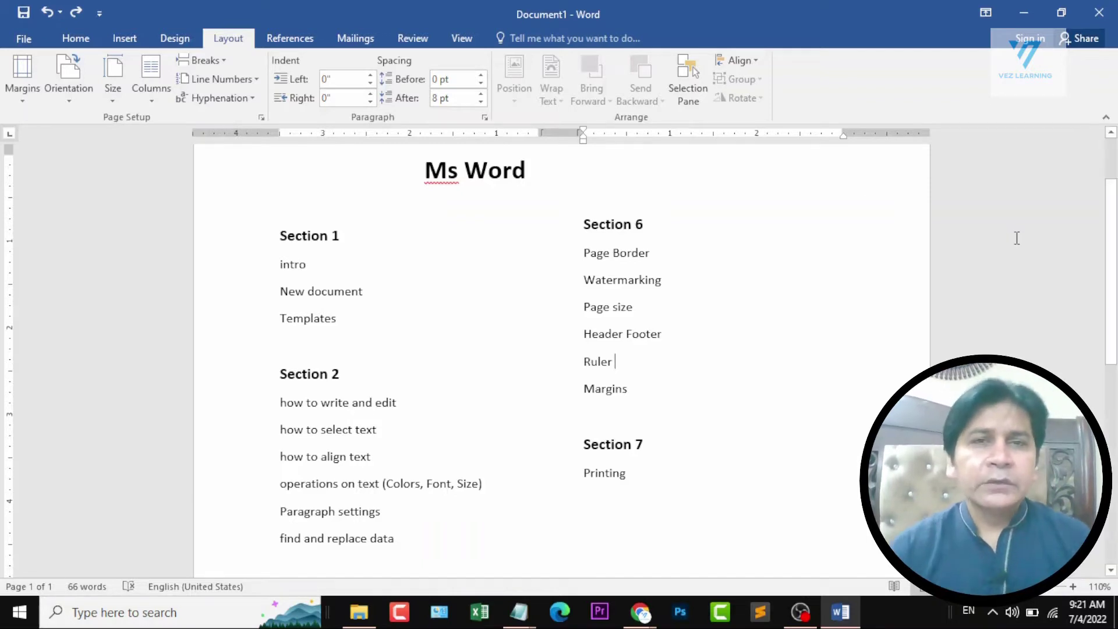
Minimize the course outline document and search Windows for "winword" and for "word".
left_click(1022, 13)
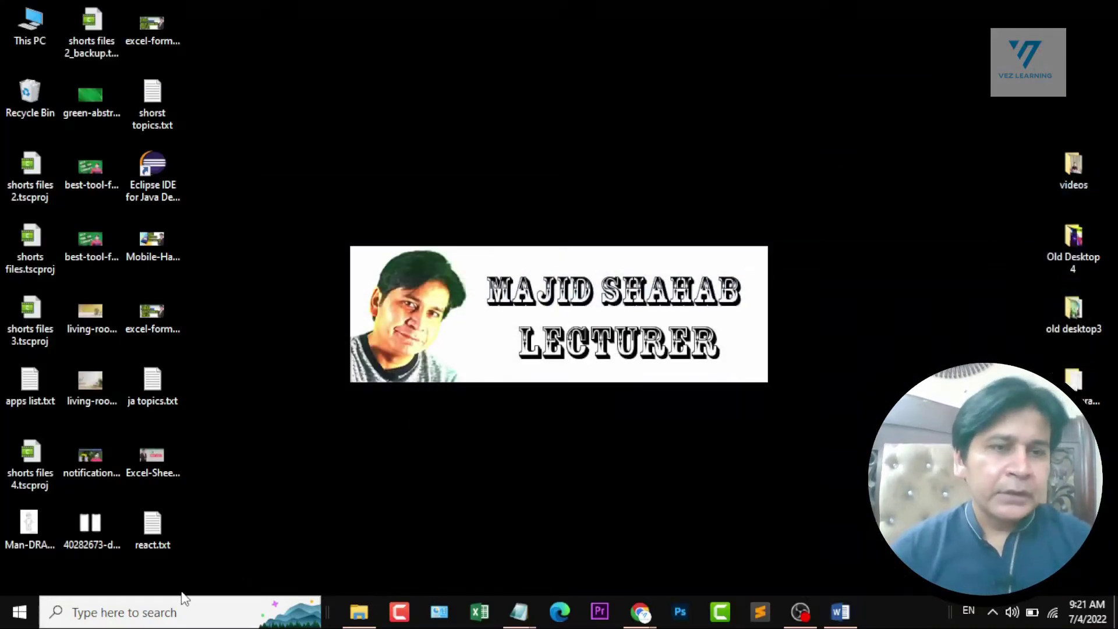
left_click(131, 615)
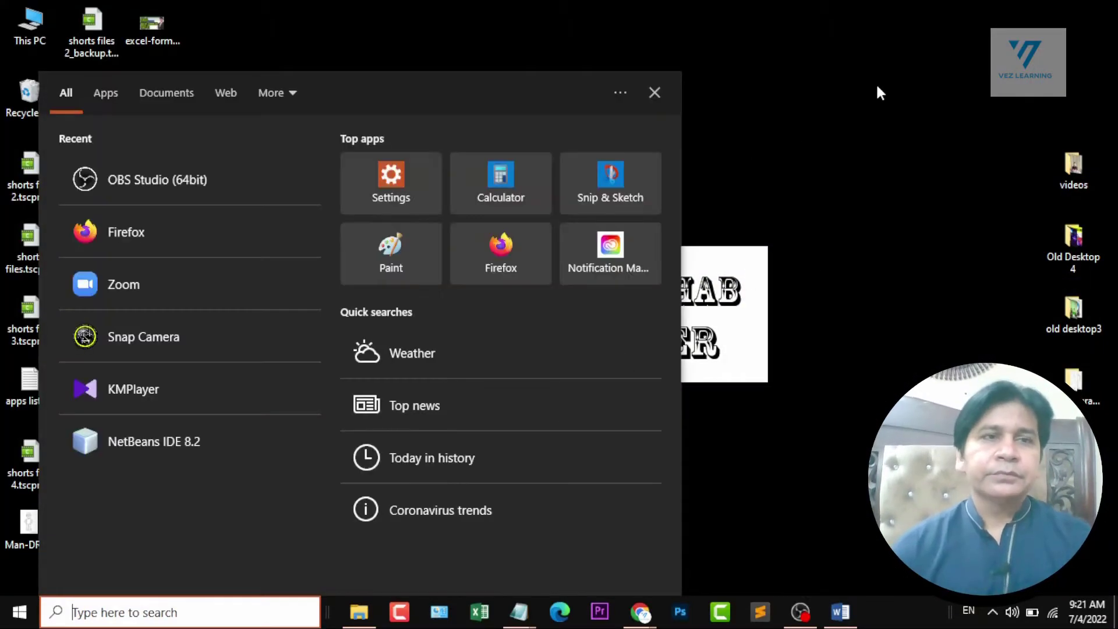
type("winword")
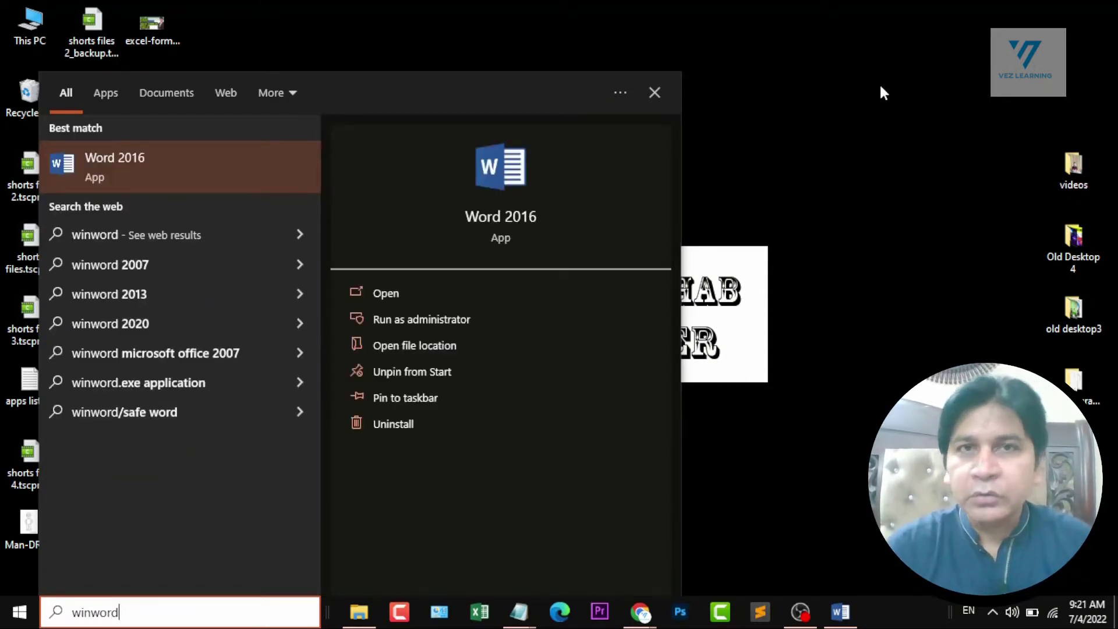
key("BackSpace")
key("BackSpace")
key("BackSpace")
key("BackSpace")
key("BackSpace")
key("BackSpace")
key("BackSpace")
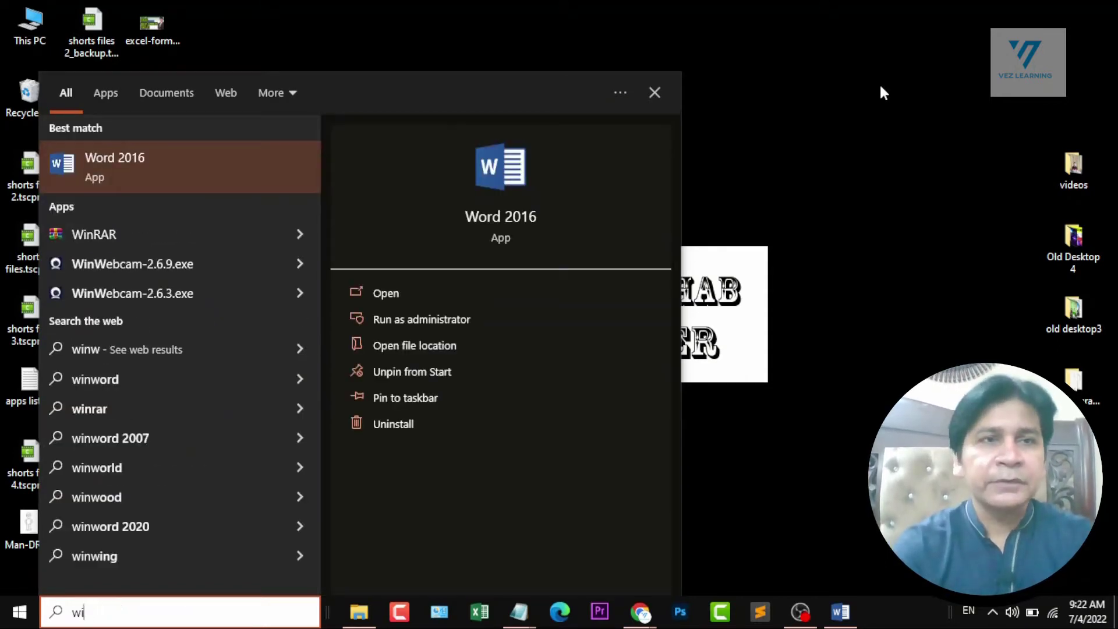
type("word")
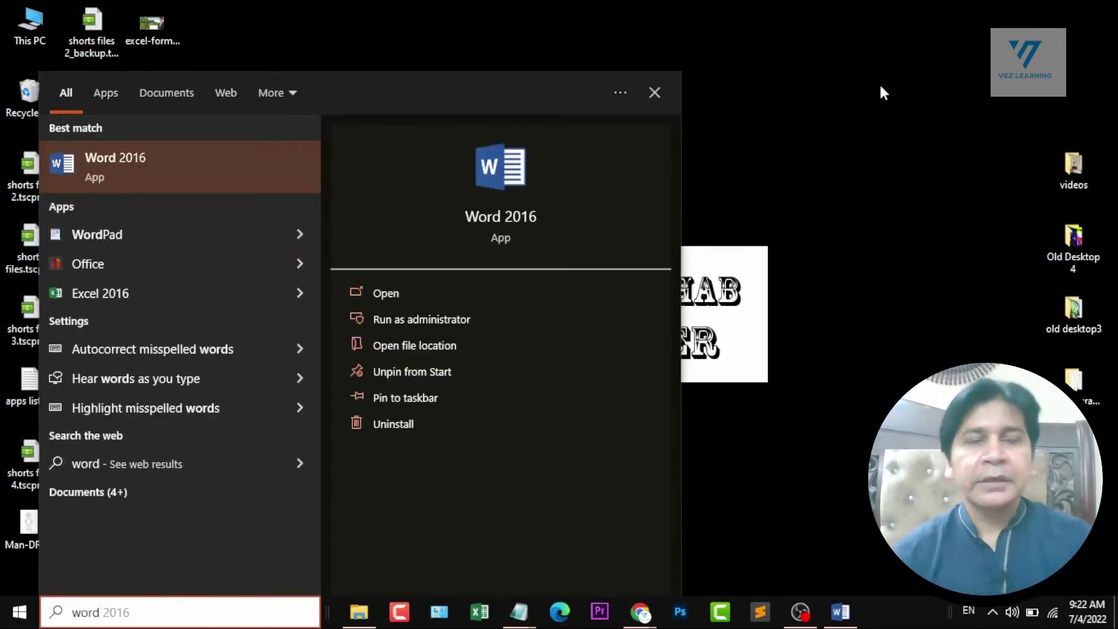
left_click(880, 87)
Launch Word by running the command "winword" from the Windows Run dialog.
key("super+r")
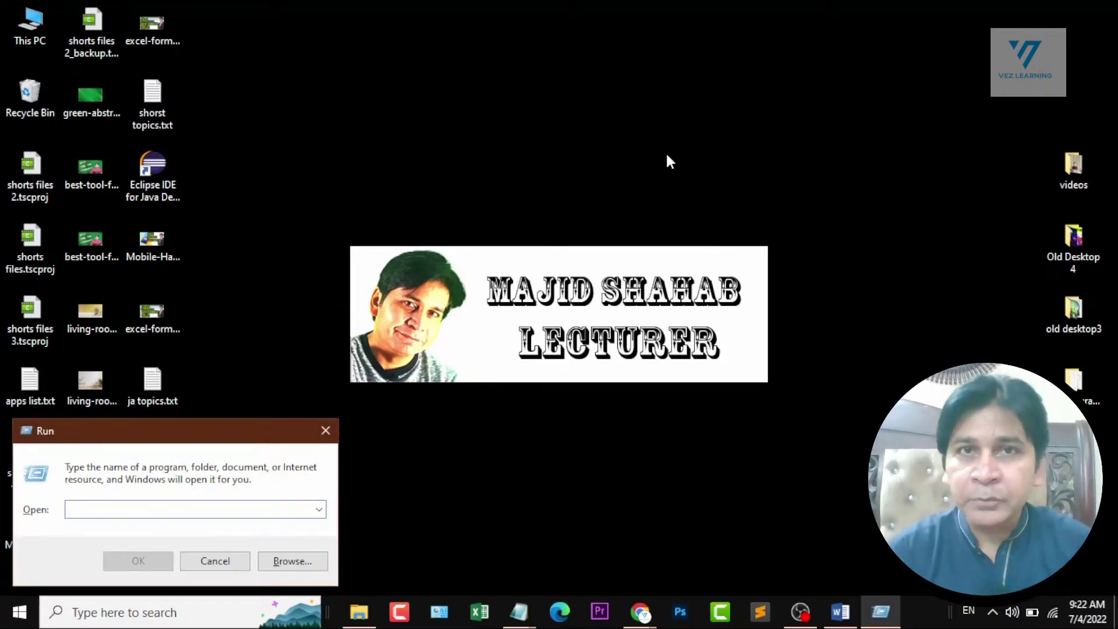
type("winword")
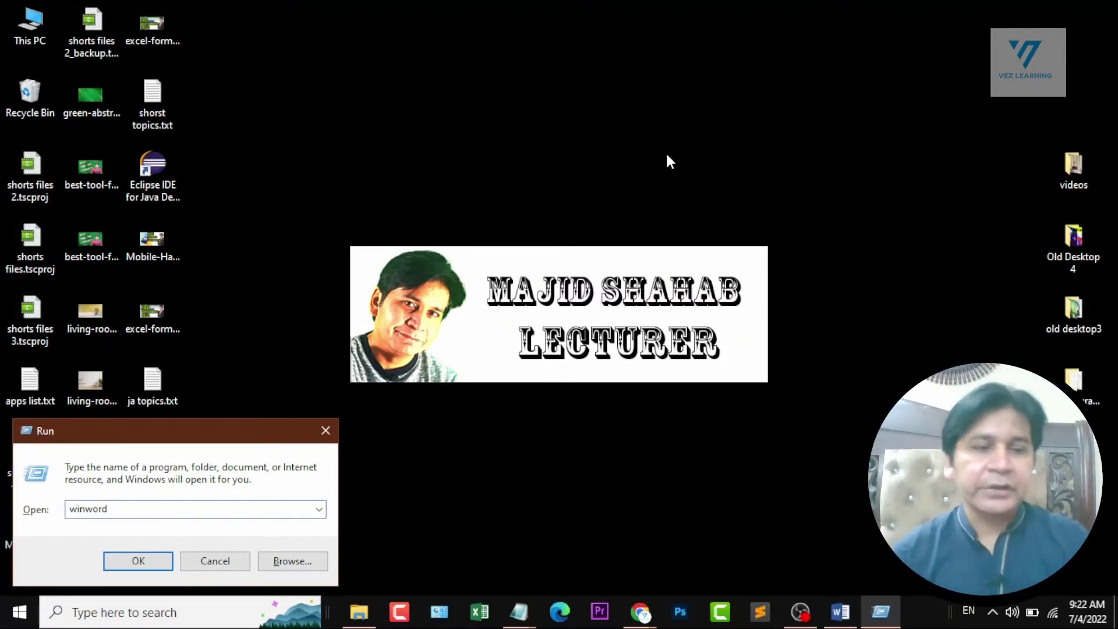
key("Return")
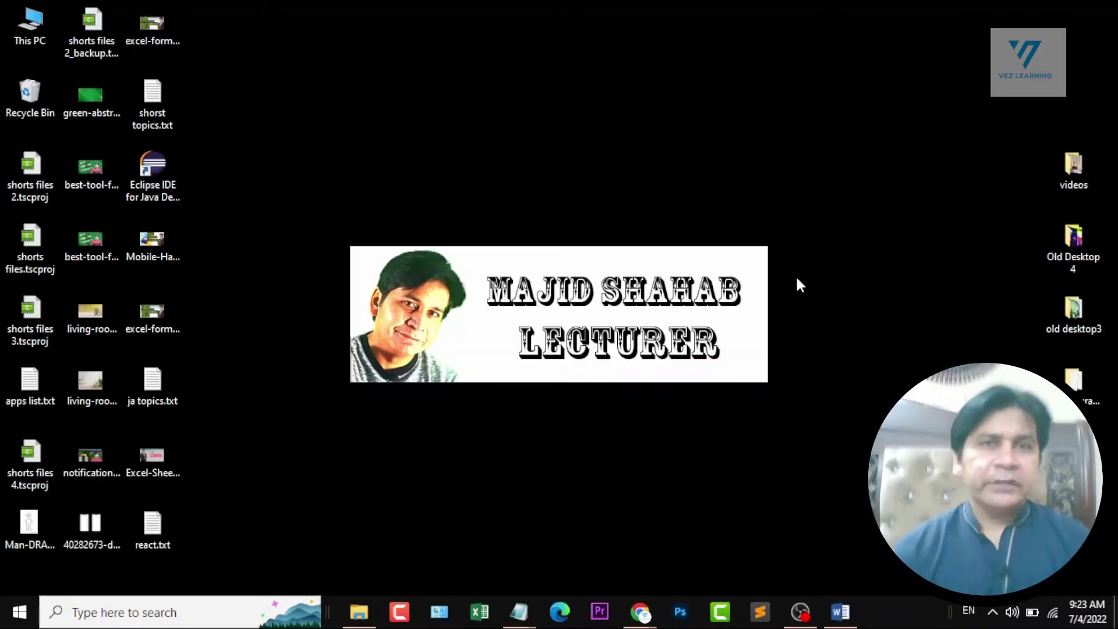
Search Windows for "word", launch Word 2016 and maximize its start screen.
left_click(141, 618)
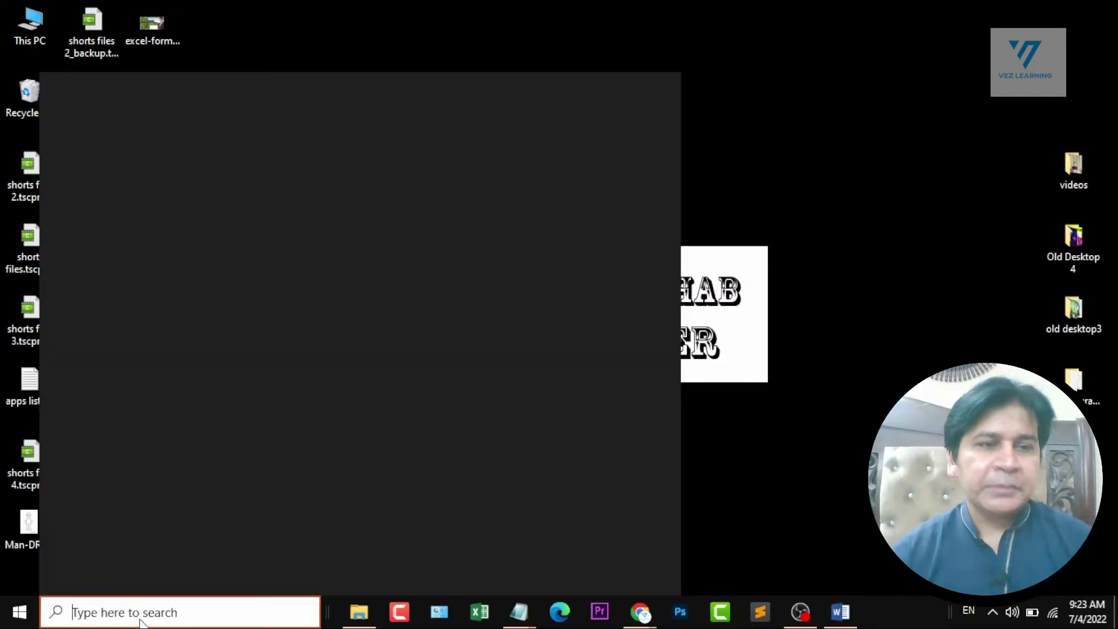
type("word")
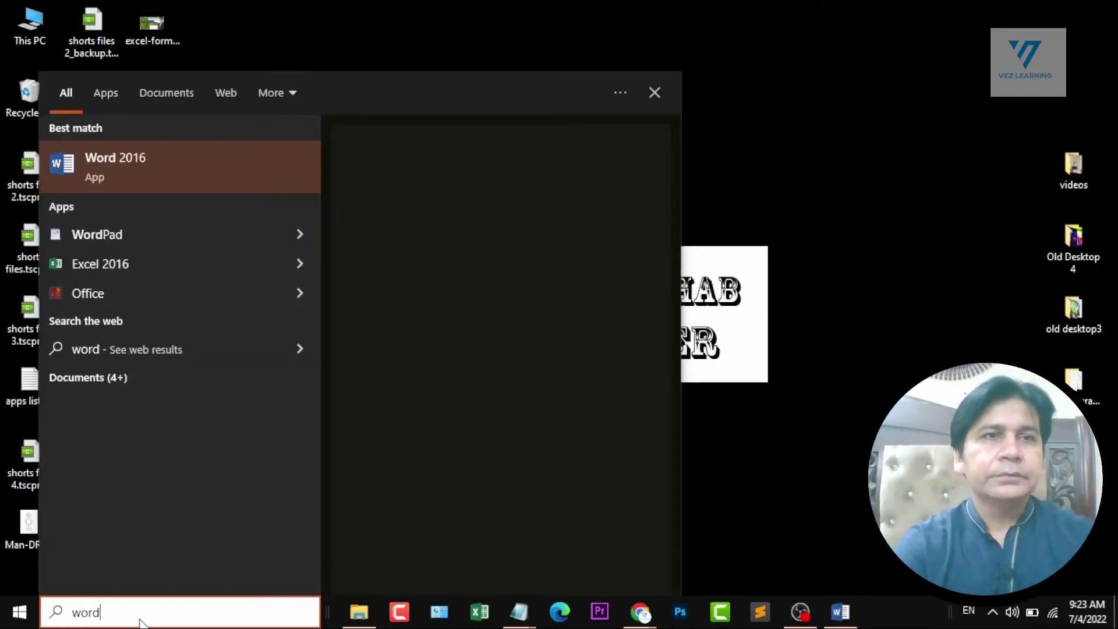
key("Return")
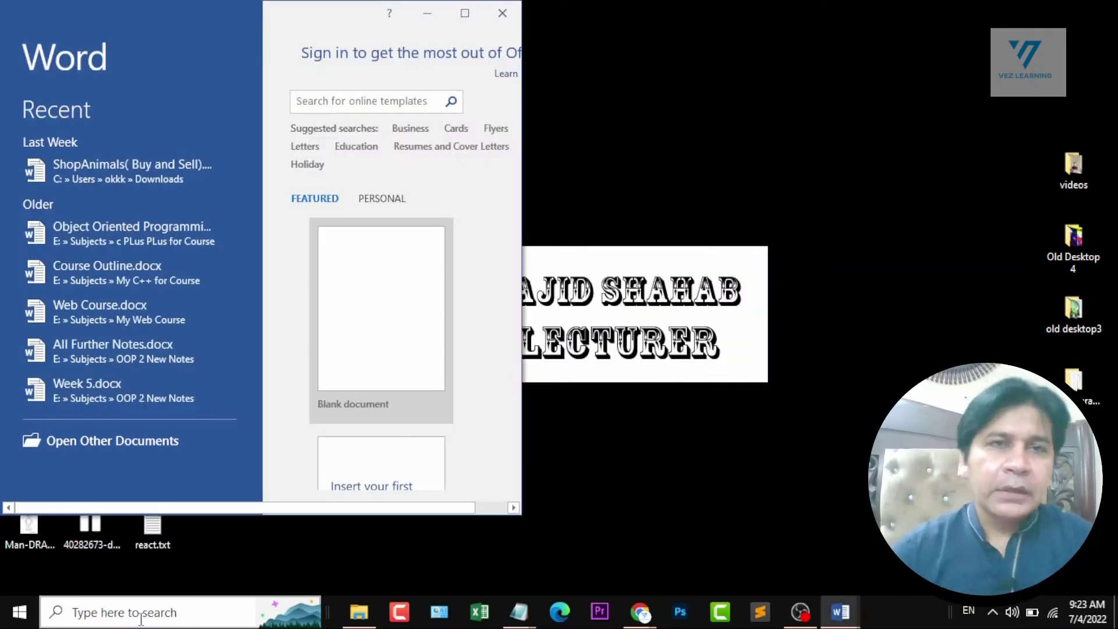
left_click(465, 13)
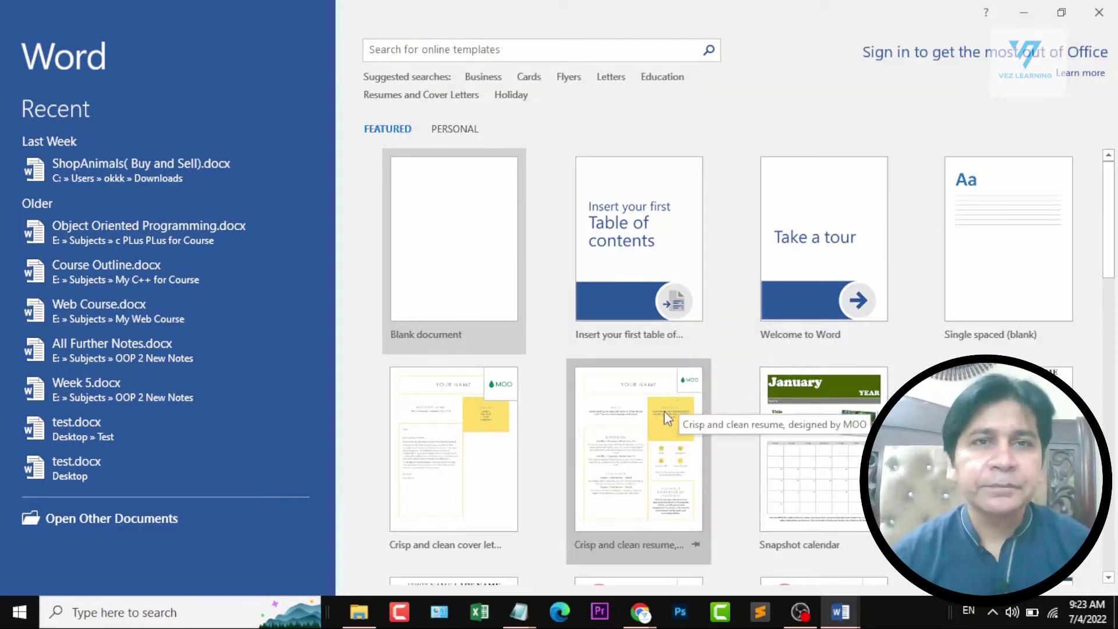
Browse the featured document templates on the start screen, from the resumes and calendars to the certificates and invitations.
scroll(756, 368, "down", 3)
scroll(821, 375, "down", 8)
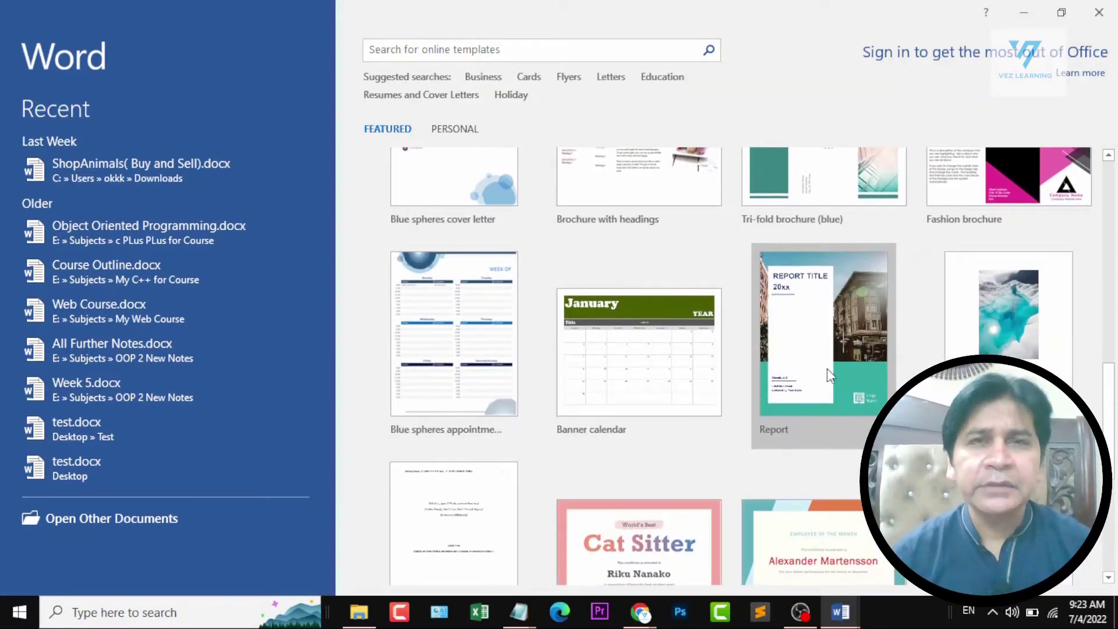
scroll(810, 372, "down", 3)
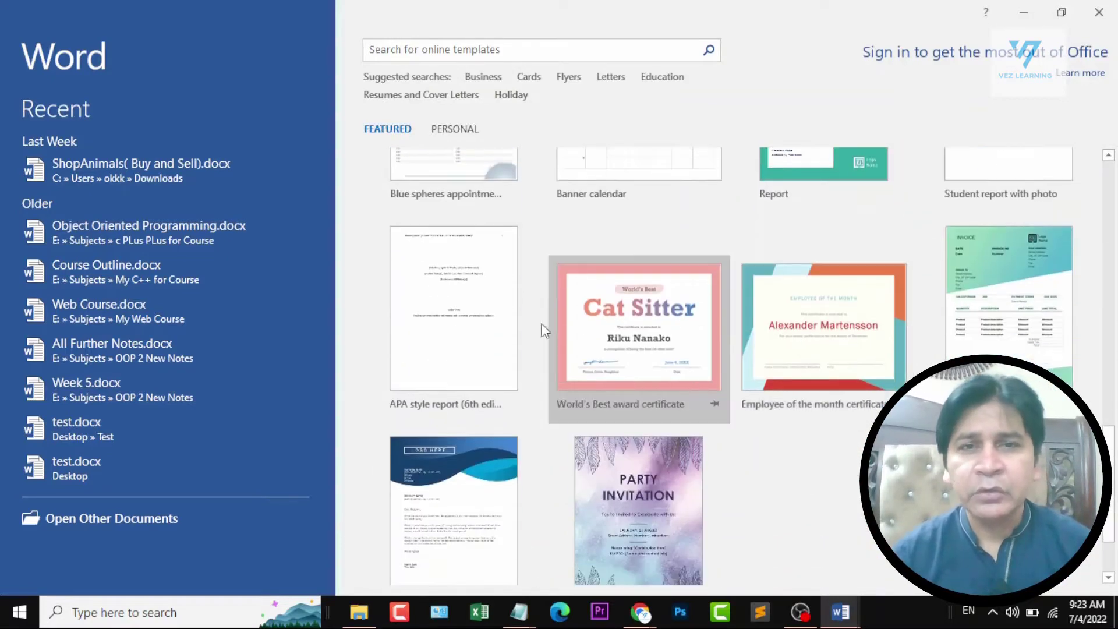
scroll(640, 324, "up", 3)
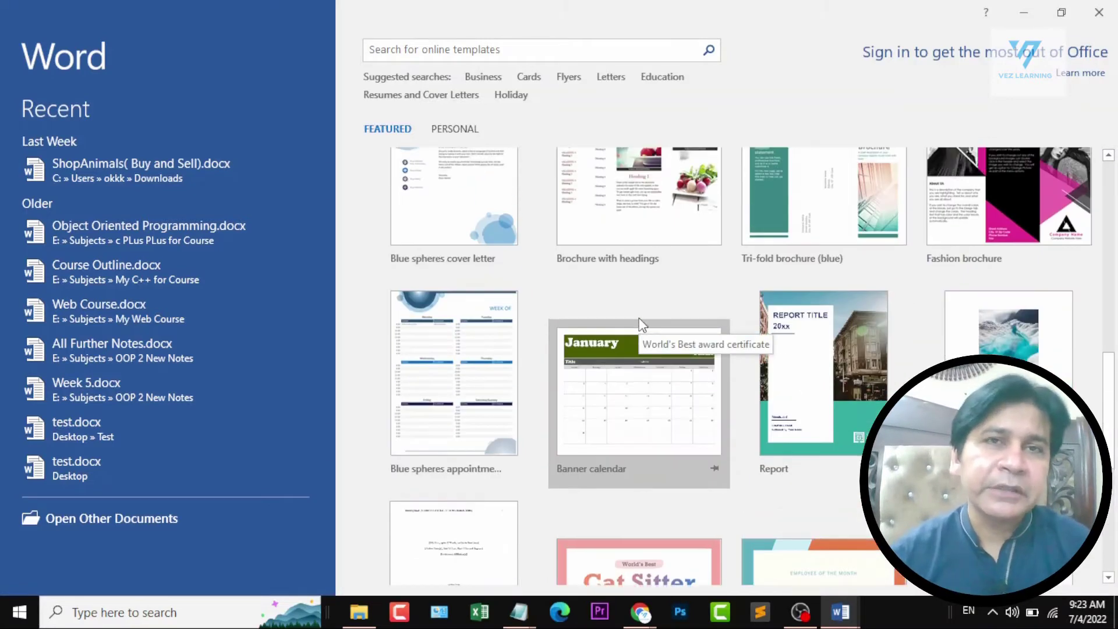
scroll(639, 324, "up", 9)
scroll(639, 332, "up", 3)
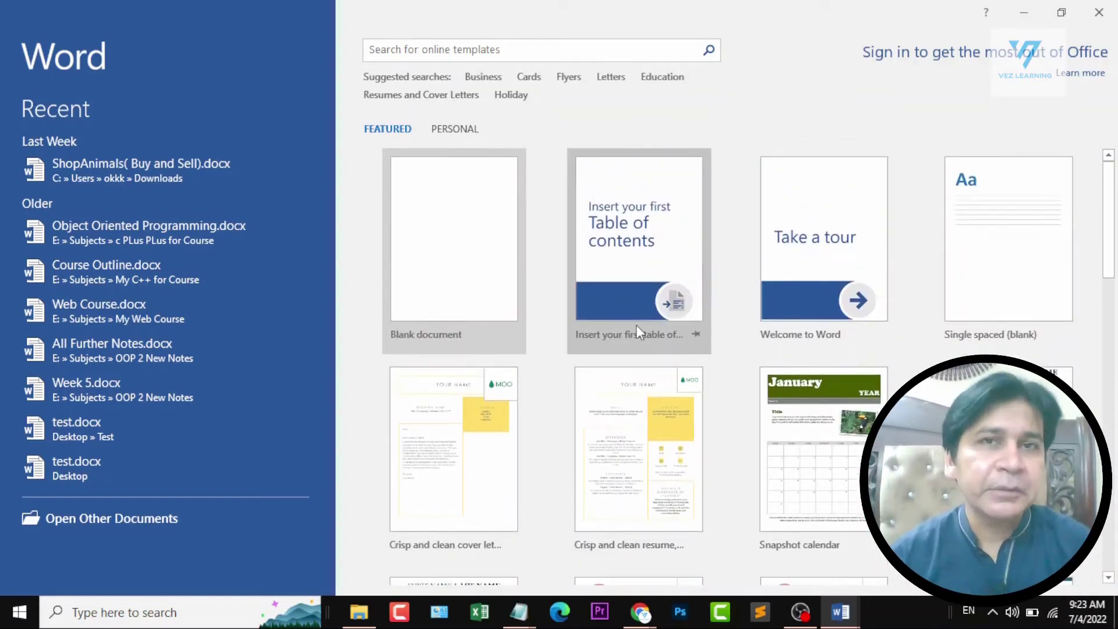
Select the Templates line in the Ms Word course outline, and return to the start screen to create a blank document.
left_click(807, 589)
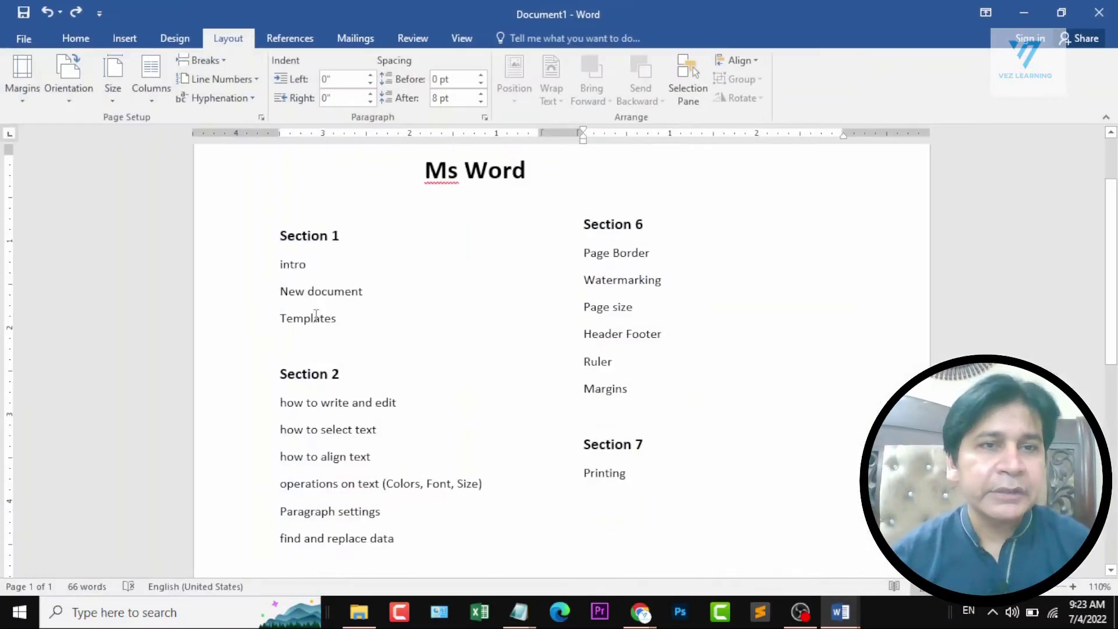
triple_click(315, 314)
left_click(1023, 15)
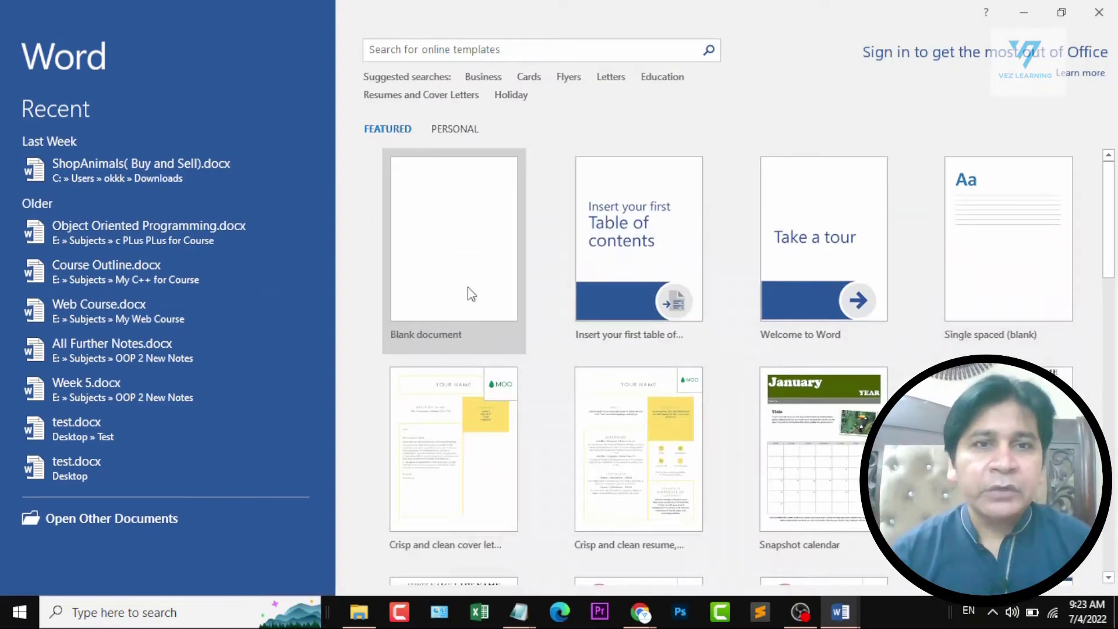
left_click(465, 261)
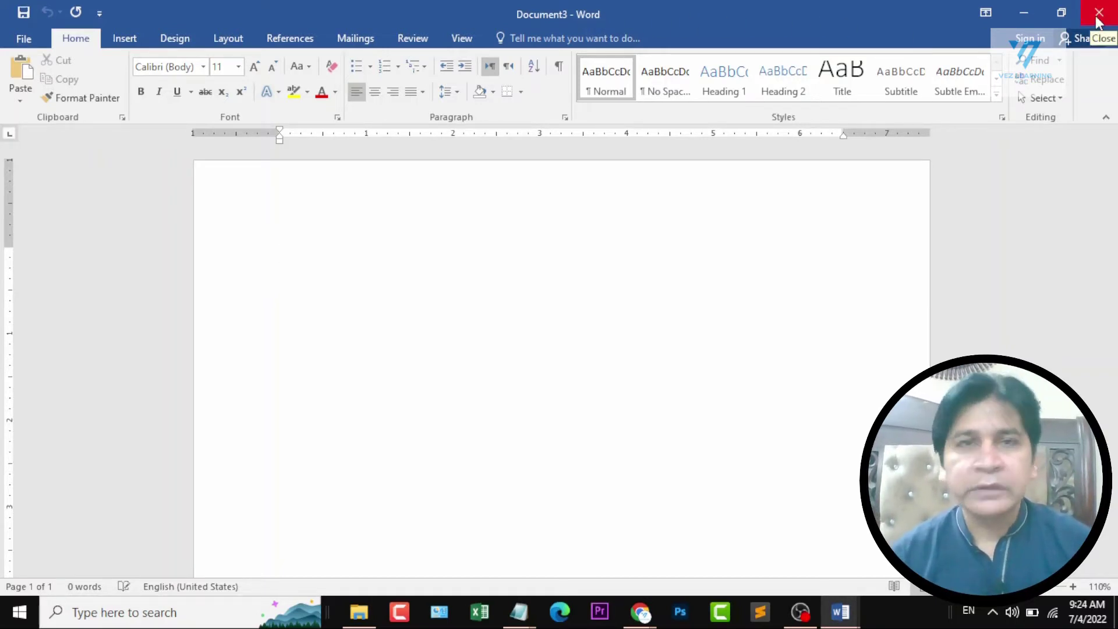
Restore the blank document's window to its smaller size, maximize it, and minimize it and bring it back.
left_click(1053, 14)
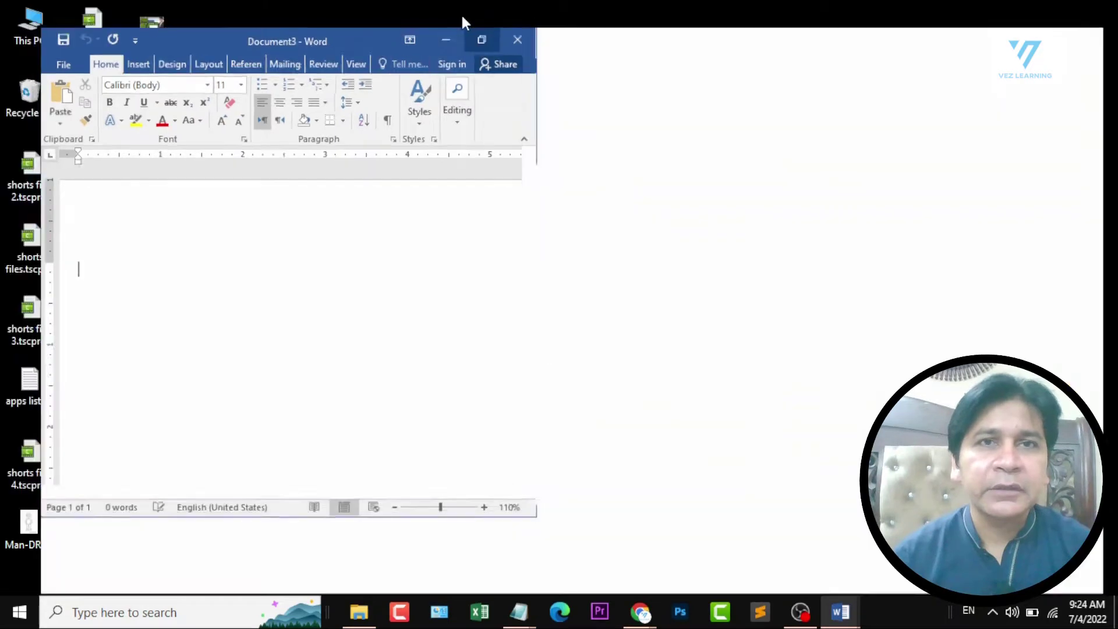
left_click(461, 13)
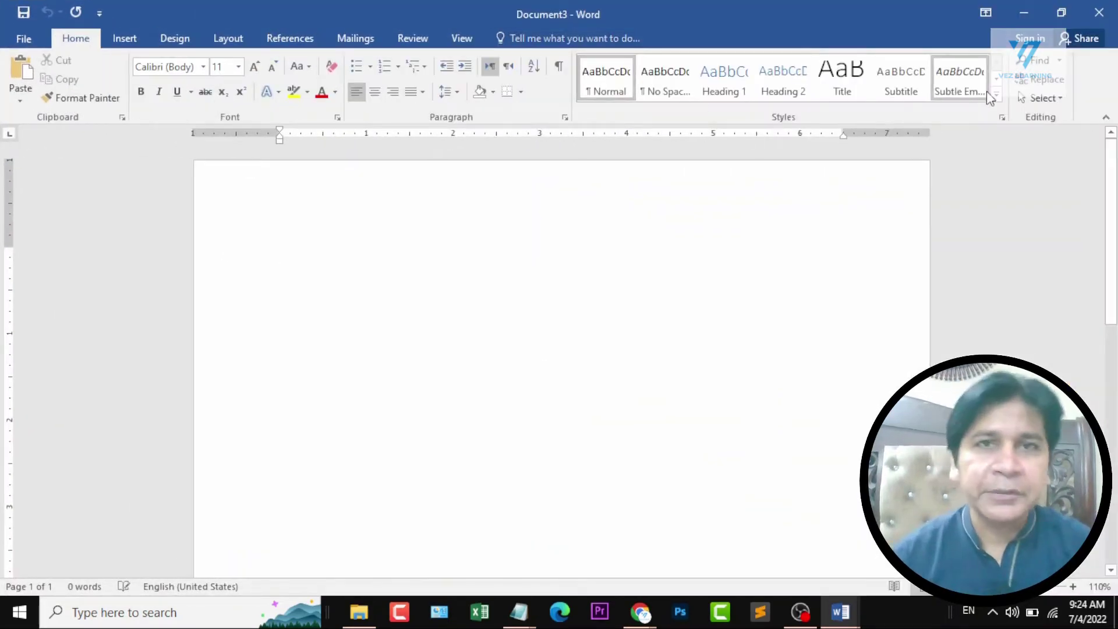
left_click(1035, 16)
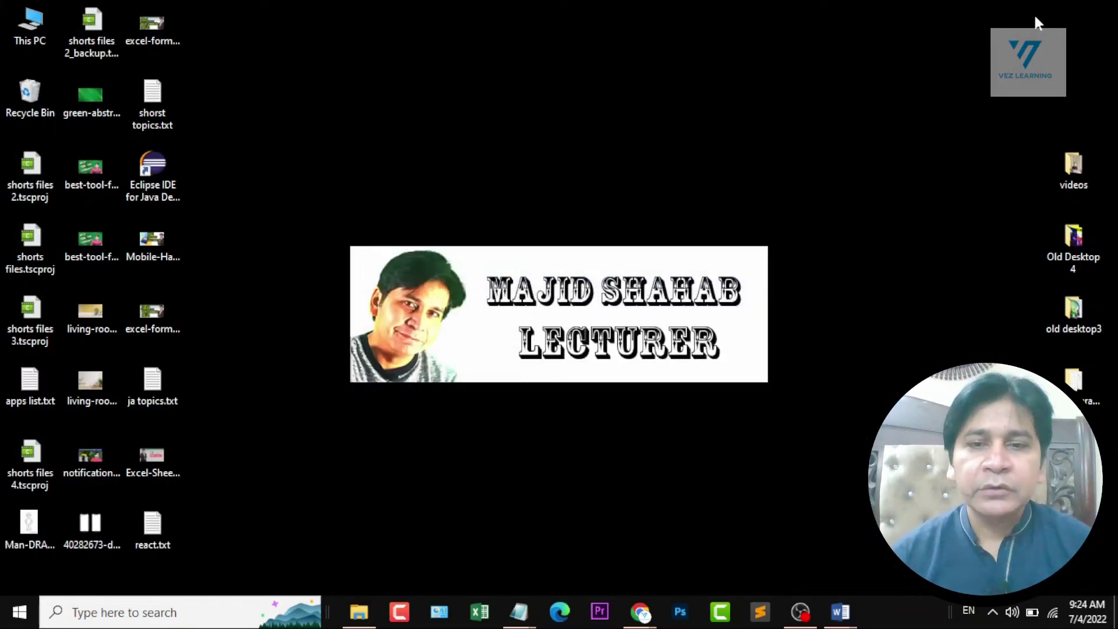
left_click(841, 611)
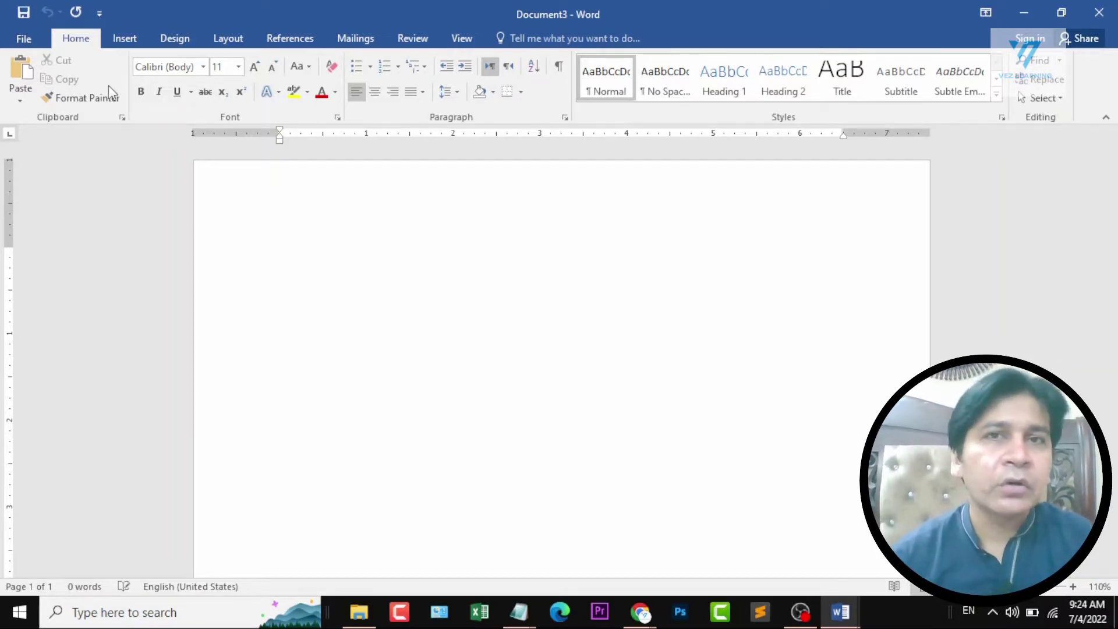
Switch the ribbon display to Auto-hide Ribbon, to Show Tabs, and back to Show Tabs and Commands.
left_click(986, 13)
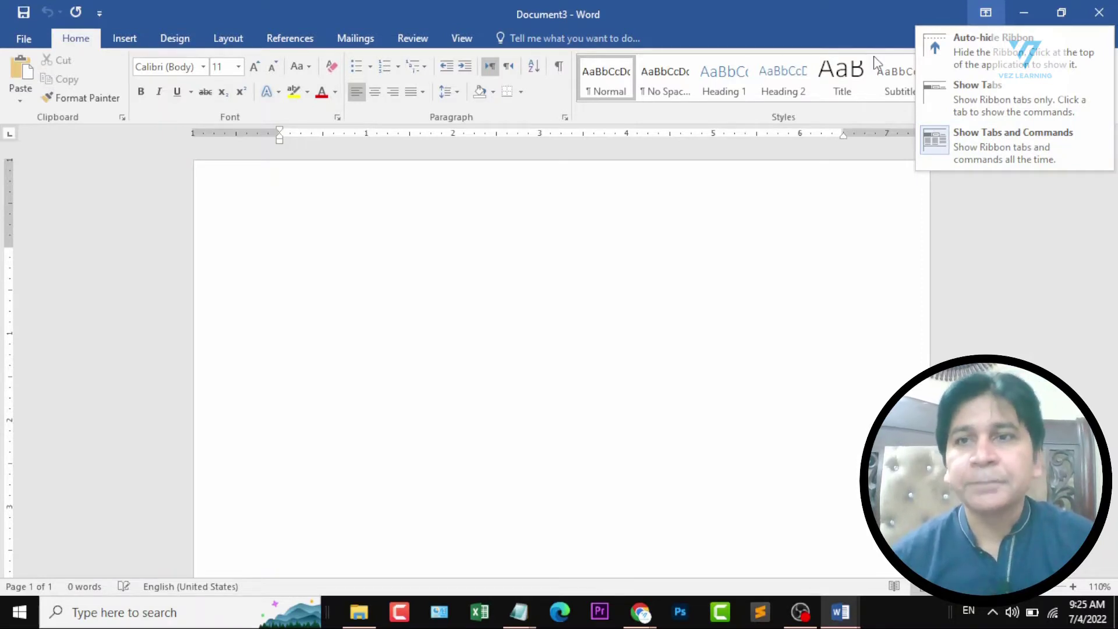
left_click(983, 54)
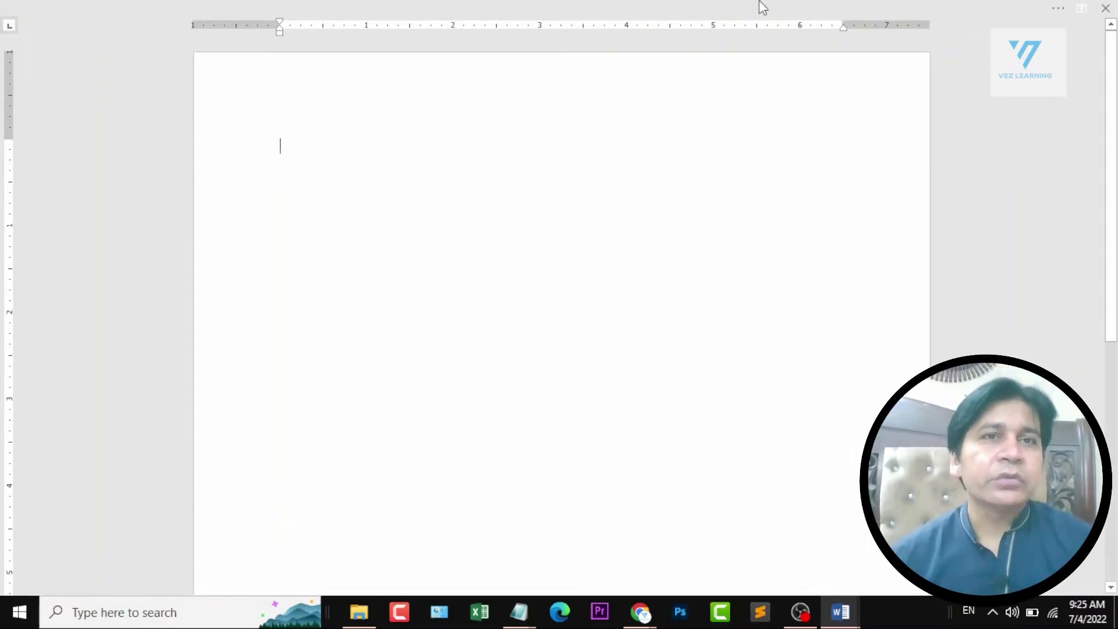
mouse_move(180, 7)
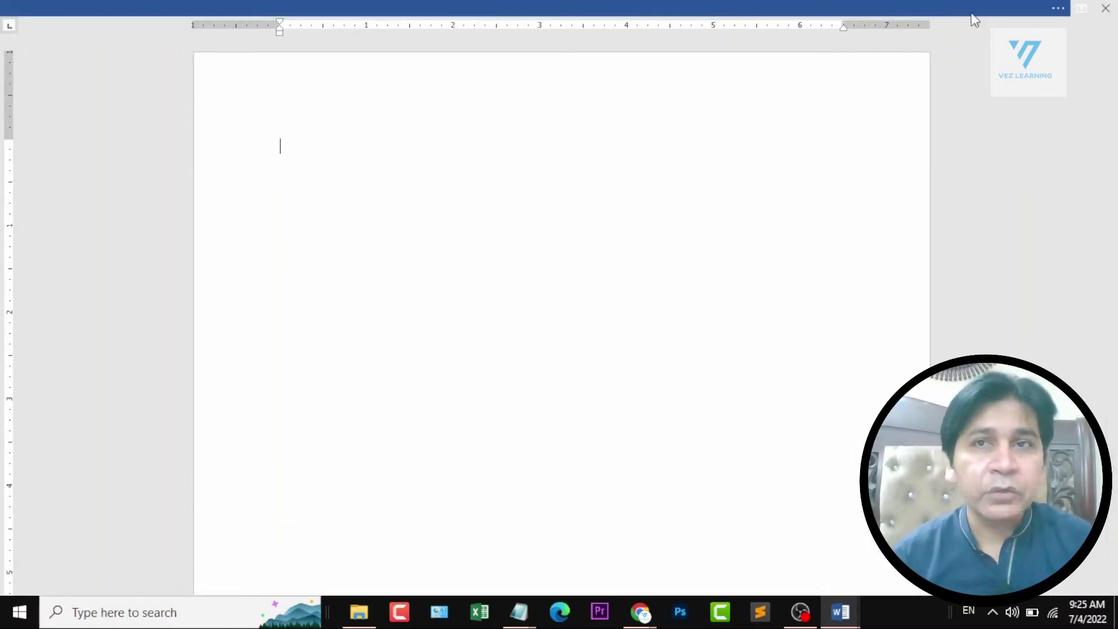
left_click(1081, 9)
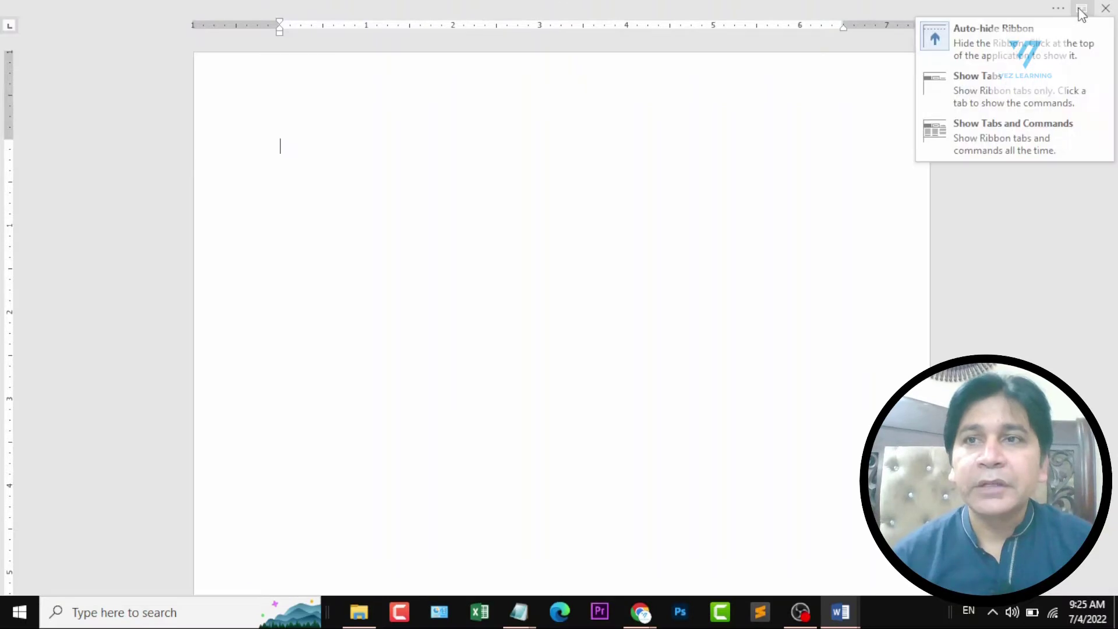
left_click(979, 92)
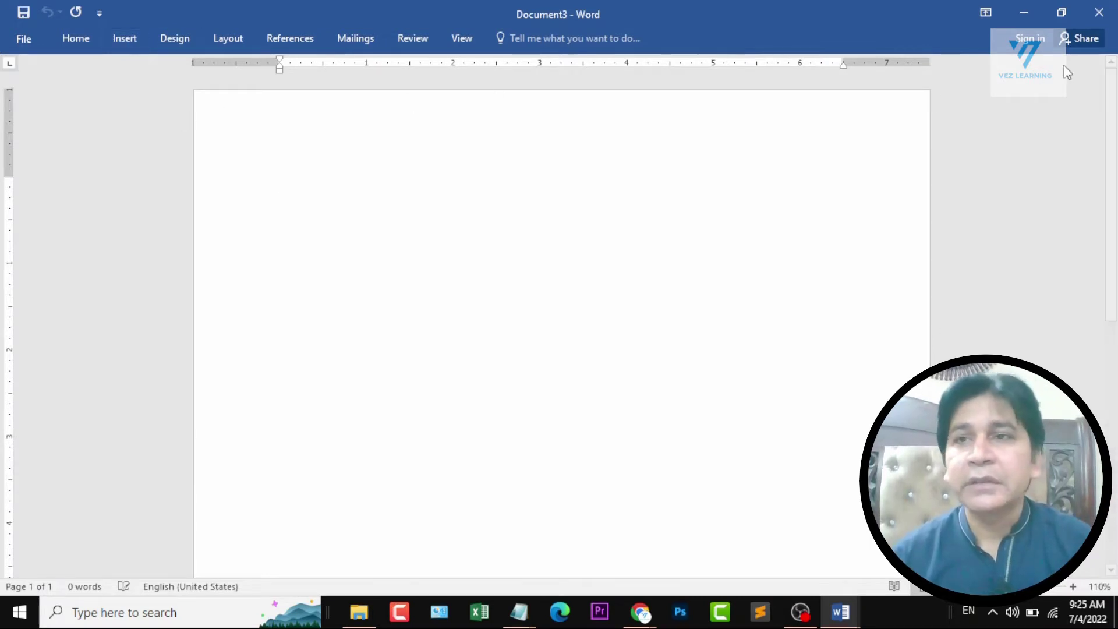
left_click(985, 12)
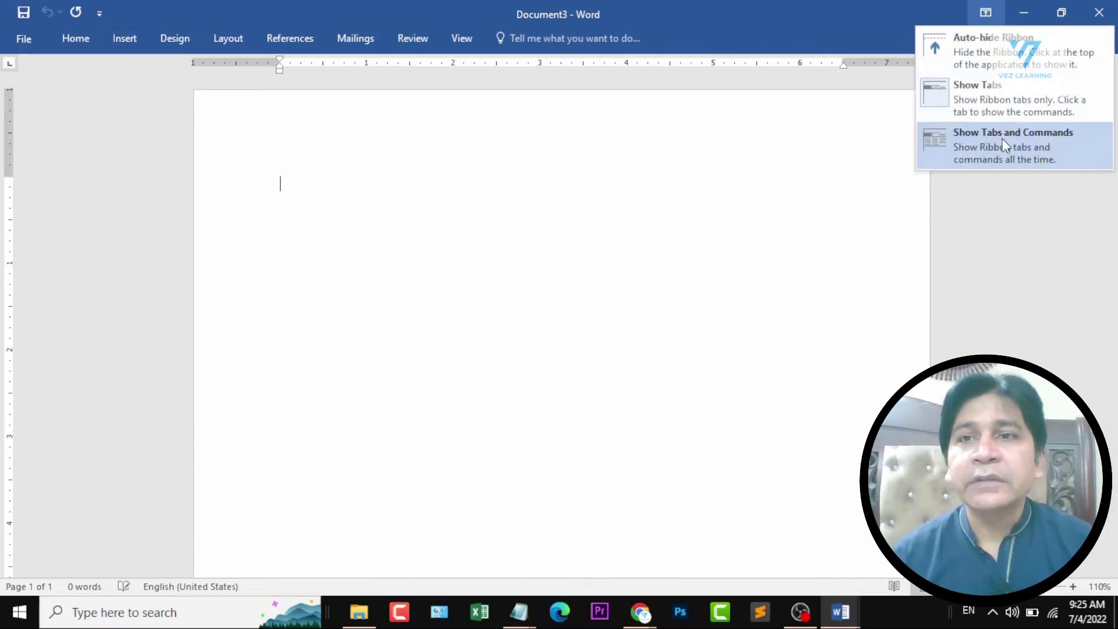
left_click(1018, 143)
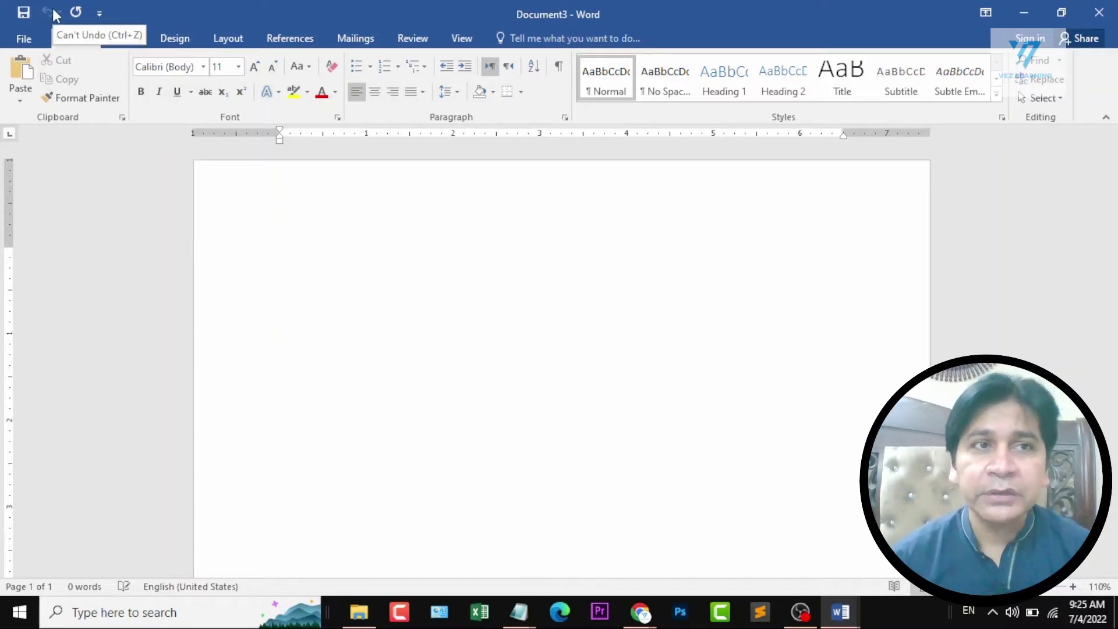
Remove the Save command from the Quick Access Toolbar and add it back.
left_click(100, 14)
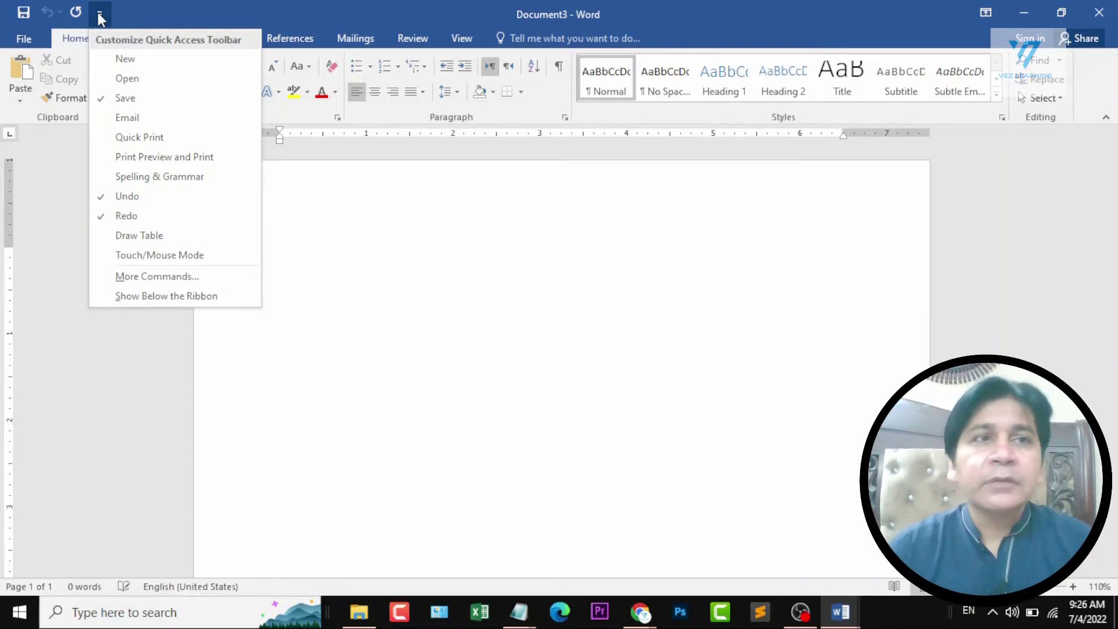
left_click(152, 102)
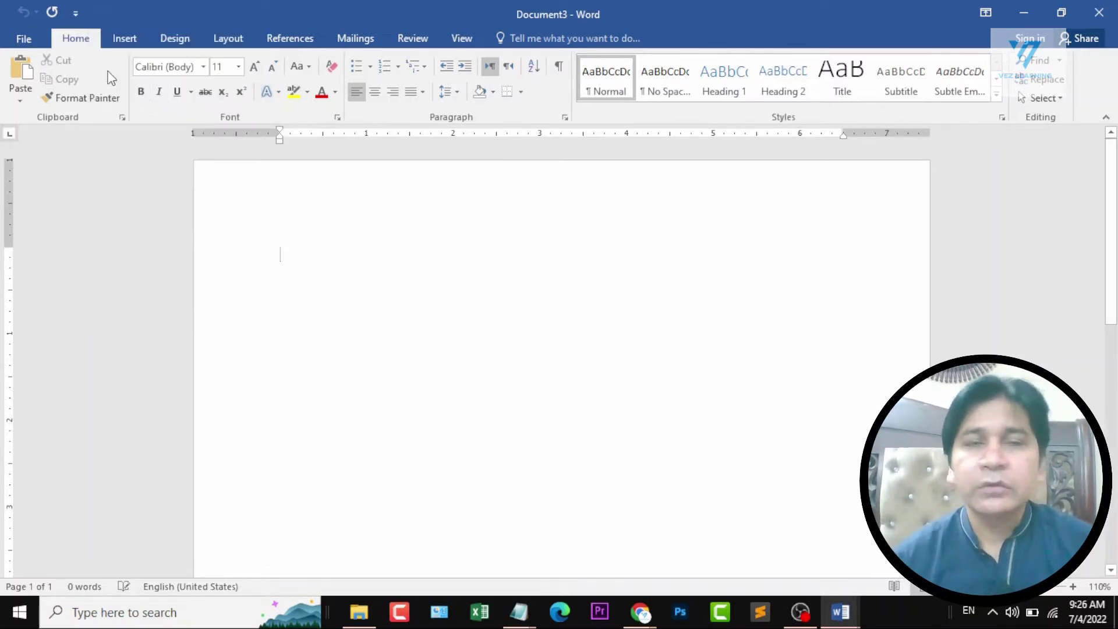
left_click(76, 14)
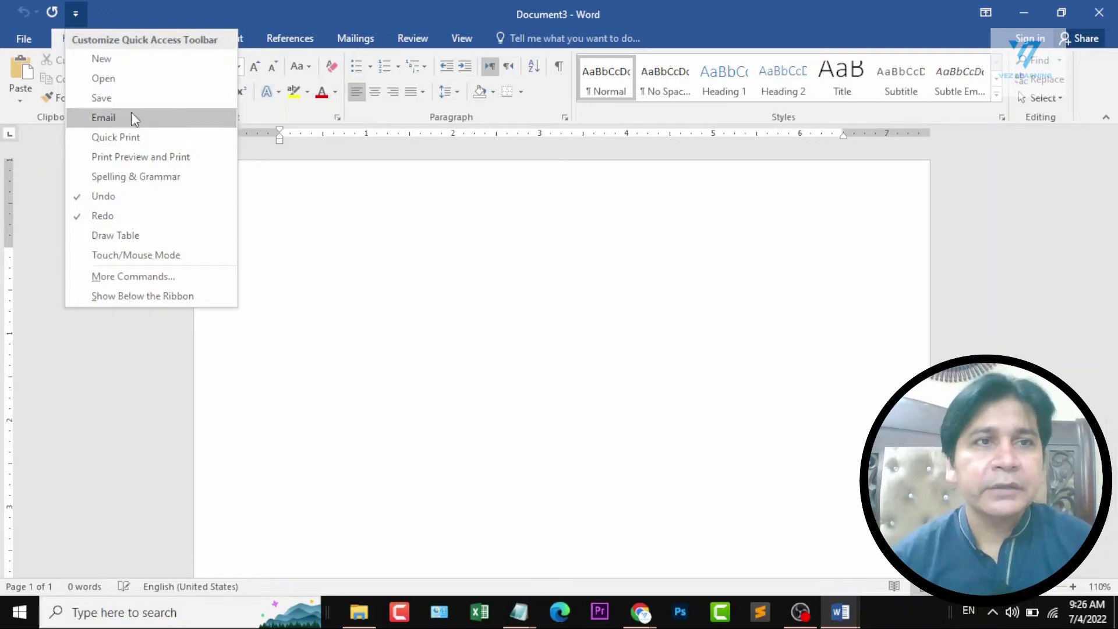
left_click(137, 98)
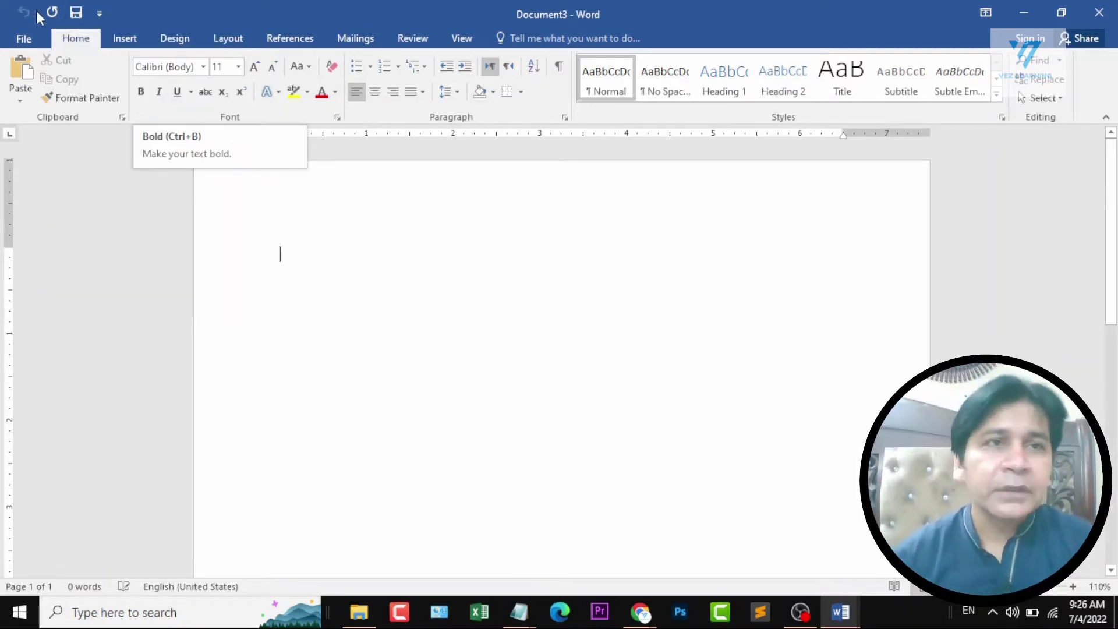
Add the New and Open commands to the Quick Access Toolbar.
left_click(99, 13)
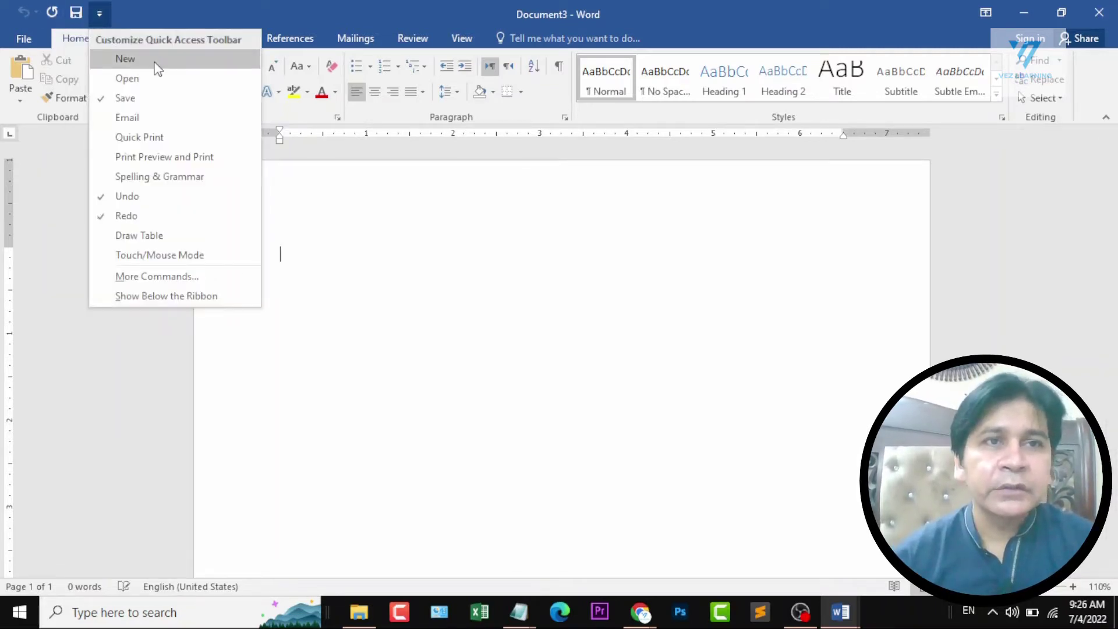
left_click(155, 62)
left_click(123, 14)
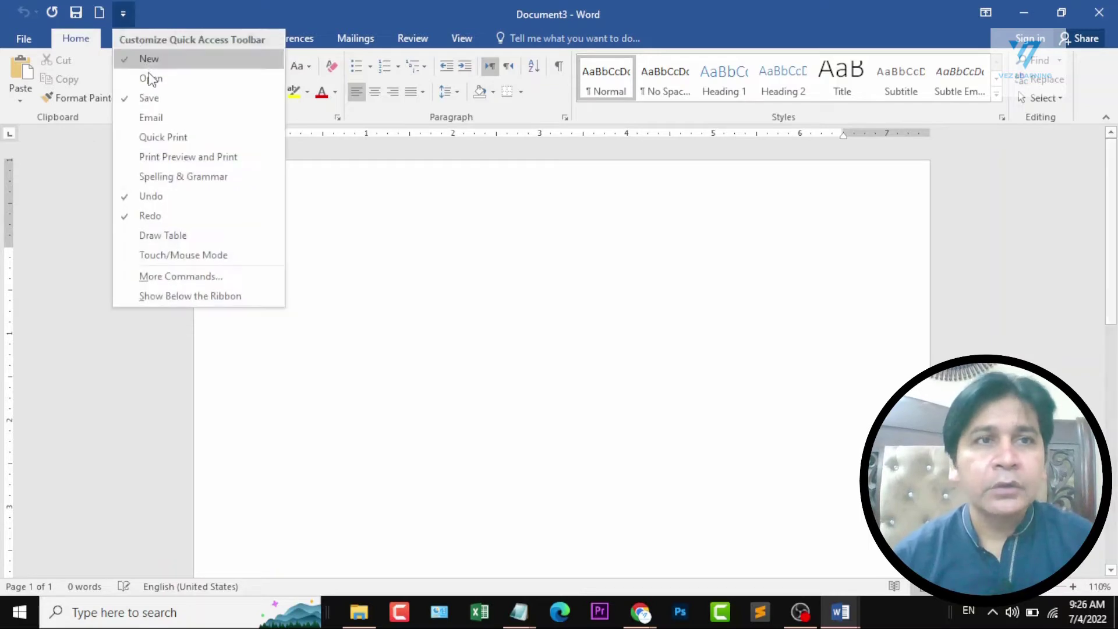
left_click(160, 83)
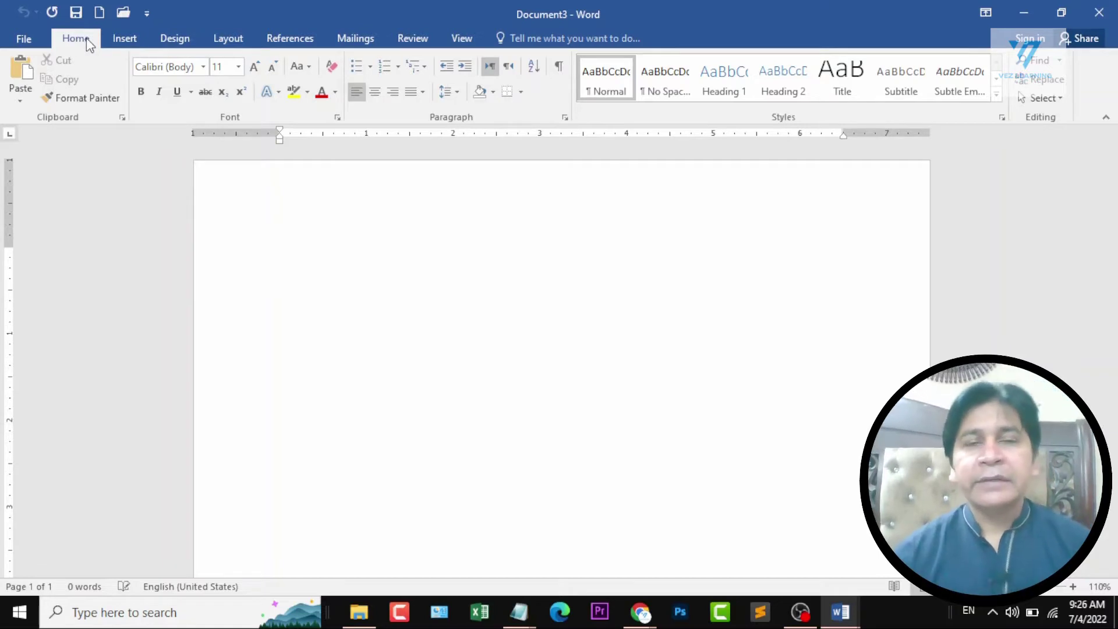
Look through the Insert, Design, Layout, References and Mailings command groups on the ribbon, and return to the Home commands.
left_click(120, 41)
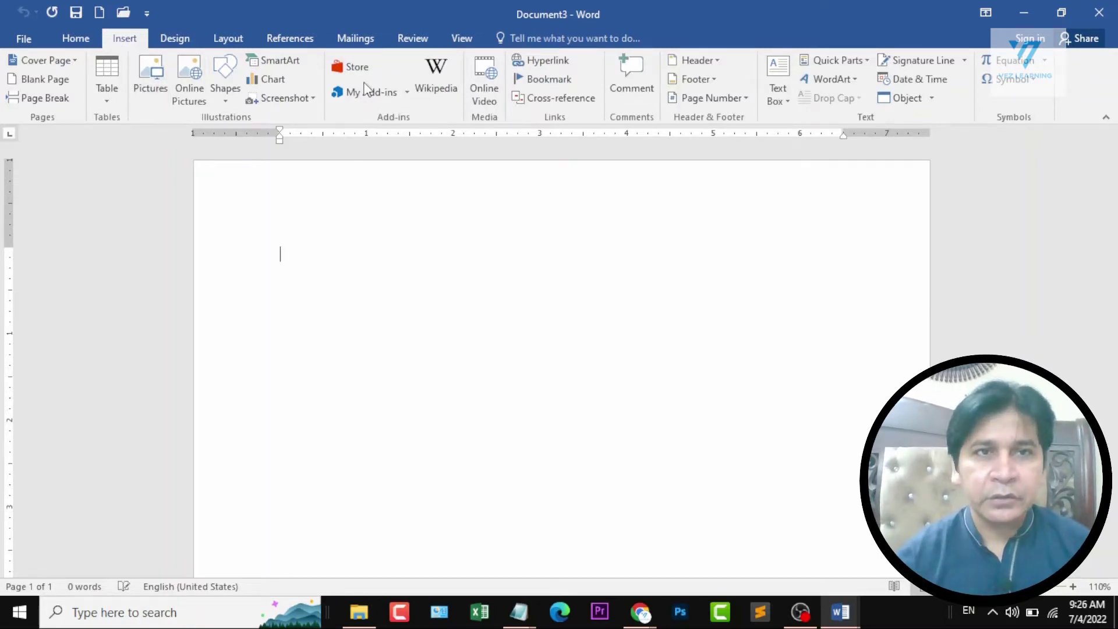
left_click(178, 40)
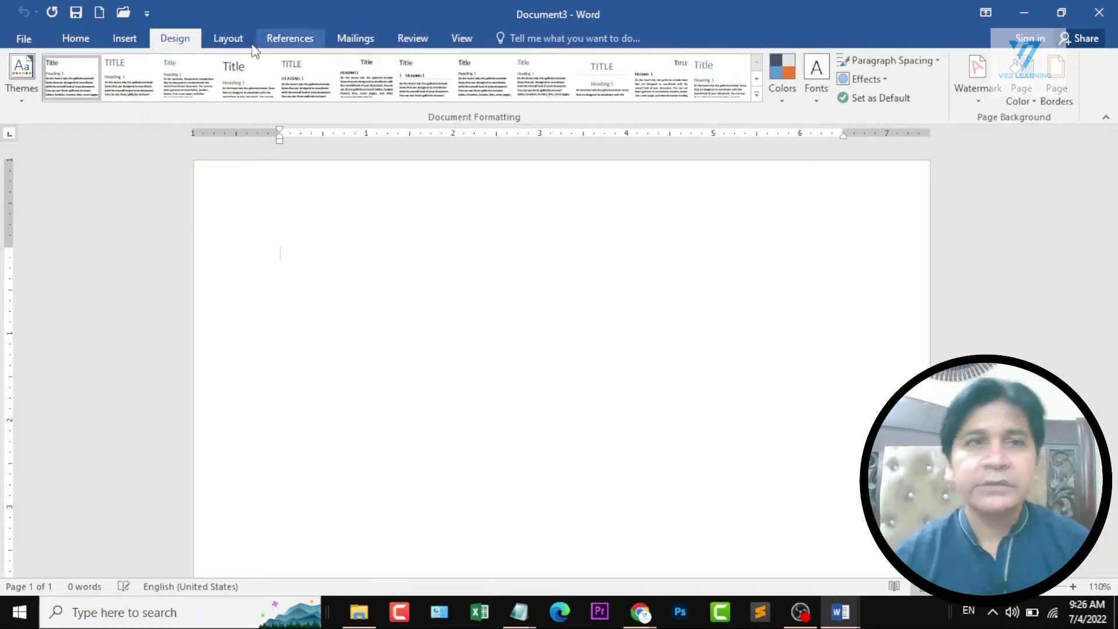
left_click(63, 42)
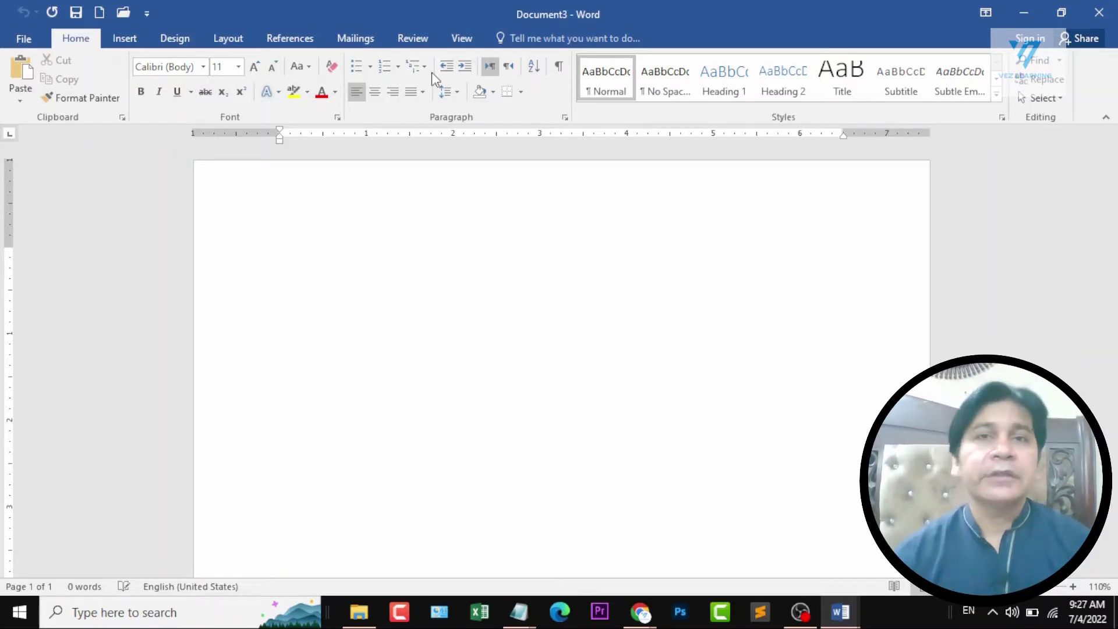
left_click(123, 39)
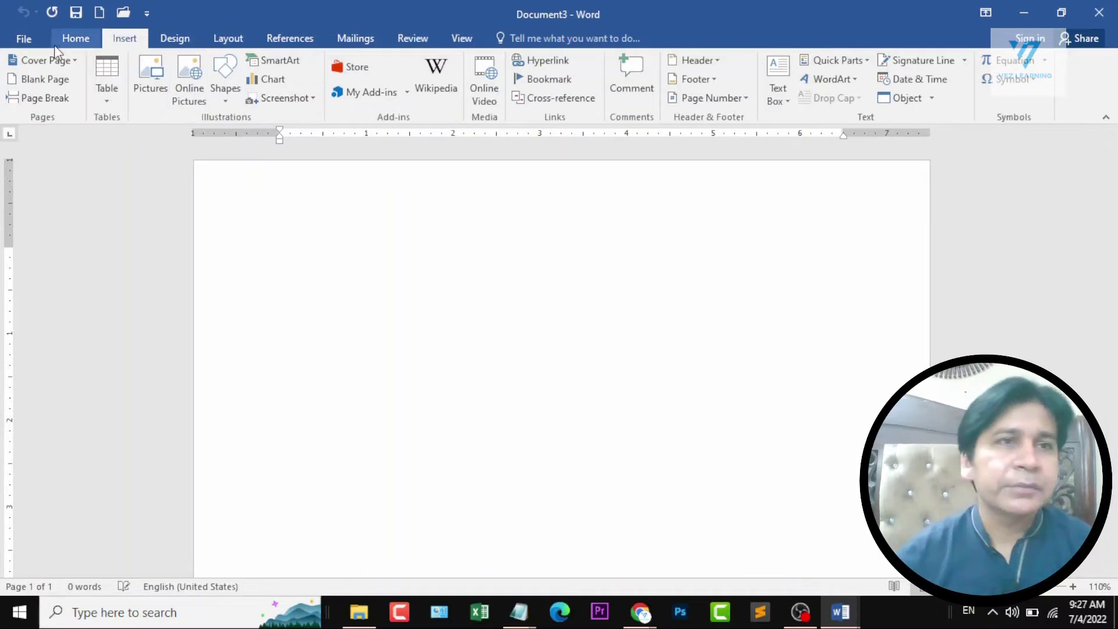
left_click(72, 42)
left_click(193, 46)
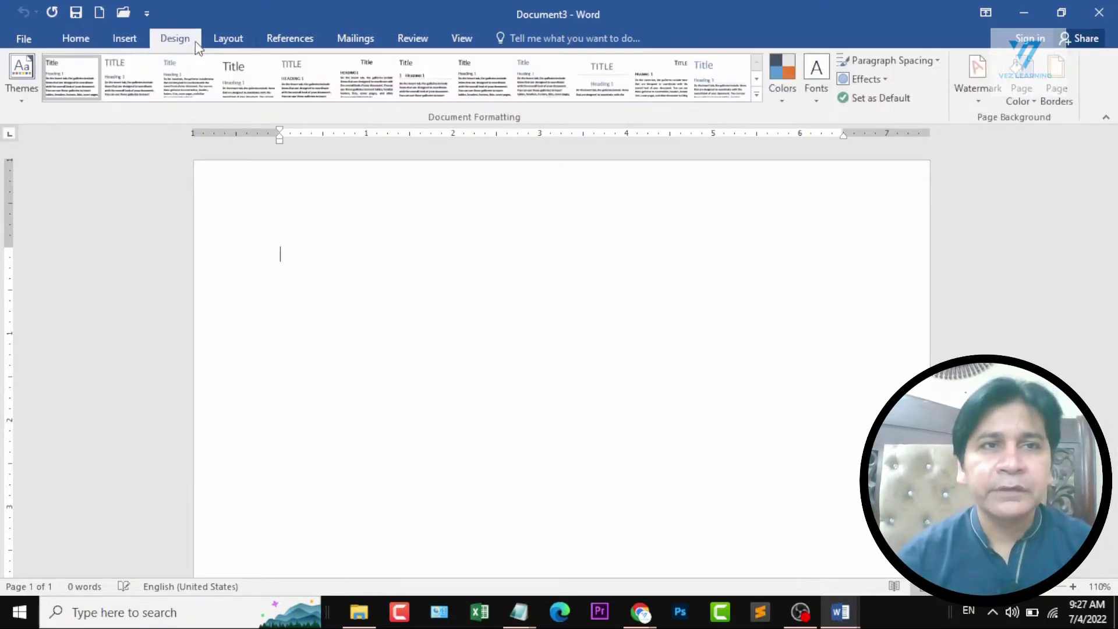
left_click(230, 39)
left_click(291, 42)
left_click(340, 42)
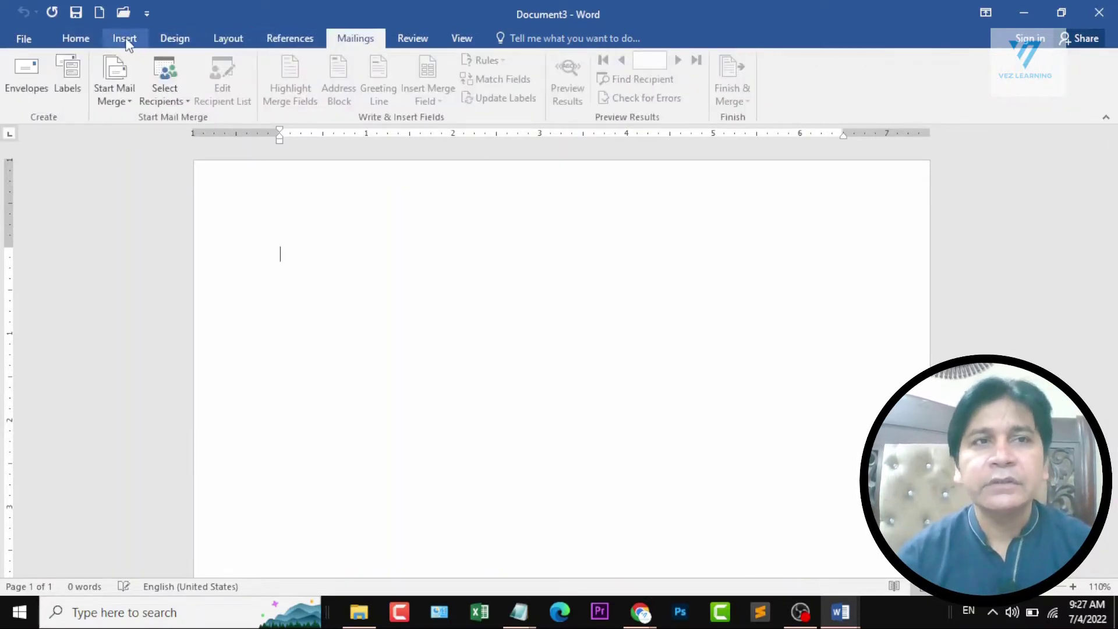
left_click(81, 44)
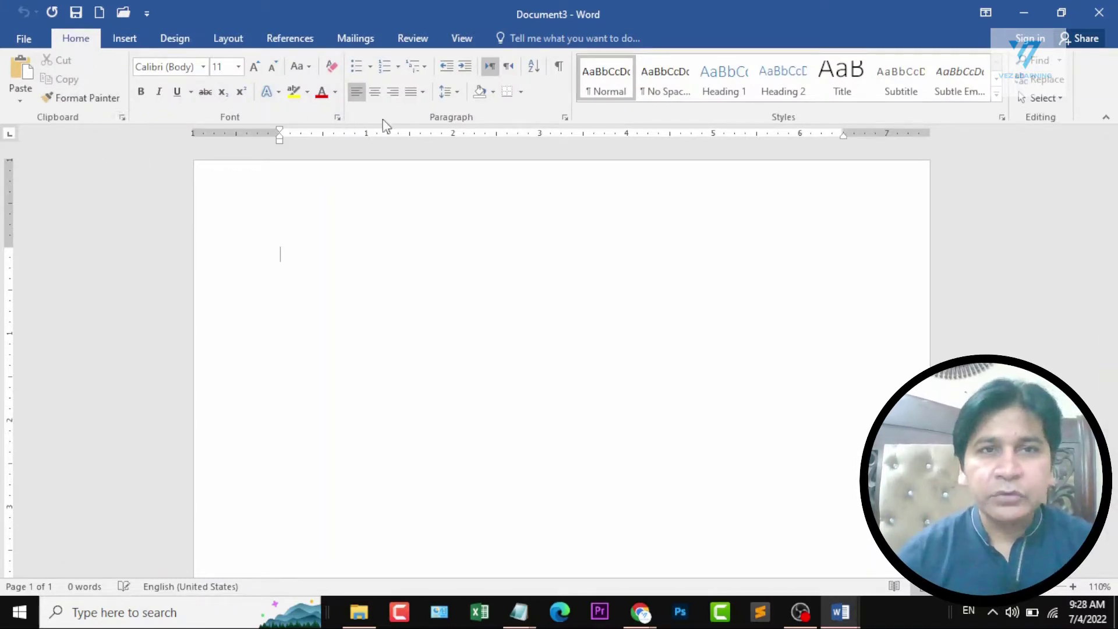
Open the full Font settings and the full Paragraph settings to view their options, closing each without changes.
left_click(337, 118)
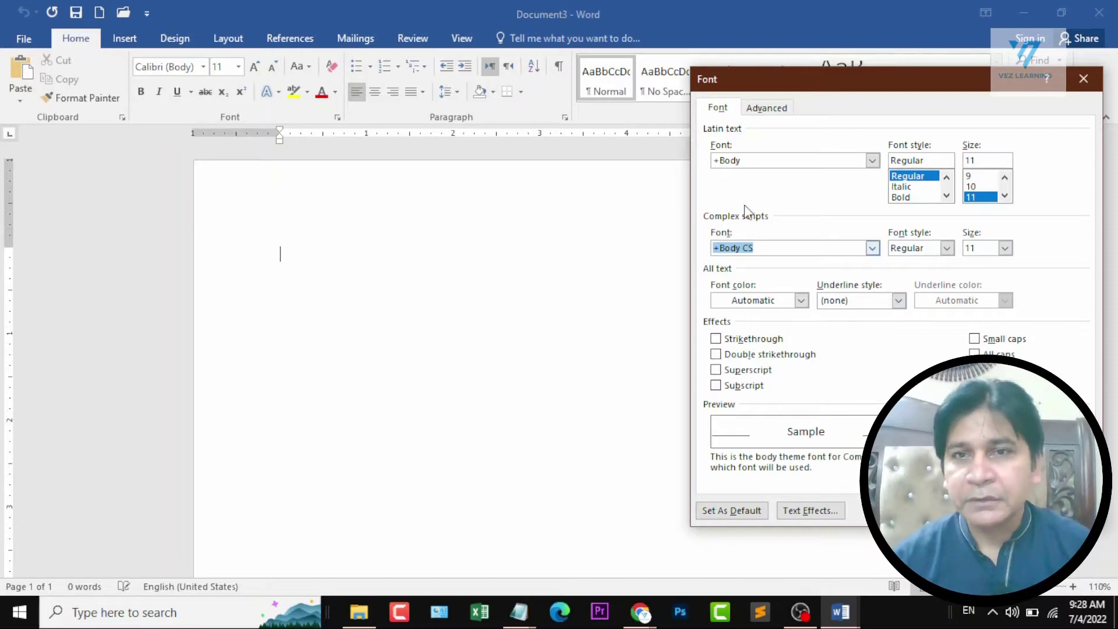
left_click(1083, 78)
left_click(565, 118)
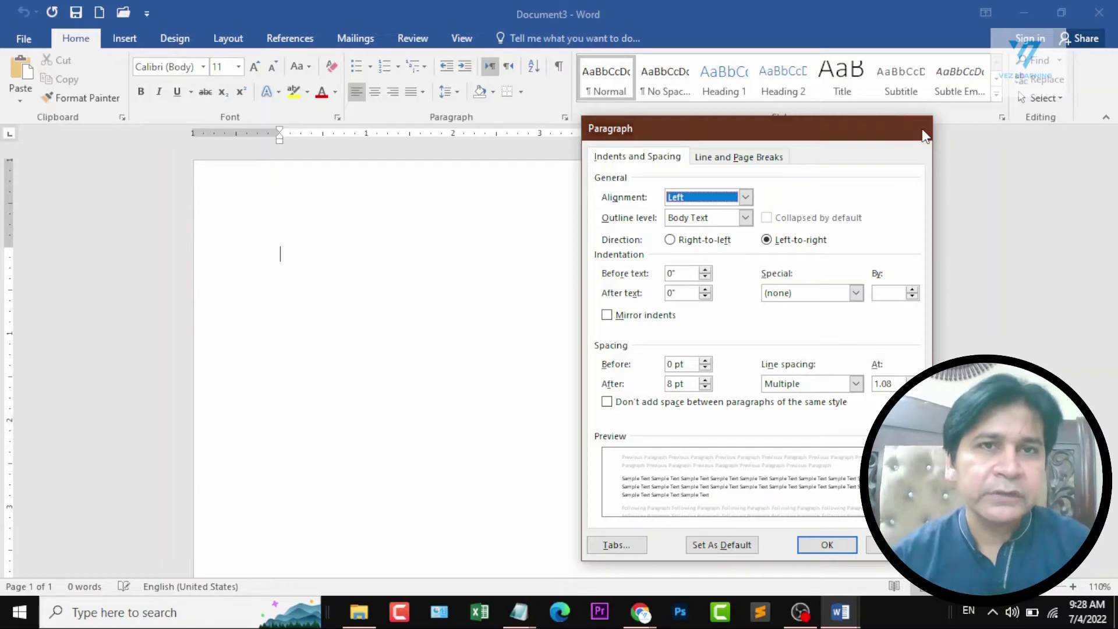
left_click(912, 128)
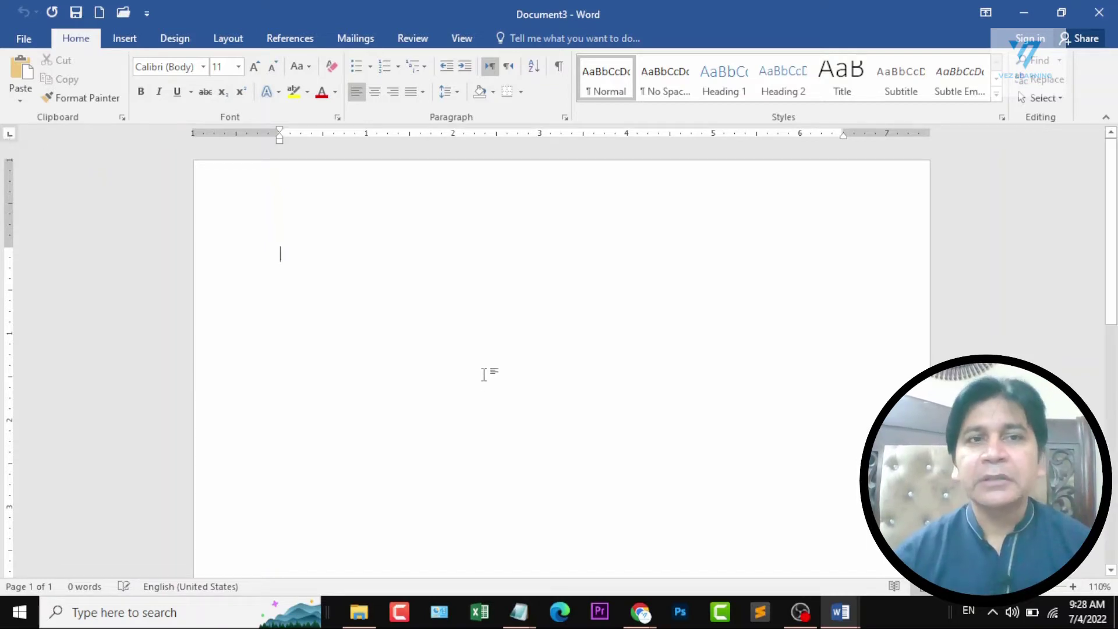
Enter a line of random sample text in the blank document, and delete all of it.
type("xcbz")
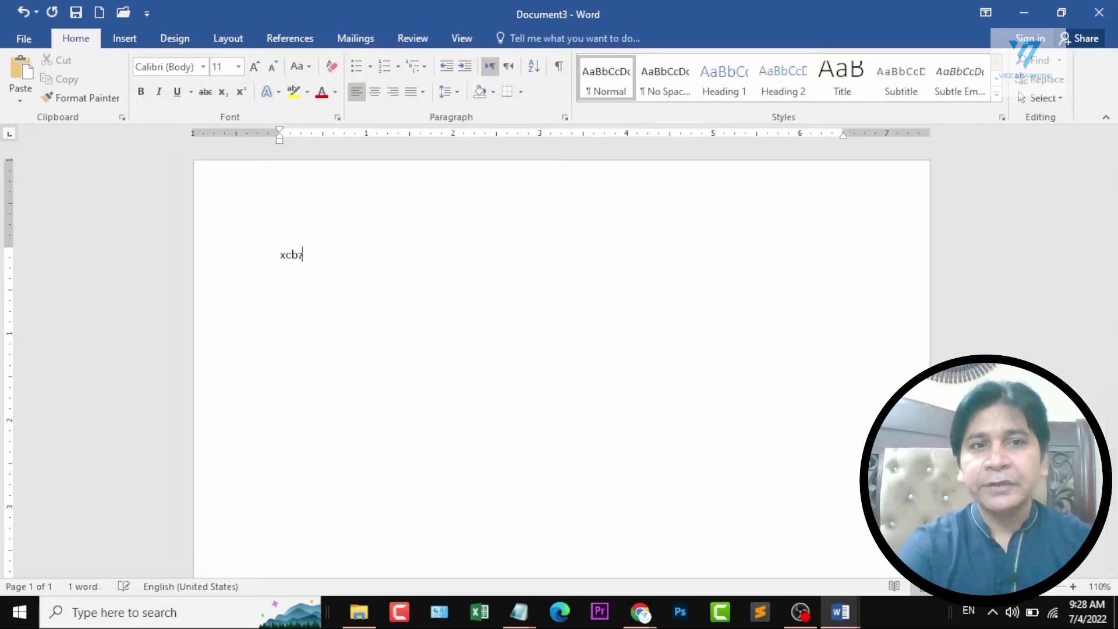
type("cmbsjhdgsajhdgsjahgdhjsg")
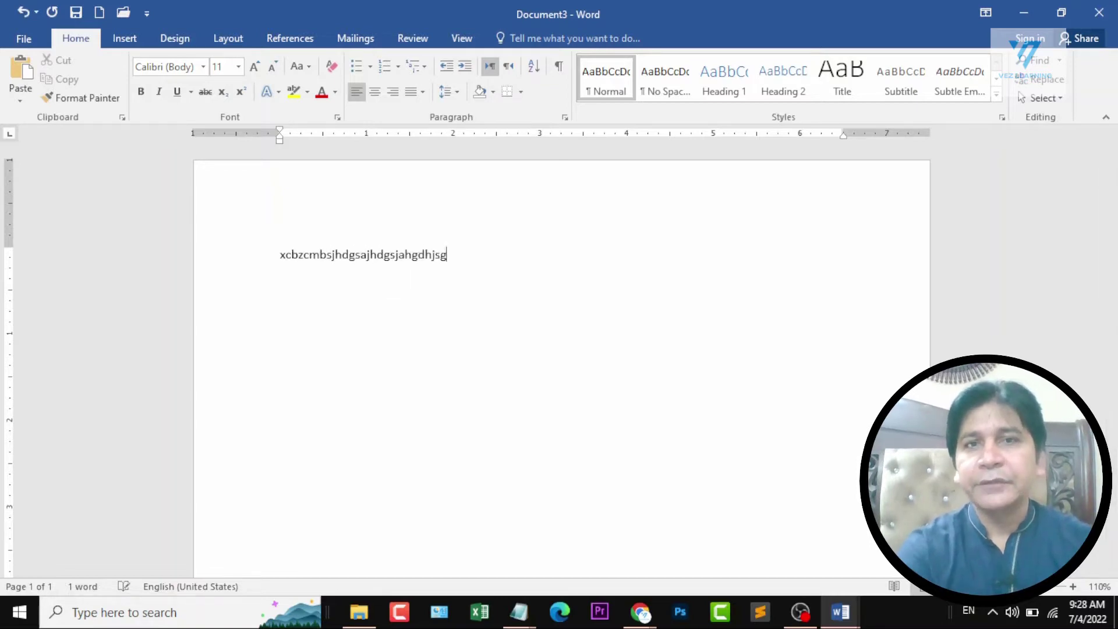
key("ctrl+a")
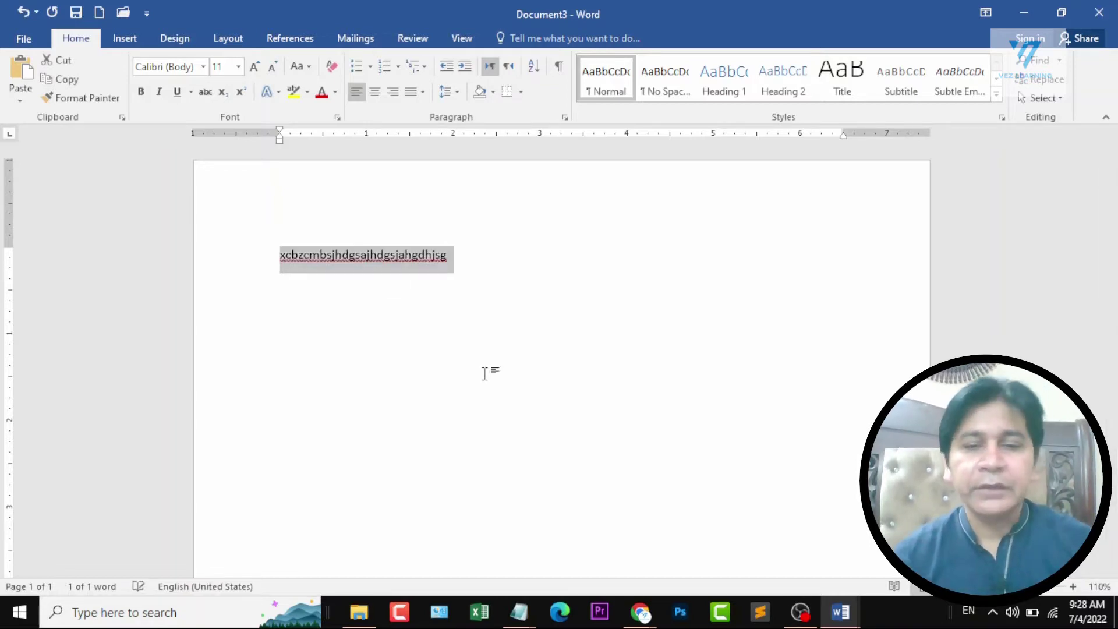
key("BackSpace")
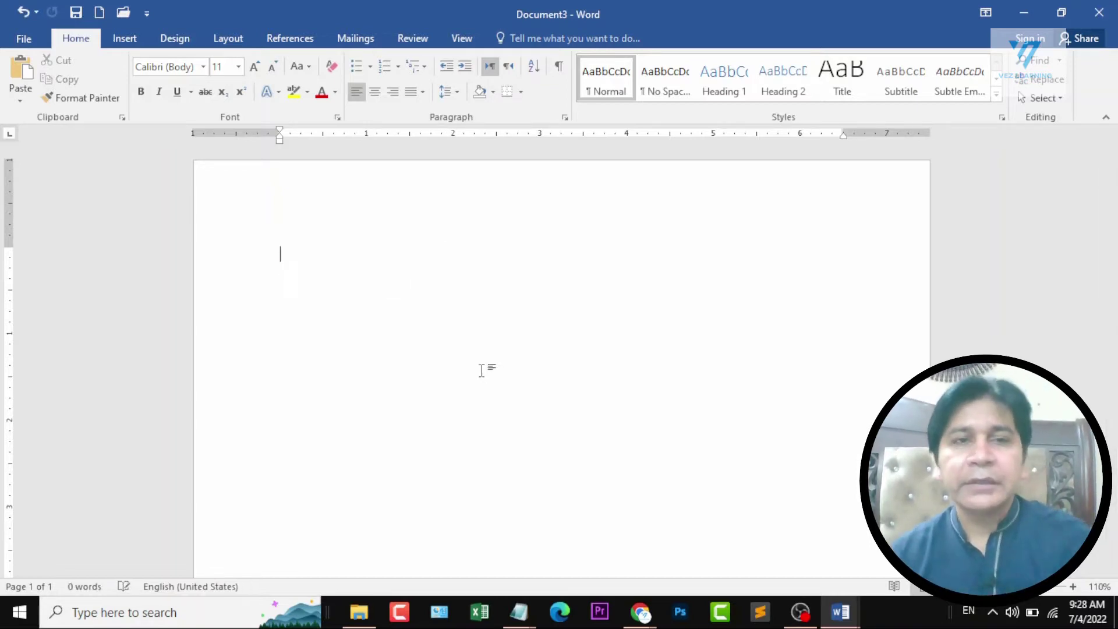
Cycle the ruler's tab selector through its tab stop and indent types, back to the left tab.
left_click(9, 133)
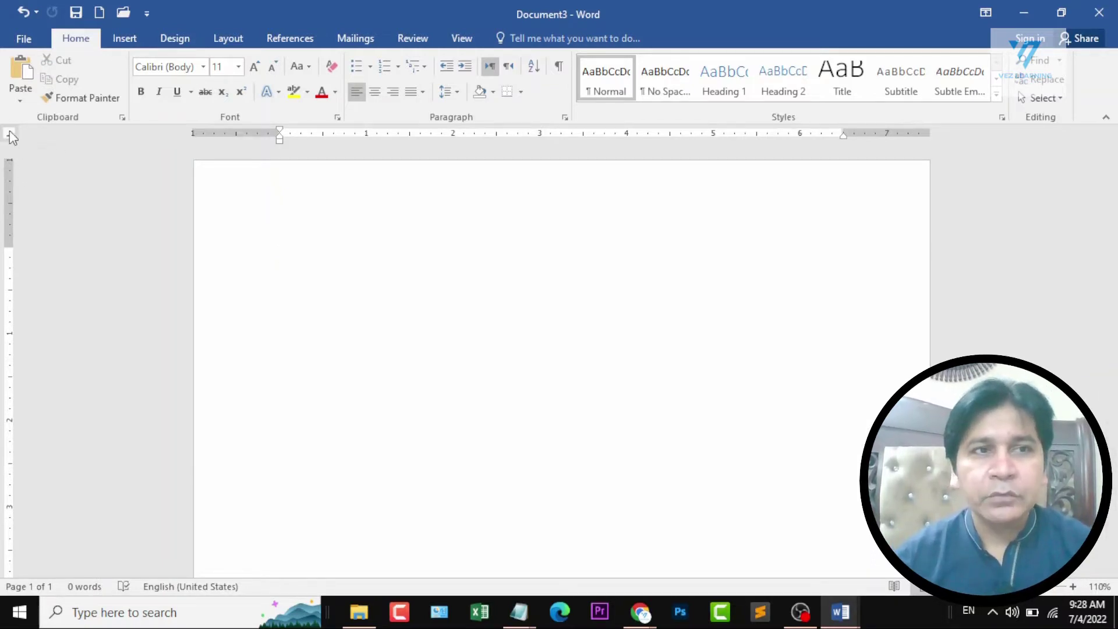
left_click(10, 132)
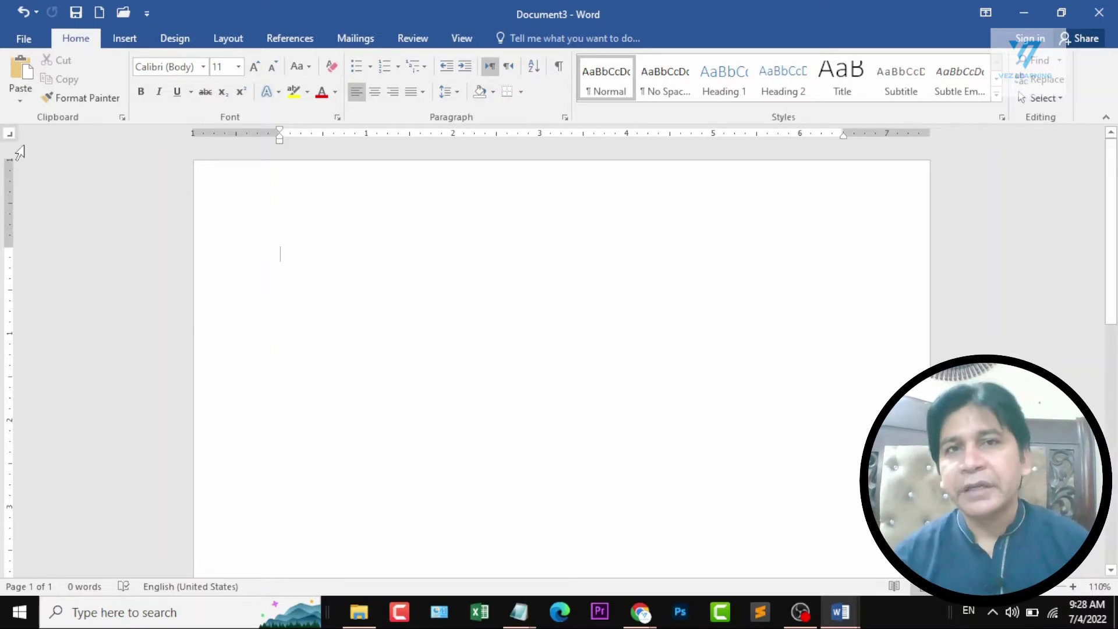
left_click(10, 133)
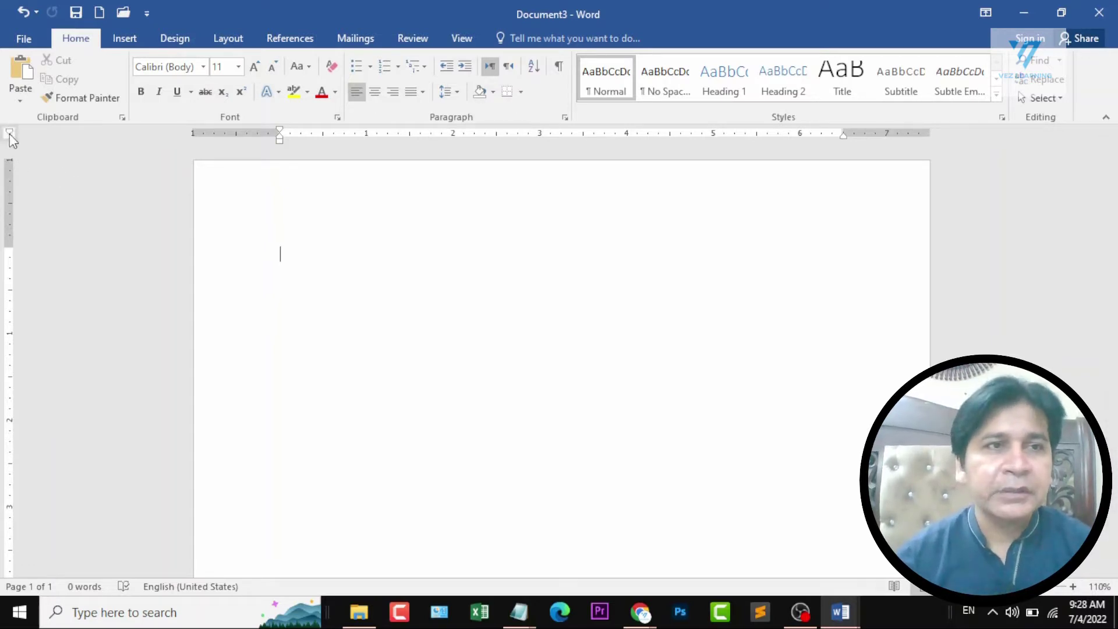
left_click(9, 134)
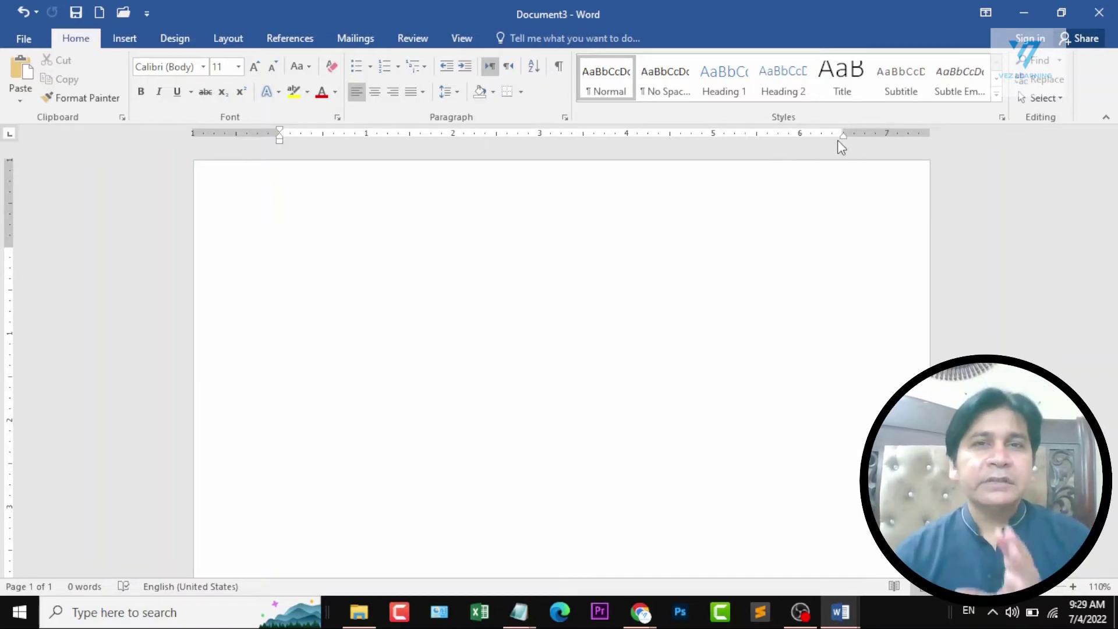
Try out the right and left indent markers on the horizontal ruler and the top and bottom margins on the vertical ruler.
left_click_drag(843, 134, 843, 134)
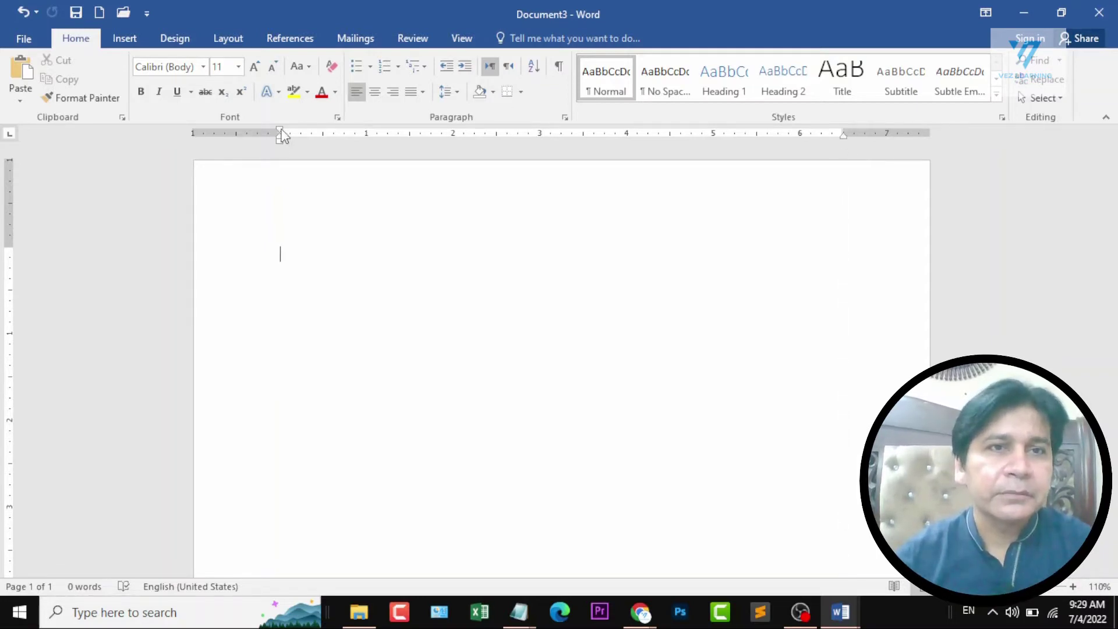
left_click_drag(280, 133, 281, 133)
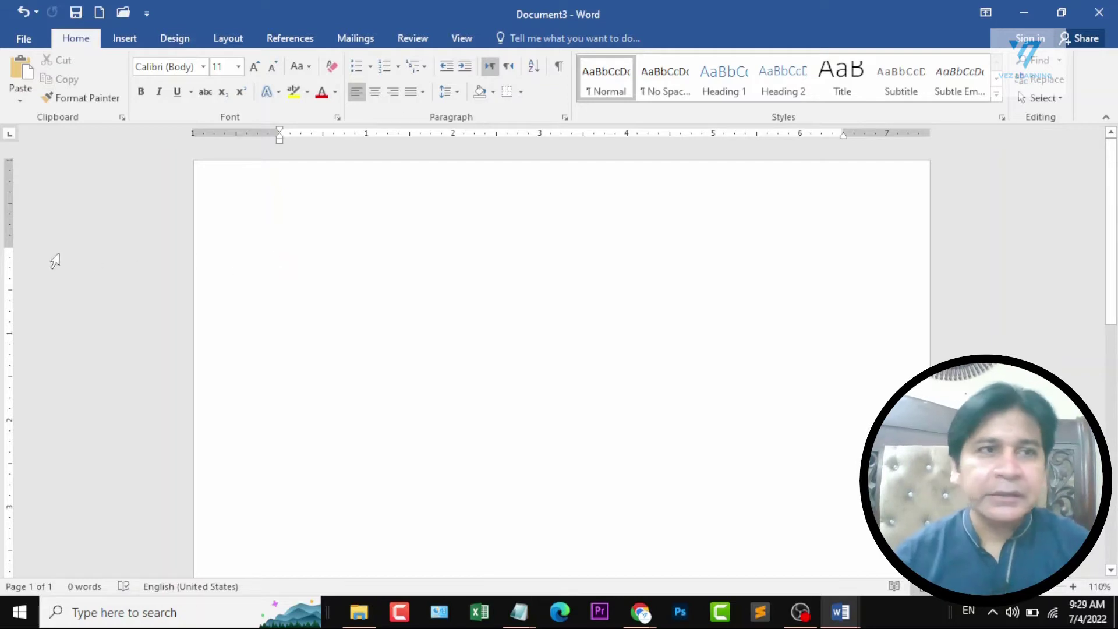
left_click_drag(9, 248, 9, 246)
scroll(78, 289, "down", 15)
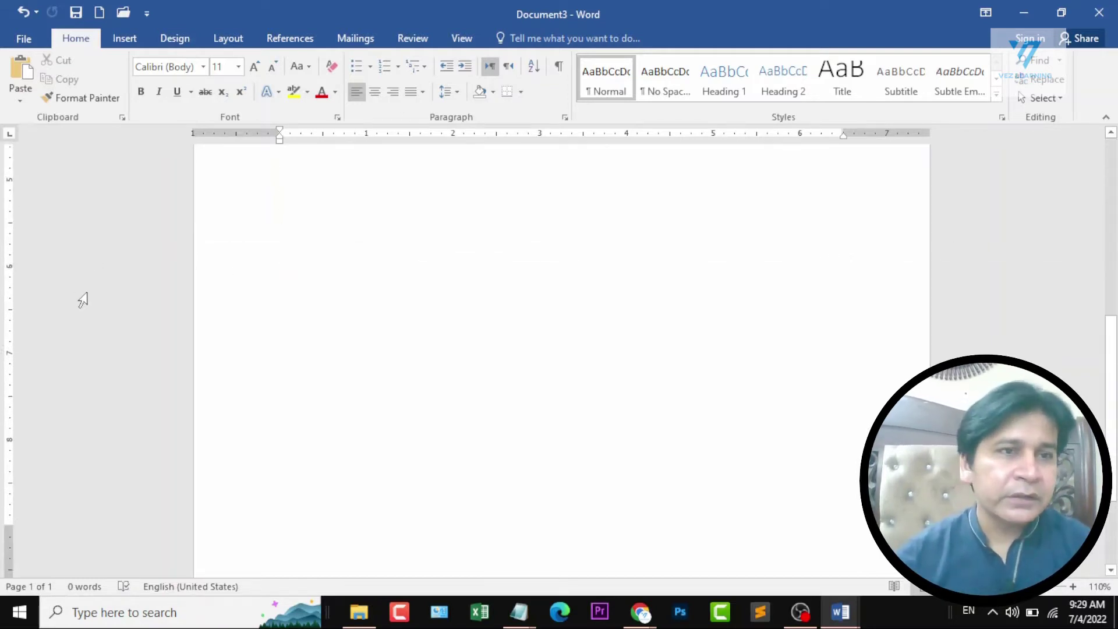
left_click_drag(5, 476, 5, 477)
scroll(182, 371, "up", 15)
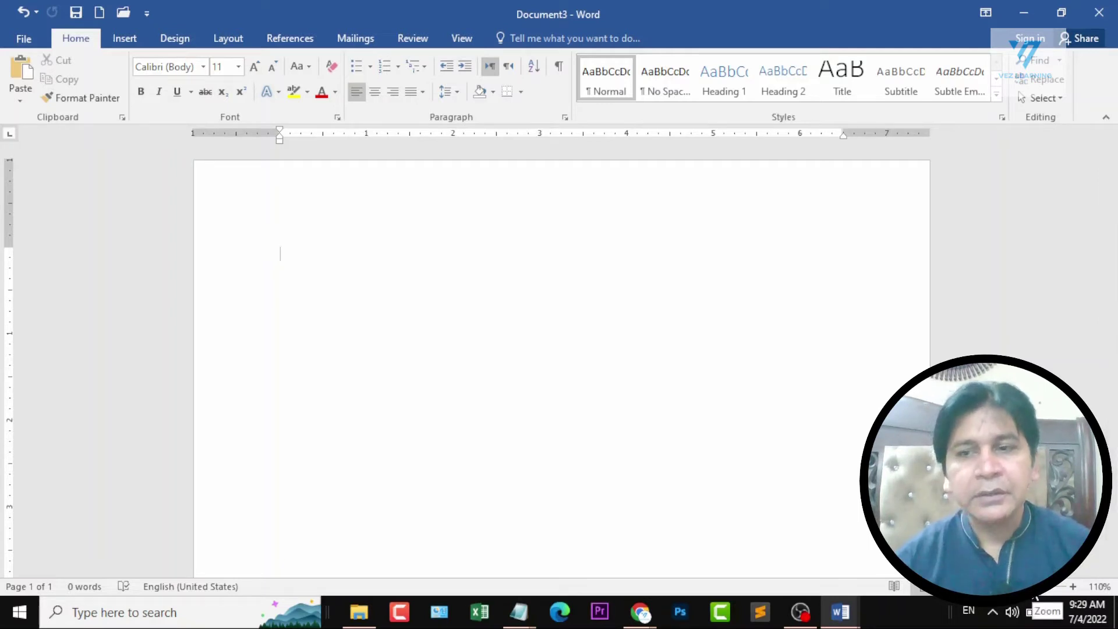
Zoom the blank document to 100%, and select the New document line in the Ms Word course outline.
mouse_move(1025, 587)
left_mouse_down()
mouse_move(996, 587)
mouse_move(1034, 586)
mouse_move(1023, 587)
left_mouse_up()
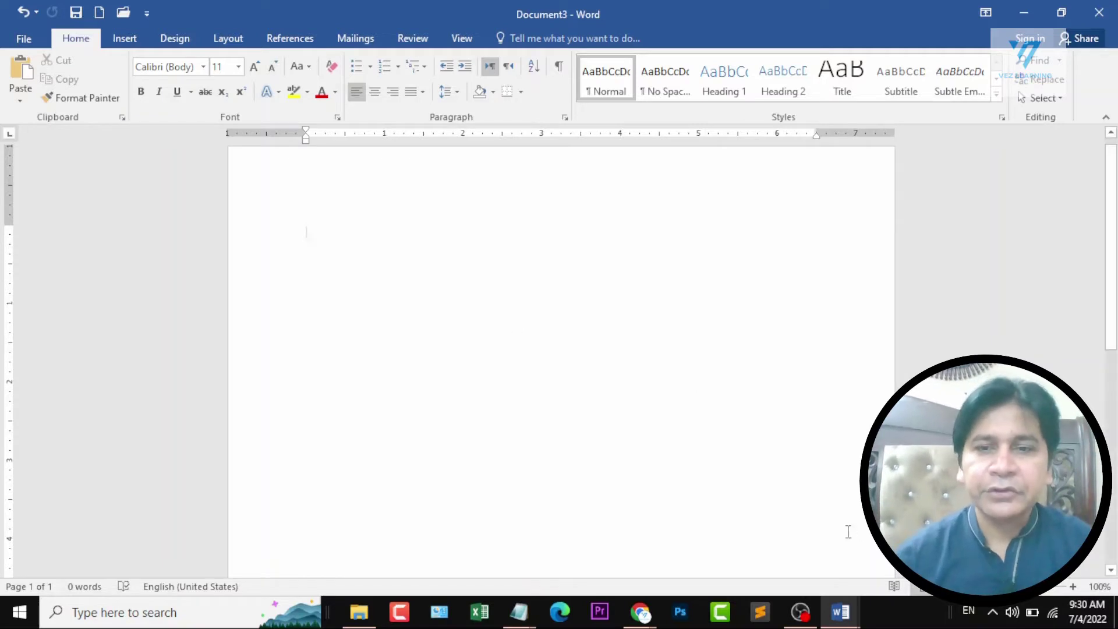
left_click(840, 612)
left_click(900, 539)
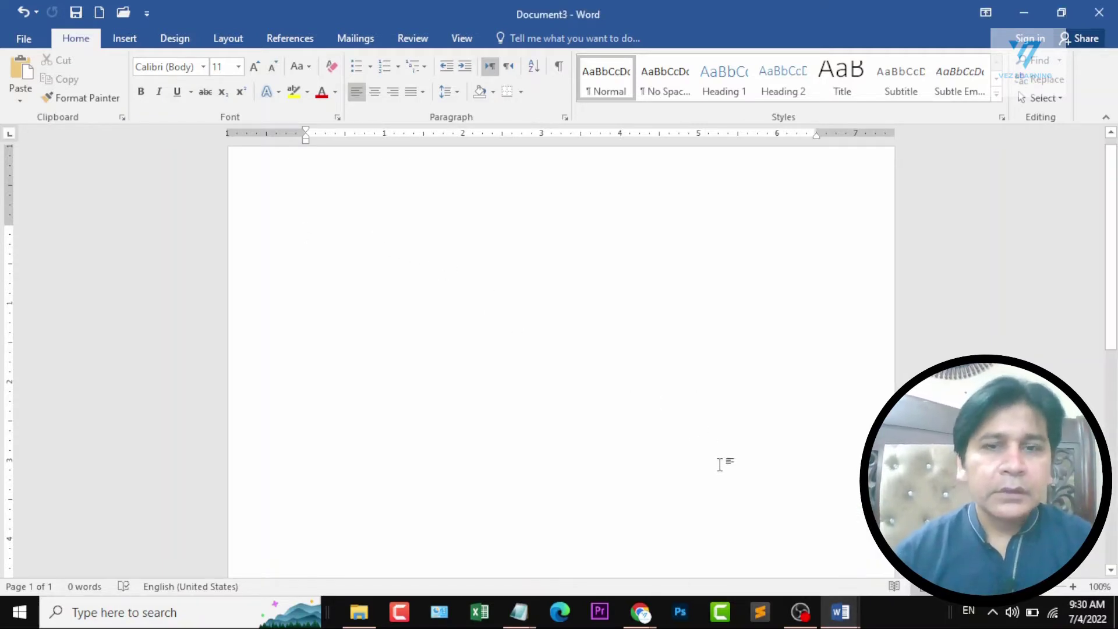
left_click(840, 612)
left_click(749, 548)
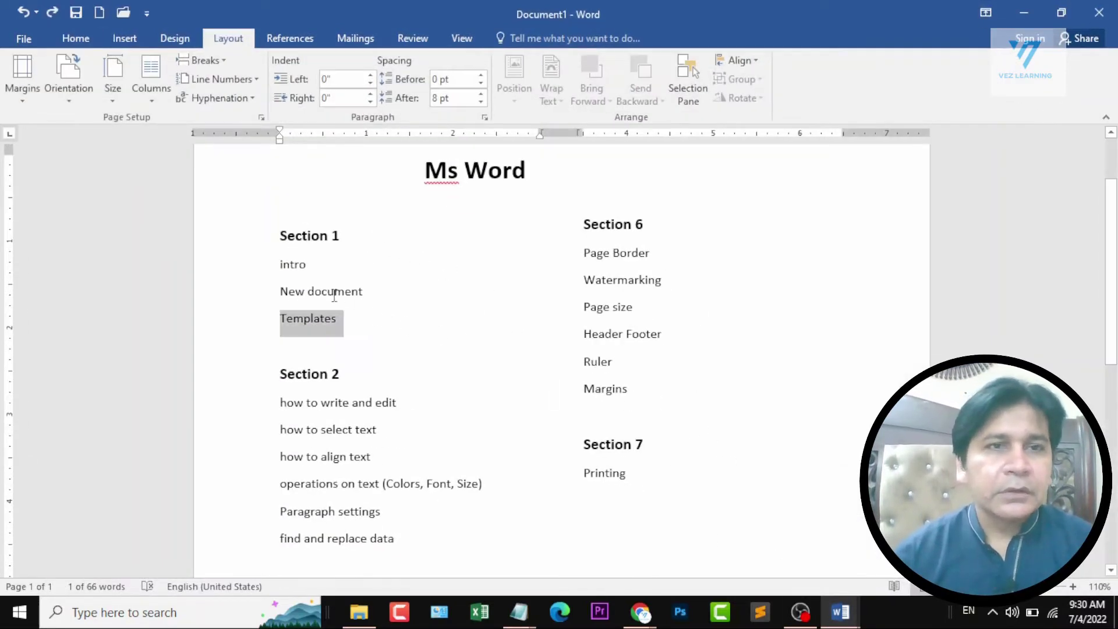
left_click_drag(280, 291, 392, 291)
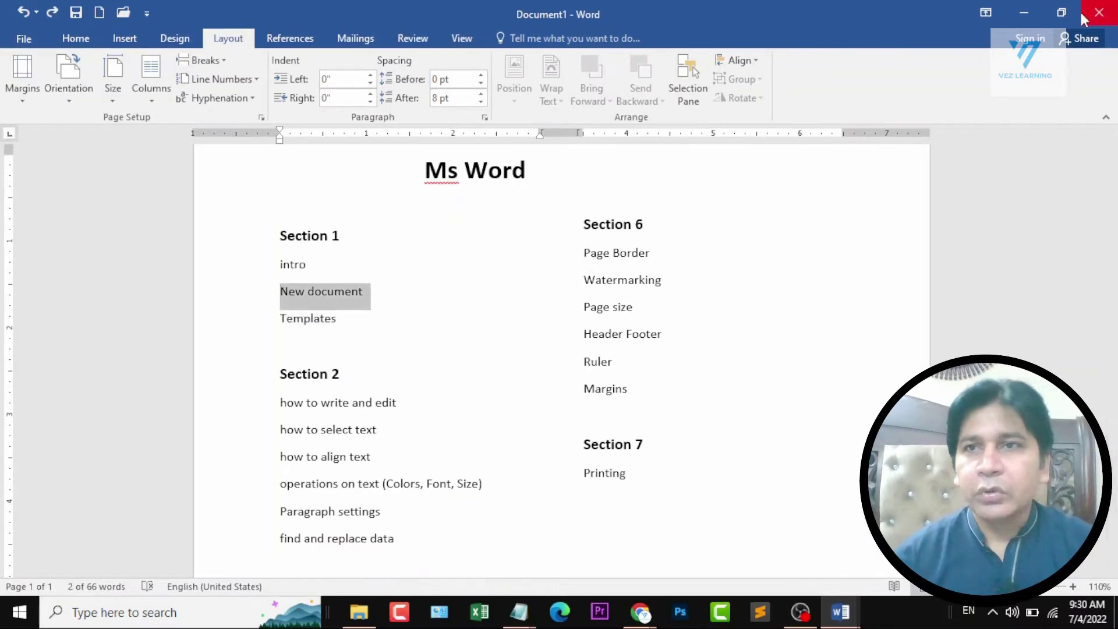
Minimize the course outline and close the blank document without saving it.
left_click(1023, 12)
key("alt+F4")
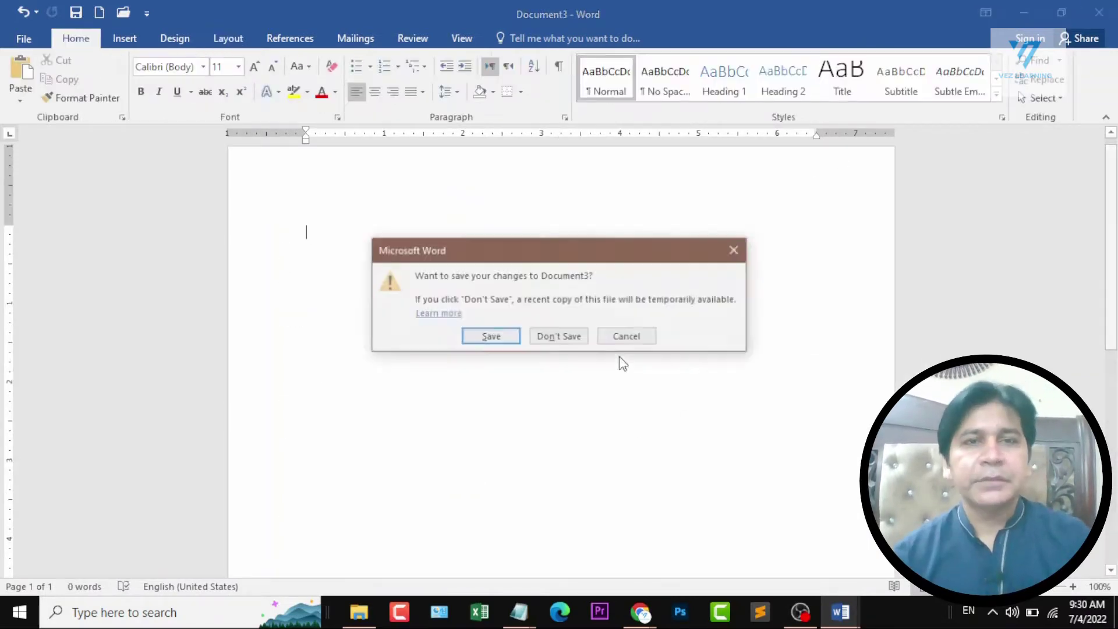
left_click(558, 337)
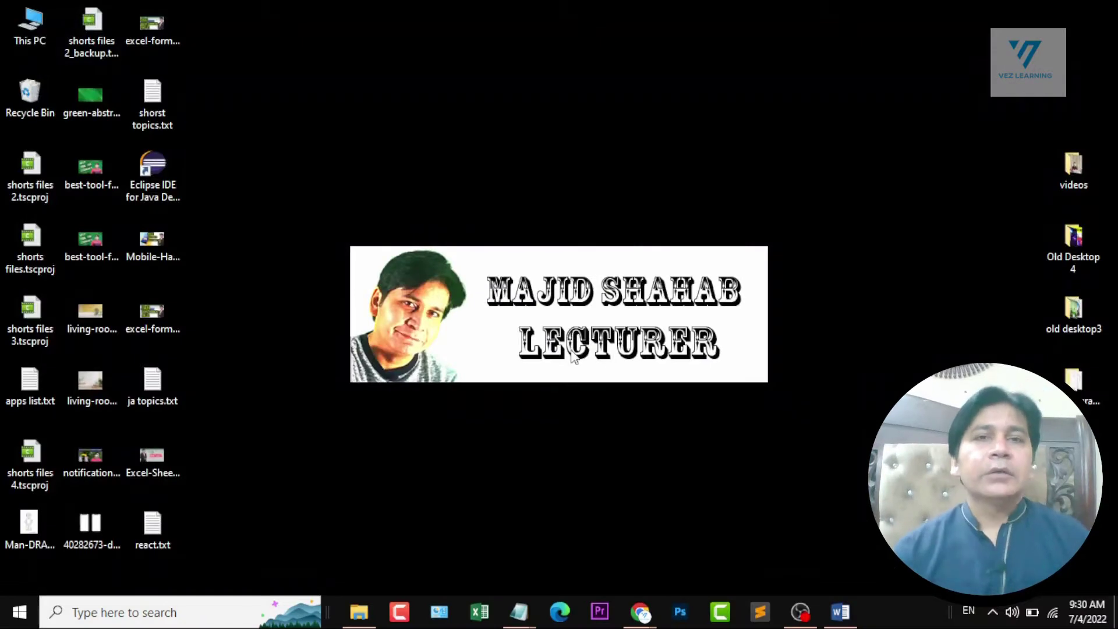
Search Windows for "word", launch Word 2016, and maximize its start screen.
left_click(189, 601)
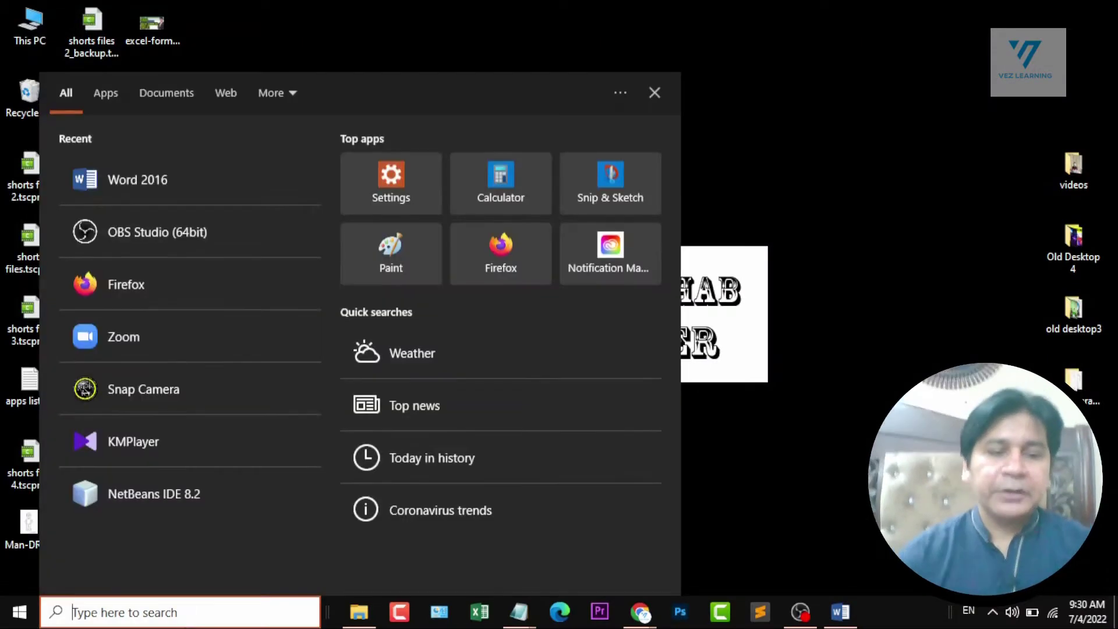
type("word")
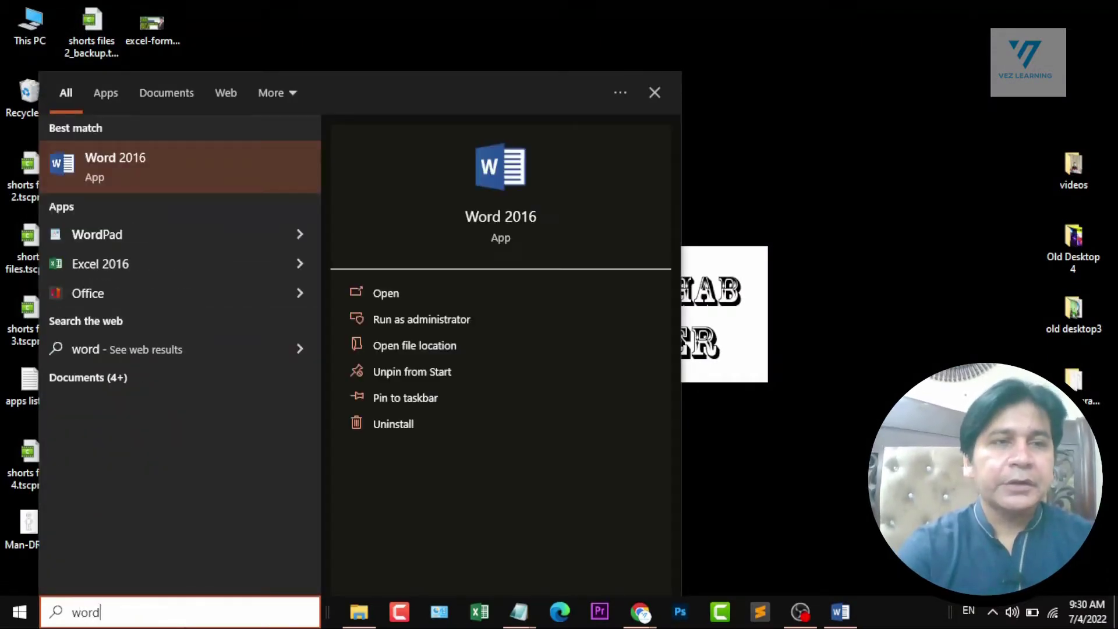
key("Return")
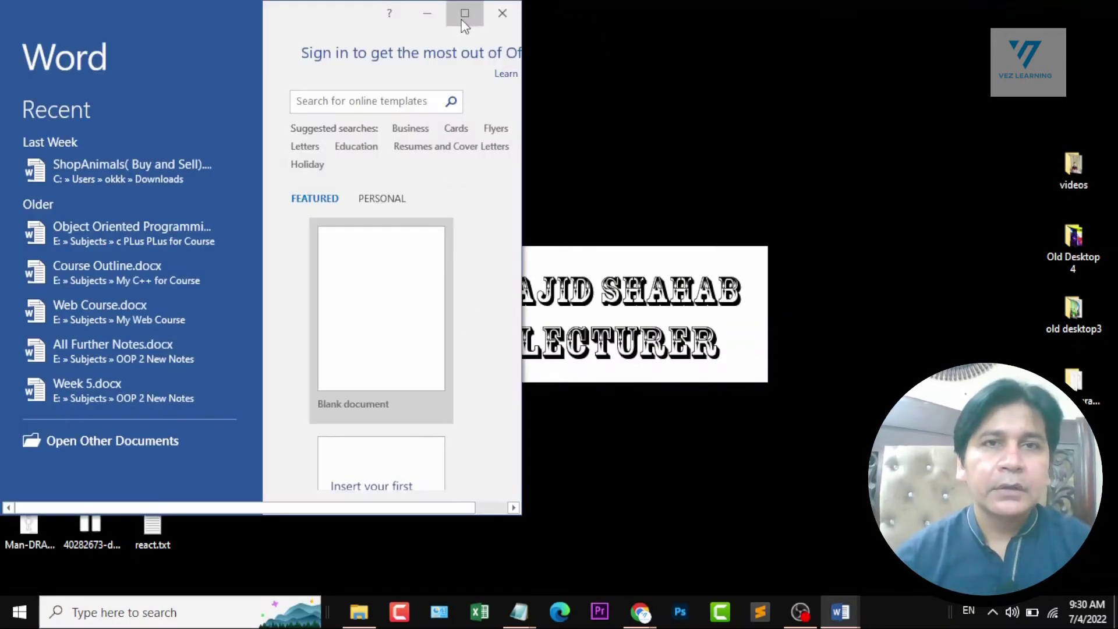
left_click(464, 13)
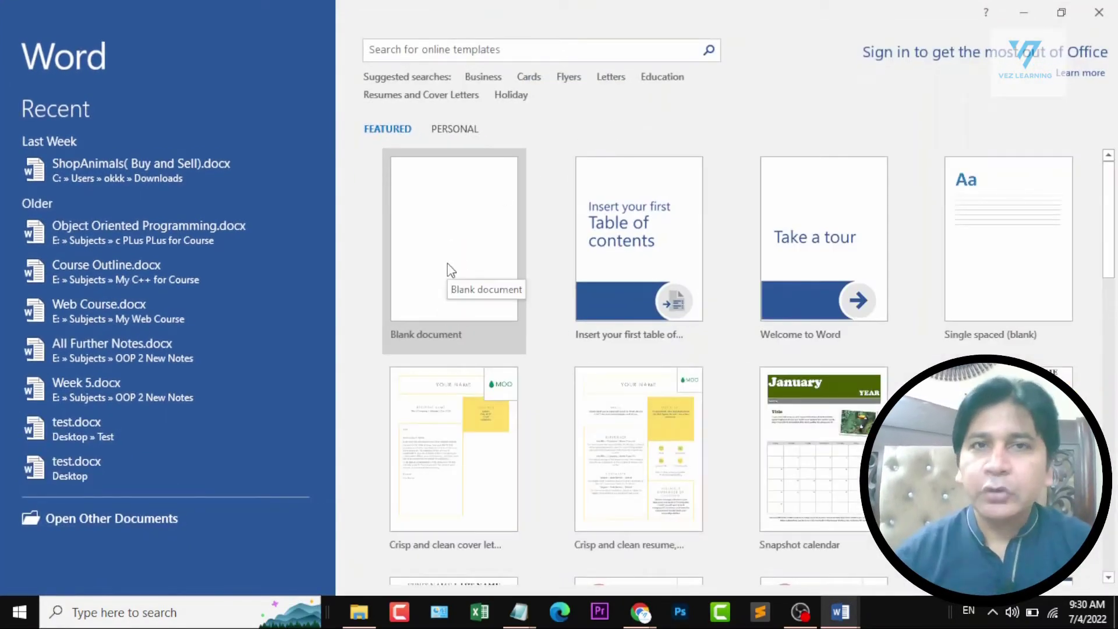
Create a blank document from the start screen and another blank document from the New page.
left_click(448, 263)
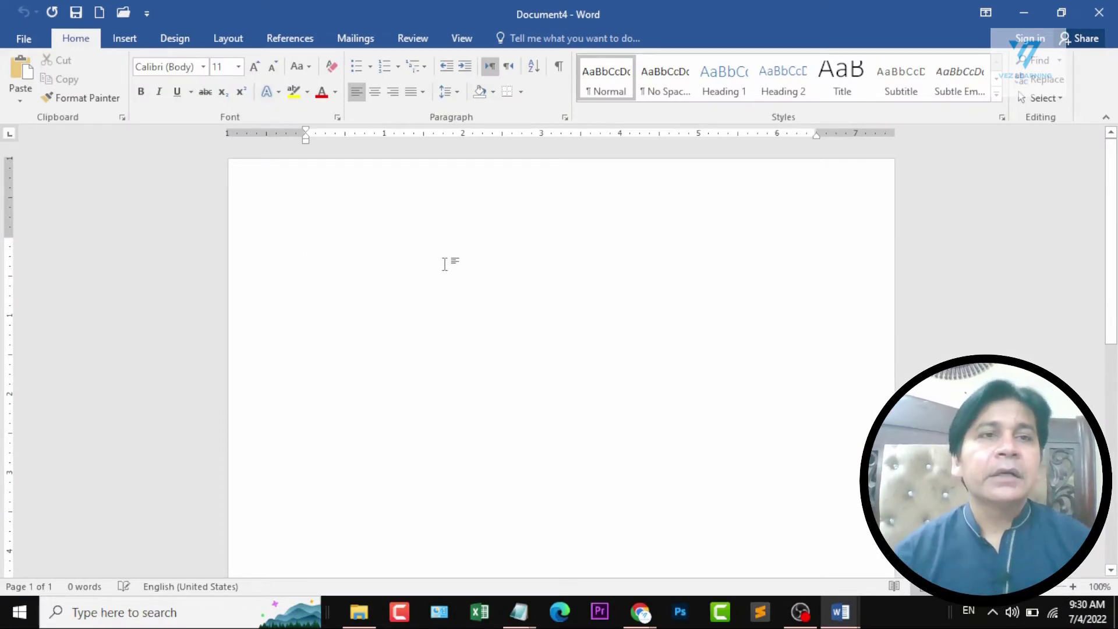
left_click(21, 45)
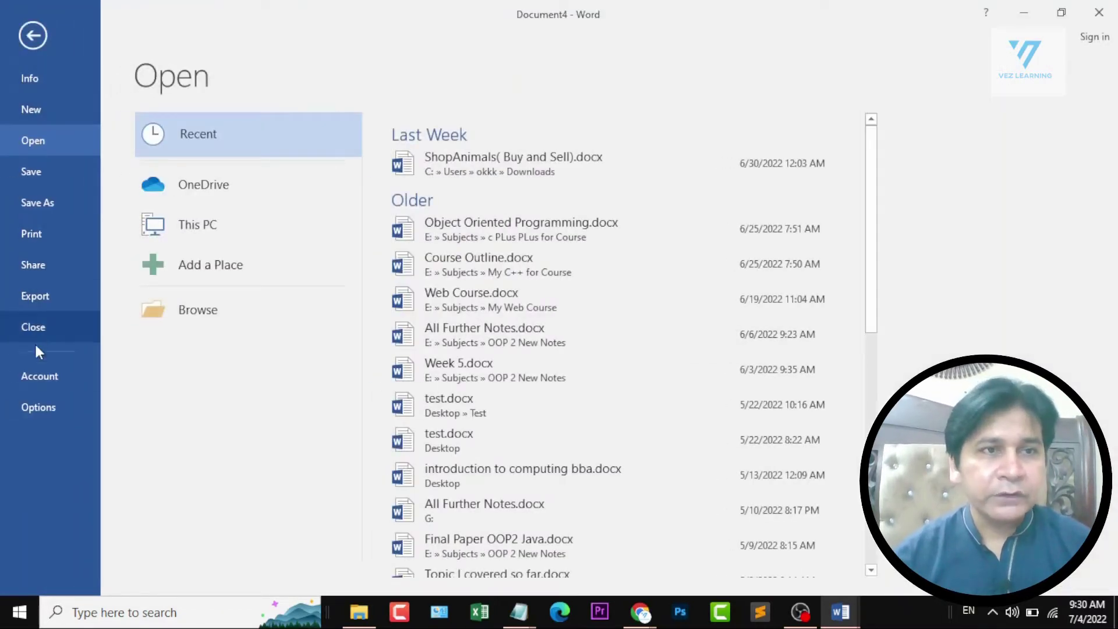
left_click(34, 110)
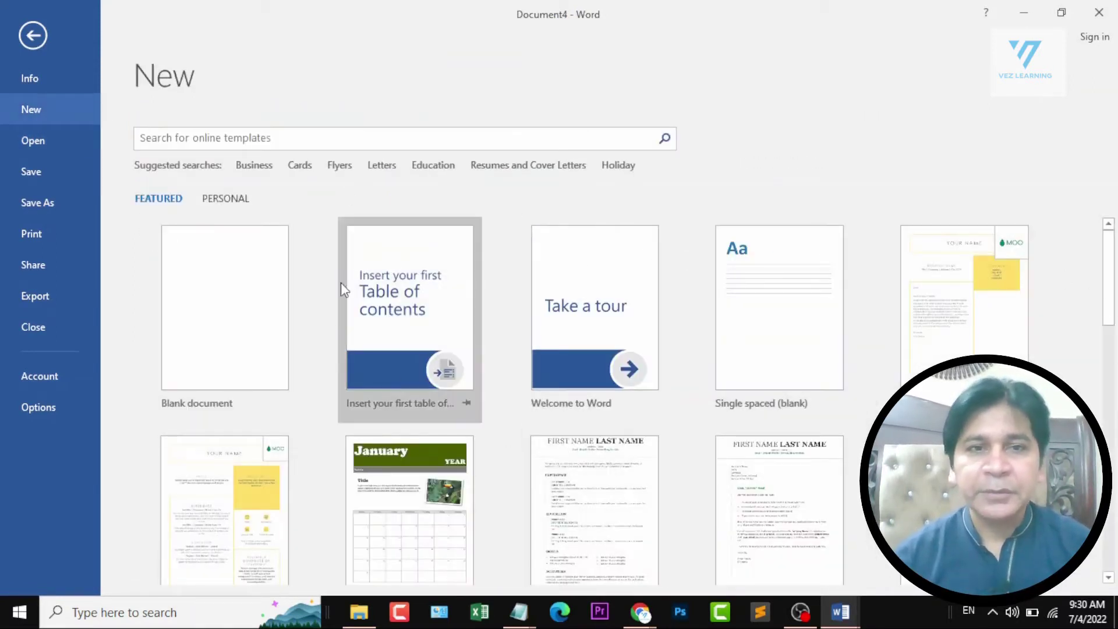
left_click(234, 313)
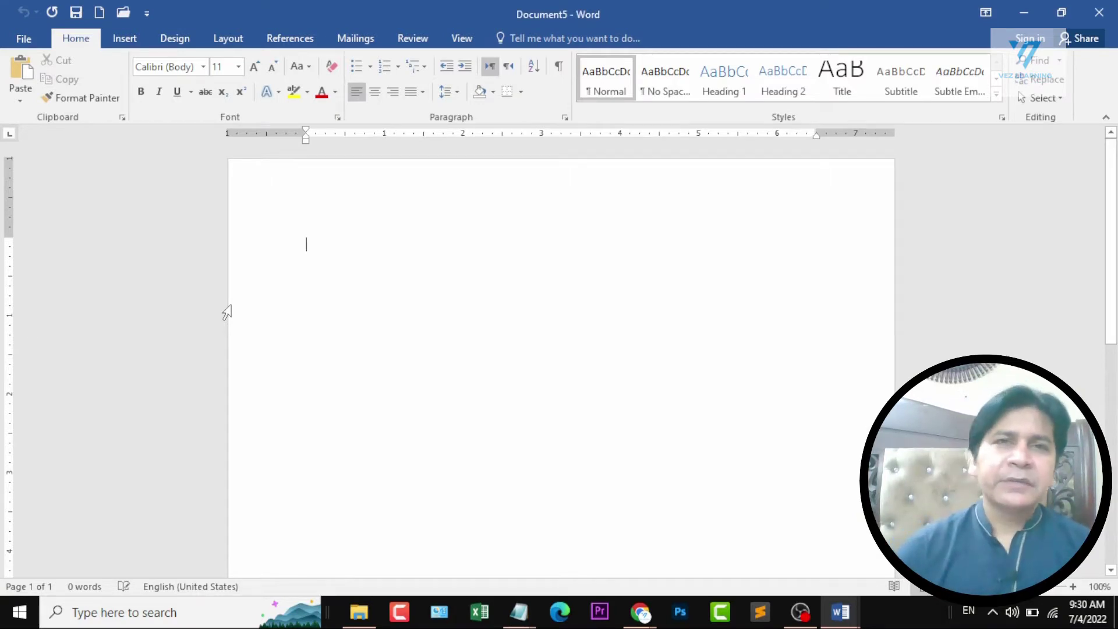
left_click(23, 38)
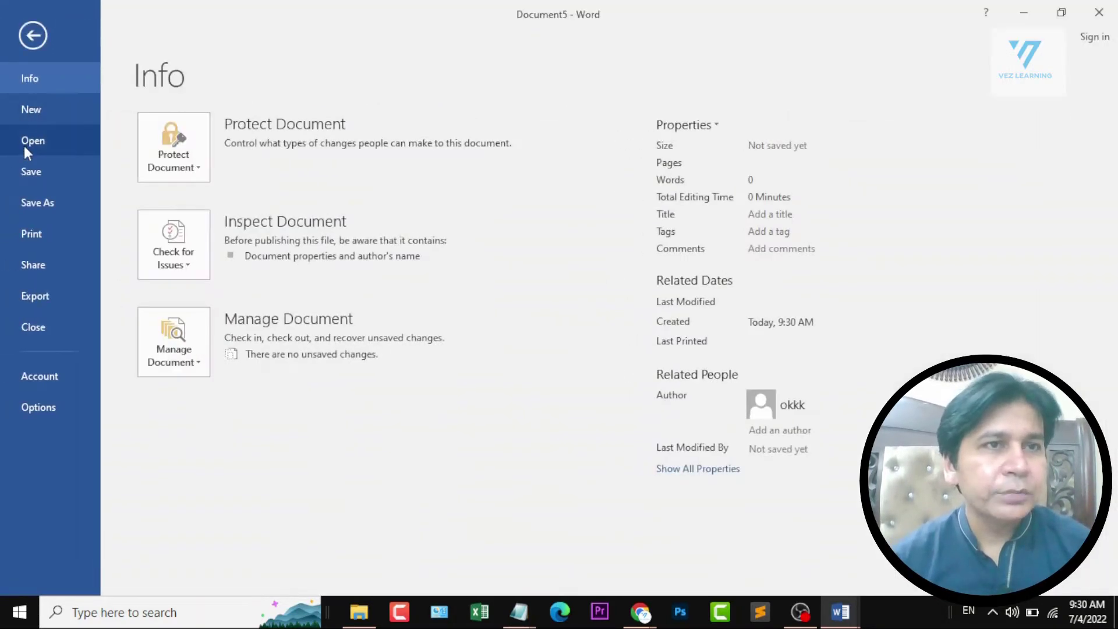
left_click(40, 38)
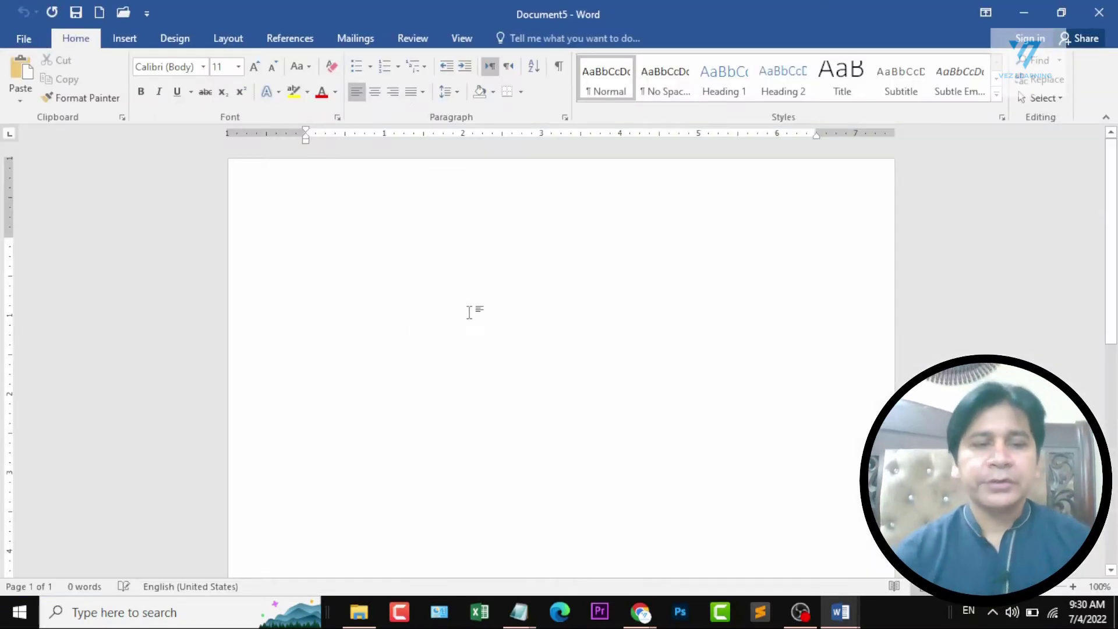
Write "Ctrl + N" on the first line of the blank document.
type("Cttl + ")
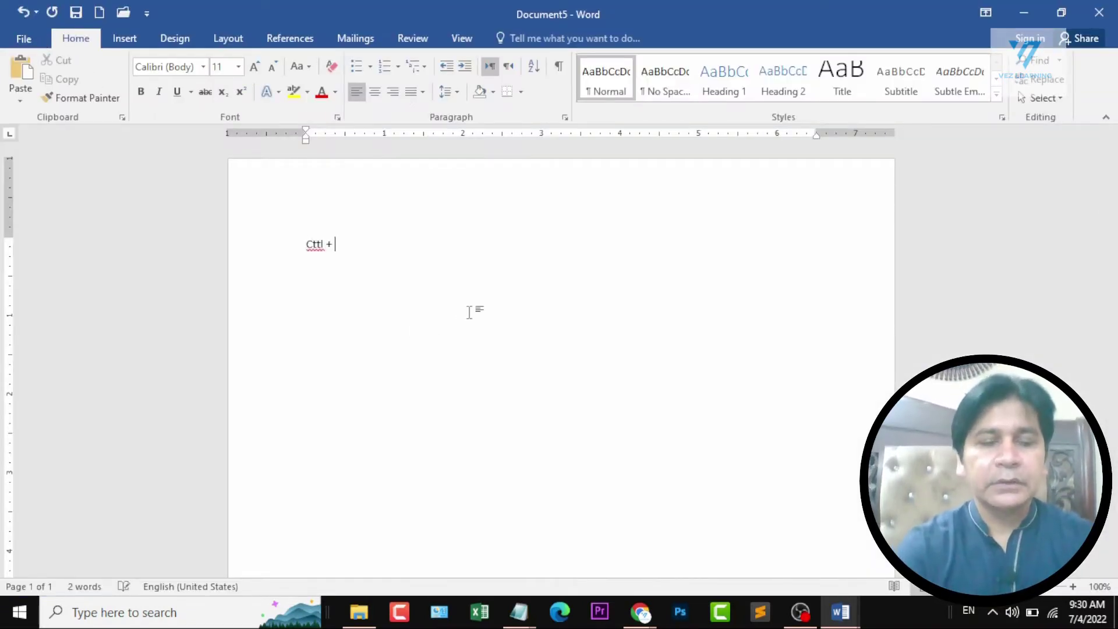
type("N")
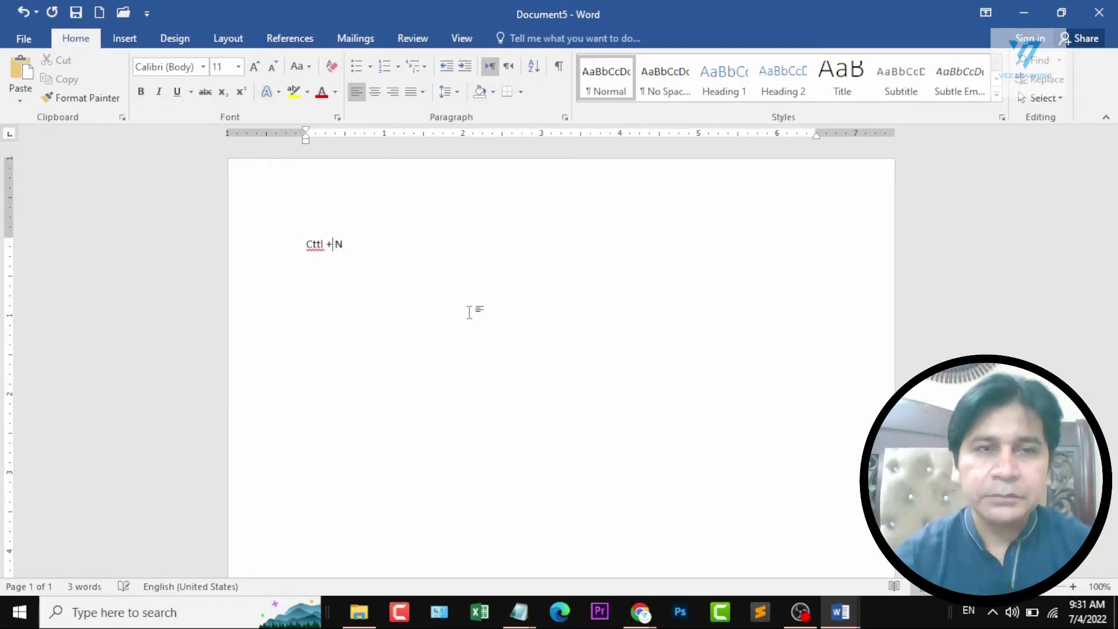
key("ctrl+shift+Left")
type("Ctrl")
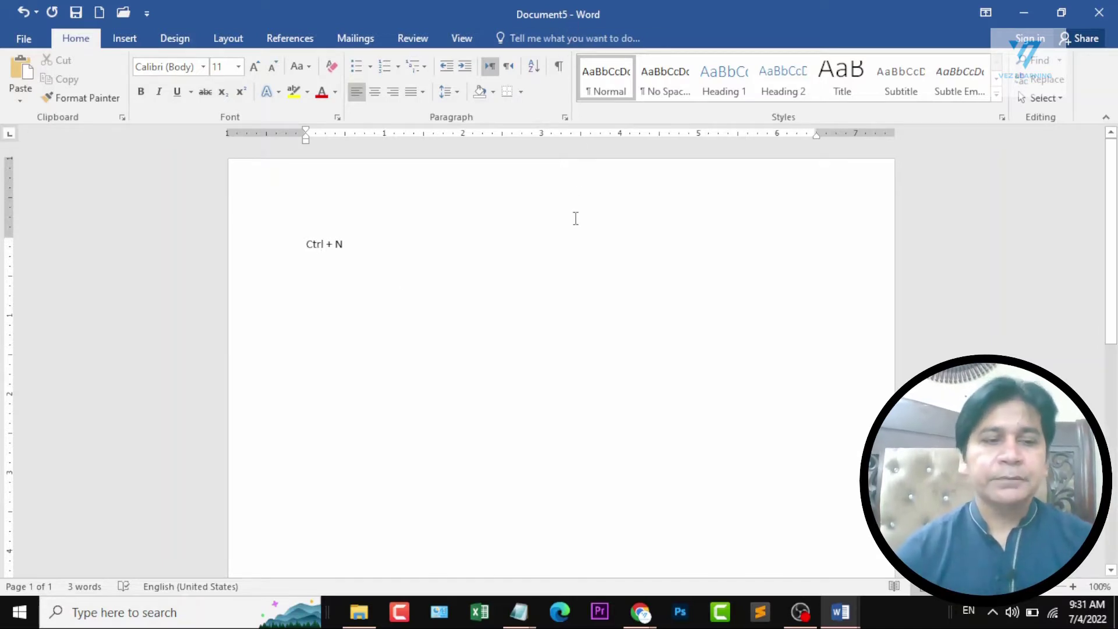
Create two more blank documents and close both of them again.
key("ctrl+n")
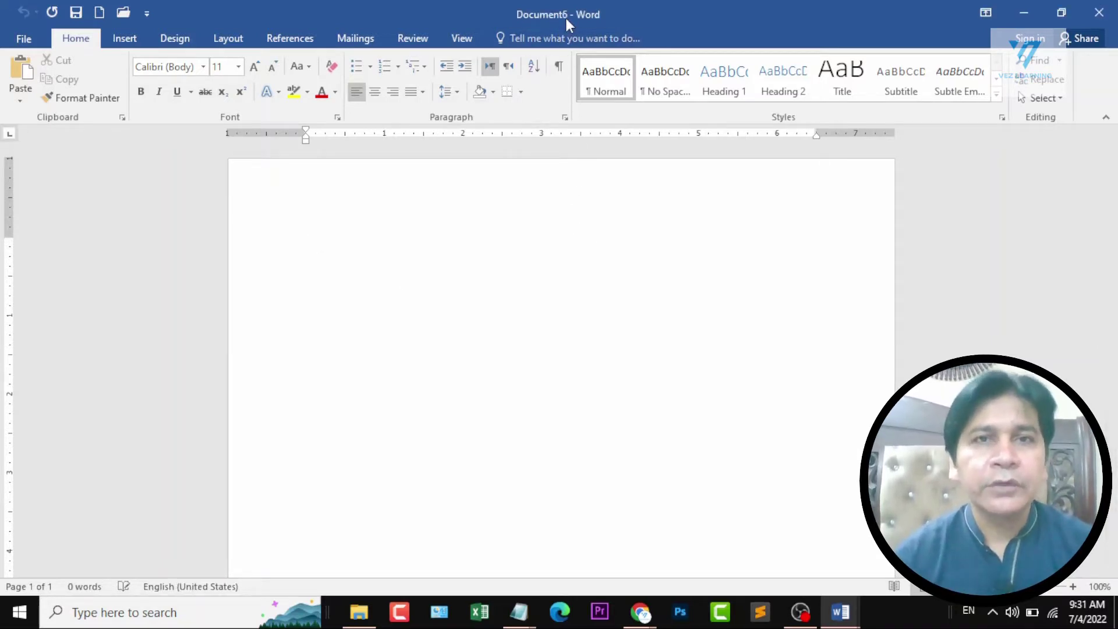
key("ctrl+n")
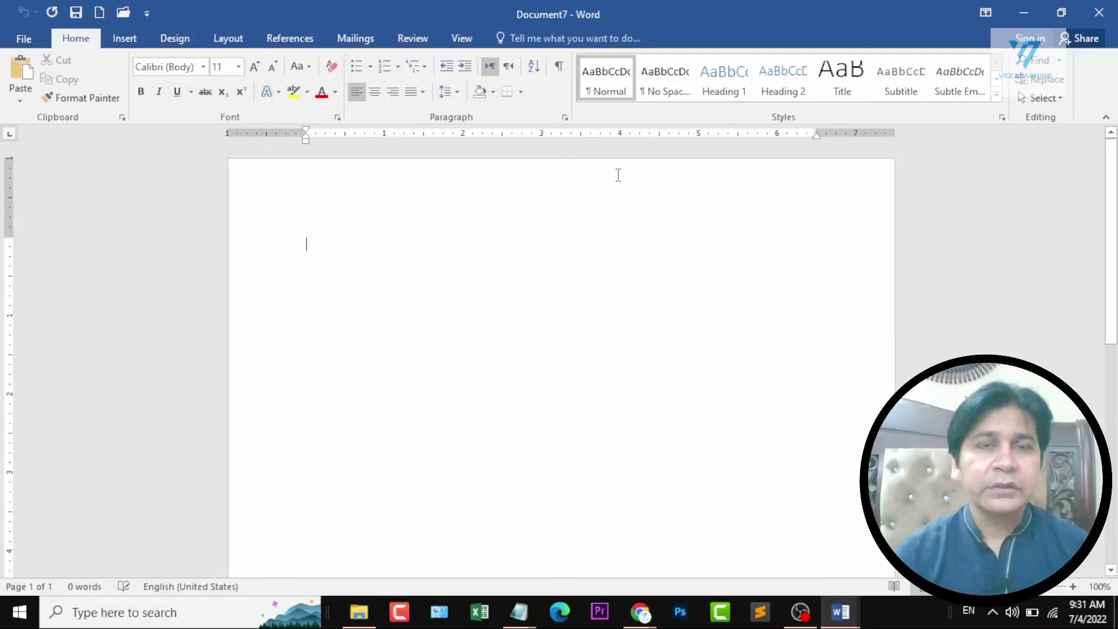
key("ctrl+w")
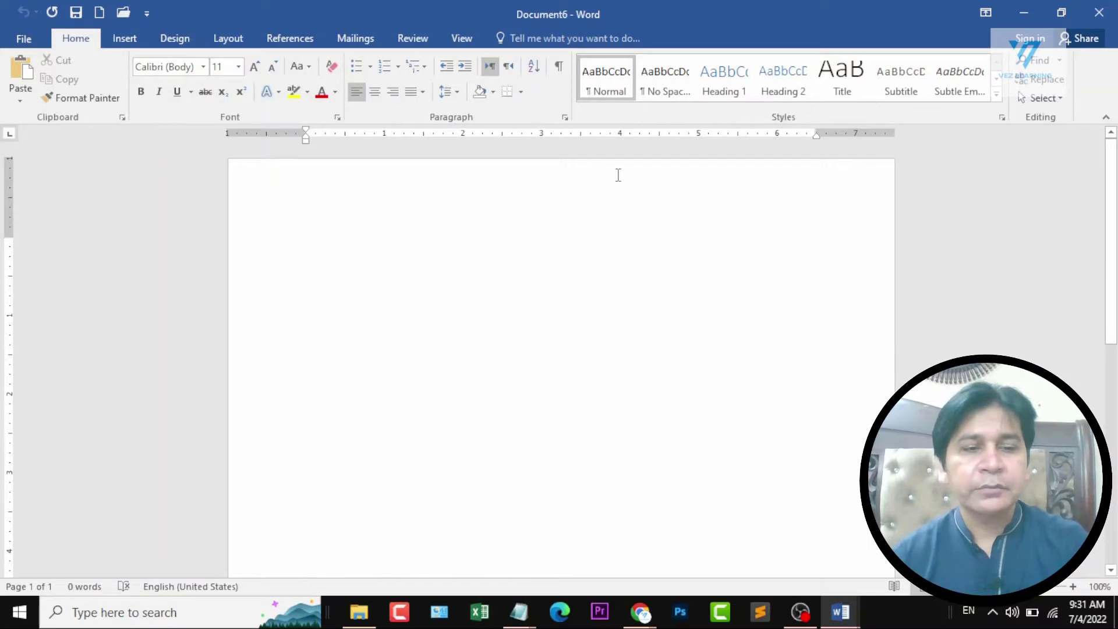
key("ctrl+w")
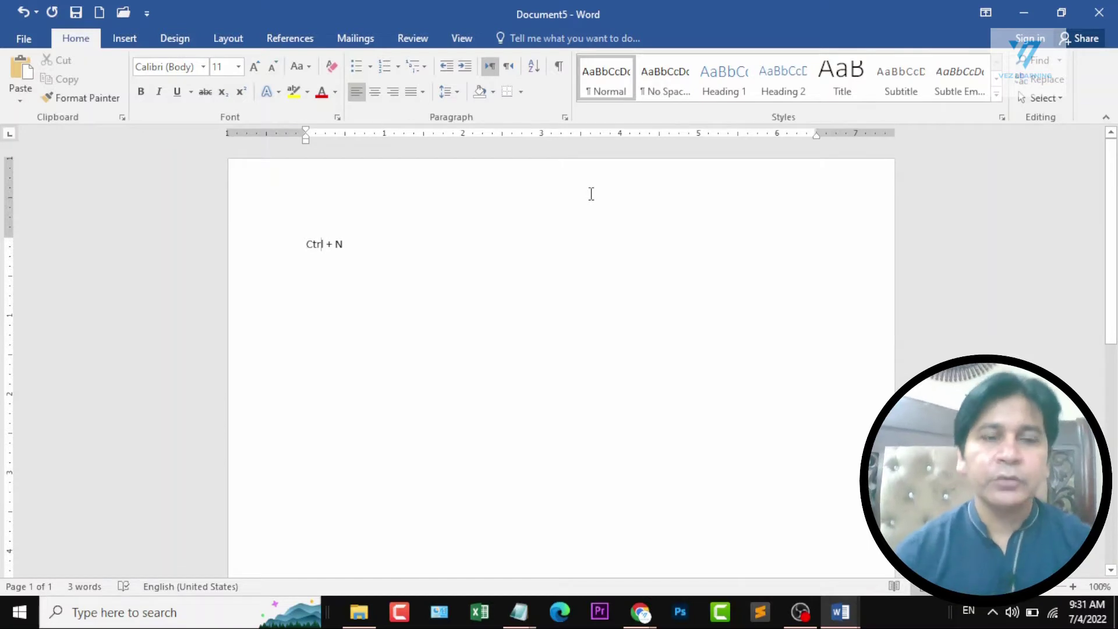
Add "Ctrl + W" on a second line below "Ctrl + N", and delete all the text in the document.
key("End")
key("Return")
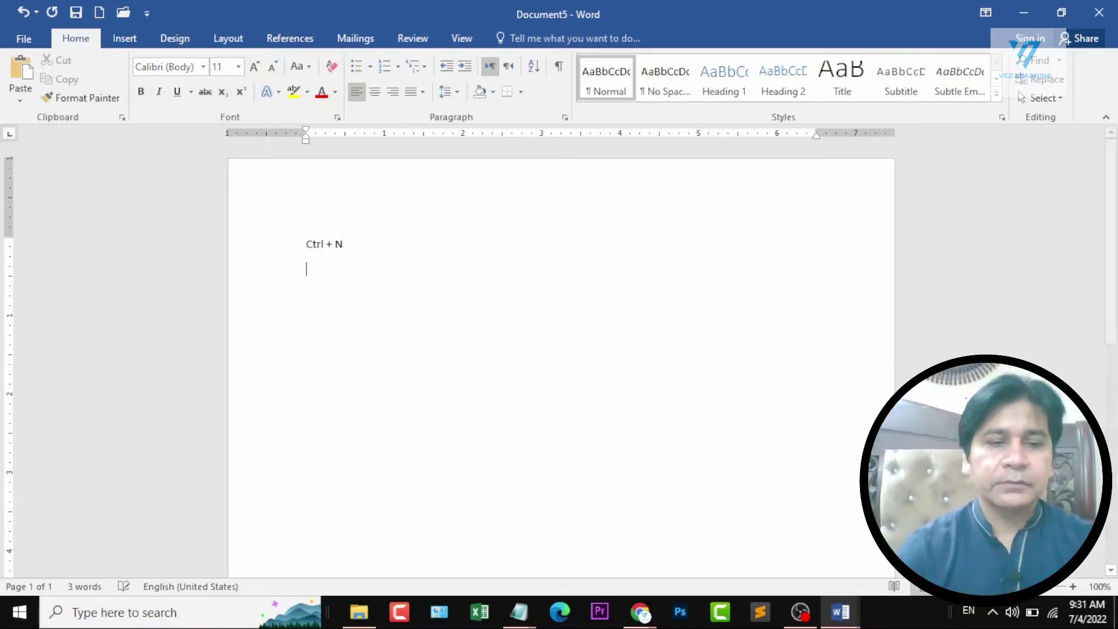
type("Ctrl + W")
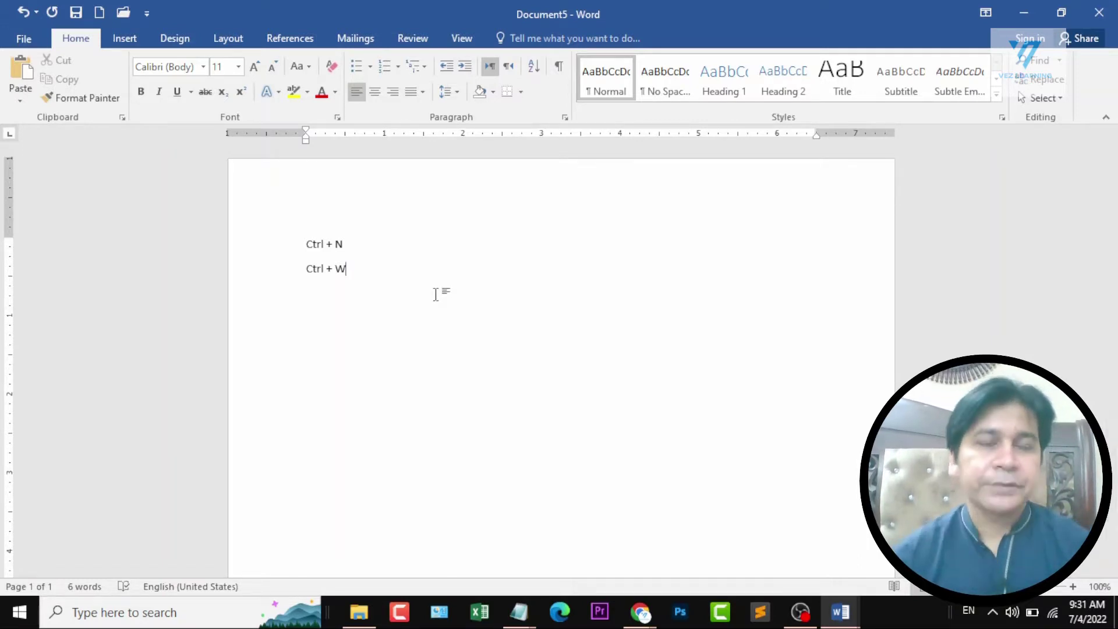
key("ctrl+a")
key("Delete")
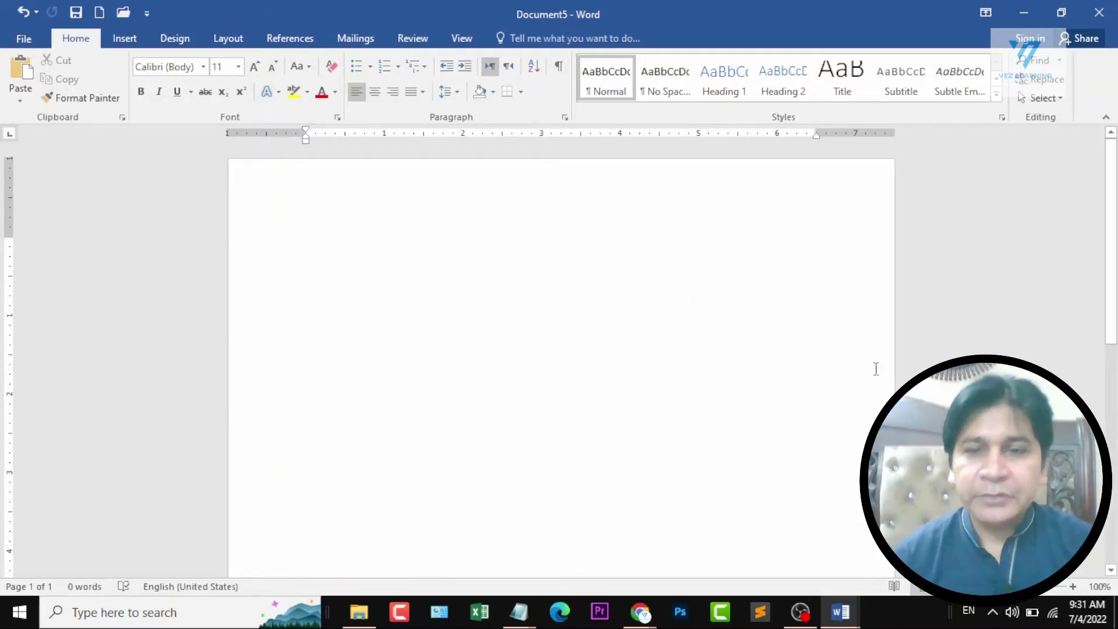
Switch to the Ms Word course outline, select the Templates line in Section 1, and minimize the outline.
mouse_move(840, 611)
left_click(689, 556)
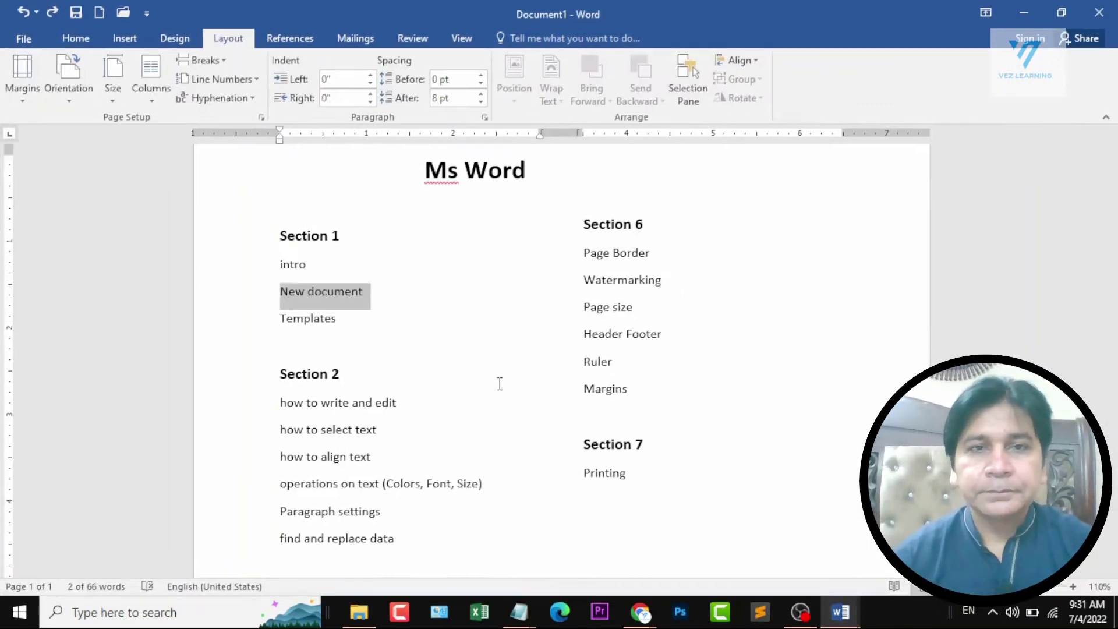
double_click(303, 320)
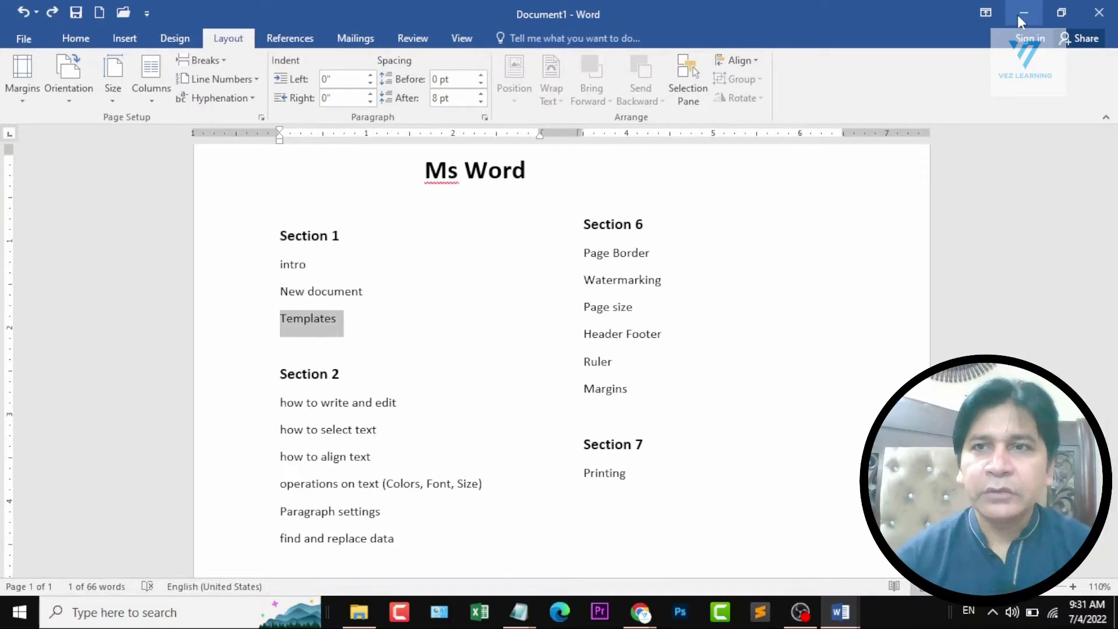
left_click(1022, 13)
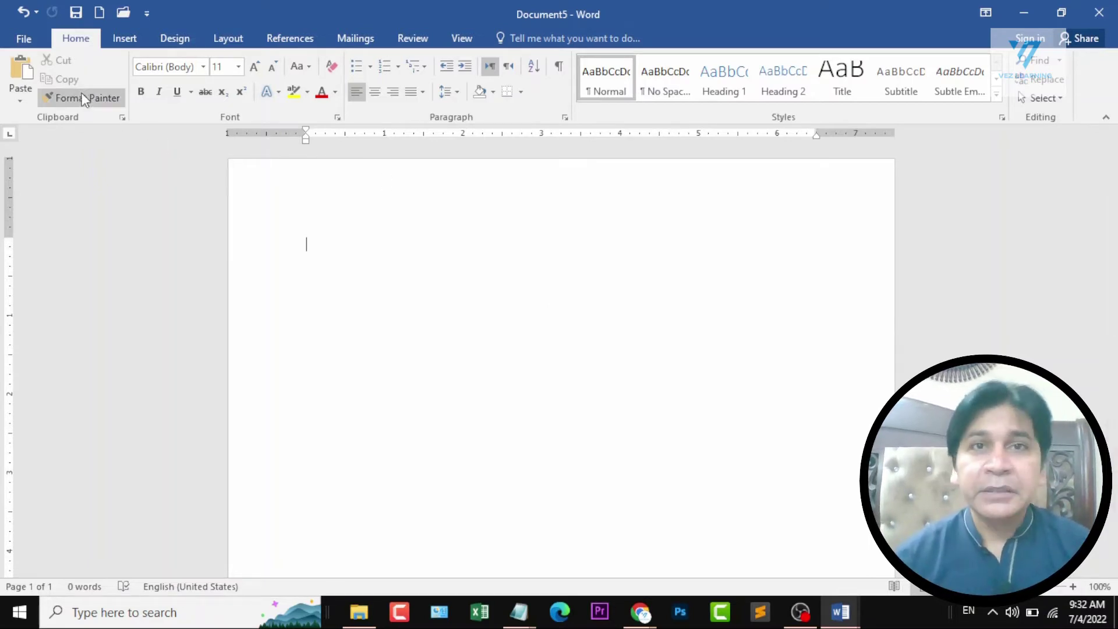
Look through the suggested Business templates for a new document and return to the blank document.
left_click(11, 38)
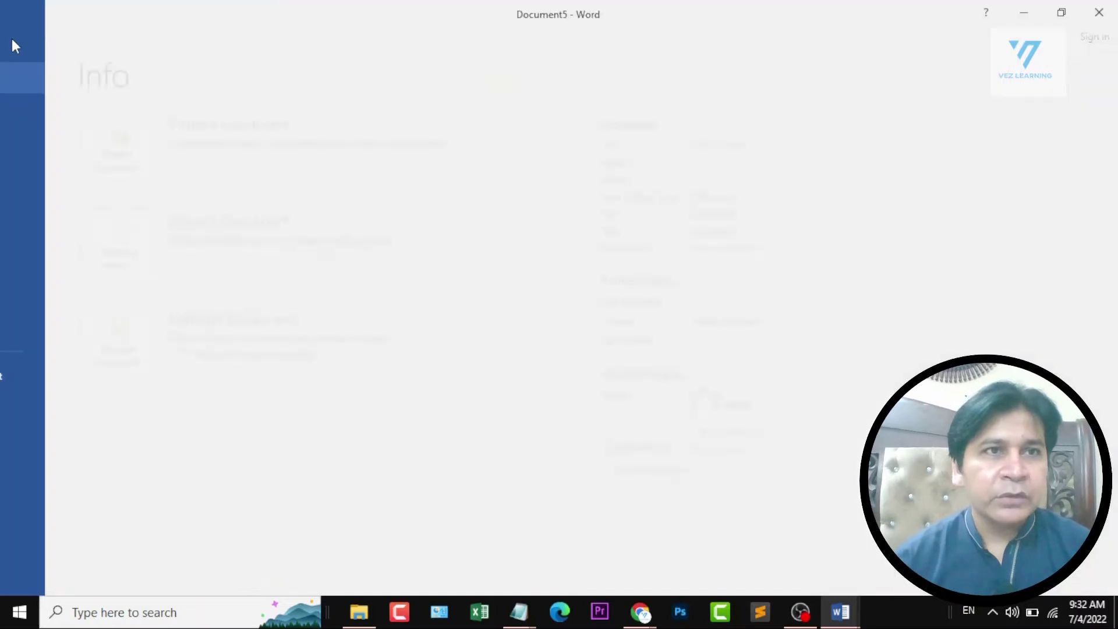
left_click(41, 109)
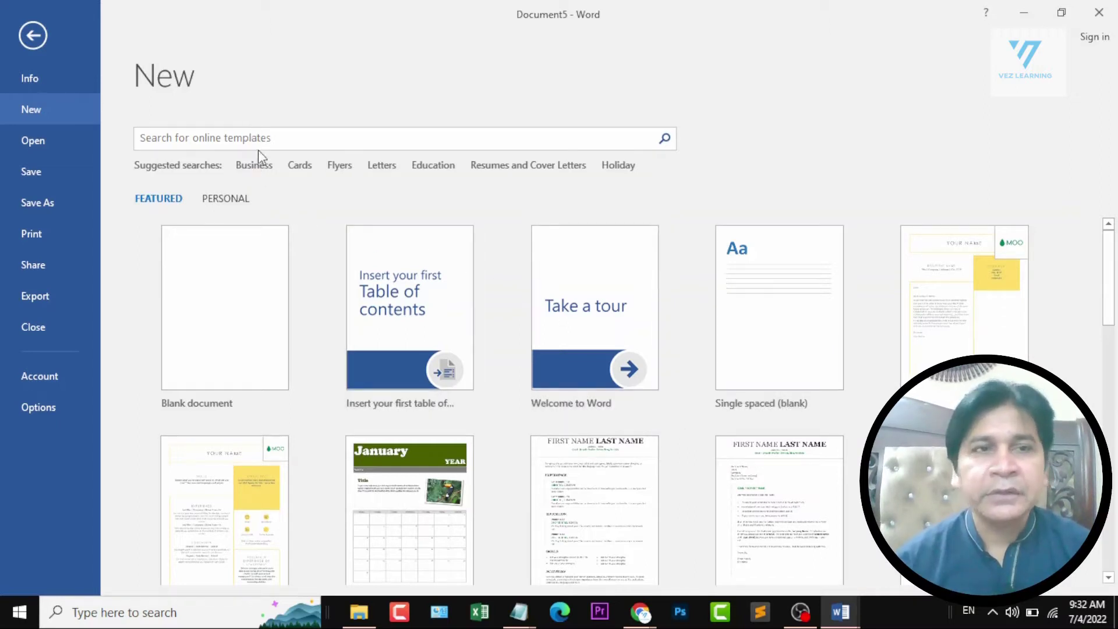
left_click(245, 168)
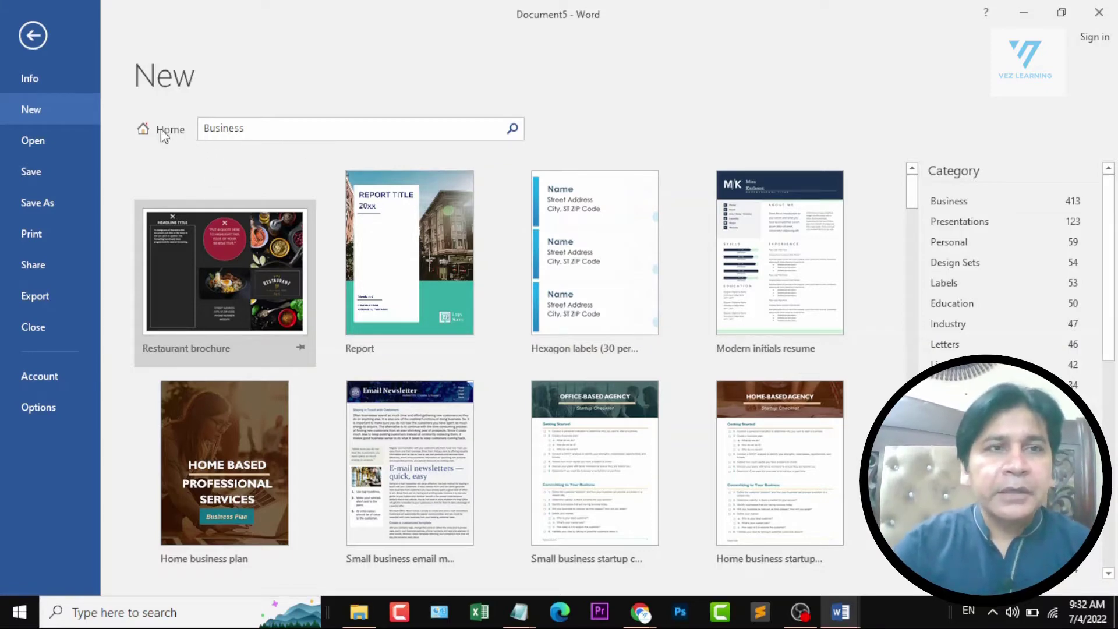
left_click(30, 34)
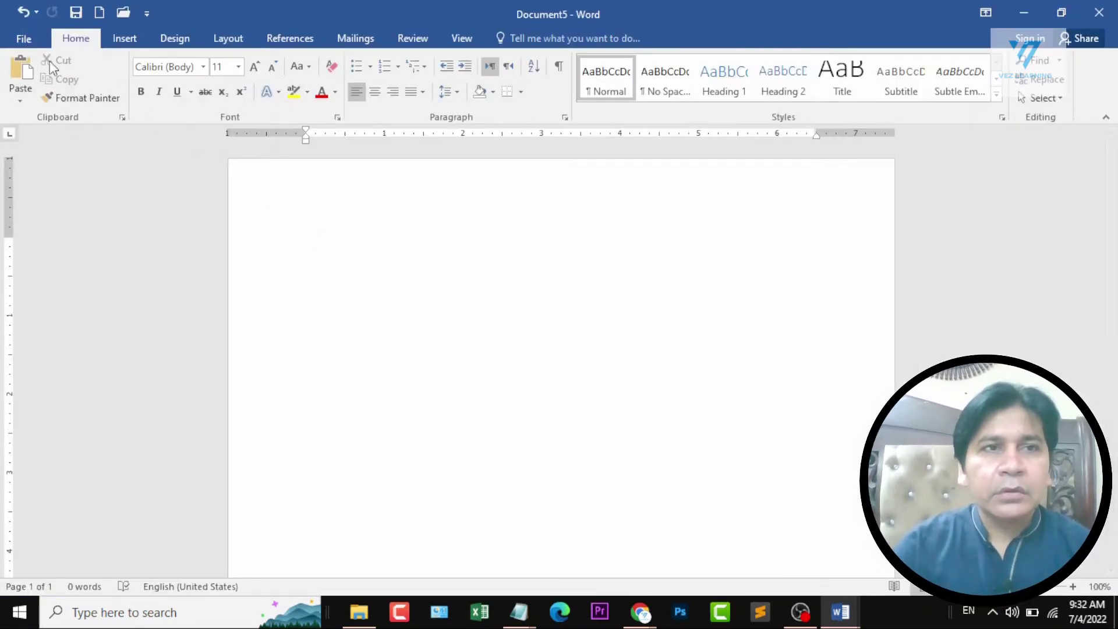
Create a new document from the featured Blue spheres cover letter template.
left_click(26, 39)
left_click(48, 111)
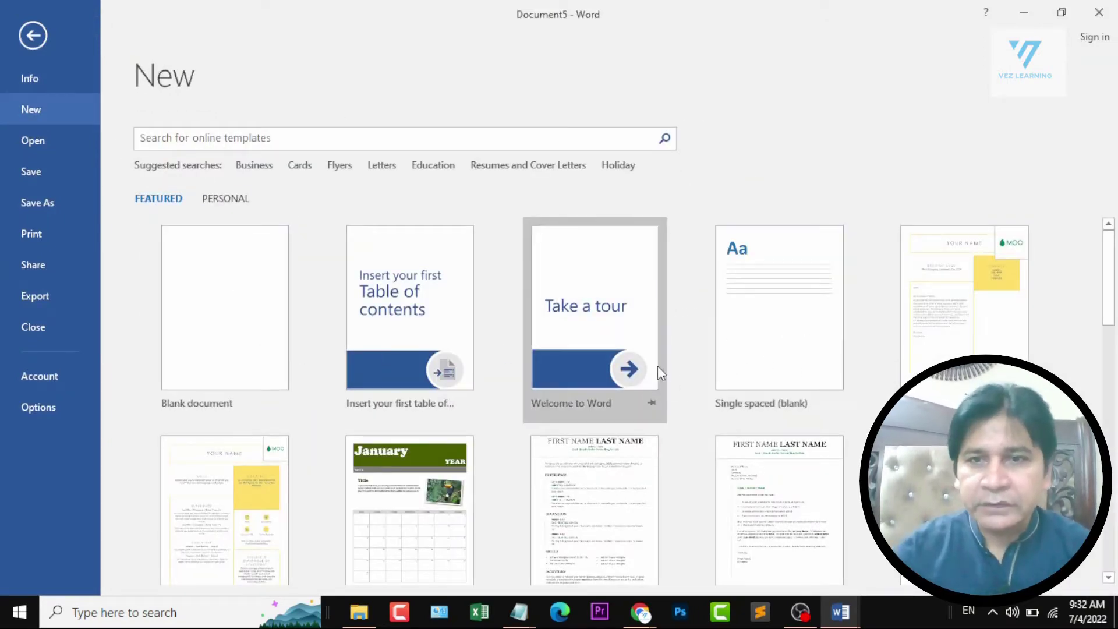
scroll(670, 369, "down", 3)
scroll(684, 377, "down", 3)
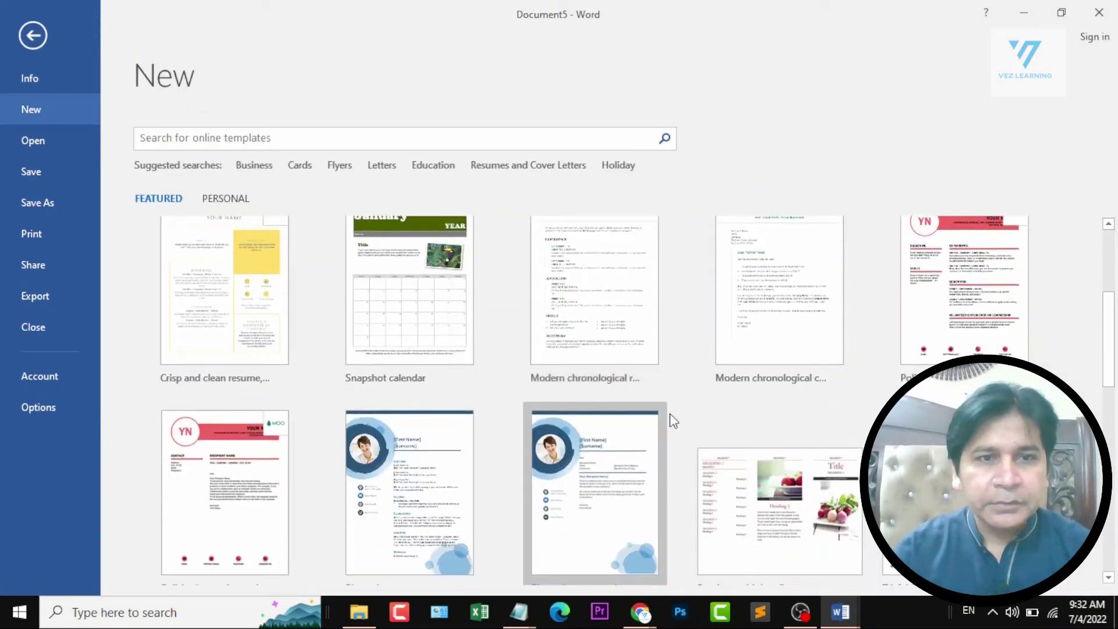
scroll(669, 419, "down", 1)
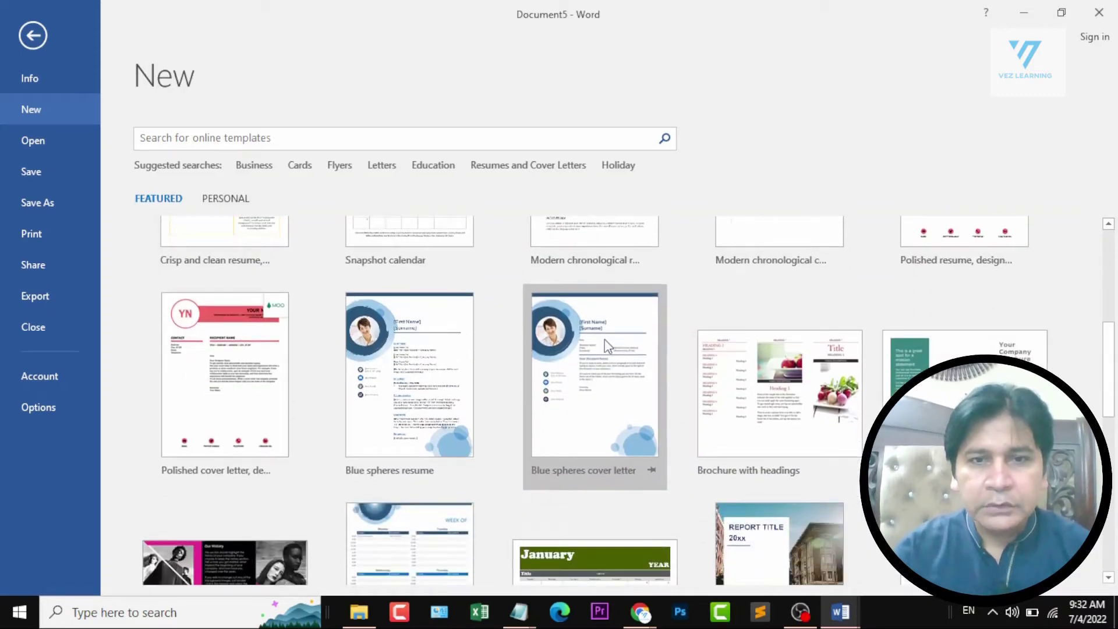
left_click(589, 333)
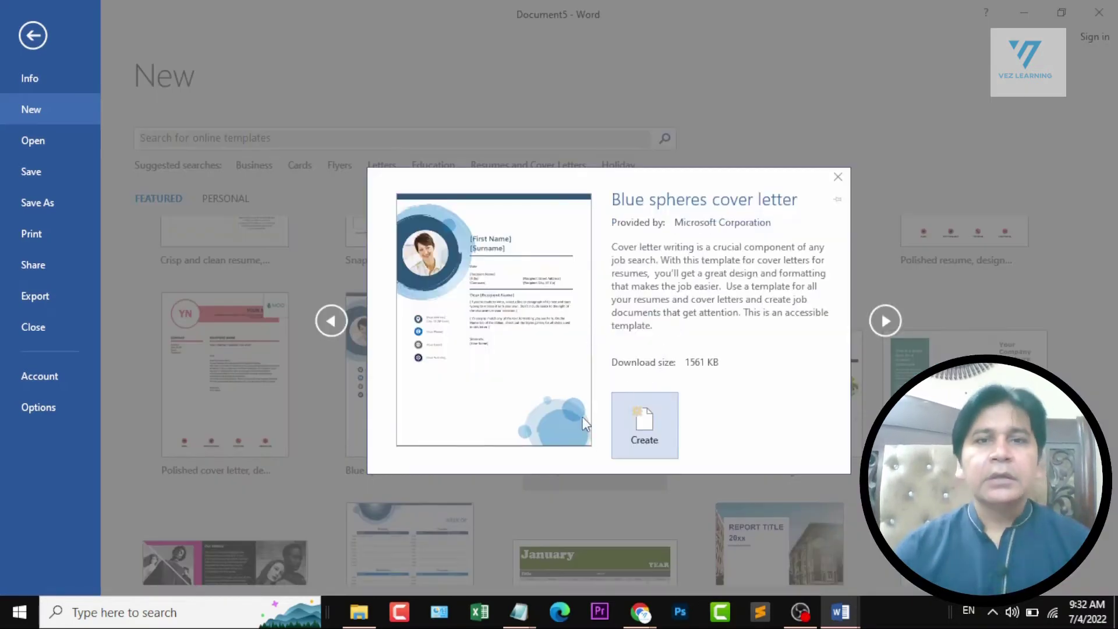
left_click(654, 420)
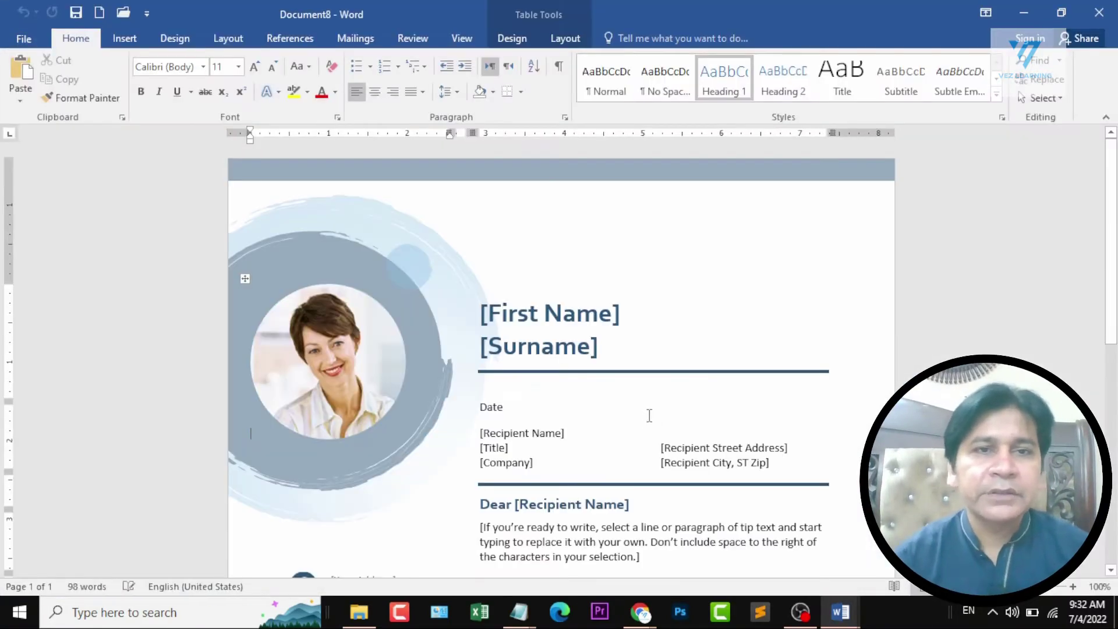
scroll(649, 415, "down", 12)
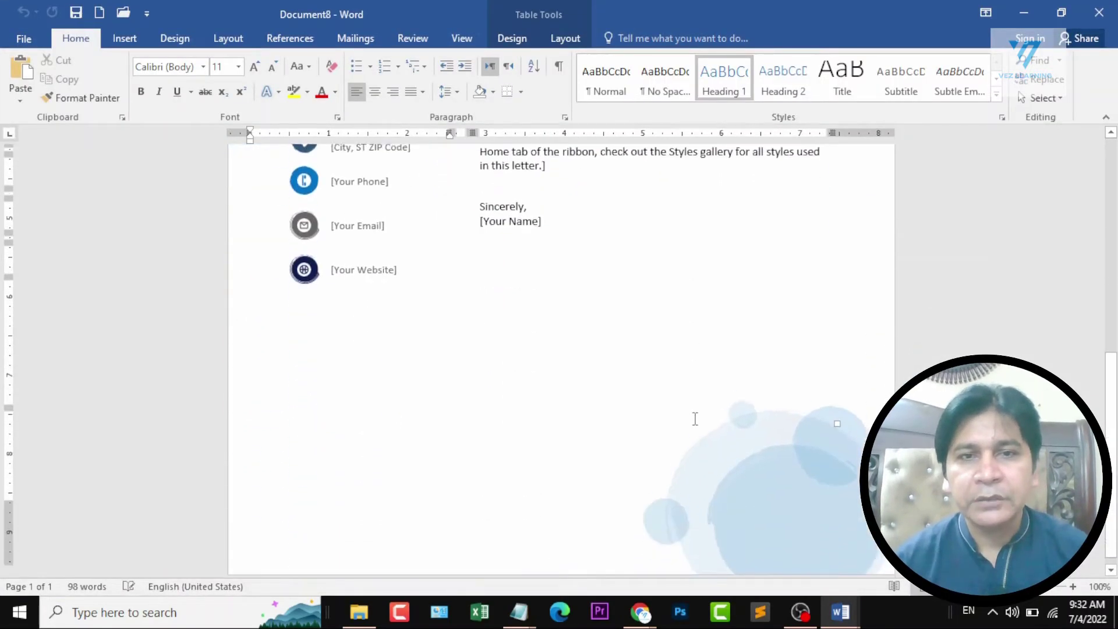
scroll(695, 418, "up", 6)
scroll(695, 419, "up", 4)
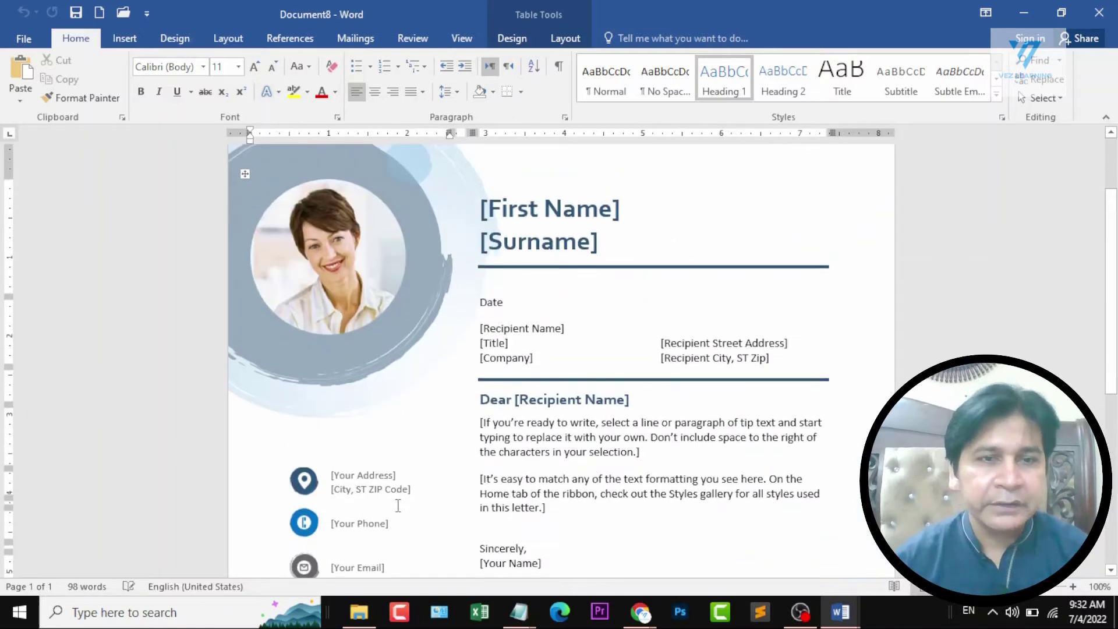
scroll(515, 406, "down", 4)
scroll(528, 298, "up", 4)
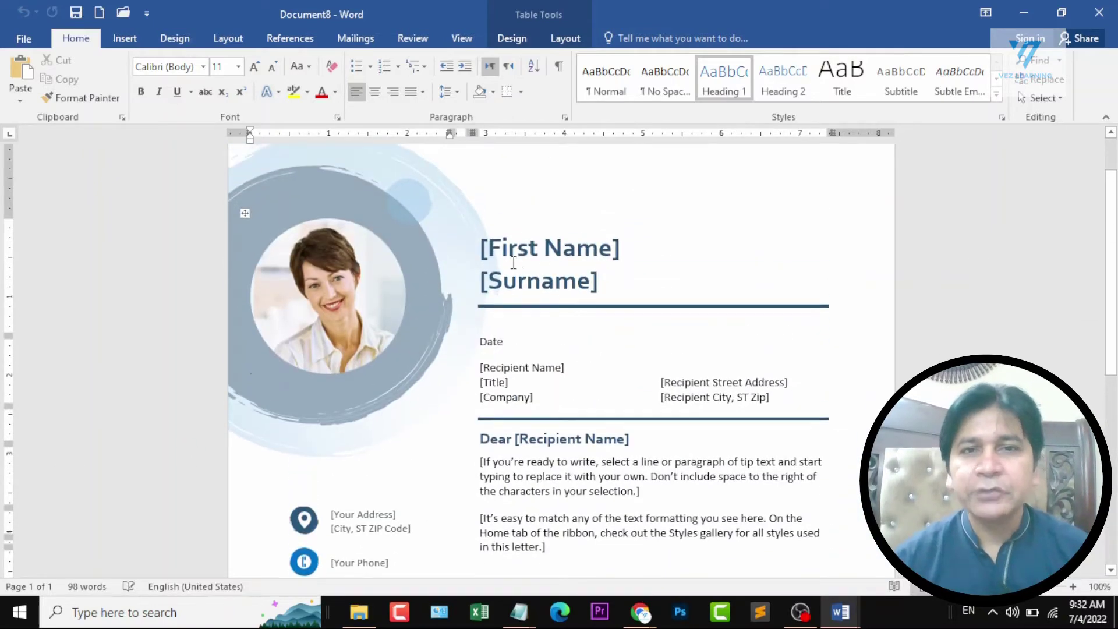
left_click(583, 251)
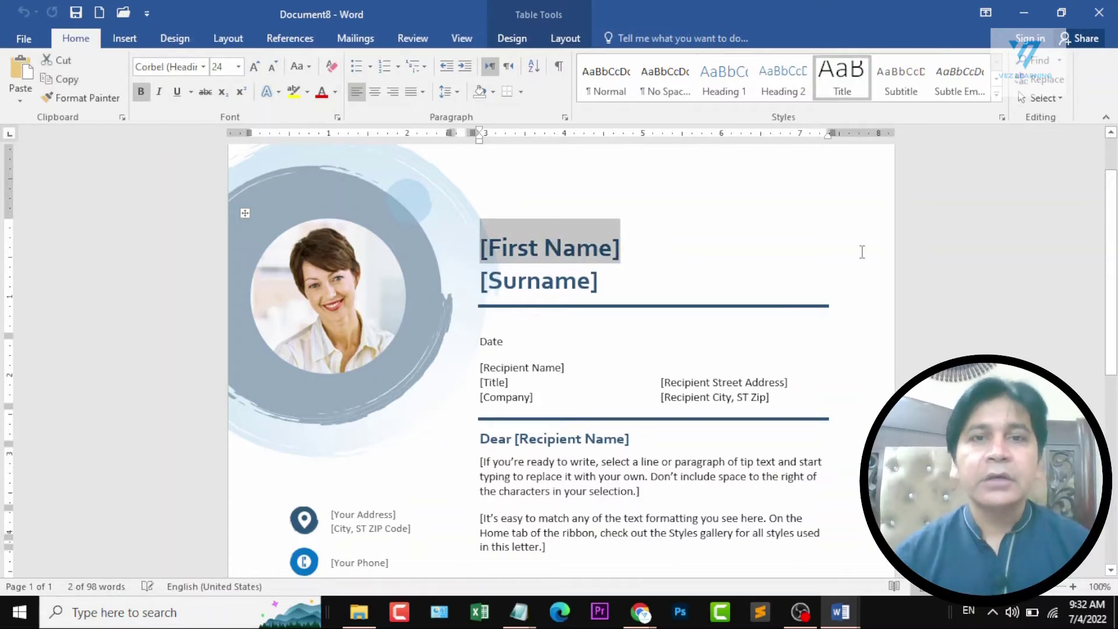
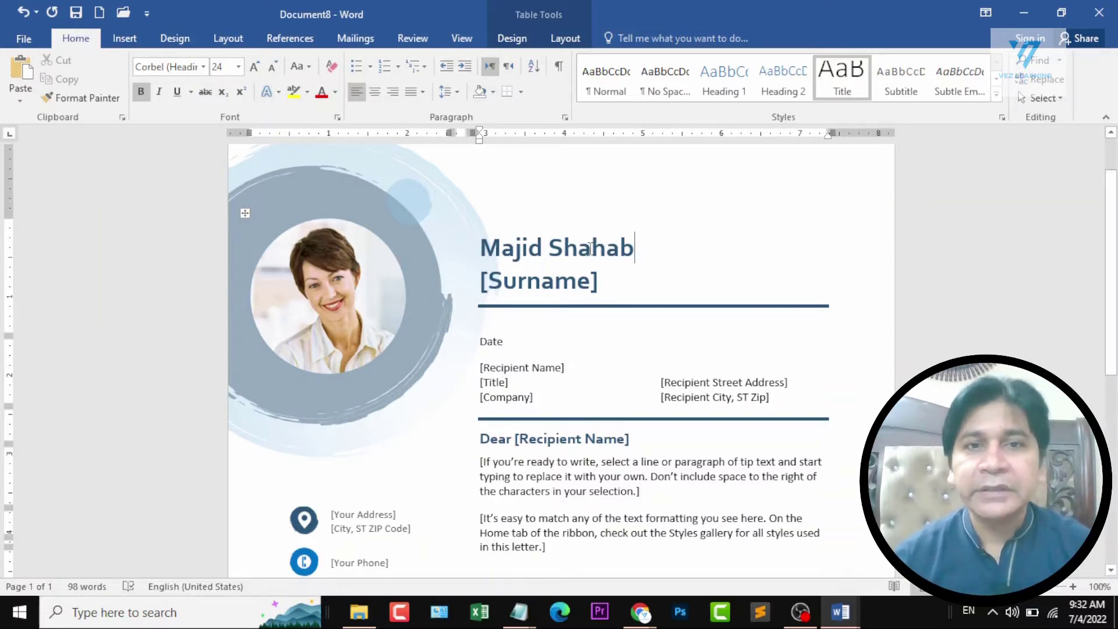
scroll(499, 292, "down", 3)
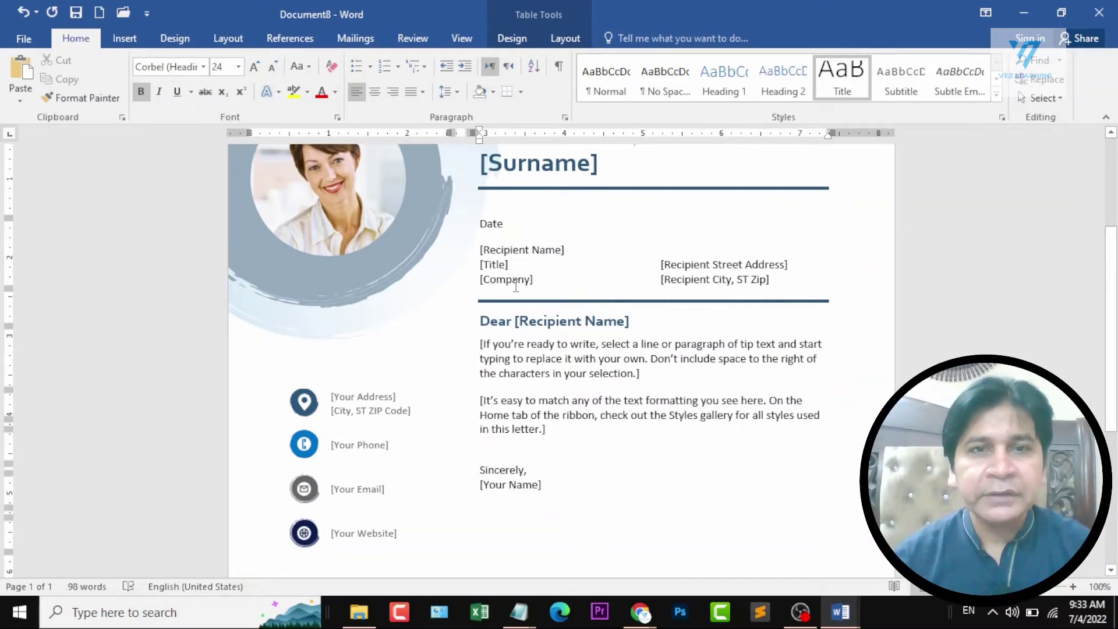
scroll(557, 352, "down", 2)
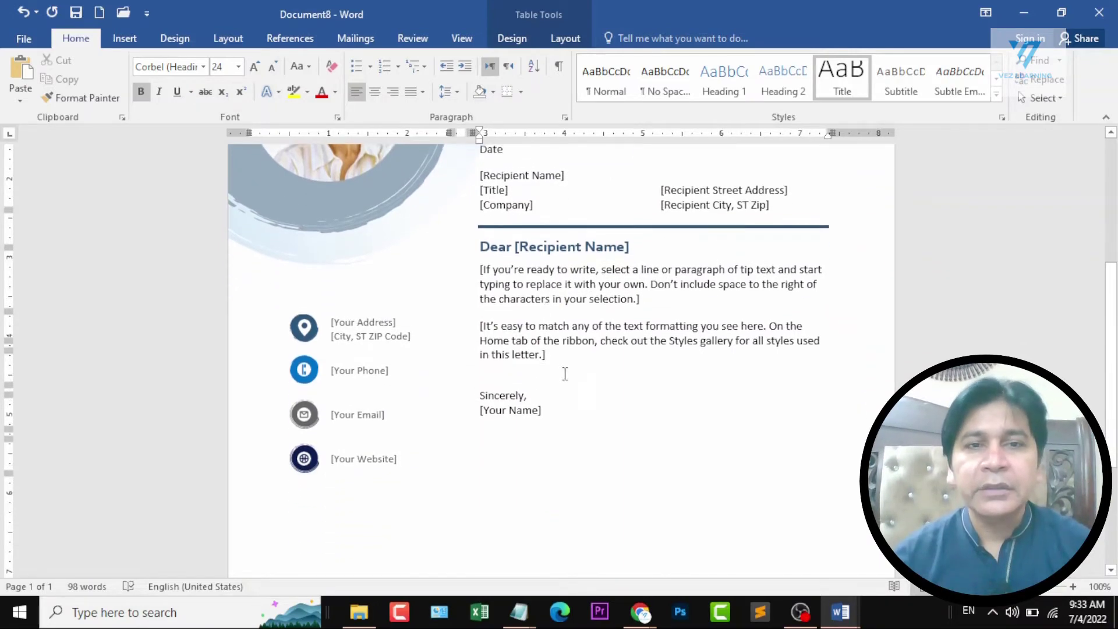
Select the cover letter's body paragraphs and close the document without saving.
left_click_drag(553, 409, 448, 247)
left_click(635, 368)
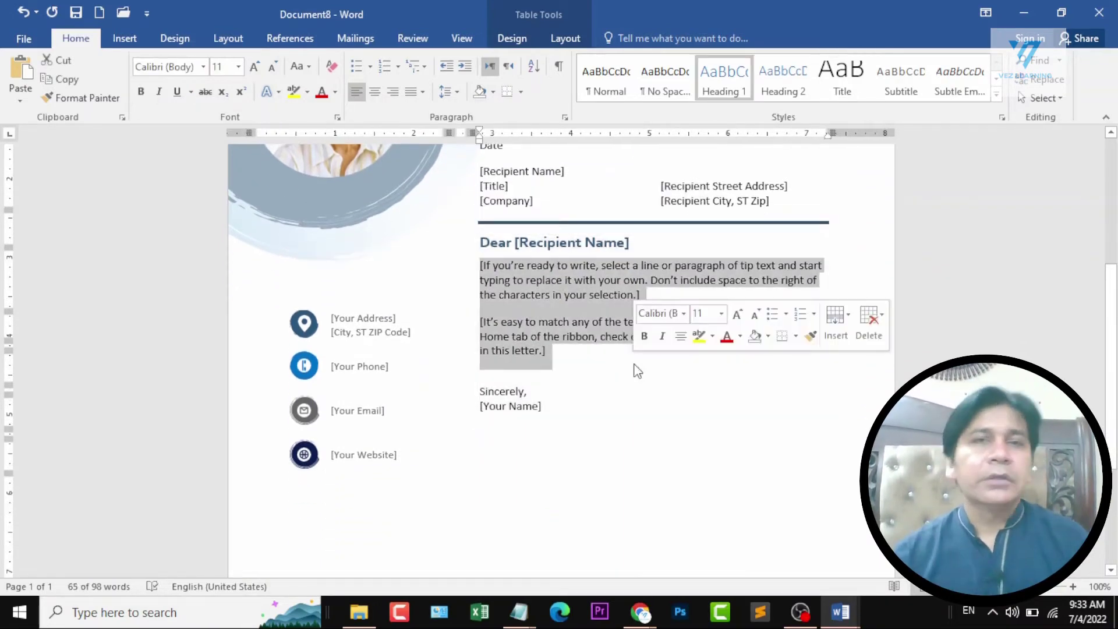
key("ctrl+w")
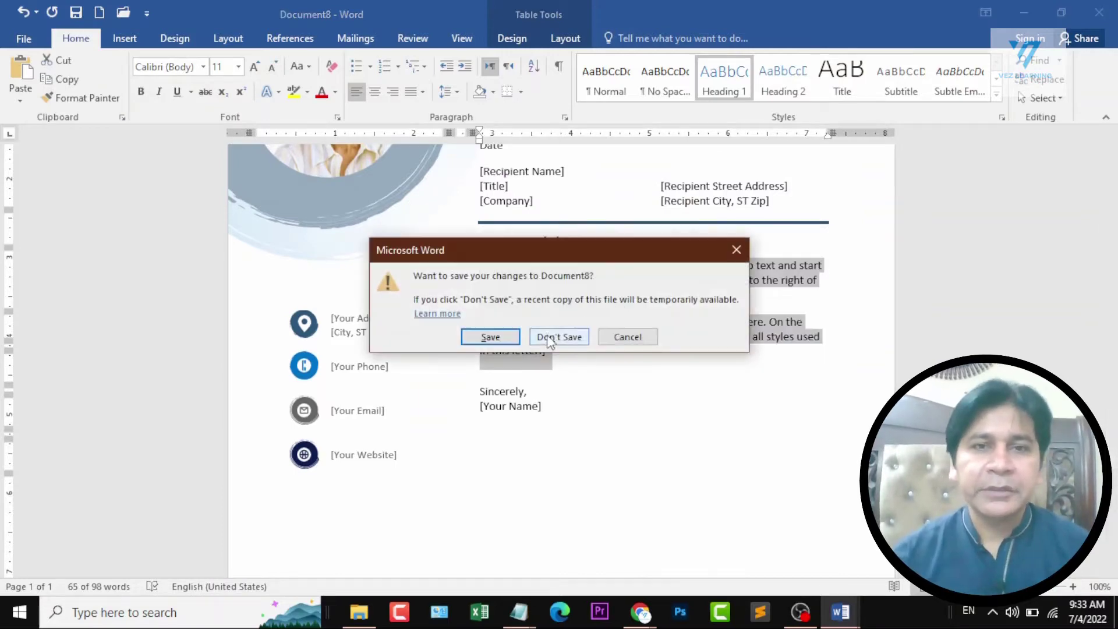
left_click(578, 337)
Create a new document from the featured Brochure with headings template.
left_click(29, 40)
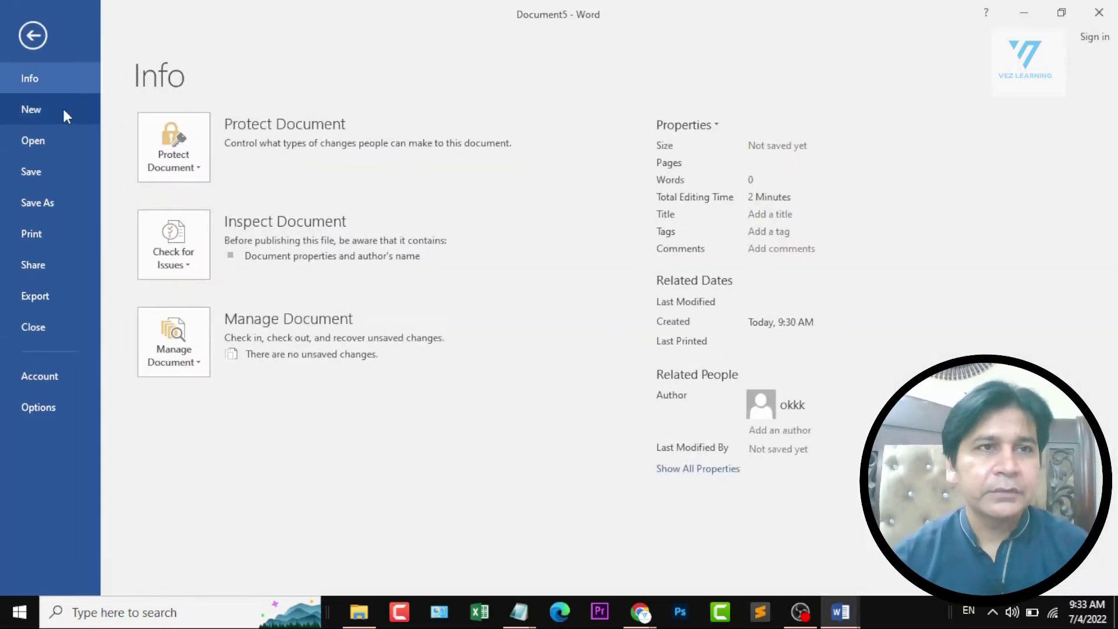
left_click(35, 110)
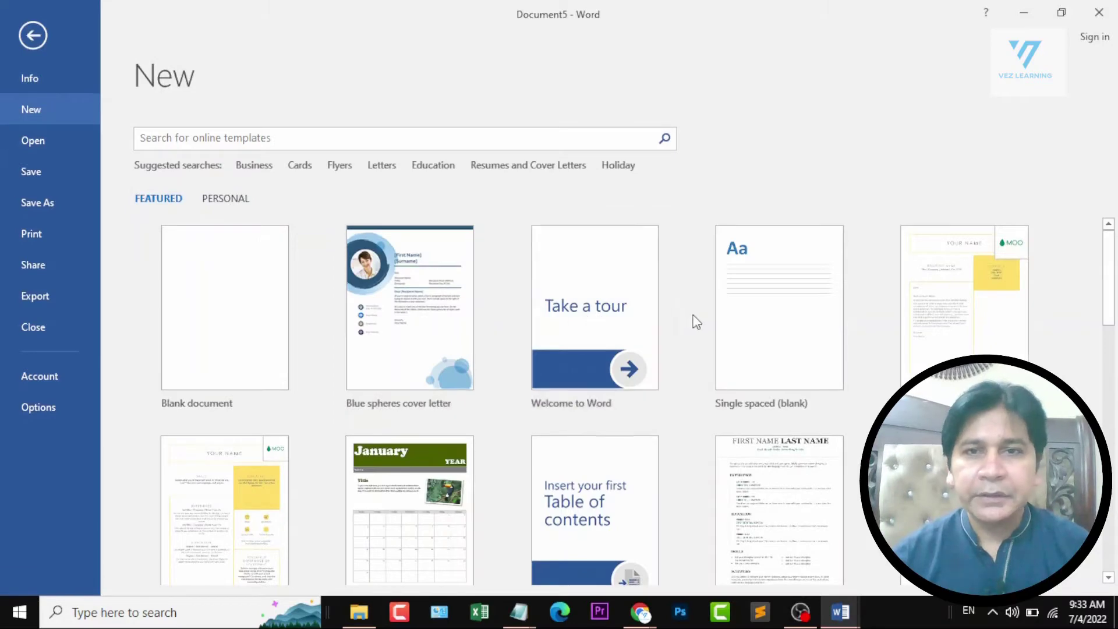
scroll(720, 343, "down", 3)
scroll(720, 344, "down", 2)
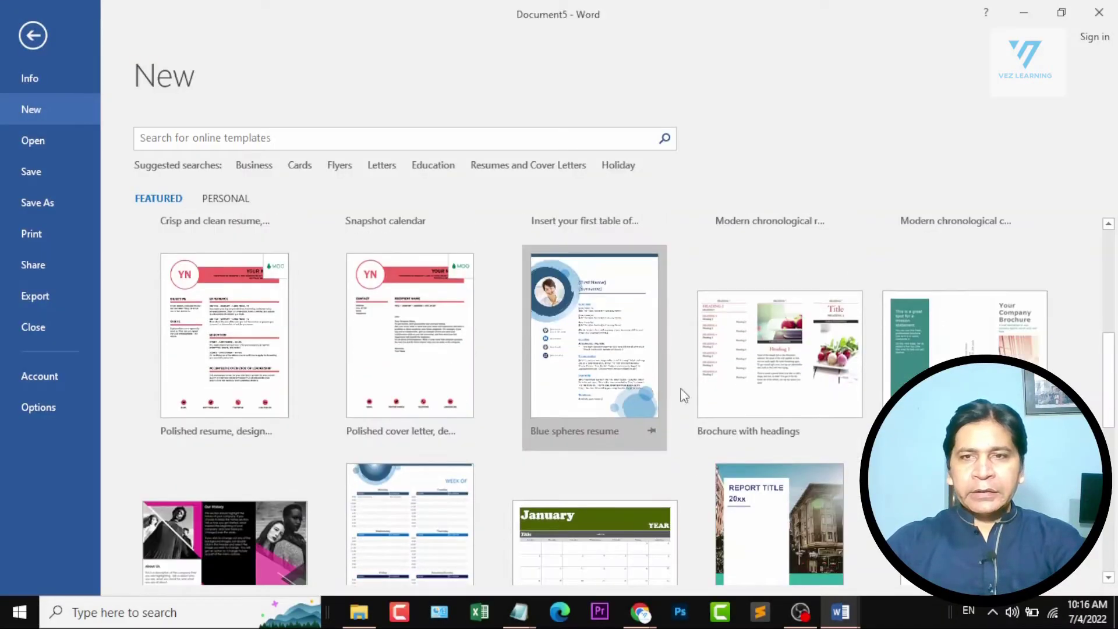
left_click(757, 340)
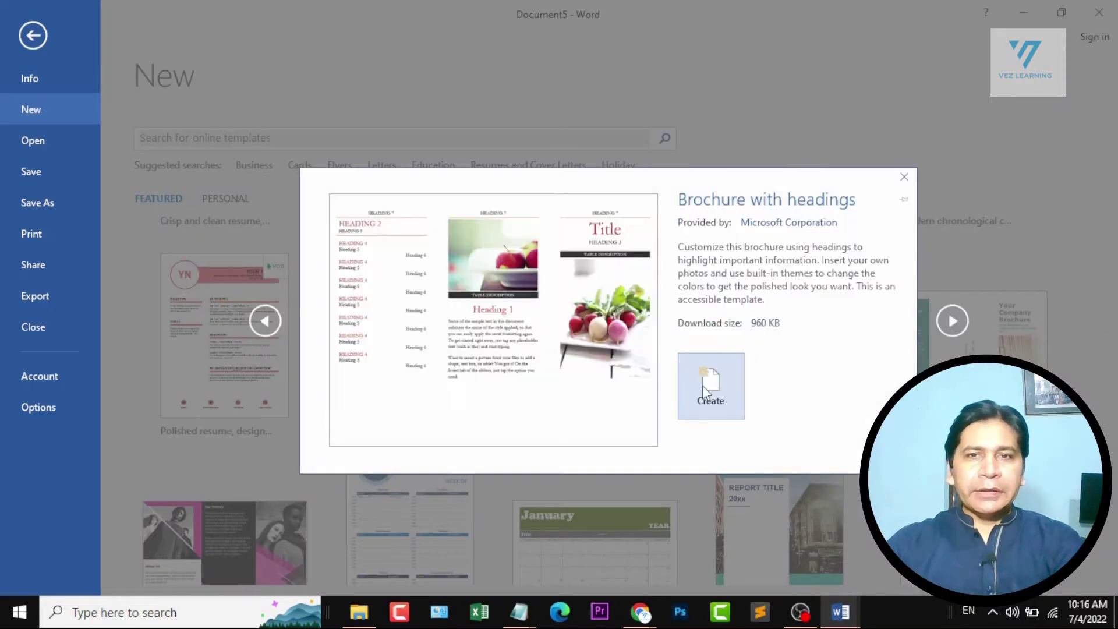
left_click(705, 390)
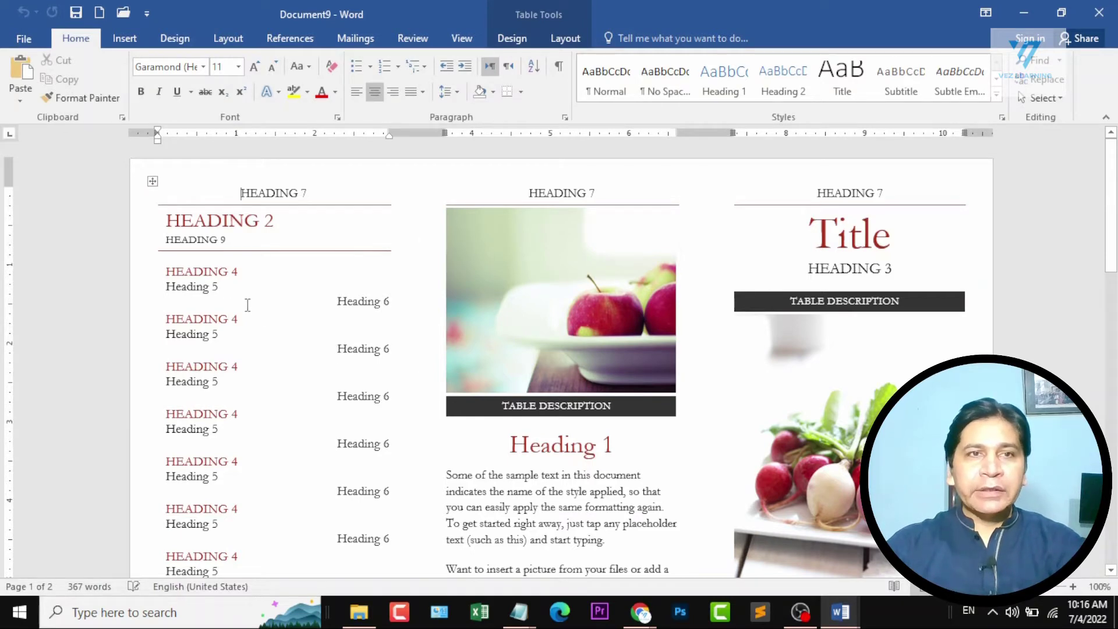
Replace the brochure's first HEADING 4 placeholder with OWN WRITING and close the document without saving.
triple_click(211, 272)
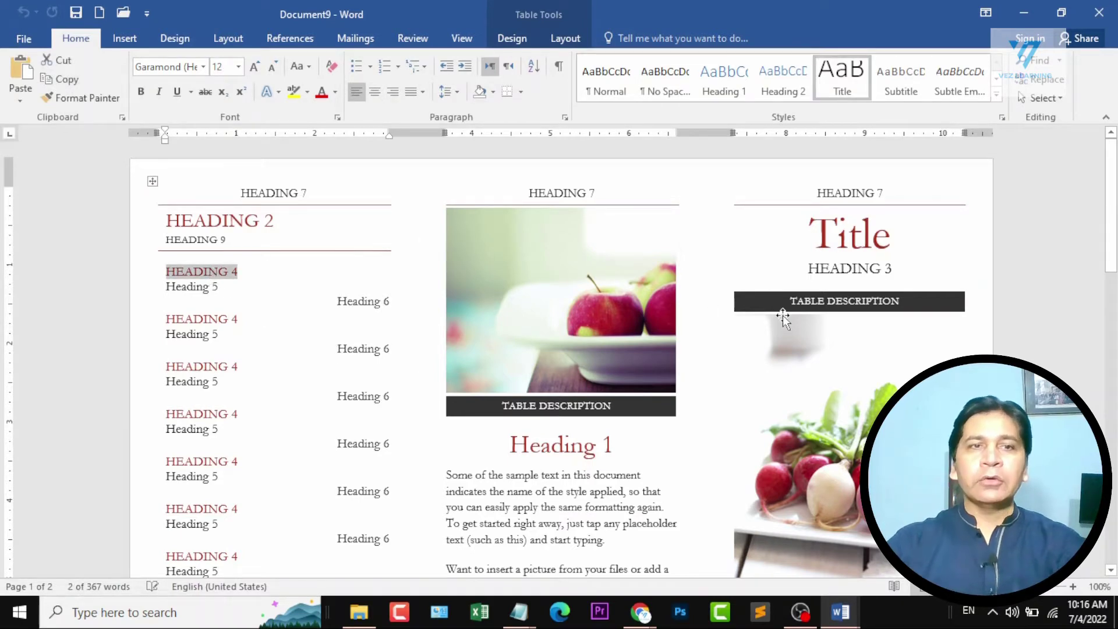
type("OWN WRIT")
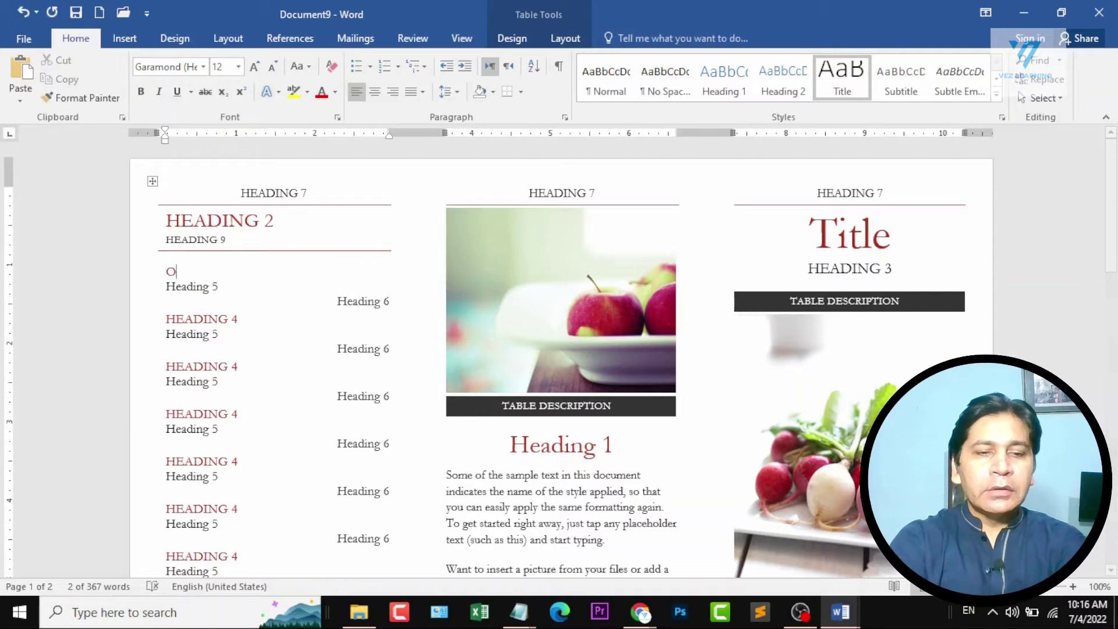
type("ING")
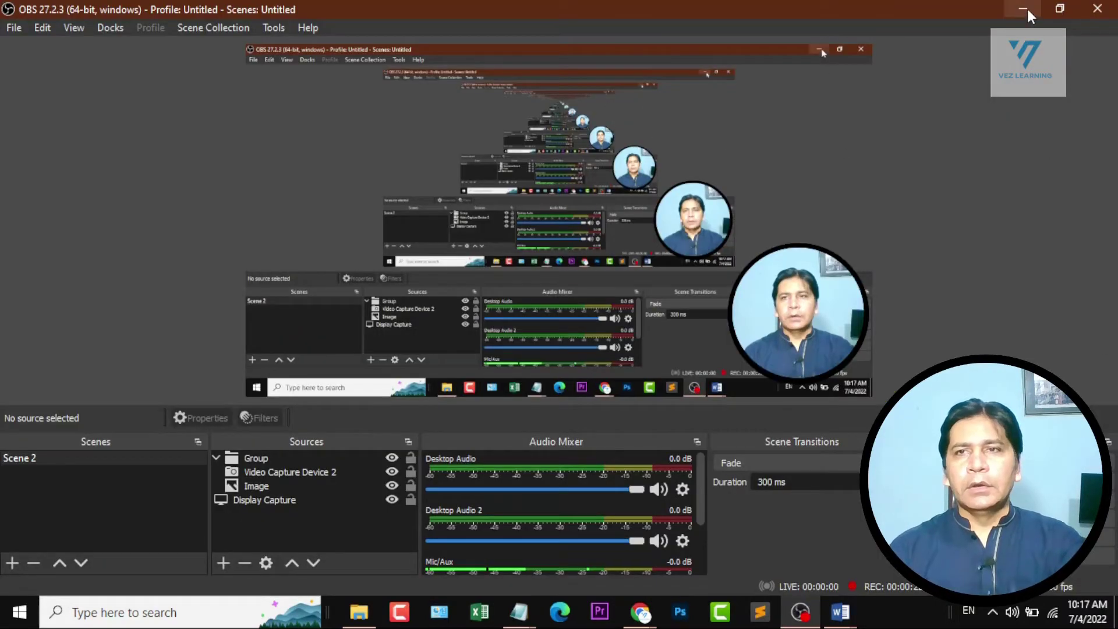
left_click(1026, 9)
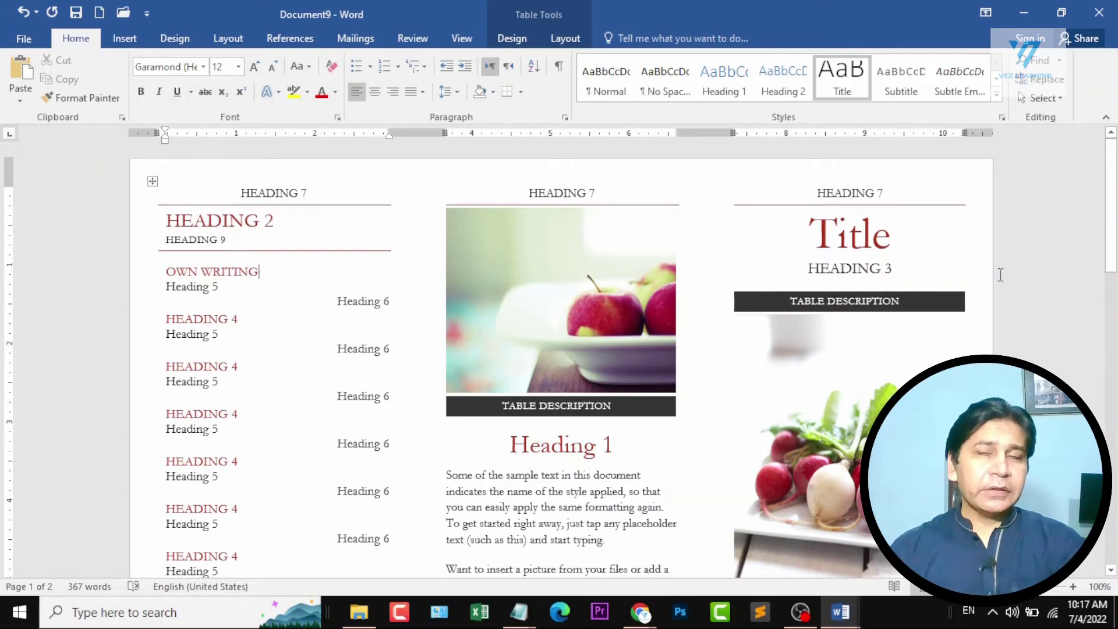
key("ctrl+w")
key("n")
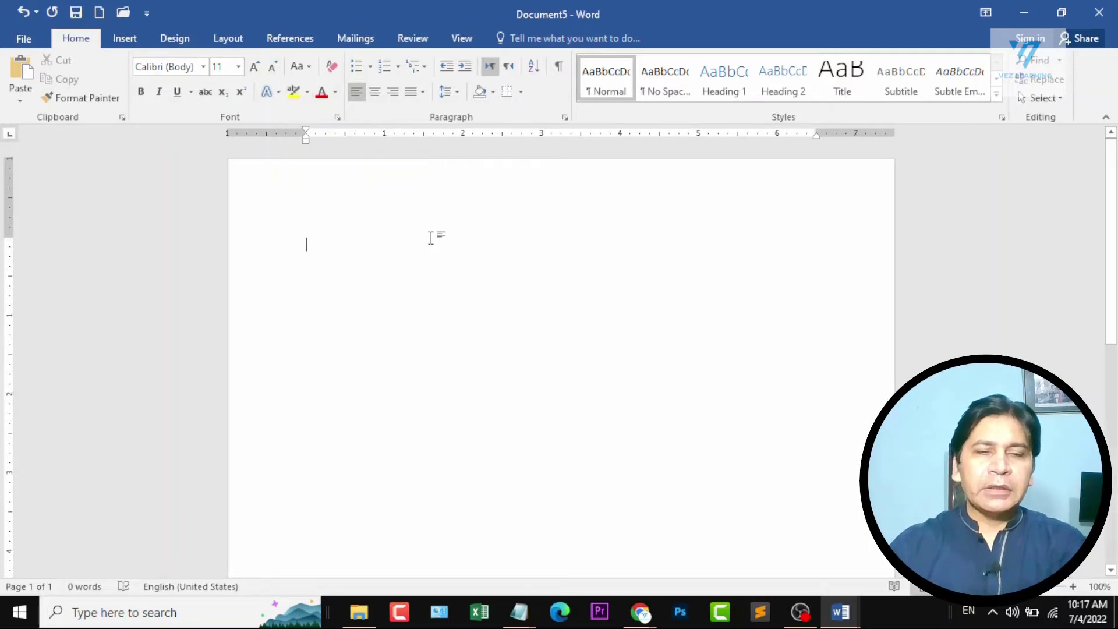
Write "New Text" in the blank document and format it at 22 pt with yellow highlighting.
type("New Text")
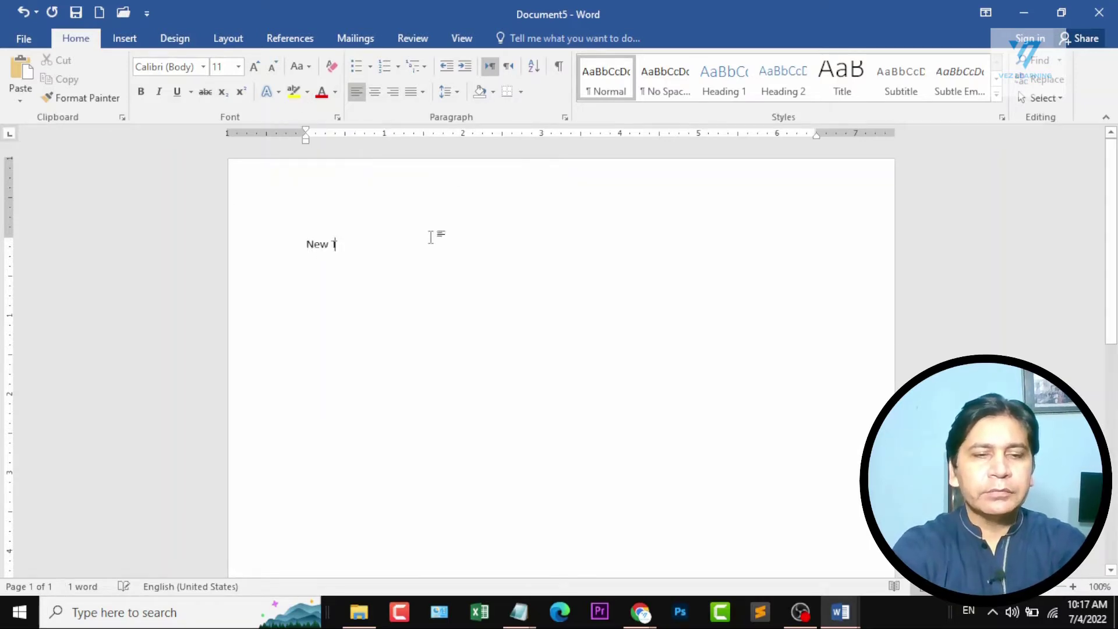
key("ctrl+a")
key("ctrl+shift+period")
key("ctrl+shift+period")
key("ctrl+shift+period")
key("ctrl+shift+period")
key("ctrl+shift+period")
key("ctrl+shift+period")
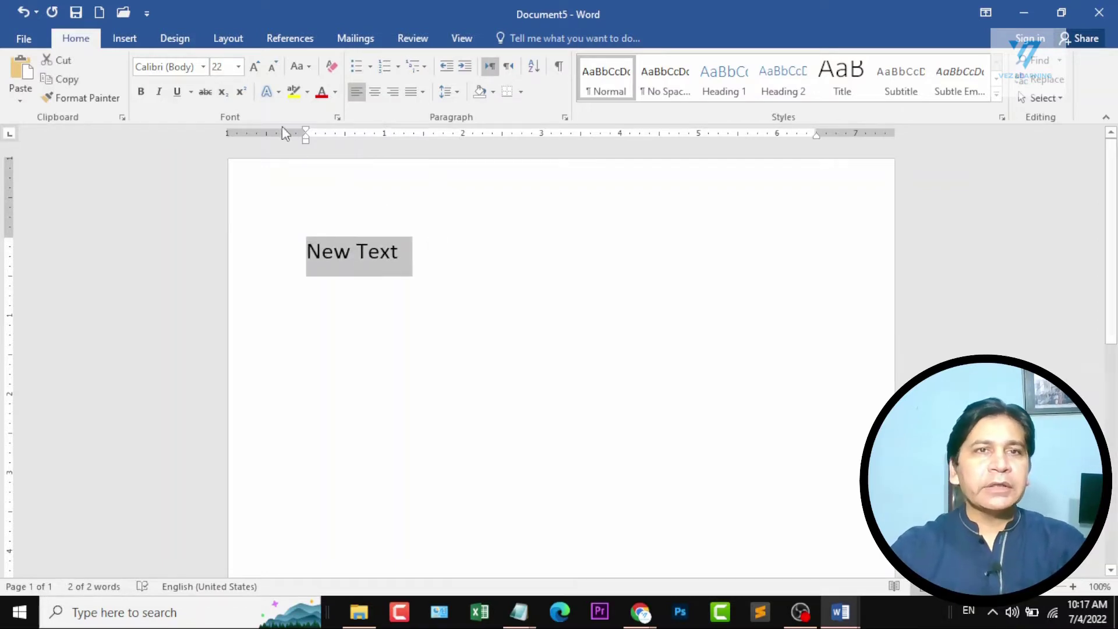
left_click(296, 96)
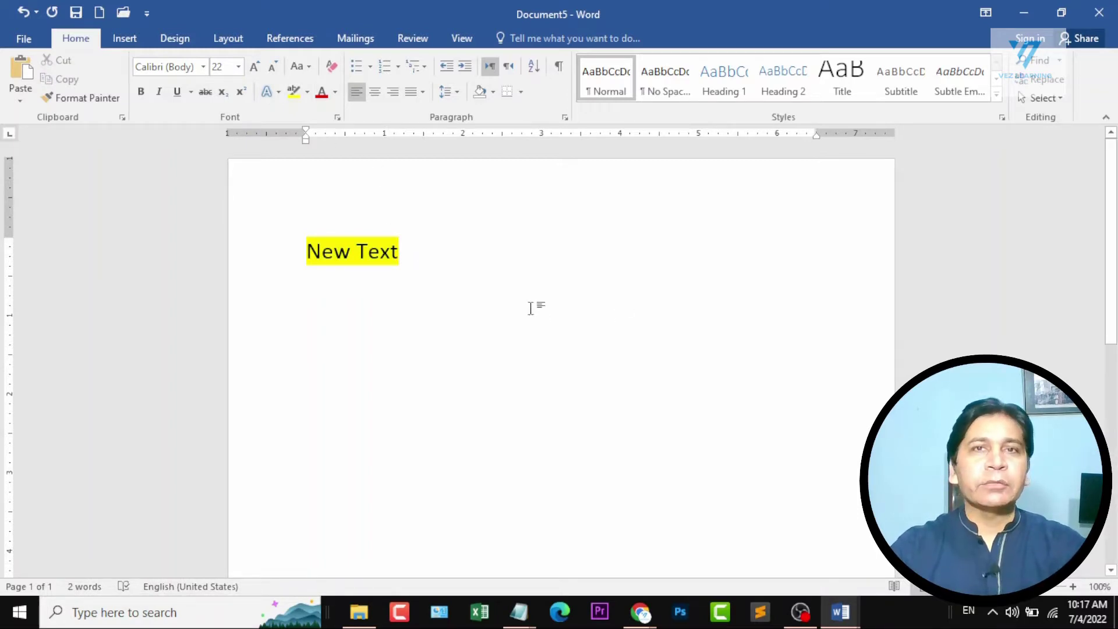
Save the document as a Word Template (*.dotx) named New Text in the Custom Office Templates folder.
left_click(30, 41)
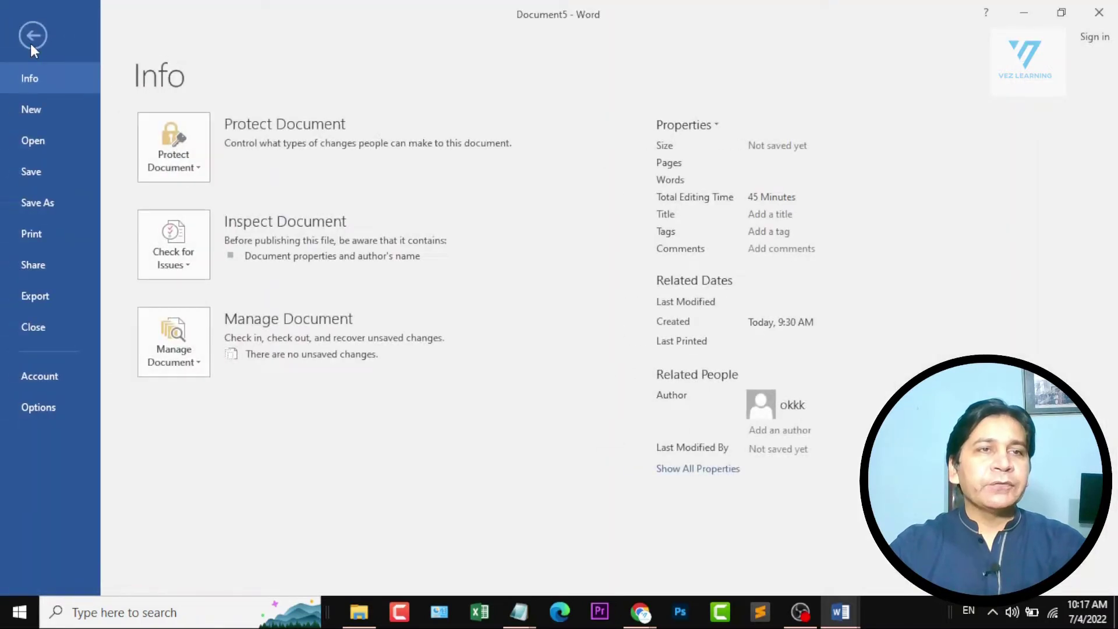
left_click(61, 202)
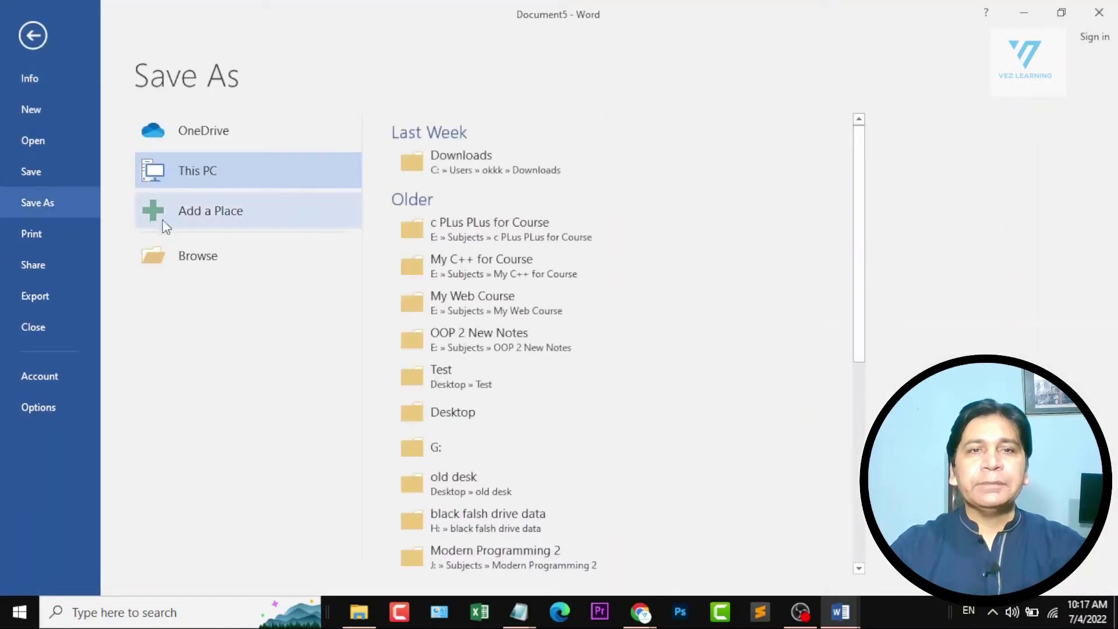
left_click(210, 262)
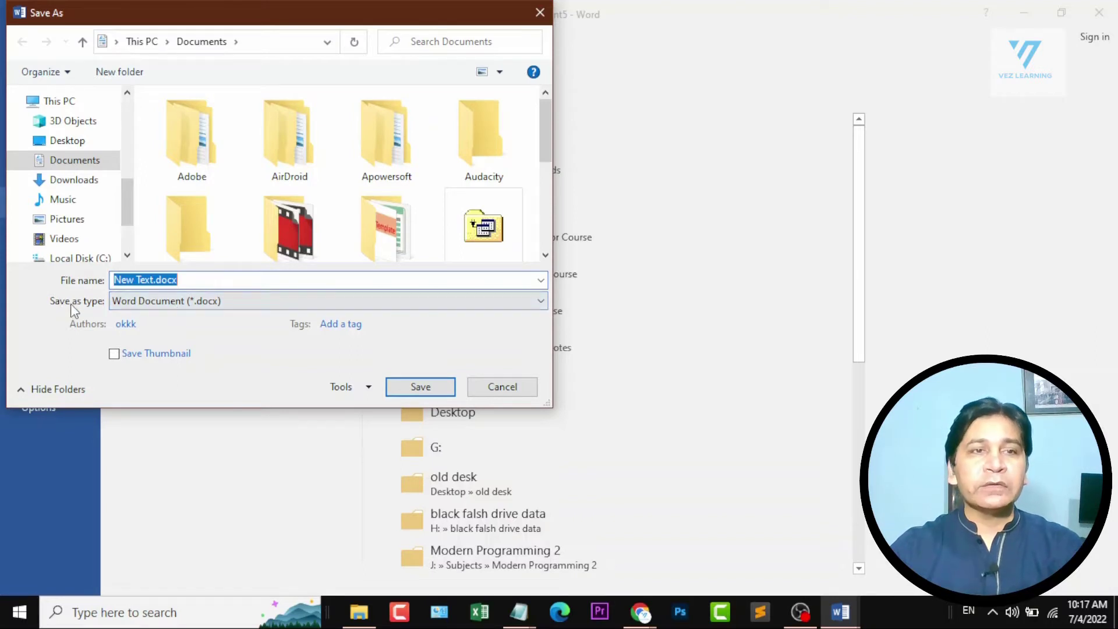
left_click(221, 305)
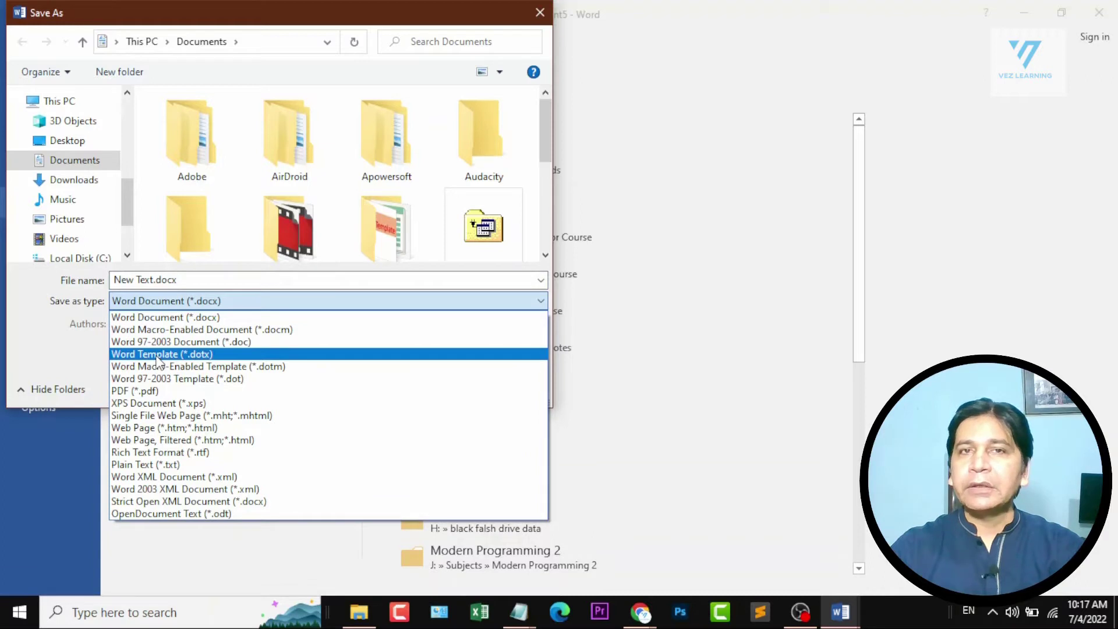
left_click(210, 354)
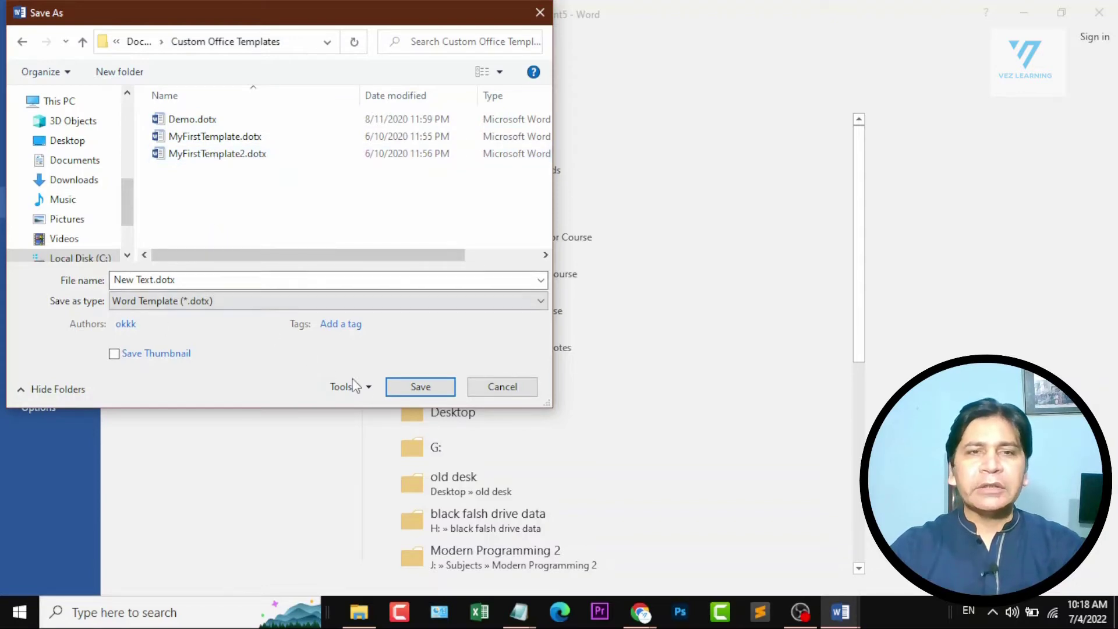
left_click(401, 387)
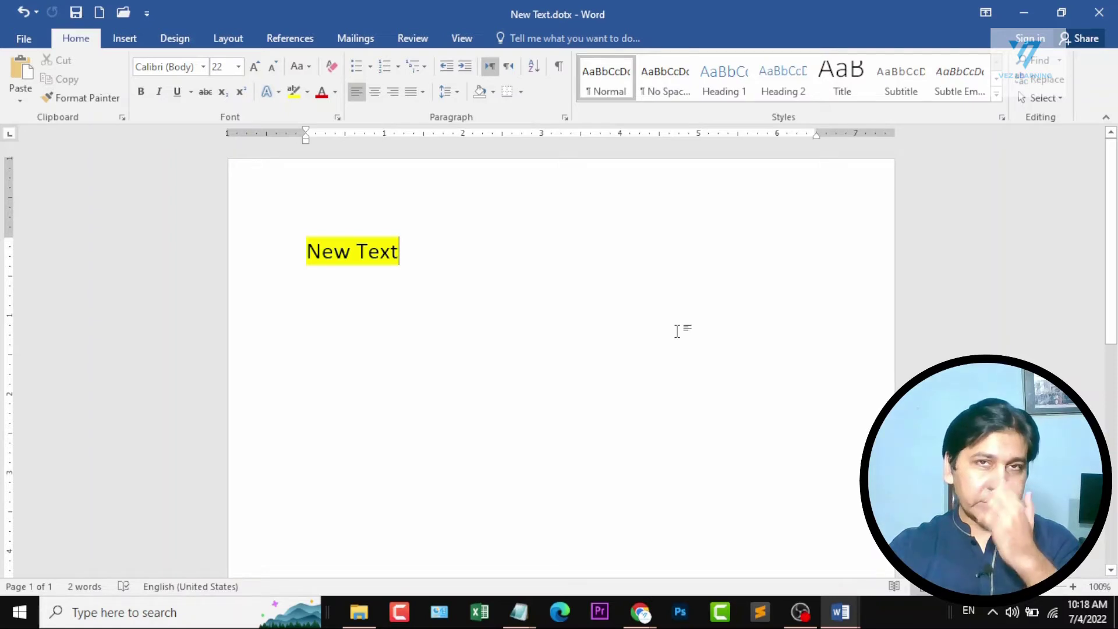
Create a new document from the personal New Text template.
left_click(16, 43)
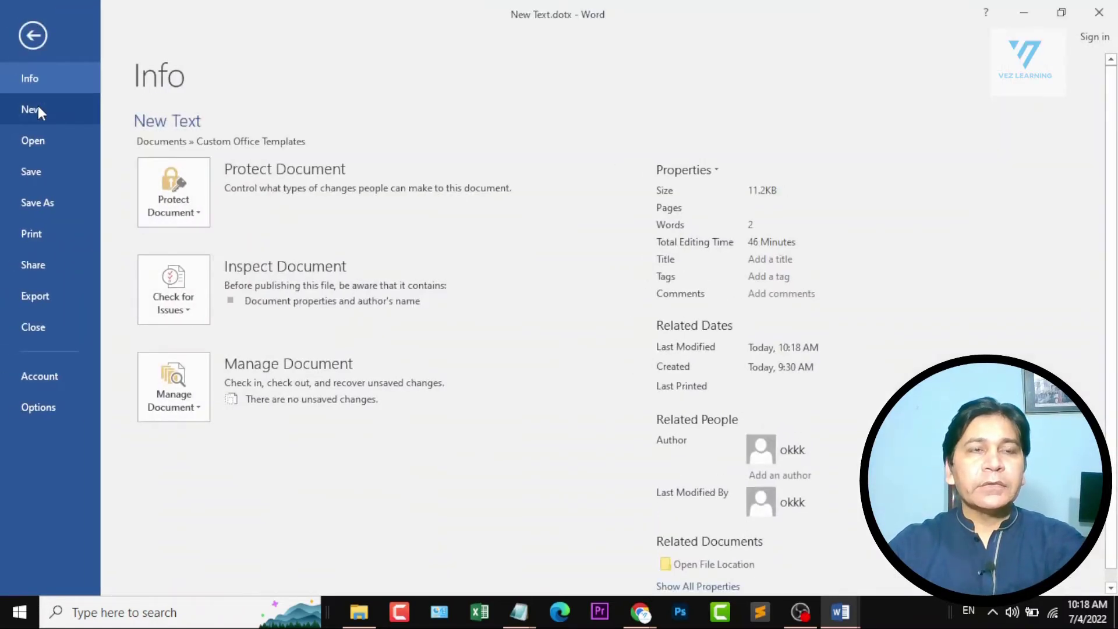
left_click(37, 106)
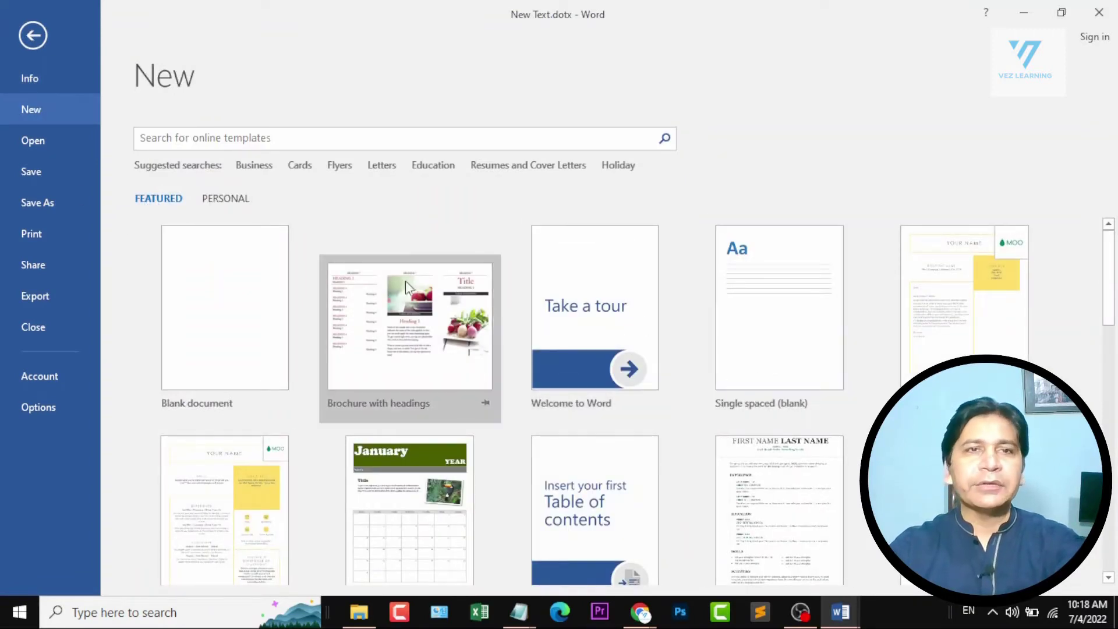
left_click(223, 198)
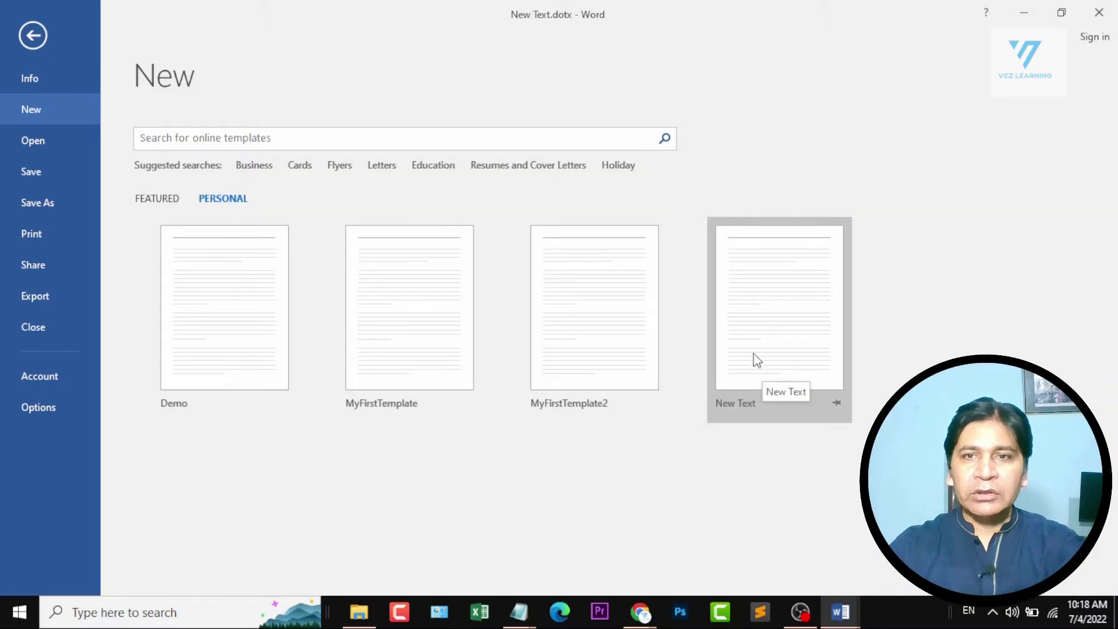
left_click(782, 310)
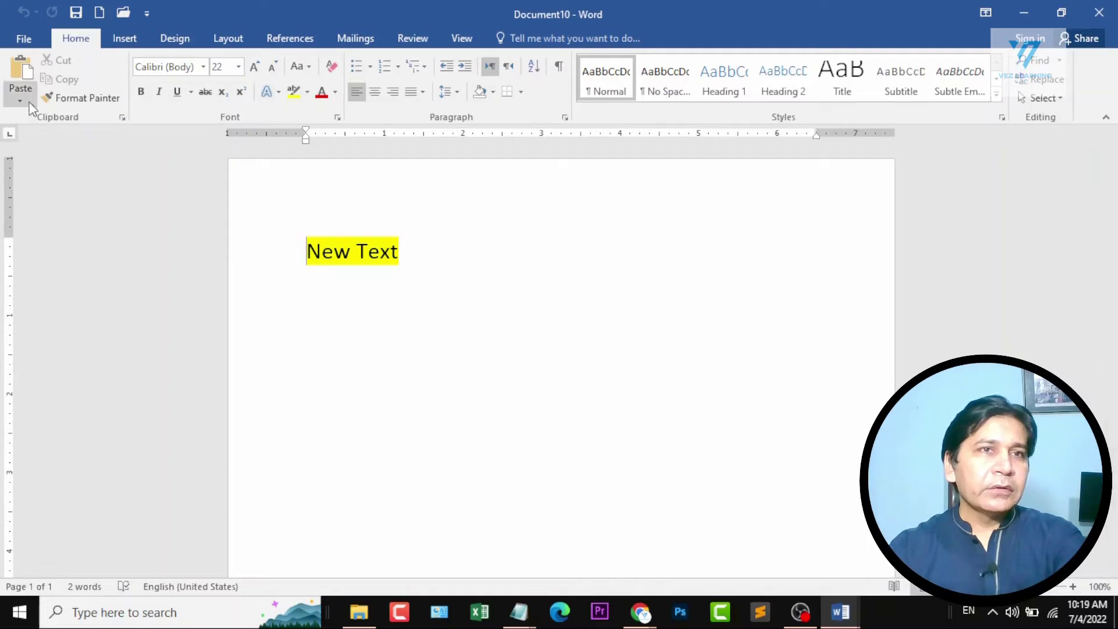
Look over the personal templates available for a new document and return to the current document.
left_click(42, 41)
left_click(44, 109)
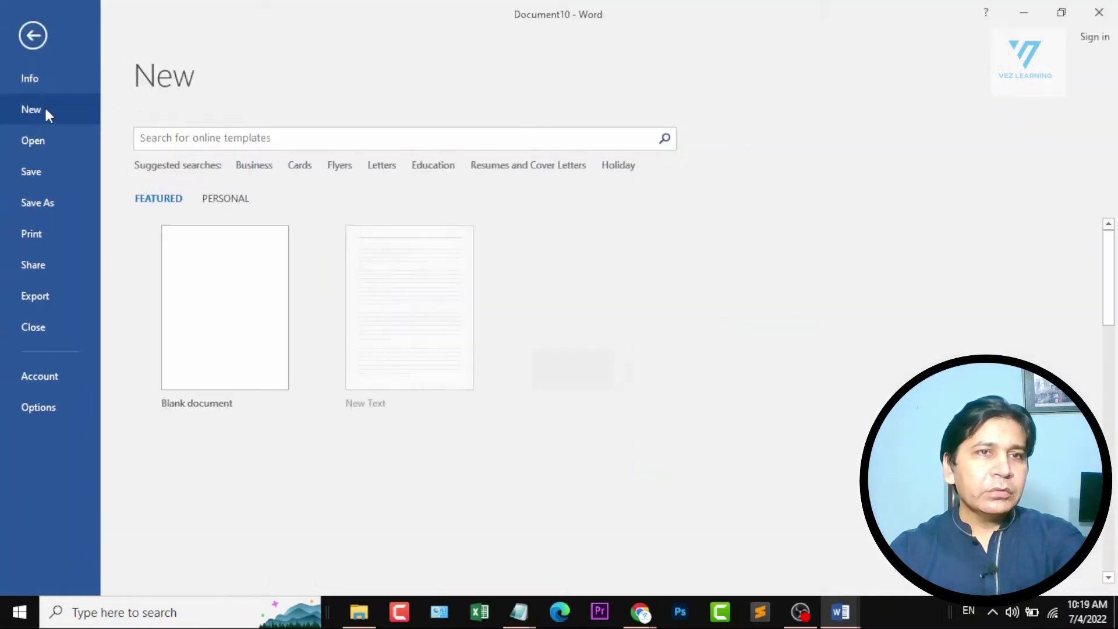
left_click(221, 200)
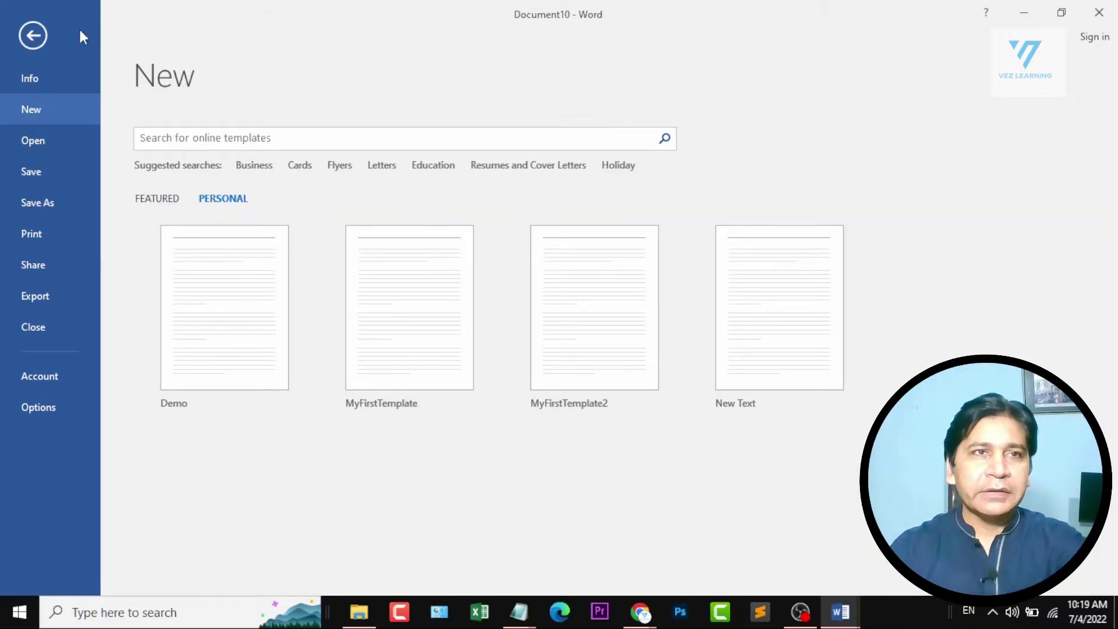
left_click(27, 37)
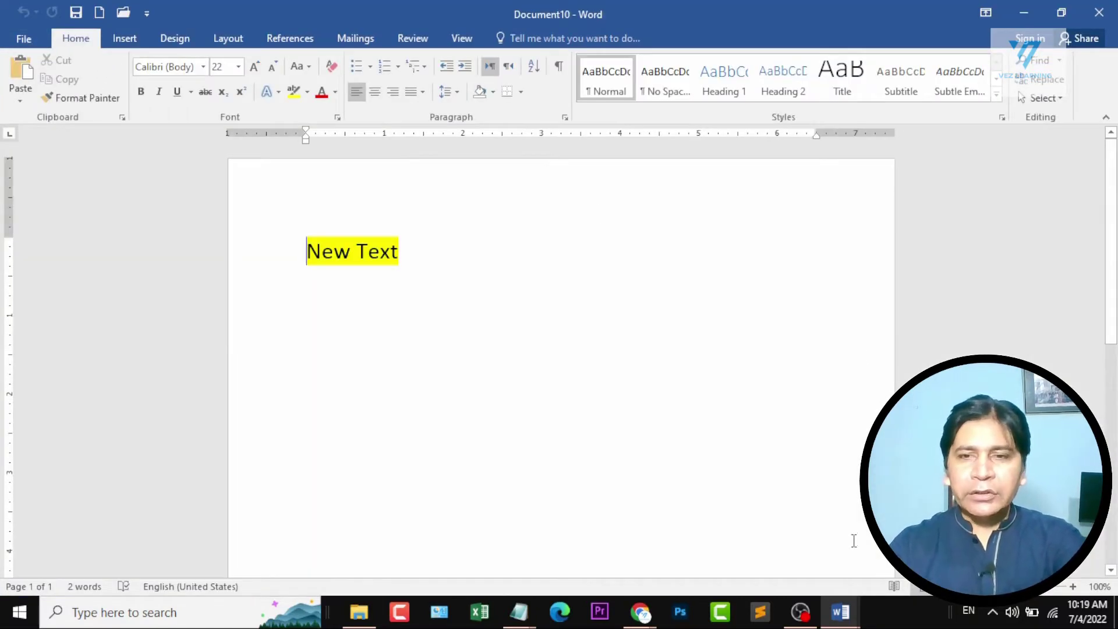
Switch to the Ms Word course outline and review the topics of its sections.
mouse_move(840, 611)
left_click(506, 530)
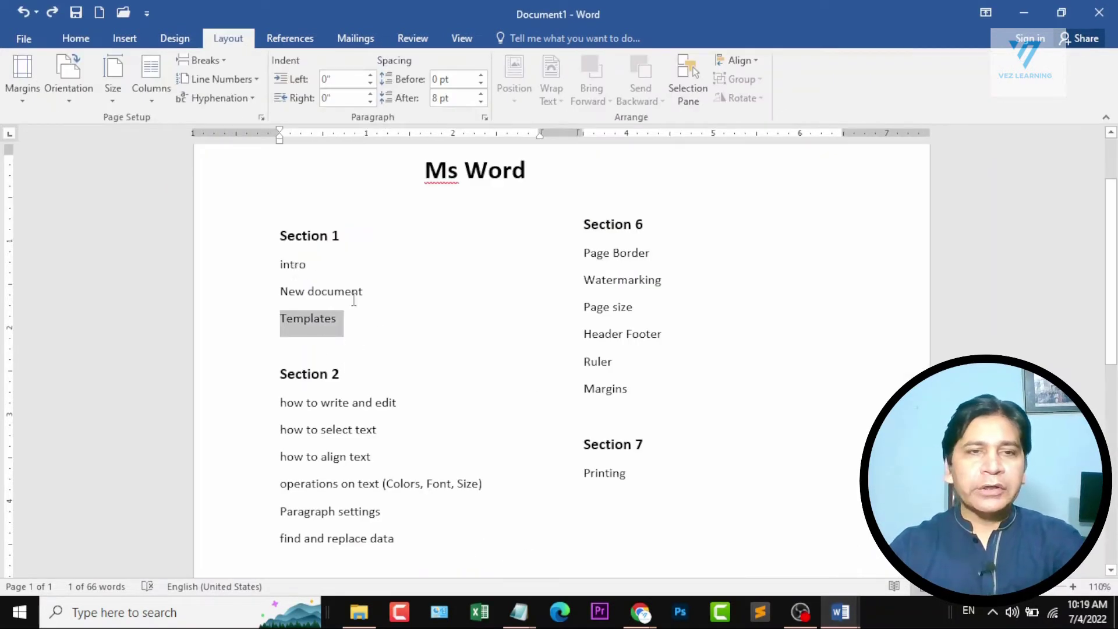
scroll(469, 335, "down", 1)
scroll(392, 354, "down", 1)
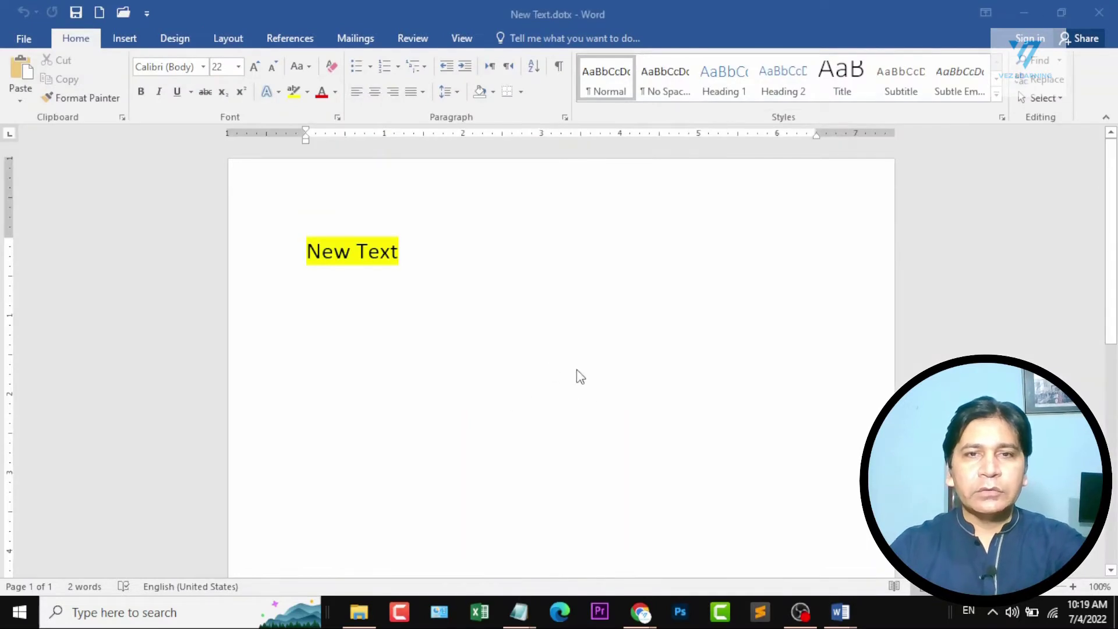
Switch to the blank Document4 and write "Something New" on its first line.
left_click(518, 288)
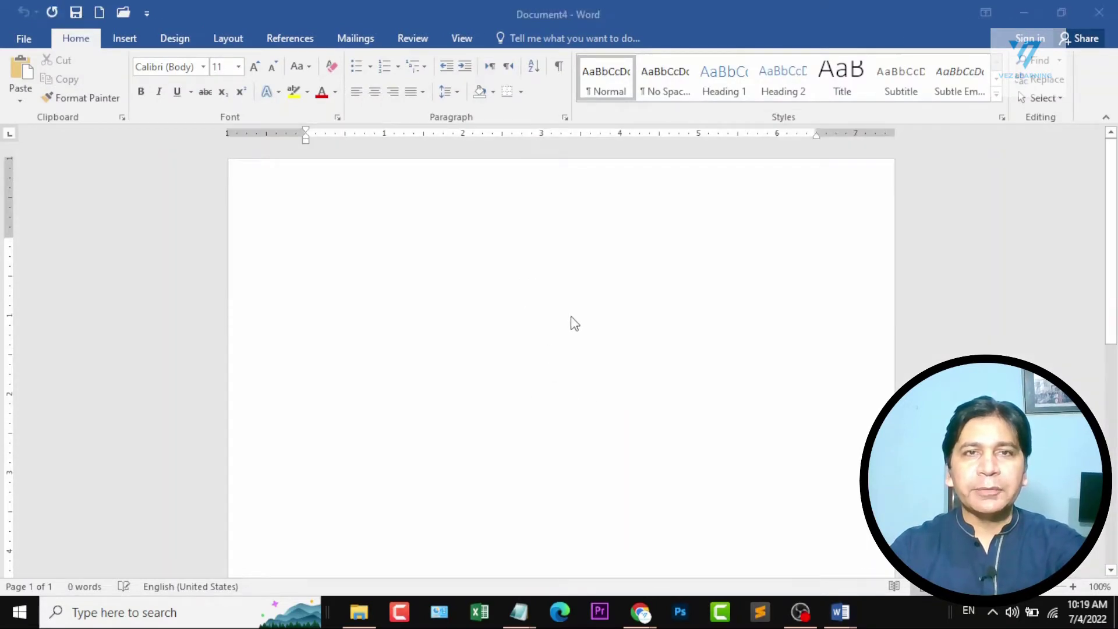
left_click(602, 250)
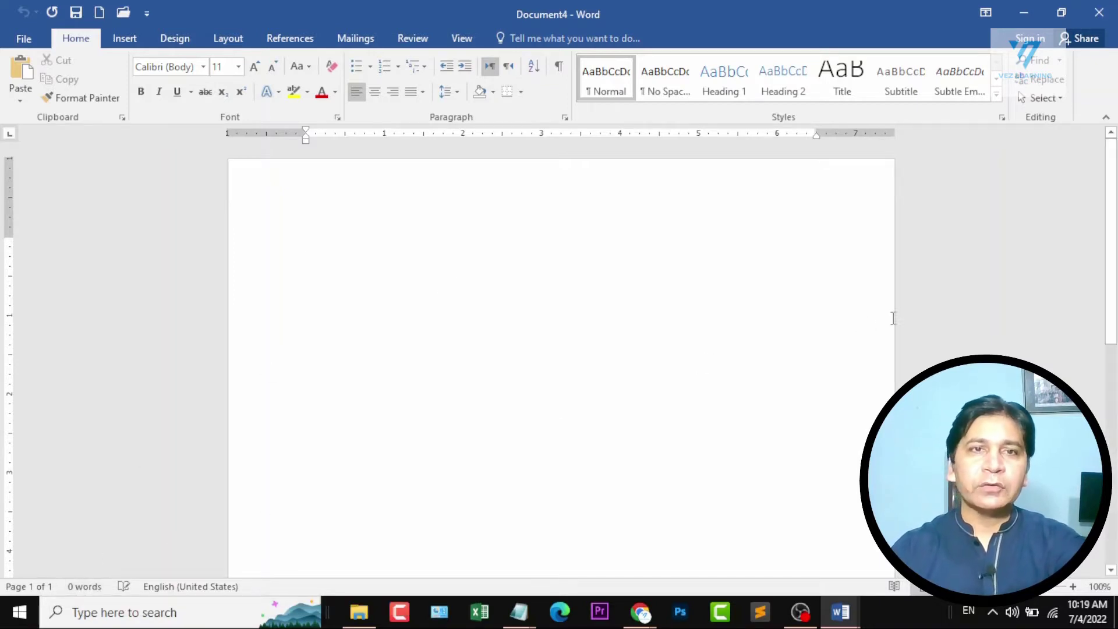
type("Something")
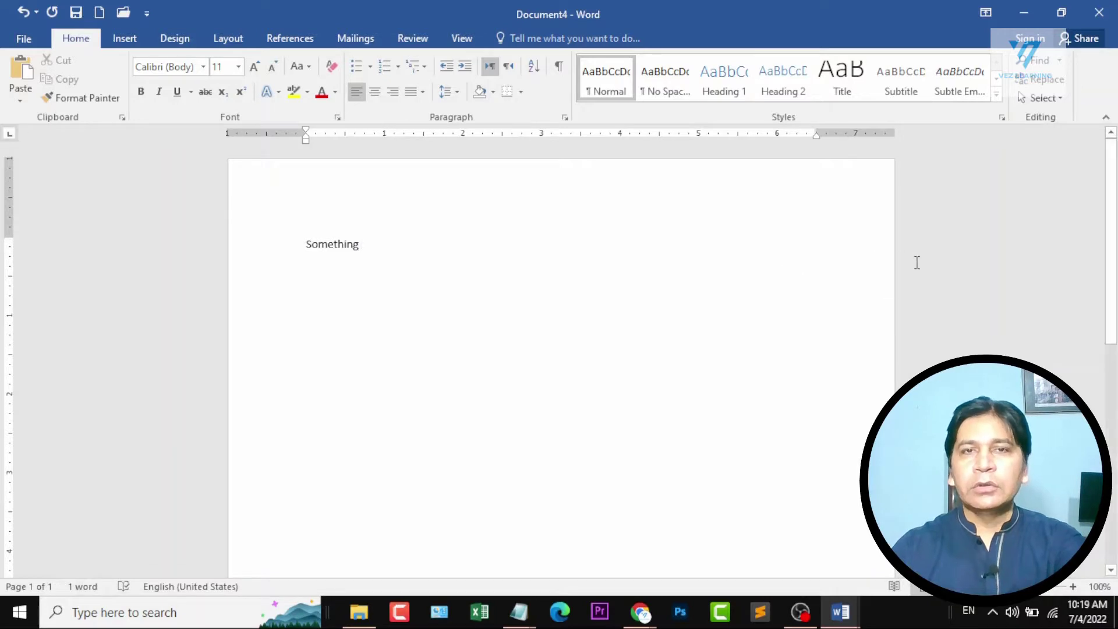
type("New")
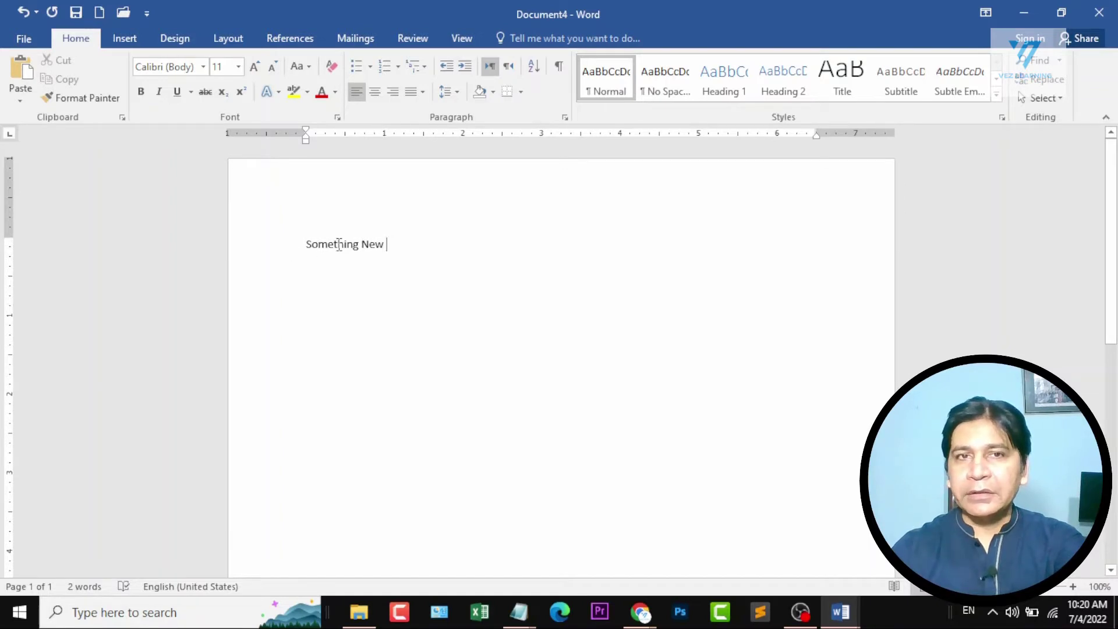
scroll(339, 245, "up", 8)
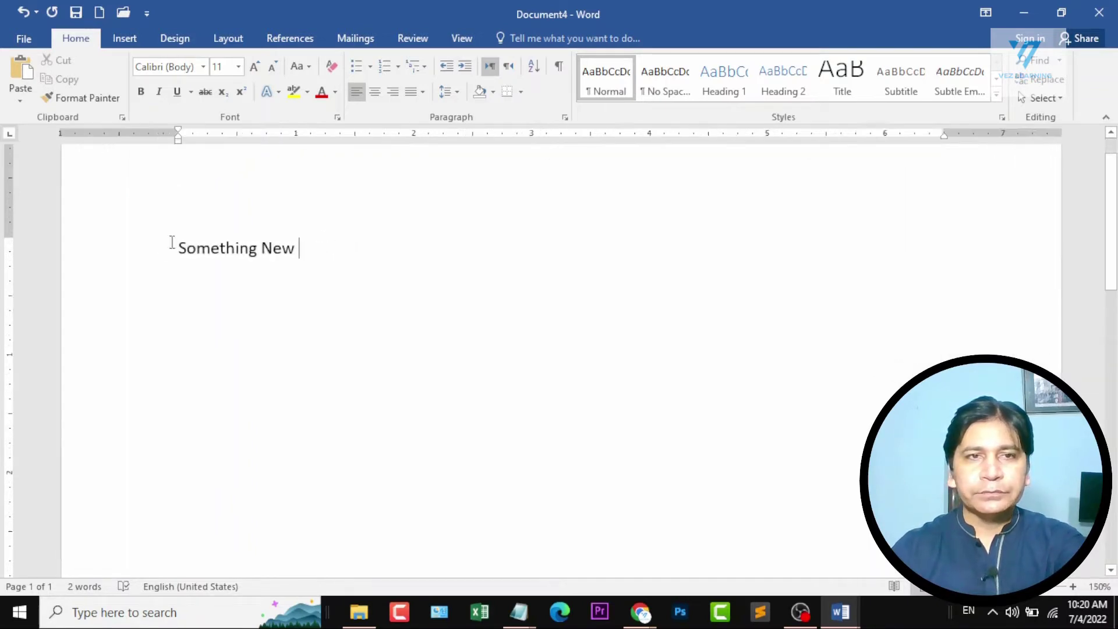
Select the word "New" to check the word count of the selection, and clear the selection again.
scroll(153, 253, "up", 1)
left_click_drag(147, 250, 294, 251)
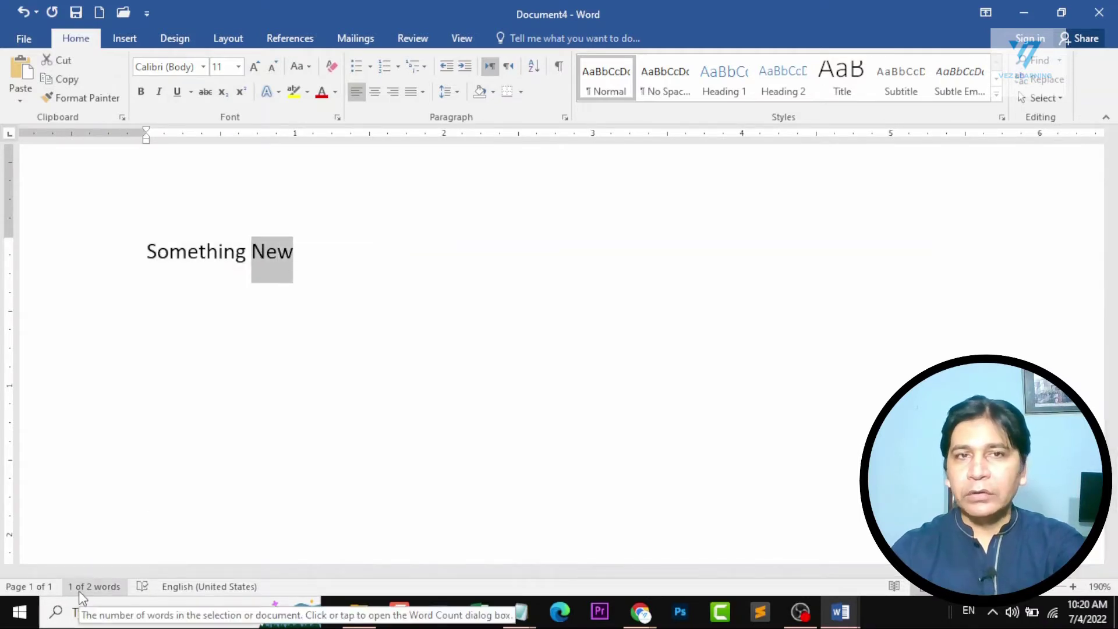
left_click(261, 353)
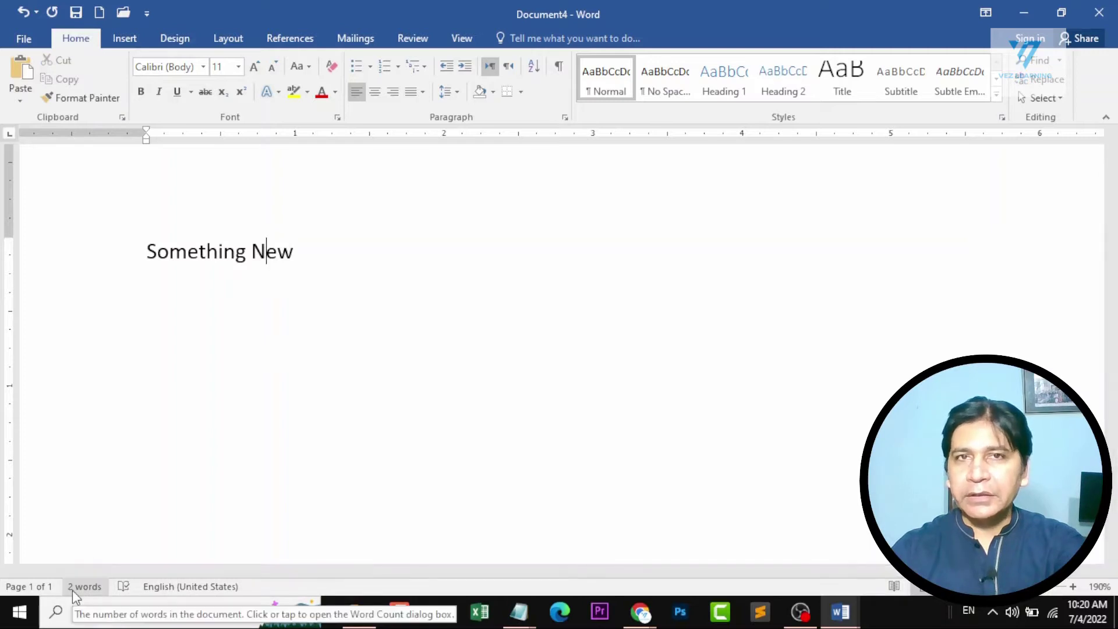
Continue the first line after "Something New" with the text "this is new statement".
left_click(320, 253)
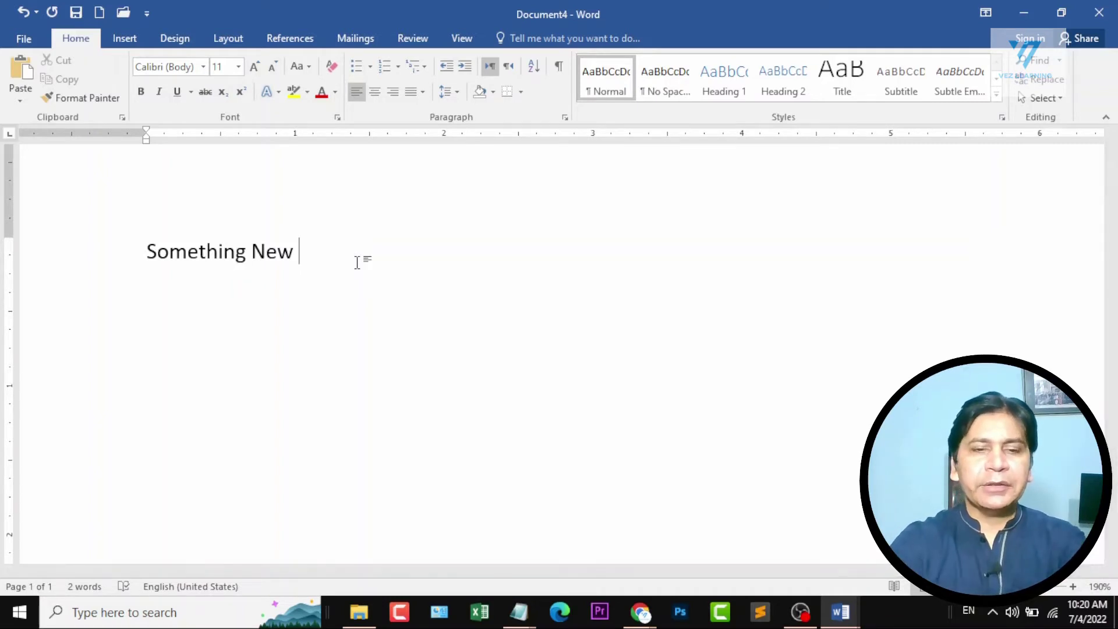
type("this is new ")
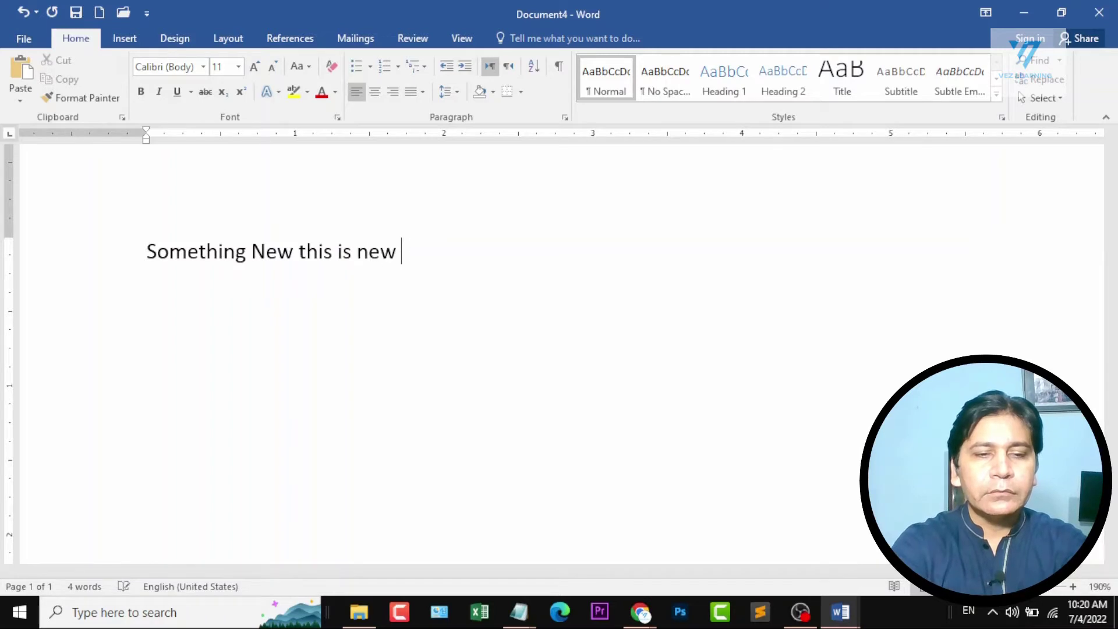
type("statement")
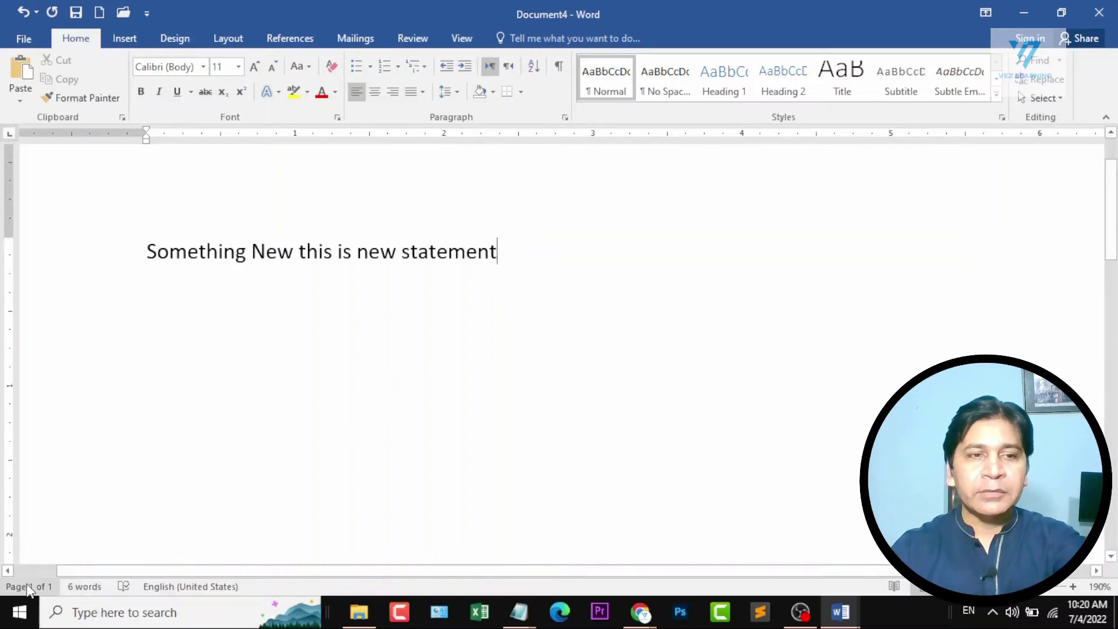
scroll(519, 312, "down", 10)
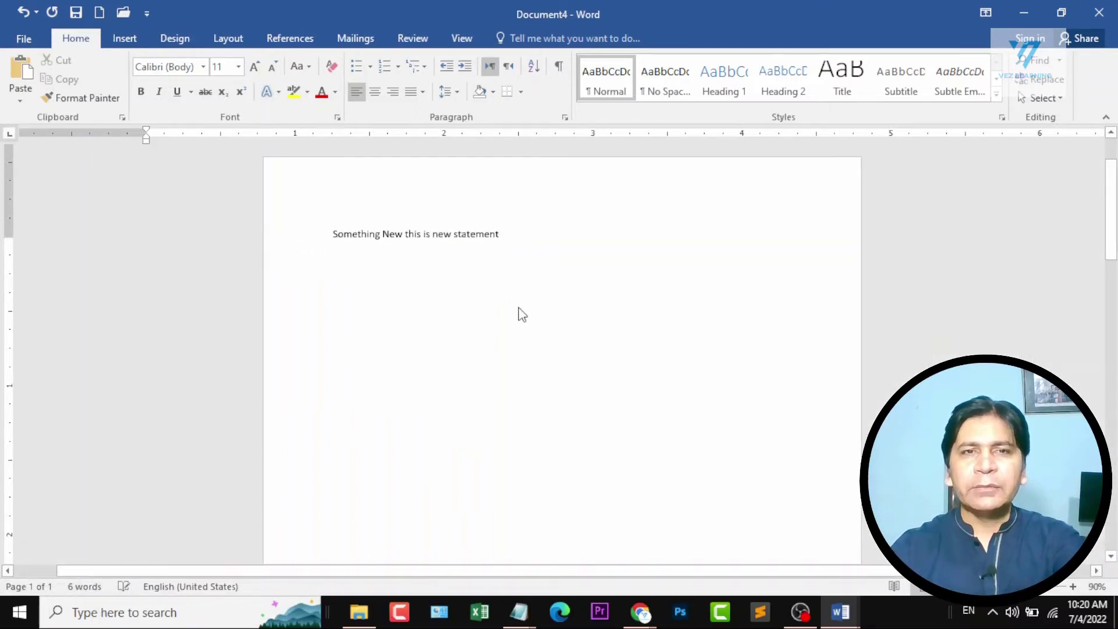
scroll(518, 304, "down", 2)
scroll(606, 192, "up", 4)
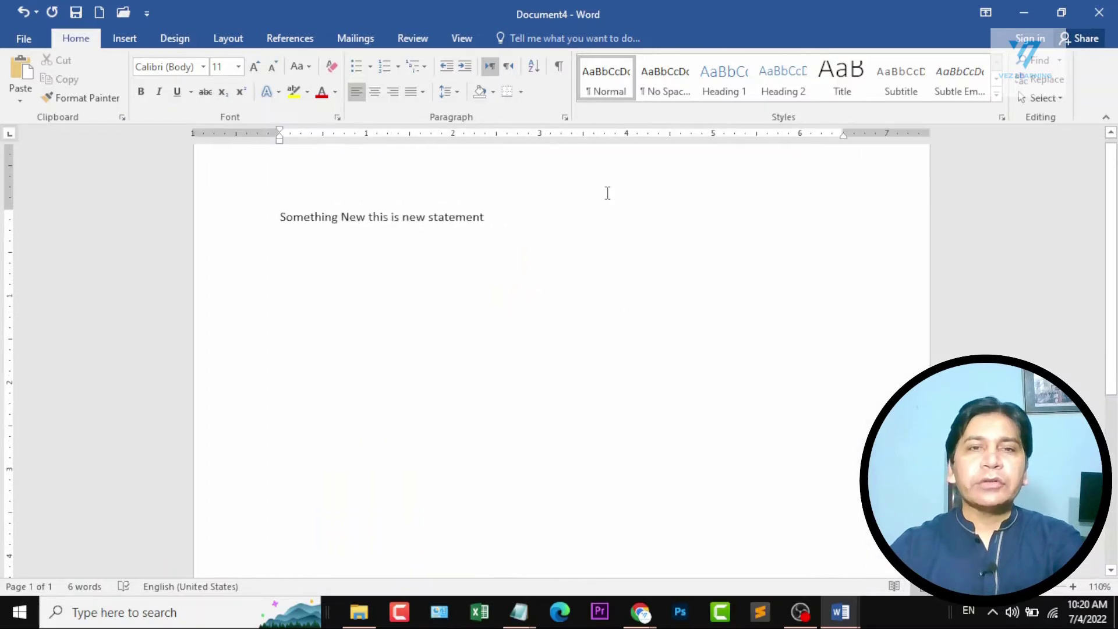
Delete all the text and generate sample paragraphs in its place with =rand().
key("ctrl+a")
key("Delete")
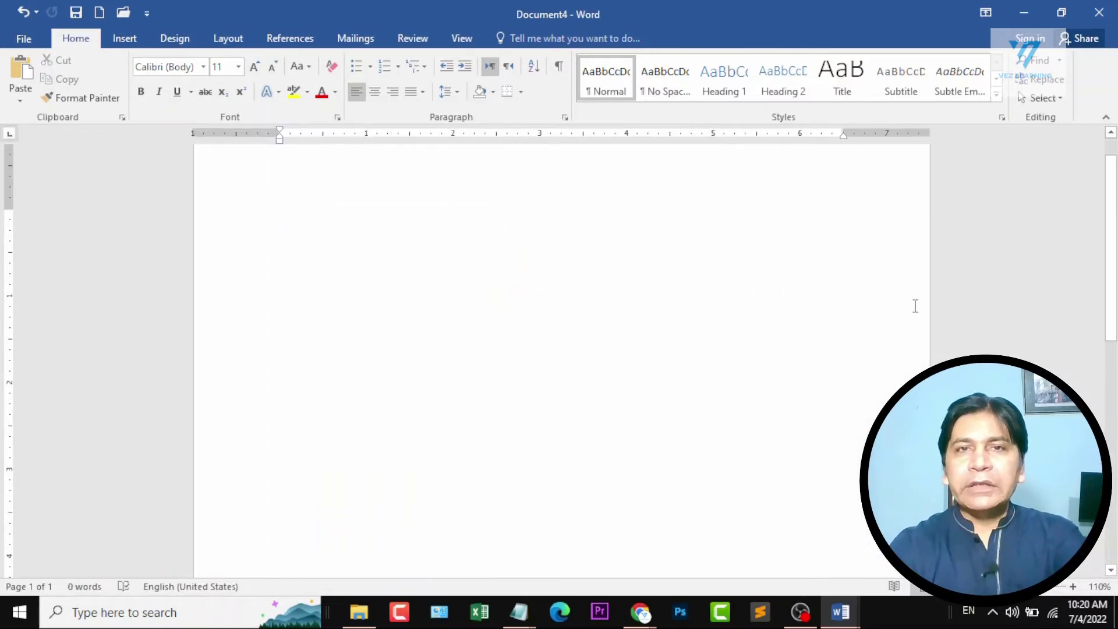
type("=rand")
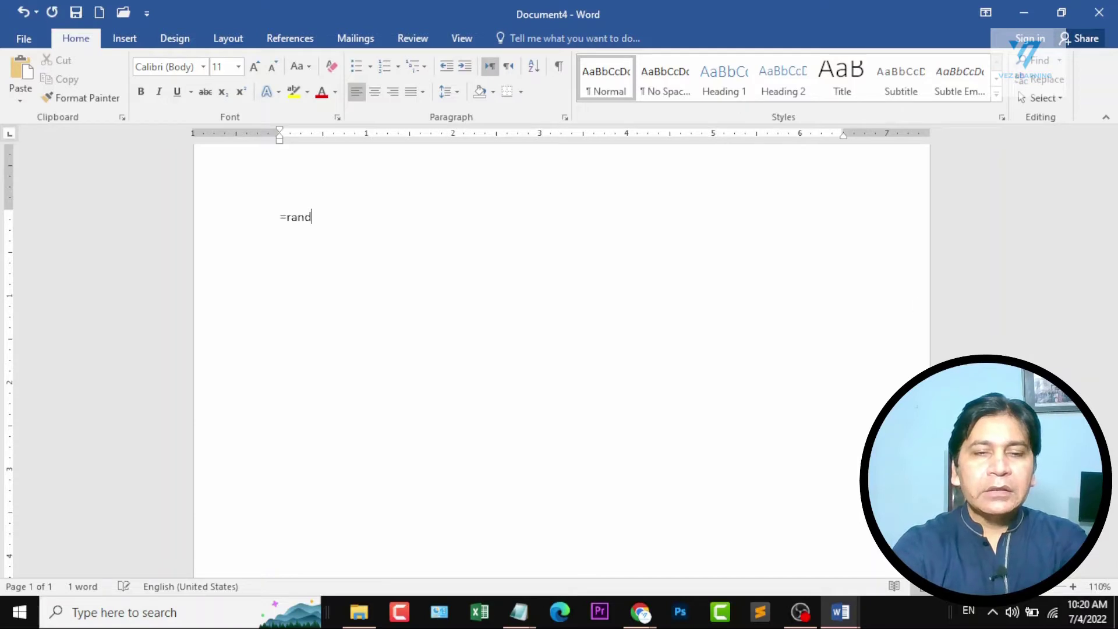
type("()")
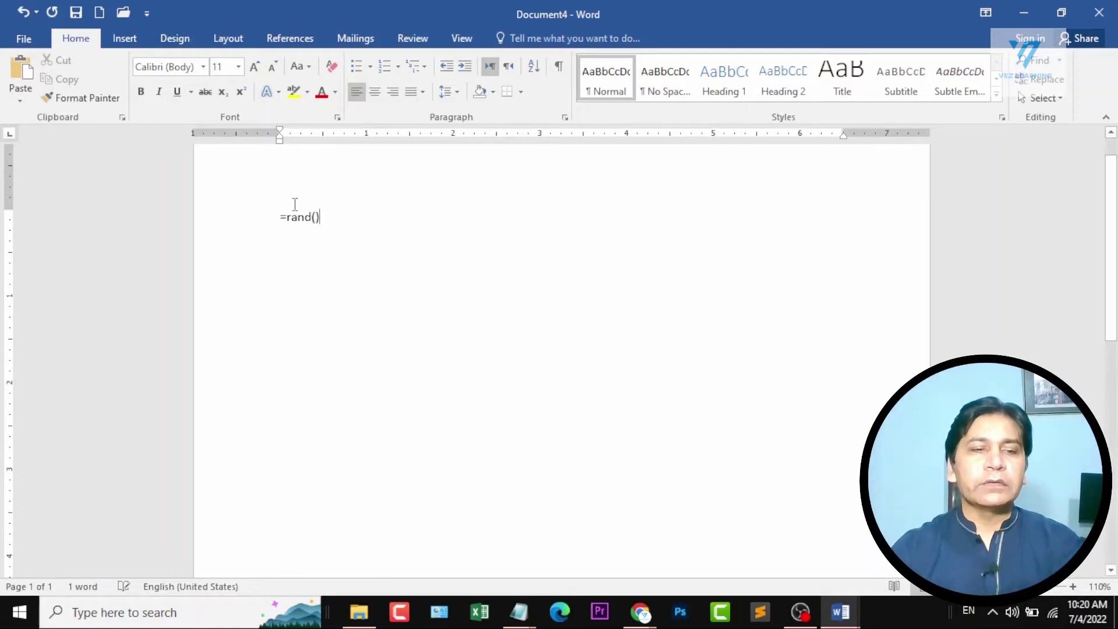
scroll(295, 204, "up", 12, "ctrl")
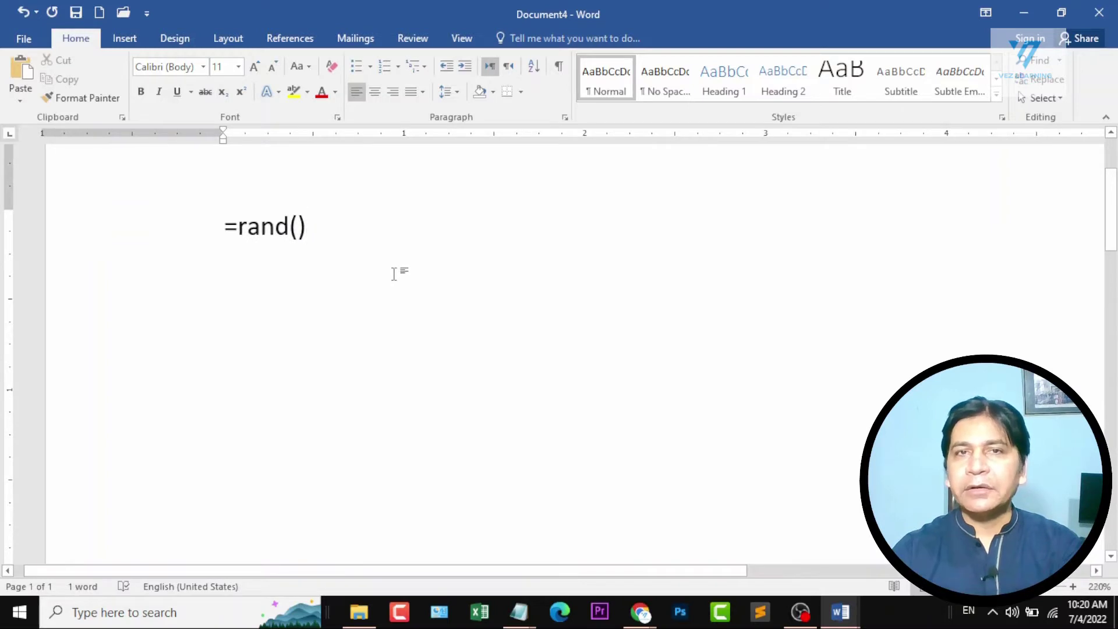
scroll(394, 274, "down", 14, "ctrl")
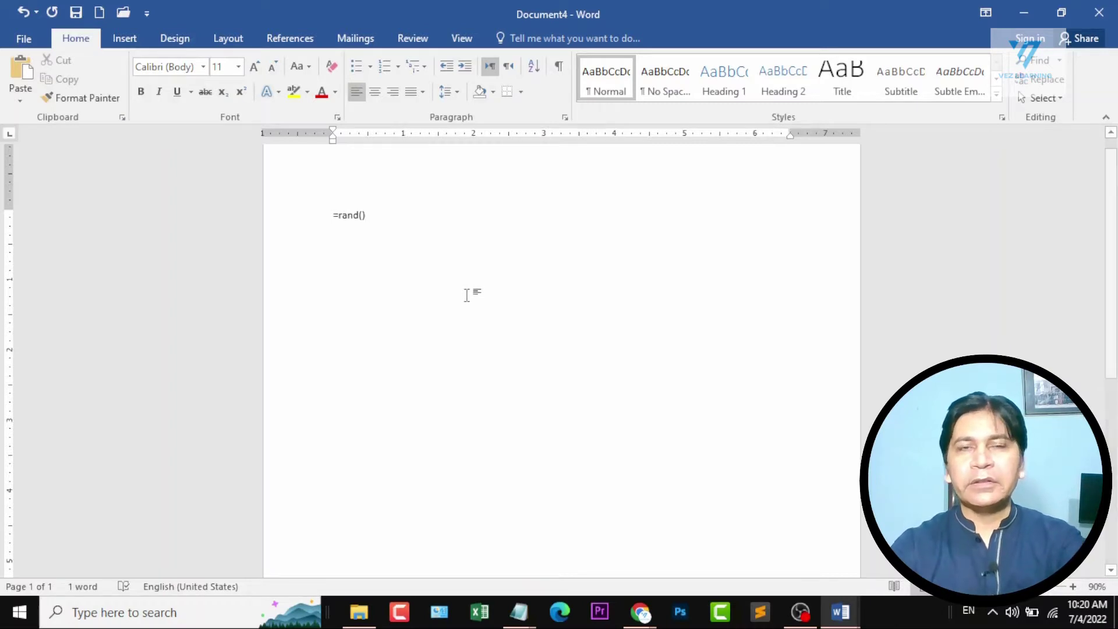
key("Return")
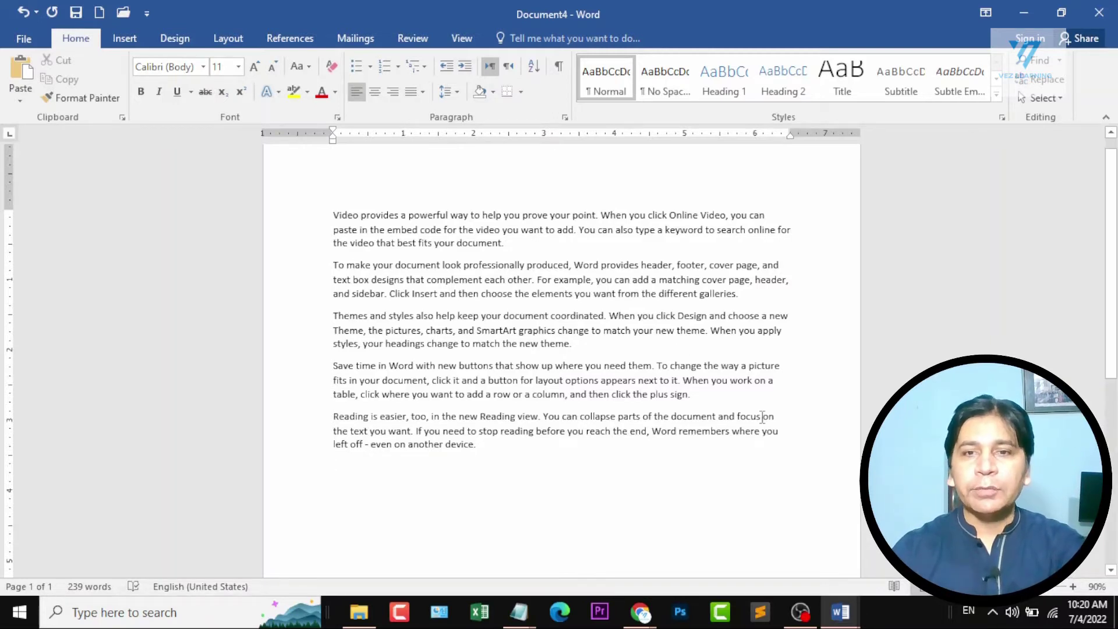
Switch to the course outline, mark the "how to write and edit" topic under Section 2, and return to Document4.
mouse_move(840, 611)
left_click(763, 567)
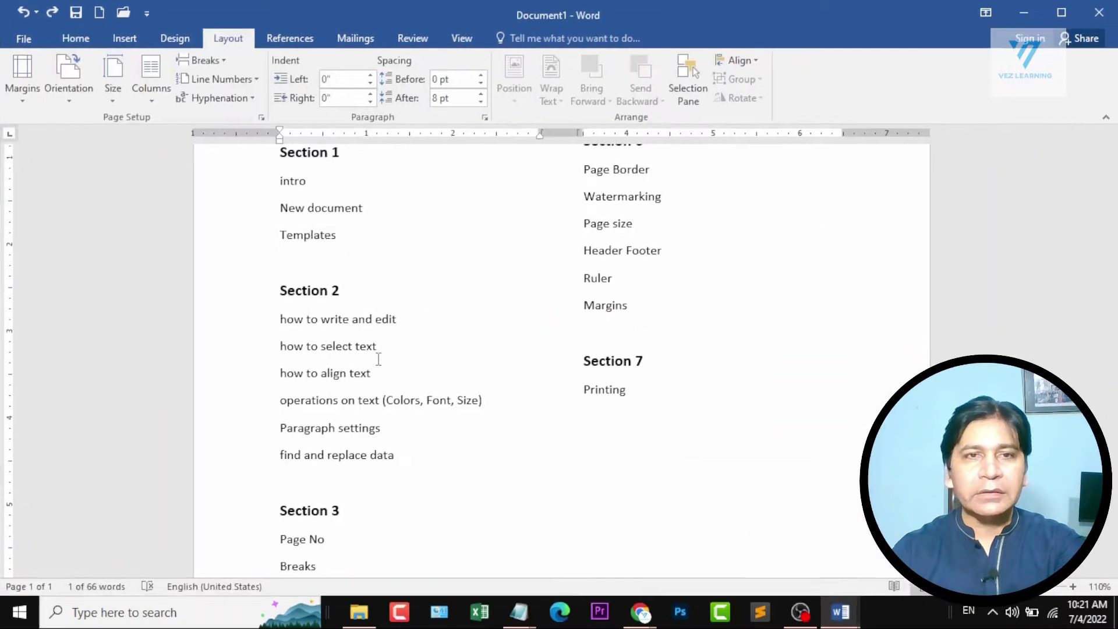
left_click_drag(281, 320, 410, 320)
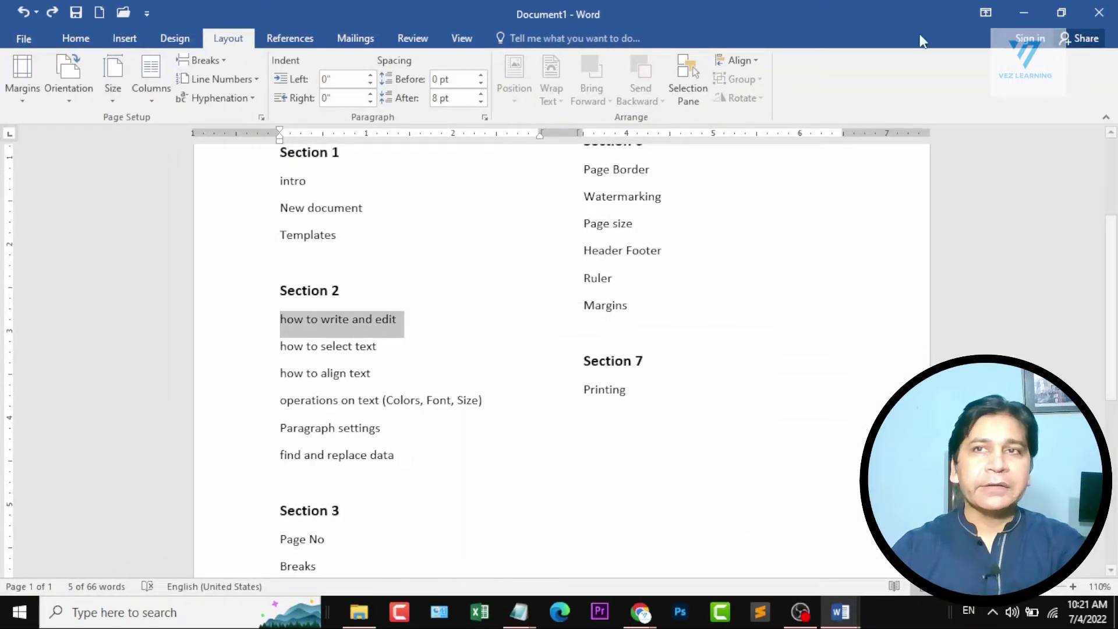
left_click(1023, 12)
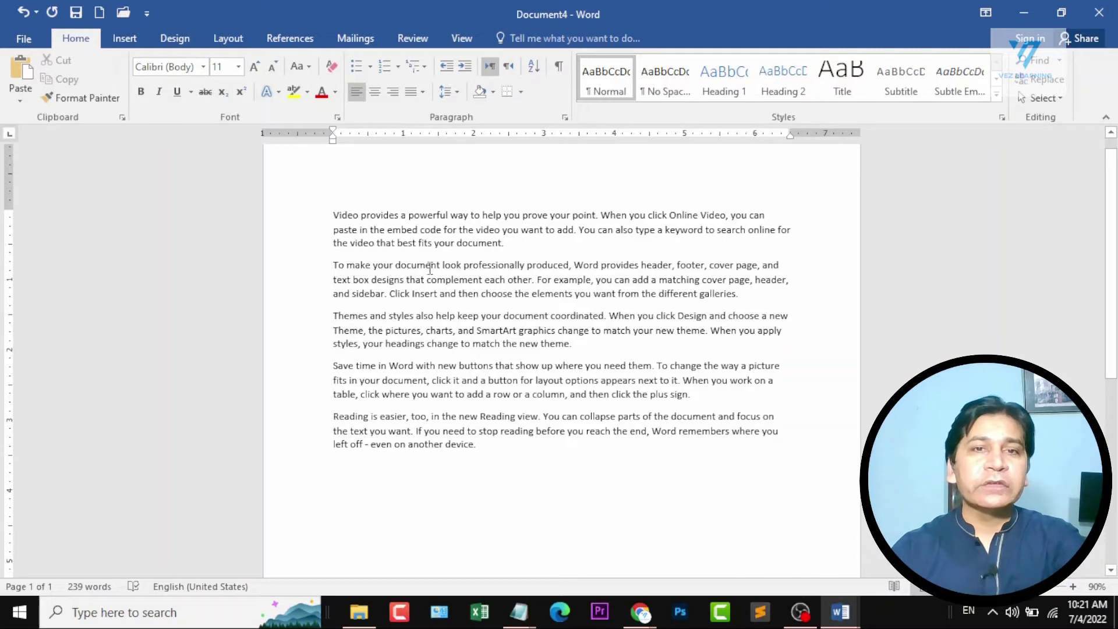
Select all the sample paragraphs and clear the selection.
left_click_drag(333, 215, 532, 441)
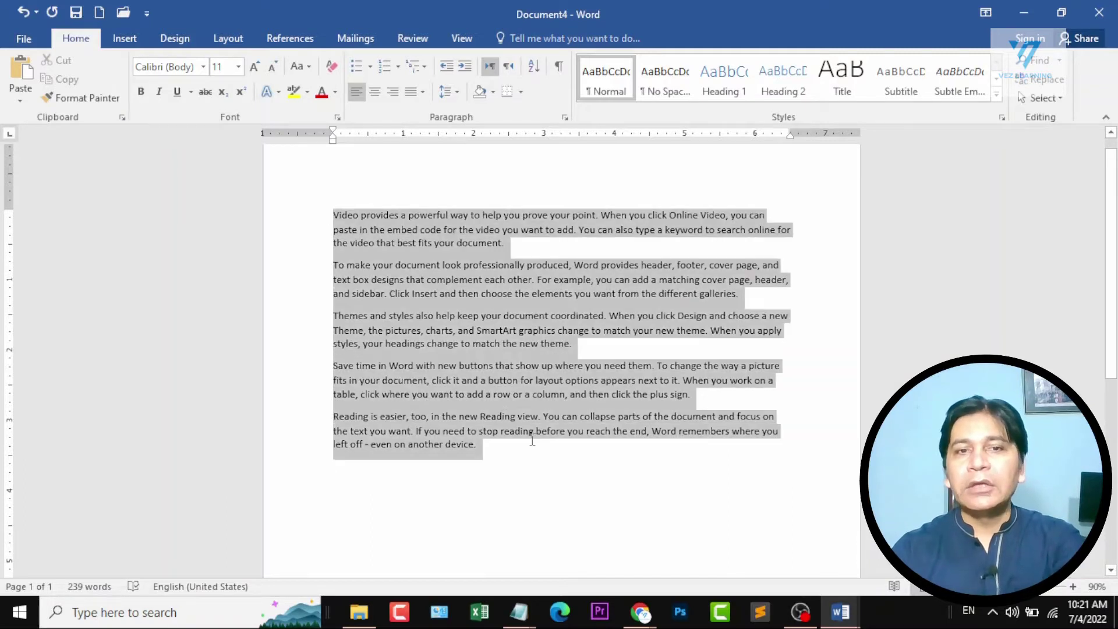
left_click(556, 455)
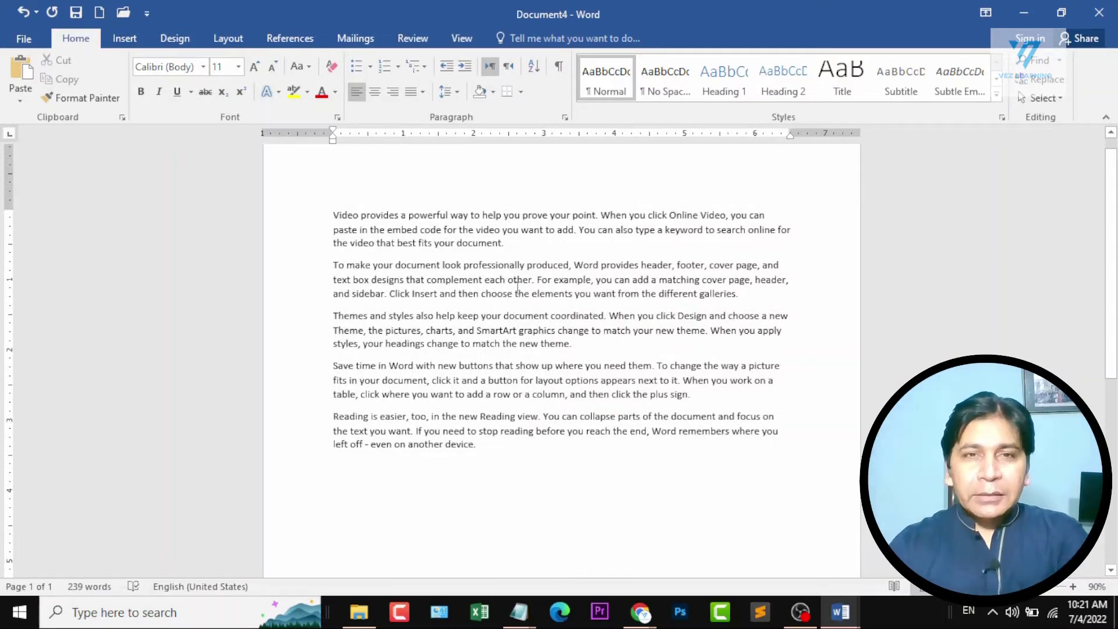
scroll(604, 262, "up", 4)
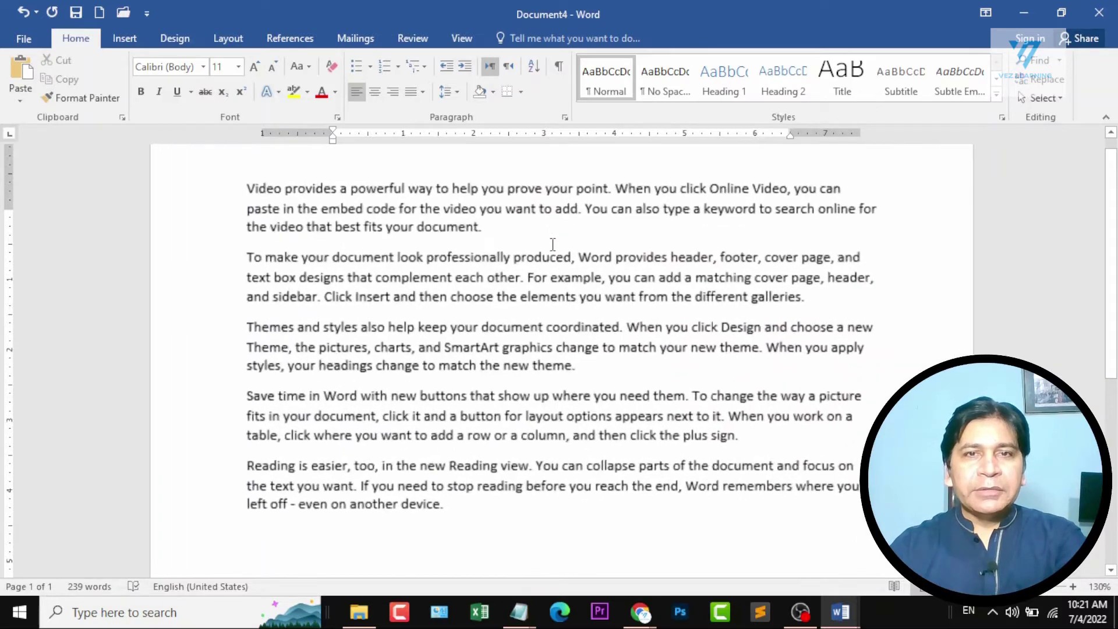
left_click_drag(520, 260, 549, 260)
left_click(564, 276)
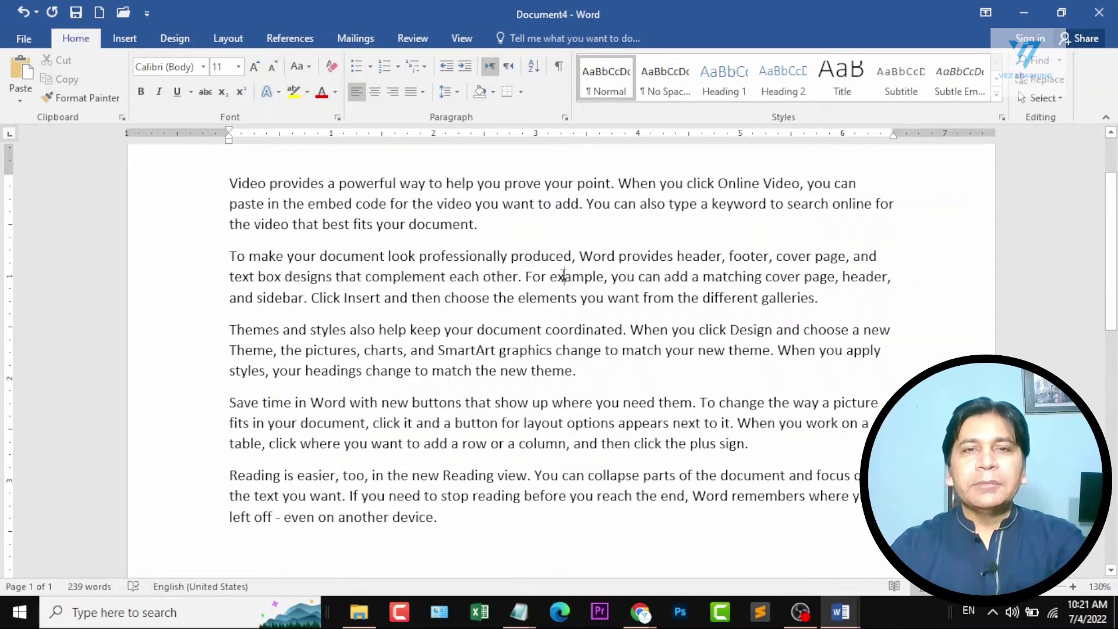
Practise selecting in the second paragraph: single words such as "produced" and "example", and the whole paragraph.
double_click(537, 257)
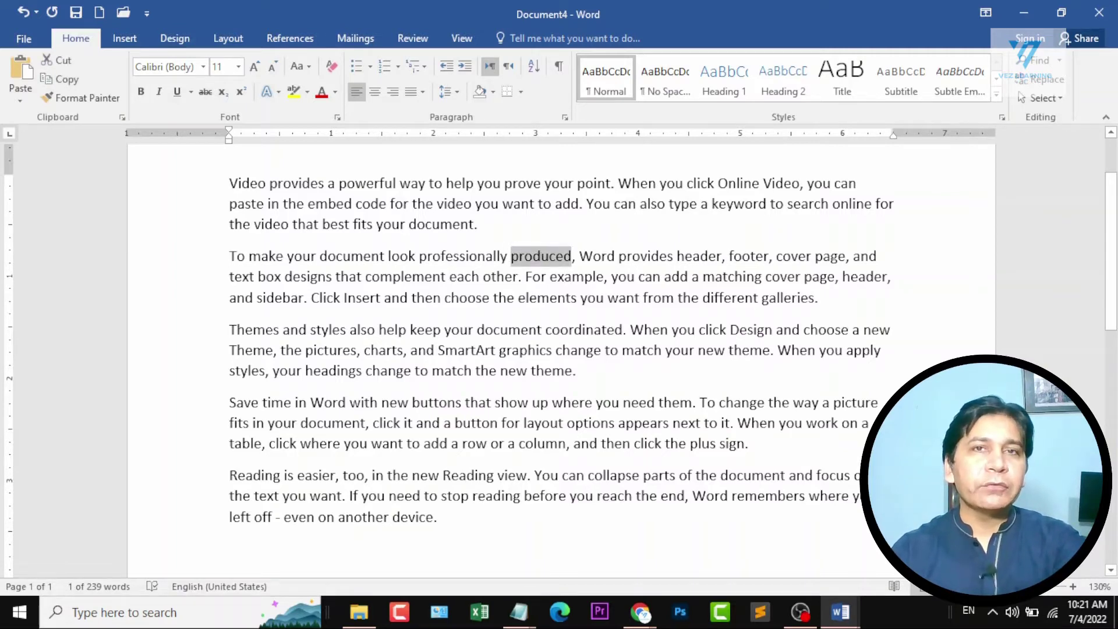
triple_click(574, 278)
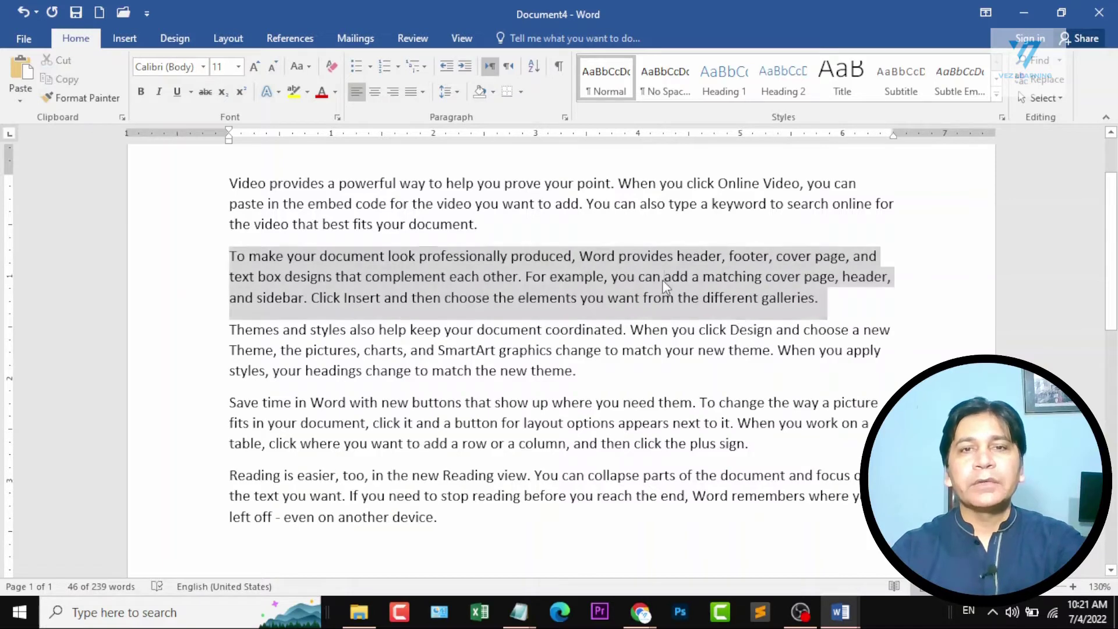
left_click(580, 279)
left_click_drag(550, 277, 607, 276)
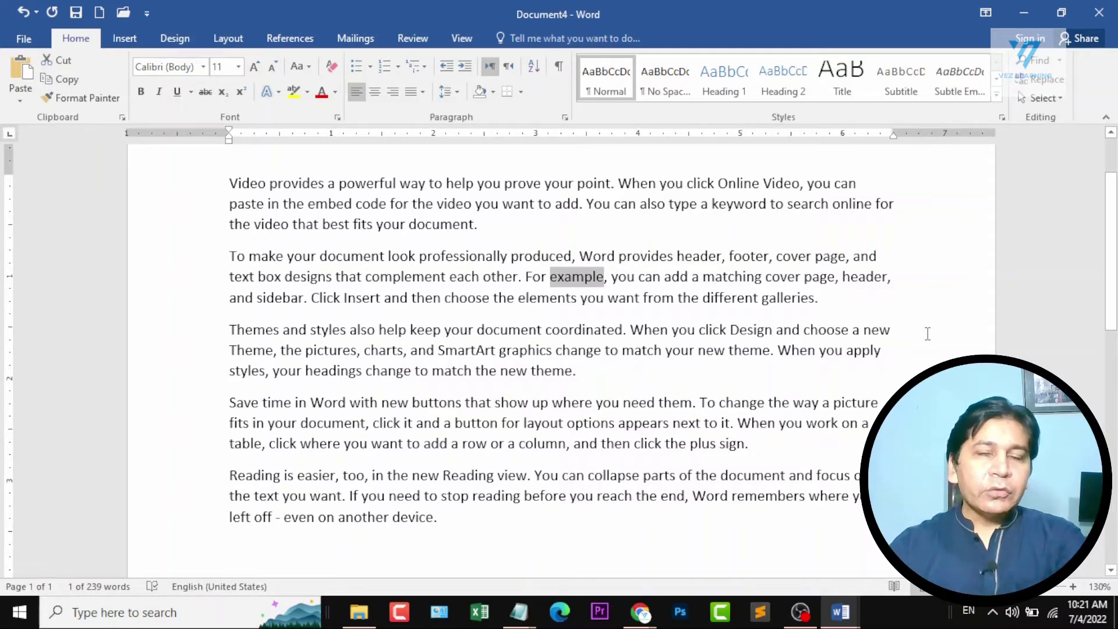
Select a passage running across the first four paragraphs, and a partial passage at the start of the second one, clearing each selection.
left_click_drag(269, 183, 707, 444)
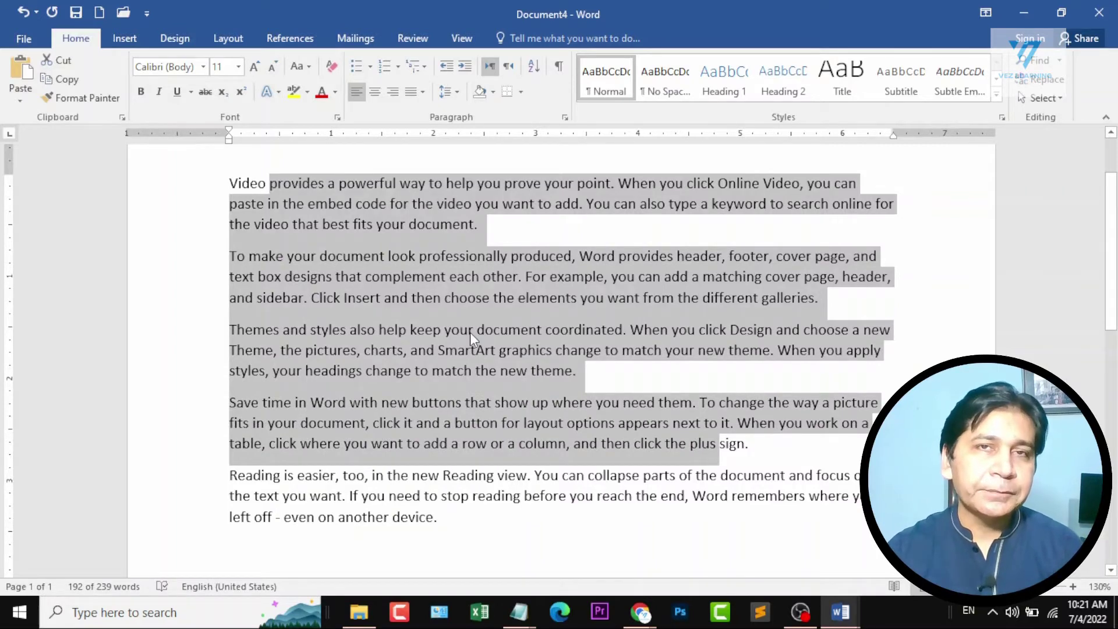
left_click(471, 205)
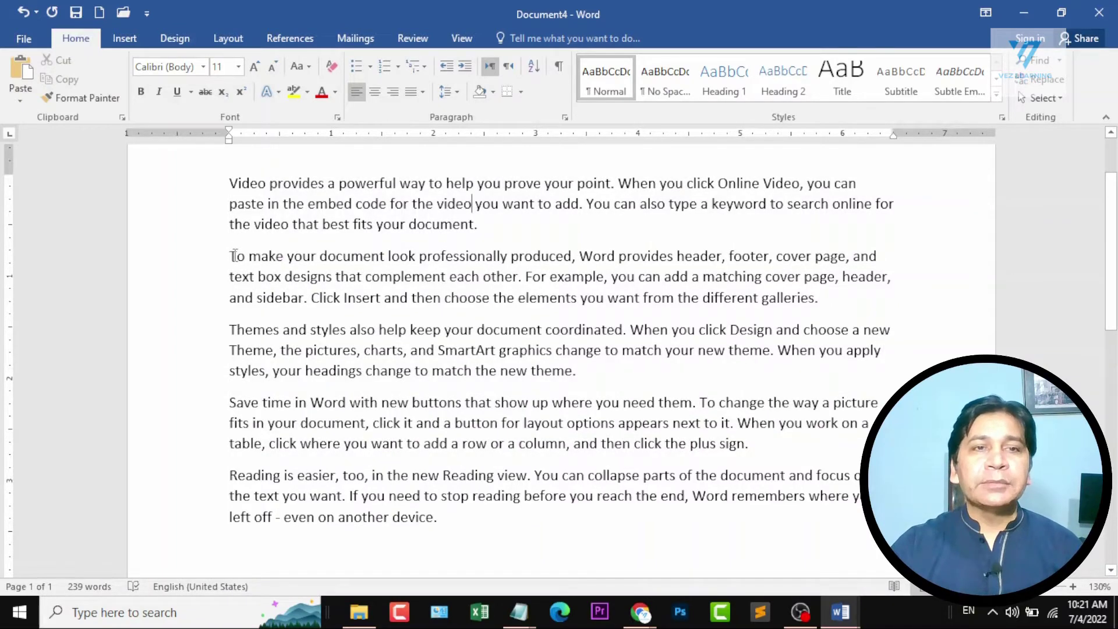
left_click_drag(228, 256, 754, 278)
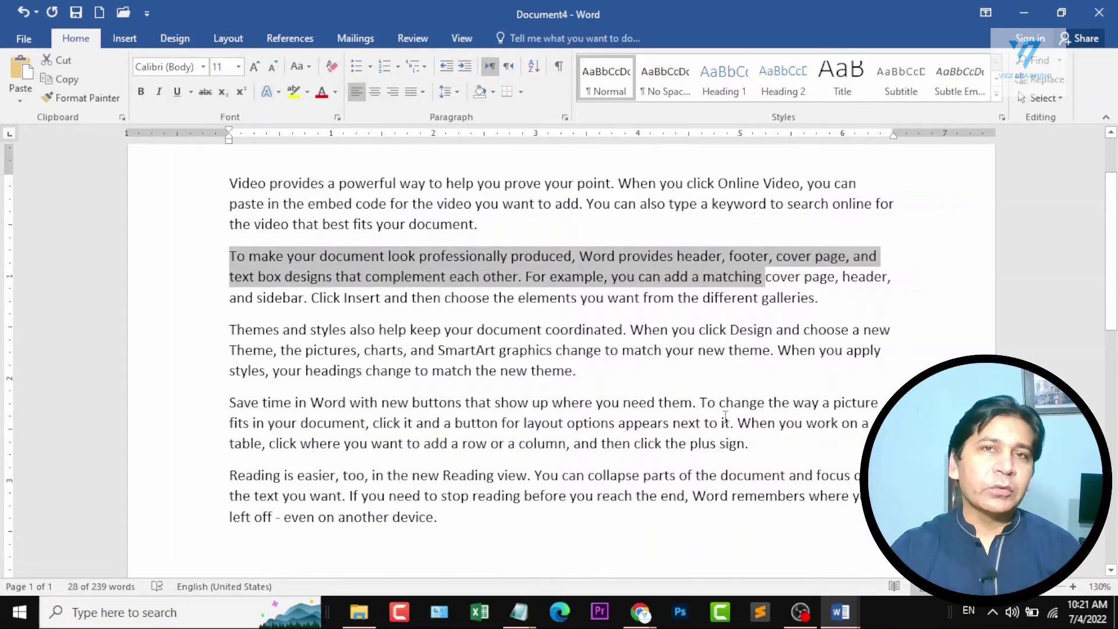
left_click(477, 335)
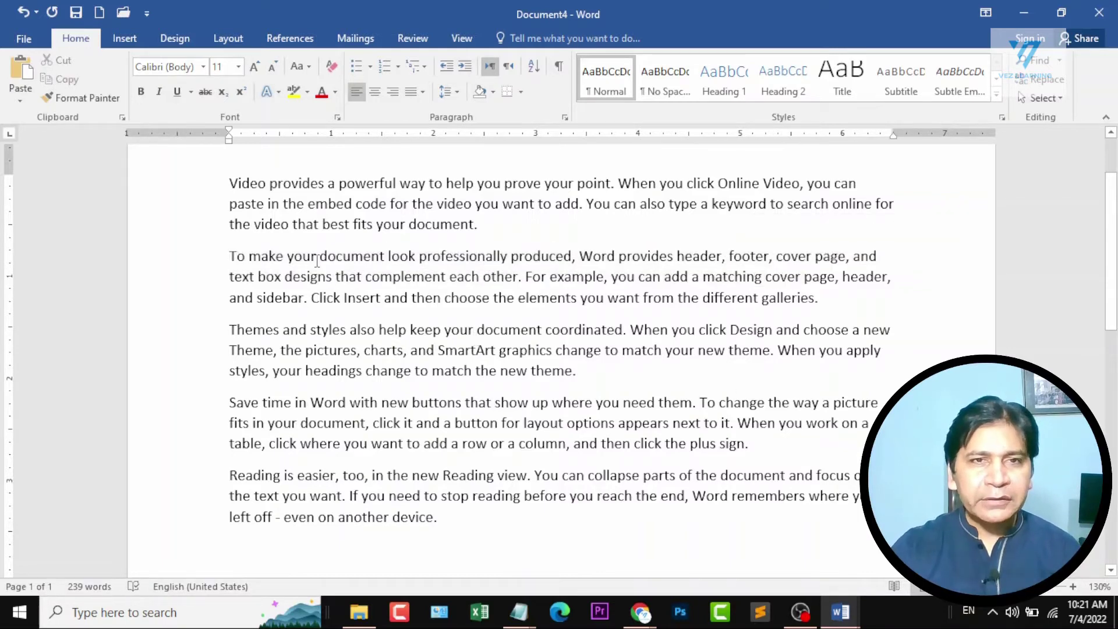
Make "document look professionally produced," in the second paragraph bold, italic and underlined, with yellow highlighting.
left_click_drag(320, 256, 582, 253)
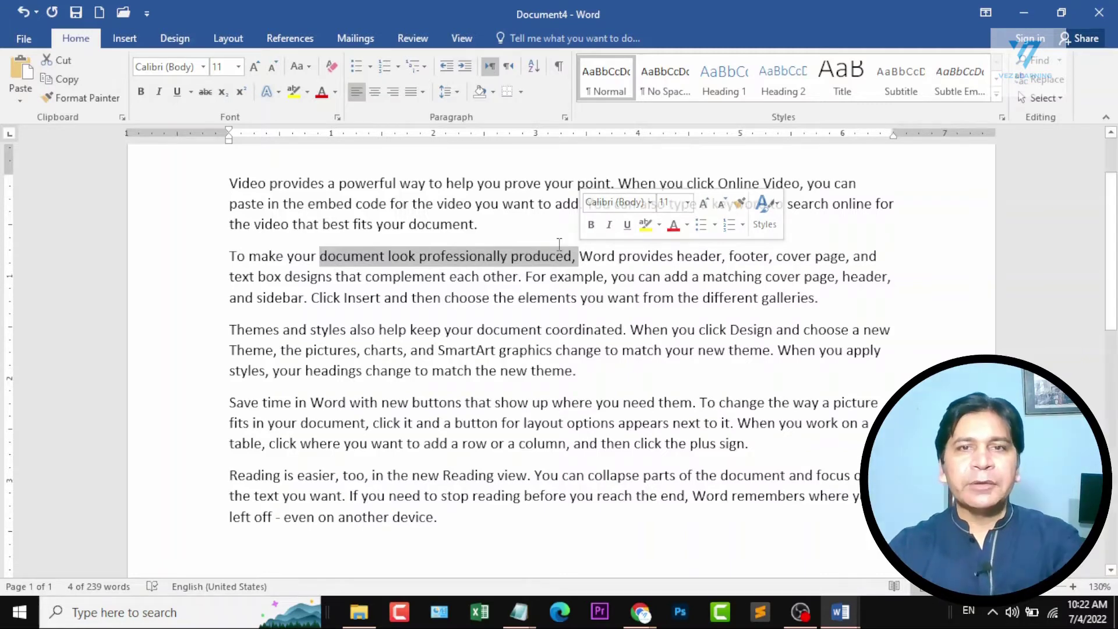
left_click(587, 234)
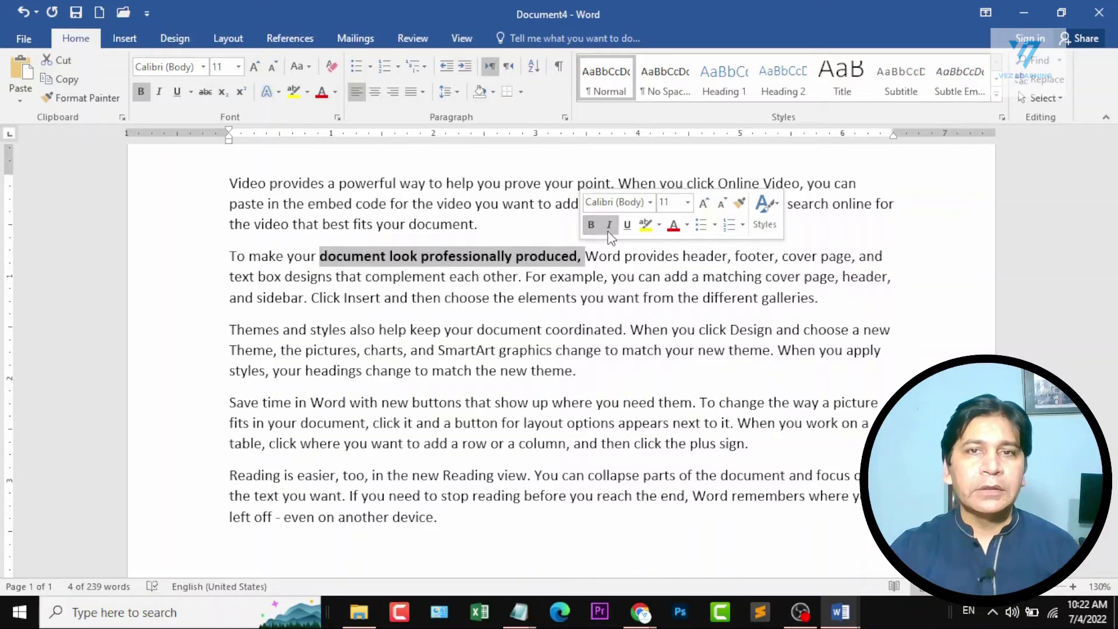
left_click(609, 227)
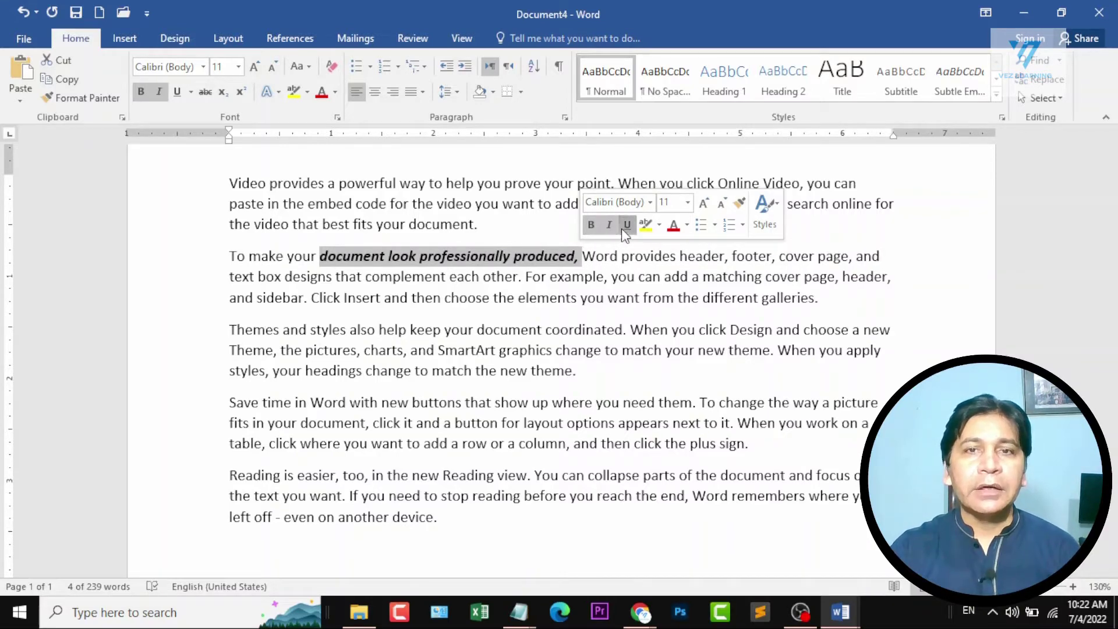
left_click(621, 227)
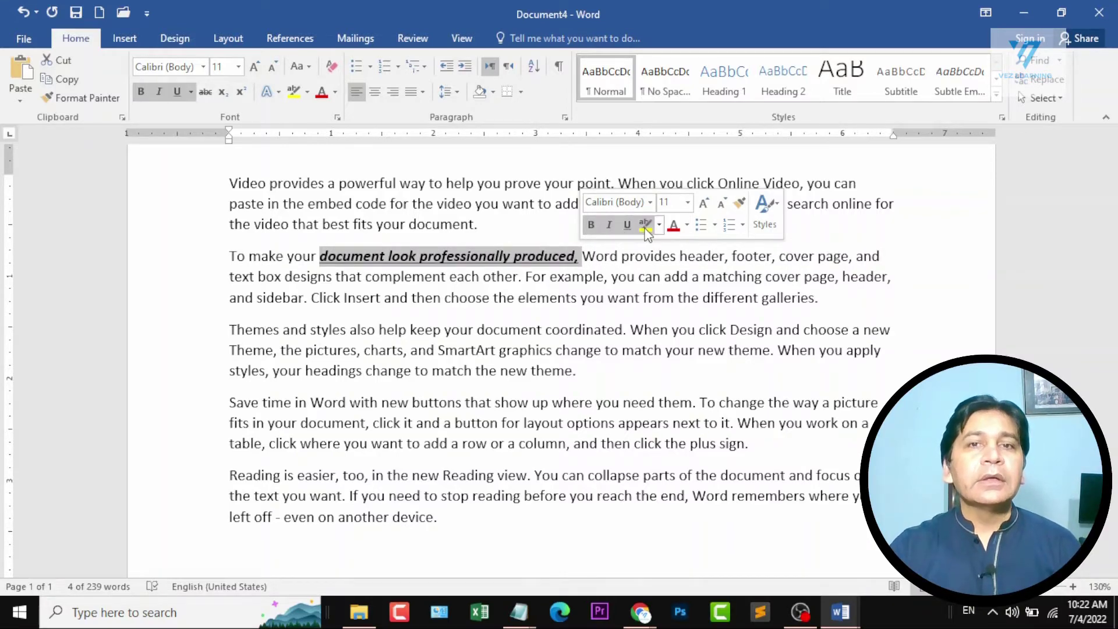
left_click(645, 226)
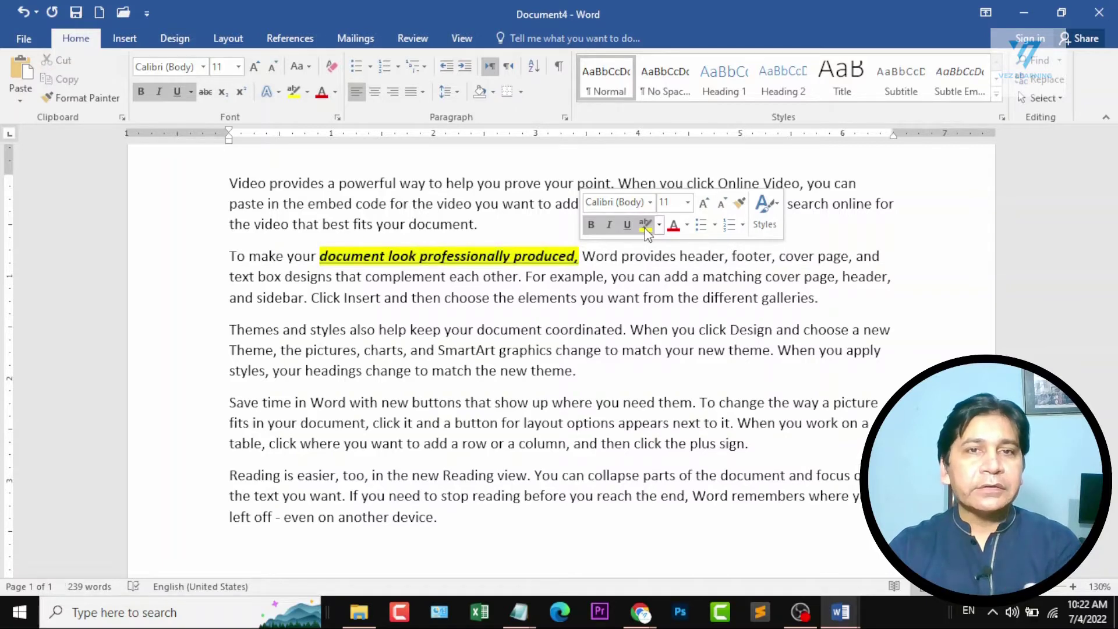
Pick the turquoise highlighter, run it over the word "document" to clear its yellow highlight, and stop highlighting.
left_click(659, 226)
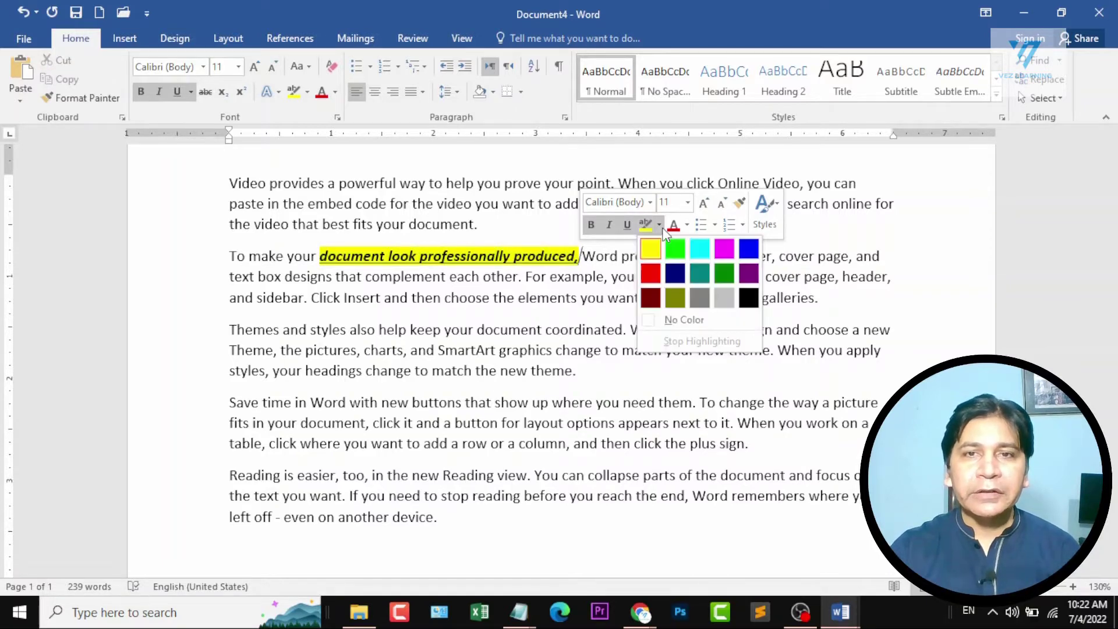
left_click(699, 249)
left_click_drag(320, 256, 387, 256)
triple_click(386, 256)
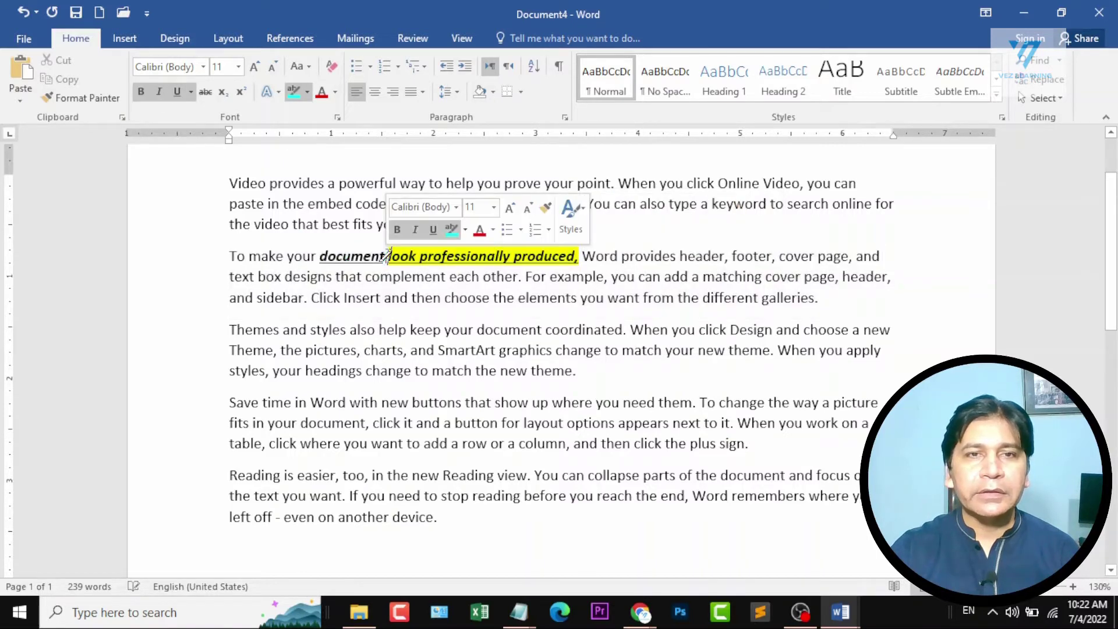
key("Escape")
key("Escape")
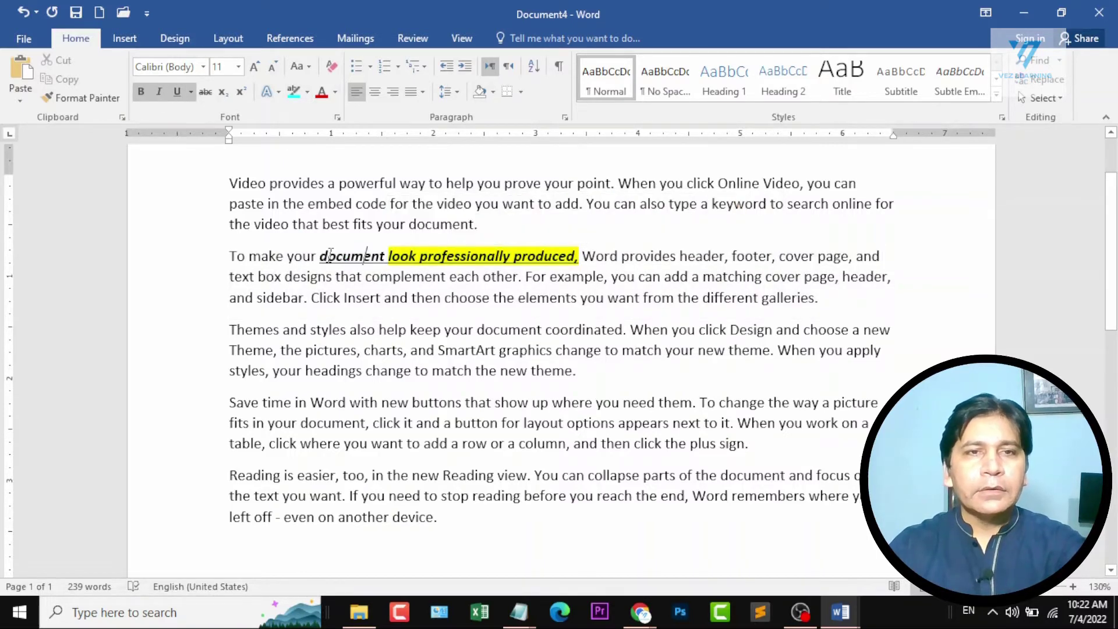
Highlight "document look professionally produced" in the second paragraph in turquoise and clear the selection.
left_click_drag(352, 256, 576, 256)
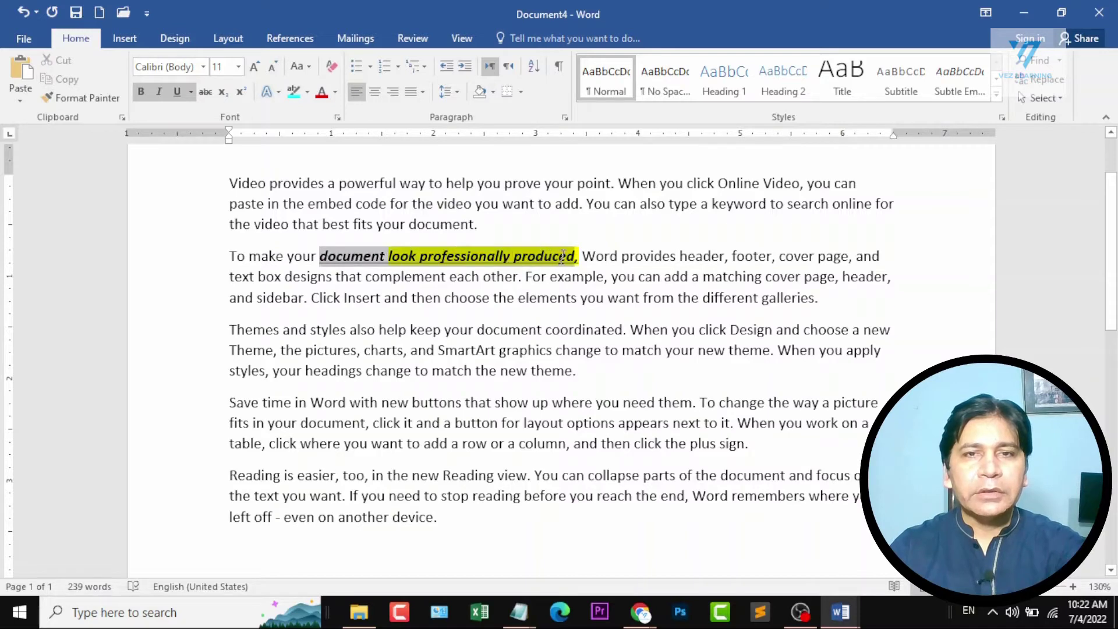
left_click(294, 91)
key("Right")
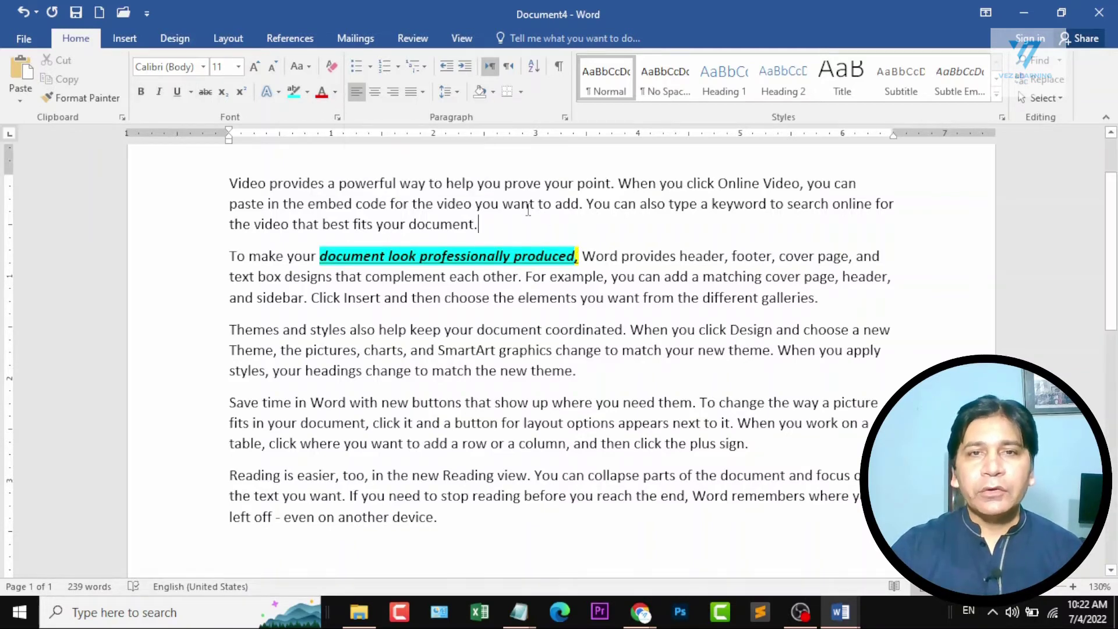
Colour "video you want to add" in the first paragraph red, and change it to a dark blue theme colour.
left_click_drag(437, 205, 571, 205)
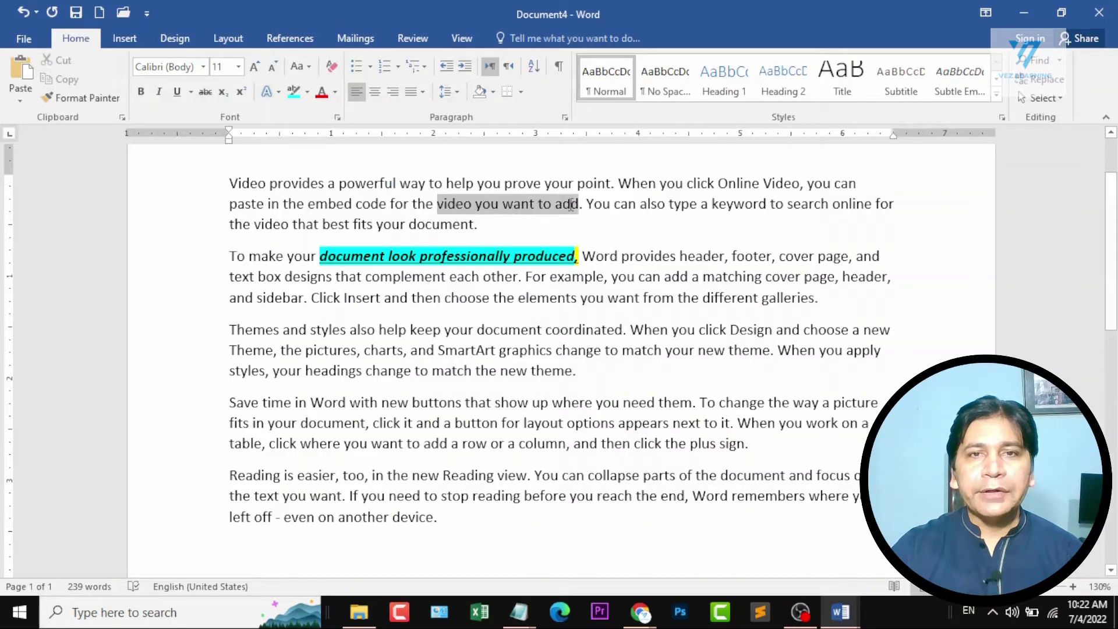
left_click(322, 93)
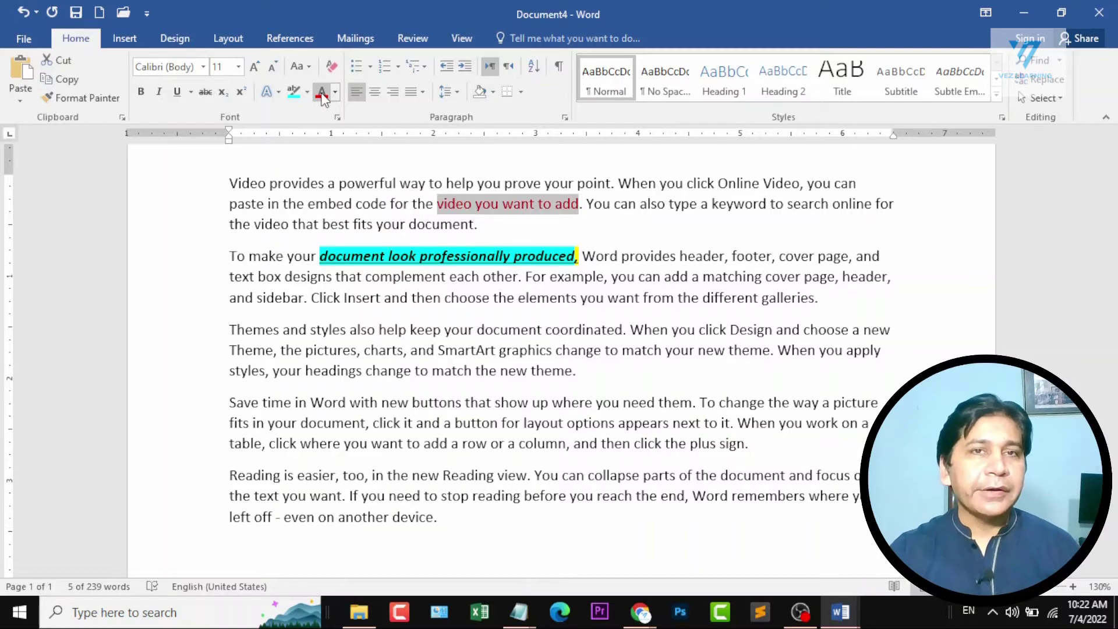
left_click(334, 93)
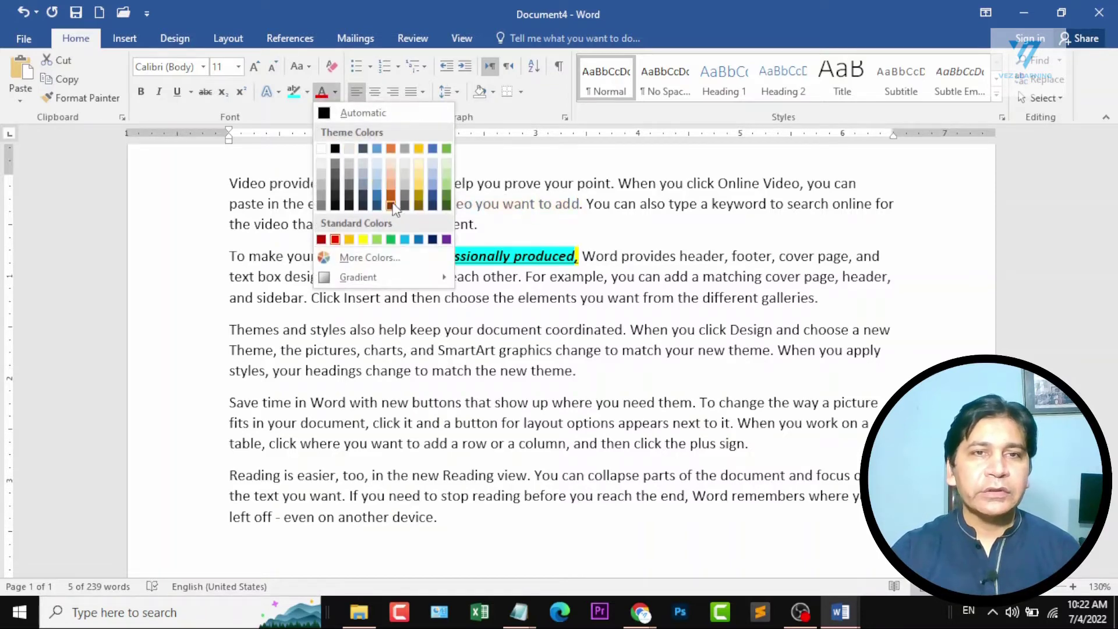
left_click(434, 197)
left_click(577, 225)
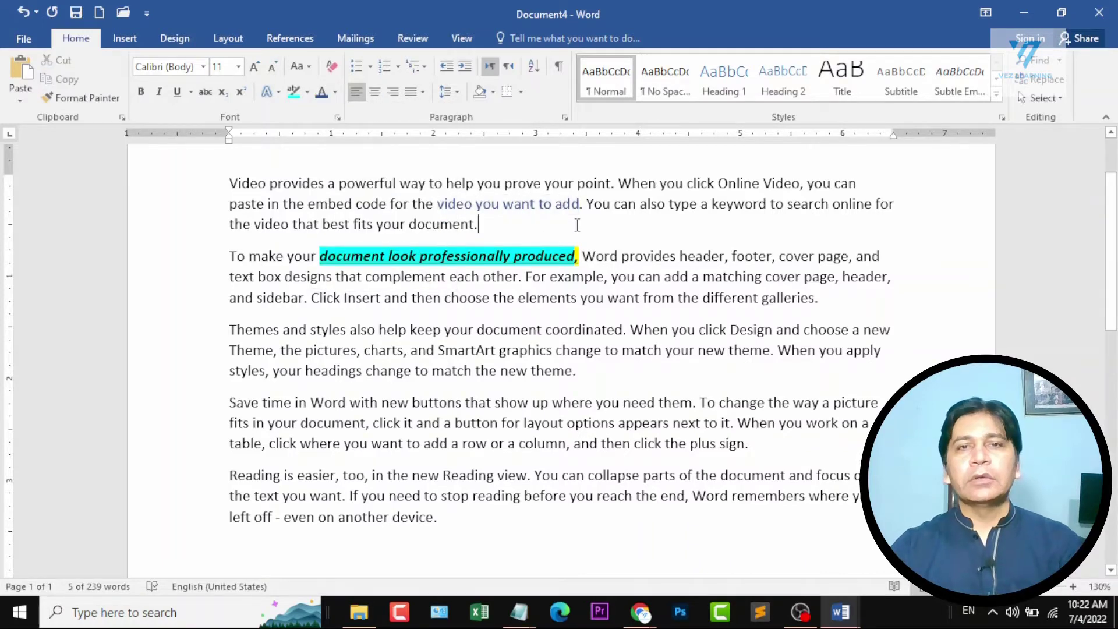
Switch to the Document1 course outline, mark the "how to select text" topic under Section 2, and return to Document4.
left_click_drag(378, 331, 542, 395)
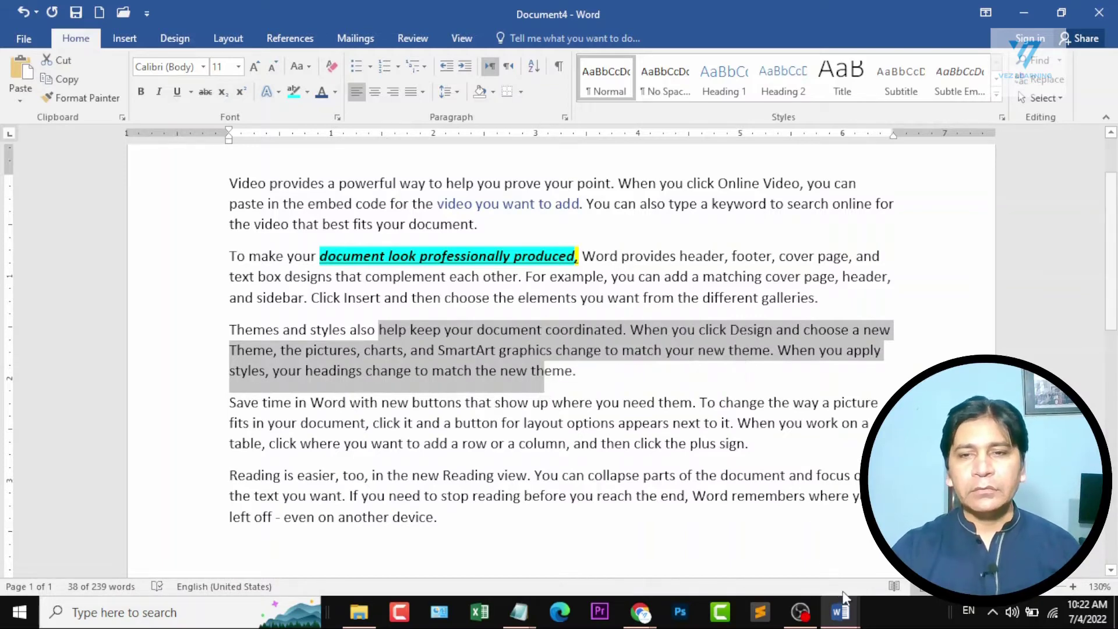
left_click(841, 610)
left_click(738, 553)
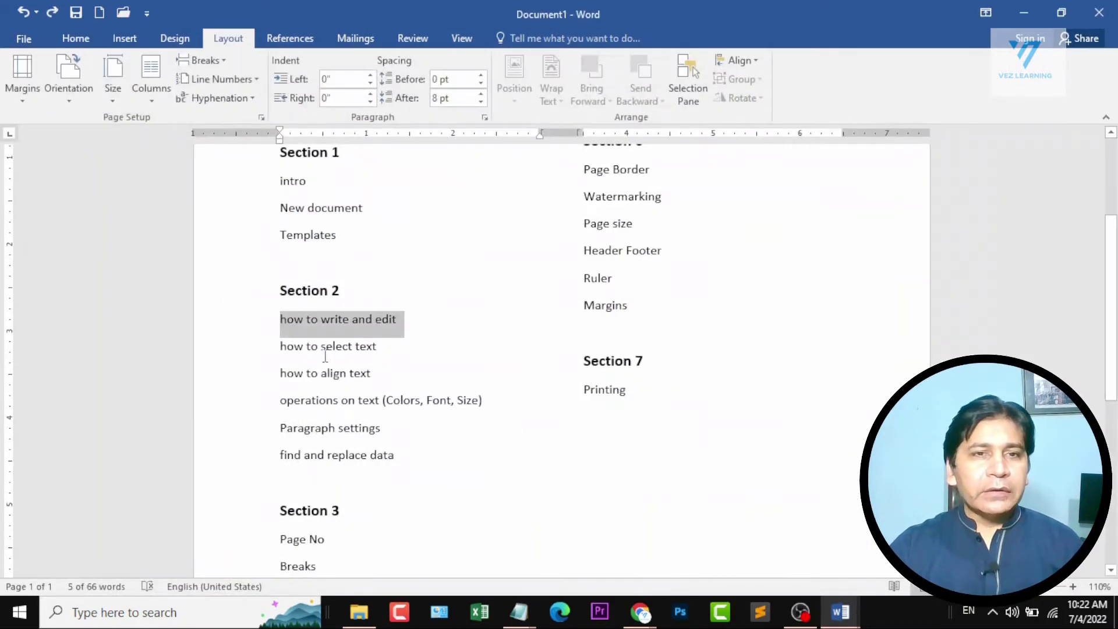
left_click(296, 349)
left_click_drag(282, 347, 387, 352)
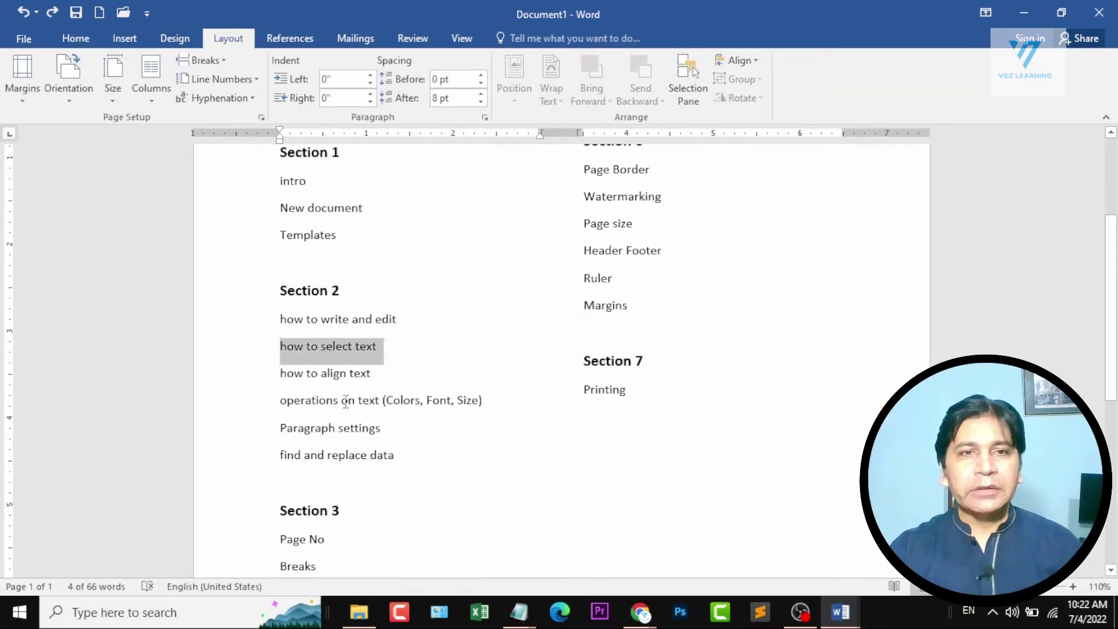
left_click(1020, 12)
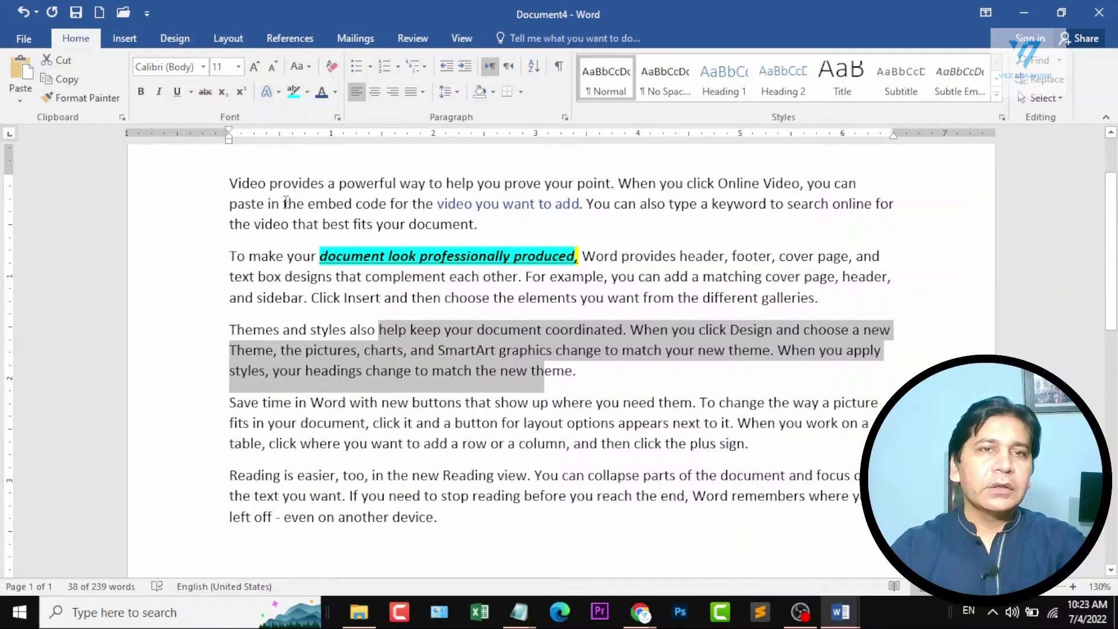
Select the whole first paragraph and centre it.
left_click_drag(228, 185, 513, 228)
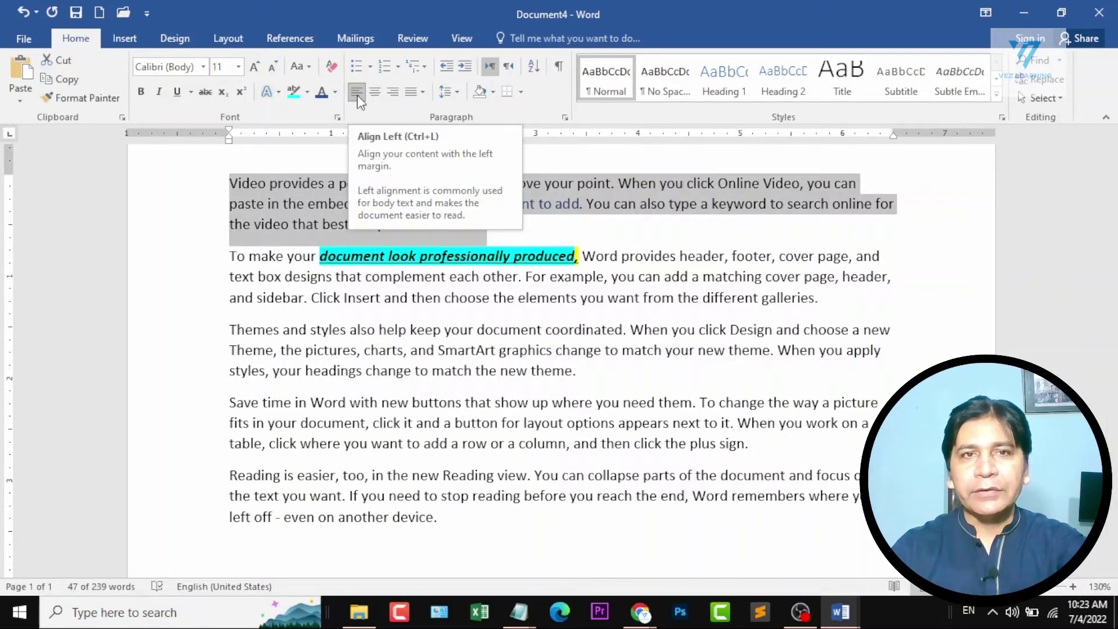
left_click(1022, 12)
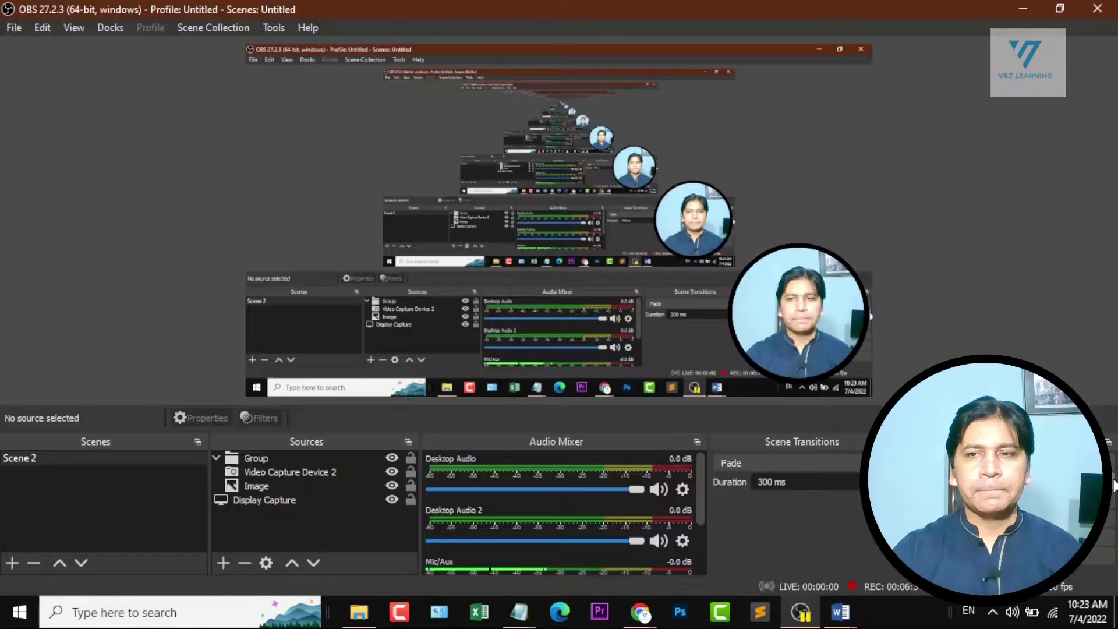
left_click(1024, 8)
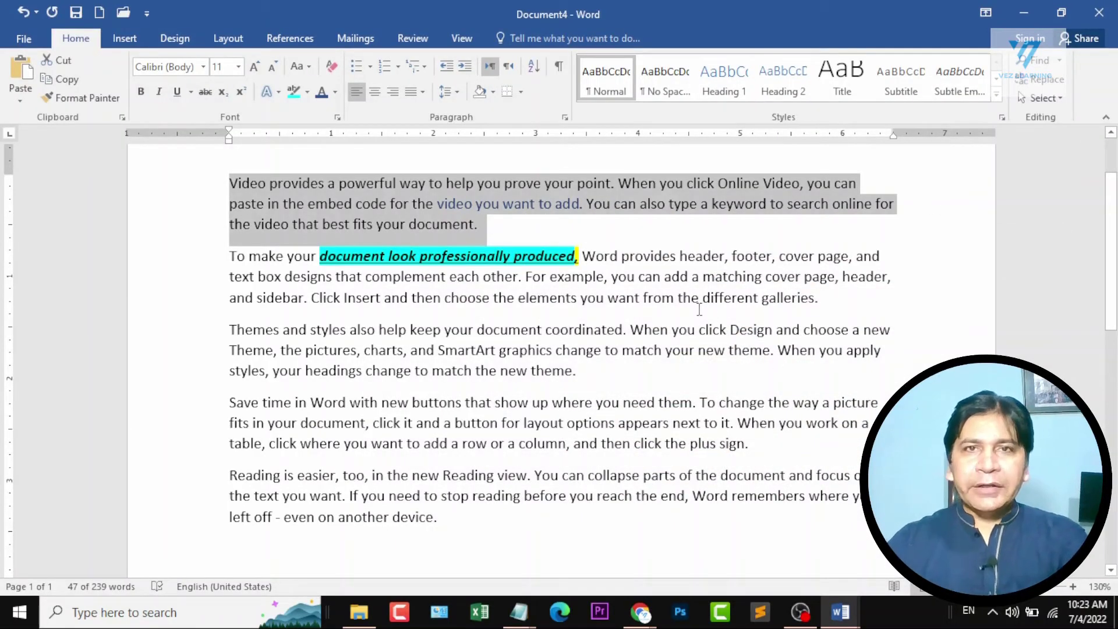
left_click(376, 95)
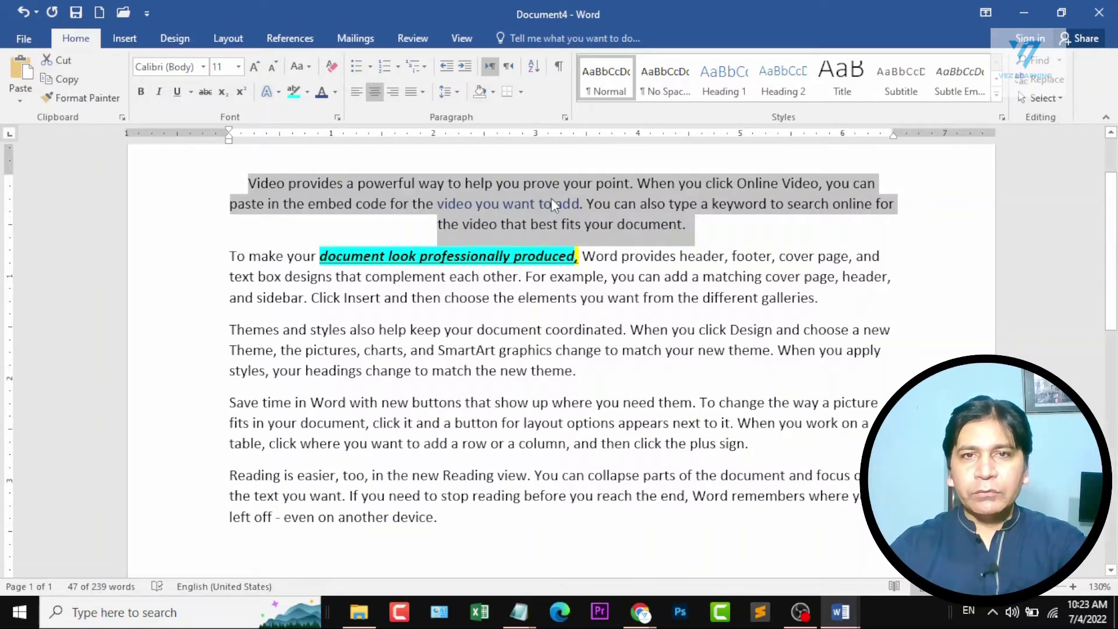
Reselect the first paragraph, align it to the right margin, and clear the selection.
left_click(413, 185)
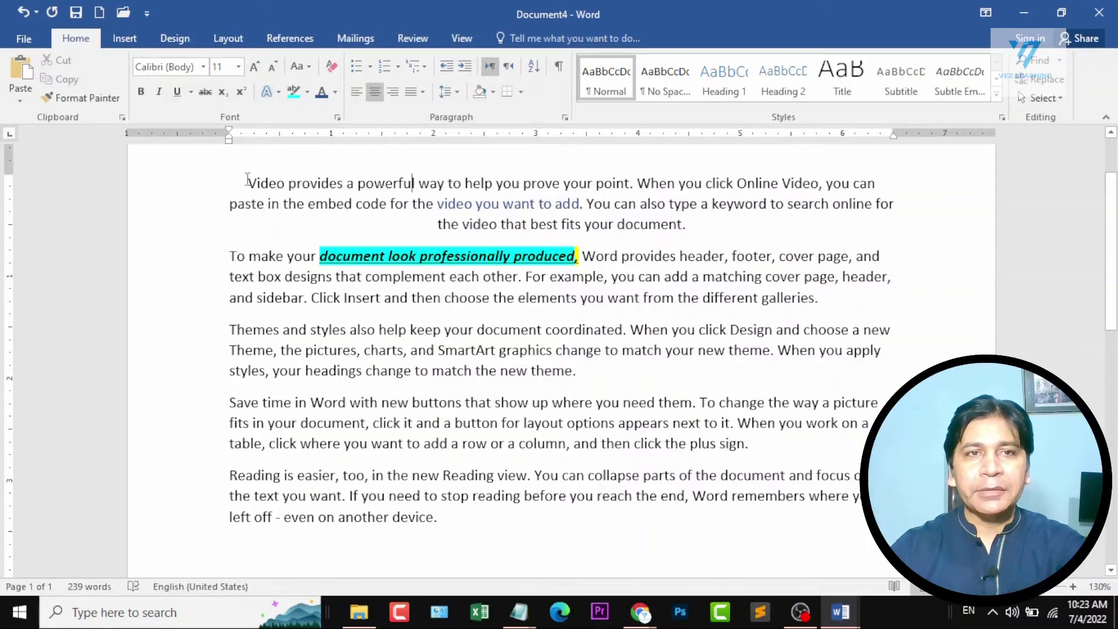
left_click_drag(247, 182, 690, 227)
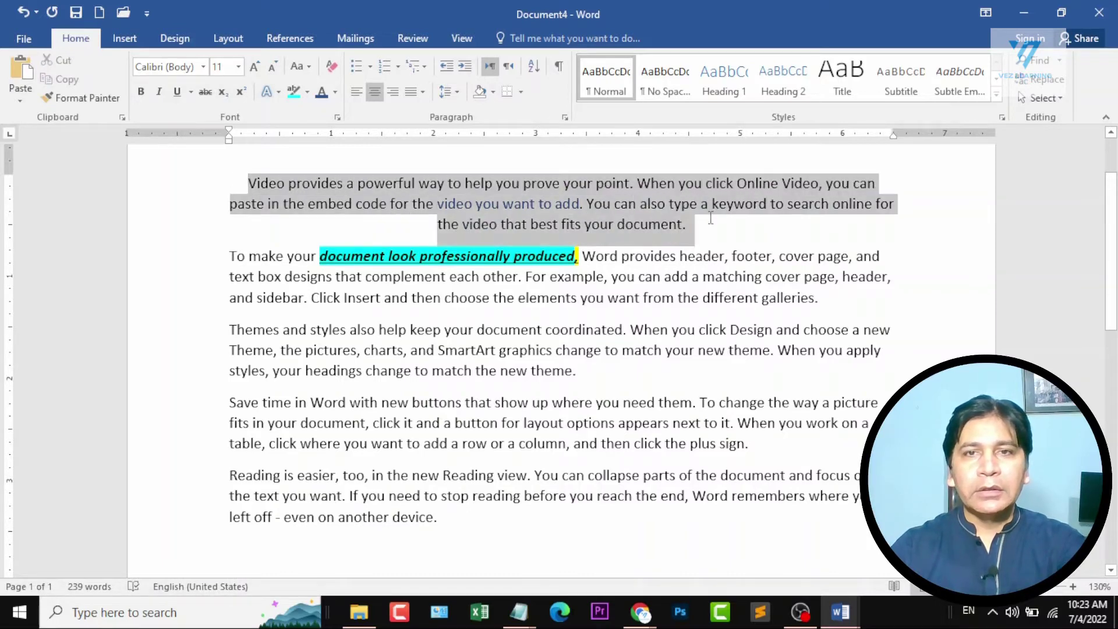
left_click(394, 93)
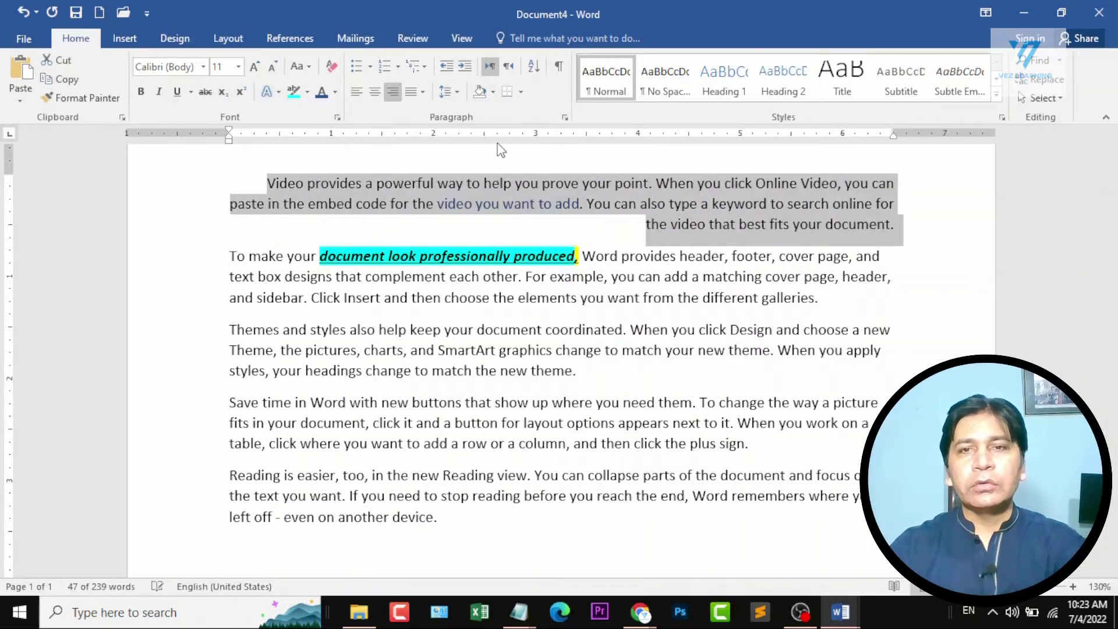
left_click(879, 192)
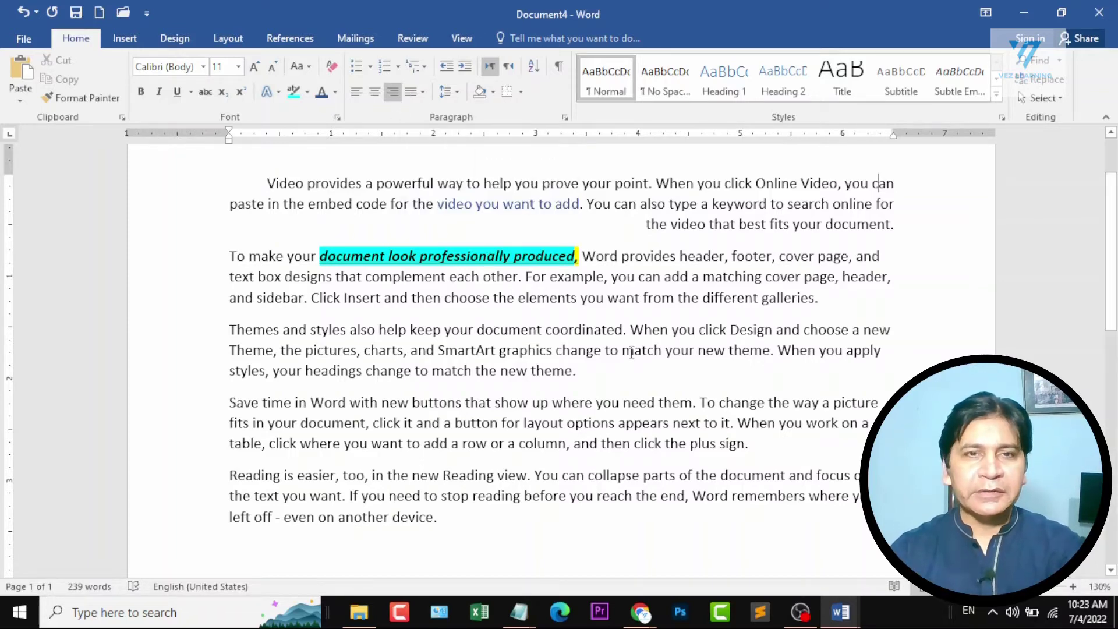
Justify all the text in the document and clear the selection.
key("ctrl+a")
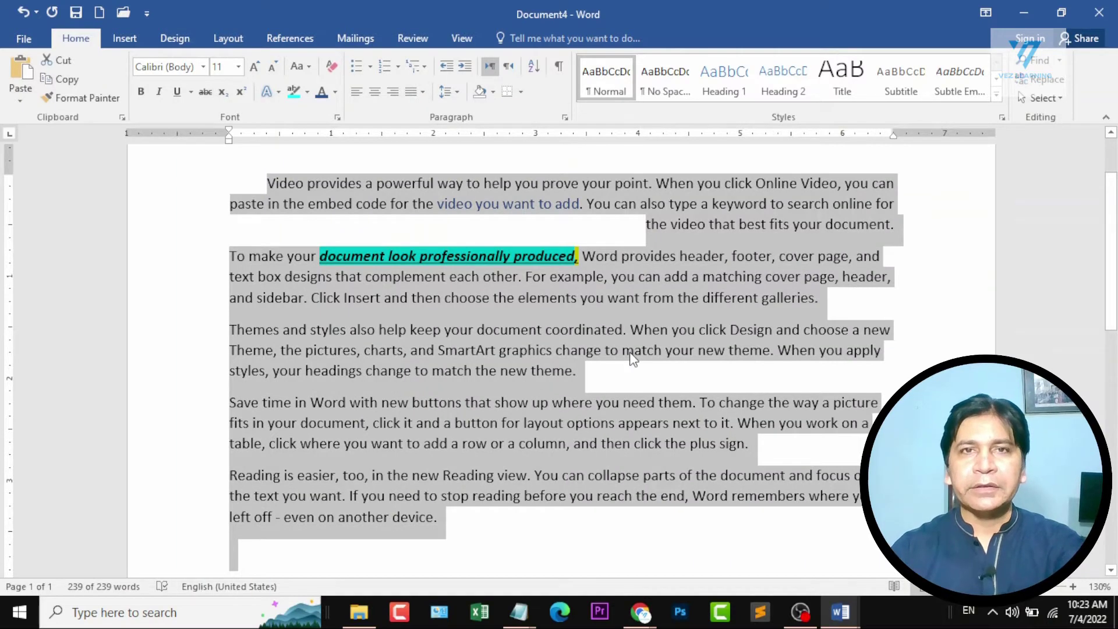
left_click(411, 97)
left_click(431, 110)
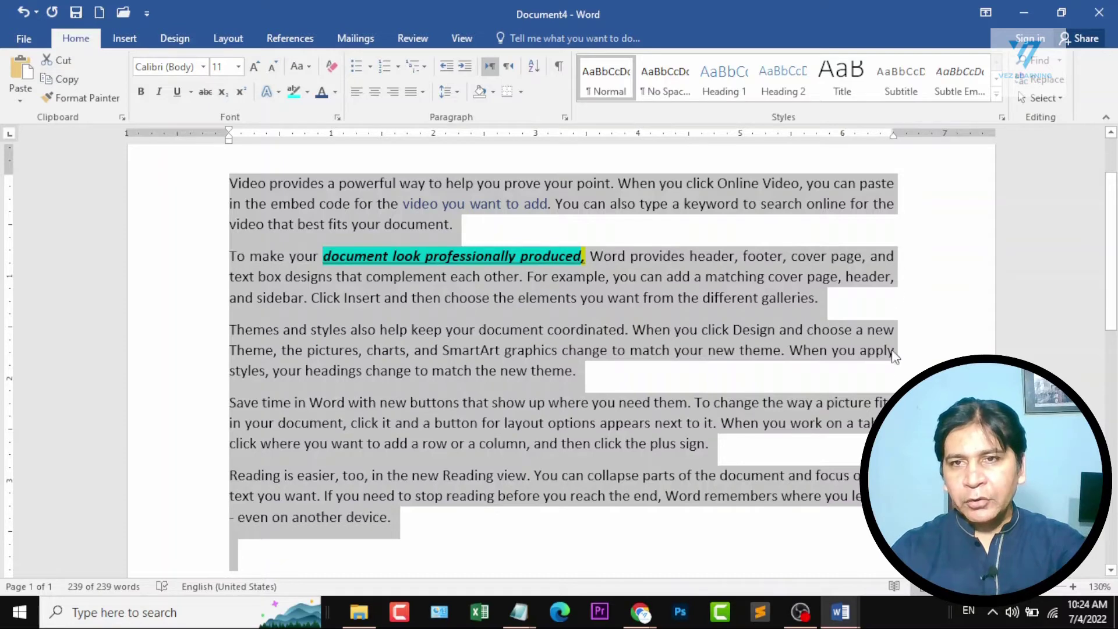
left_click(589, 326)
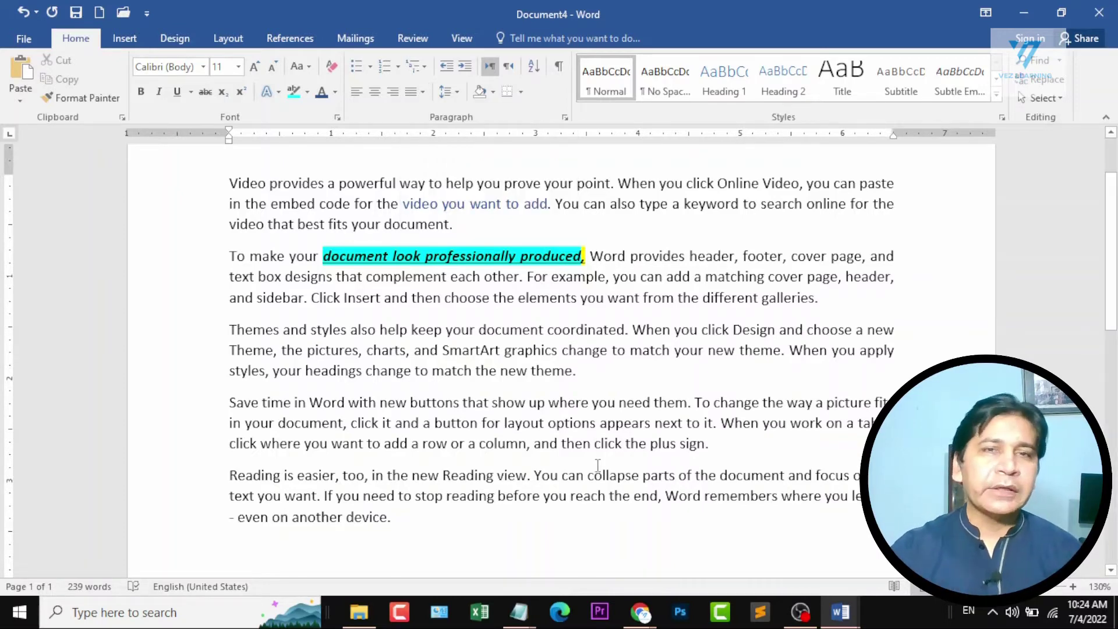
Check the Section 2 topics in the Document1 course outline and return to Document4.
left_click(840, 612)
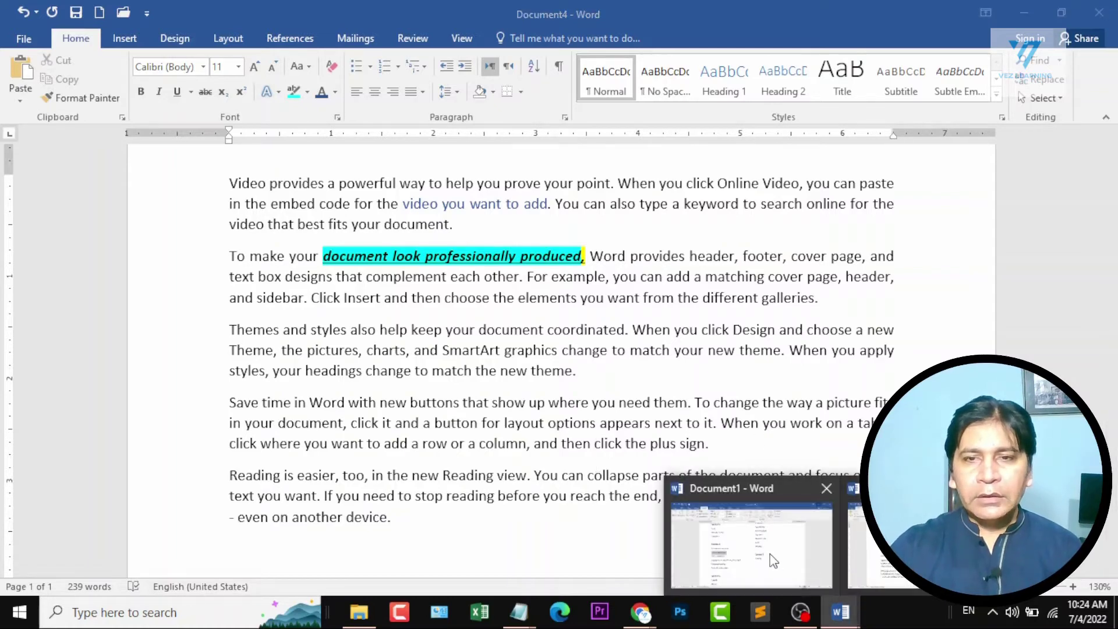
left_click(773, 560)
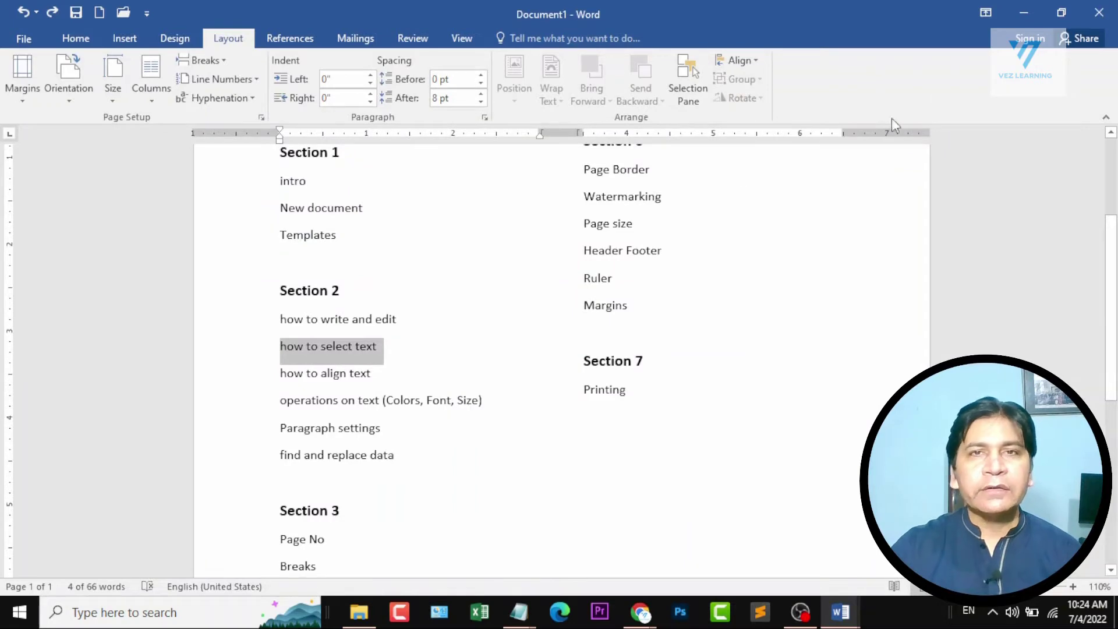
left_click(1023, 13)
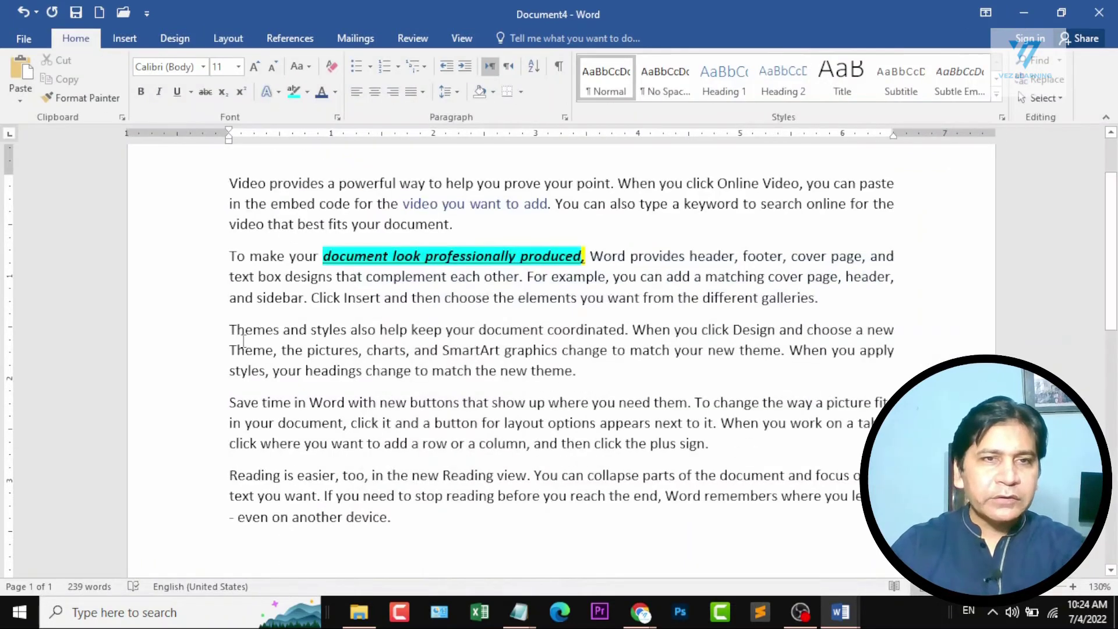
Make the entire third paragraph bold, italic and underlined.
left_click_drag(229, 329, 595, 365)
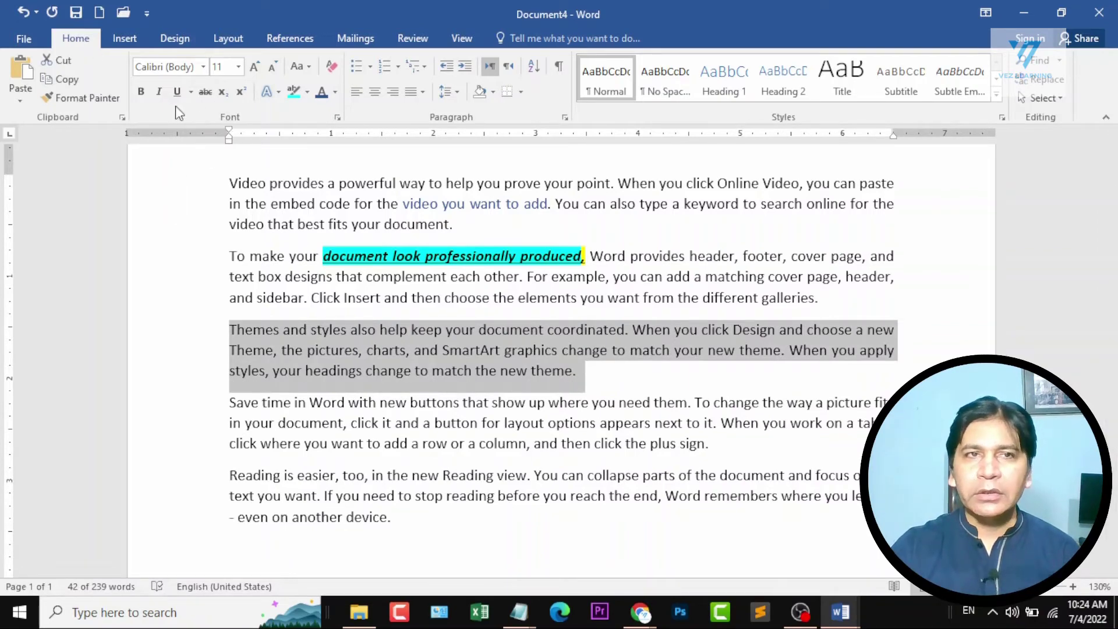
left_click(140, 91)
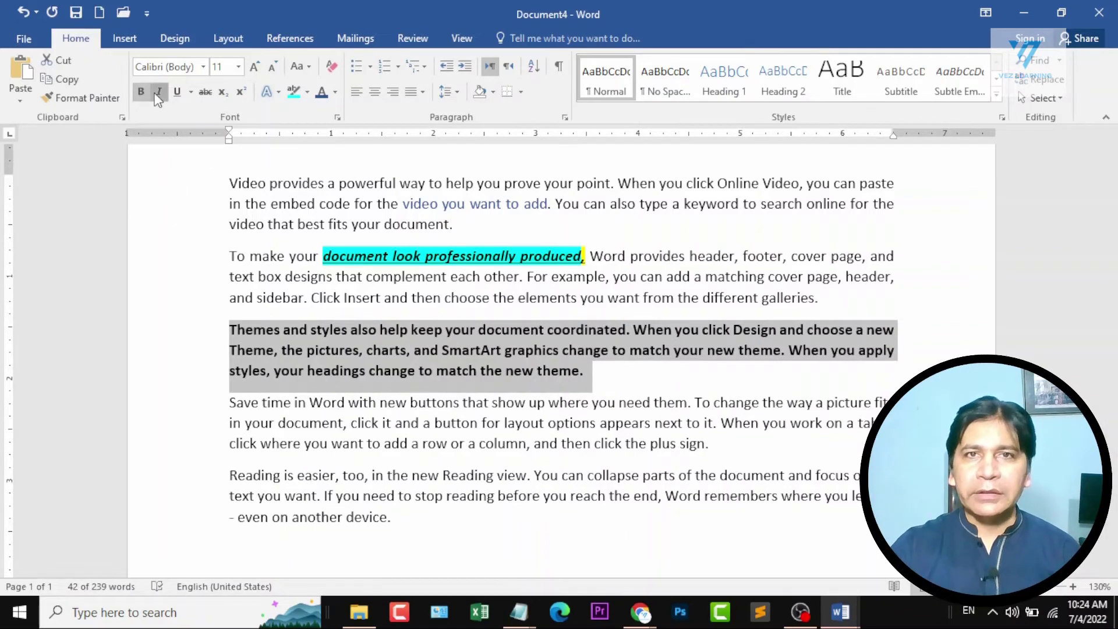
left_click(159, 92)
left_click(176, 92)
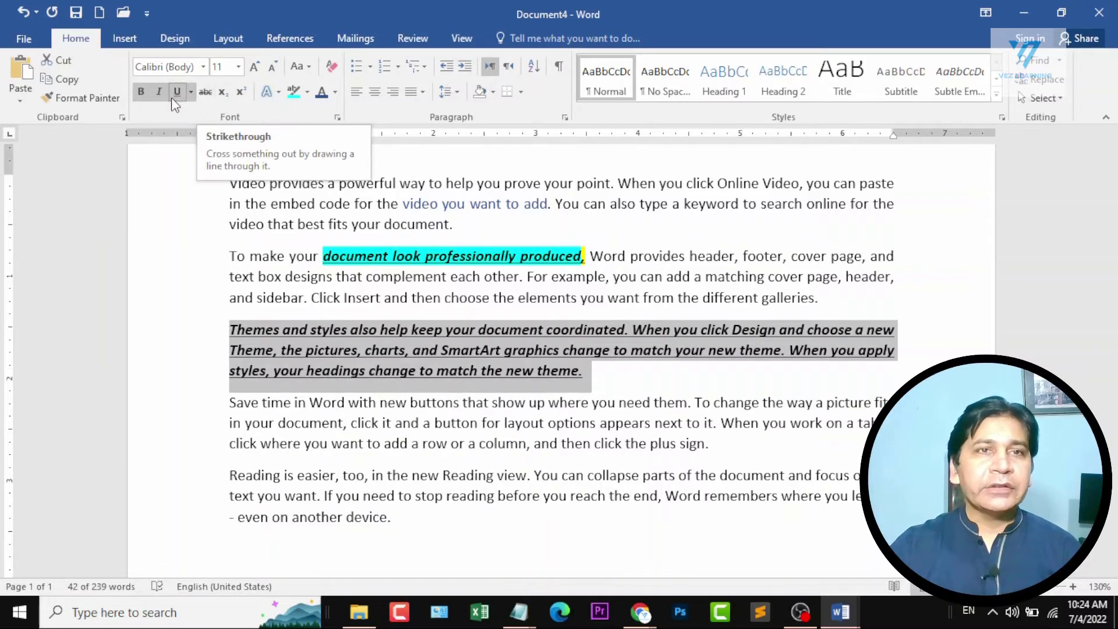
Remove the underline, italic and bold formatting from the third paragraph.
left_click(176, 92)
left_click(158, 91)
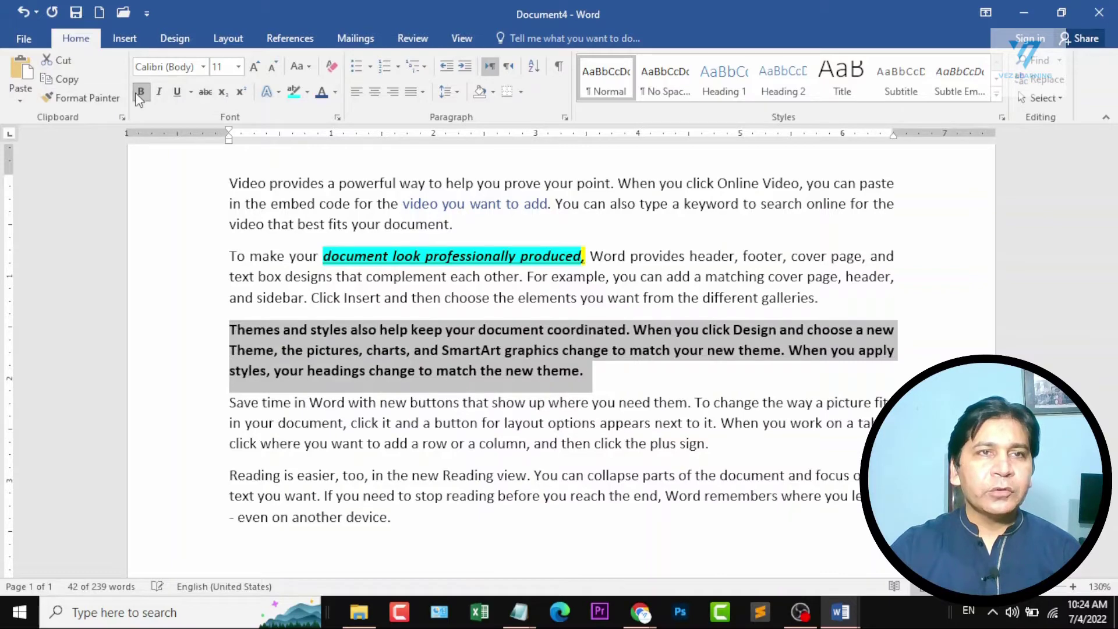
left_click(141, 91)
Apply strikethrough to the third paragraph and clear the selection.
scroll(443, 361, "up", 7)
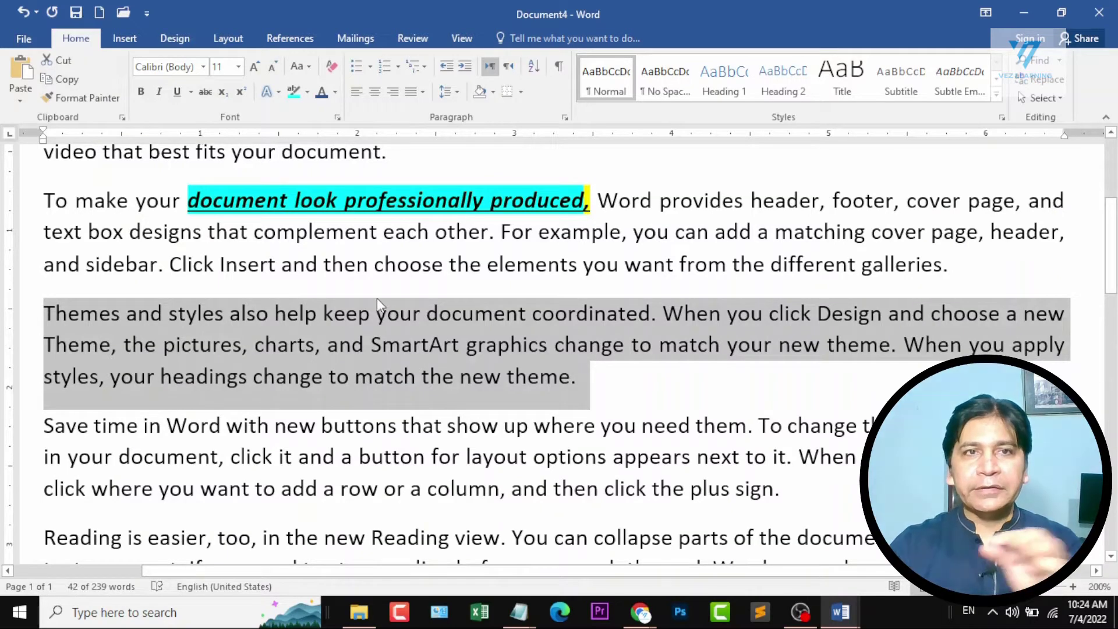
left_click(205, 92)
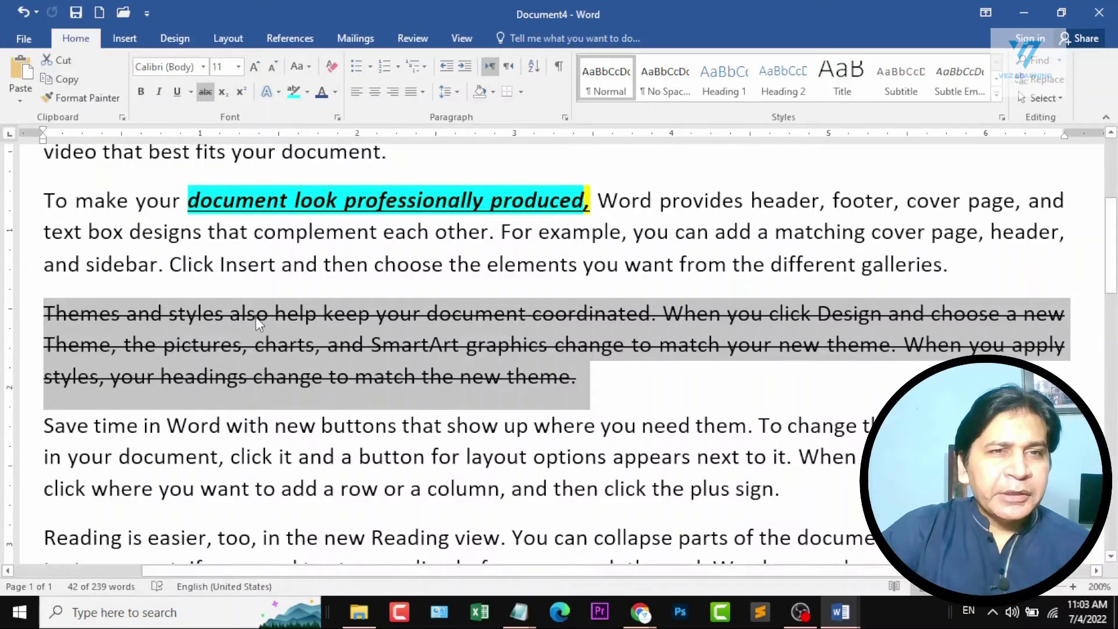
left_click(224, 315)
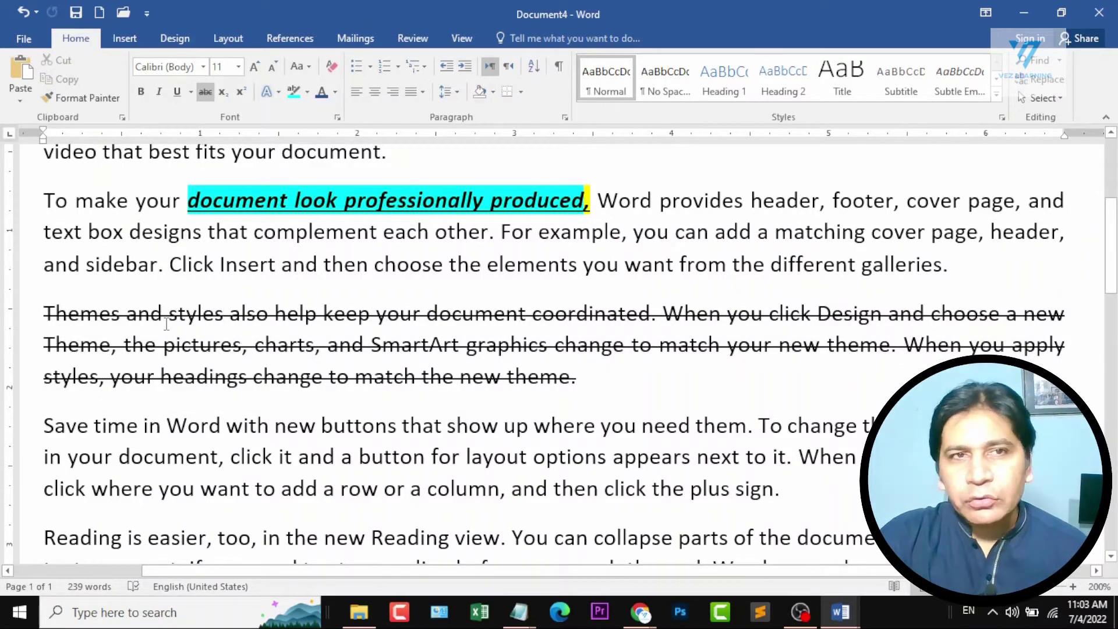
Add "X2" on a new line below the last paragraph, leaving one empty line, and enlarge it to 22 pt.
scroll(502, 430, "down", 3)
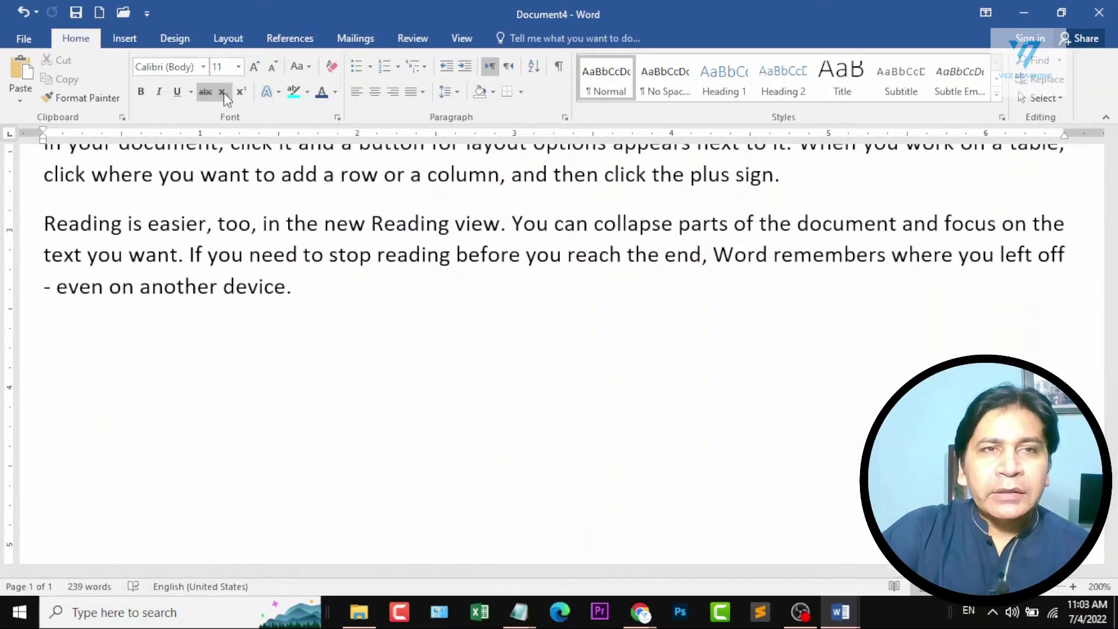
left_click(320, 290)
key("Return")
key("Return")
type("X2")
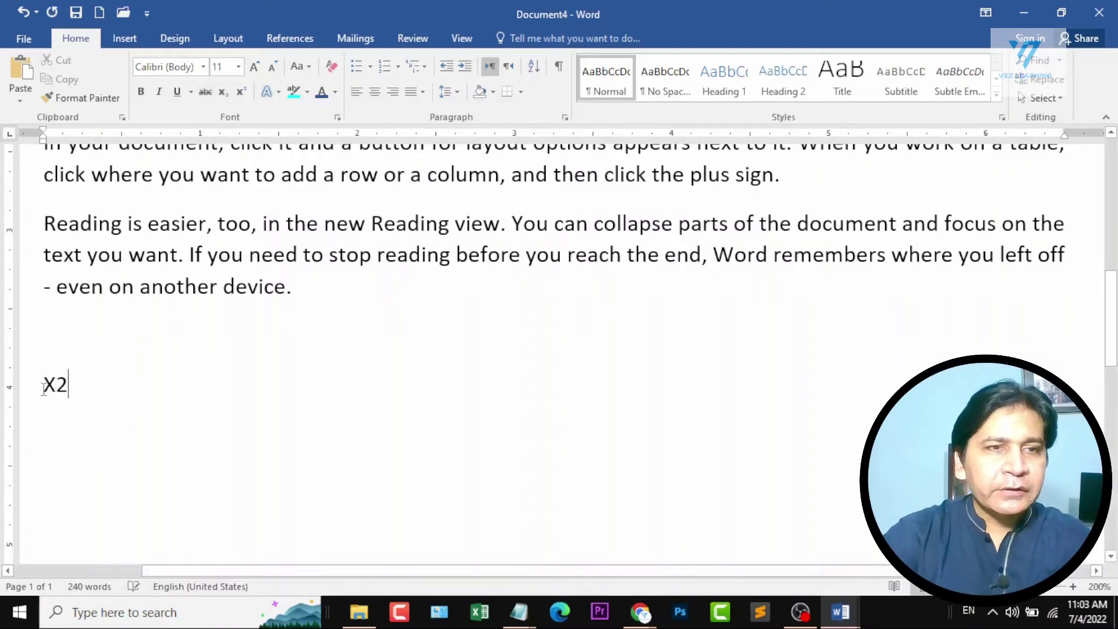
left_click_drag(56, 384, 193, 388)
key("ctrl+shift+period")
key("ctrl+shift+period")
key("ctrl+shift+period")
key("ctrl+shift+period")
key("ctrl+shift+period")
key("ctrl+shift+period")
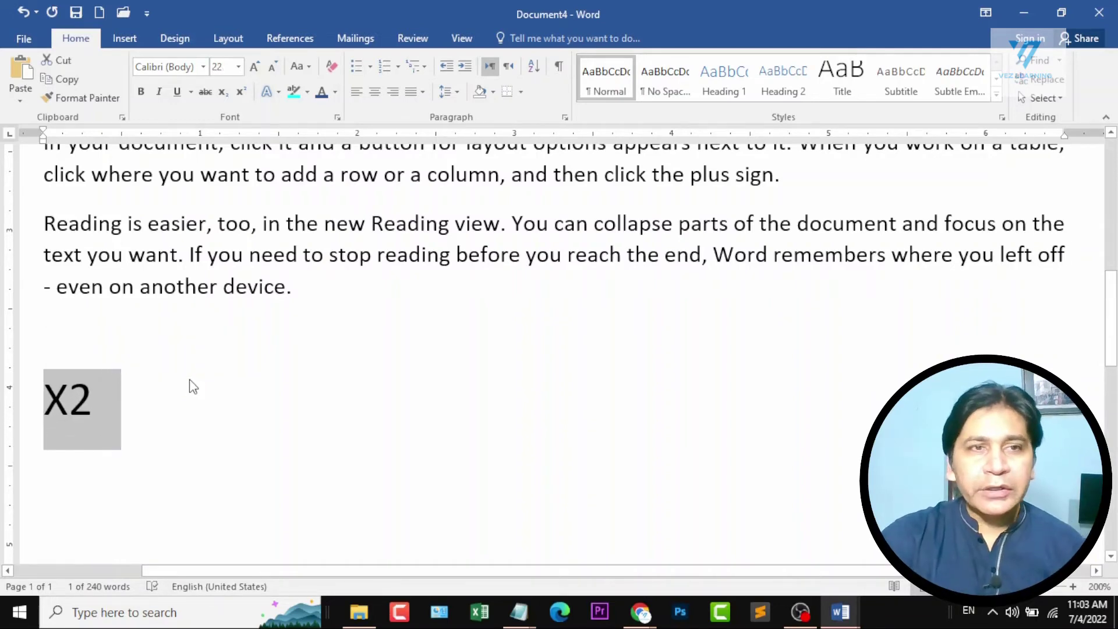
Format the 2 in "X2" as a subscript and change it to a superscript.
left_click(95, 416)
left_click_drag(69, 401, 96, 402)
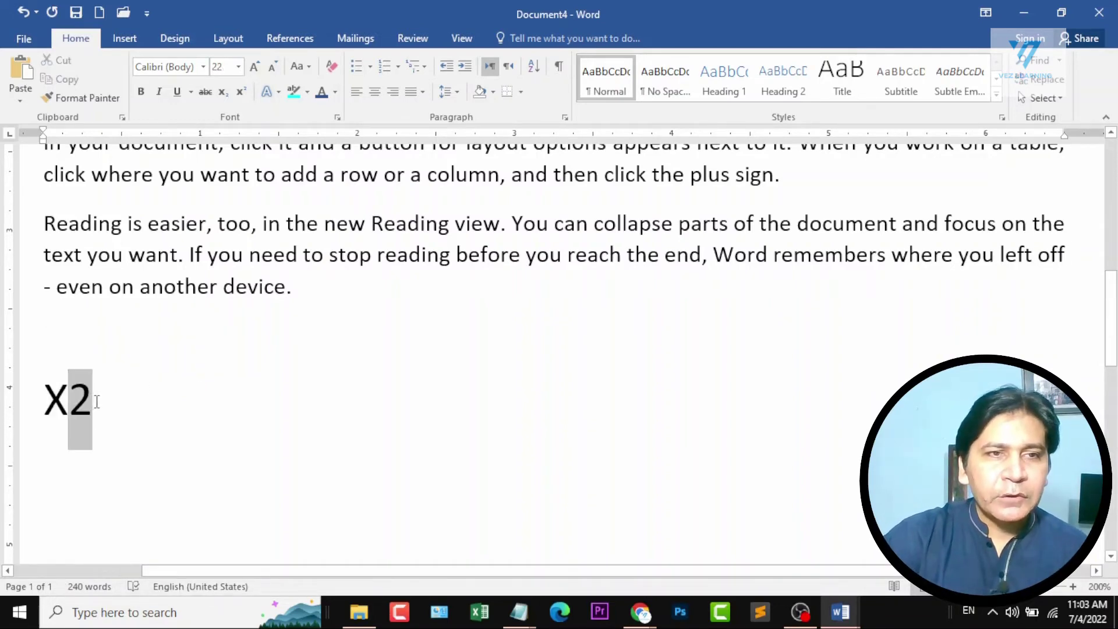
left_click(224, 91)
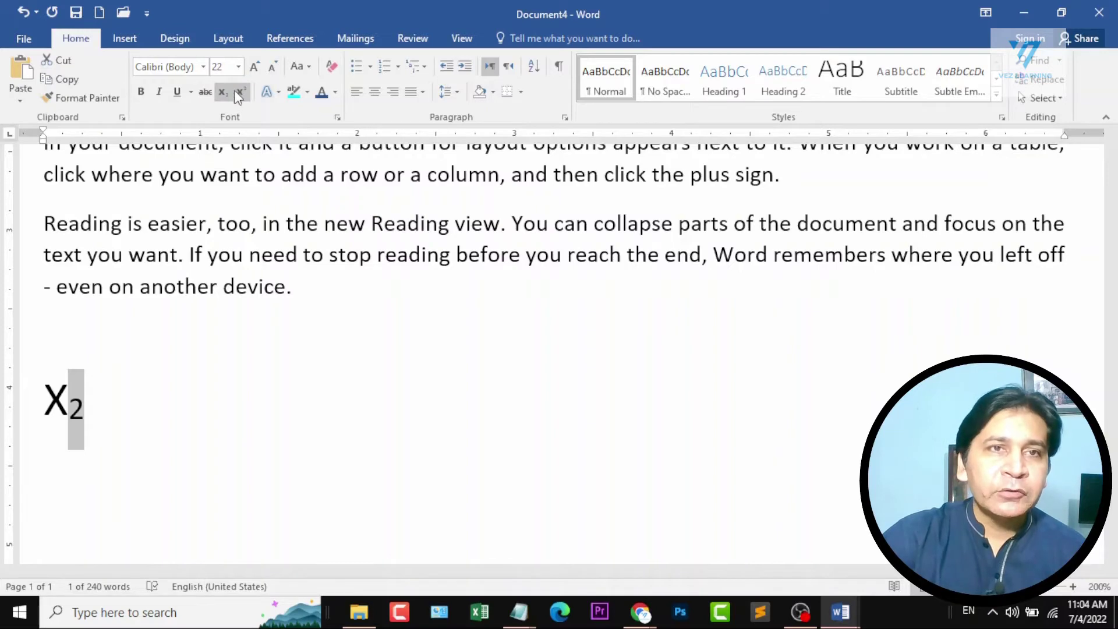
left_click(240, 91)
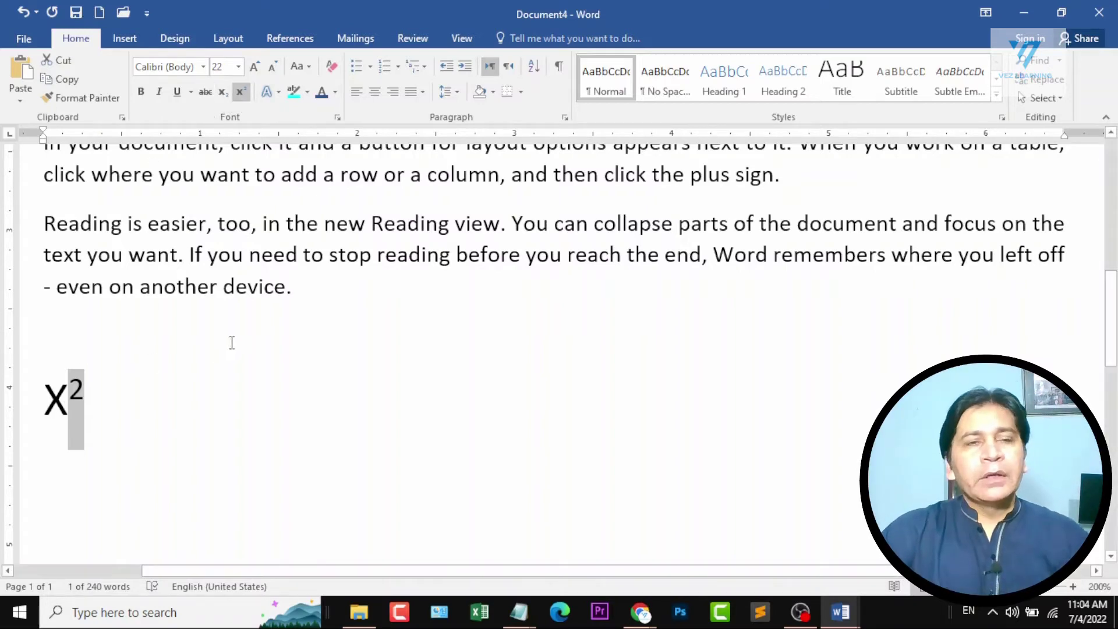
Apply the orange-outlined text effect to the whole "Save time in Word" paragraph and clear the selection.
scroll(262, 265, "up", 3)
scroll(263, 265, "up", 1)
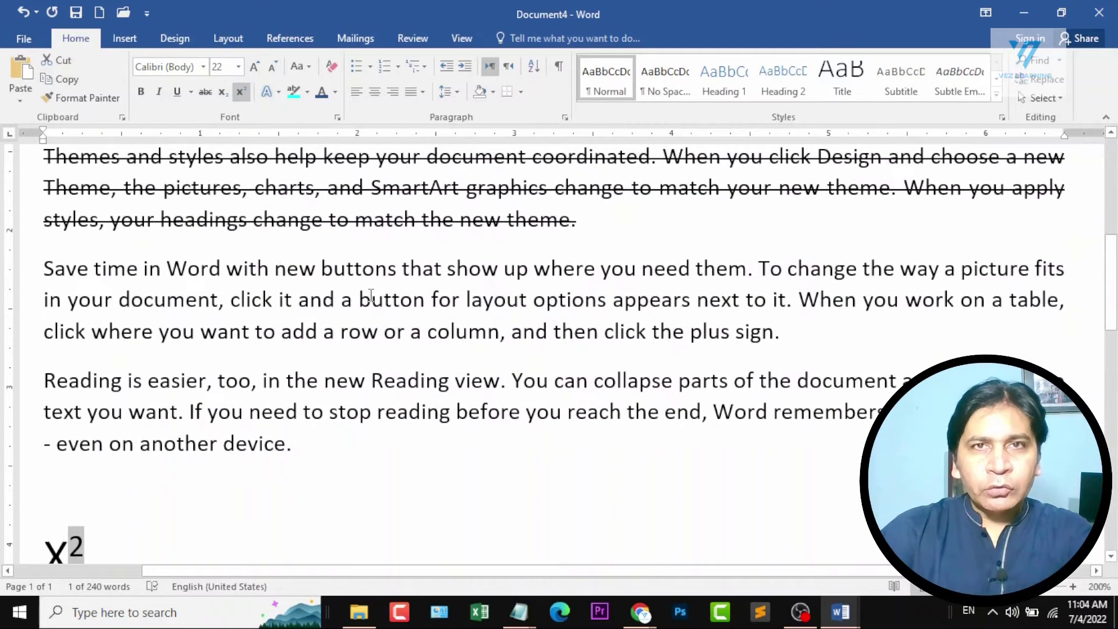
left_click_drag(48, 271, 814, 342)
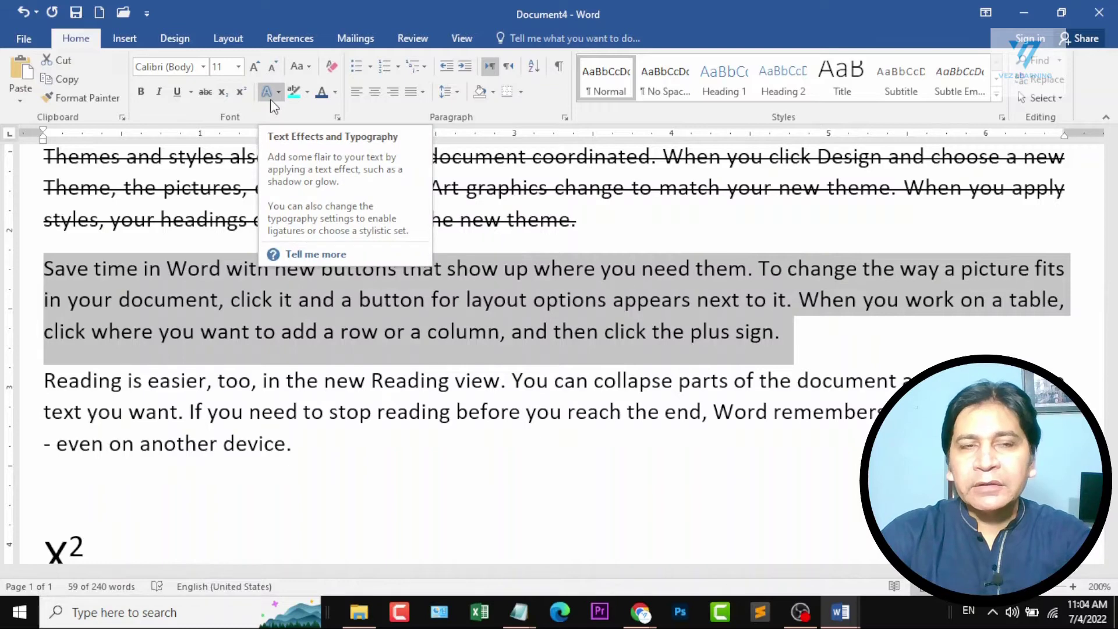
left_click(278, 97)
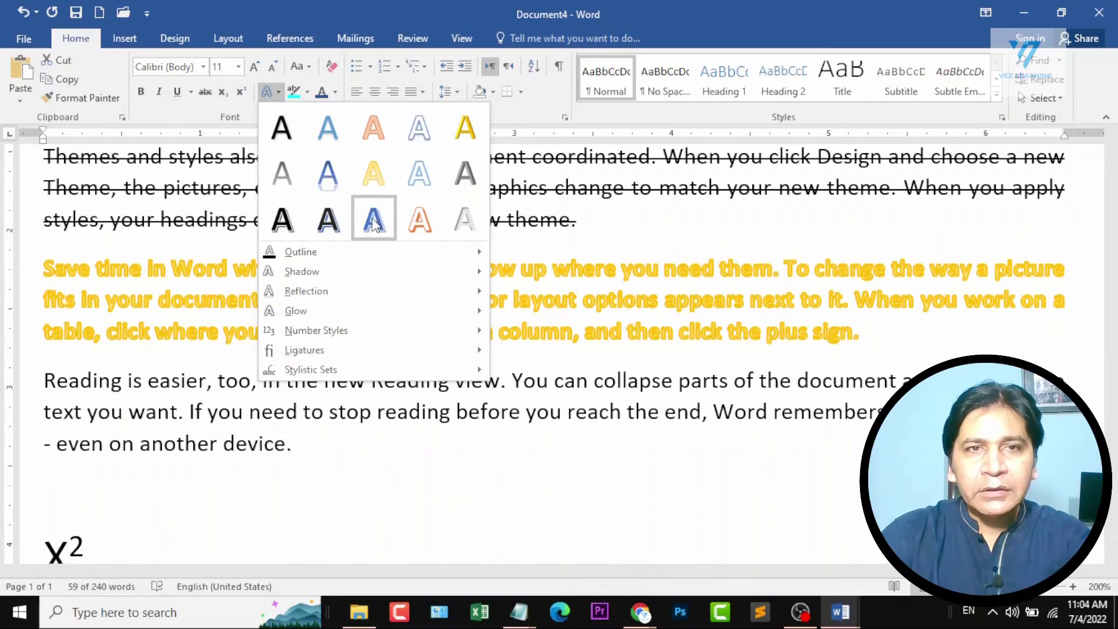
left_click(420, 227)
left_click(622, 306)
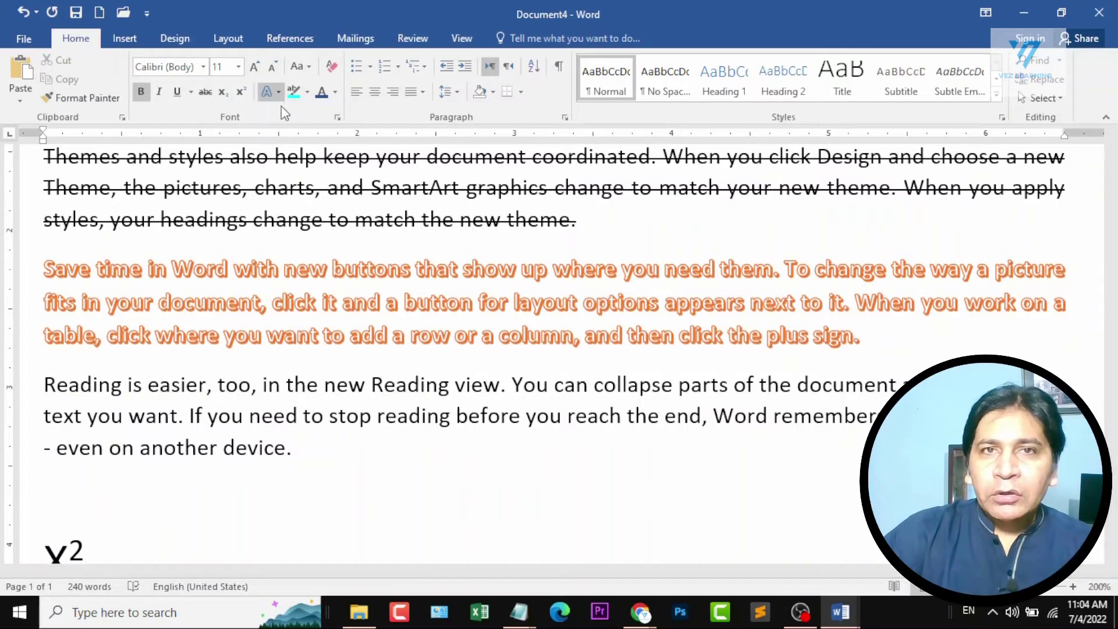
Highlight "in the new Reading view. You can collapse" in turquoise in the "Reading is easier" paragraph.
scroll(282, 362, "down", 2)
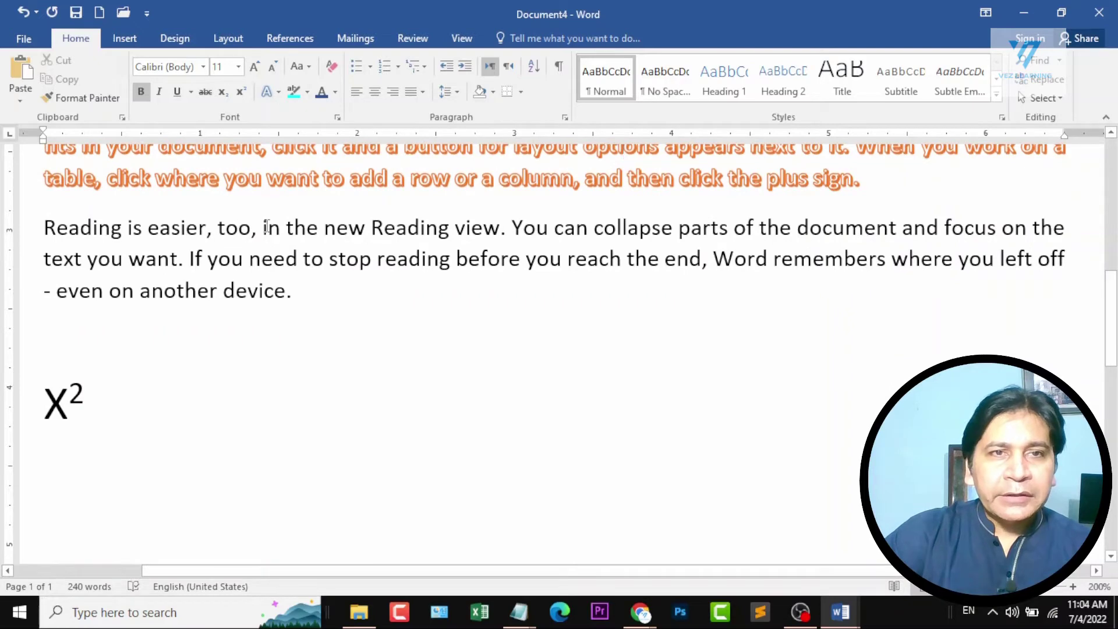
left_click_drag(266, 227, 677, 230)
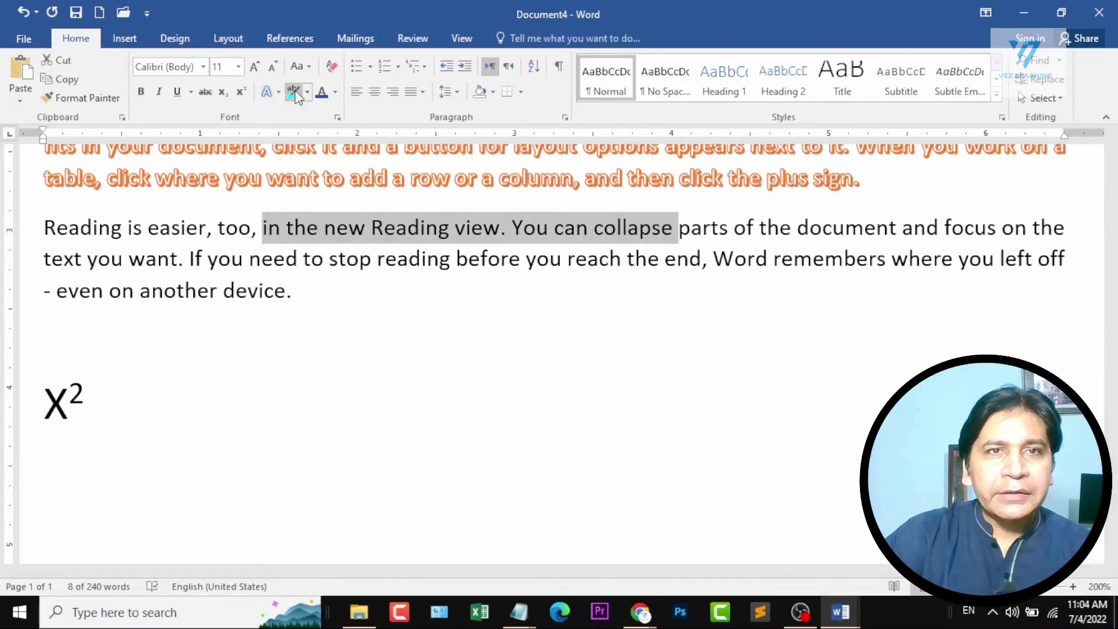
left_click(295, 93)
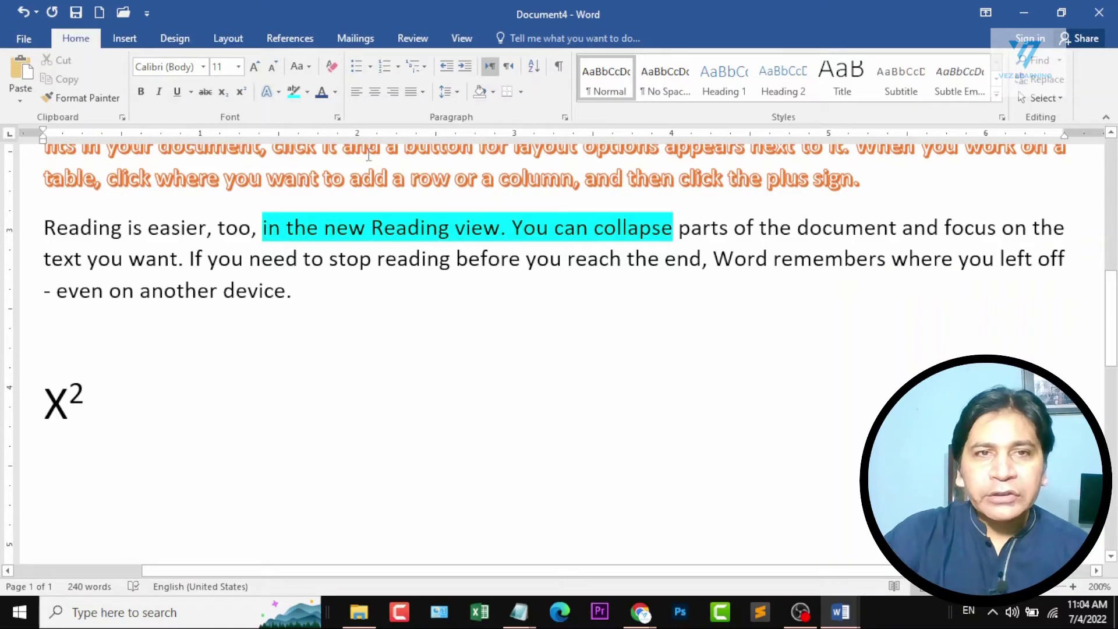
Remove the turquoise highlight from "in the new Reading view. You can collapse".
left_click_drag(262, 231, 680, 239)
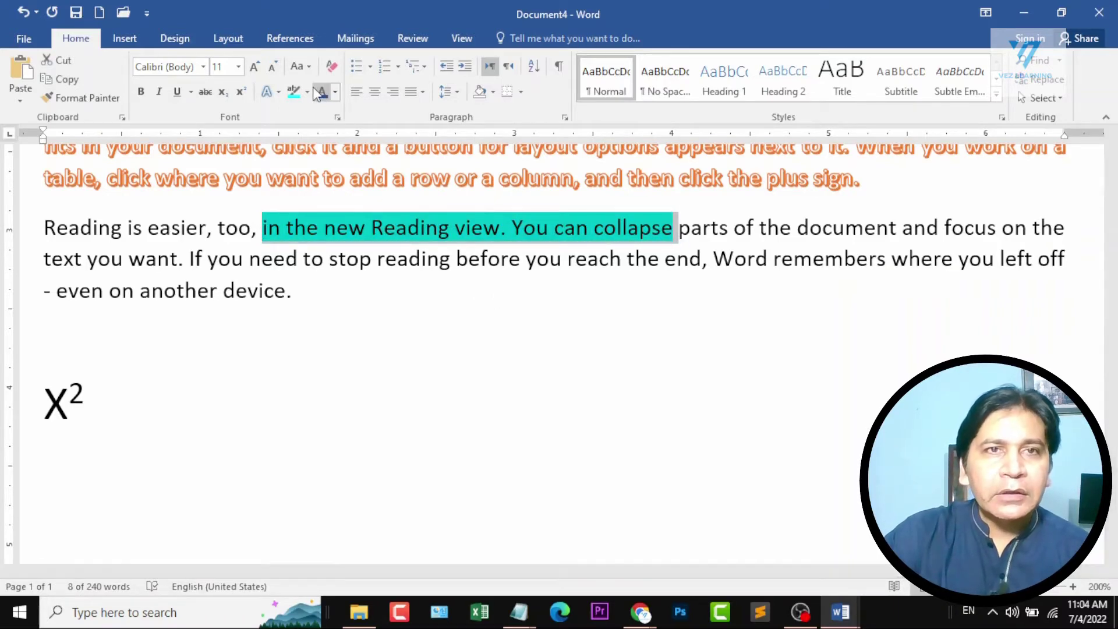
left_click(307, 91)
left_click(347, 187)
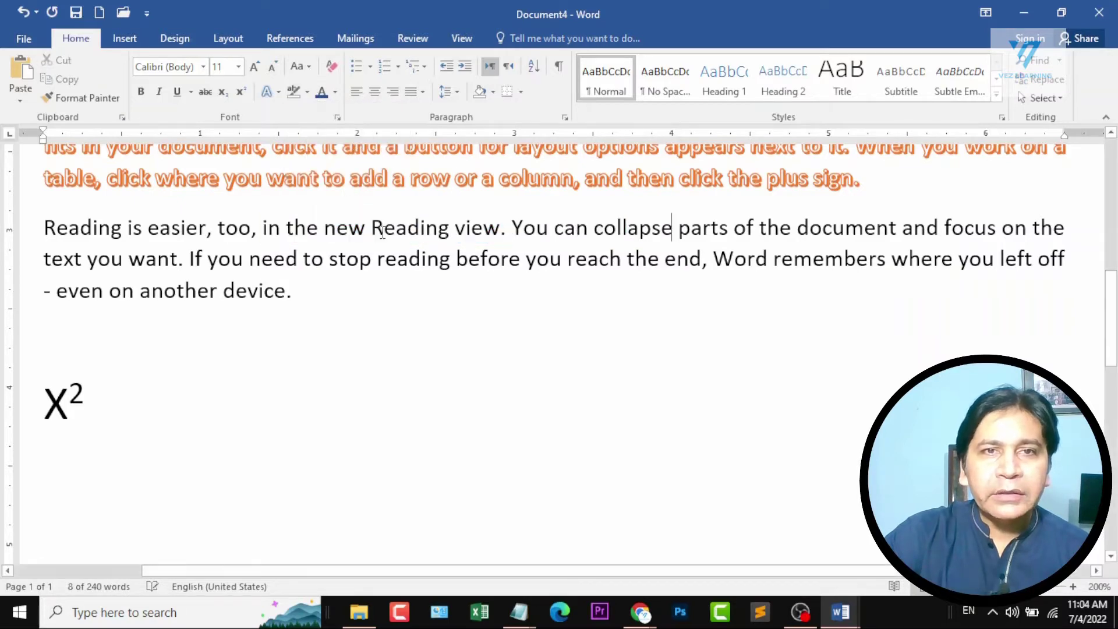
left_click(441, 278)
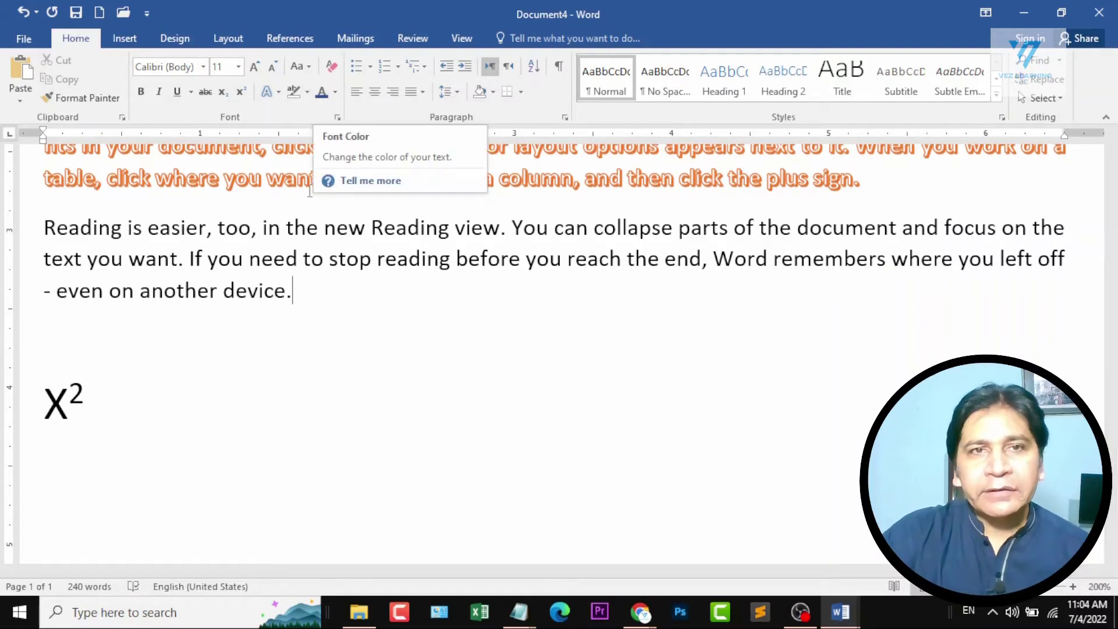
Apply the current dark blue font colour to the word "stop" in the "Reading is easier" paragraph.
double_click(348, 257)
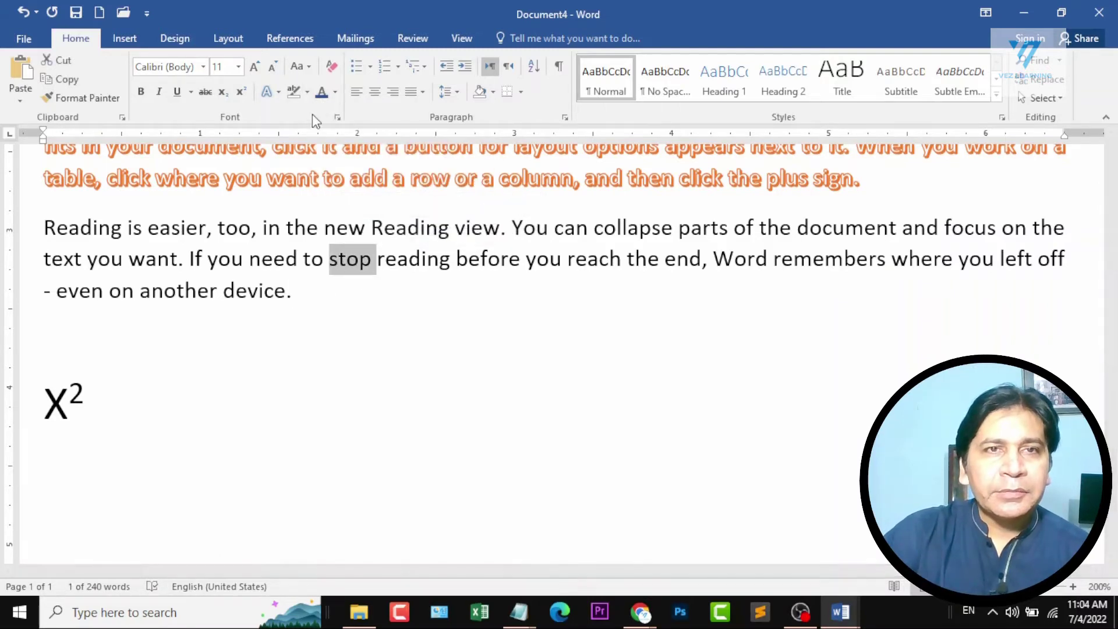
left_click(322, 92)
left_click(387, 303)
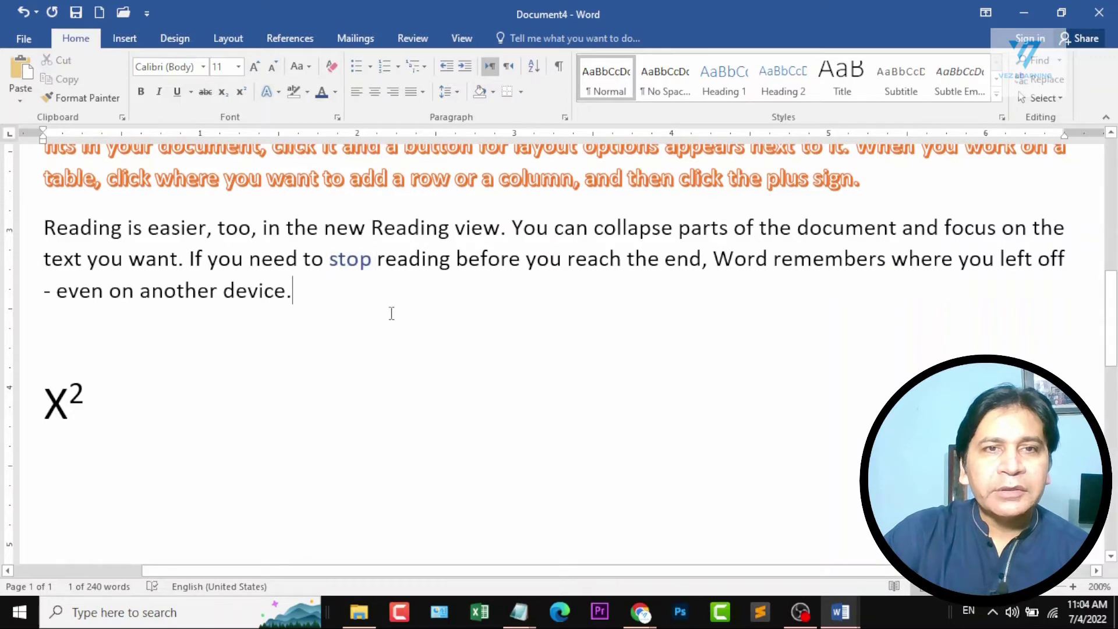
Change the font colour of the word "stop" to the theme green and clear the selection.
double_click(358, 260)
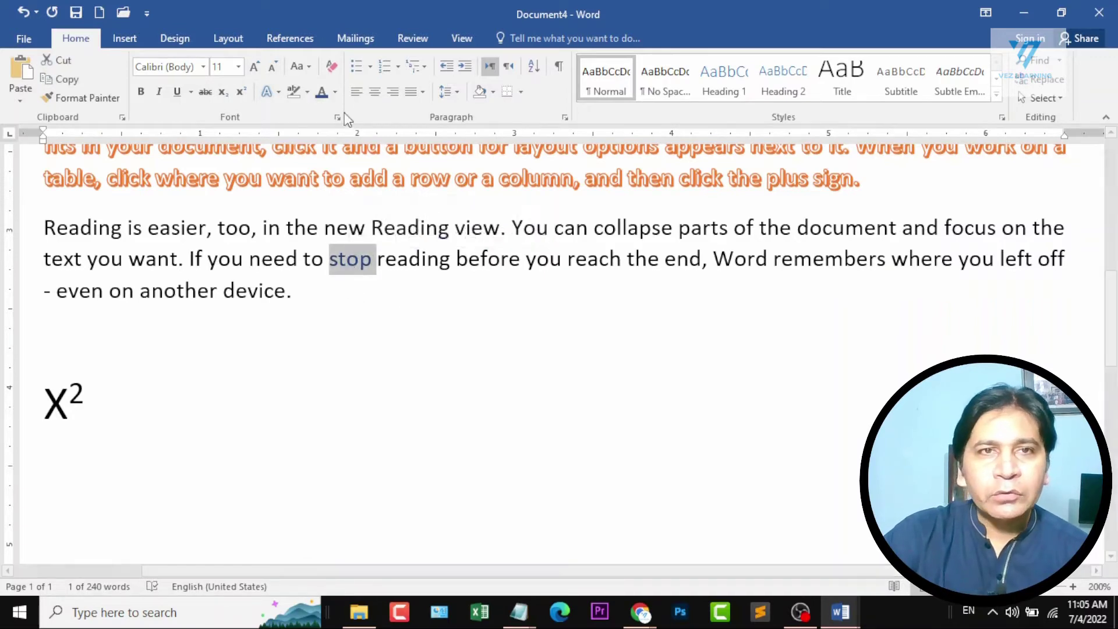
left_click(335, 92)
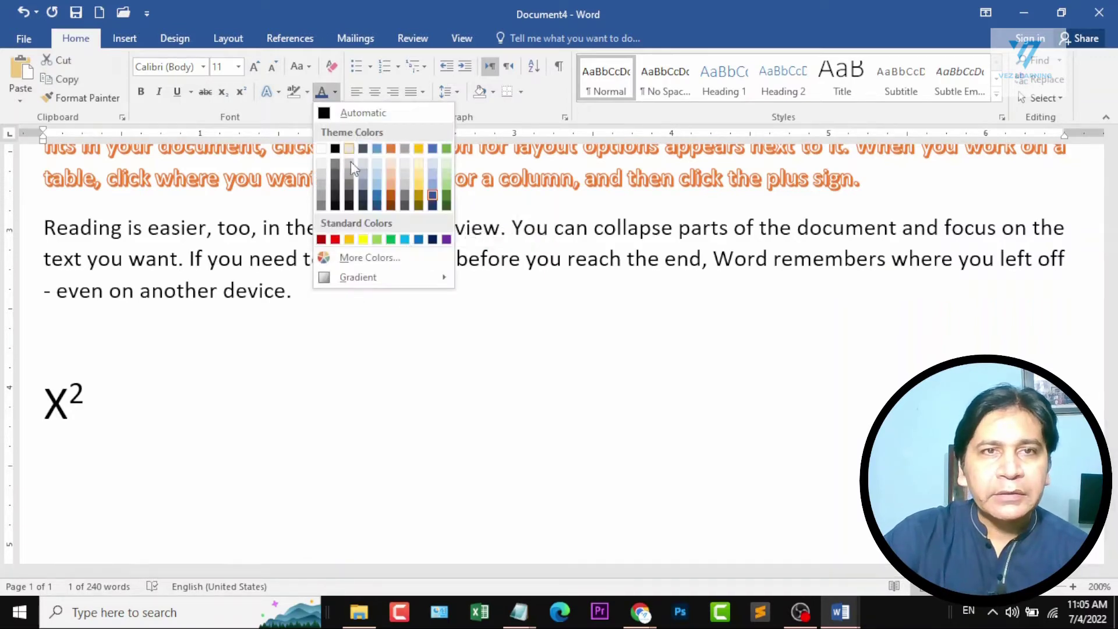
left_click(446, 149)
left_click(426, 324)
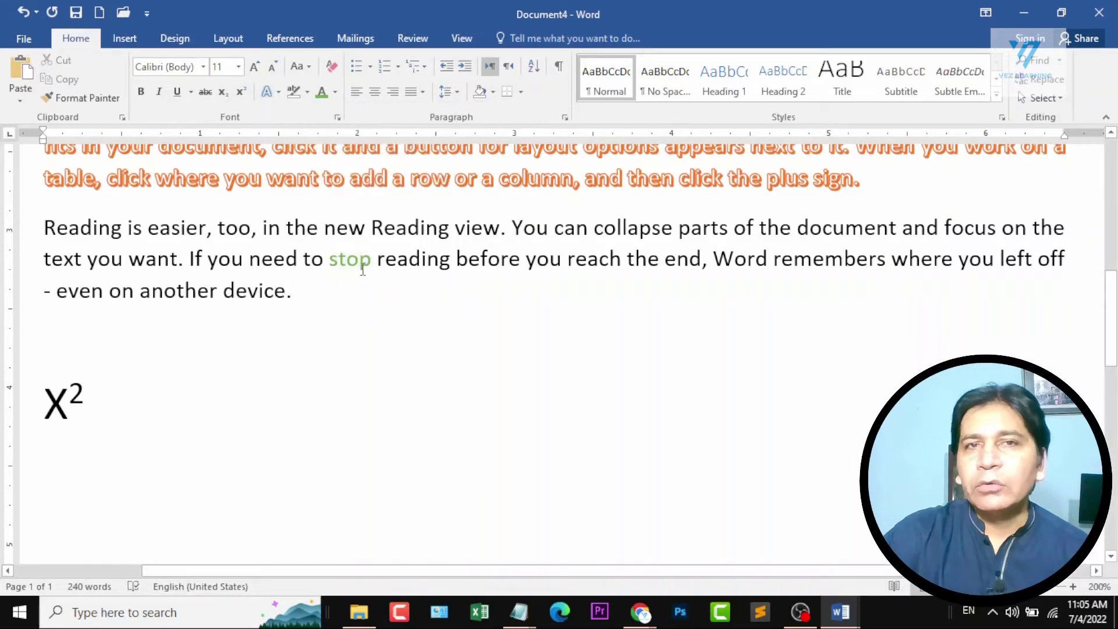
Set the whole "Reading is easier" paragraph in Bauhaus 93 at 18 pt.
scroll(362, 269, "up", 2)
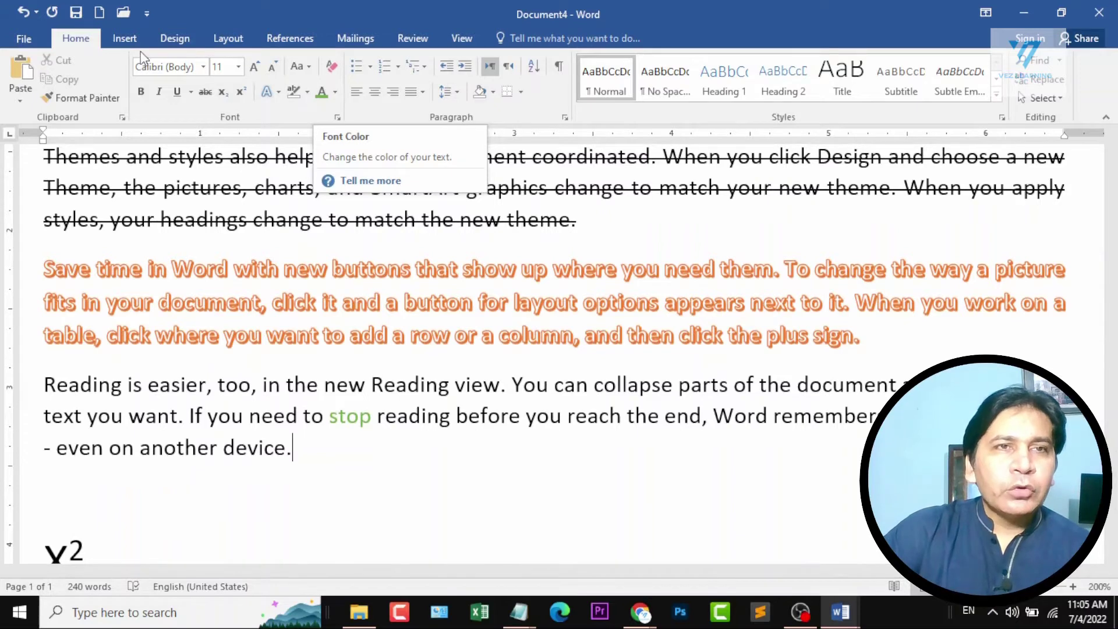
scroll(301, 423, "down", 2)
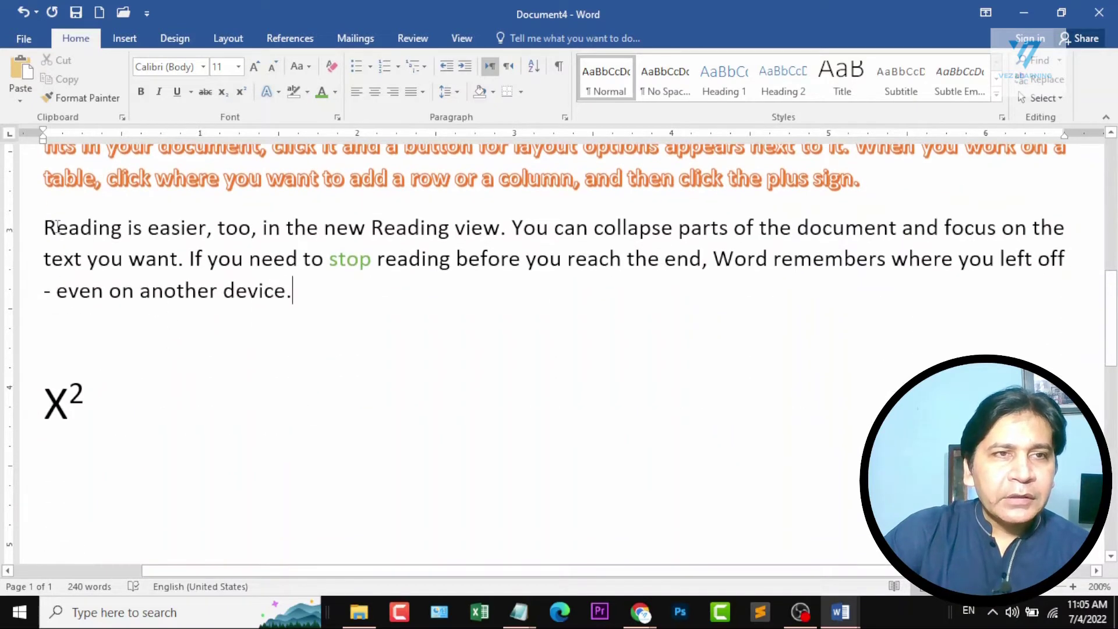
left_click_drag(47, 221, 307, 300)
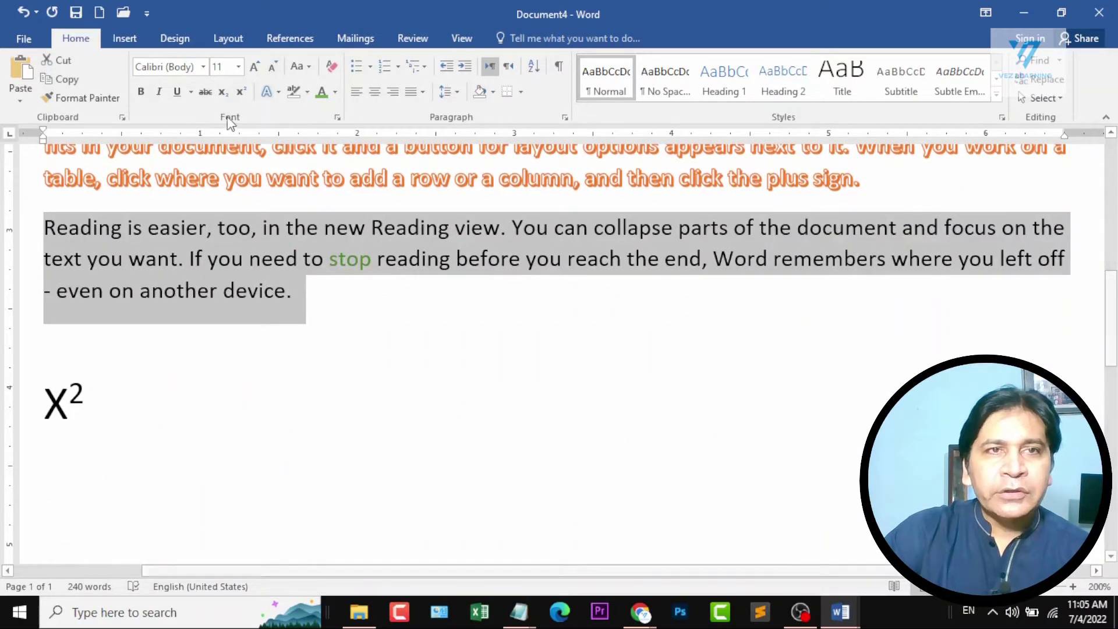
left_click(203, 67)
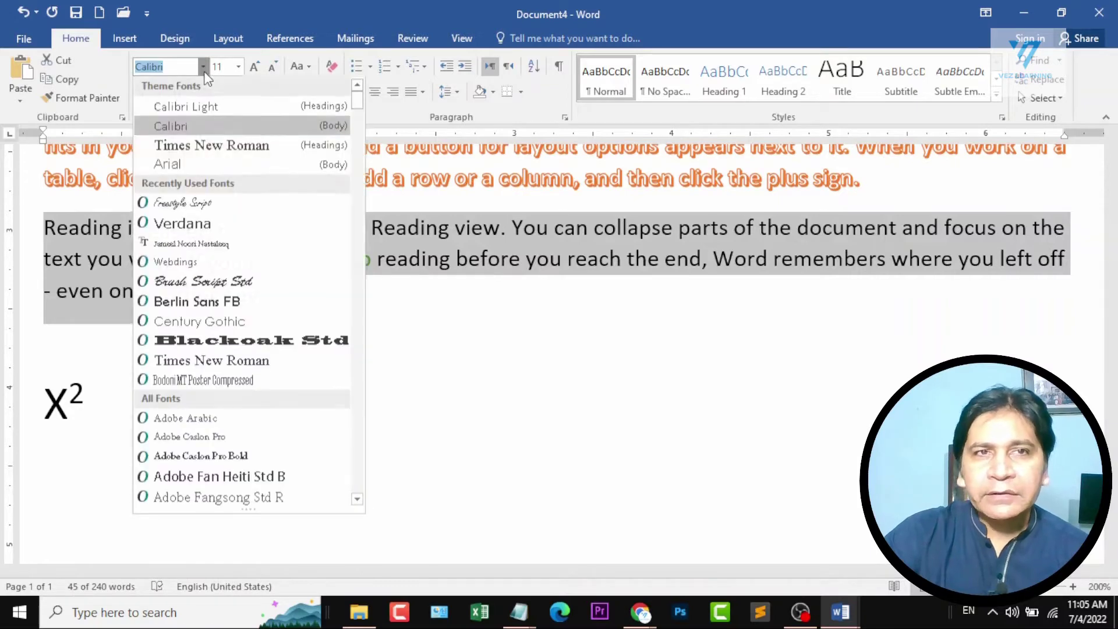
scroll(245, 437, "down", 8)
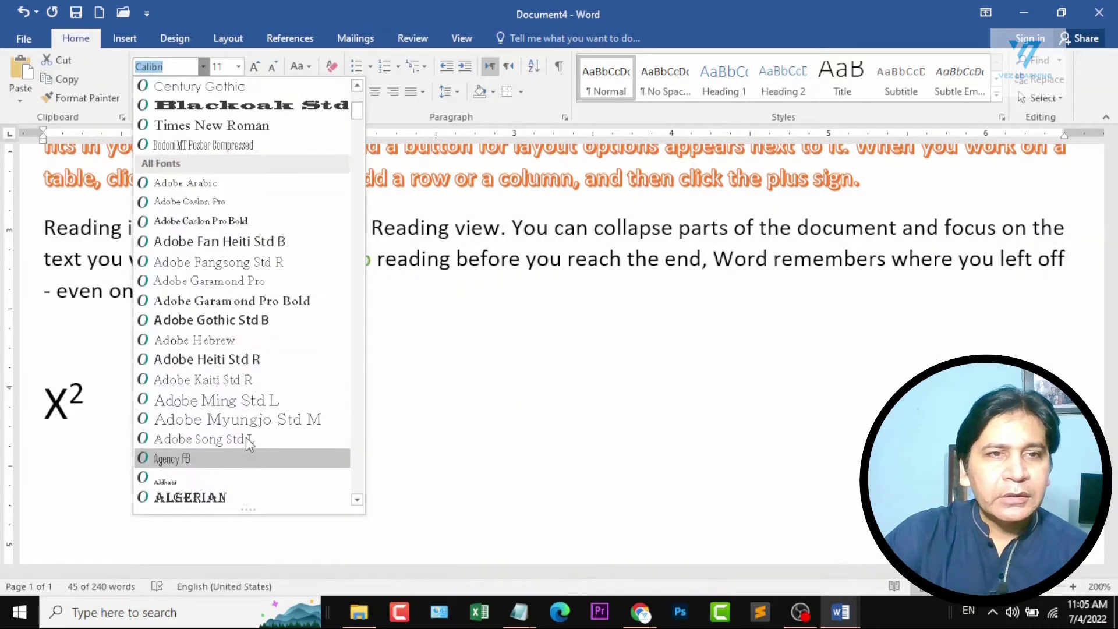
scroll(252, 396, "down", 7)
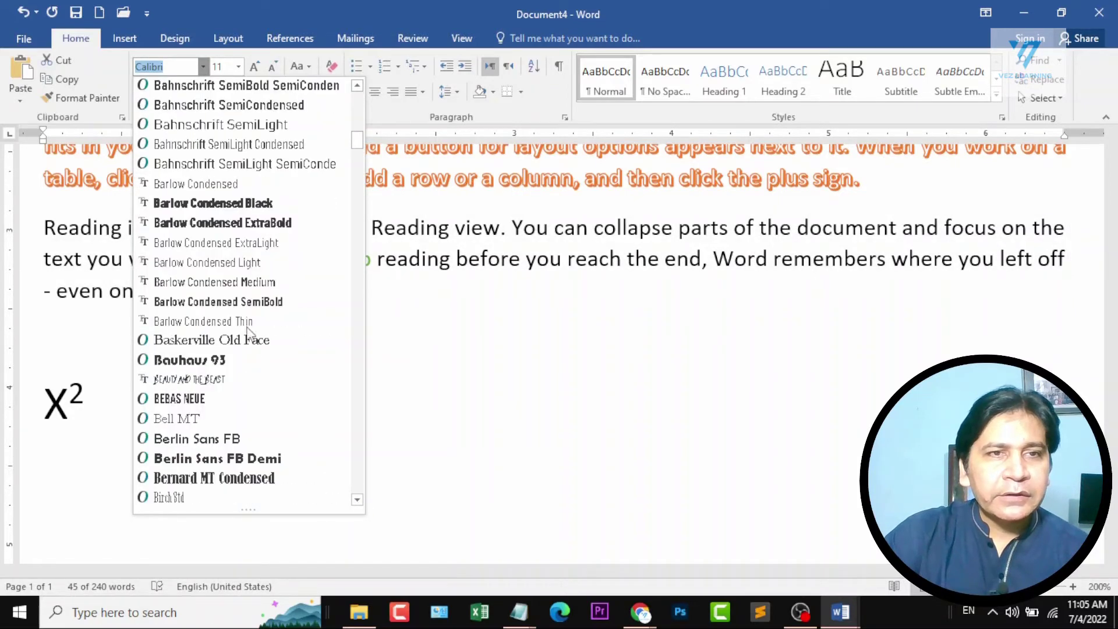
left_click(208, 361)
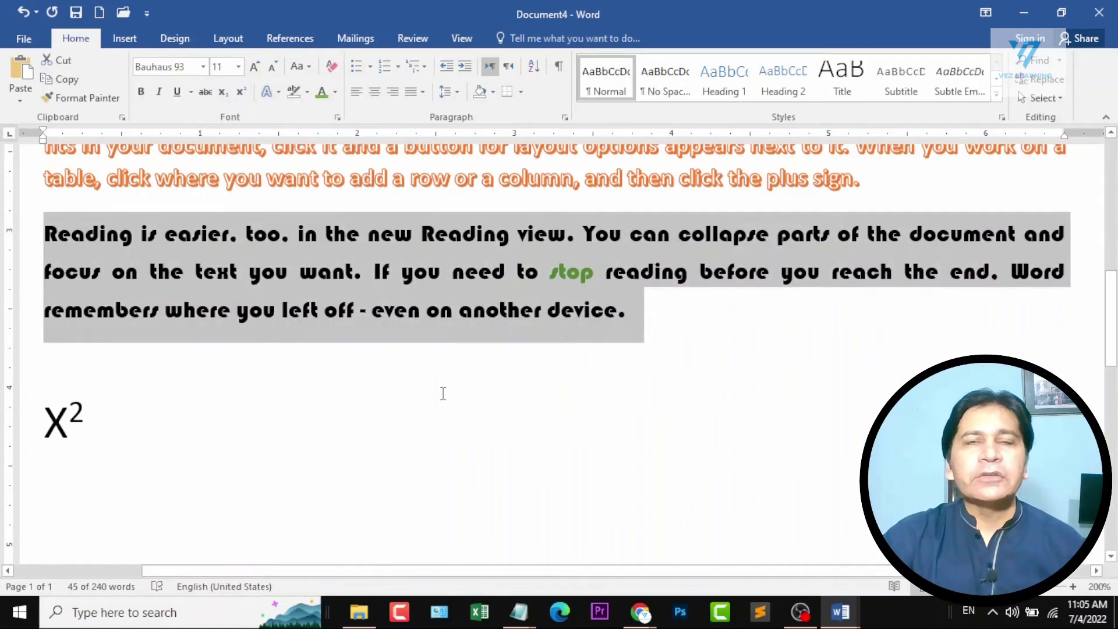
left_click(238, 68)
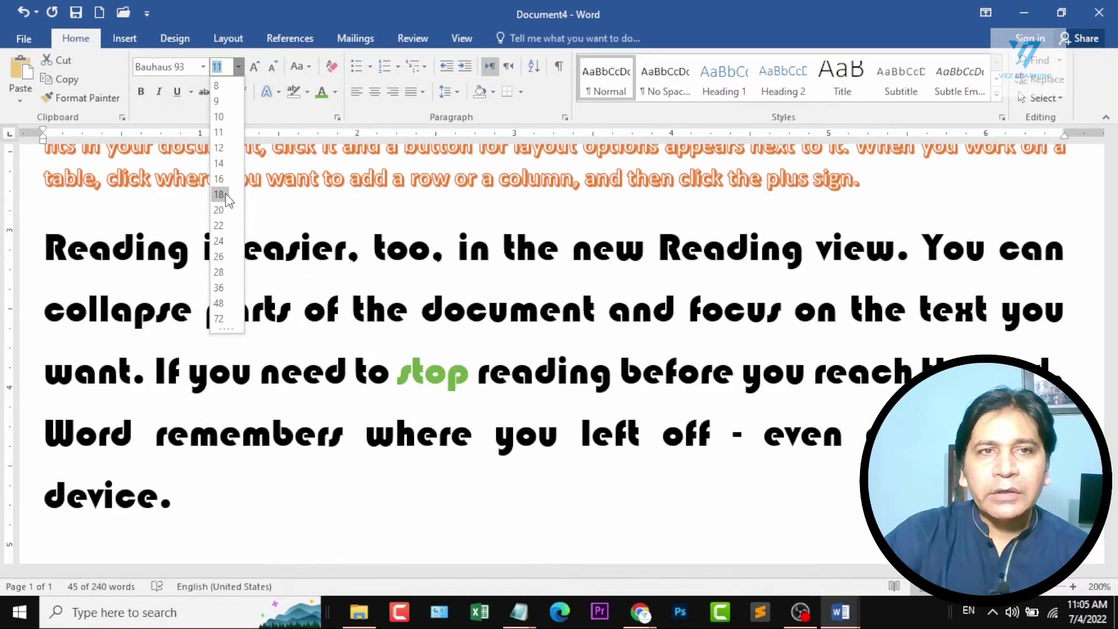
left_click(225, 193)
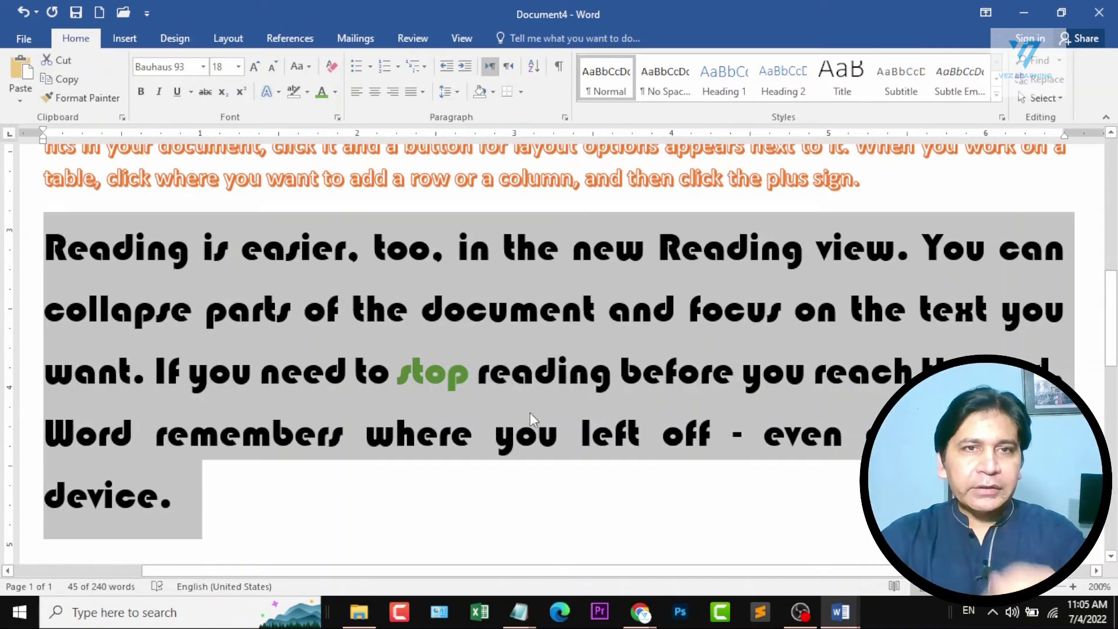
Shrink the selected paragraph's font size one point at a time to 8 pt and enlarge it the same way to 16 pt.
key("ctrl+bracketleft")
key("ctrl+bracketleft")
key("ctrl+bracketleft")
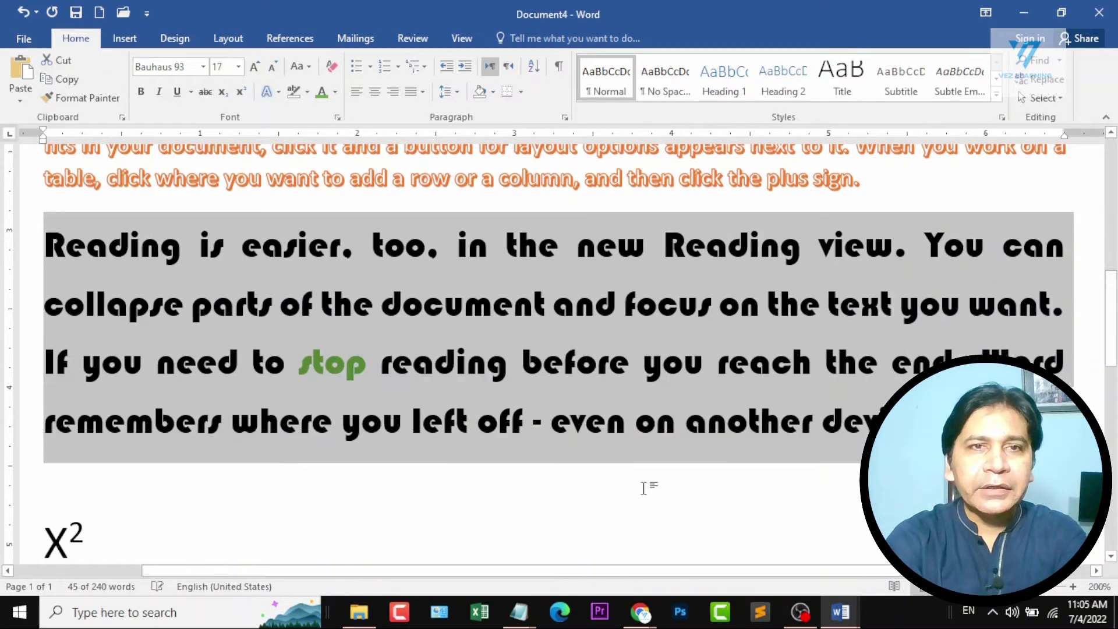
key("ctrl+bracketleft")
key("ctrl+bracketleft")
key("ctrl+bracketleft")
key("ctrl+bracketleft")
key("ctrl+bracketleft")
key("ctrl+bracketleft")
key("ctrl+bracketleft")
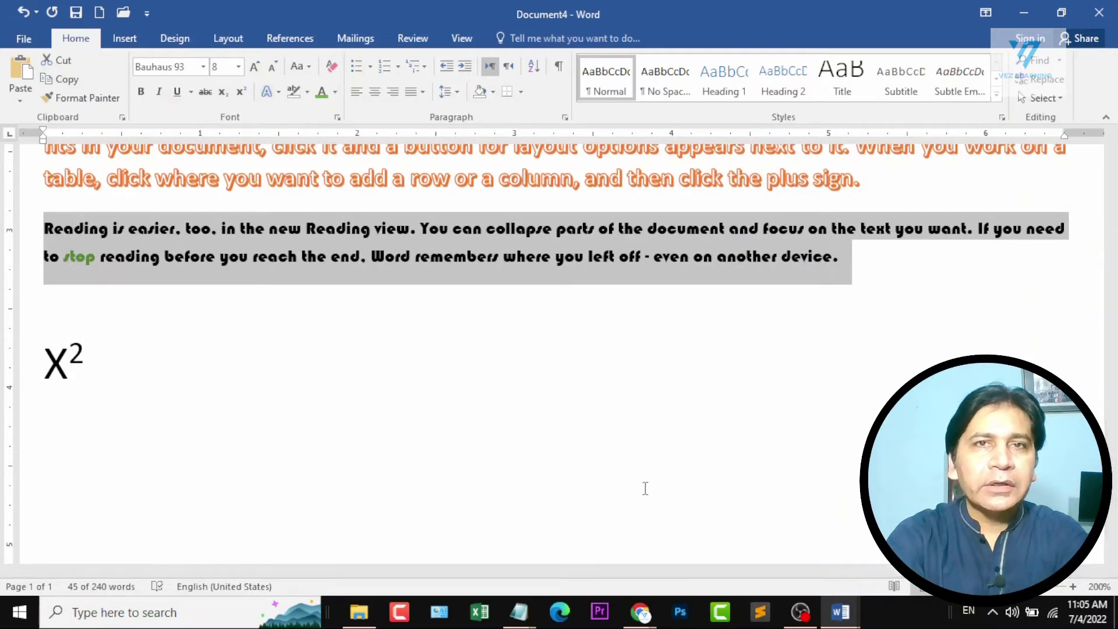
key("ctrl+bracketright")
key("ctrl+bracketright")
key("ctrl+bracketright")
key("ctrl+bracketright")
key("ctrl+bracketright")
key("ctrl+bracketright")
key("ctrl+bracketright")
key("ctrl+bracketright")
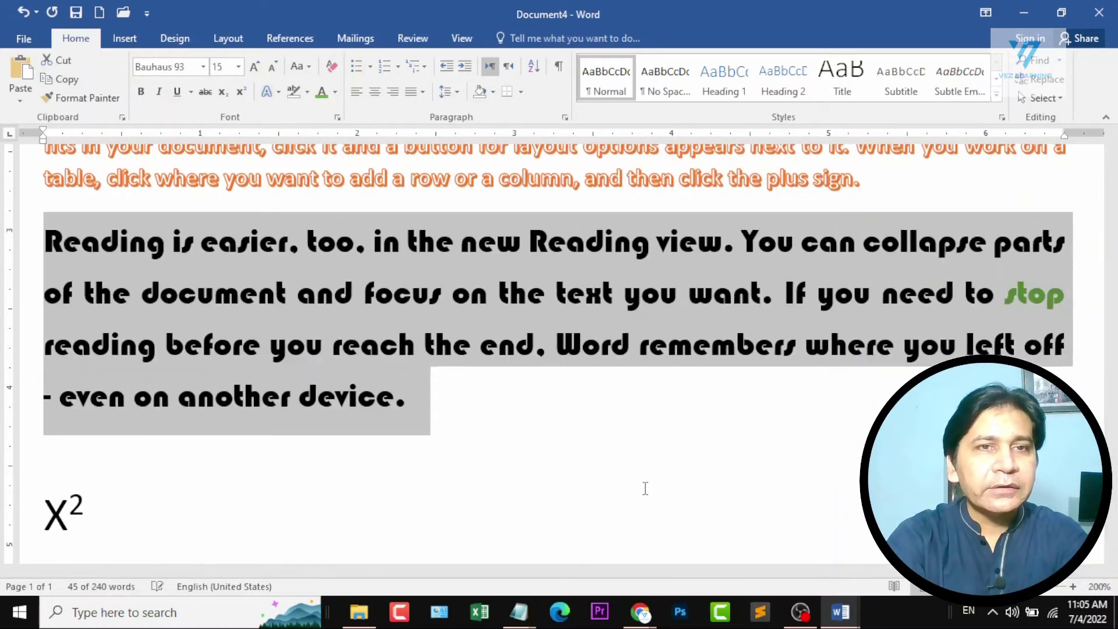
Replace the selected "Reading is easier" paragraph with the text "Ctrl + [ ctrl + ]".
type("Ctrl + [")
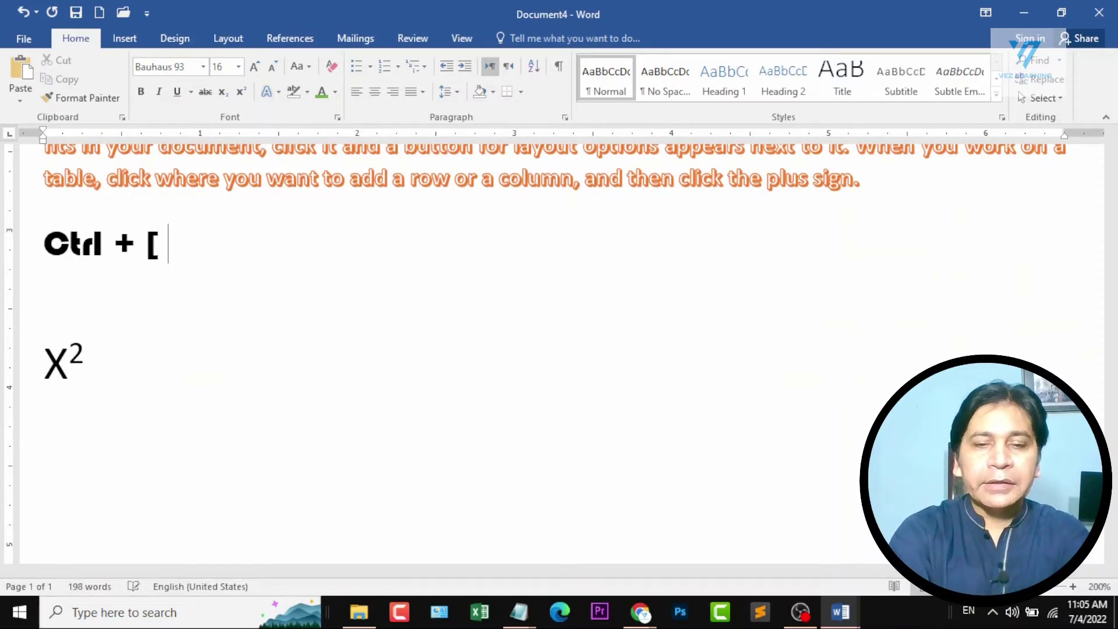
type(" ctrl + ]")
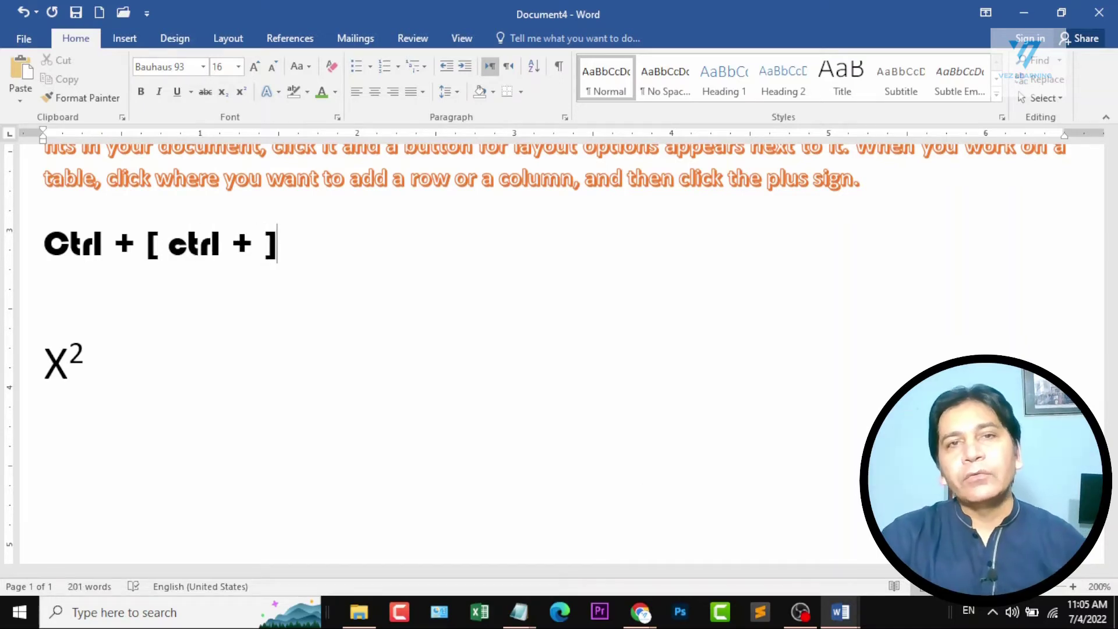
Select the opening "Video provides a powerful way" paragraph and enlarge its font size step by step to 20 pt.
scroll(175, 308, "up", 5)
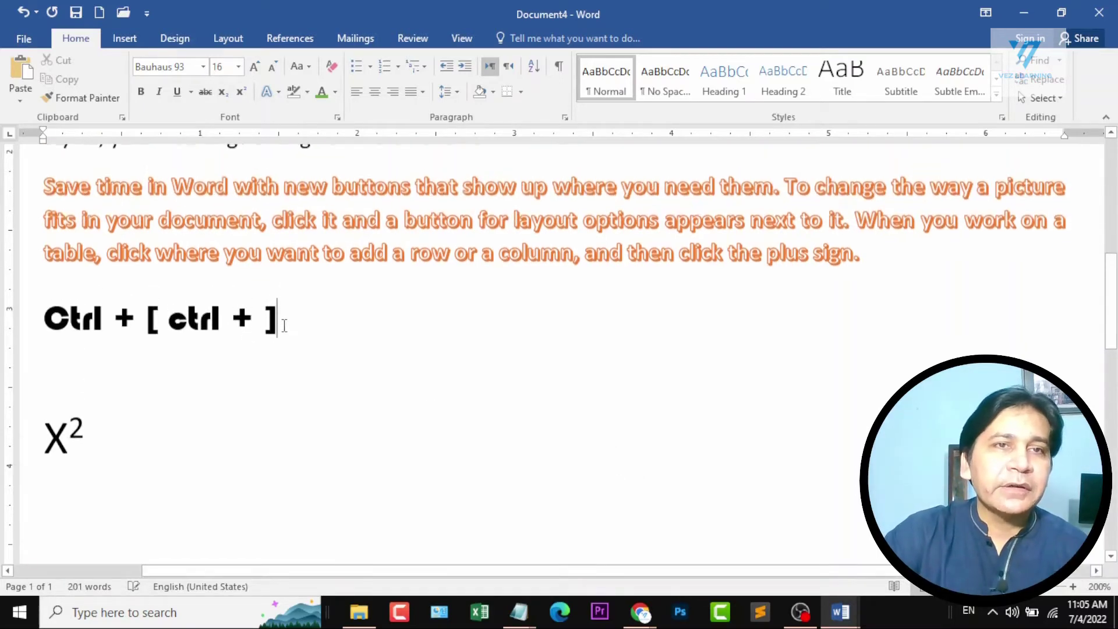
scroll(145, 243, "up", 1)
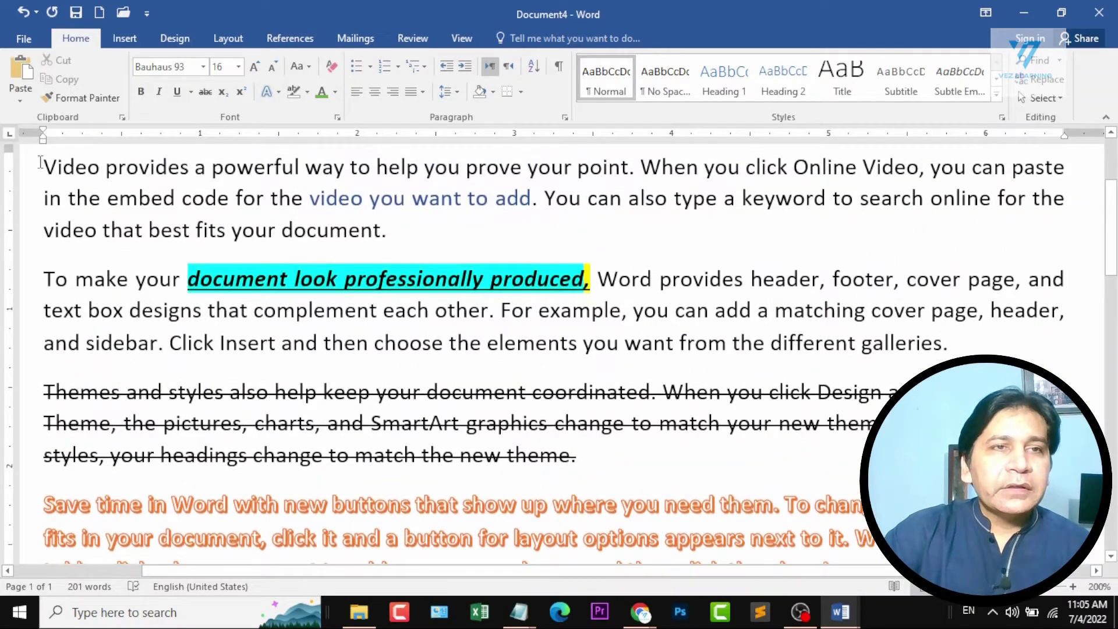
left_click_drag(40, 162, 391, 235)
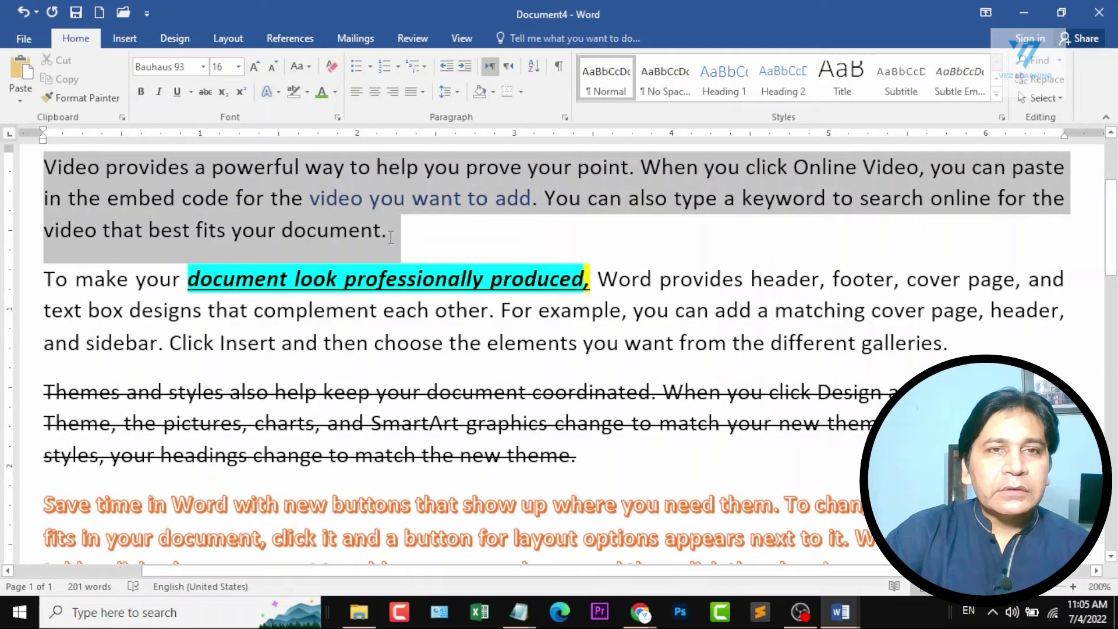
left_click(253, 68)
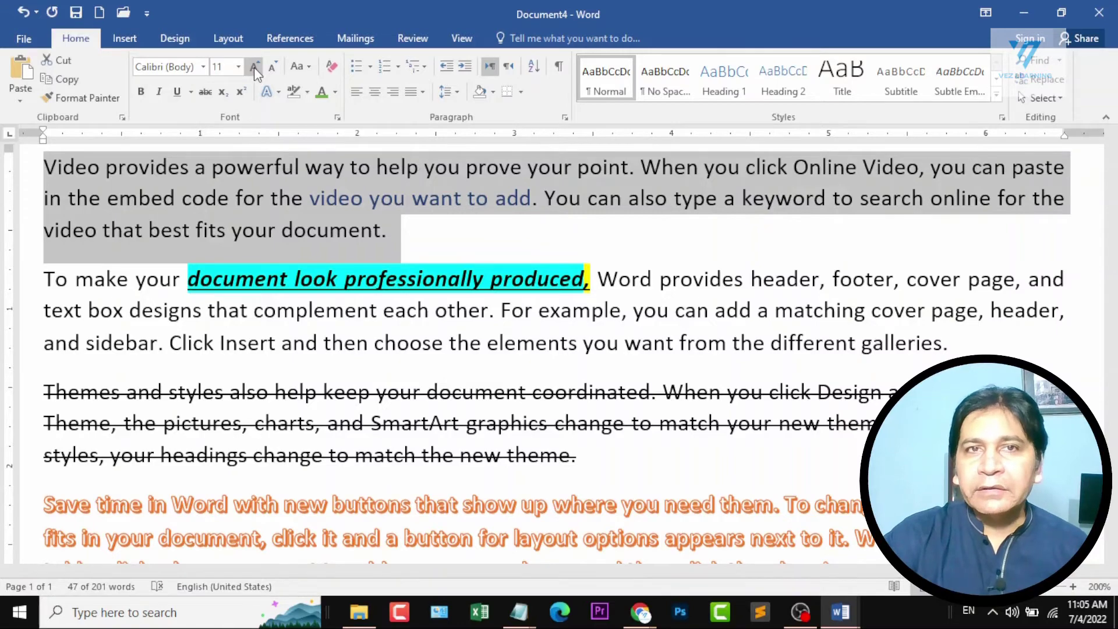
left_click(254, 67)
left_click(254, 68)
left_click(254, 68)
left_click(254, 68)
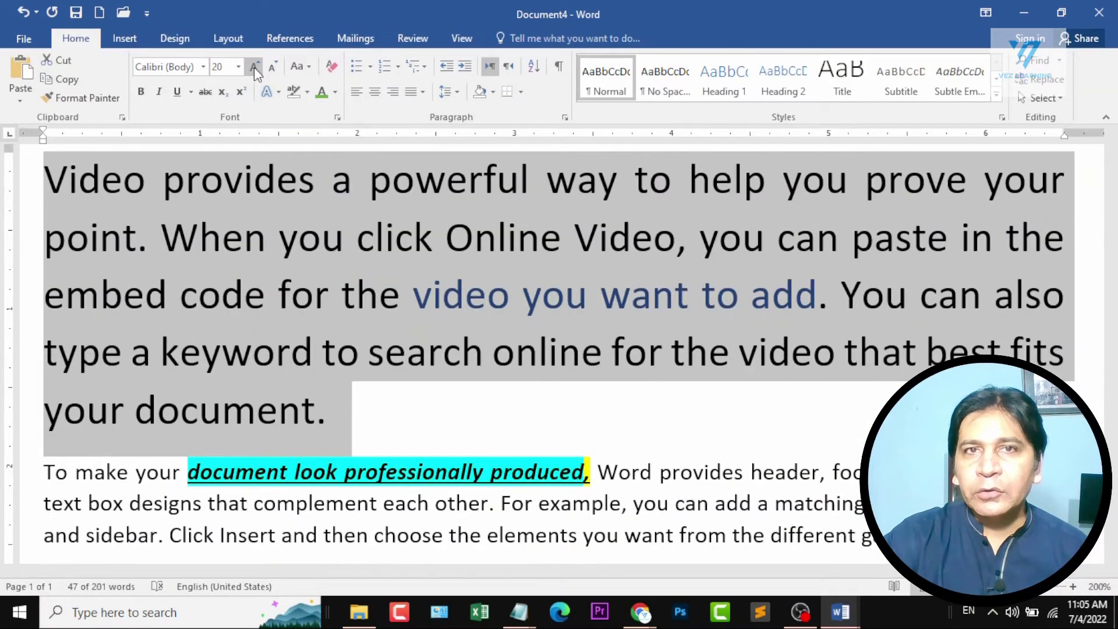
Shrink the selected paragraph's font size step by step to 12 pt and enlarge it again to 16 pt.
left_click(272, 66)
left_click(271, 67)
left_click(271, 67)
left_click(271, 66)
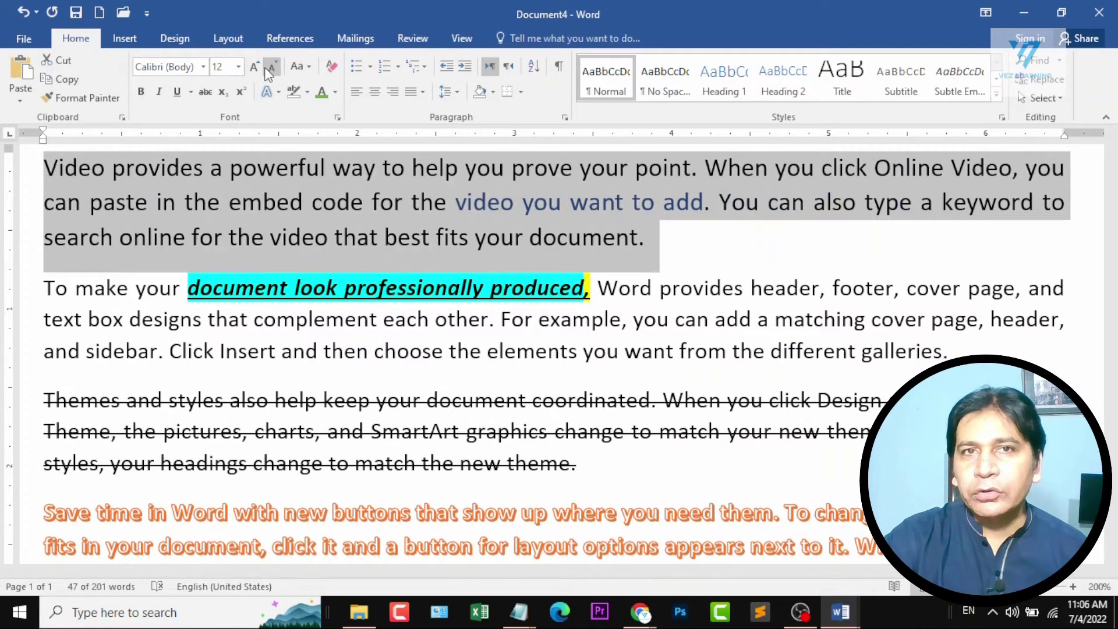
left_click(265, 68)
left_click(256, 68)
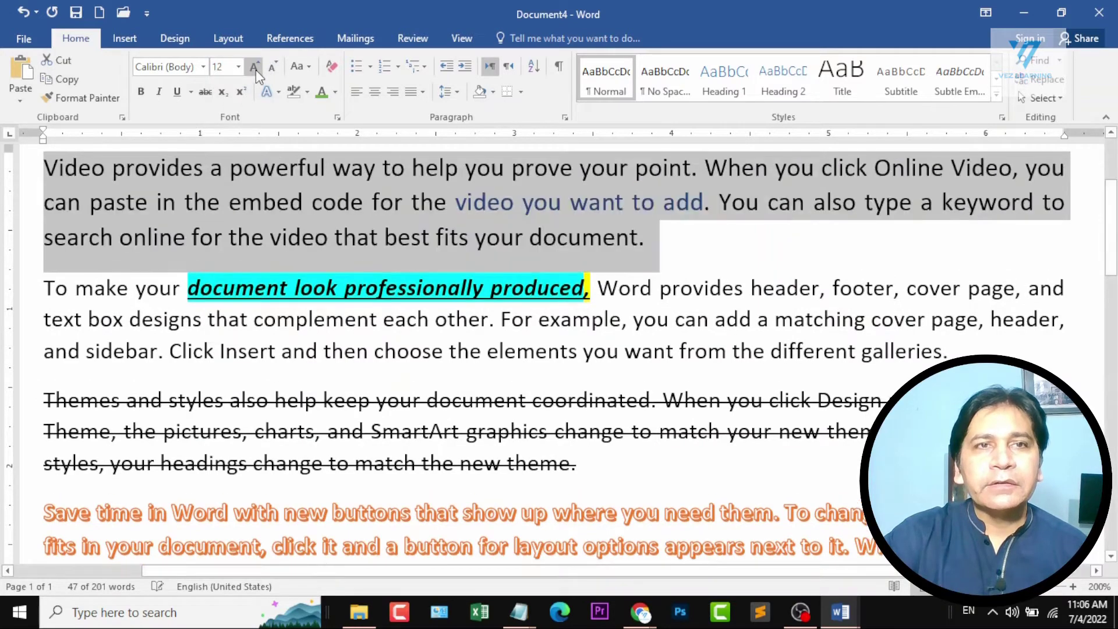
left_click(256, 69)
left_click(256, 69)
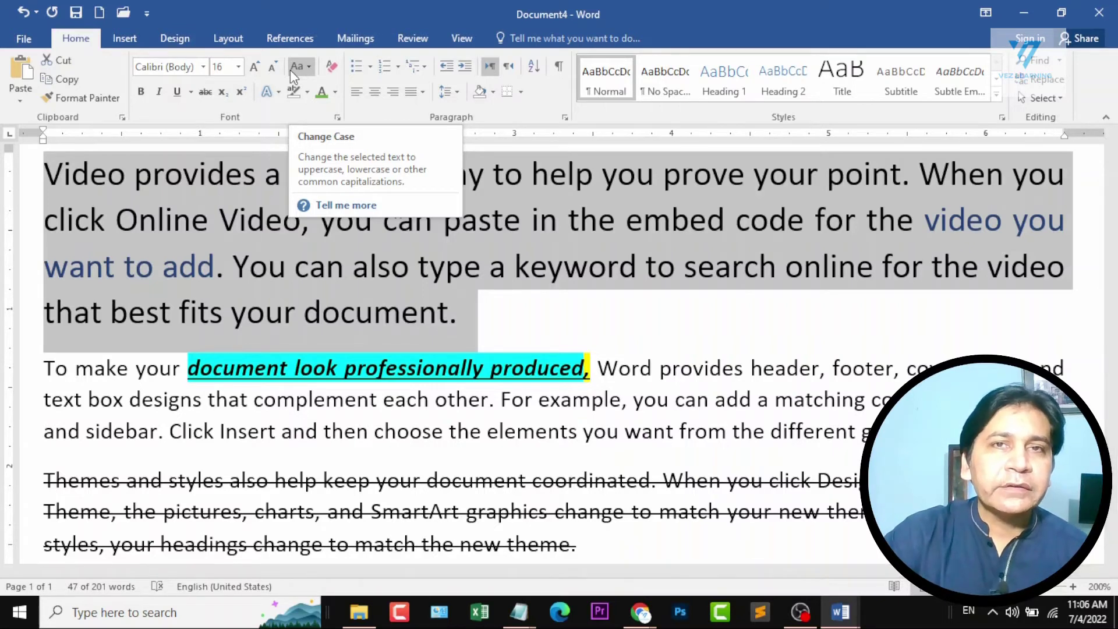
Apply Sentence case to the selected opening paragraph, followed by lowercase.
left_click(299, 69)
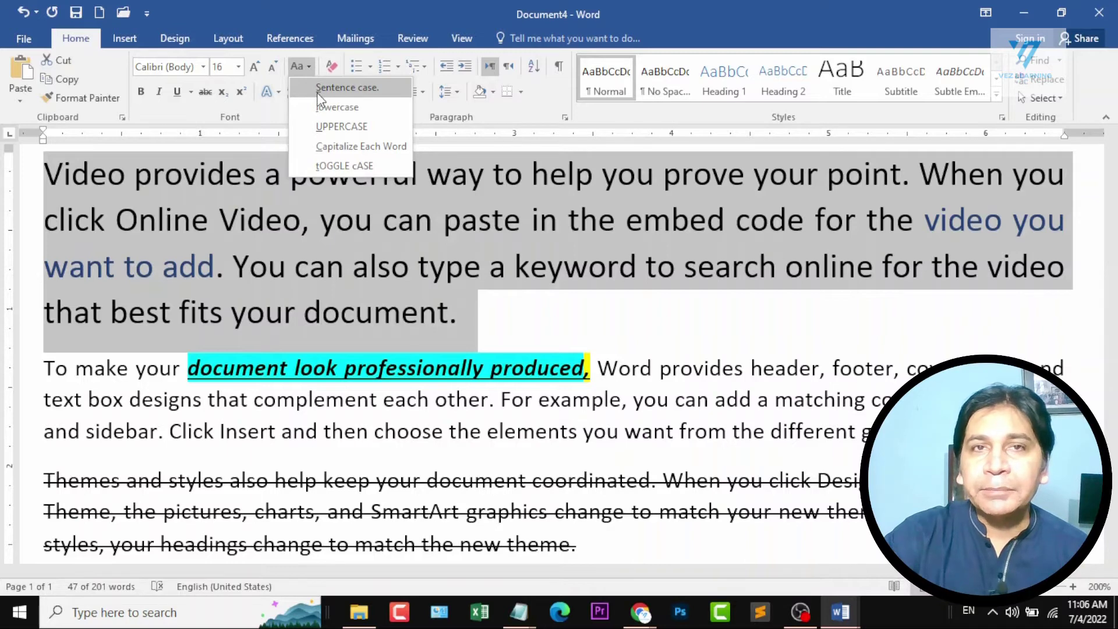
left_click(357, 96)
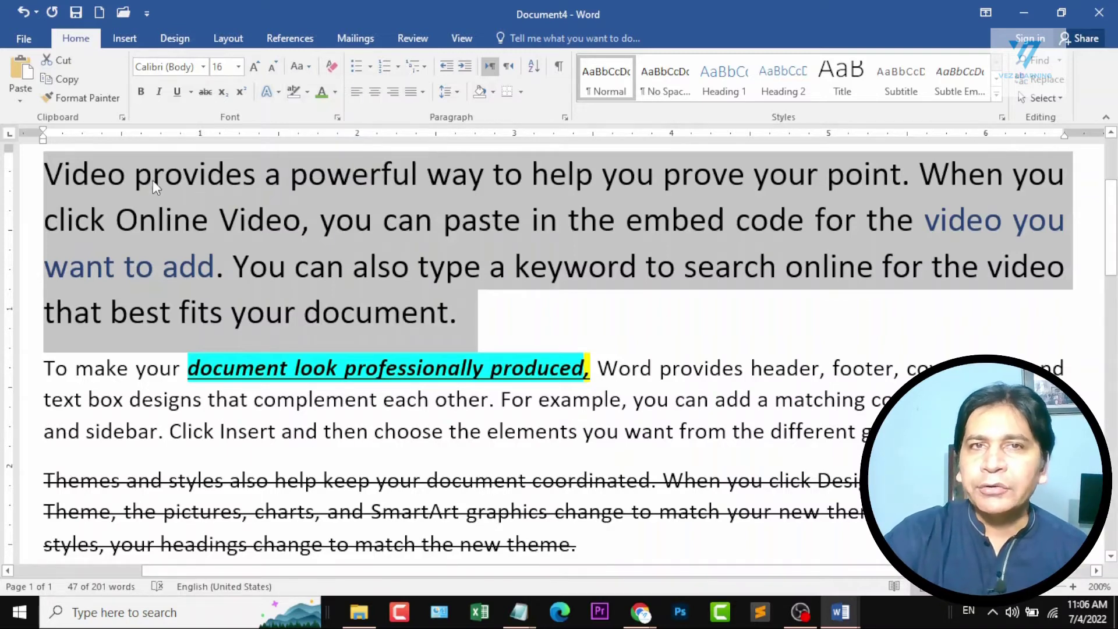
left_click(312, 71)
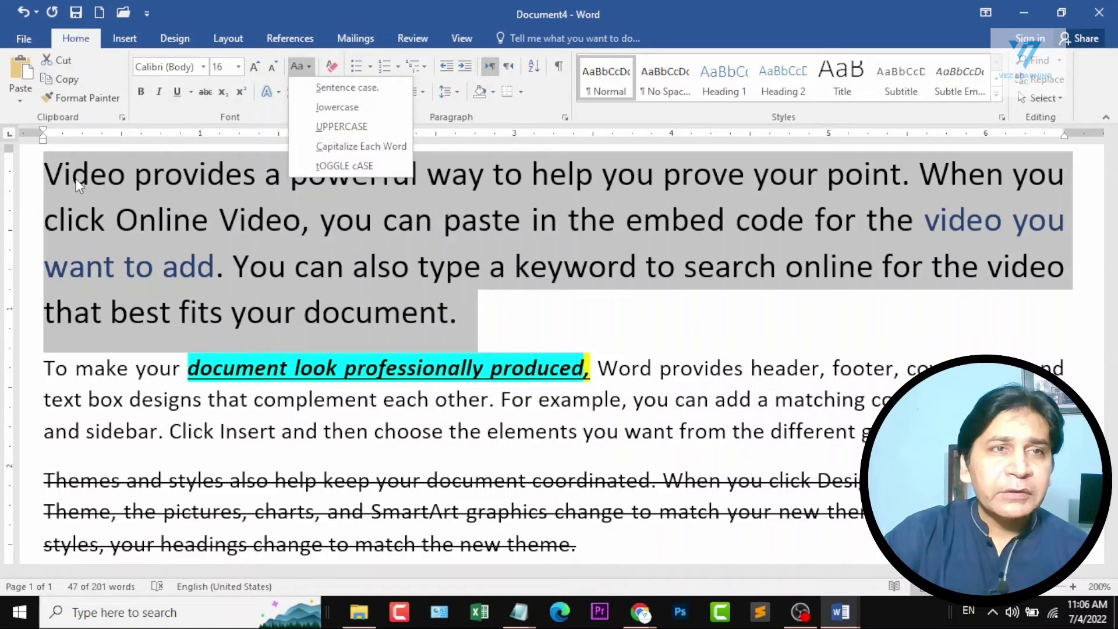
left_click(340, 110)
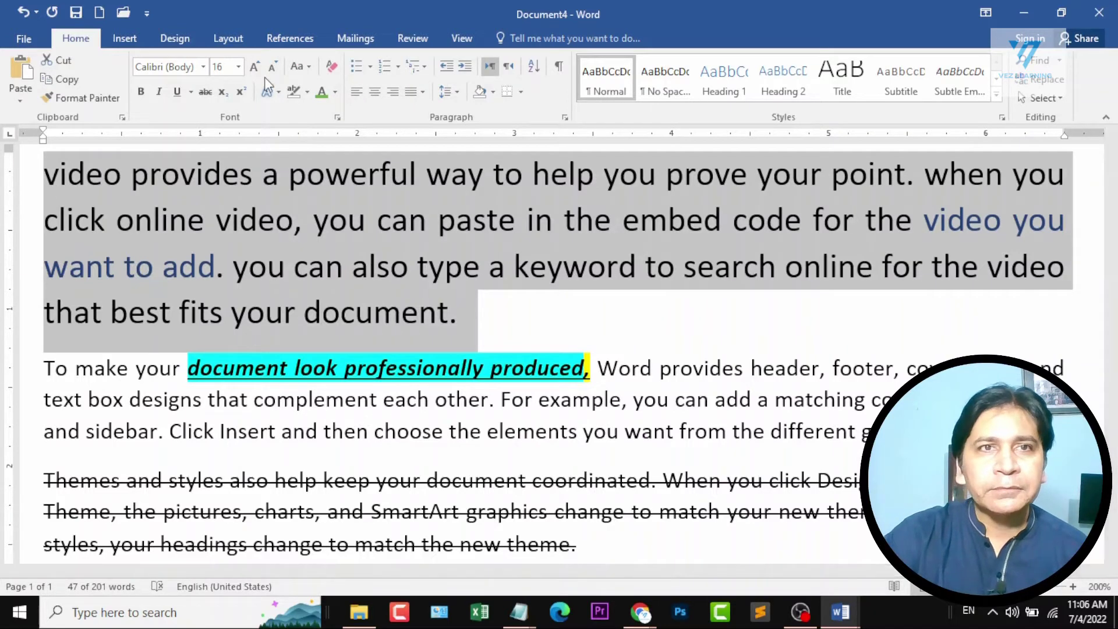
Change the selected opening paragraph to UPPERCASE, followed by Capitalize Each Word.
left_click(300, 66)
left_click(338, 129)
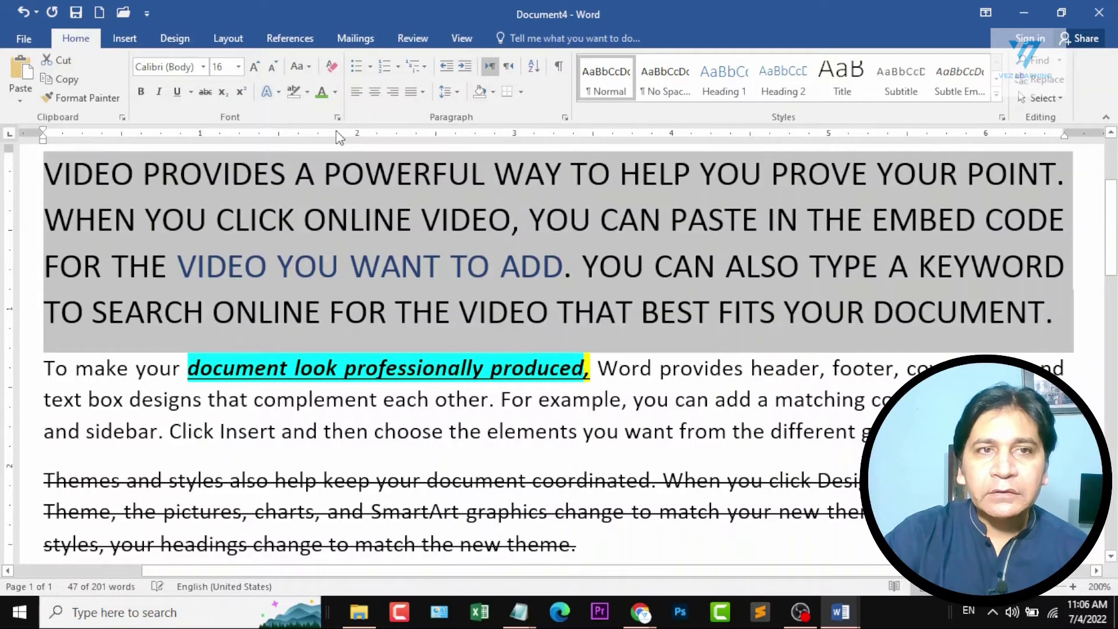
left_click(302, 66)
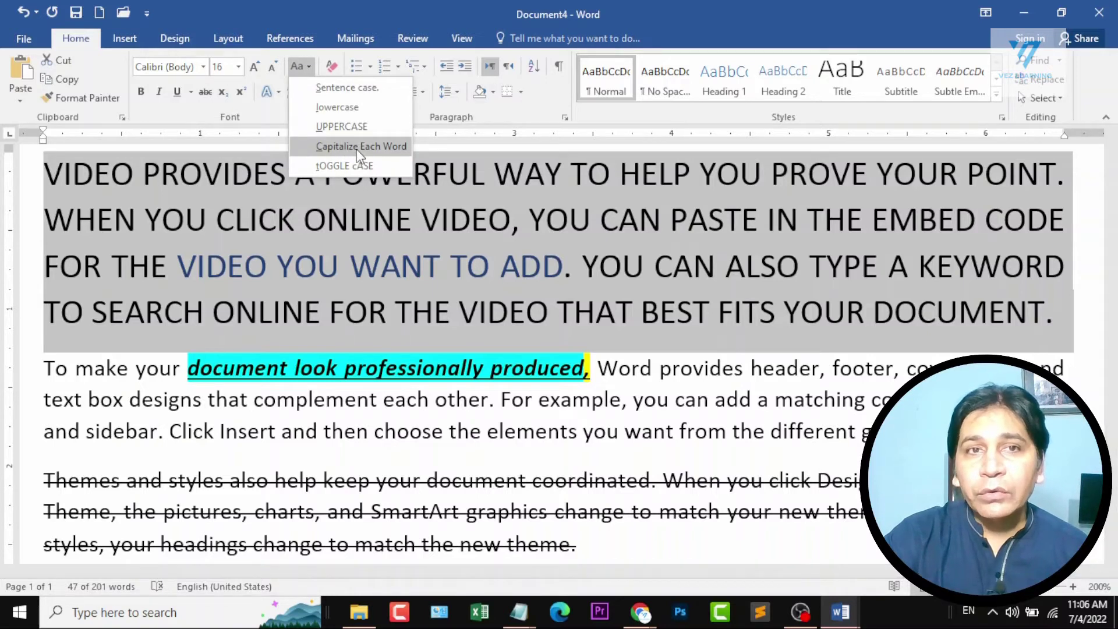
left_click(356, 146)
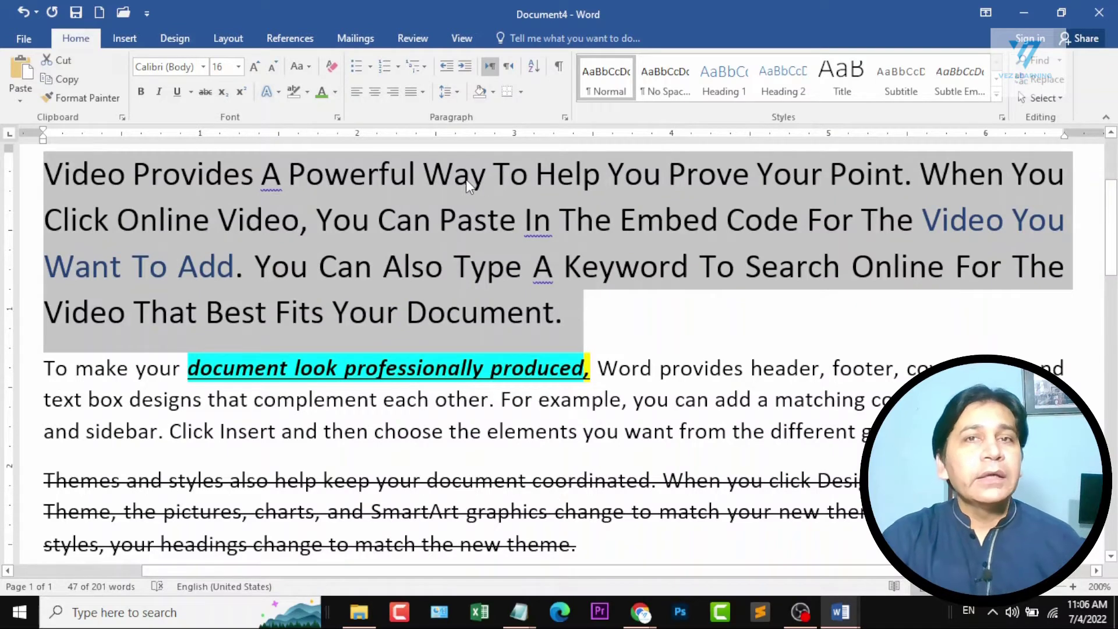
Apply tOGGLE cASE to the selected paragraph and cycle through the letter cases until it is in sentence case.
left_click(298, 66)
left_click(347, 169)
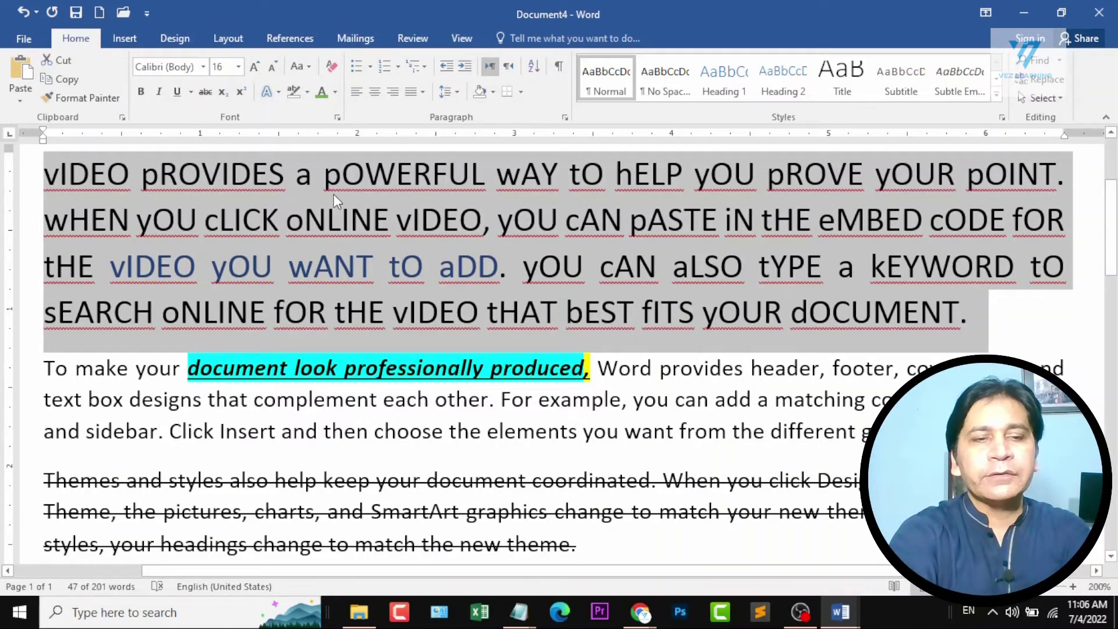
key("shift+F3")
key("shift+F3")
key("shift+F3")
key("shift+F3")
key("shift+F3")
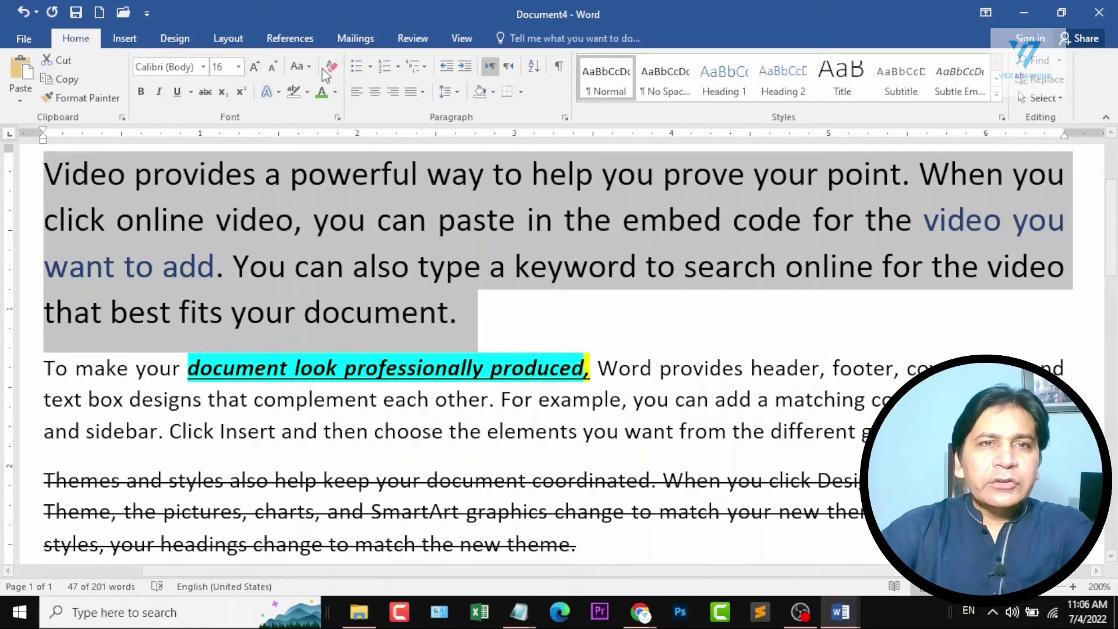
Make the whole opening paragraph bold, italic, underlined and green, and clear all its formatting.
left_click(135, 220)
left_click_drag(53, 174, 498, 312)
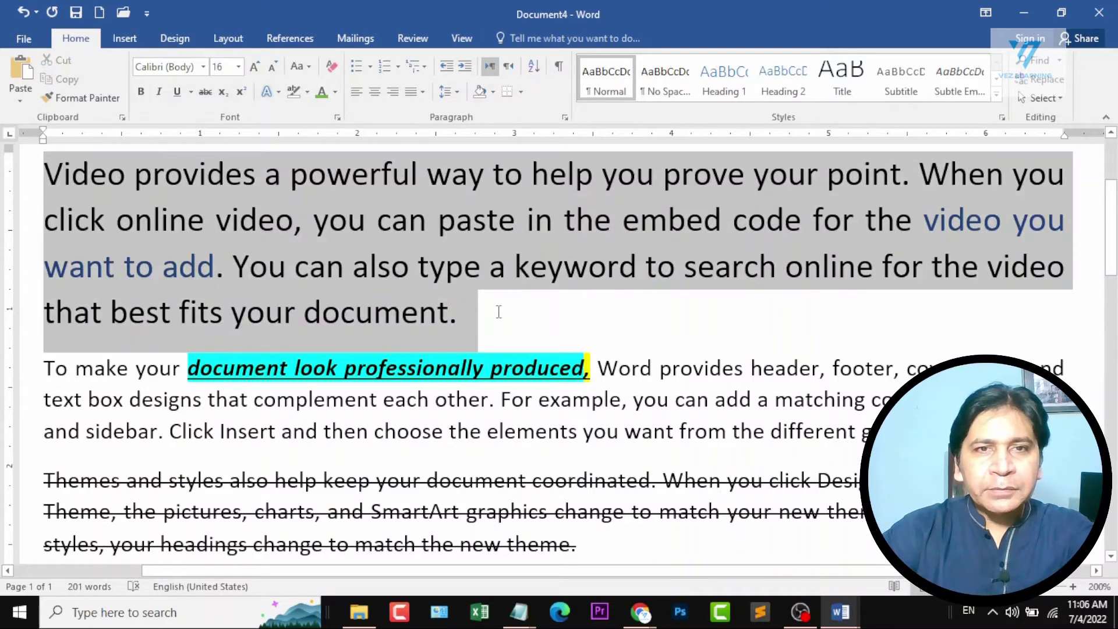
left_click(139, 93)
left_click(157, 94)
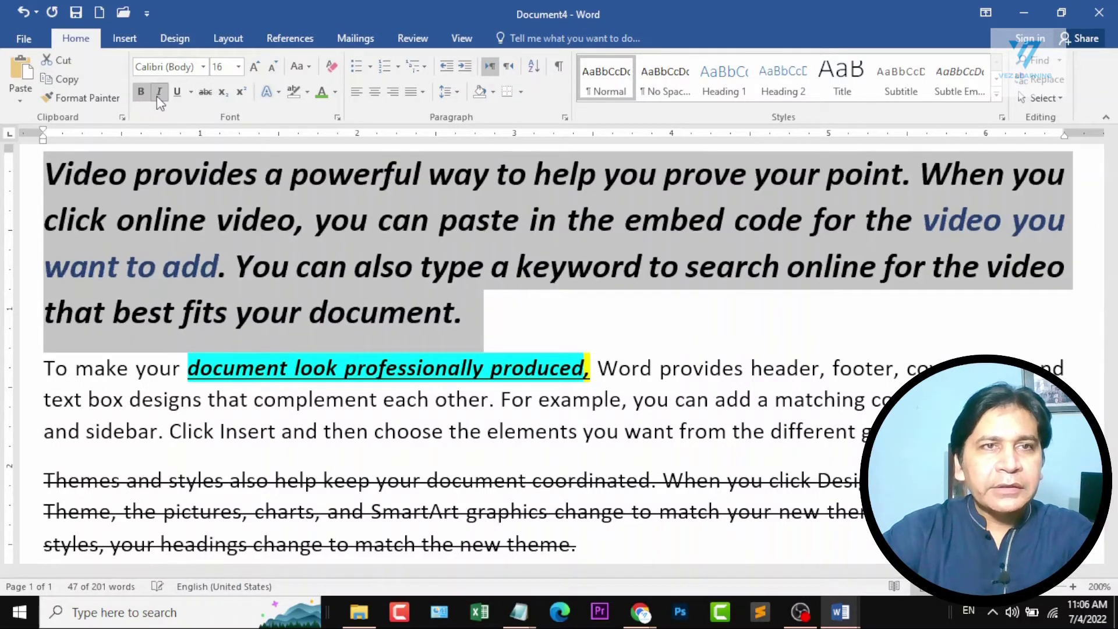
left_click(320, 93)
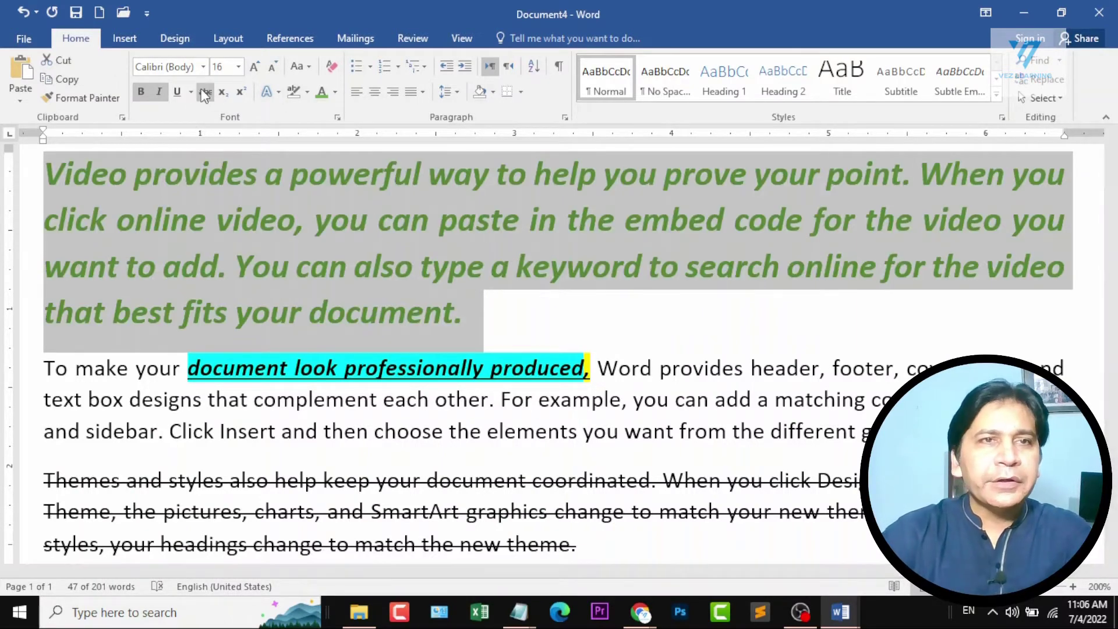
left_click(180, 91)
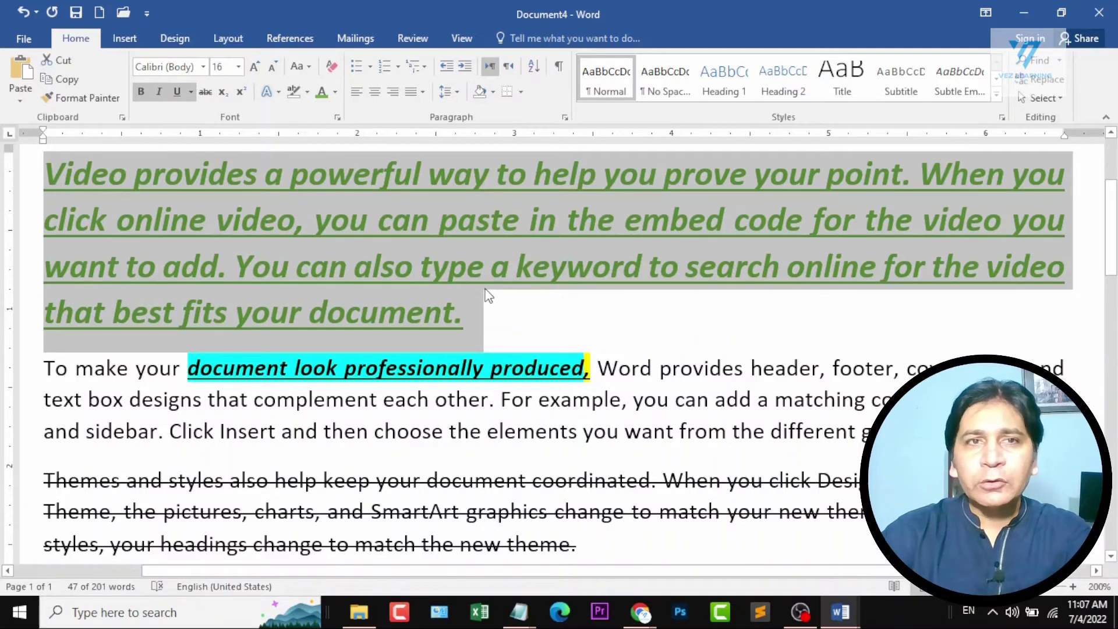
left_click(325, 66)
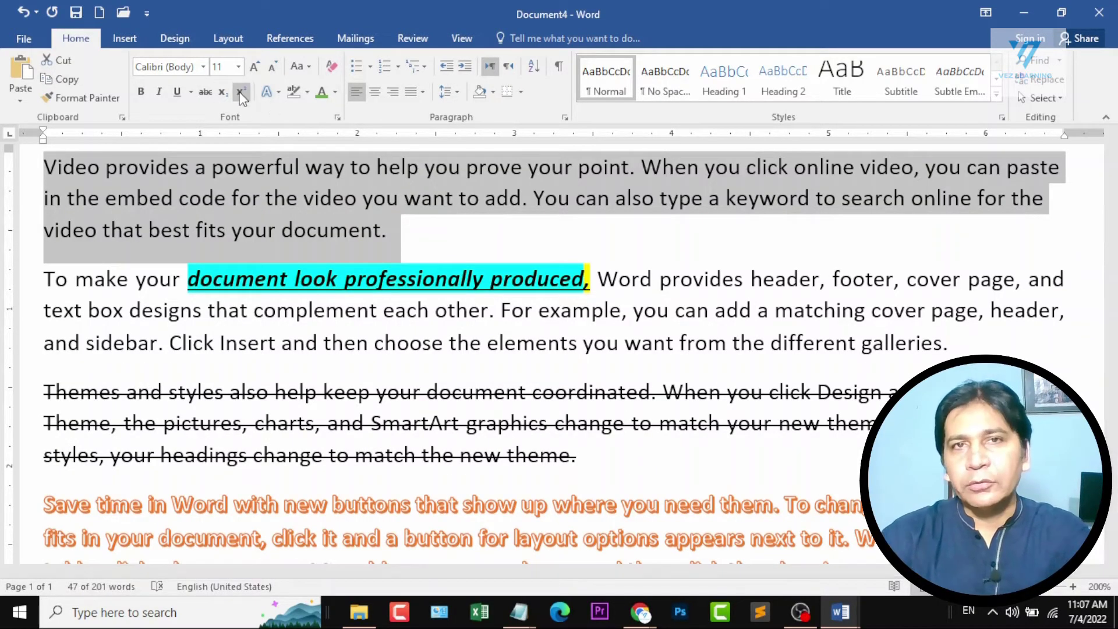
Switch to the Document1 course outline, mark the Section 2 topic "operations on text (Colors, Font, Size)" and return to Document4.
mouse_move(840, 611)
left_click(716, 537)
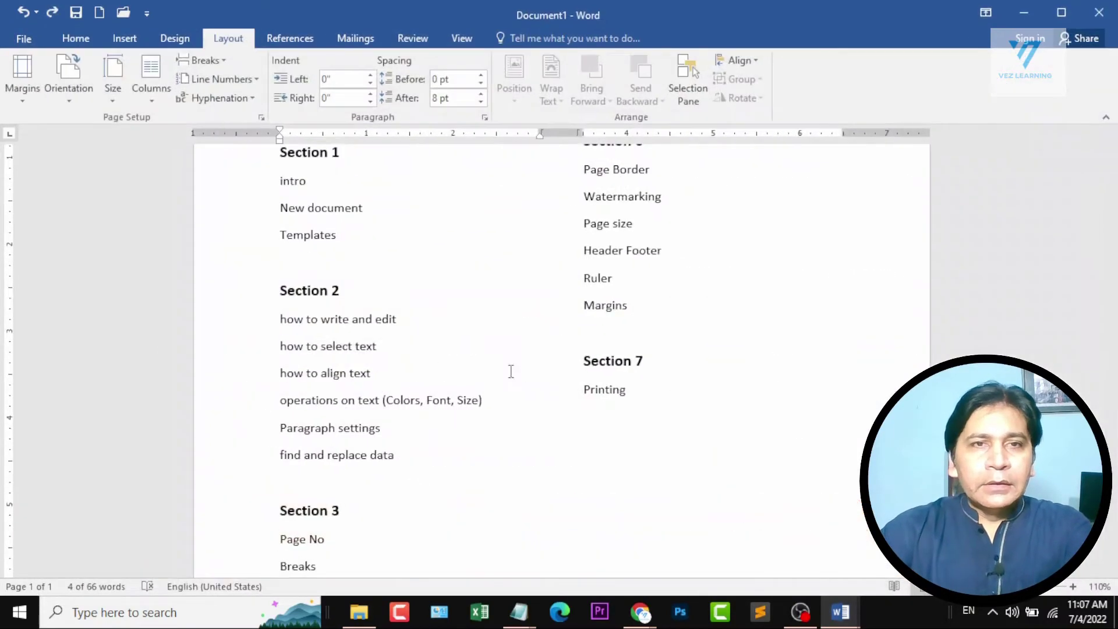
scroll(295, 384, "down", 1)
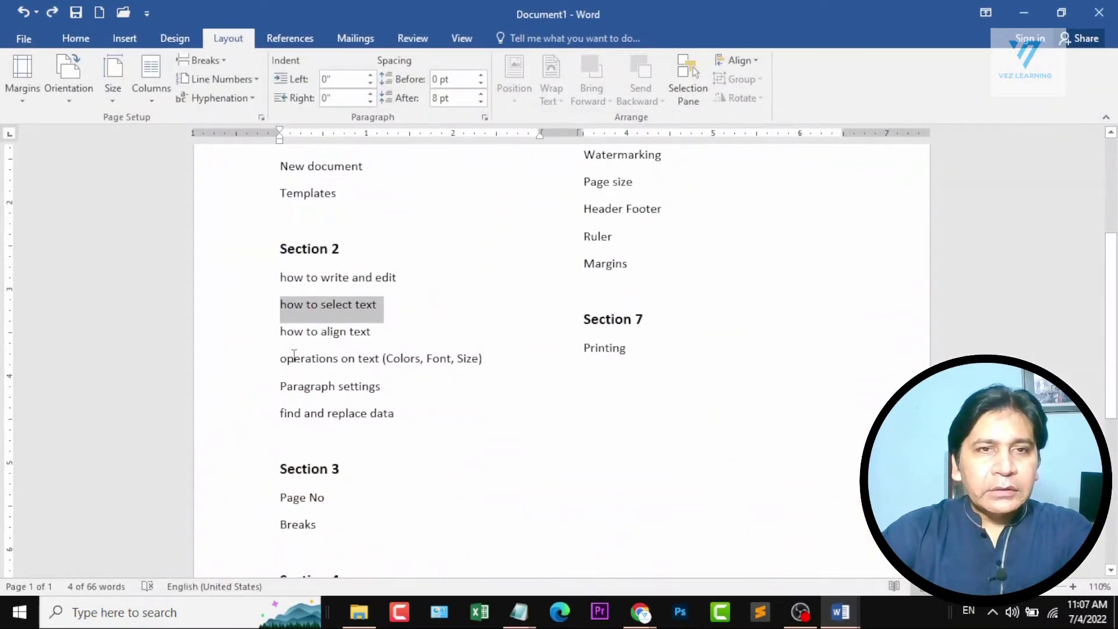
left_click_drag(305, 362, 479, 359)
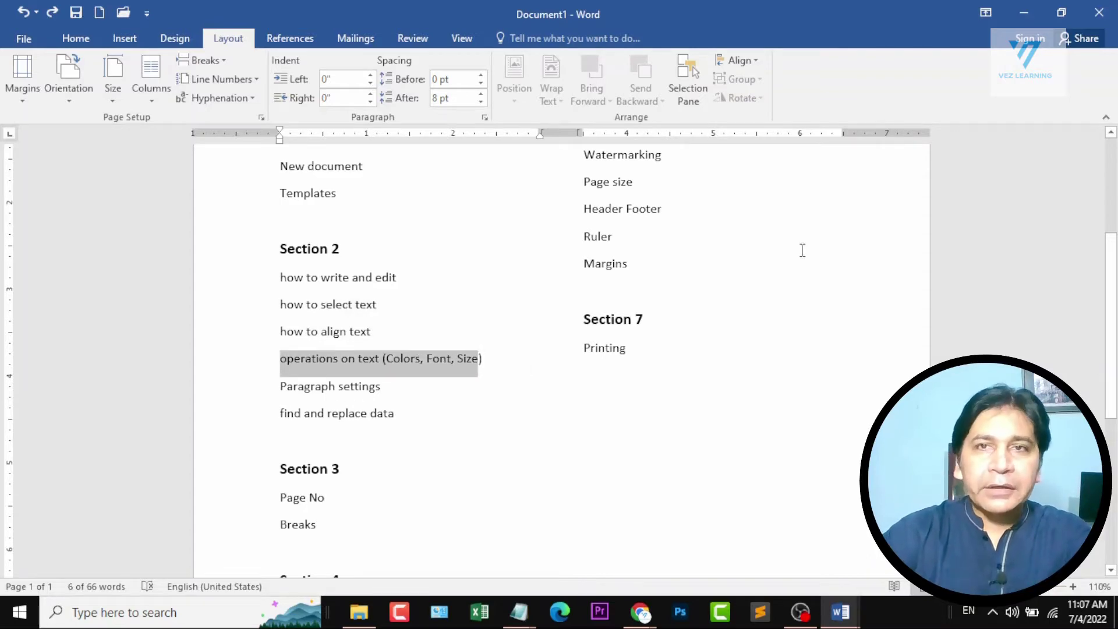
left_click(1018, 17)
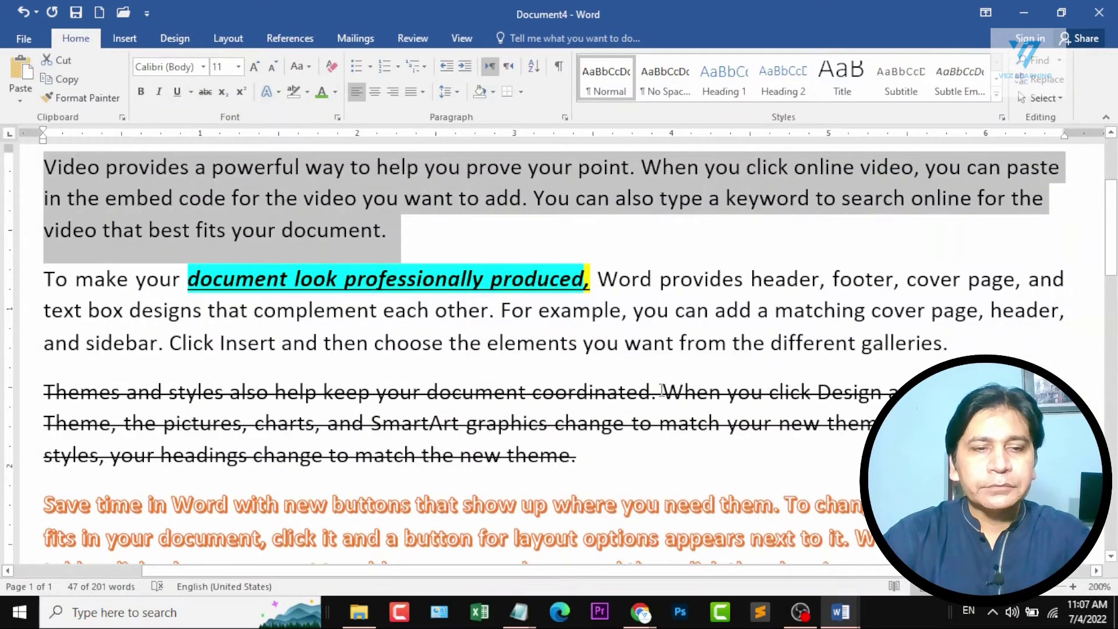
key("alt+F4")
key("Escape")
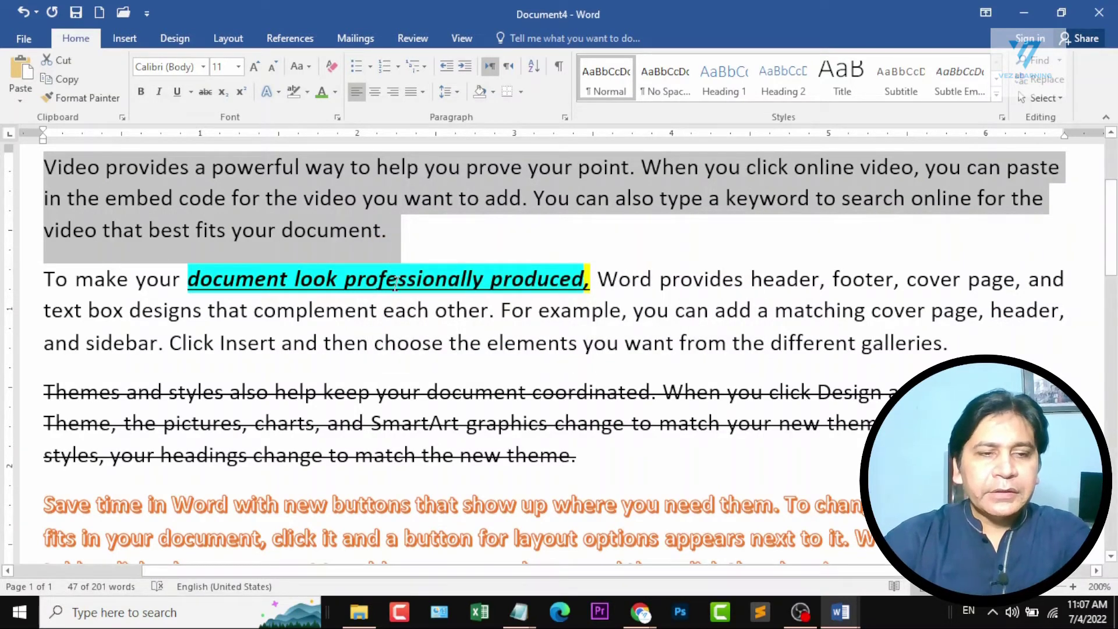
Replace the entire document content with sample paragraphs generated by =rand().
key("ctrl+a")
key("Delete")
type("=")
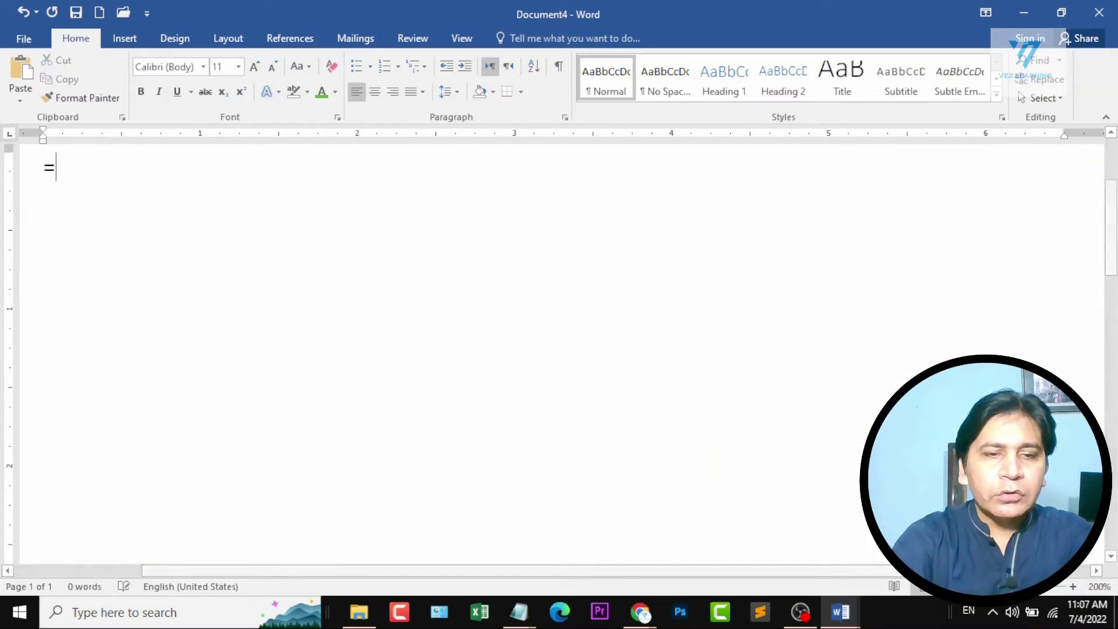
type("rand()")
key("Return")
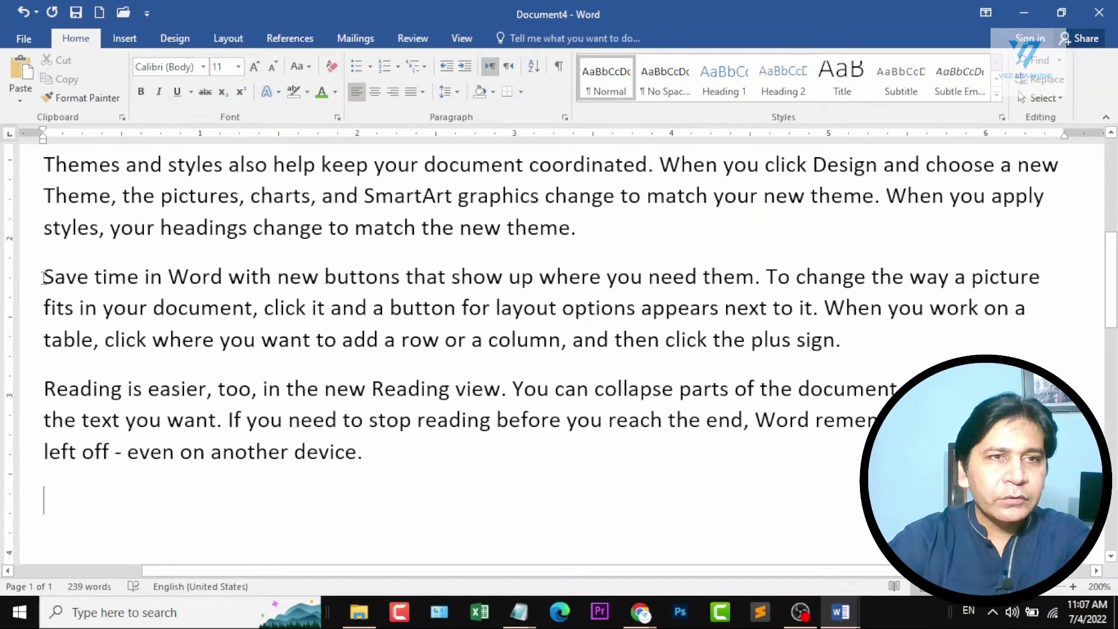
Try centre and right alignment on the "Save time in Word" paragraph, and set it to Justify.
left_click_drag(44, 277, 874, 332)
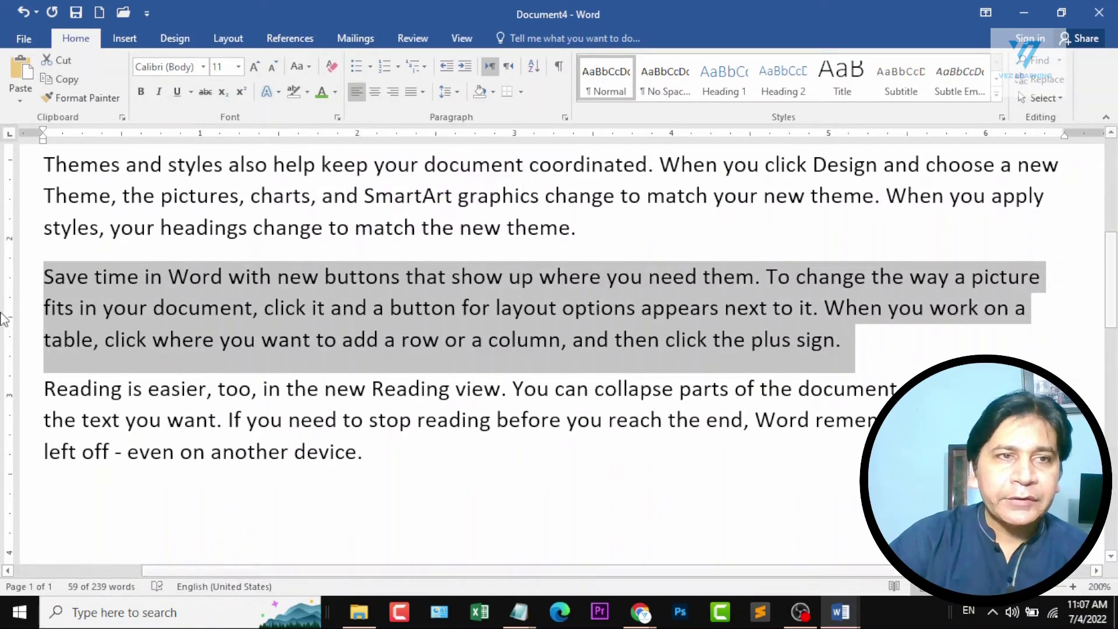
left_click(375, 92)
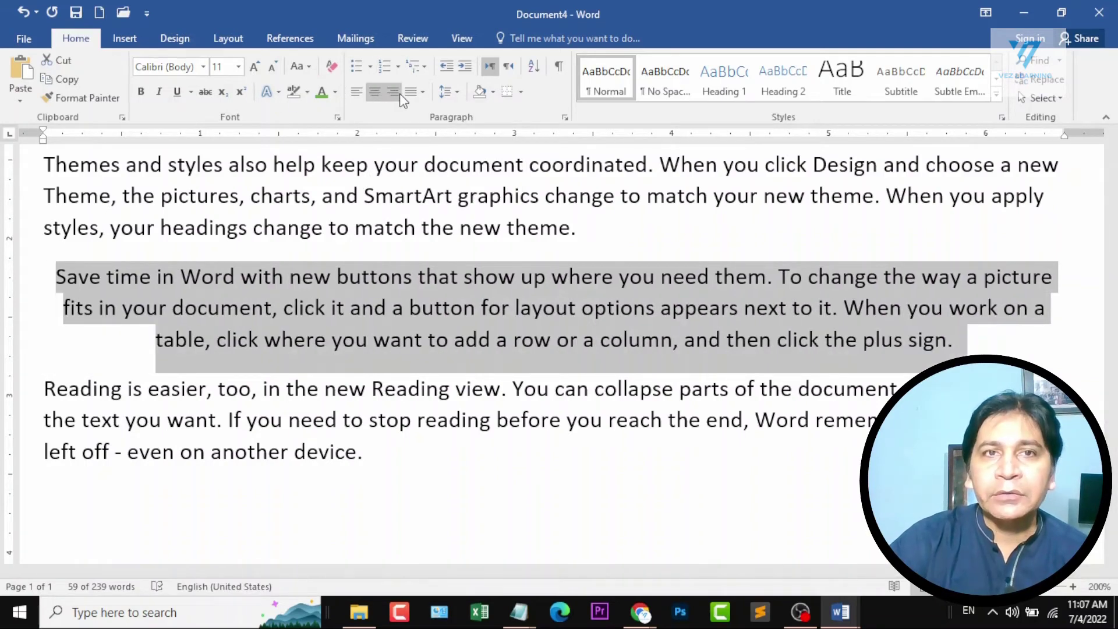
left_click(396, 93)
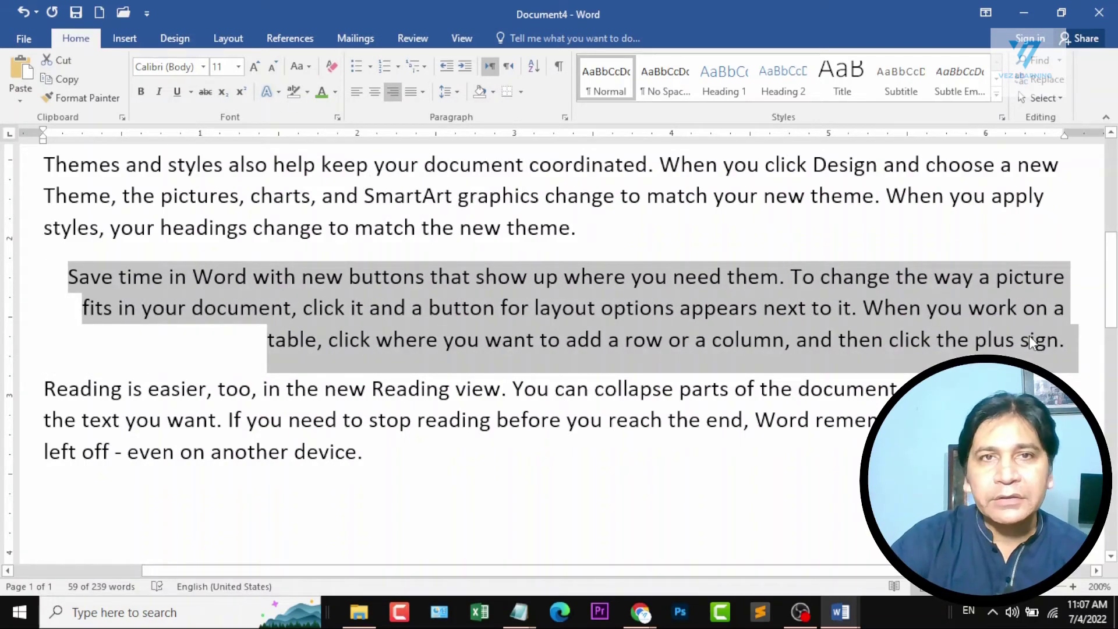
left_click(407, 92)
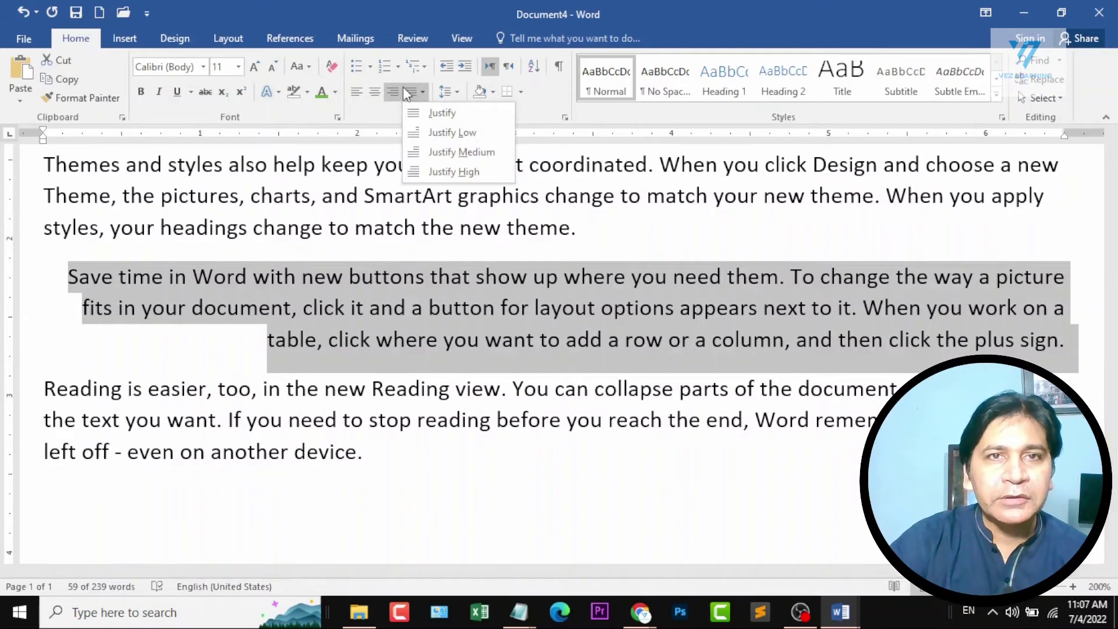
left_click(440, 113)
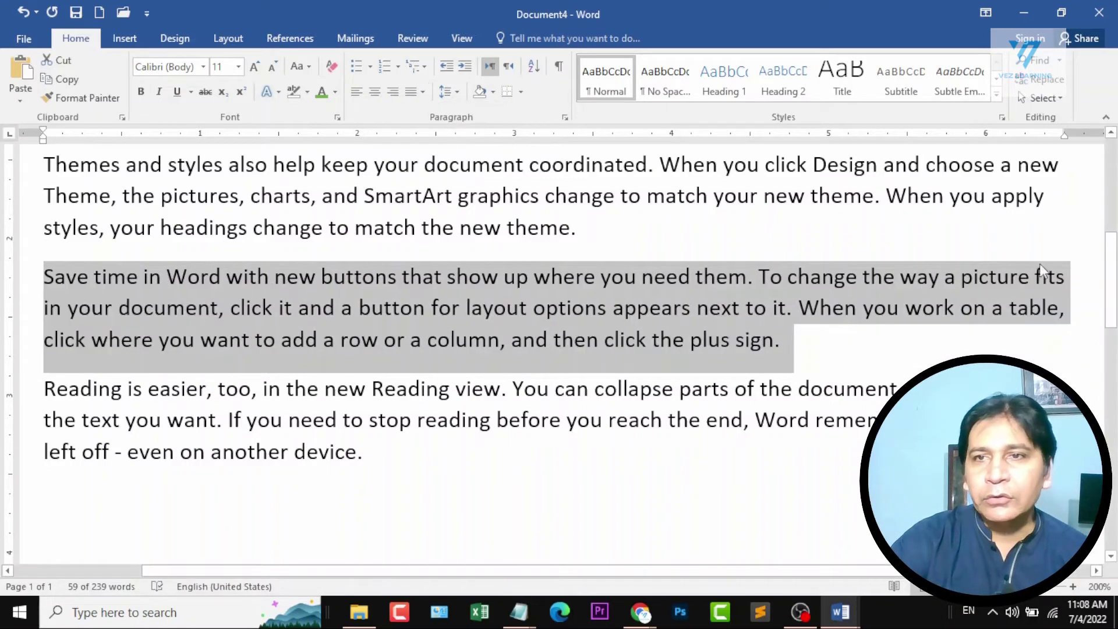
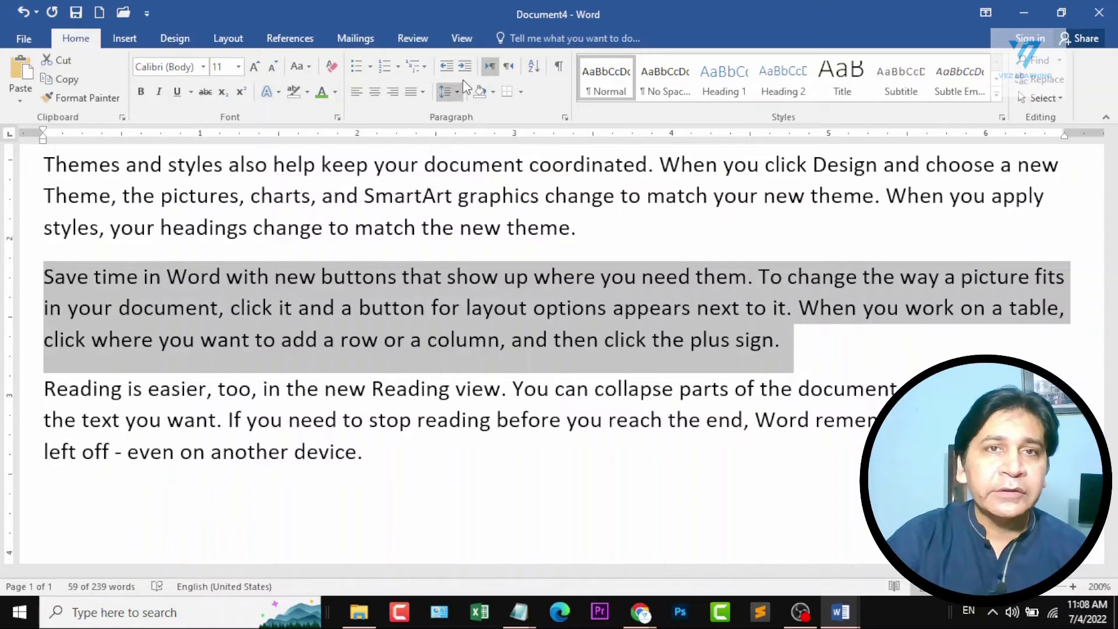
Set the line spacing of the "Save time in Word" paragraph to 2.5.
left_click(384, 307)
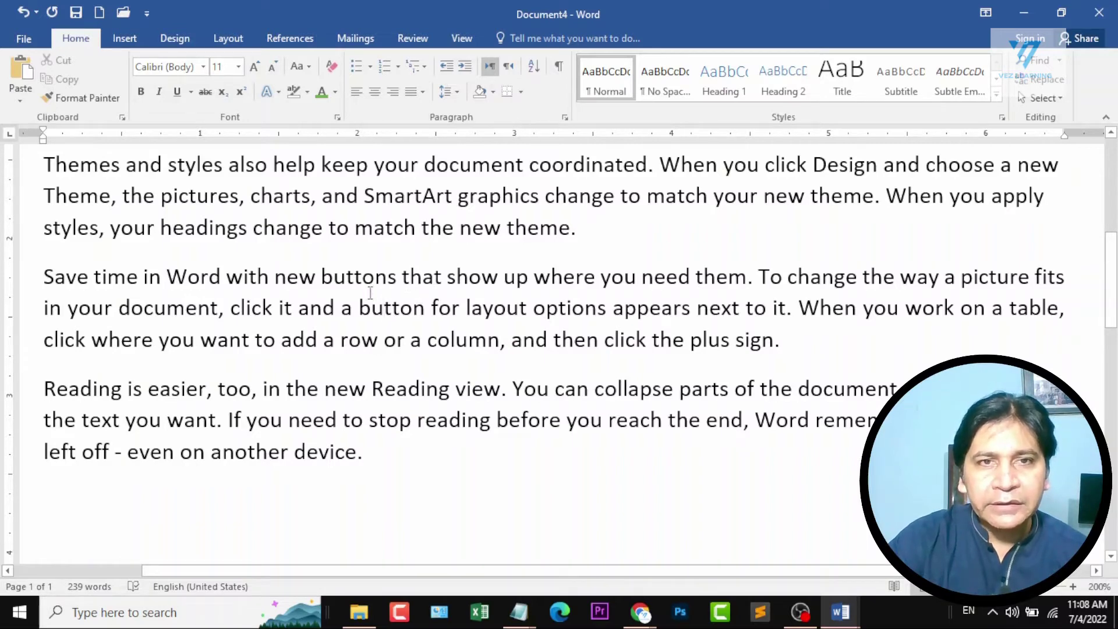
left_click_drag(42, 275, 792, 349)
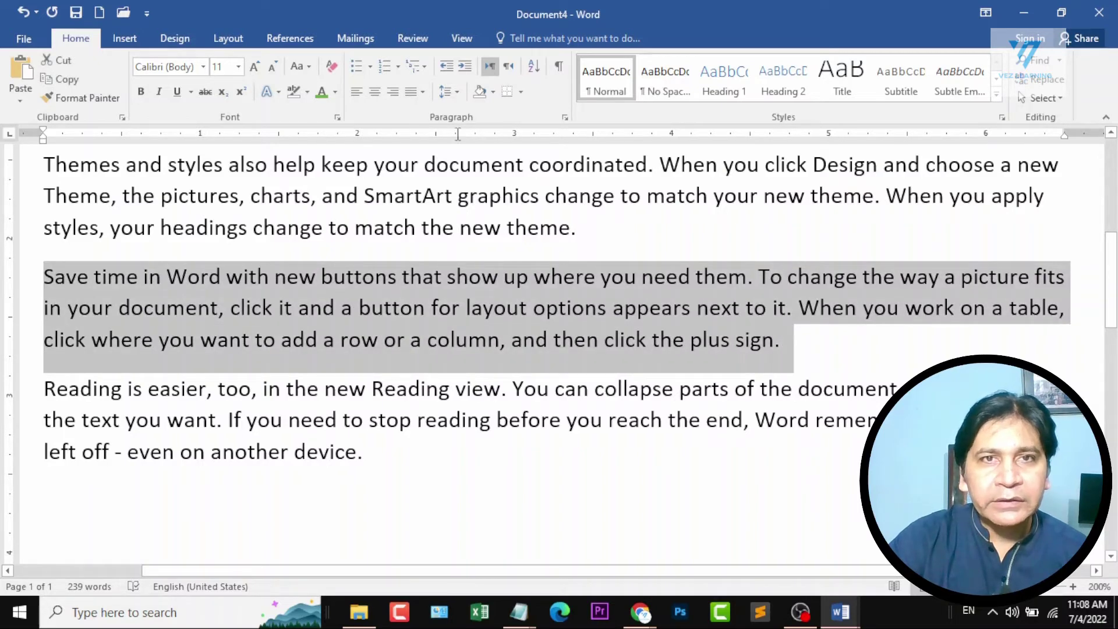
left_click(459, 92)
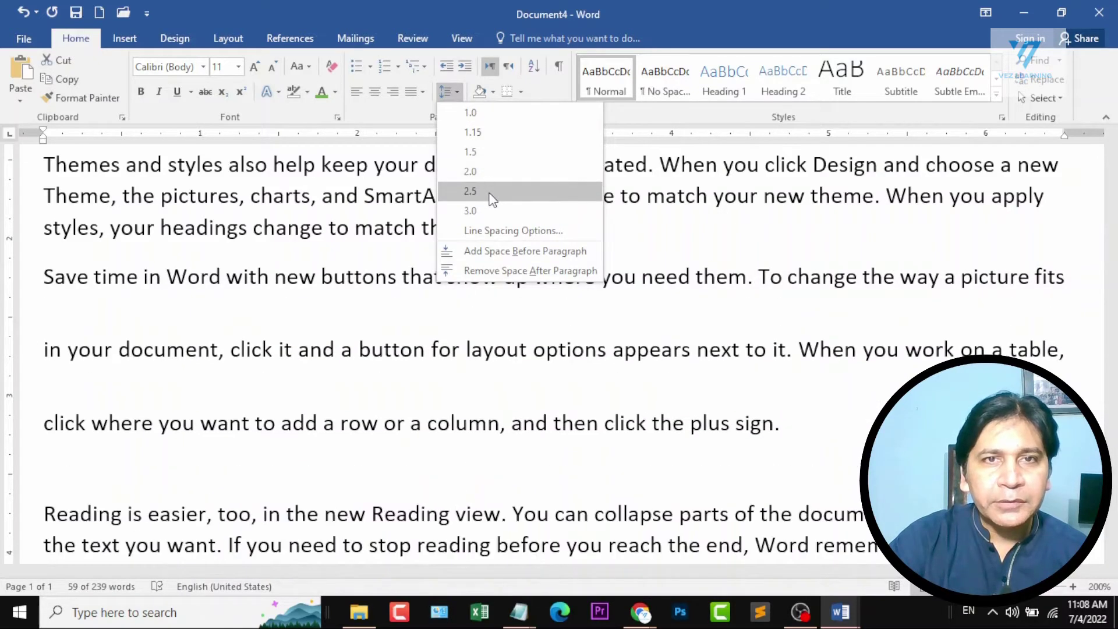
left_click(490, 197)
left_click(177, 330)
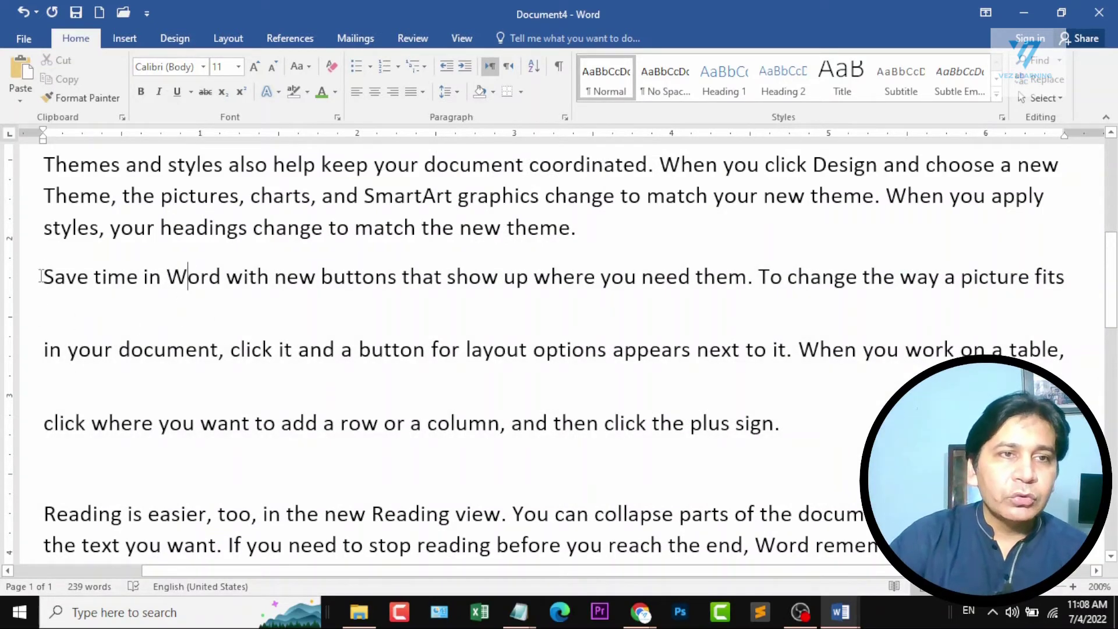
Try 1.15 and 1.5 line spacing on the "Save time in Word" paragraph, and set it to 1.0.
left_click_drag(41, 276, 721, 460)
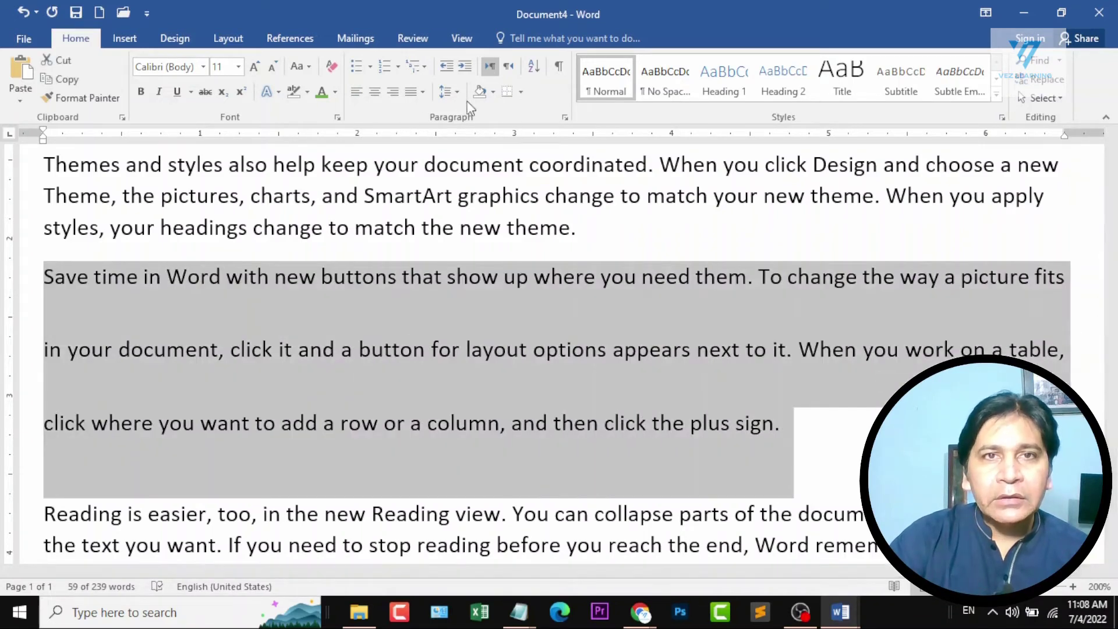
left_click(448, 92)
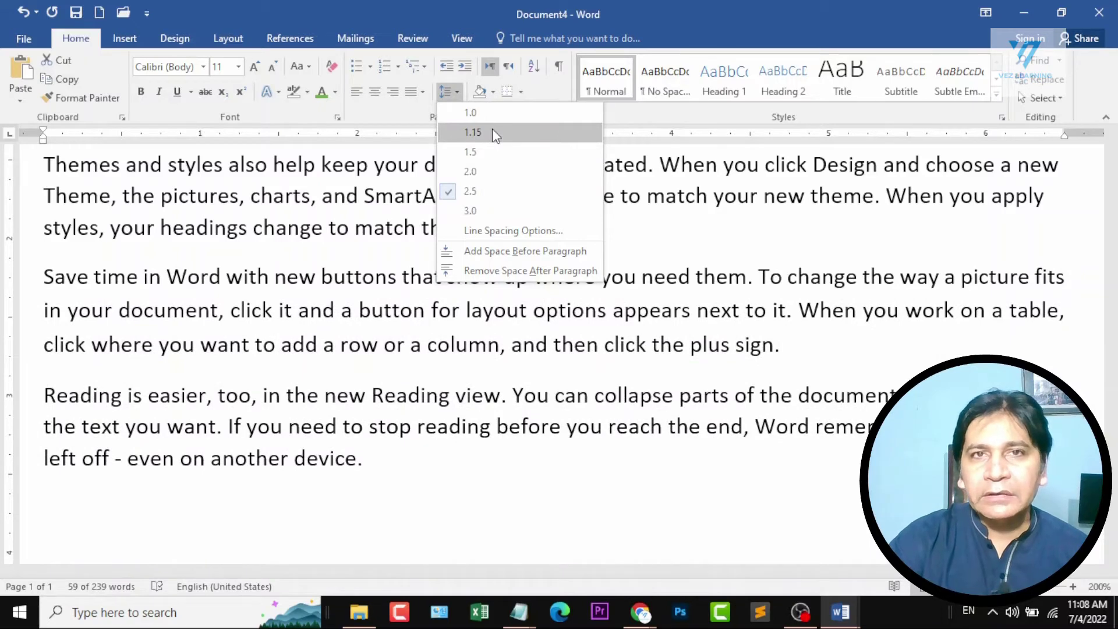
left_click(492, 132)
left_click(449, 91)
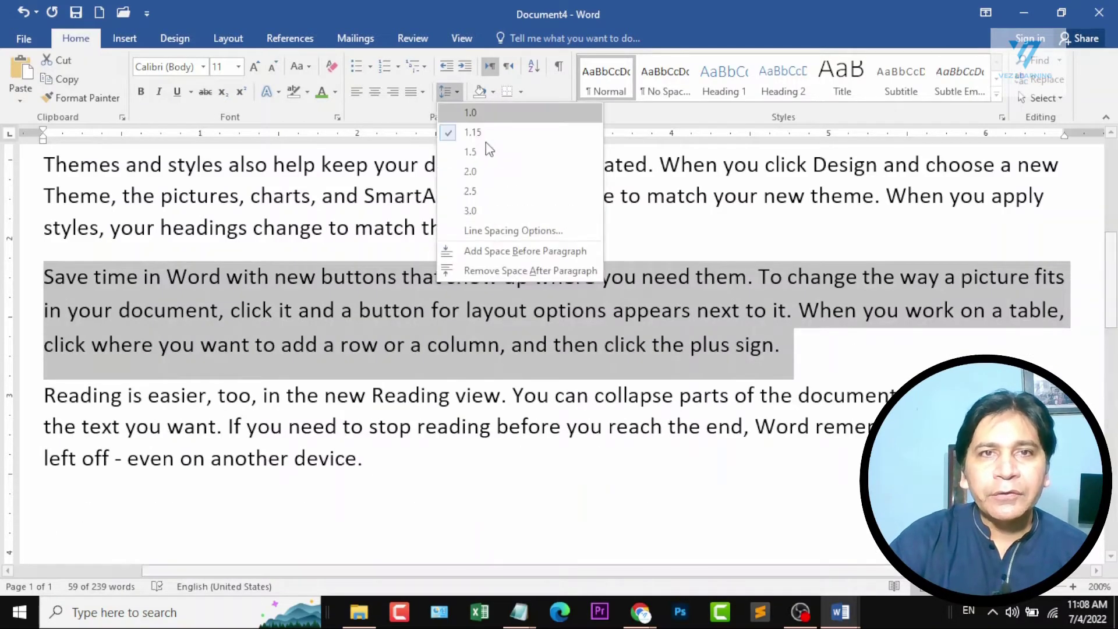
left_click(491, 154)
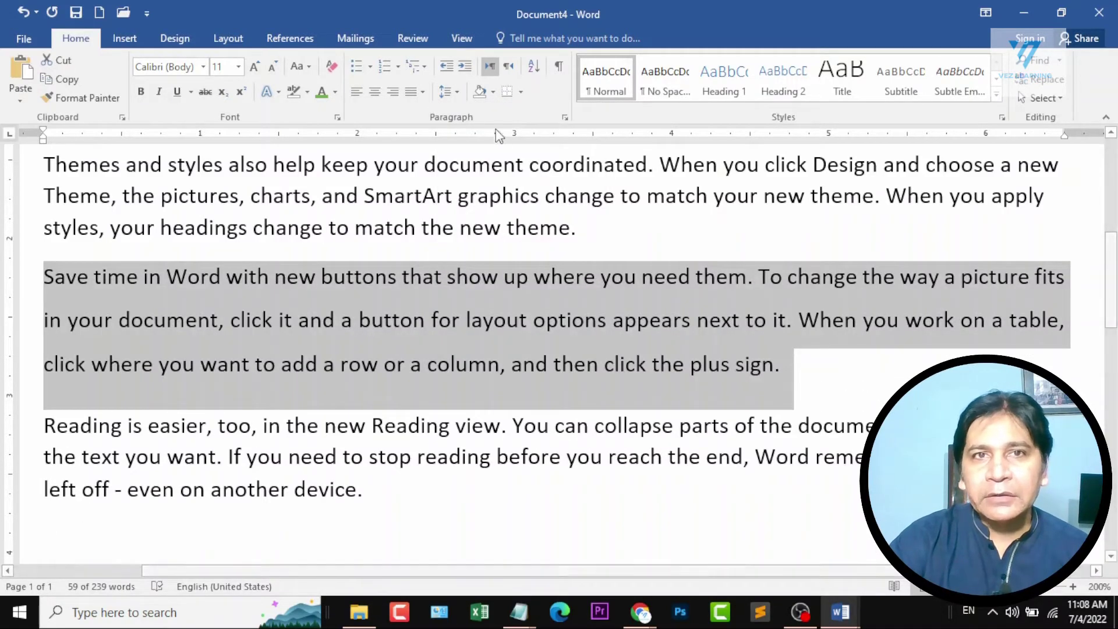
left_click(449, 92)
left_click(476, 114)
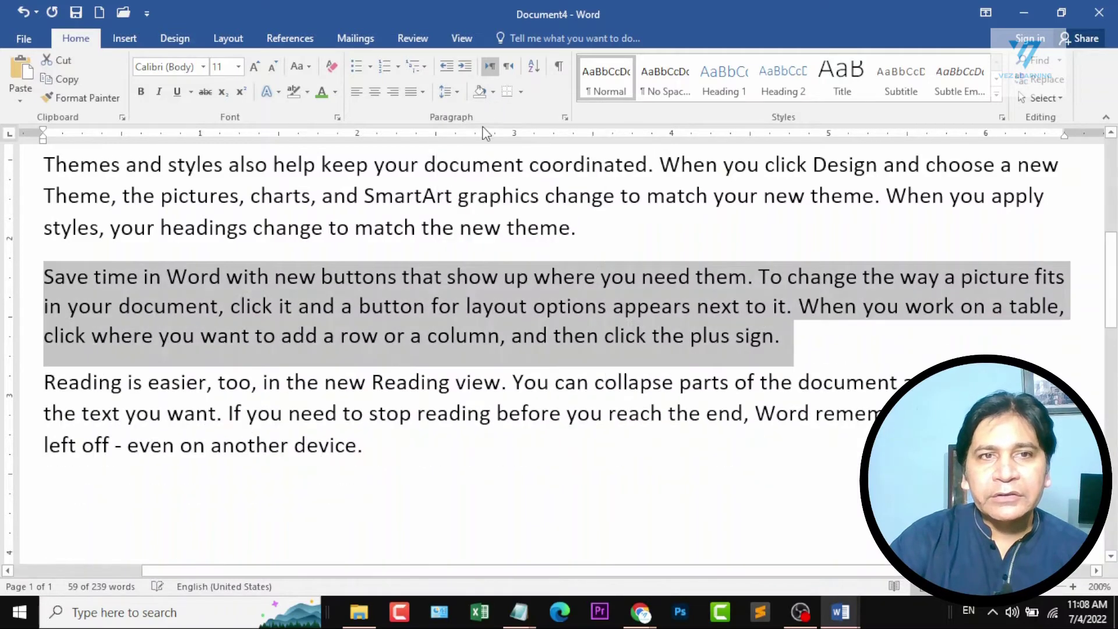
left_click(340, 309)
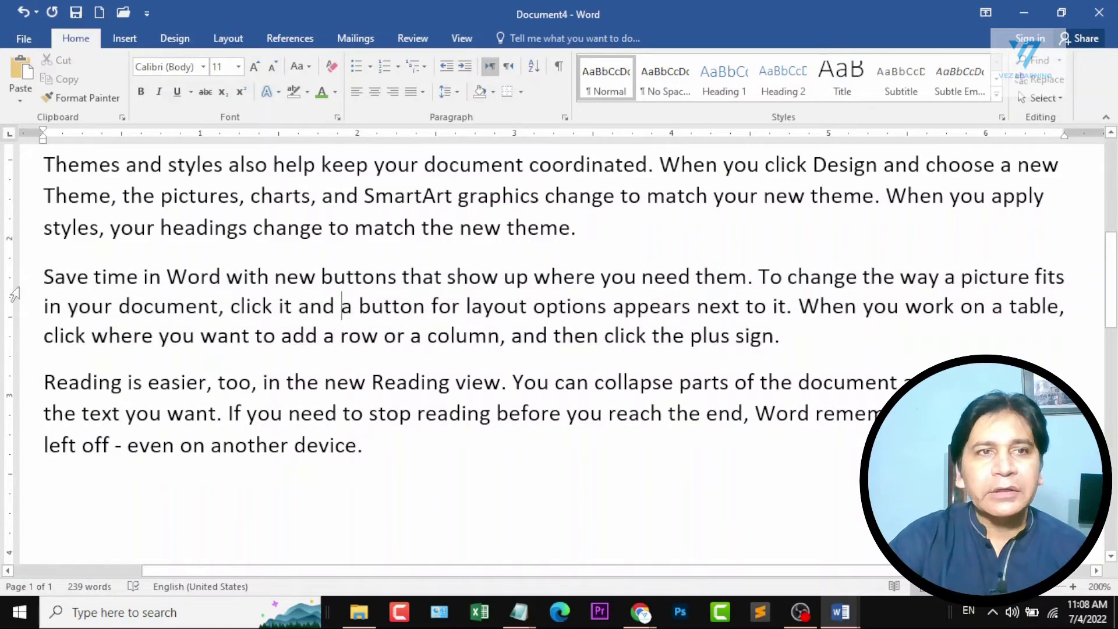
Apply dark orange shading behind the "Save time in Word" paragraph.
left_click_drag(44, 277, 814, 346)
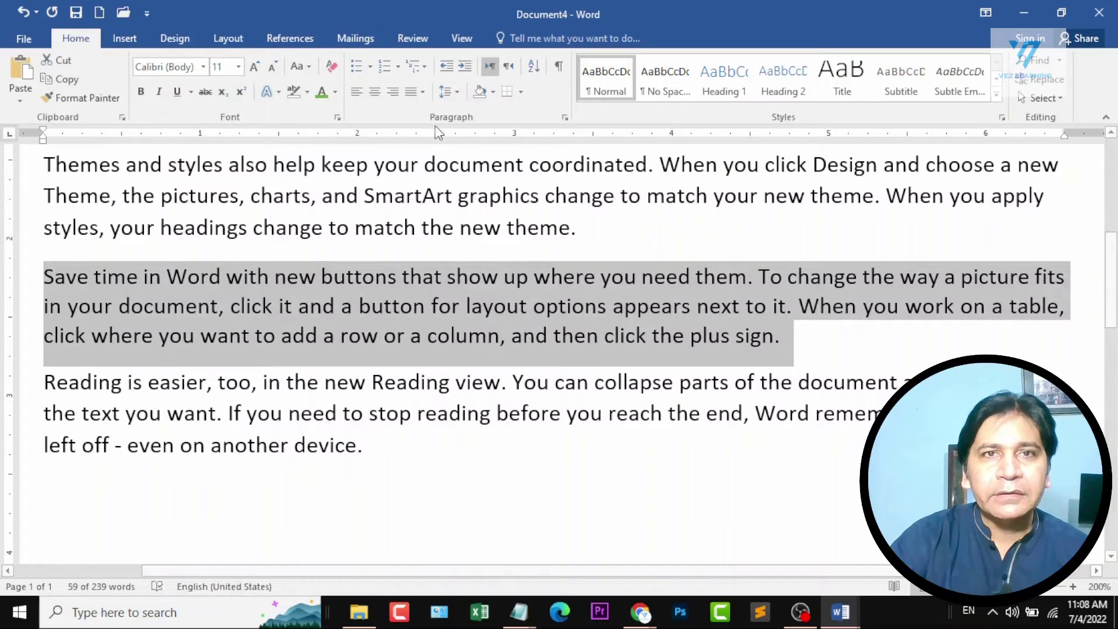
left_click(493, 92)
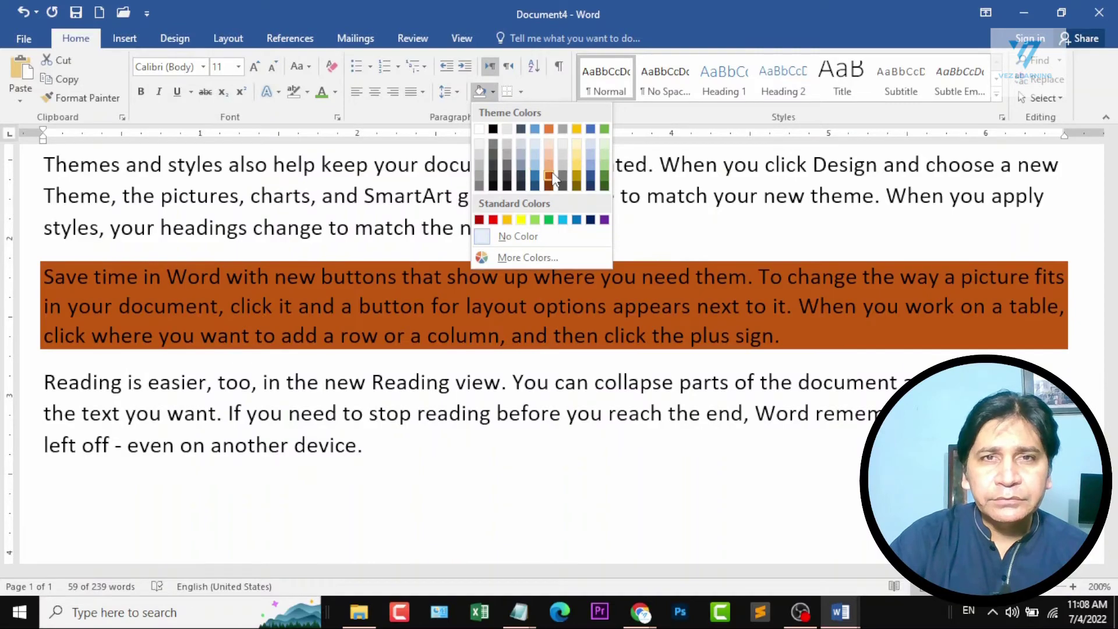
left_click(553, 176)
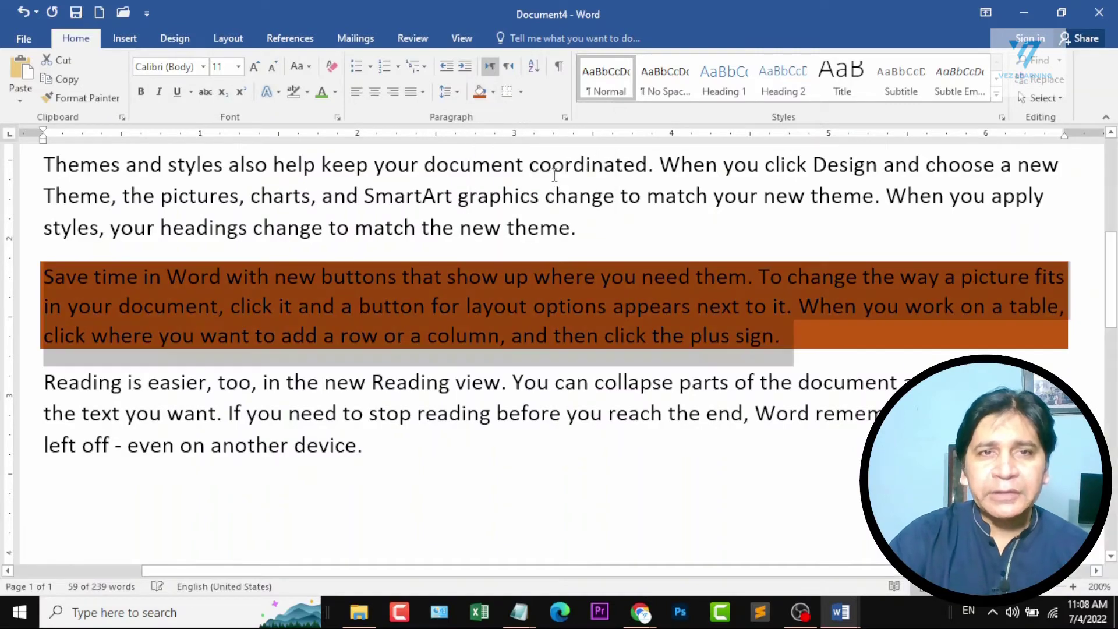
left_click(609, 309)
Apply green shading behind the "Themes and styles" paragraph.
scroll(650, 428, "down", 6)
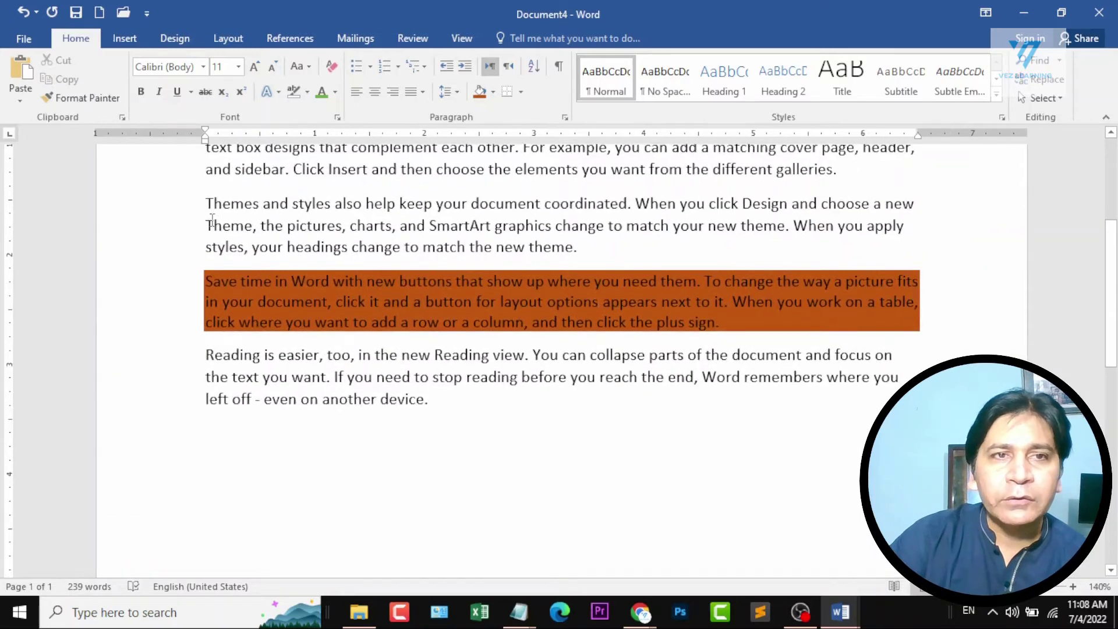
left_click_drag(207, 197, 583, 247)
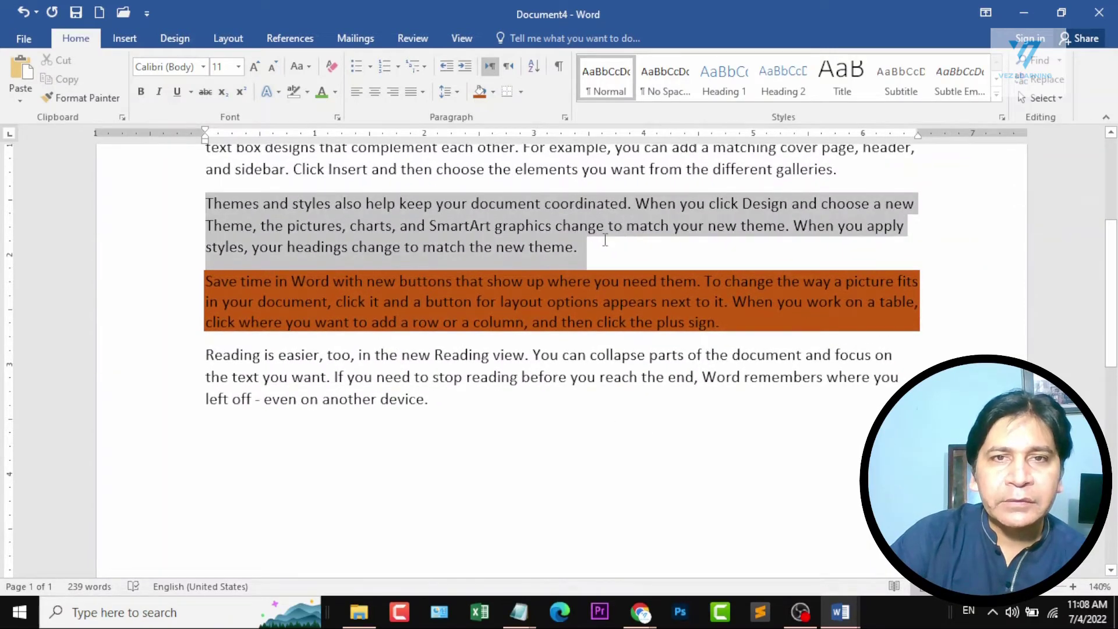
left_click(489, 98)
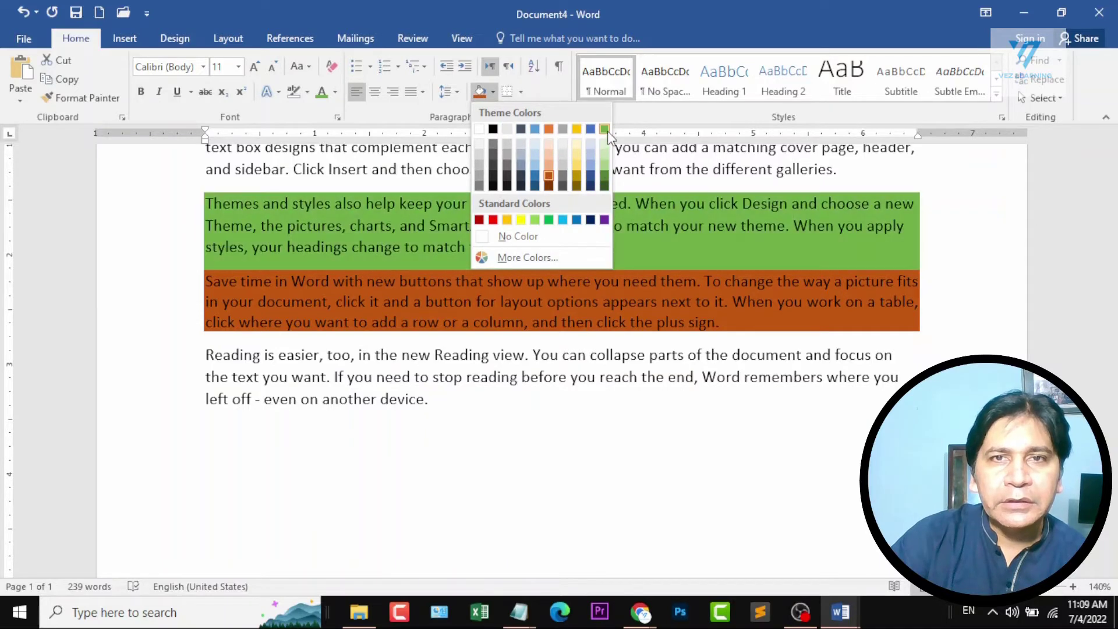
left_click(604, 169)
left_click(670, 301)
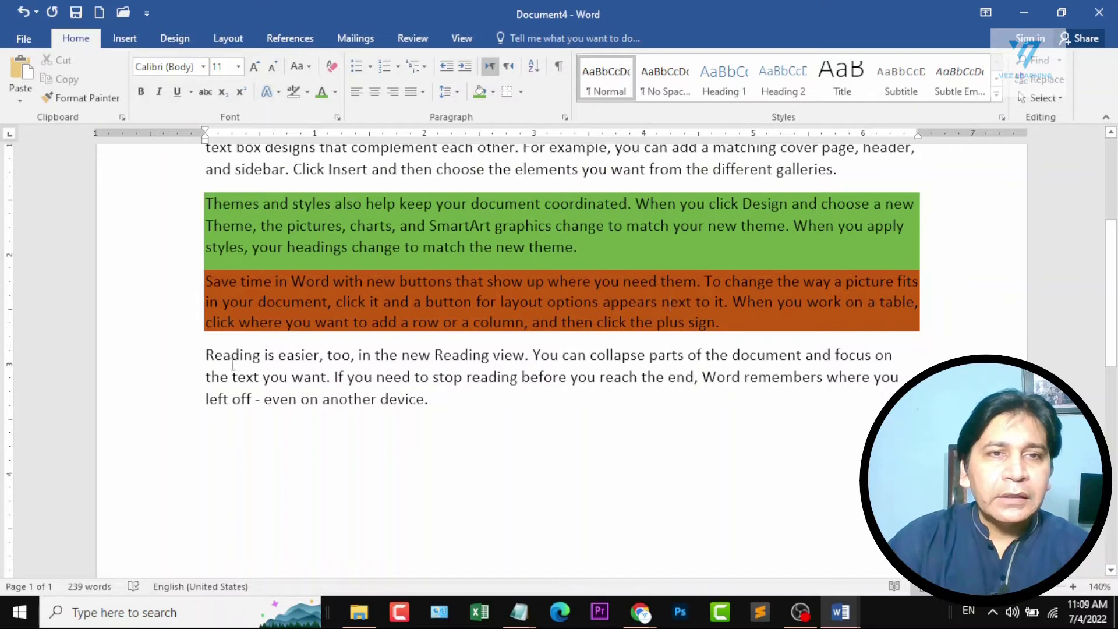
Add outside borders around the "Reading is easier" paragraph.
left_click_drag(209, 354, 445, 402)
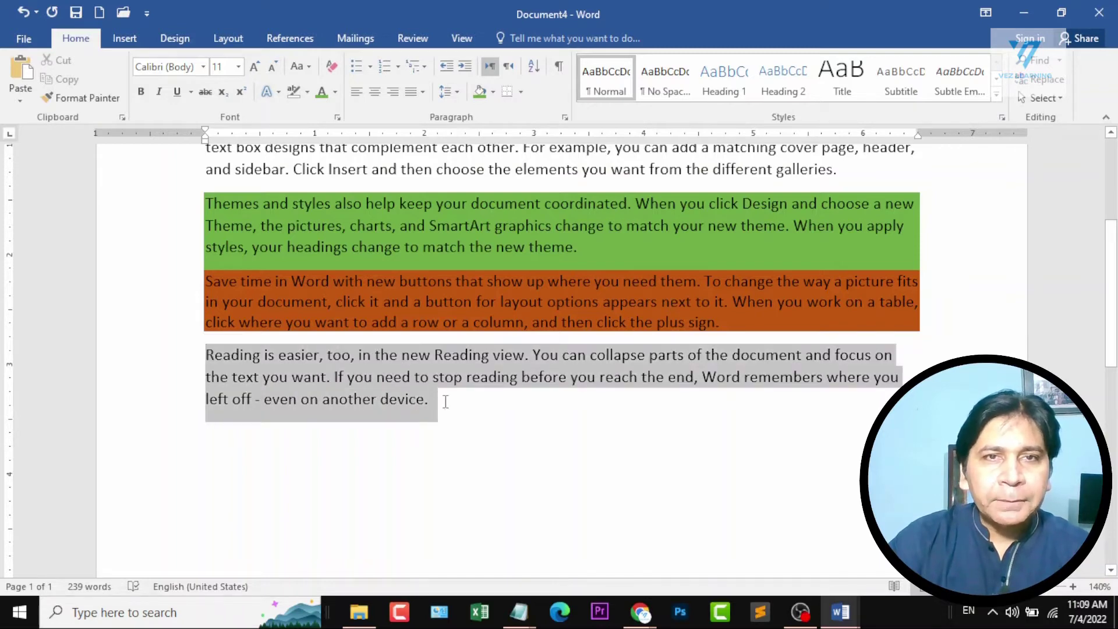
left_click(521, 91)
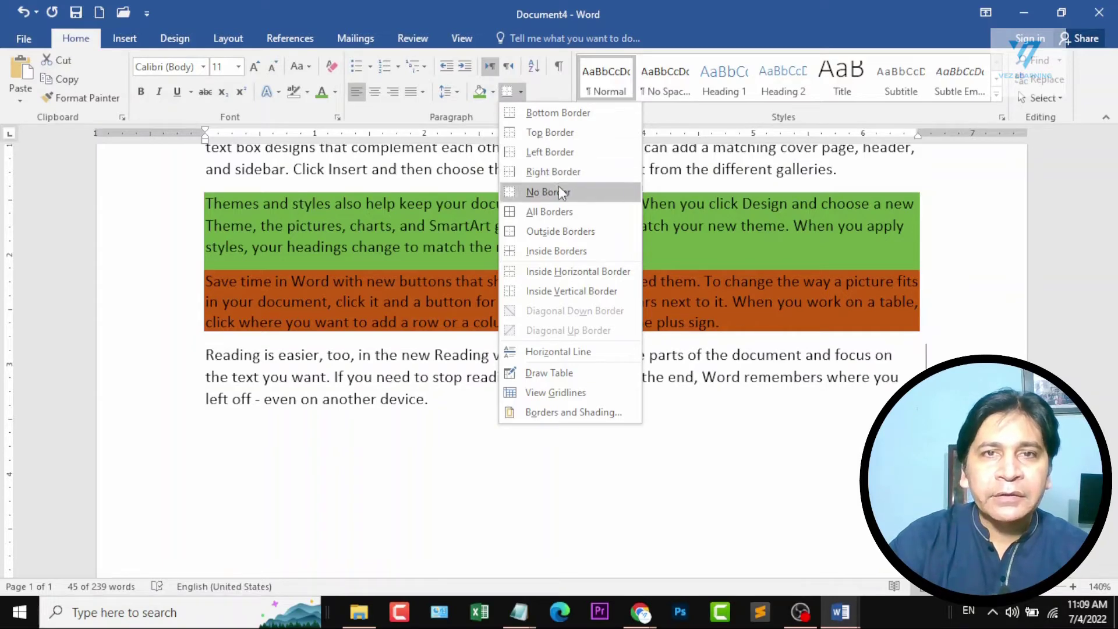
left_click(570, 231)
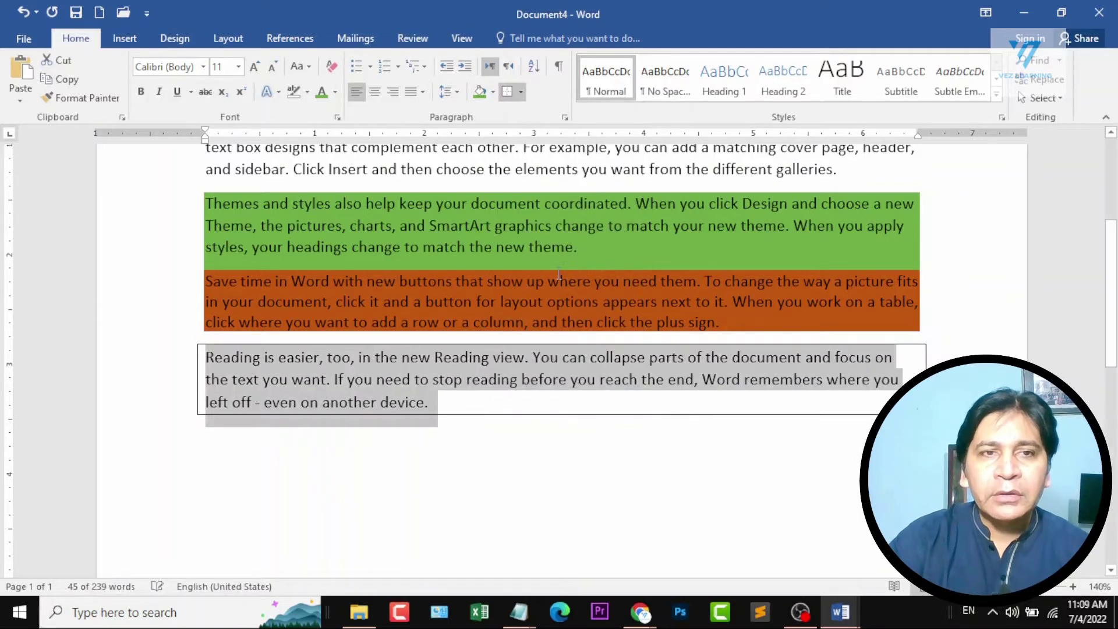
left_click(571, 404)
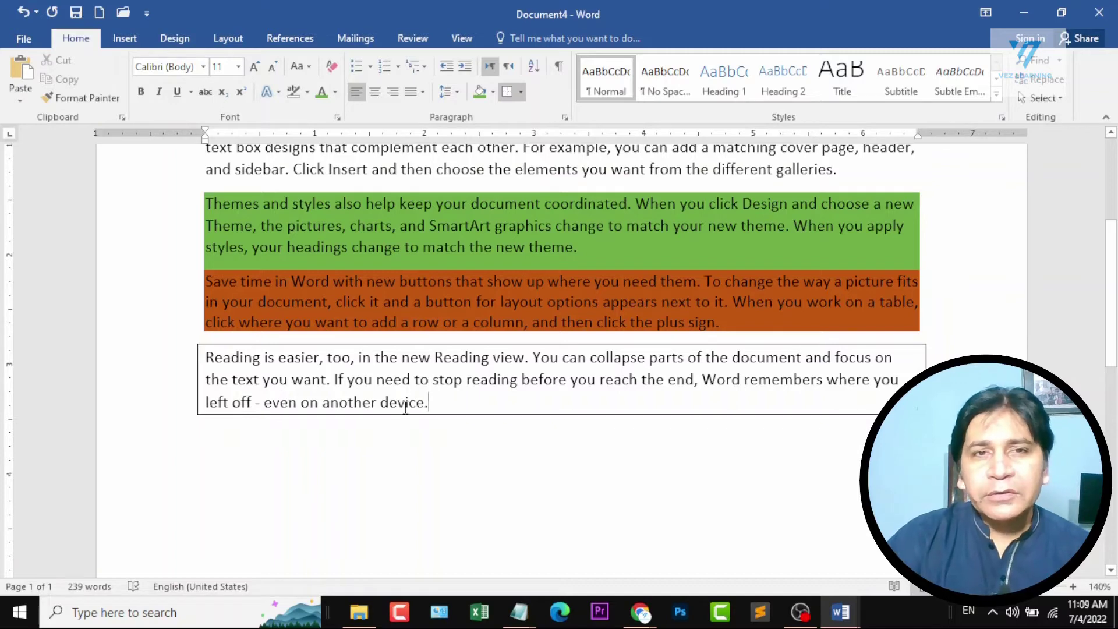
Clear the shading, borders and all other formatting from the entire document.
scroll(436, 401, "up", 3)
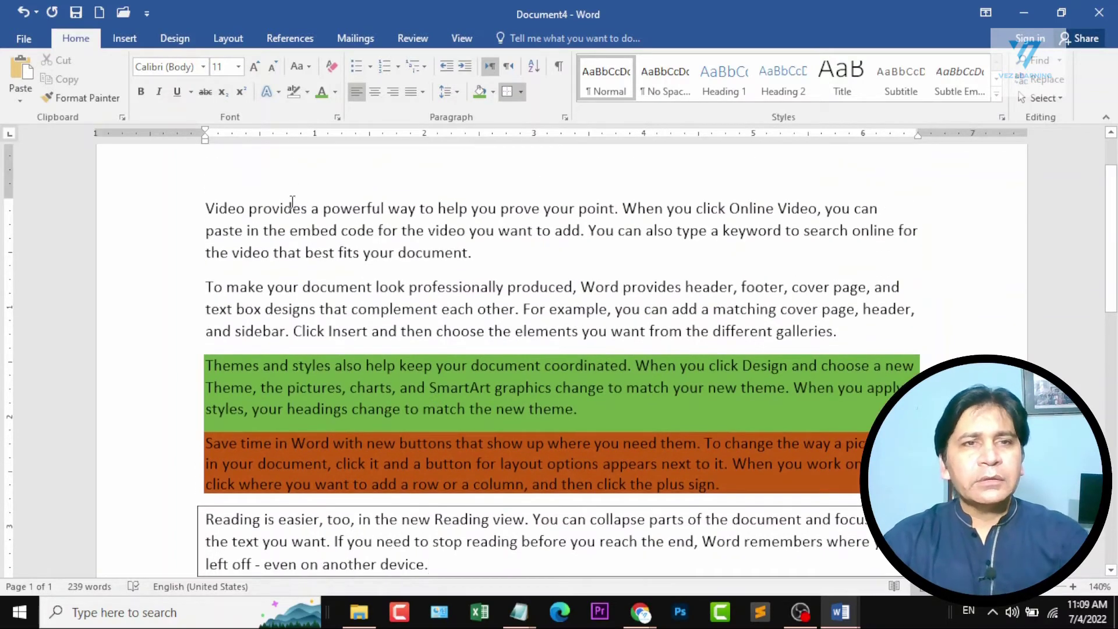
key("ctrl+a")
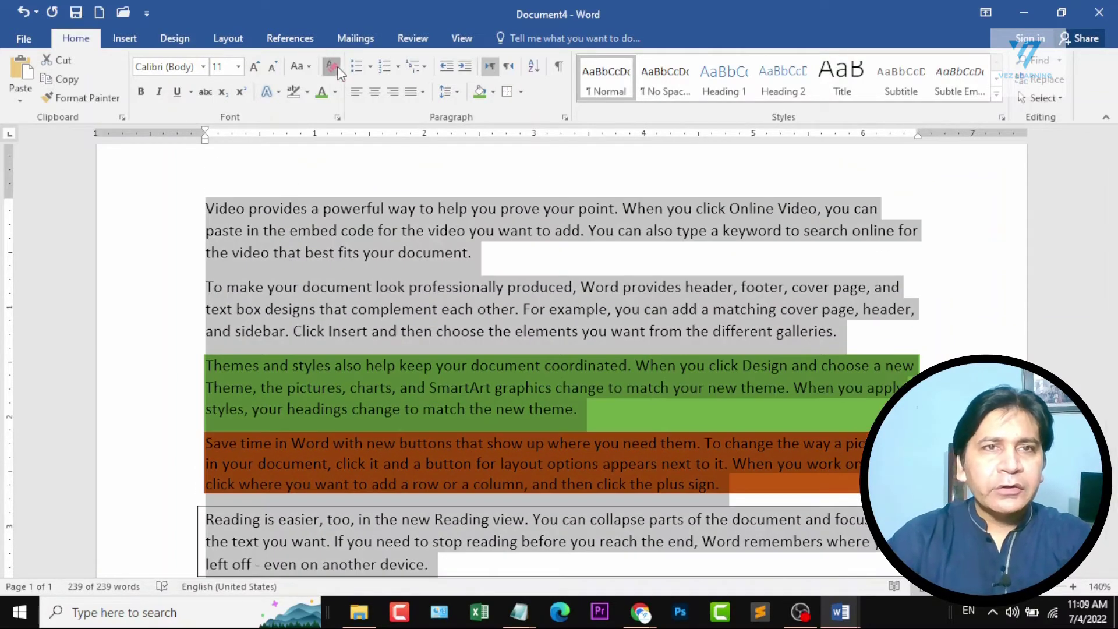
key("ctrl+q")
Turn all the paragraphs into a bulleted list and change the bullet to the four-diamond symbol.
left_click(279, 219)
key("ctrl+a")
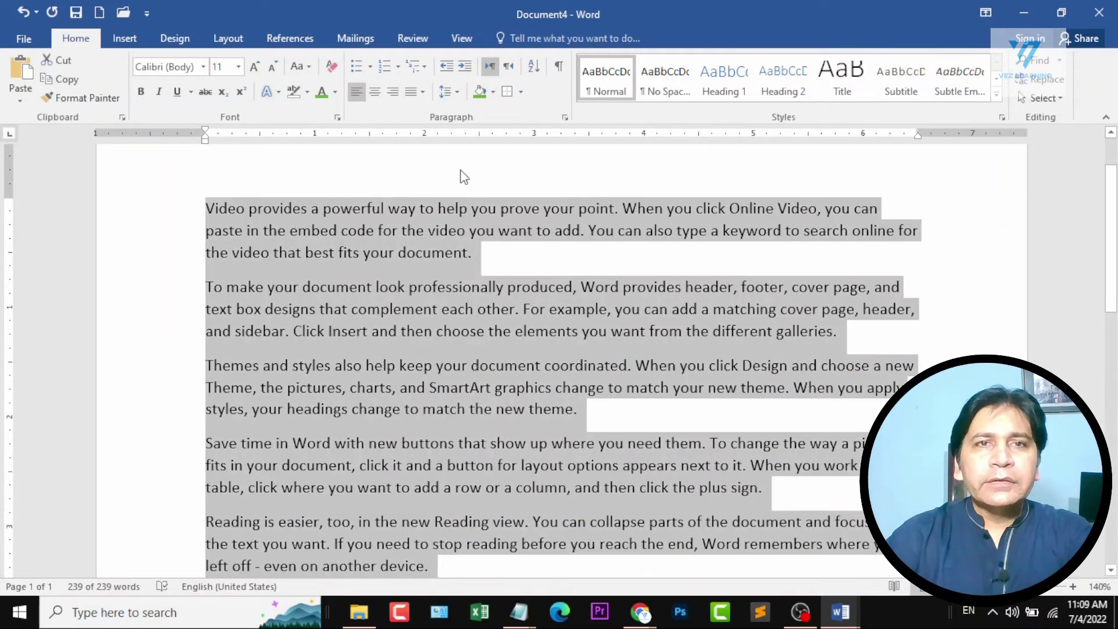
left_click(353, 64)
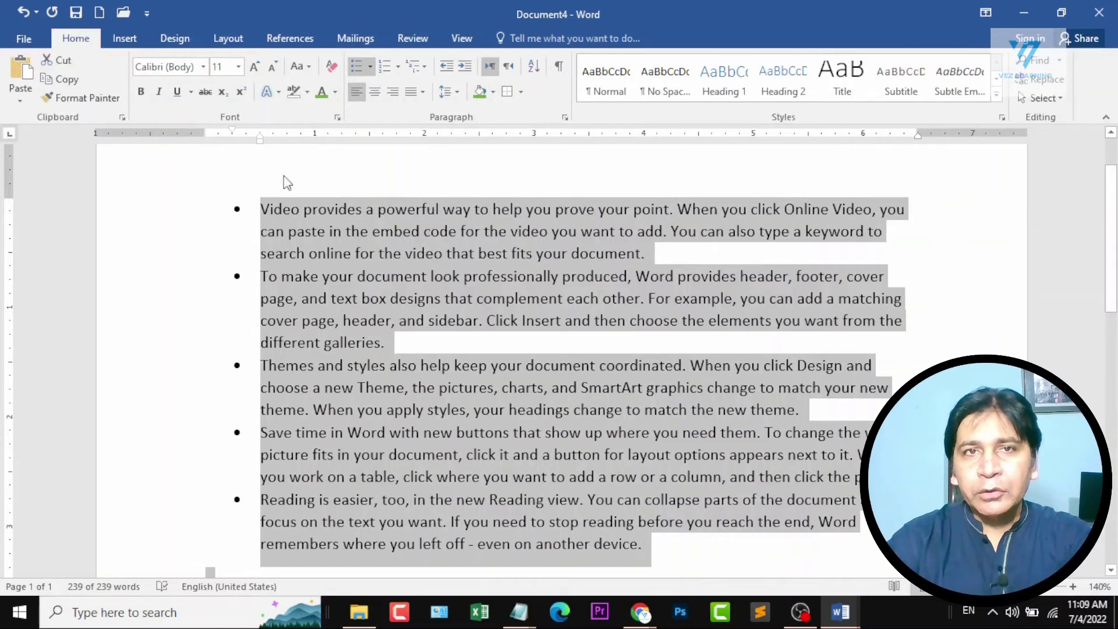
left_click(368, 67)
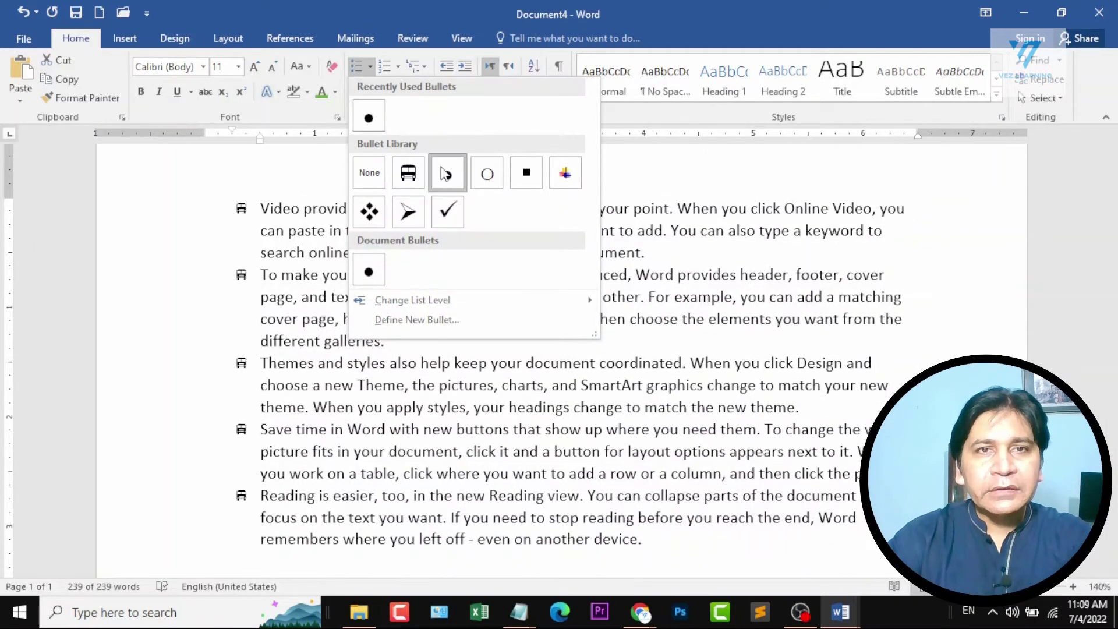
left_click(381, 218)
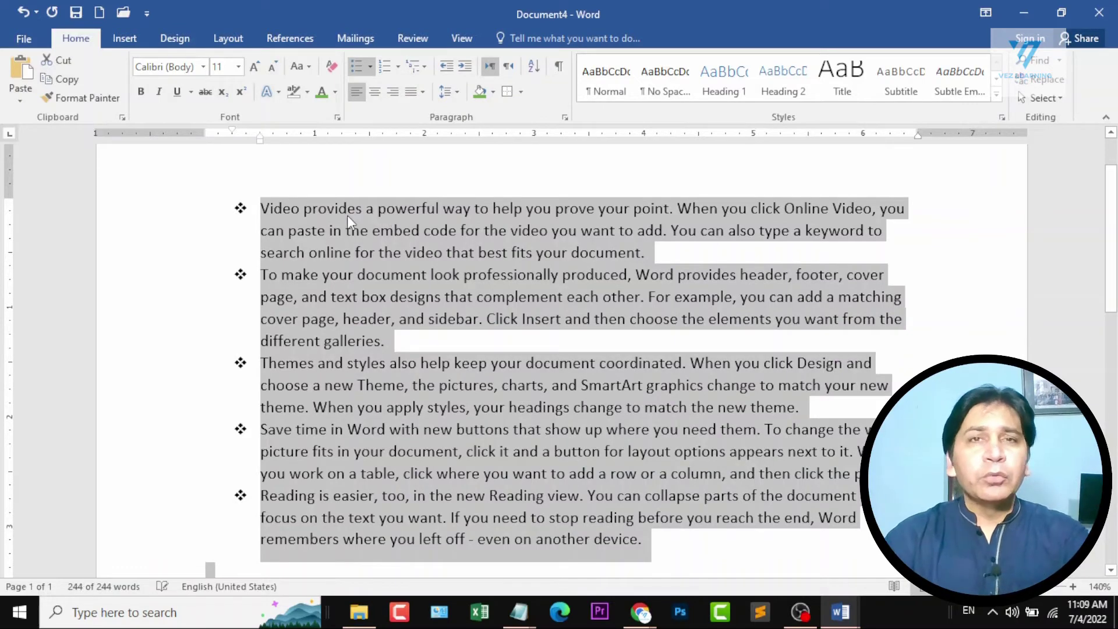
Define the Wingdings airplane symbol (character code 81) as a new bullet for all the paragraphs.
left_click(368, 67)
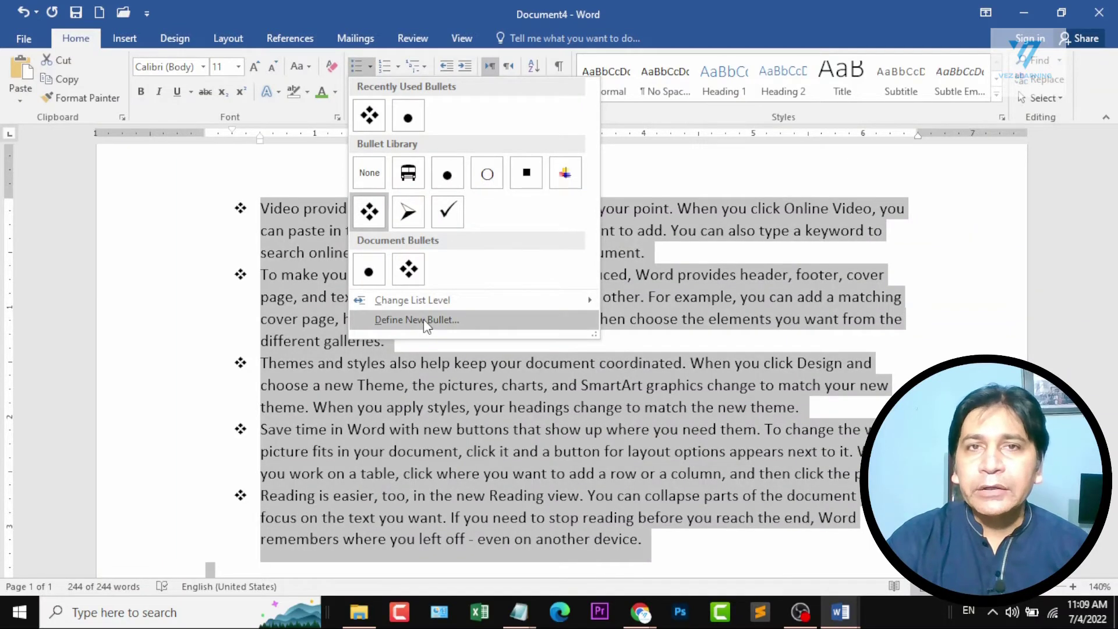
left_click(424, 319)
left_click_drag(547, 149, 520, 129)
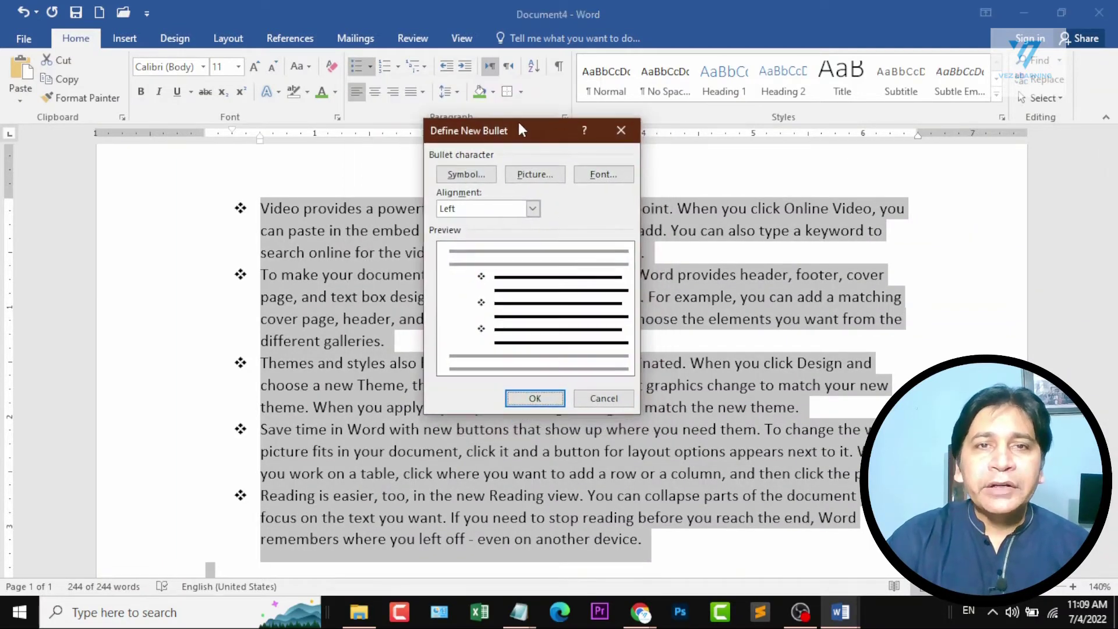
left_click(473, 176)
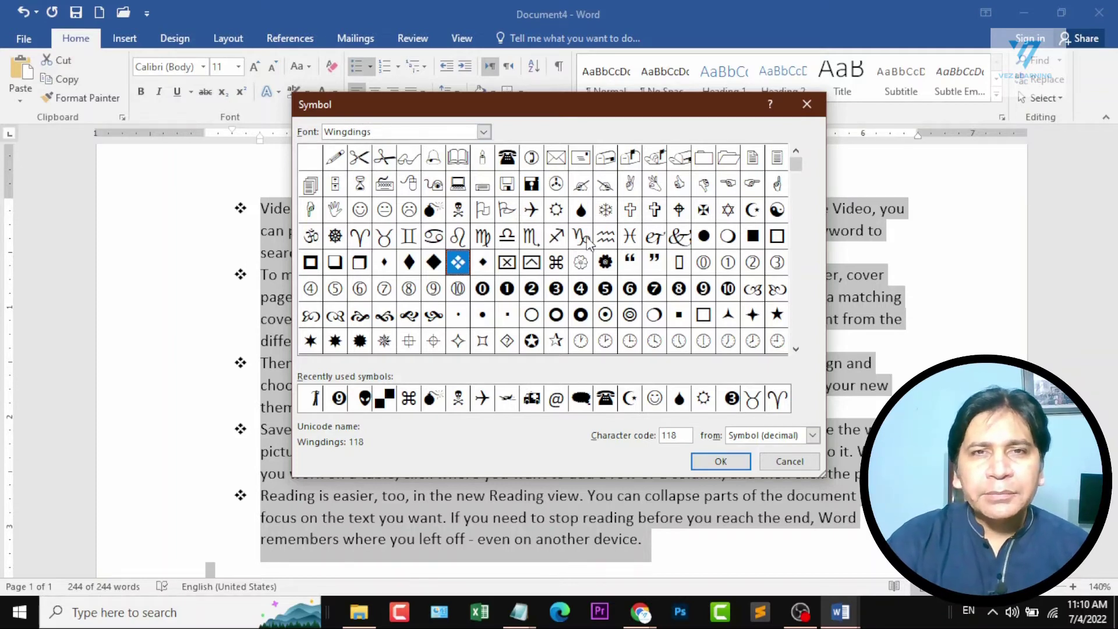
left_click(530, 210)
left_click(714, 463)
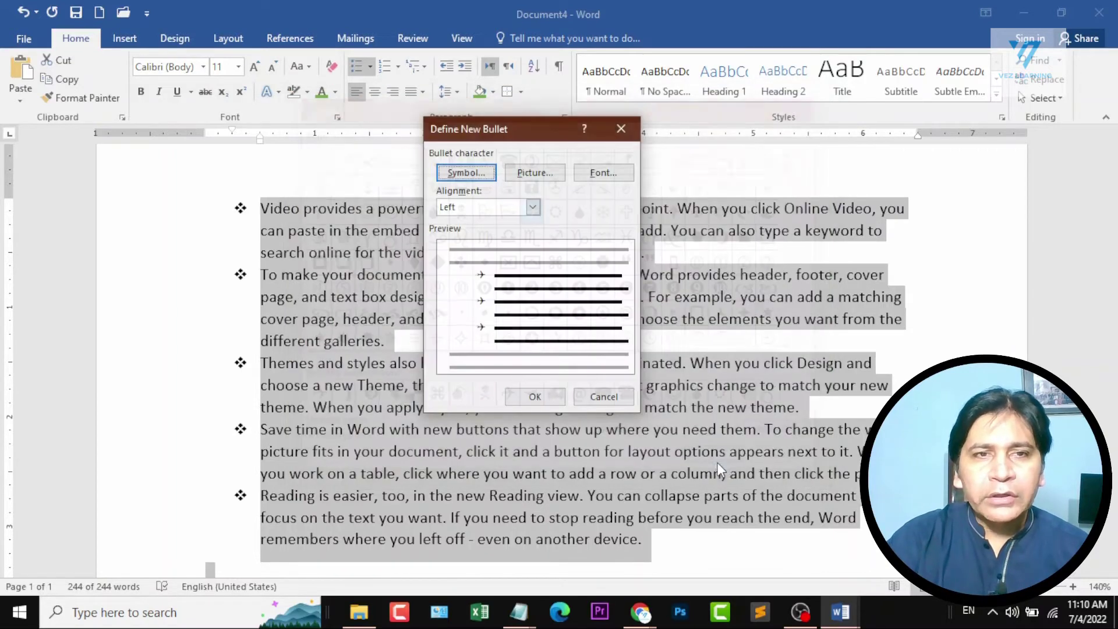
left_click(550, 394)
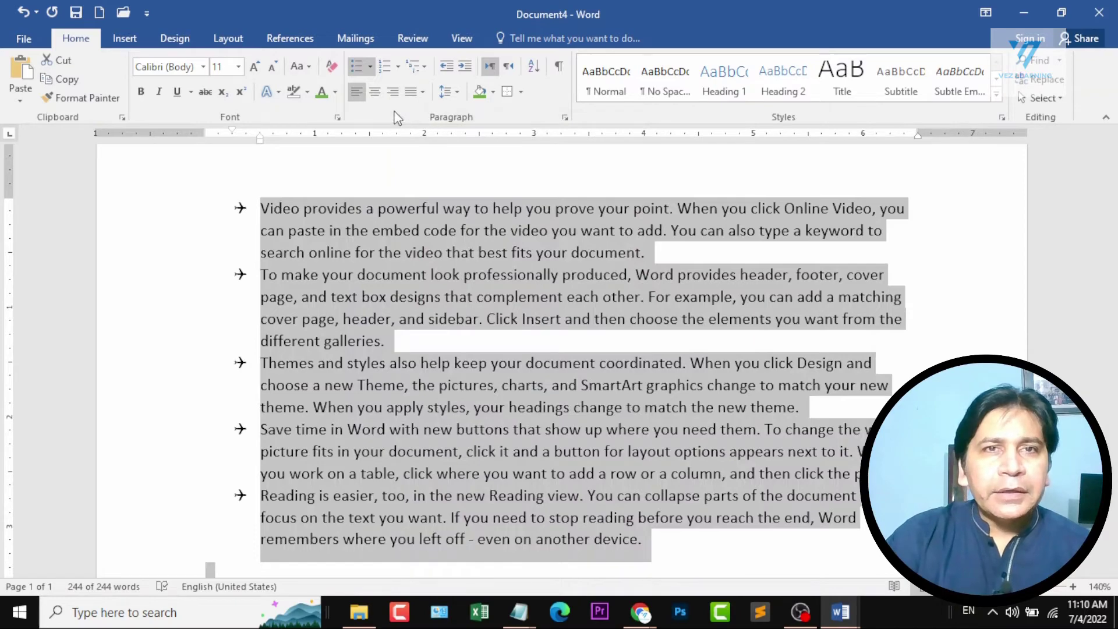
Start defining a new symbol bullet and browse the Vivaldi, Tahoma, Wingdings 3, Wingdings 2 and Wingdings character sets.
left_click(370, 67)
left_click(411, 317)
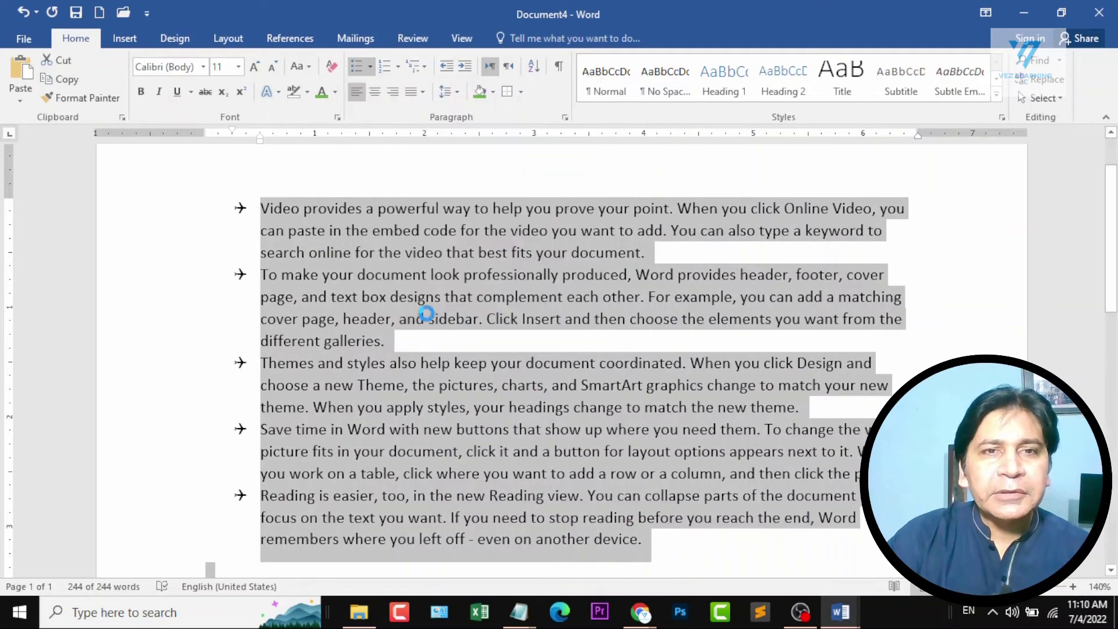
left_click(466, 173)
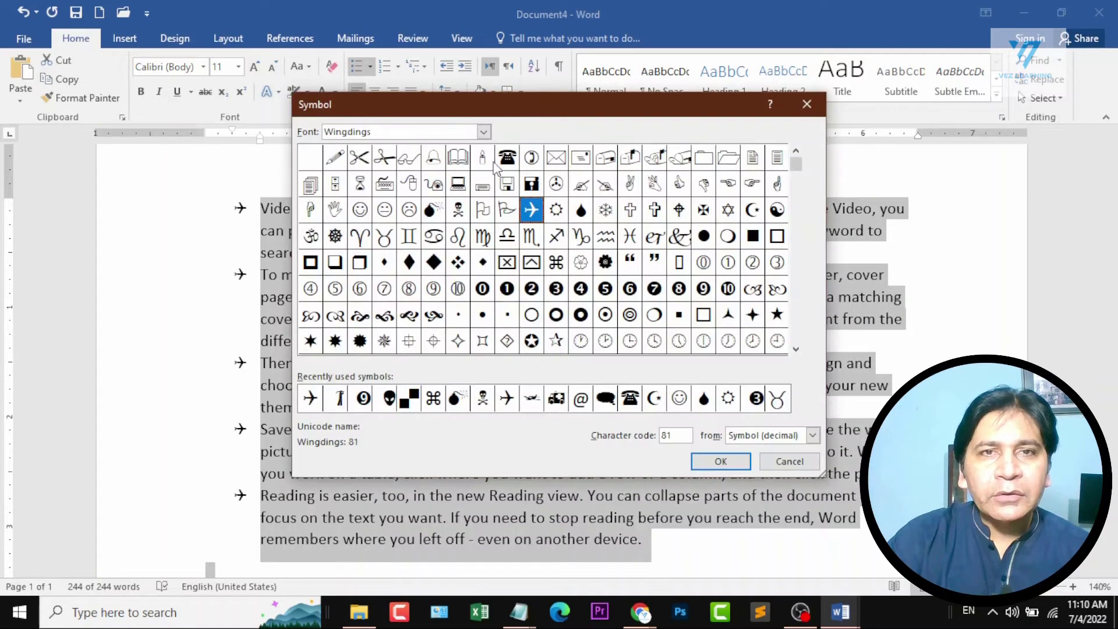
left_click(483, 132)
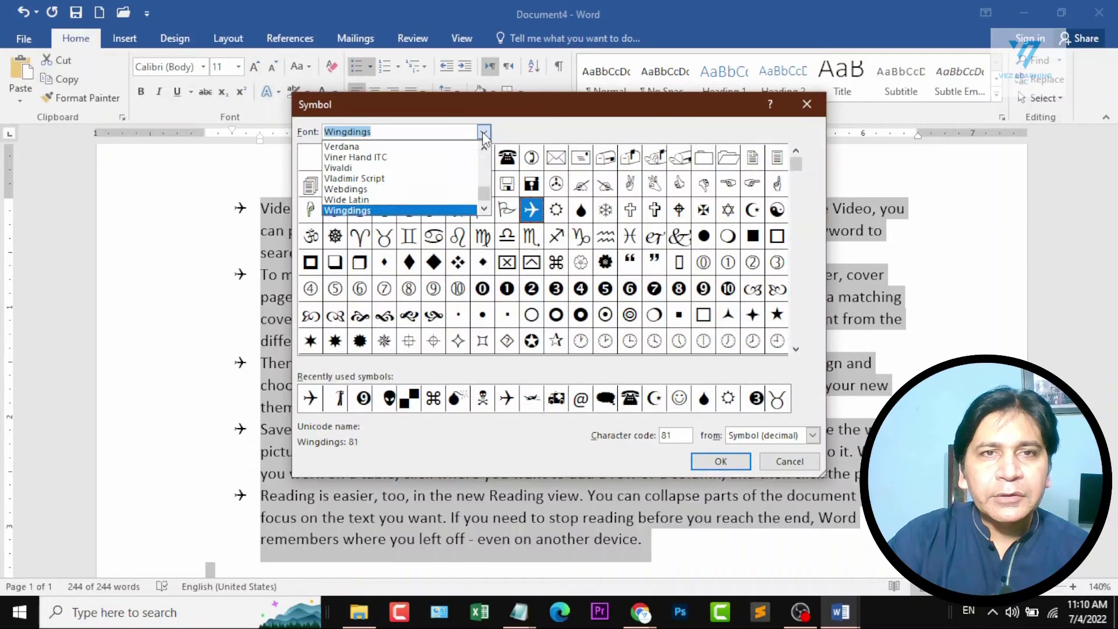
left_click(422, 168)
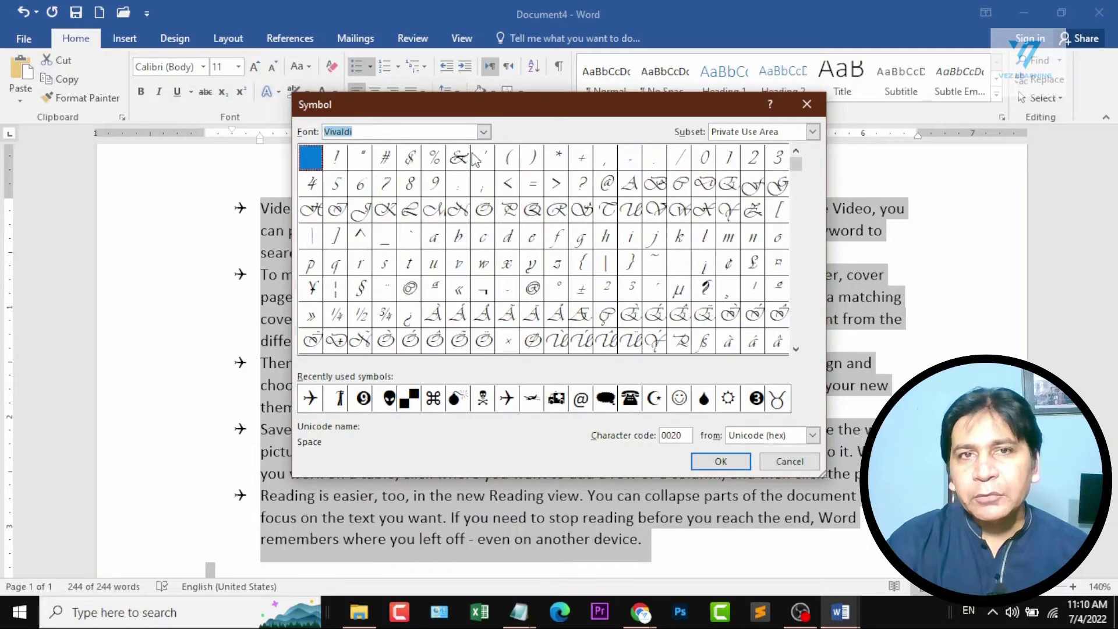
left_click(484, 133)
scroll(444, 199, "up", 3)
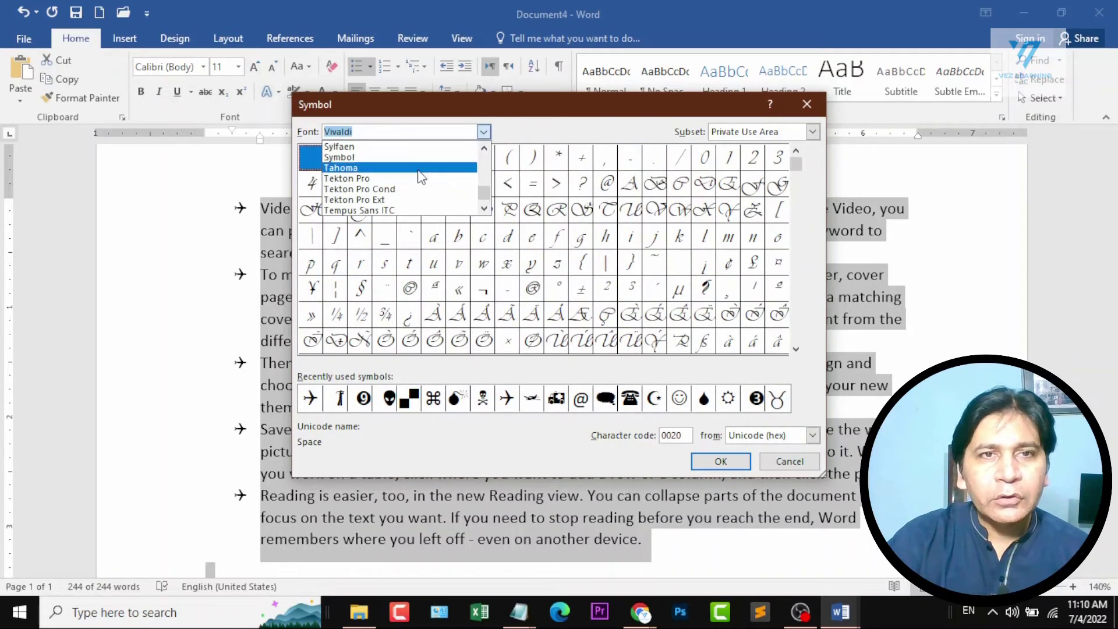
left_click(421, 179)
left_click(483, 133)
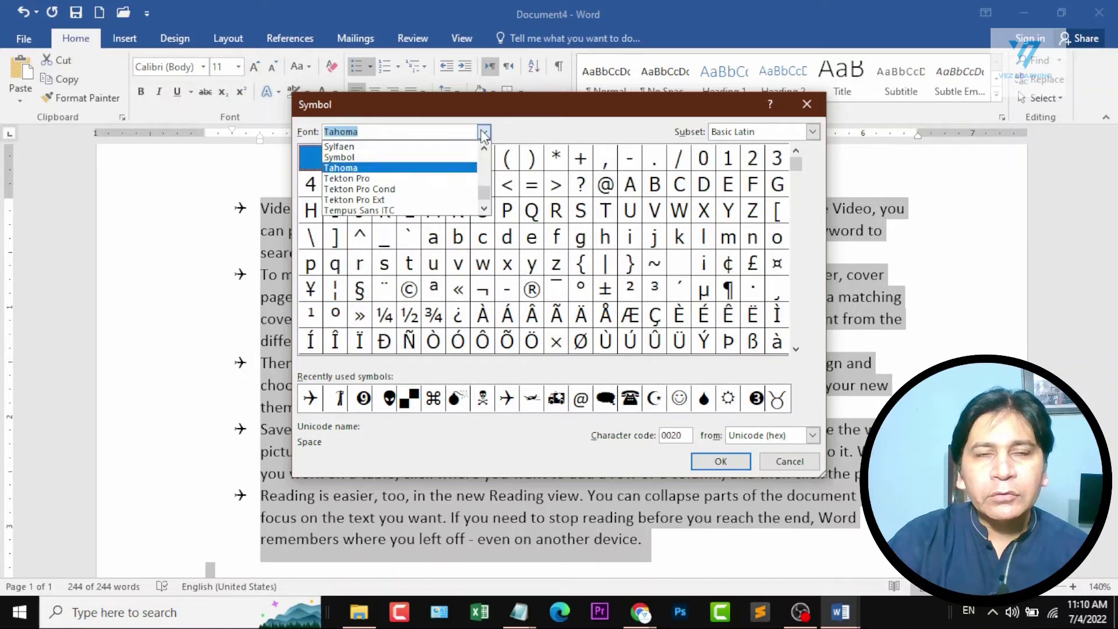
scroll(452, 171, "down", 10)
scroll(462, 181, "up", 2)
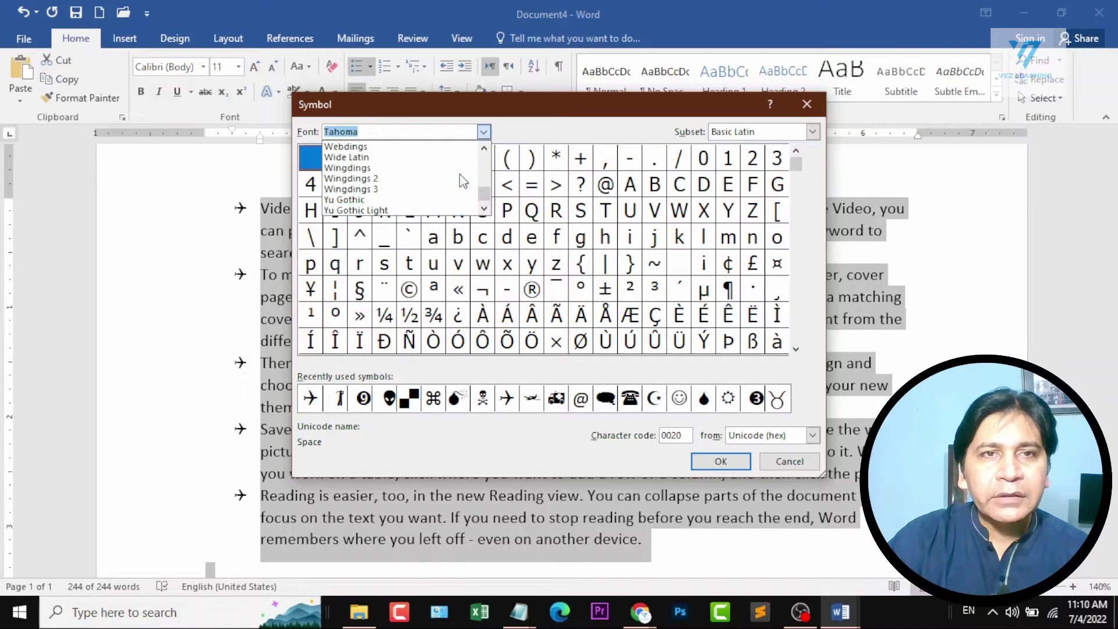
left_click(416, 190)
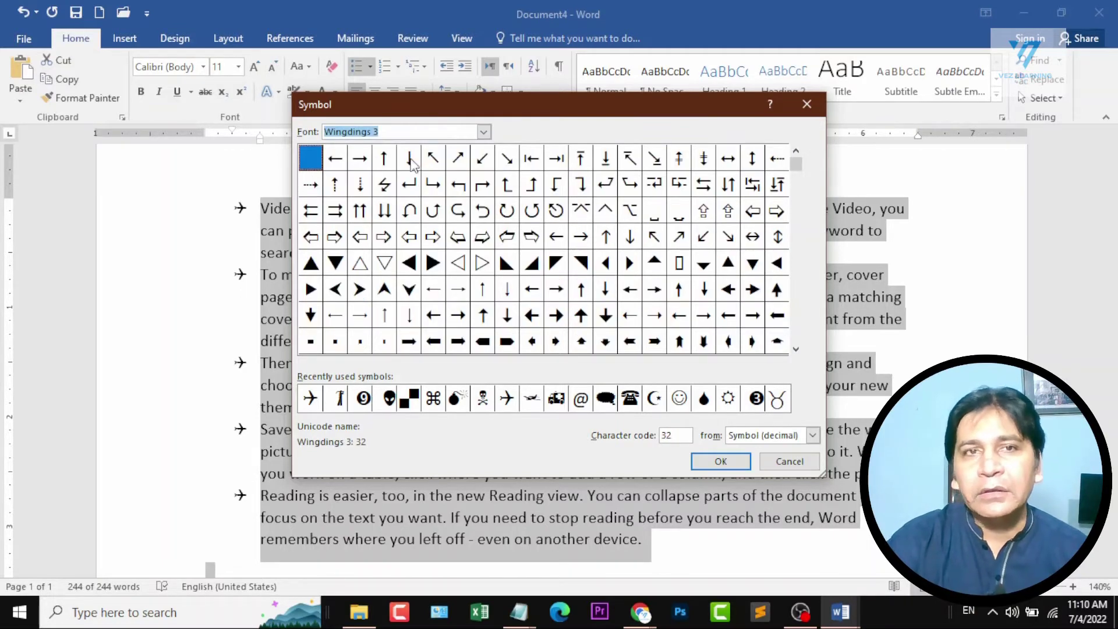
left_click(483, 133)
left_click(427, 178)
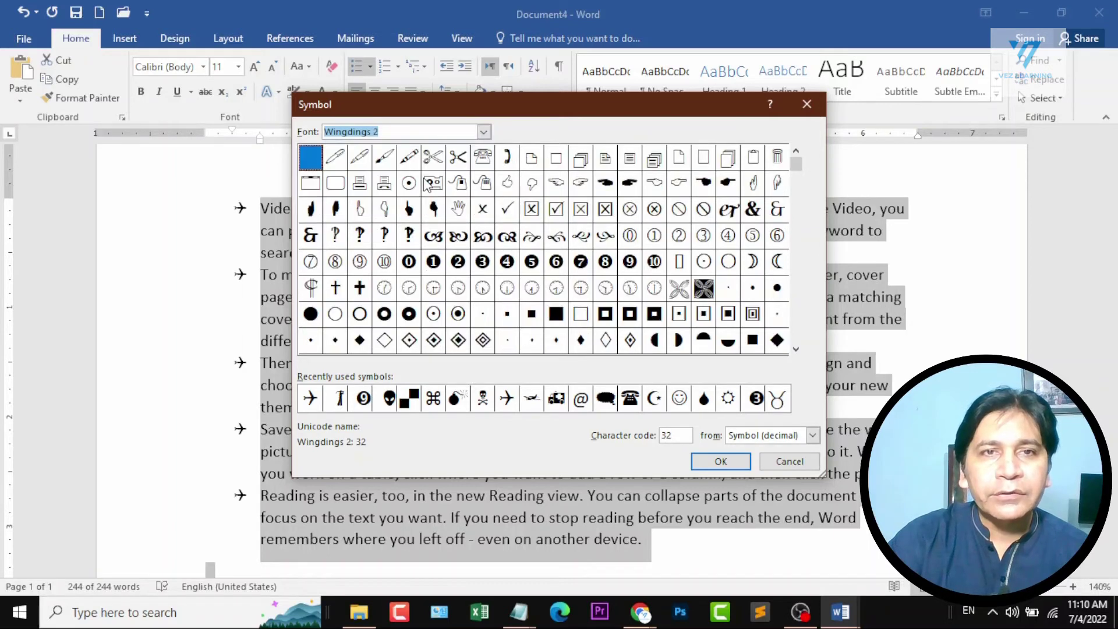
left_click(484, 132)
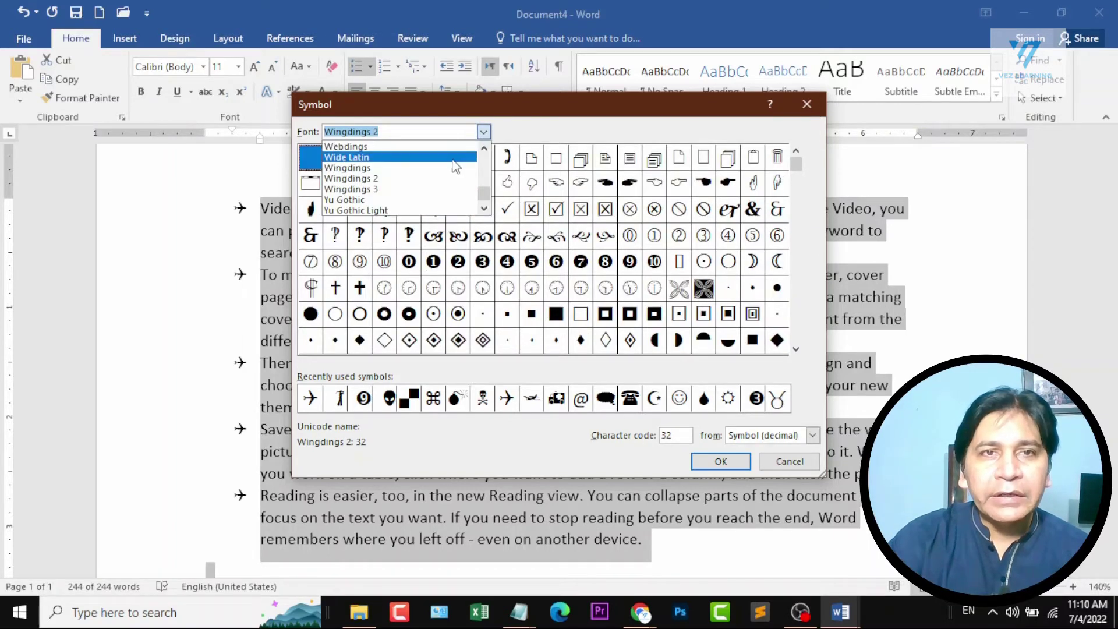
left_click(454, 179)
left_click(483, 132)
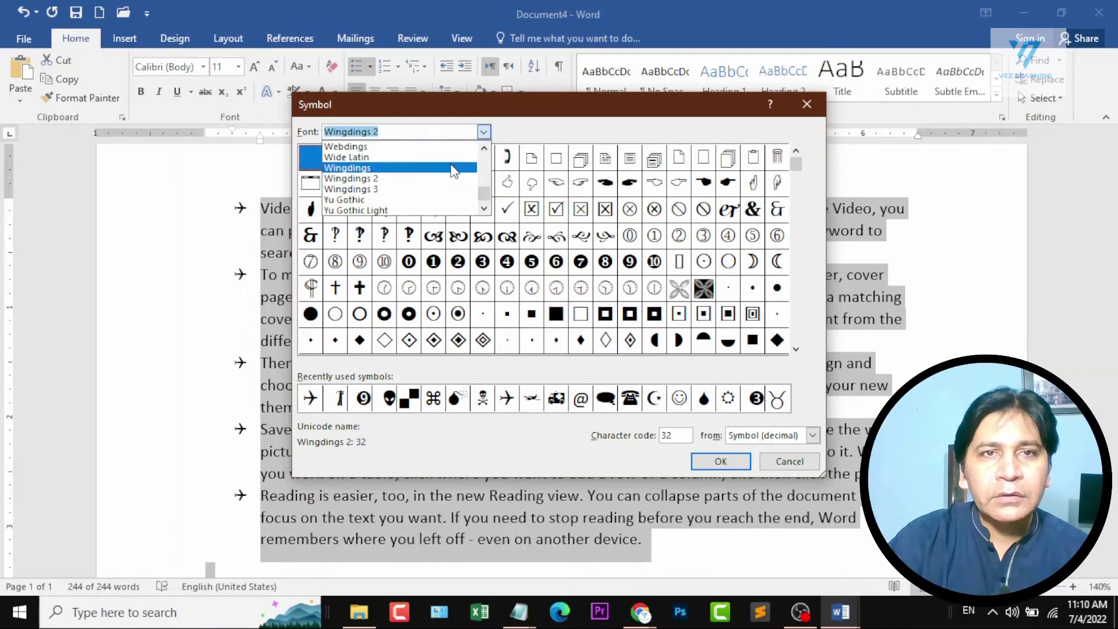
left_click(454, 169)
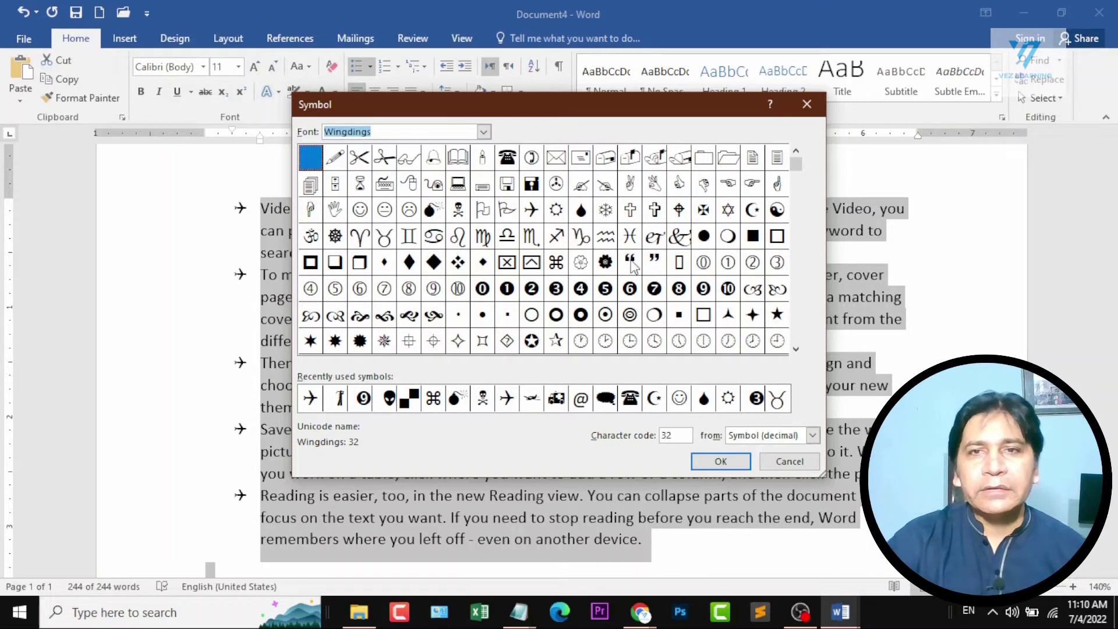
Browse the Webdings symbols, then apply the recently used skull-and-crossbones symbol as the bullet for all the paragraphs.
left_click(484, 132)
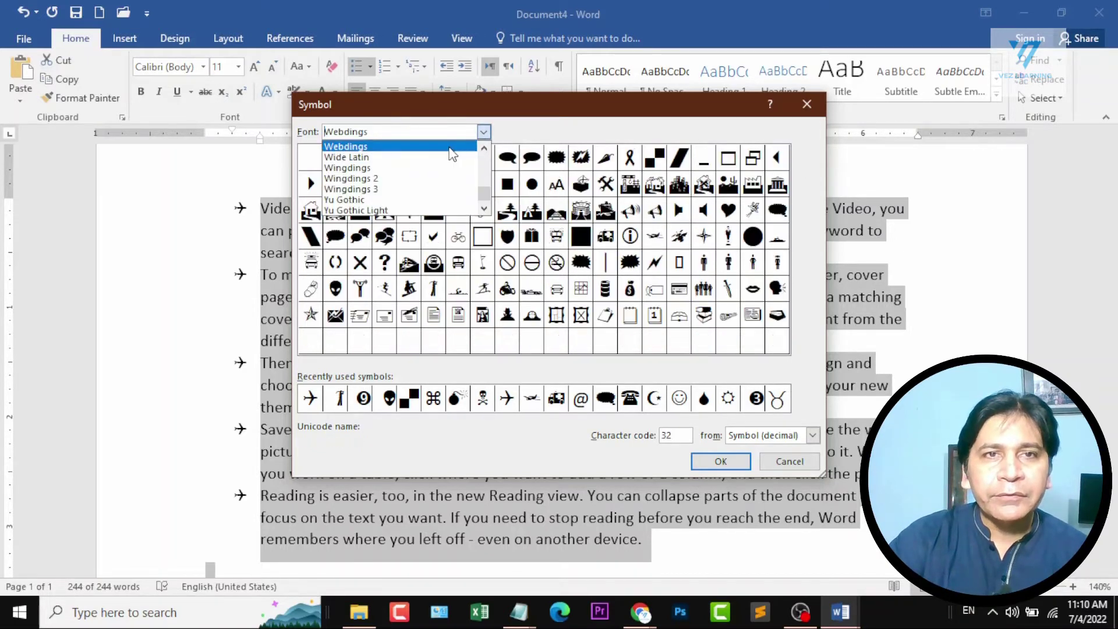
left_click(453, 154)
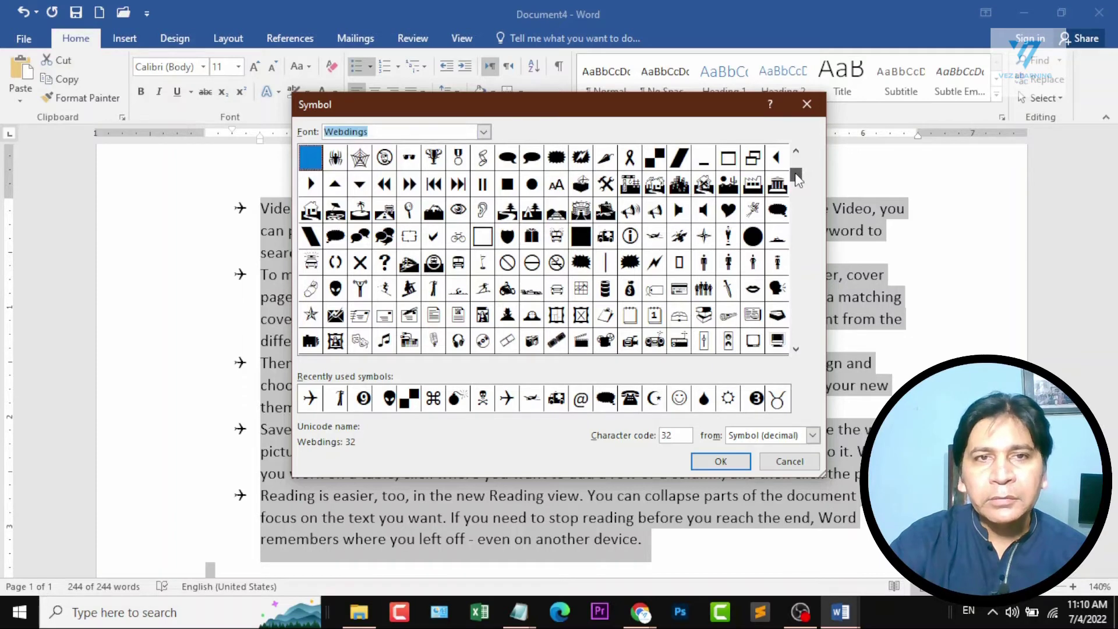
left_click_drag(796, 178, 793, 216)
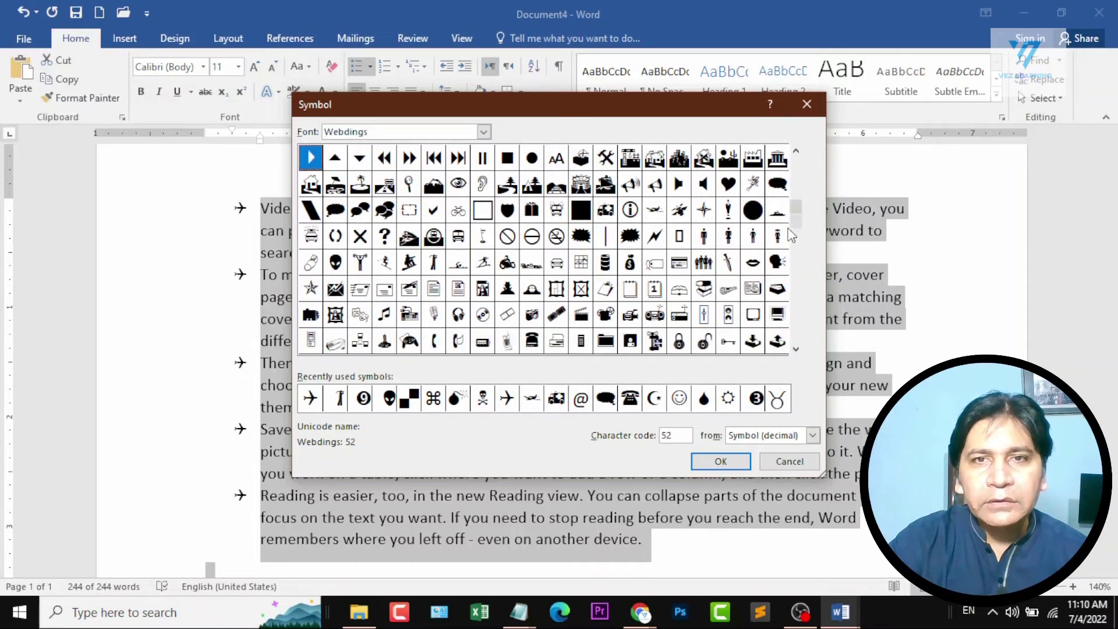
scroll(797, 249, "down", 1)
scroll(797, 250, "up", 2)
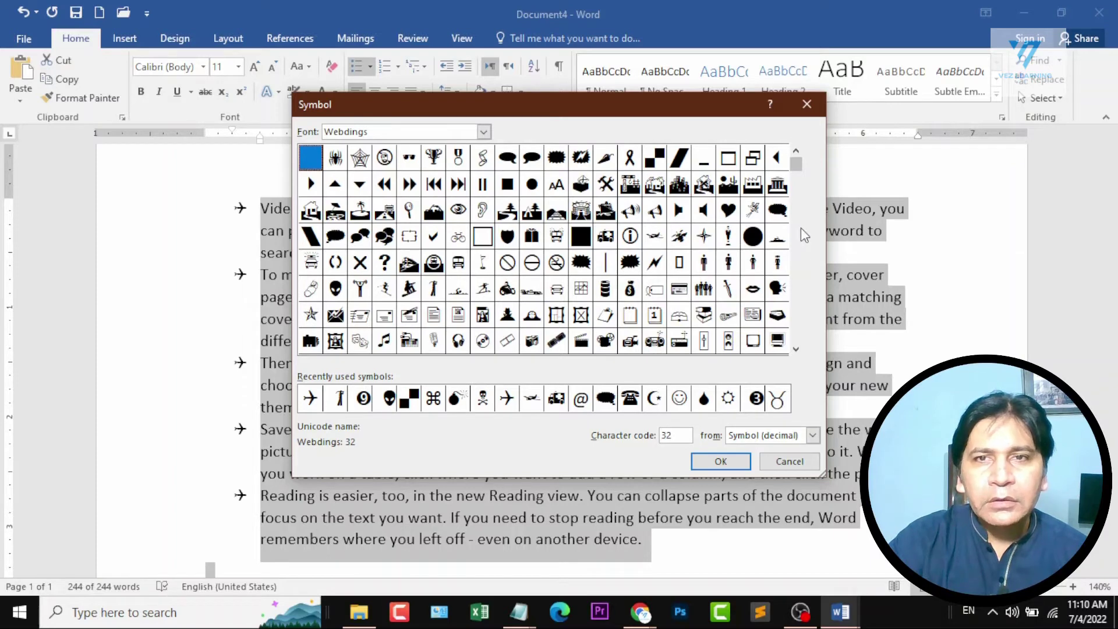
left_click(342, 161)
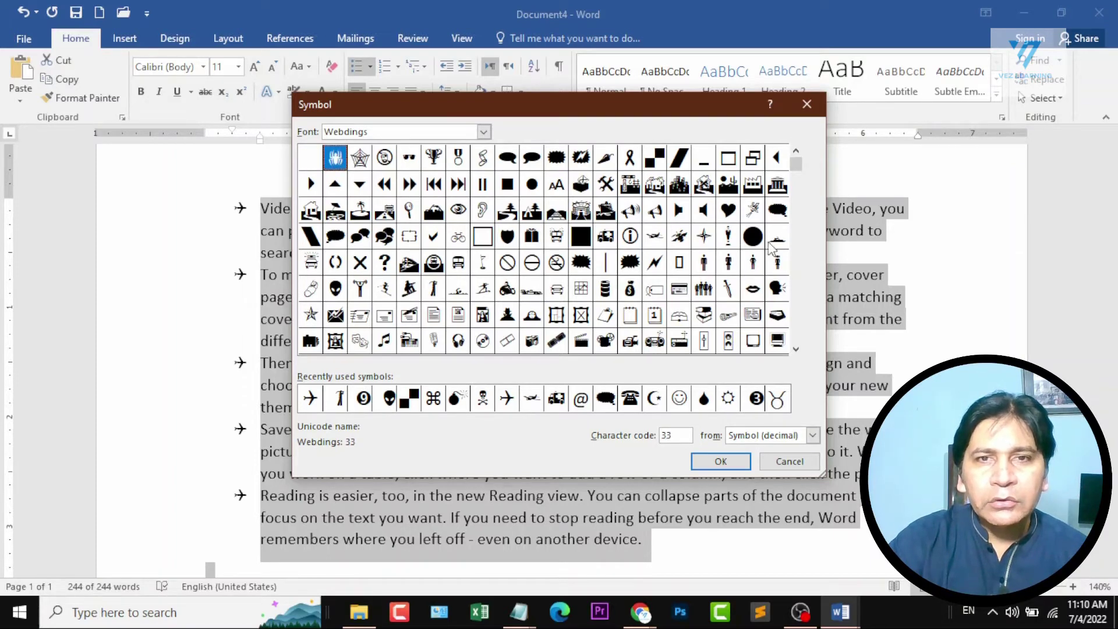
left_click(342, 294)
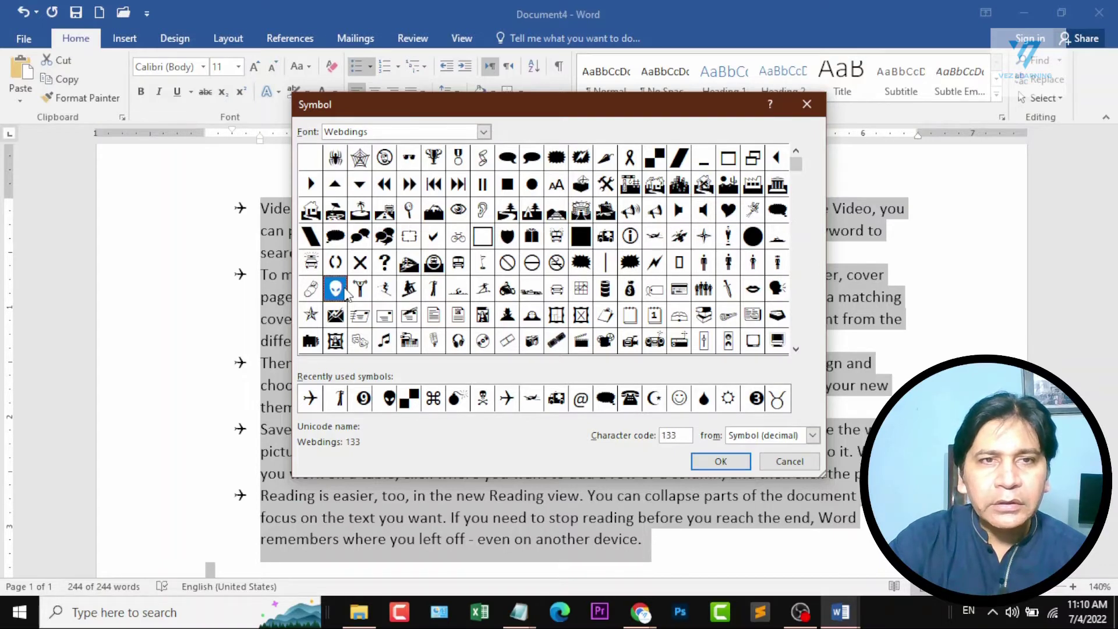
left_click(488, 397)
left_click(713, 461)
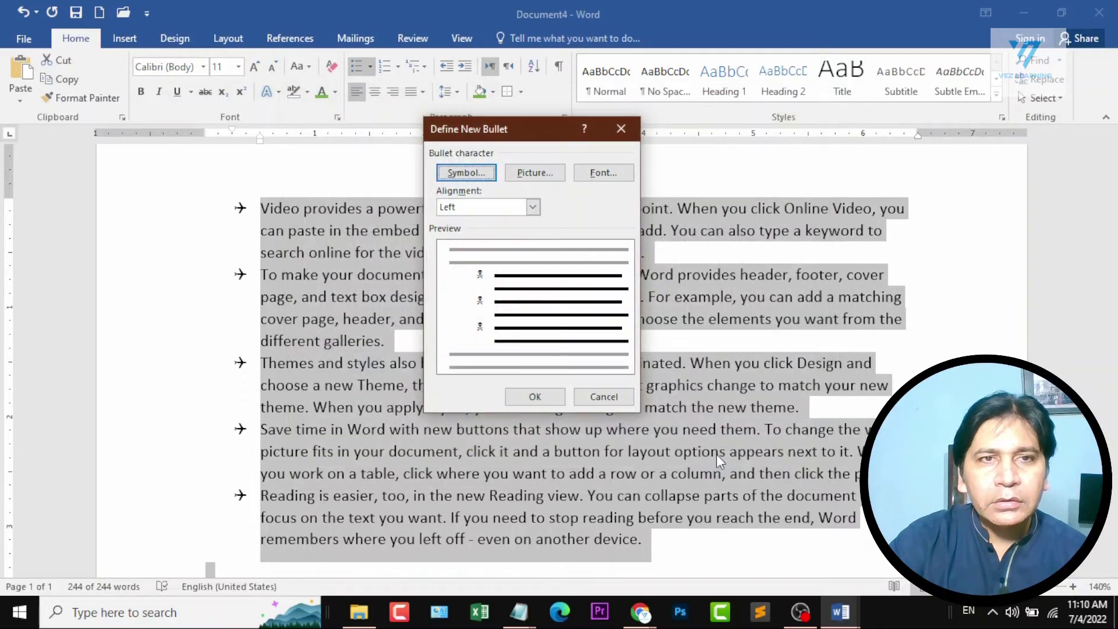
left_click(541, 394)
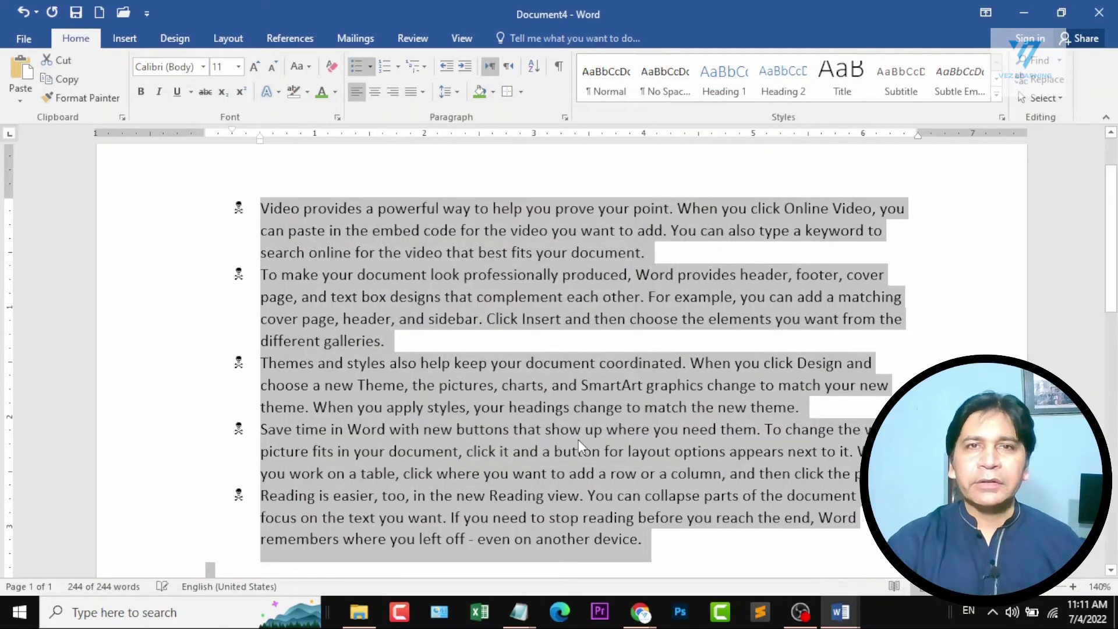
Convert all the paragraphs to a numbered list and change its format to uppercase Roman numerals (I., II., III.).
left_click(579, 440)
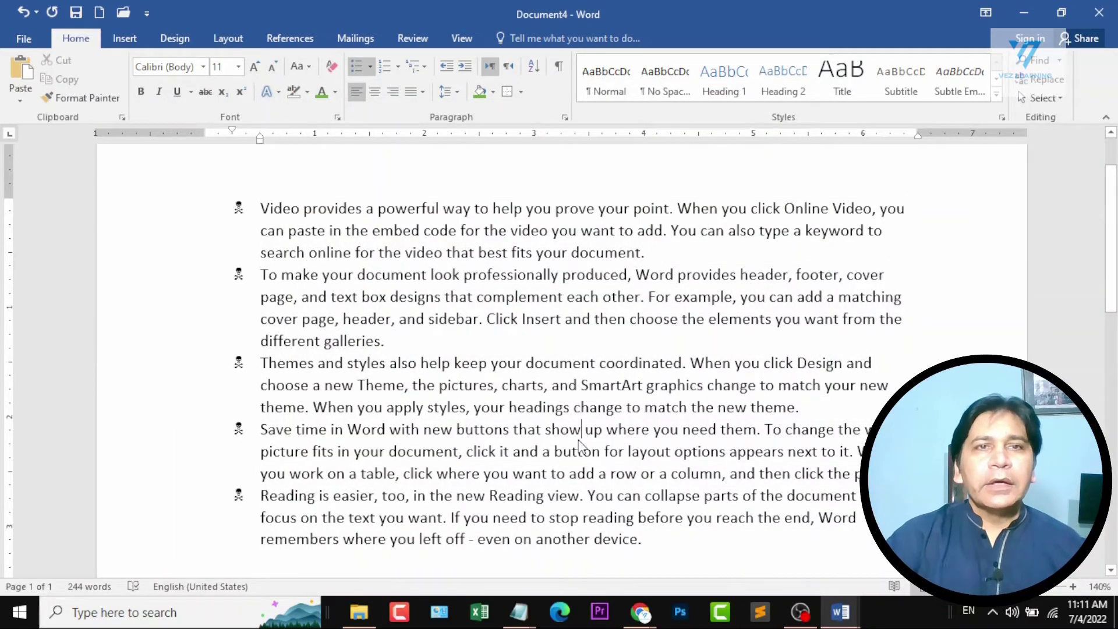
key("ctrl+a")
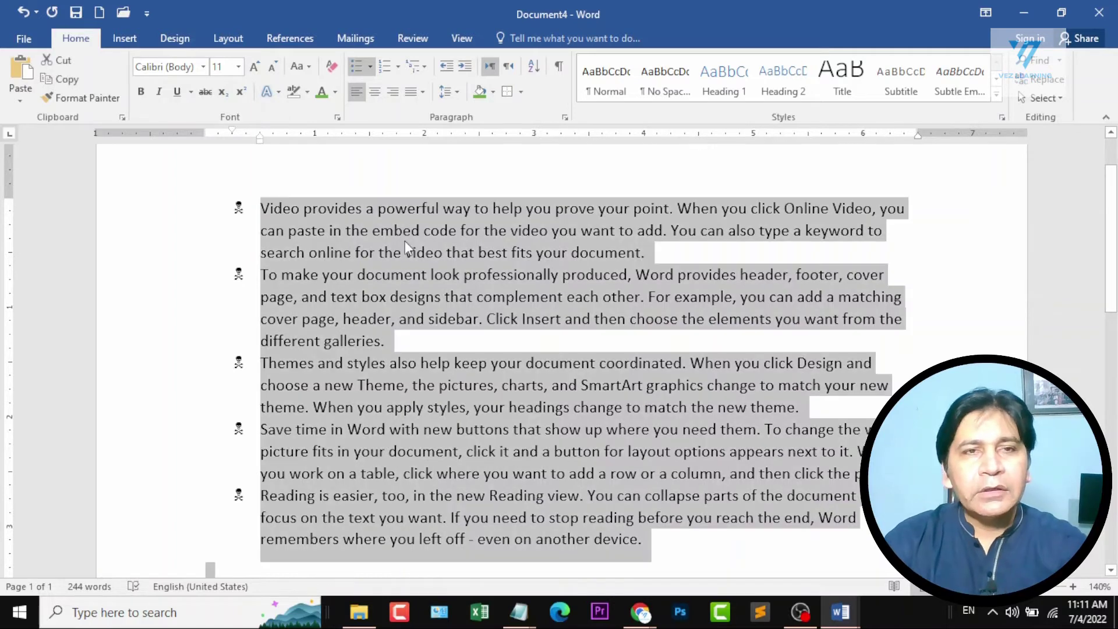
left_click(385, 67)
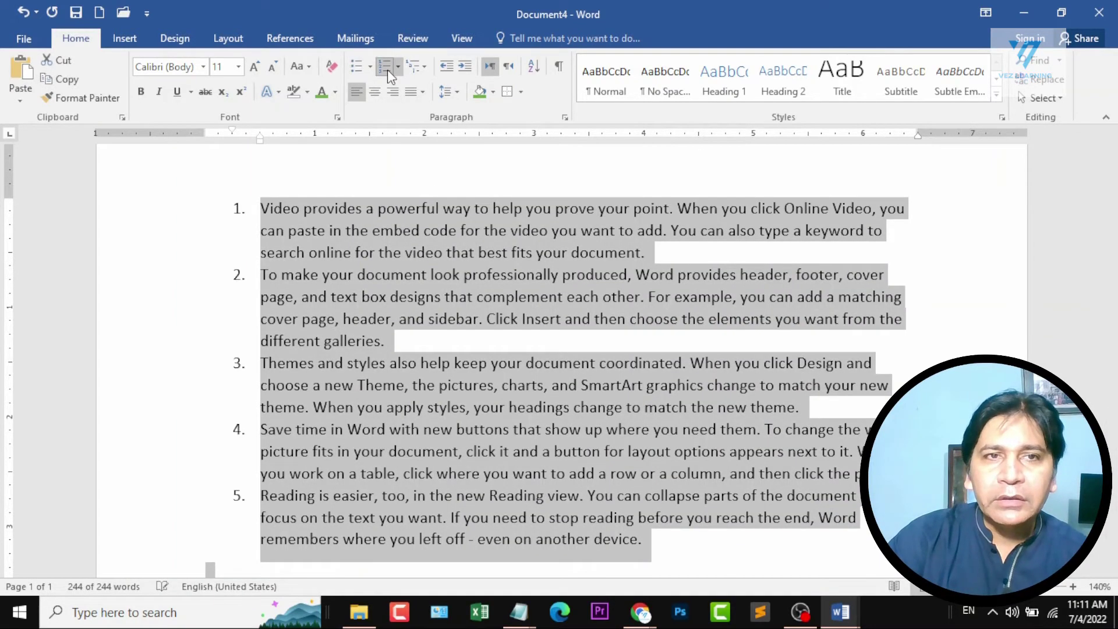
left_click(398, 68)
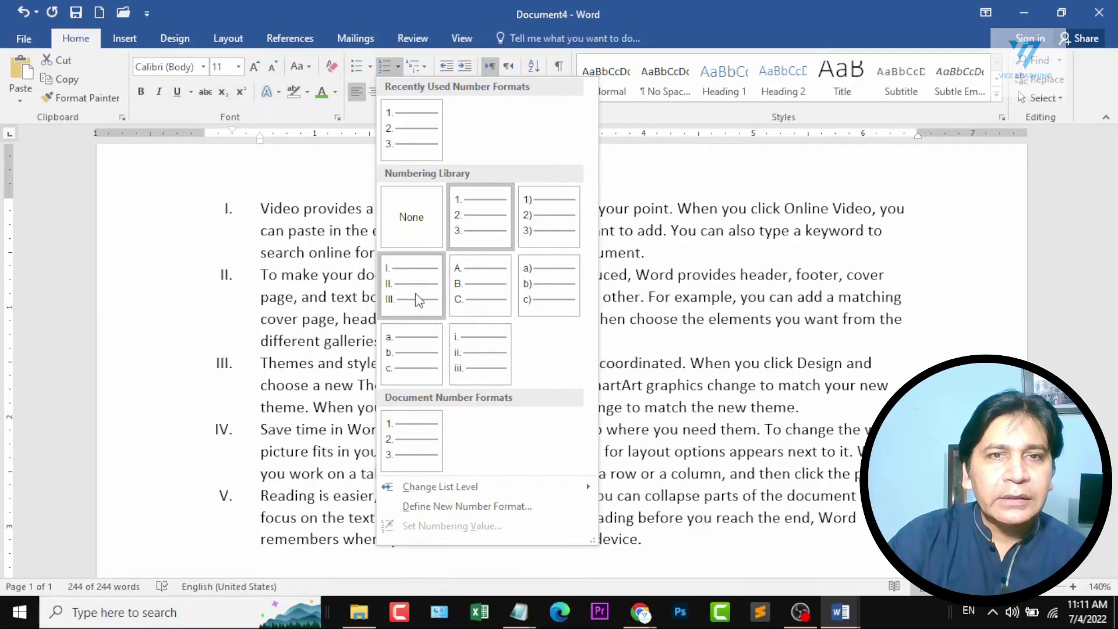
left_click(416, 295)
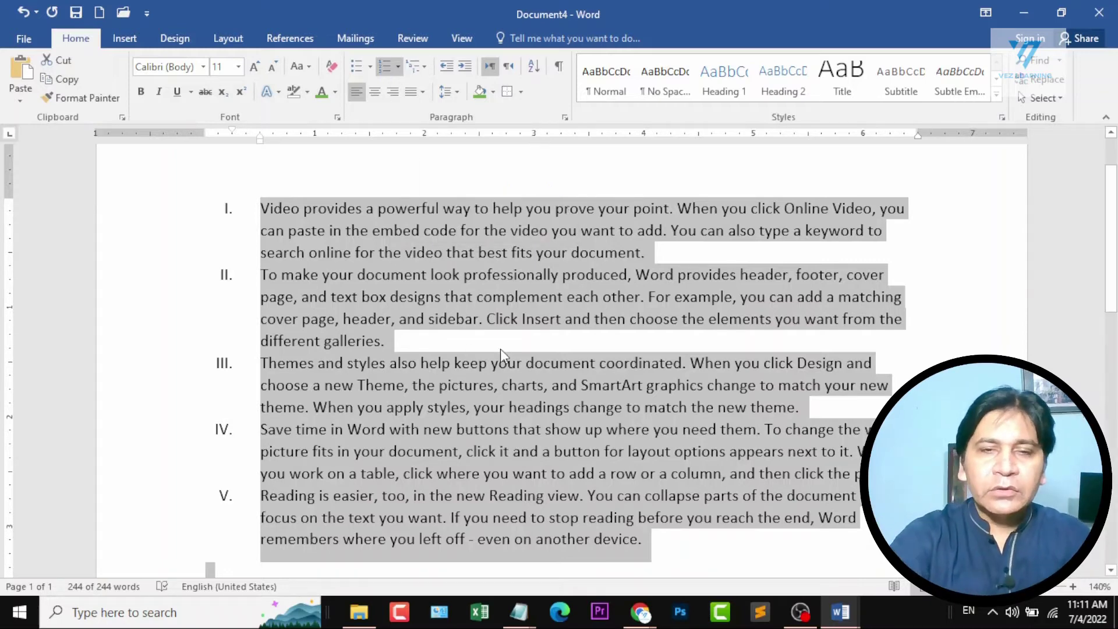
Replace all the text with "This is first line", "This is second line" and "This is third line", each indented one tab further.
key("Delete")
type("This is ")
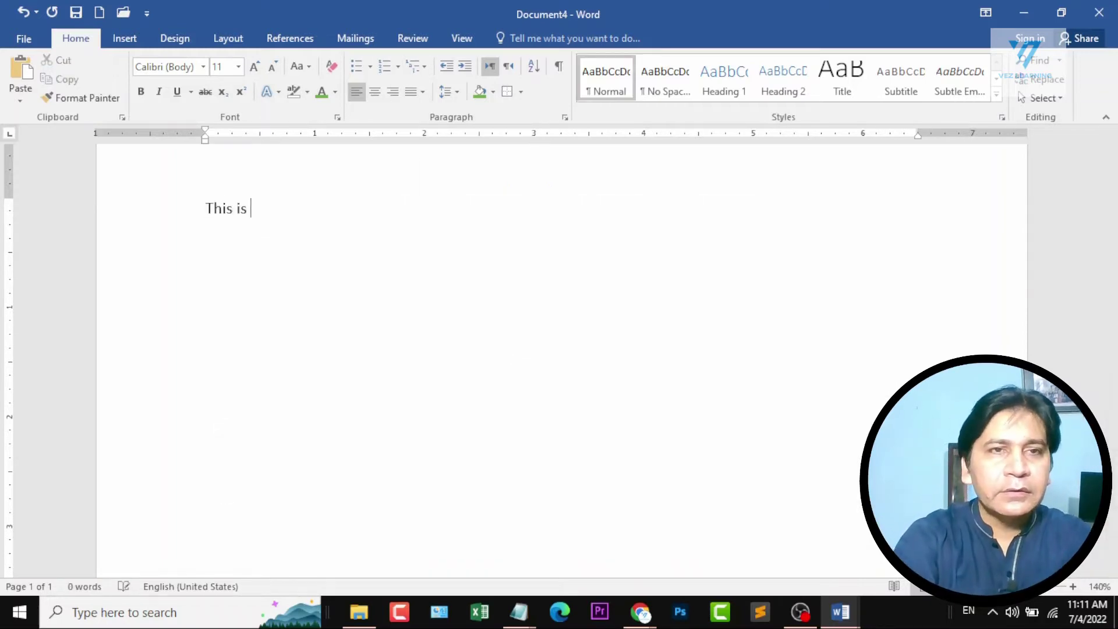
type("first line")
key("Return")
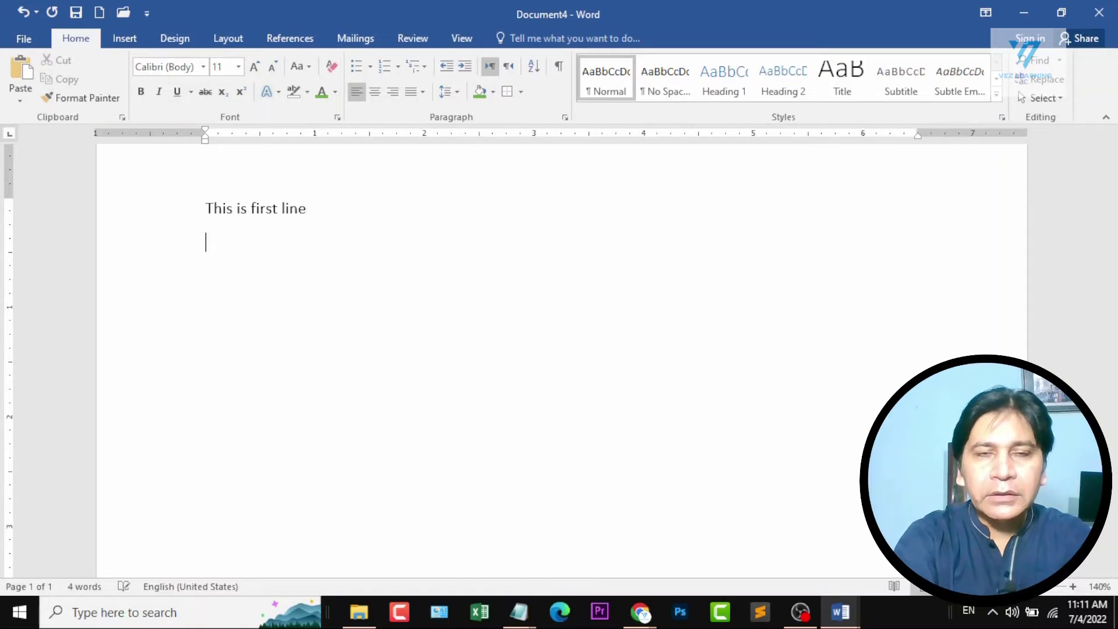
type("this is second ")
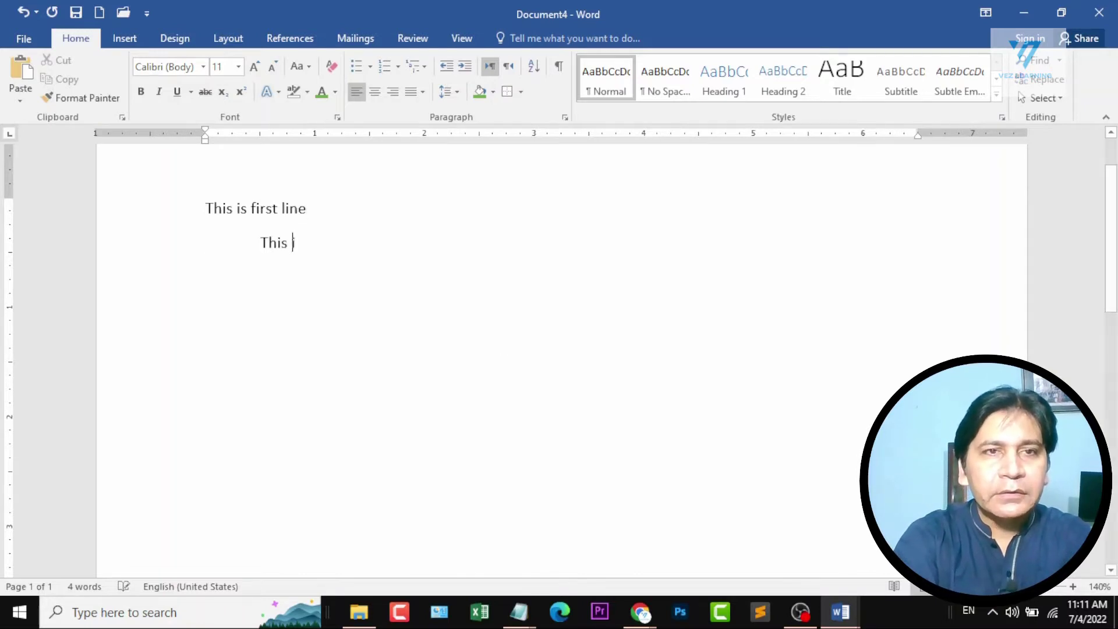
type("line")
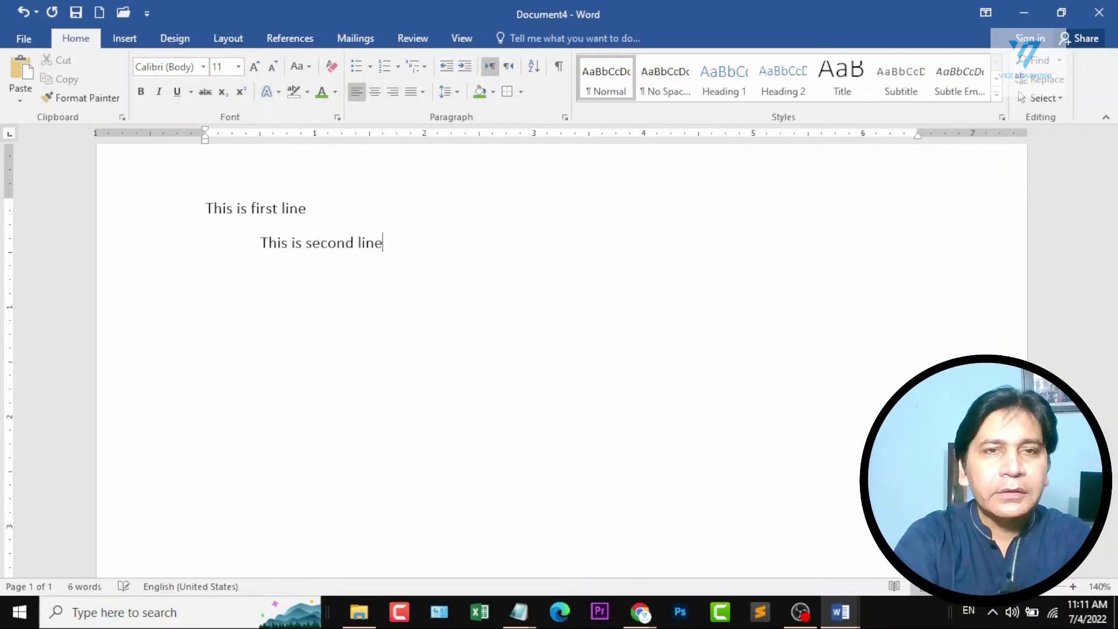
type("this is thrid")
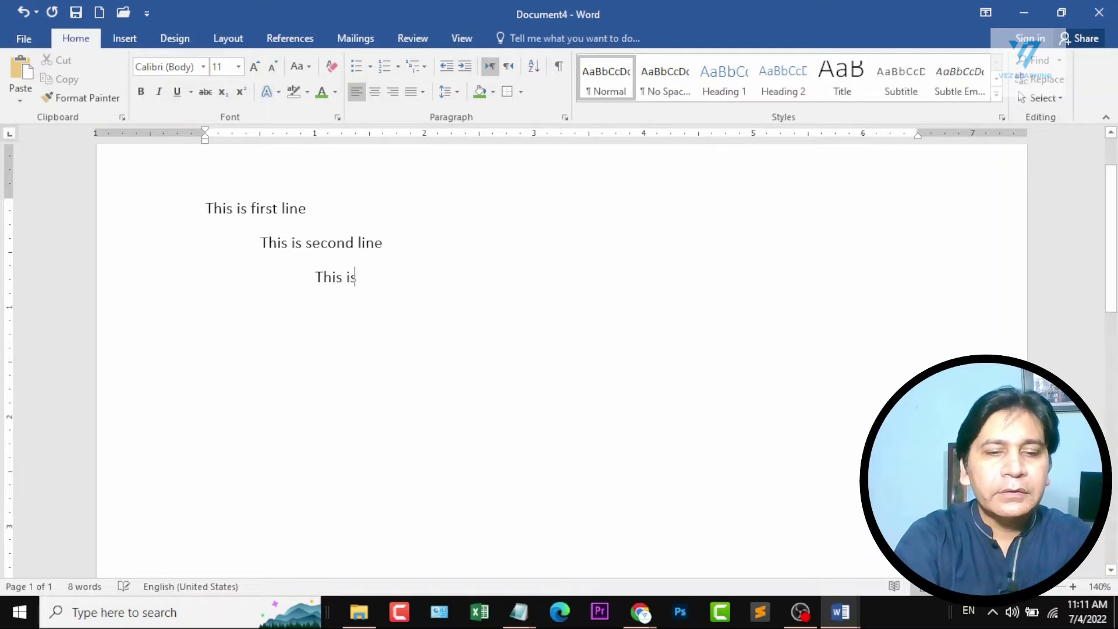
type(" line")
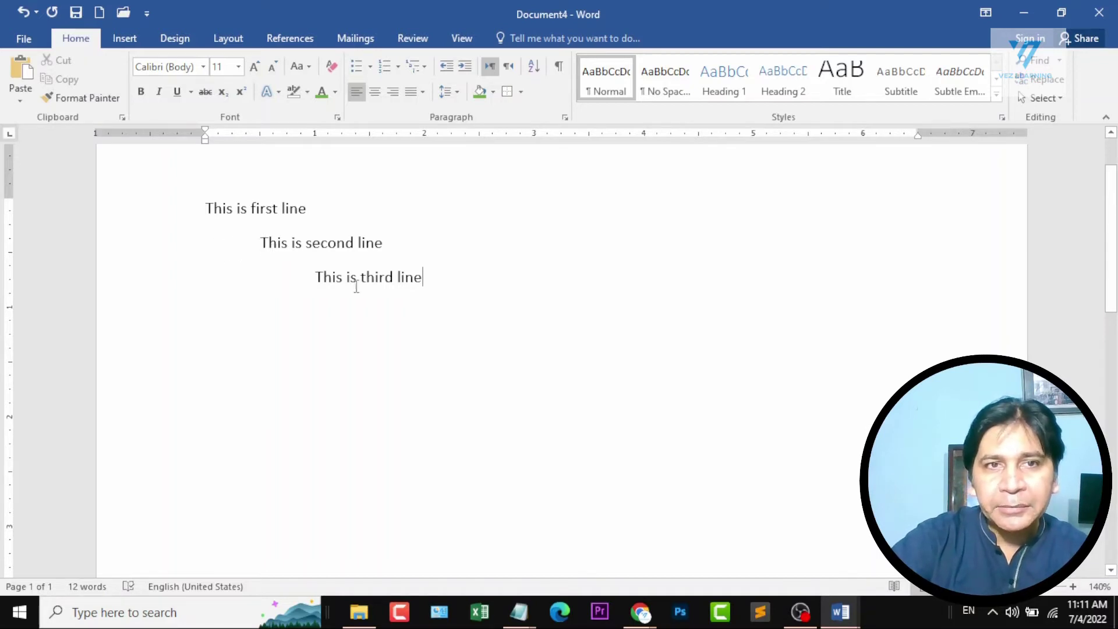
Apply a decimal multilevel list format to the three indented lines, numbering them 1., 1.1.1. and 1.1.1.1.1.
left_click_drag(205, 208, 432, 291)
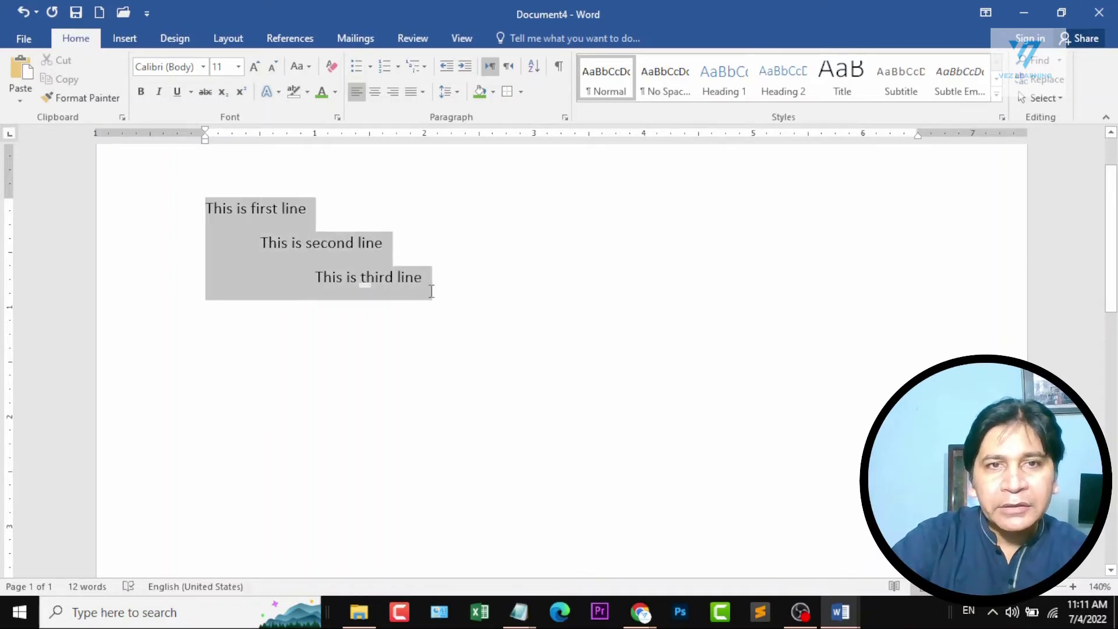
left_click(418, 66)
left_click(576, 235)
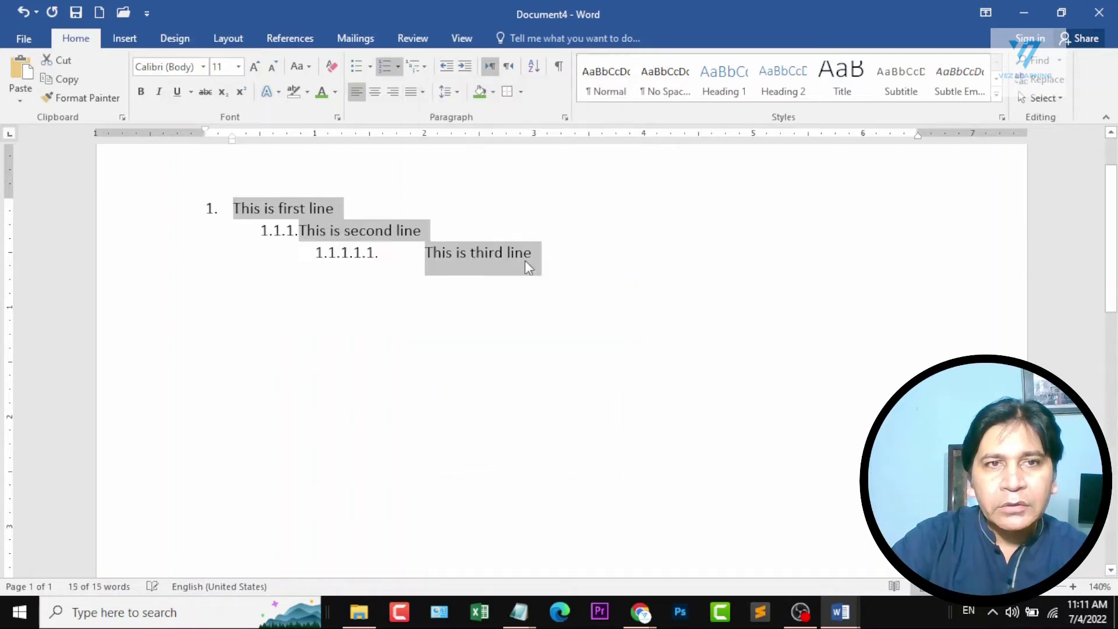
left_click(386, 260)
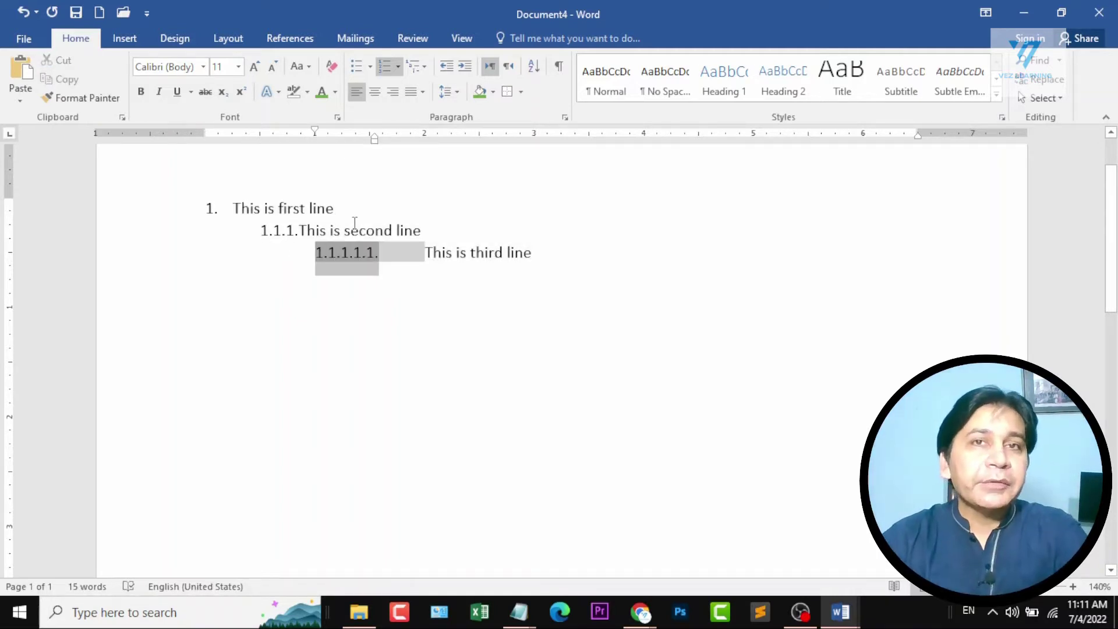
key("ctrl+a")
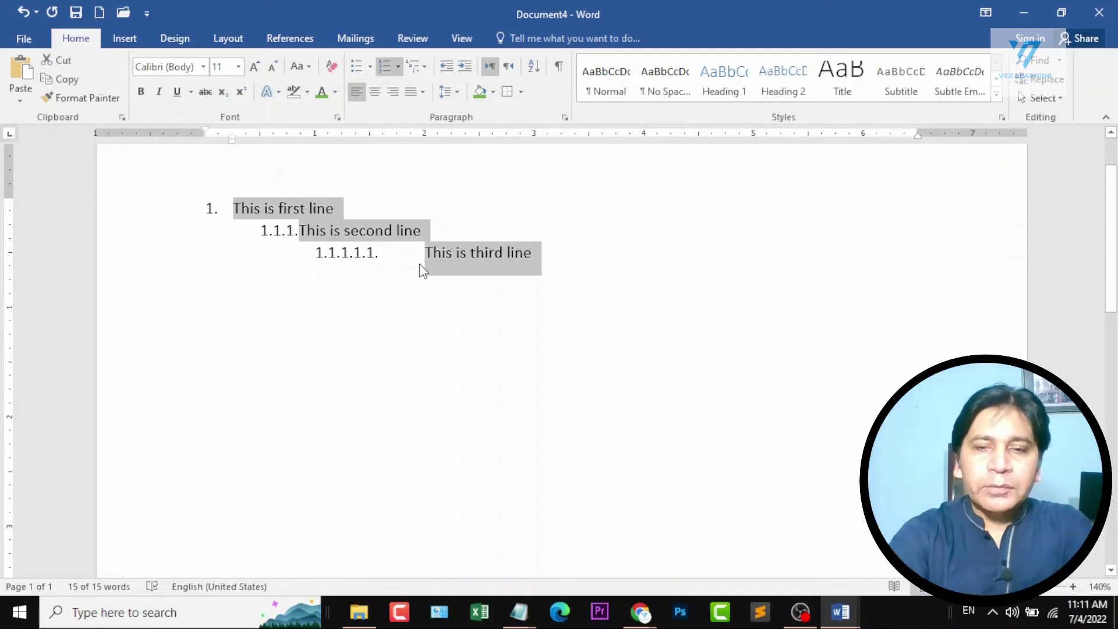
Replace the list with paragraphs "this is first line" and "this is second line", adding "this is third line" after a line break within the second paragraph.
key("Delete")
type("this i")
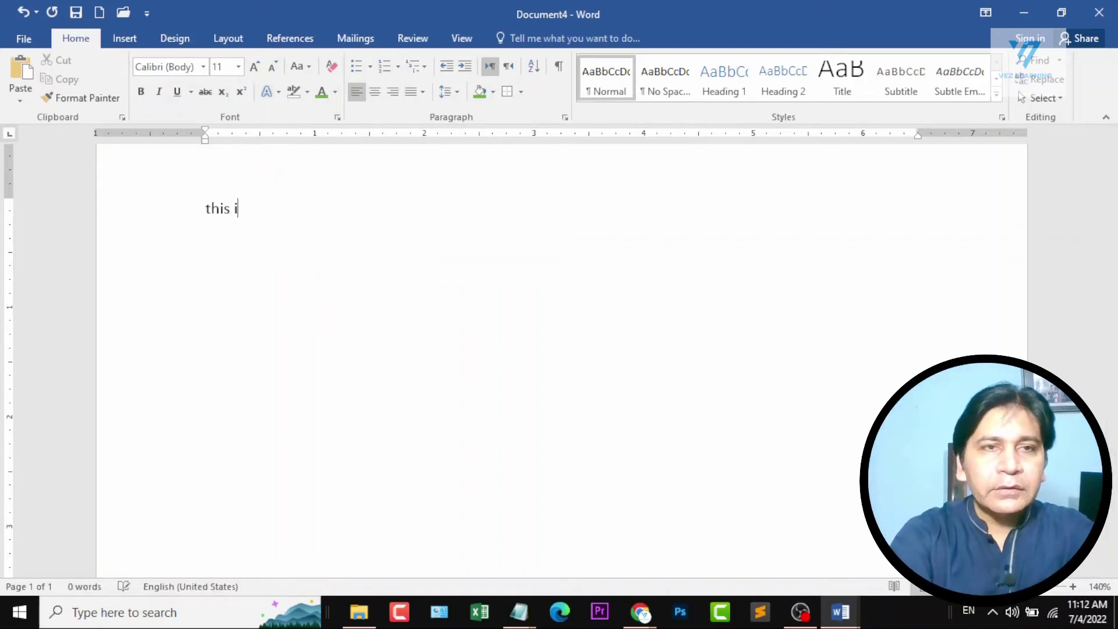
type("s first ")
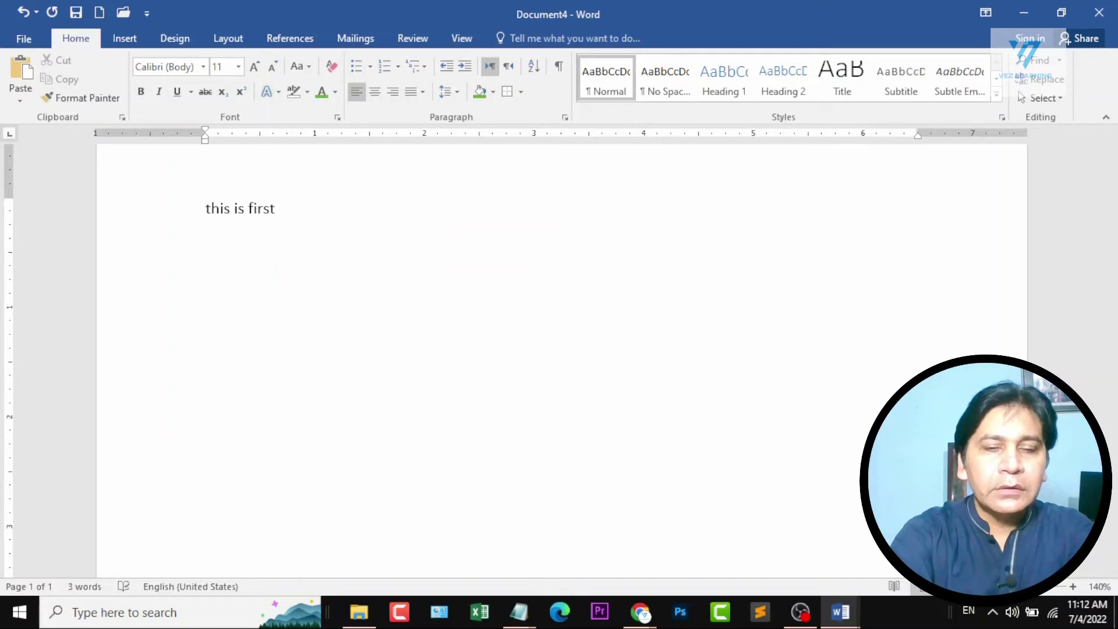
type("line")
key("Return")
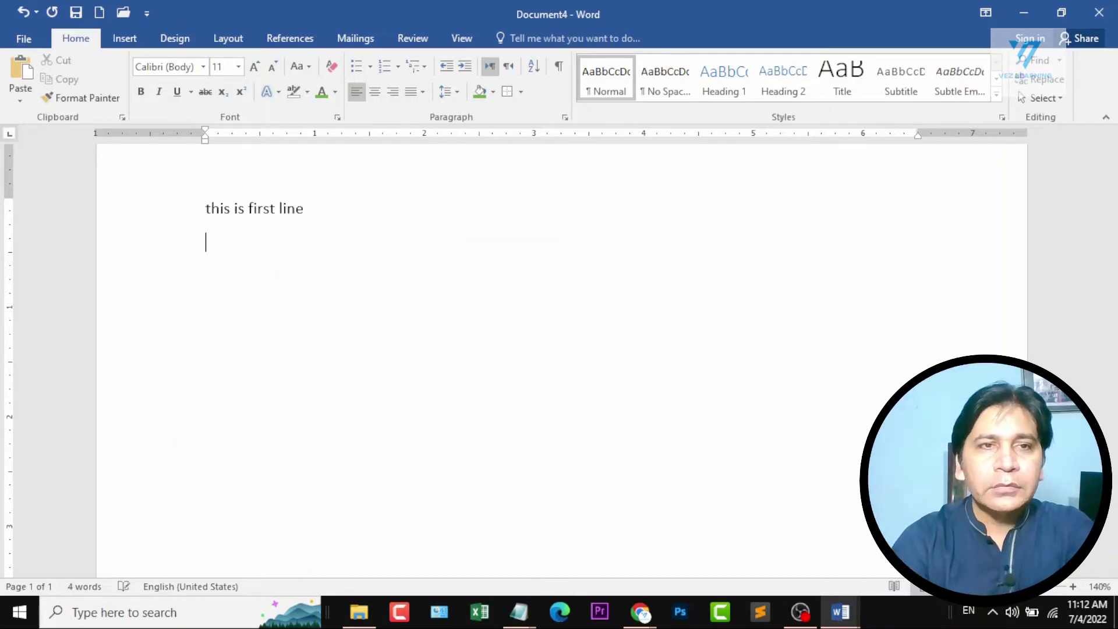
type("this is se")
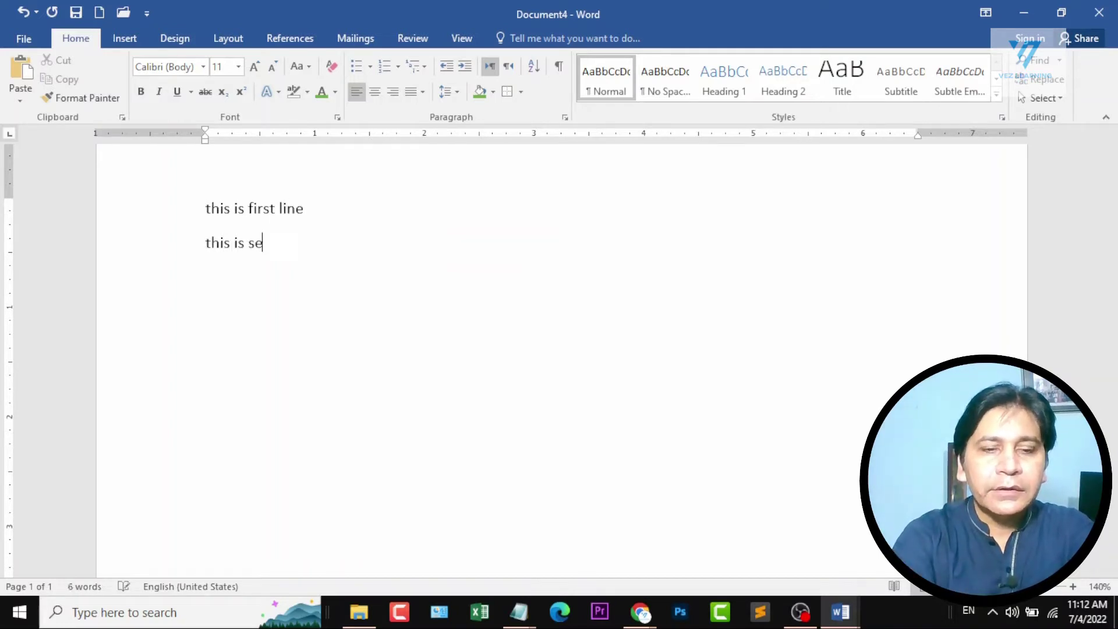
type("cond line")
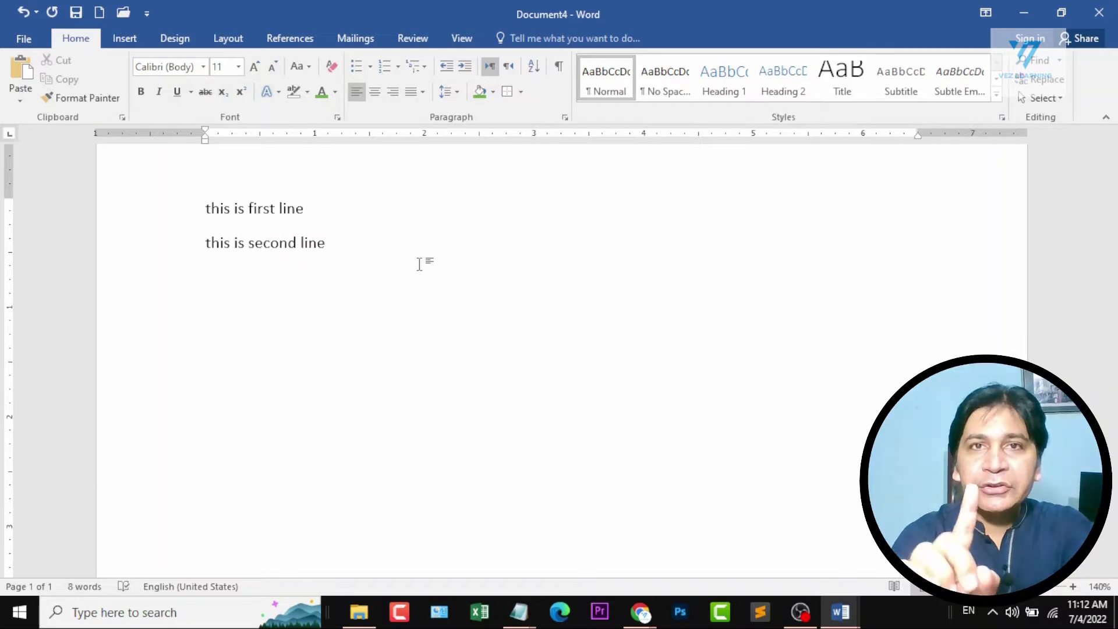
key("shift+Return")
type("this i")
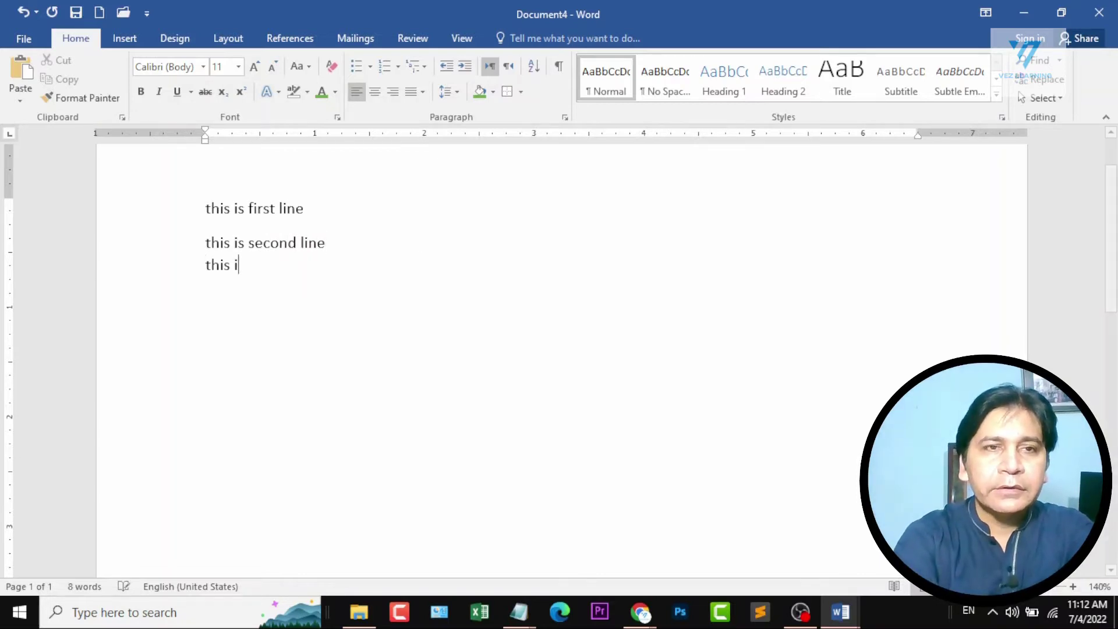
type("s third line")
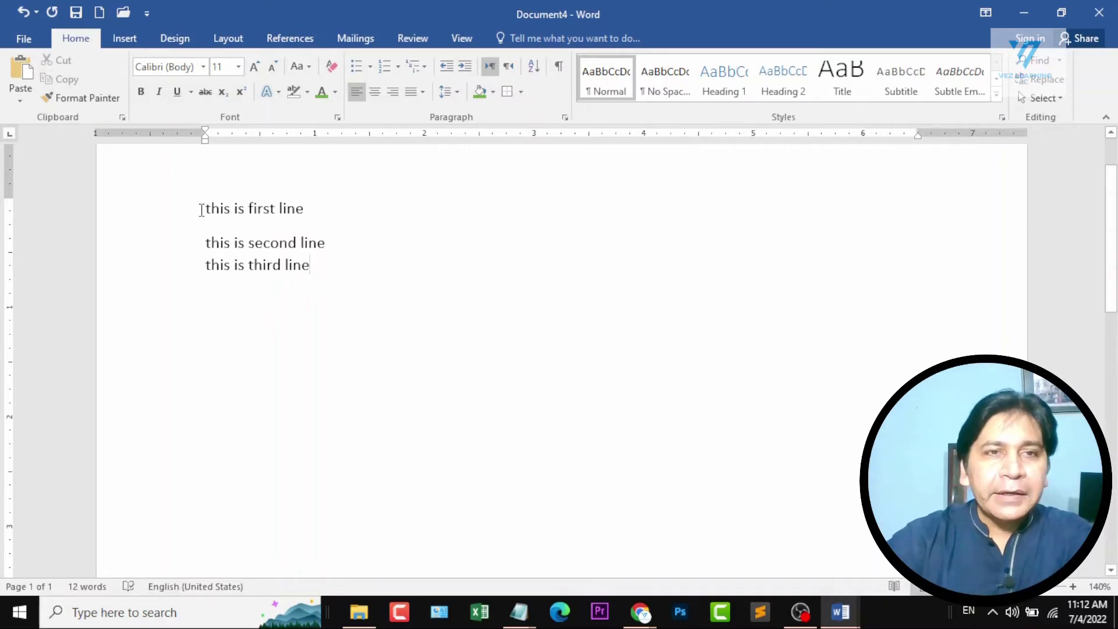
Compare the paragraph spacing between the first two lines with the line-break spacing between the second and third lines.
left_click_drag(204, 208, 343, 240)
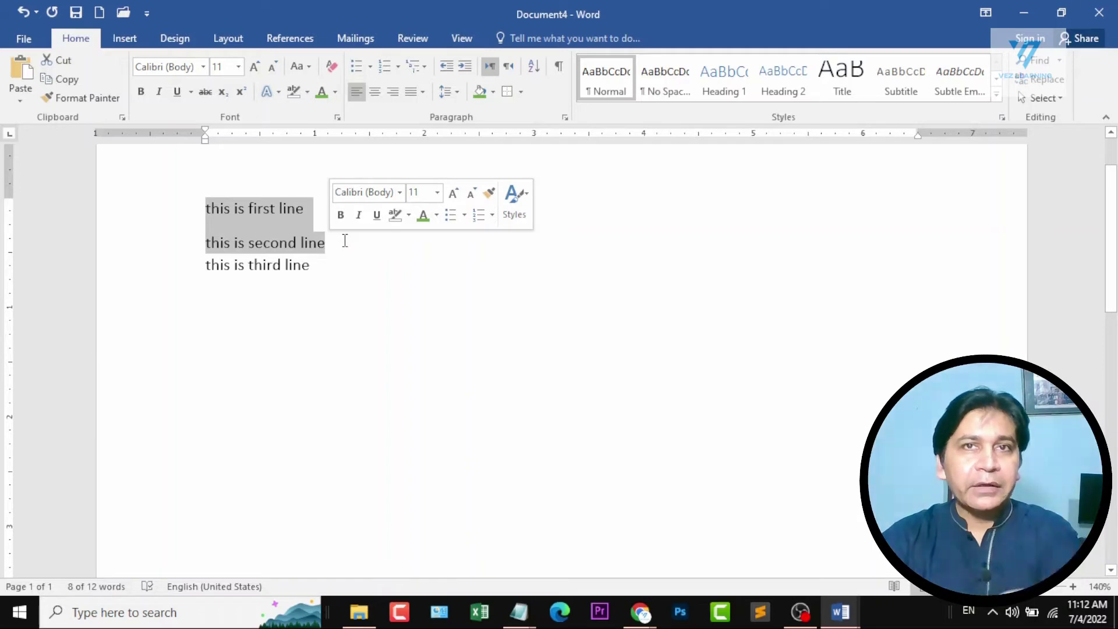
left_click(335, 229)
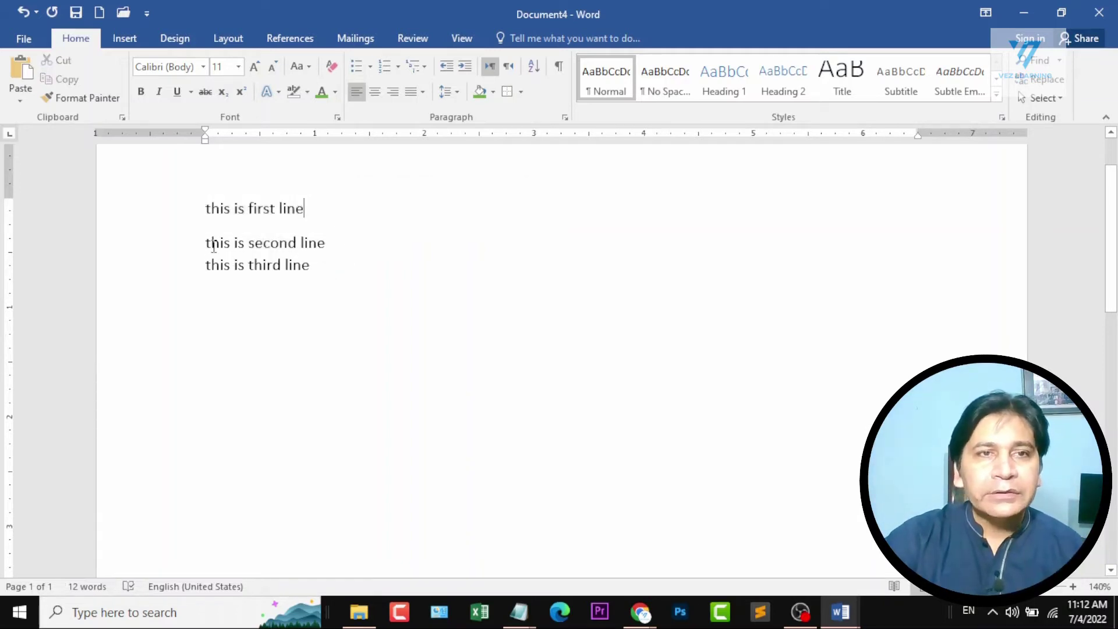
left_click_drag(205, 243, 345, 272)
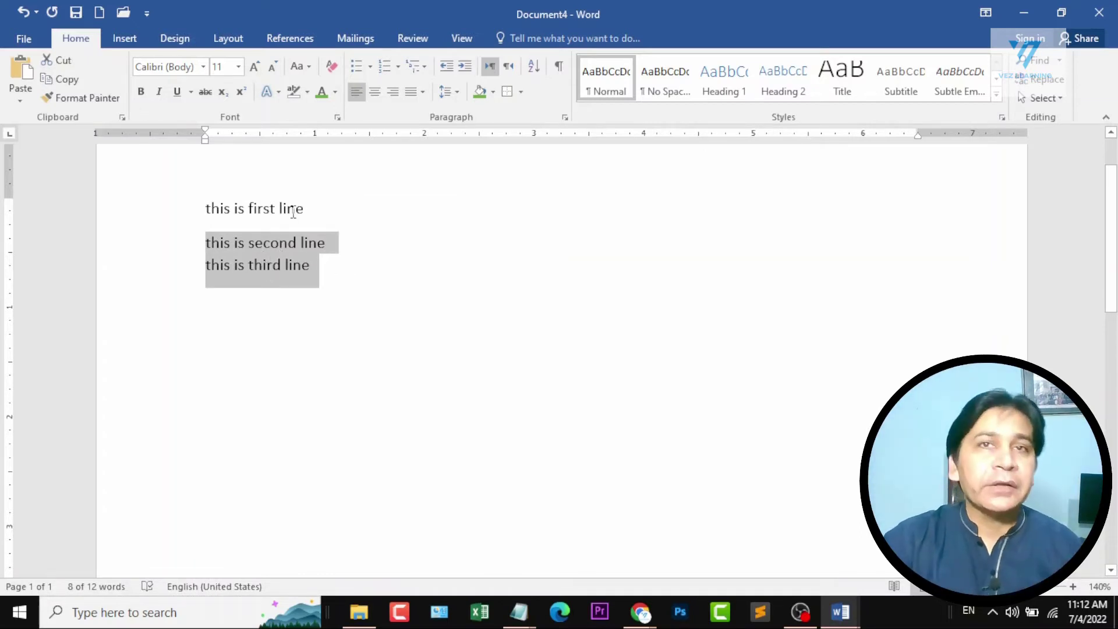
Replace all the text with sample paragraphs generated by =rand().
key("ctrl+a")
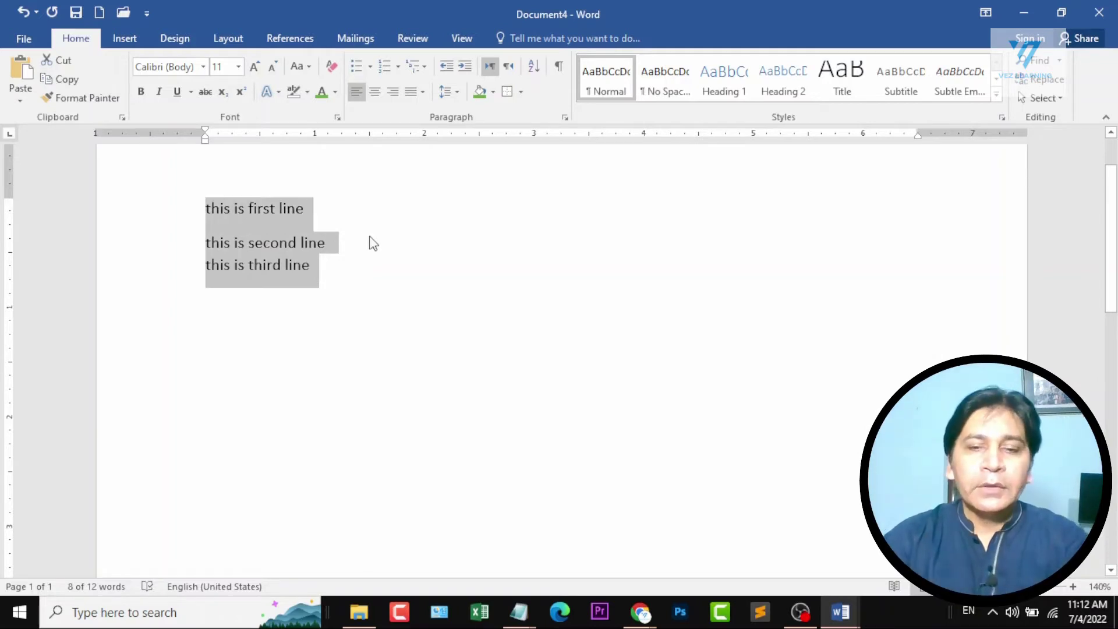
key("Delete")
type("this is")
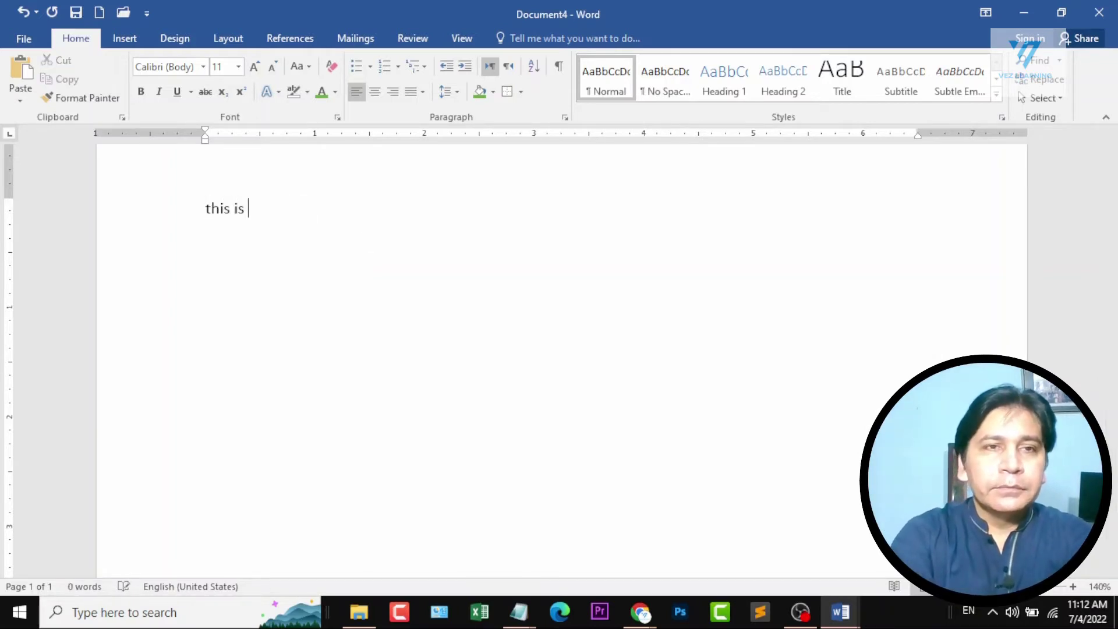
key("BackSpace")
key("BackSpace")
key("BackSpace")
key("BackSpace")
key("BackSpace")
key("BackSpace")
key("BackSpace")
type("=")
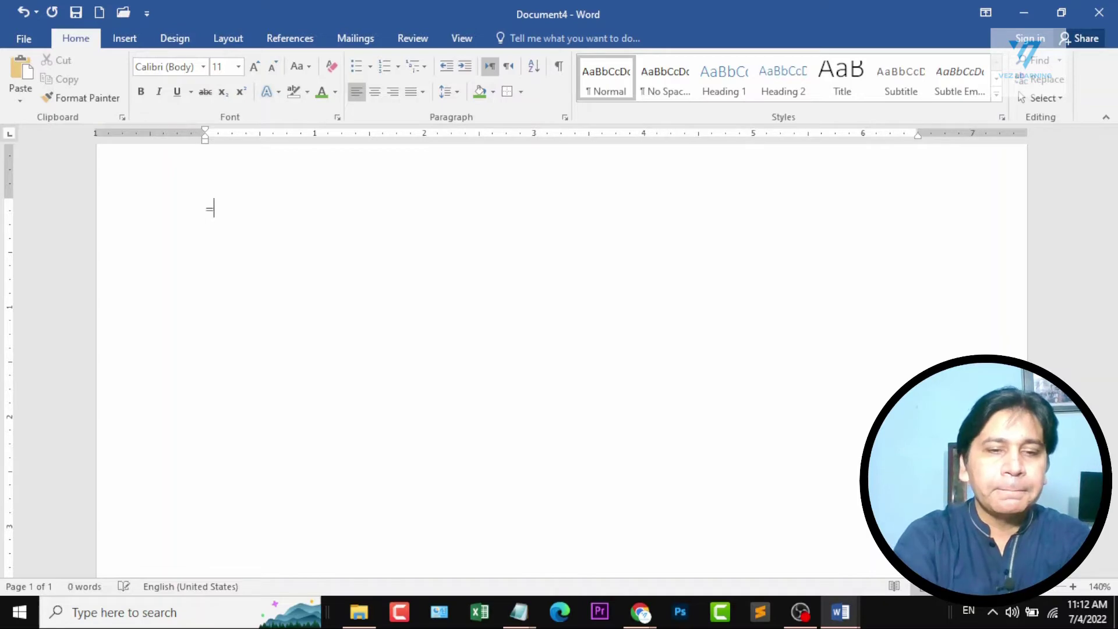
type("rand()")
key("Return")
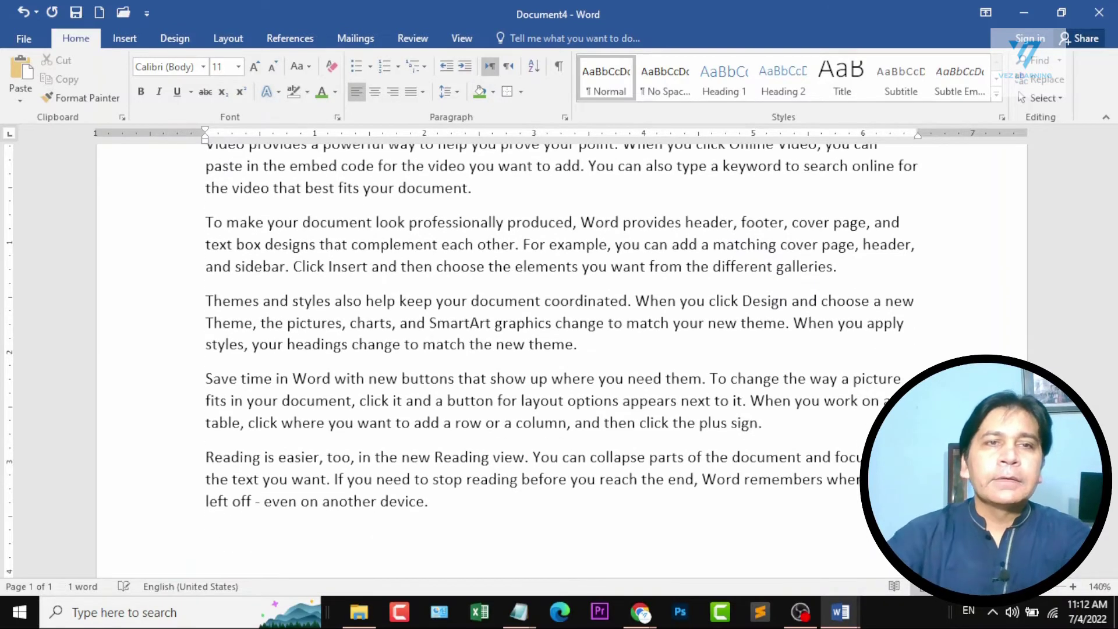
scroll(559, 349, "up", 3)
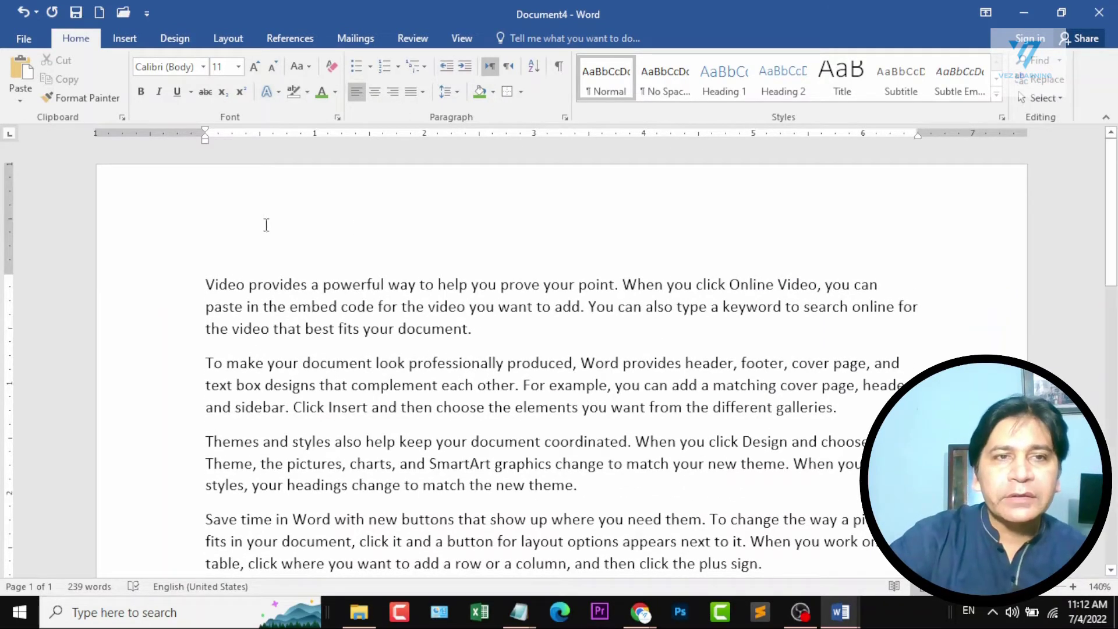
Increase the first paragraph's left indent by two levels and decrease it back to the margin.
left_click_drag(207, 280, 559, 338)
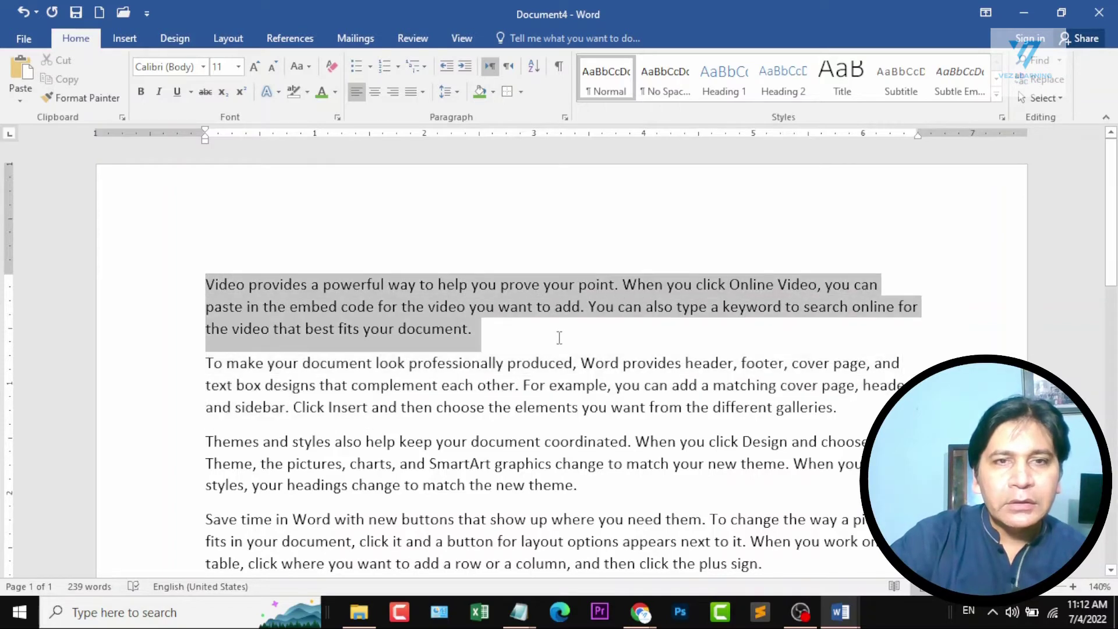
left_click(469, 67)
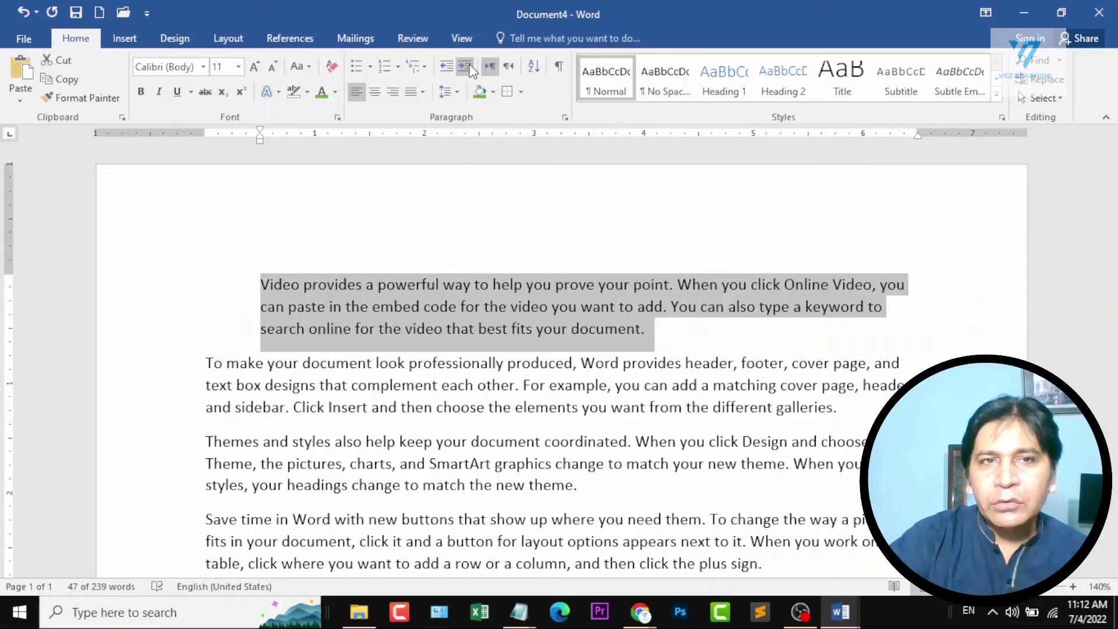
left_click(470, 68)
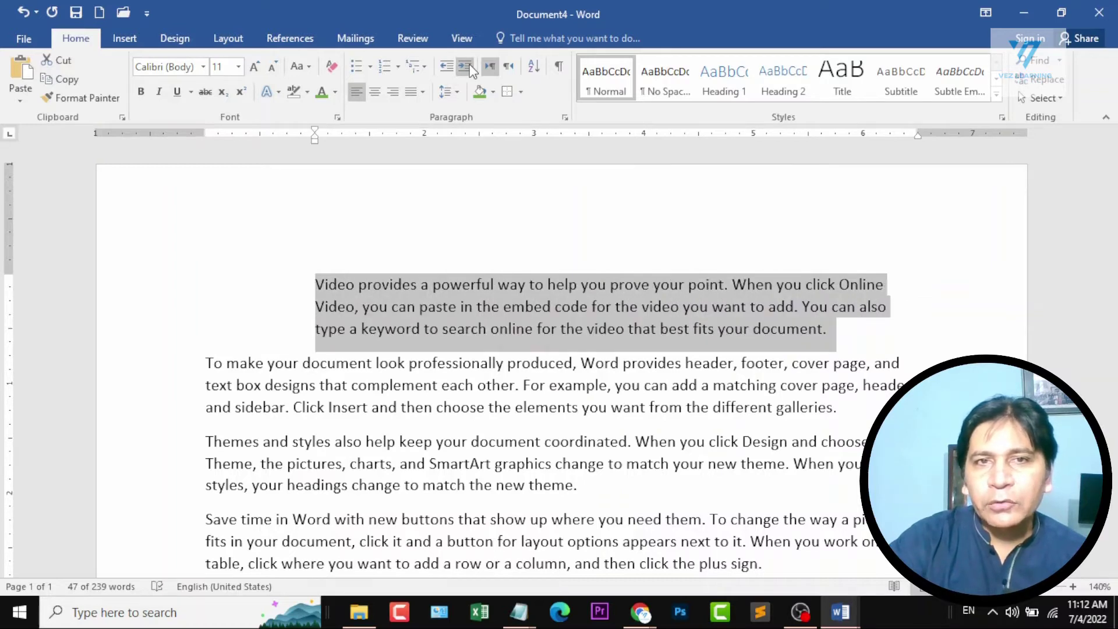
left_click(448, 66)
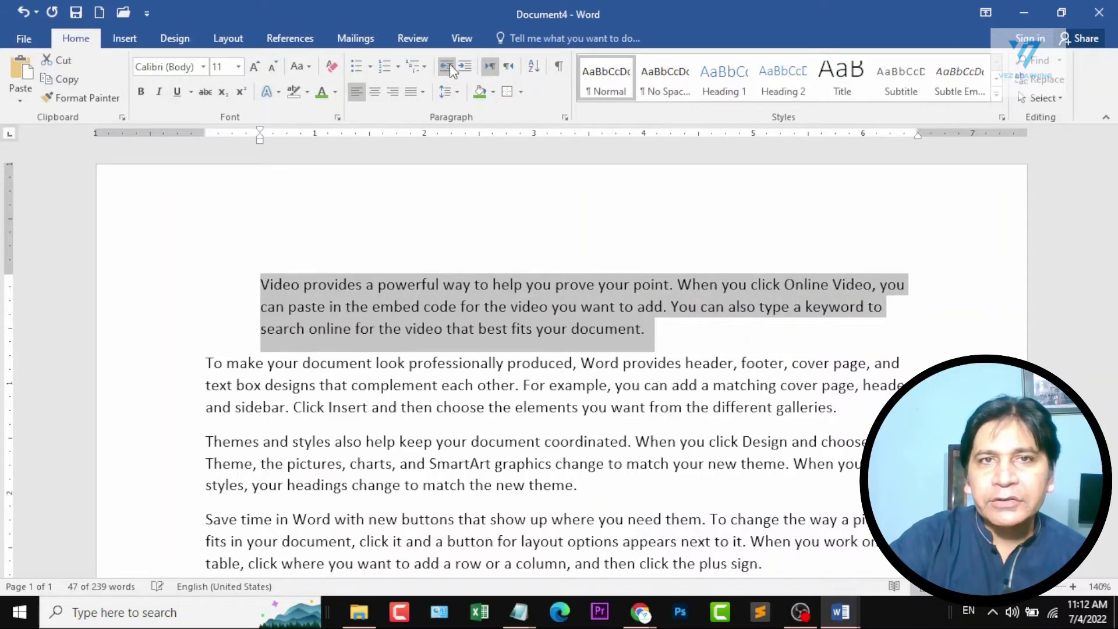
left_click(448, 67)
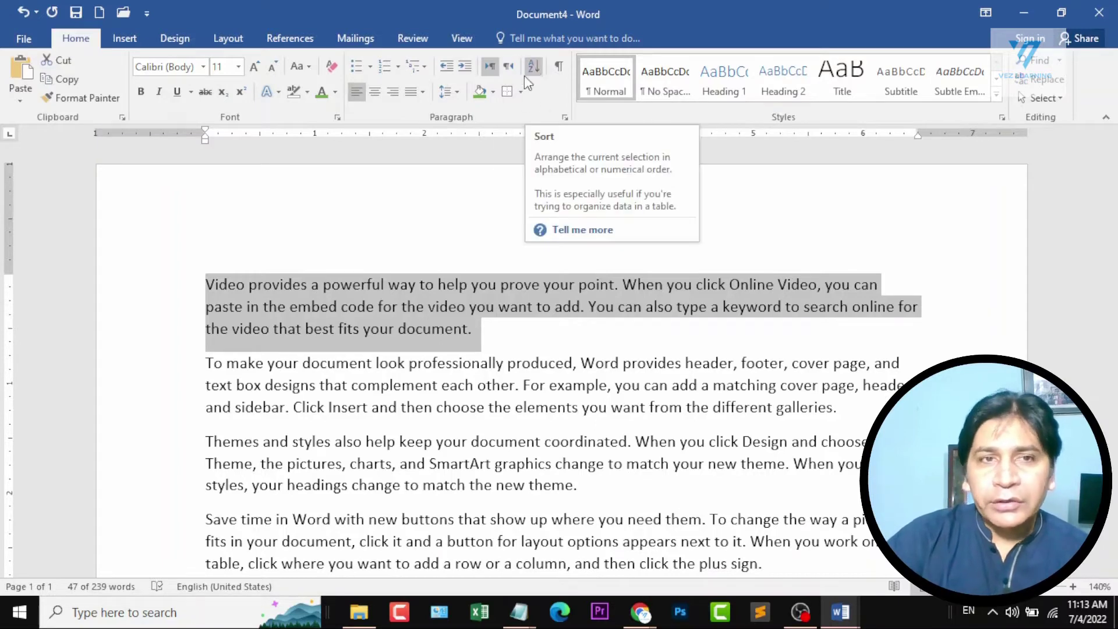
Replace all the sample text with the numbers 3, 6, 1, 8, 2 and 5, each in its own paragraph.
key("ctrl+a")
key("Delete")
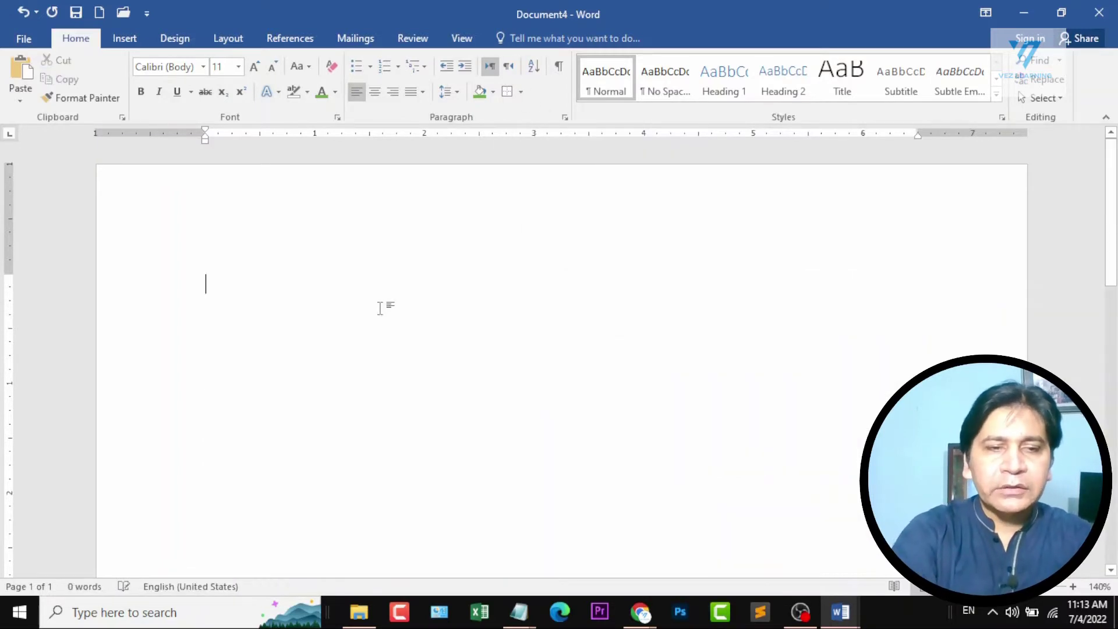
type("3")
key("Return")
type("6")
key("Return")
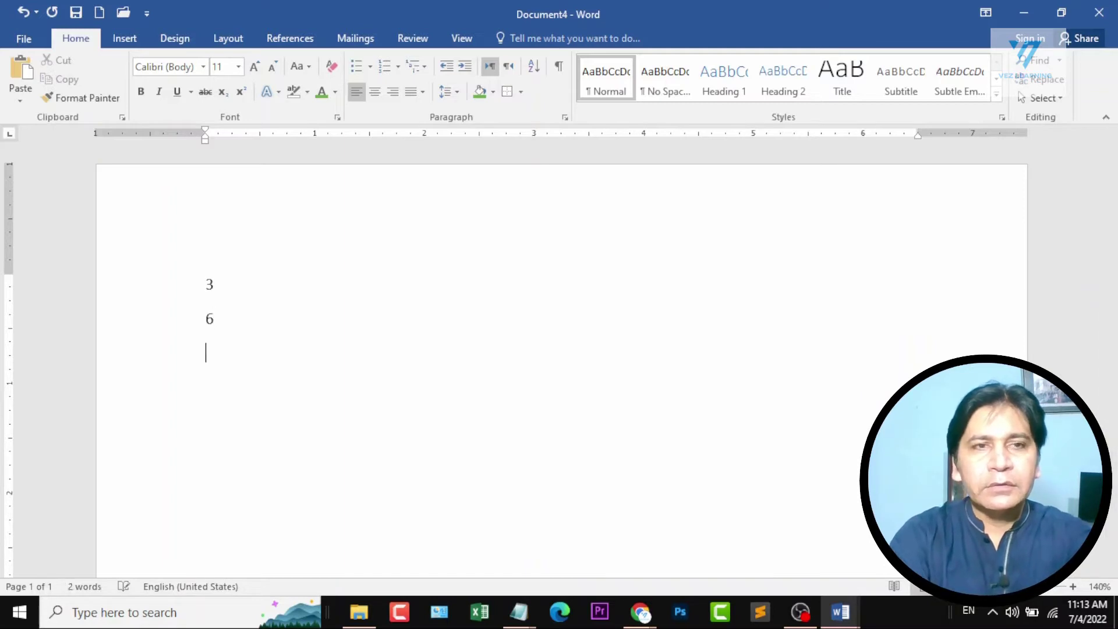
type("1 ")
type("8")
key("Return")
type("2")
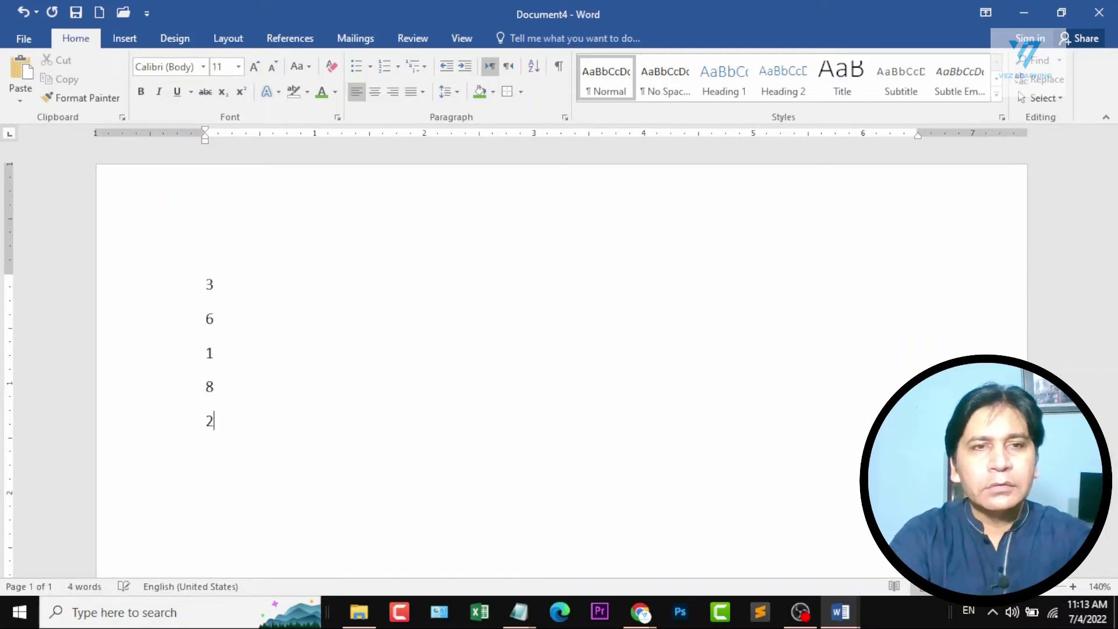
key("Return")
type("5")
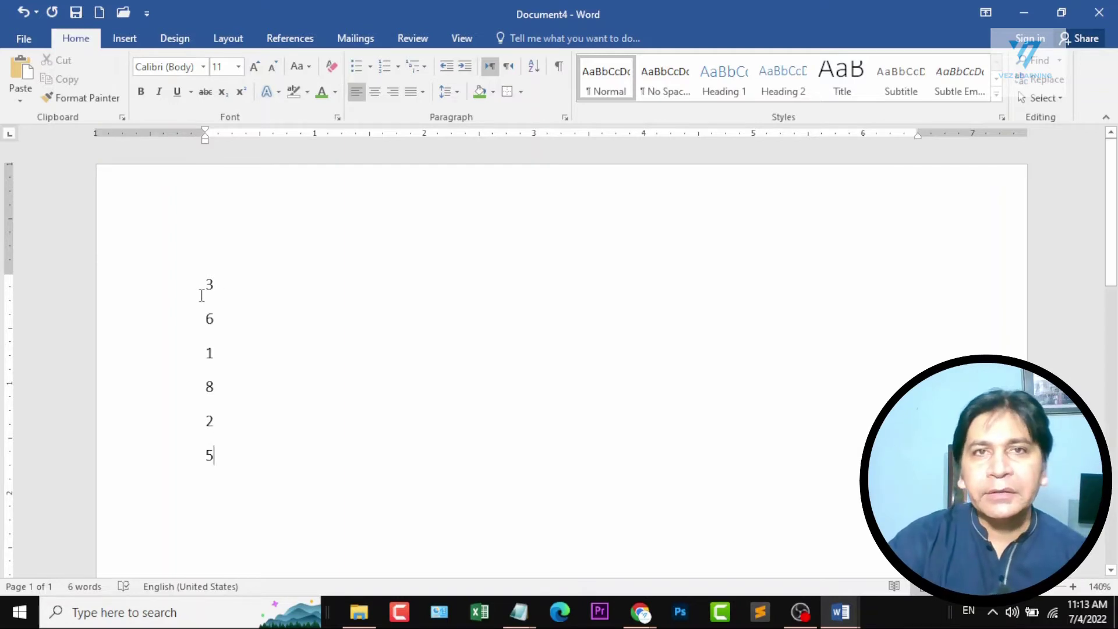
Sort the six numbers by paragraph as type Number in ascending order.
left_click_drag(205, 280, 224, 462)
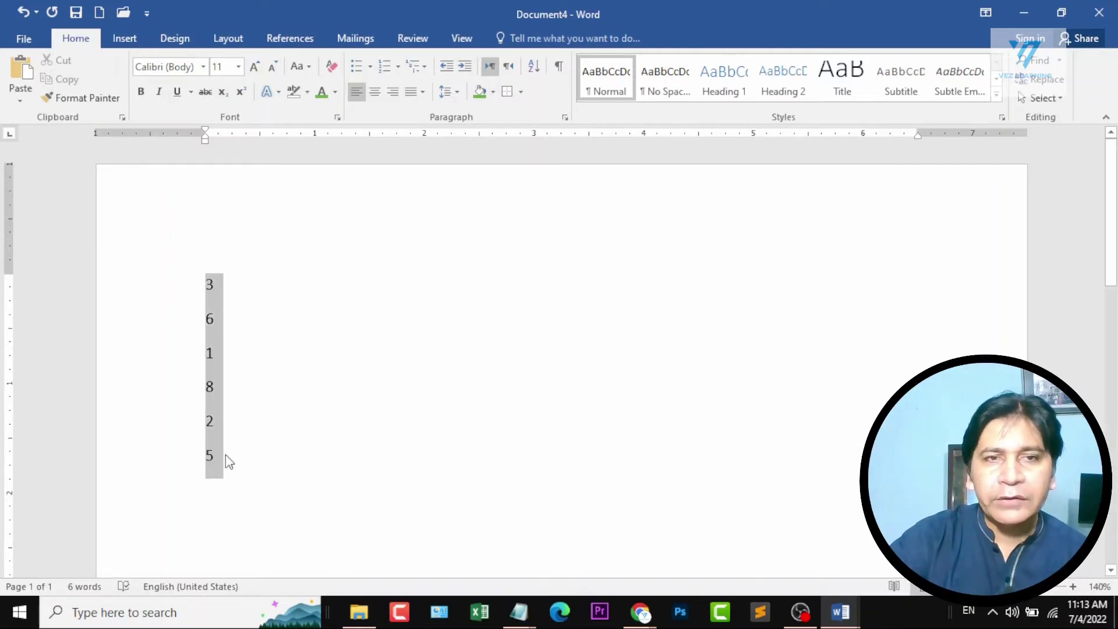
left_click(526, 71)
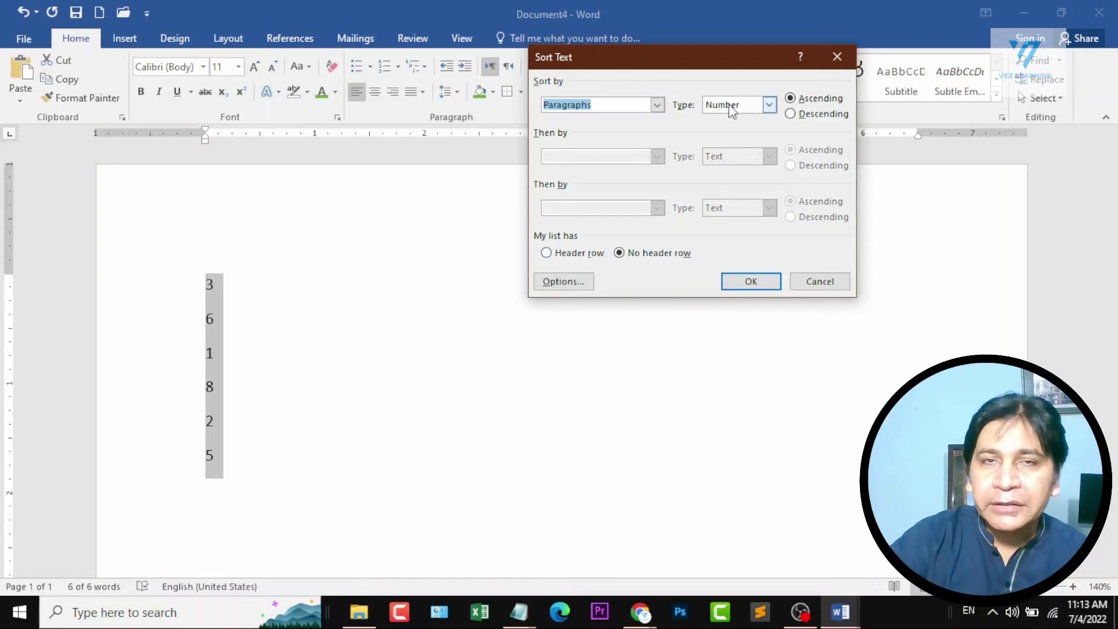
left_click(769, 106)
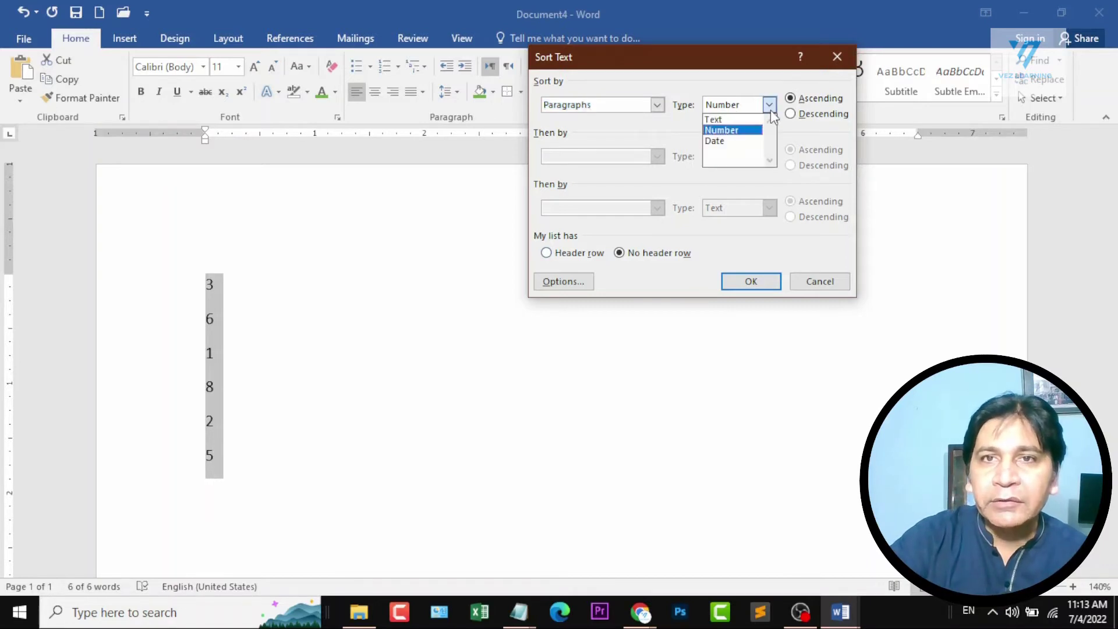
left_click(748, 130)
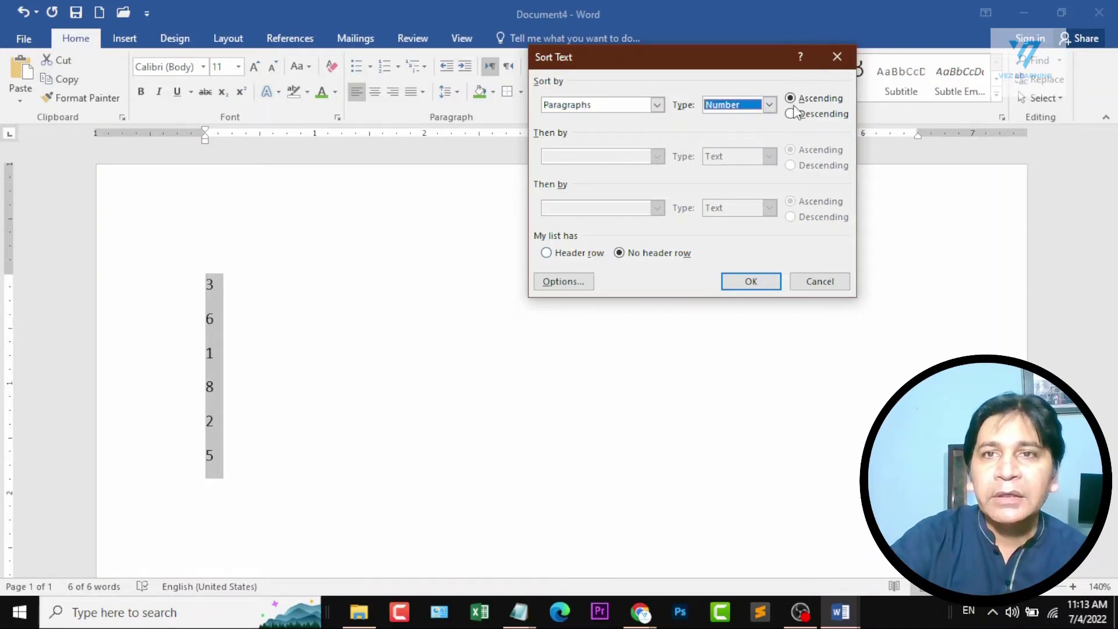
left_click(757, 284)
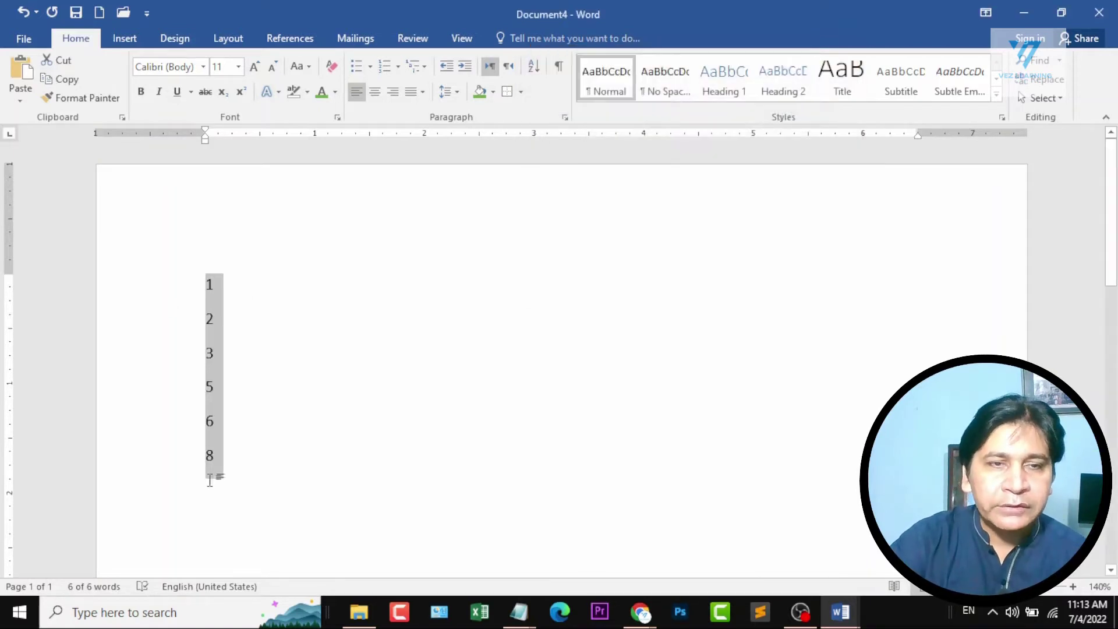
Sort the numbers again in descending order.
left_click(534, 66)
left_click(803, 115)
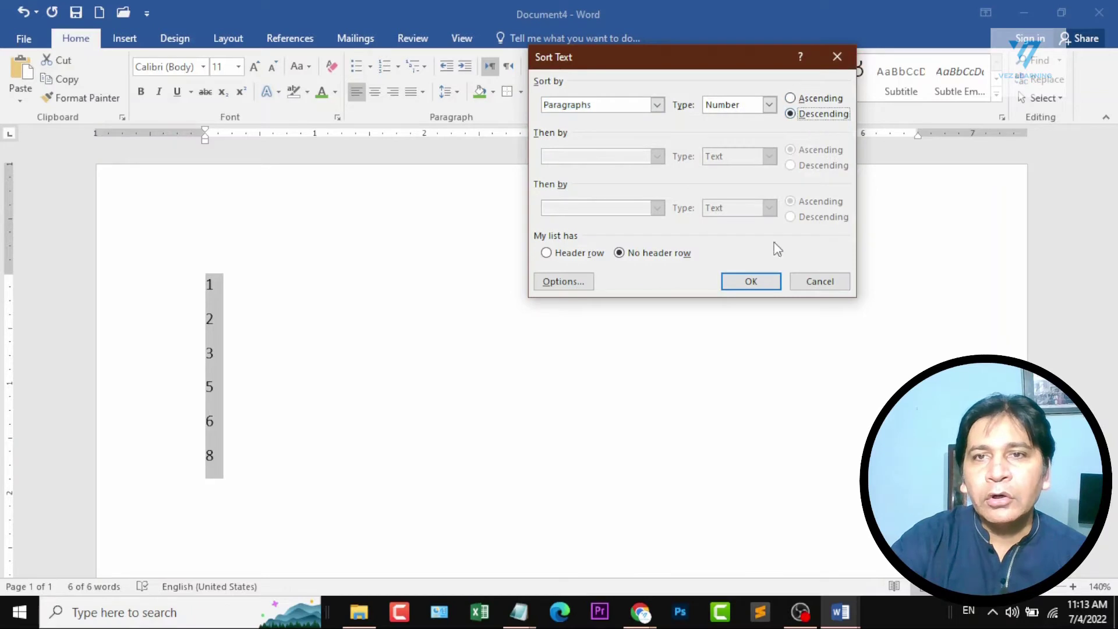
left_click(766, 282)
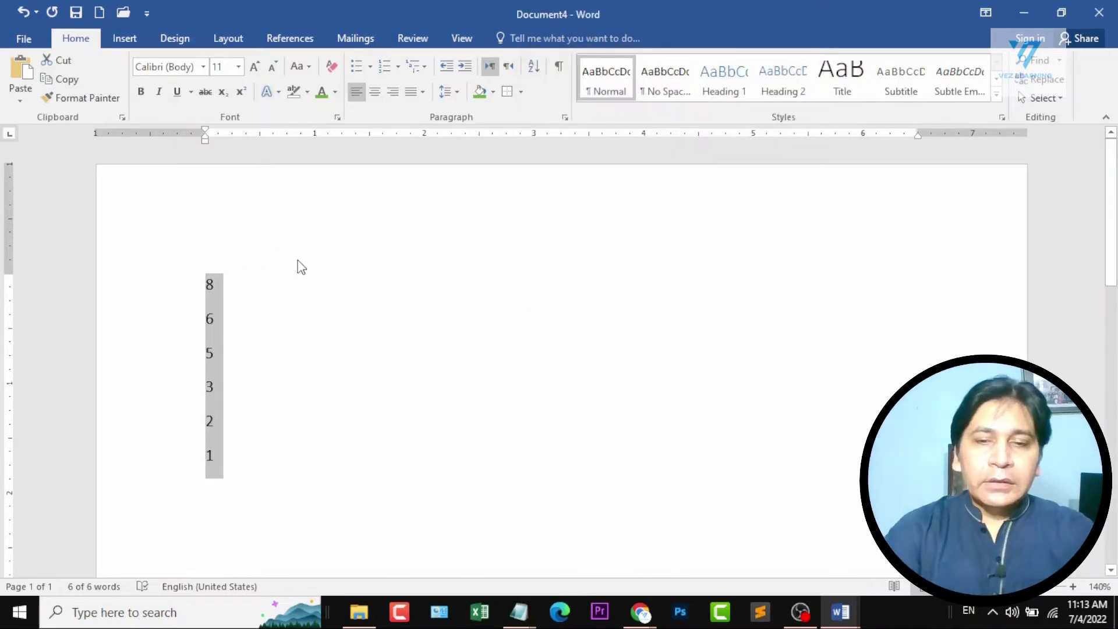
Replace the sorted numbers with sample paragraphs generated by =rand().
type("=rnd")
key("BackSpace")
key("BackSpace")
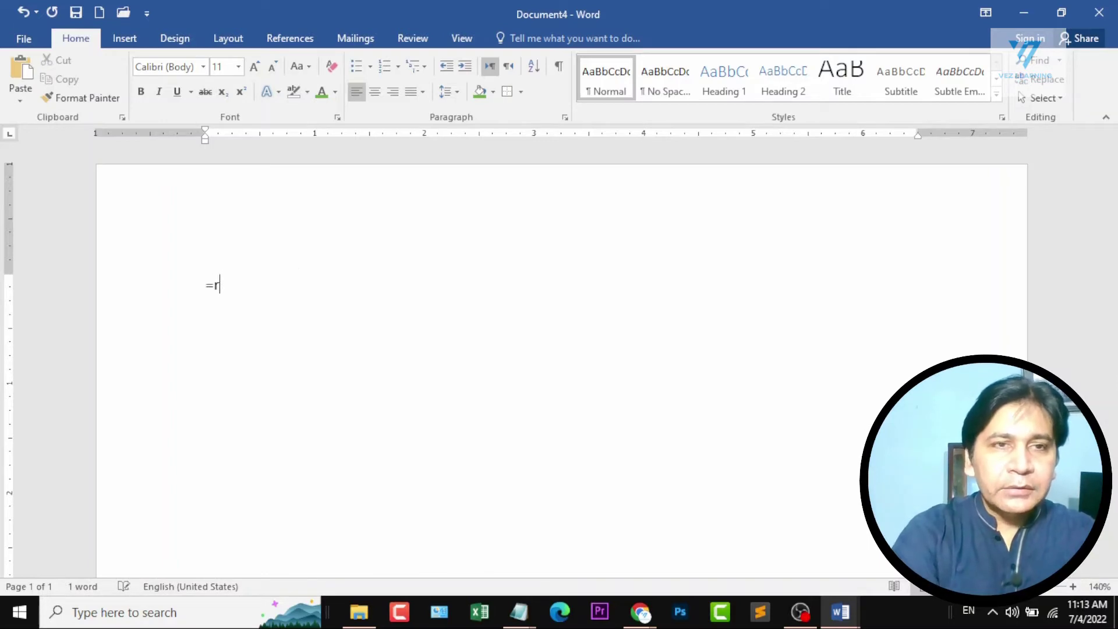
type("and()")
key("Return")
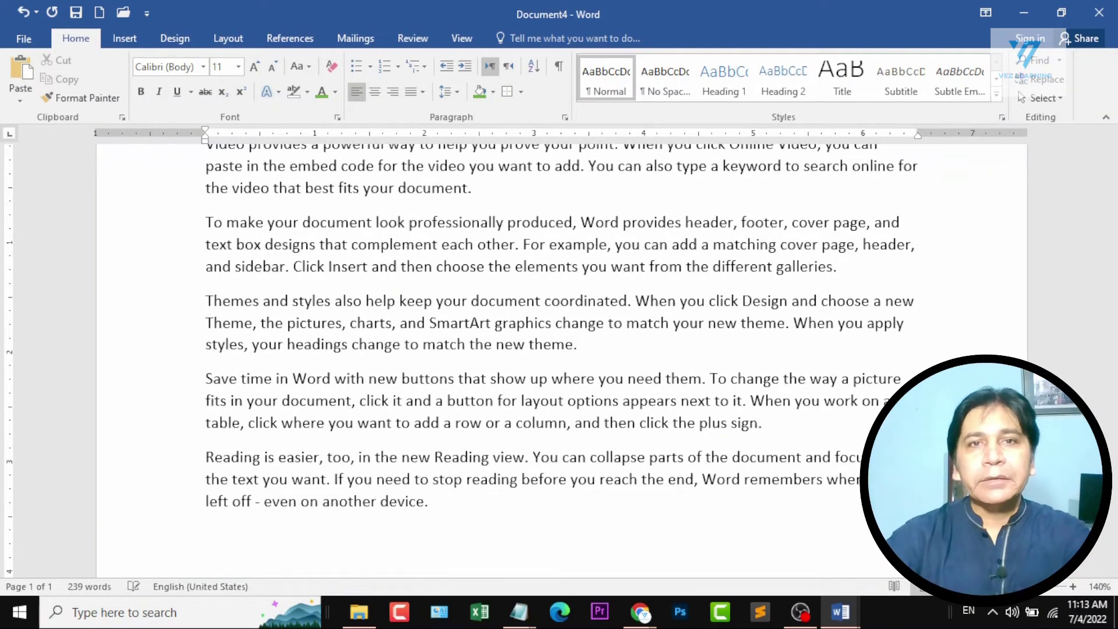
Show the document's formatting marks and examine the space and paragraph marks in the first two paragraphs.
key("ctrl+Home")
key("ctrl+a")
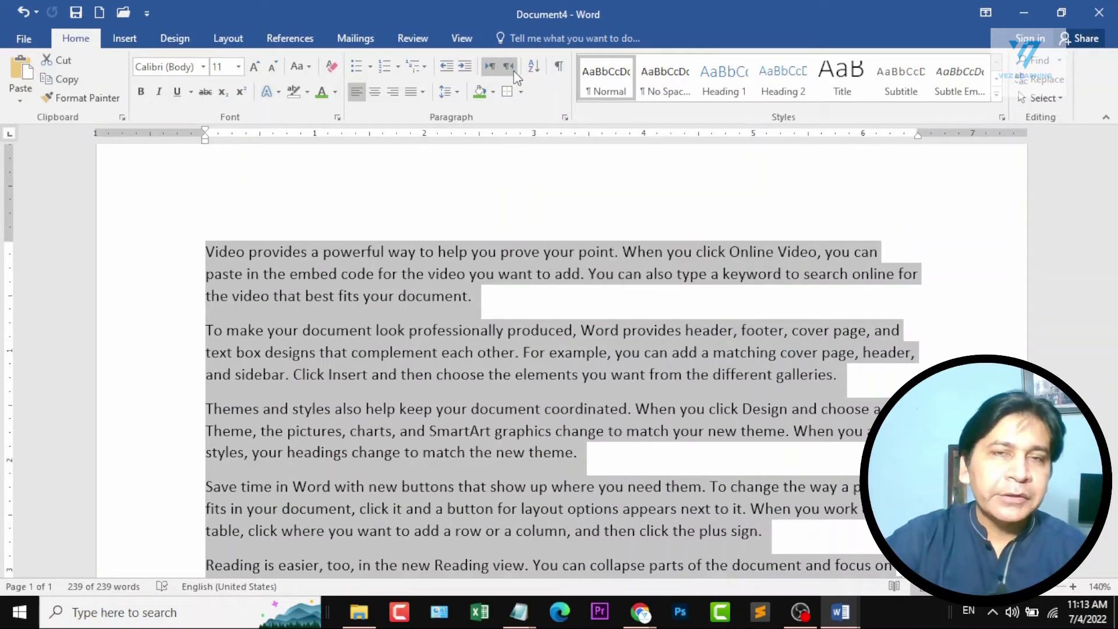
left_click(559, 66)
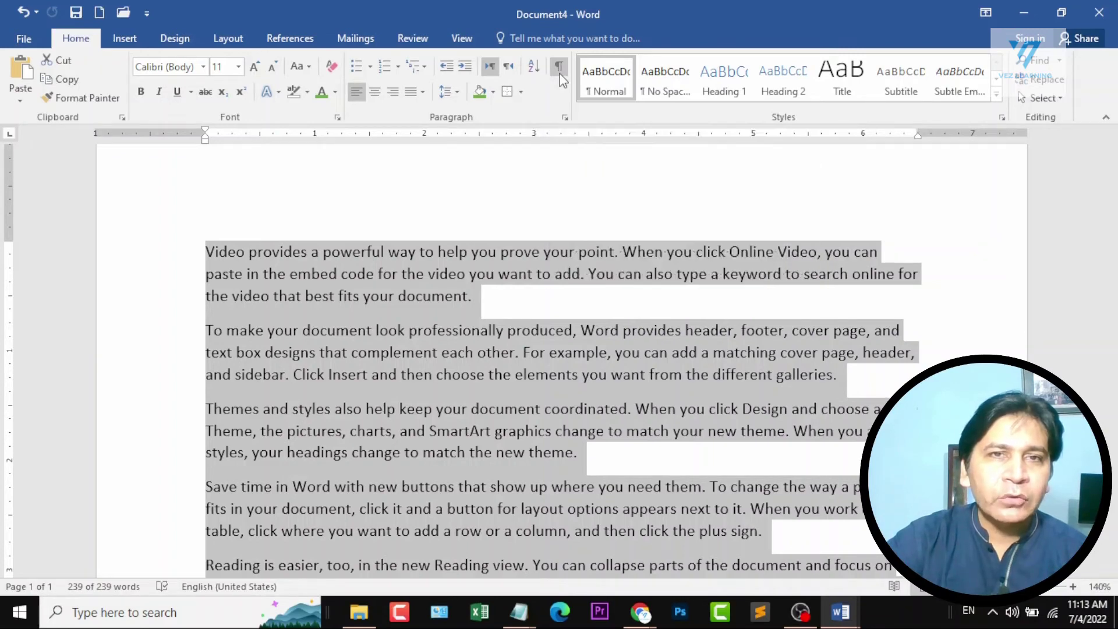
left_click(632, 354)
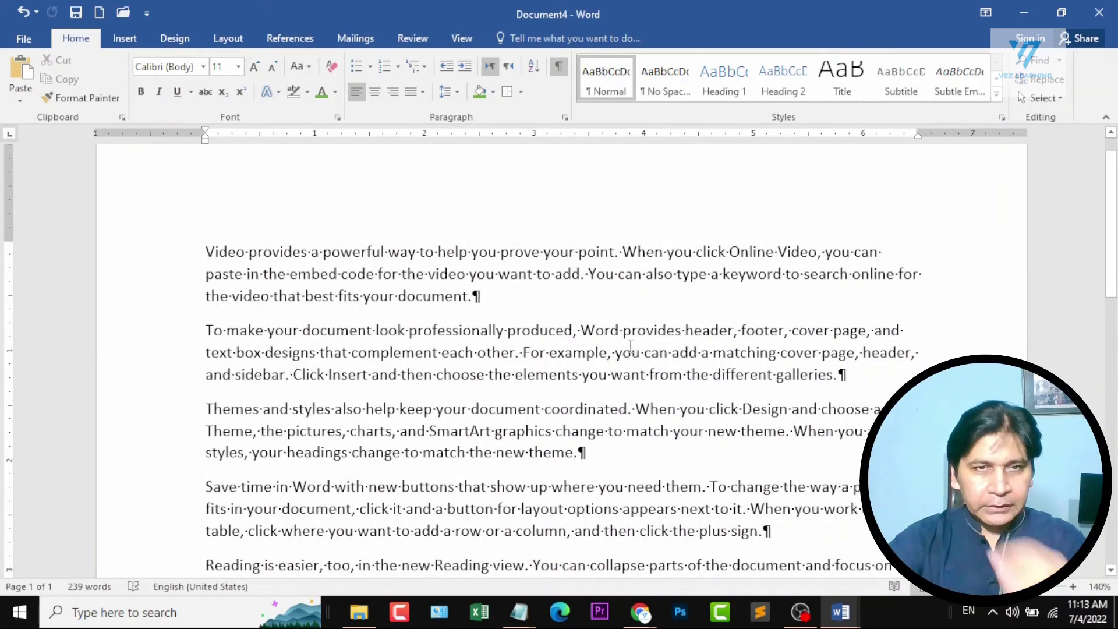
scroll(619, 241, "up", 12, "ctrl")
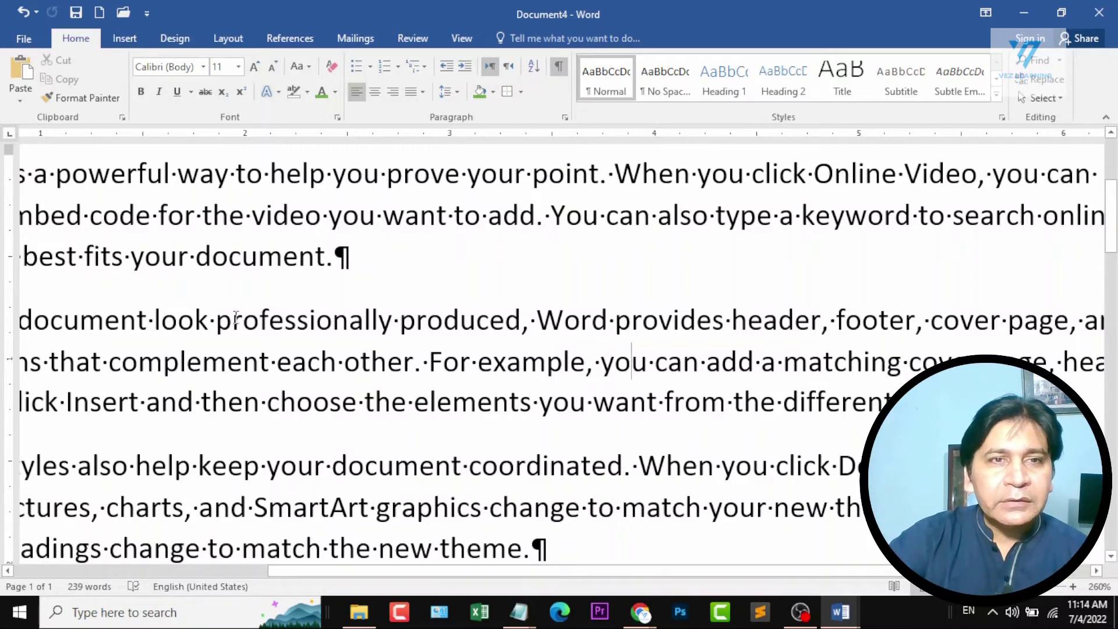
left_click(215, 320)
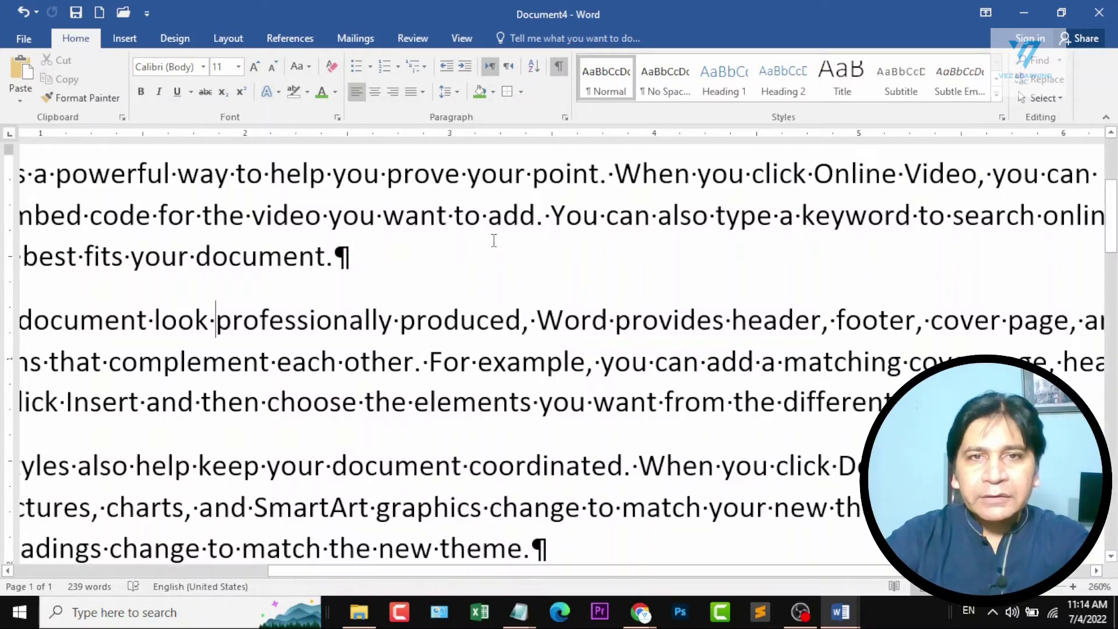
double_click(485, 220)
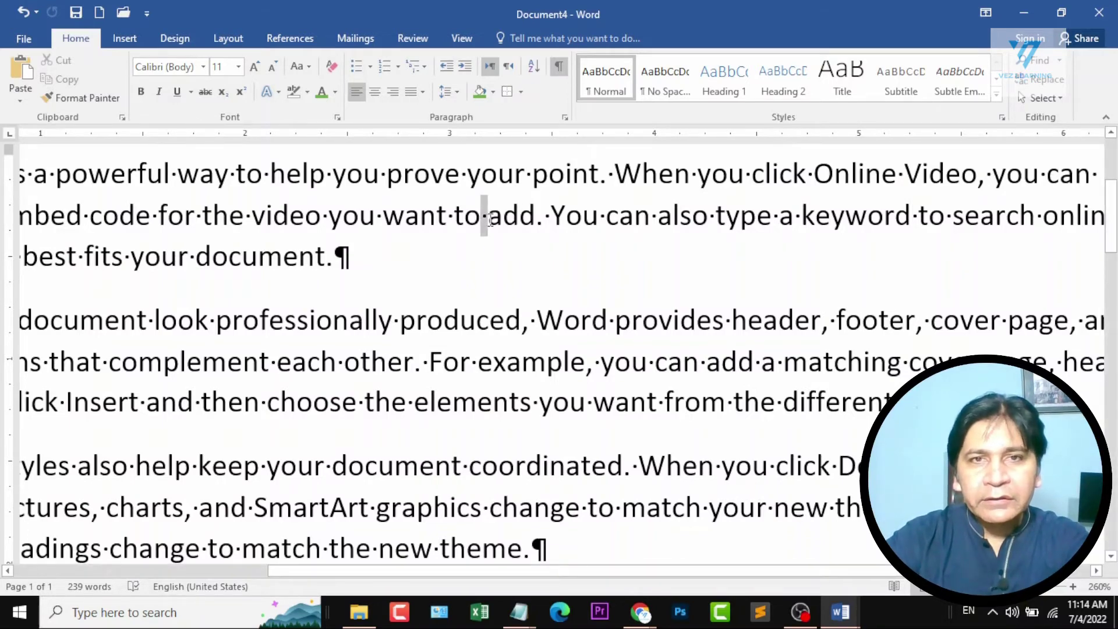
left_click(347, 258)
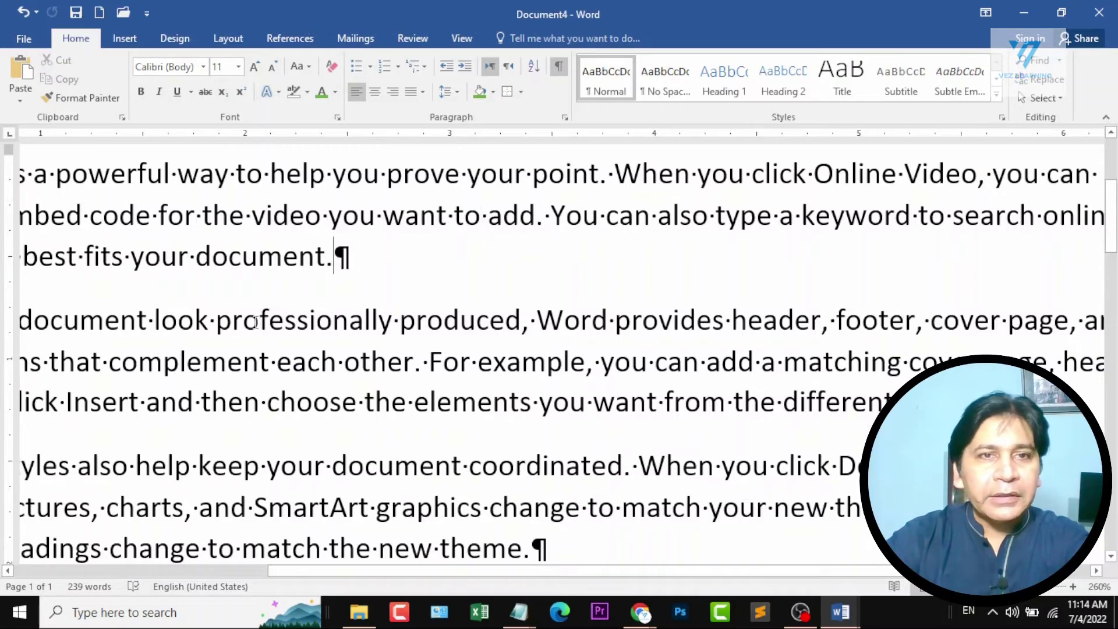
Insert three tabs before "produced" and several extra spaces before "sidebar" in the second paragraph.
left_click(401, 322)
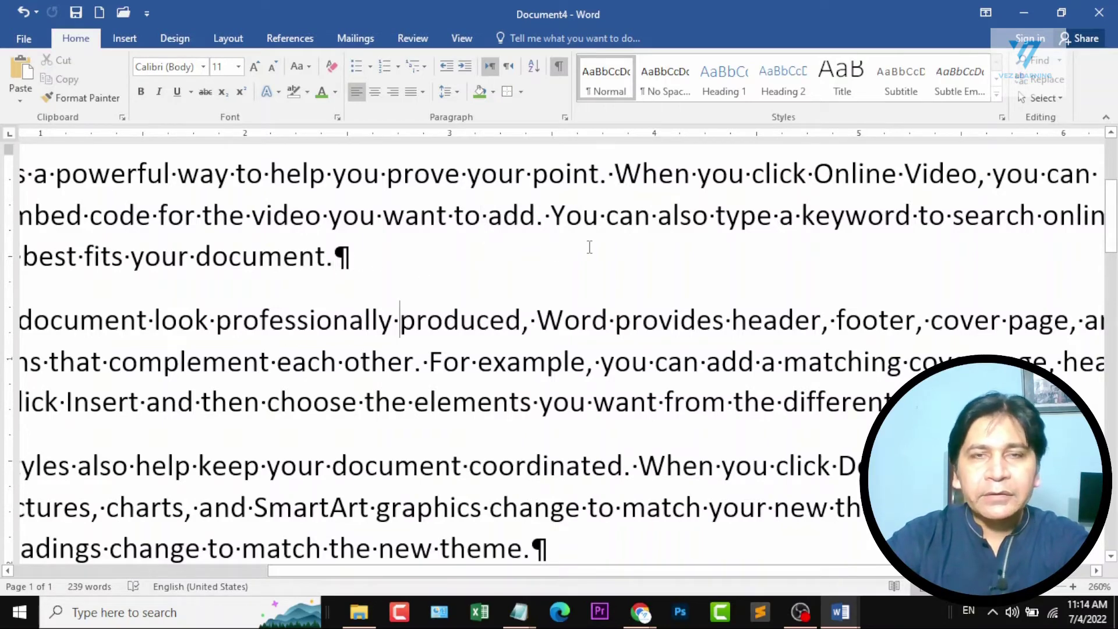
key("Tab")
key("Tab")
key("Tab")
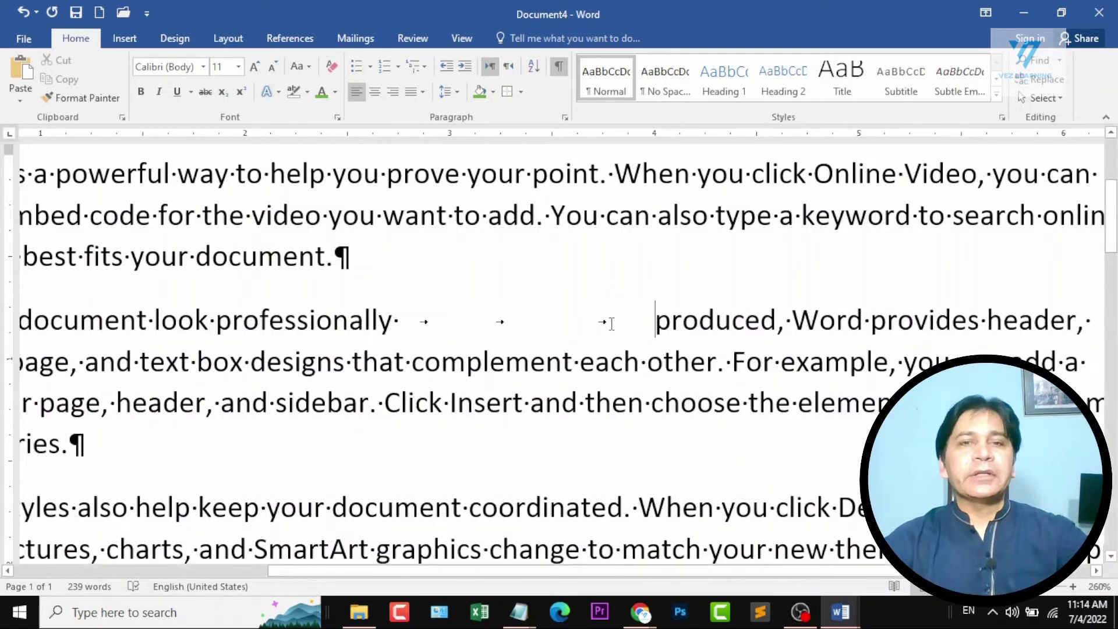
scroll(614, 330, "down", 11)
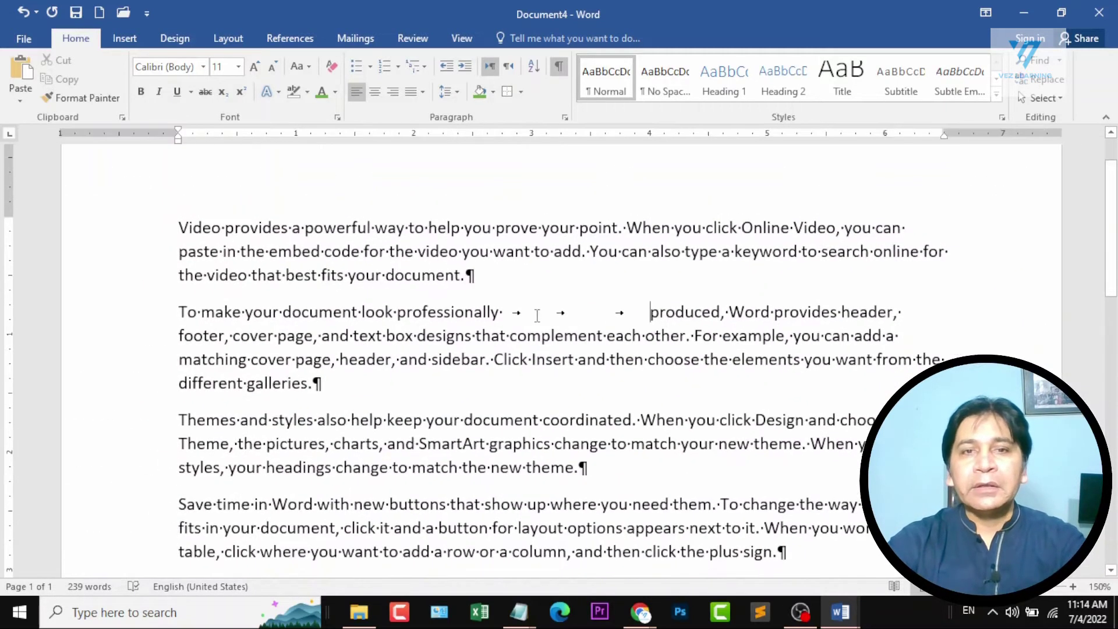
left_click_drag(512, 313, 648, 313)
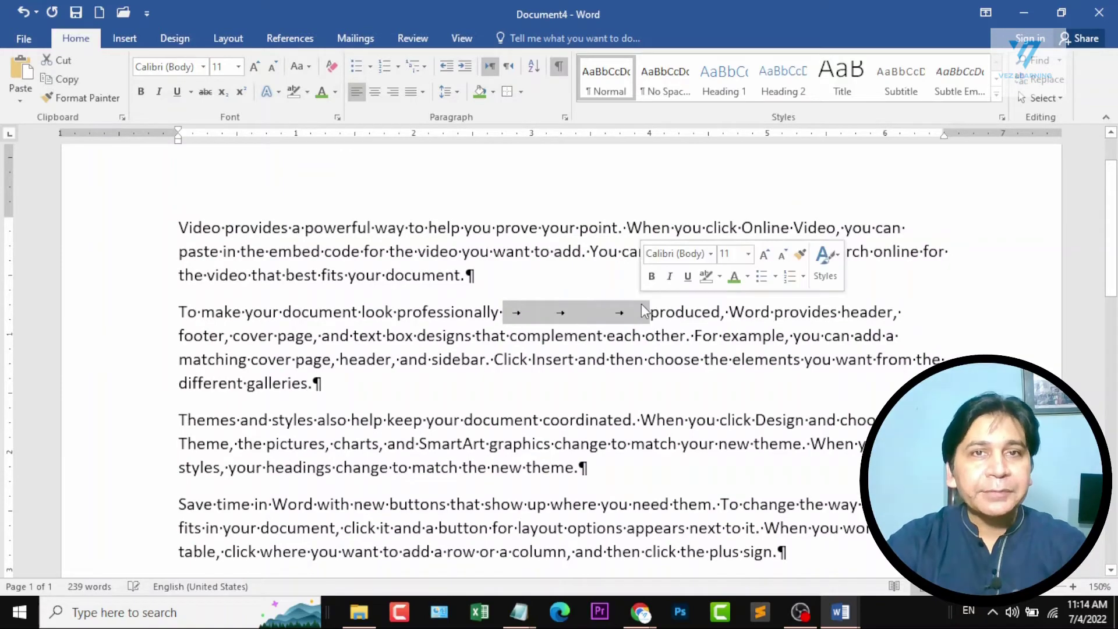
left_click(433, 362)
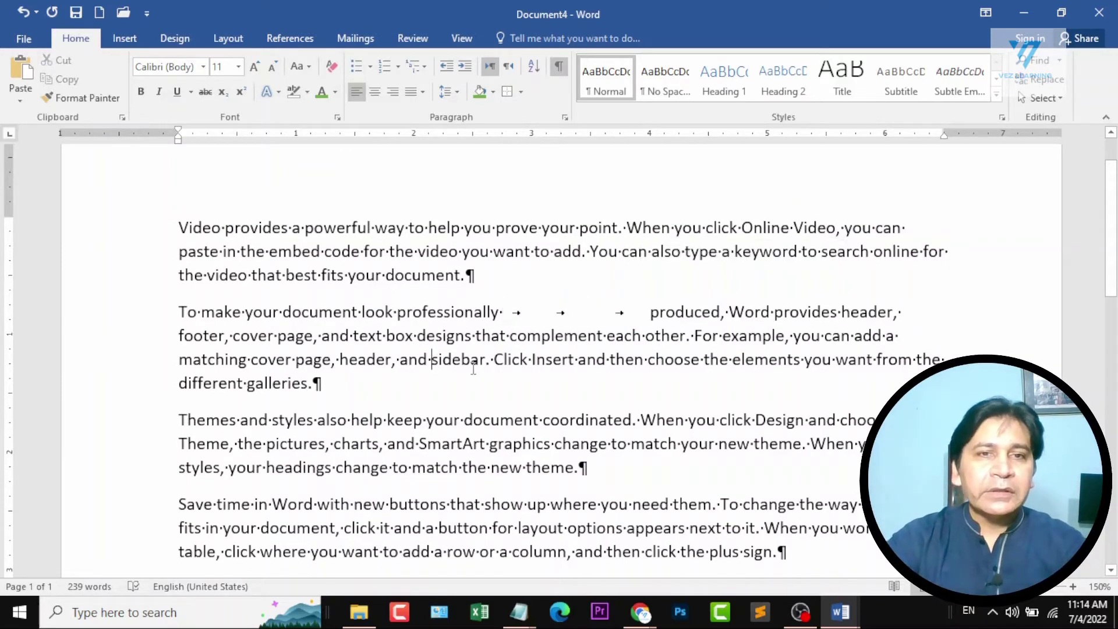
scroll(431, 373, "up", 17)
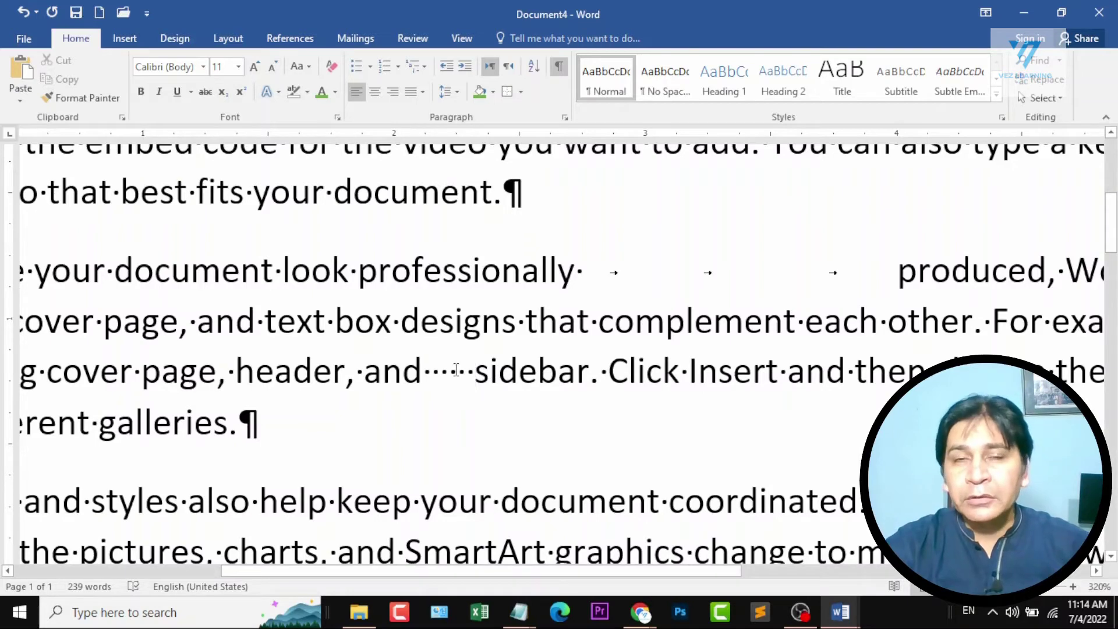
Hide the formatting marks, select the tab gap before "produced", and show the marks again to compare.
left_click(558, 68)
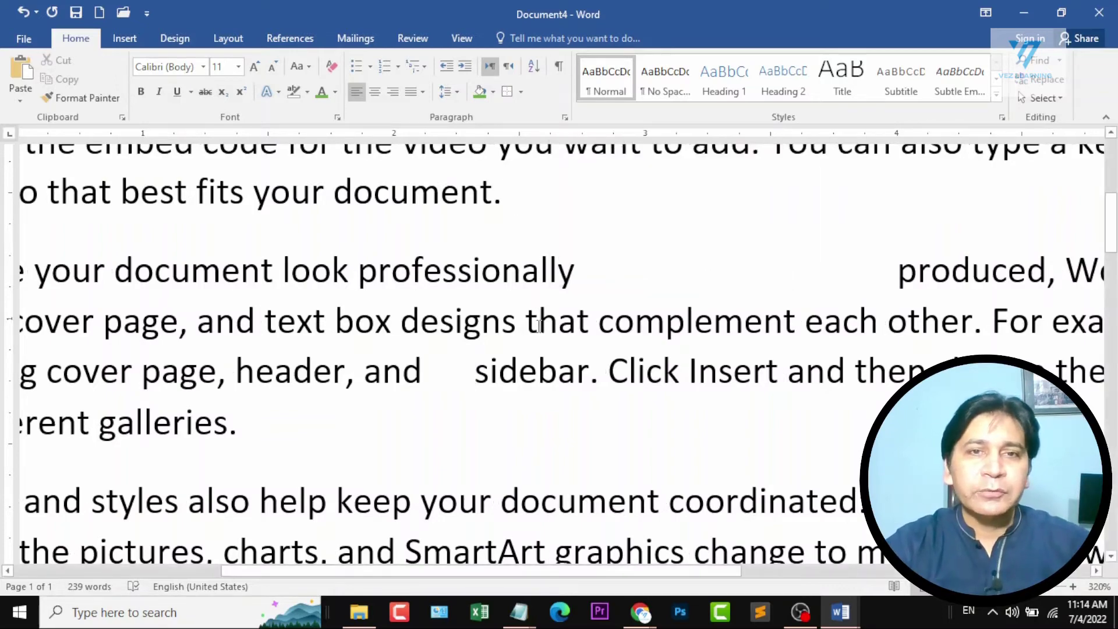
scroll(550, 327, "down", 18)
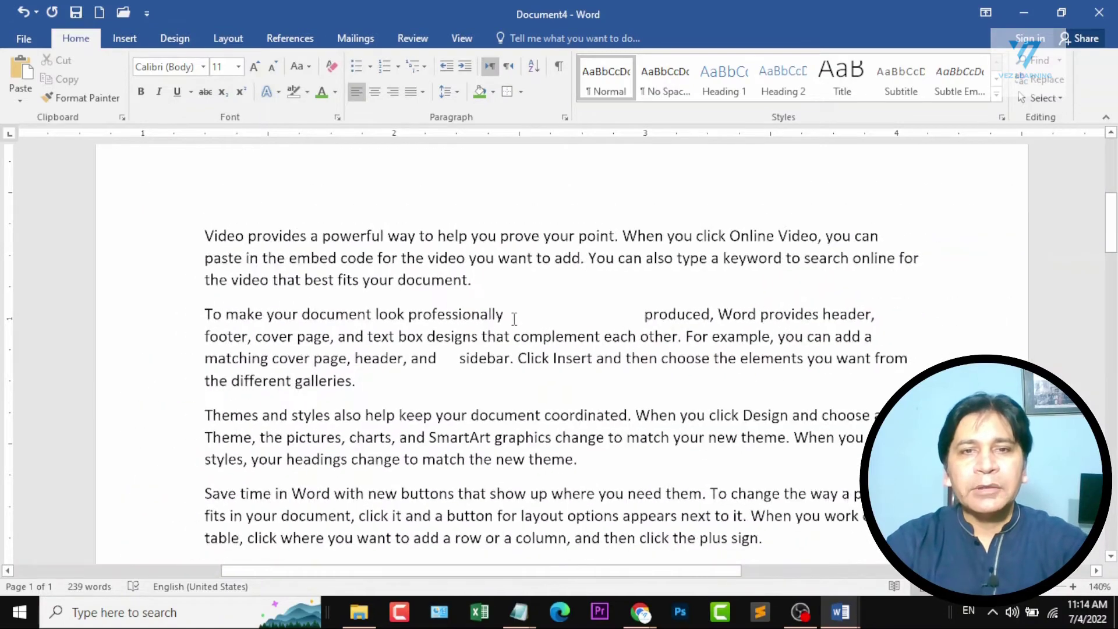
left_click_drag(569, 319, 643, 317)
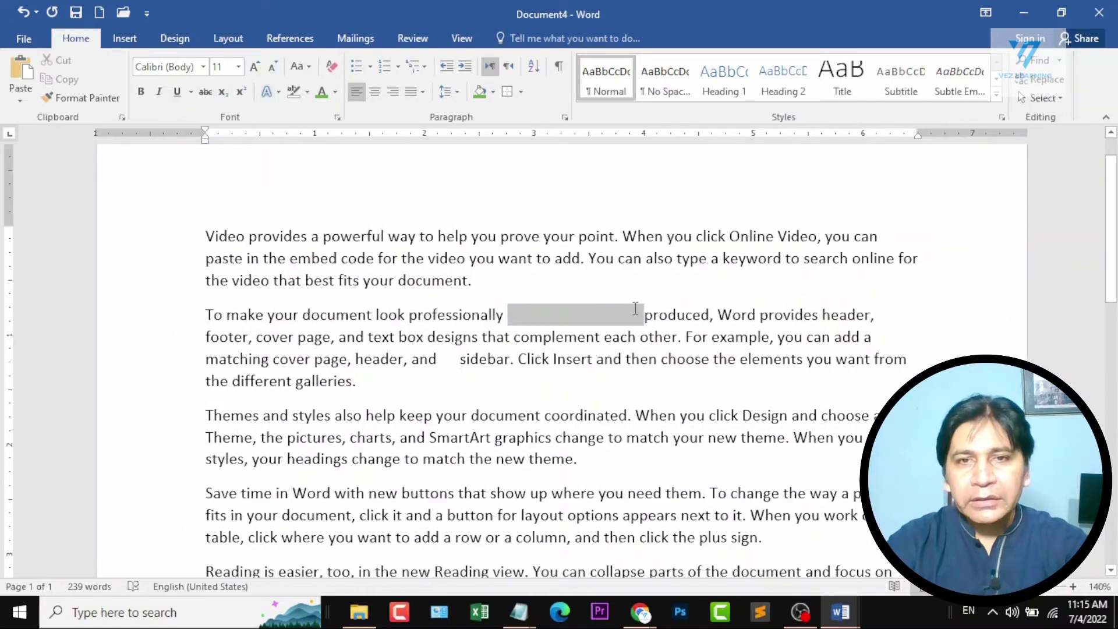
left_click(557, 68)
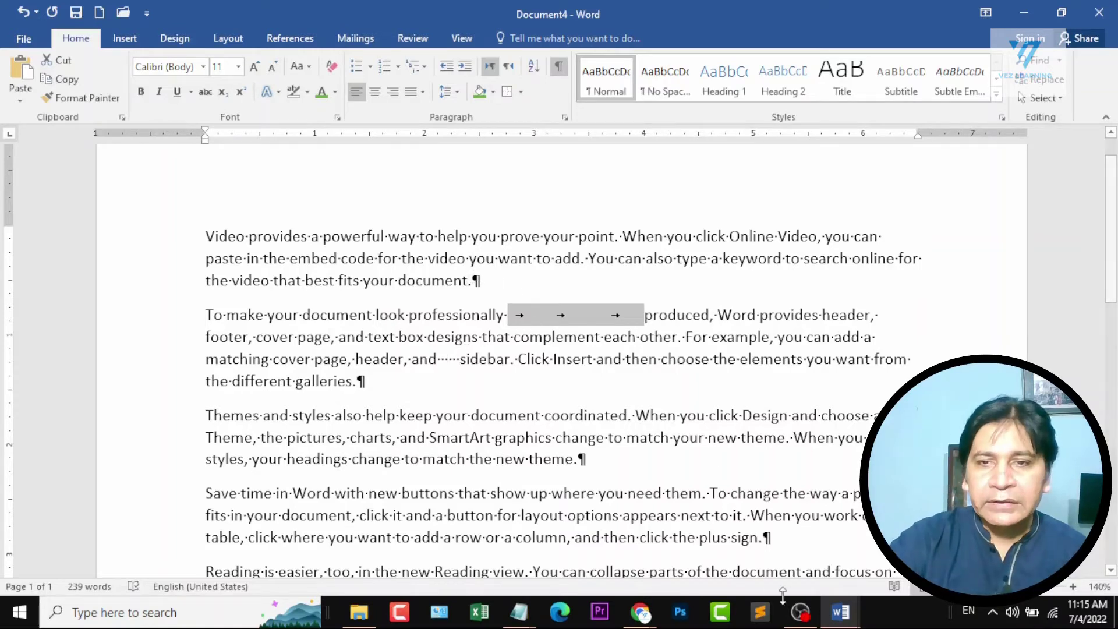
Check the Section 2 topic list in Document1 and return to Document4.
left_click(840, 611)
left_click(737, 576)
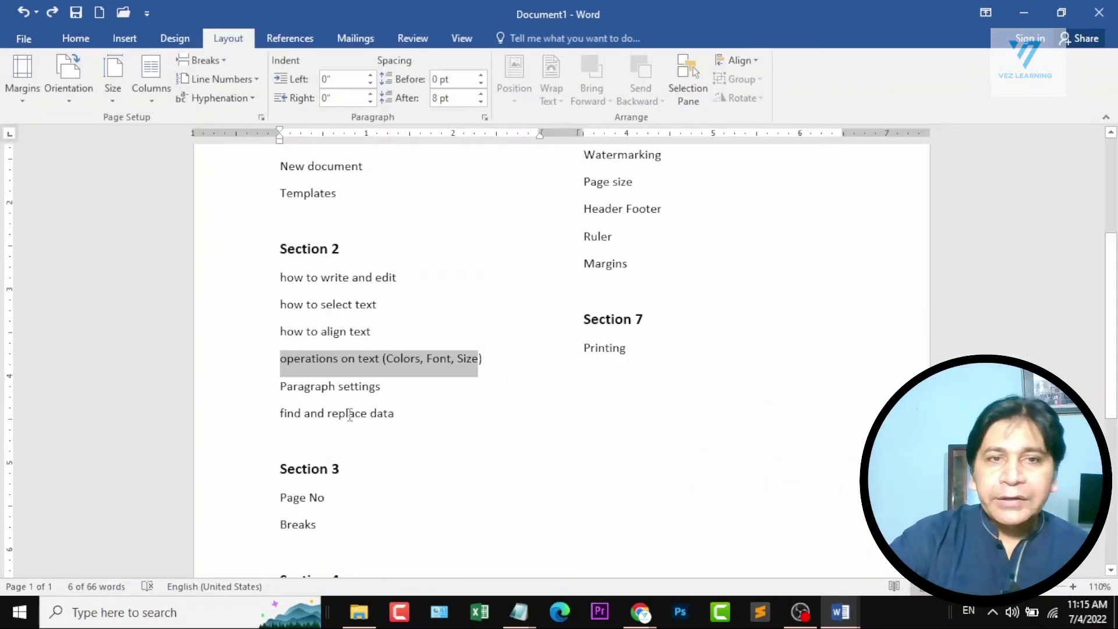
left_click(1016, 7)
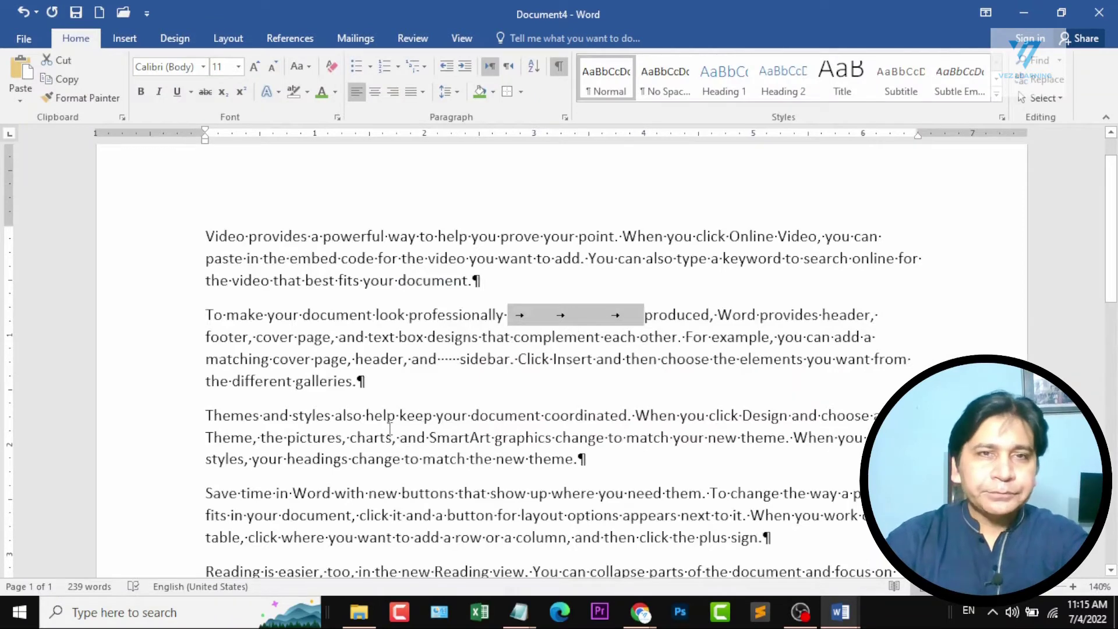
Hide the formatting marks, search the document for "graphics", and close the search.
left_click(558, 67)
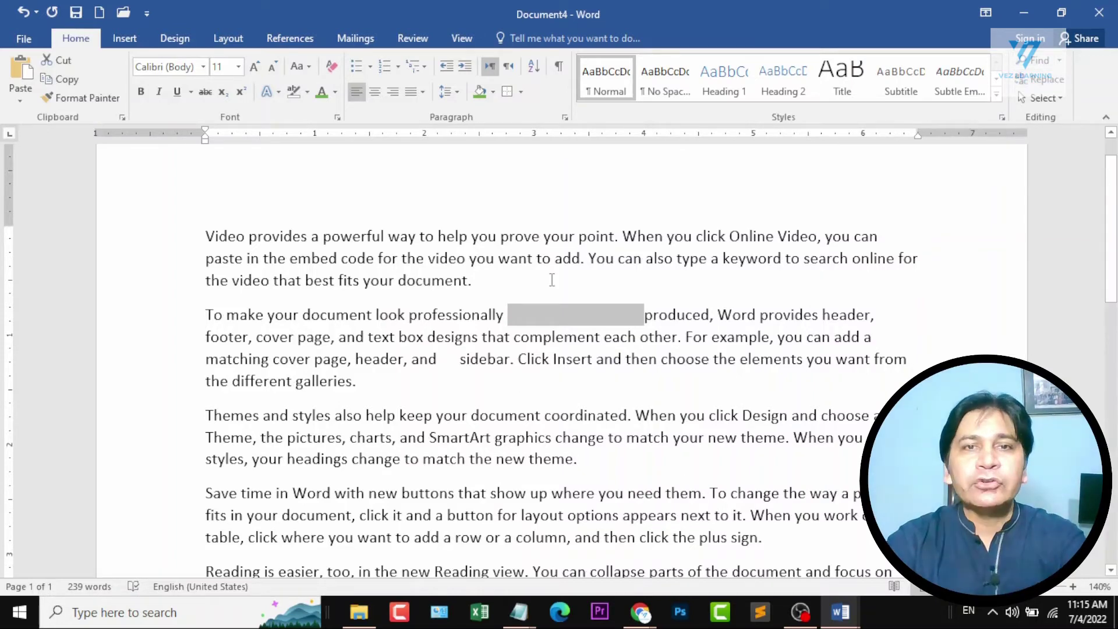
left_click(529, 279)
key("ctrl+f")
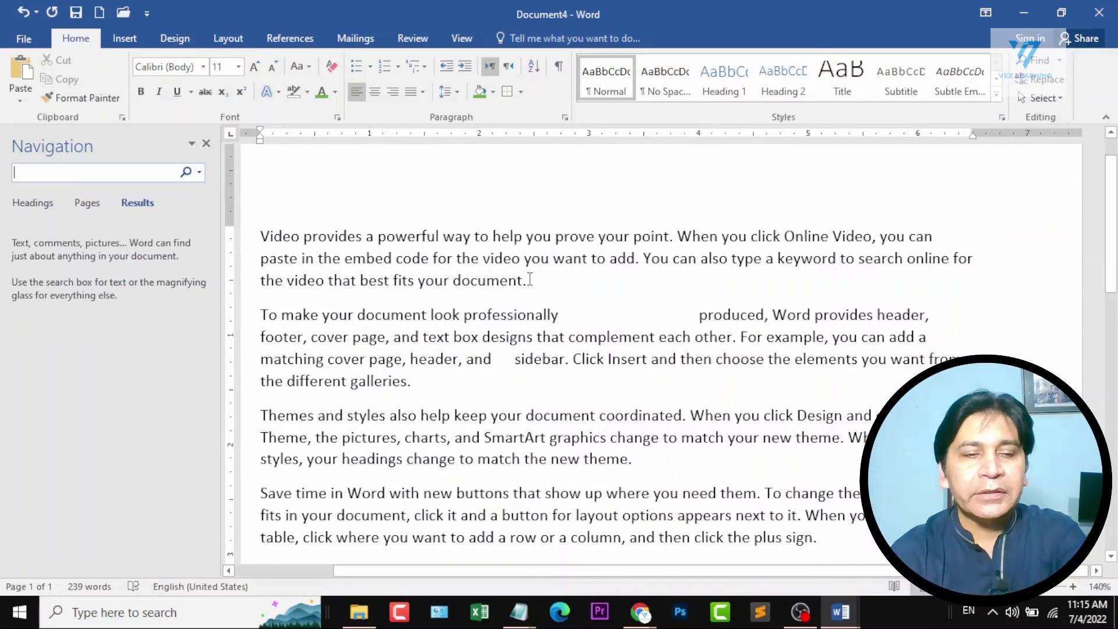
type("graphics")
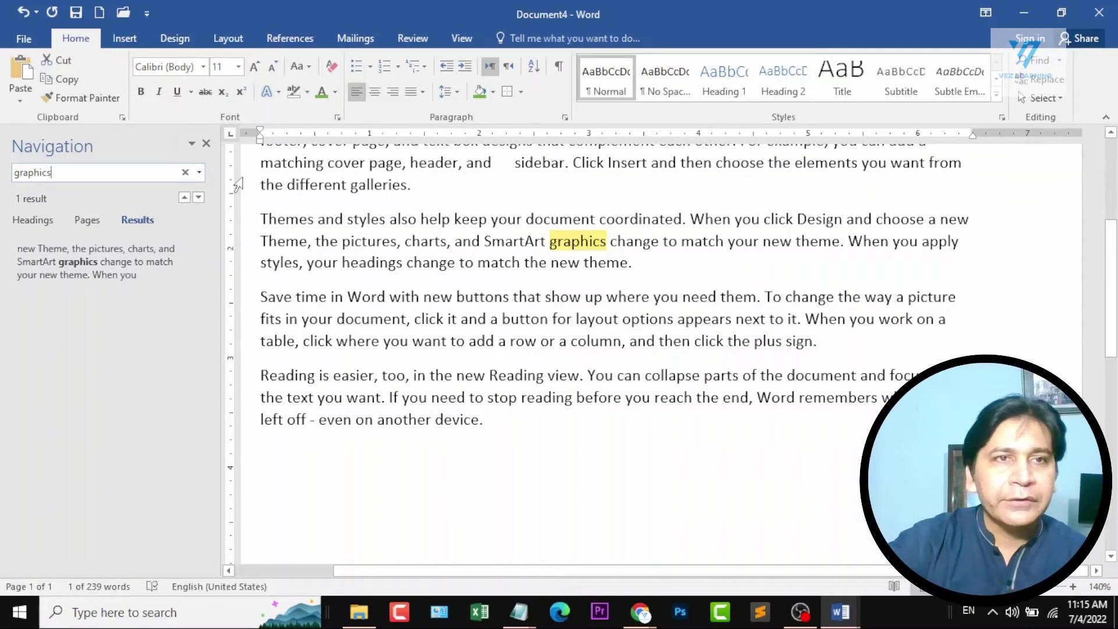
left_click(207, 144)
left_click(760, 169)
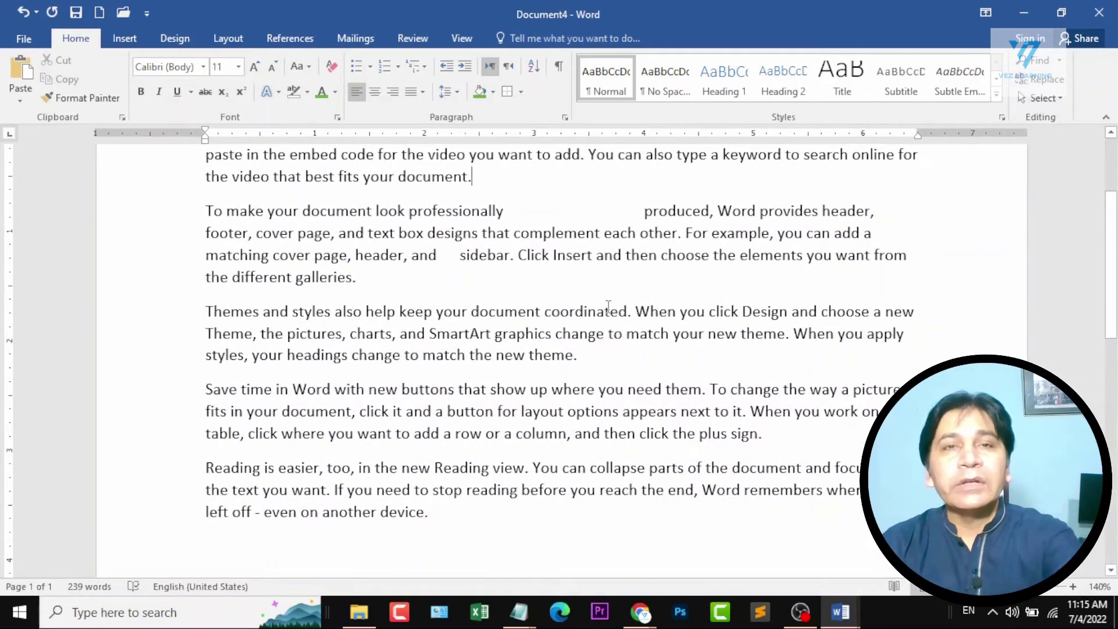
Replace all occurrences of "graphics" with "GRAPHICS" and select the replaced word in the third paragraph.
key("ctrl+h")
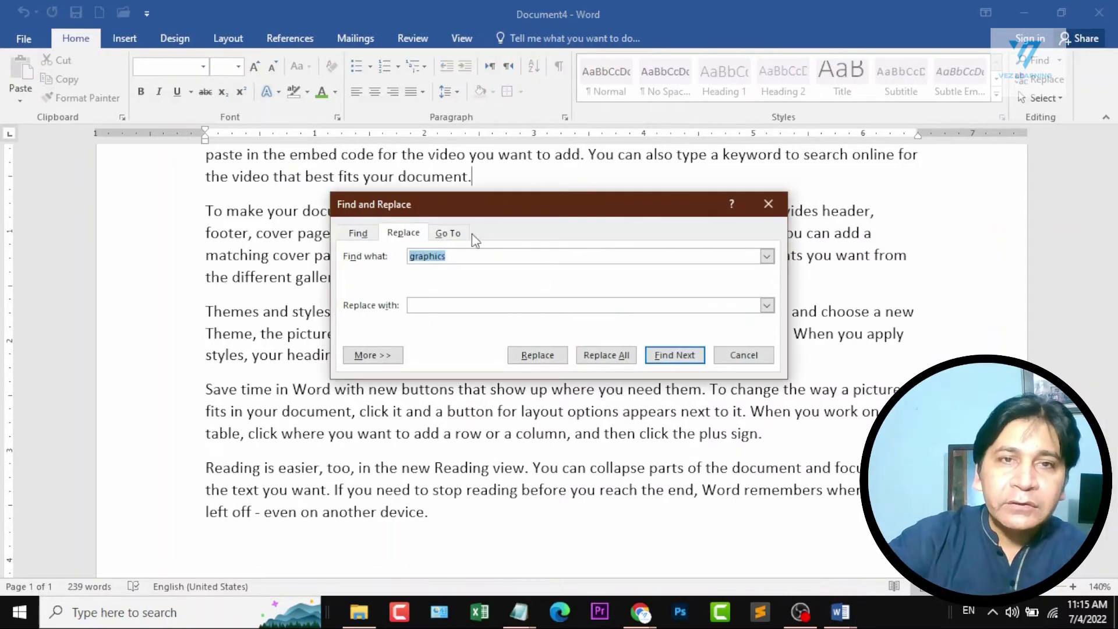
left_click_drag(503, 205, 257, 397)
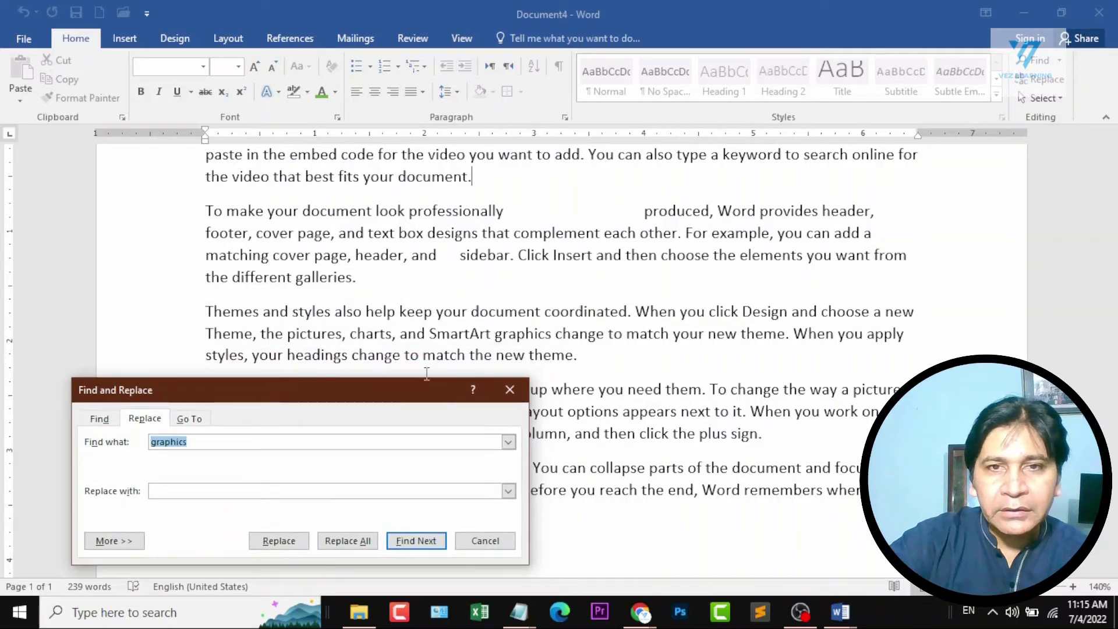
left_click(260, 491)
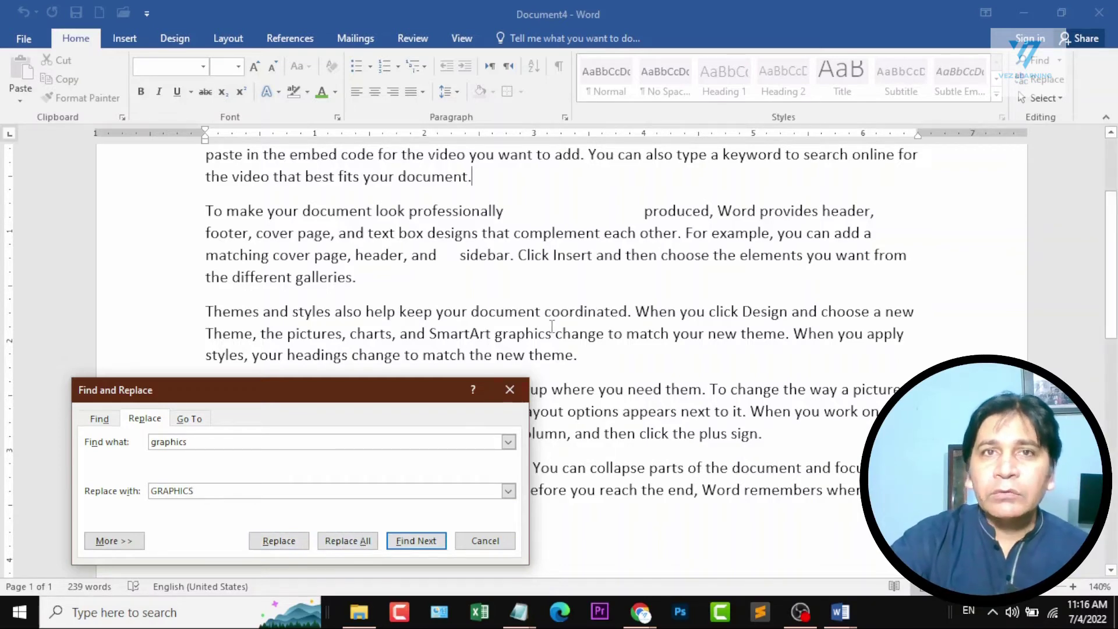
left_click(363, 540)
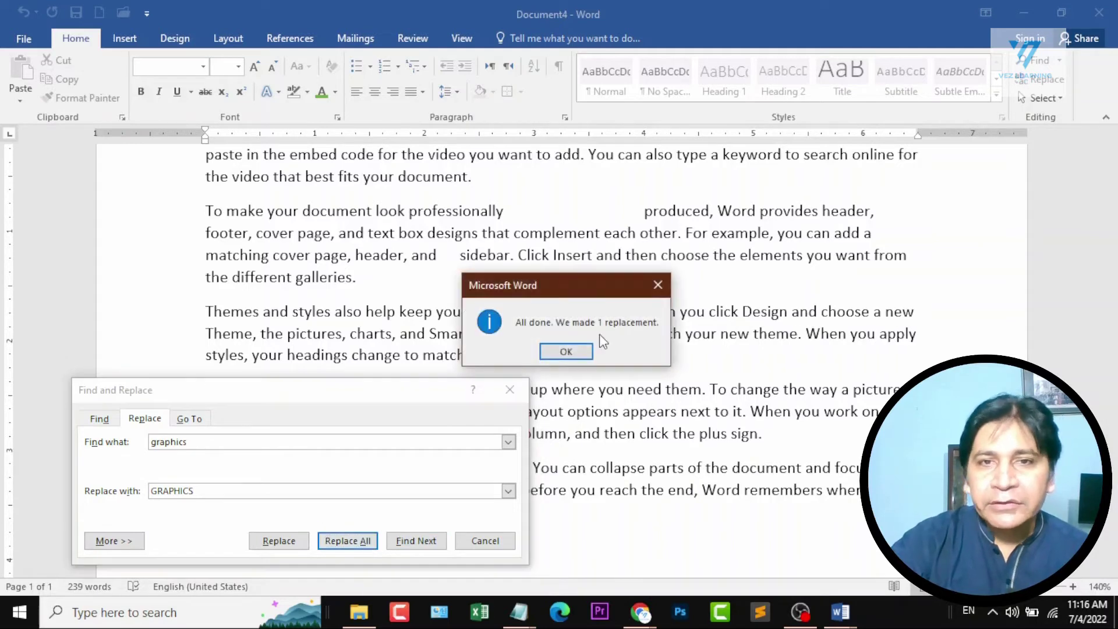
left_click(566, 351)
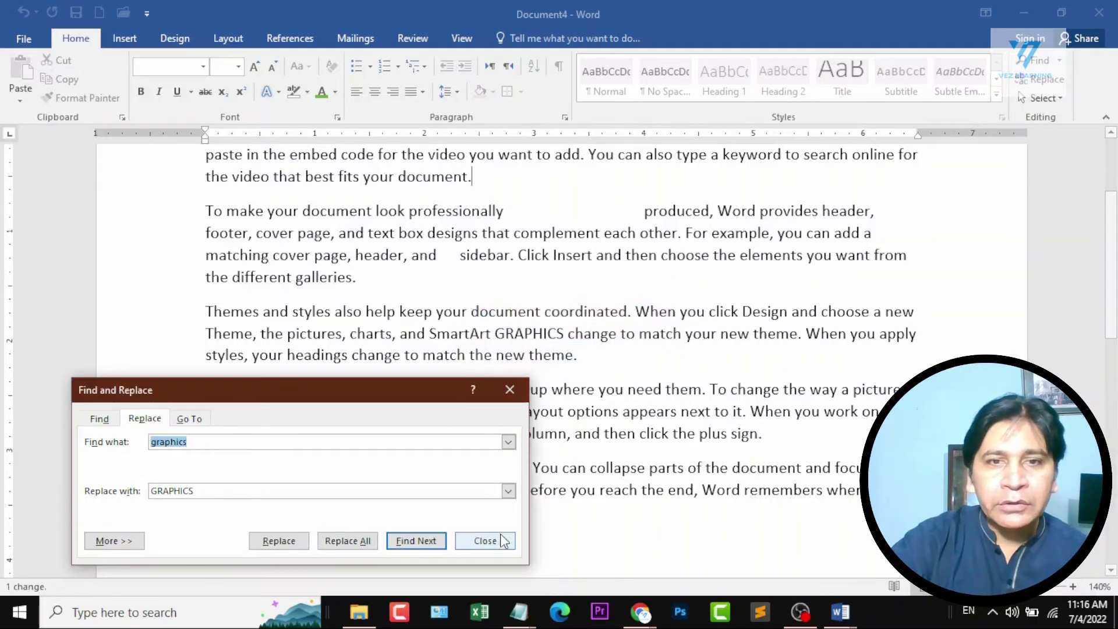
left_click(501, 541)
double_click(514, 335)
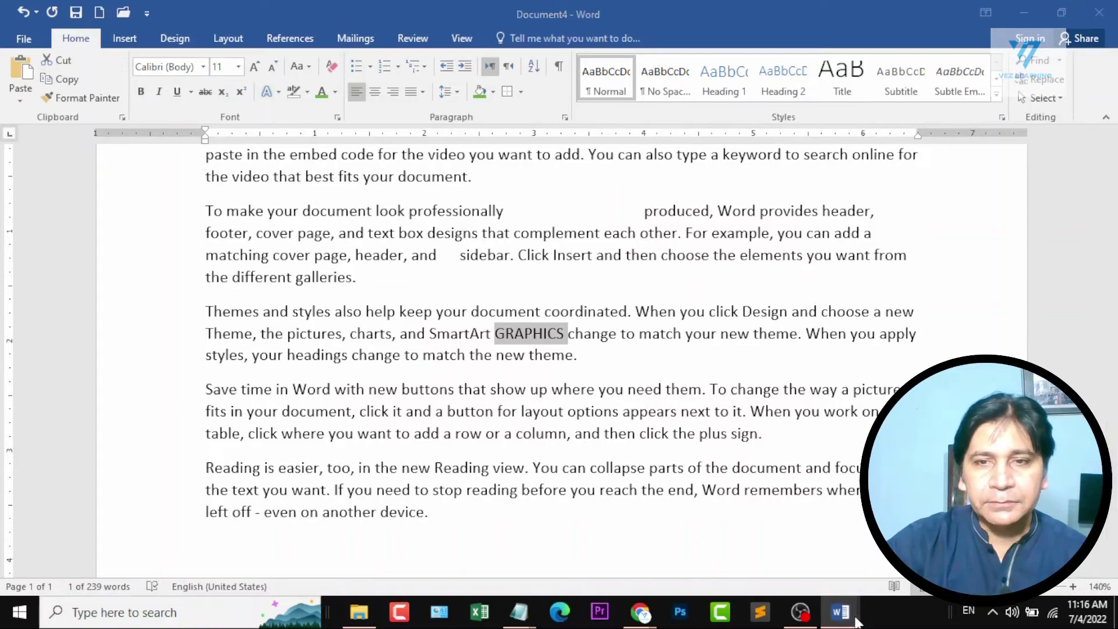
Look at the topic outline in Document1 again and come back to Document4.
left_click(742, 523)
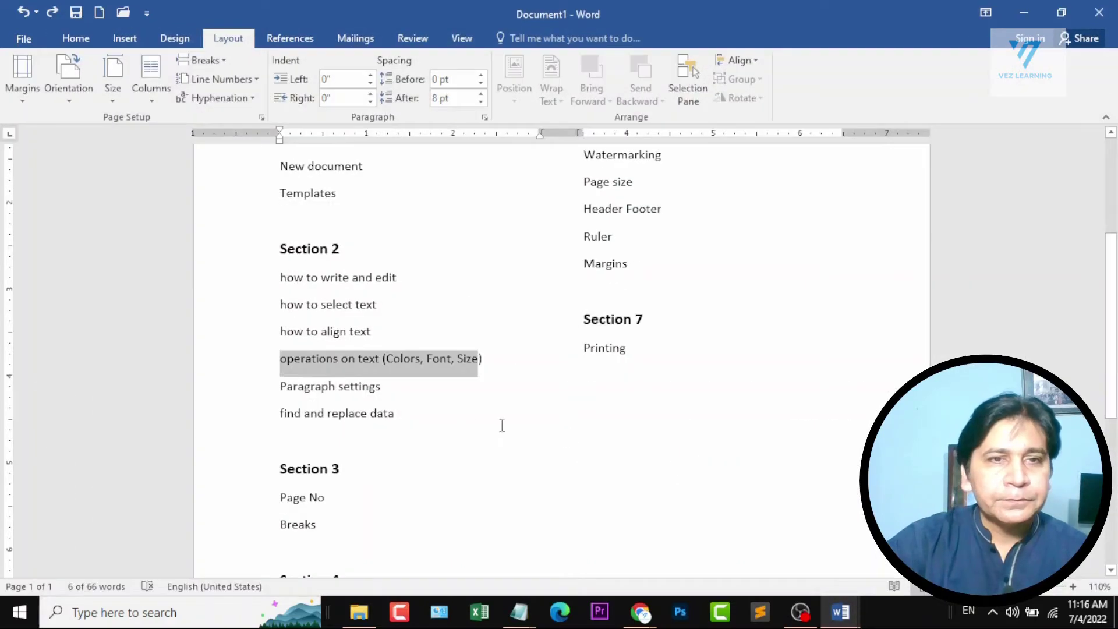
scroll(502, 425, "down", 5)
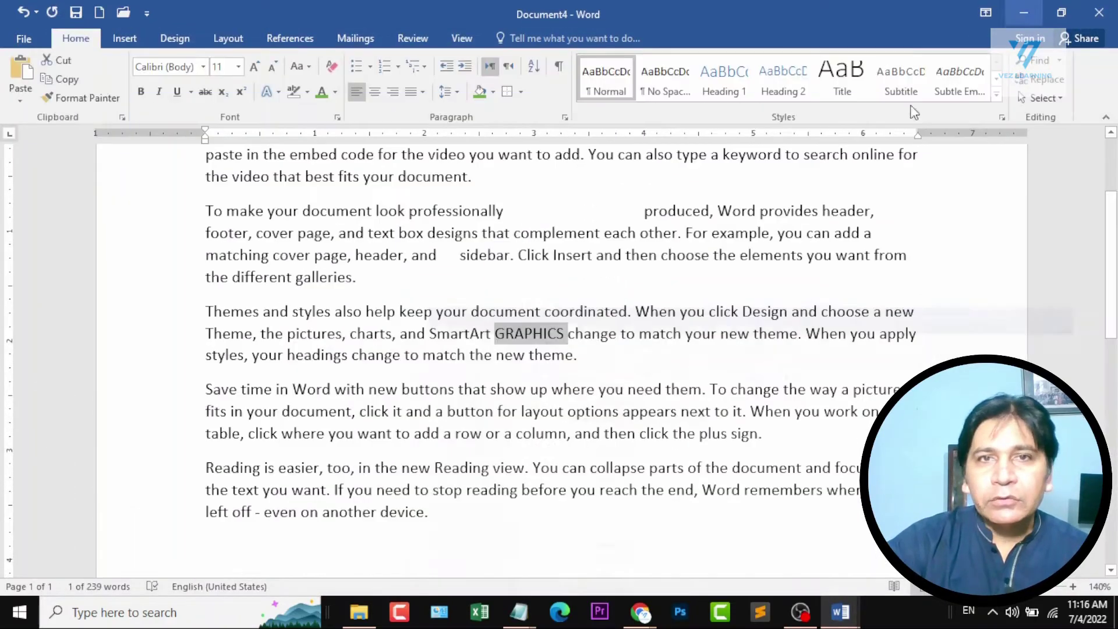
Copy all the sample text and paste it twice at the end of the document.
scroll(609, 363, "down", 7)
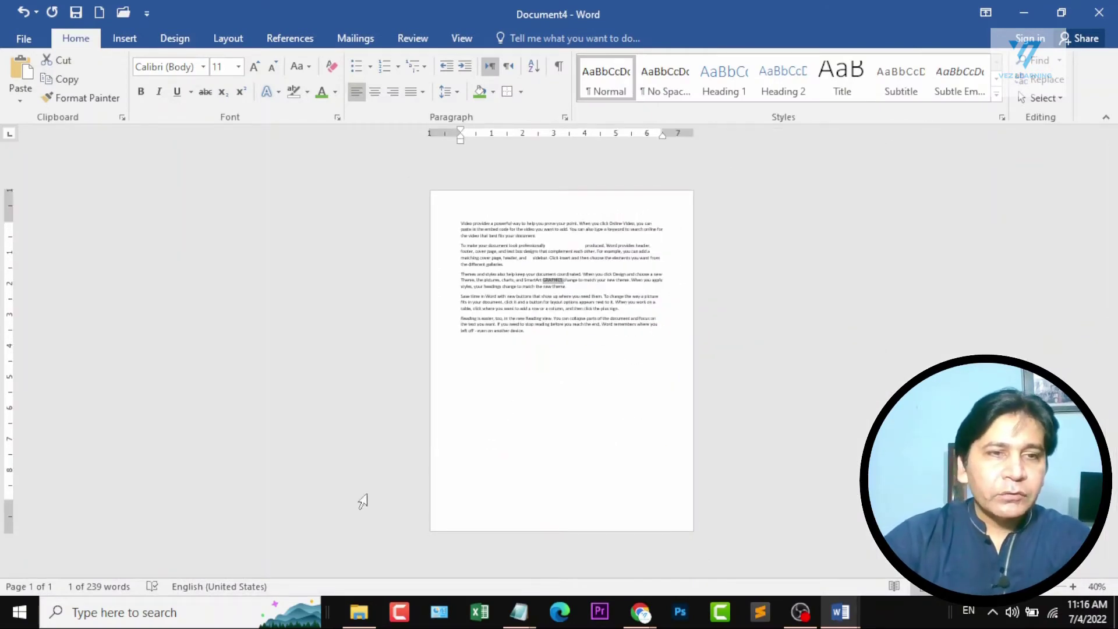
left_click(574, 365)
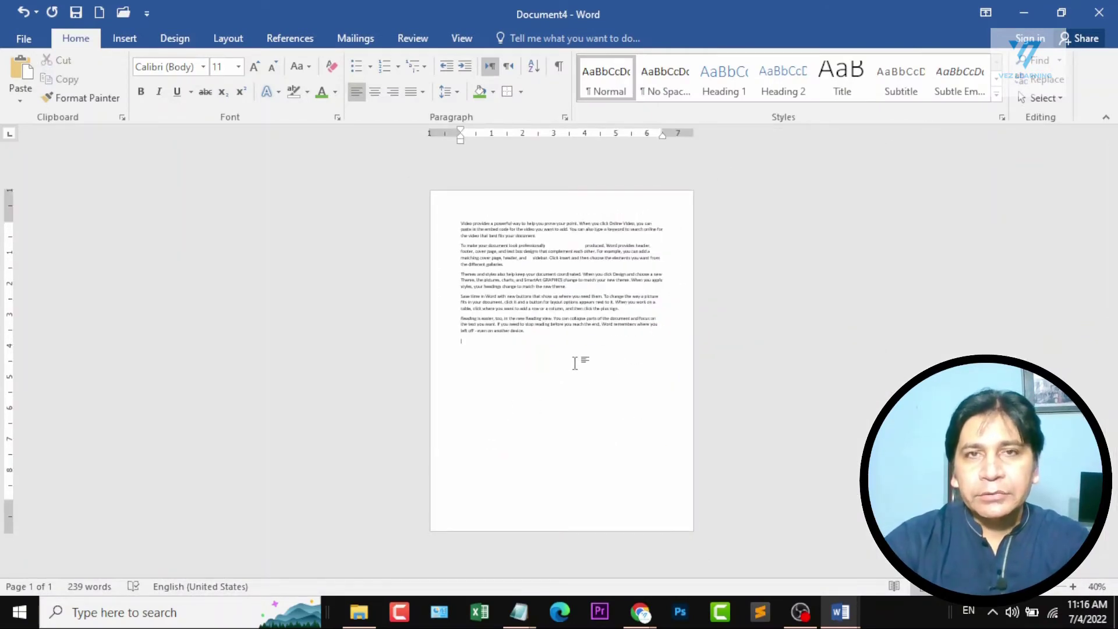
key("ctrl+a")
key("ctrl+c")
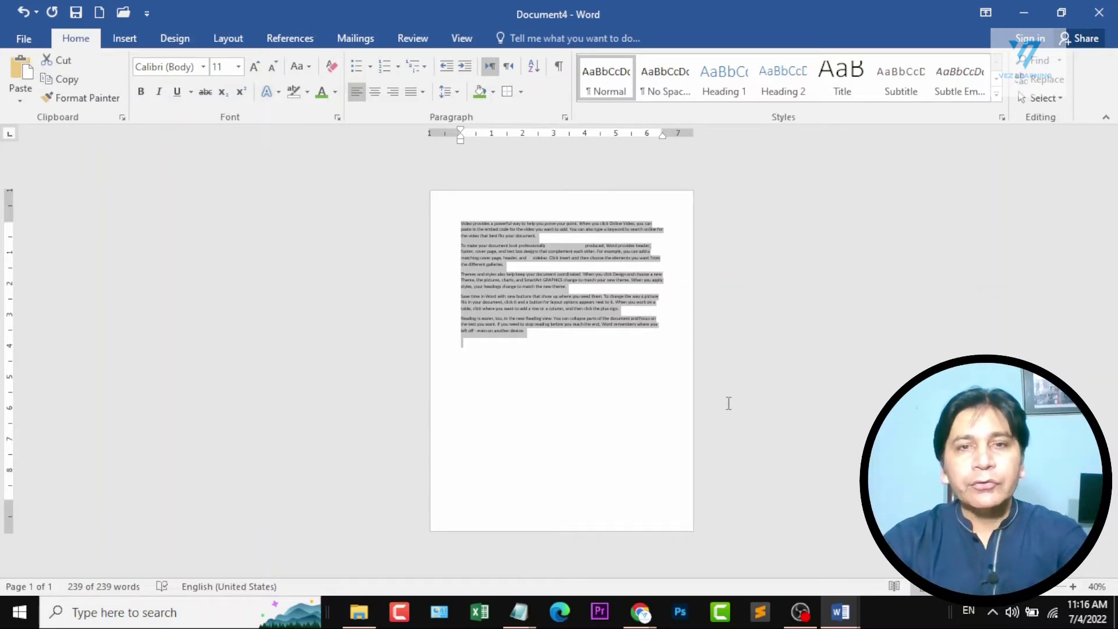
left_click(480, 348)
key("ctrl+v")
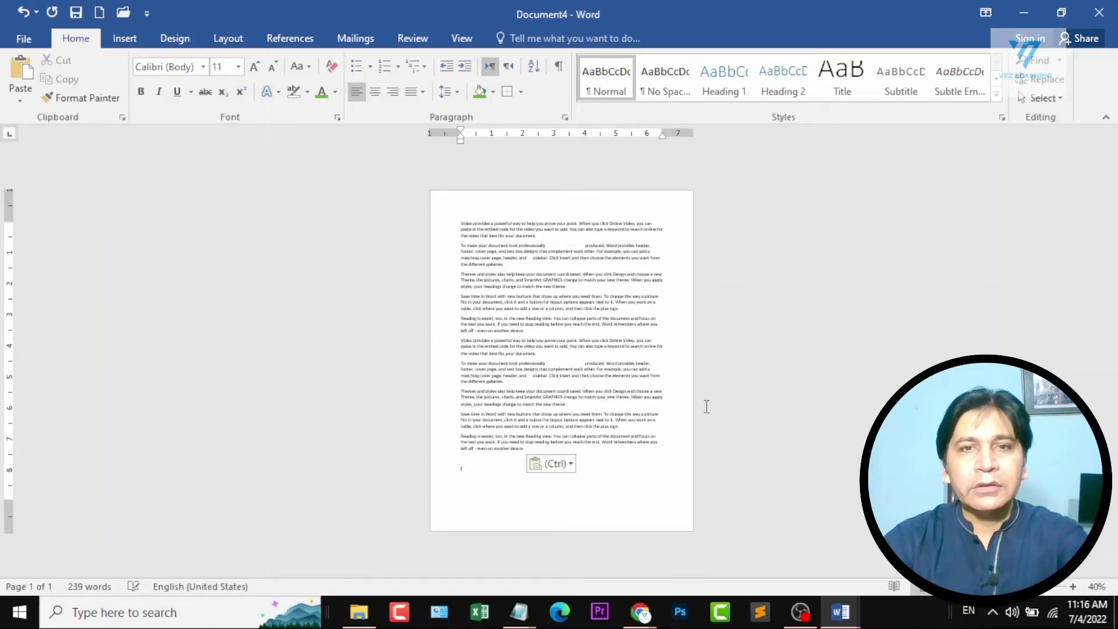
key("ctrl+v")
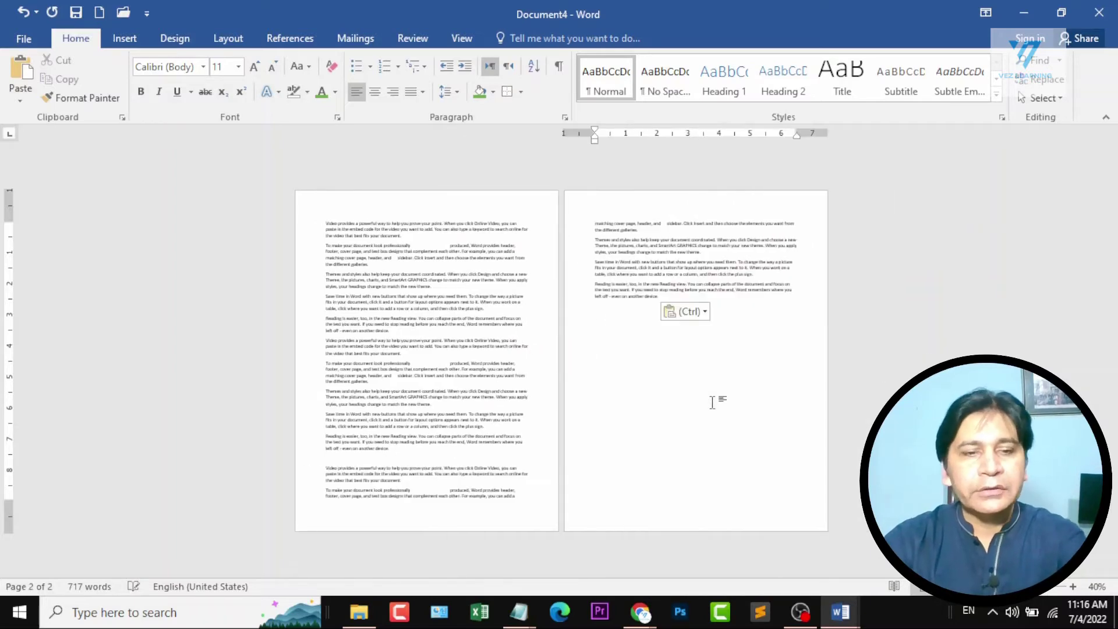
Paste the copied sample text several more times at the end of the document to fill four pages.
key("ctrl+v")
key("ctrl+v")
key("ctrl+v")
key("ctrl+v")
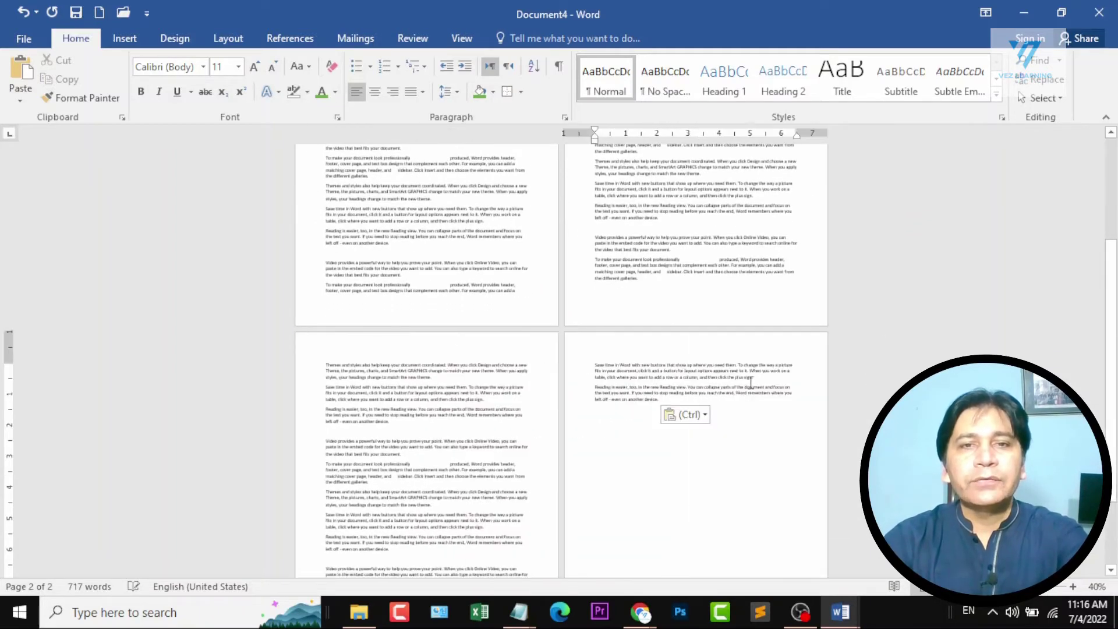
scroll(774, 314, "down", 3)
scroll(777, 314, "up", 1)
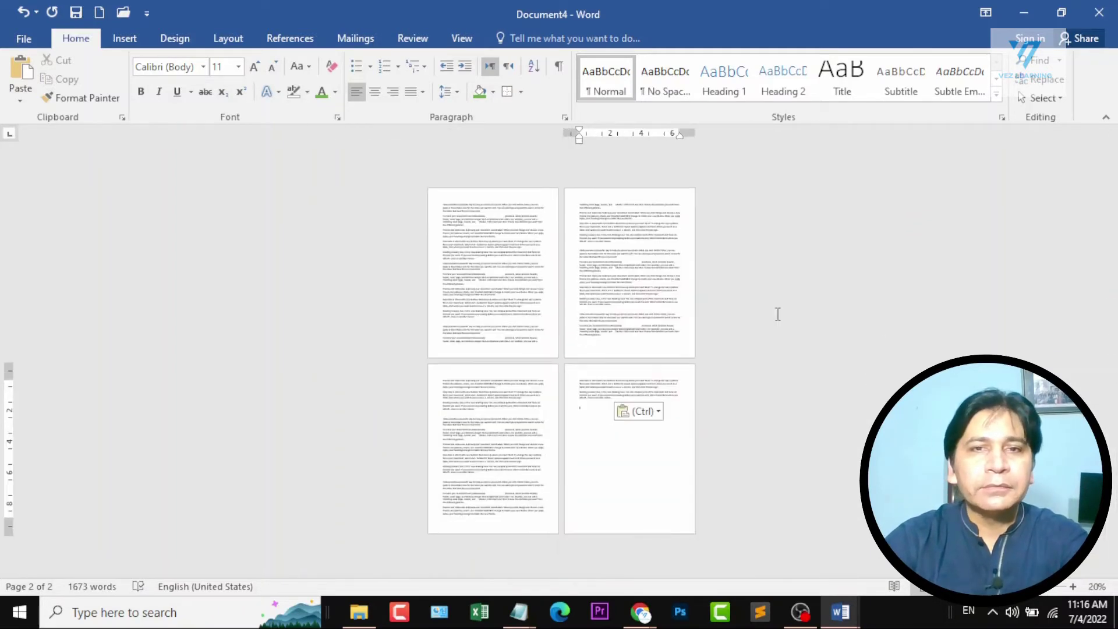
scroll(668, 256, "up", 5)
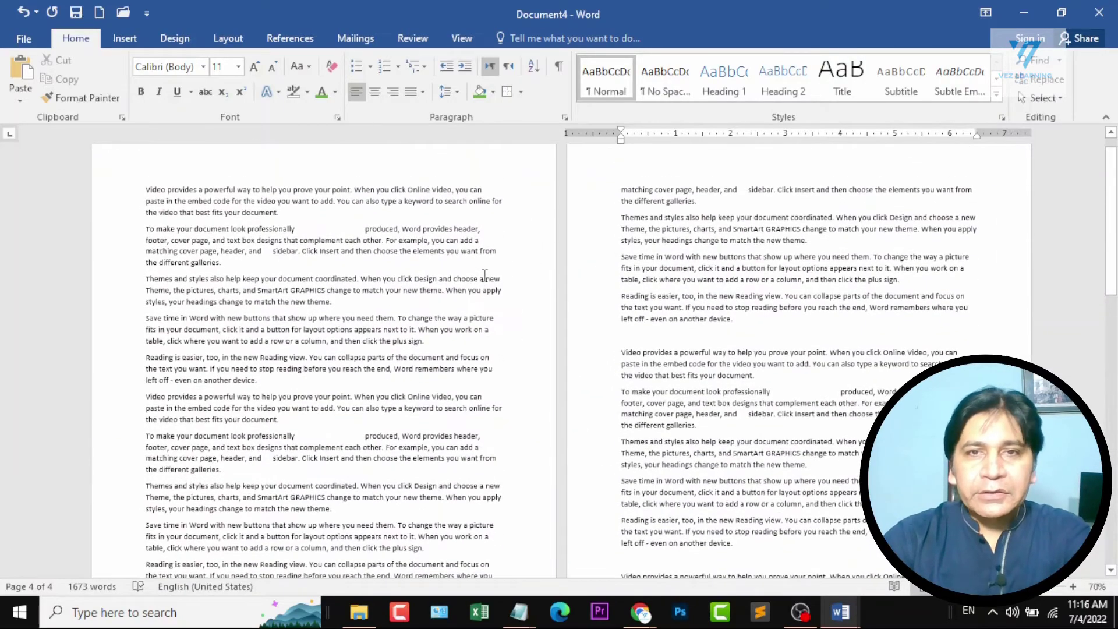
Insert page numbers at the bottom of the page using the Plain Number 3 style.
left_click(230, 202)
left_click(755, 378)
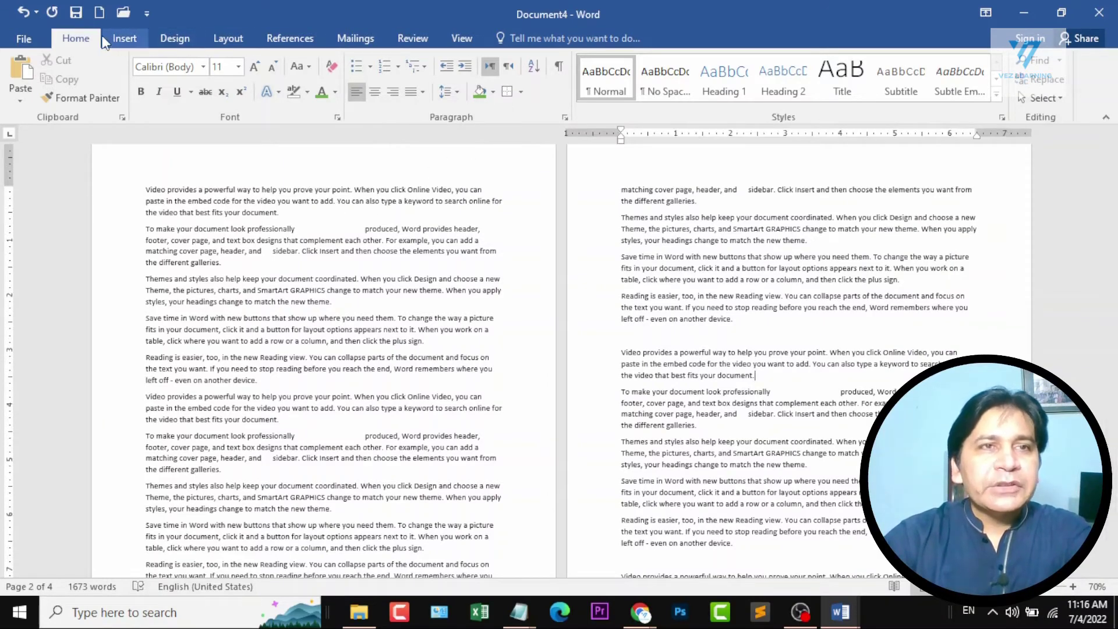
left_click(124, 36)
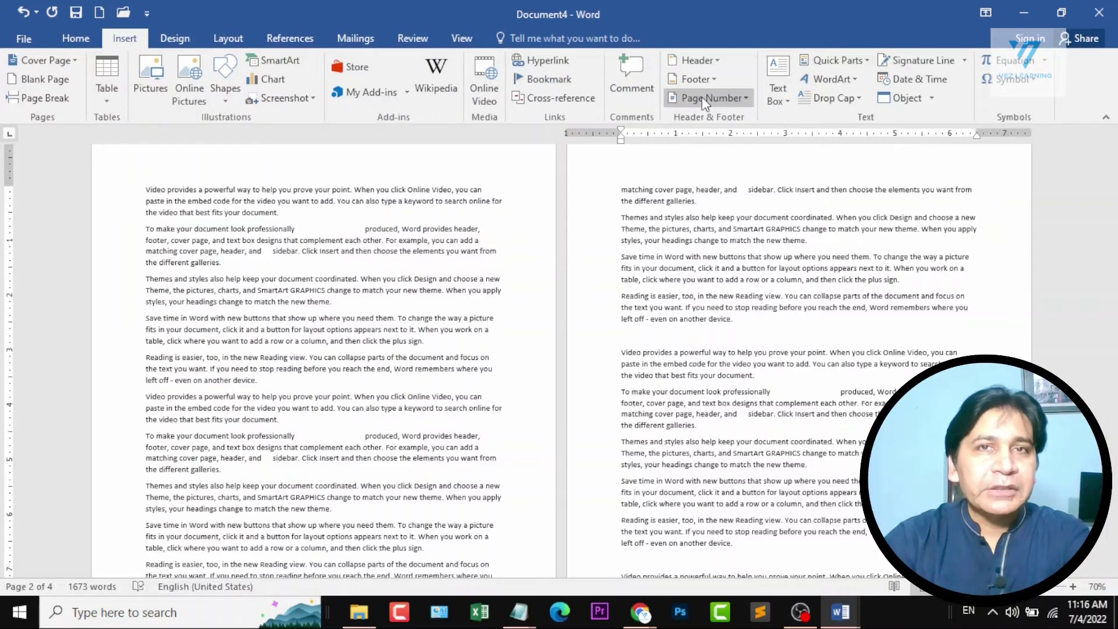
left_click(721, 100)
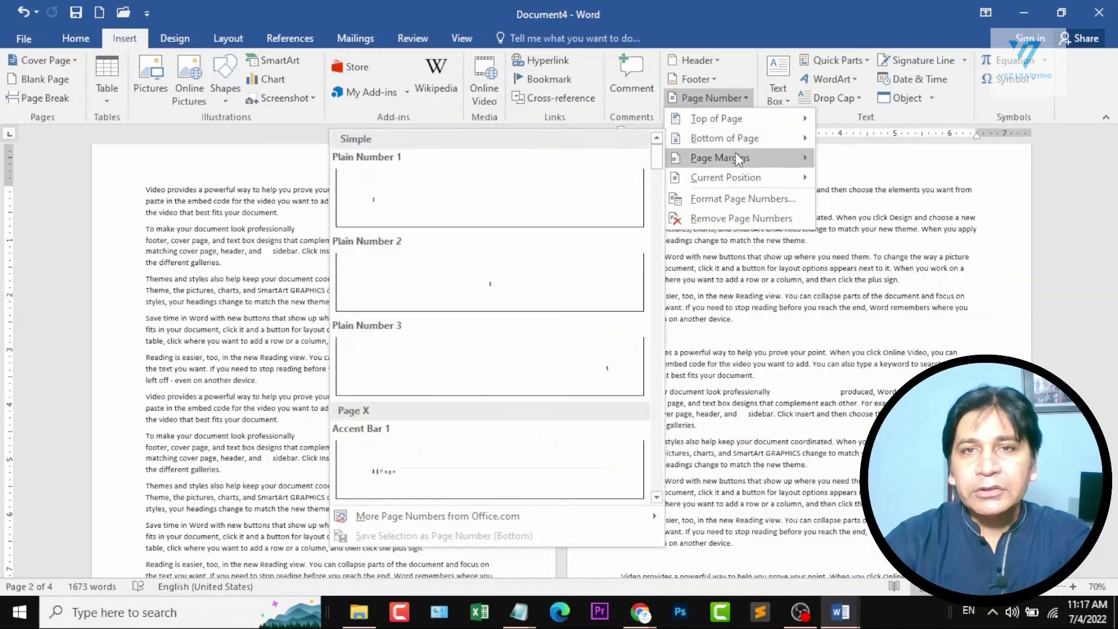
mouse_move(738, 162)
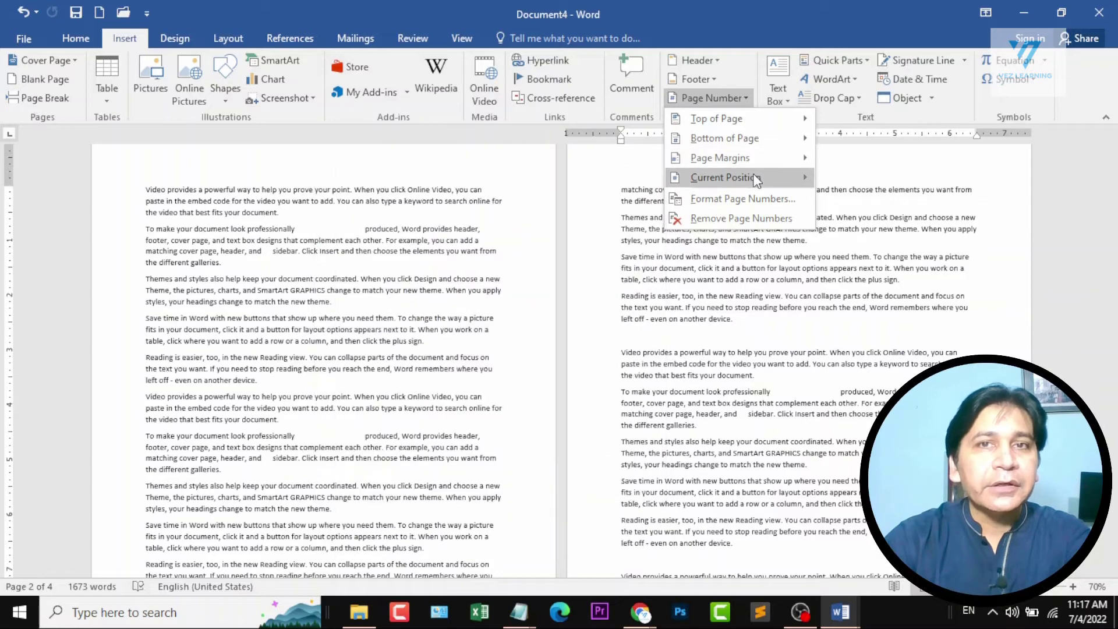
mouse_move(755, 180)
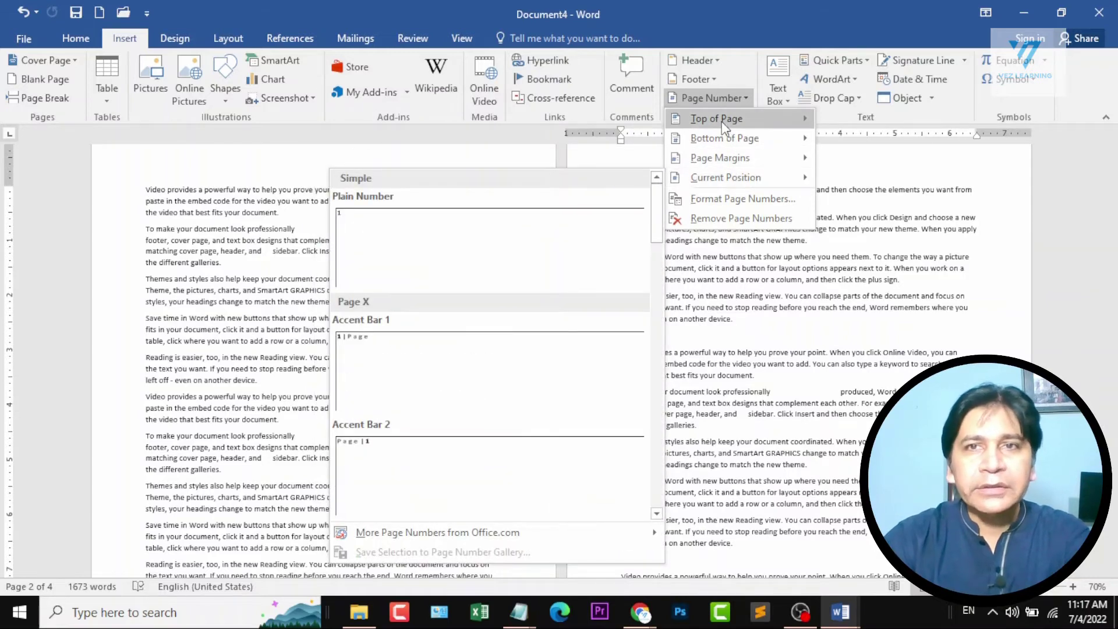
mouse_move(744, 136)
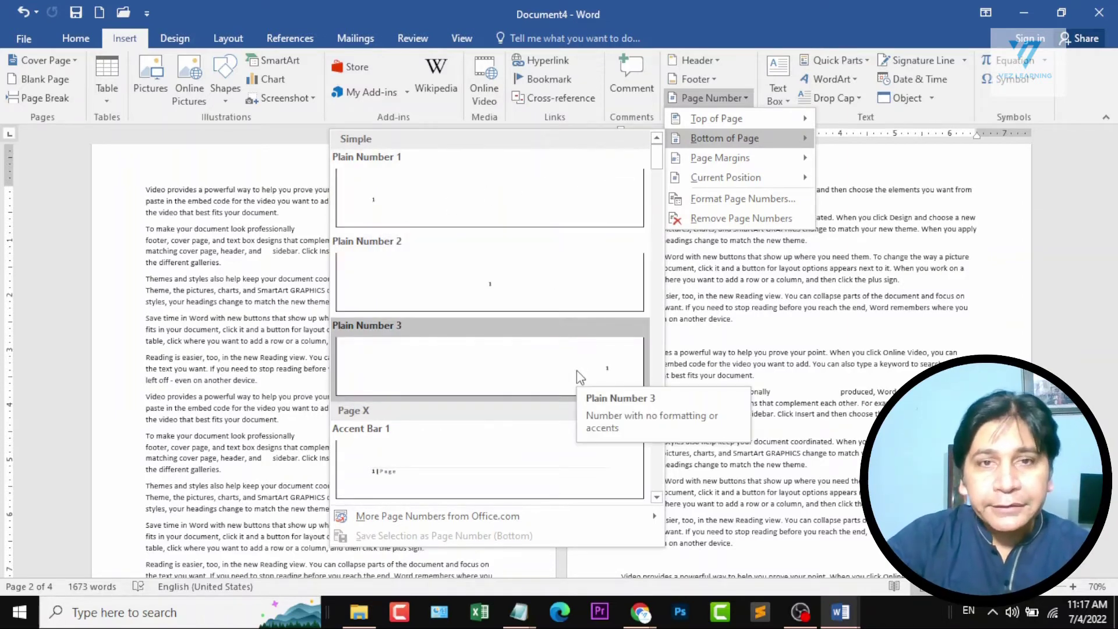
scroll(567, 372, "down", 6)
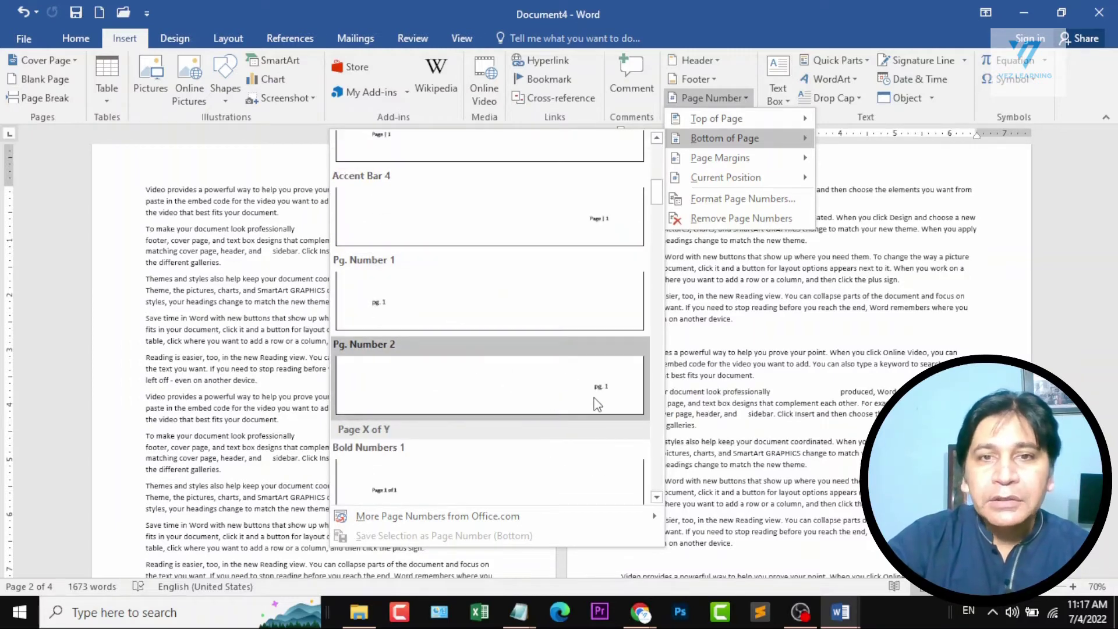
scroll(588, 399, "down", 4)
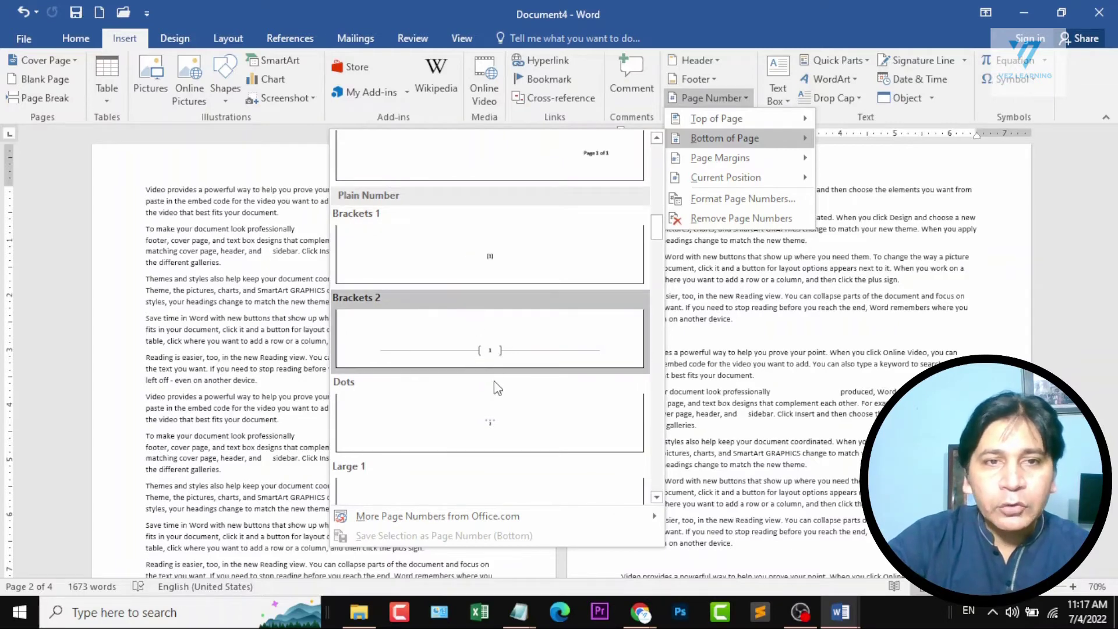
scroll(494, 384, "down", 3)
scroll(506, 396, "up", 6)
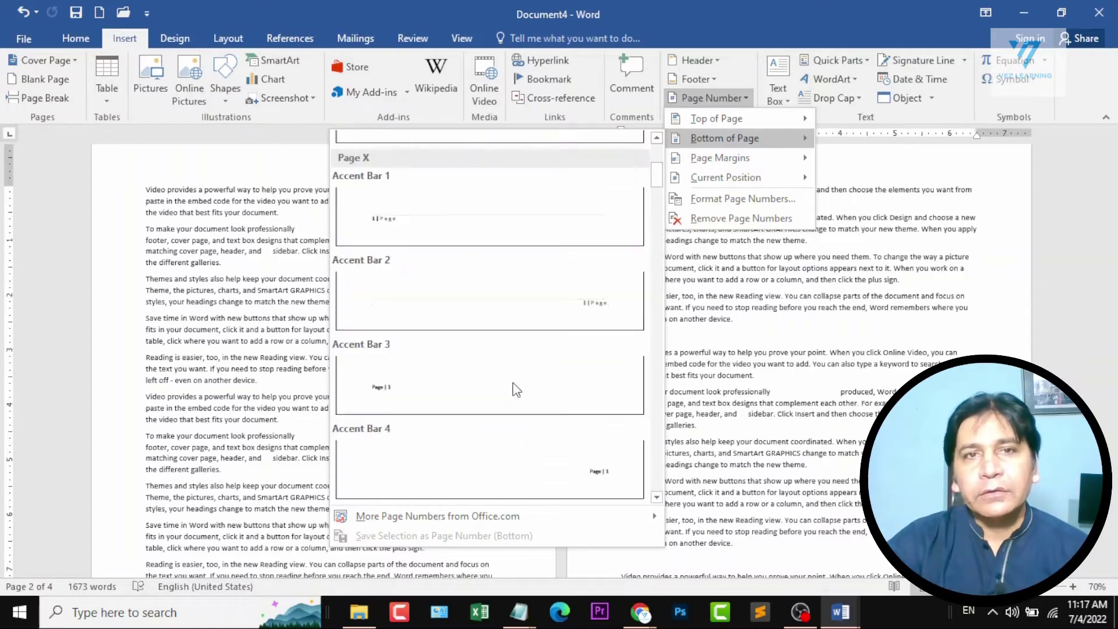
left_click(575, 365)
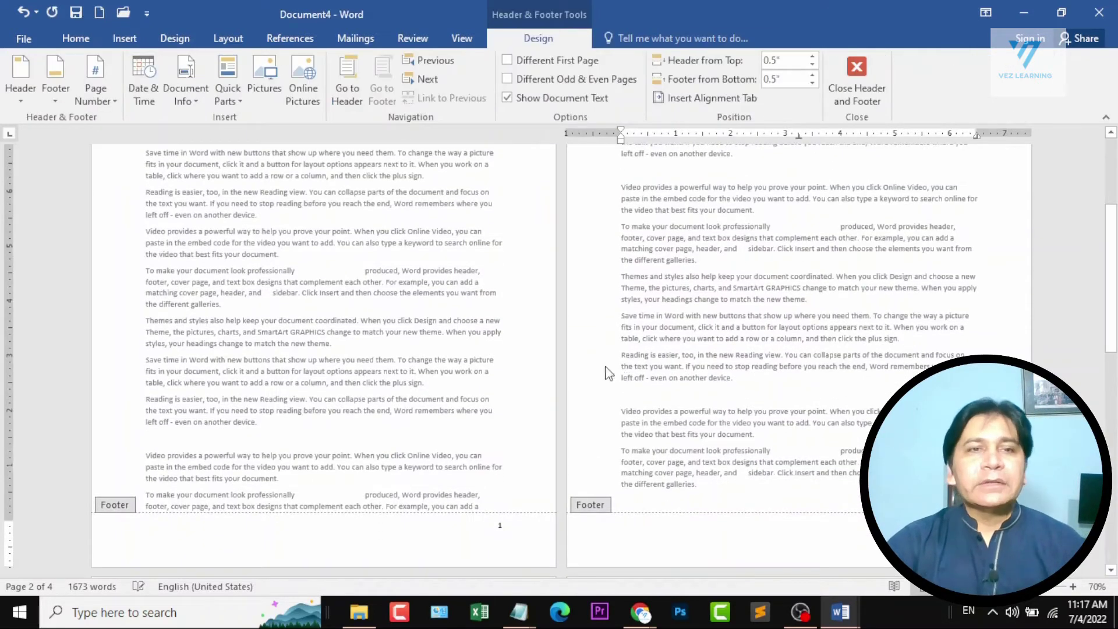
Check the page numbers in the footers of the following pages and close header and footer editing.
scroll(598, 349, "down", 2)
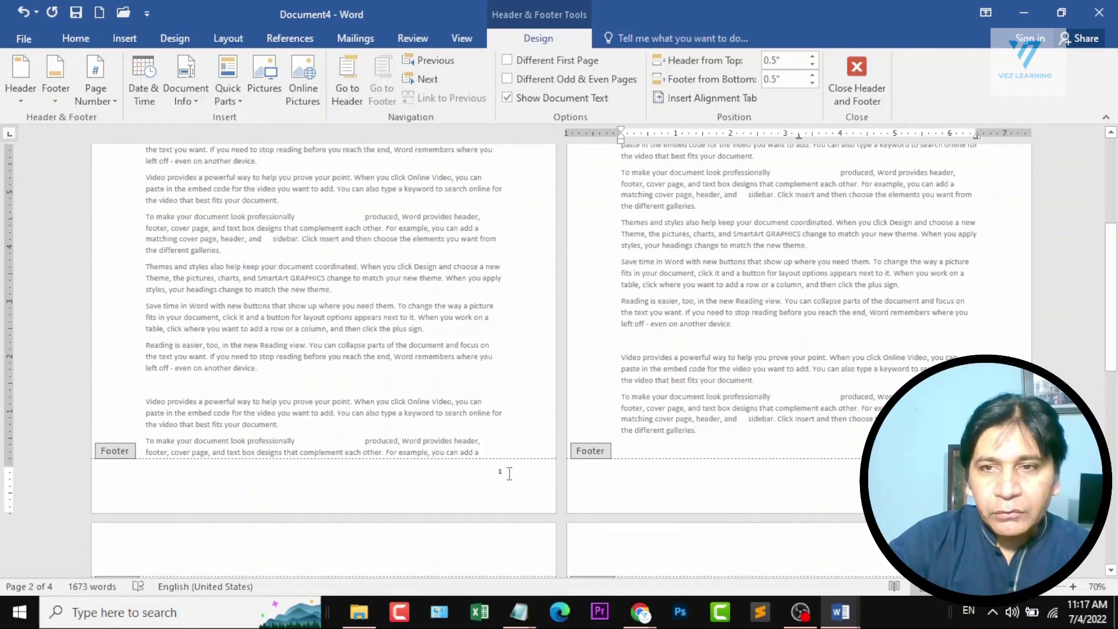
scroll(543, 420, "down", 10)
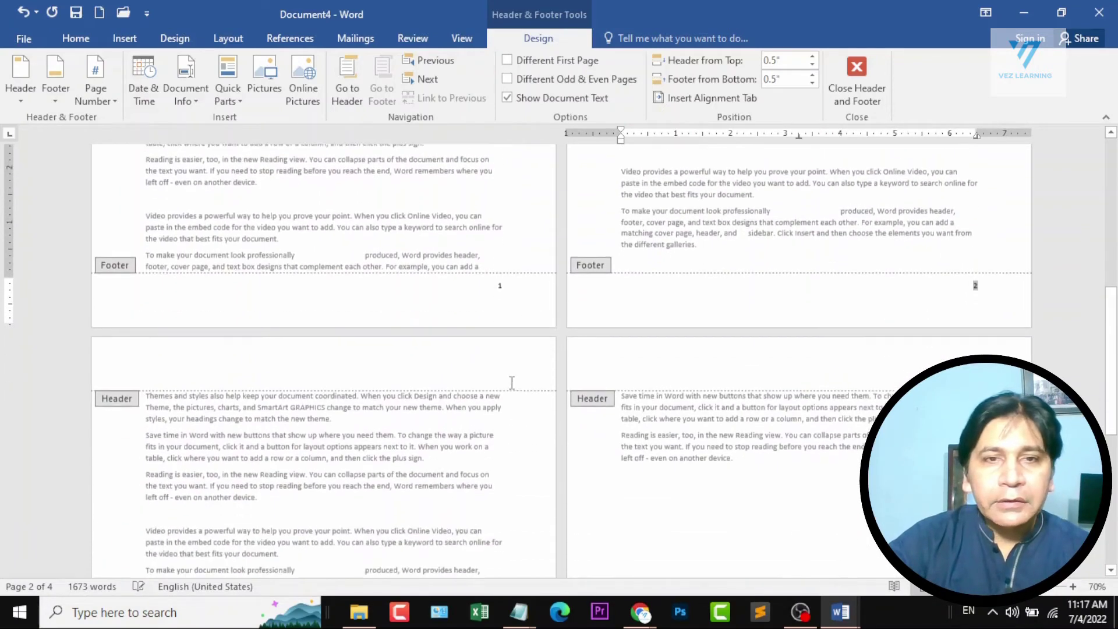
scroll(543, 420, "down", 1)
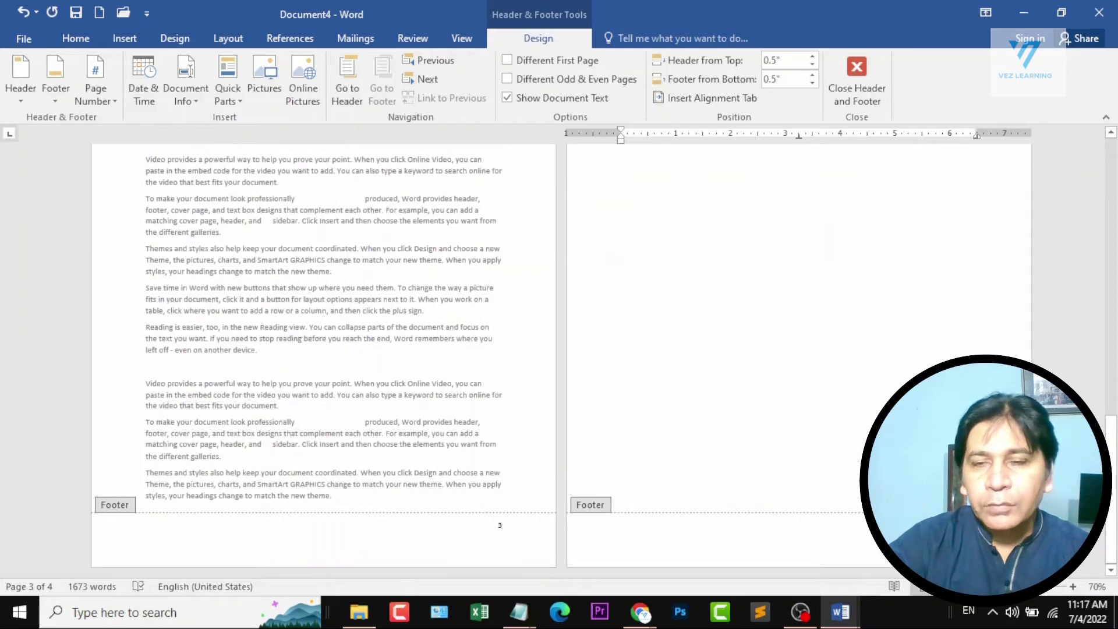
left_click(857, 69)
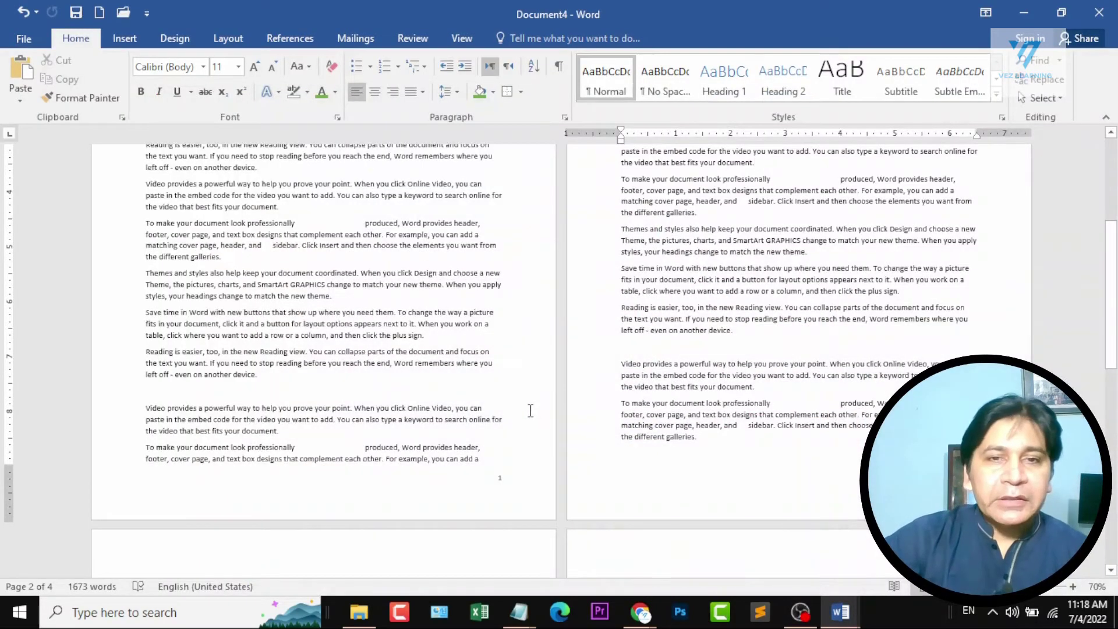
Paste the sample text again at the end of the document and check the page number on the first page.
scroll(530, 410, "down", 10)
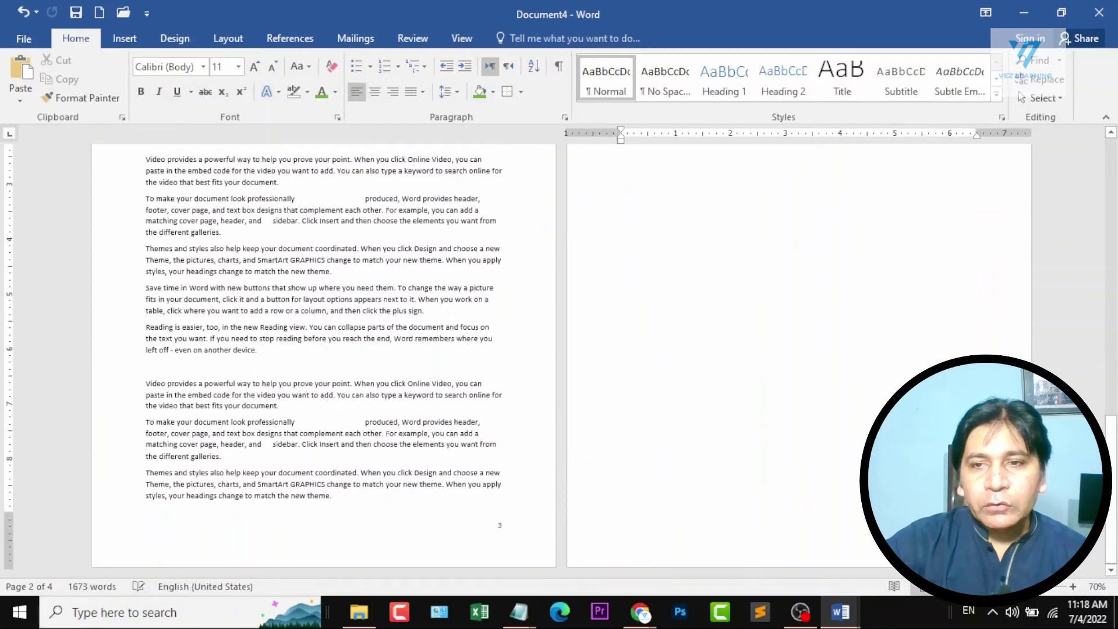
scroll(838, 463, "down", 5, "ctrl")
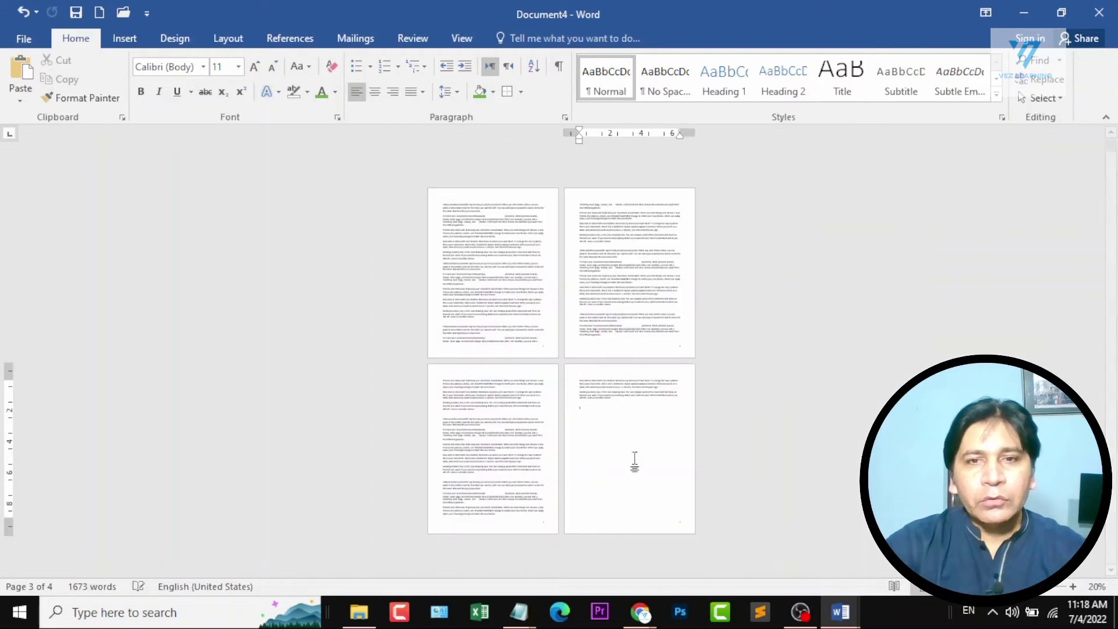
key("ctrl+v")
scroll(699, 449, "down", 3)
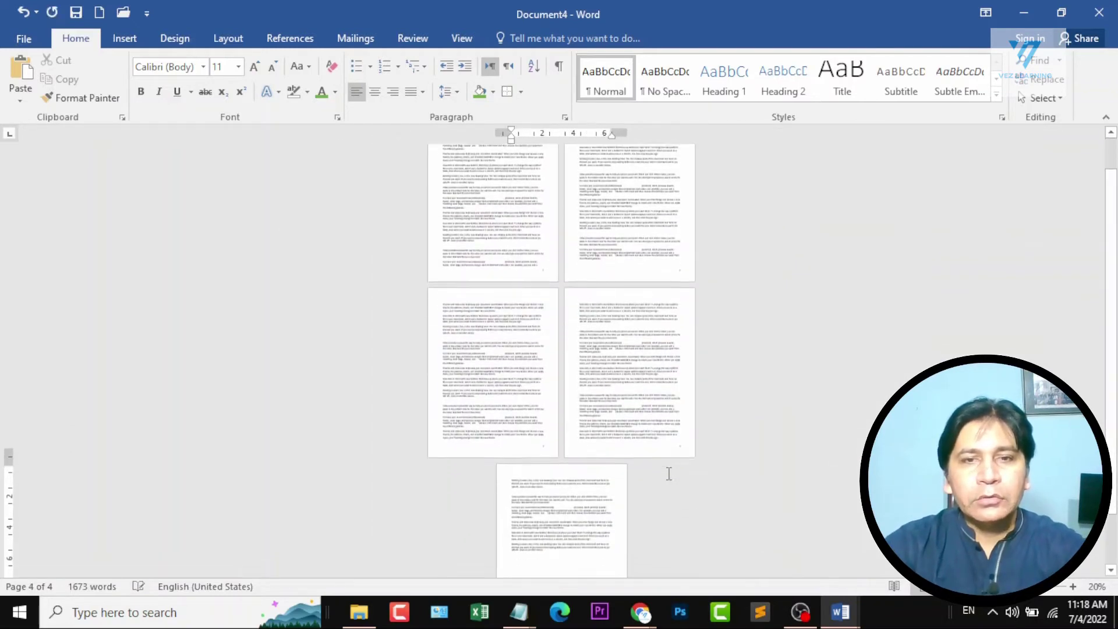
scroll(605, 545, "up", 12, "ctrl")
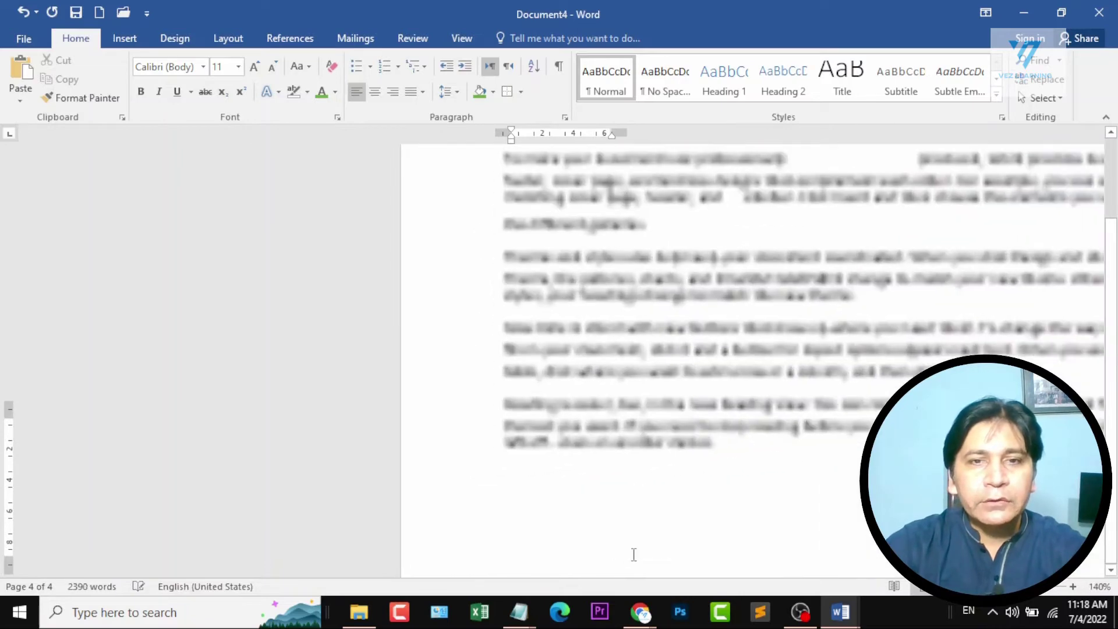
scroll(837, 493, "down", 5)
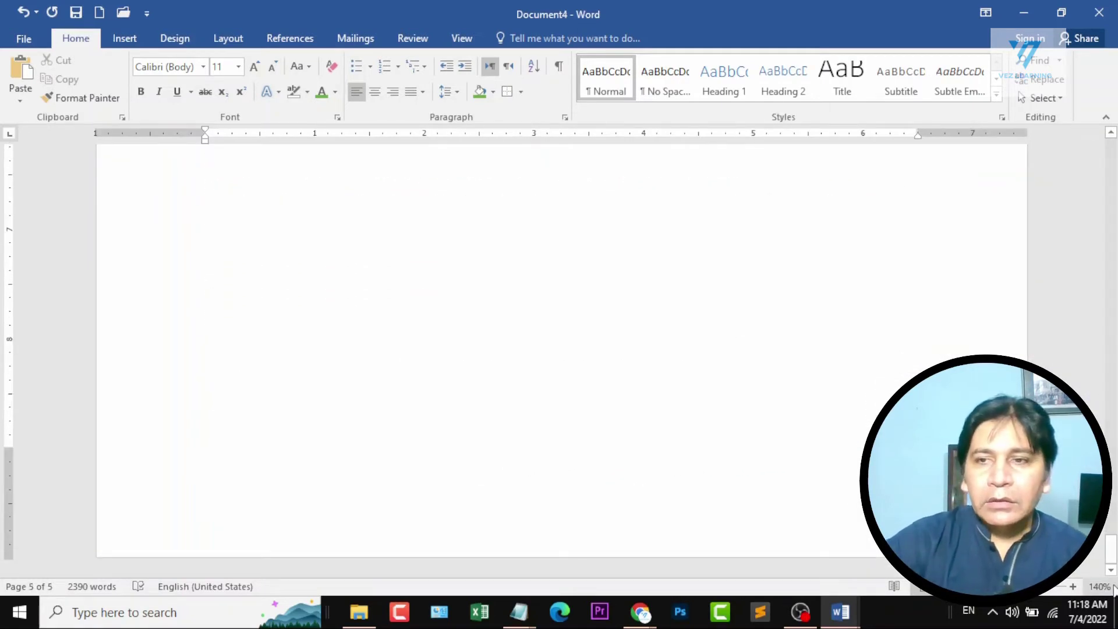
left_click_drag(1110, 547, 1111, 153)
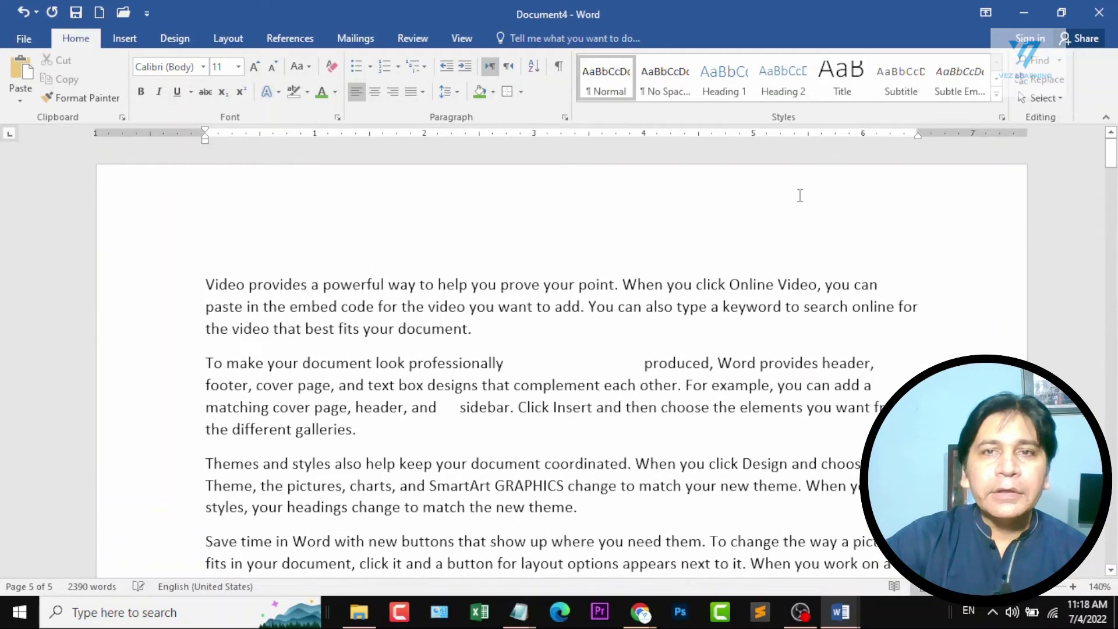
scroll(774, 219, "down", 15)
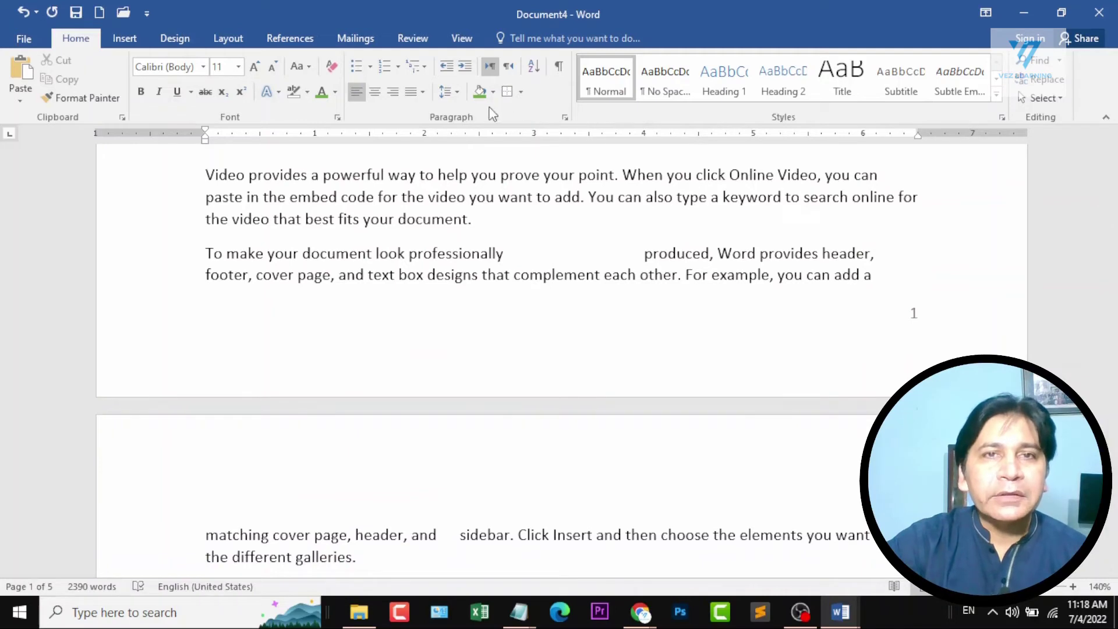
Change the page number format to i, ii, iii and check the numbering throughout the document.
left_click(123, 38)
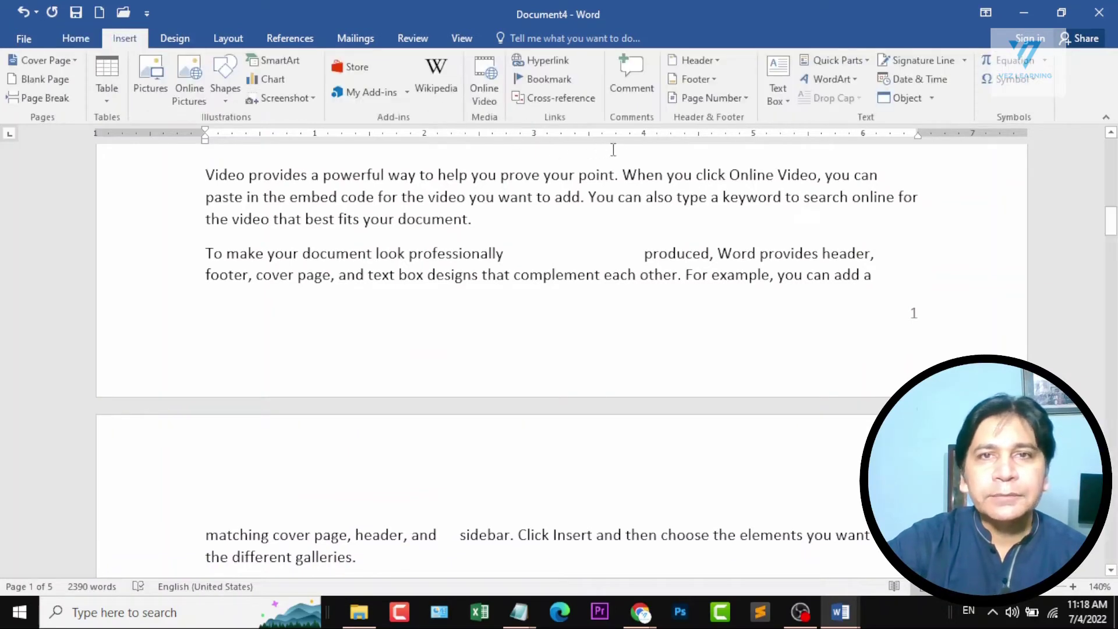
left_click(741, 106)
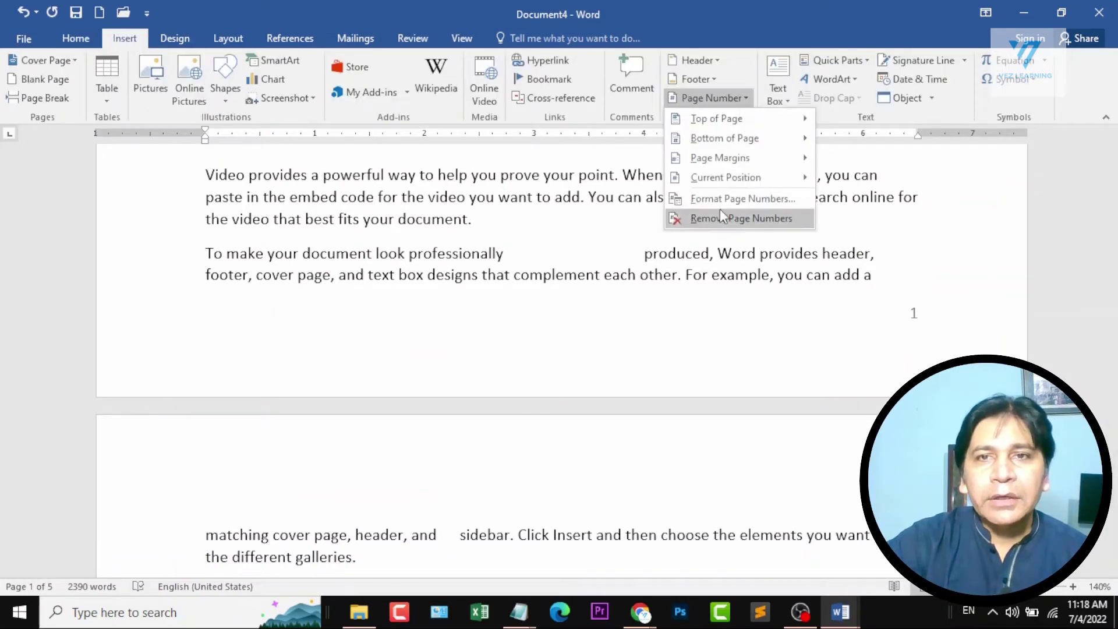
left_click(742, 199)
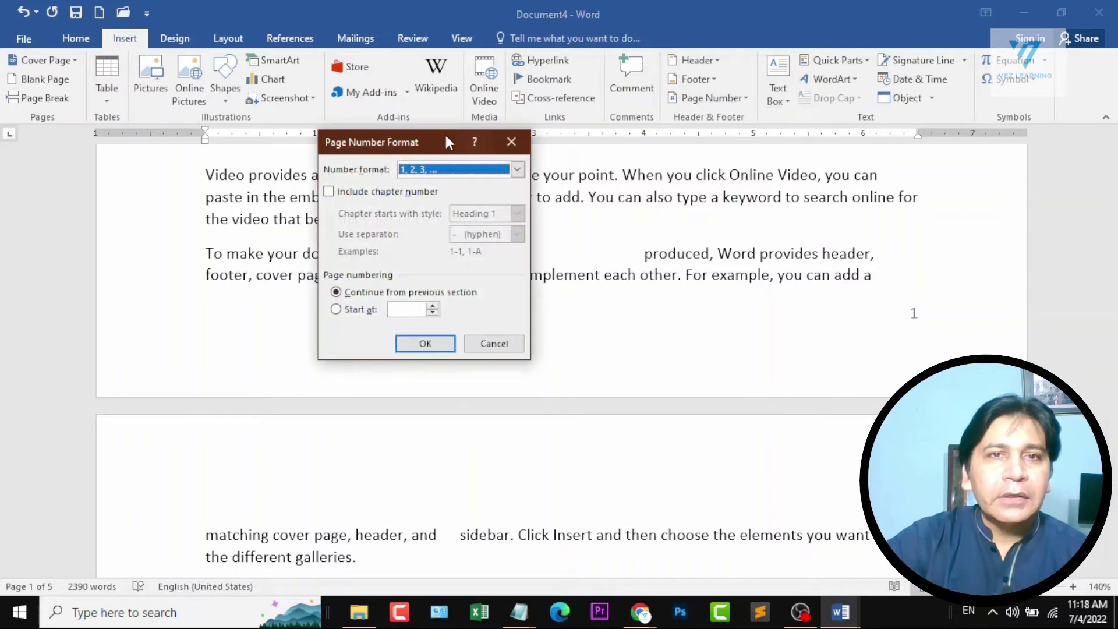
left_click_drag(445, 132, 380, 129)
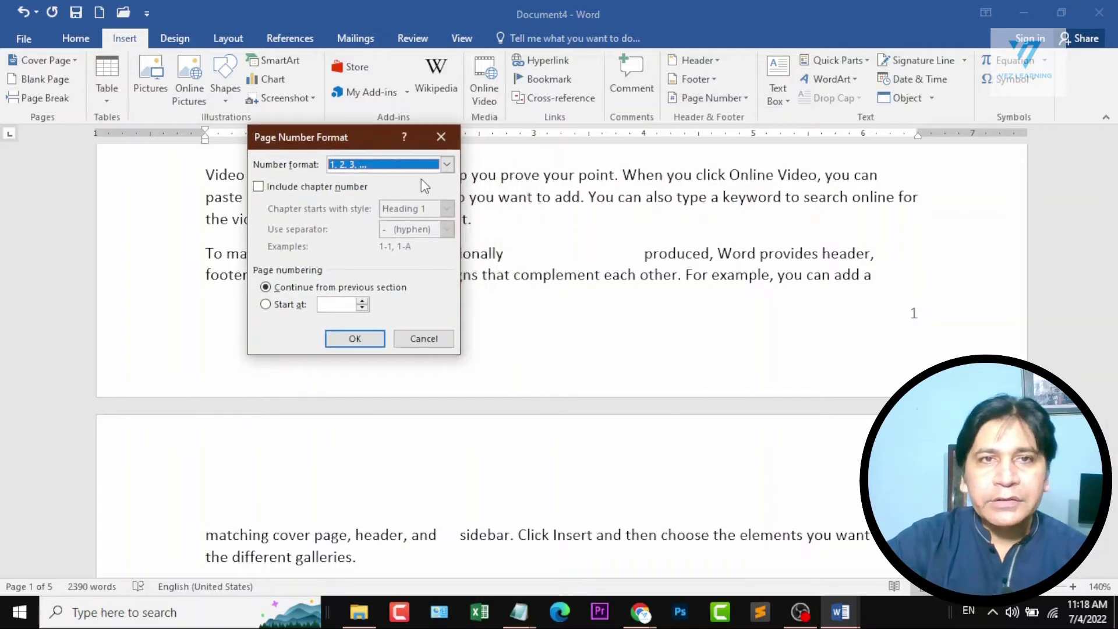
left_click(446, 168)
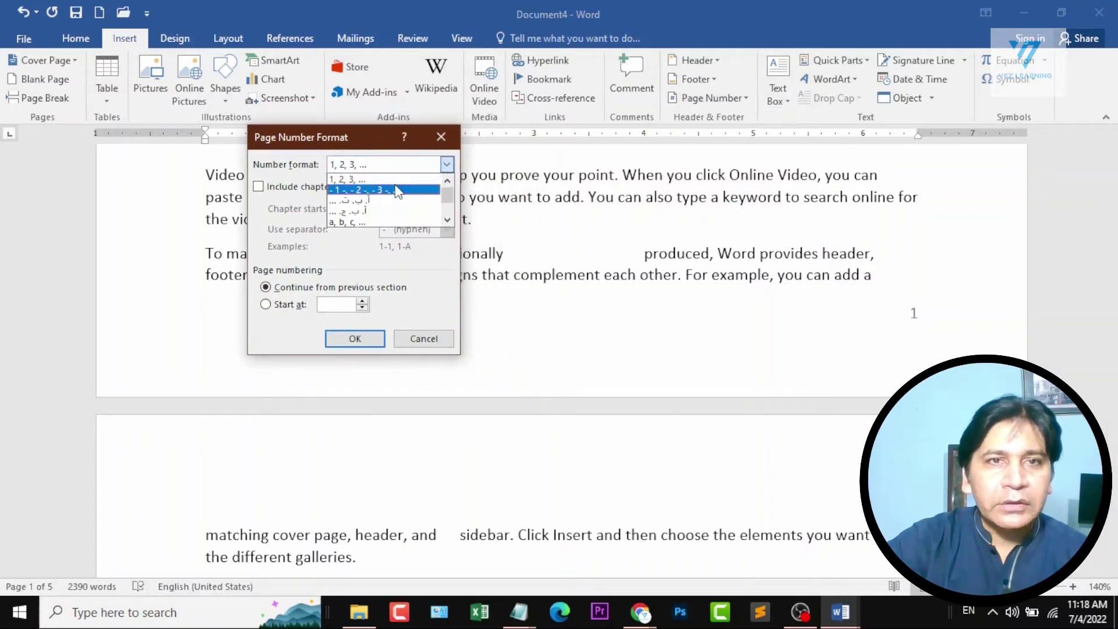
scroll(375, 207, "down", 3)
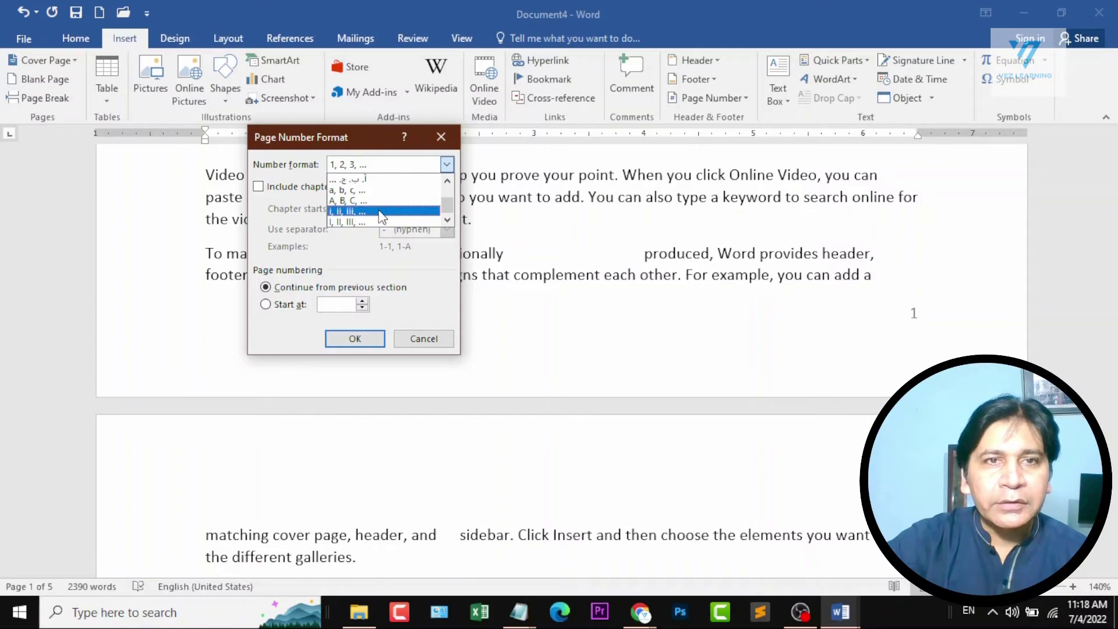
left_click(375, 211)
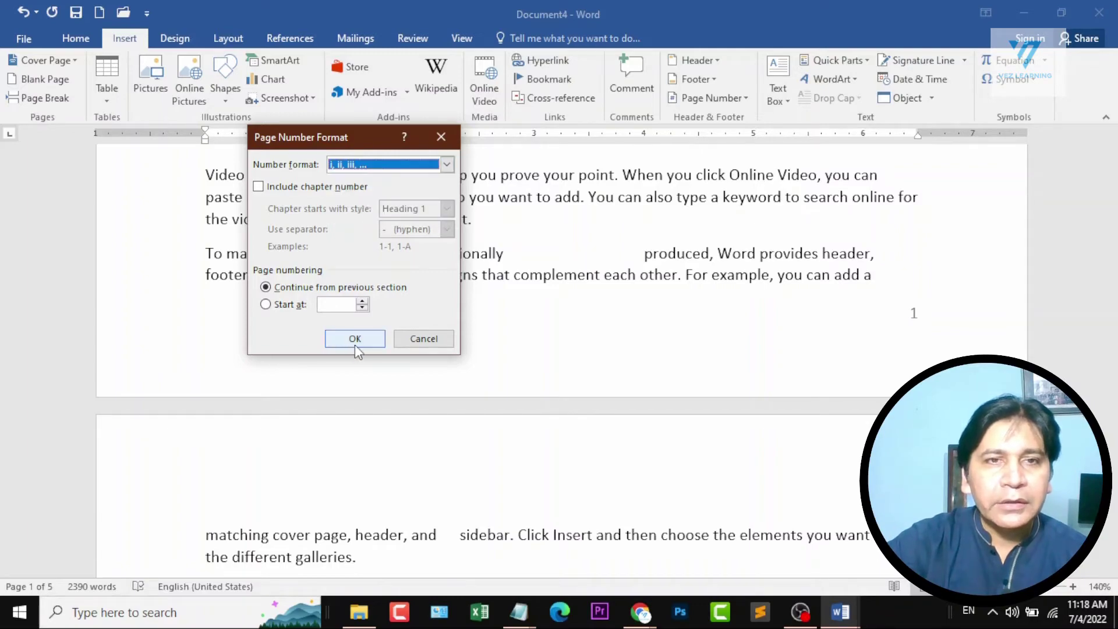
left_click(355, 340)
scroll(655, 407, "down", 20)
scroll(655, 406, "up", 11)
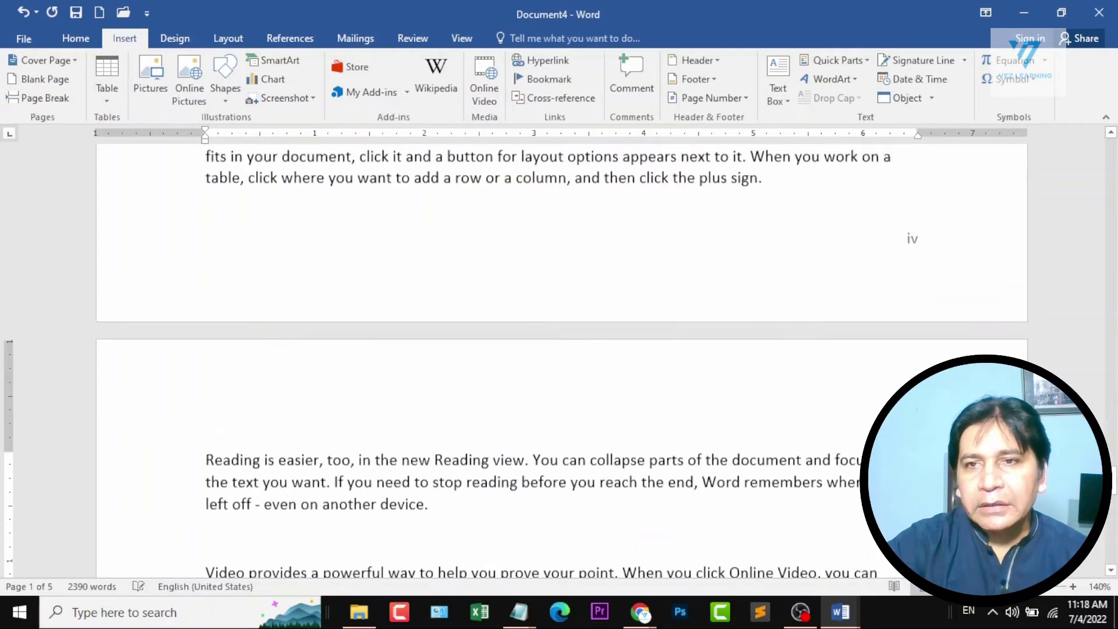
scroll(655, 407, "up", 10)
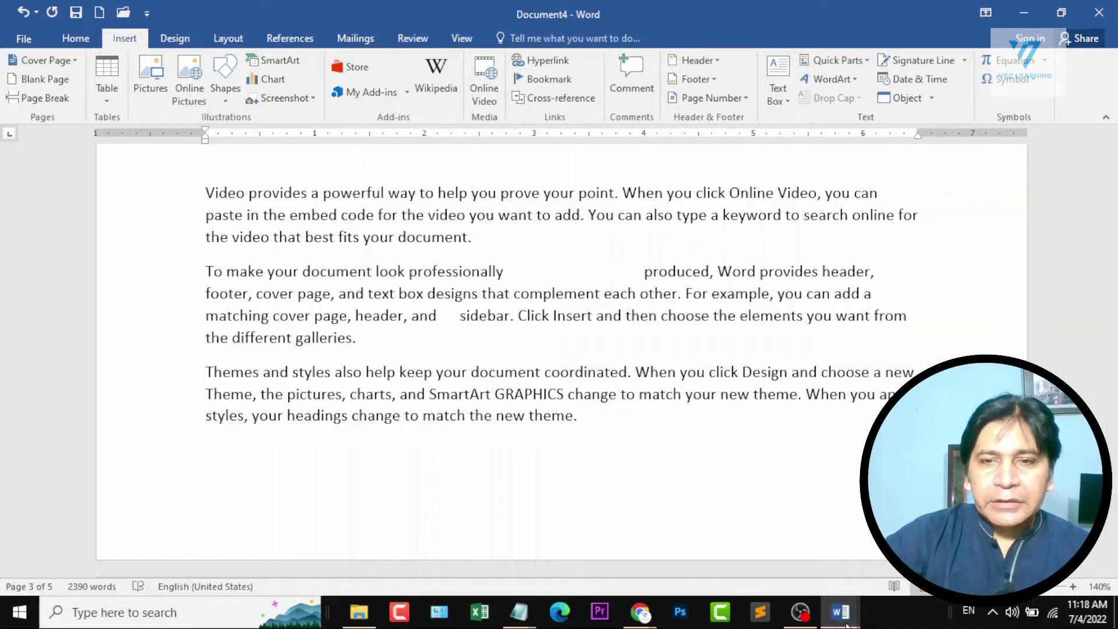
Delete all the body text in Document4.
mouse_move(840, 611)
left_click(757, 495)
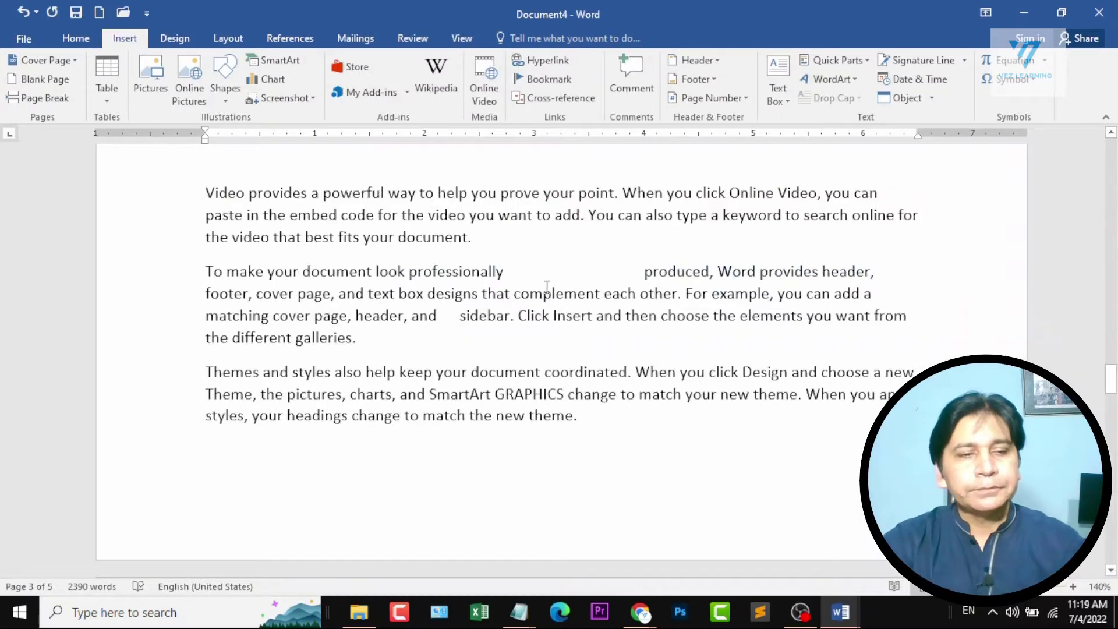
key("ctrl+a")
key("ctrl+c")
key("Delete")
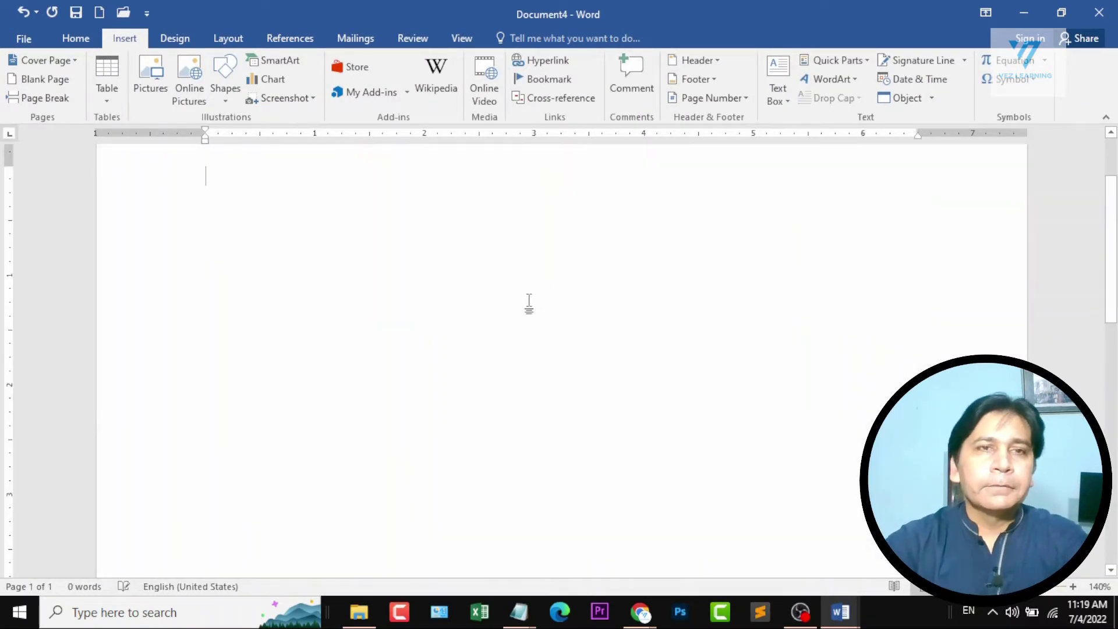
Paste the sample text into the empty document and insert a page break below it.
scroll(528, 303, "down", 9)
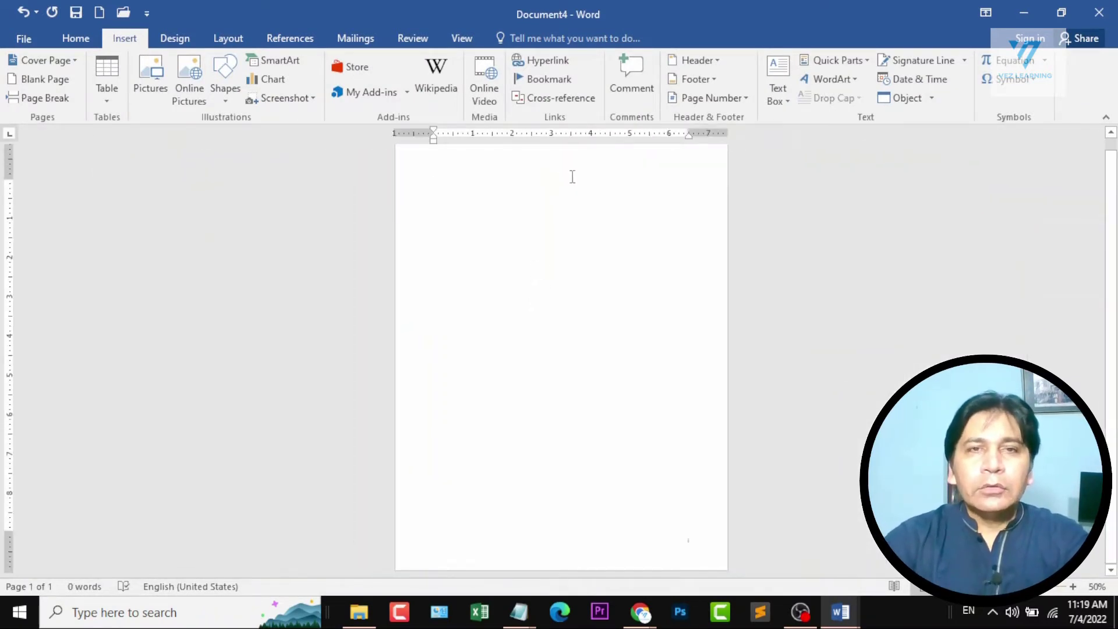
key("ctrl+v")
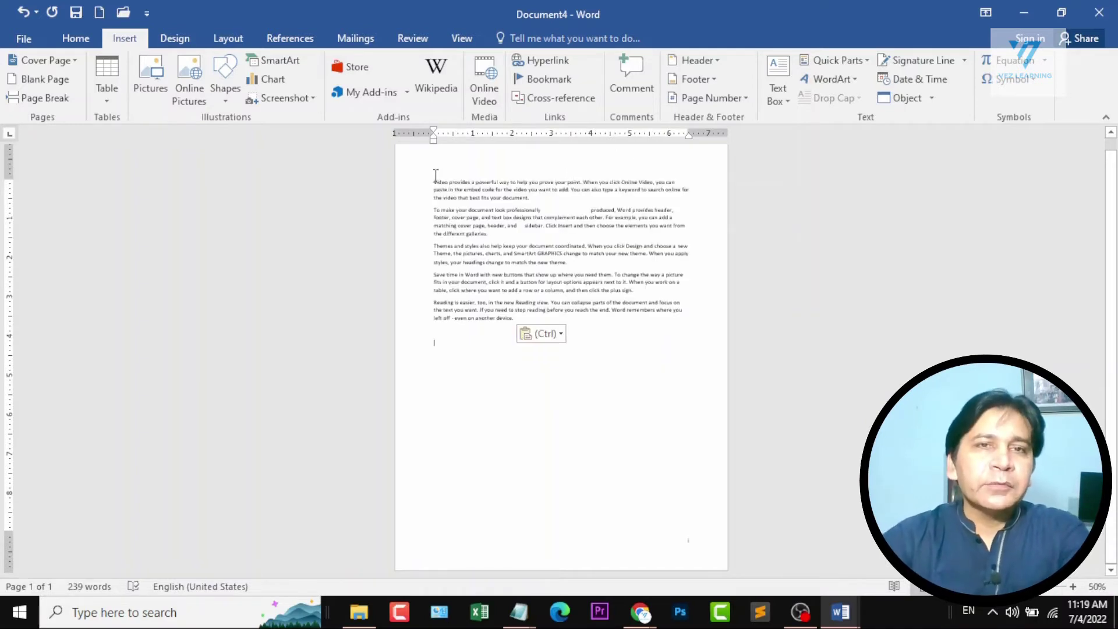
left_click_drag(434, 182, 603, 319)
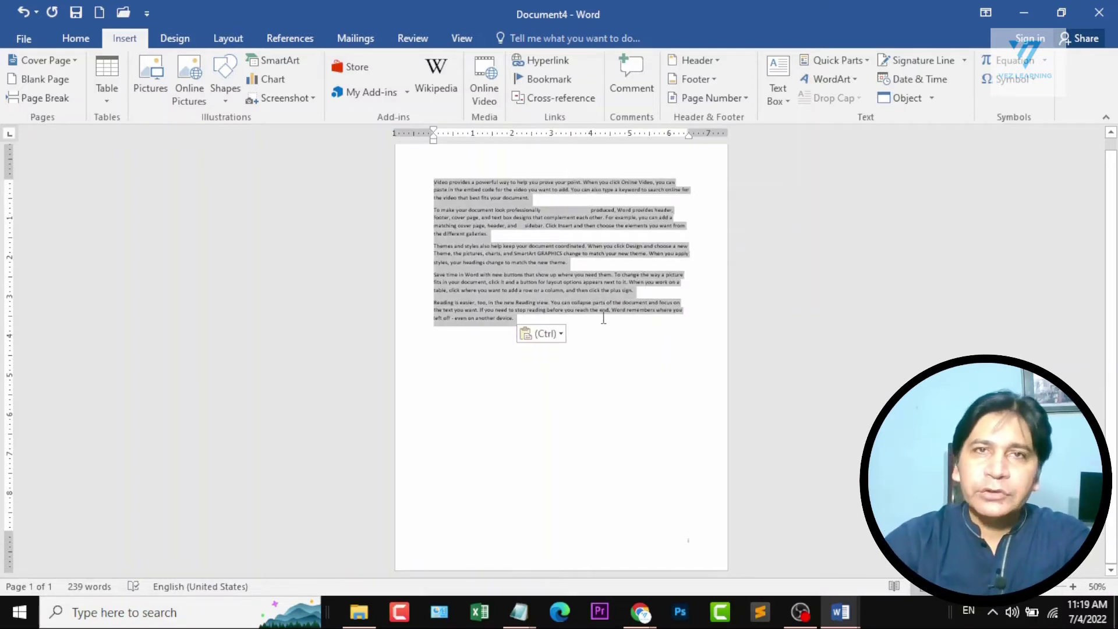
left_click(473, 349)
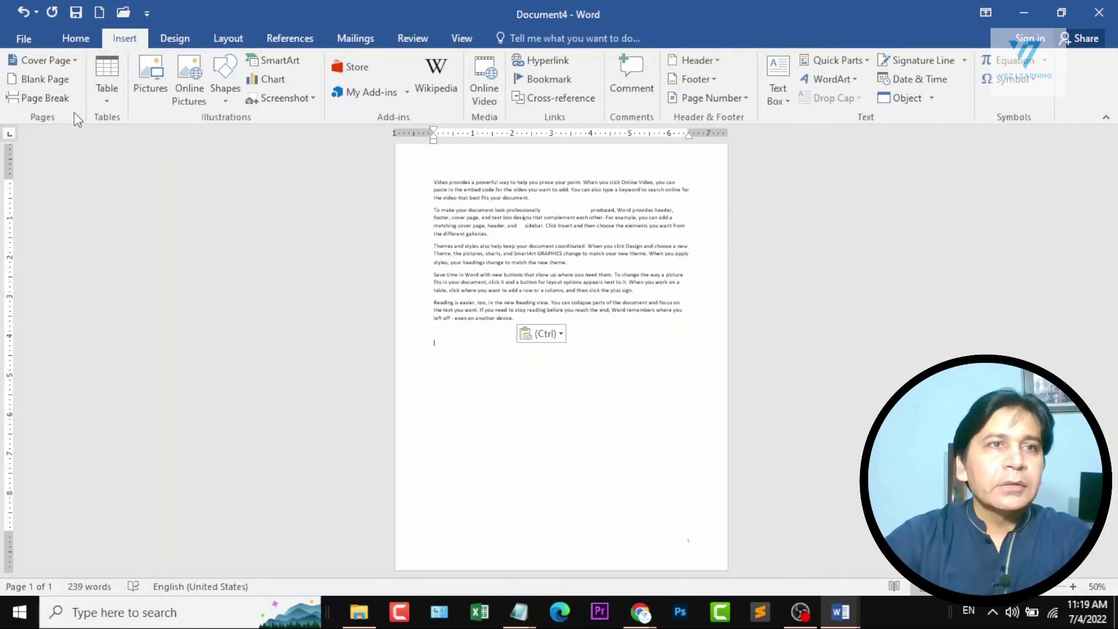
left_click(38, 100)
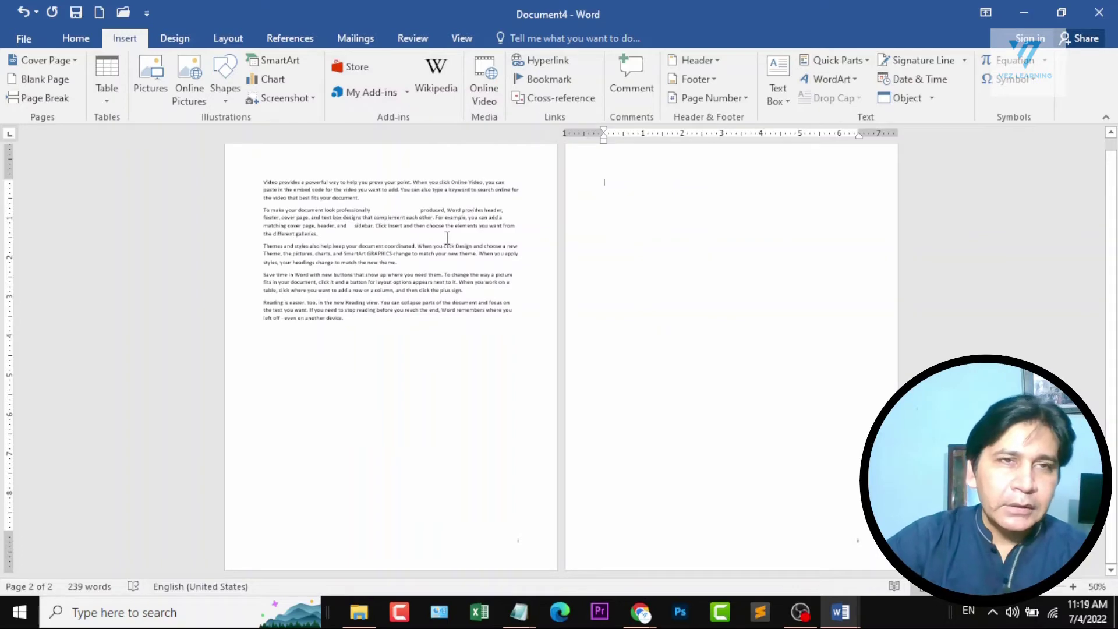
Show the formatting marks to inspect the page break below the text, and hide them again.
left_click(85, 36)
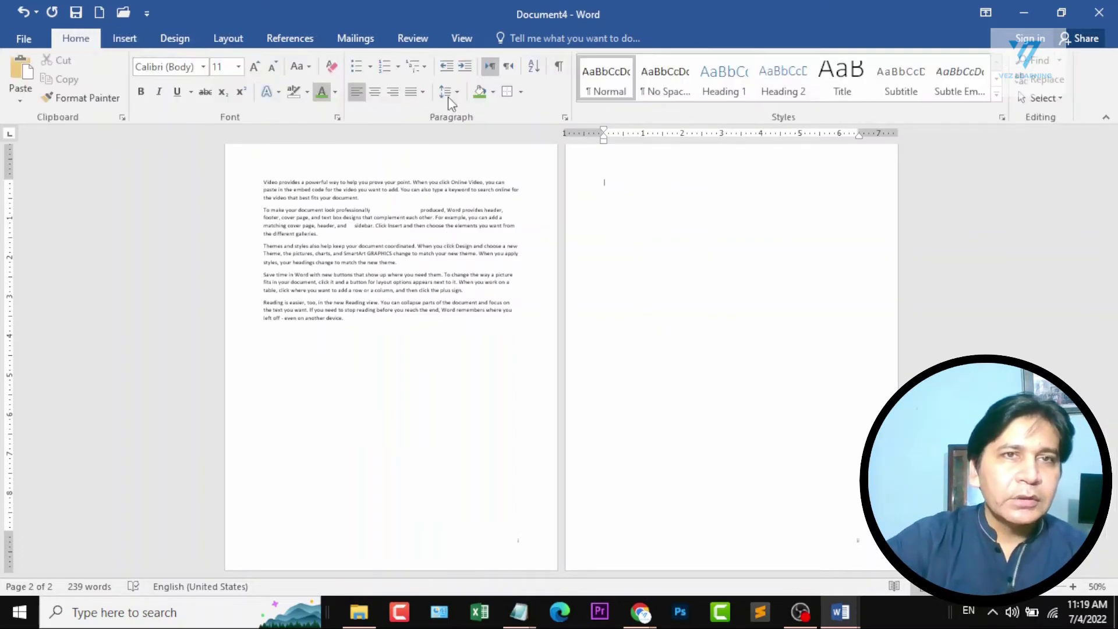
left_click(559, 68)
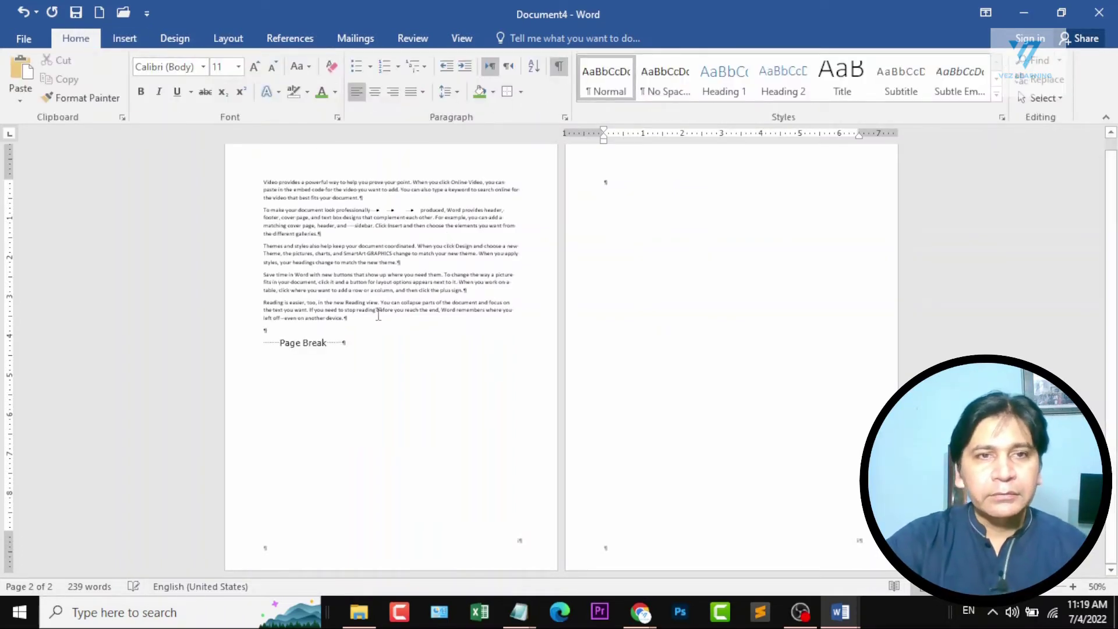
scroll(184, 433, "up", 5, "ctrl")
scroll(307, 273, "up", 5)
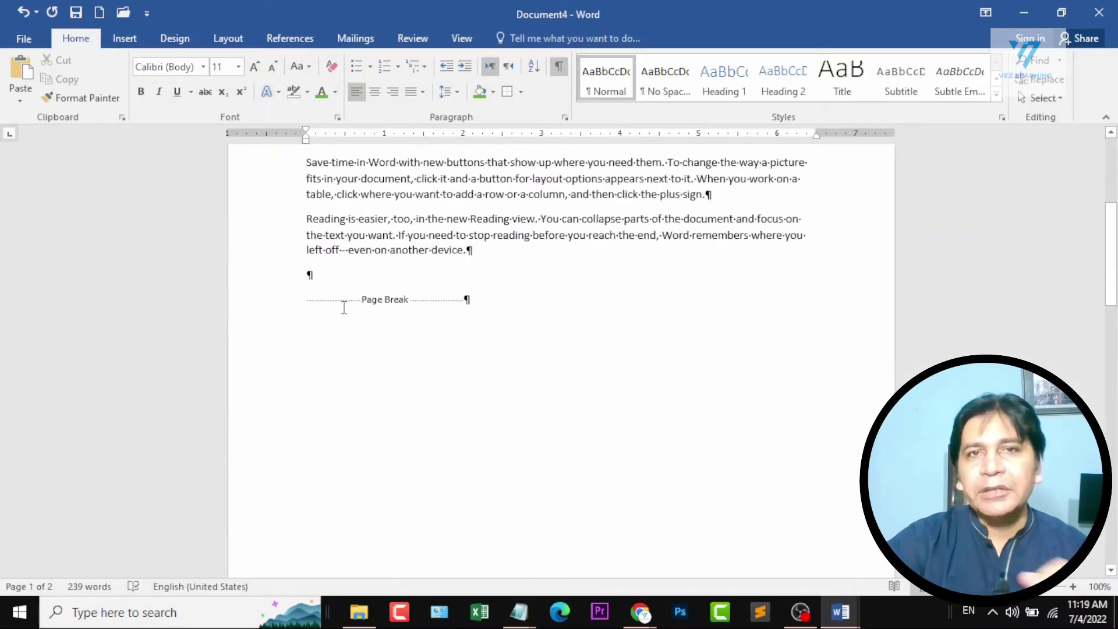
scroll(344, 308, "down", 5, "ctrl")
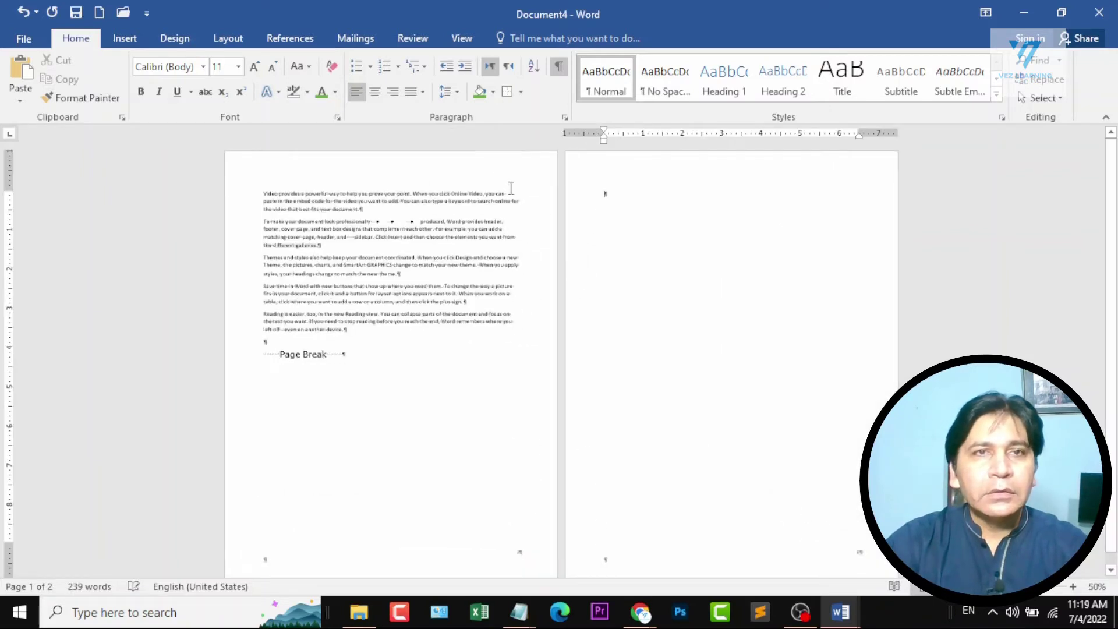
left_click(558, 68)
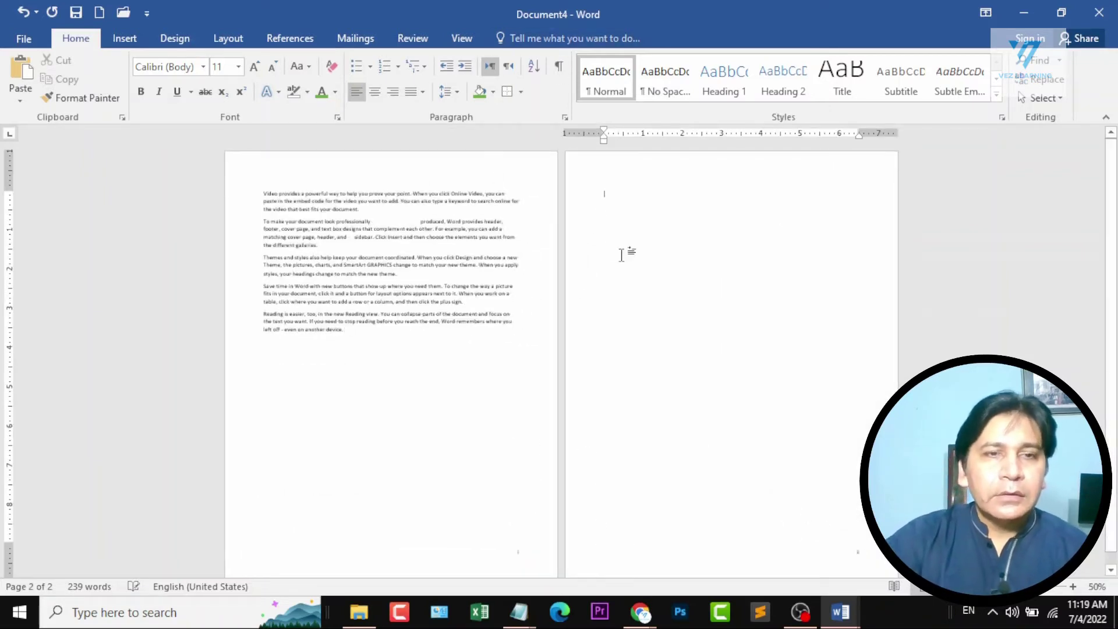
Remove the page break below the text and colour the last three paragraphs green.
key("BackSpace")
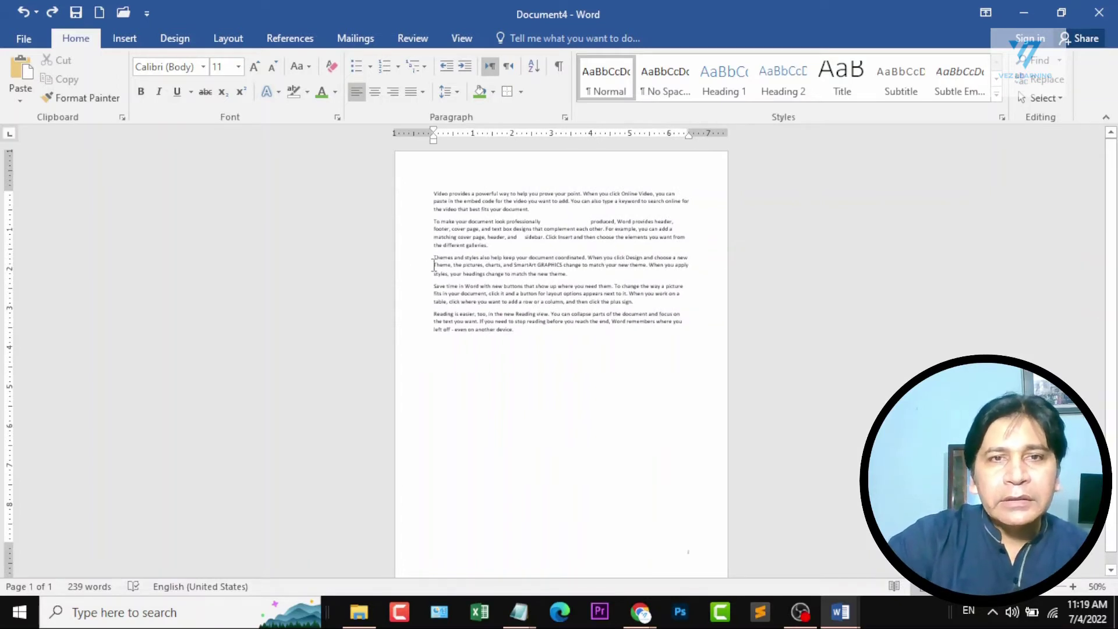
left_click_drag(438, 250, 521, 323)
left_click(518, 322)
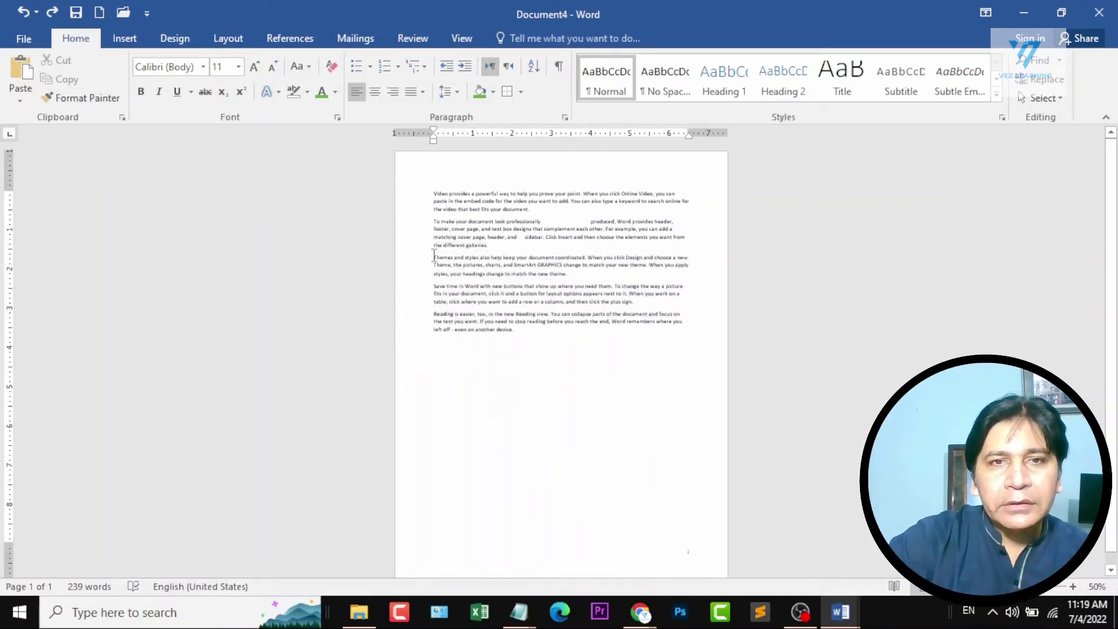
left_click_drag(433, 256, 527, 337)
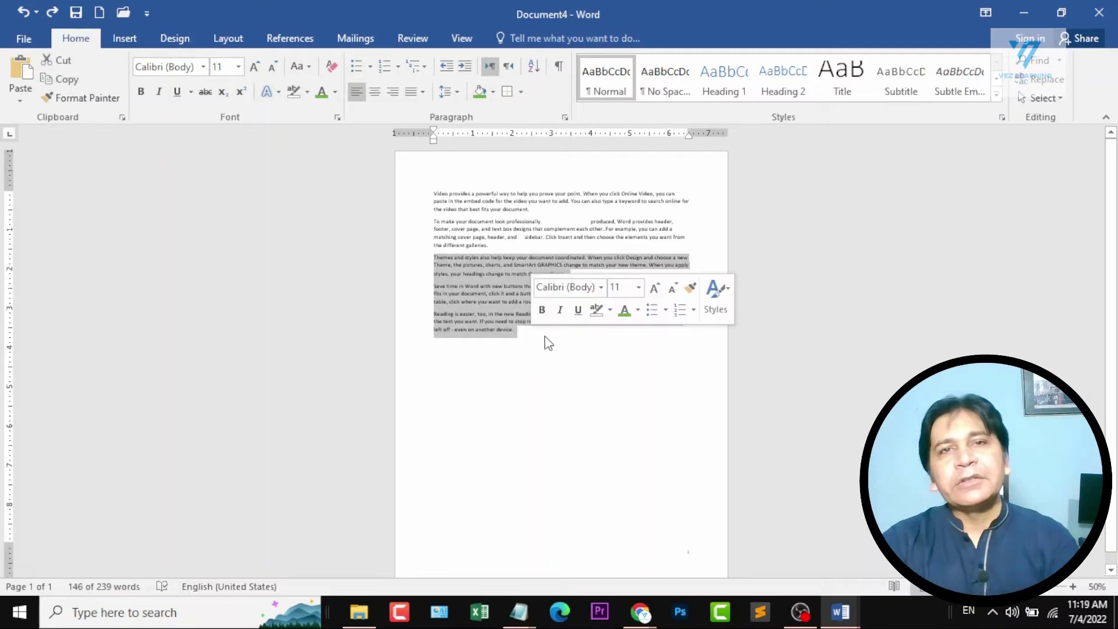
left_click(320, 91)
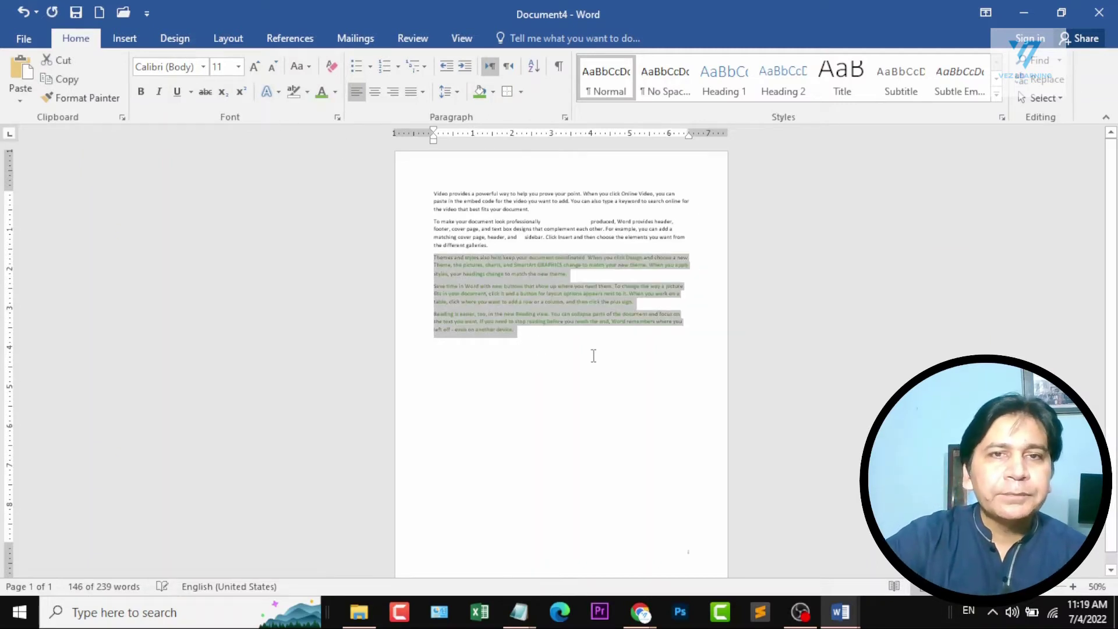
left_click(464, 287)
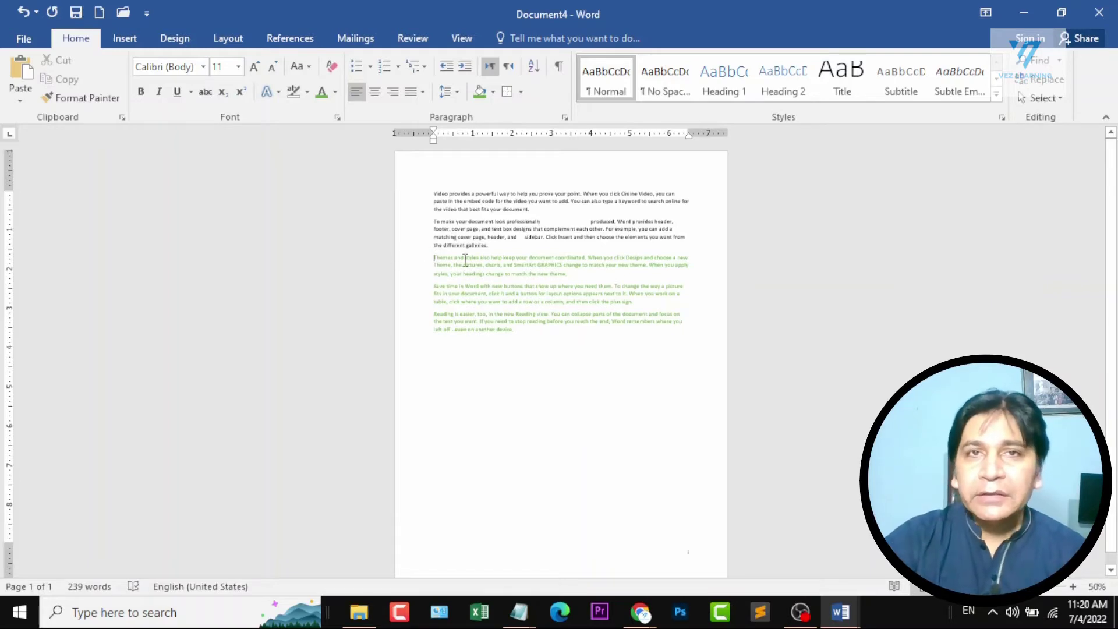
Insert a page break before the "Themes and styles" paragraph and undo it.
scroll(437, 259, "up", 9)
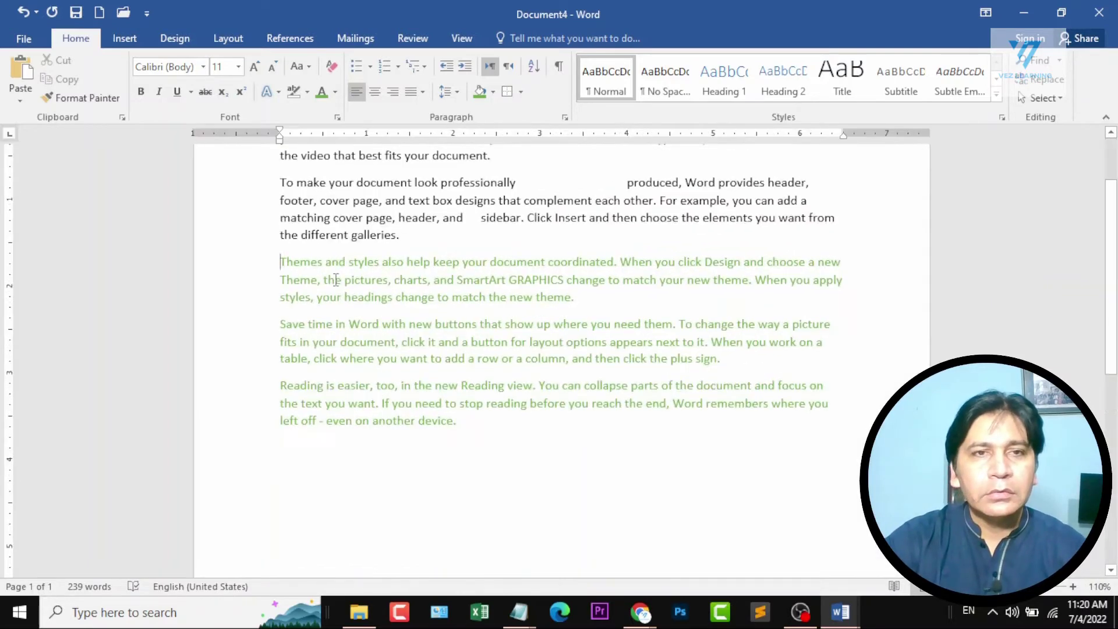
left_click(210, 256)
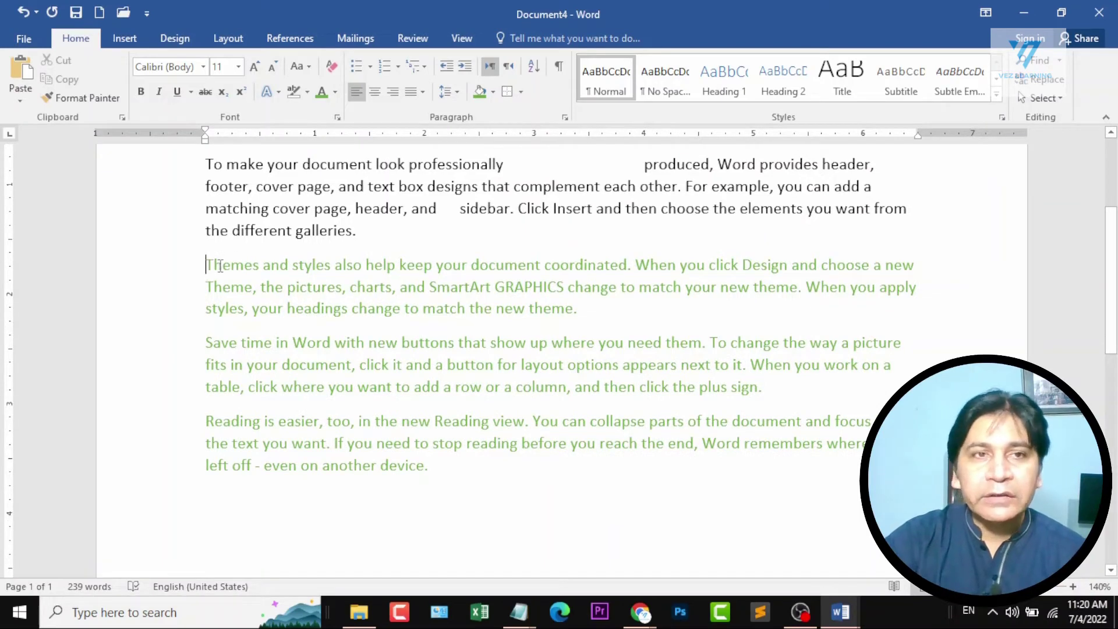
left_click(128, 38)
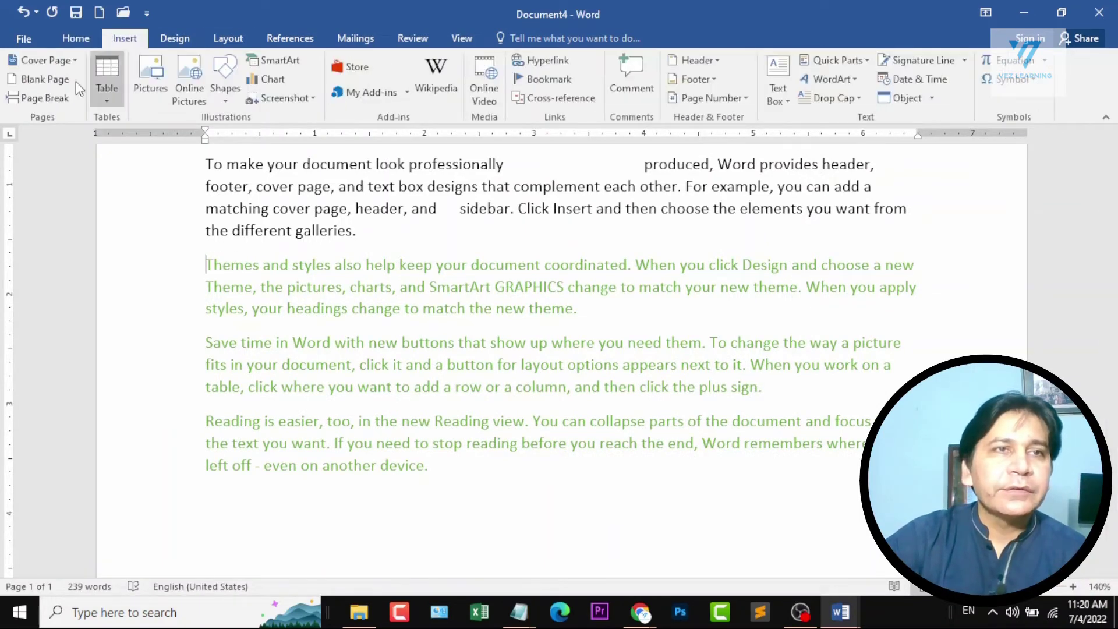
left_click(34, 96)
scroll(606, 394, "down", 9, "ctrl")
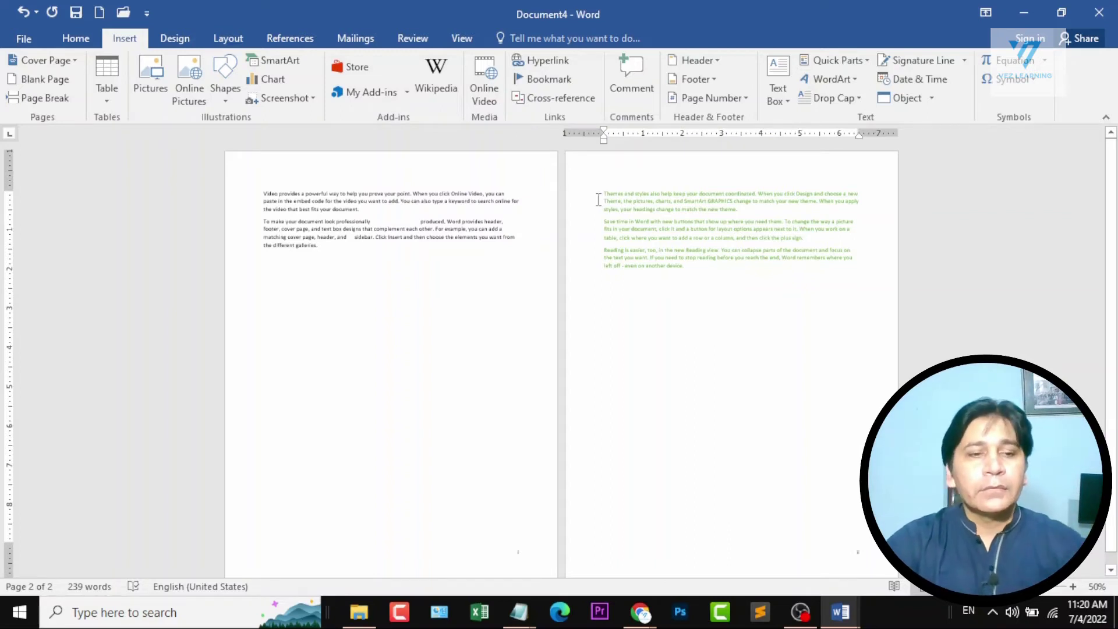
key("ctrl+z")
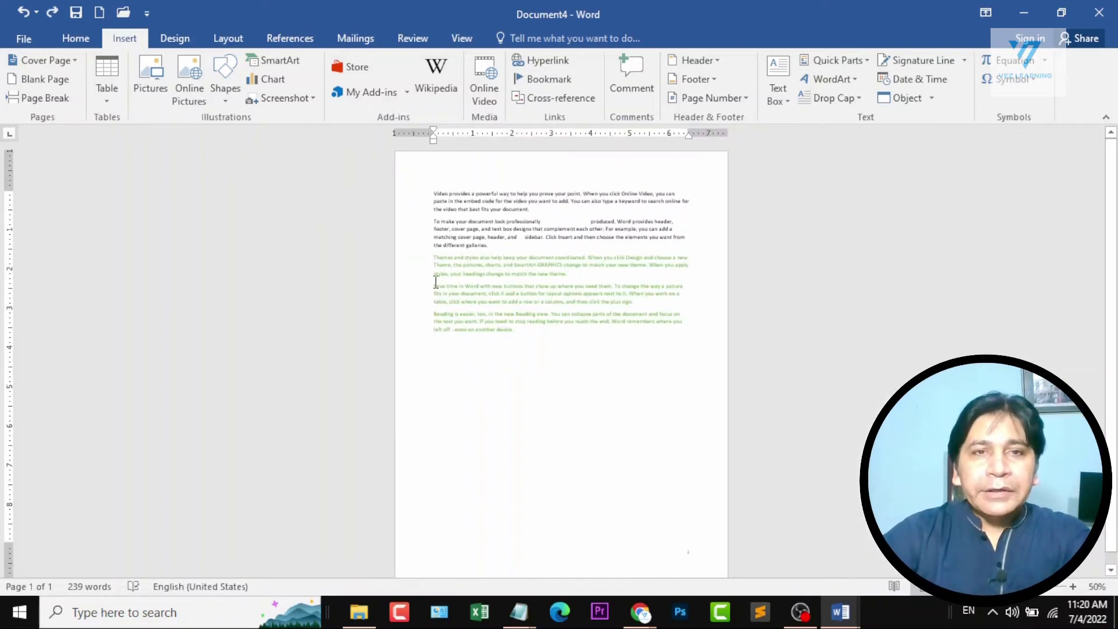
Insert a page break again before the green "Themes and styles" paragraph and show the formatting marks.
key("ctrl+Return")
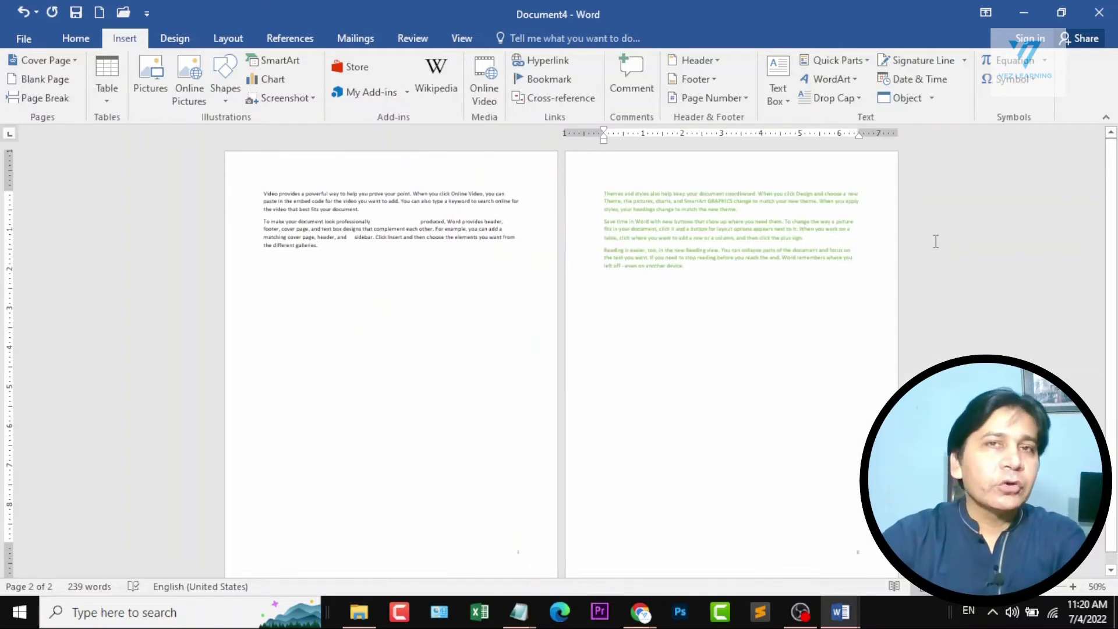
left_click(73, 38)
left_click(558, 66)
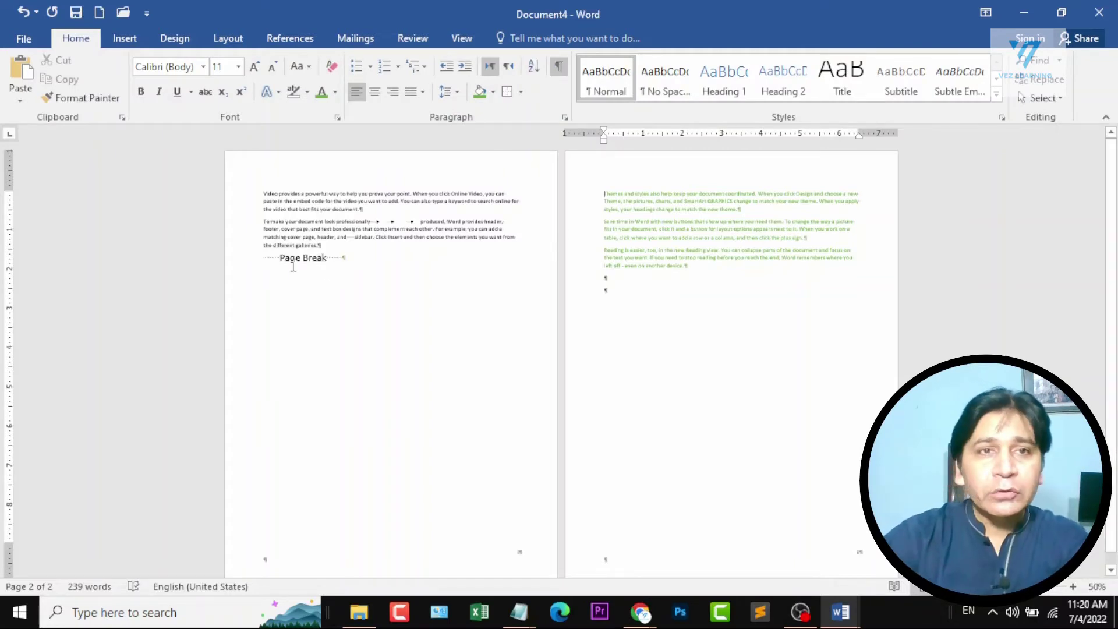
scroll(238, 268, "up", 2)
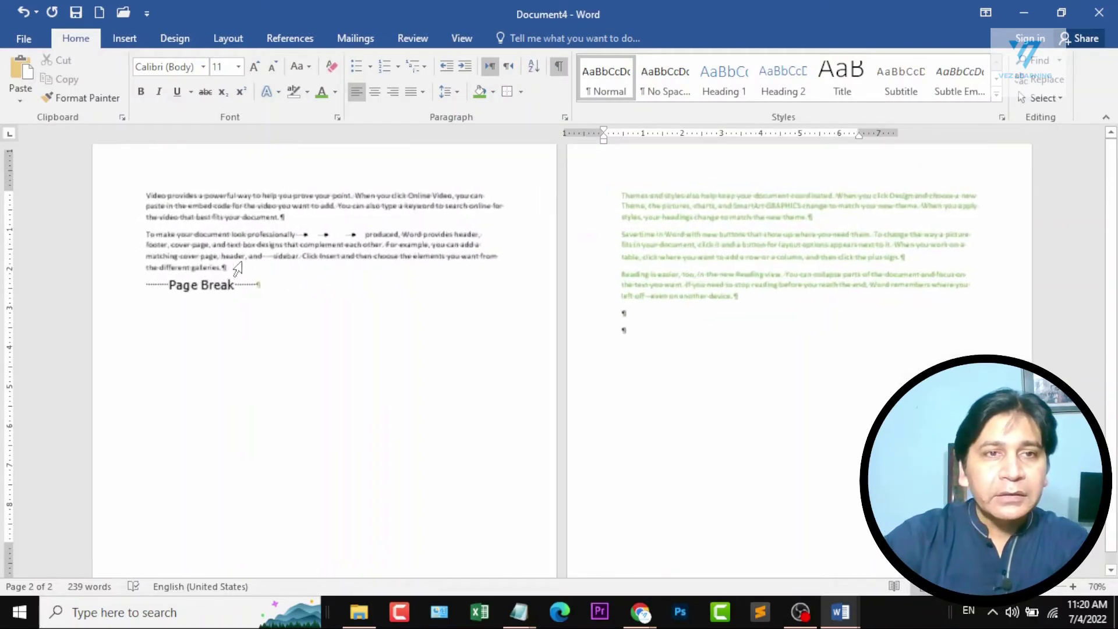
Delete the page break after the second paragraph, undoing and repeating the deletion once.
left_click(143, 287)
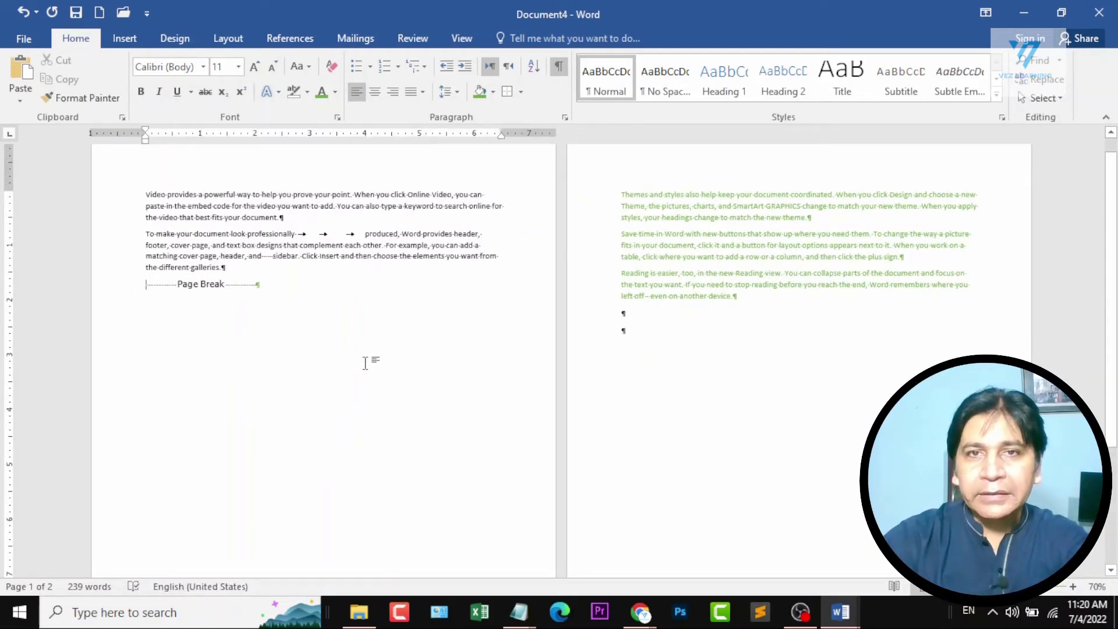
key("Delete")
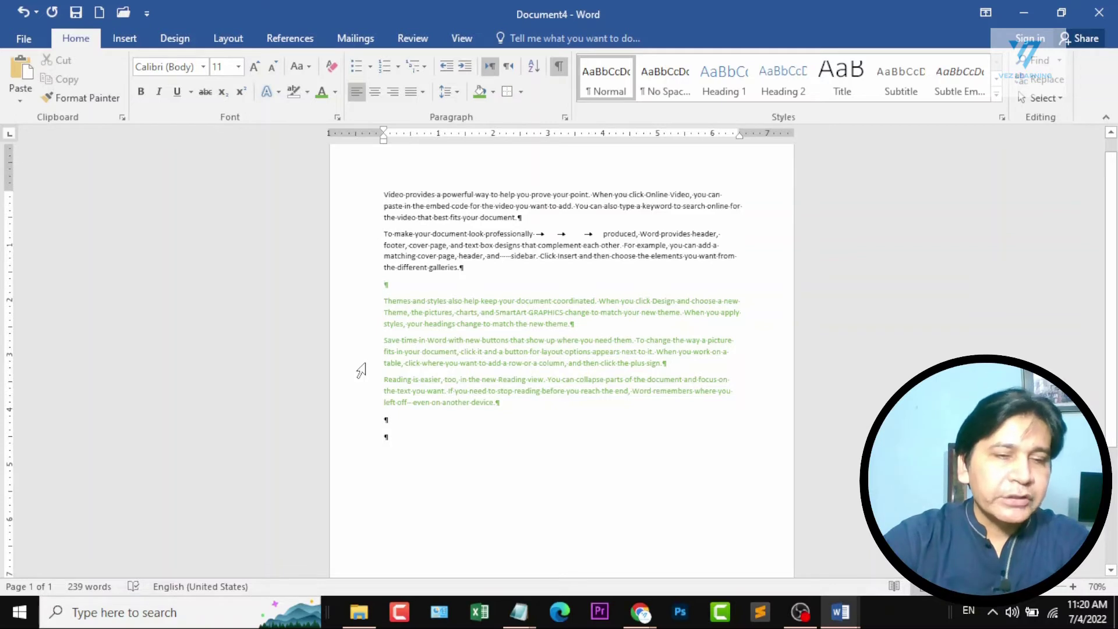
key("ctrl+z")
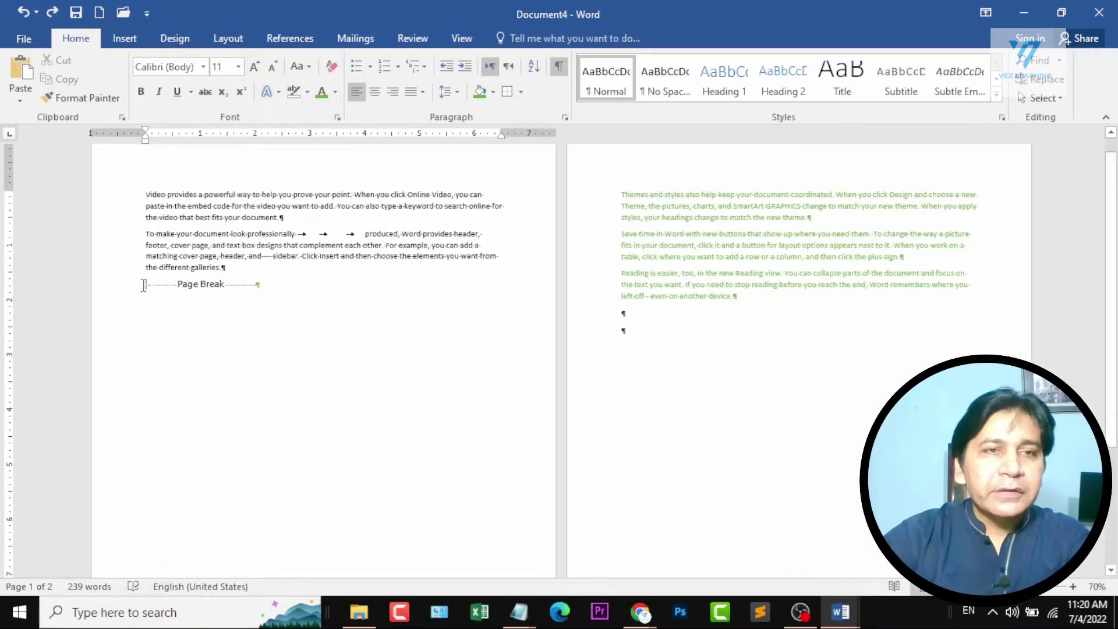
key("Delete")
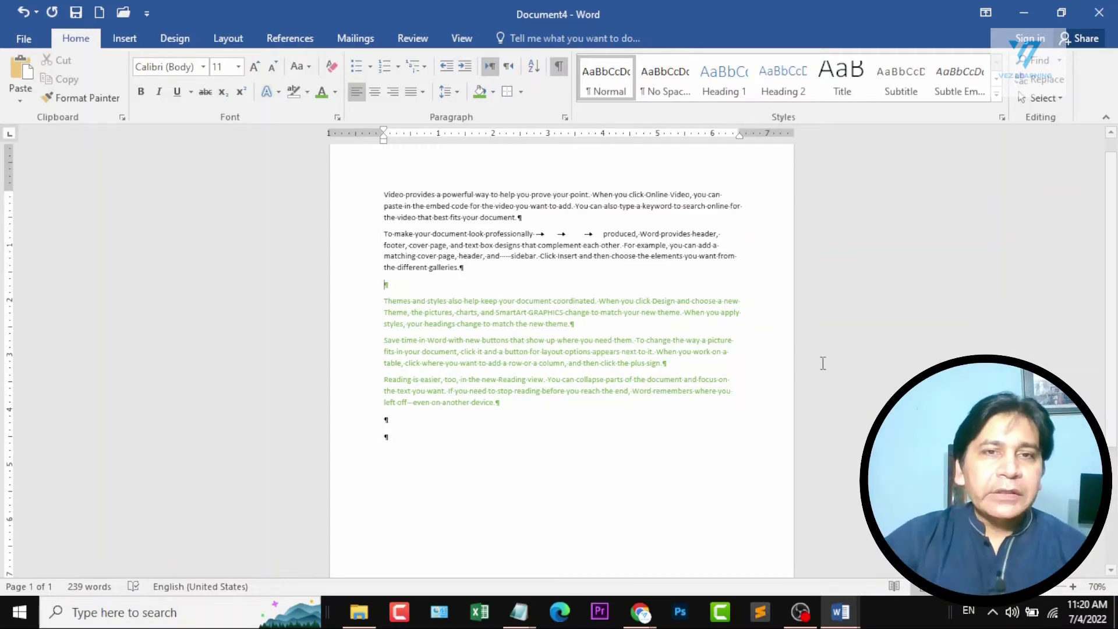
Delete all the text in the document and hide the formatting marks.
key("ctrl+a")
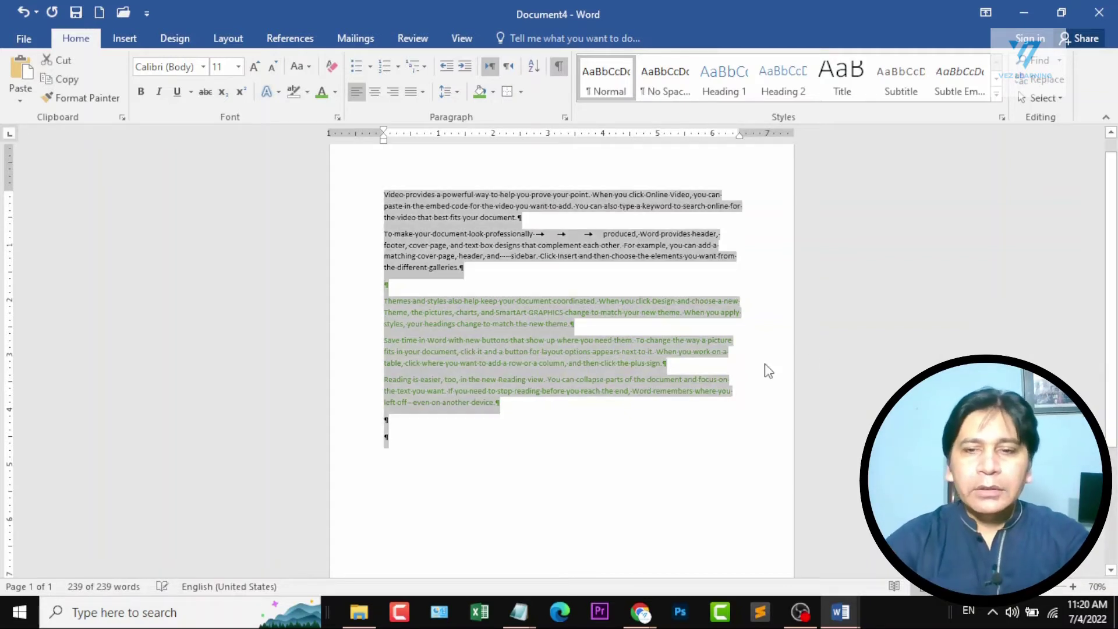
key("Delete")
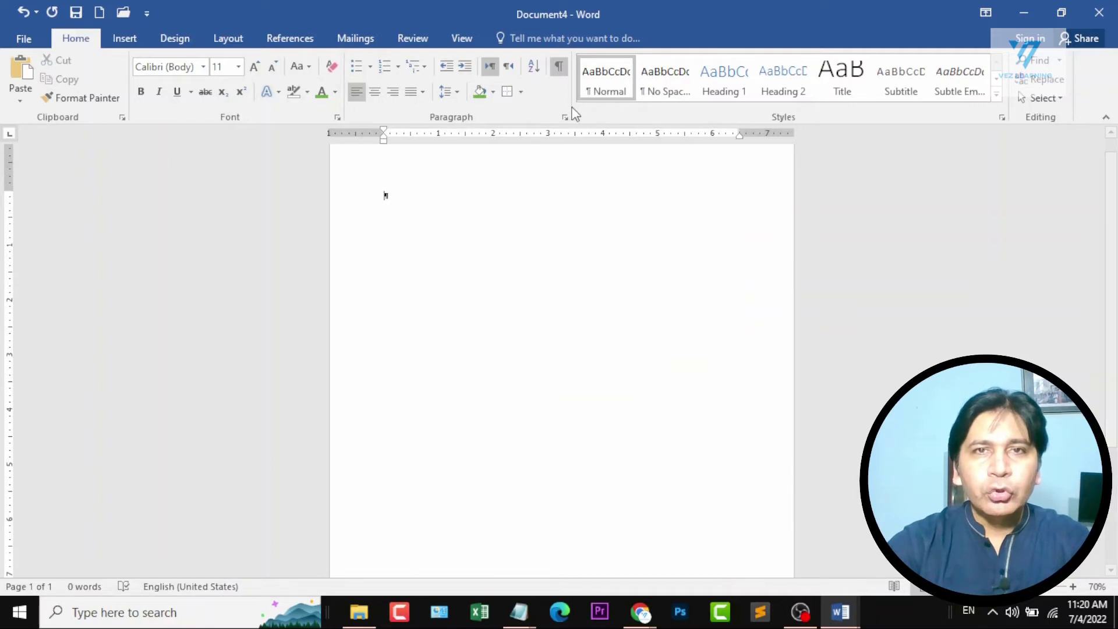
scroll(675, 249, "down", 2, "ctrl")
scroll(676, 249, "down", 1, "ctrl")
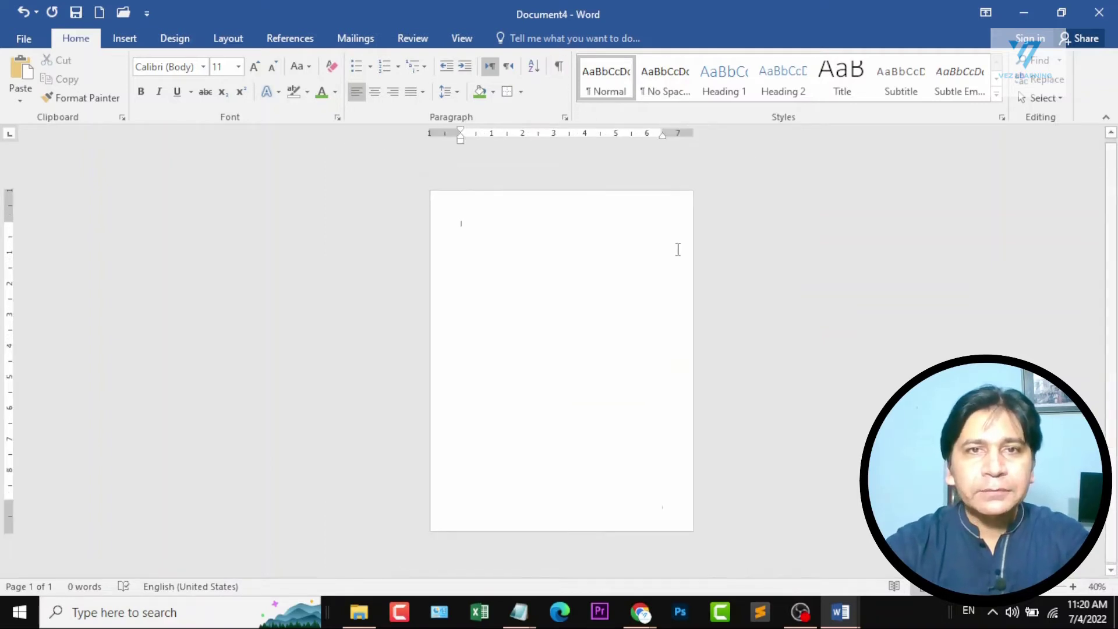
Insert a page break in the empty document to create a second blank page.
key("ctrl+Return")
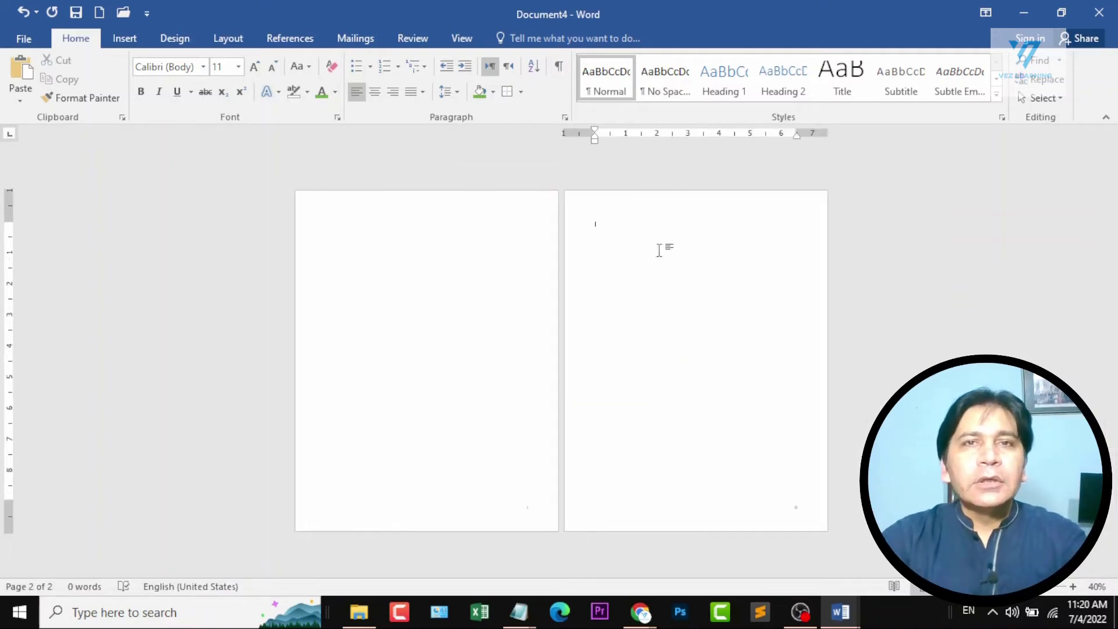
left_click(508, 299)
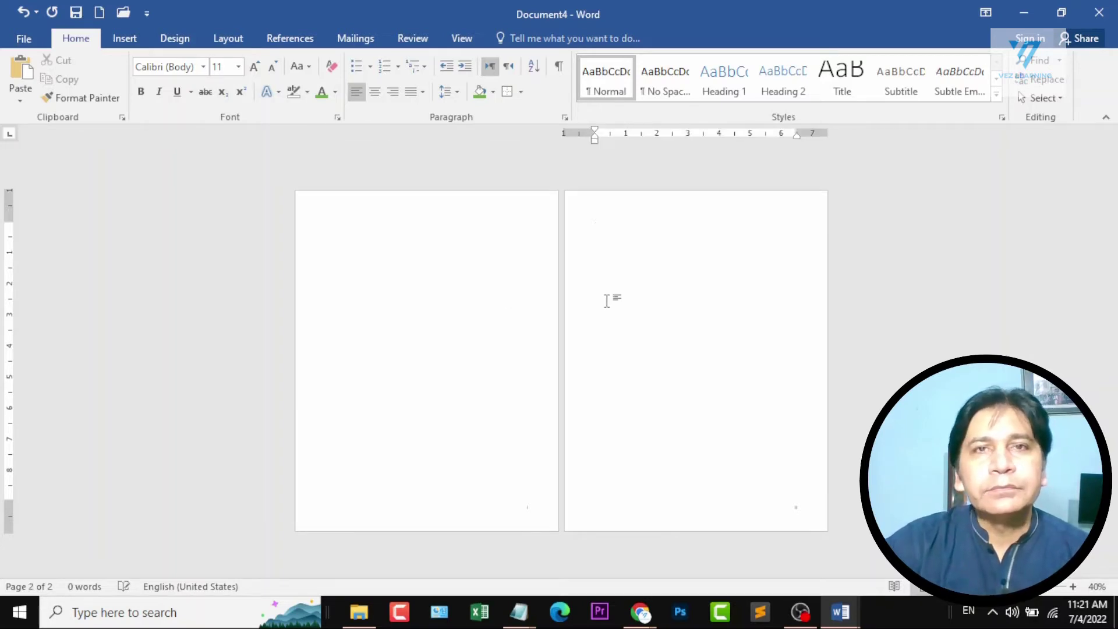
left_click(394, 315)
left_click(606, 327)
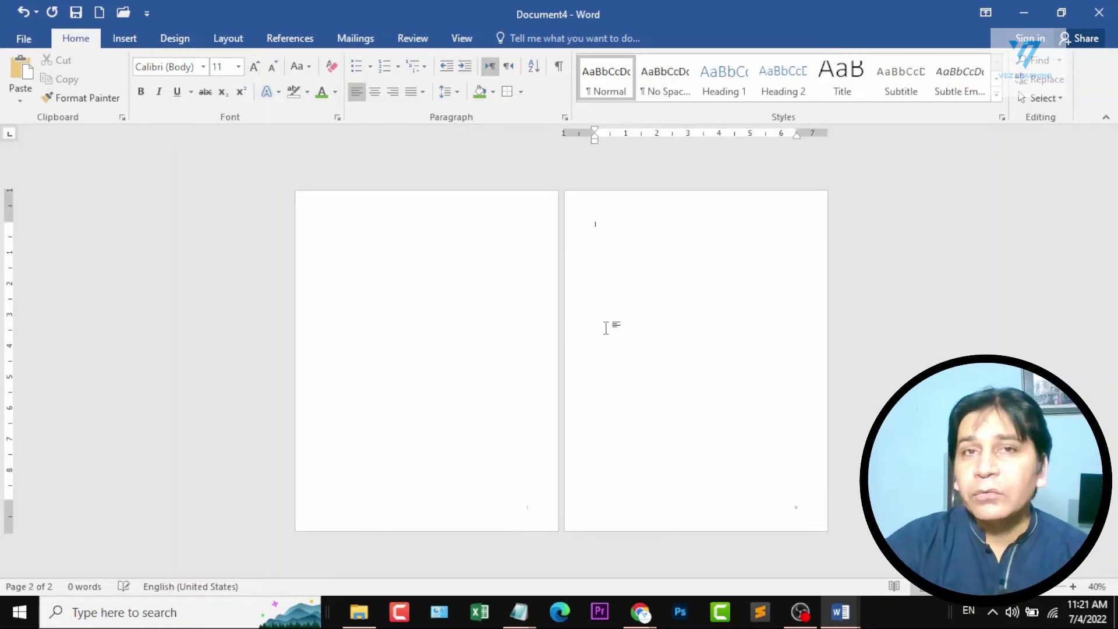
Insert Plain Number 3 page numbers at the bottom of the two blank pages and return to the document body.
left_click(450, 329)
left_click(125, 38)
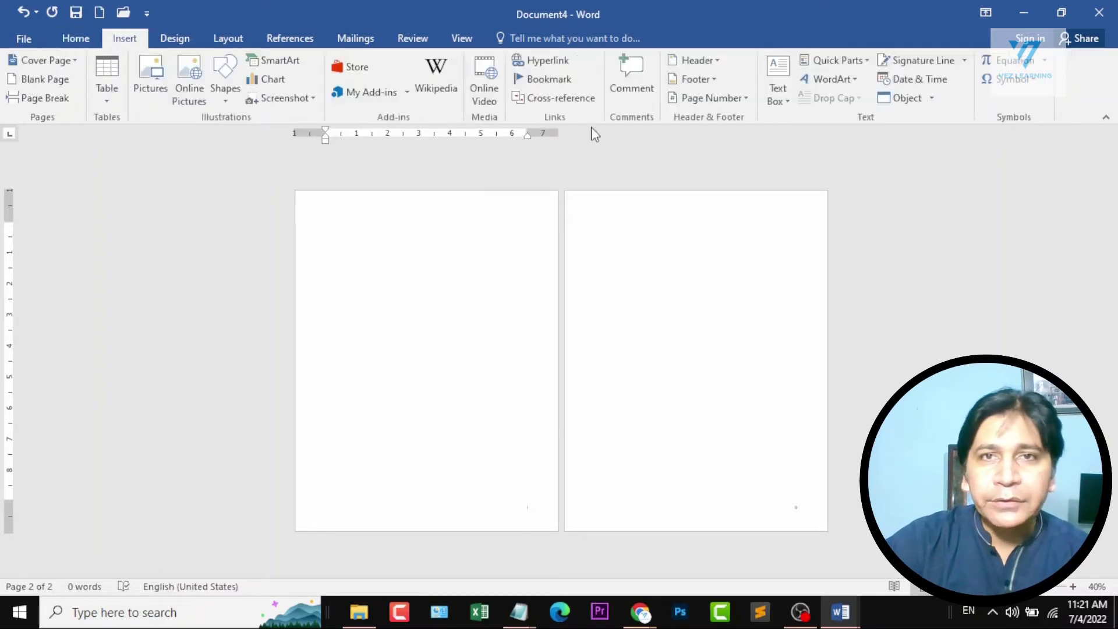
left_click(710, 98)
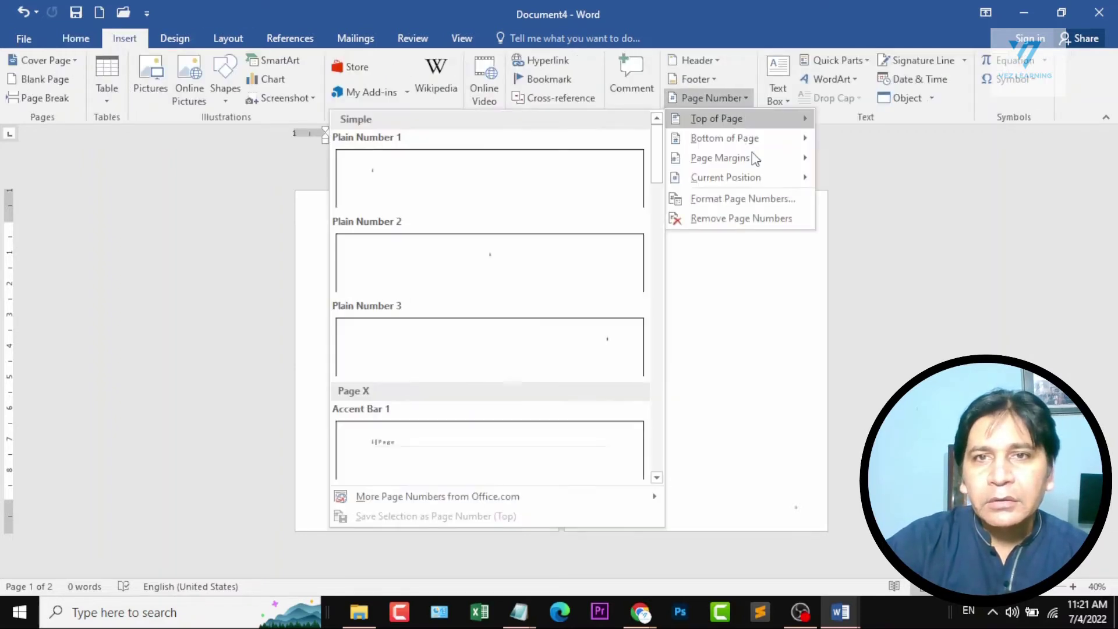
mouse_move(750, 140)
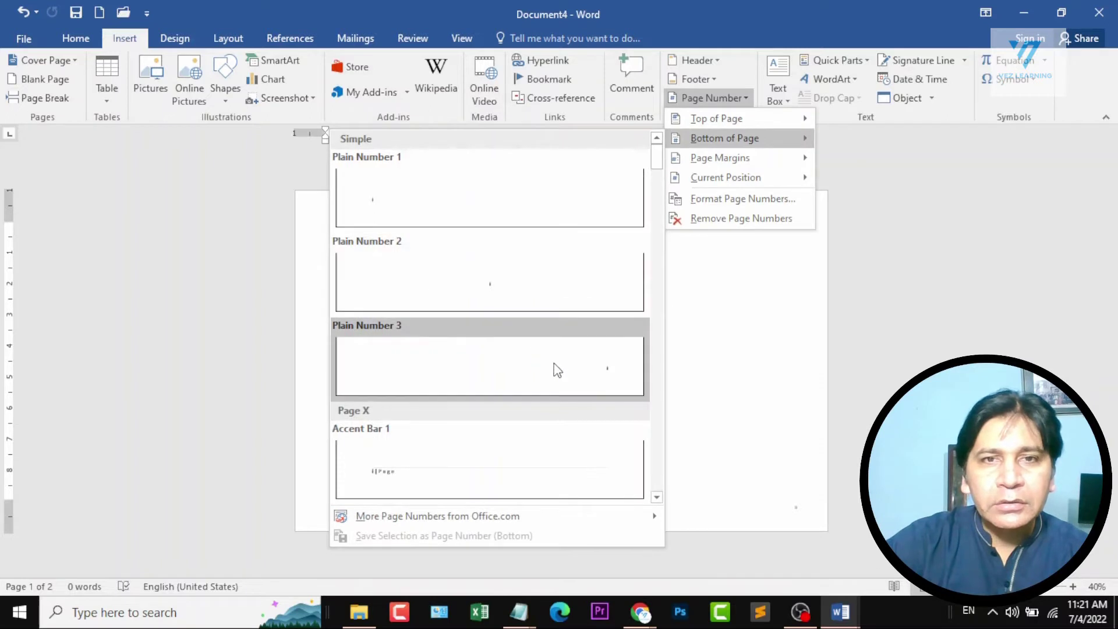
left_click(557, 369)
left_click(845, 79)
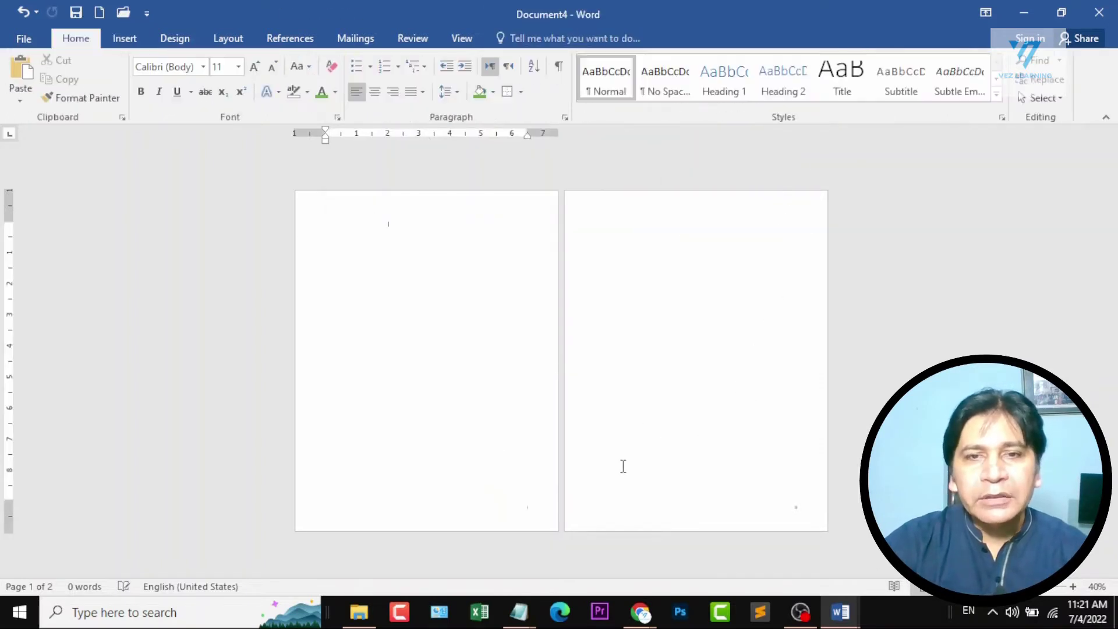
Change the page number format from Roman numerals to 1, 2, 3, … and check the footers of both pages.
scroll(622, 464, "up", 6)
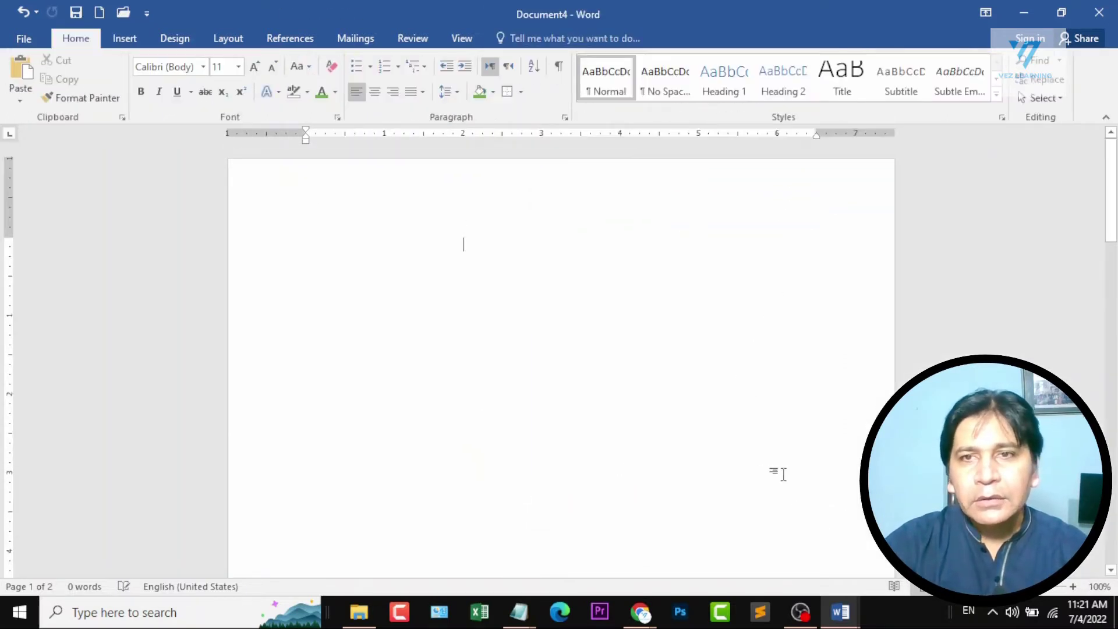
scroll(781, 474, "down", 10)
scroll(871, 281, "up", 1)
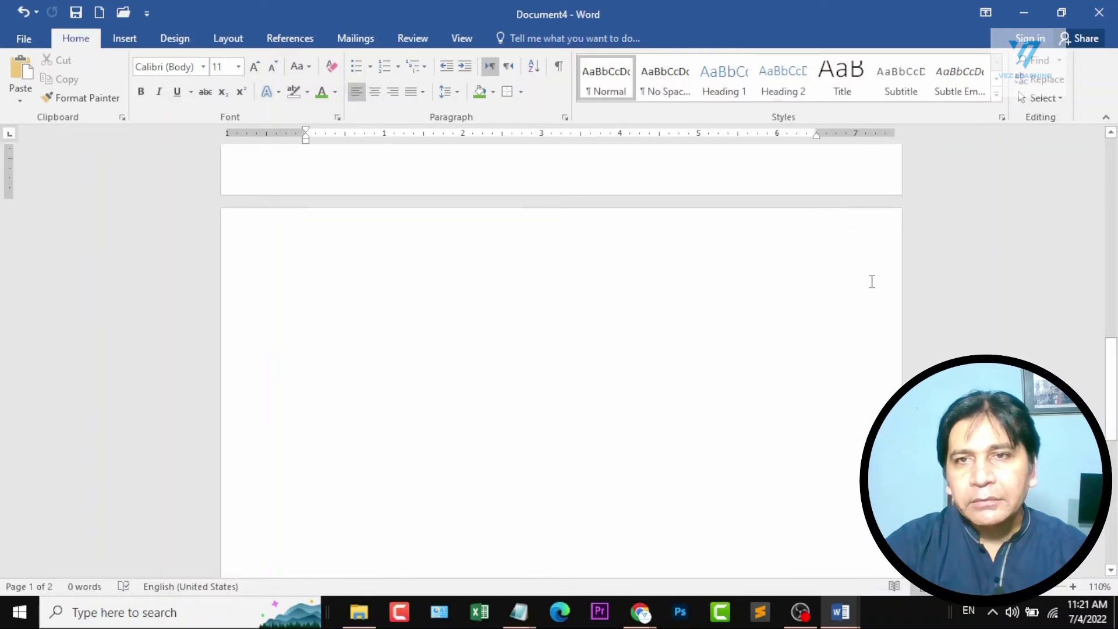
scroll(867, 265, "up", 3)
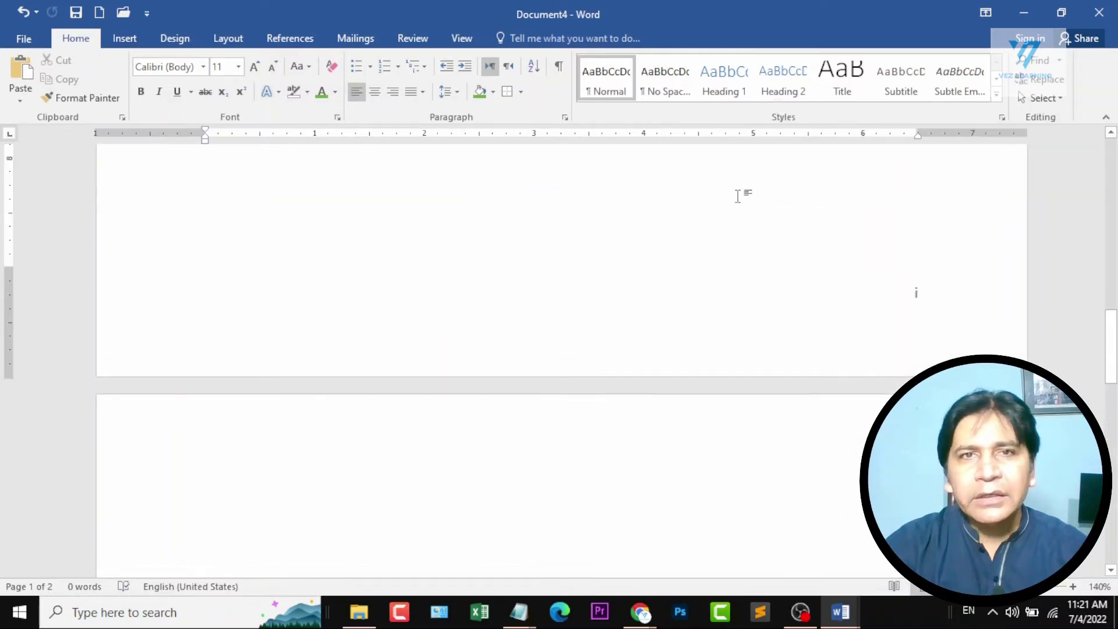
left_click(131, 46)
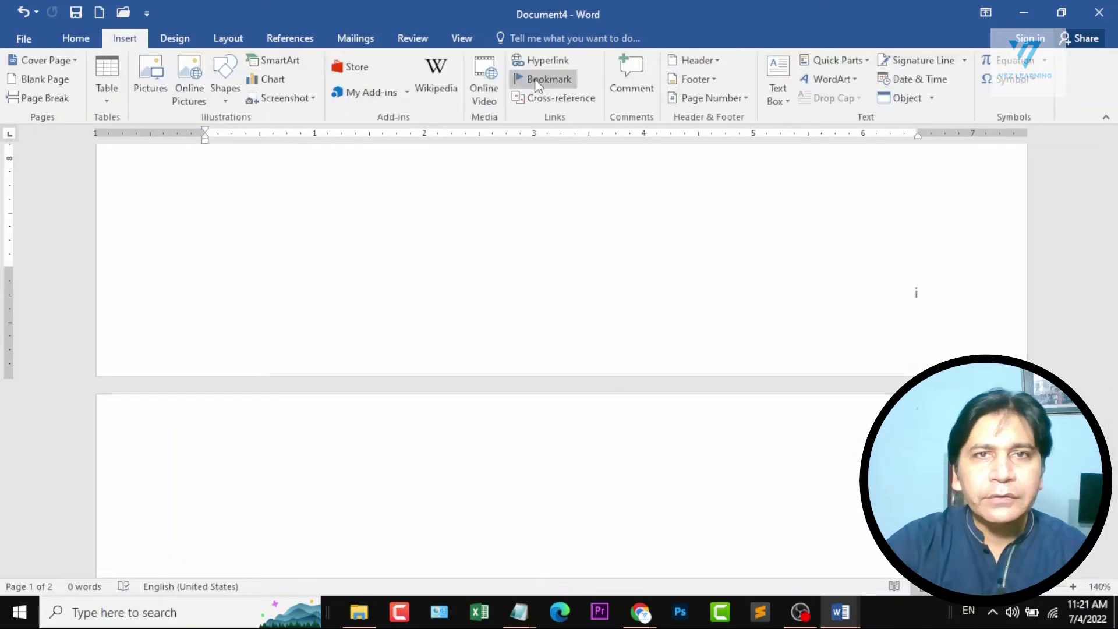
left_click(708, 98)
left_click(747, 198)
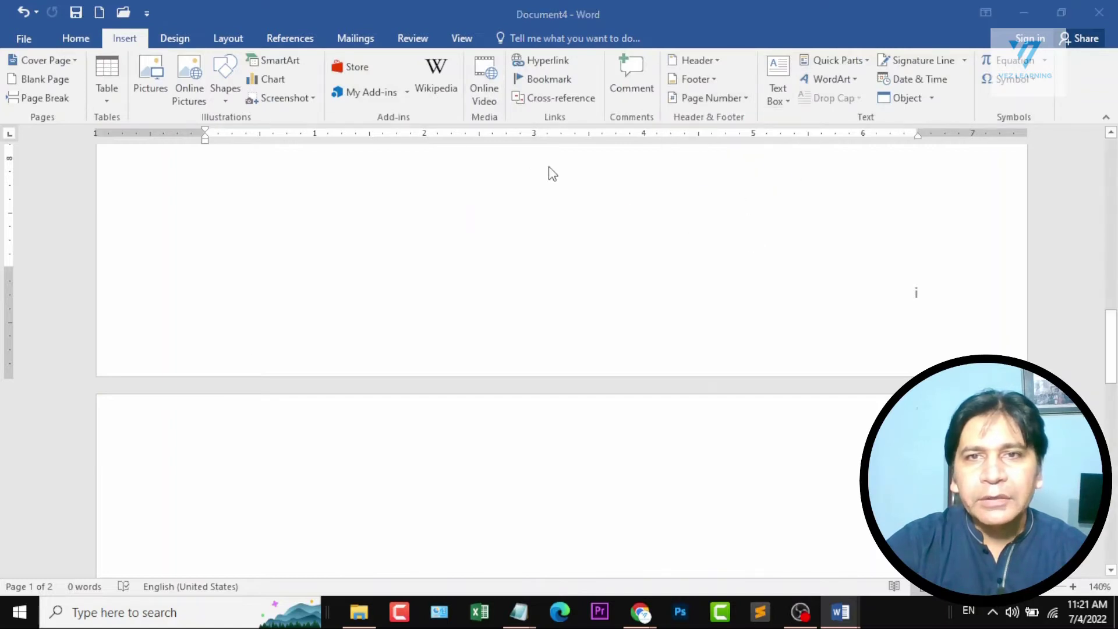
left_click(372, 164)
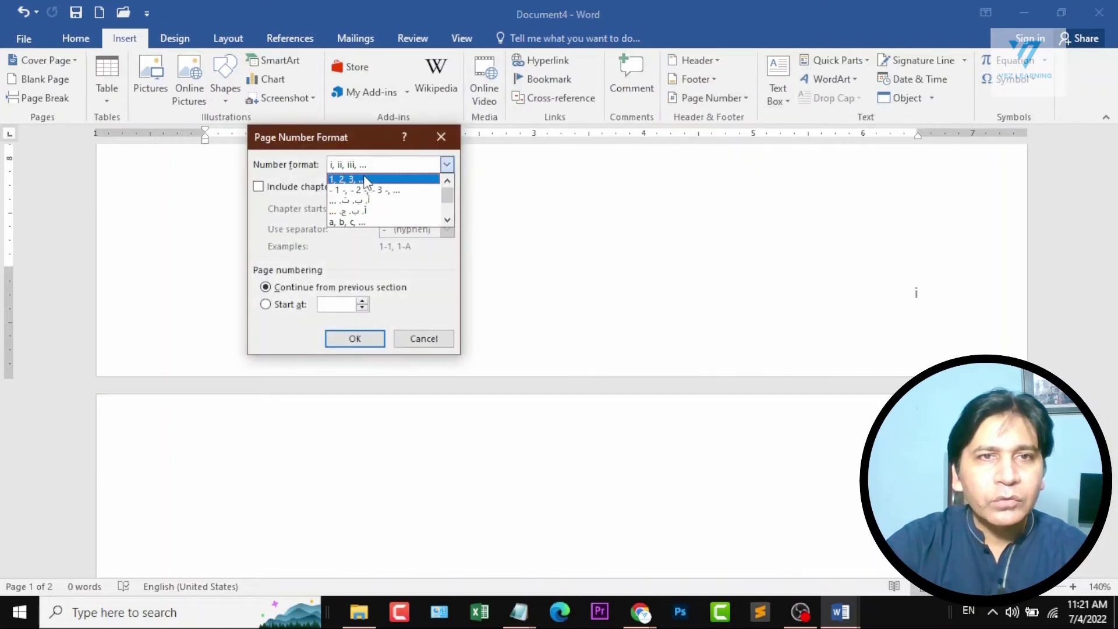
left_click(366, 180)
left_click(361, 340)
scroll(868, 285, "down", 15)
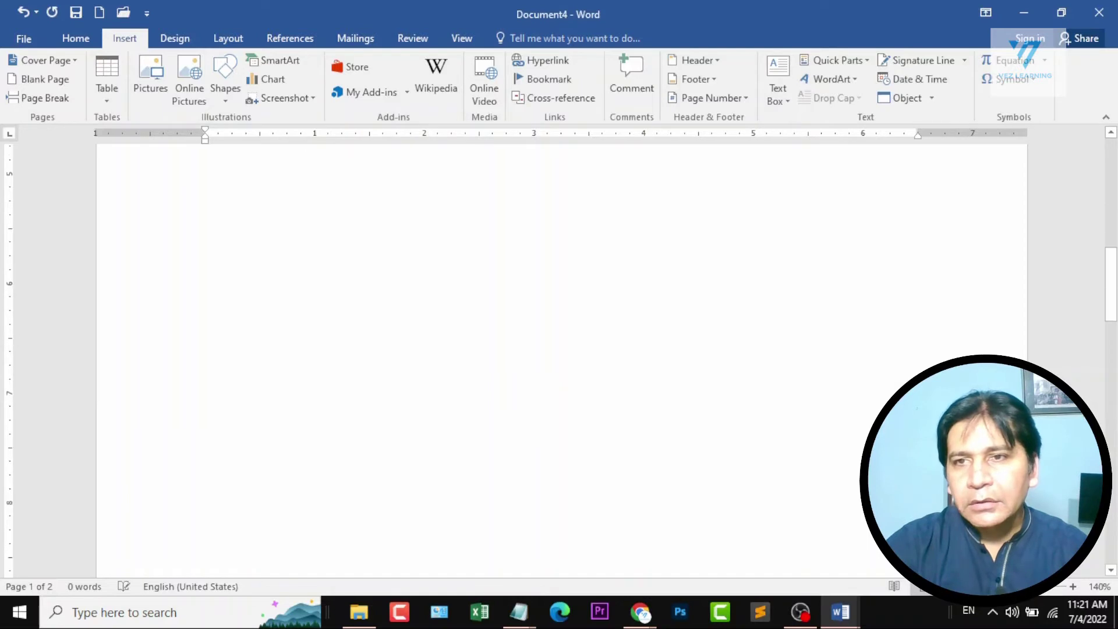
scroll(868, 286, "down", 2)
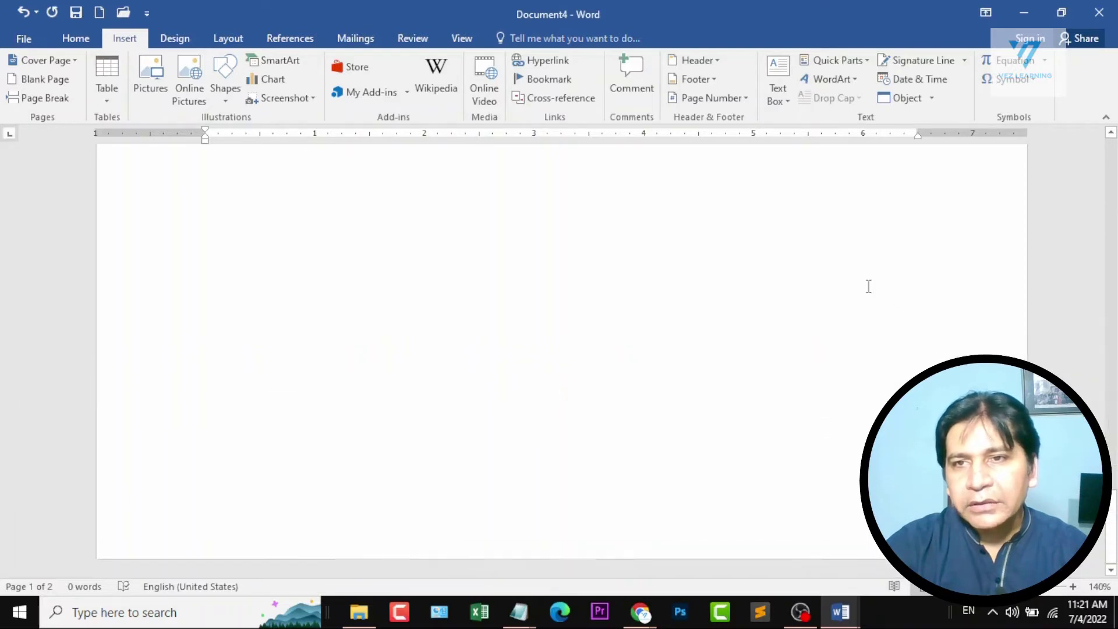
scroll(867, 382, "down", 10)
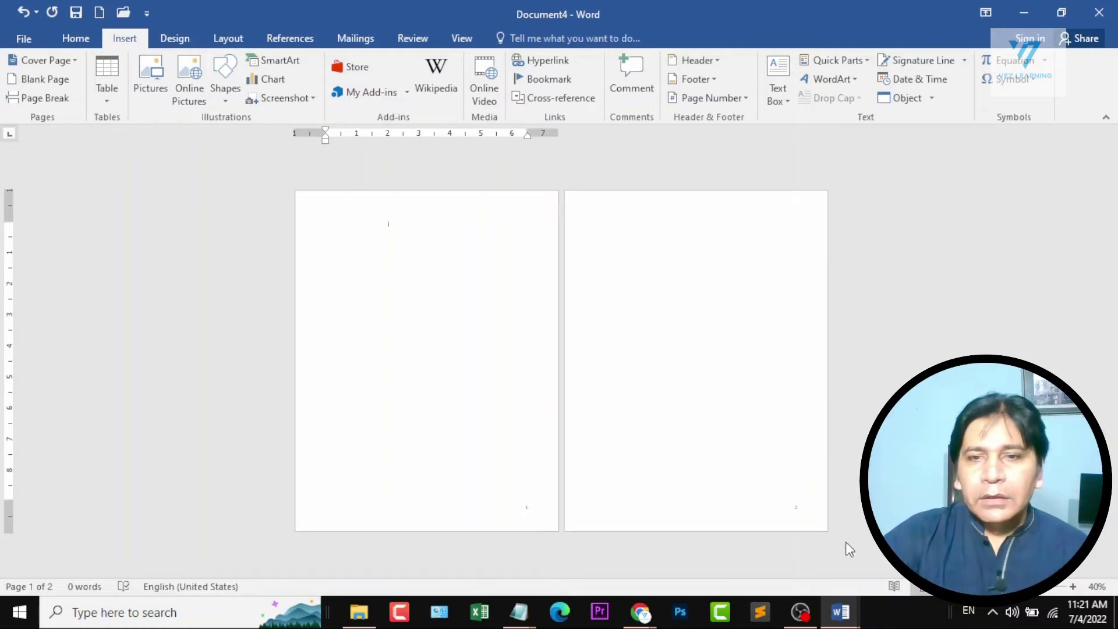
Switch to the Document1 course outline and review the topics listed under Section 3 and Section 4.
mouse_move(839, 612)
left_click(751, 536)
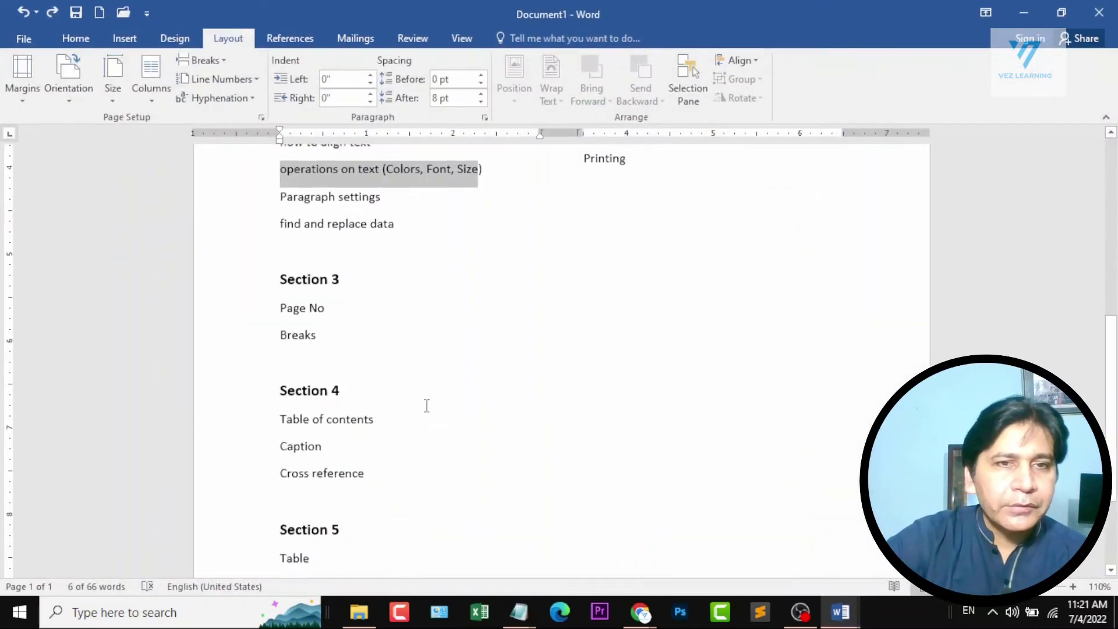
scroll(426, 406, "down", 1)
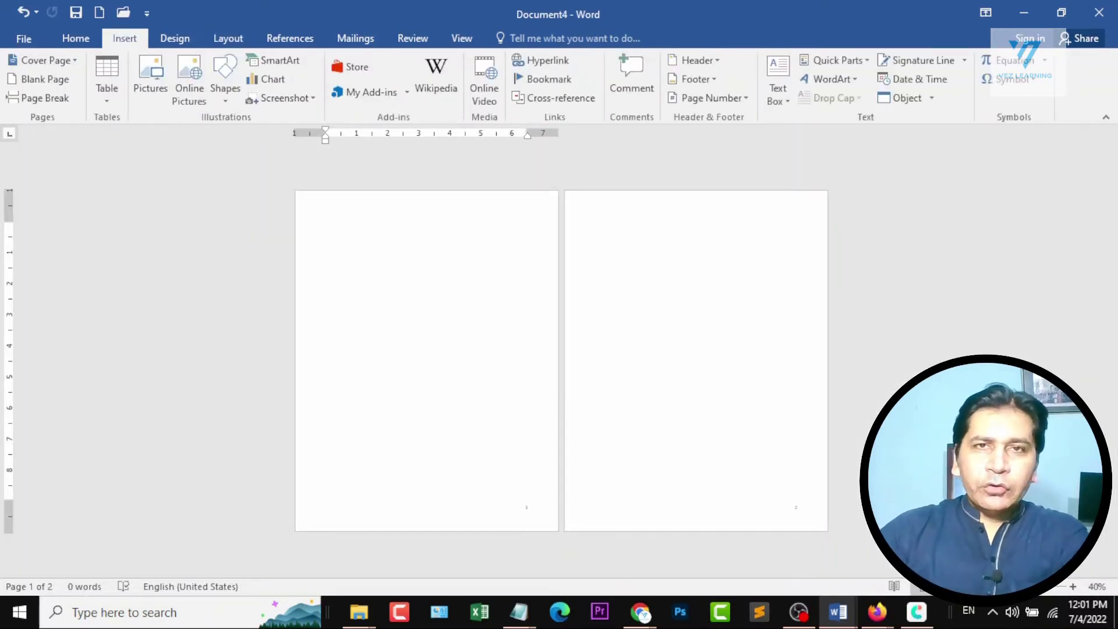
mouse_move(838, 611)
left_click(736, 553)
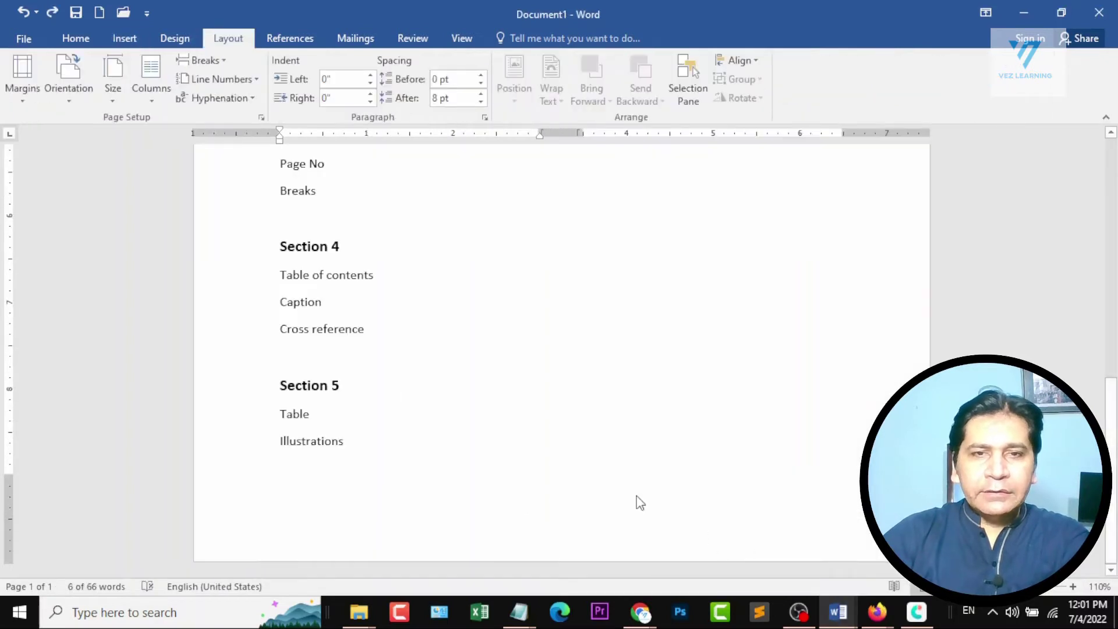
left_click_drag(277, 271, 419, 260)
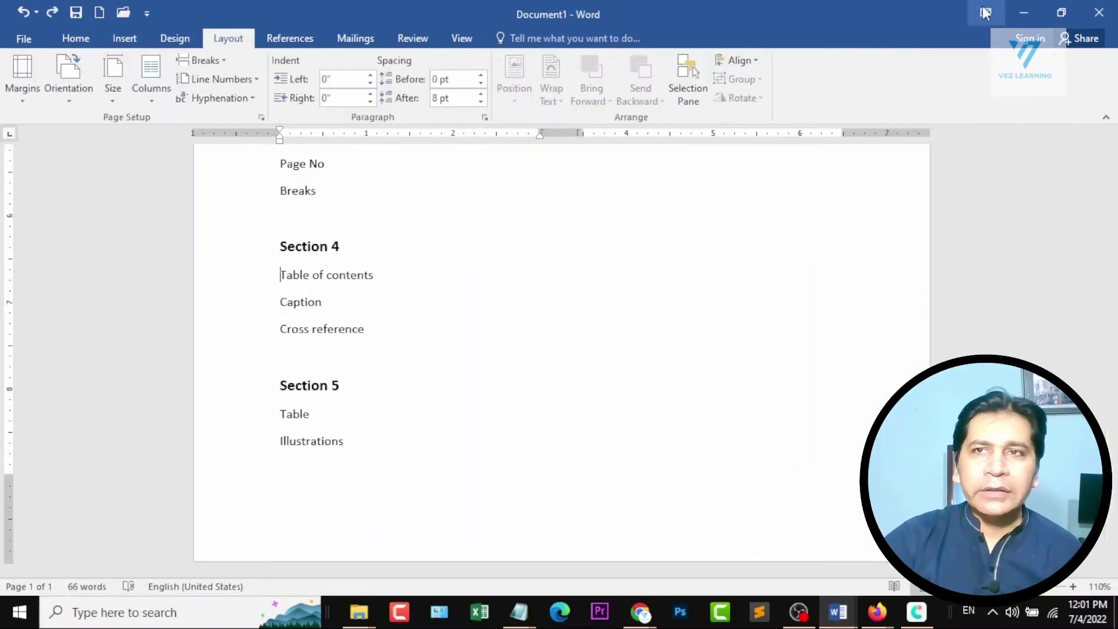
Minimize the outline document and close Document4 without saving its changes.
left_click(1023, 13)
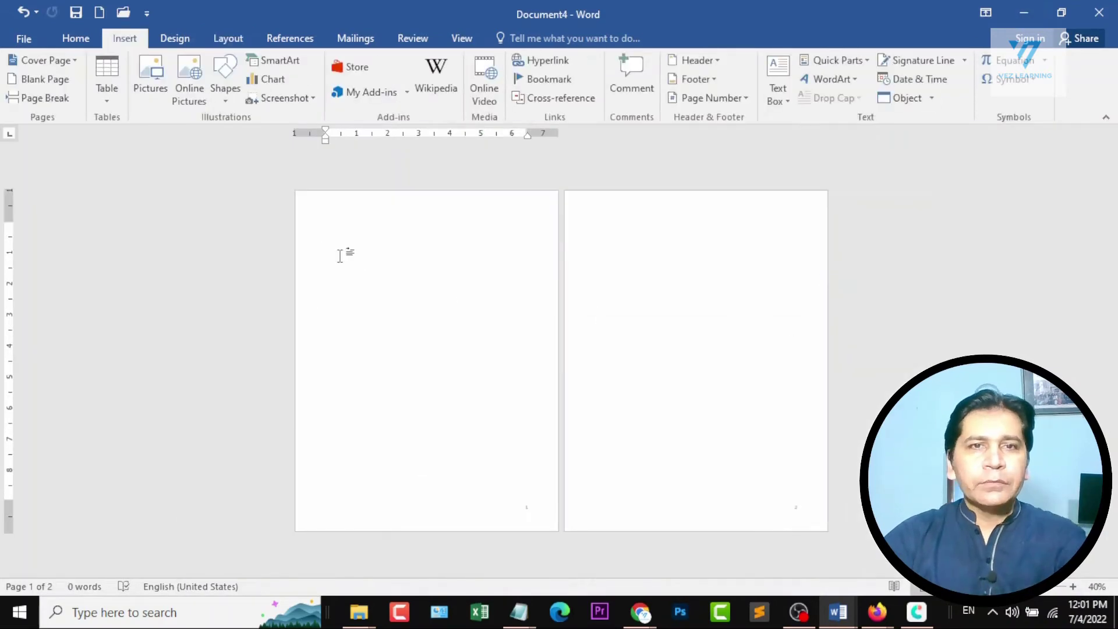
key("alt+F4")
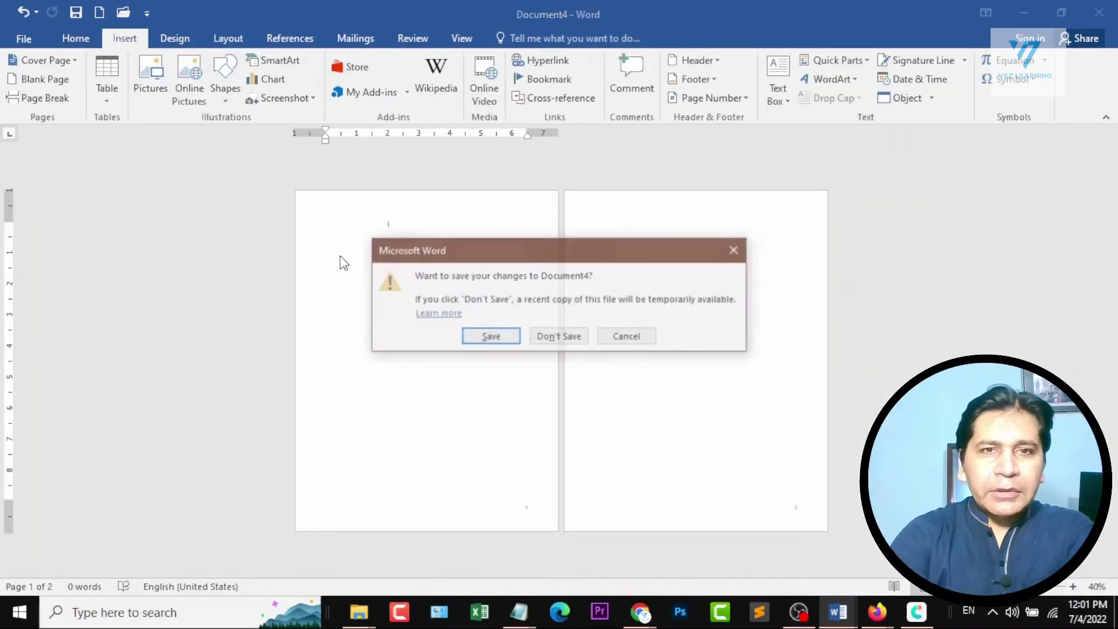
key("n")
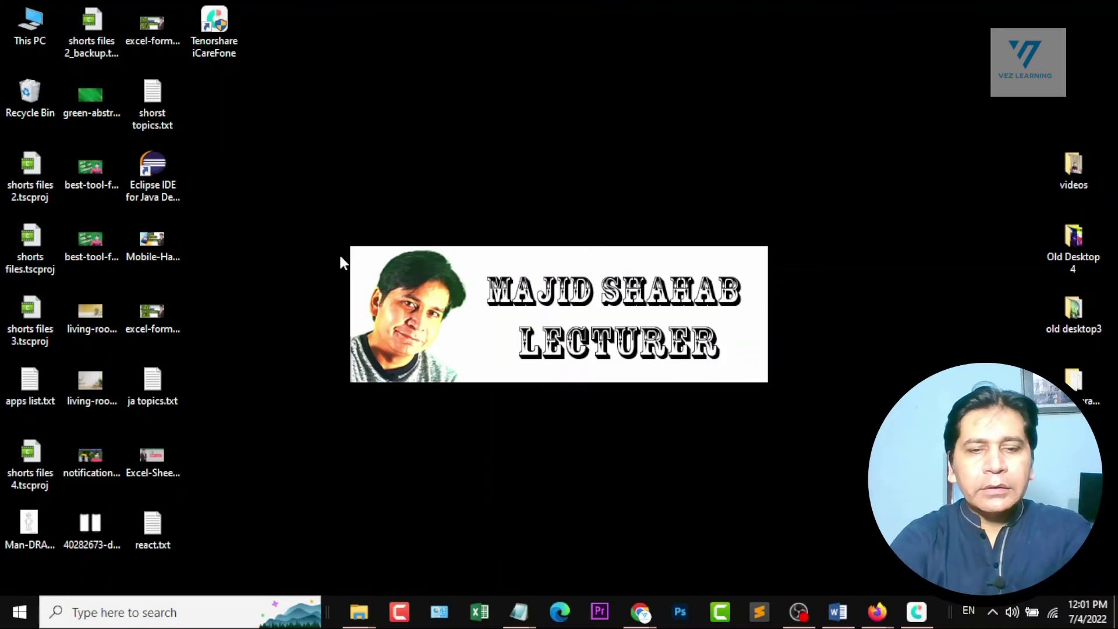
Launch Word by running winword, create a new blank document and maximize its window.
key("super+r")
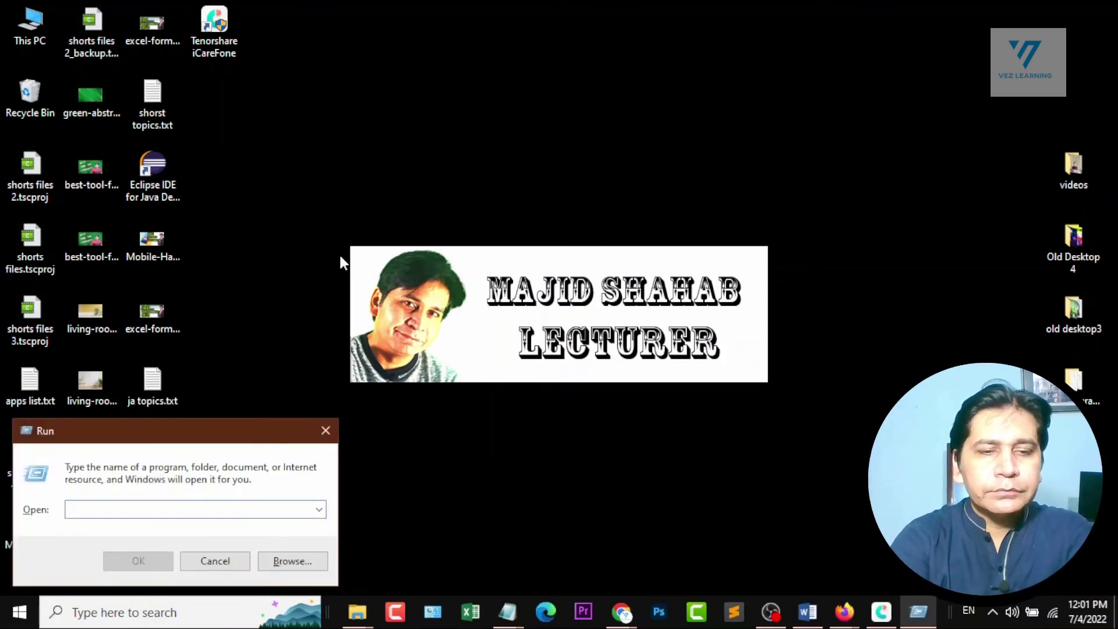
type("winword")
key("Return")
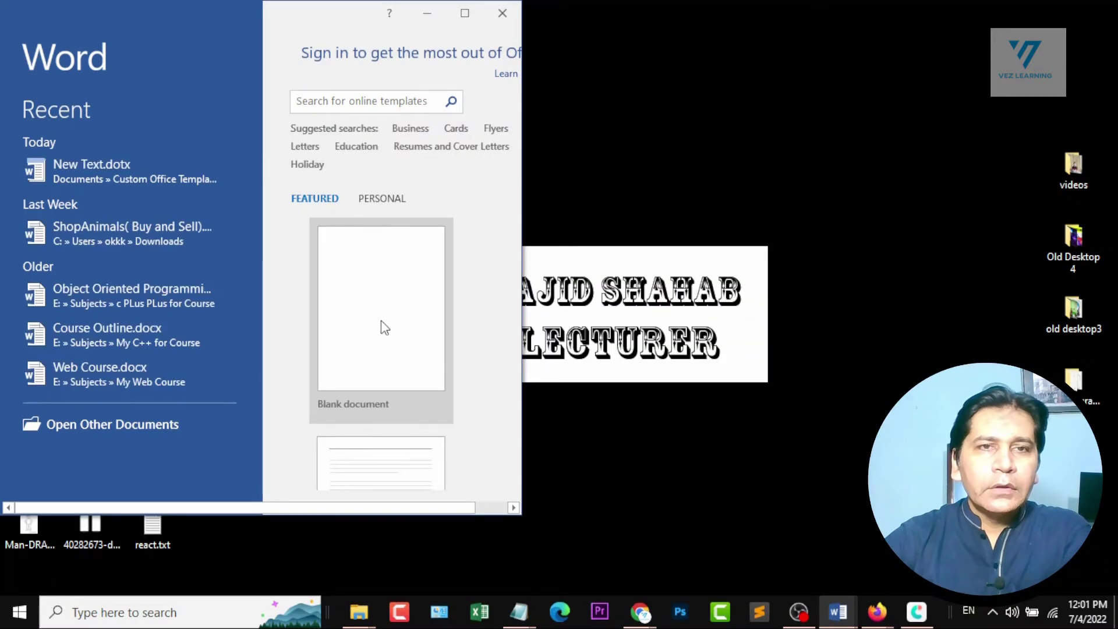
left_click(381, 324)
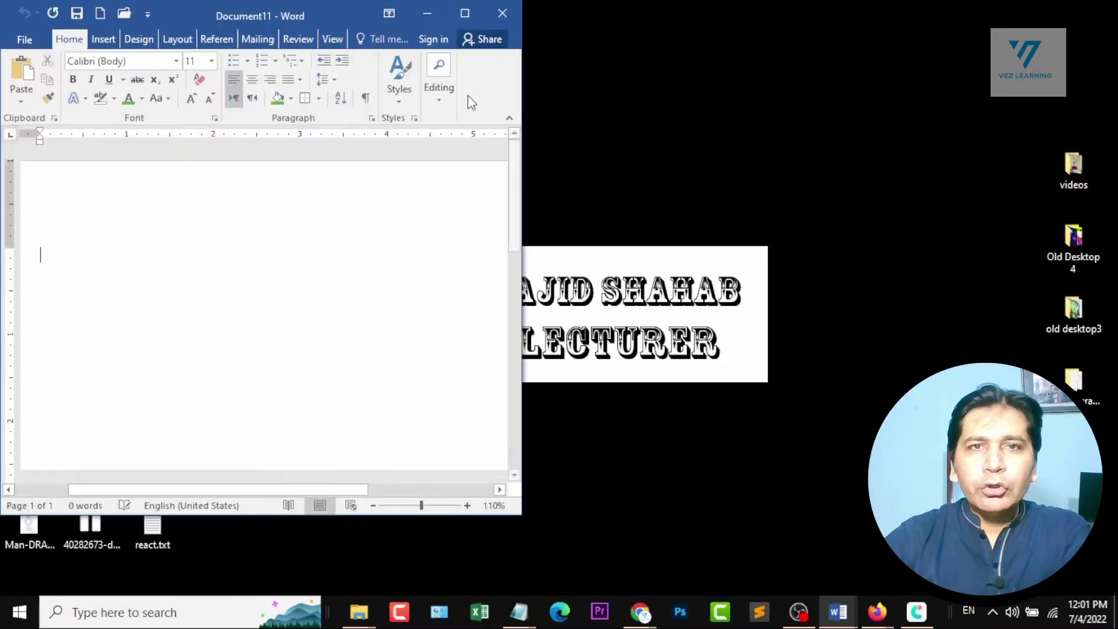
left_click(480, 18)
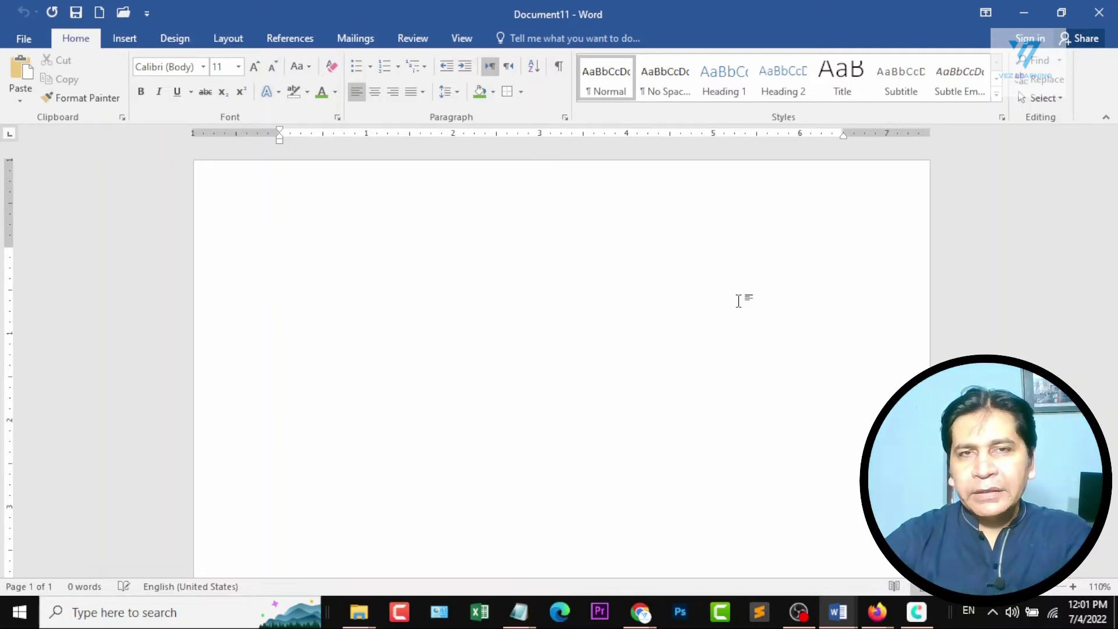
Fill the blank document with five paragraphs of Word's built-in random sample text.
scroll(738, 300, "down", 7)
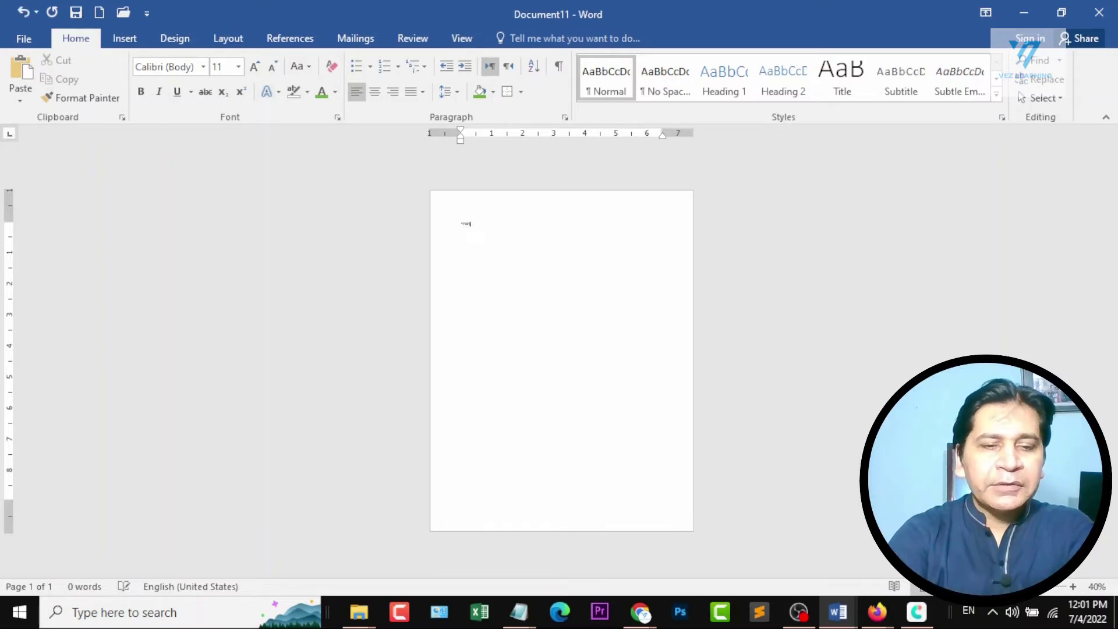
key("Return")
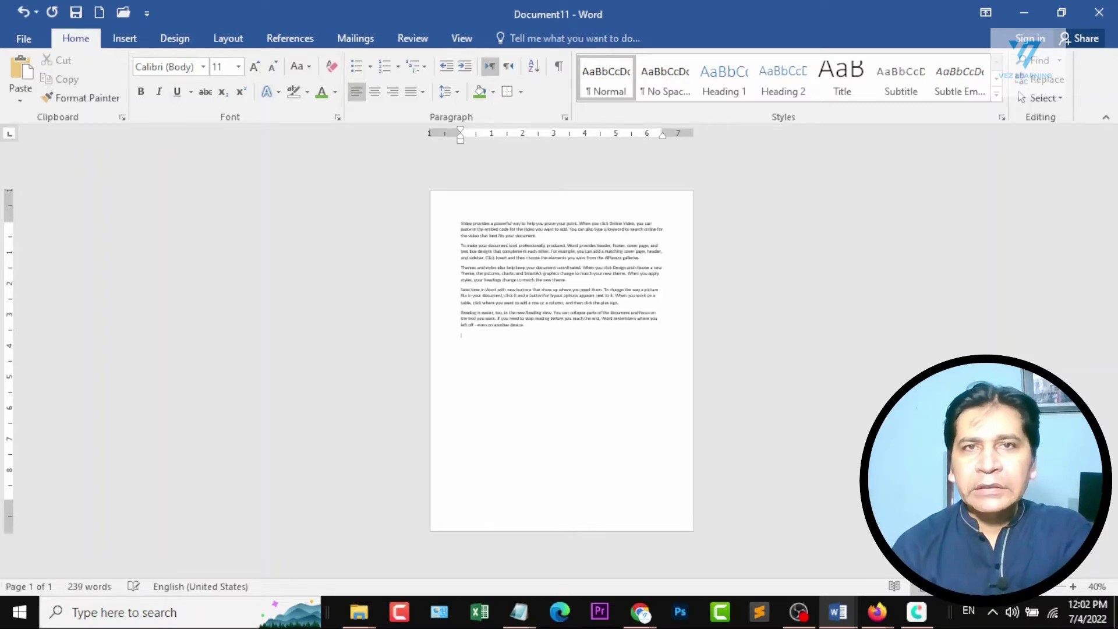
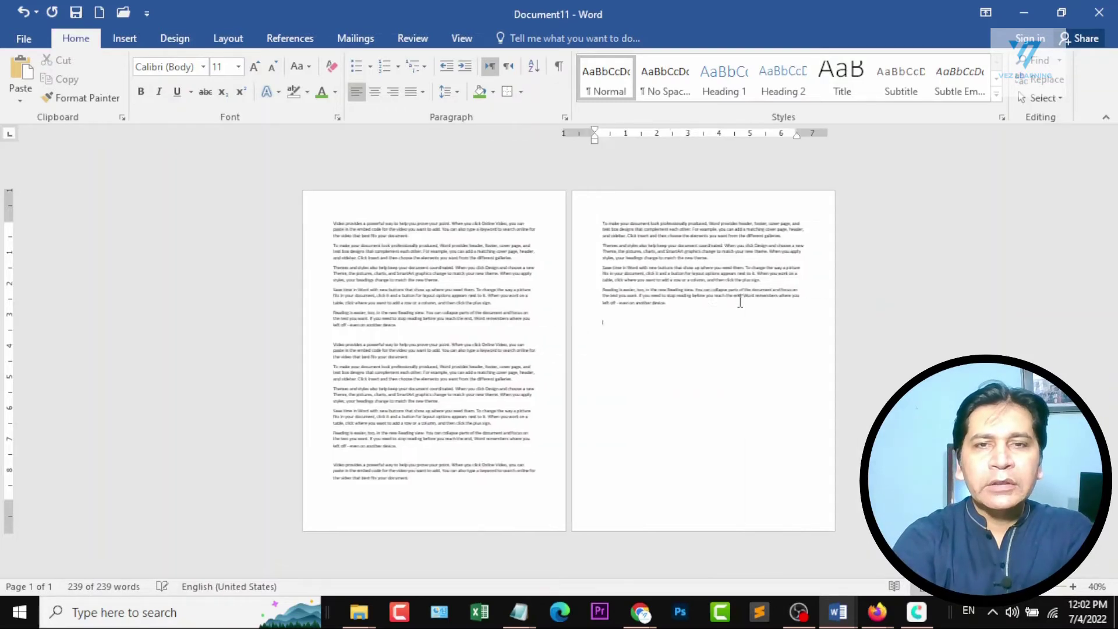
Paste the copied sample paragraphs repeatedly until the document fills seven pages.
key("ctrl+v")
key("ctrl+v")
key("ctrl+v")
key("ctrl+v")
key("ctrl+v")
key("ctrl+v")
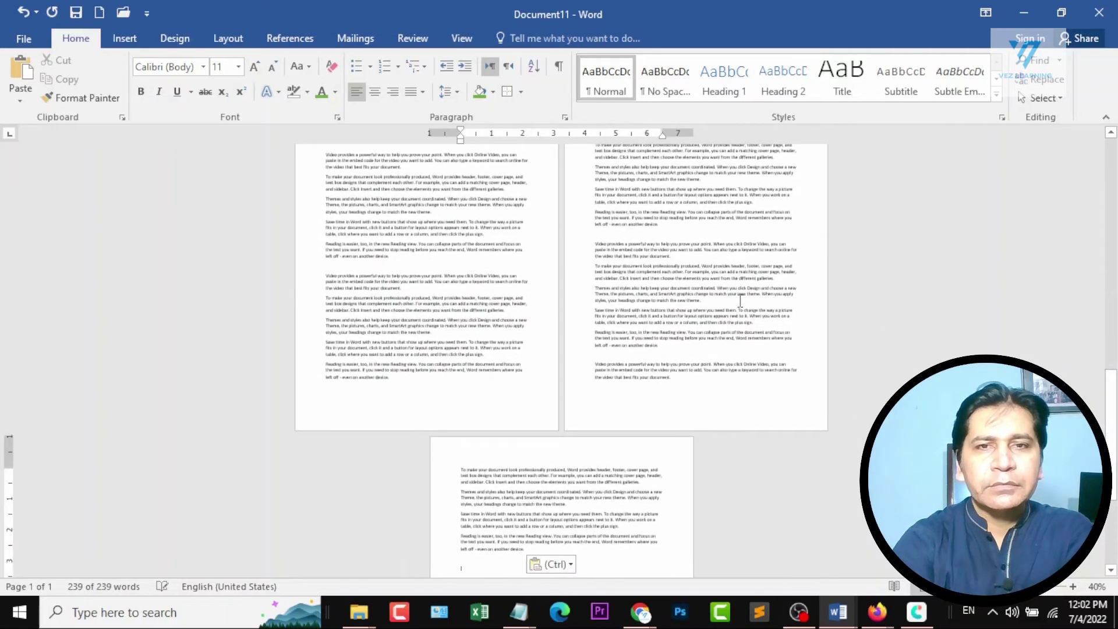
scroll(739, 301, "down", 3, "ctrl")
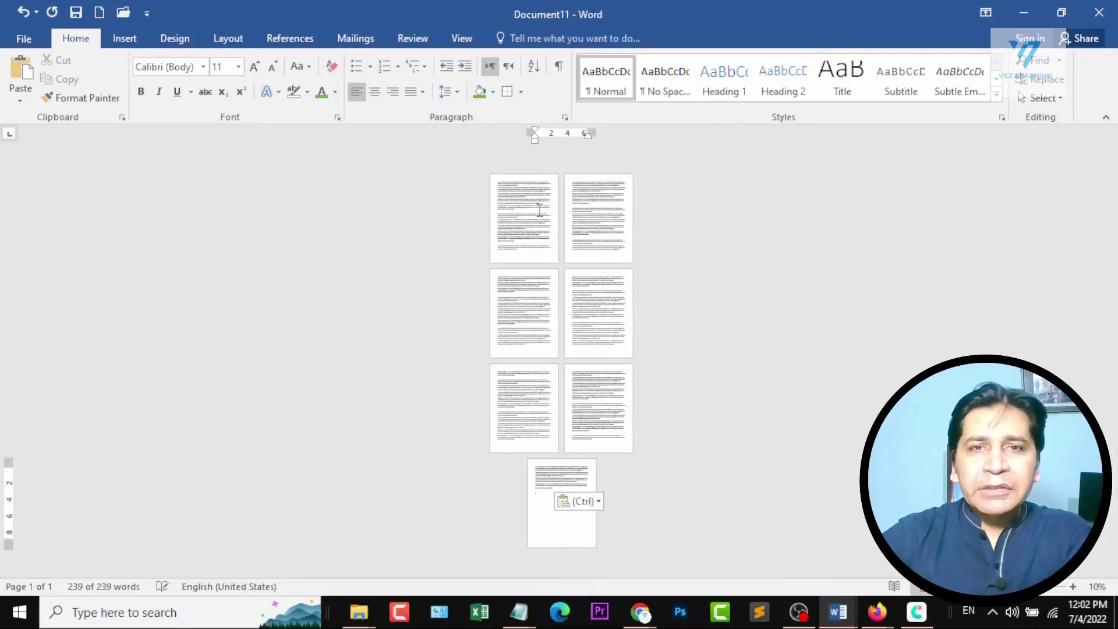
Compare the multiple-page and one-page views and examine the pages side by side at different zoom levels.
left_click(459, 38)
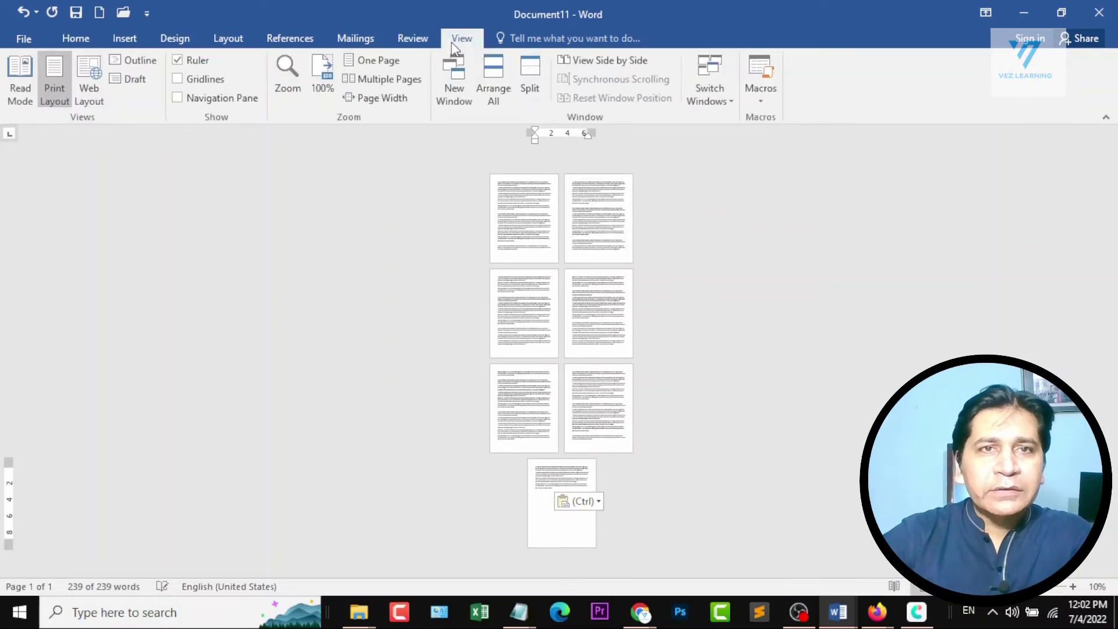
left_click(384, 80)
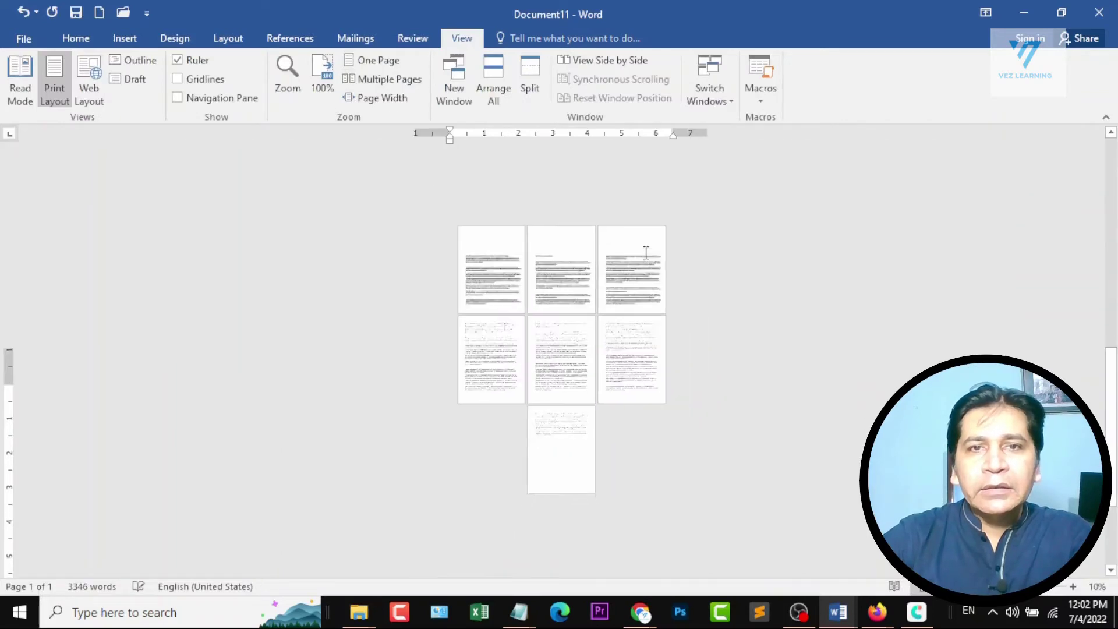
scroll(573, 315, "up", 1)
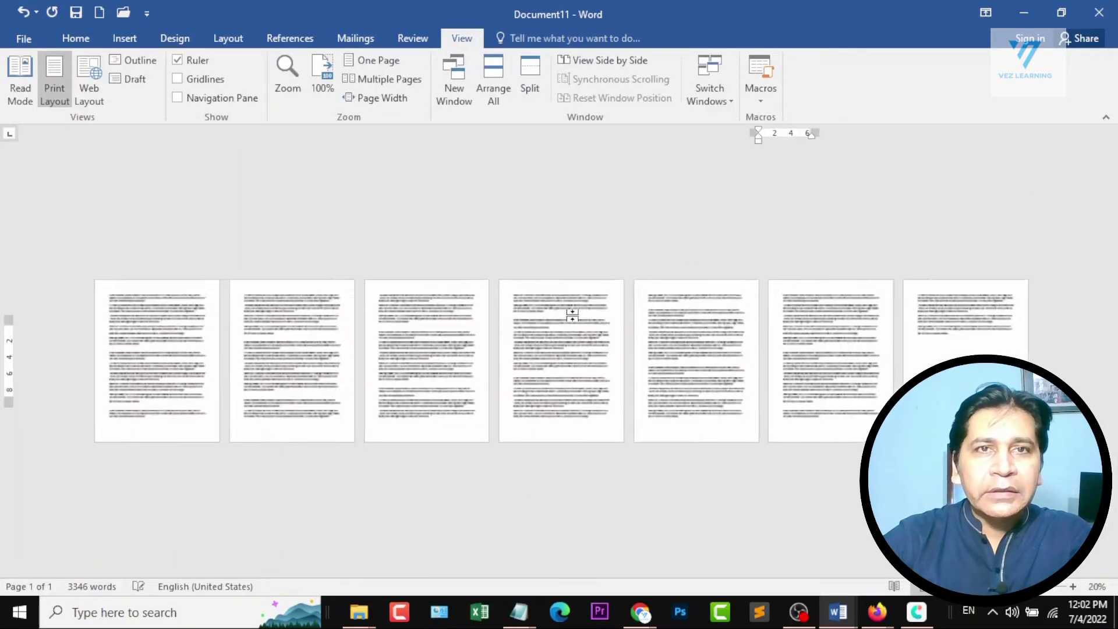
left_click(371, 60)
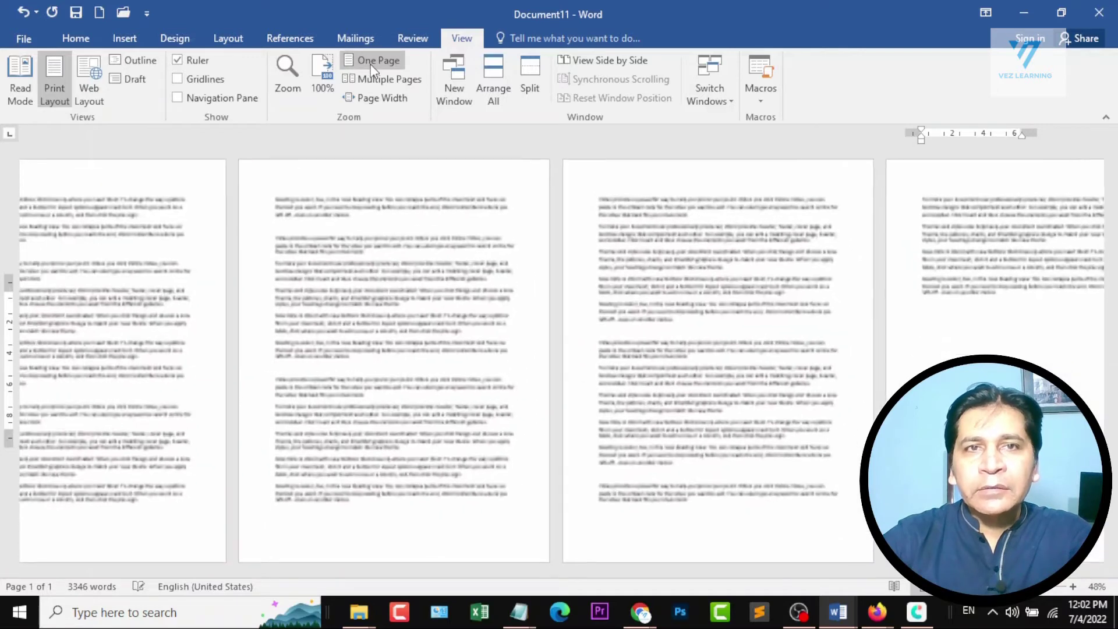
scroll(638, 298, "down", 2)
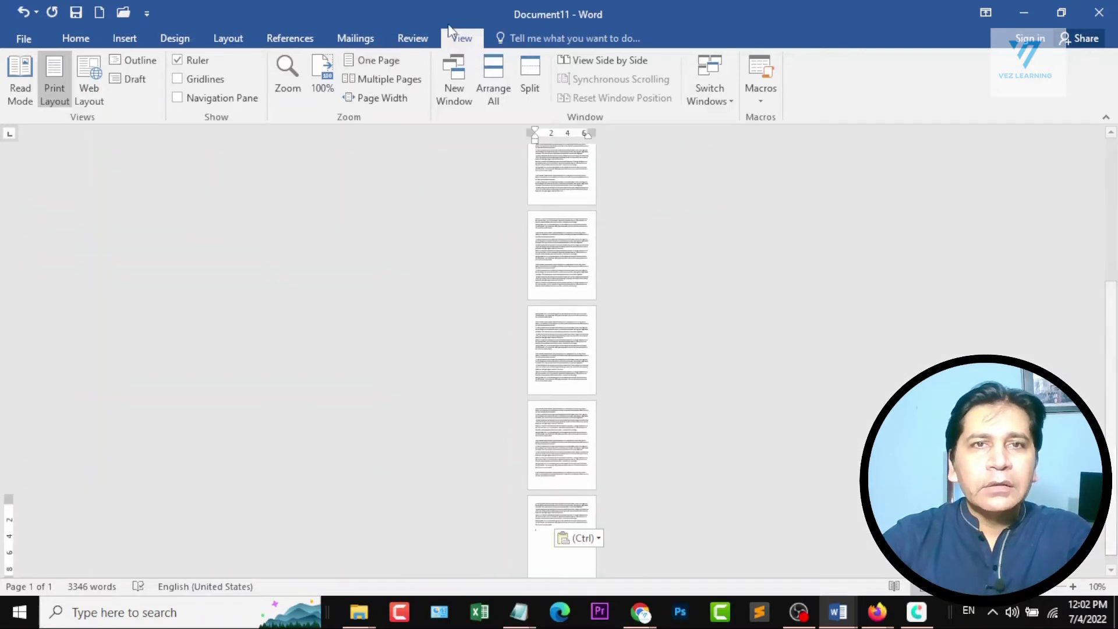
left_click(374, 77)
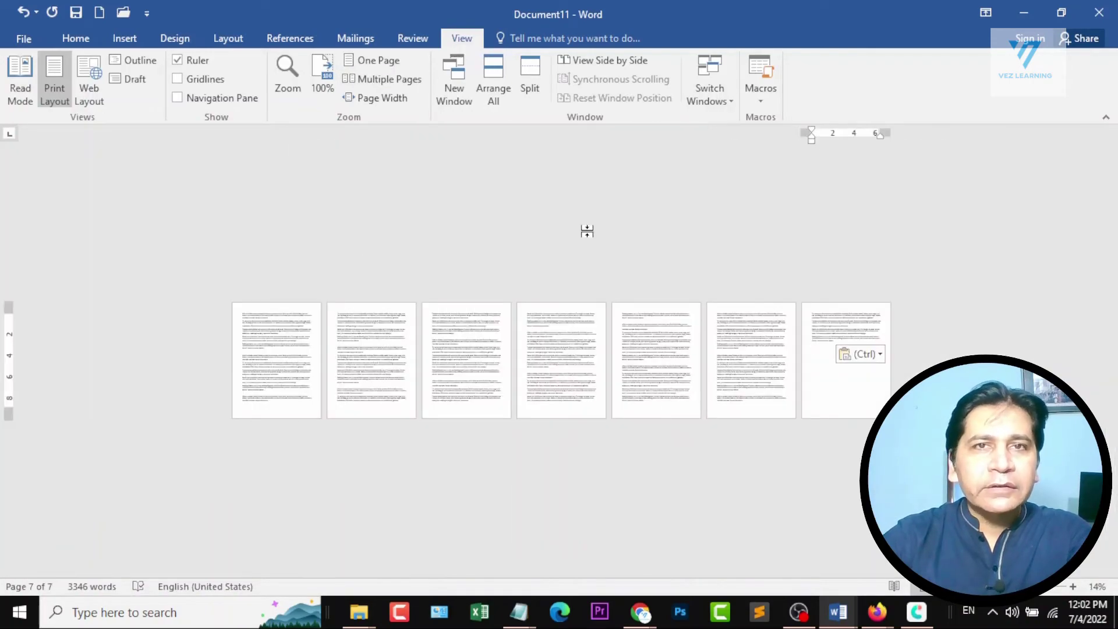
scroll(213, 322, "up", 2, "ctrl")
scroll(213, 322, "down", 1, "ctrl")
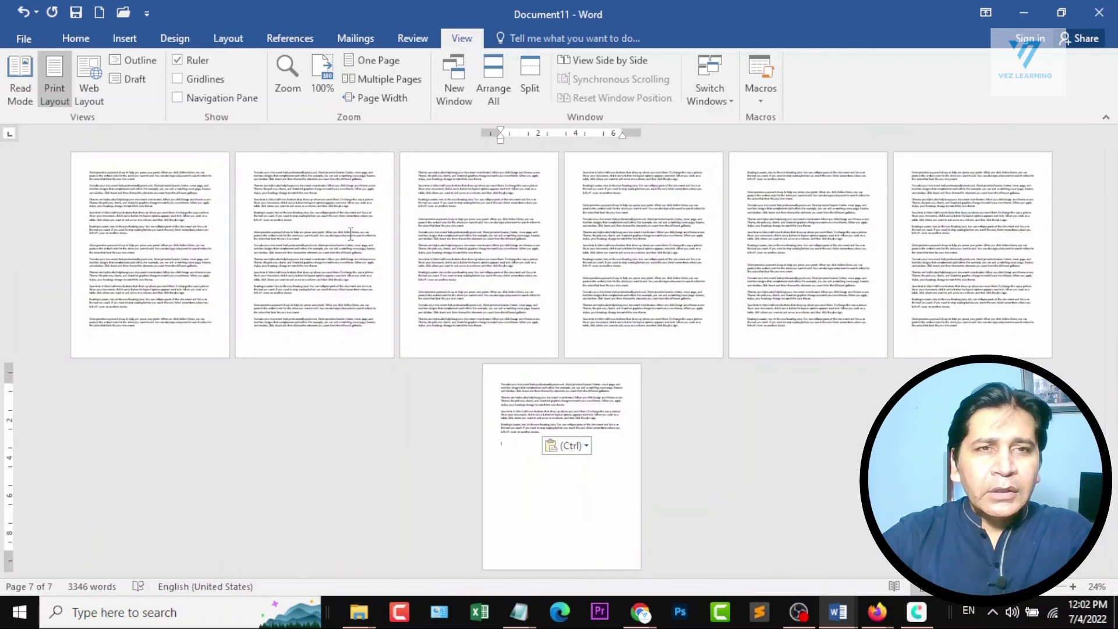
scroll(388, 224, "down", 1, "ctrl")
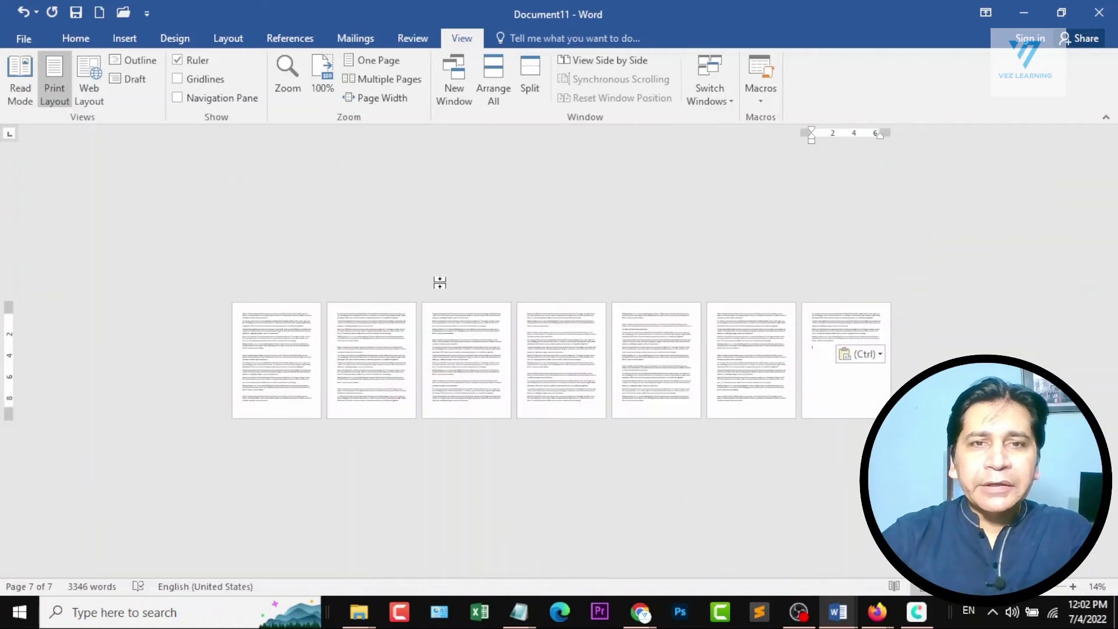
scroll(235, 320, "up", 3, "ctrl")
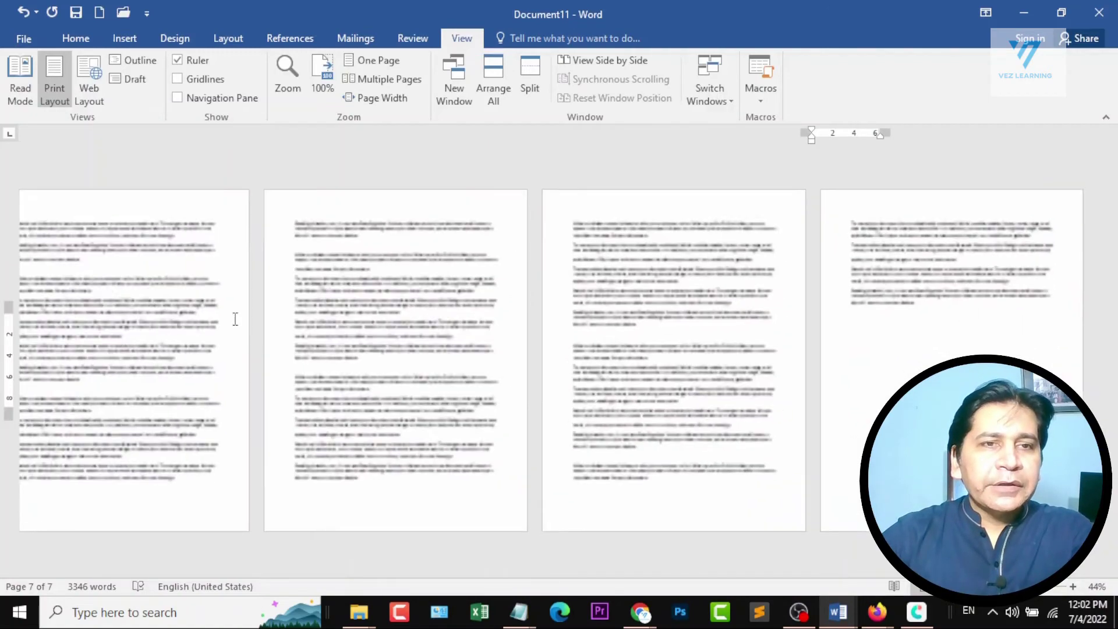
scroll(319, 239, "up", 10)
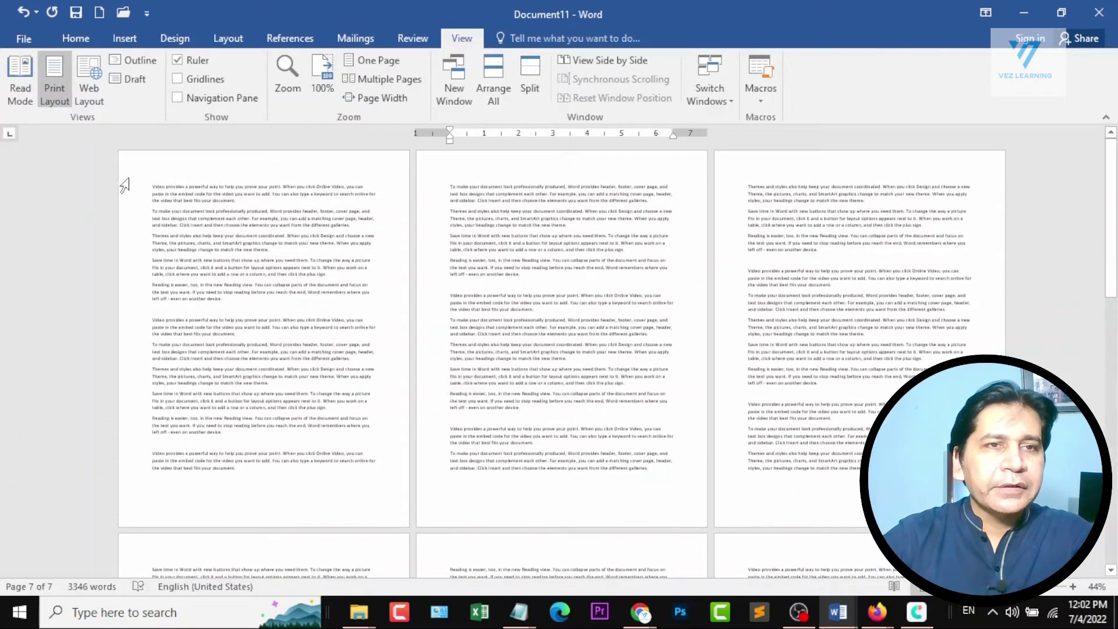
Add the line "Chapter 1" above the opening paragraph on the first page.
scroll(122, 182, "up", 7, "ctrl")
scroll(278, 217, "up", 1)
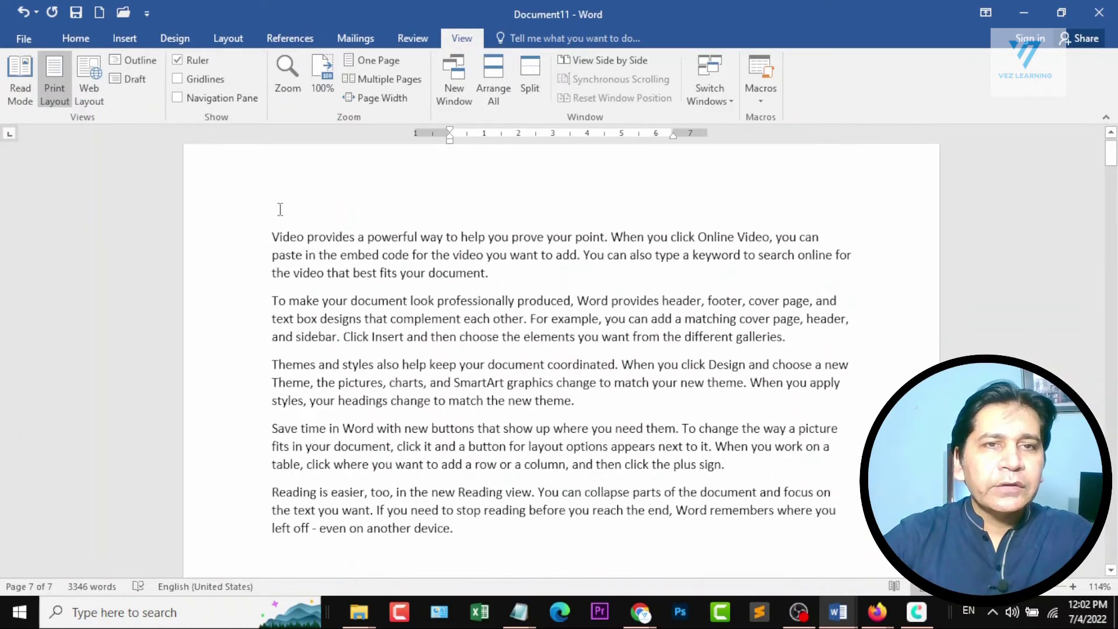
left_click(276, 235)
scroll(551, 202, "up", 1)
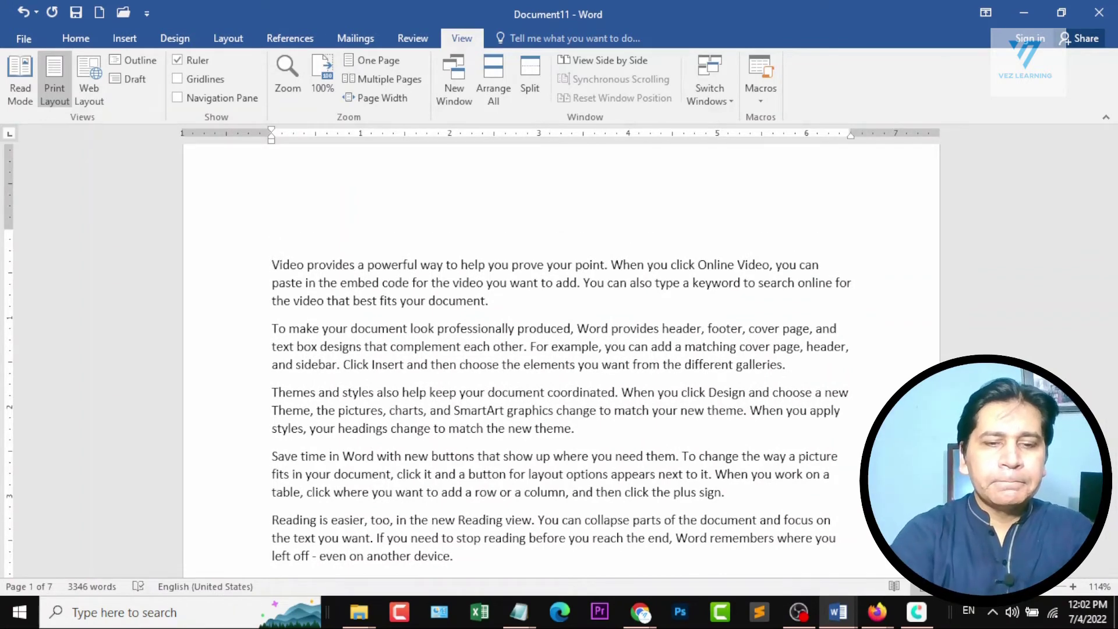
type("Chapter 1")
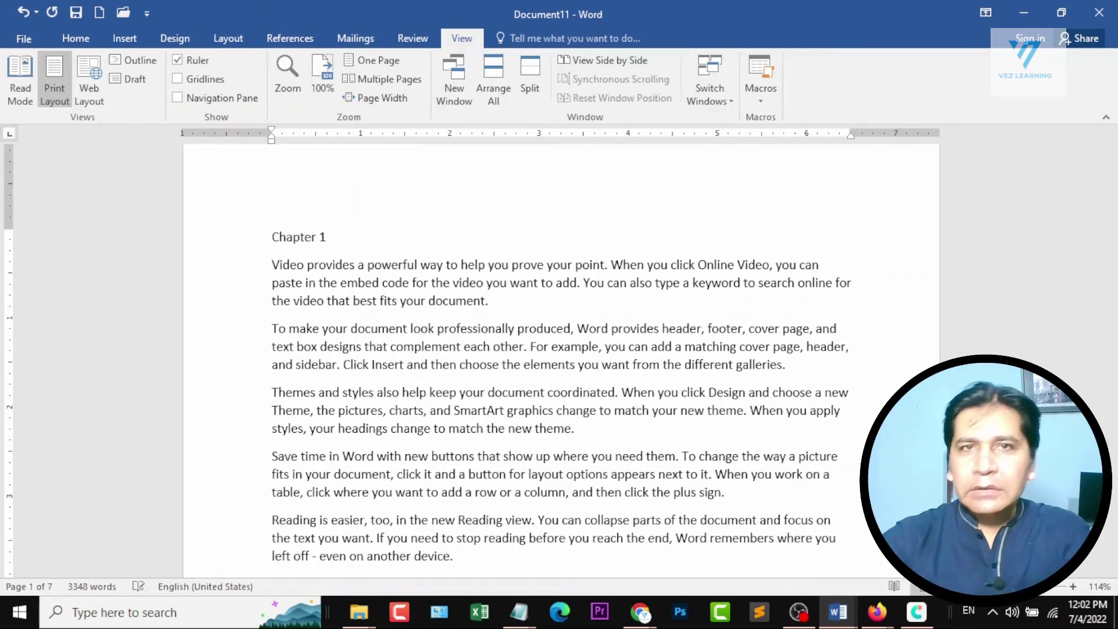
Add the line "Chapter 2" at the start of page 3, above the paragraph beginning "Themes and styles".
scroll(478, 272, "down", 15)
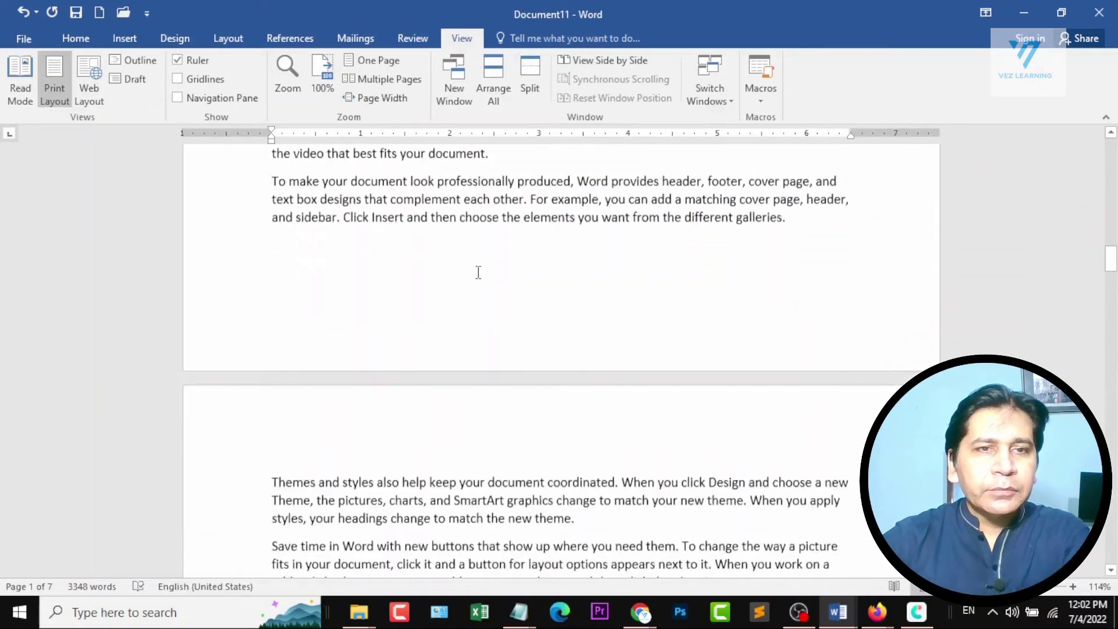
scroll(478, 273, "down", 4)
left_click(270, 236)
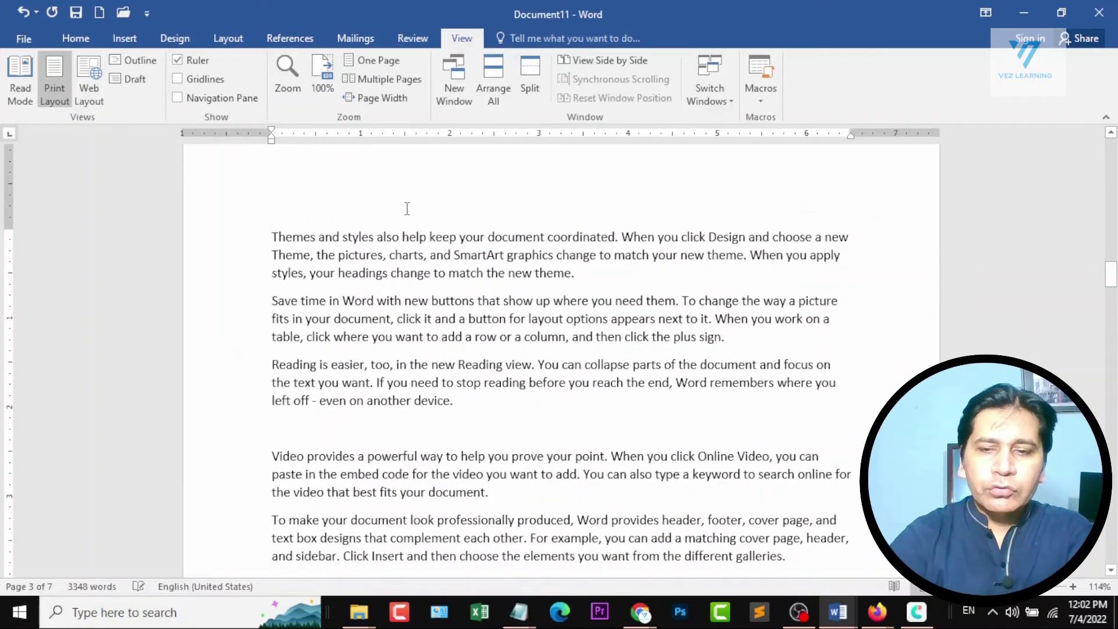
key("ctrl+Return")
key("Up")
type("Chapter")
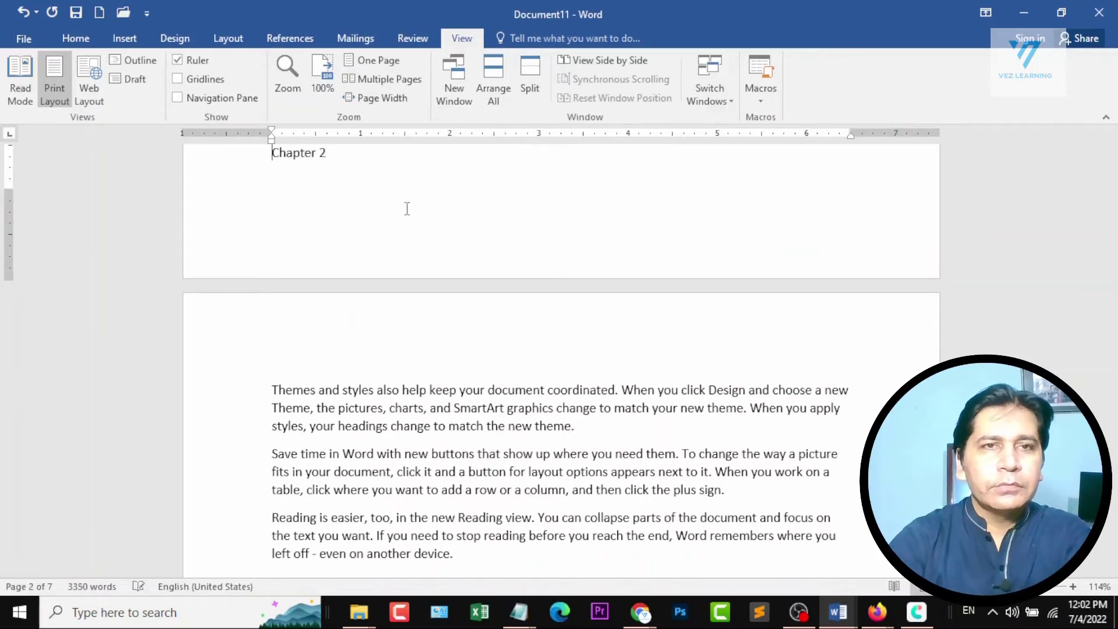
key("Return")
key("Return")
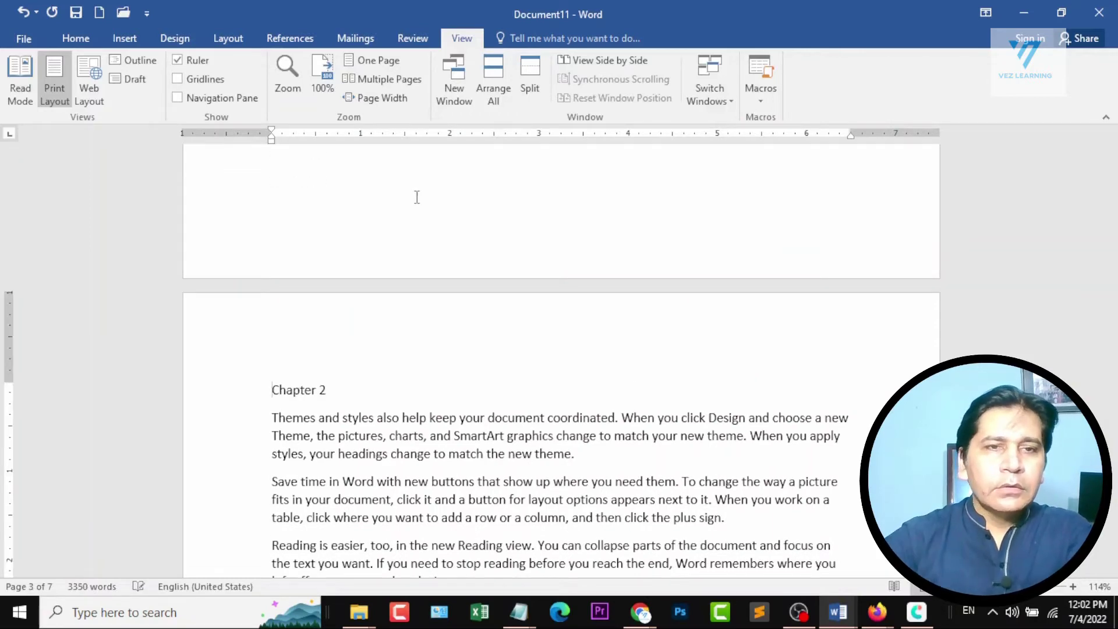
Add the line "Chapter3" at the start of page 6, above the paragraph beginning "Video provides".
scroll(417, 197, "down", 7)
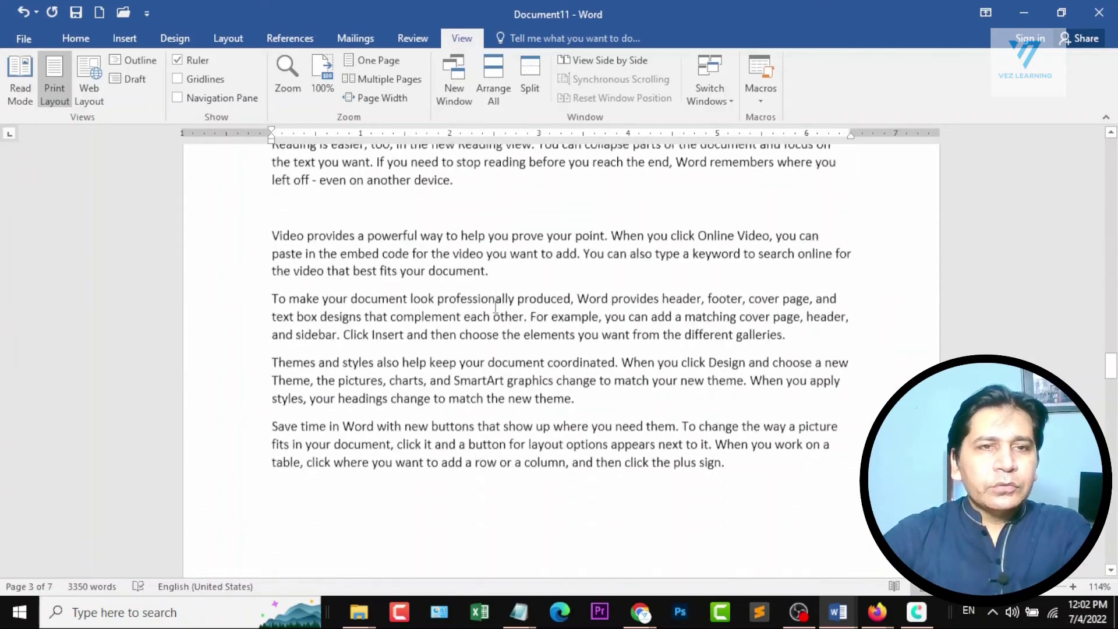
scroll(496, 304, "down", 15)
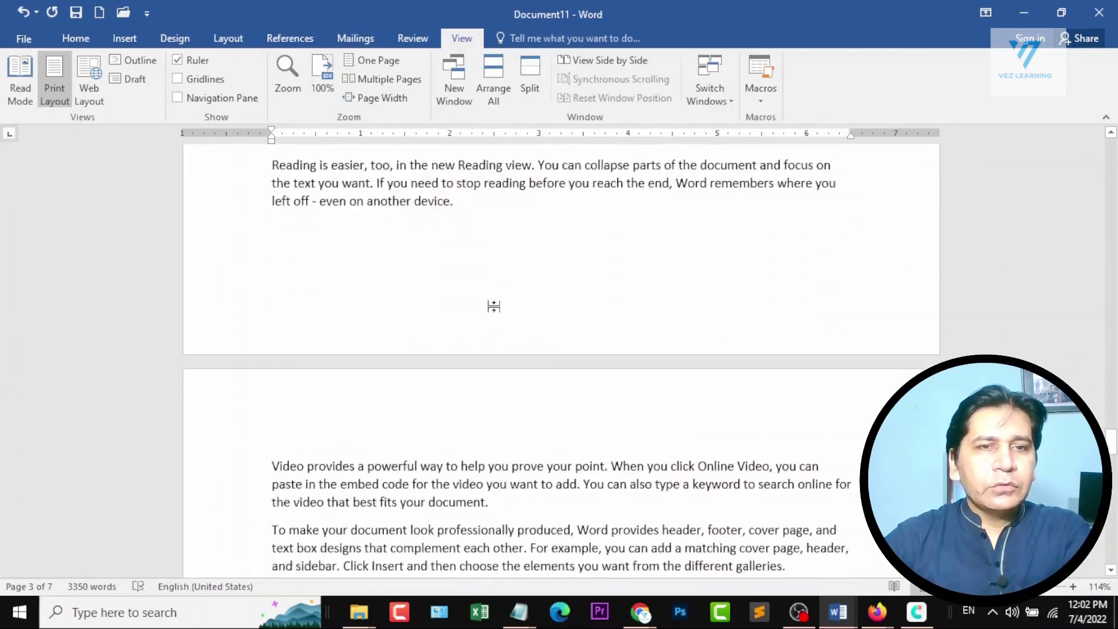
scroll(493, 306, "down", 10)
left_click(271, 367)
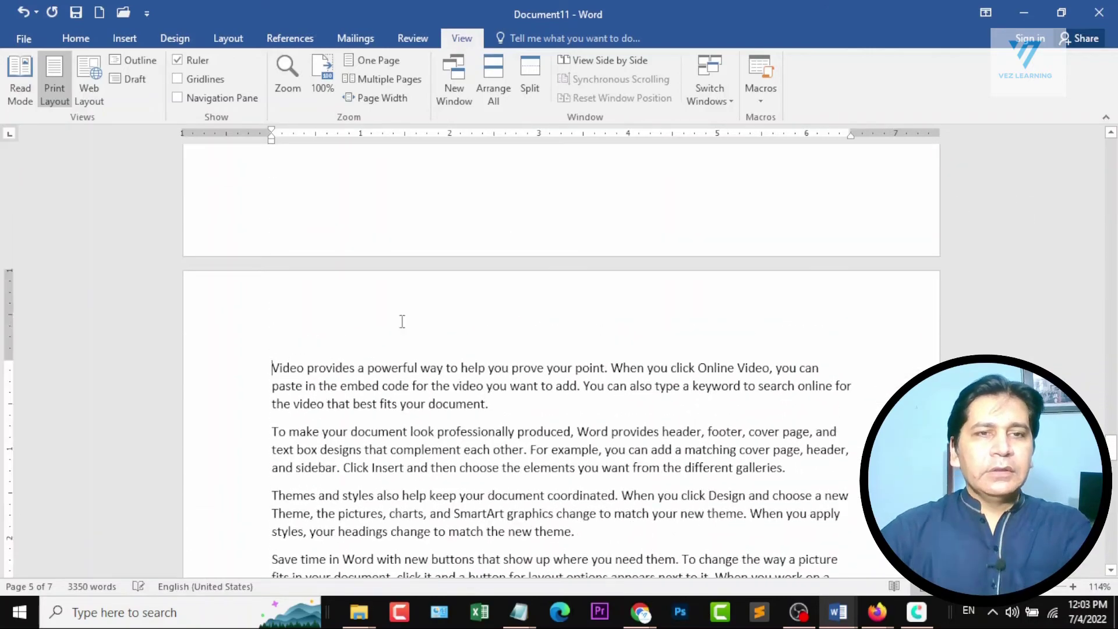
type("Chapter")
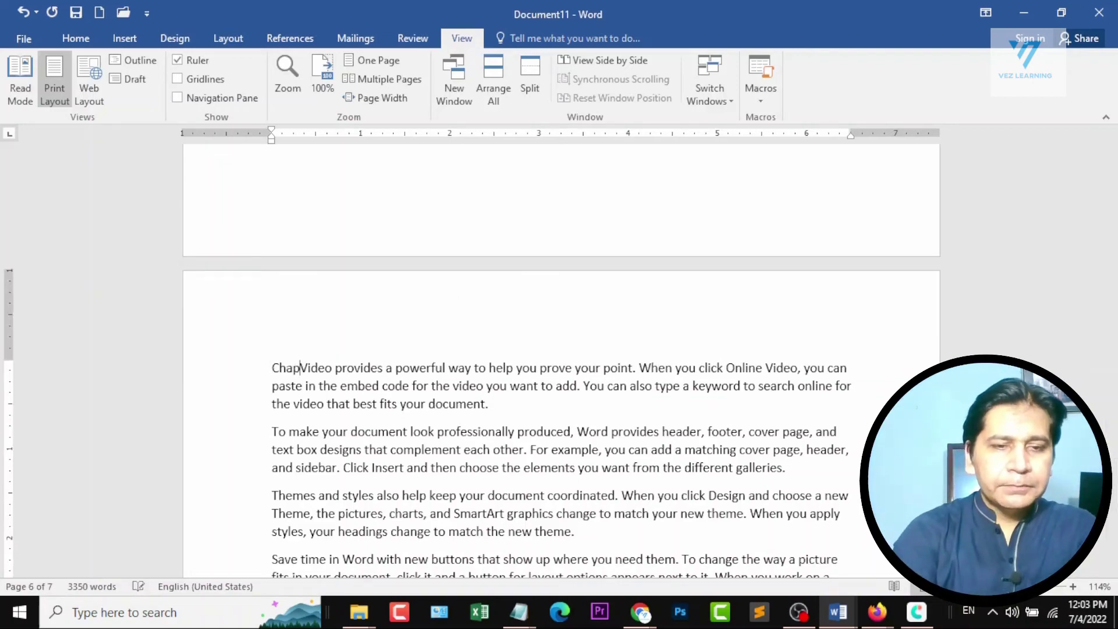
type("3")
key("Return")
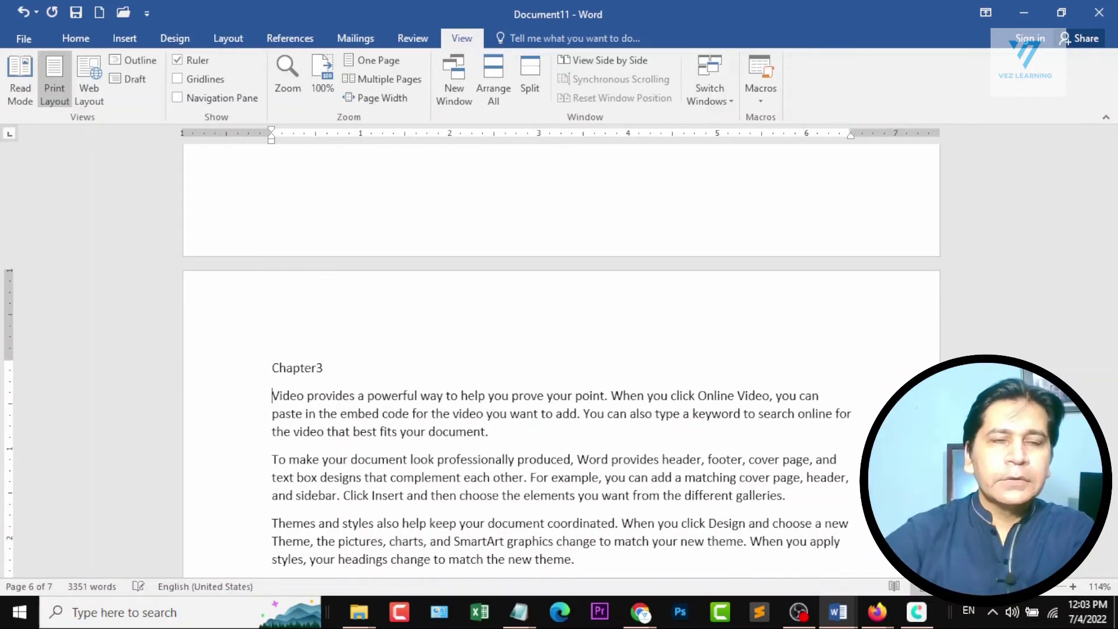
Apply the Heading 1 style to the "Chapter 1", "Chapter 2" and "Chapter3" title lines together.
scroll(460, 309, "down", 15)
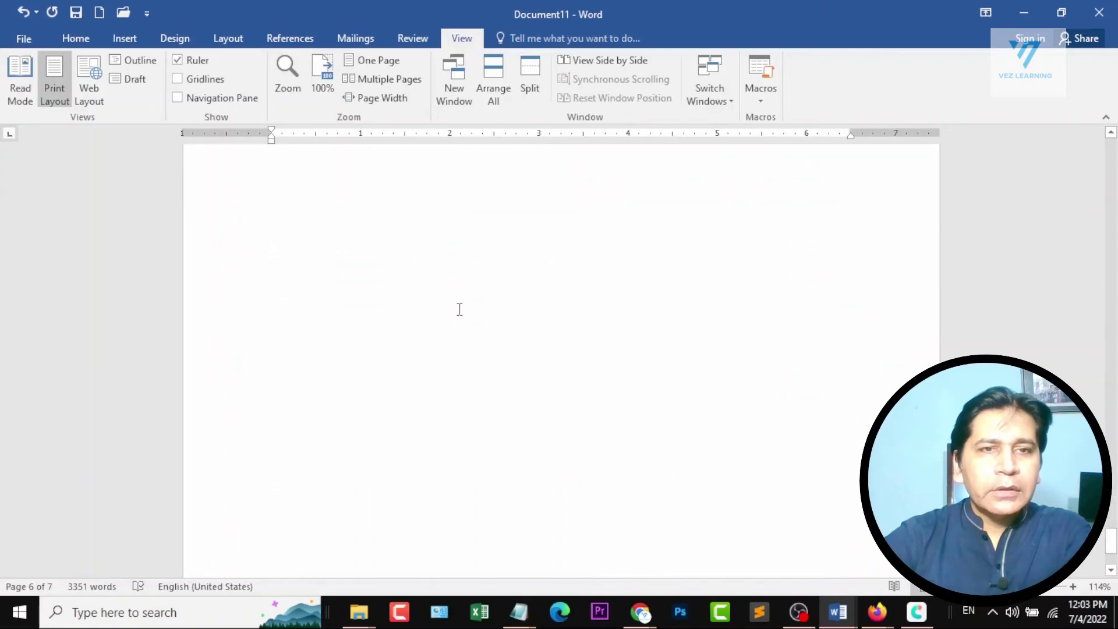
scroll(683, 399, "up", 10)
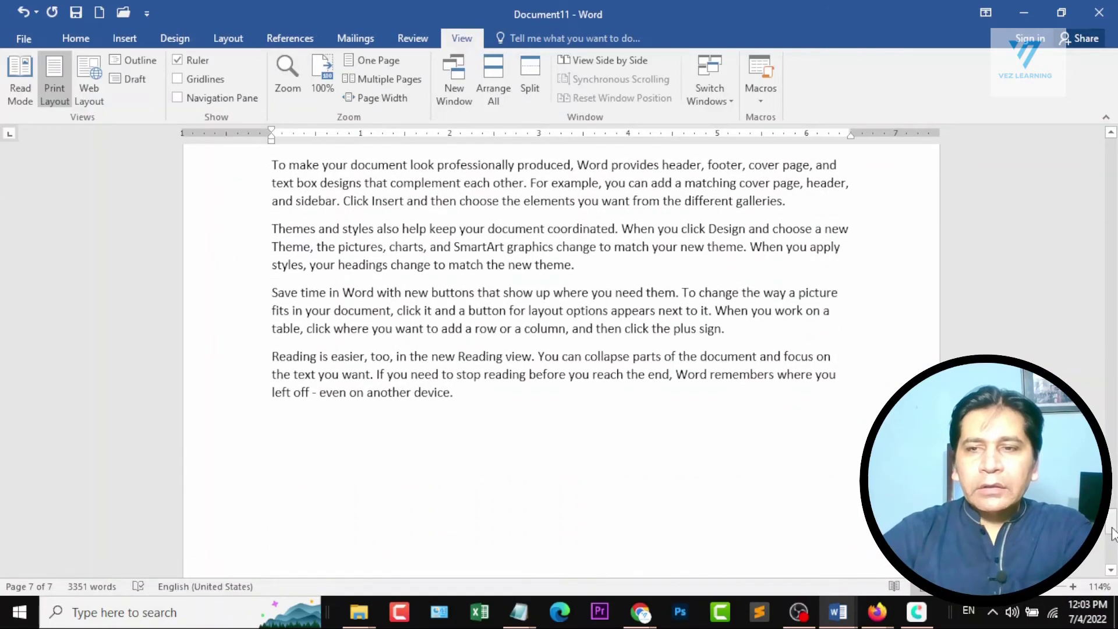
scroll(1116, 337, "up", 6)
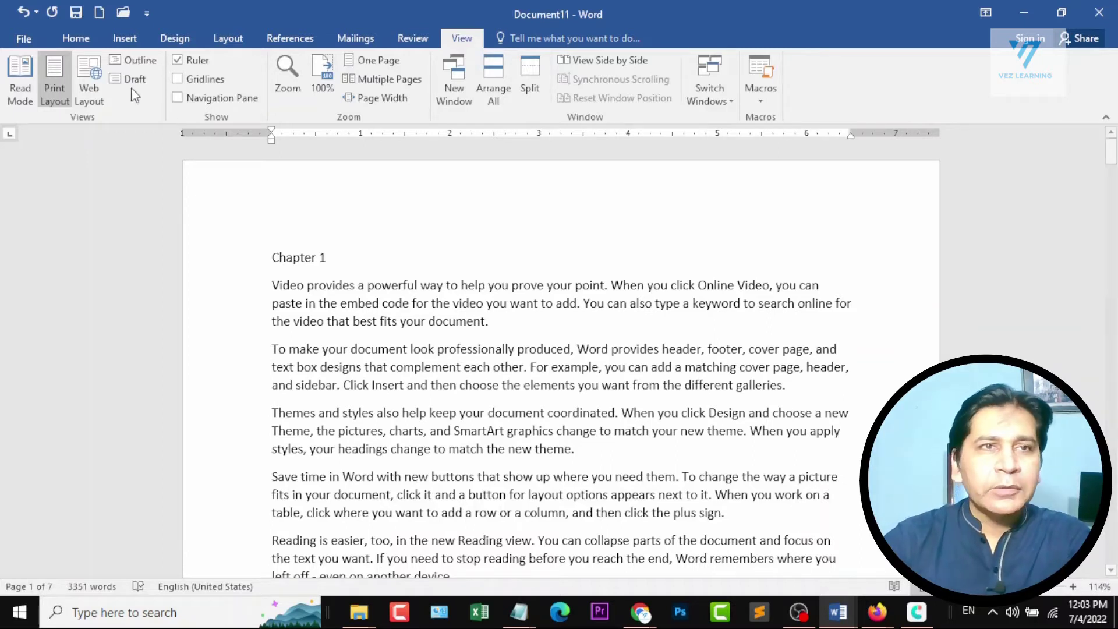
left_click(77, 40)
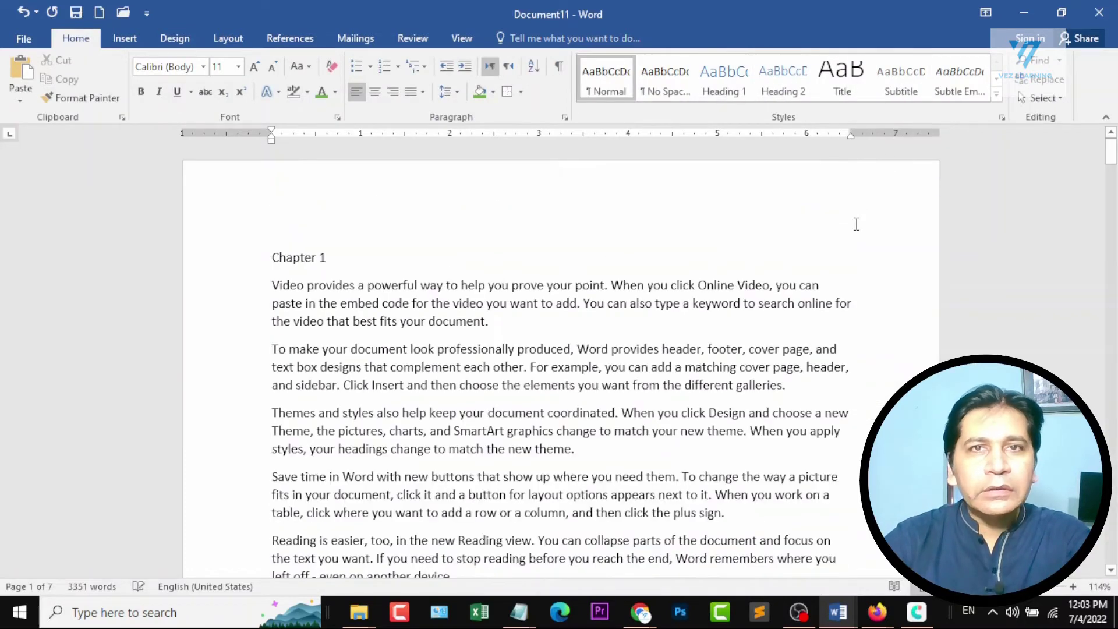
left_click(217, 264)
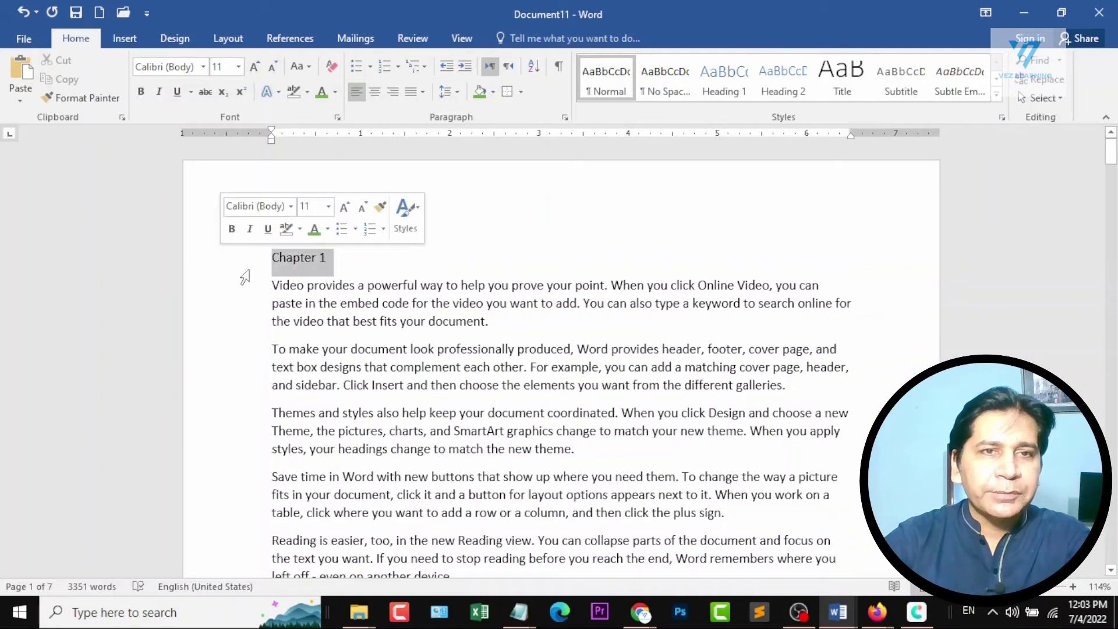
scroll(308, 339, "down", 7)
scroll(308, 340, "down", 15)
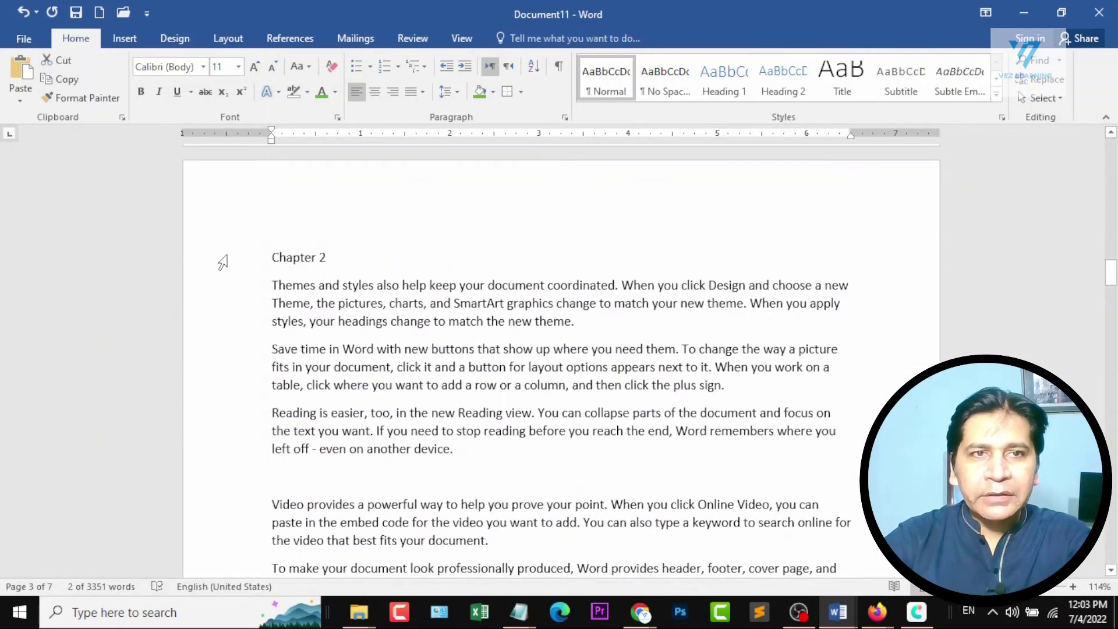
left_click(223, 262, "ctrl")
scroll(222, 268, "down", 3)
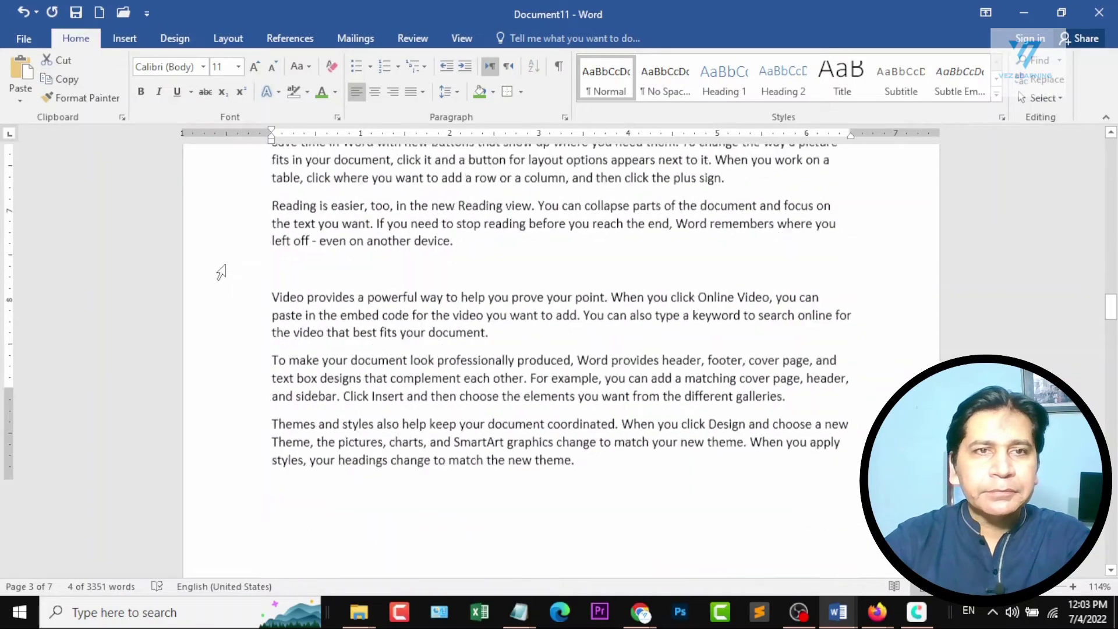
scroll(221, 272, "down", 10)
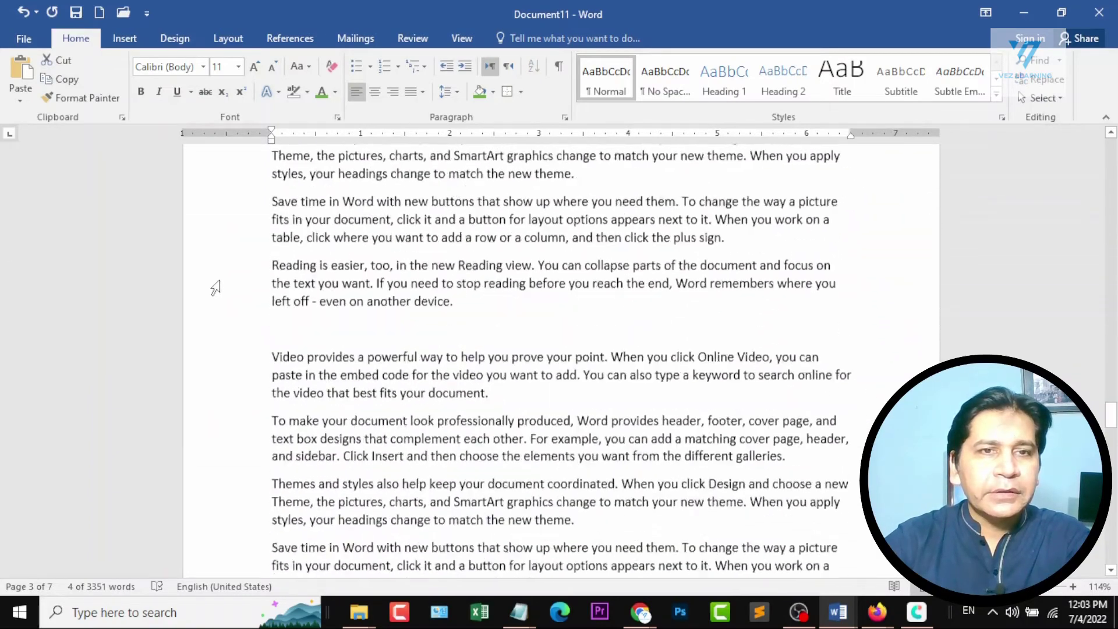
scroll(213, 289, "down", 15)
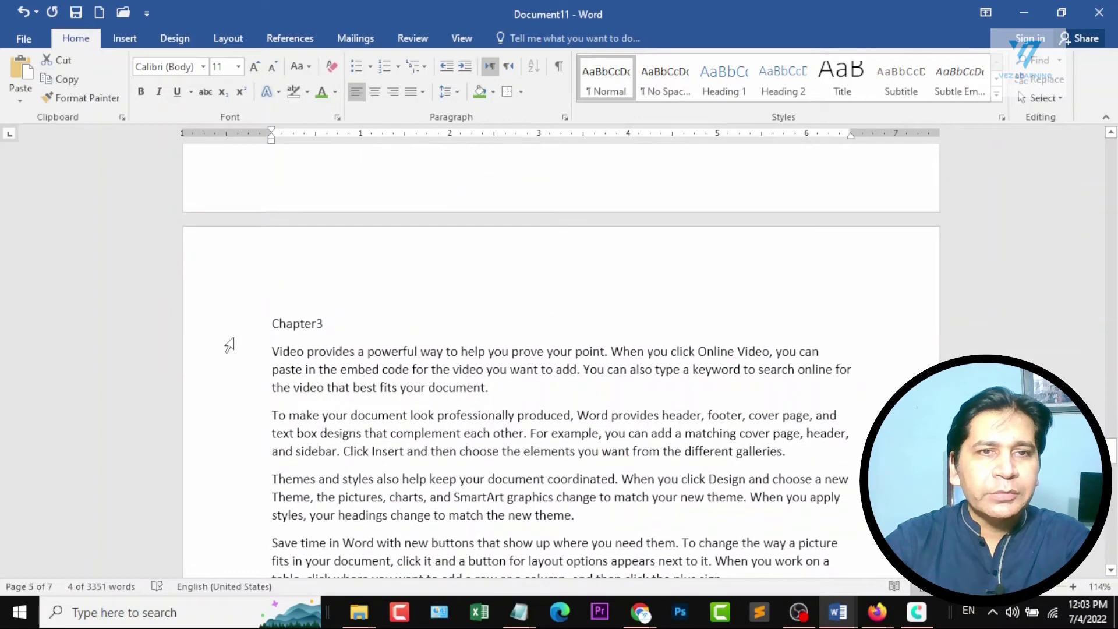
left_click(242, 327, "ctrl")
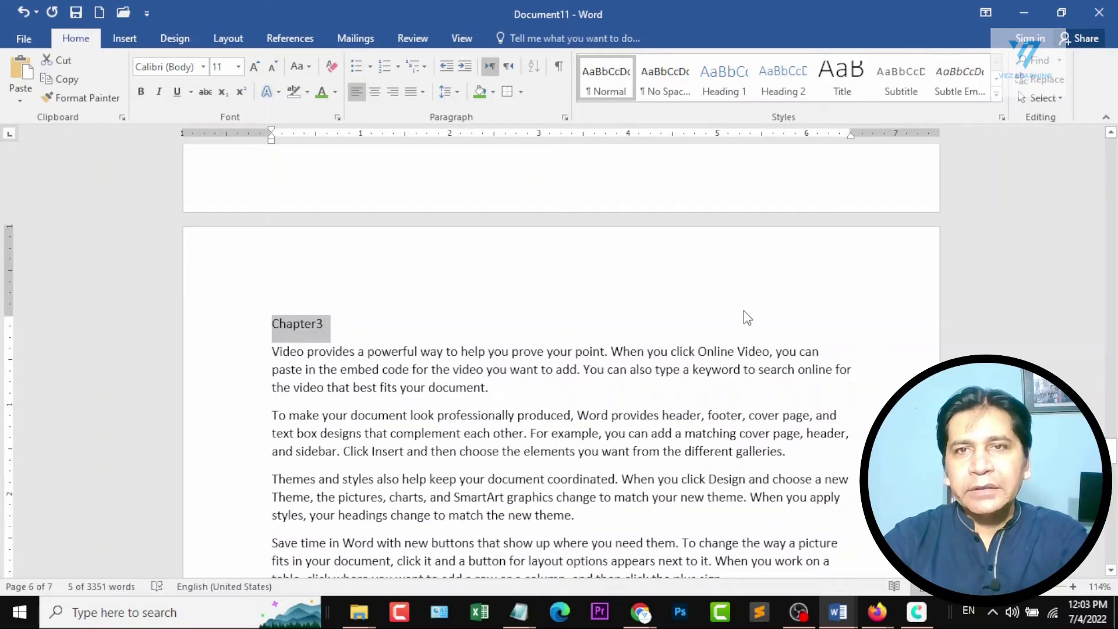
left_click(998, 99)
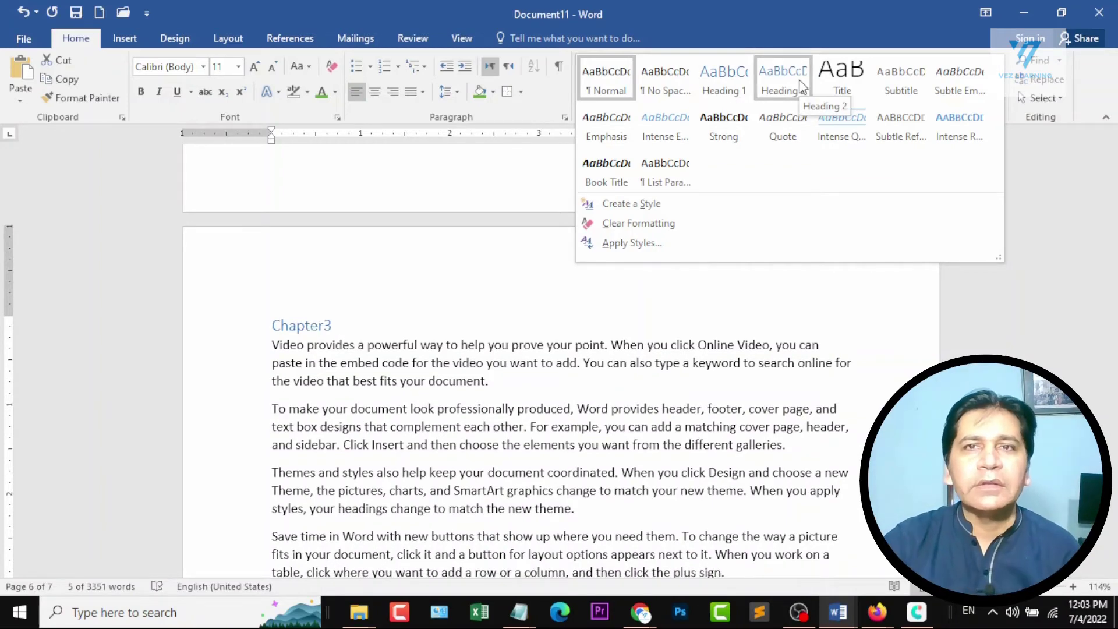
left_click(733, 90)
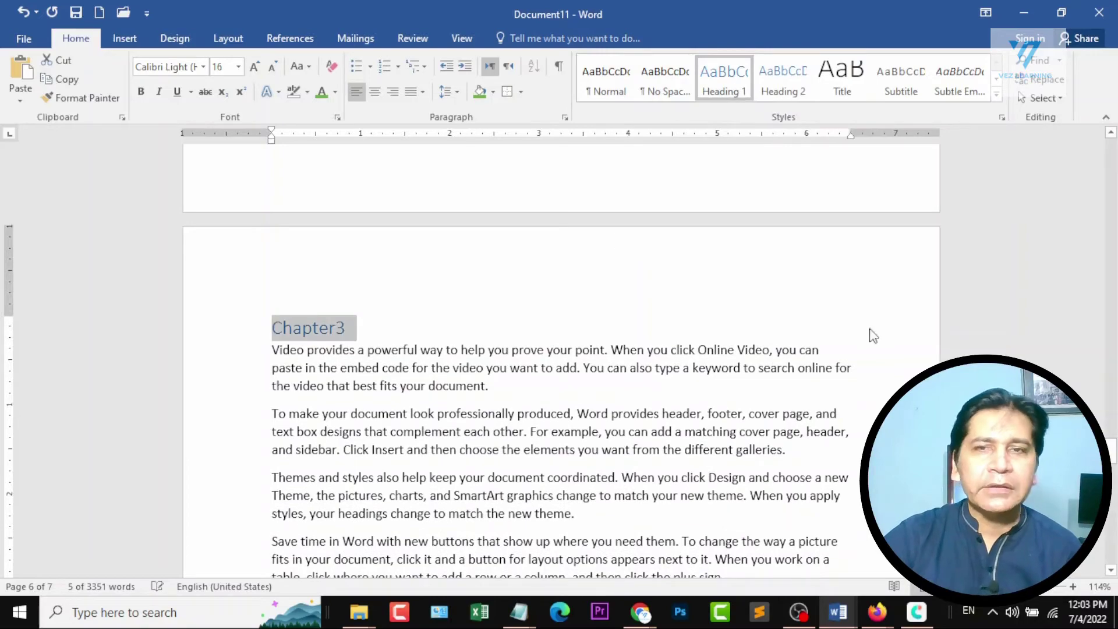
left_click_drag(1111, 455, 1105, 131)
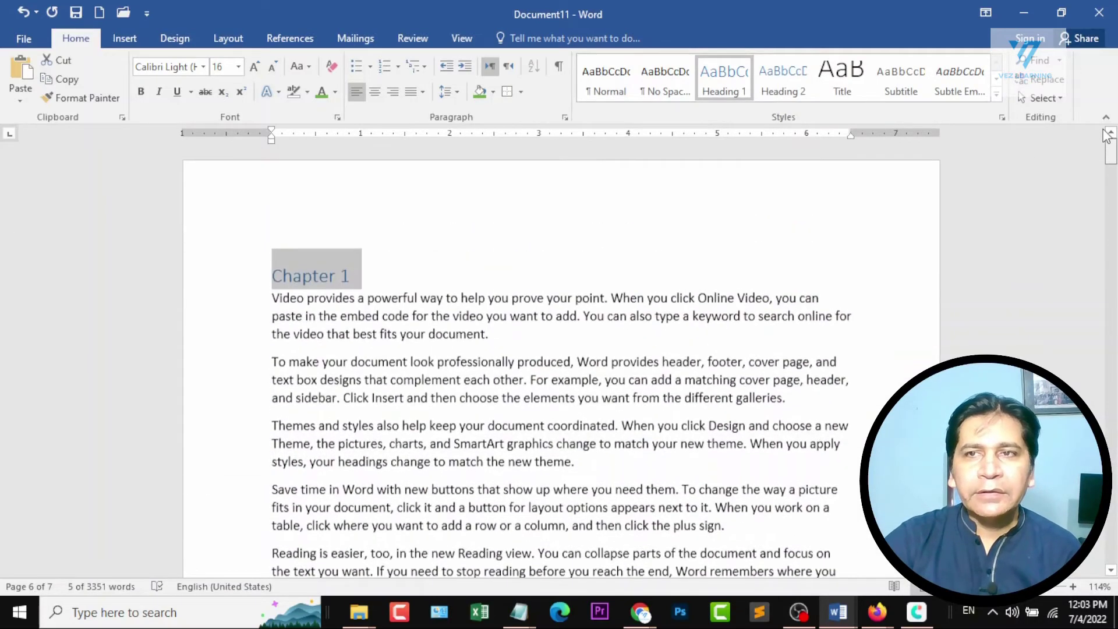
left_click(400, 283)
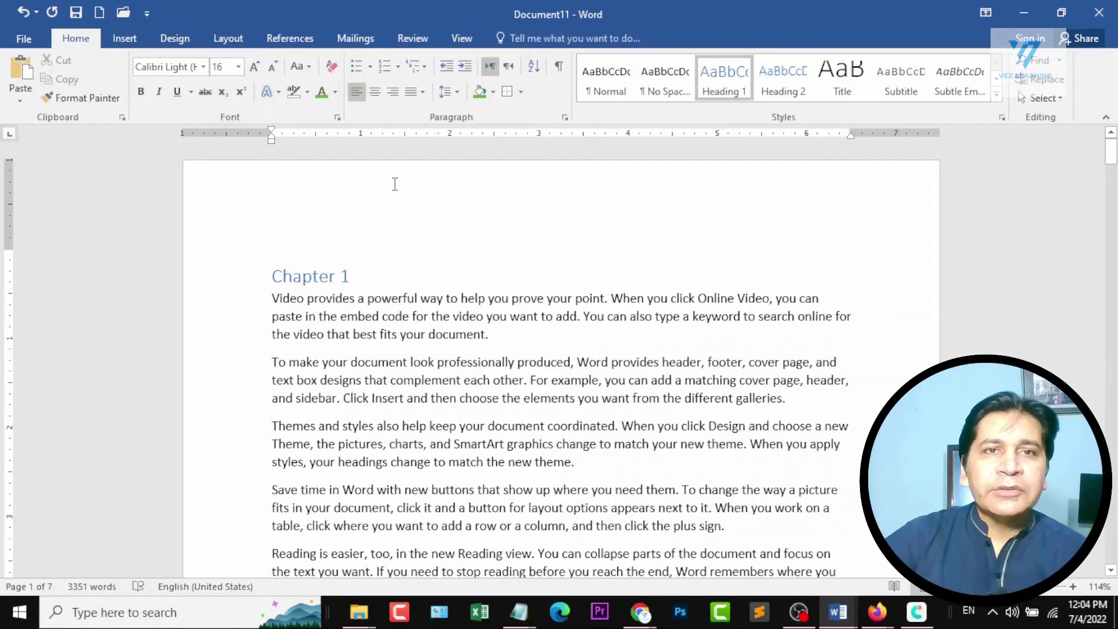
Insert page numbers at the bottom of the pages in the Plain Number 3 style and leave footer editing.
left_click(124, 38)
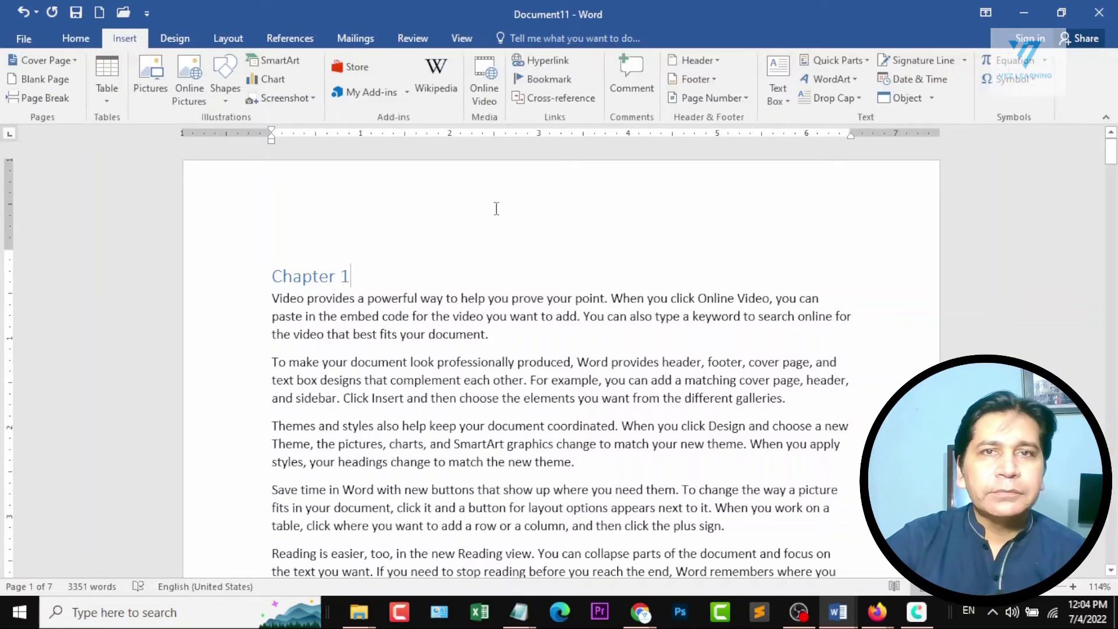
left_click(712, 97)
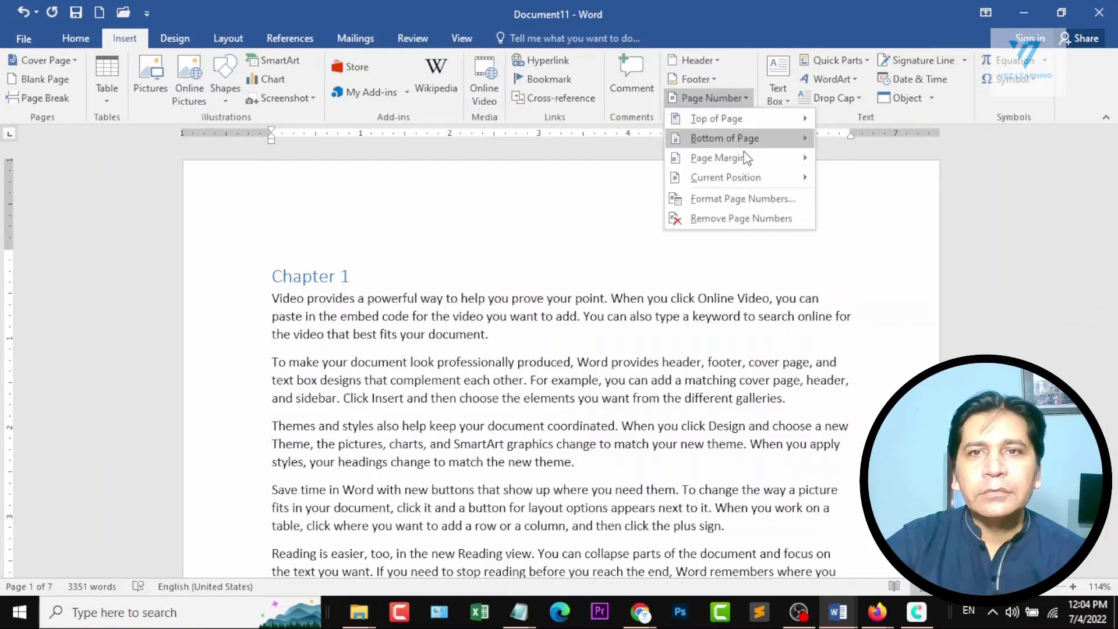
mouse_move(749, 147)
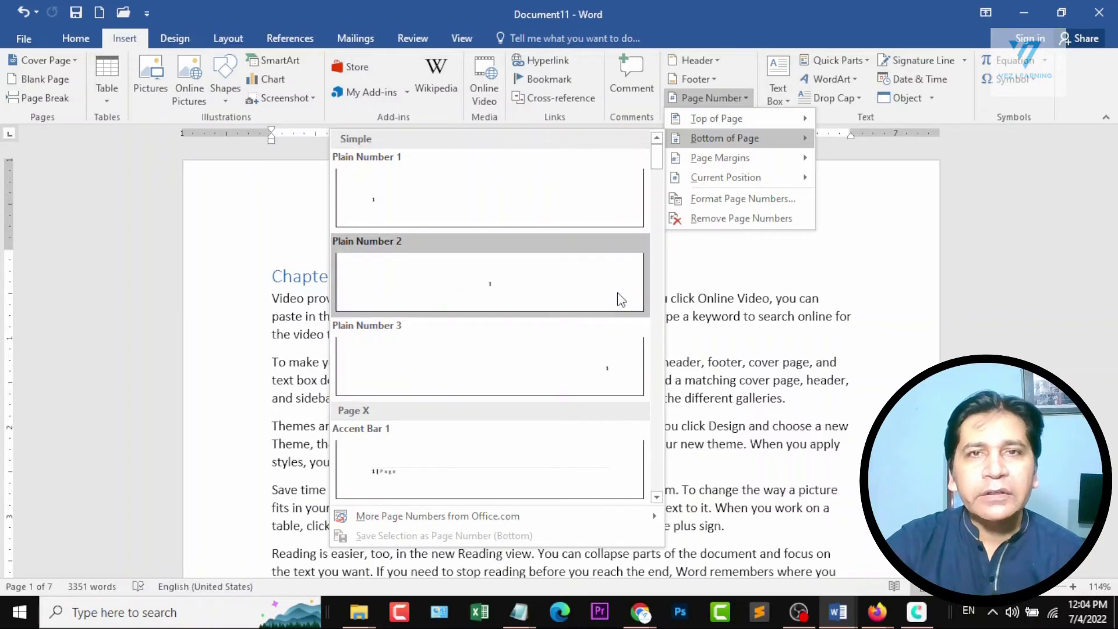
left_click(610, 372)
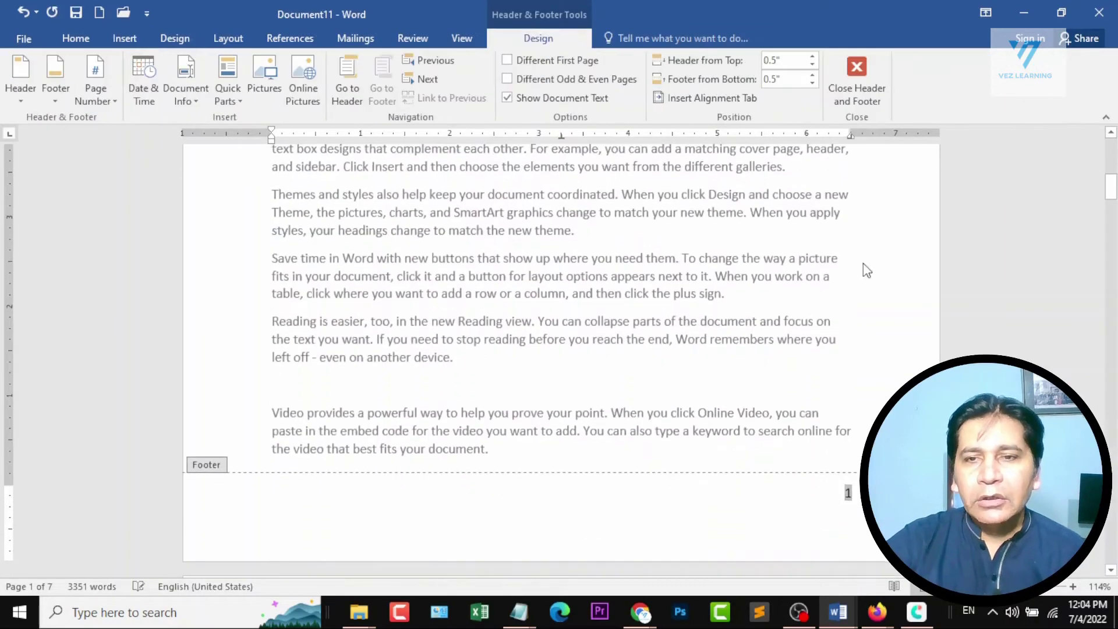
left_click(856, 82)
Examine the page numbers in the footers from the first page through to the last pages.
left_click_drag(1110, 185, 1110, 153)
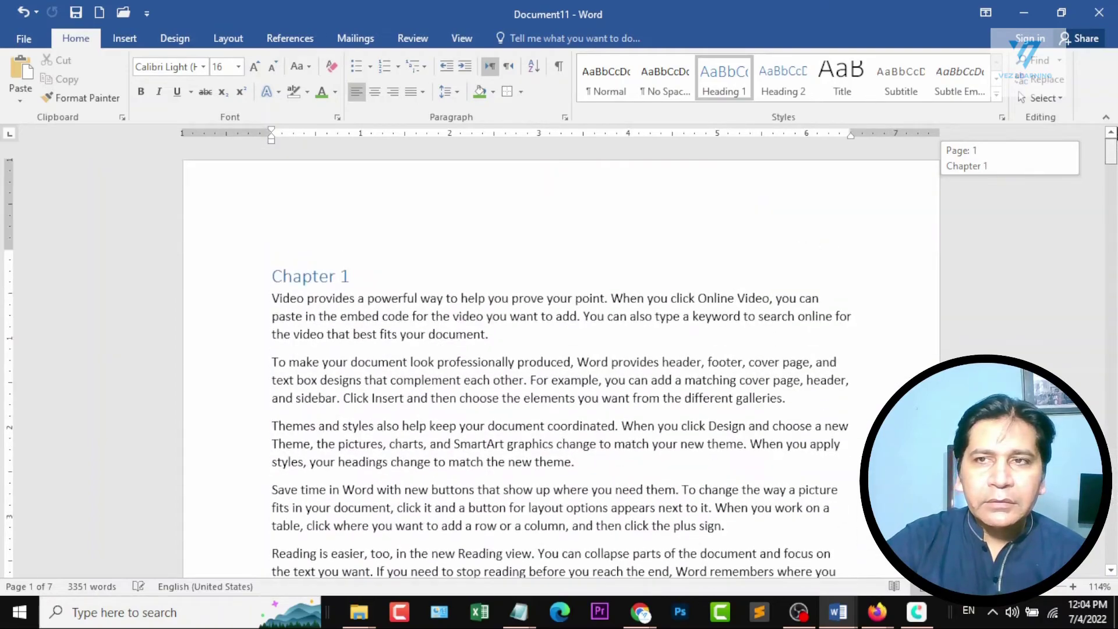
scroll(708, 386, "down", 5)
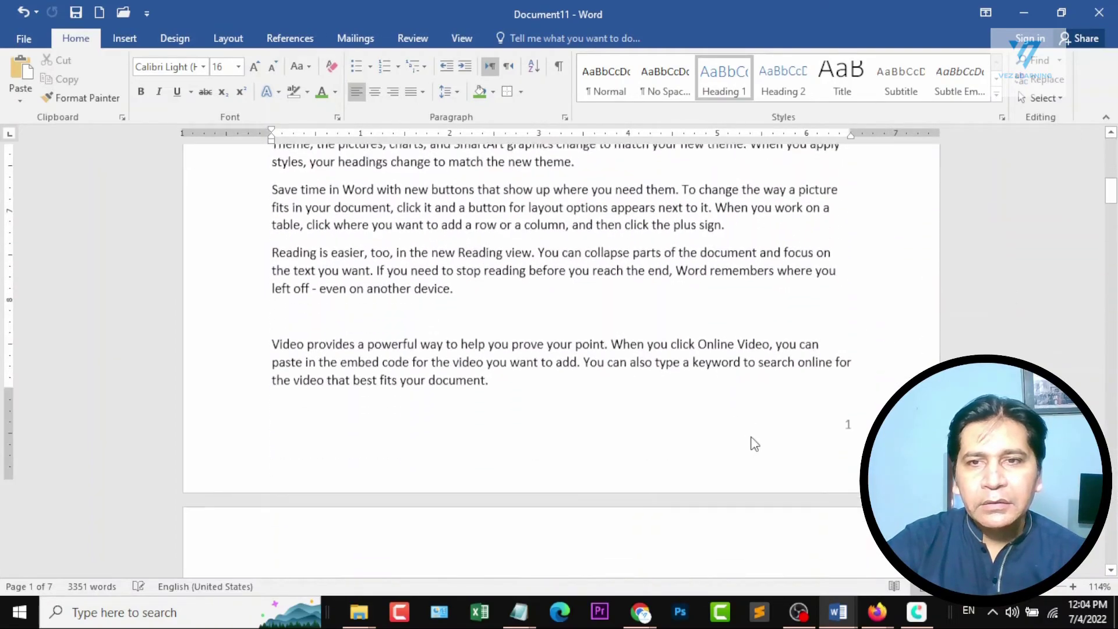
scroll(809, 439, "down", 12)
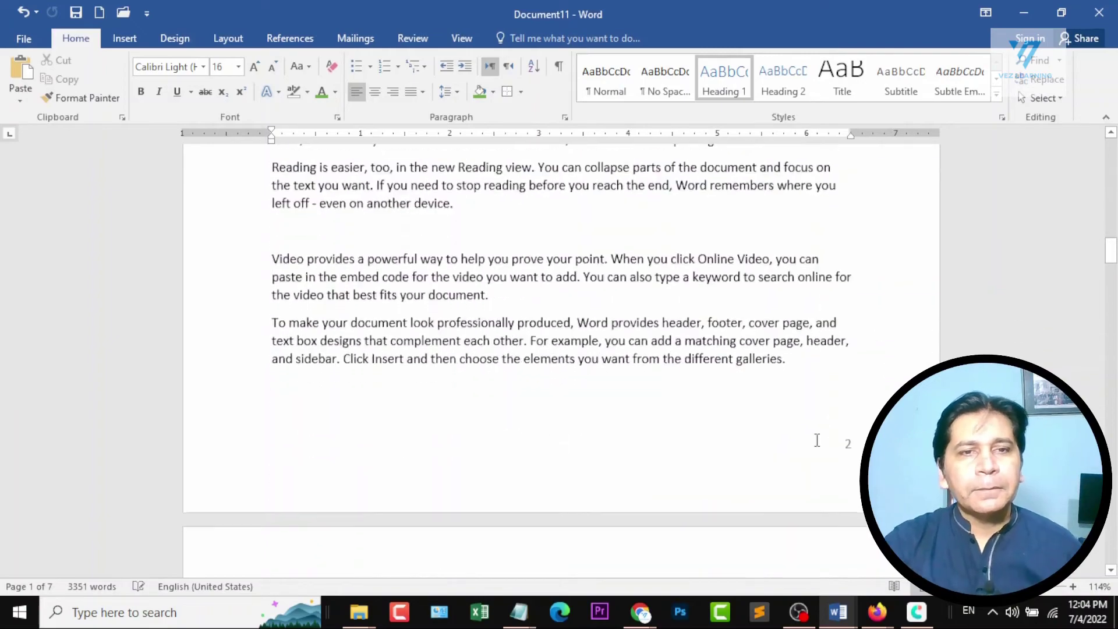
scroll(813, 444, "down", 8)
scroll(810, 446, "up", 2)
scroll(698, 332, "down", 3)
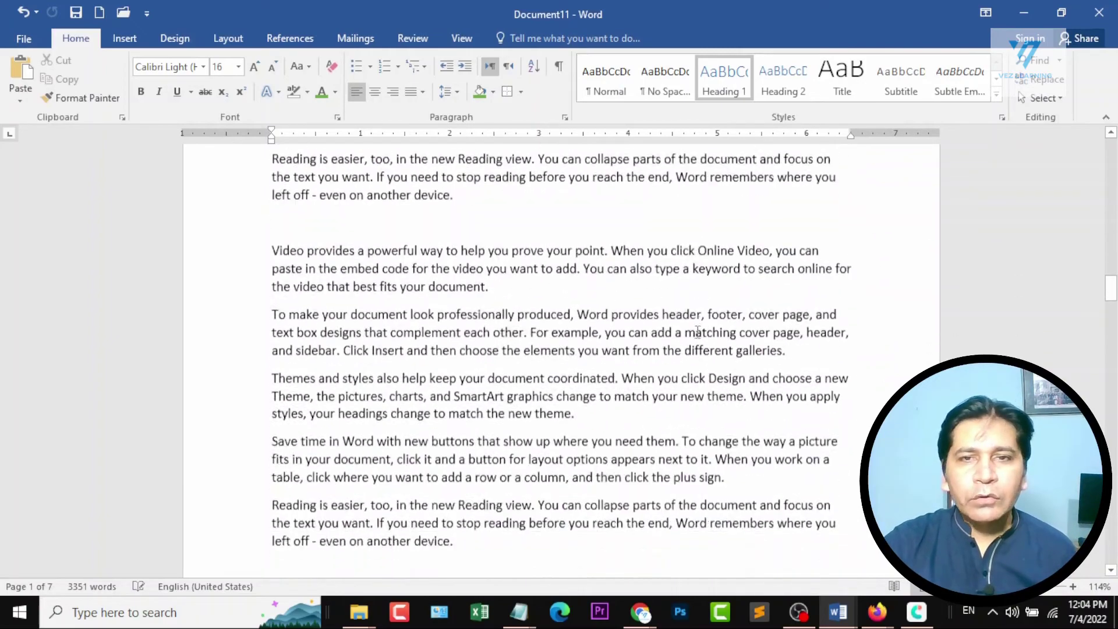
scroll(825, 439, "down", 1)
scroll(848, 425, "up", 4)
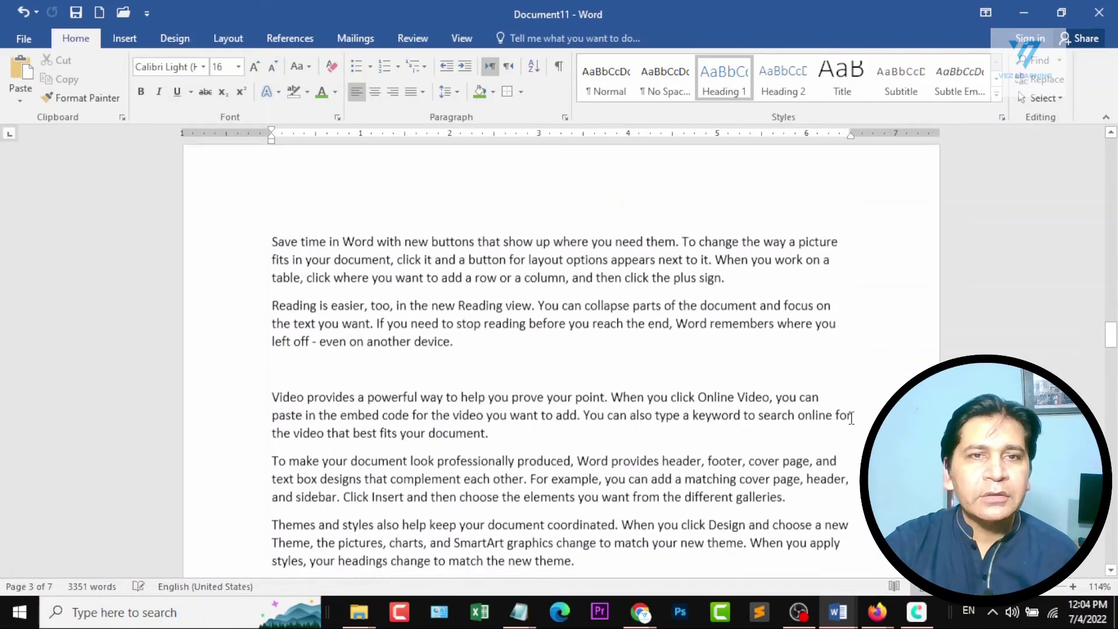
scroll(852, 417, "down", 4)
scroll(851, 417, "up", 4)
scroll(851, 417, "down", 9)
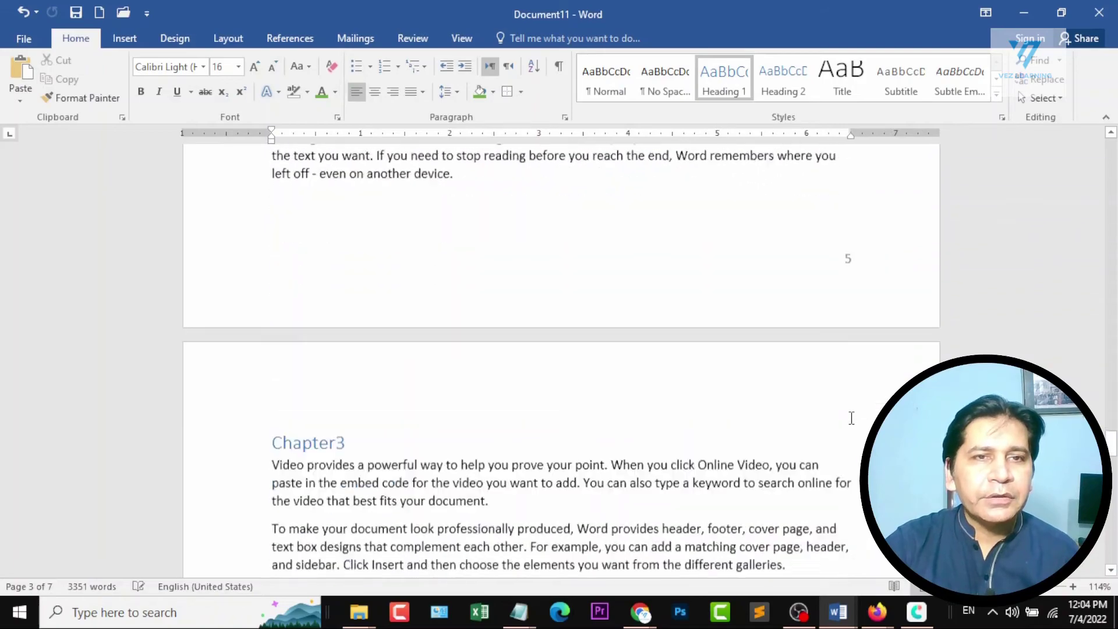
scroll(851, 418, "down", 7)
scroll(851, 417, "up", 3)
scroll(675, 393, "down", 4)
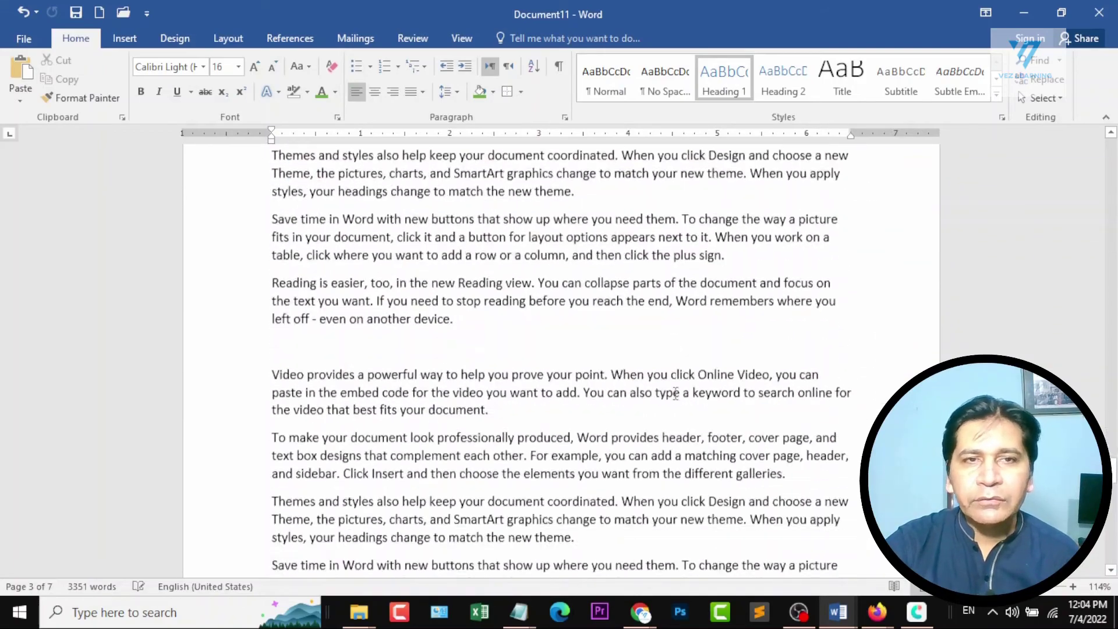
scroll(675, 394, "down", 2)
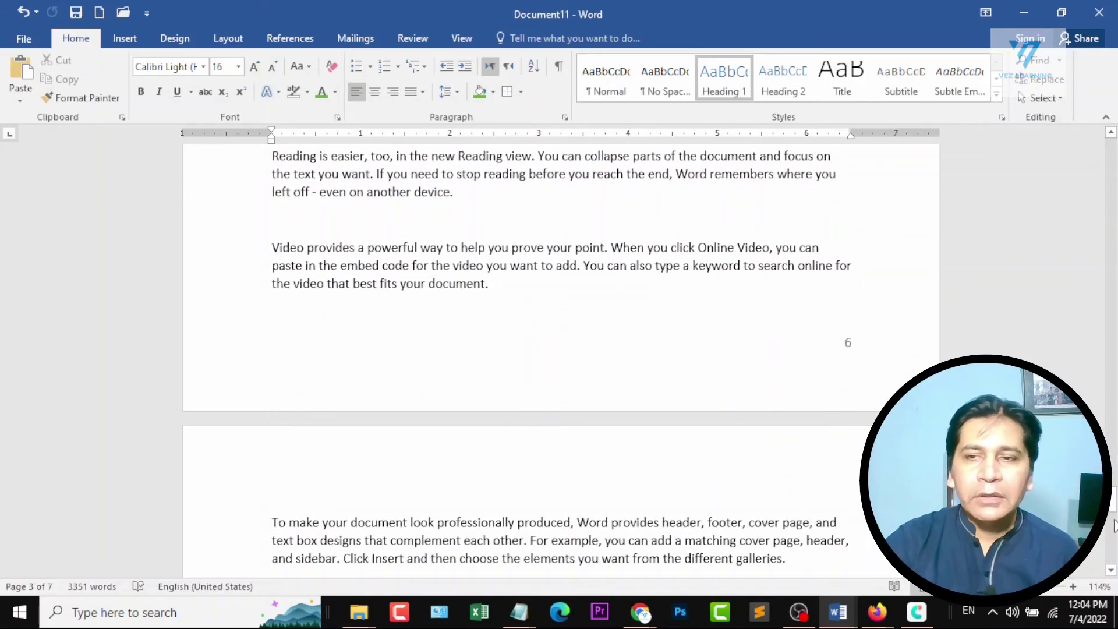
Insert a blank page before the "Chapter 1" heading at the start of the document.
left_click_drag(1112, 498, 1092, 150)
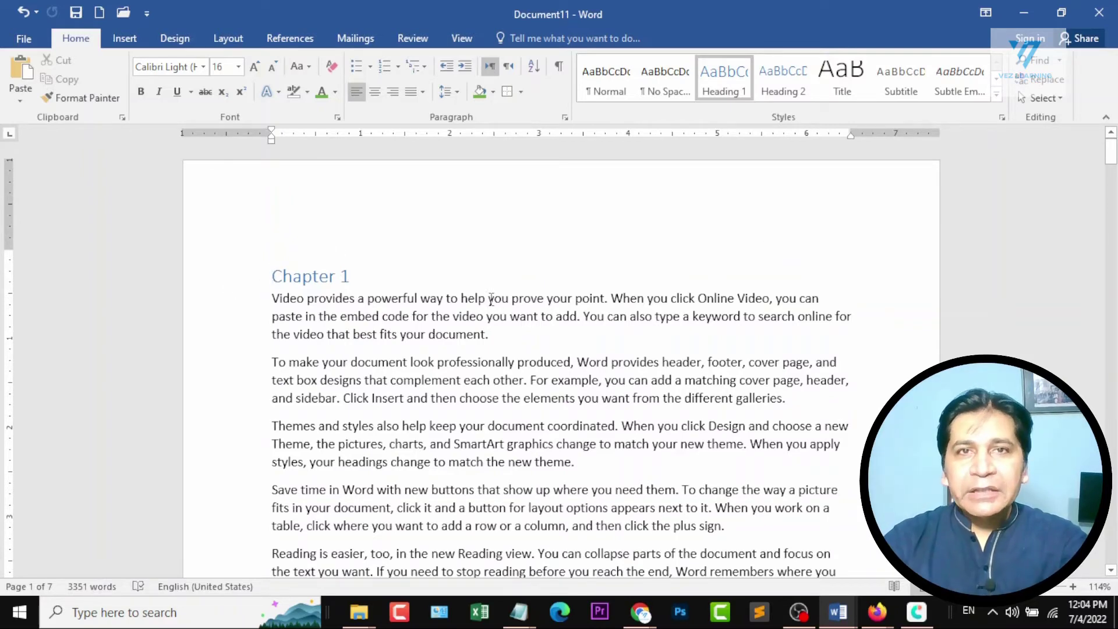
scroll(491, 299, "down", 5)
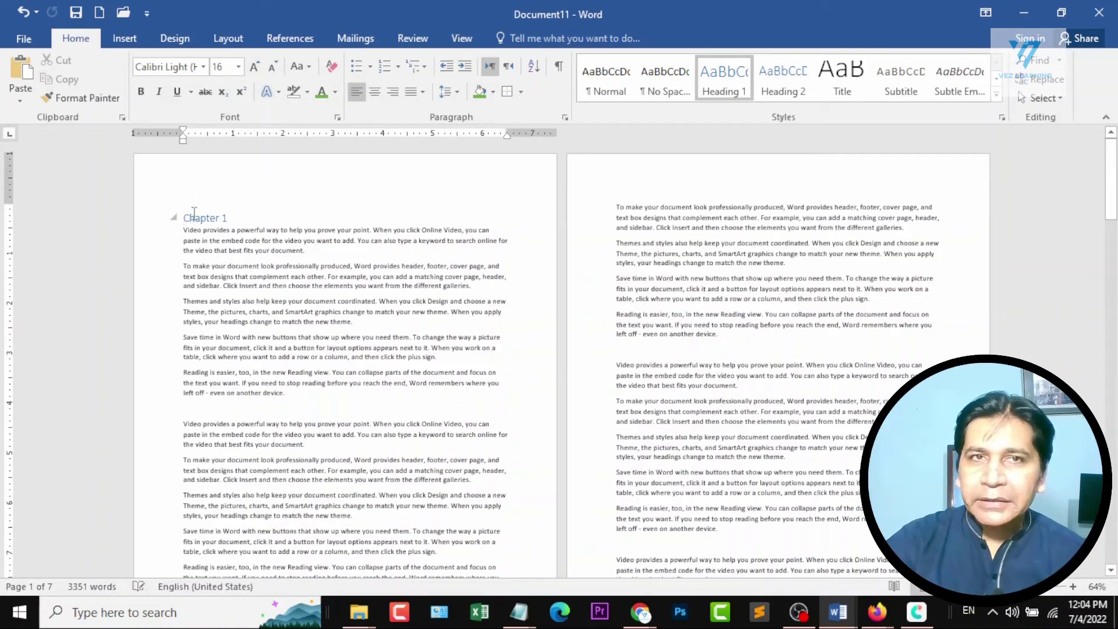
left_click(124, 38)
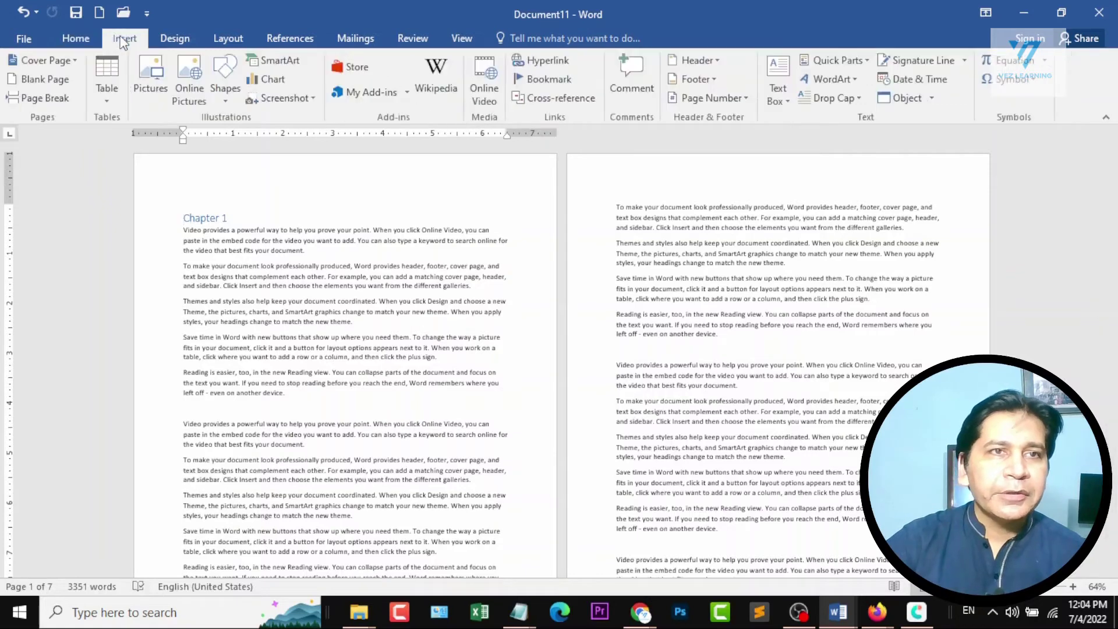
left_click(48, 79)
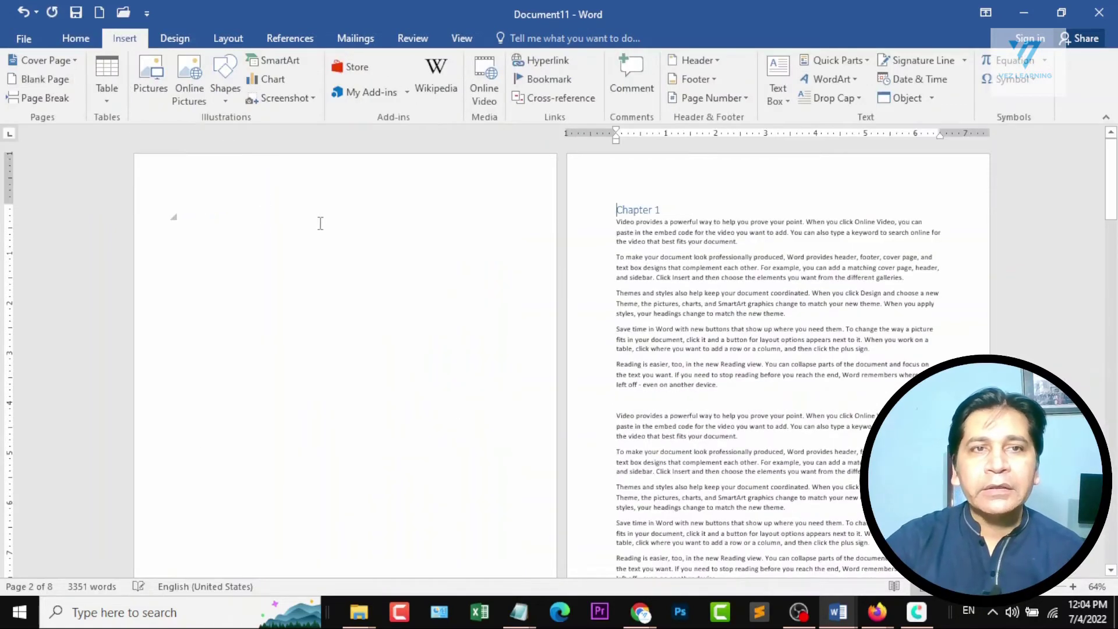
Insert an Automatic Table 2 table of contents on the blank first page.
left_click(213, 219)
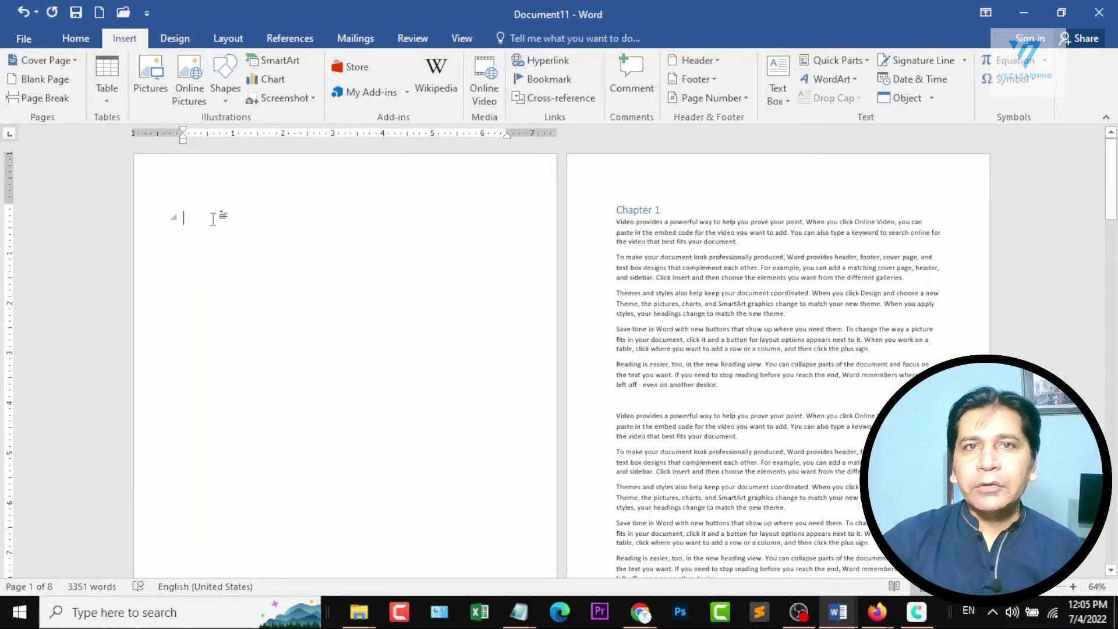
left_click(289, 37)
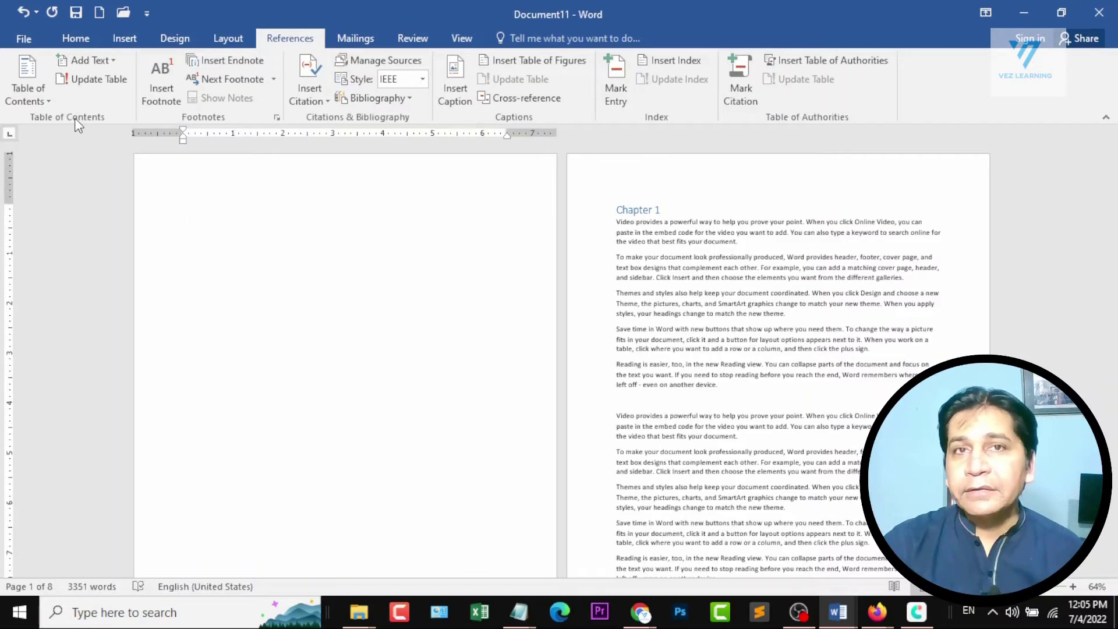
left_click(26, 93)
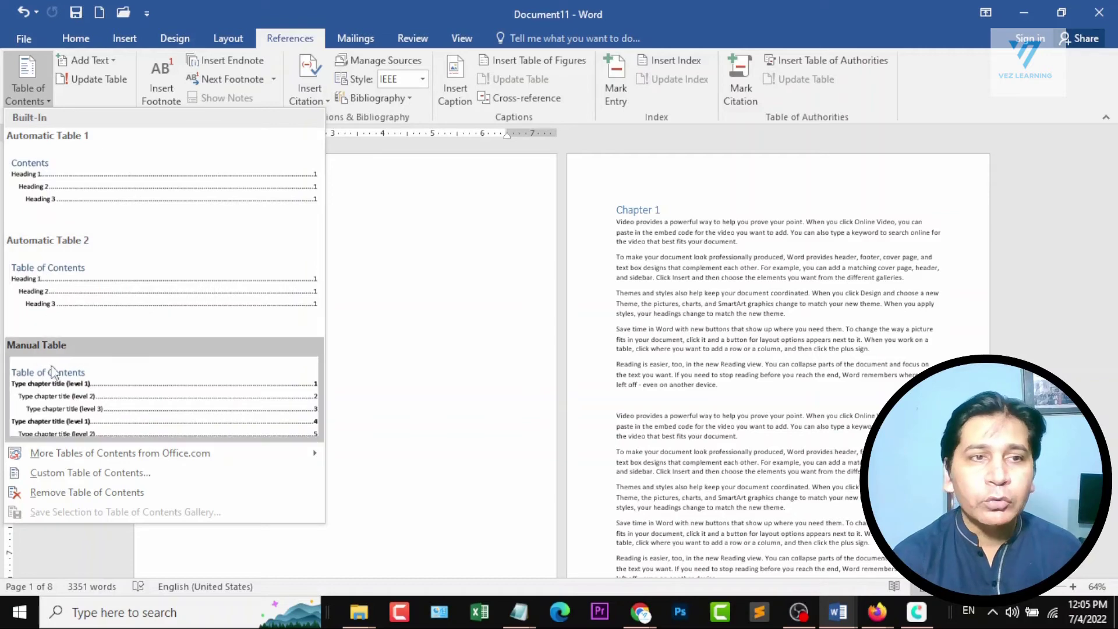
left_click(58, 276)
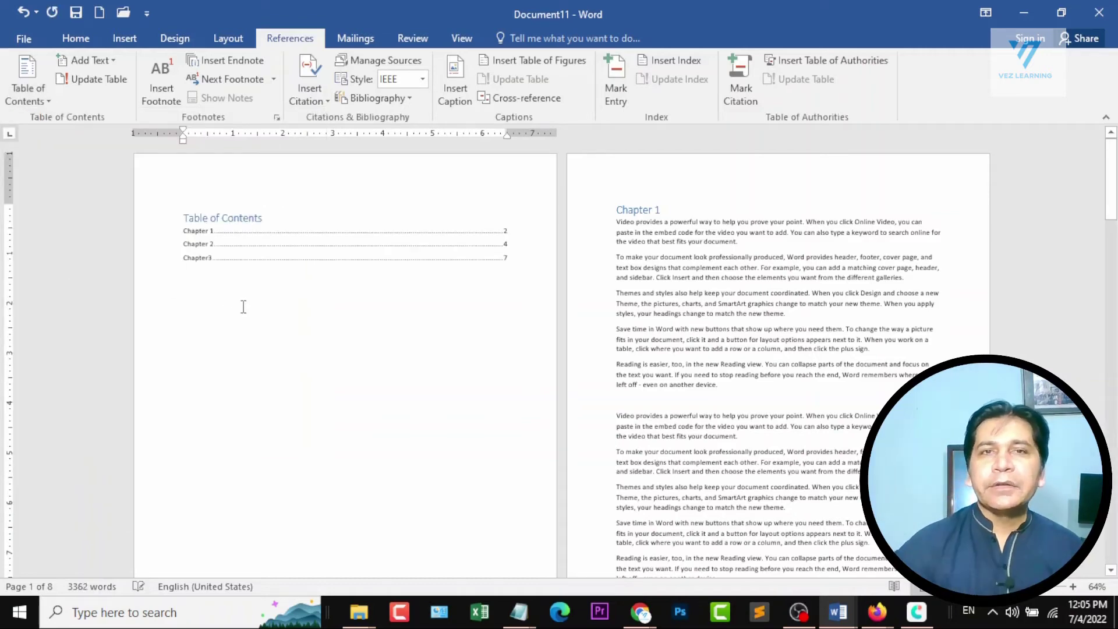
scroll(243, 307, "up", 5)
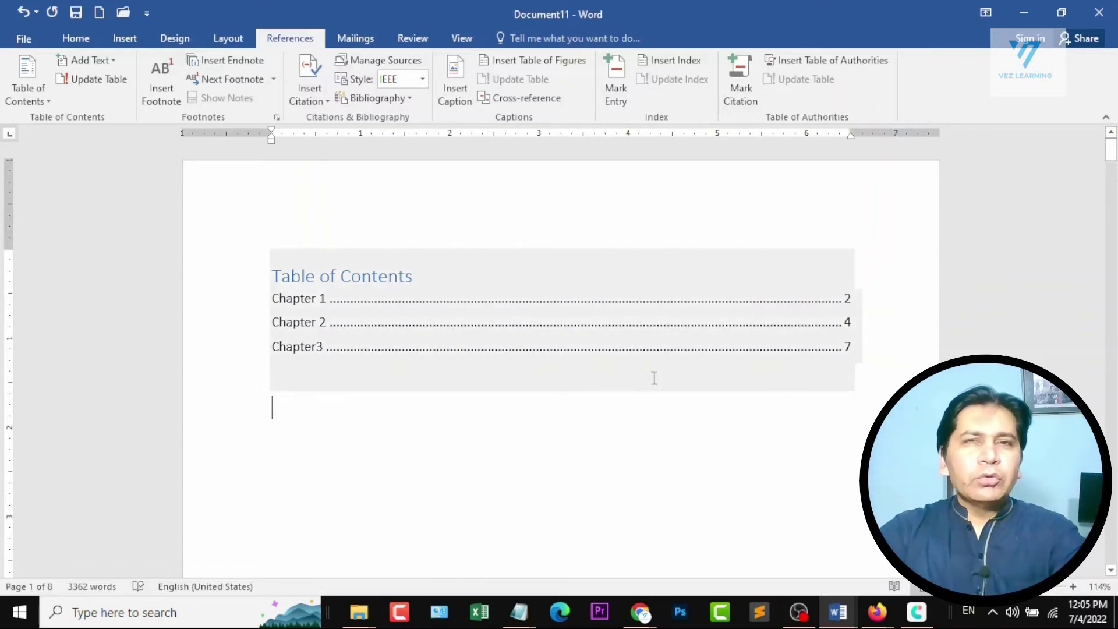
Add the line "Sub Heading of Chp 1" at the top of page 3, above the "To make your document look professionally produced" paragraph.
scroll(654, 378, "down", 15)
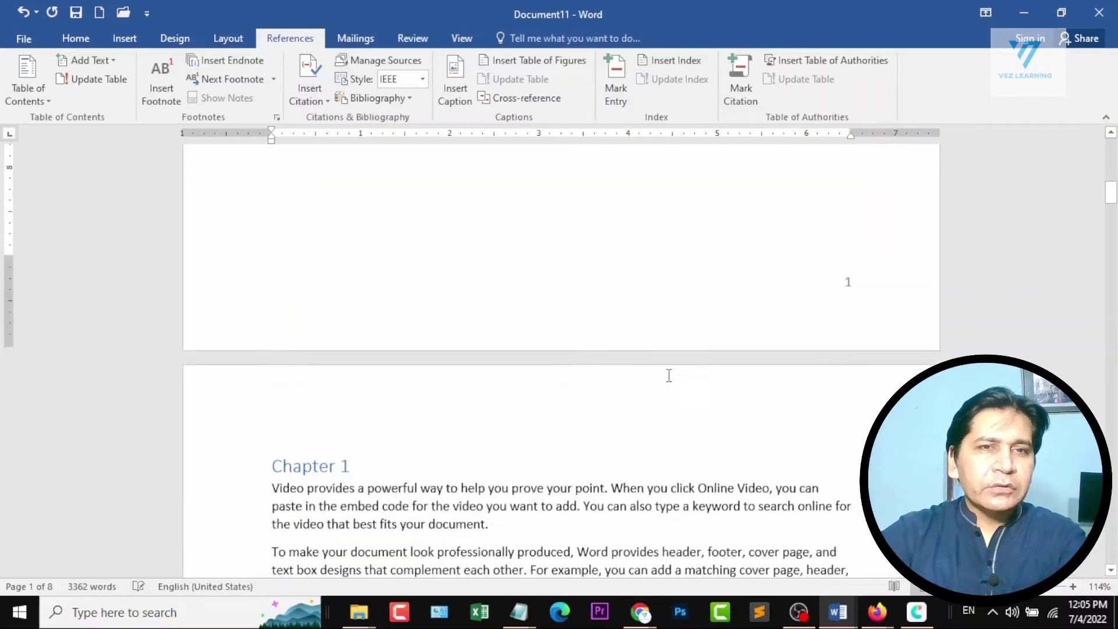
scroll(680, 376, "up", 1)
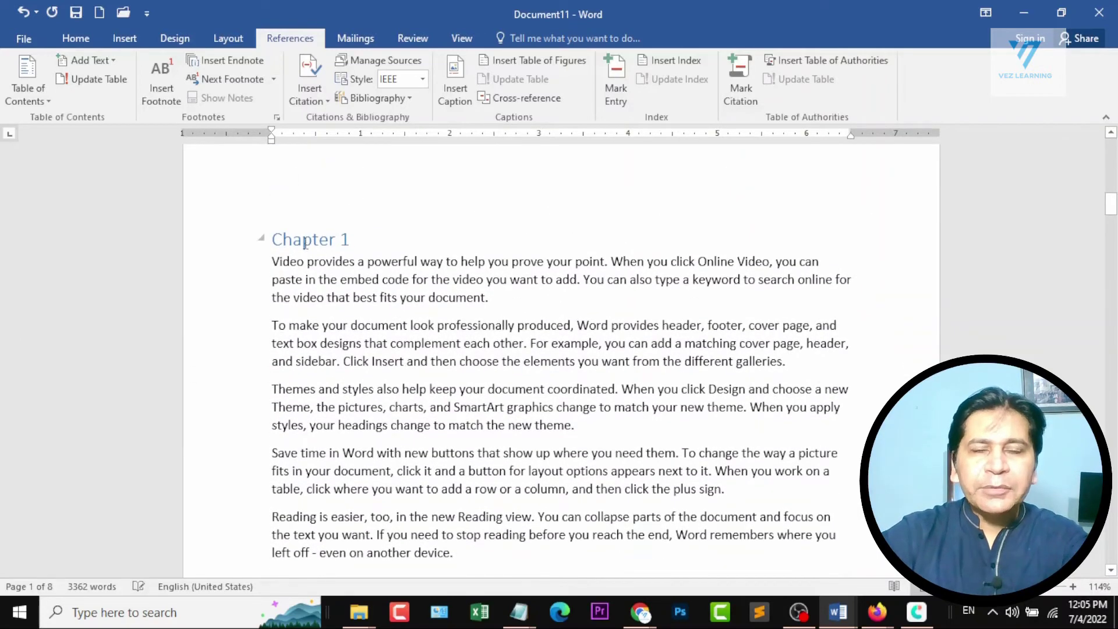
scroll(332, 302, "down", 10)
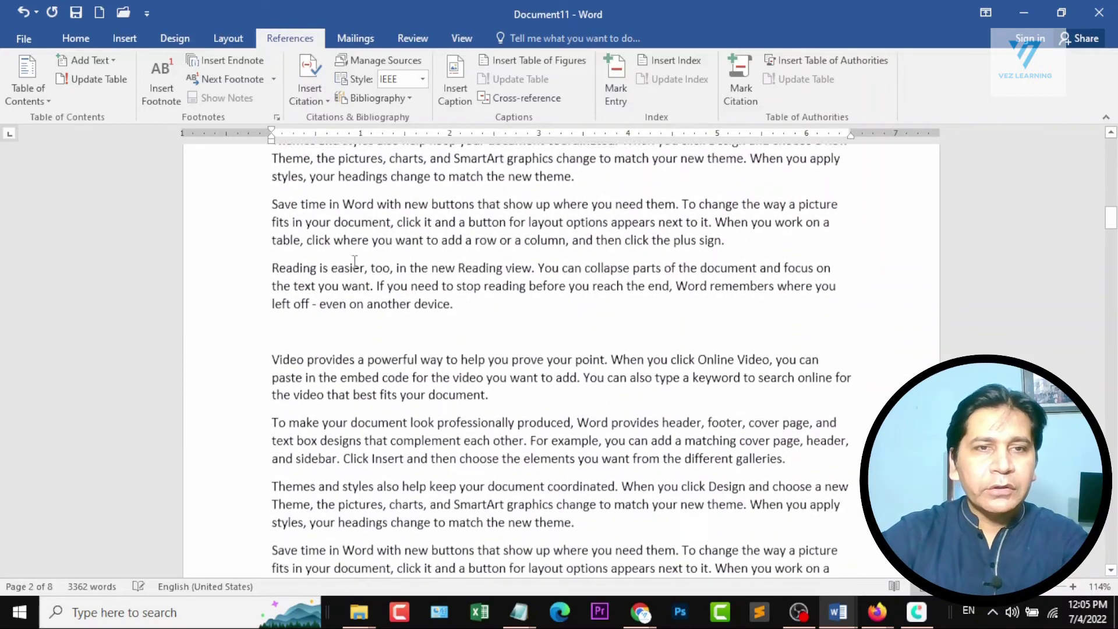
scroll(335, 371, "down", 5)
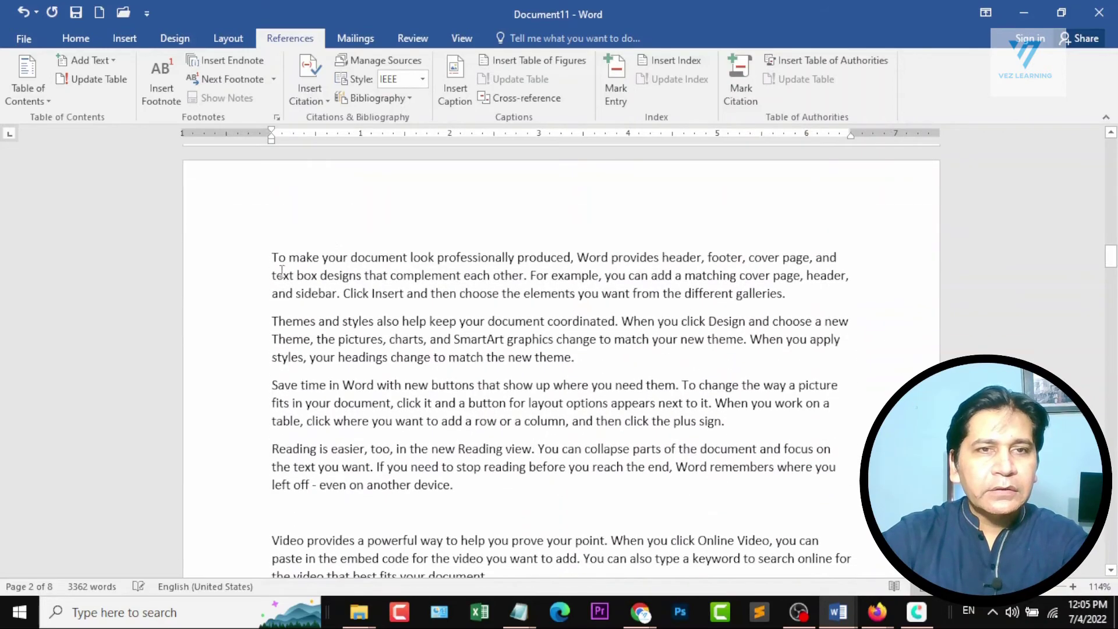
left_click(267, 260)
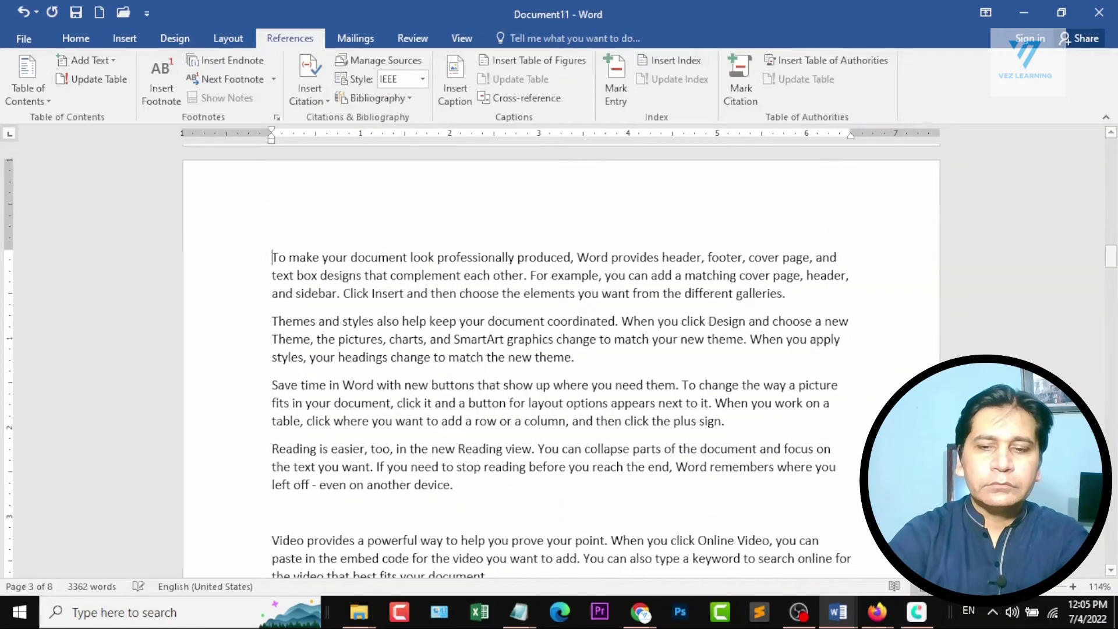
key("Return")
key("Up")
type("Sub Headin")
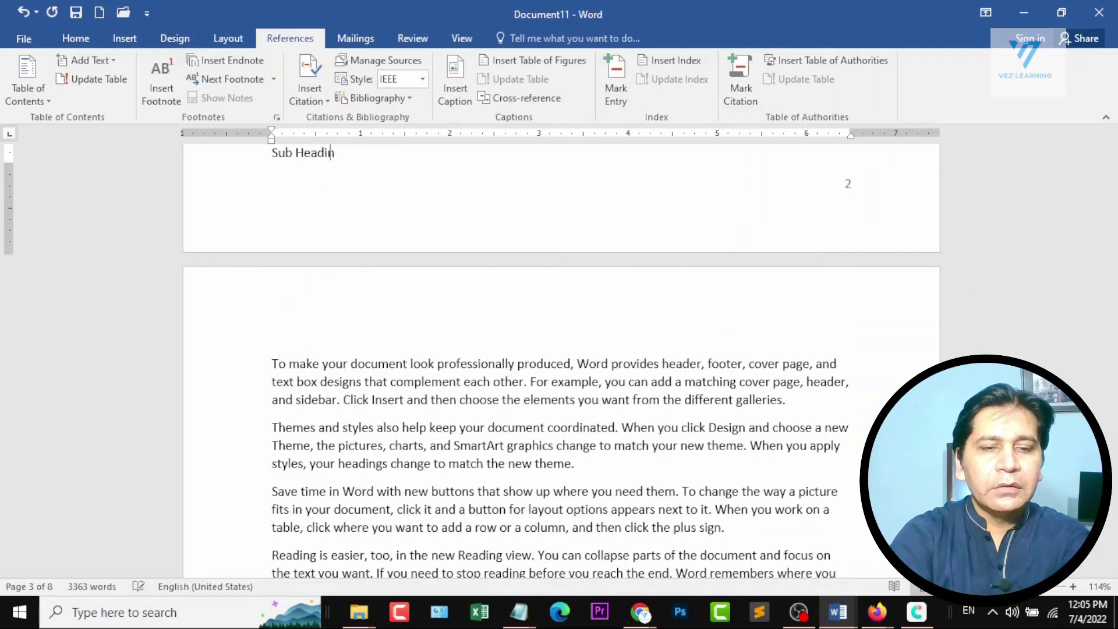
type("g of Chp ")
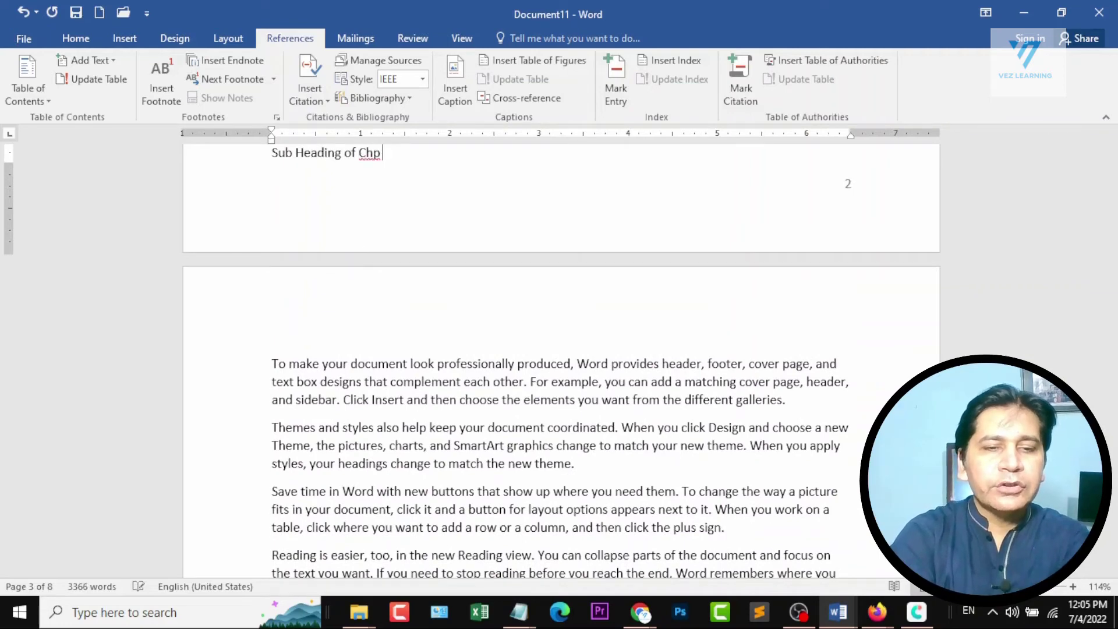
type("1")
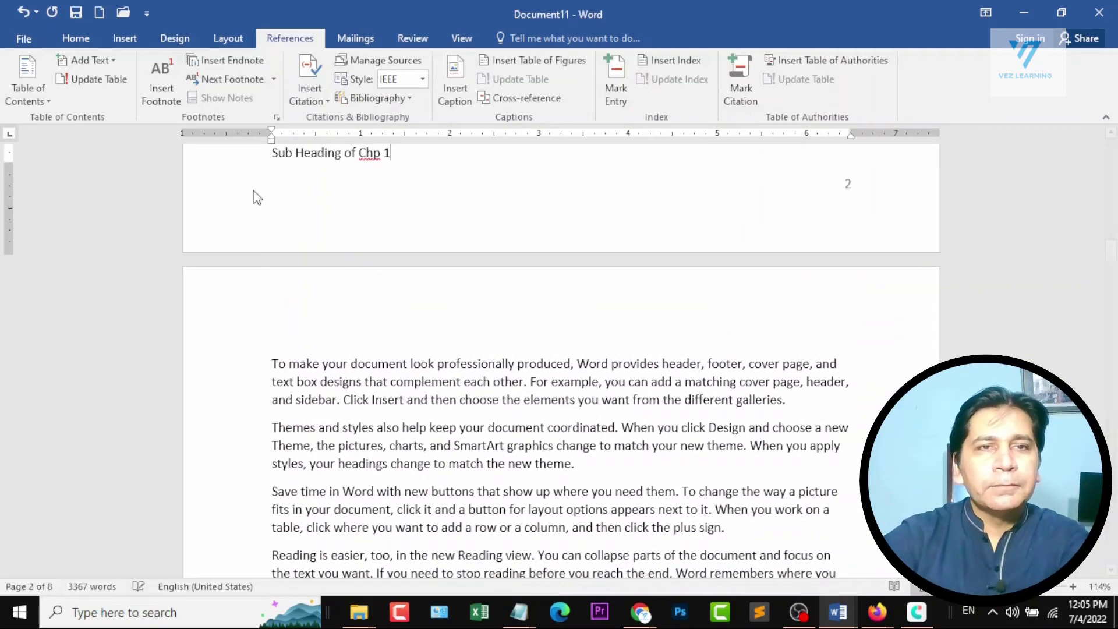
left_click(274, 151)
key("Return")
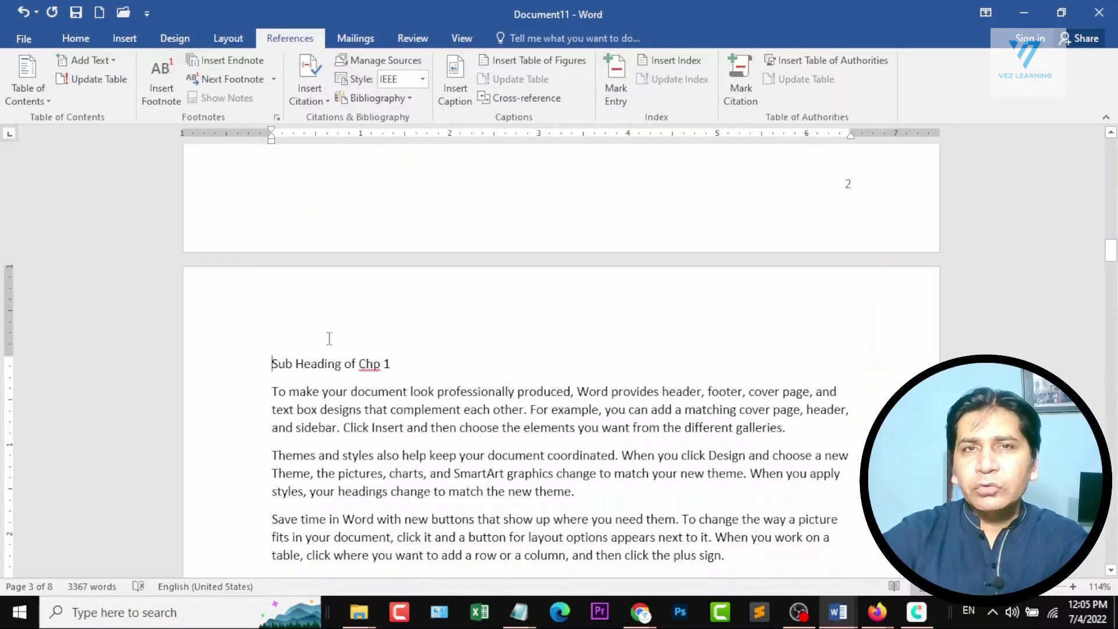
Apply the Heading 2 style to the "Sub Heading of Chp 1" line.
triple_click(401, 360)
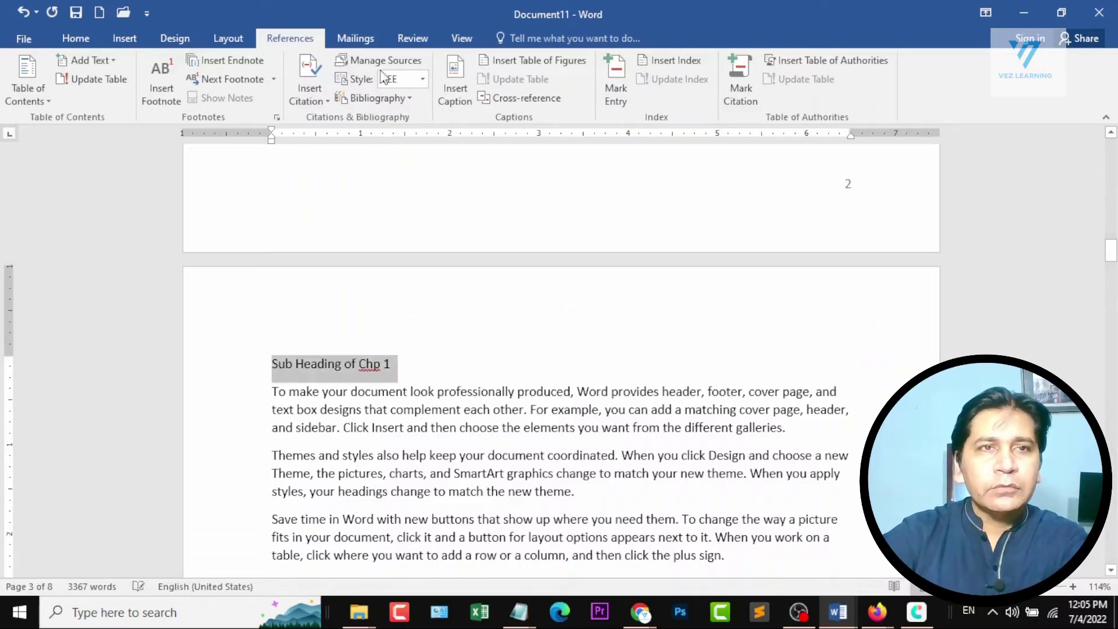
left_click(76, 41)
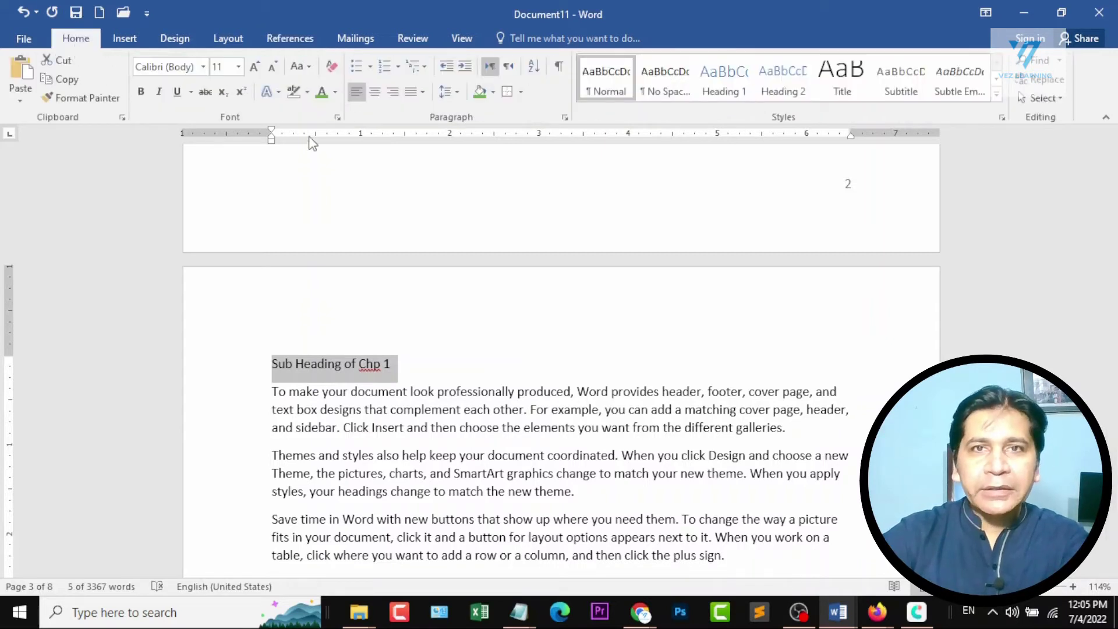
left_click(728, 79)
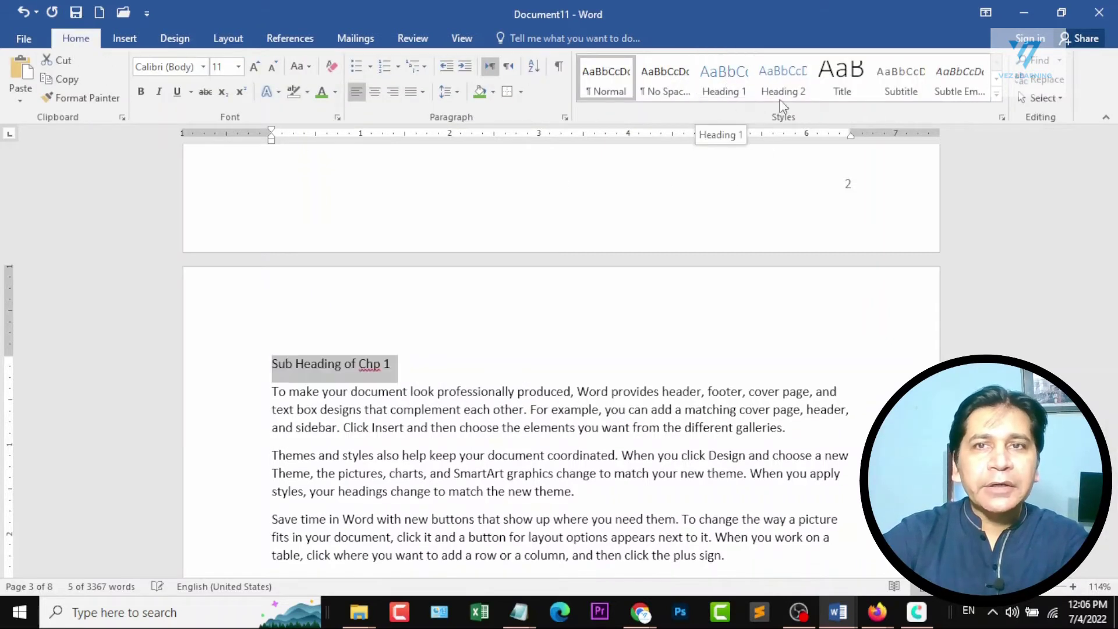
left_click(786, 85)
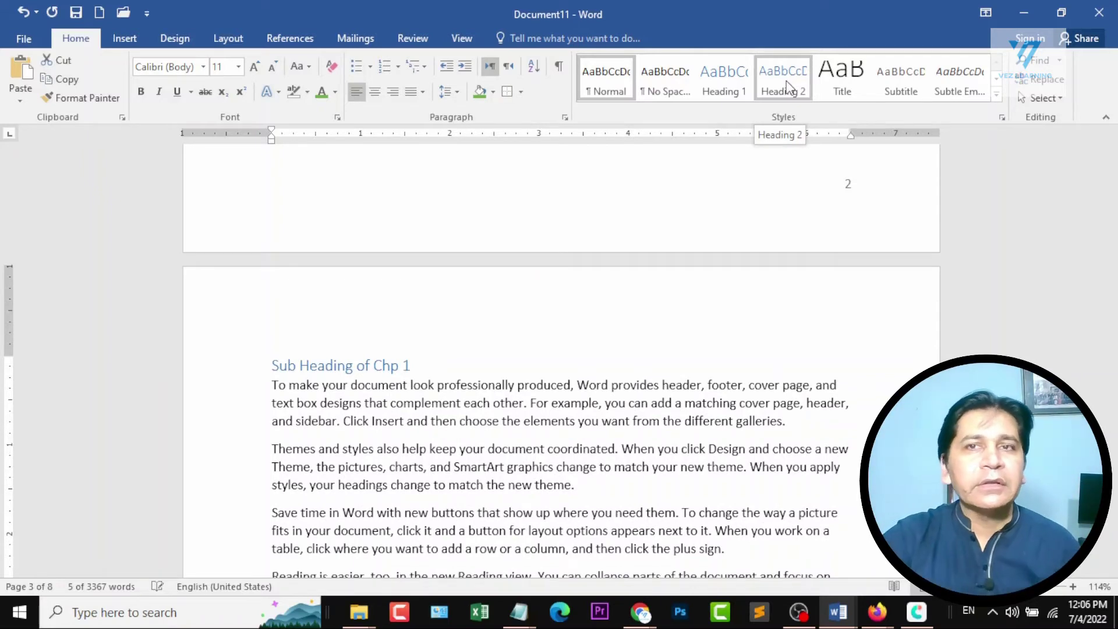
left_click_drag(272, 366, 436, 374)
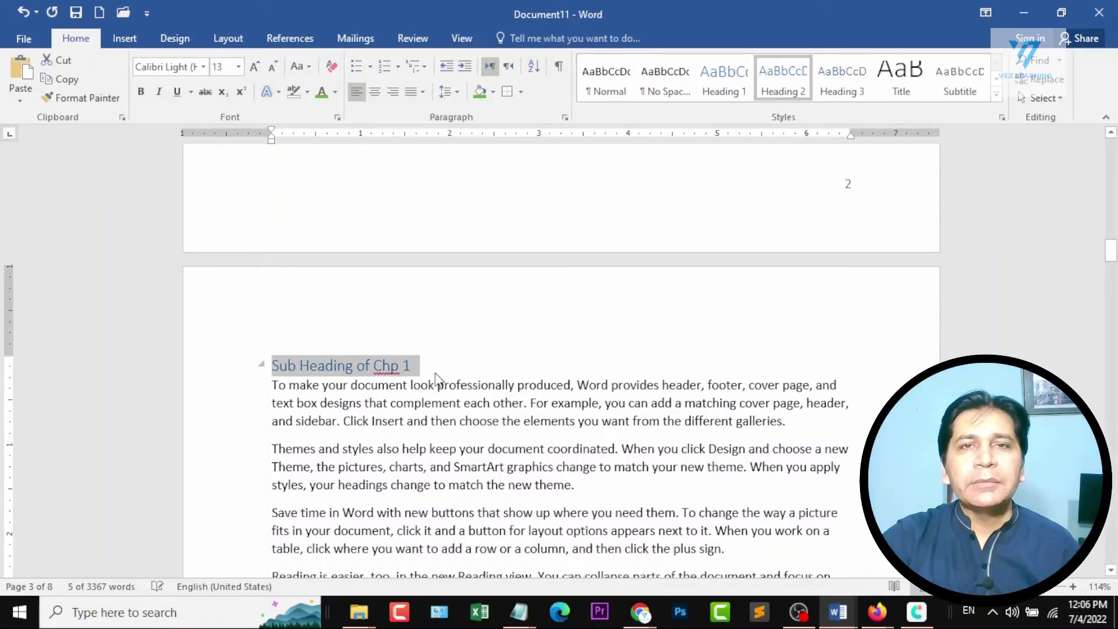
left_click(307, 385)
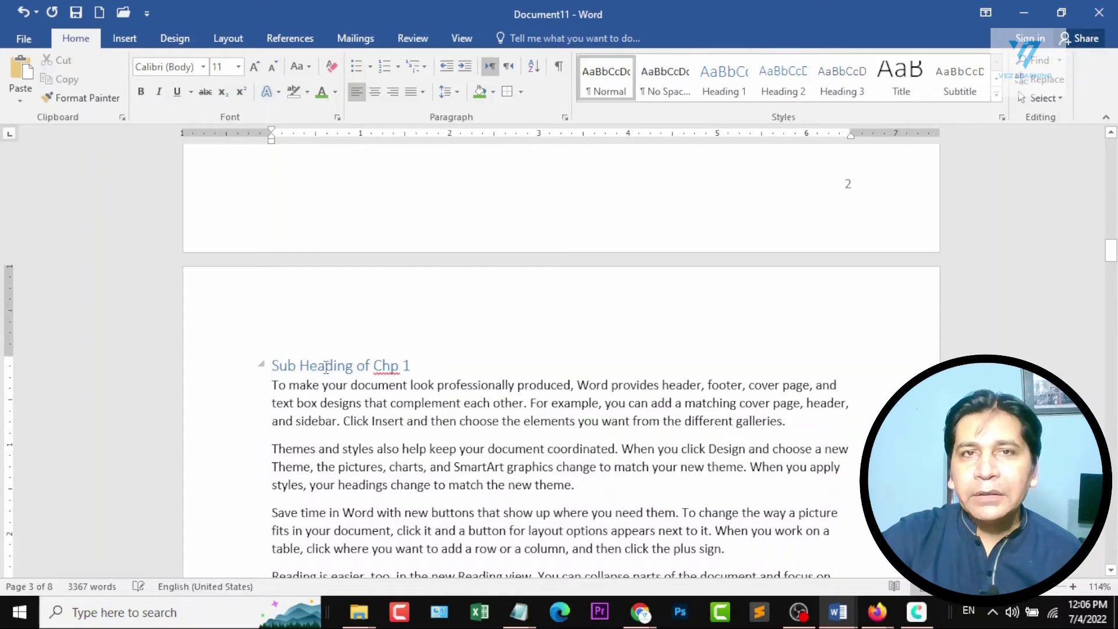
Update the entire table of contents on the first page to include the new subheading.
scroll(599, 387, "down", 6)
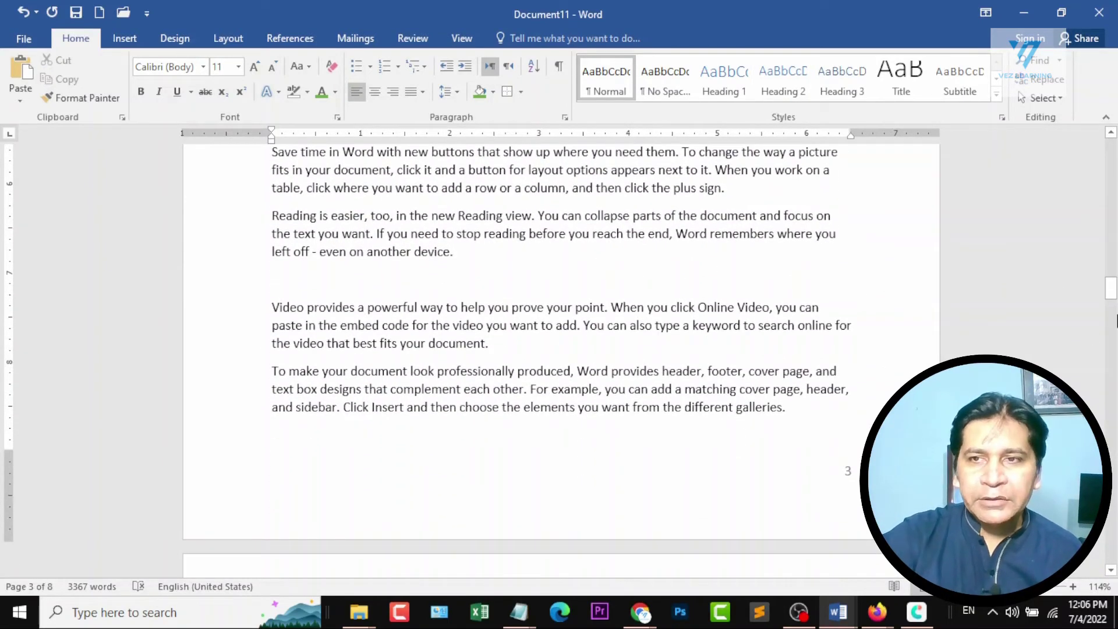
left_click_drag(1112, 290, 1110, 153)
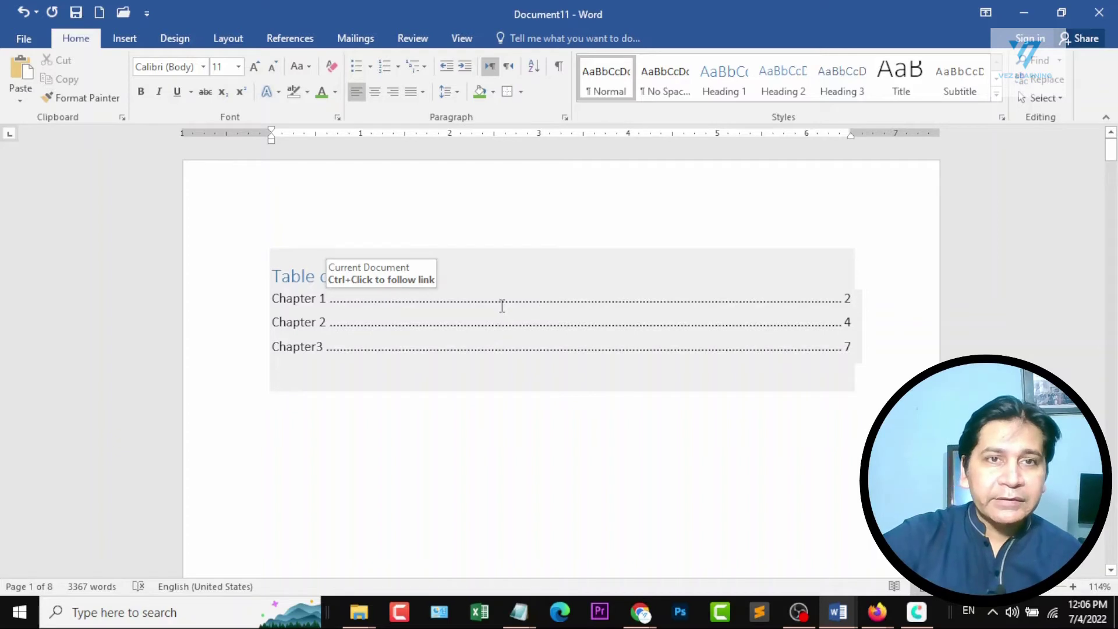
left_click(299, 39)
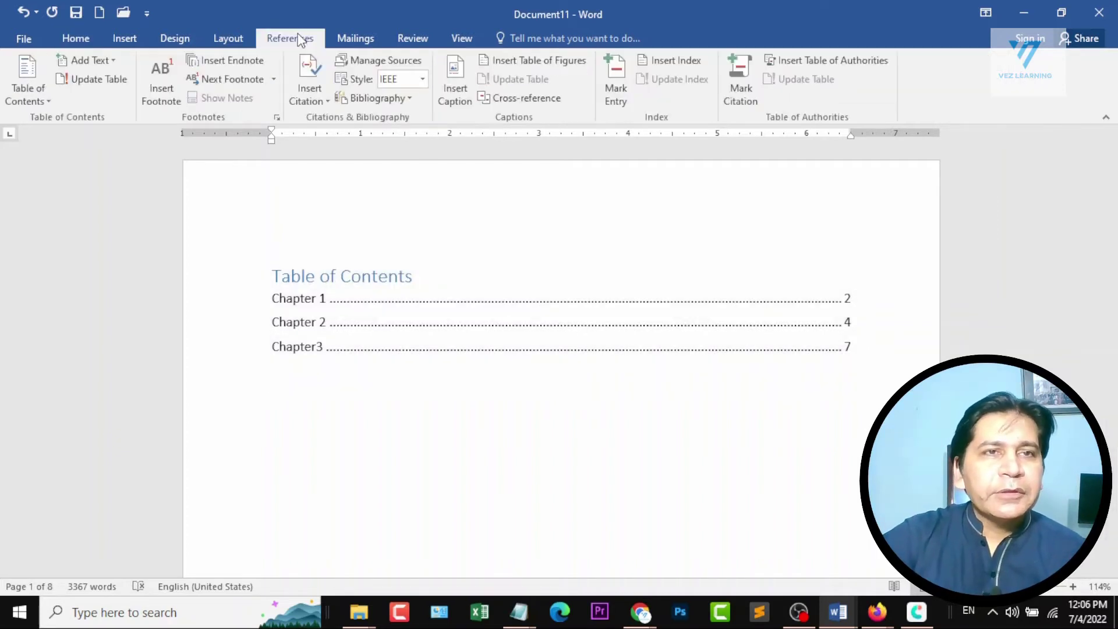
left_click(86, 78)
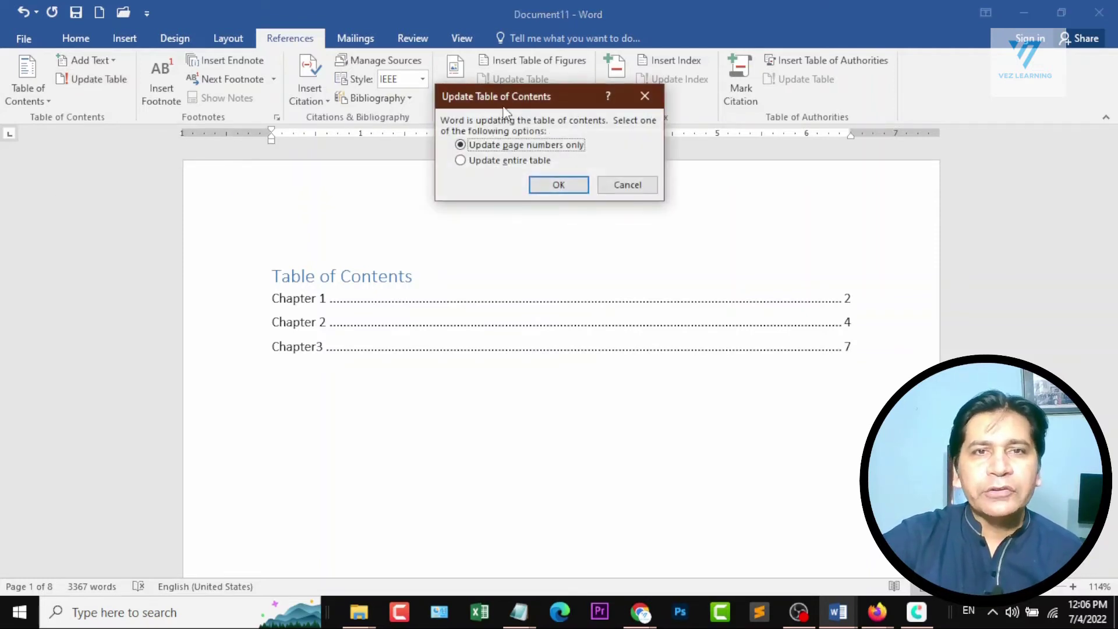
left_click_drag(503, 107, 577, 131)
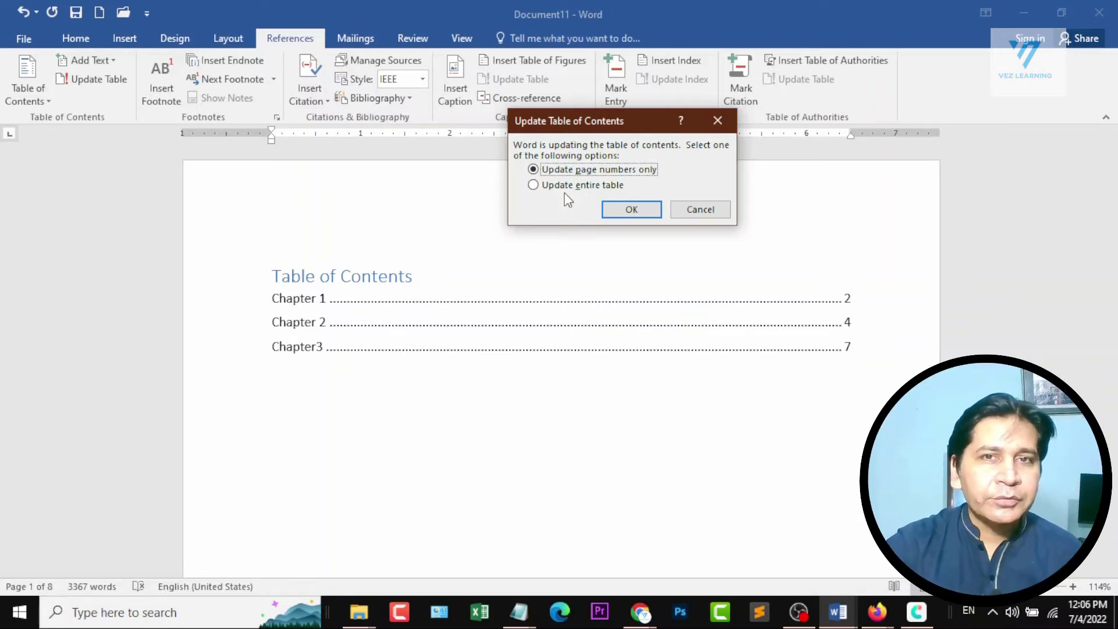
left_click(567, 185)
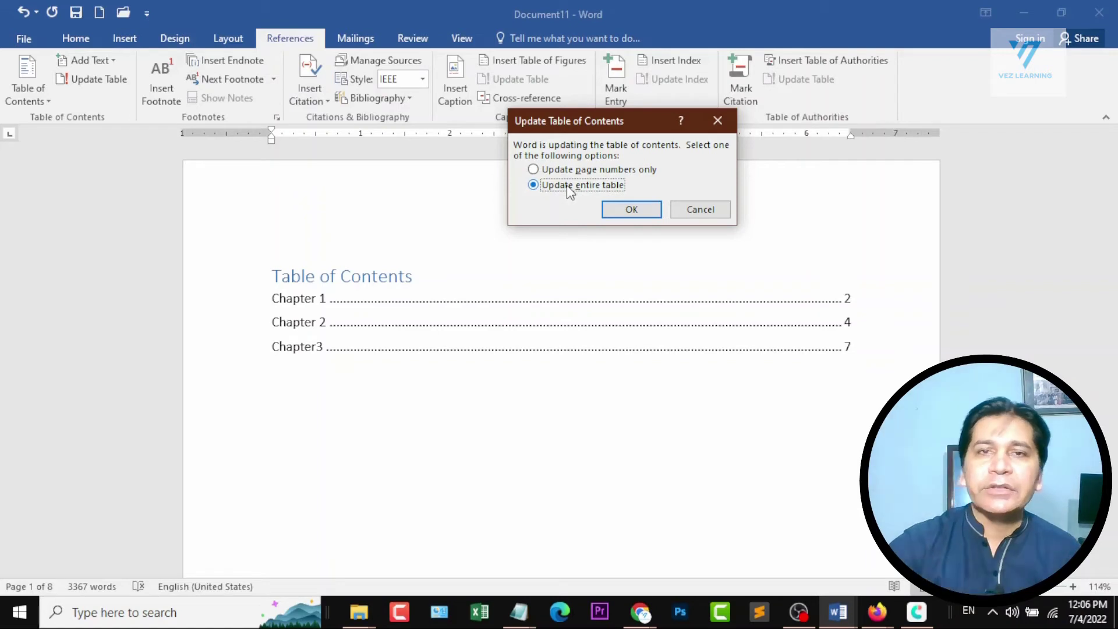
left_click(639, 214)
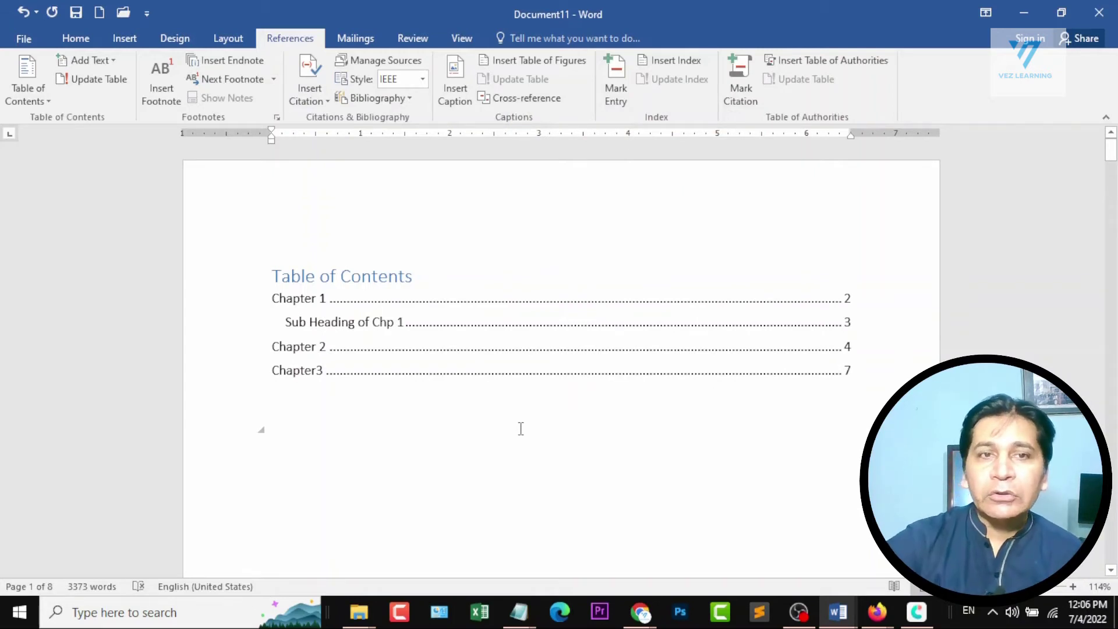
Replace the table of contents with a custom one that uses the solid underline tab leader.
left_click(272, 271)
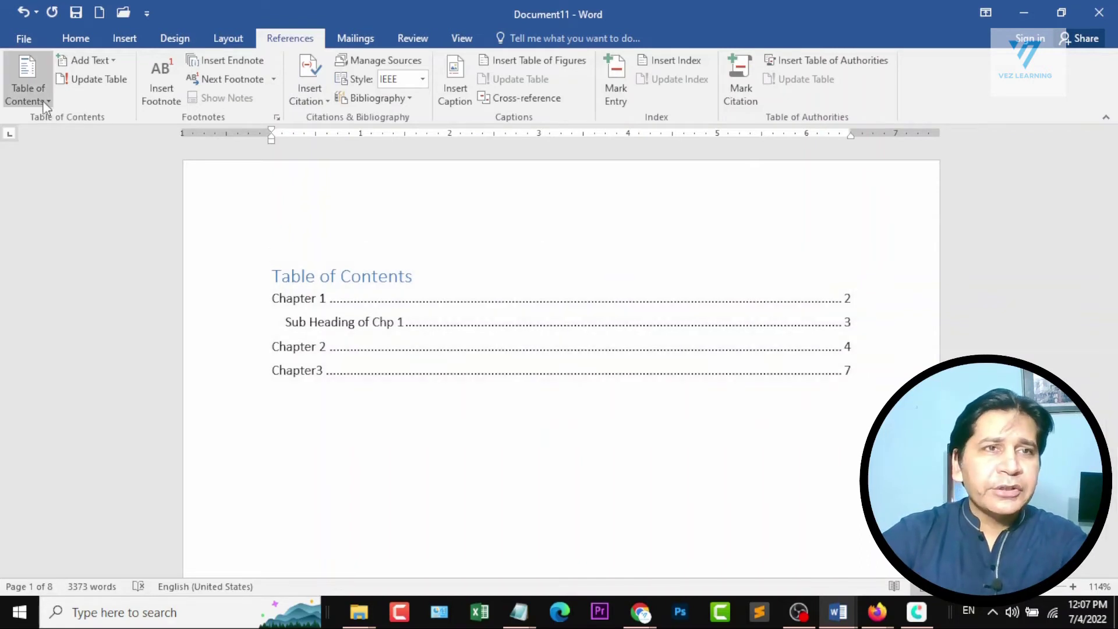
left_click(26, 93)
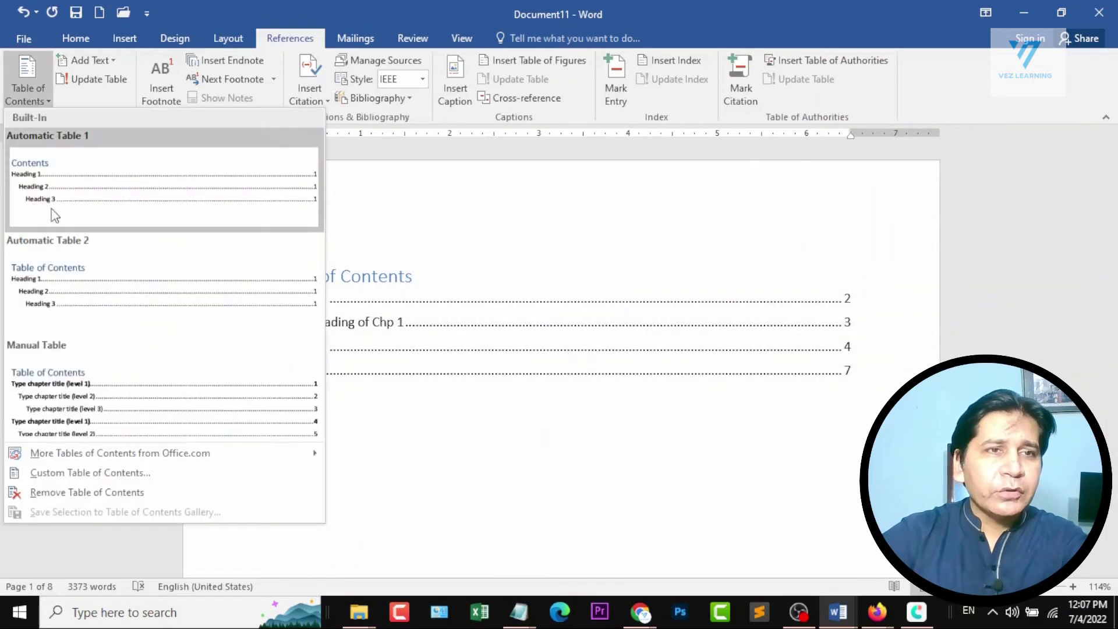
left_click(99, 470)
left_click_drag(361, 51, 934, 48)
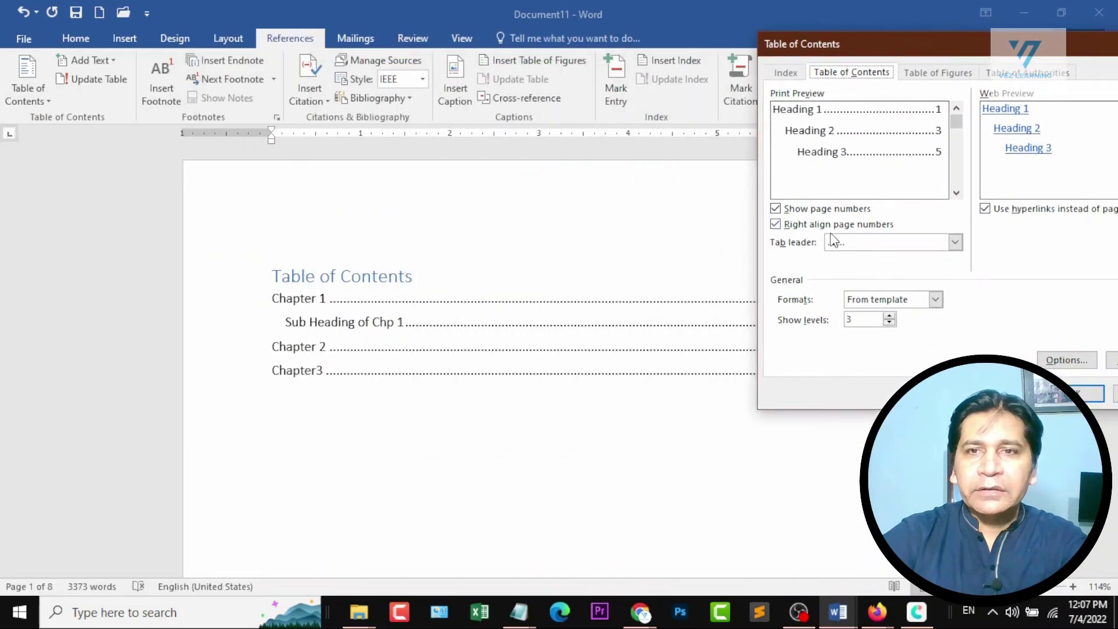
left_click(955, 242)
left_click(897, 297)
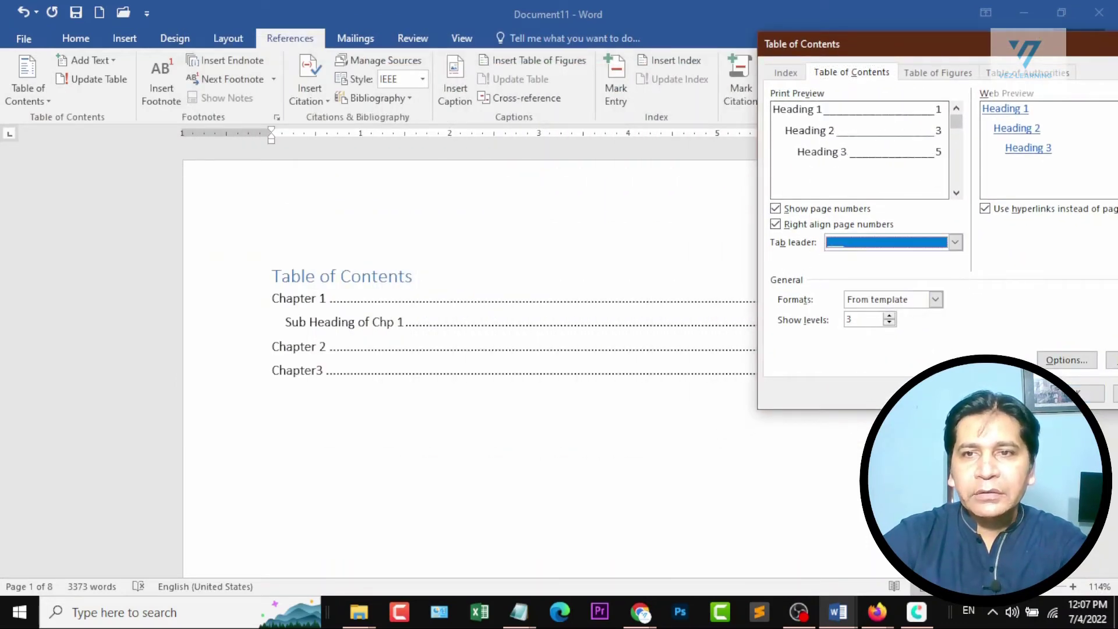
left_click(1095, 393)
left_click(501, 352)
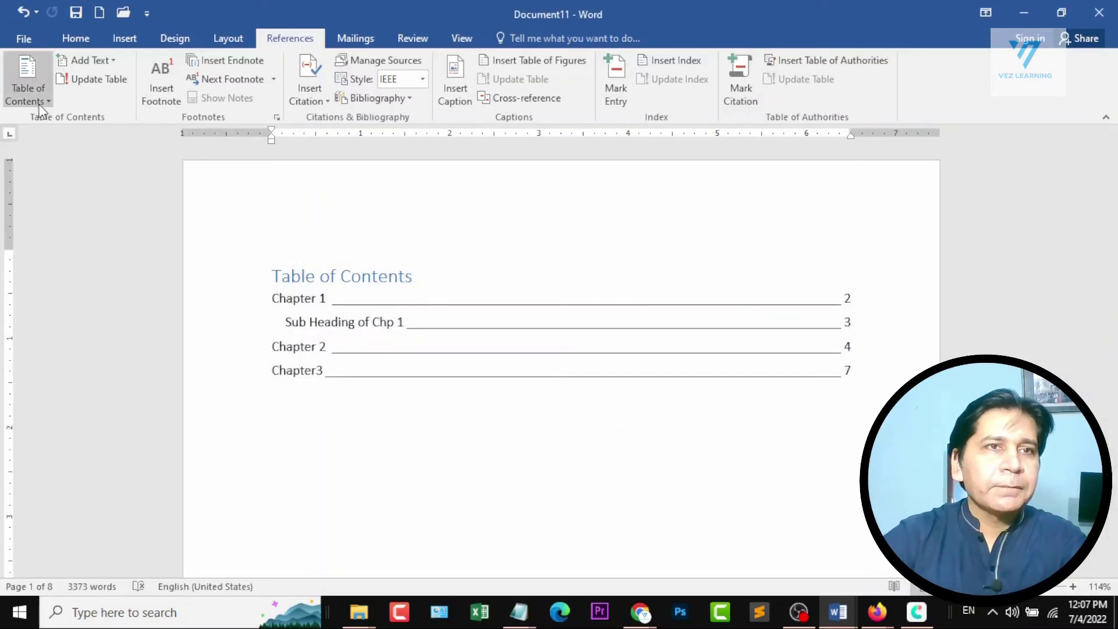
Preview the Classic, Distinctive, Fancy, Modern, Formal and Simple formats in the custom table of contents settings, and return to From template.
left_click(27, 94)
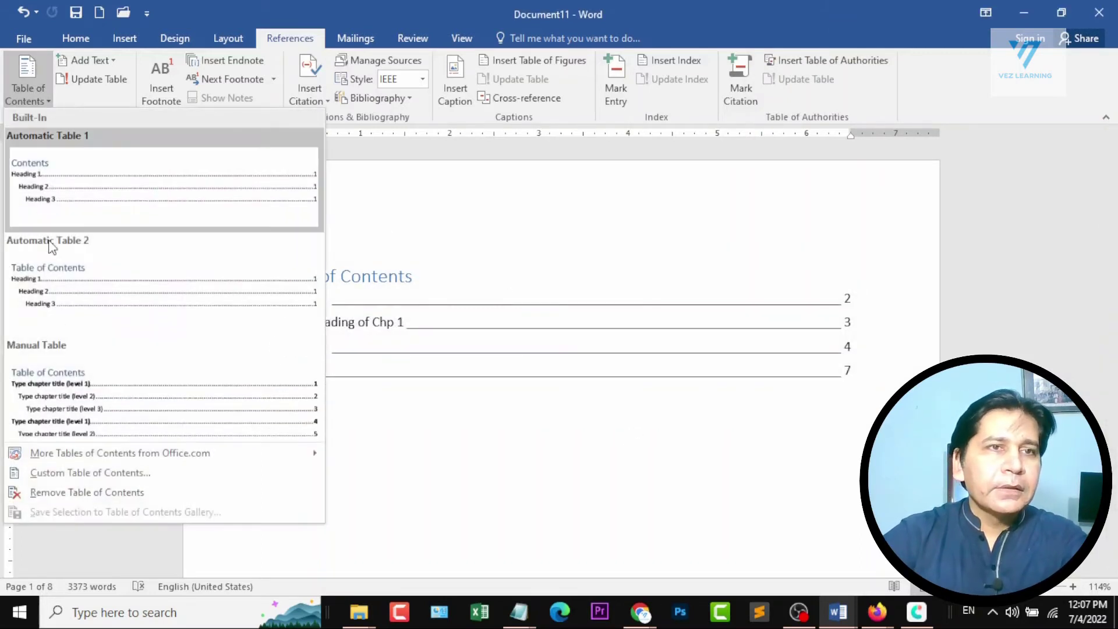
left_click(113, 474)
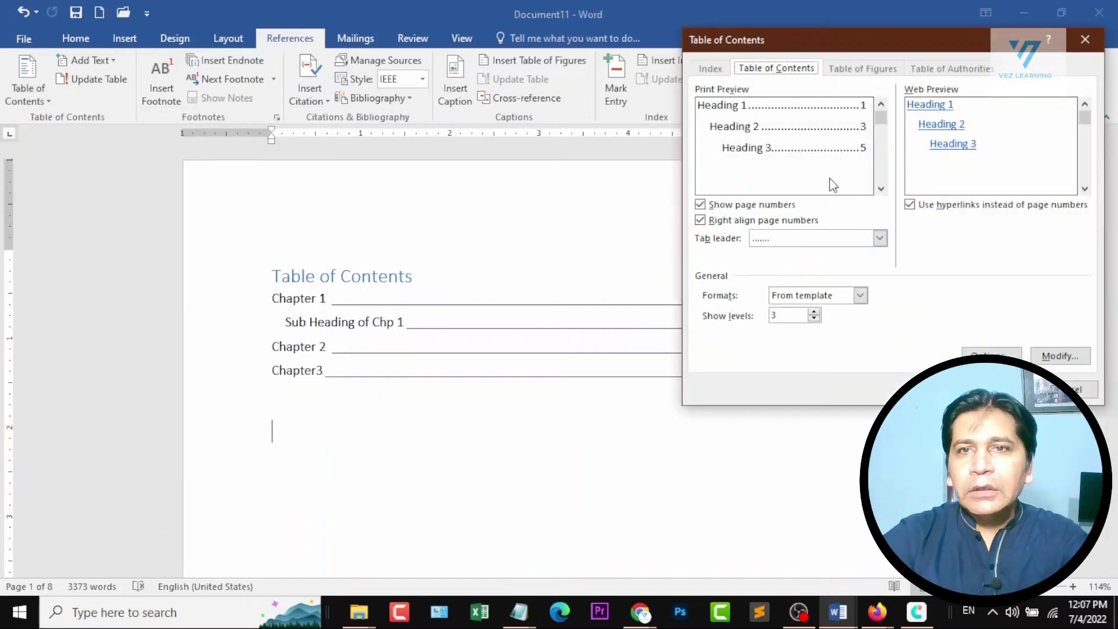
left_click(859, 295)
left_click(783, 320)
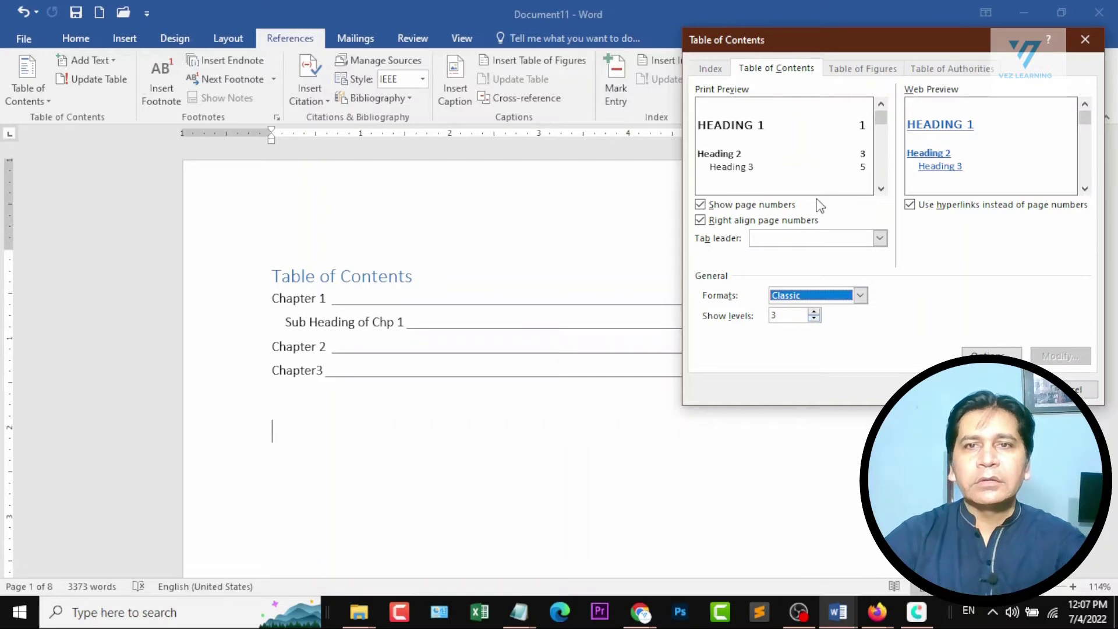
left_click(860, 296)
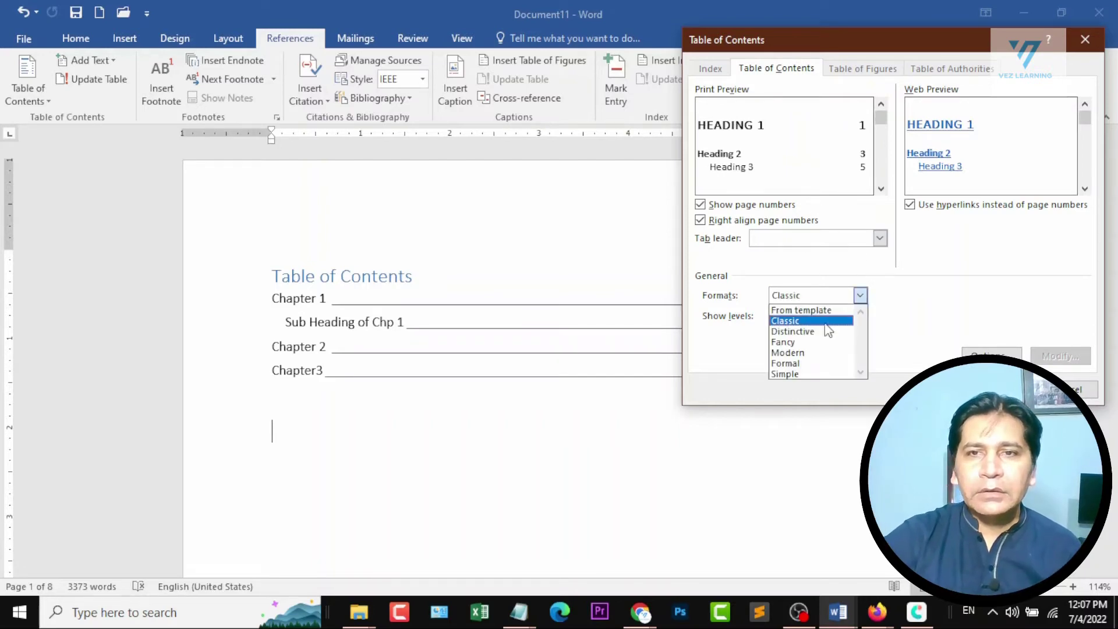
left_click(827, 327)
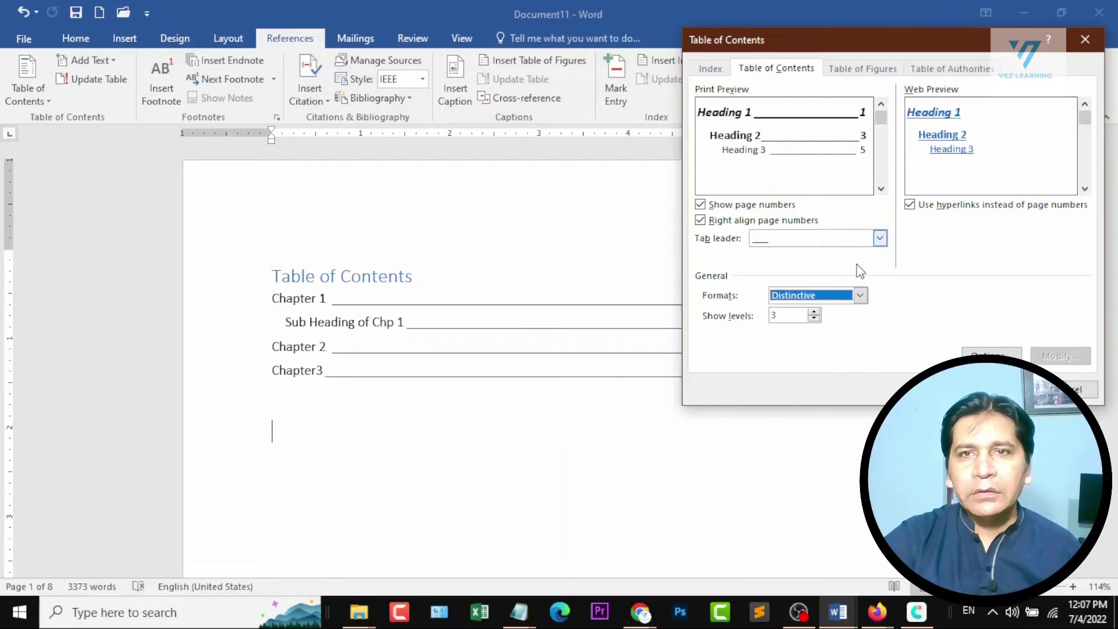
left_click(860, 295)
left_click(827, 342)
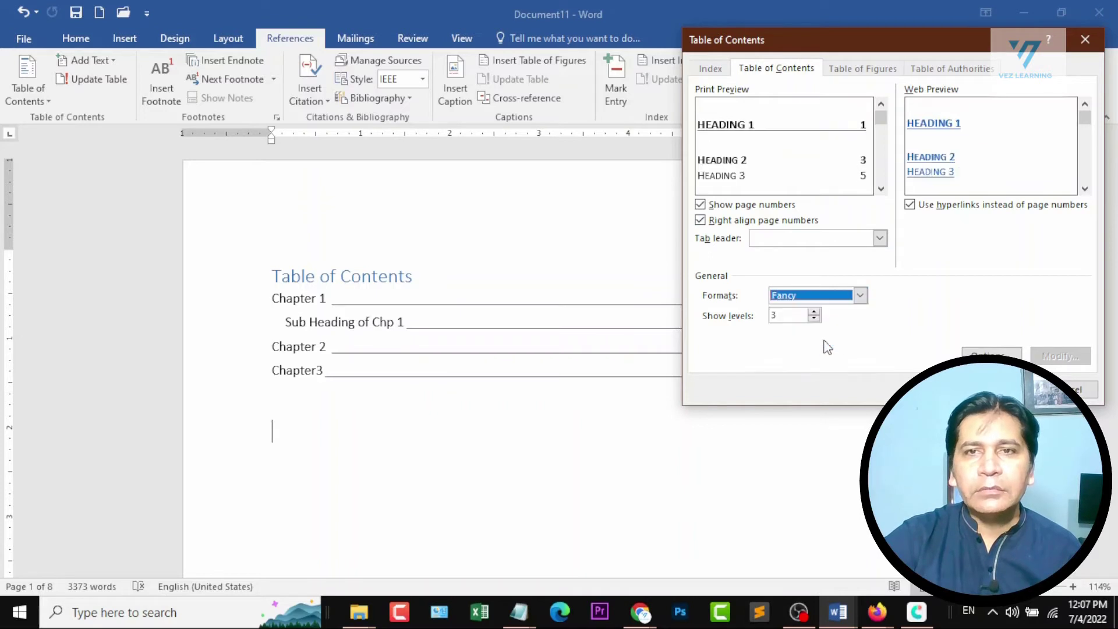
left_click(860, 295)
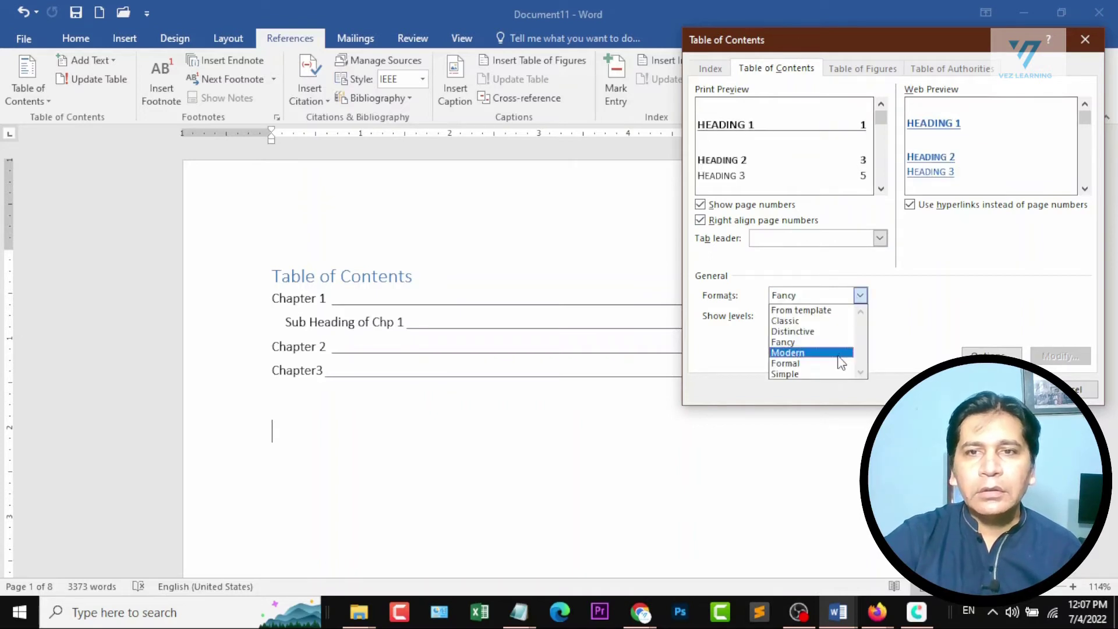
left_click(838, 353)
left_click(860, 295)
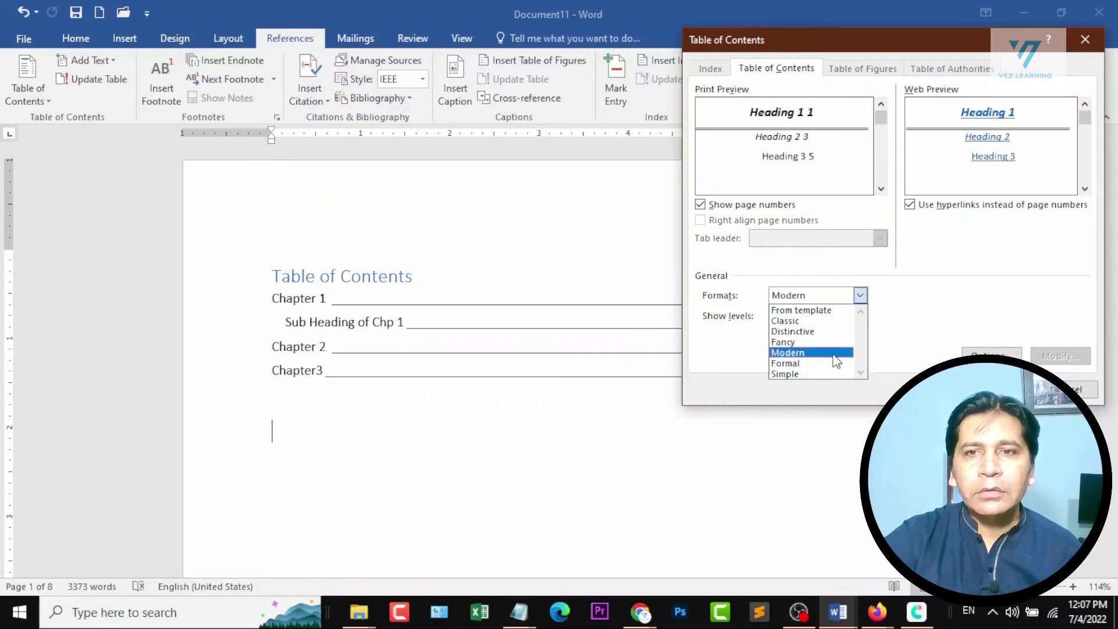
left_click(837, 364)
left_click(859, 295)
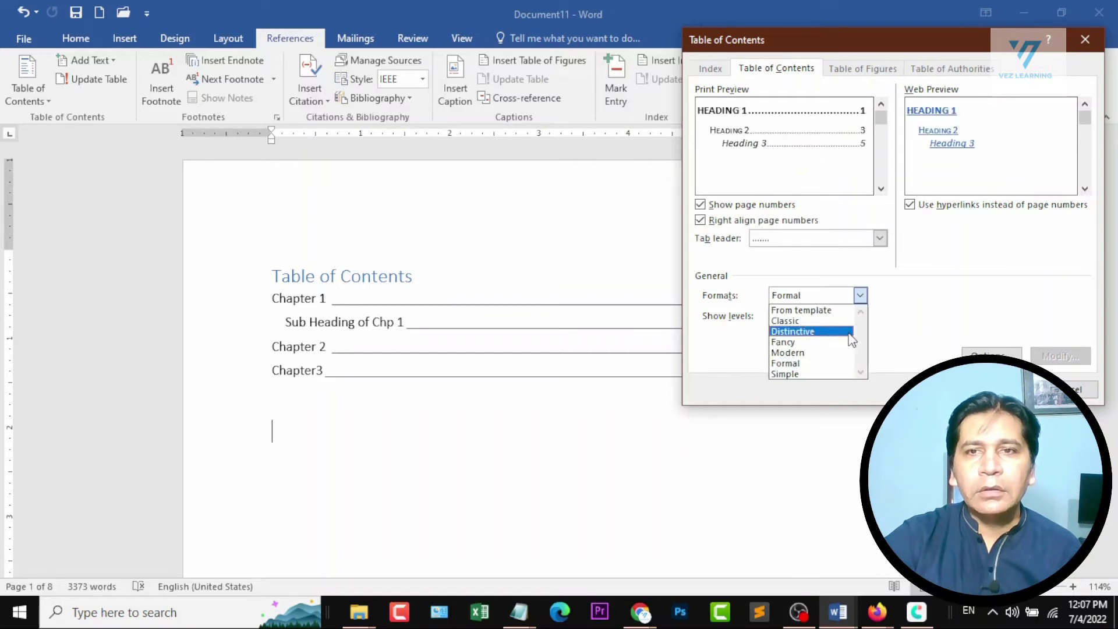
left_click(836, 374)
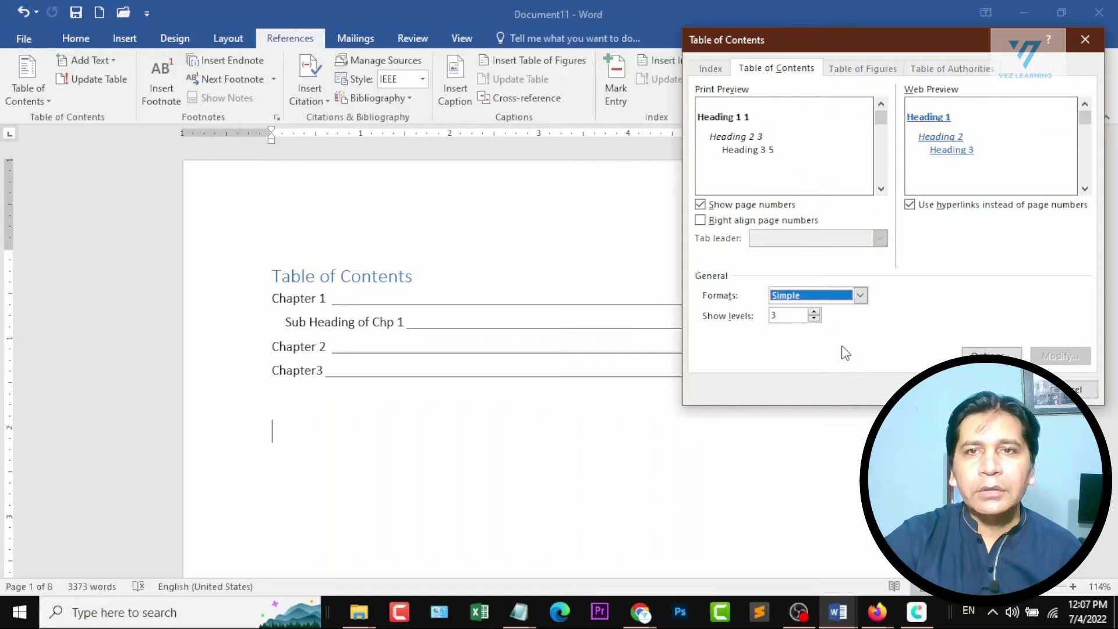
left_click(859, 295)
left_click(850, 307)
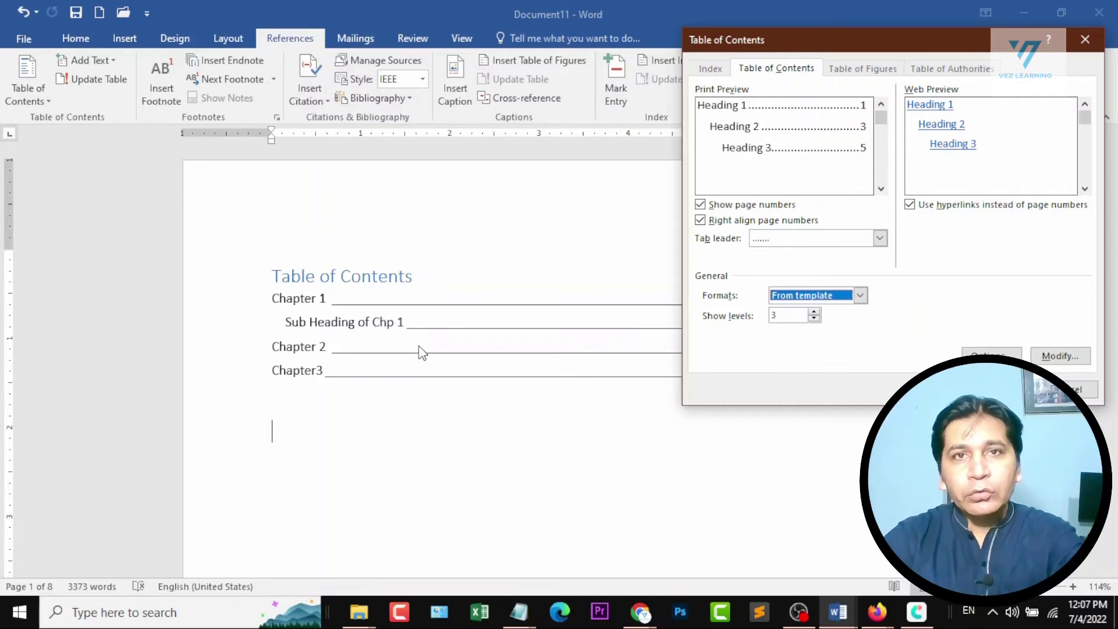
Set the custom table of contents to show 9 levels, and preview it without page numbers and without right alignment, keeping both options on.
left_click(813, 312)
left_click(814, 312)
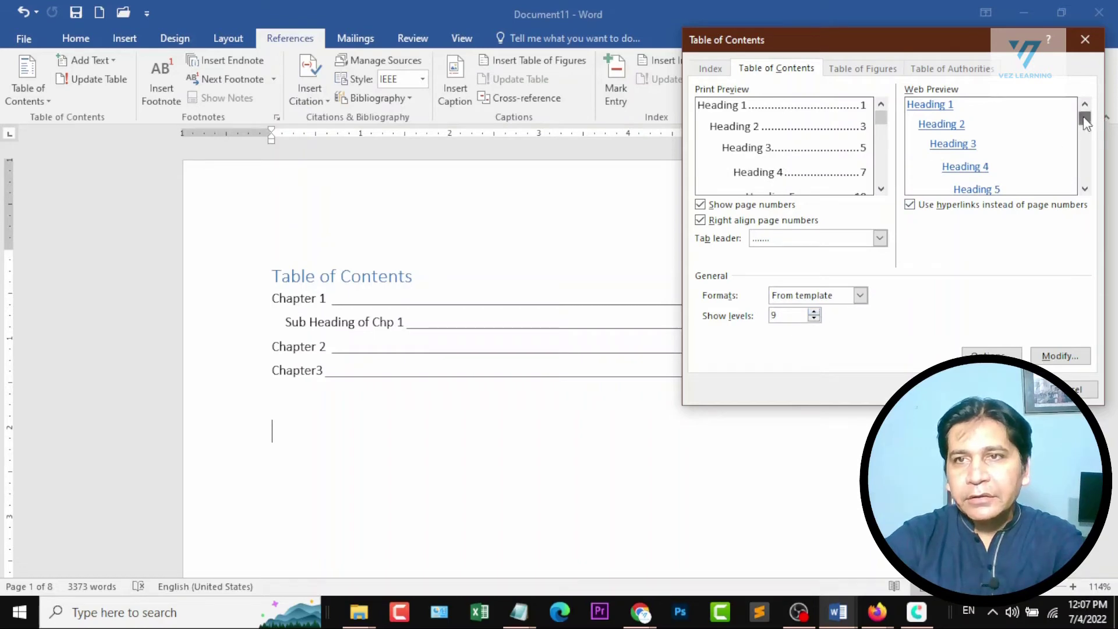
mouse_move(1084, 117)
left_mouse_down()
mouse_move(1085, 156)
mouse_move(1078, 117)
left_mouse_up()
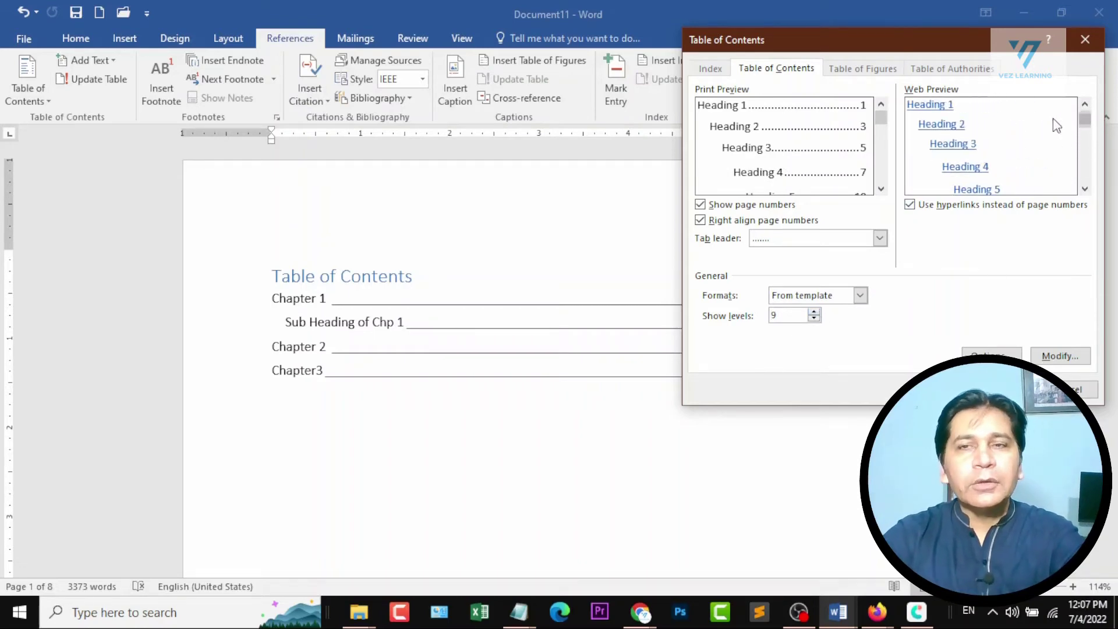
left_click(769, 207)
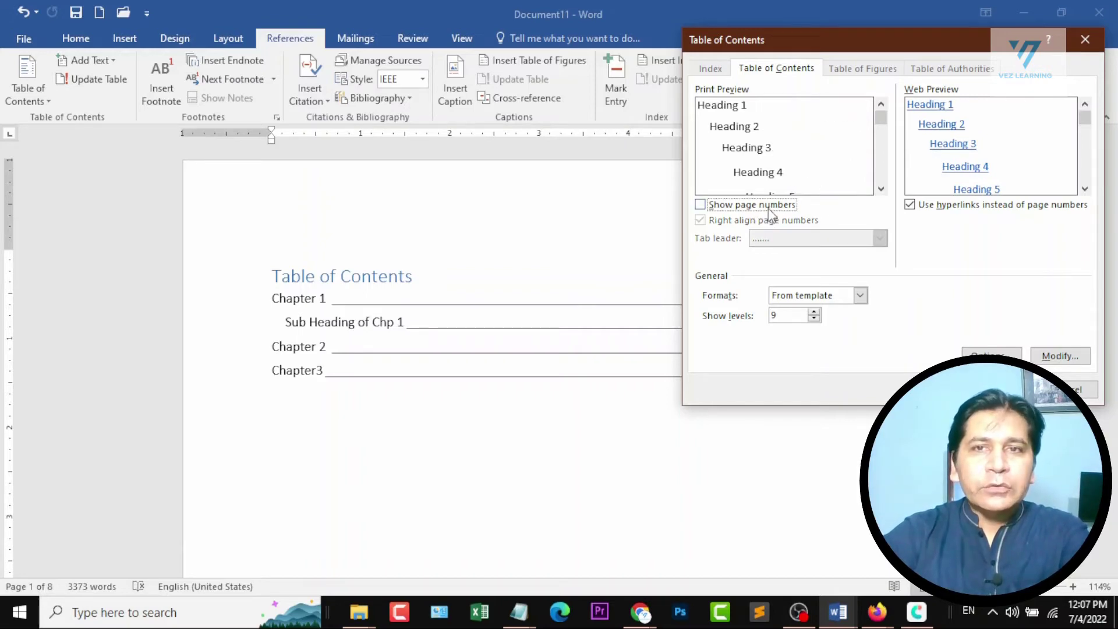
left_click(775, 207)
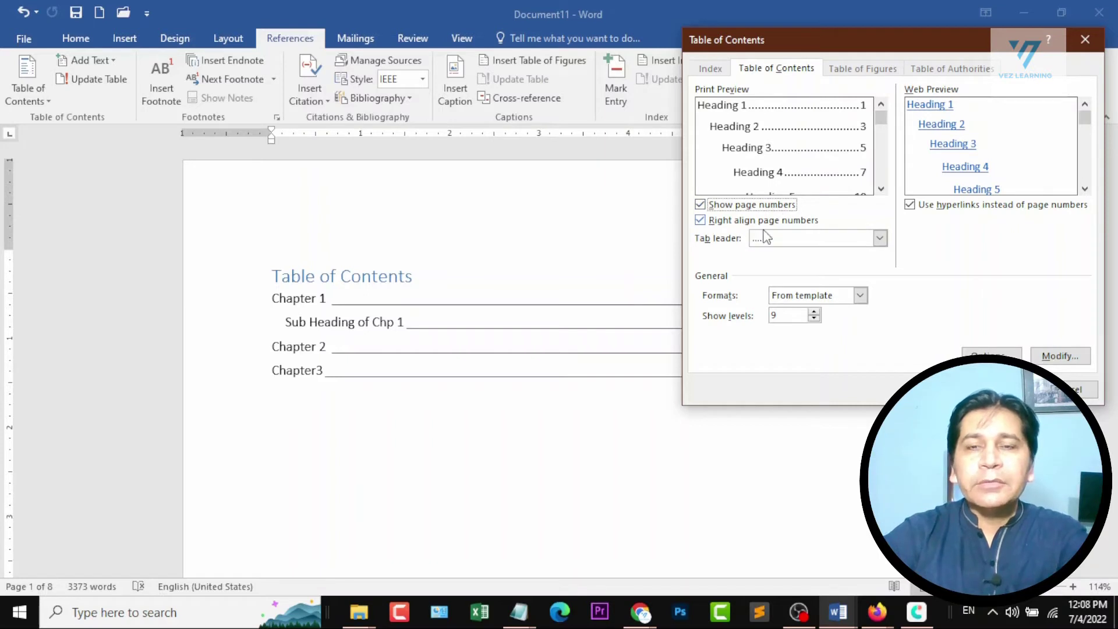
left_click(758, 223)
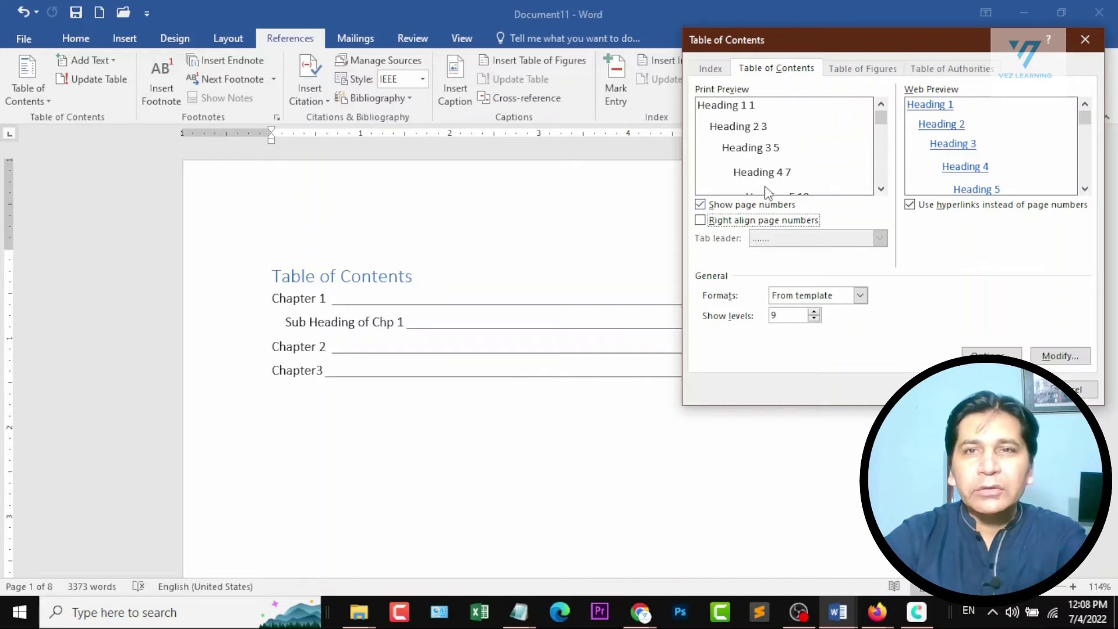
left_click(720, 221)
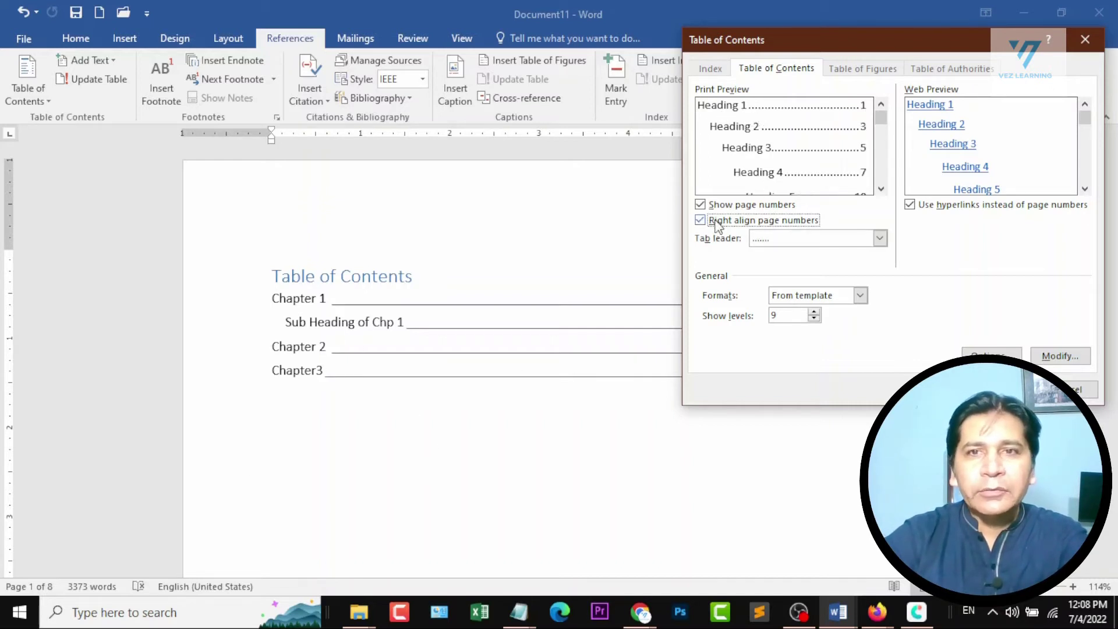
Choose the dashed tab leader and replace the existing table of contents with the customized one.
left_click(879, 238)
left_click(827, 275)
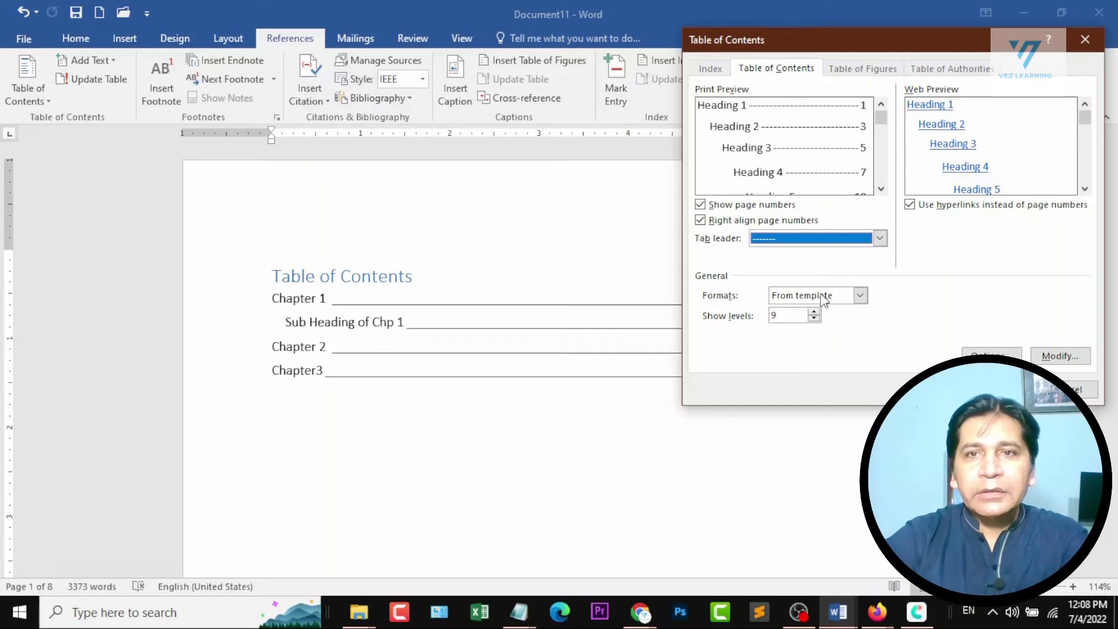
left_click(991, 389)
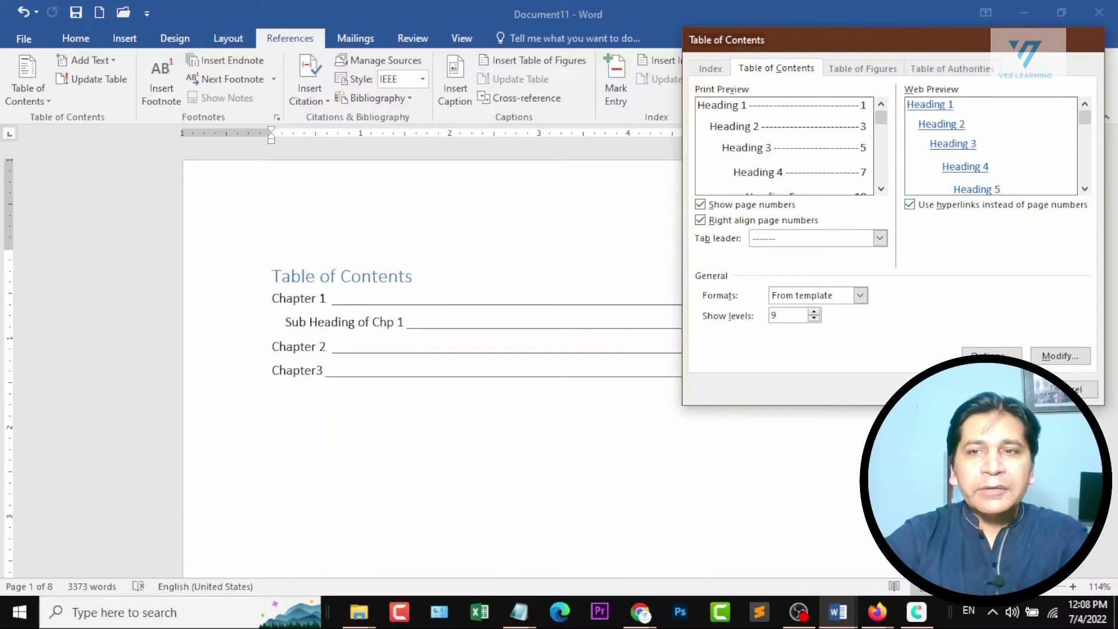
left_click(499, 350)
left_click(527, 434)
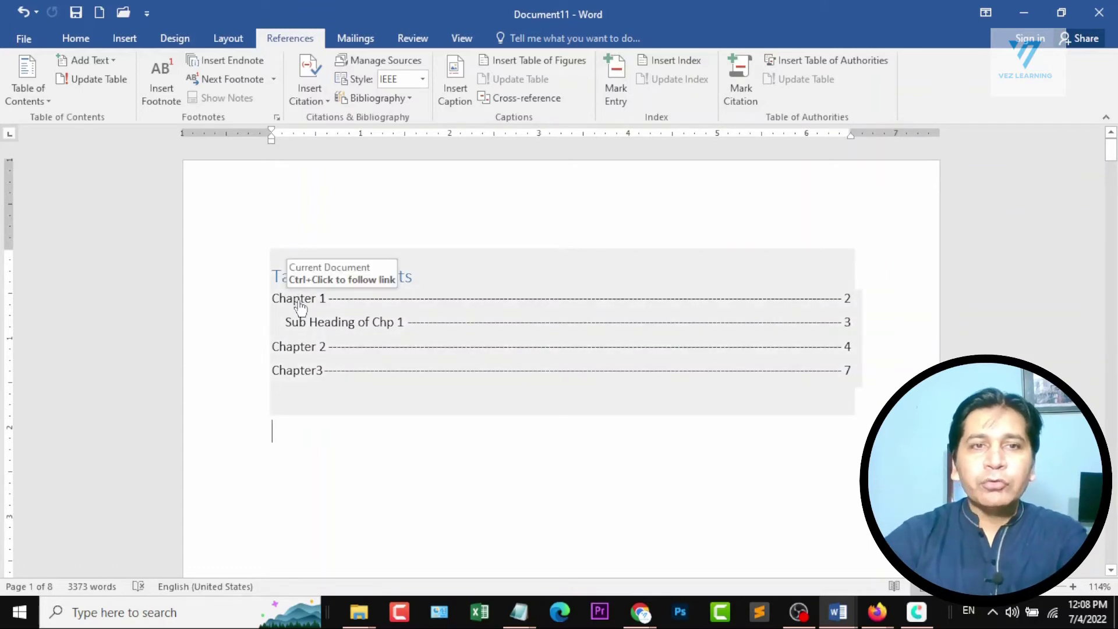
Follow the table of contents links to the Chapter 1 and Chapter 2 headings.
left_click(298, 301, "ctrl")
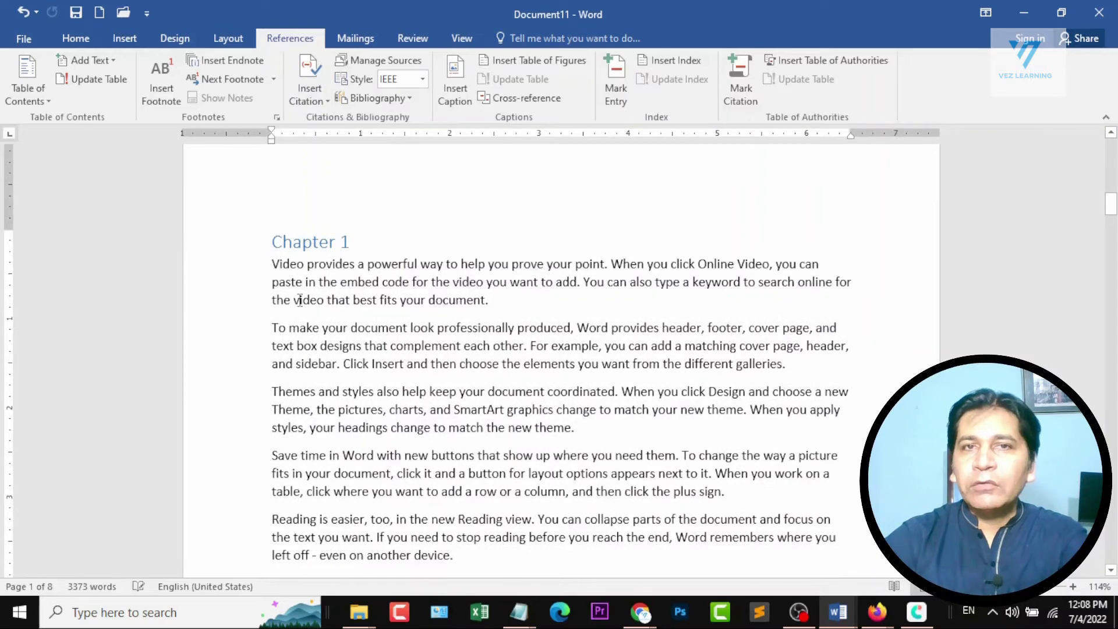
scroll(298, 302, "up", 10)
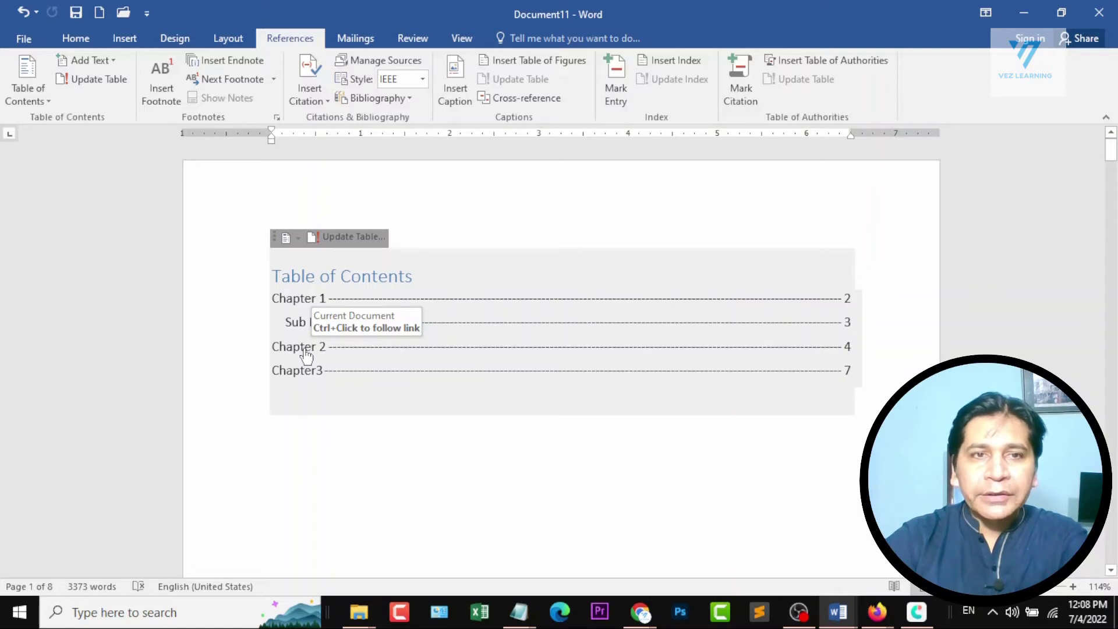
left_click(307, 349, "ctrl")
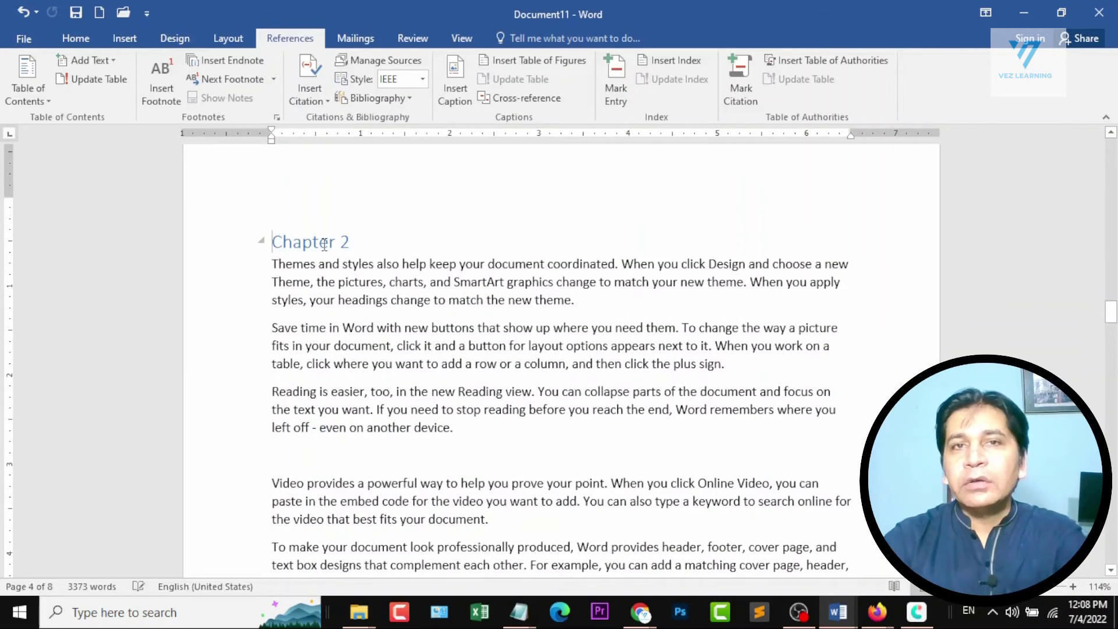
Review the custom table of contents settings again without applying anything.
left_click(25, 94)
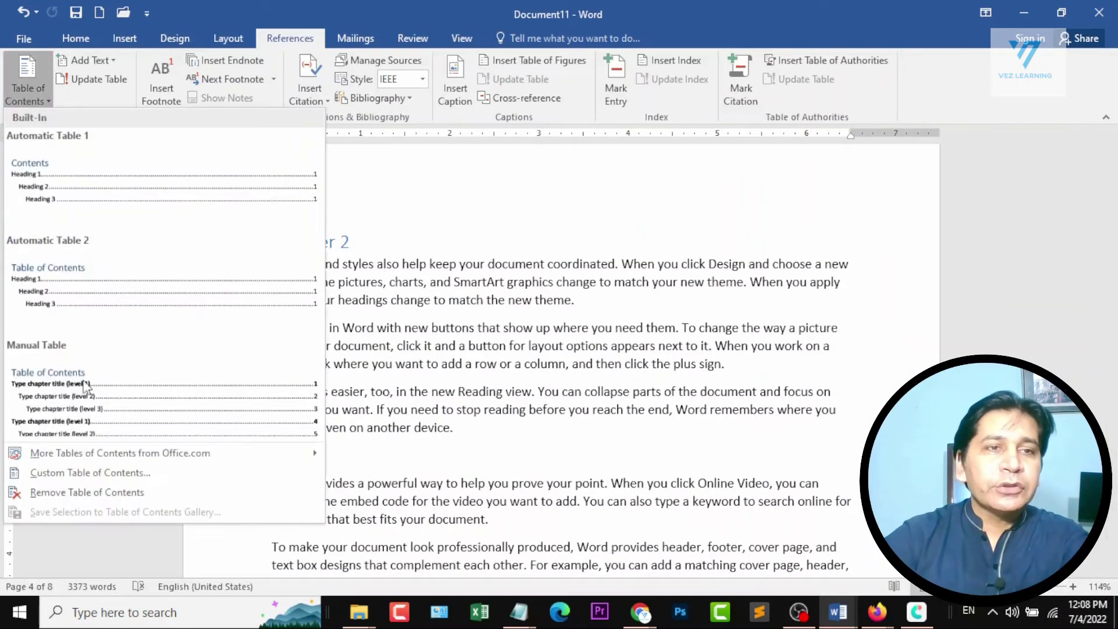
left_click(81, 469)
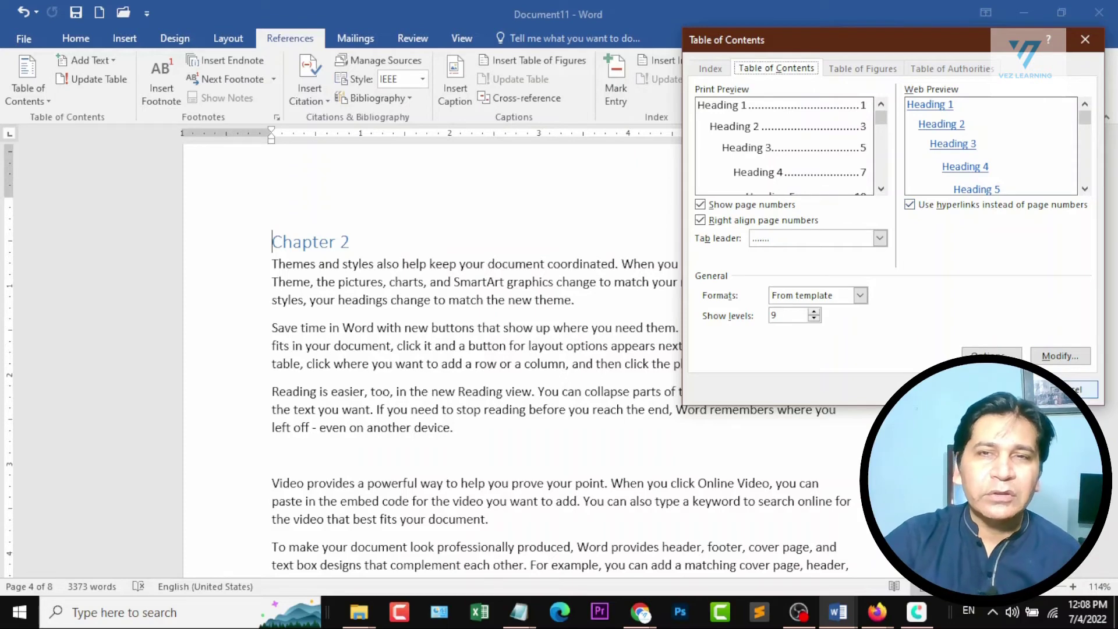
left_click(1064, 389)
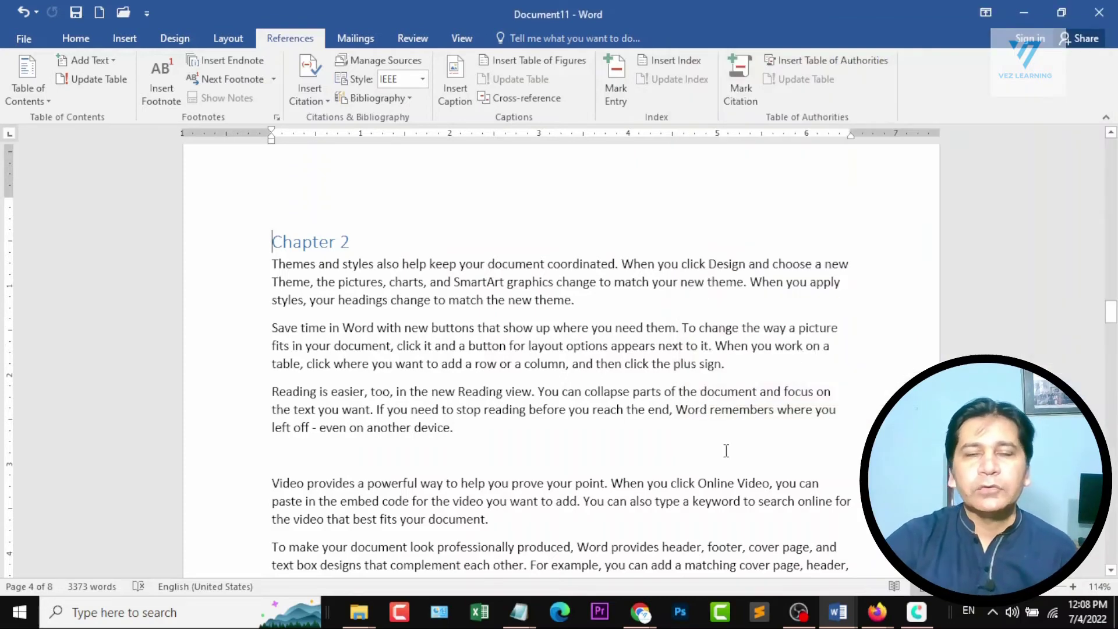
Check the Section 4 topics in the Document1 outline and return to Document11, keeping it open.
mouse_move(837, 611)
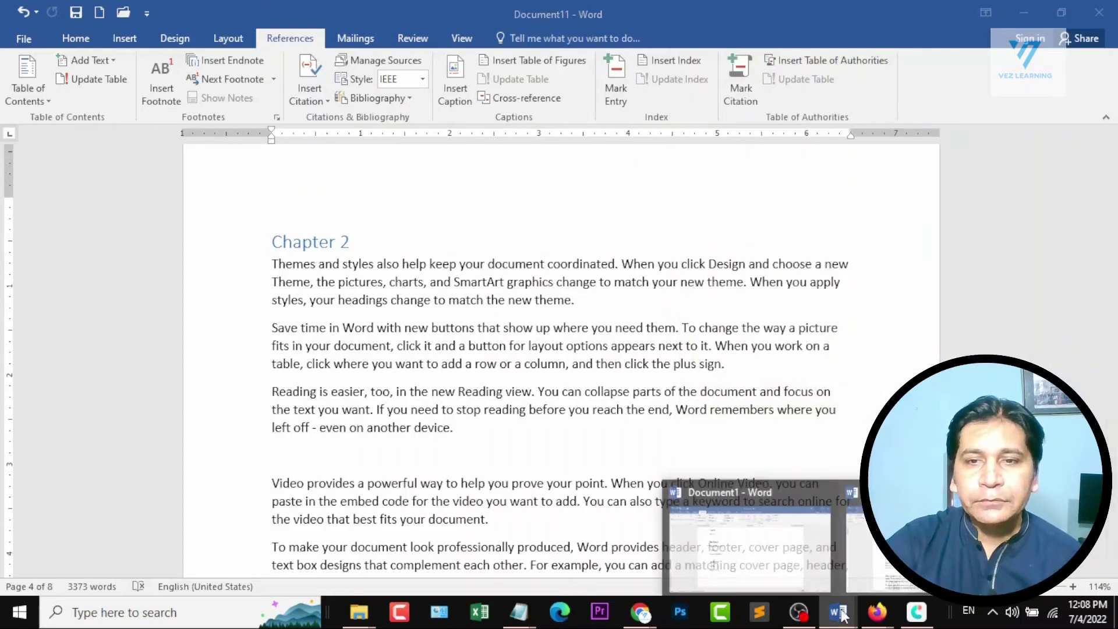
left_click(728, 547)
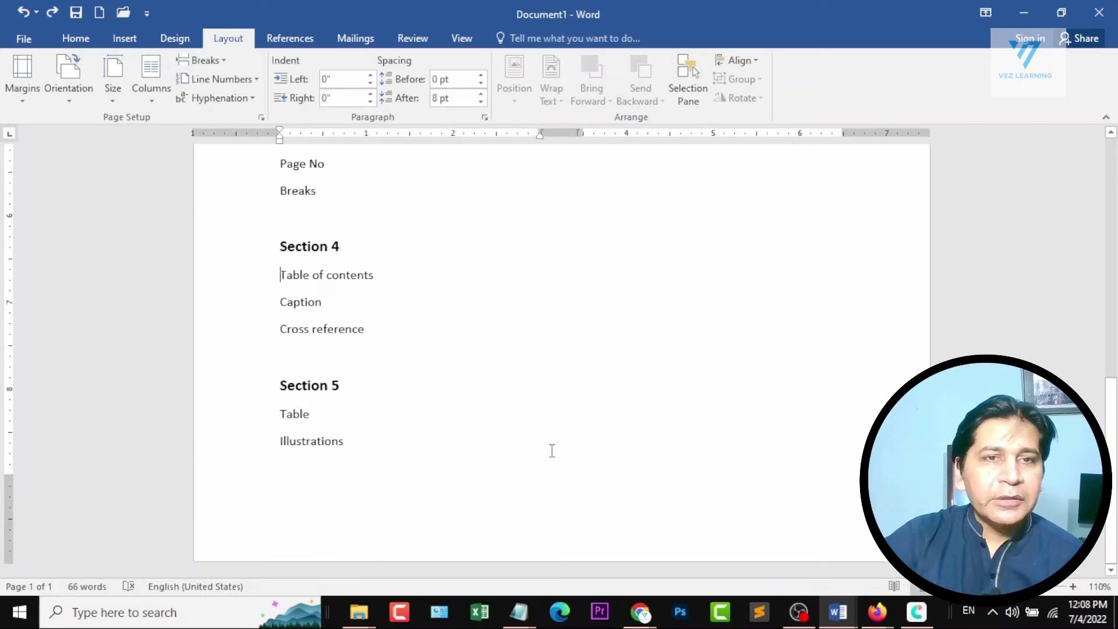
left_click(1024, 13)
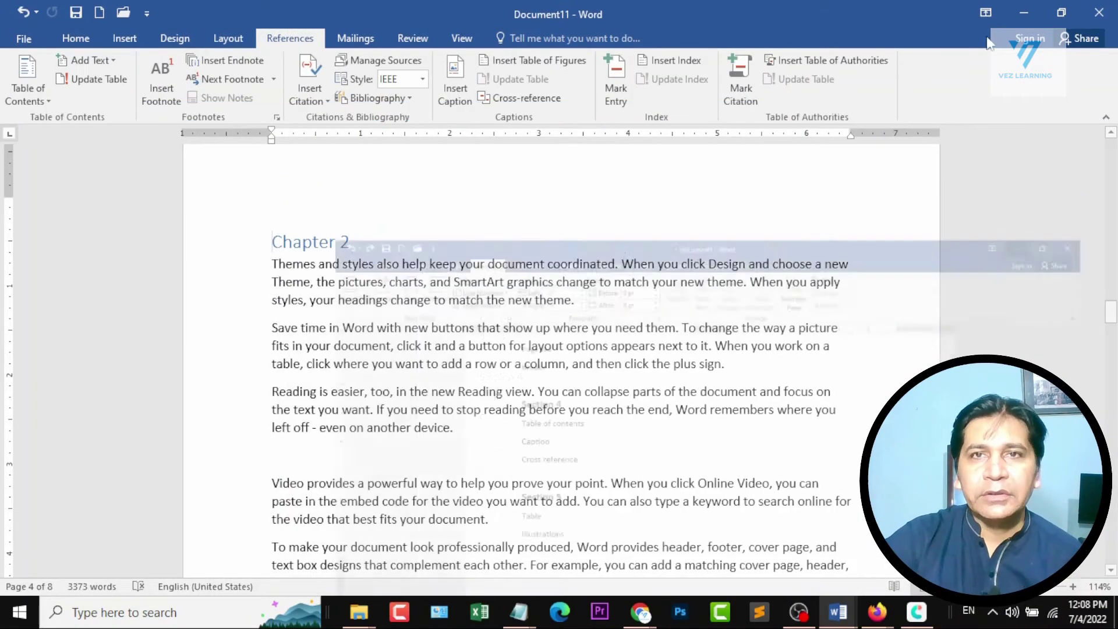
key("alt+F4")
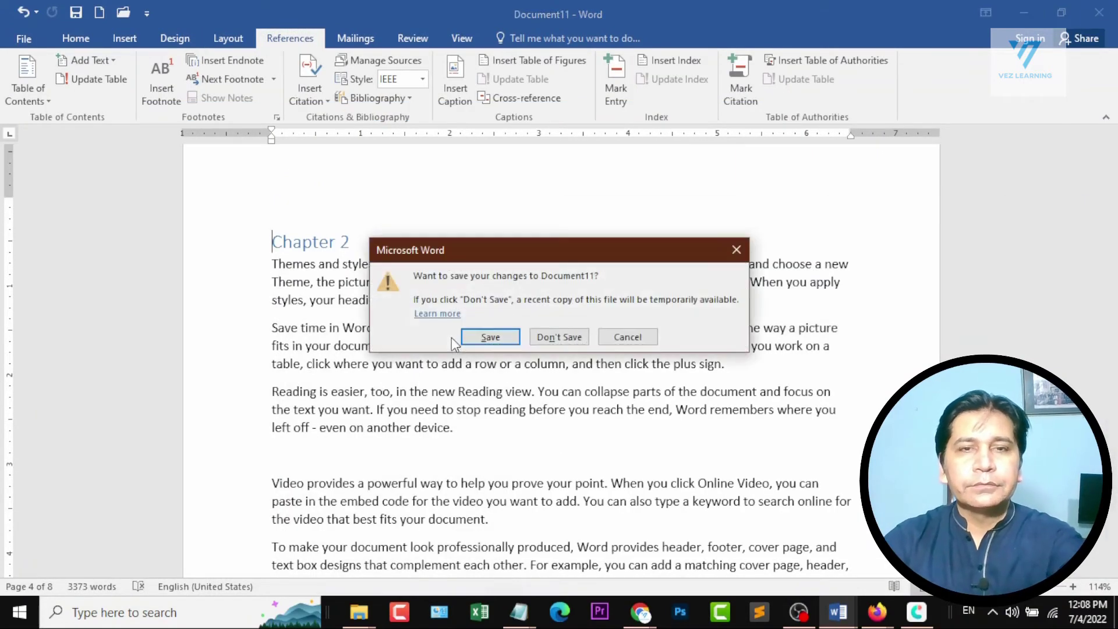
left_click(644, 335)
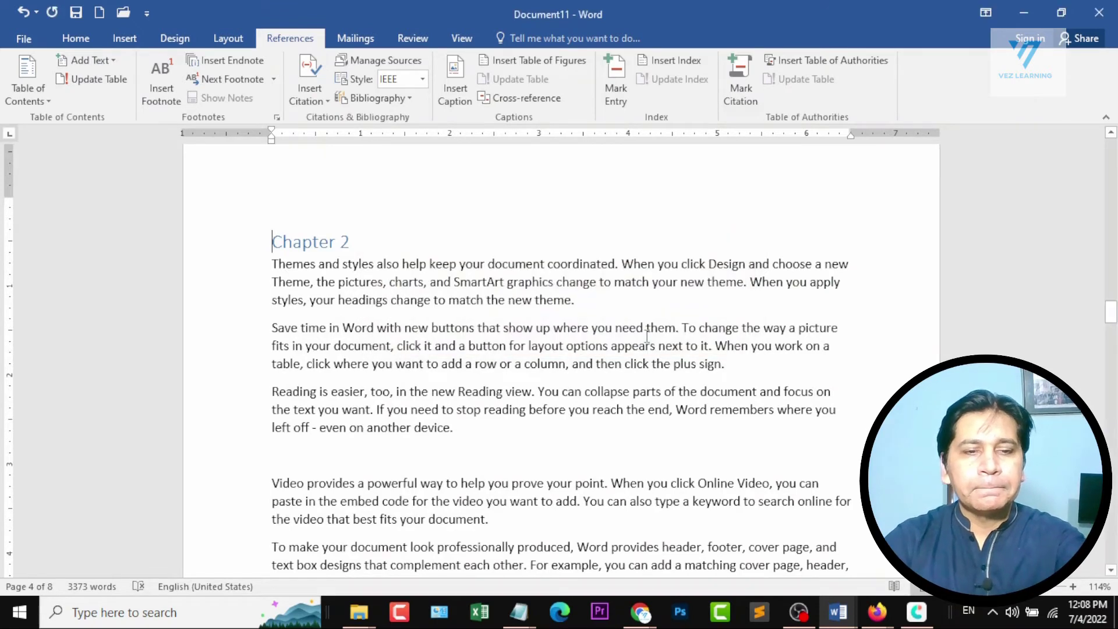
Create a new blank document and try to insert the picture of three stacked iPhones from a Bing search for iphone.
key("ctrl+n")
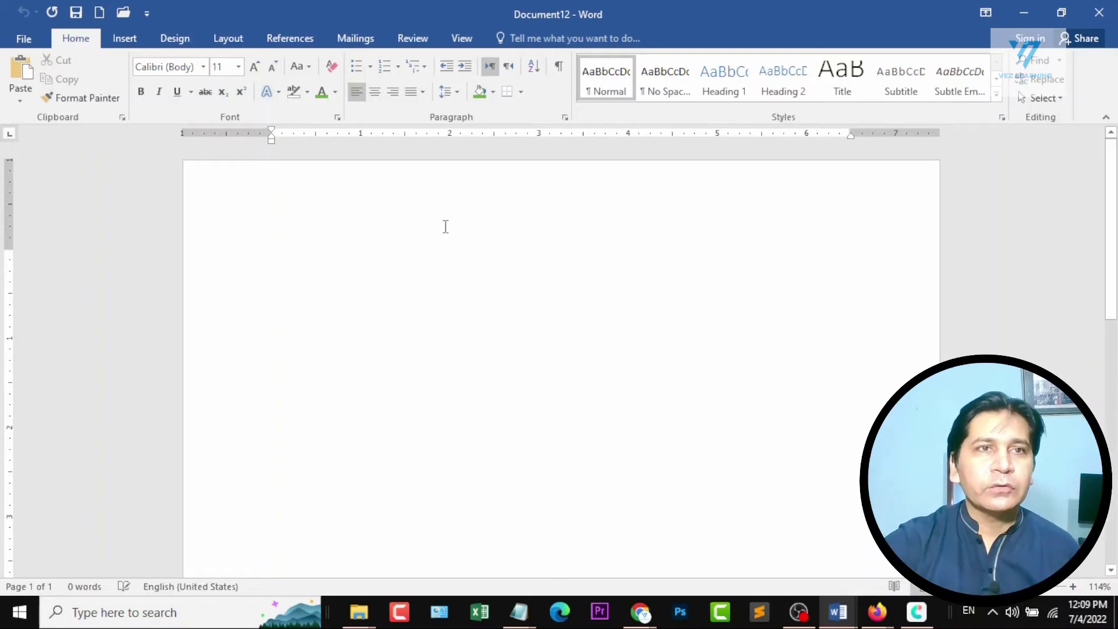
left_click(125, 38)
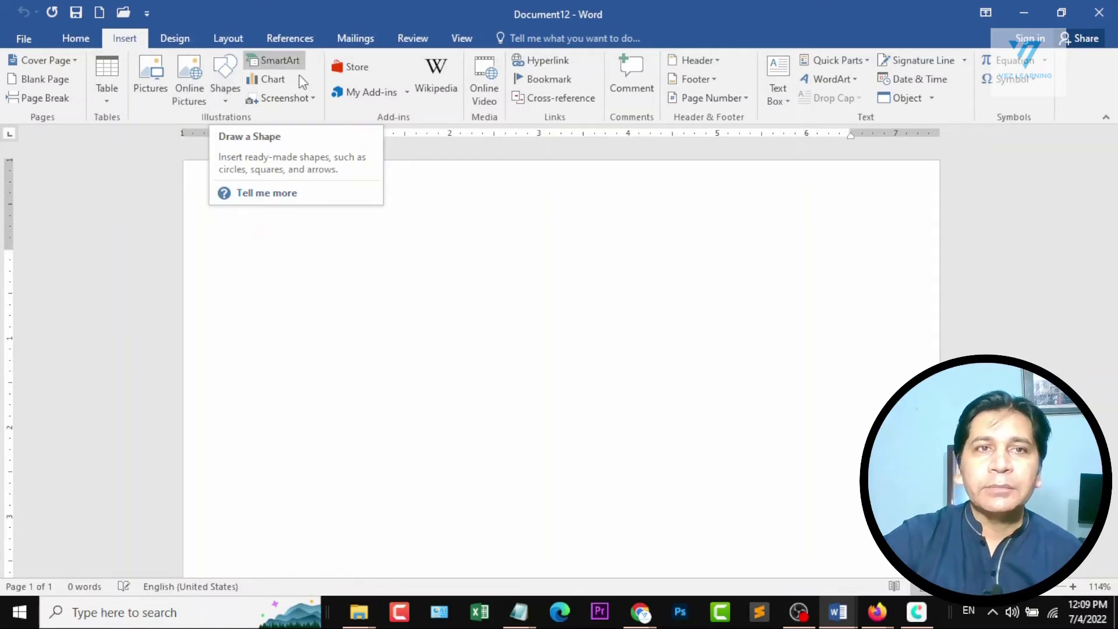
left_click(188, 73)
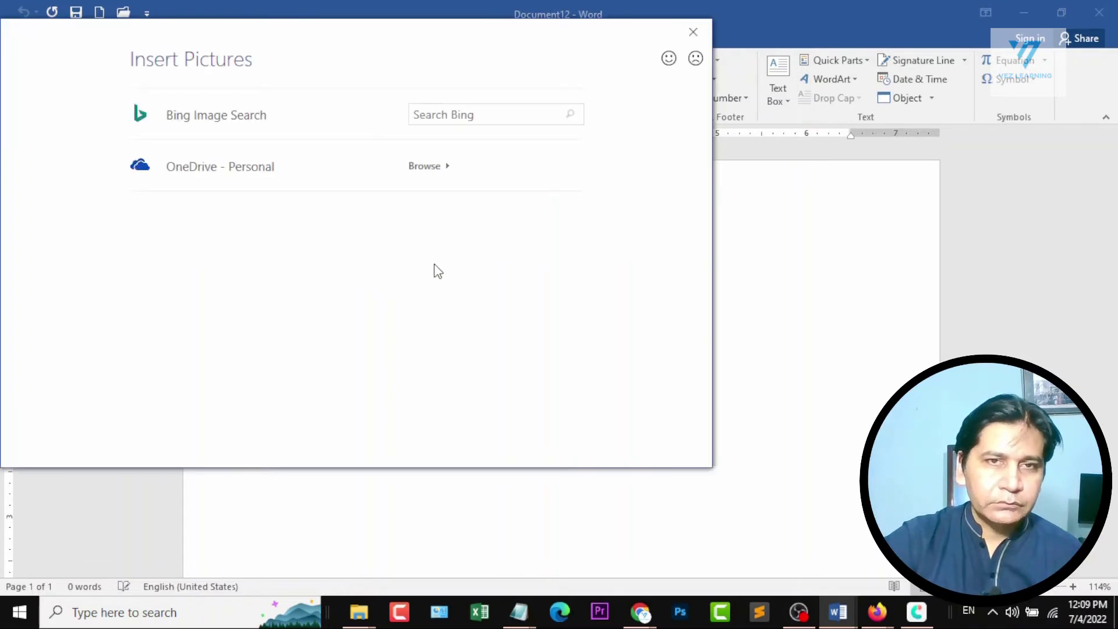
left_click(444, 117)
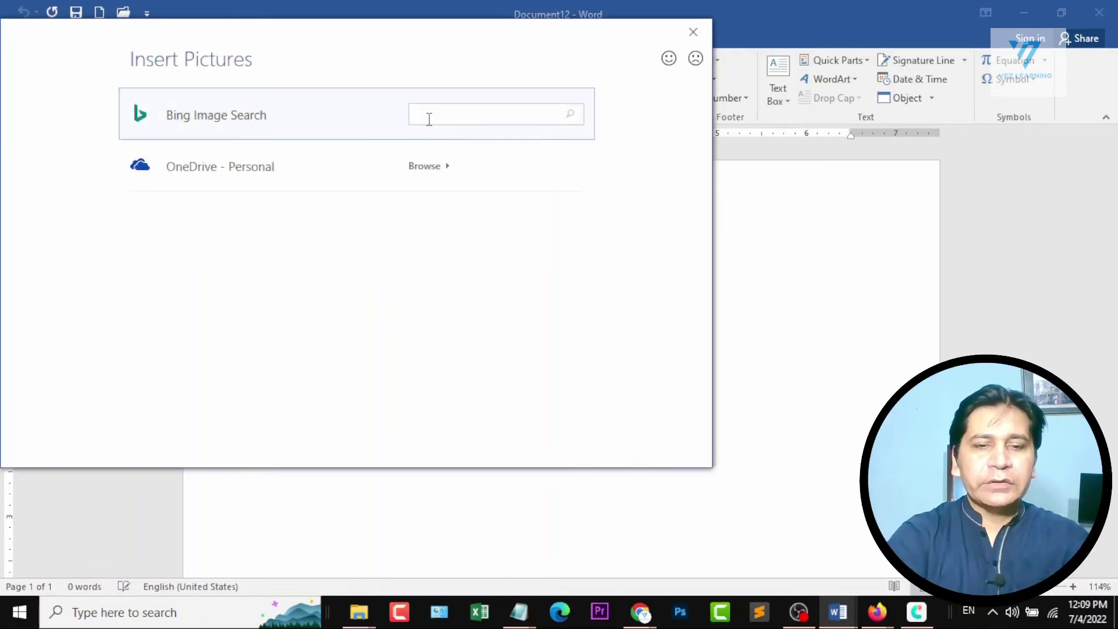
type("iphone")
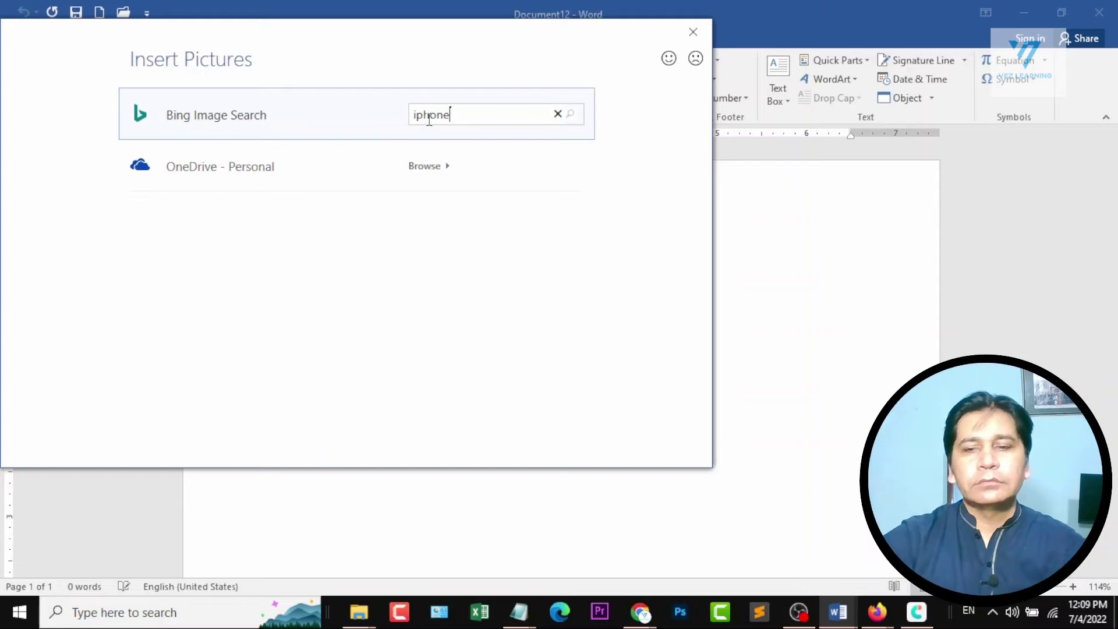
key("Return")
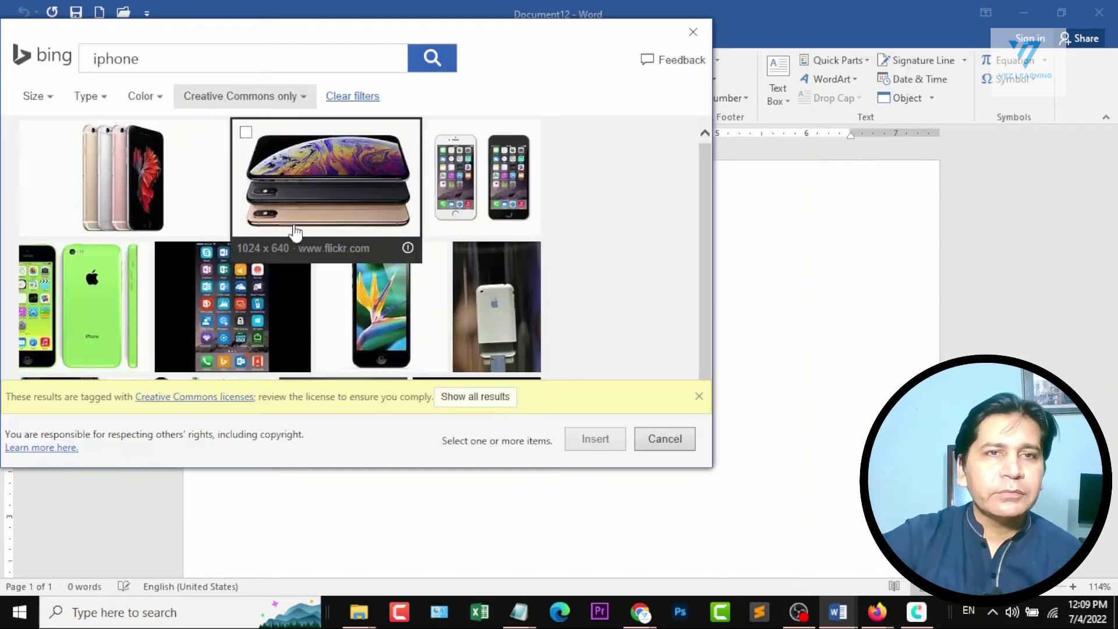
left_click(337, 177)
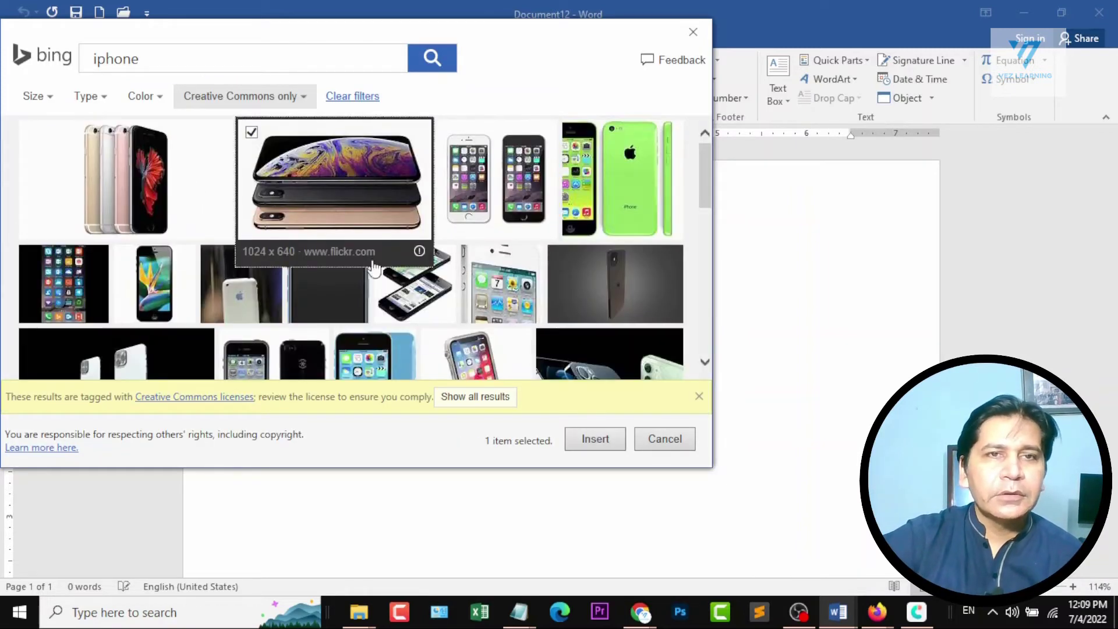
left_click(609, 440)
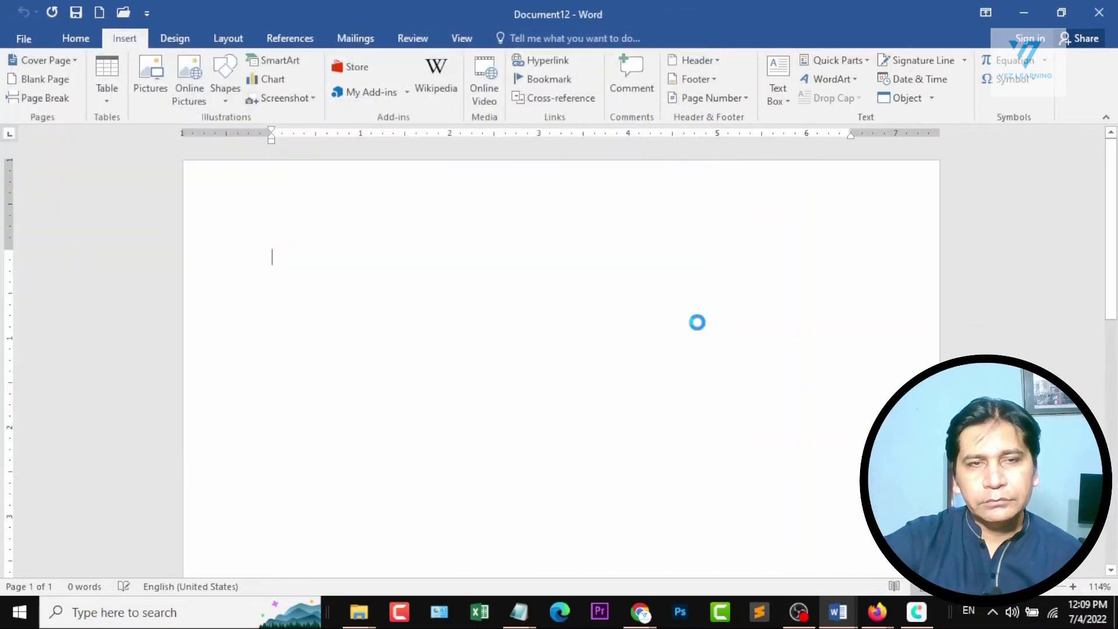
left_click(566, 351)
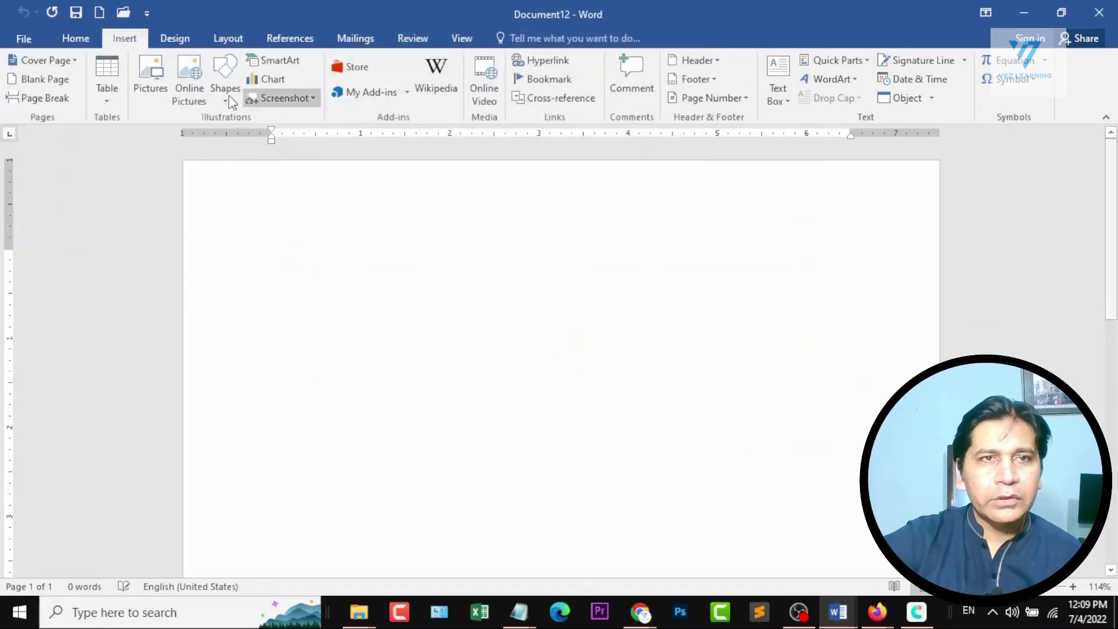
Insert the online picture of four upright iPhones from a Bing search for iphone and shrink it proportionally to about 3.4 inches wide.
left_click(189, 90)
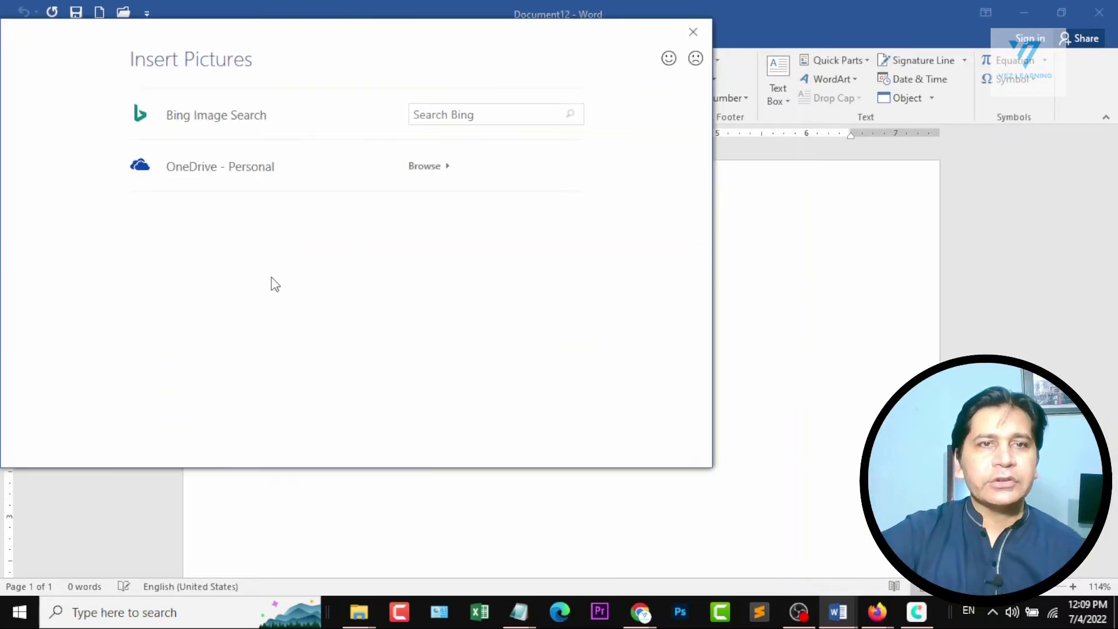
left_click(498, 115)
type("iphone")
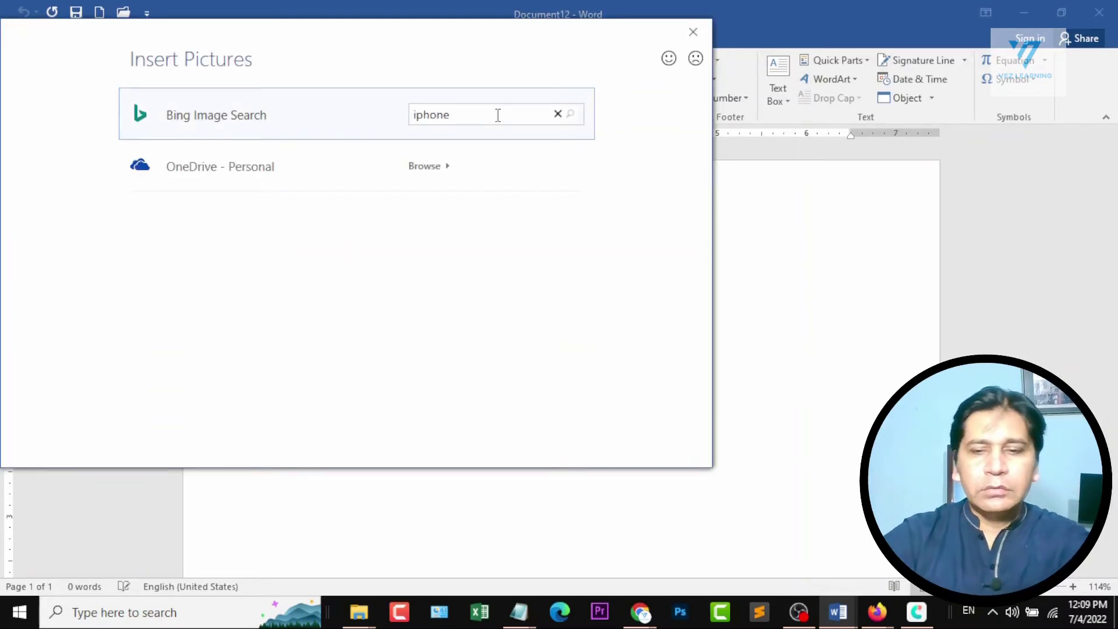
key("Return")
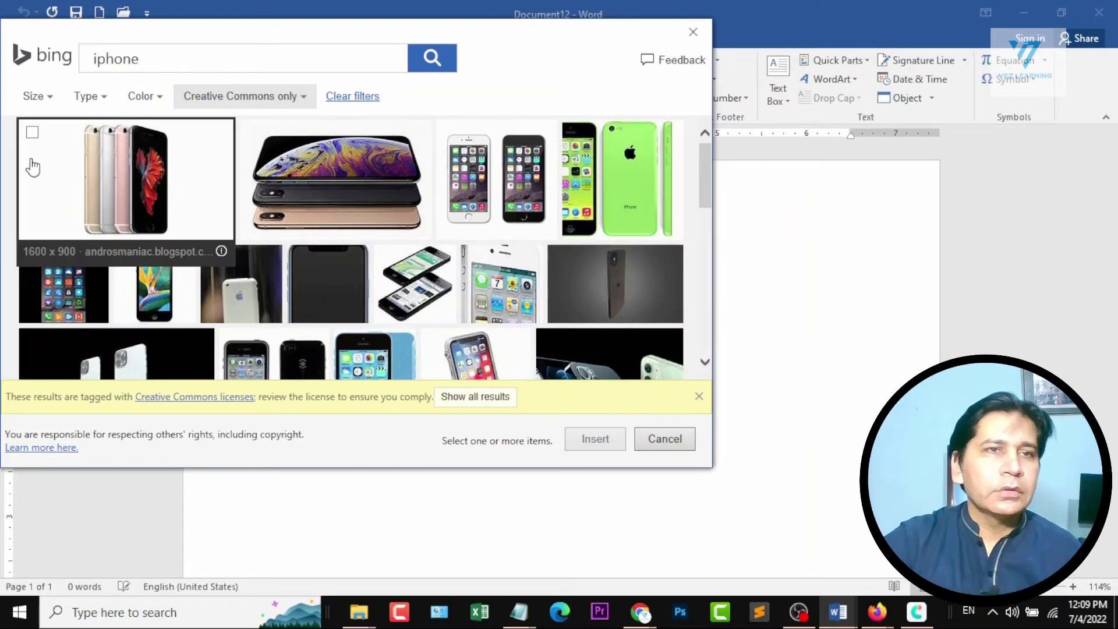
left_click(32, 132)
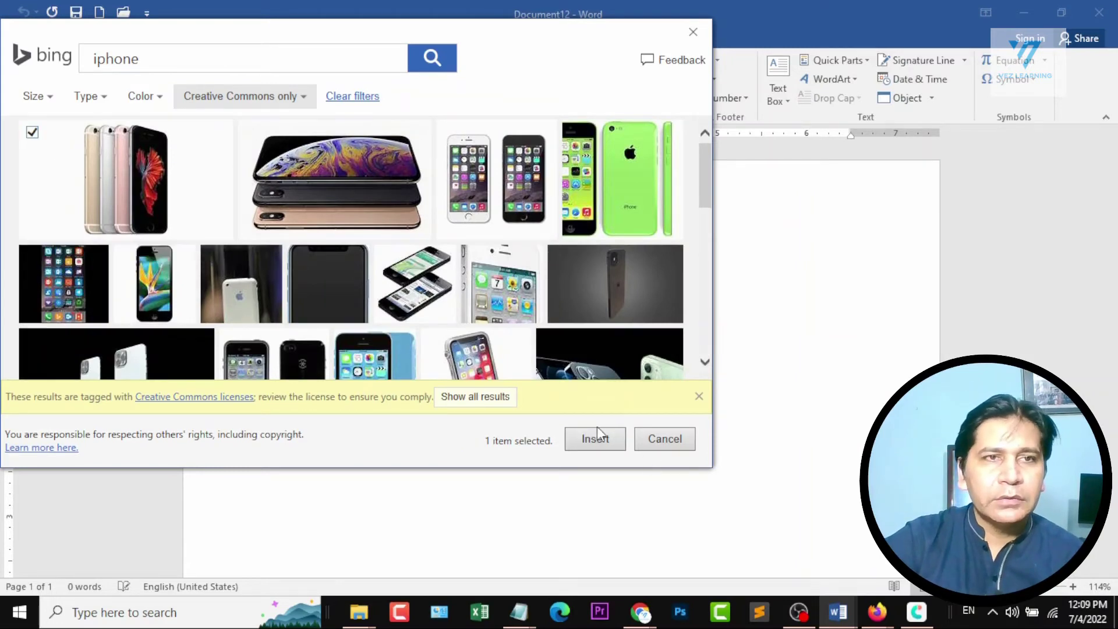
left_click(608, 438)
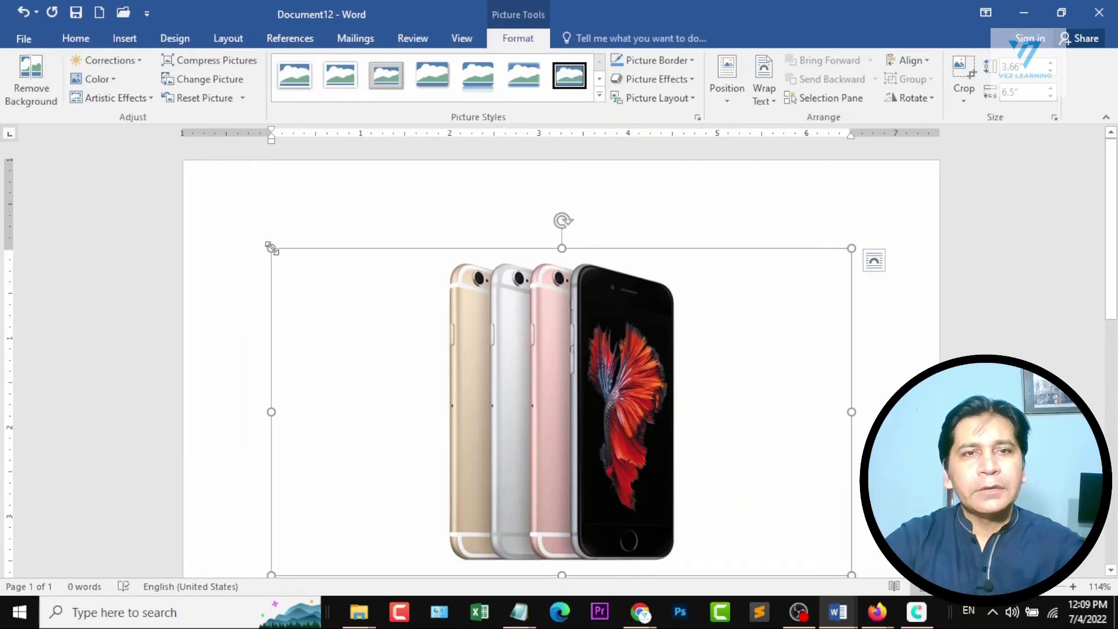
left_click_drag(271, 248, 549, 429)
left_click(622, 360)
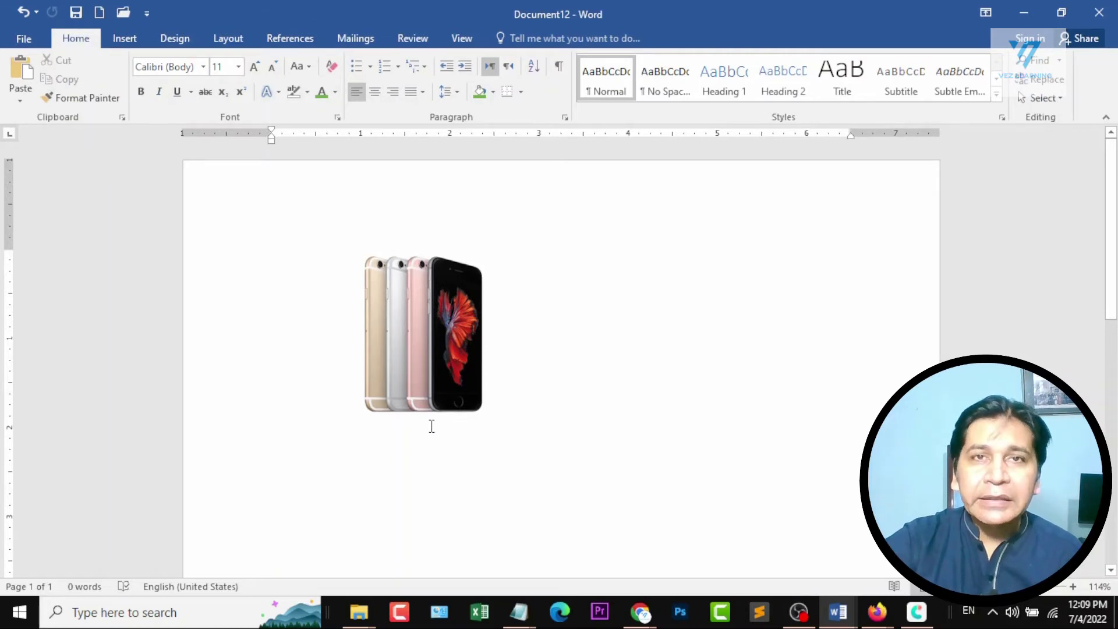
Start a caption for the iPhone picture and add a new caption label named Image.
left_click(278, 37)
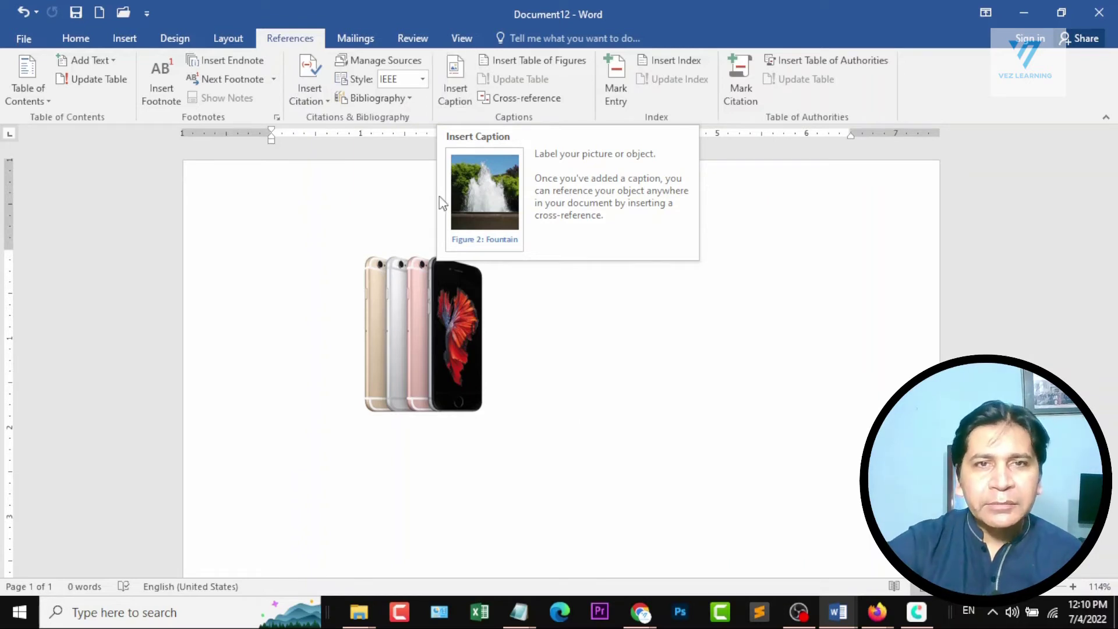
left_click(455, 82)
left_click_drag(852, 164, 803, 163)
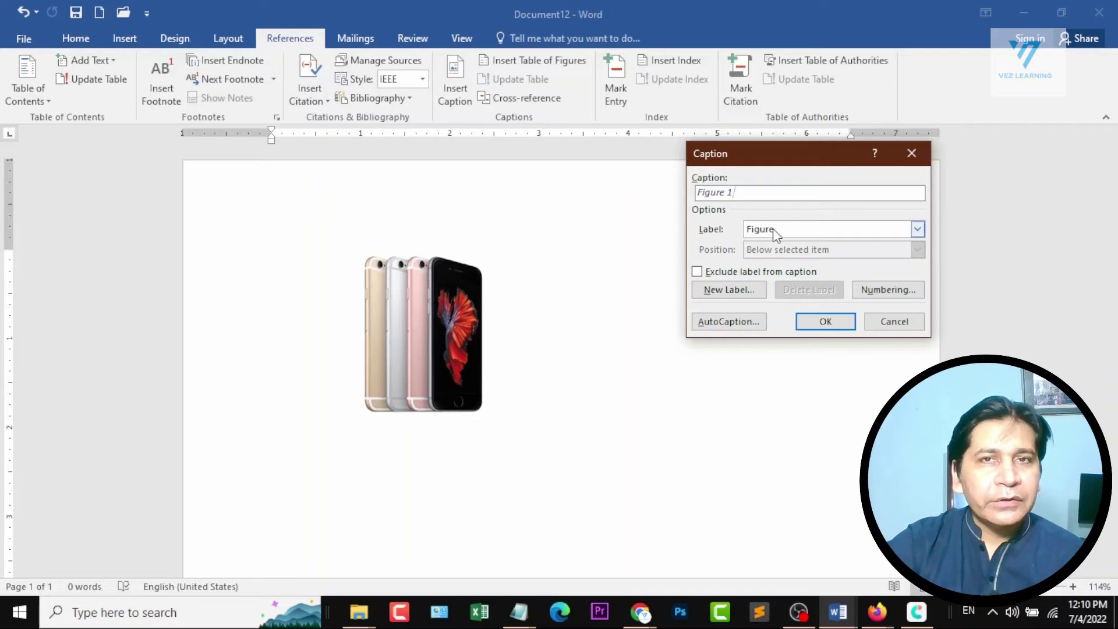
left_click(917, 233)
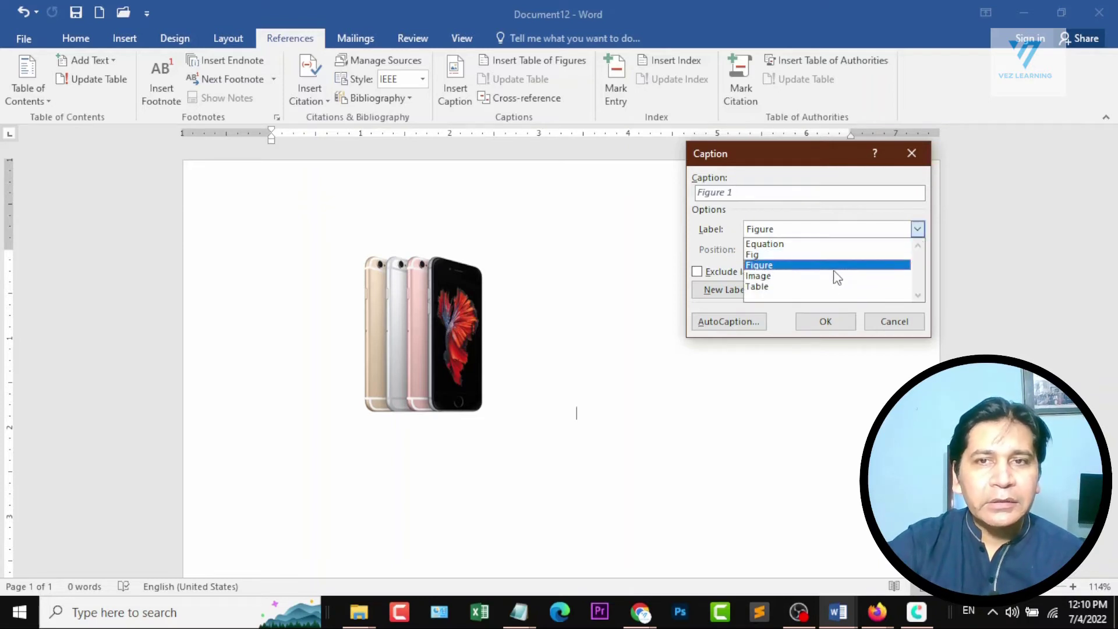
left_click(816, 208)
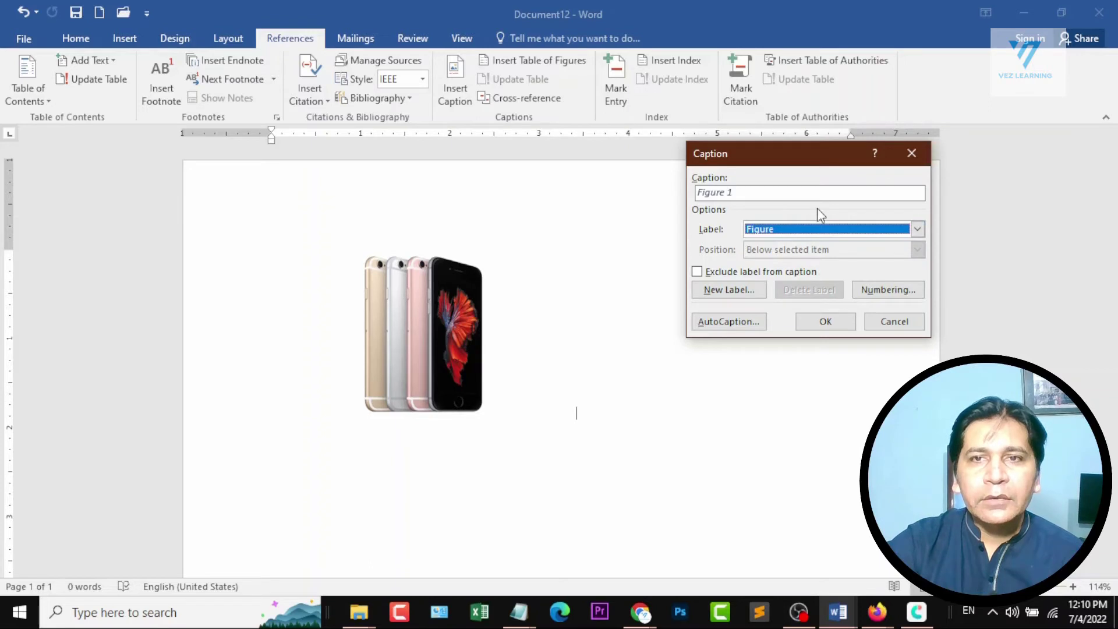
left_click(745, 291)
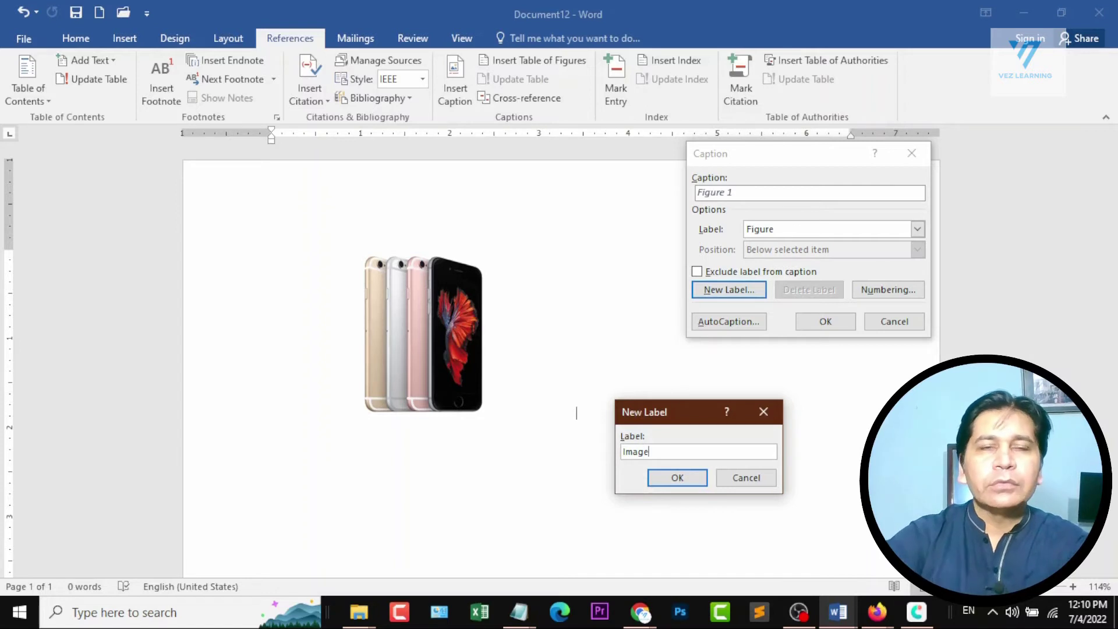
left_click(690, 483)
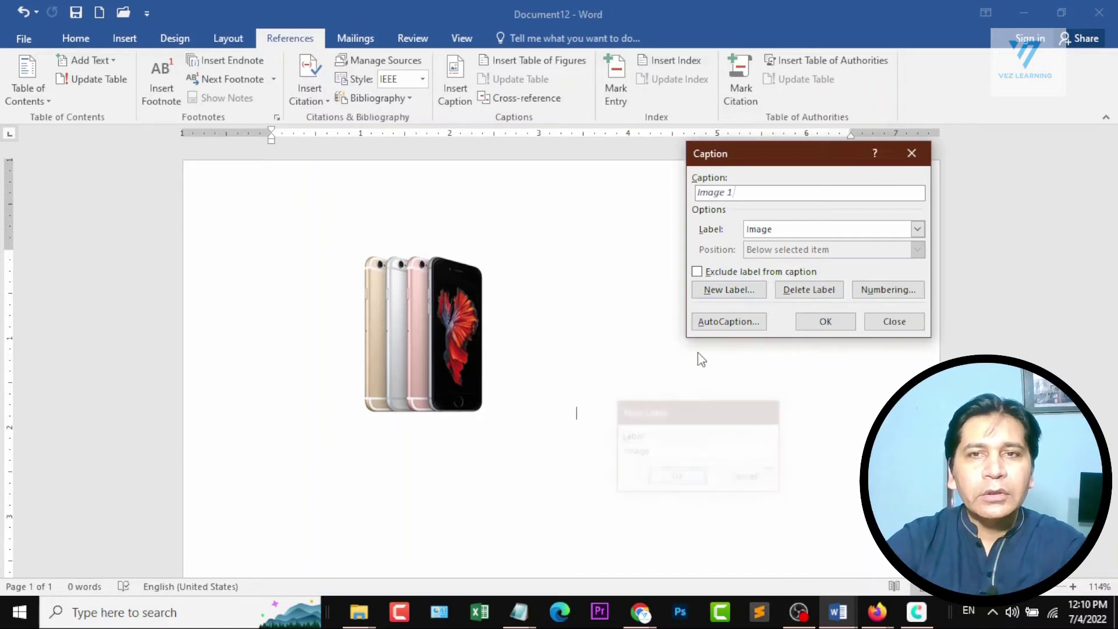
Switch the caption label to Figure, insert the Figure 1 caption and move it onto its own line below the picture.
left_click(769, 201)
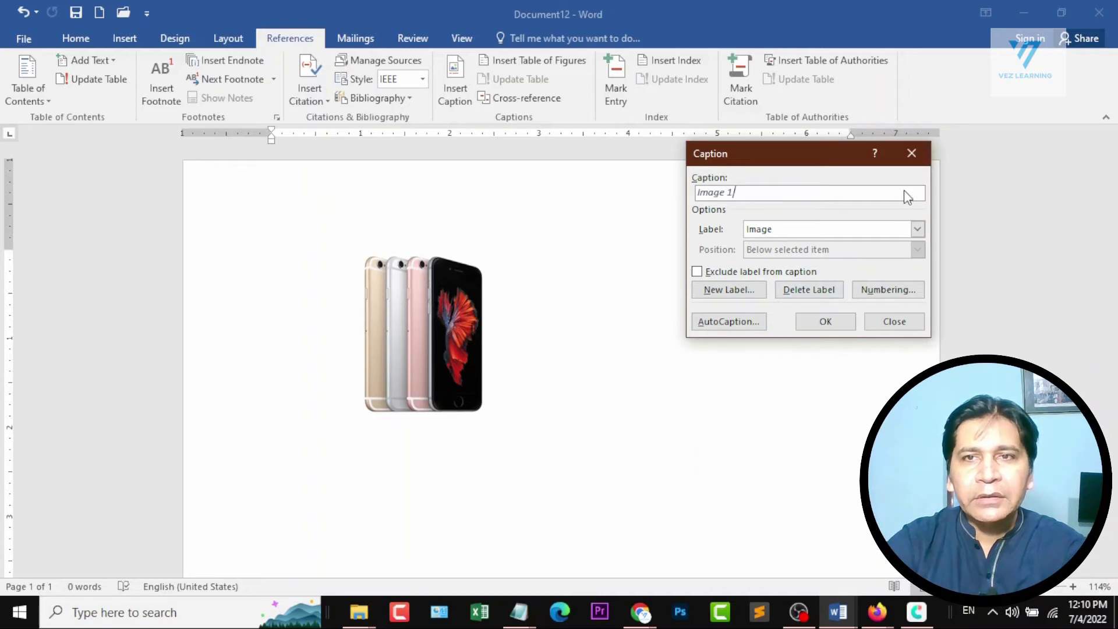
left_click(837, 233)
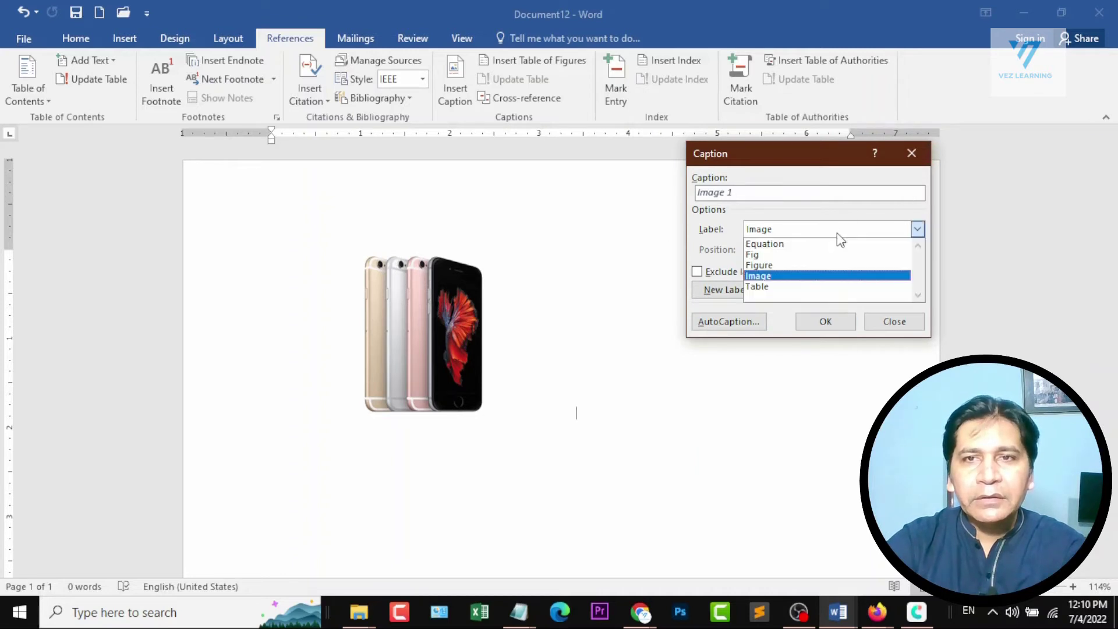
left_click(825, 266)
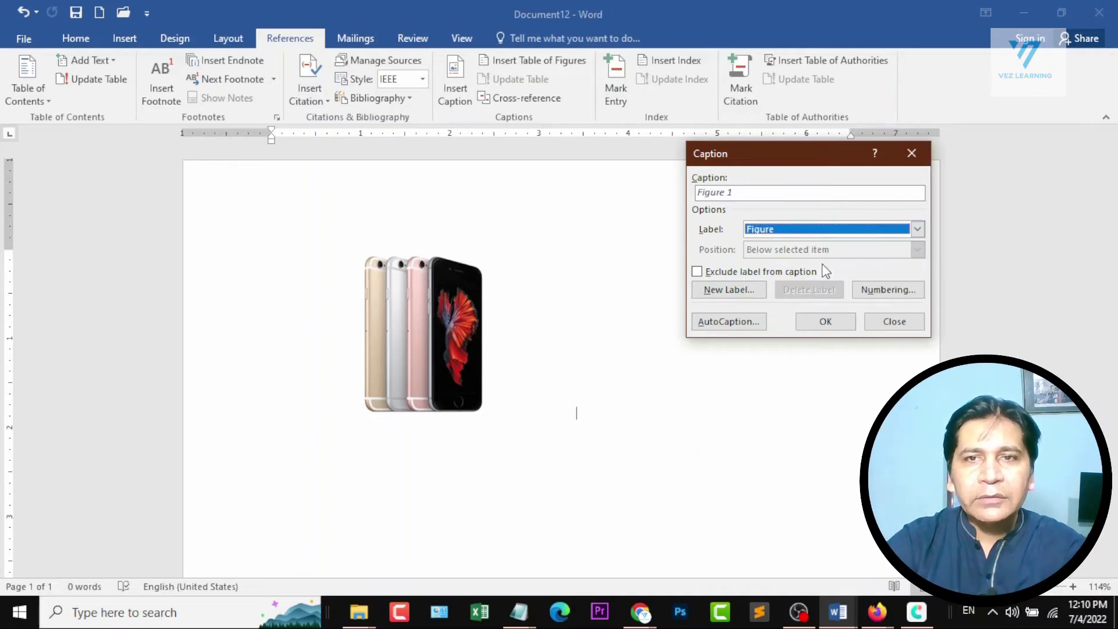
left_click(841, 332)
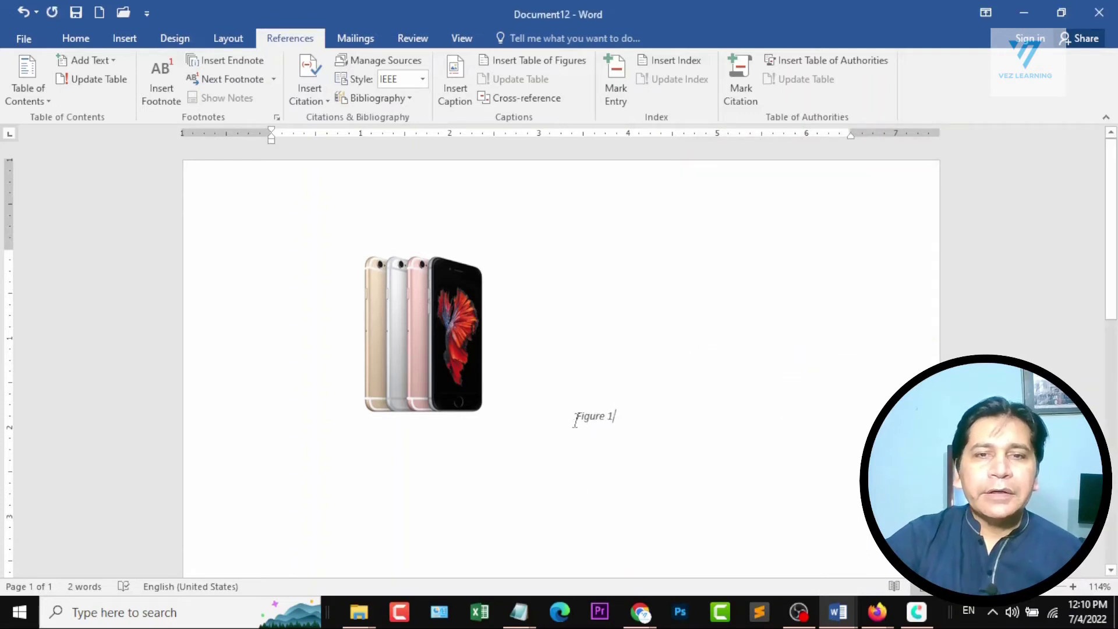
key("Return")
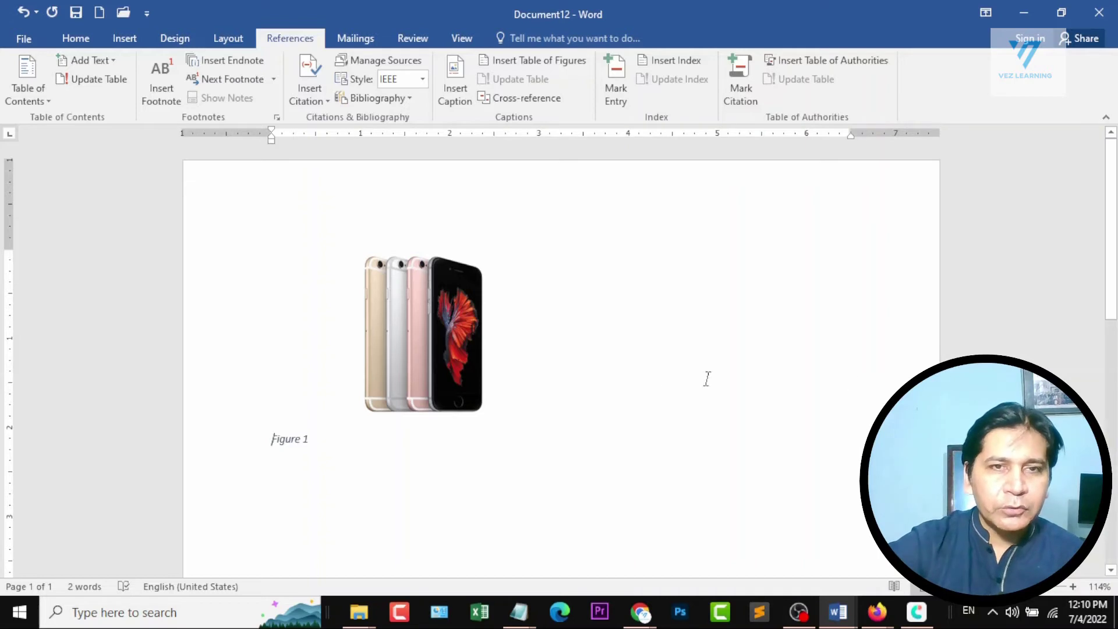
Narrow the iPhone picture to about 1.5 inches wide, keeping its height.
left_click(436, 376)
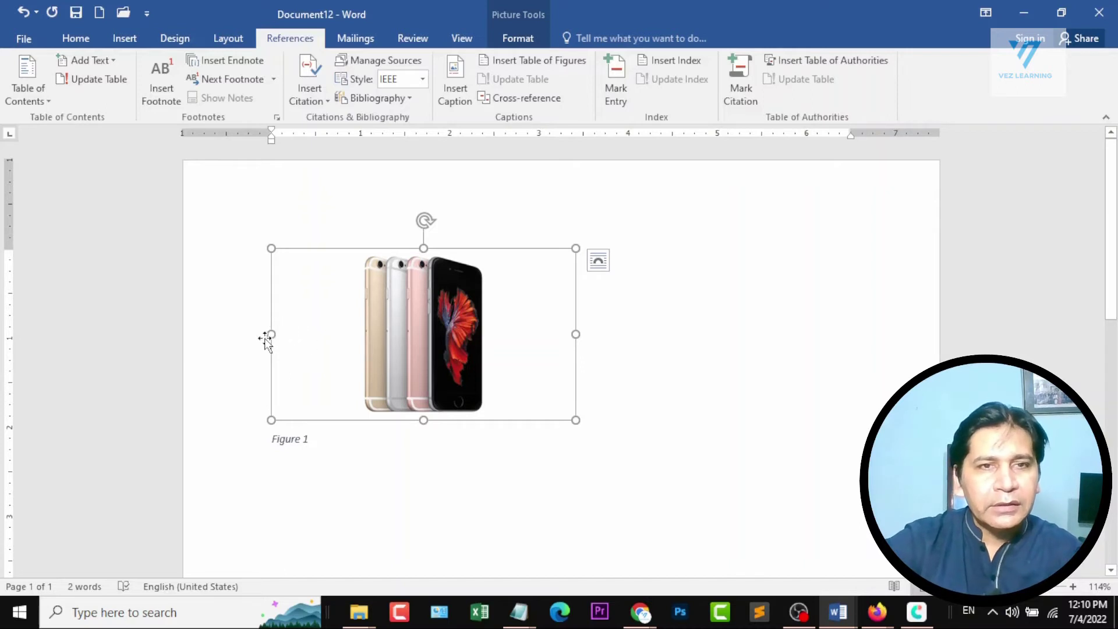
key("alt")
left_click_drag(271, 334, 444, 330)
left_click(521, 342)
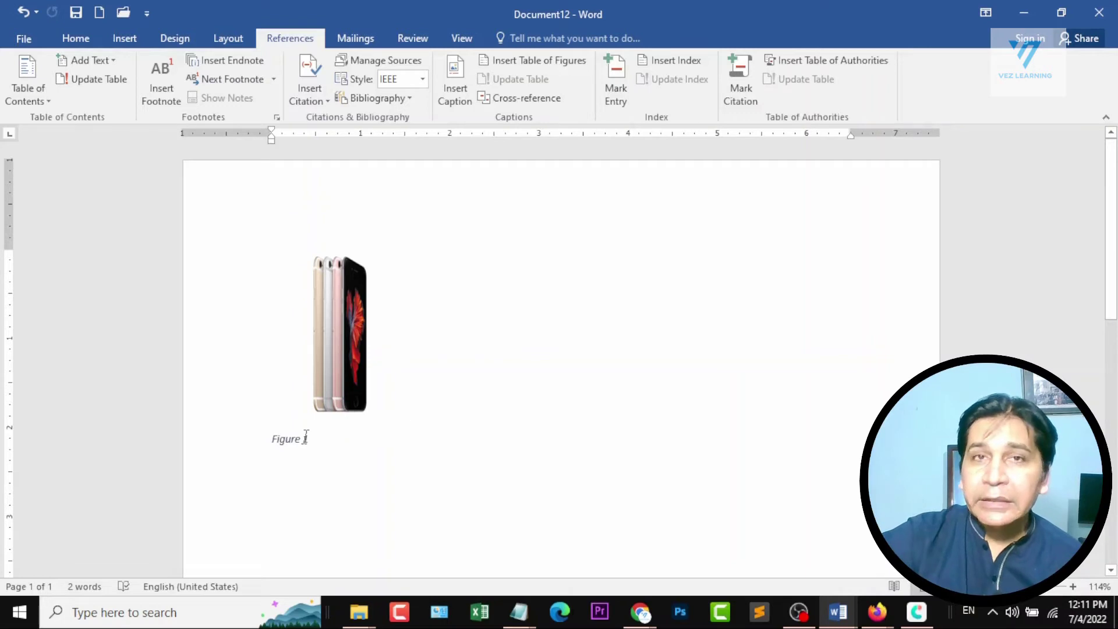
left_click(337, 429)
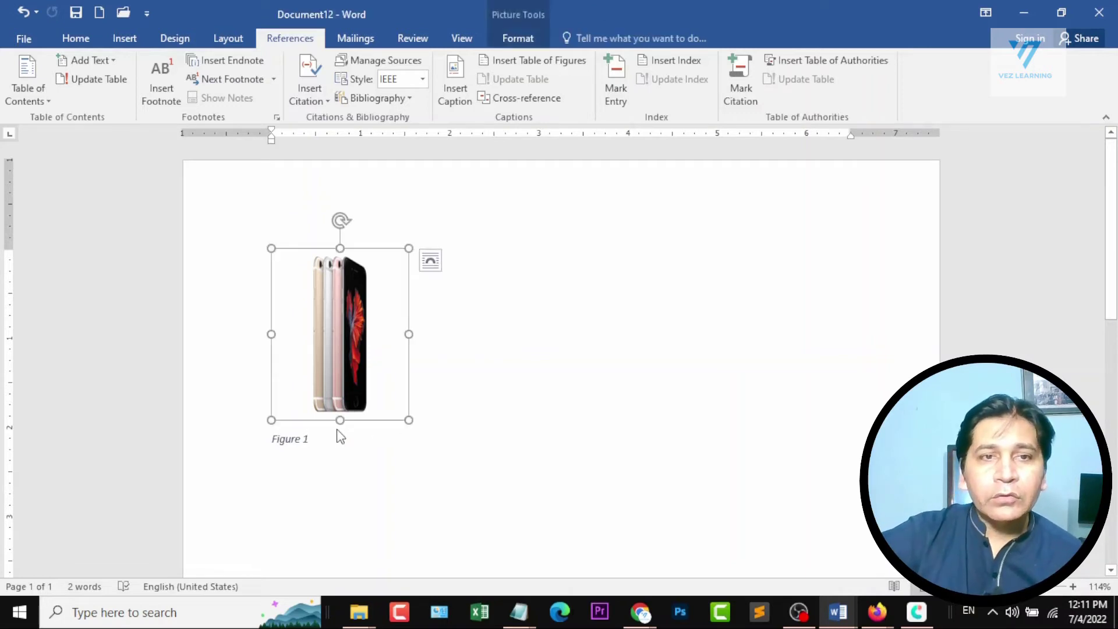
Insert the Windows 10 laptop picture from a Bing search for laptop below the Figure 1 caption and shrink it proportionally to about 2.3 inches wide.
left_click(398, 443)
key("Return")
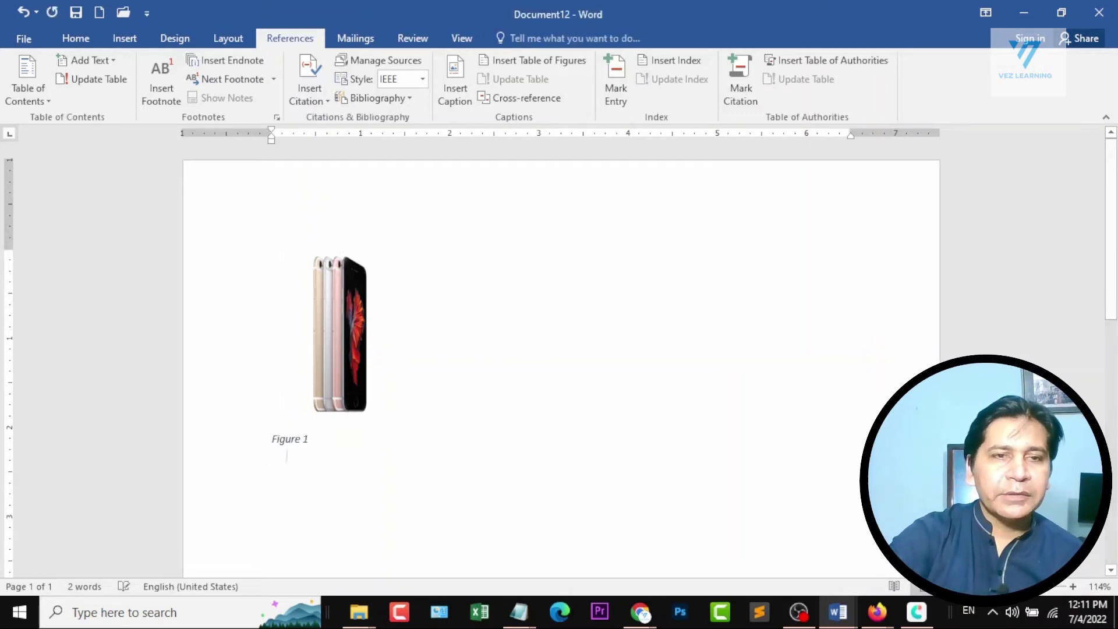
left_click(124, 39)
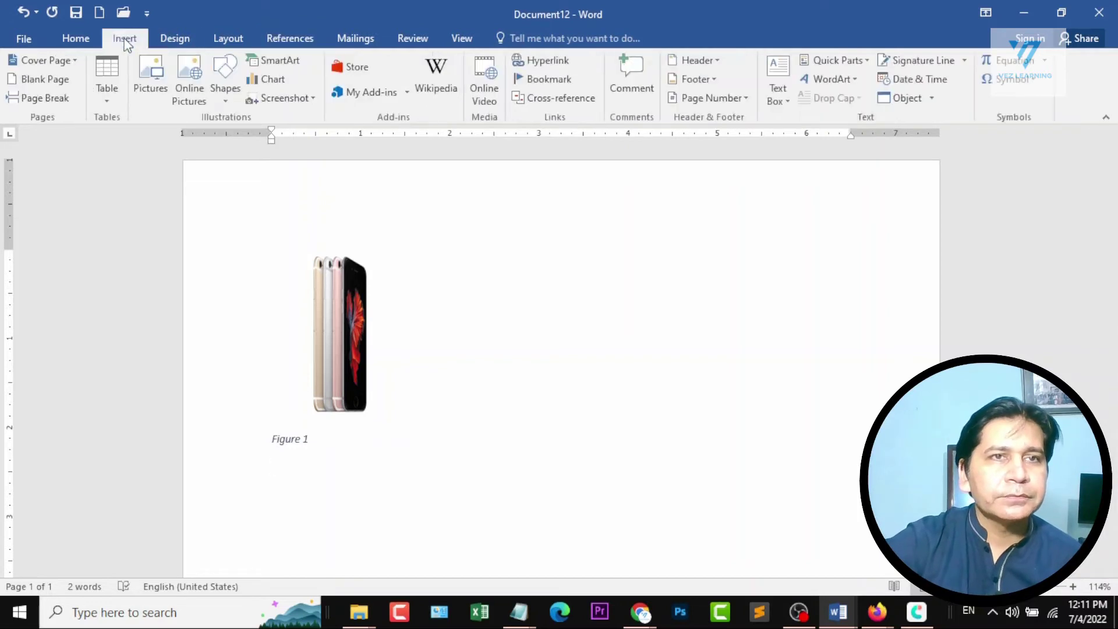
left_click(199, 70)
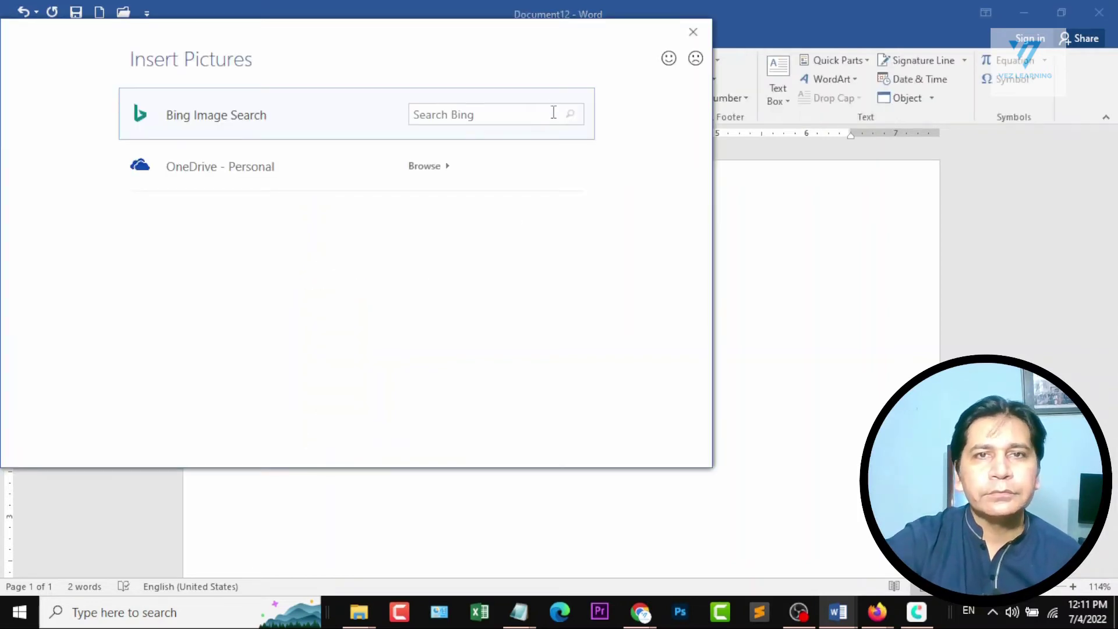
left_click(552, 113)
type("la")
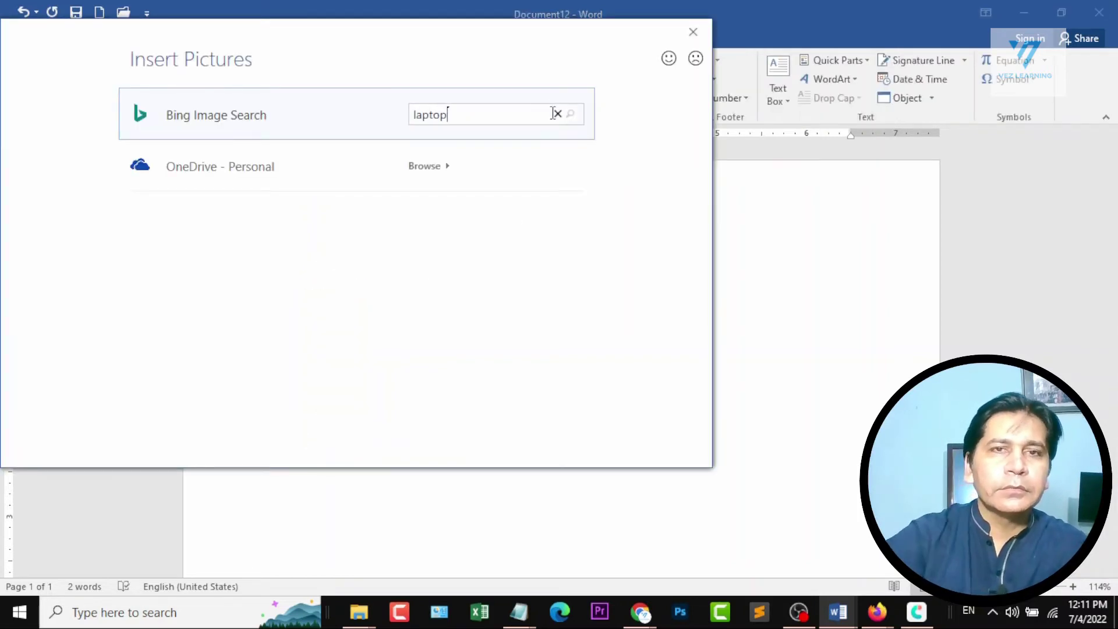
type("ptop")
key("Return")
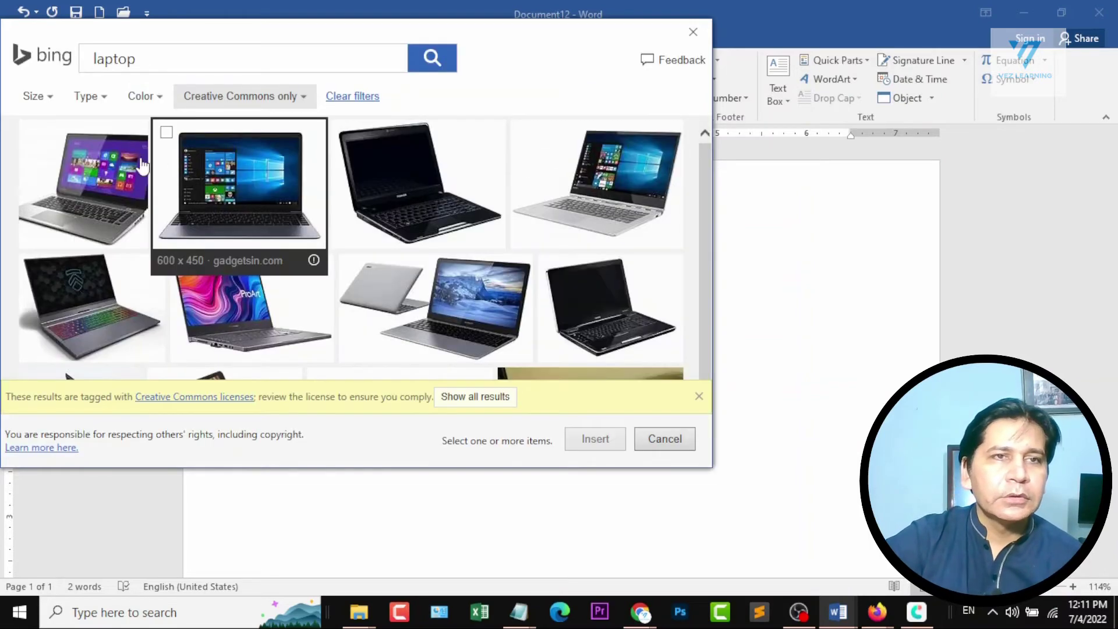
left_click(167, 133)
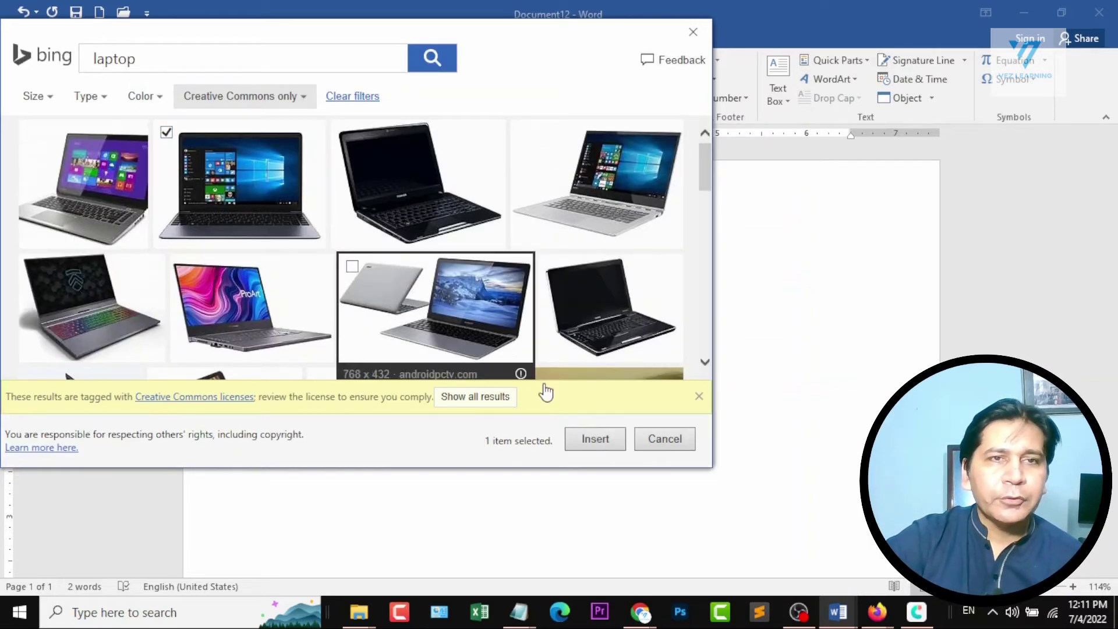
left_click(585, 434)
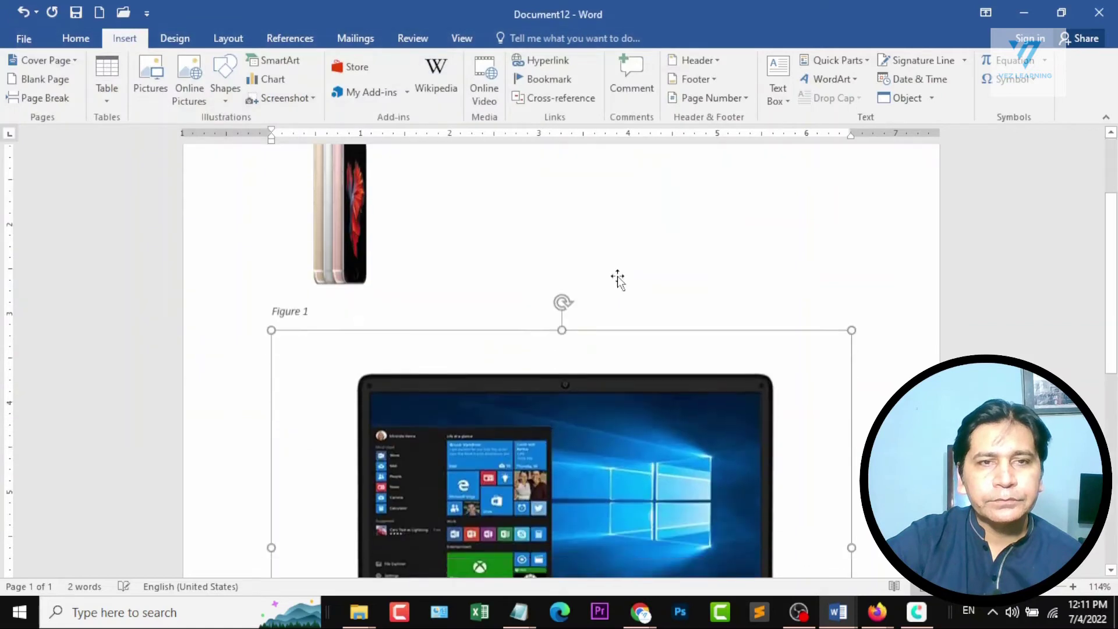
left_click_drag(269, 253, 746, 522)
Insert a caption with the Figure label on a new line below the laptop picture.
left_click(524, 390)
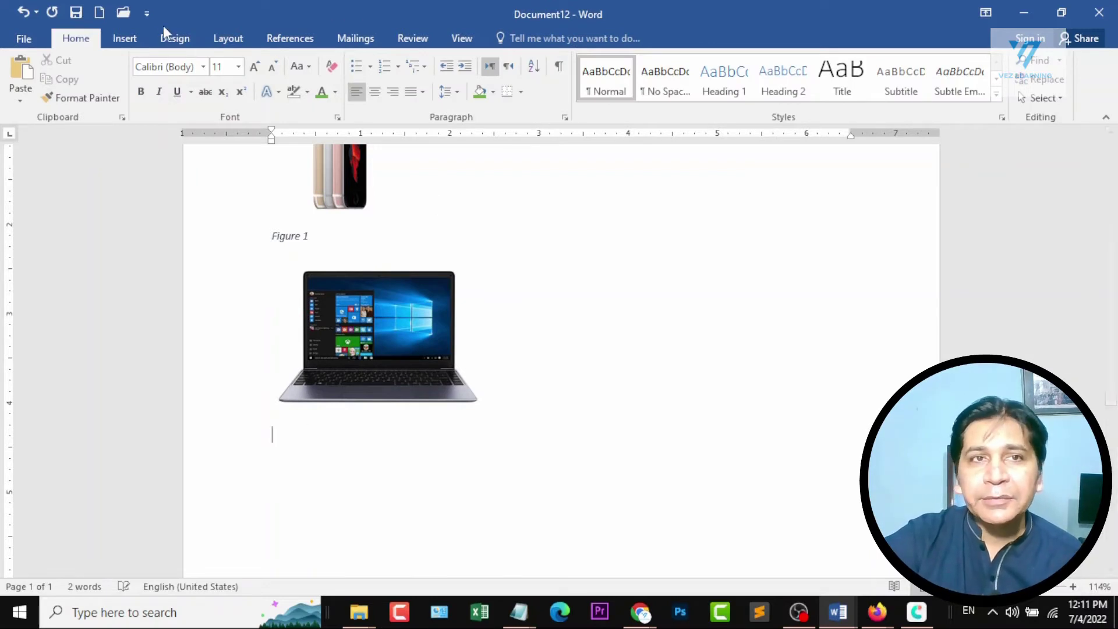
left_click(290, 38)
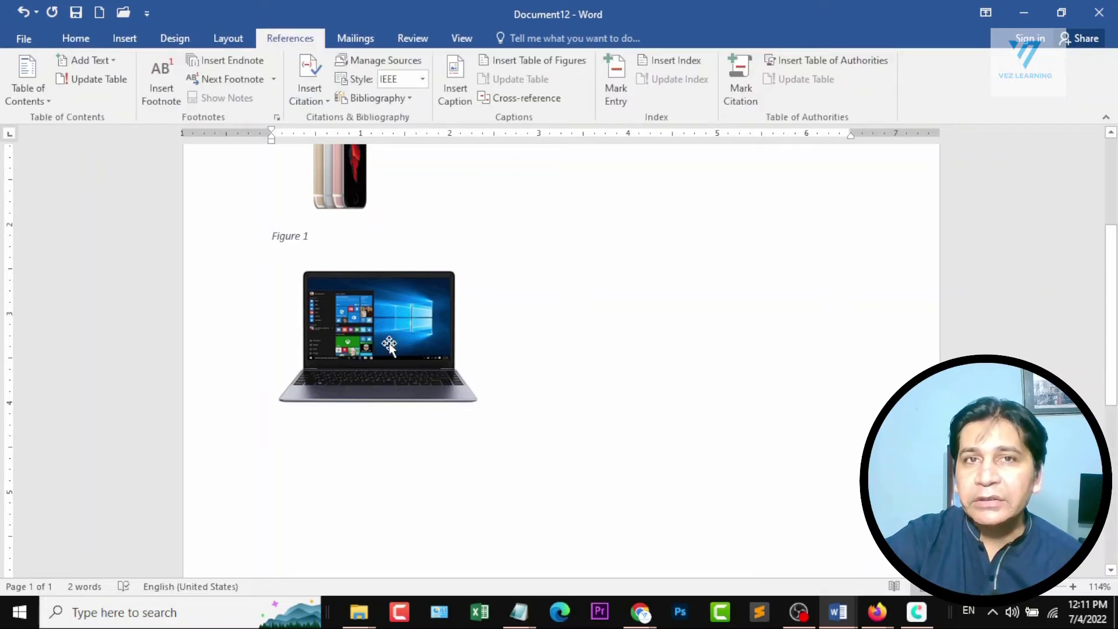
left_click(454, 89)
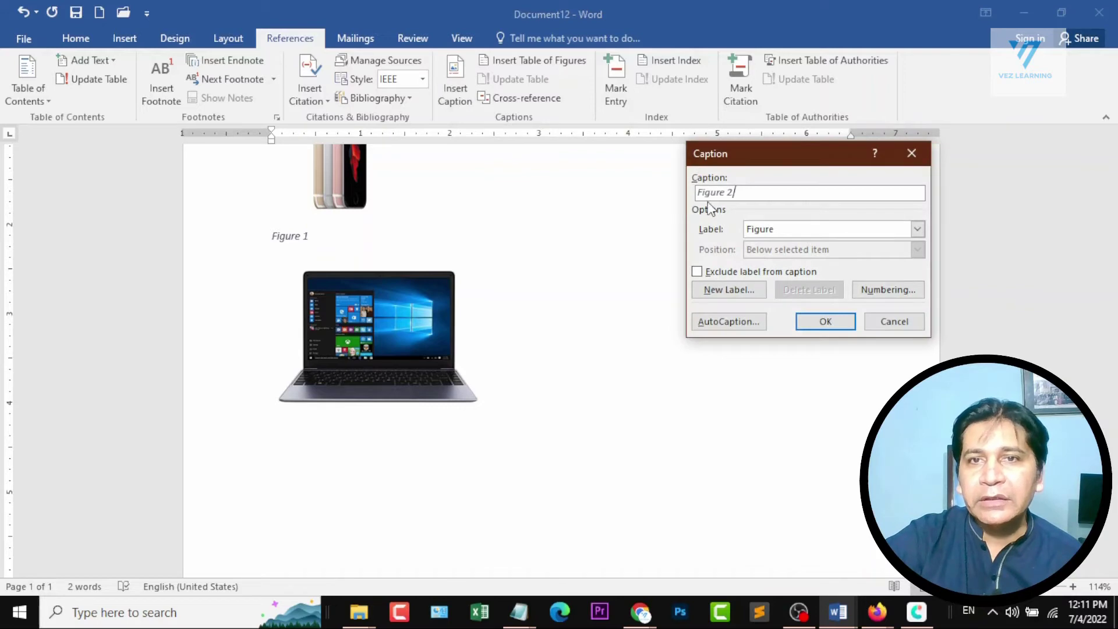
left_click(825, 322)
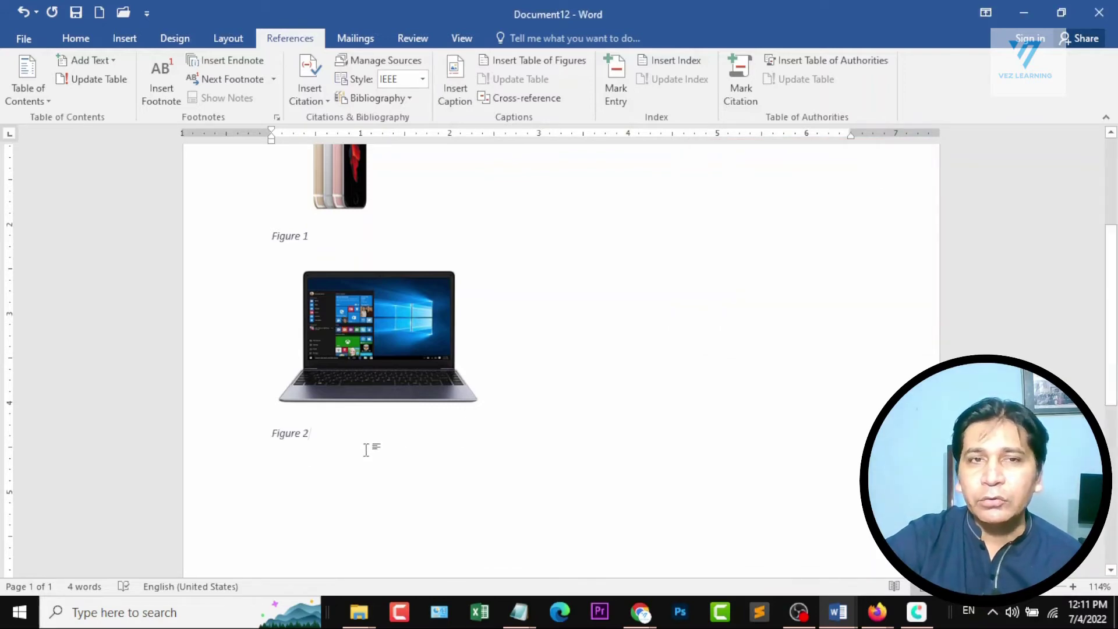
Add blank lines after the Figure 1 caption to make room above the laptop picture.
scroll(411, 438, "up", 3)
scroll(407, 326, "down", 2)
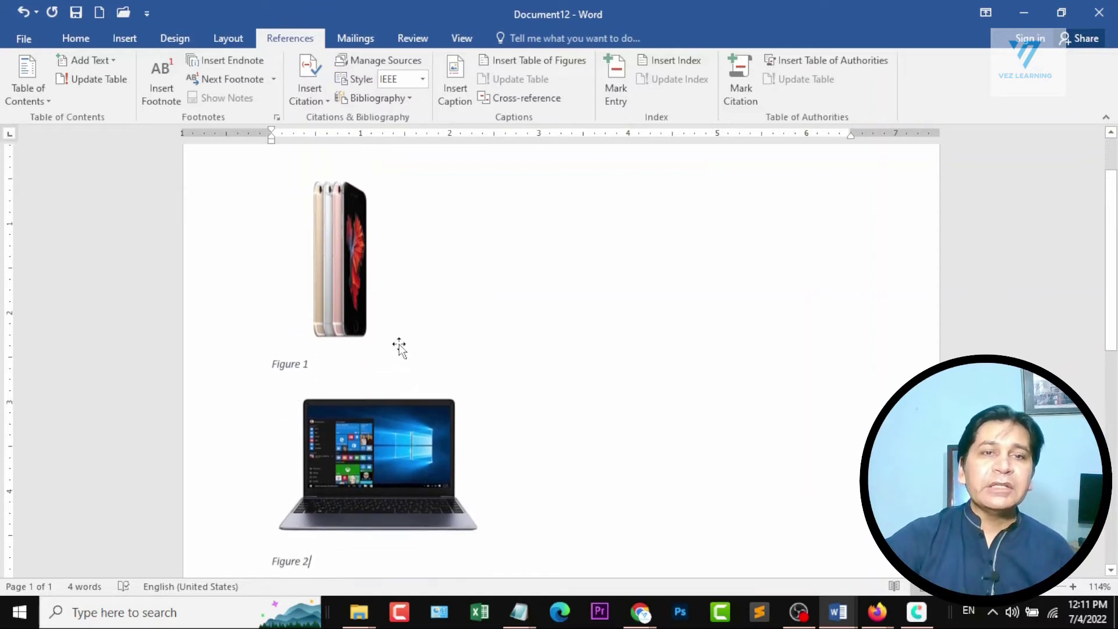
left_click(388, 304)
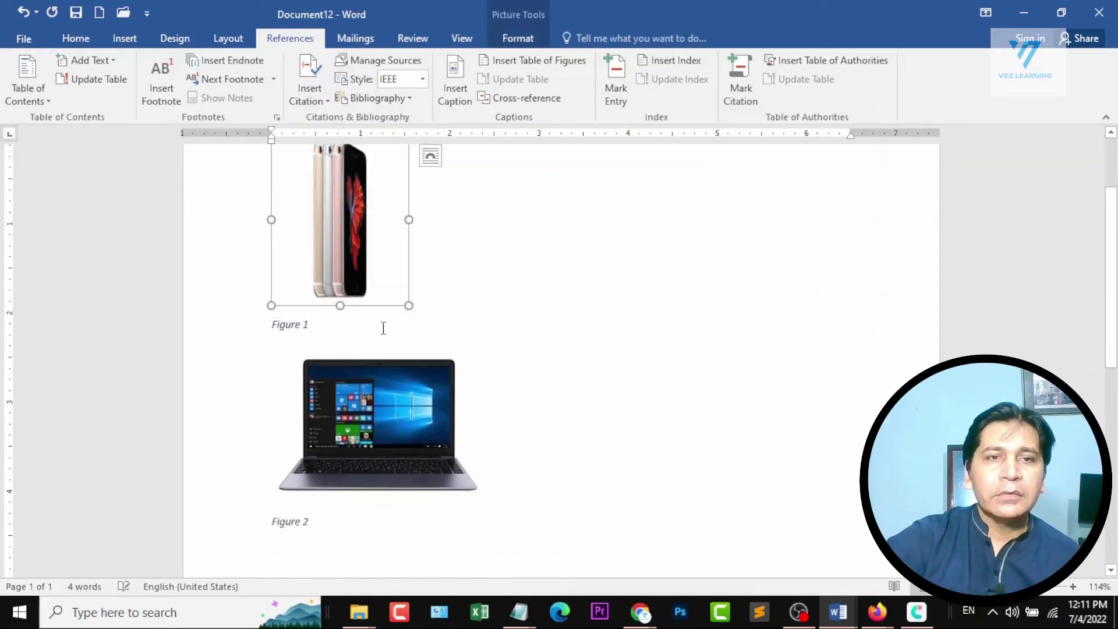
left_click(383, 327)
key("Return")
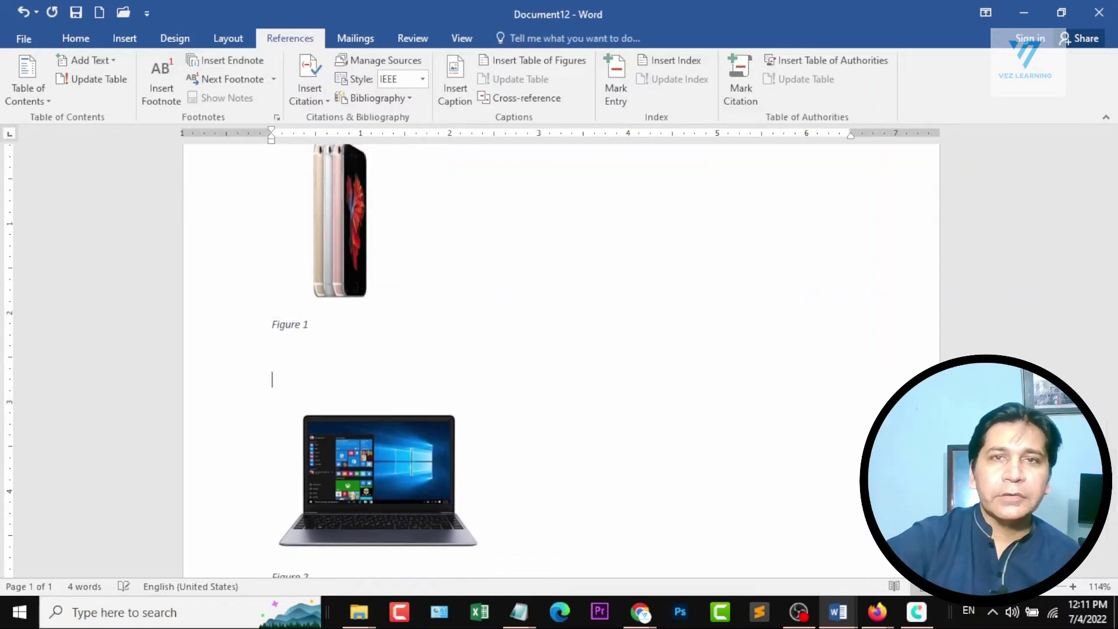
Insert the black smart watch picture from a Bing search for smart watch above the laptop and shrink it, mirrored, to 1.53 inches square.
left_click(137, 41)
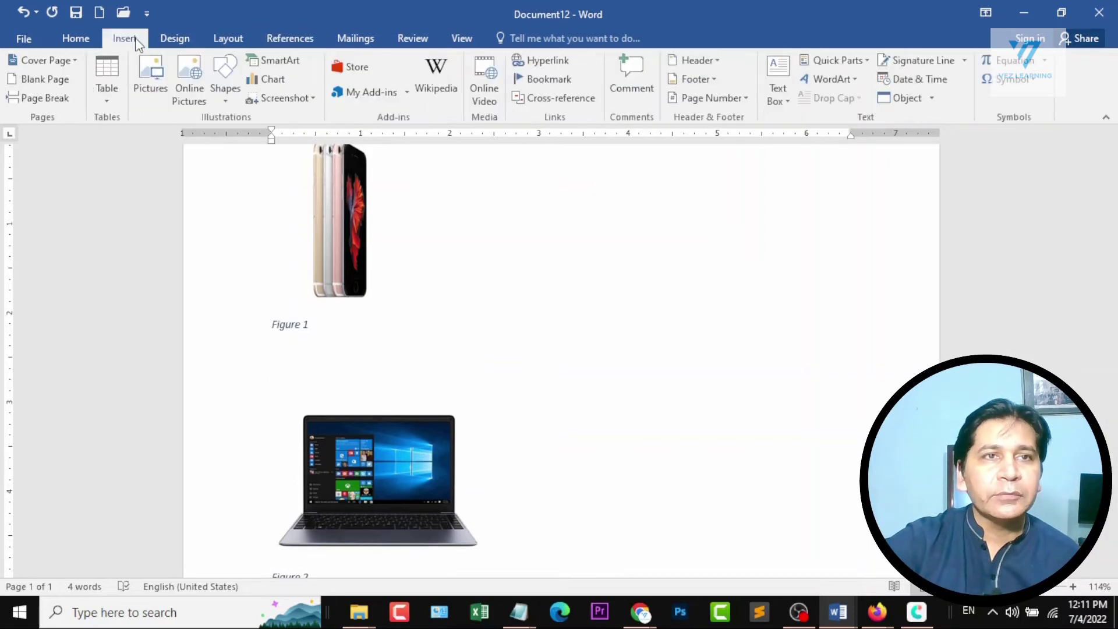
left_click(192, 81)
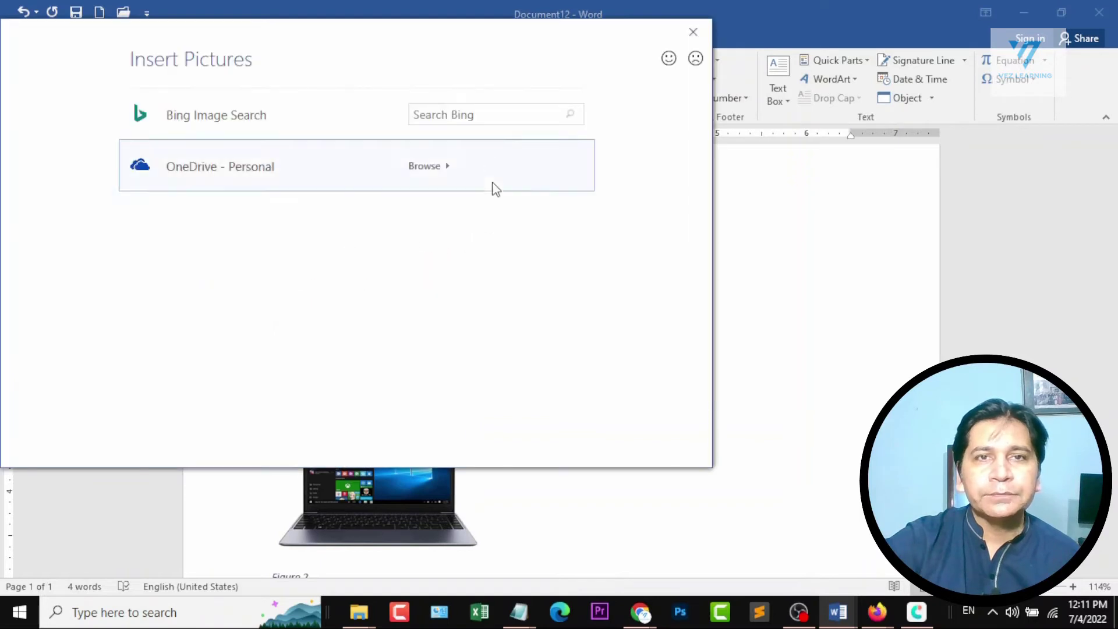
left_click(479, 117)
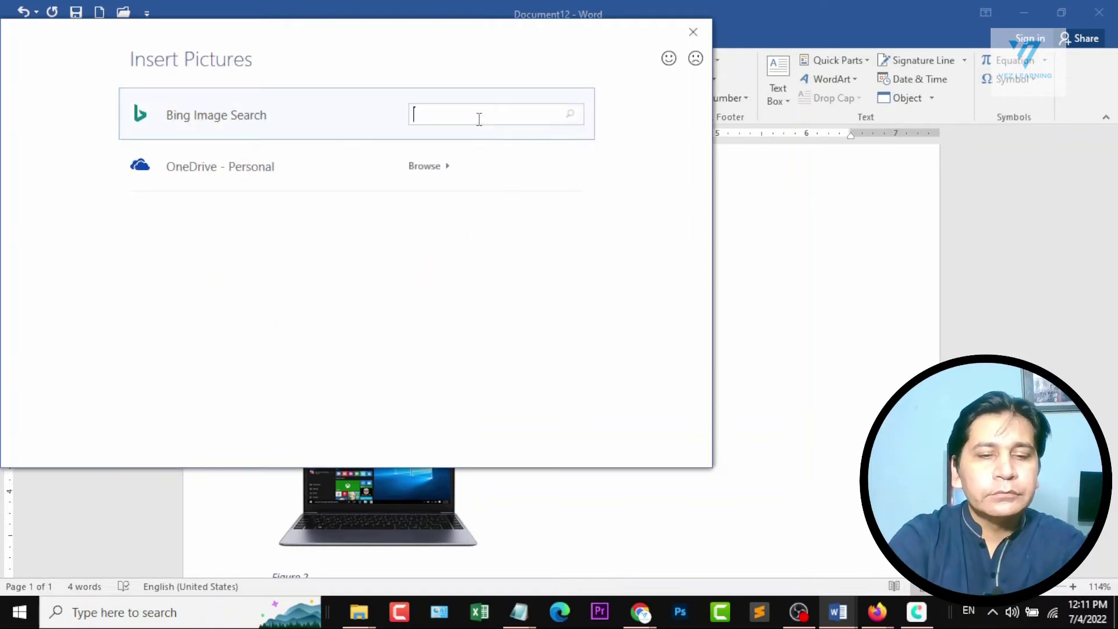
type("smart watch")
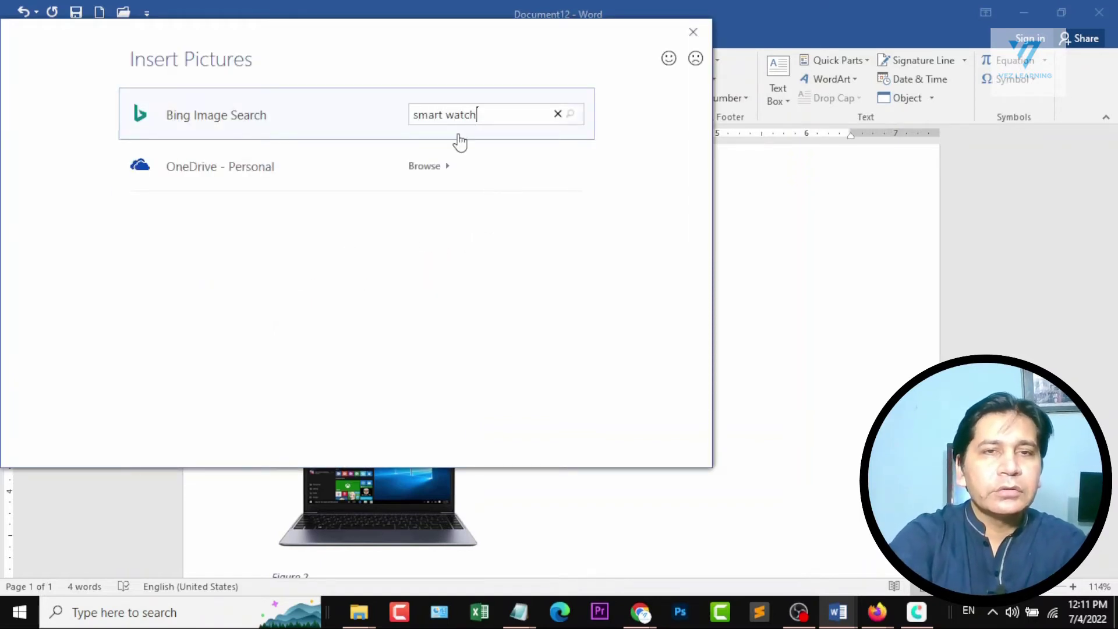
key("Return")
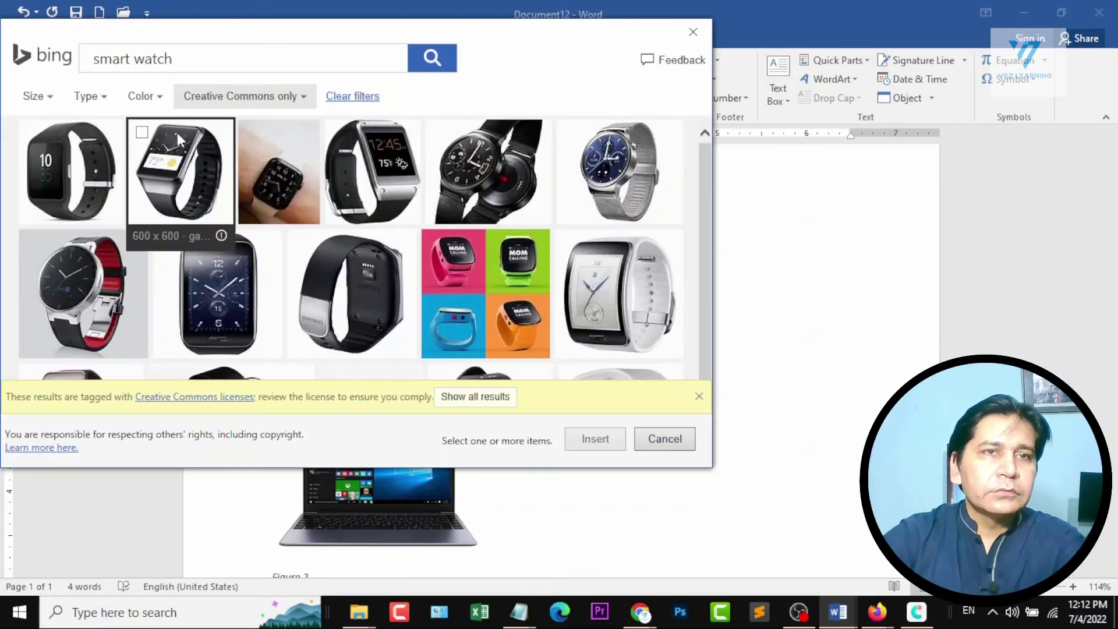
left_click(177, 133)
left_click(595, 440)
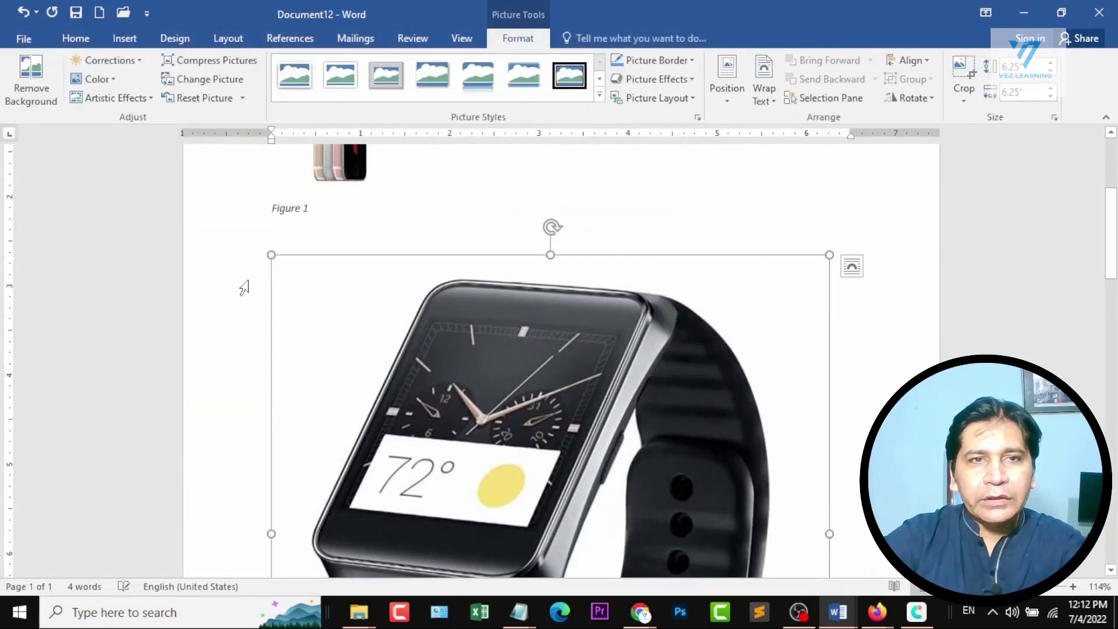
left_click_drag(278, 257, 842, 617)
left_click_drag(456, 427, 409, 378)
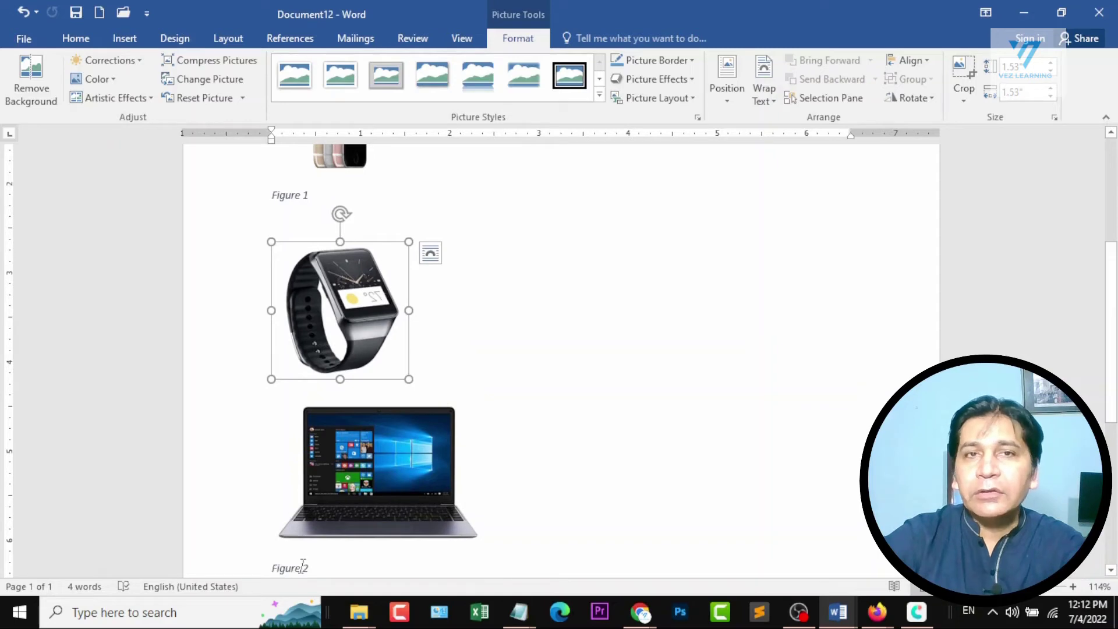
Insert a Figure 2 caption on a new line below the smart watch picture and review the numbering of all captions.
left_click(449, 370)
key("Return")
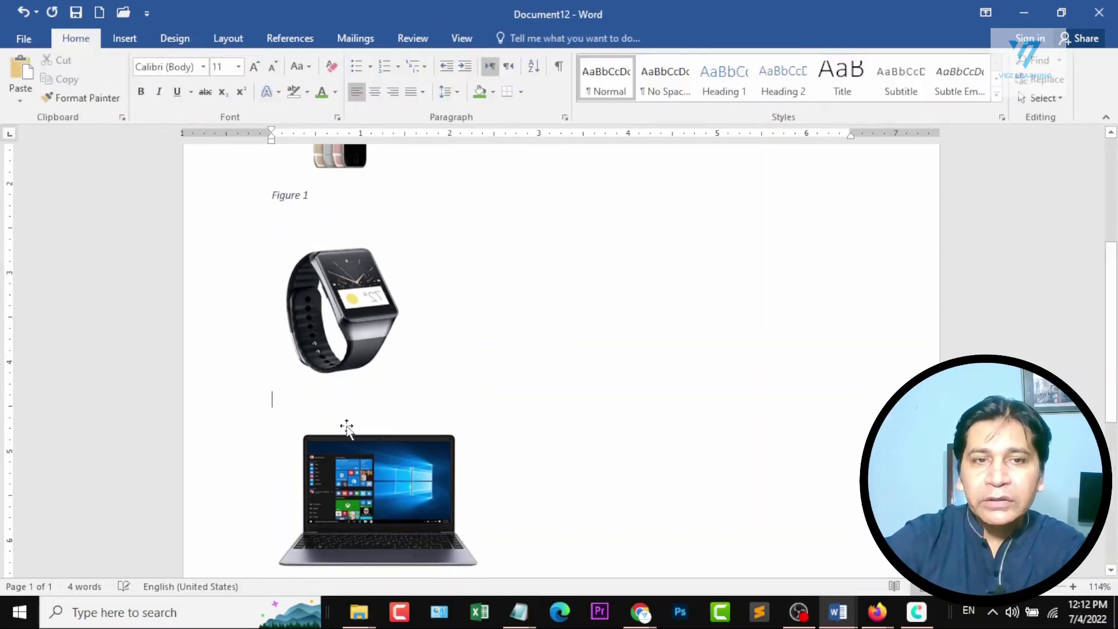
scroll(341, 495, "down", 1)
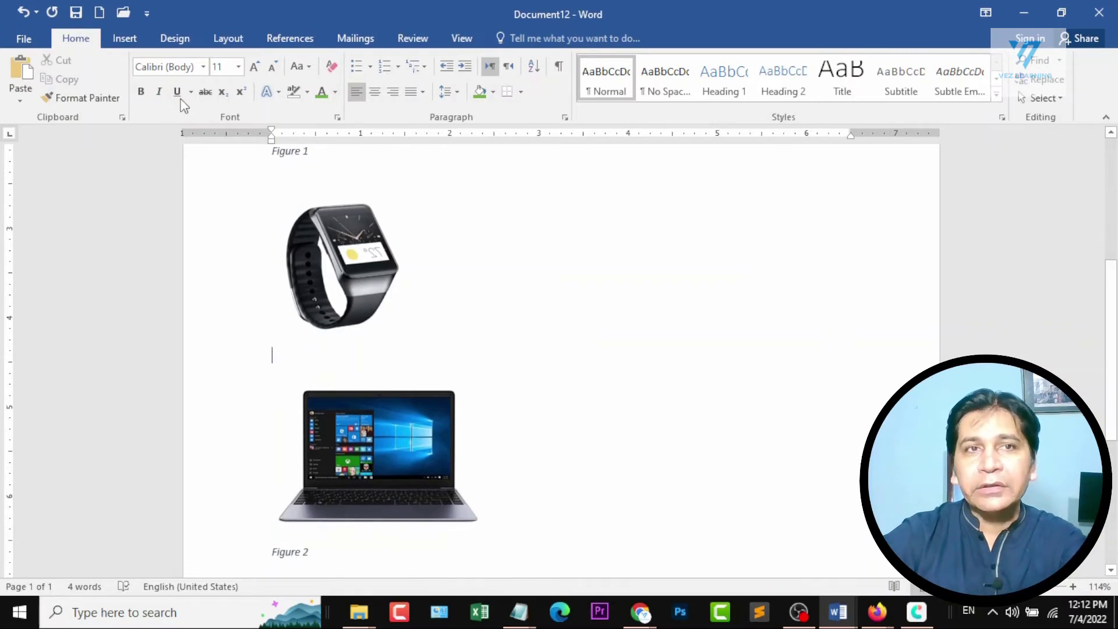
left_click(294, 39)
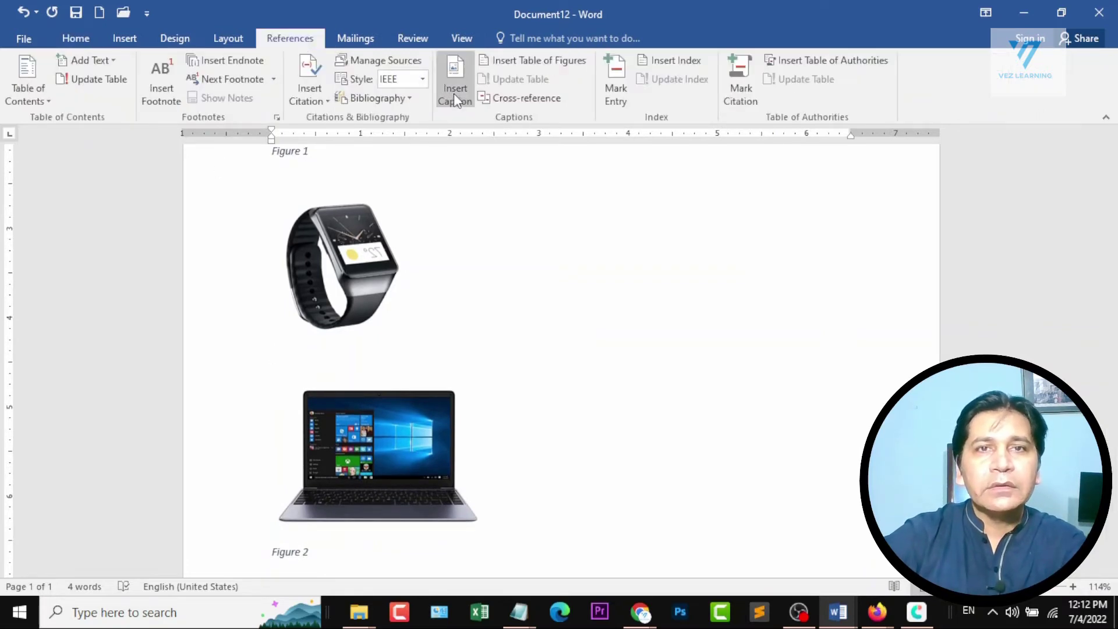
left_click(454, 93)
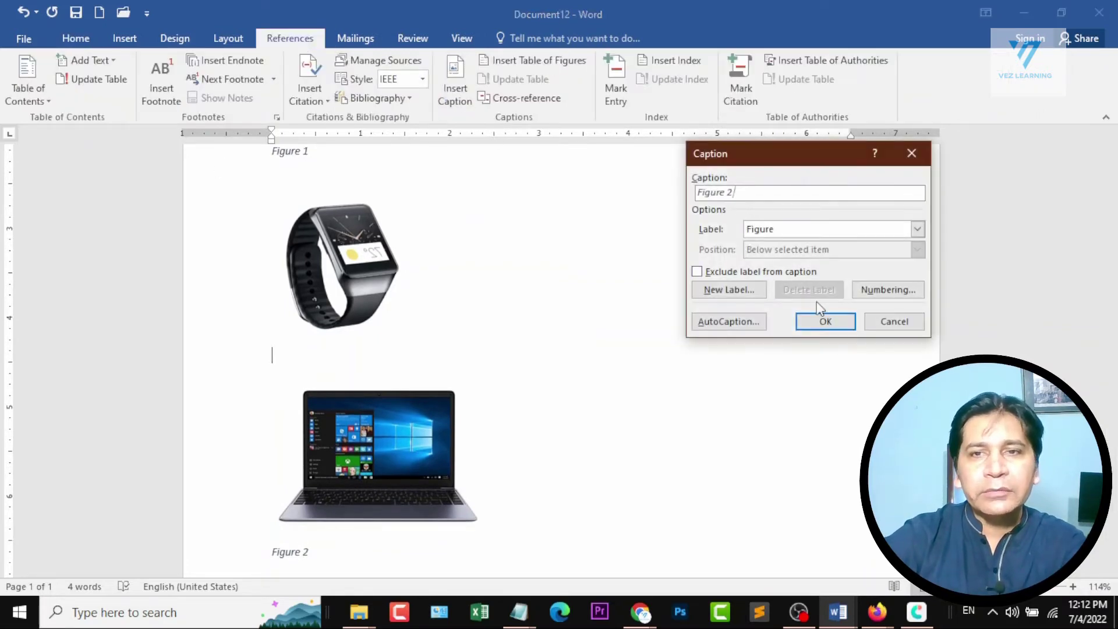
left_click(828, 322)
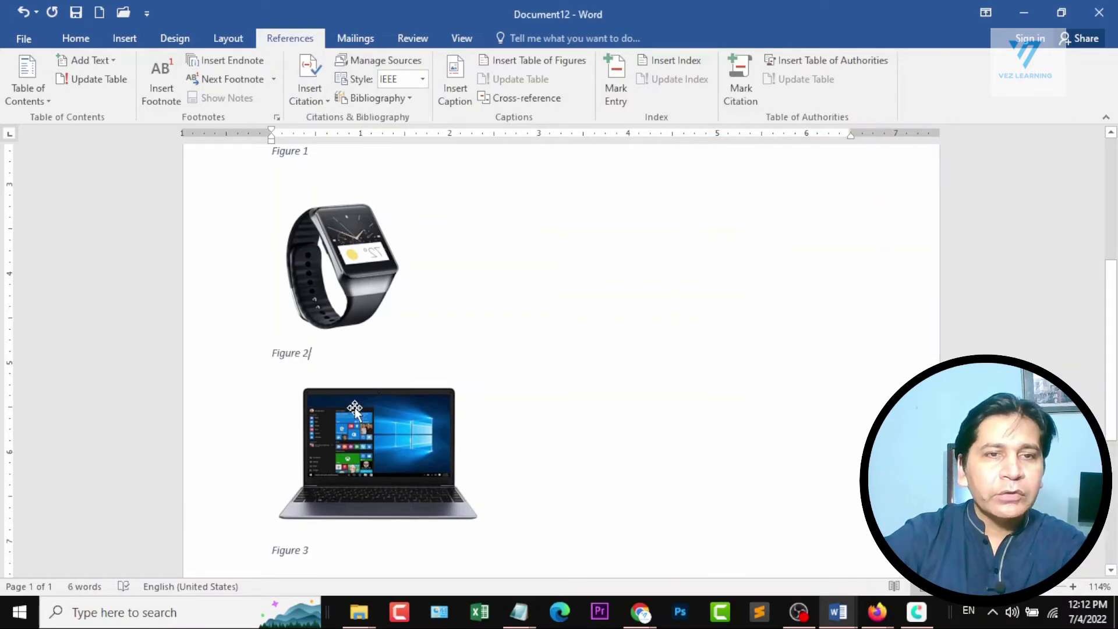
scroll(332, 426, "down", 3)
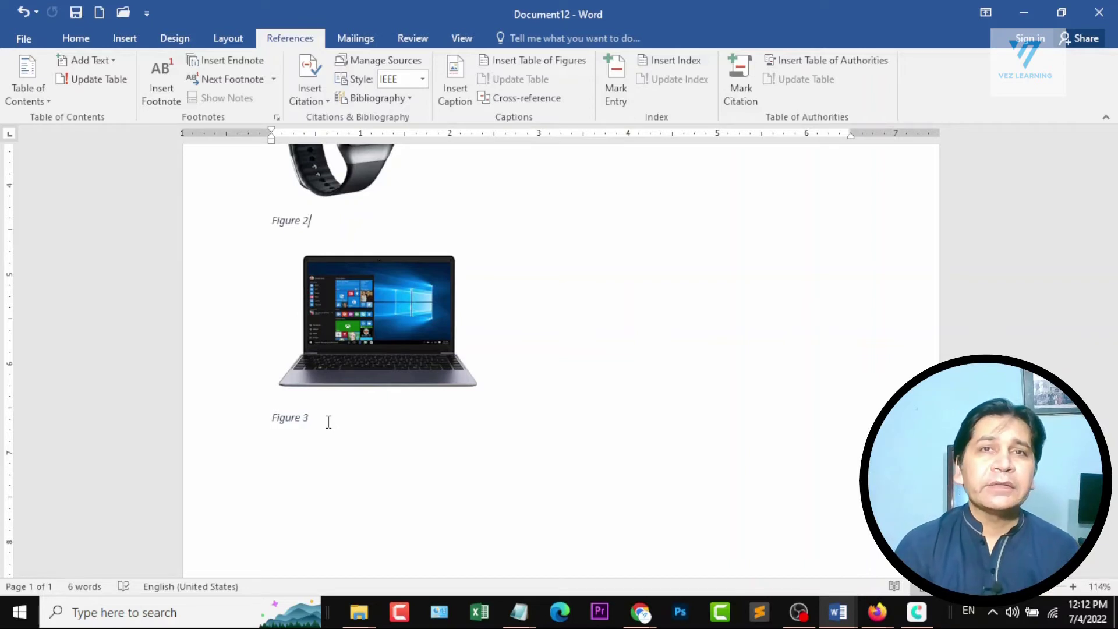
scroll(328, 422, "up", 6)
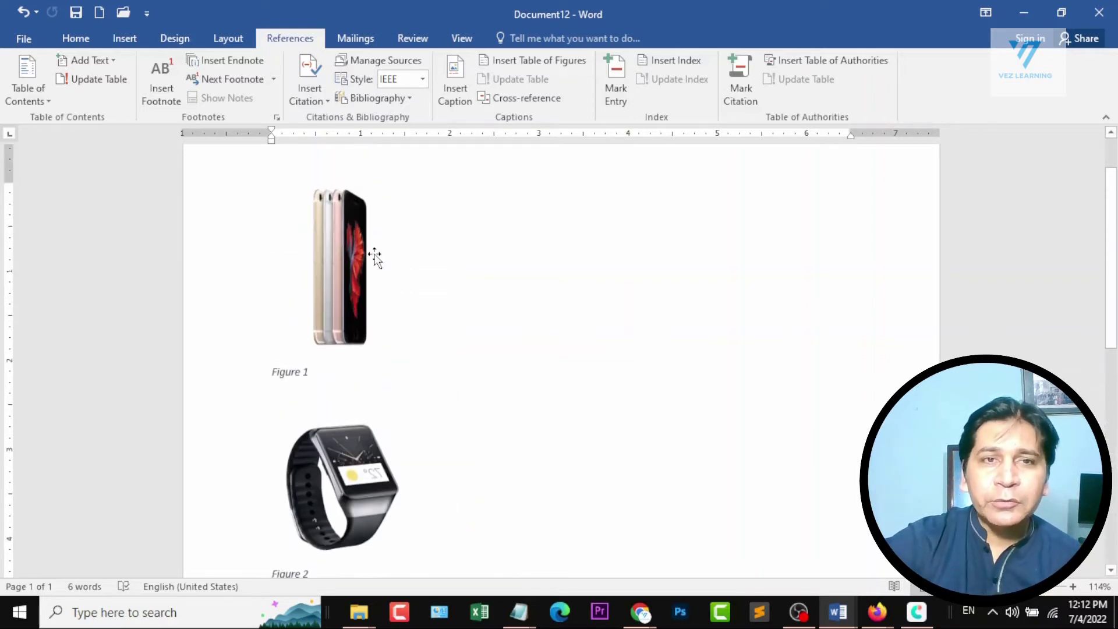
scroll(341, 485, "down", 4)
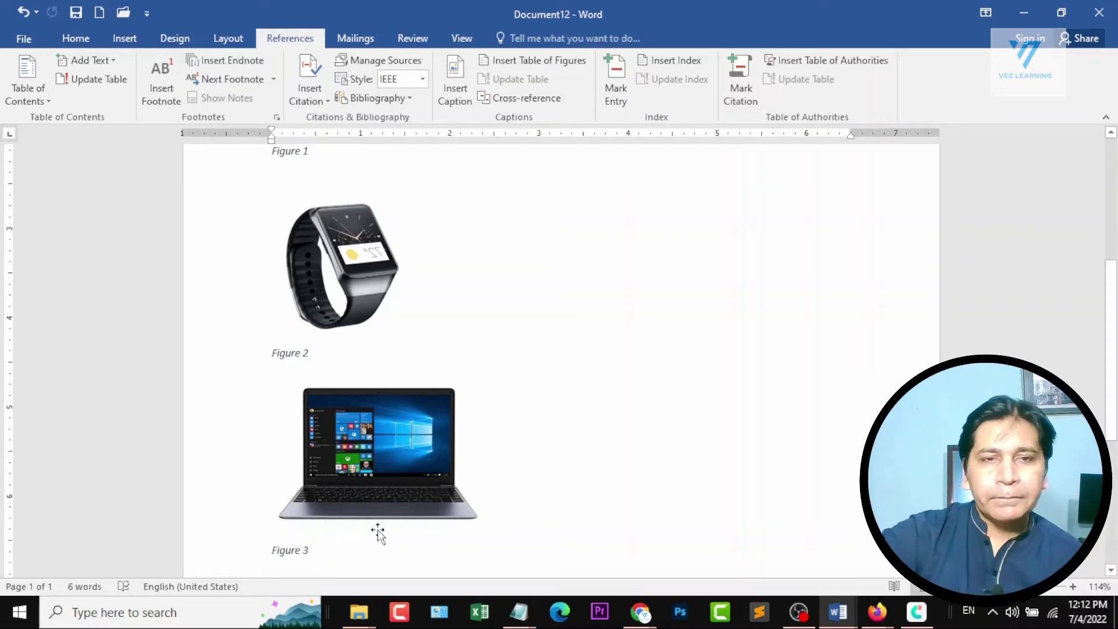
Switch to the course outline in Document1, mark the Cross reference topic under Section 4, and return to Document12.
left_click(838, 611)
left_click(735, 537)
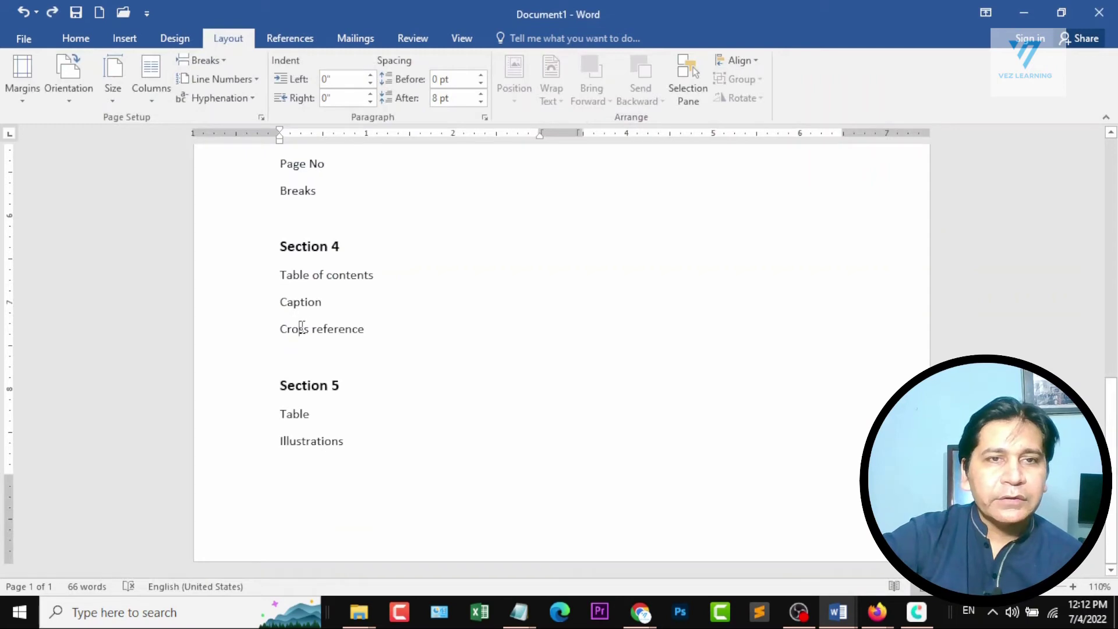
double_click(301, 329)
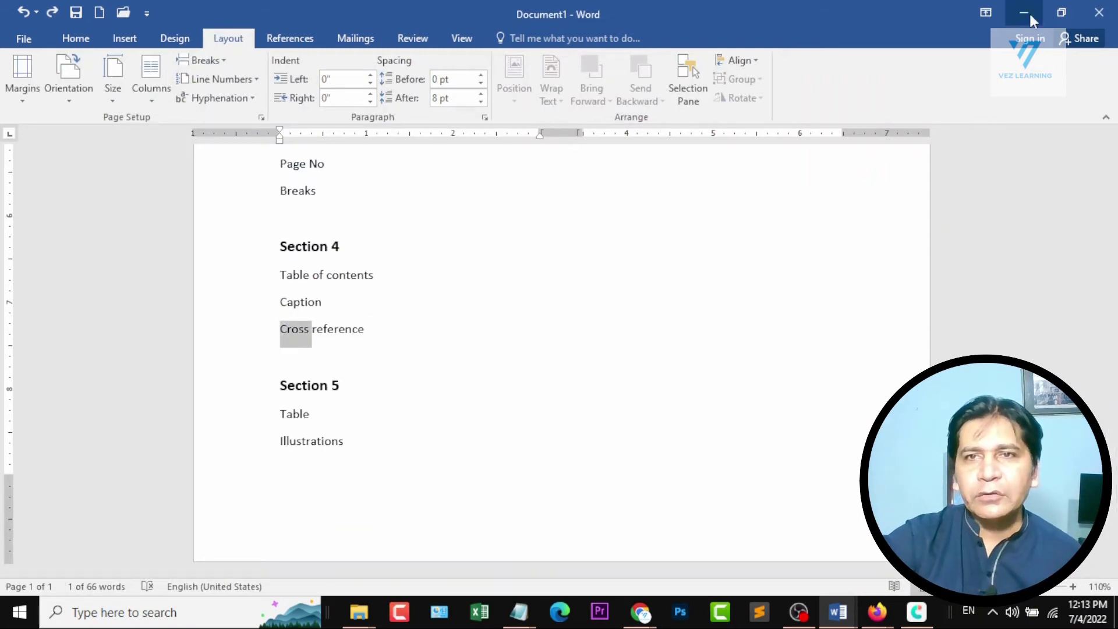
left_click(1029, 14)
Clear all content from Document12 and fill it with sample paragraphs generated by =rand().
key("ctrl+a")
key("Delete")
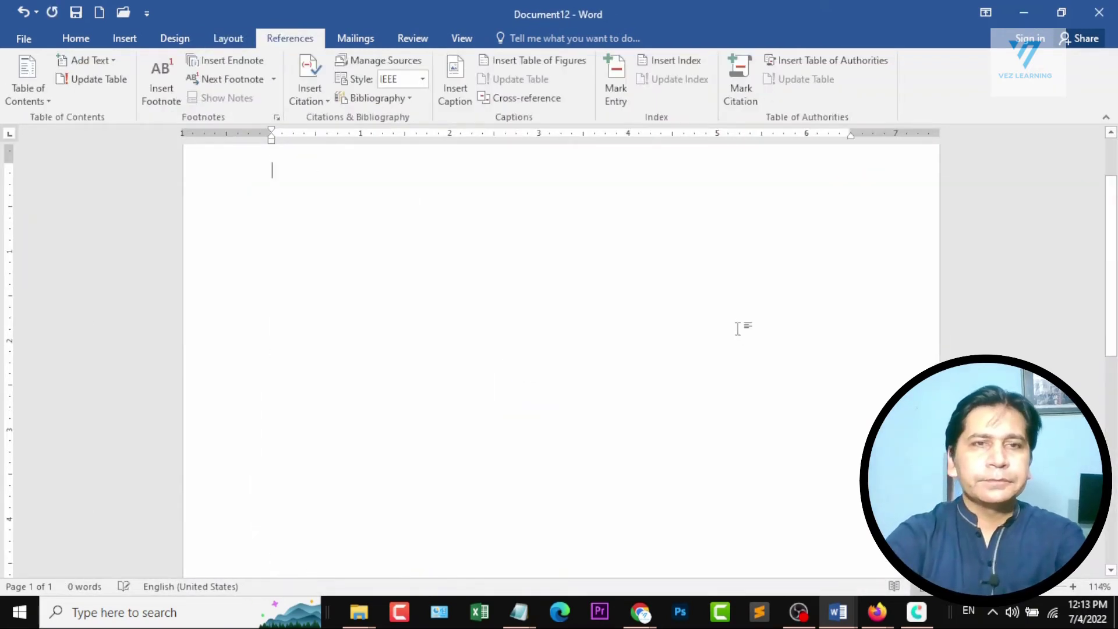
type("=rand()")
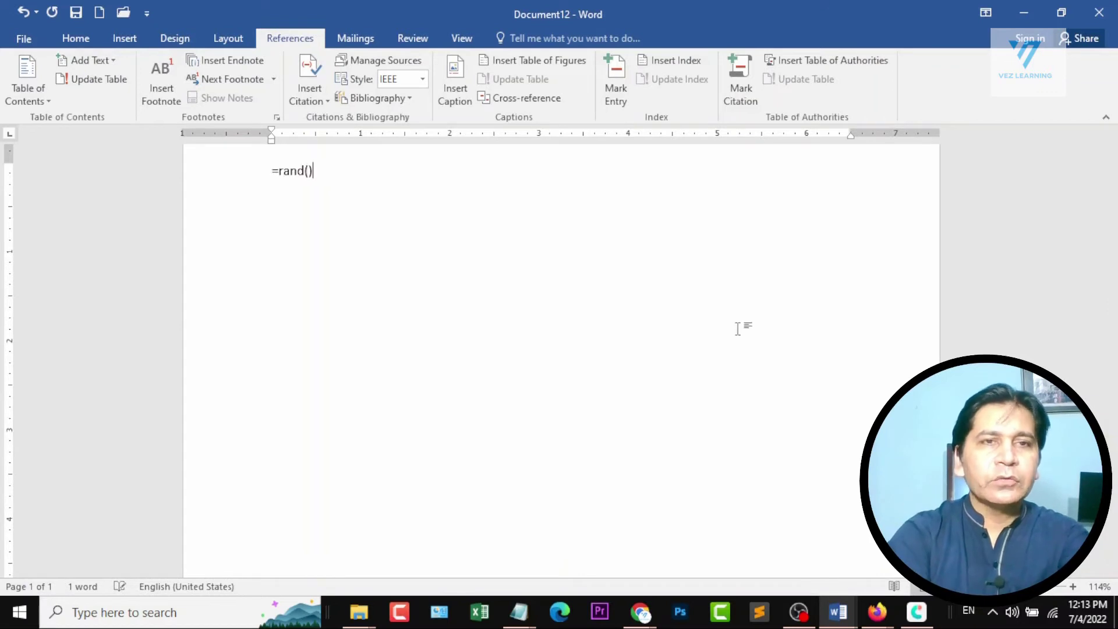
key("Return")
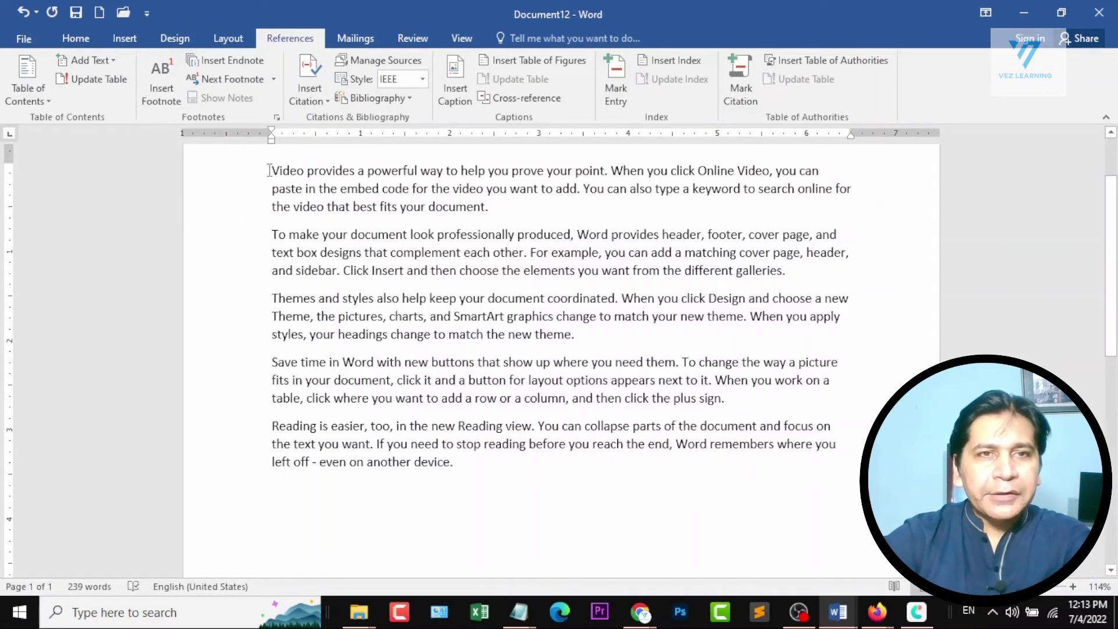
Color the first paragraph's text dark red and add an empty line below it.
left_click_drag(269, 170, 503, 214)
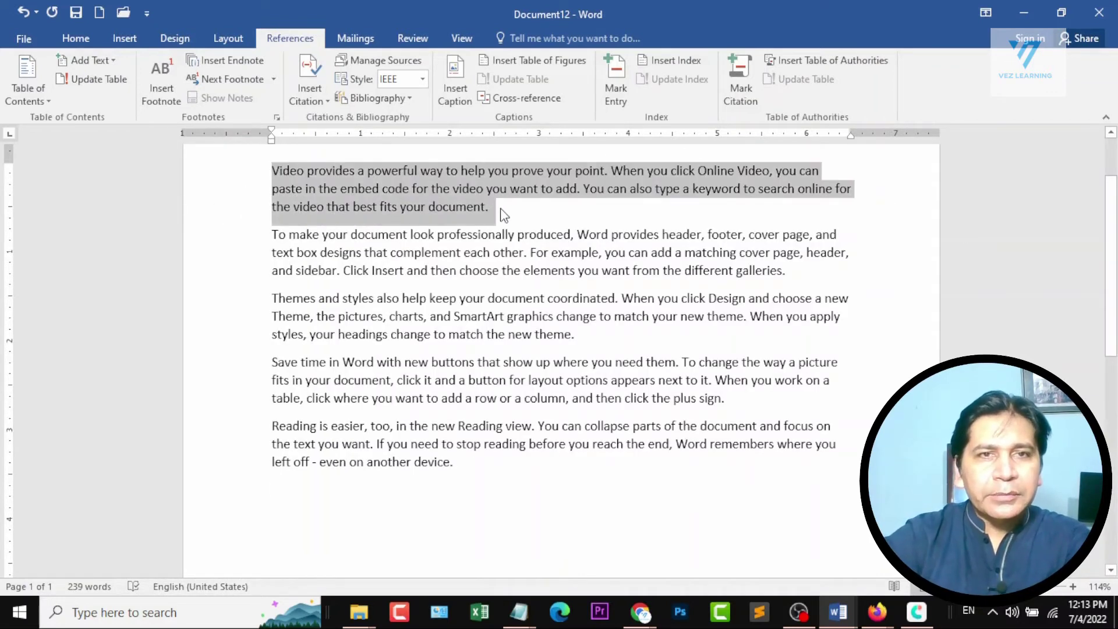
left_click(82, 41)
left_click(336, 91)
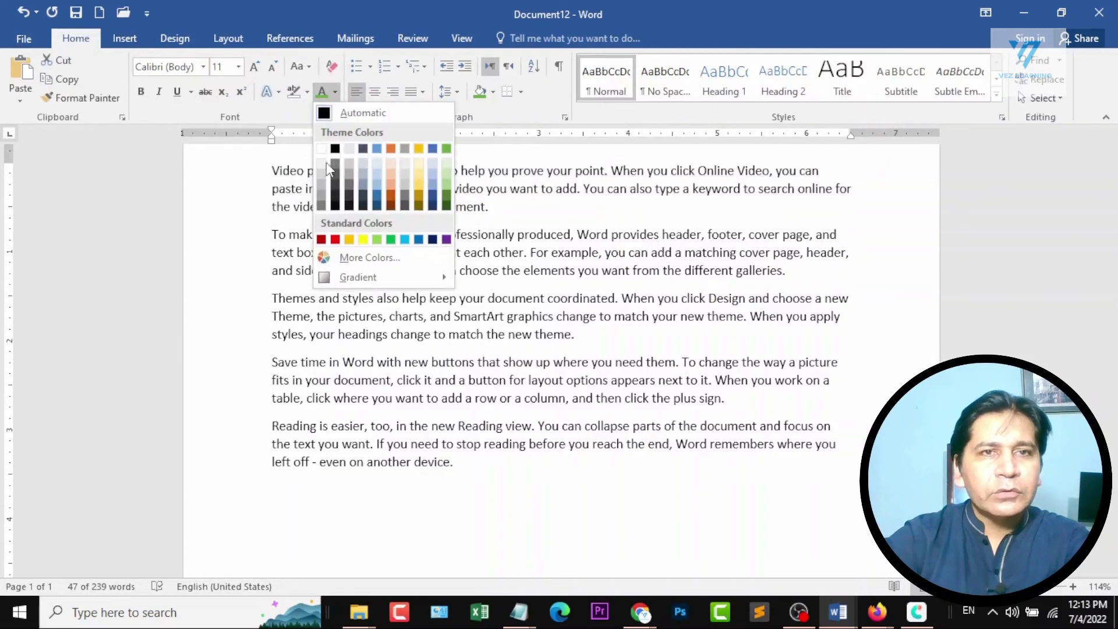
left_click(325, 233)
left_click(516, 208)
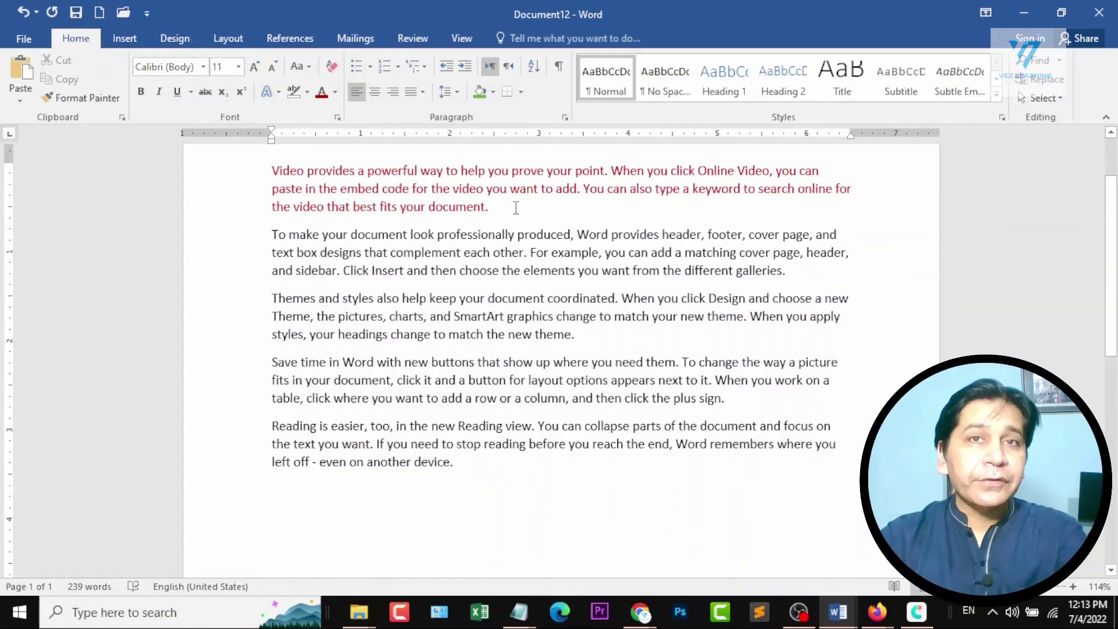
key("Return")
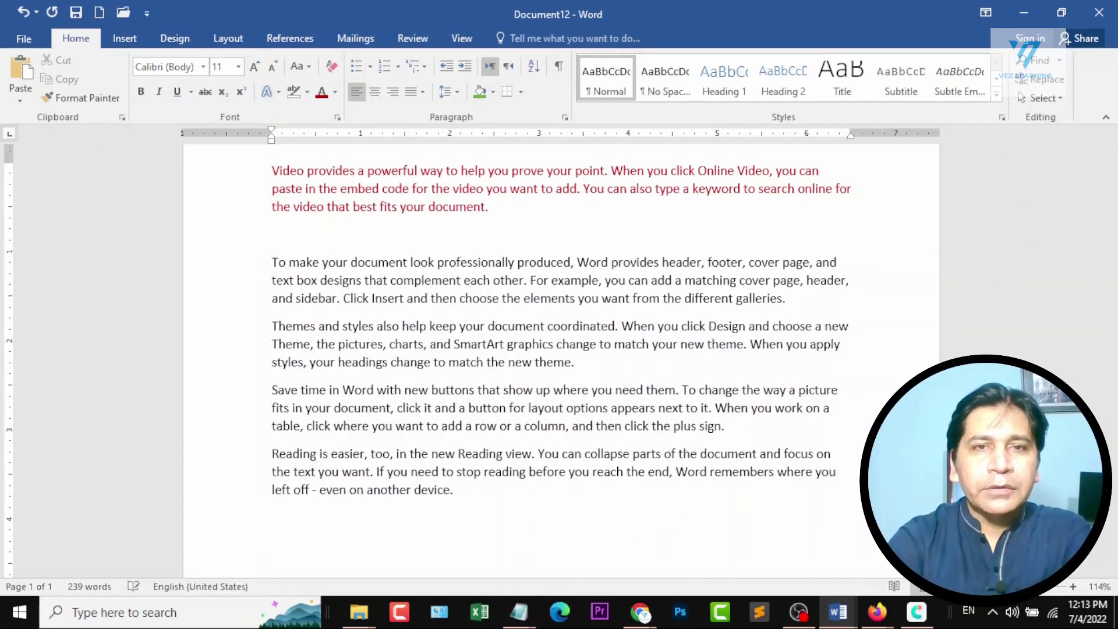
type("See Figure 1")
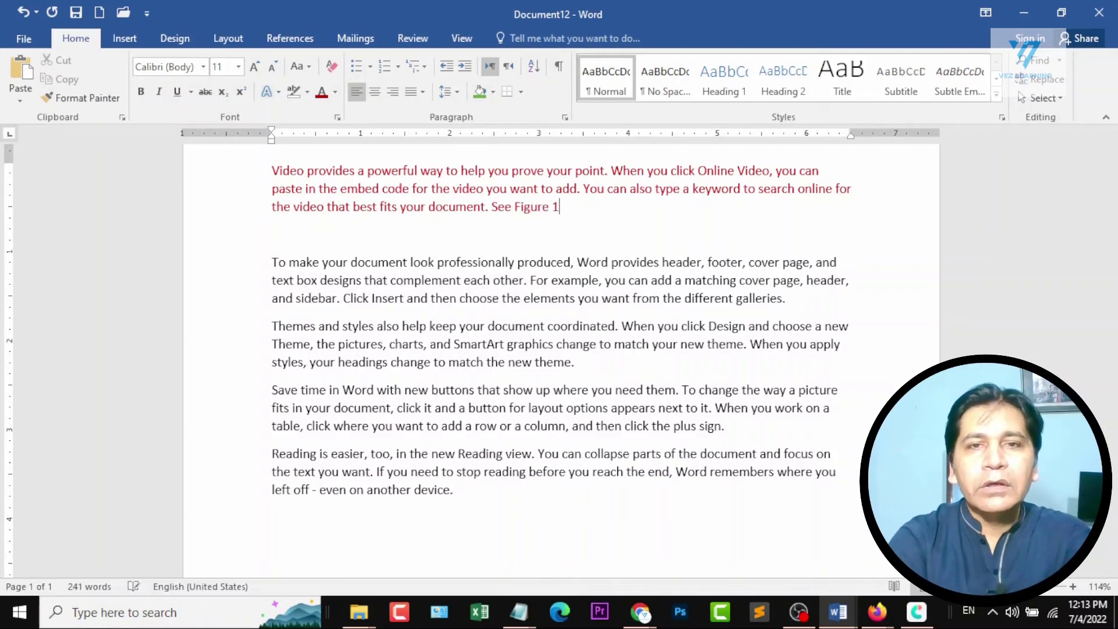
key("BackSpace")
key("BackSpace")
key("BackSpace")
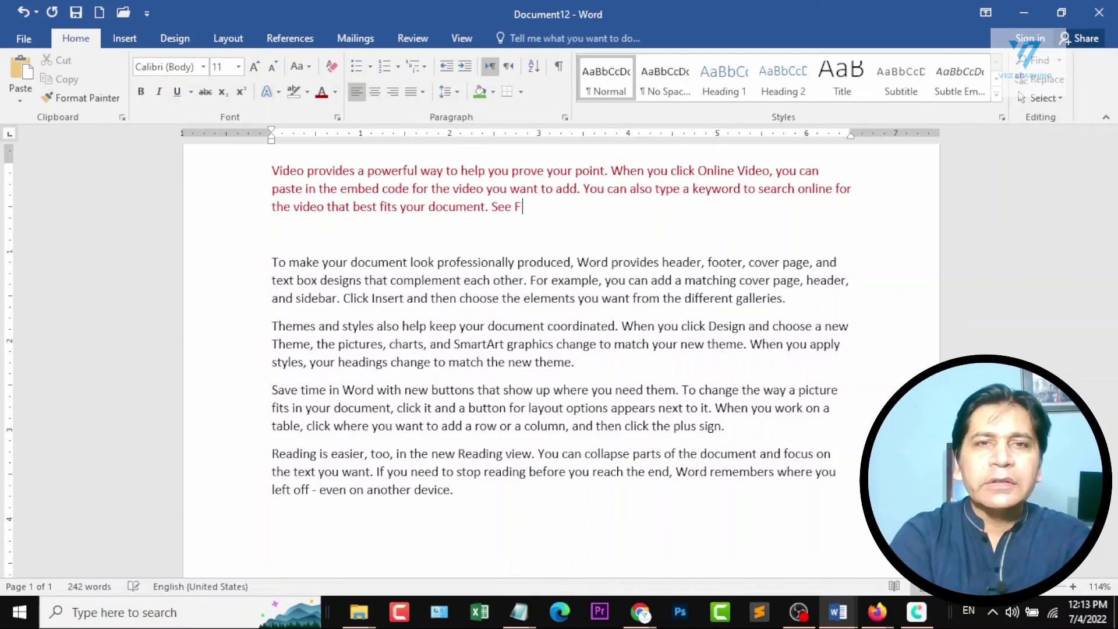
key("BackSpace")
key("BackSpace")
key("BackSpace")
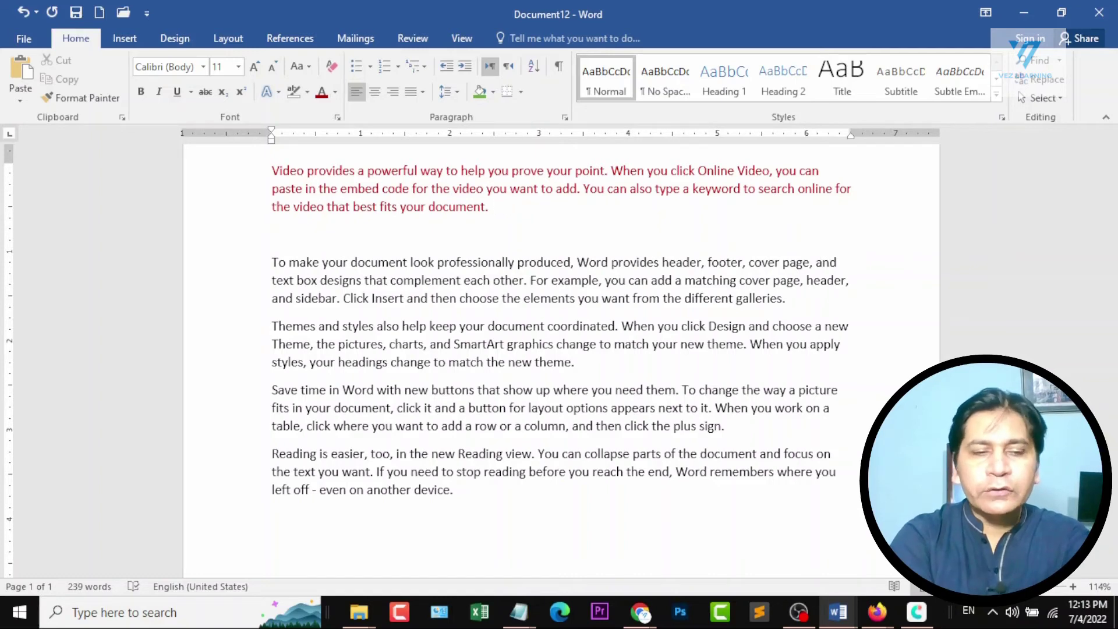
Append "See" to the end of the dark red paragraph and start a new line below it.
type("See")
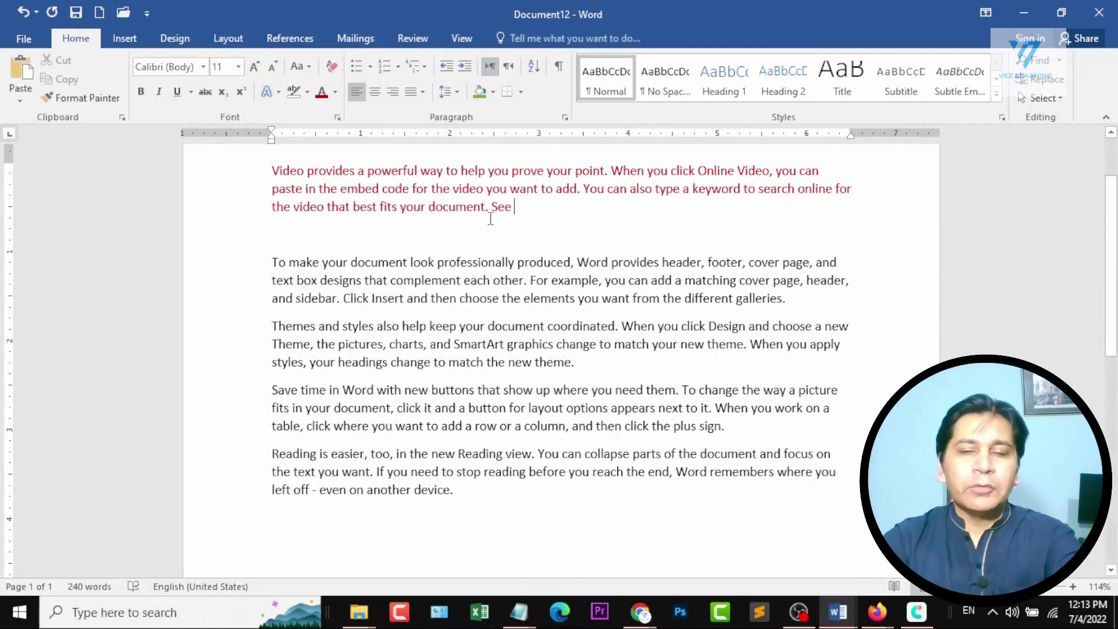
key("Return")
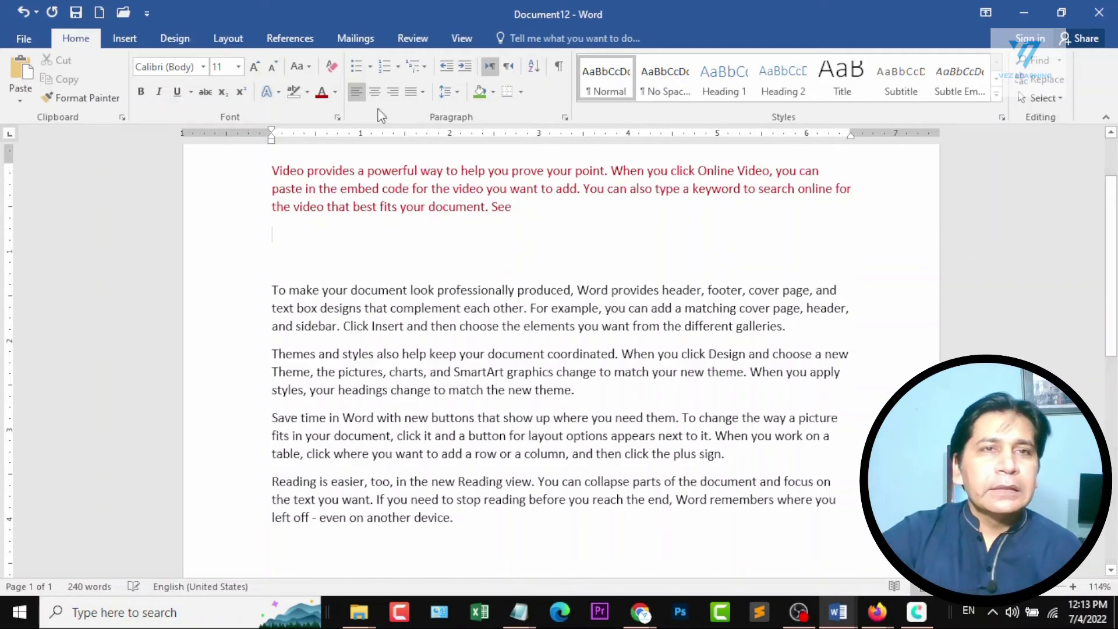
Insert the picture of two stacked black phones from a Bing search for iphone and shrink it to 1.32 inches square.
left_click(124, 39)
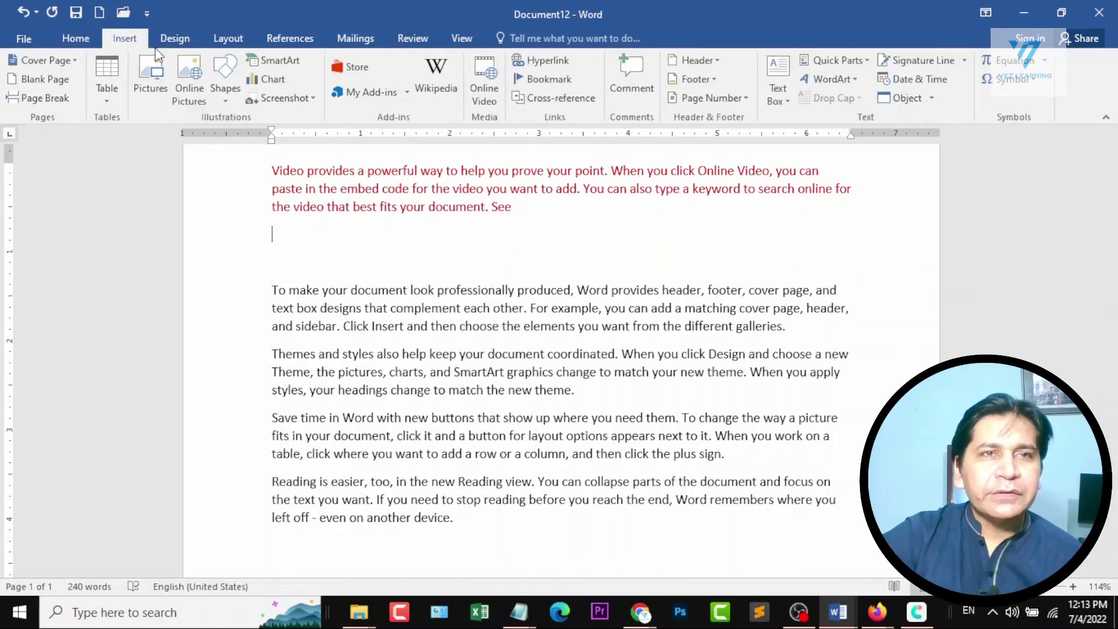
left_click(186, 69)
left_click(463, 114)
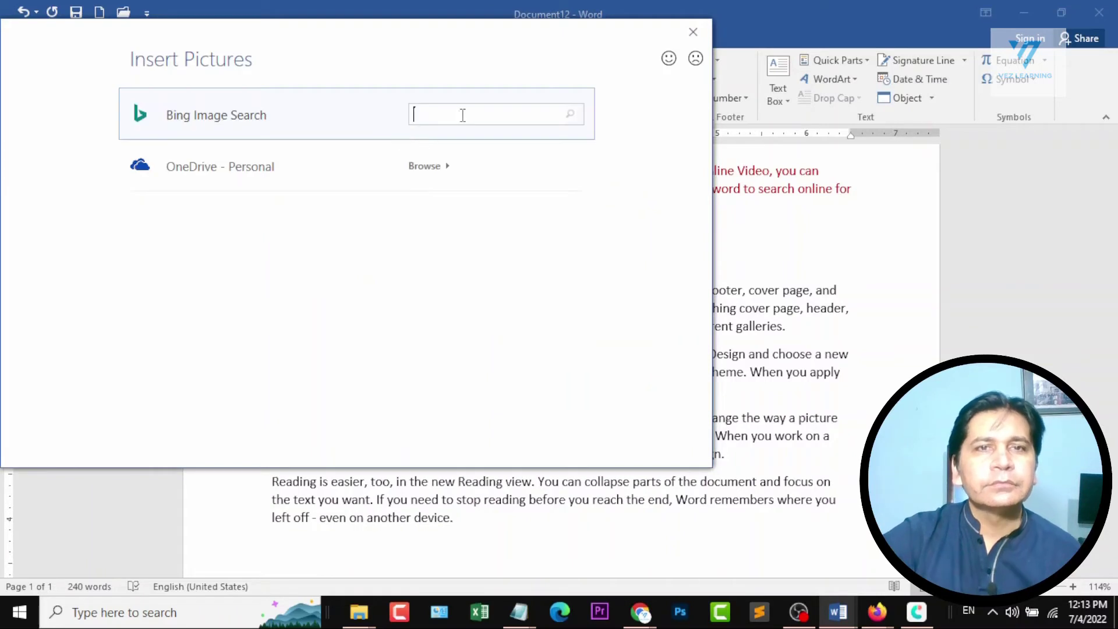
type("iphone")
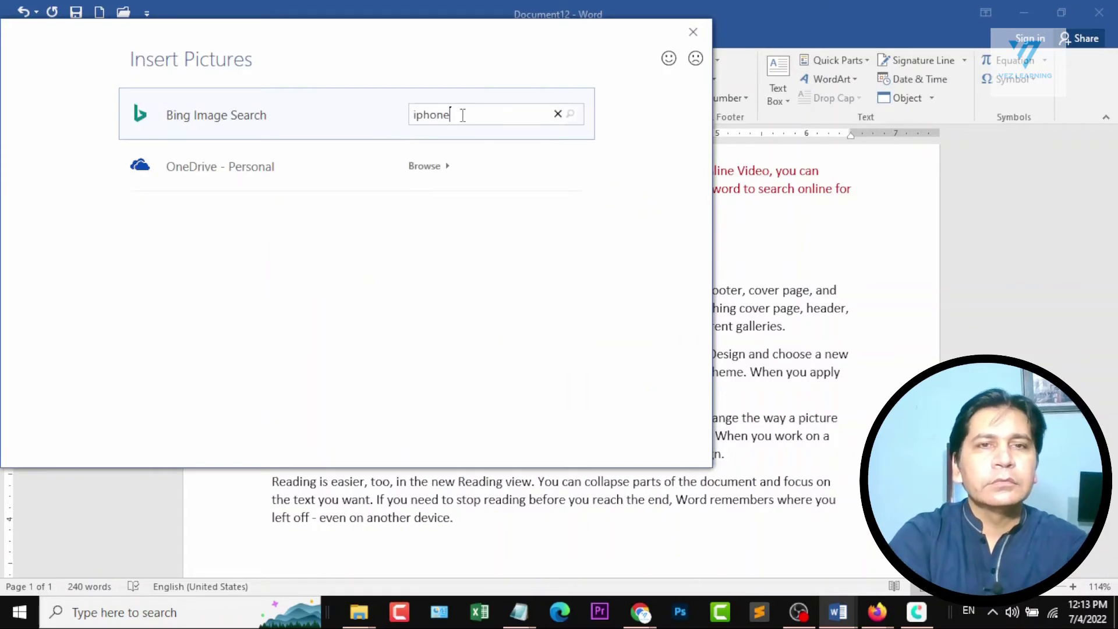
key("Return")
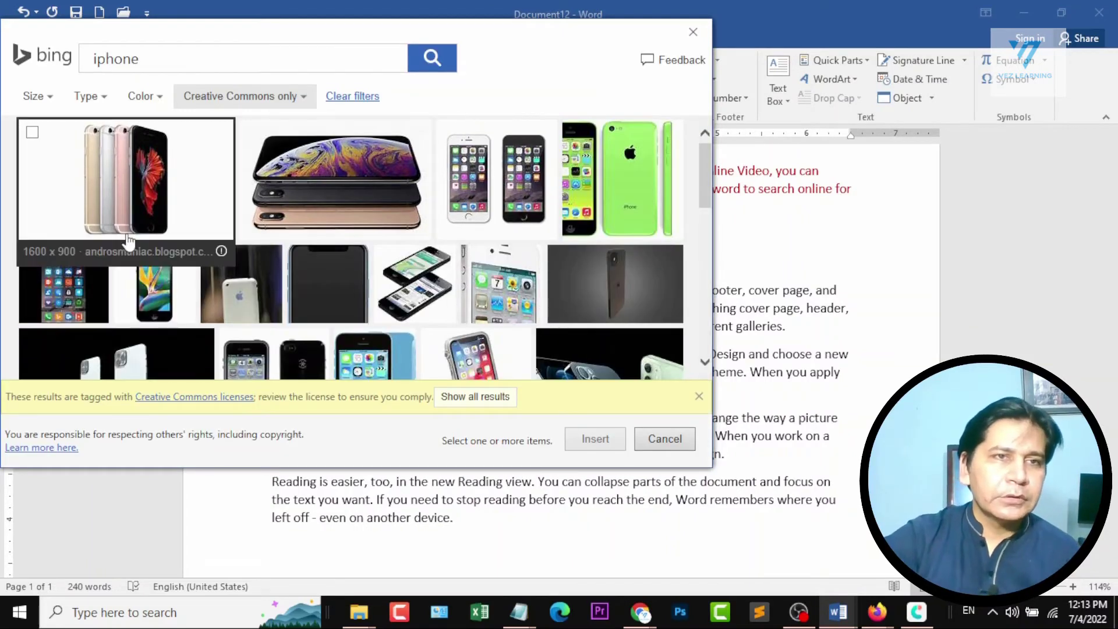
left_click(387, 258)
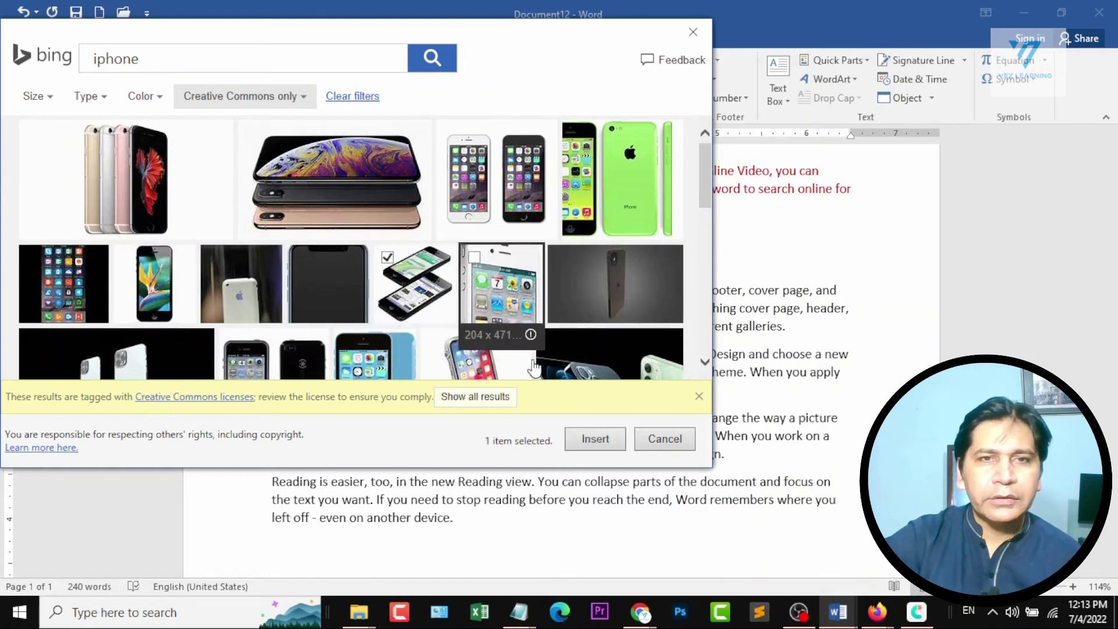
left_click(602, 440)
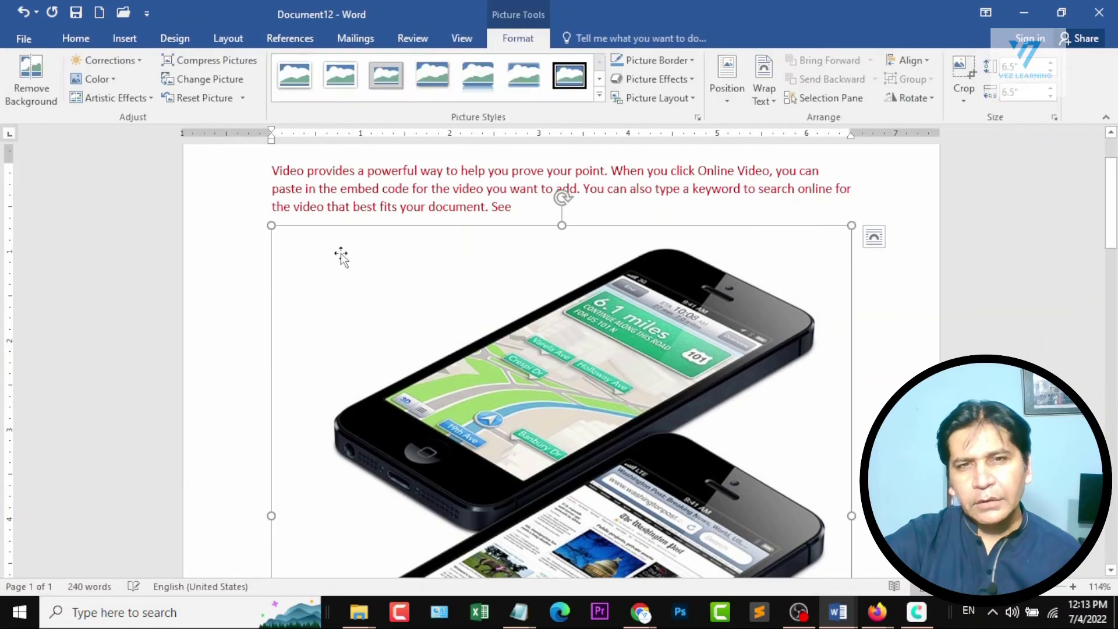
left_click_drag(274, 227, 379, 269)
left_click(522, 188)
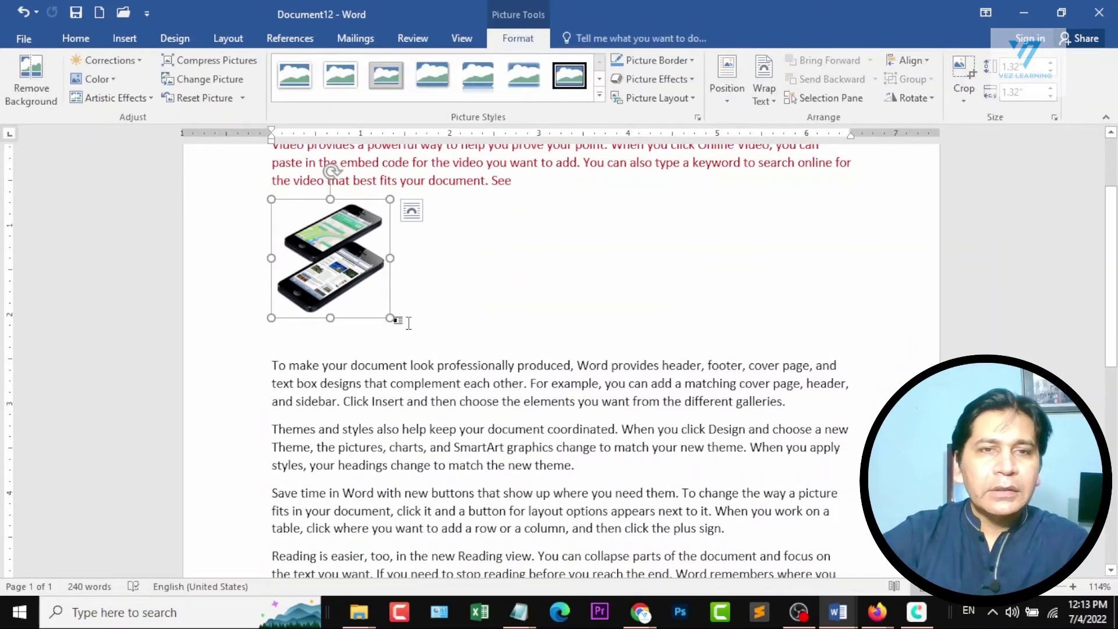
Insert a Figure 1 caption on a new line below the phone picture and extend it with ": Iphone Picture".
left_click(408, 318)
key("Return")
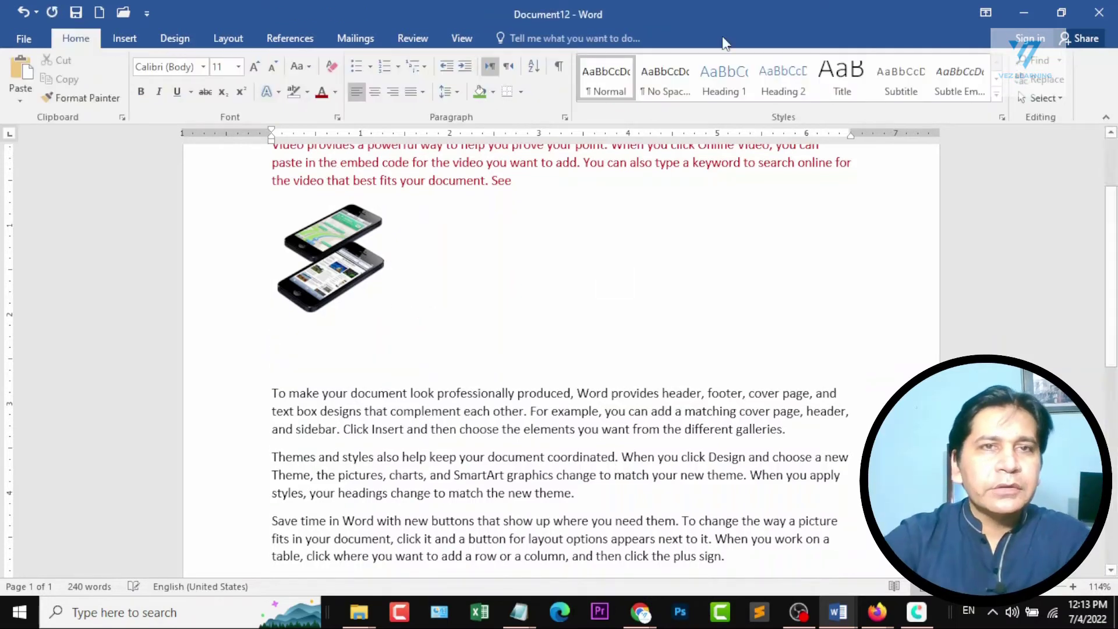
left_click(123, 39)
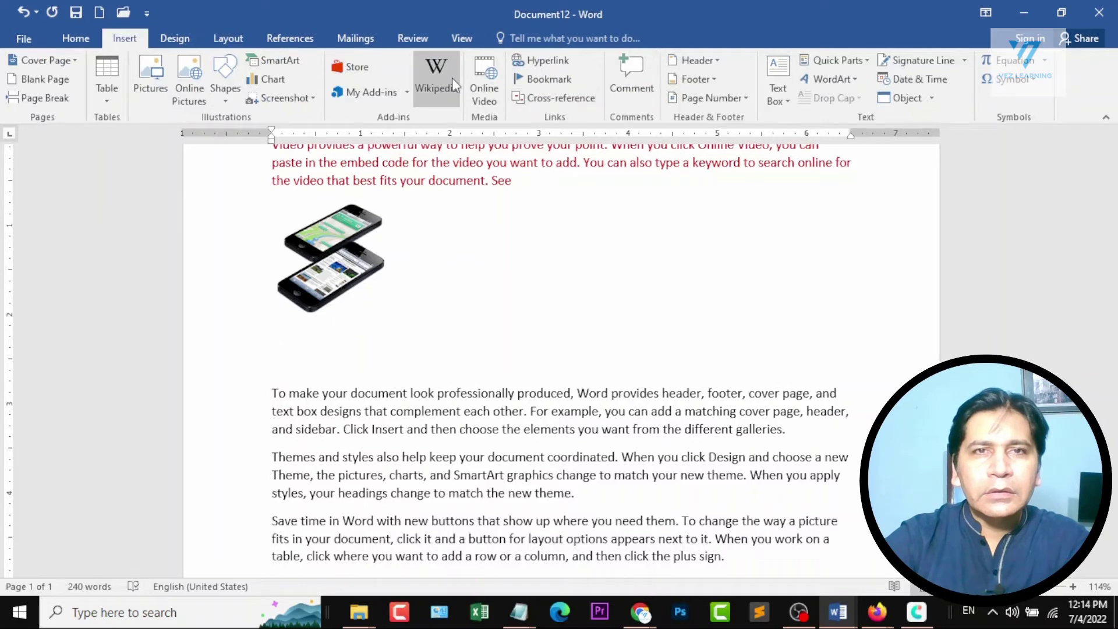
left_click(290, 38)
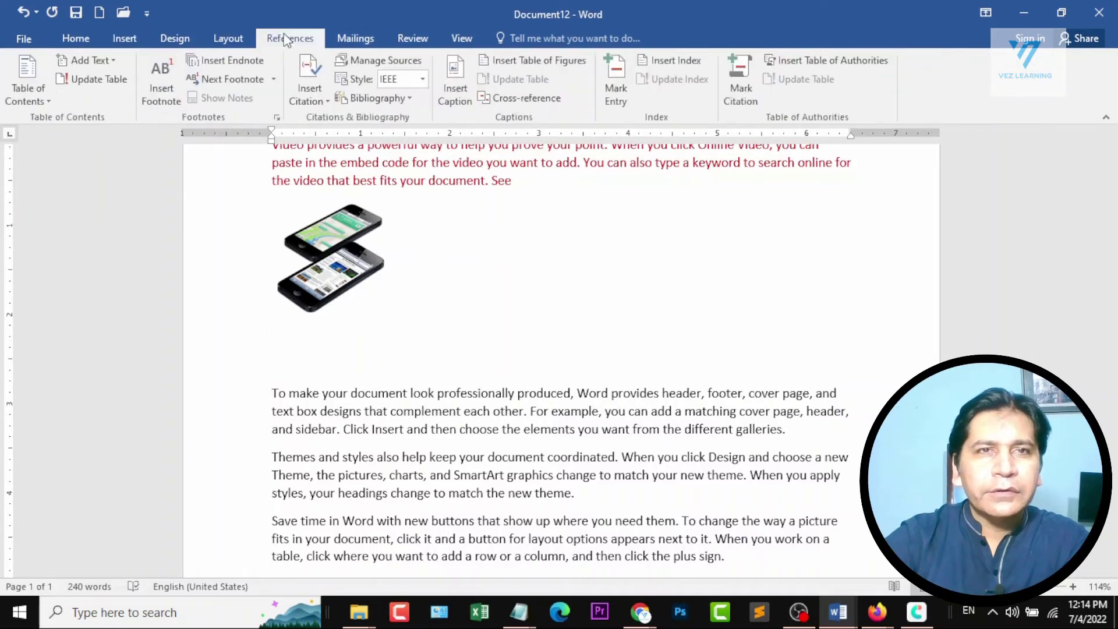
left_click(451, 81)
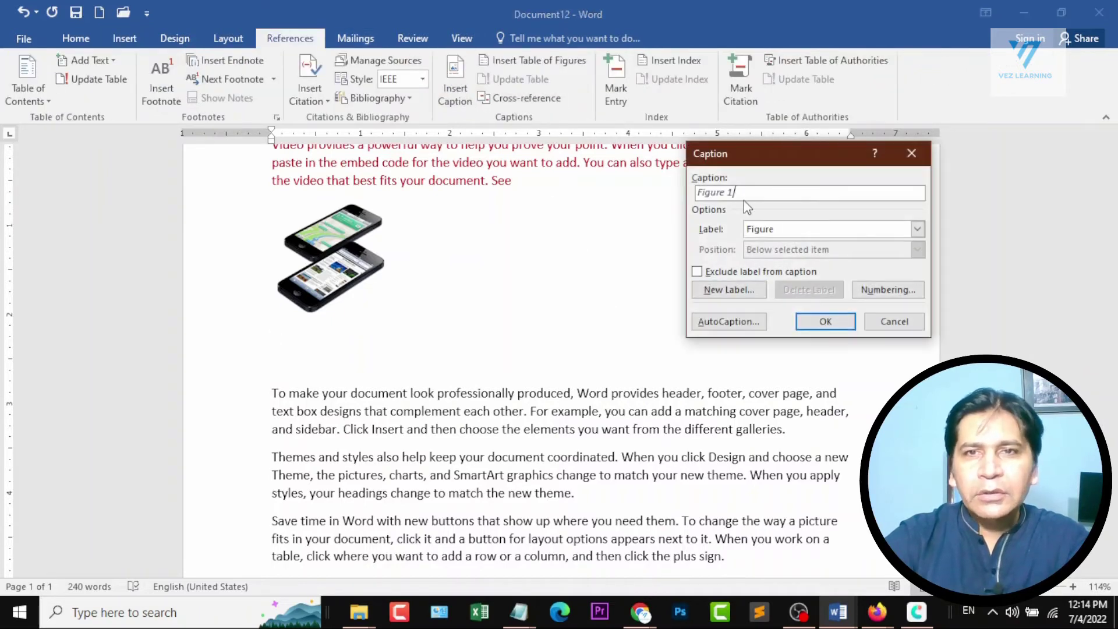
left_click(824, 321)
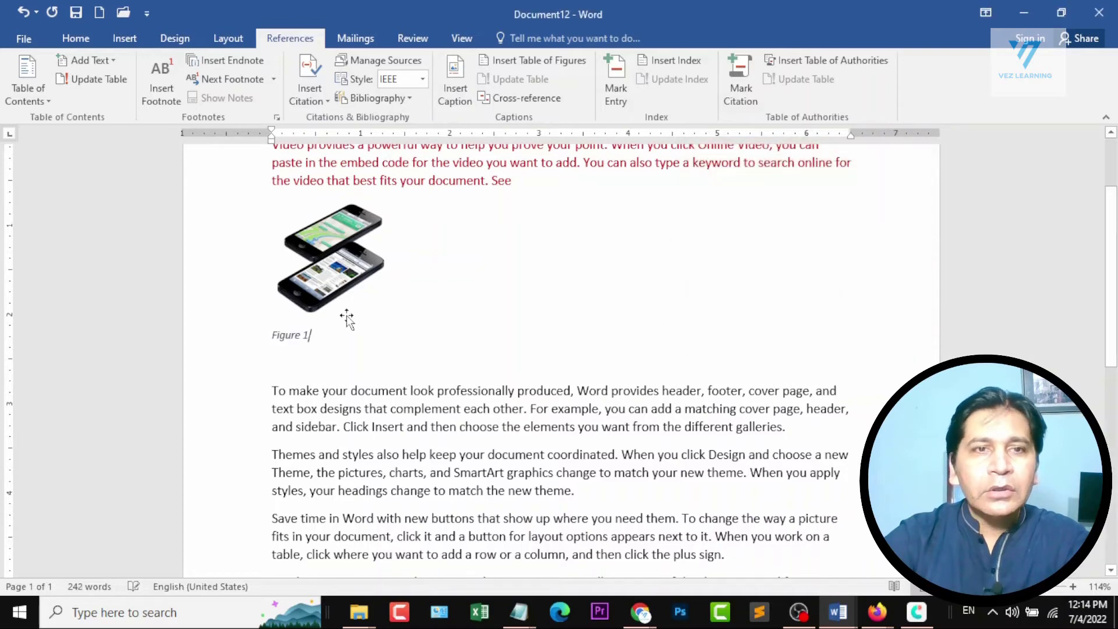
type(": Iphone ")
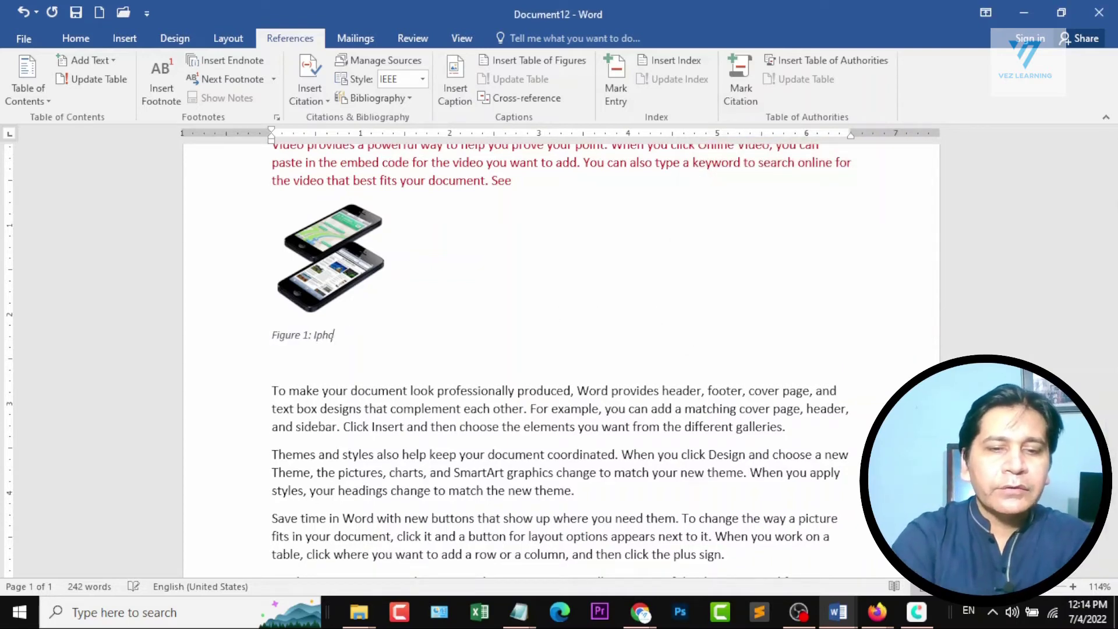
type("P")
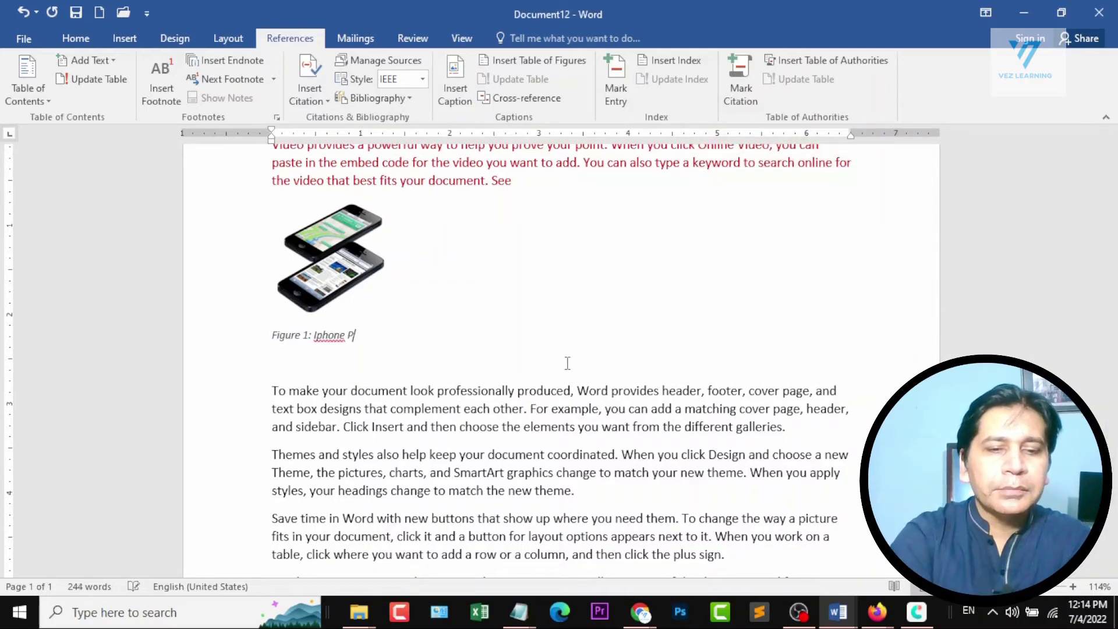
type("icture")
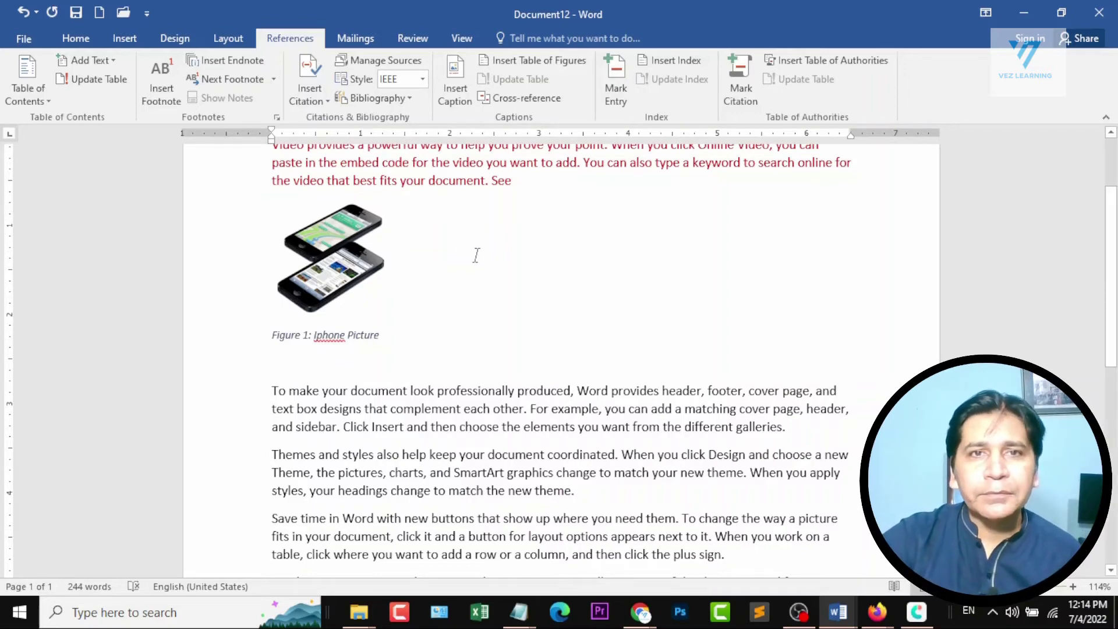
Start a cross-reference after "See" in the dark red paragraph and set its reference type to Figure.
scroll(315, 230, "up", 1)
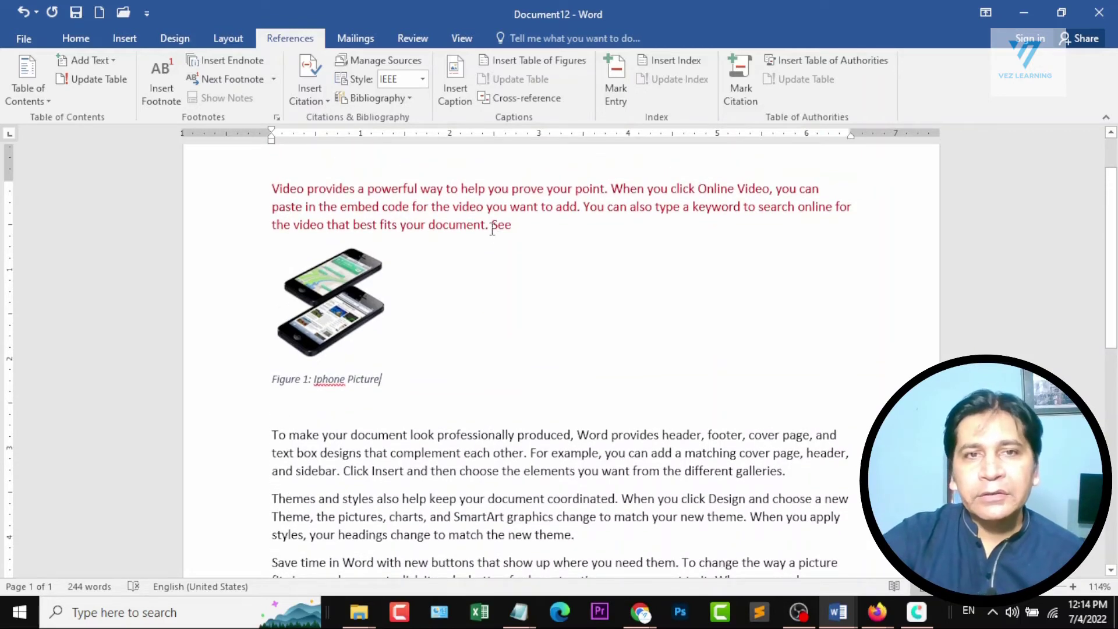
left_click_drag(272, 187, 477, 220)
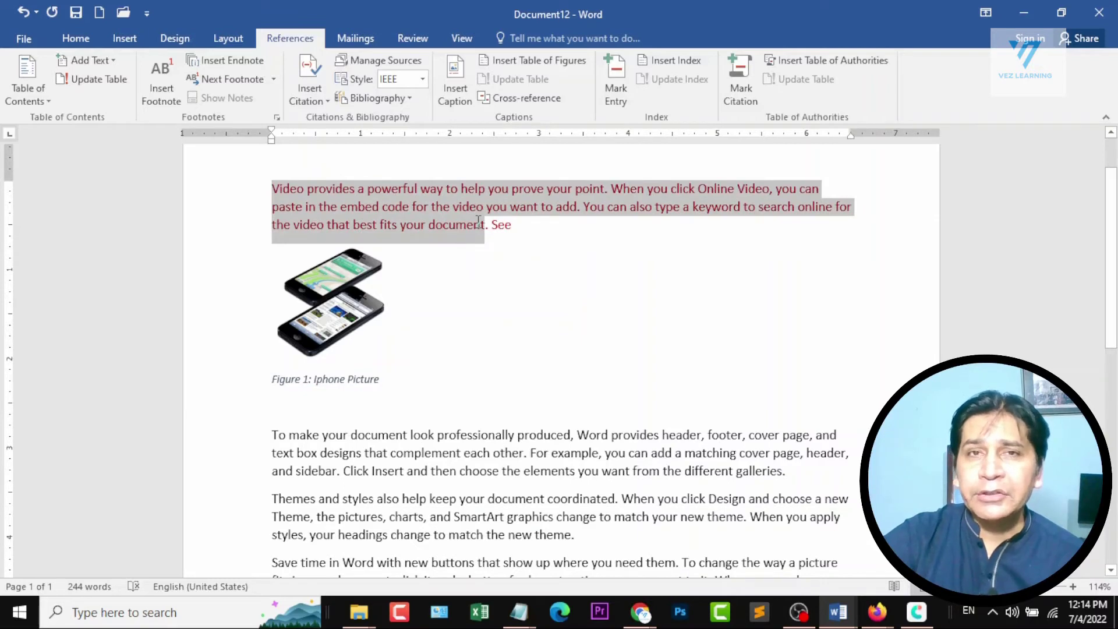
left_click(506, 225)
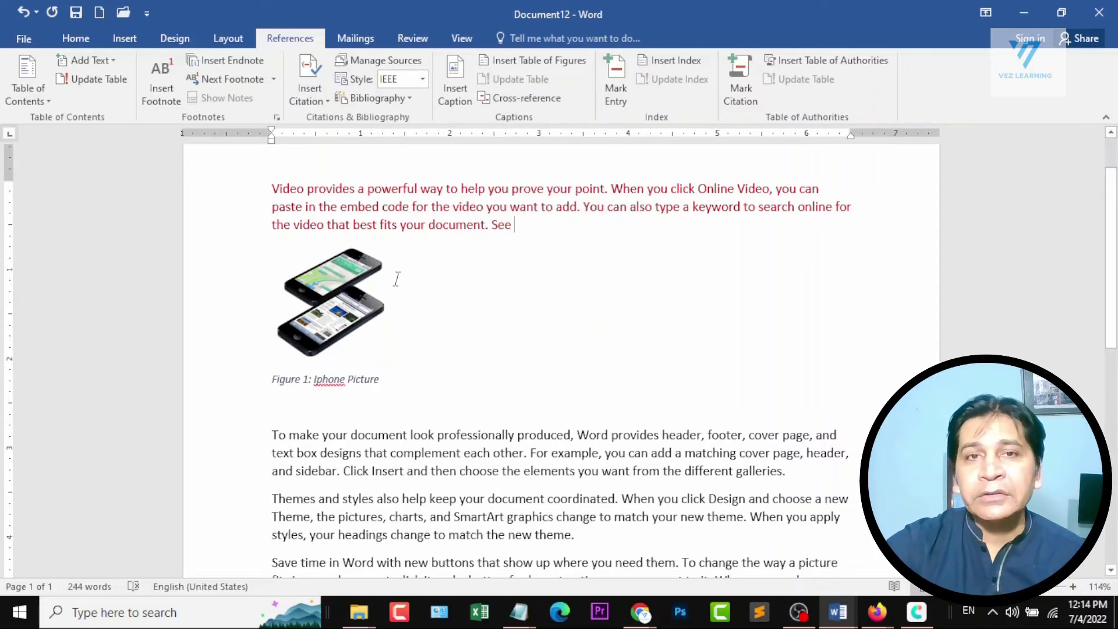
left_click(537, 105)
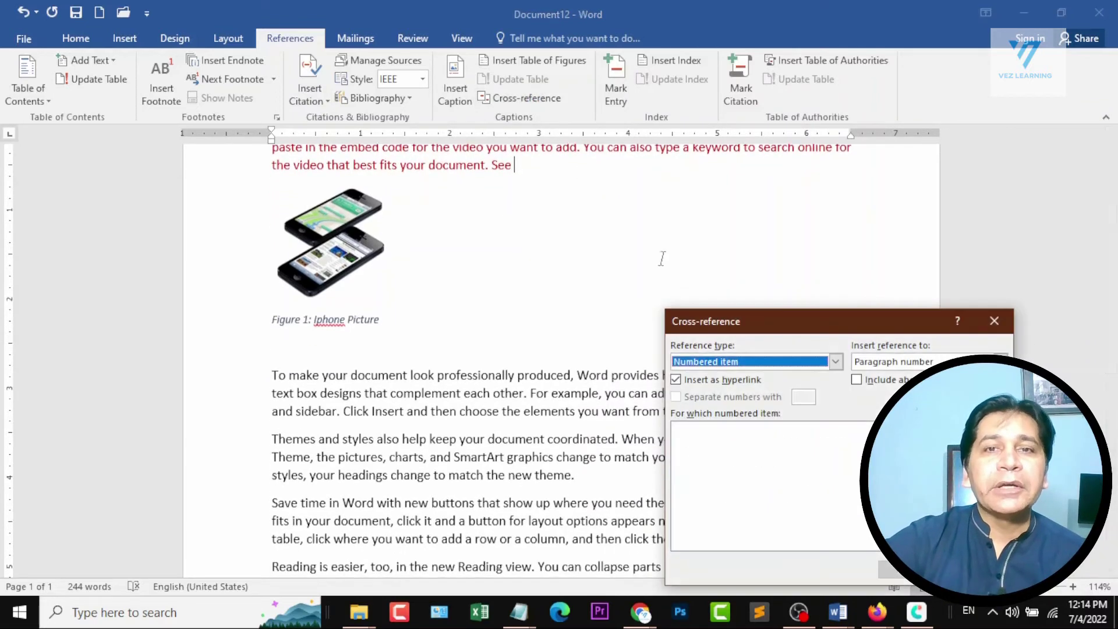
left_click_drag(750, 336, 660, 181)
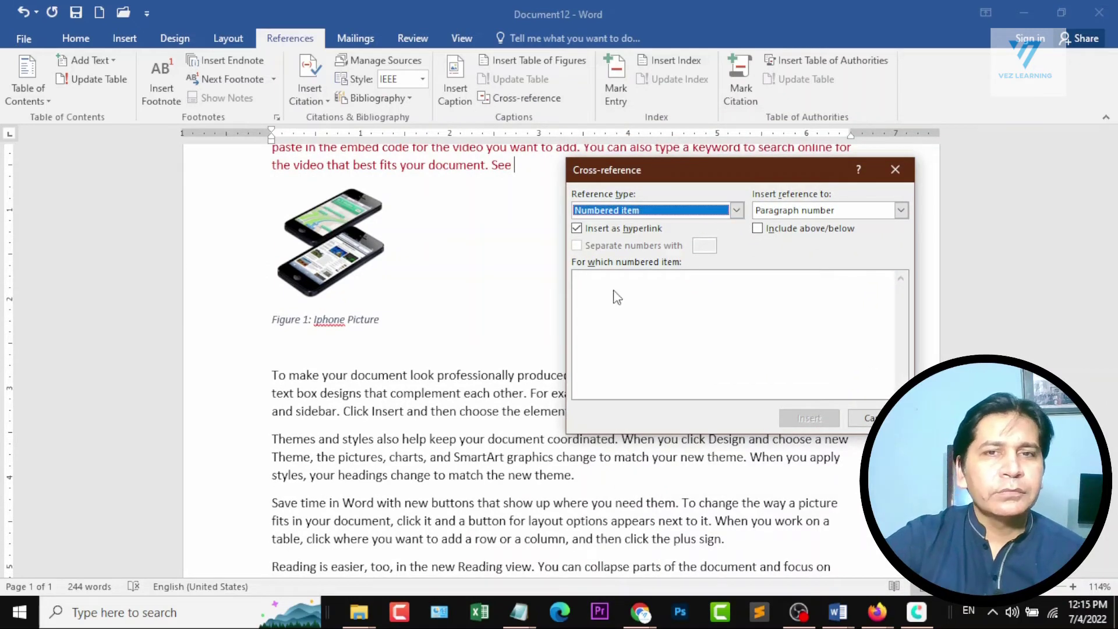
left_click(736, 210)
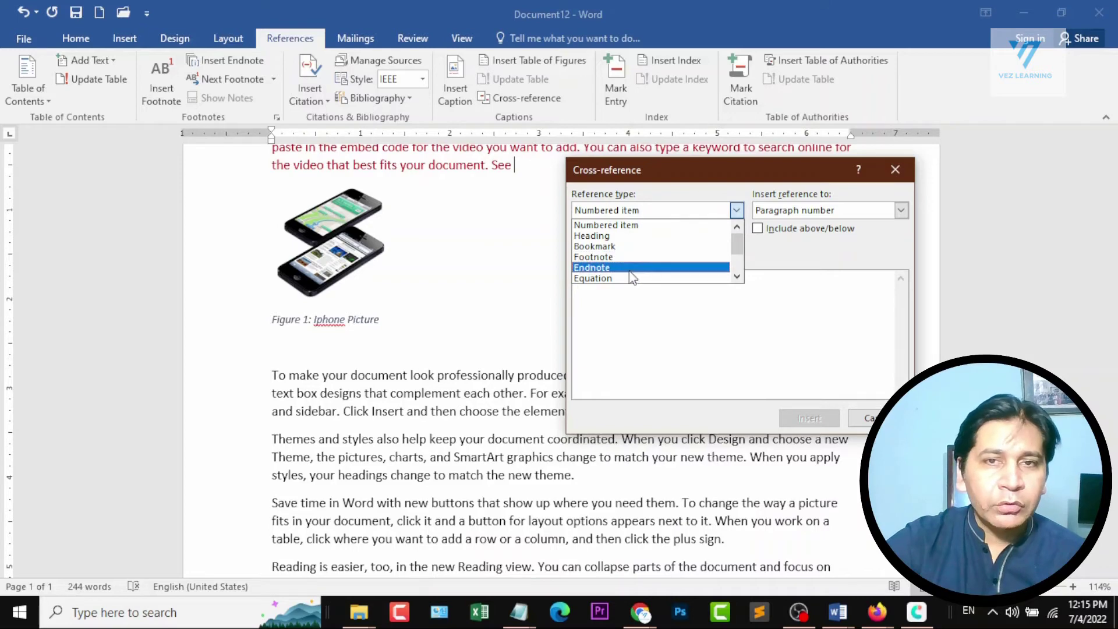
scroll(654, 280, "down", 3)
scroll(653, 279, "down", 1)
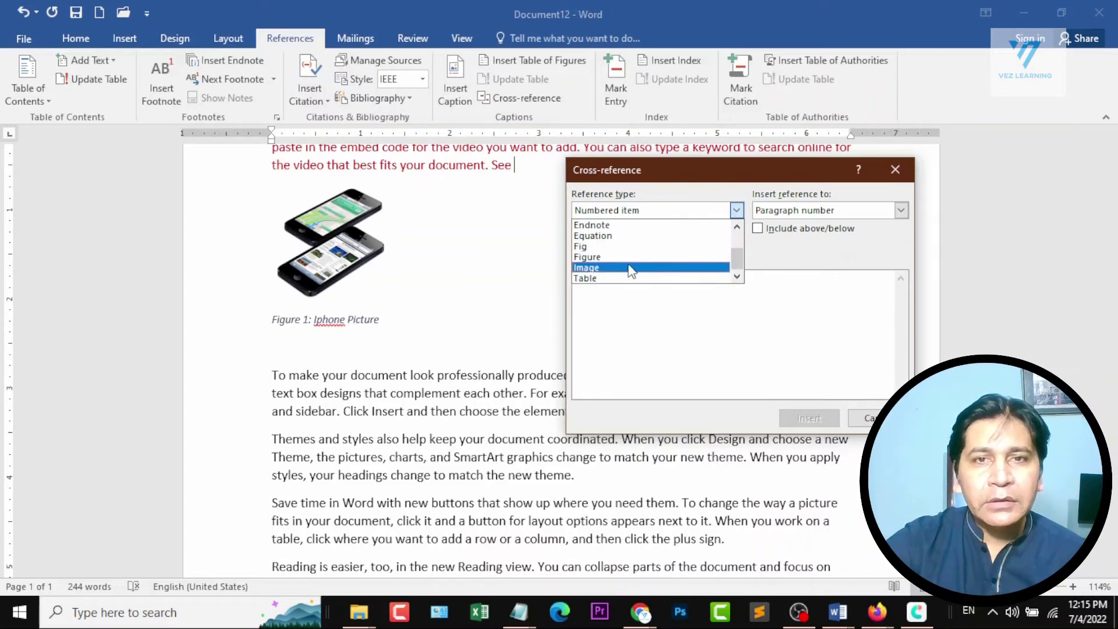
left_click(592, 262)
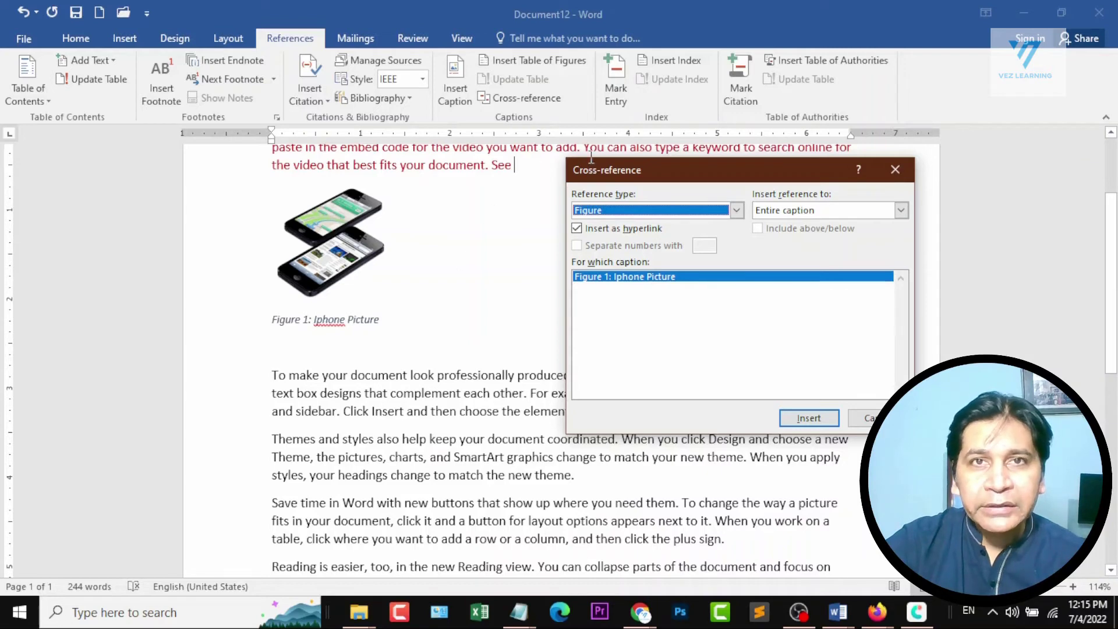
Insert the reference to the entire caption of "Figure 1: Iphone Picture" as a hyperlink.
left_click(902, 210)
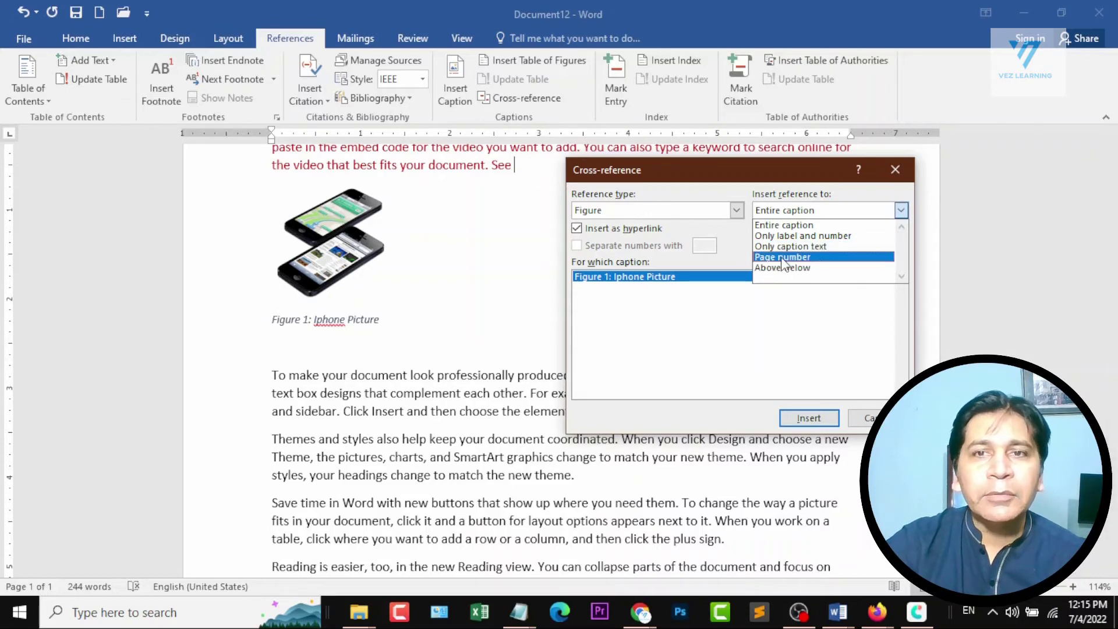
left_click(818, 226)
left_click_drag(768, 174, 614, 280)
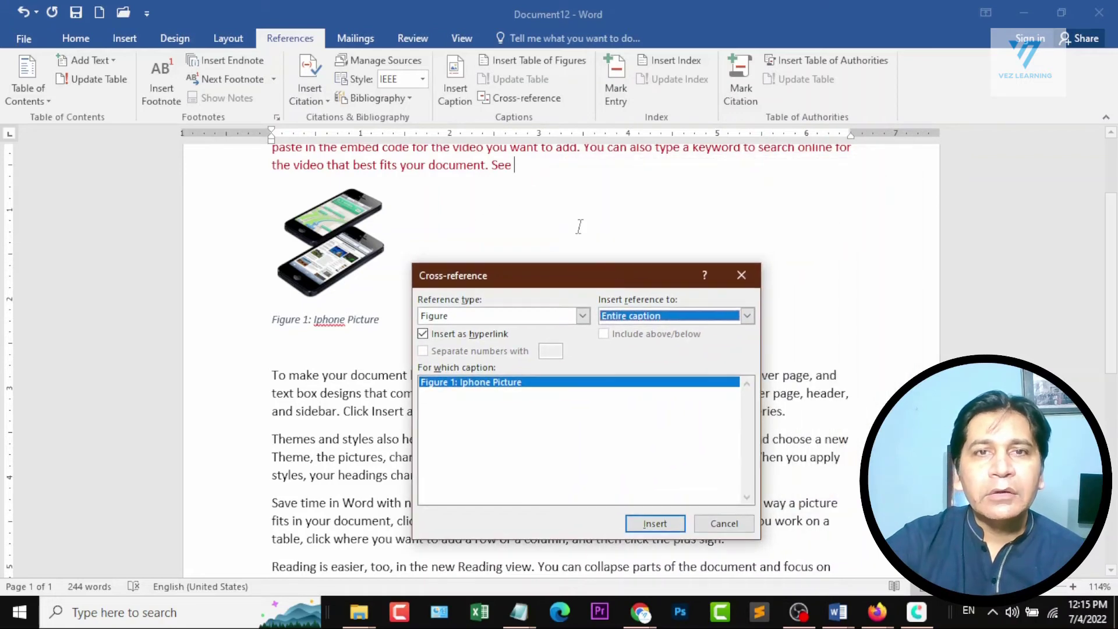
left_click(655, 523)
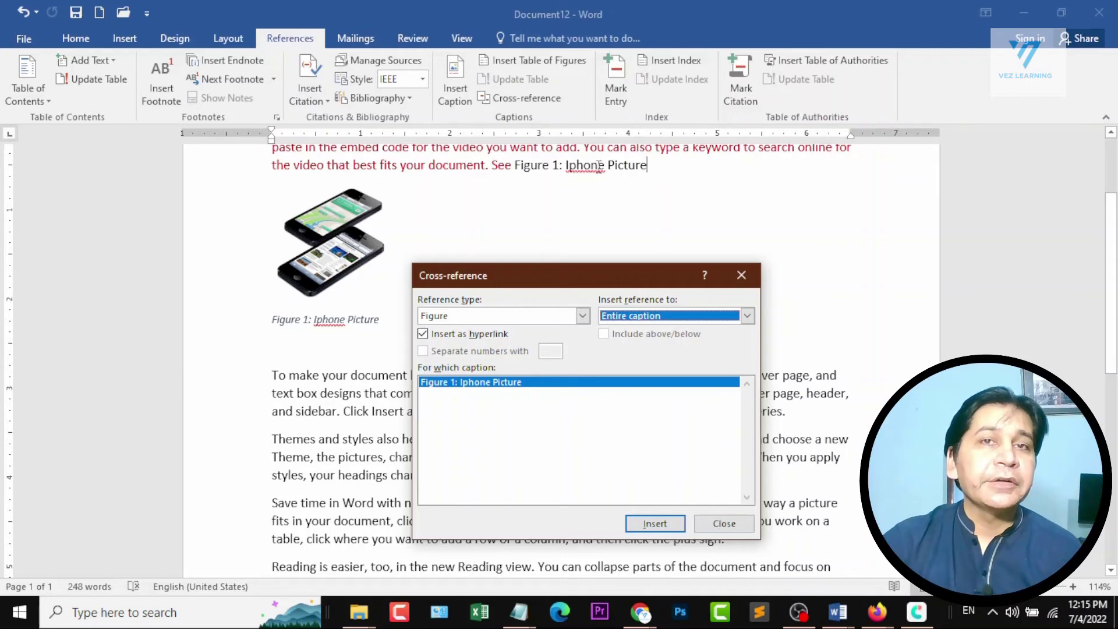
Insert two more Figure 1 references after the entire-caption one: only label and number, and only caption text.
left_click(737, 318)
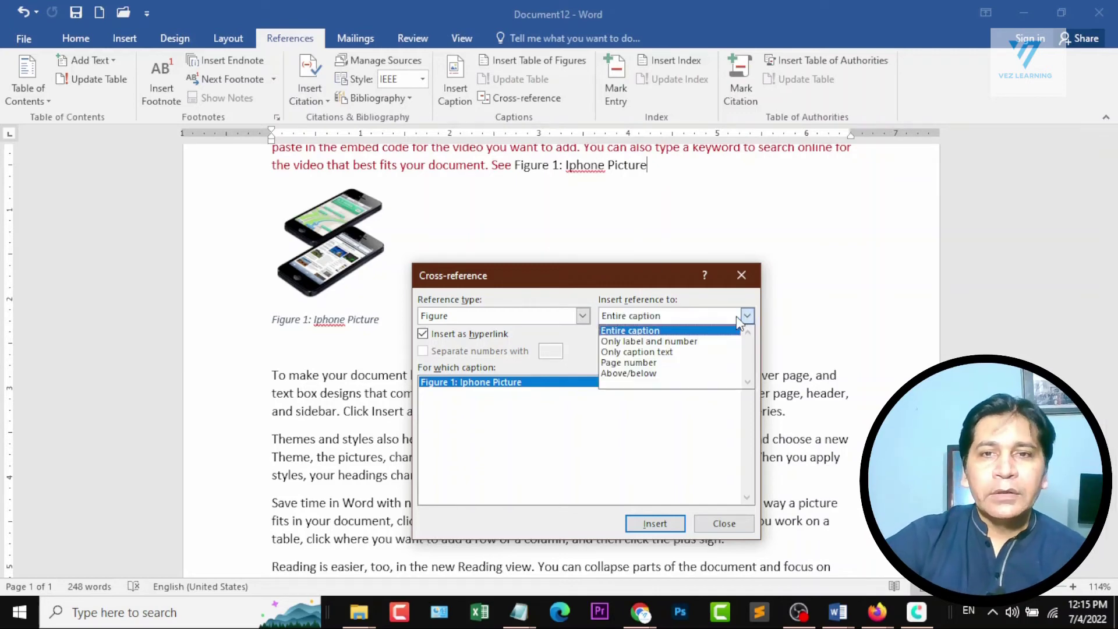
left_click(704, 342)
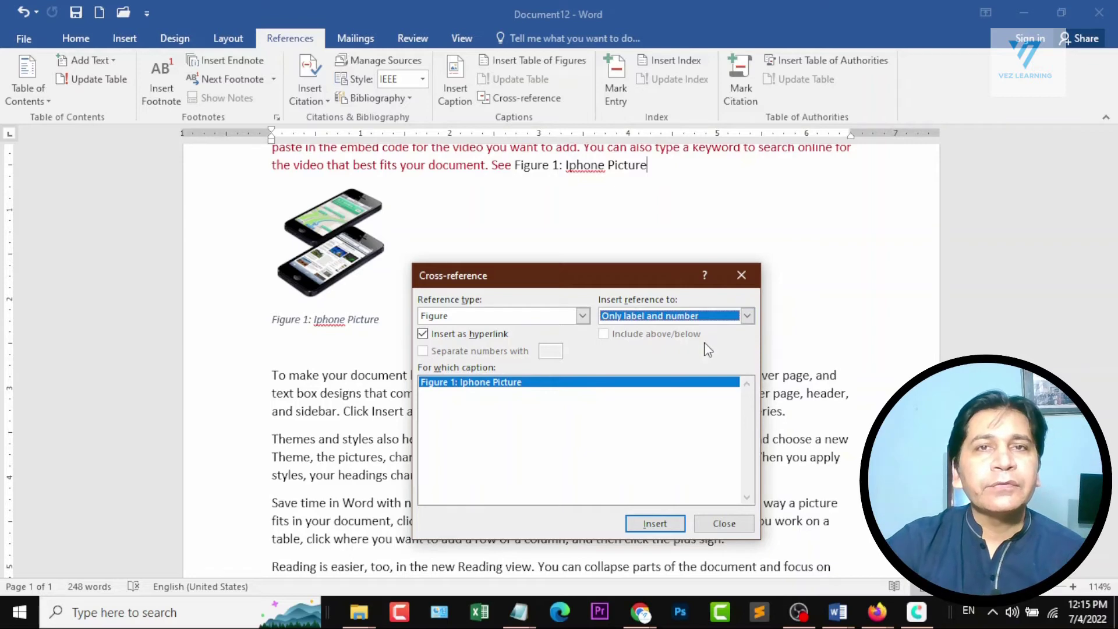
left_click(647, 524)
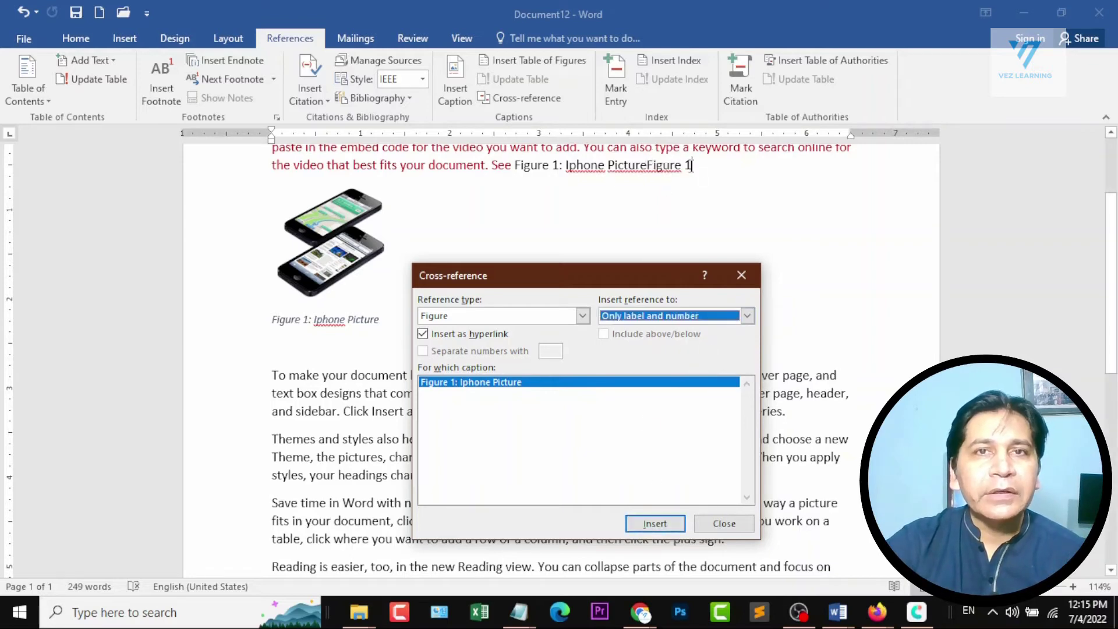
left_click(727, 316)
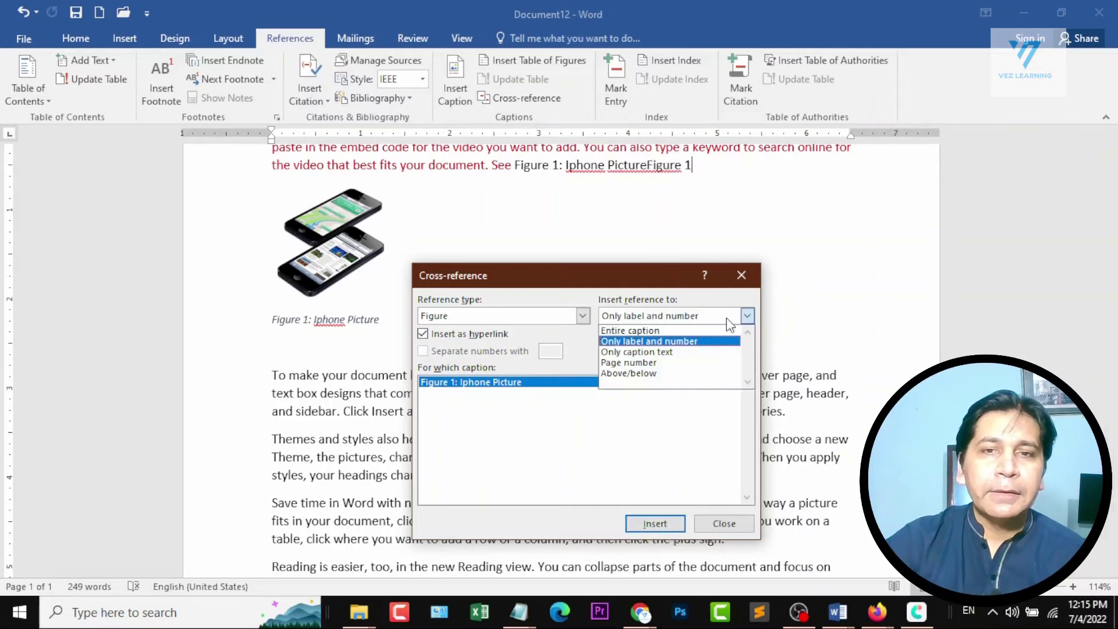
left_click(694, 351)
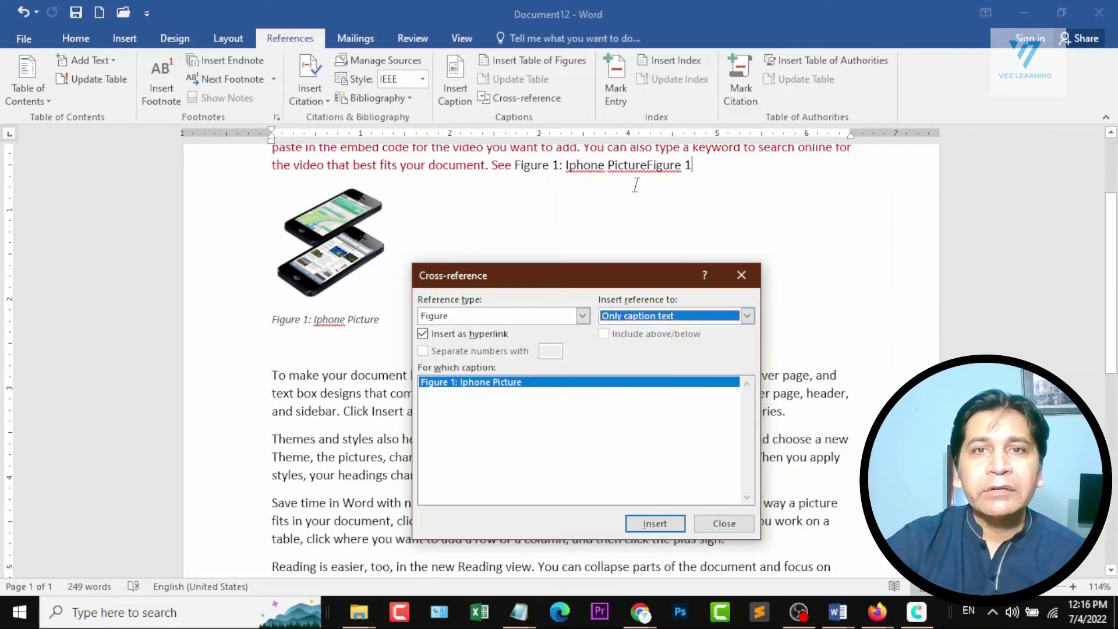
left_click(663, 526)
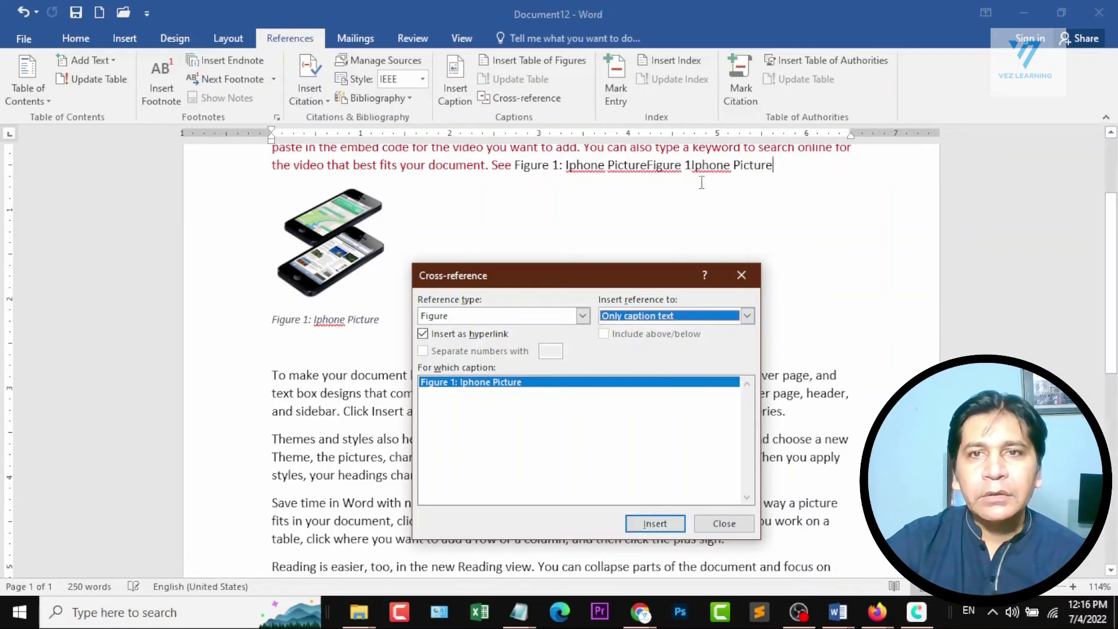
Insert page number and above/below references to Figure 1 after the caption text reference, and finish cross-referencing.
left_click(708, 318)
left_click(679, 355)
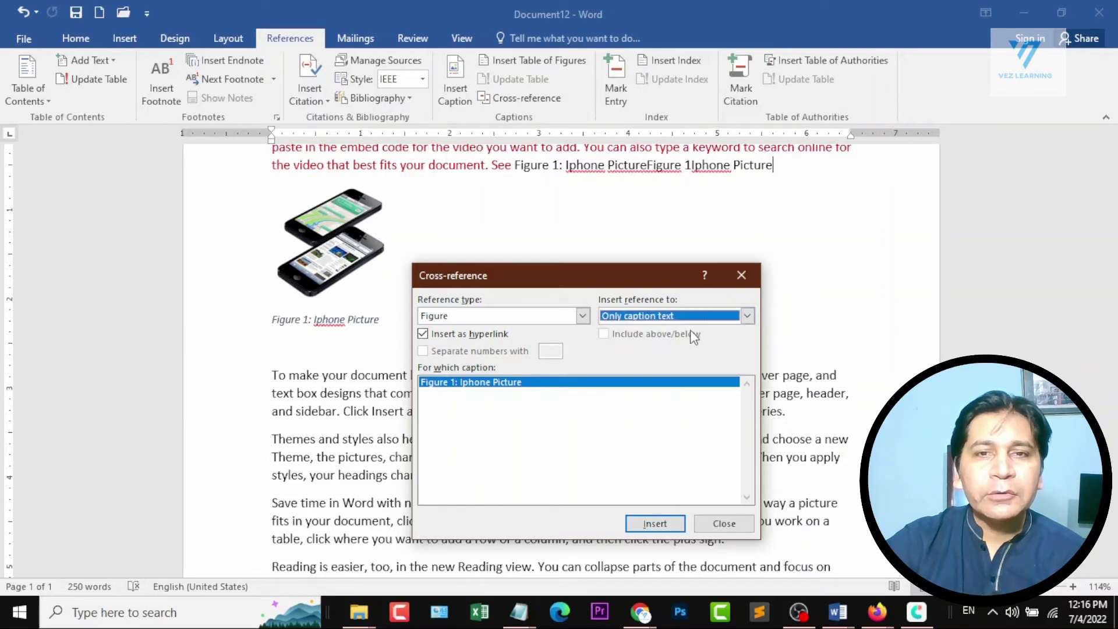
left_click(696, 313)
left_click(679, 362)
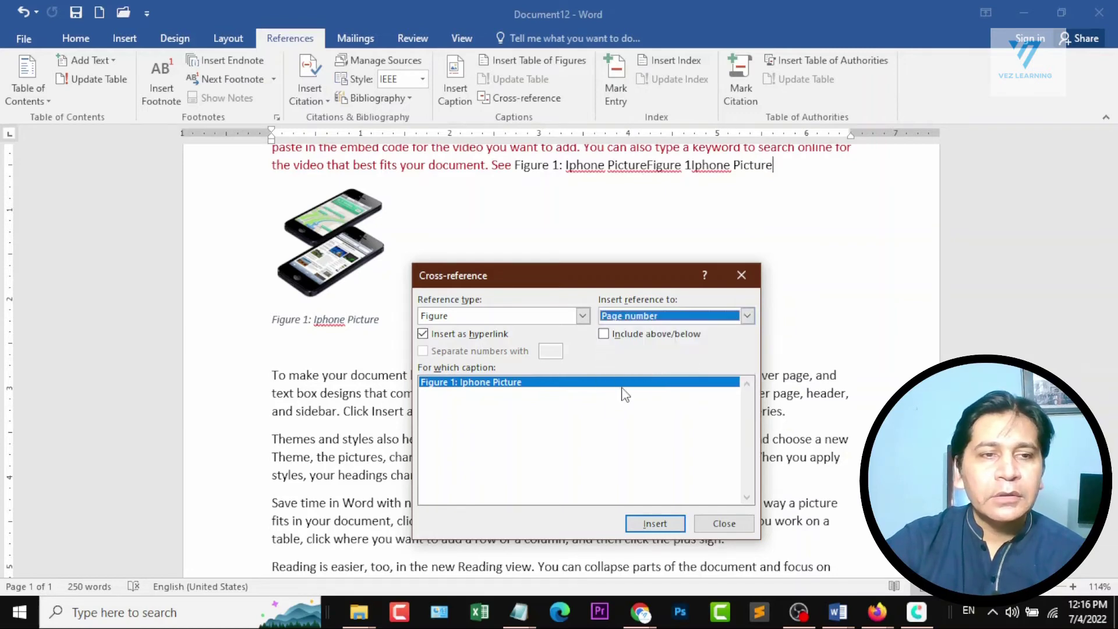
left_click(648, 525)
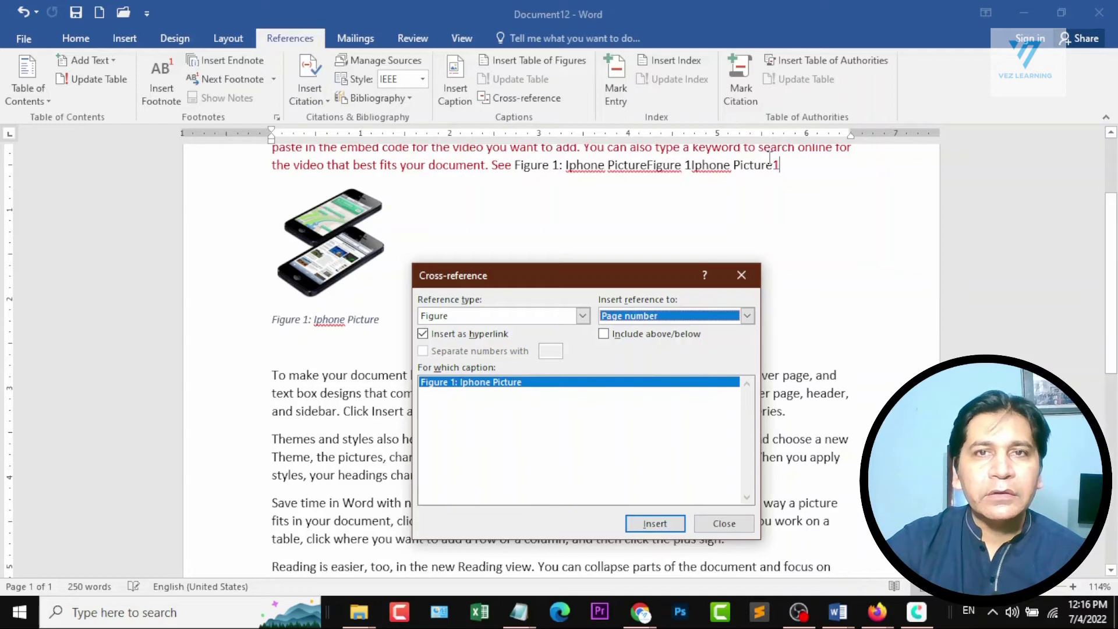
left_click(708, 319)
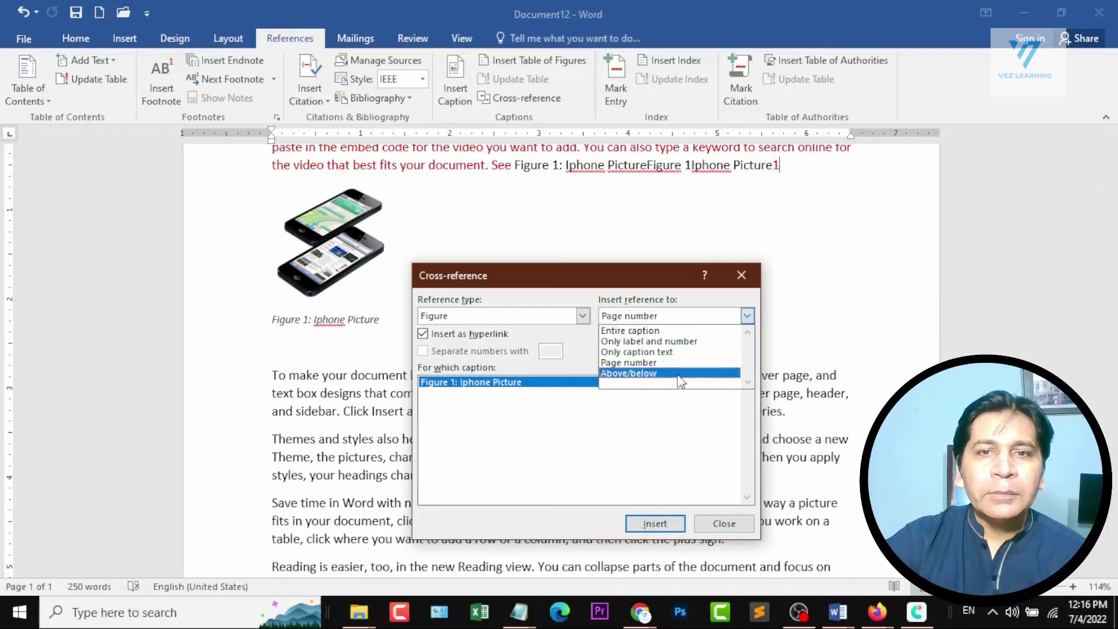
left_click(682, 381)
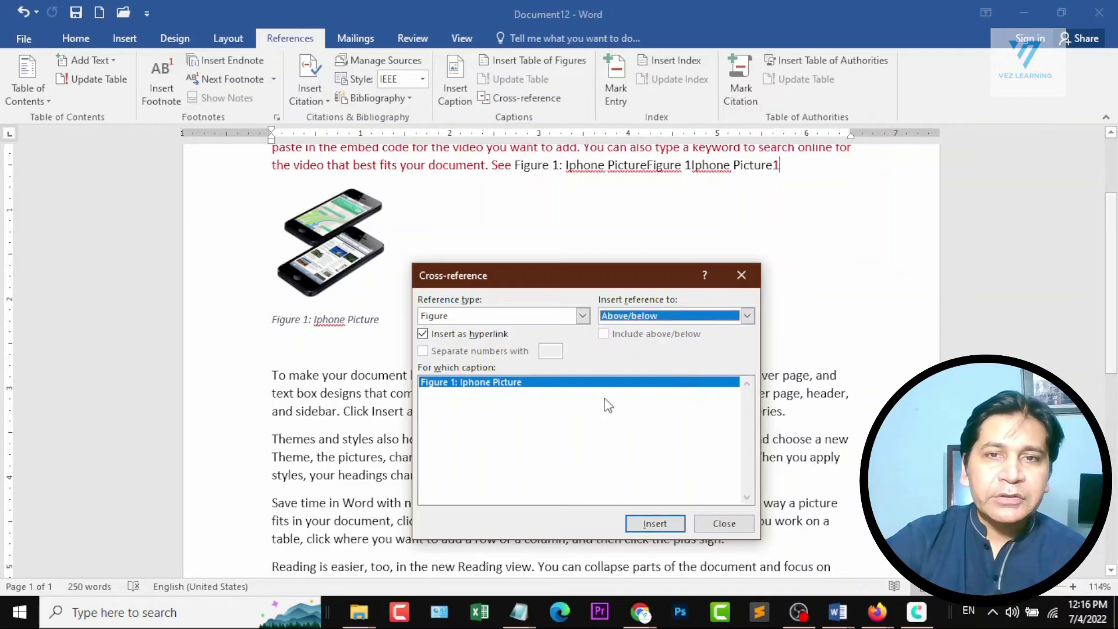
left_click(645, 523)
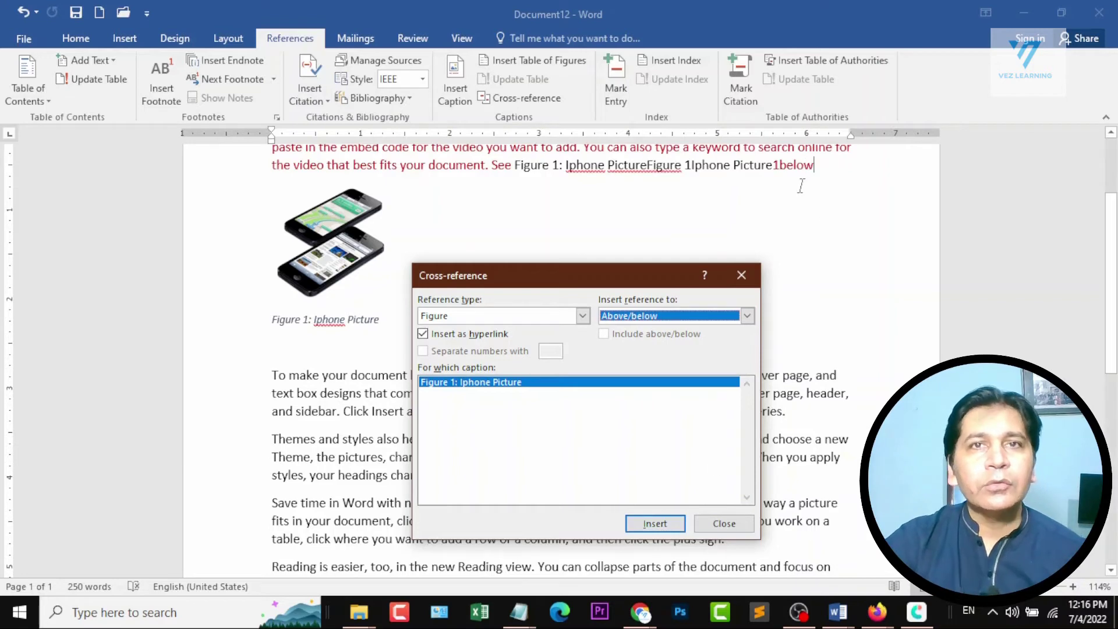
left_click(734, 525)
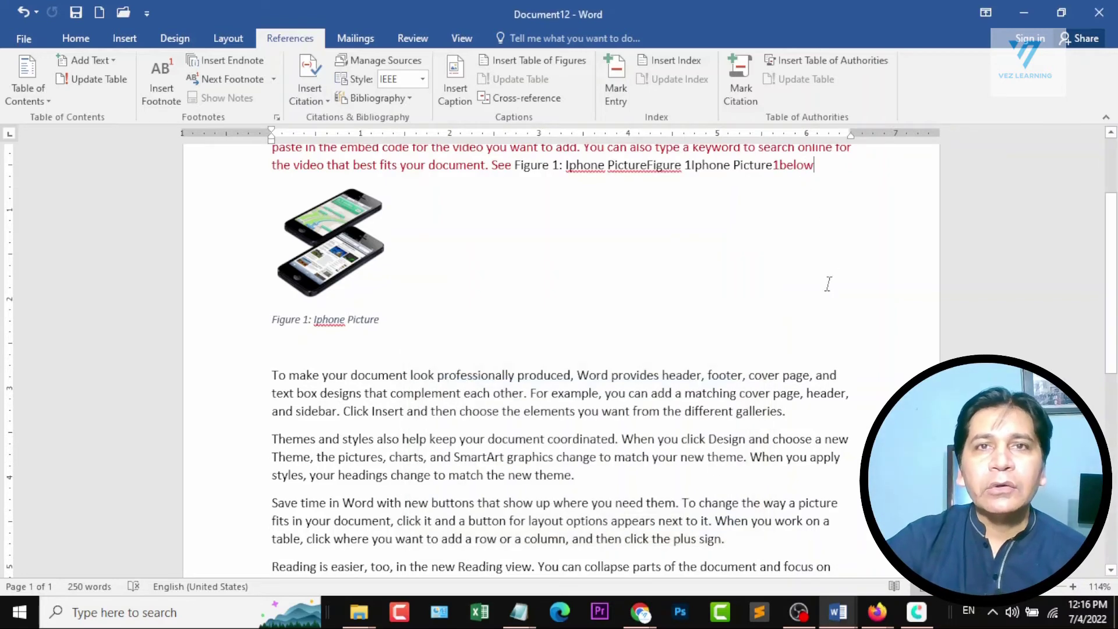
Remove the extra references after "Figure 1: Iphone Picture", keeping only the entire-caption reference.
left_click(829, 177)
key("ctrl+z")
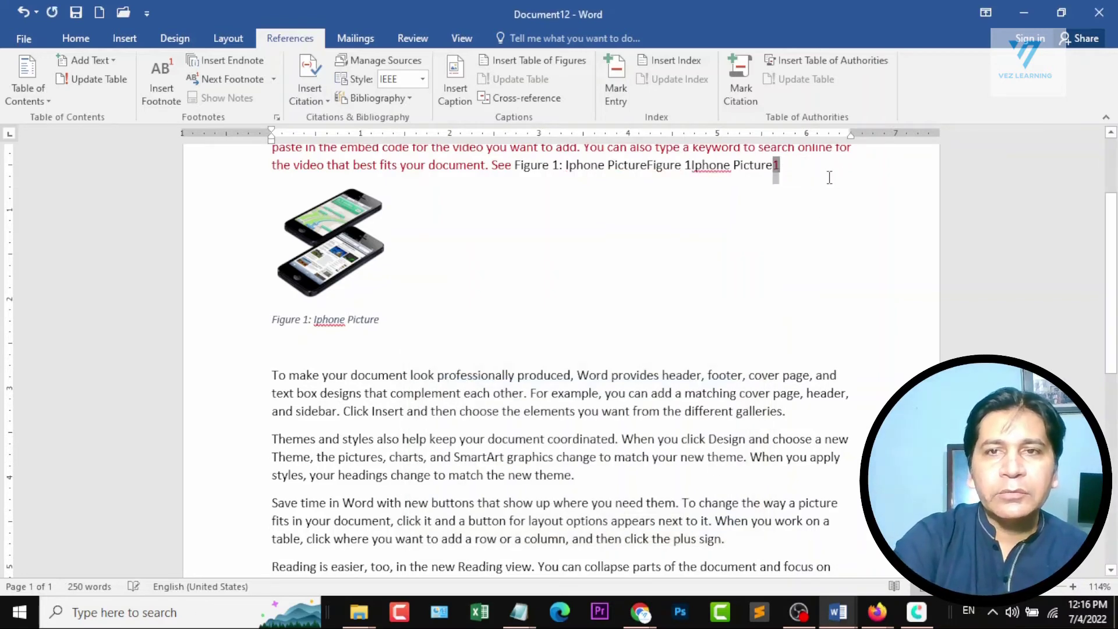
key("BackSpace")
key("BackSpace")
key("BackSpace")
key("BackSpace")
key("BackSpace")
key("BackSpace")
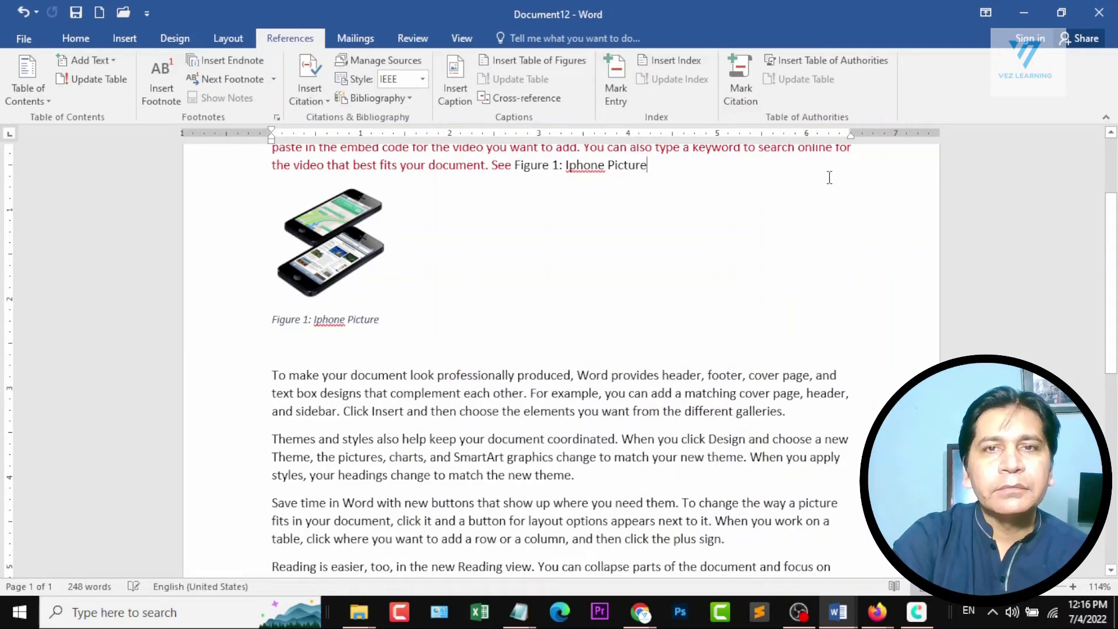
key("ctrl+z")
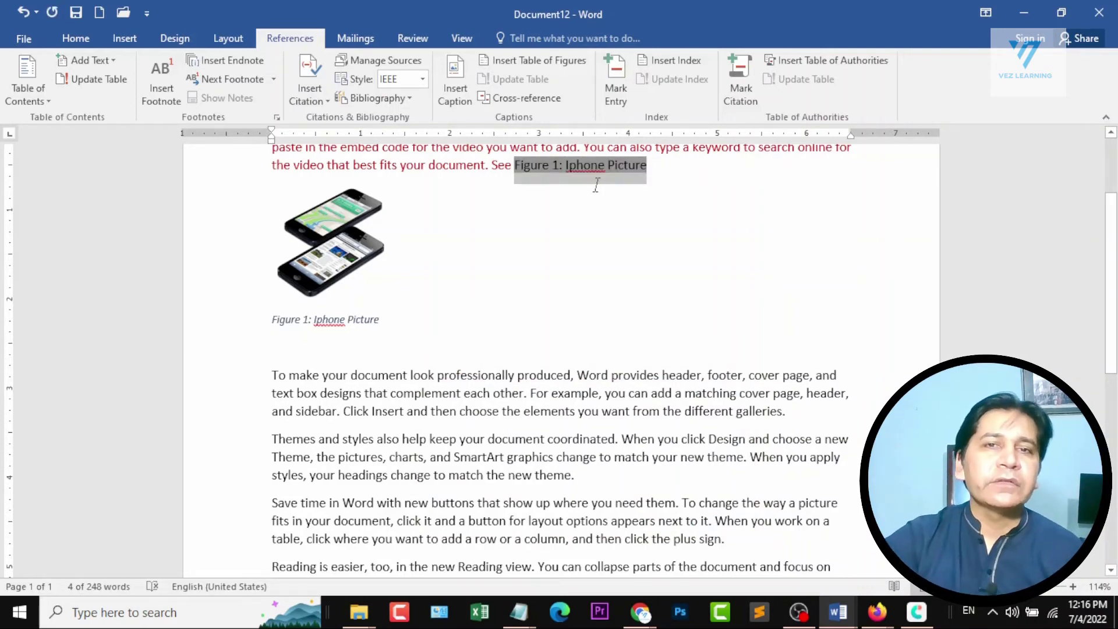
Add an empty line above the dark red paragraph at the beginning of the document.
left_click(614, 183)
scroll(629, 192, "up", 1)
scroll(660, 208, "up", 2)
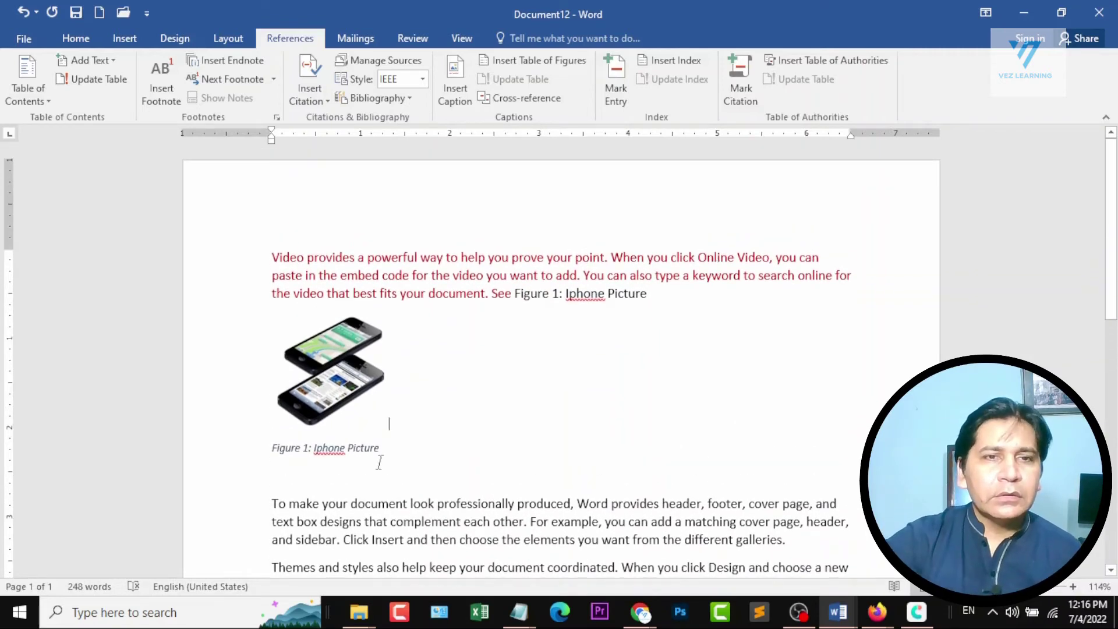
left_click(271, 256)
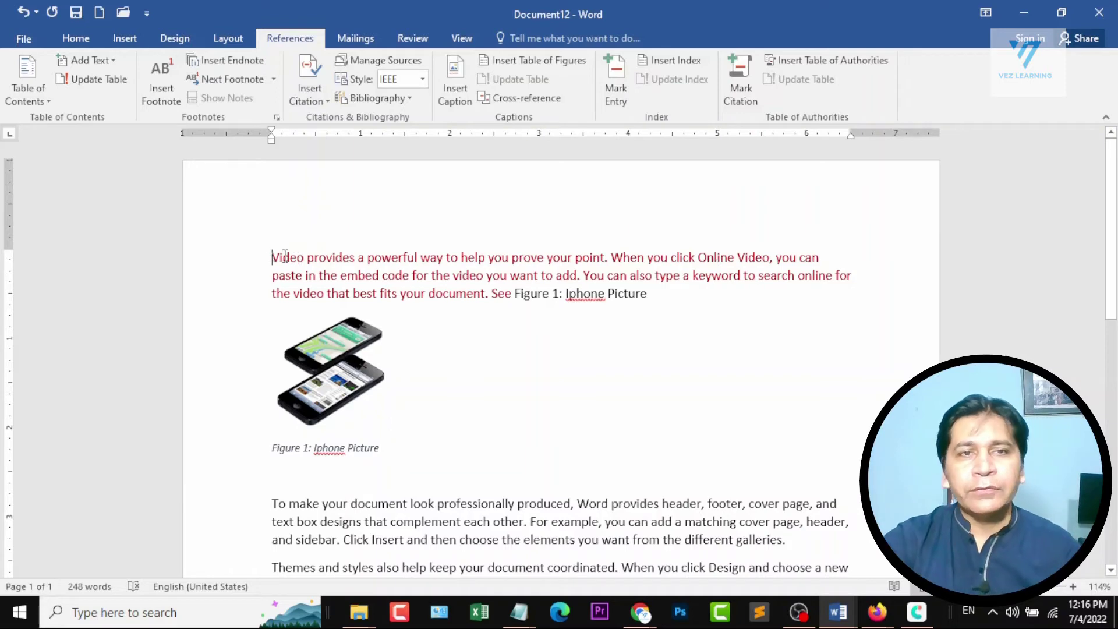
scroll(271, 257, "up", 1)
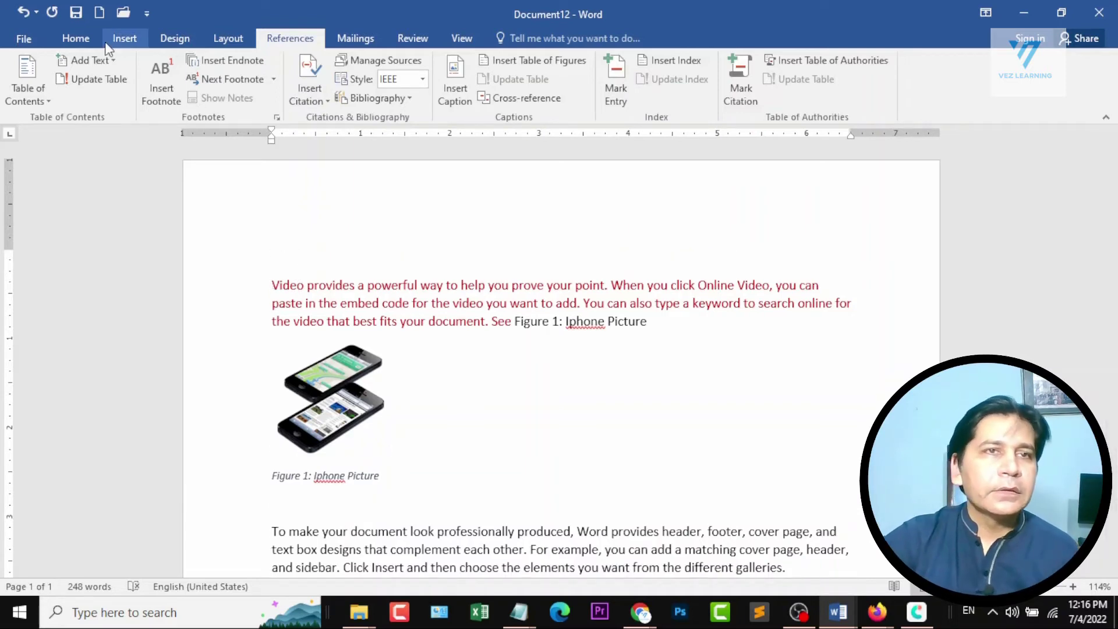
left_click(123, 38)
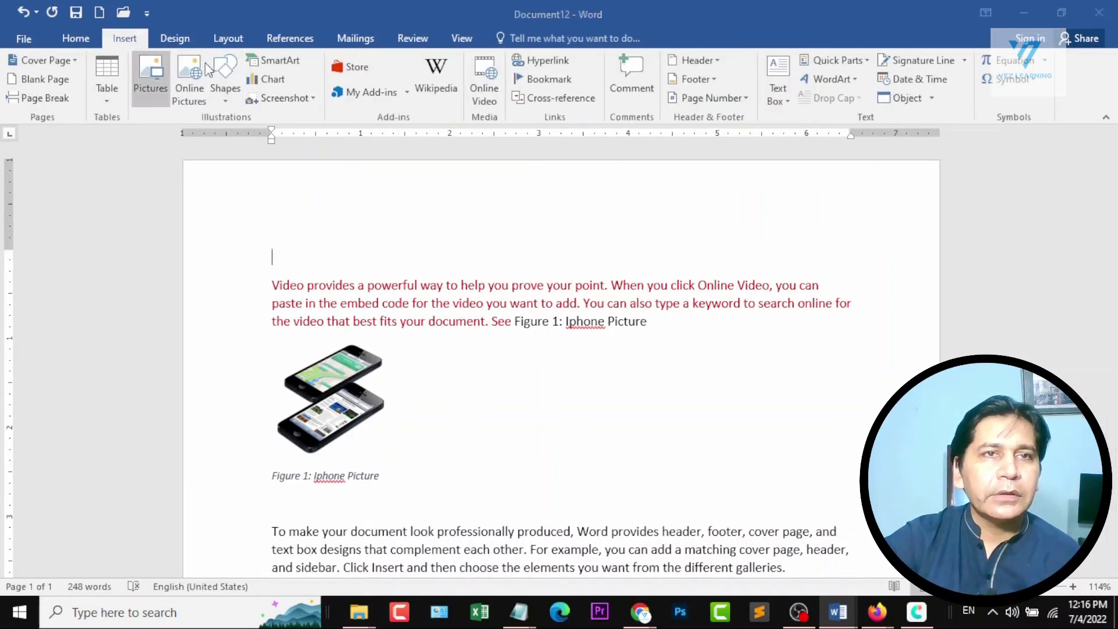
left_click(151, 76)
key("Escape")
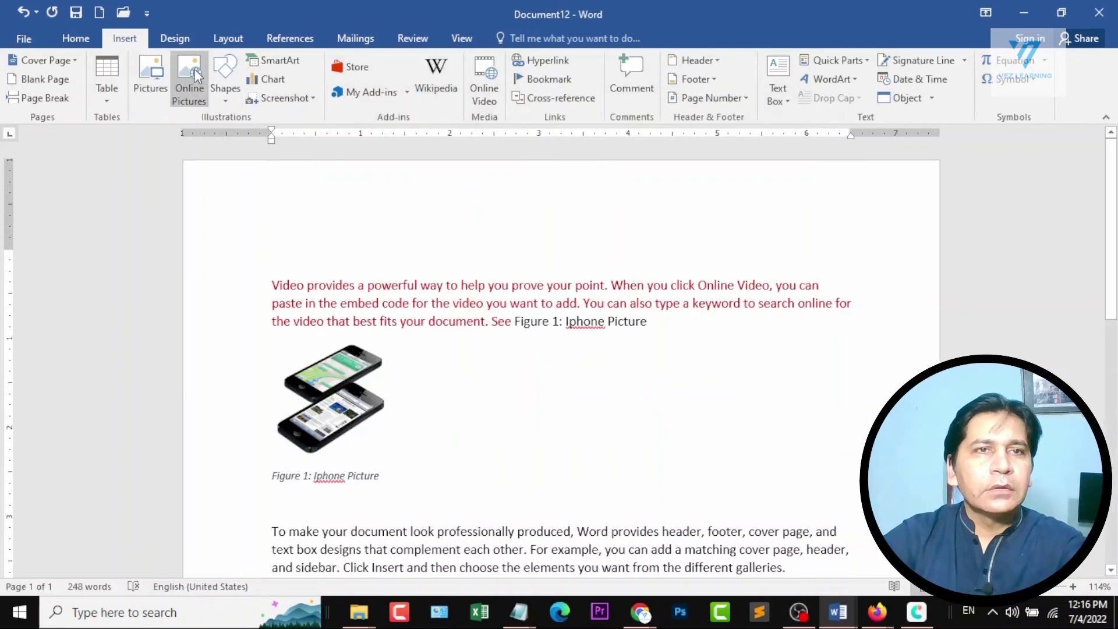
left_click(166, 69)
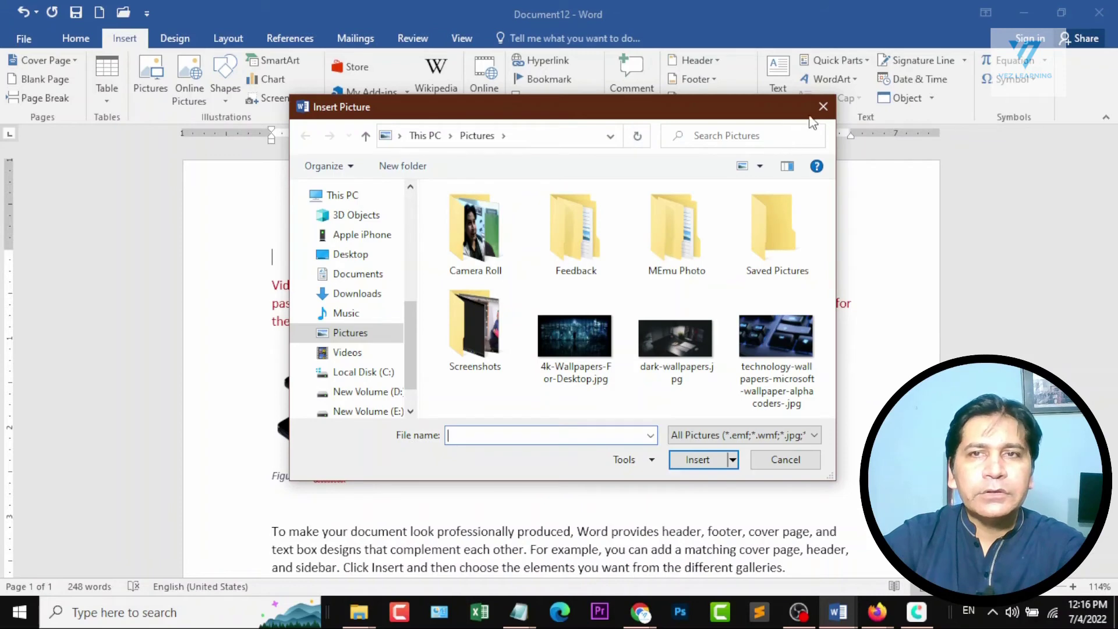
left_click(822, 107)
Try to insert black phone pictures on the empty line from a Bing image search for "s22 ultra".
left_click(188, 71)
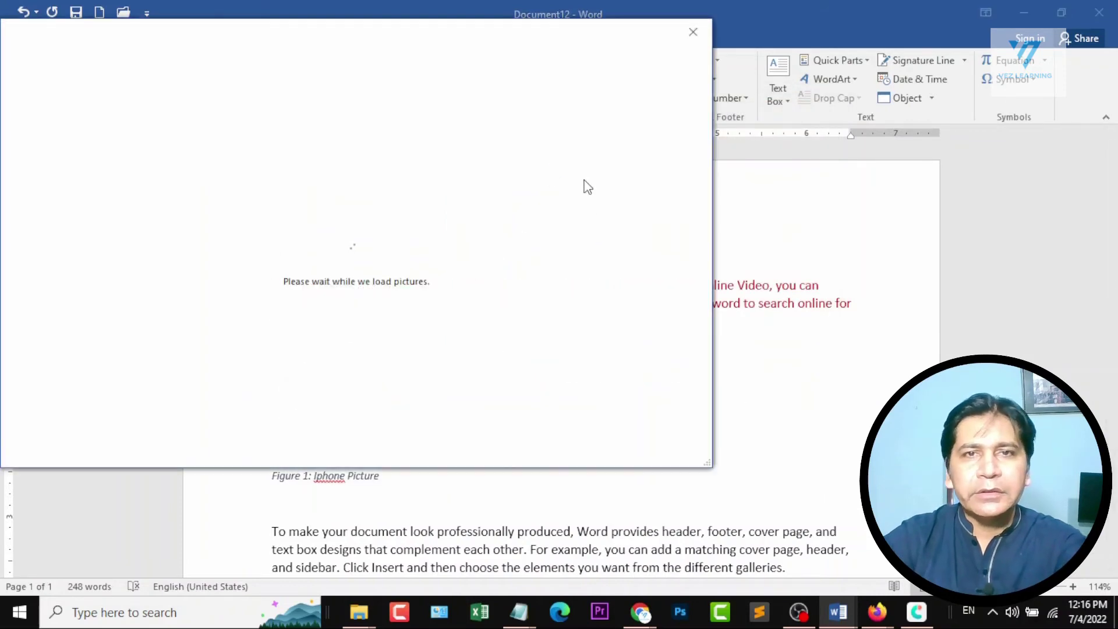
left_click(473, 111)
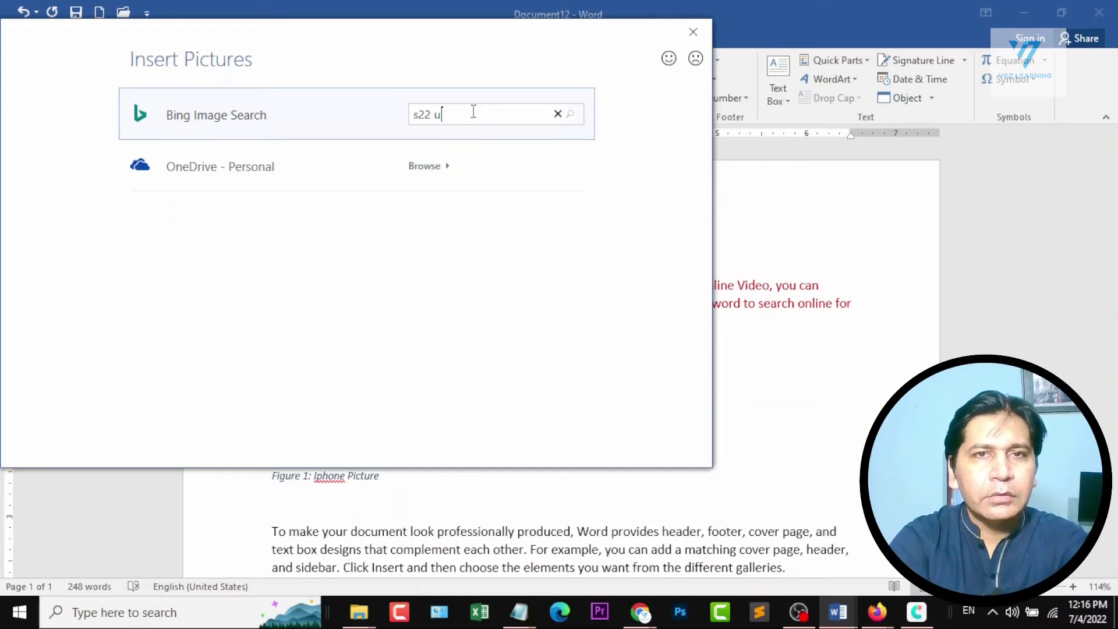
type("s22 ultra")
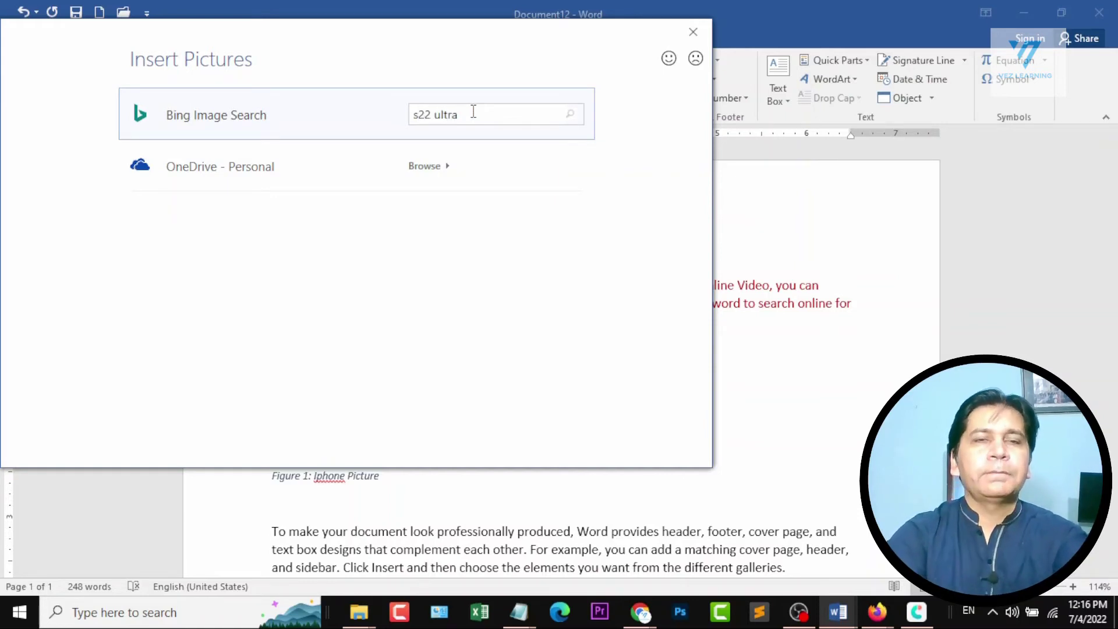
key("Return")
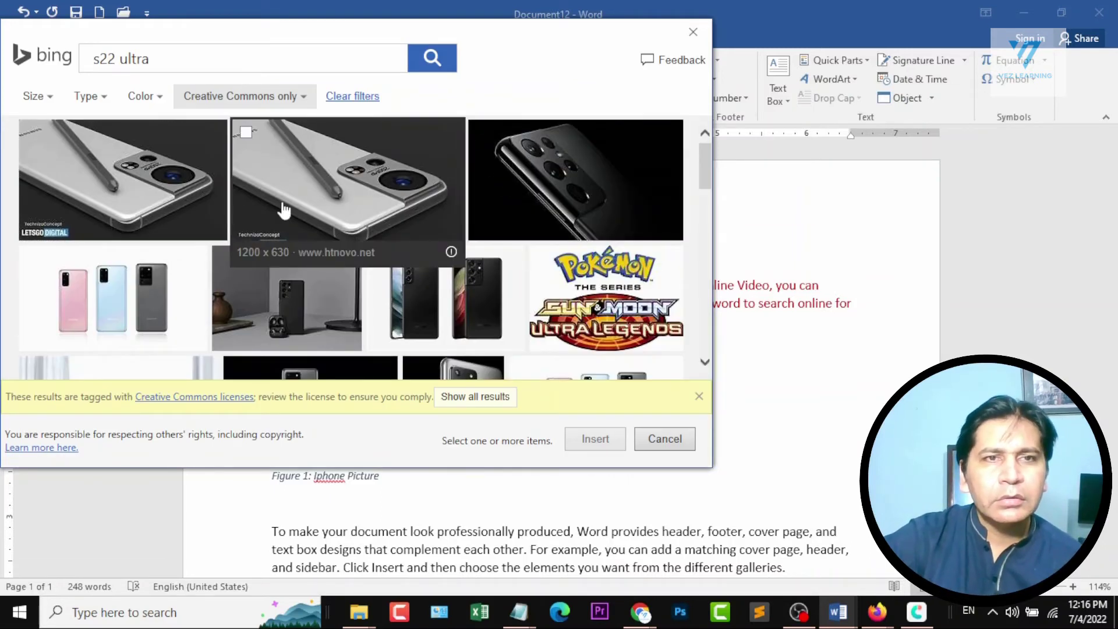
left_click(478, 135)
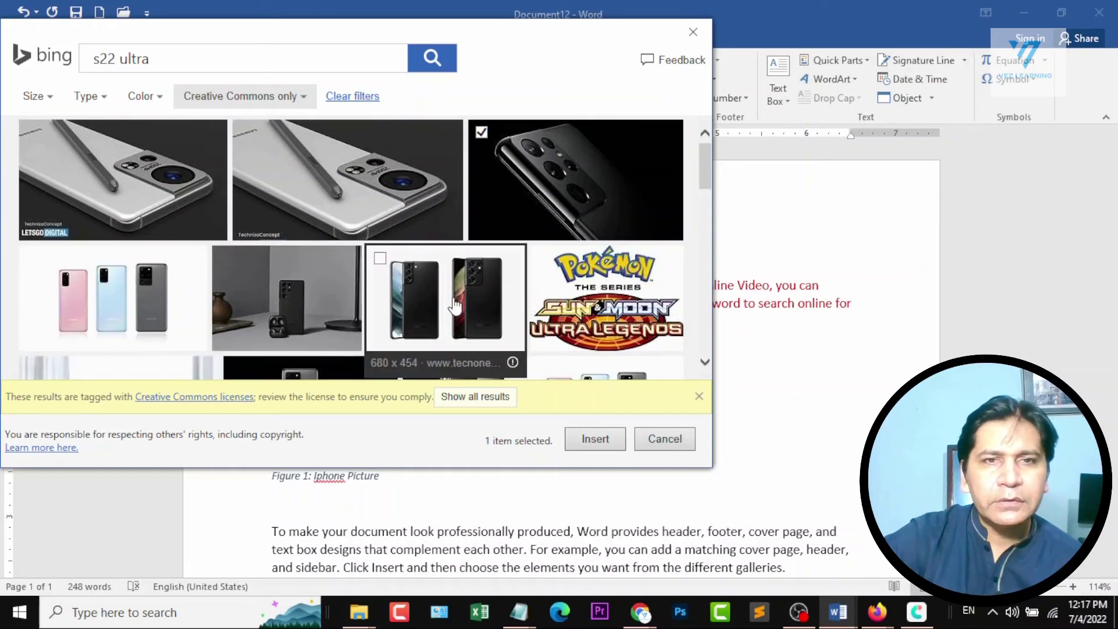
left_click(379, 258)
left_click(620, 441)
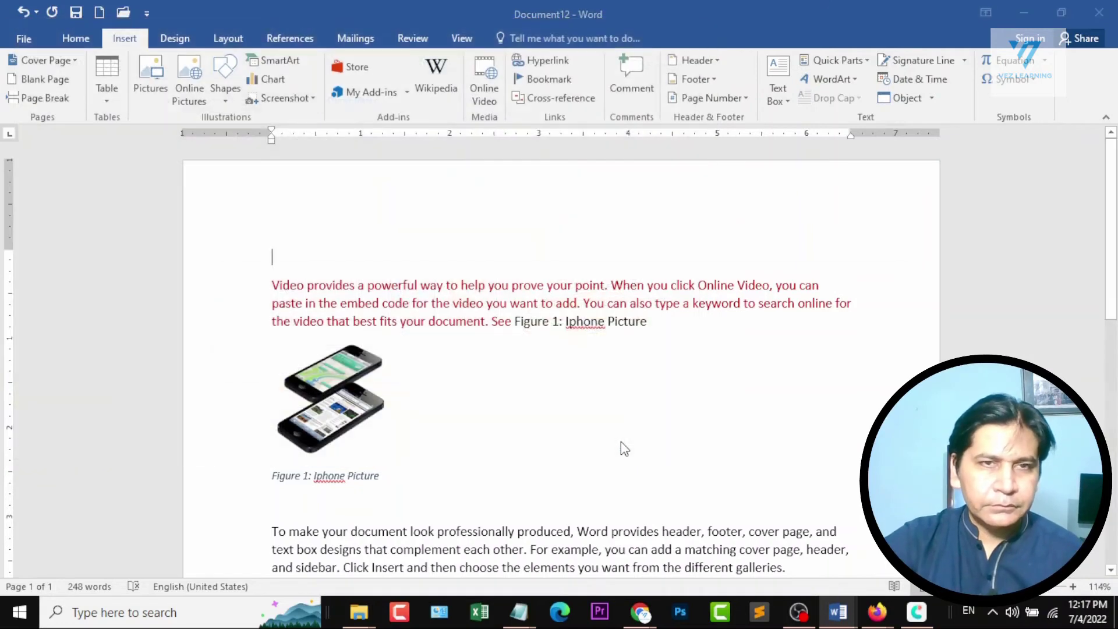
left_click(560, 359)
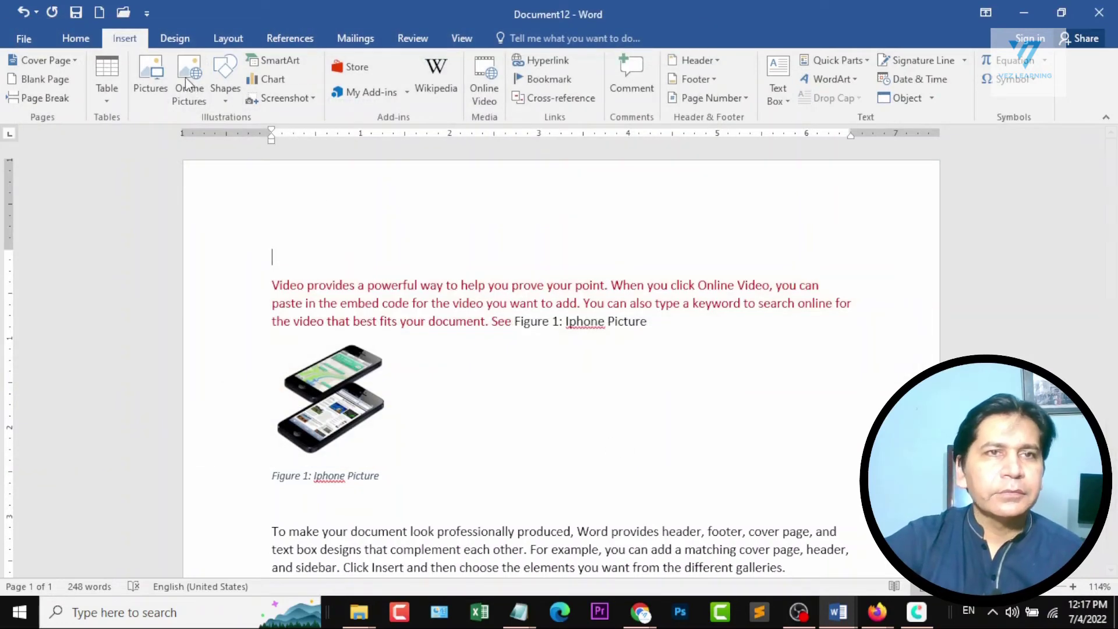
Insert the Redmi Note 8 picture on the empty line above the paragraph from a Bing image search for "xiaomi phone".
left_click(180, 67)
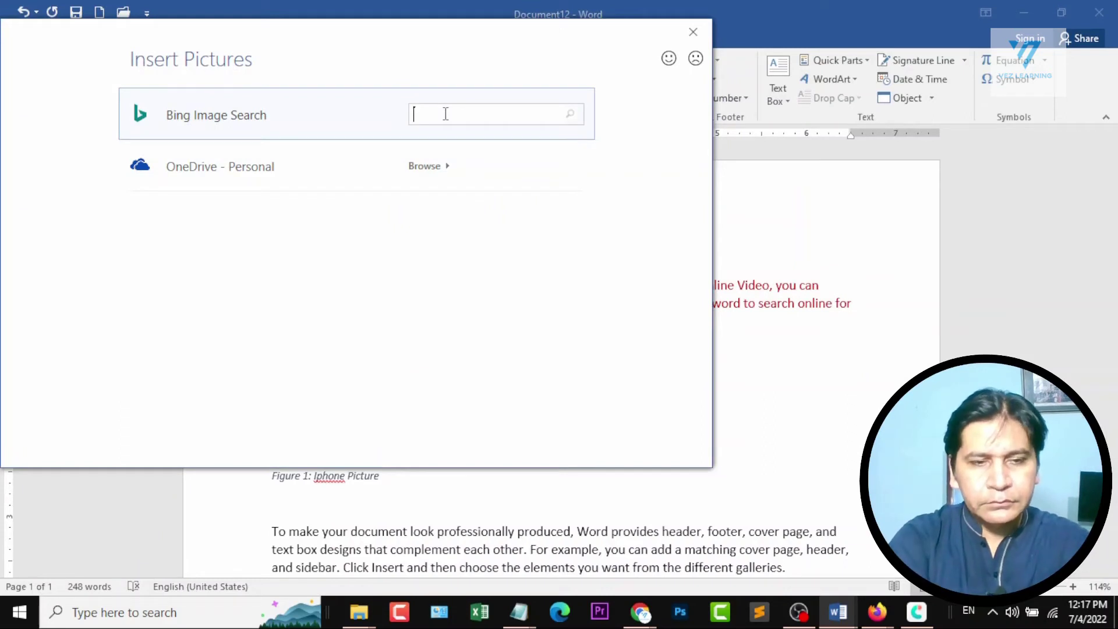
type("xiaomi phone")
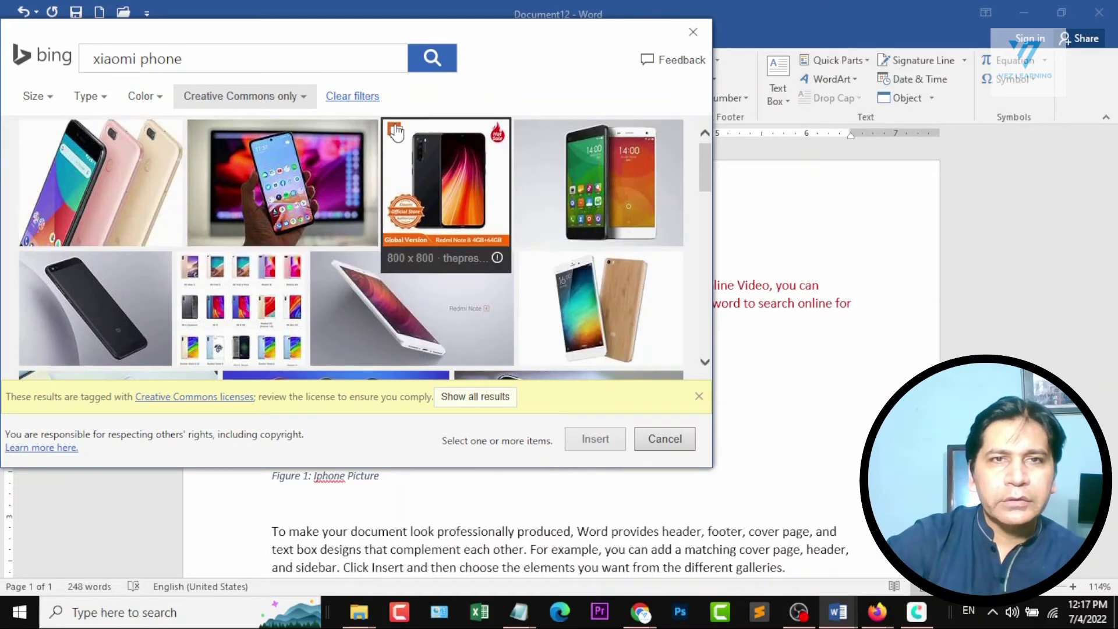
left_click(489, 265)
left_click(594, 439)
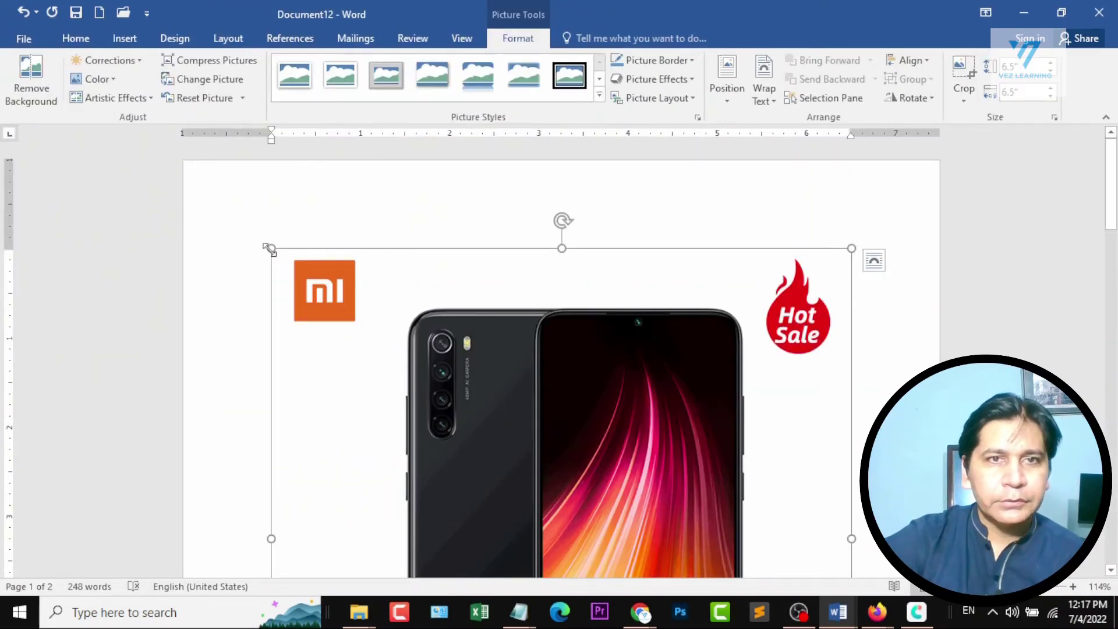
Shrink the Redmi Note 8 picture to about 1 inch square and start a new line below it.
left_click_drag(271, 249, 669, 536)
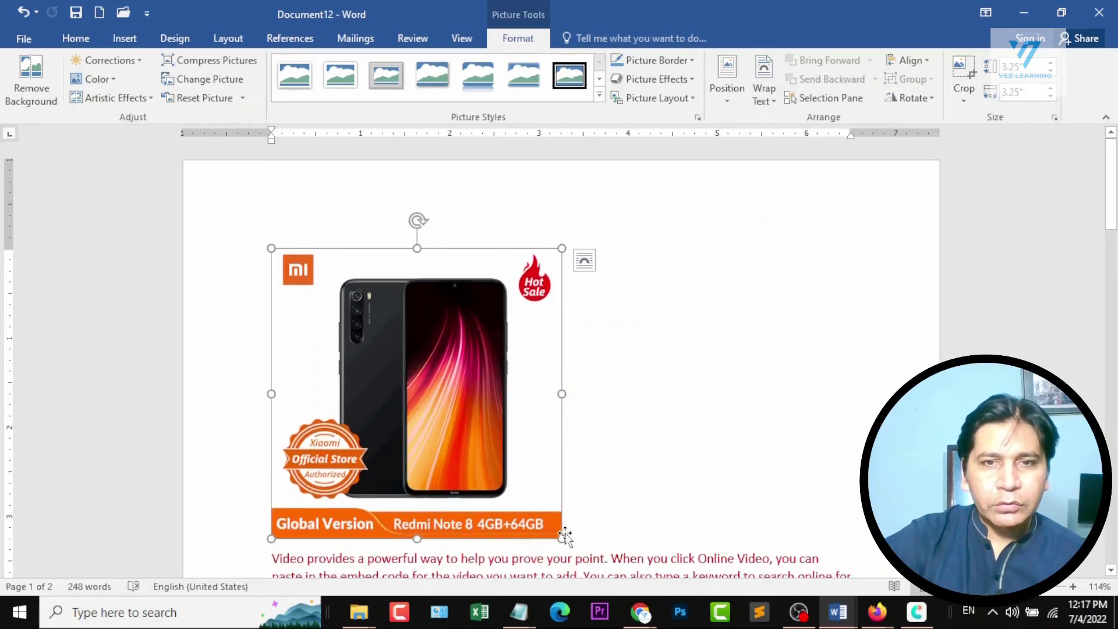
left_click_drag(560, 540, 366, 343)
left_click(402, 334)
key("Return")
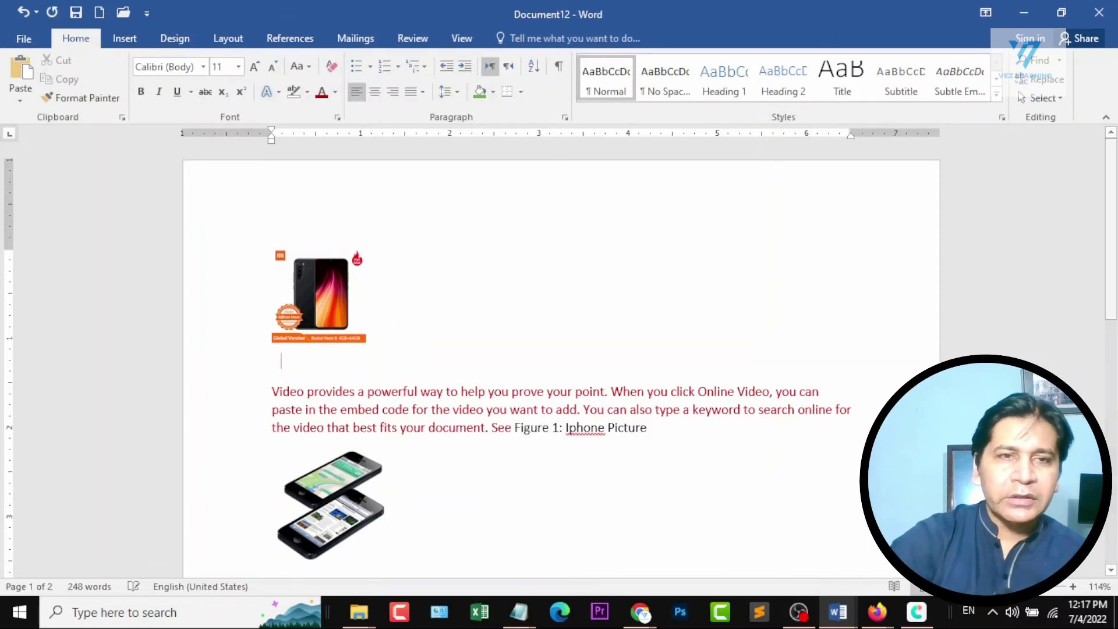
left_click(311, 37)
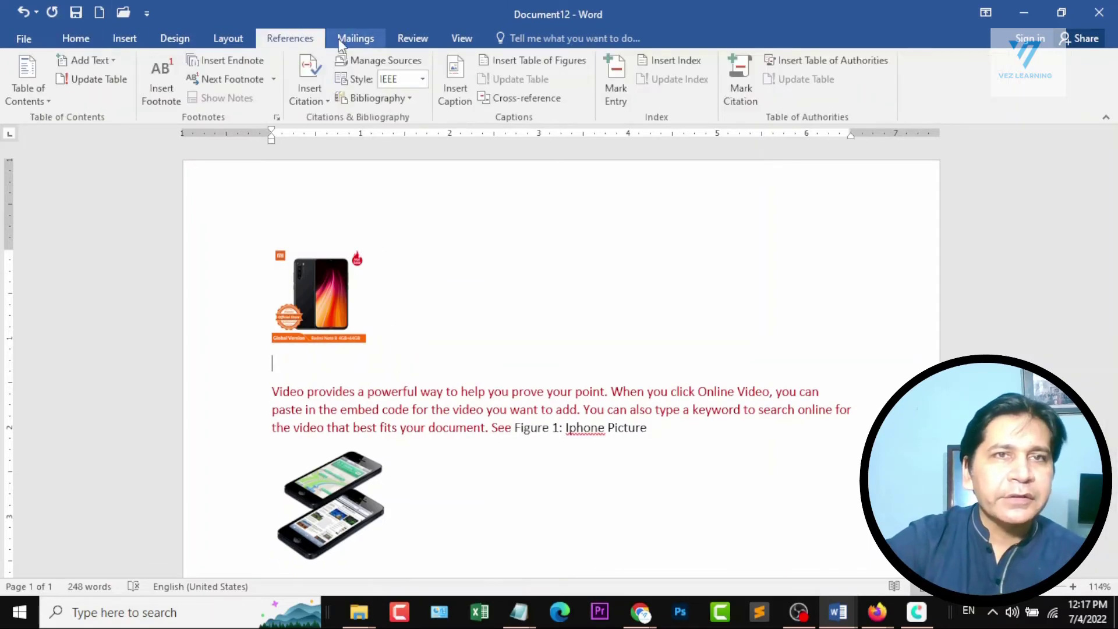
Add a plain Figure caption below the Redmi Note 8 picture and update the iPhone cross-reference field in the dark red paragraph.
left_click(456, 93)
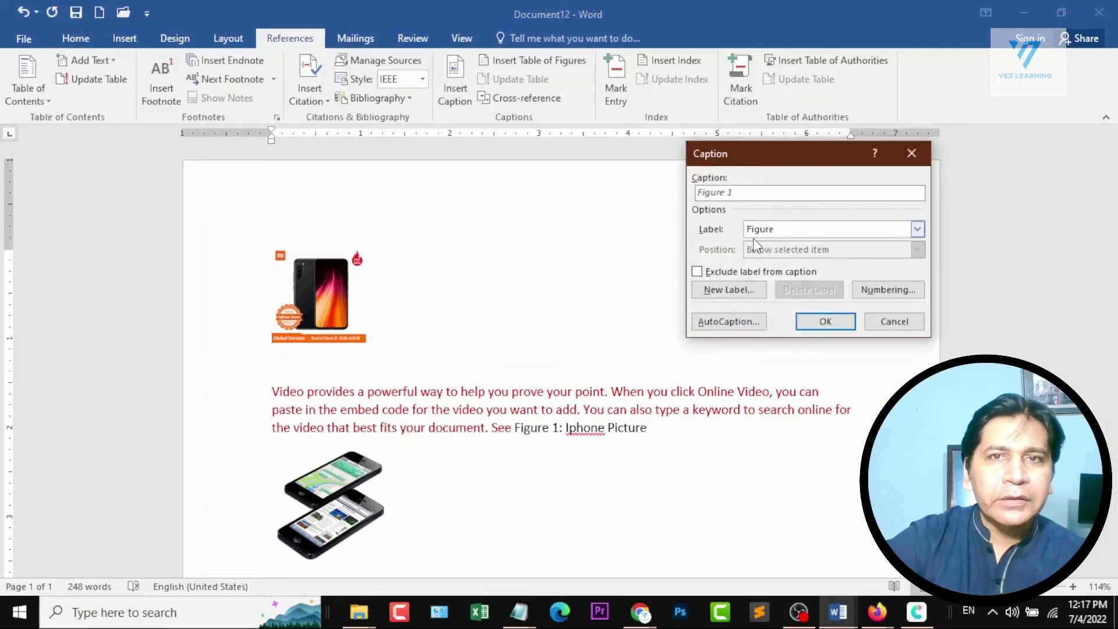
left_click(826, 322)
scroll(375, 382, "down", 3)
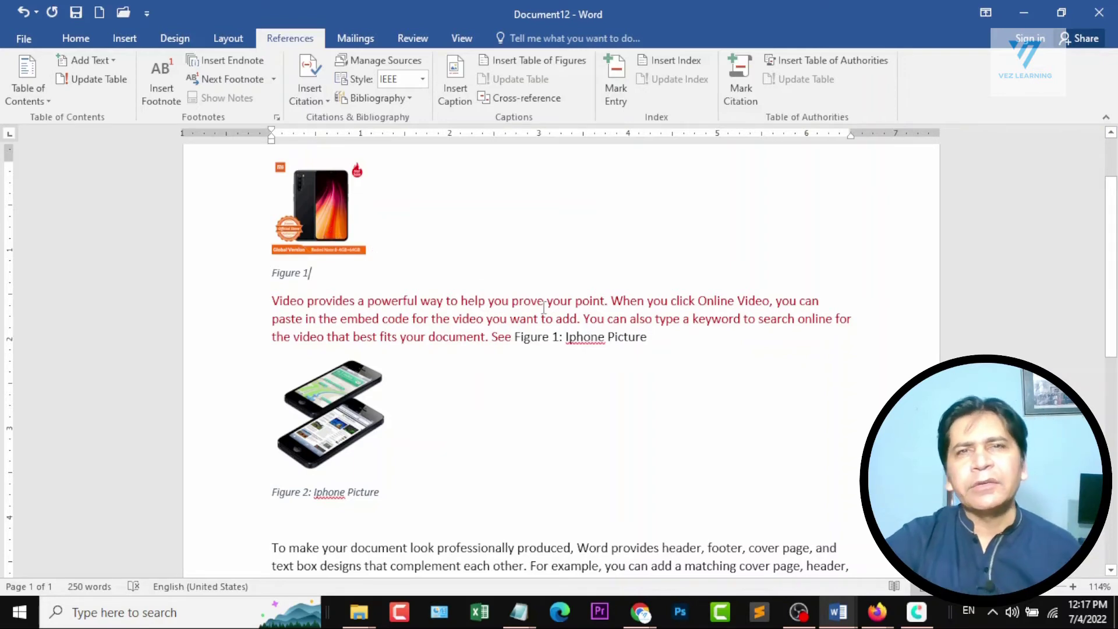
right_click(525, 340)
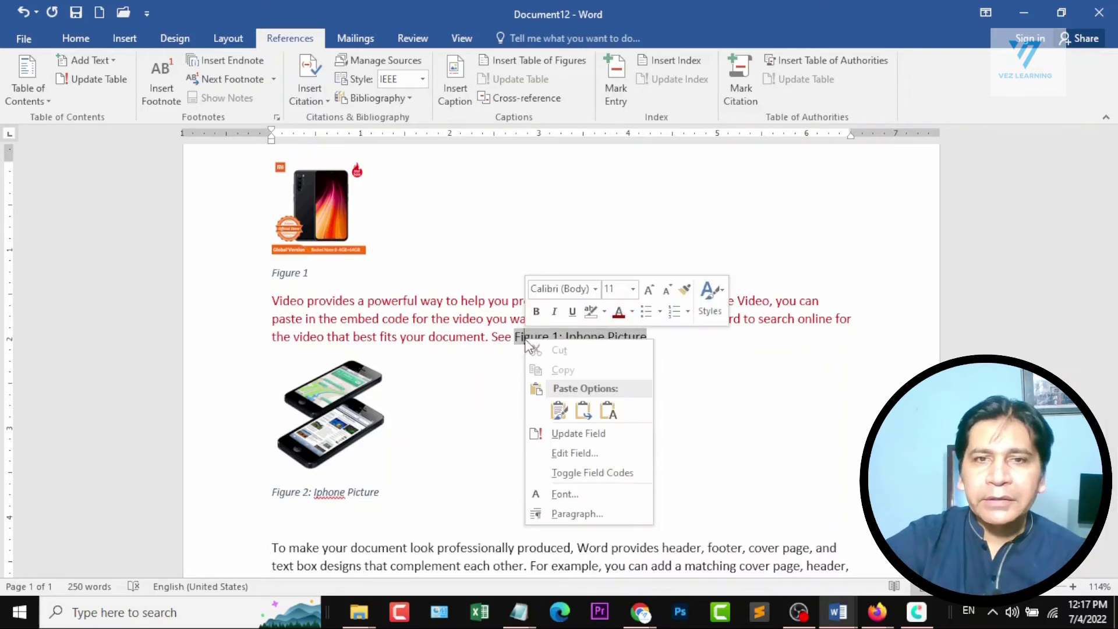
left_click(575, 435)
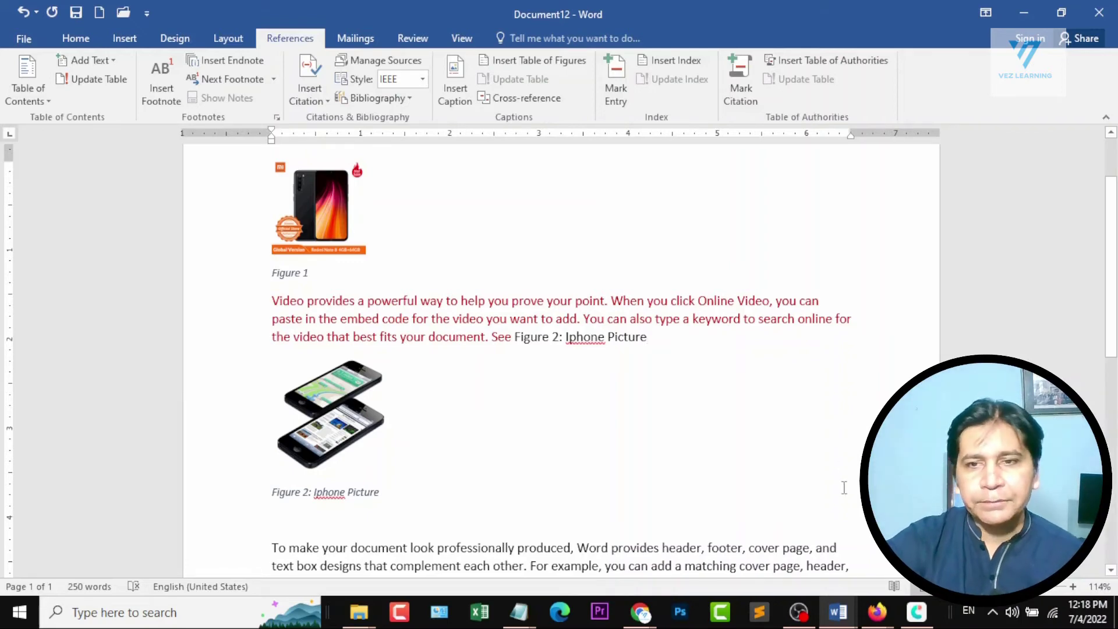
Check the topic outline in Document1 around Section 4 and Section 5, and return to Document12.
mouse_move(838, 612)
left_click(676, 547)
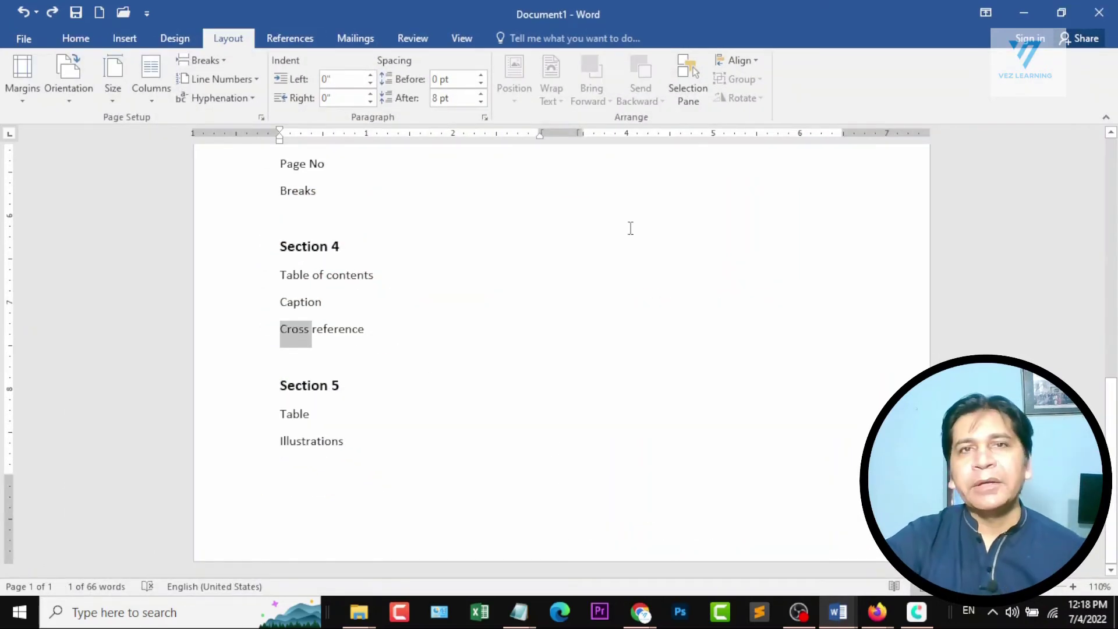
left_click(1022, 13)
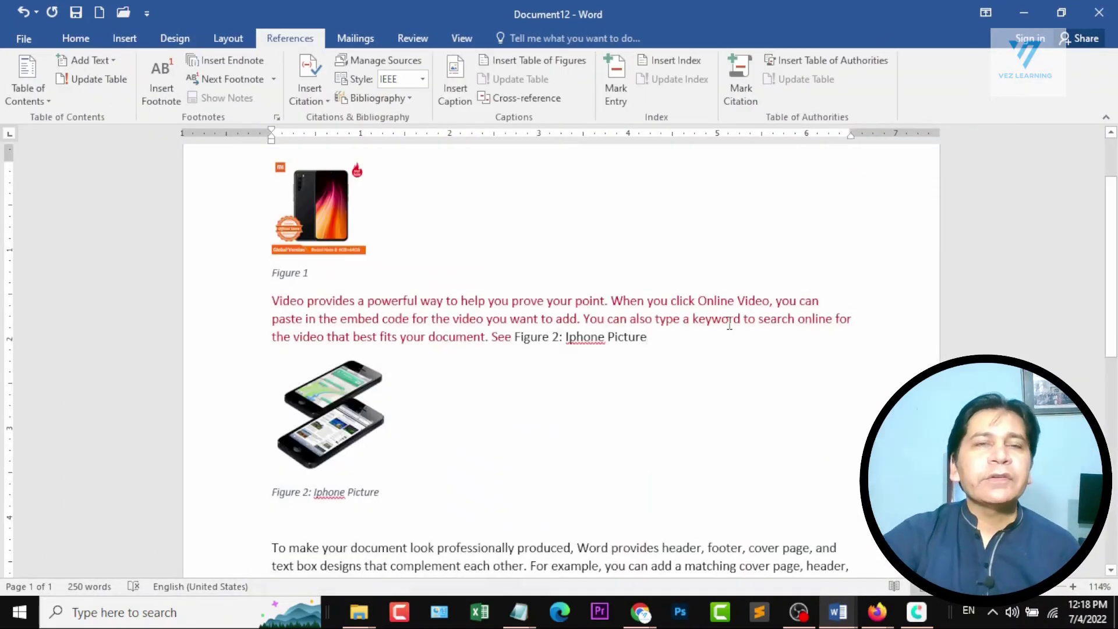
scroll(689, 389, "down", 2)
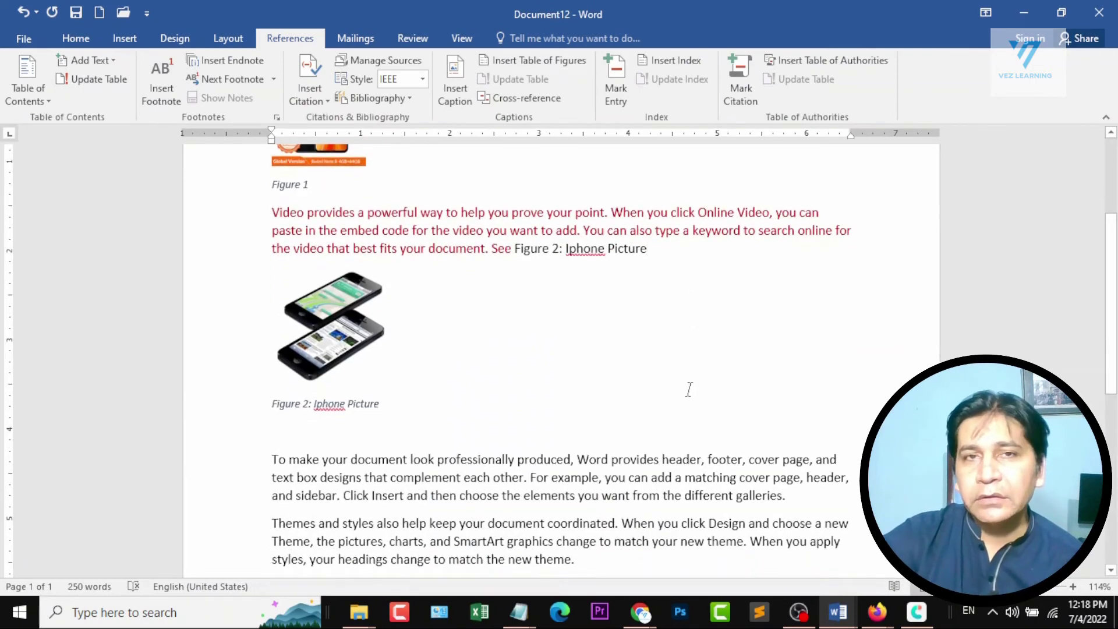
left_click(88, 38)
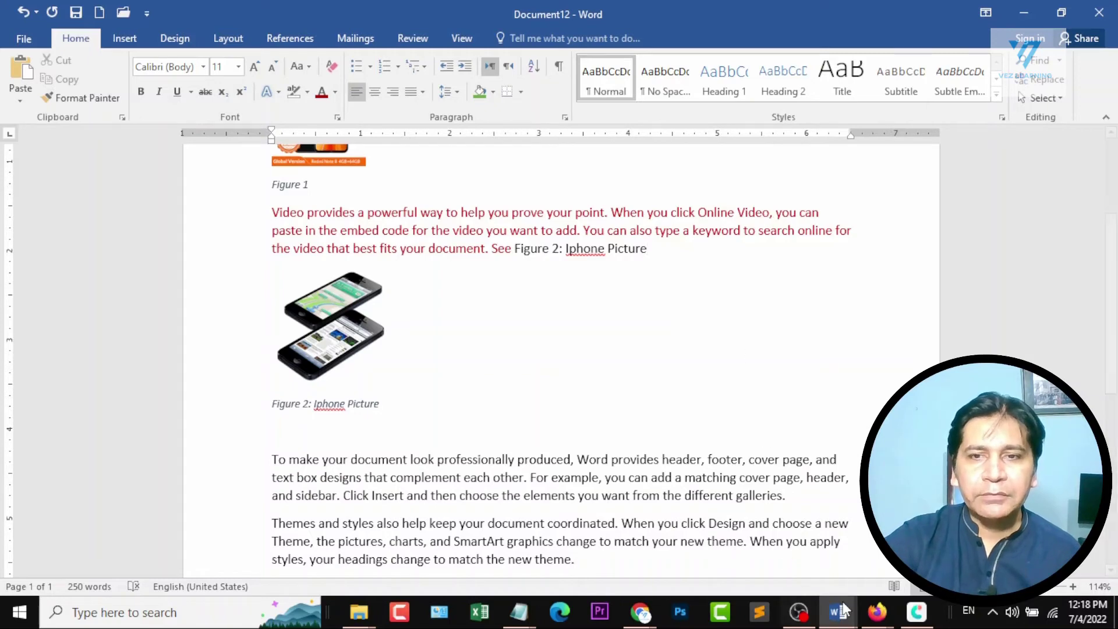
mouse_move(837, 611)
left_click(694, 515)
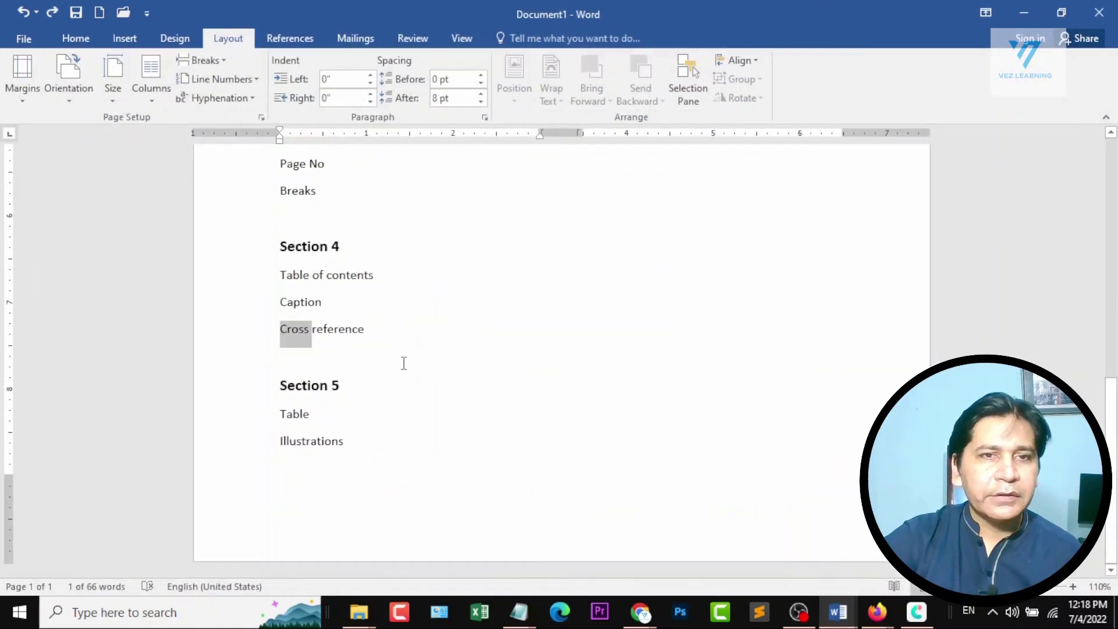
left_click(1013, 8)
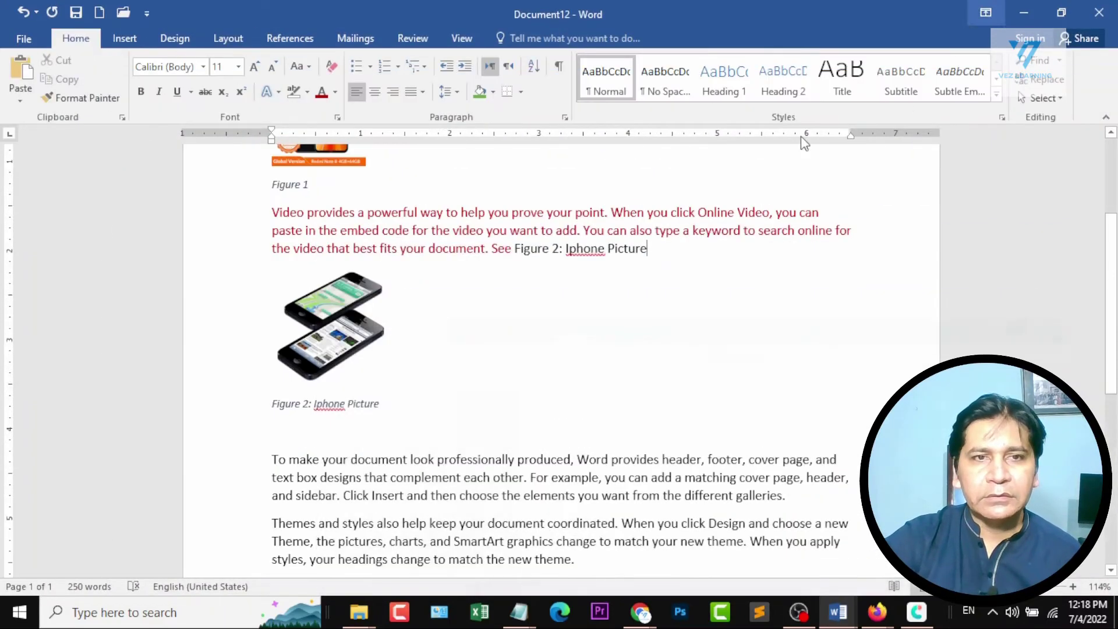
Delete all text, pictures and captions from Document12.
key("ctrl+a")
key("Delete")
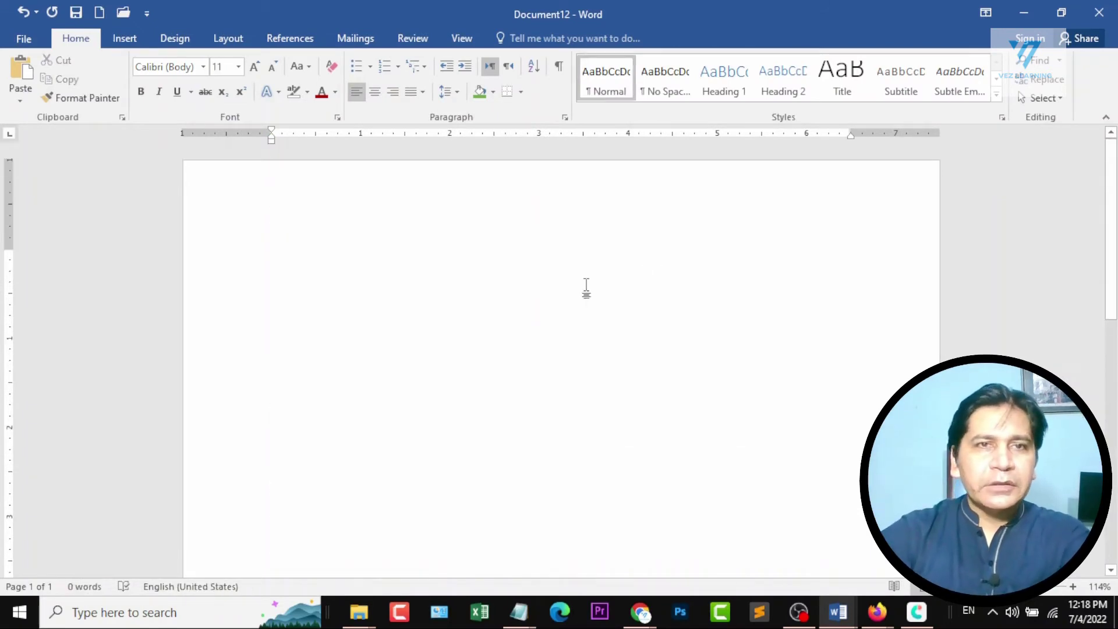
Try a table with 5 columns and 4 rows on the empty page, and undo the insertion.
left_click(134, 42)
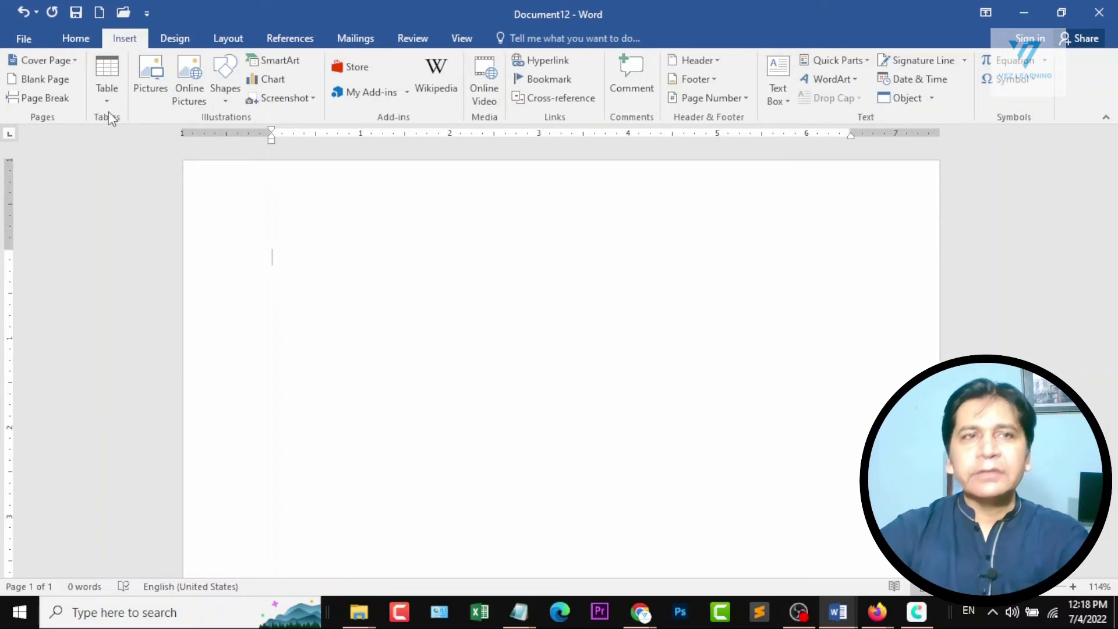
left_click(110, 89)
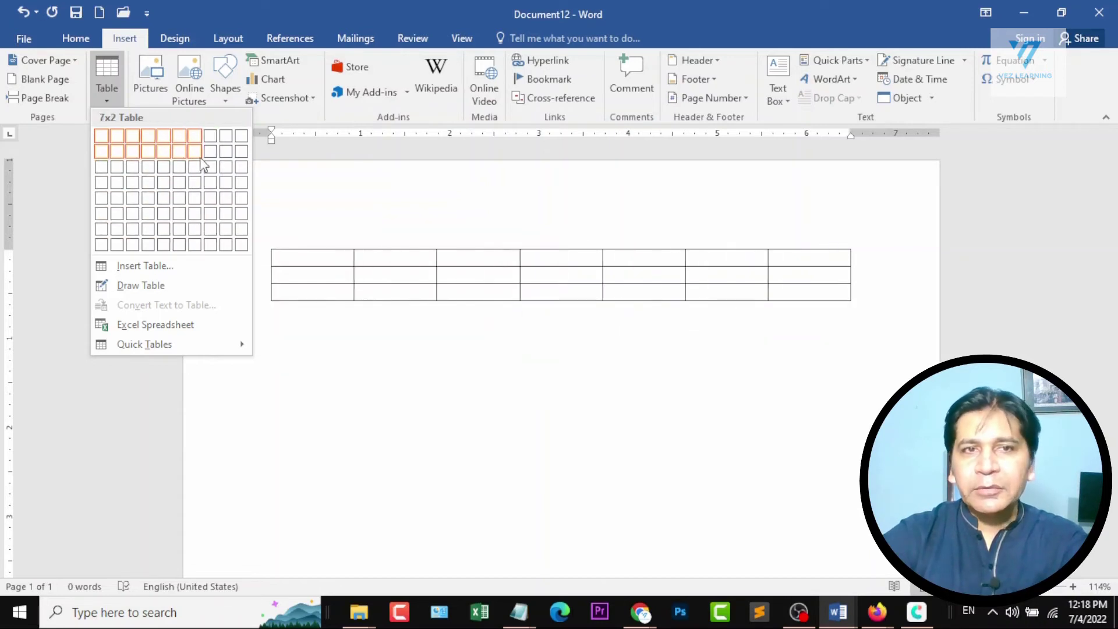
left_click(163, 182)
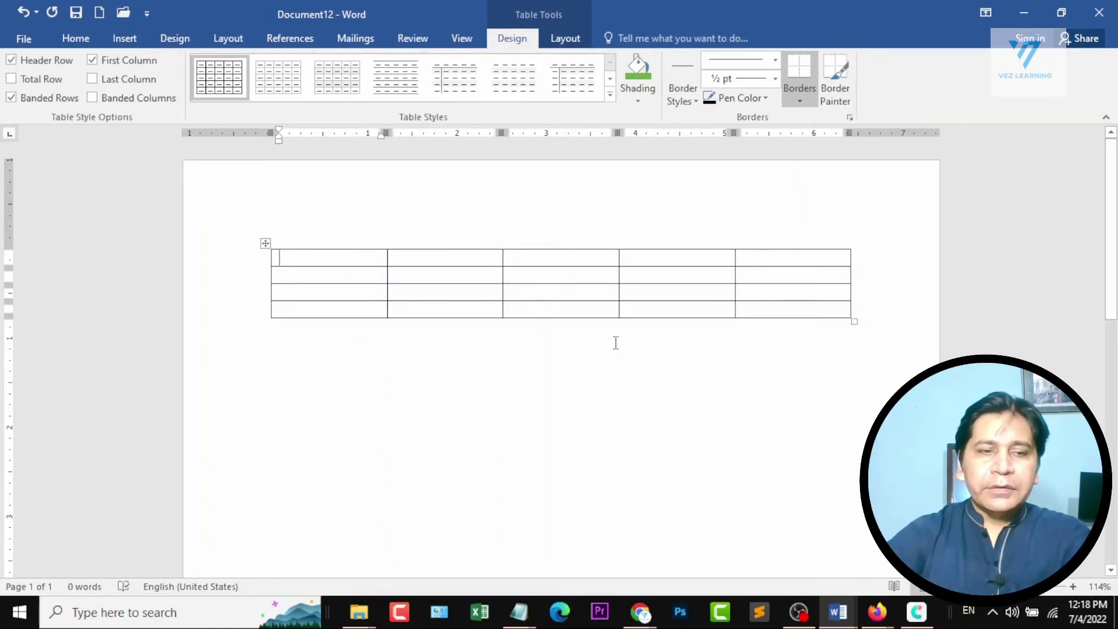
key("ctrl+z")
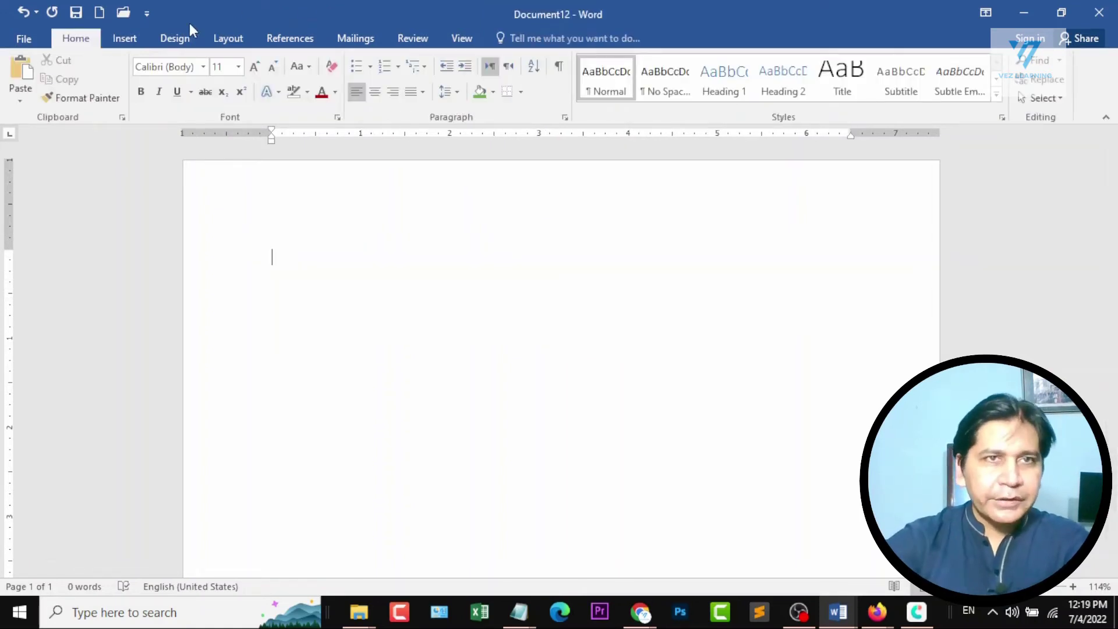
Insert a table with 3 columns and 2 rows by specifying its size numerically, and delete it from the page.
left_click(129, 38)
left_click(107, 89)
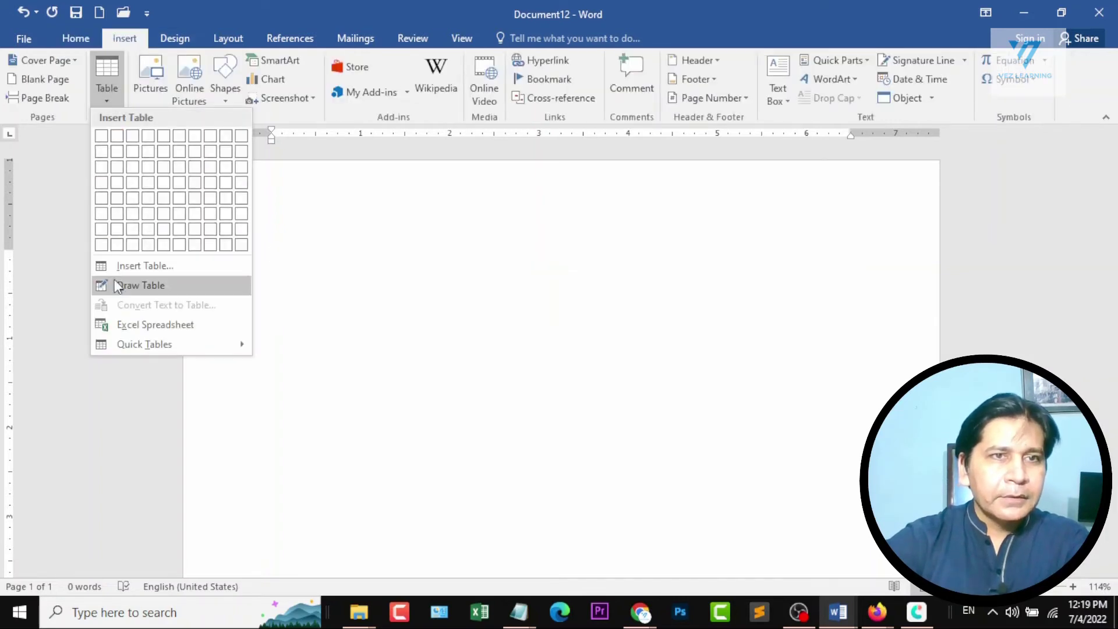
left_click(173, 269)
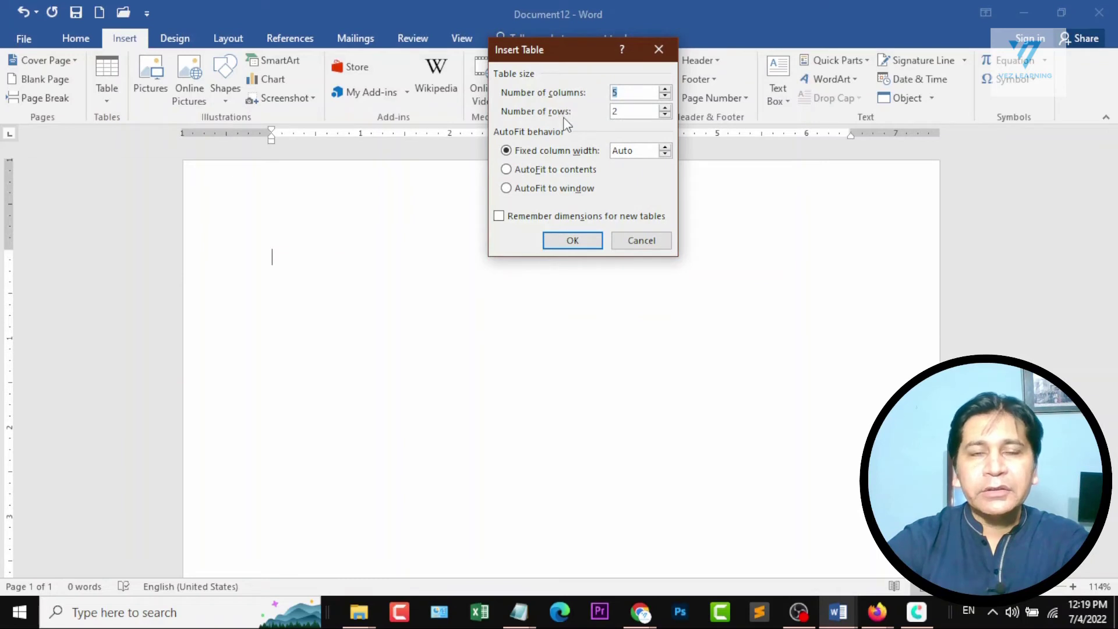
left_click(664, 96)
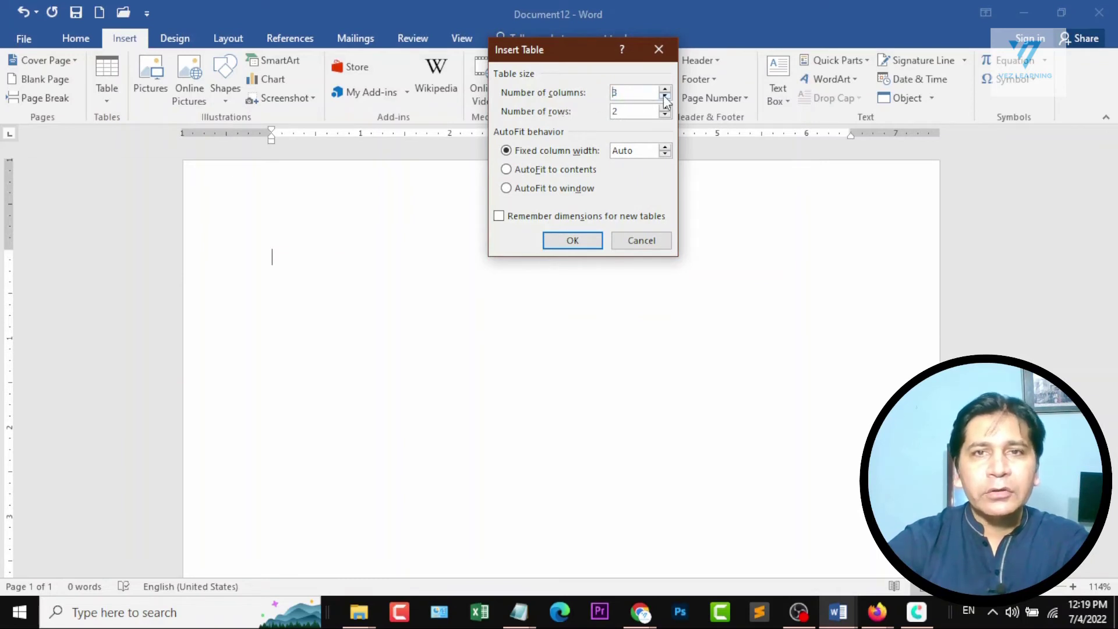
left_click(664, 97)
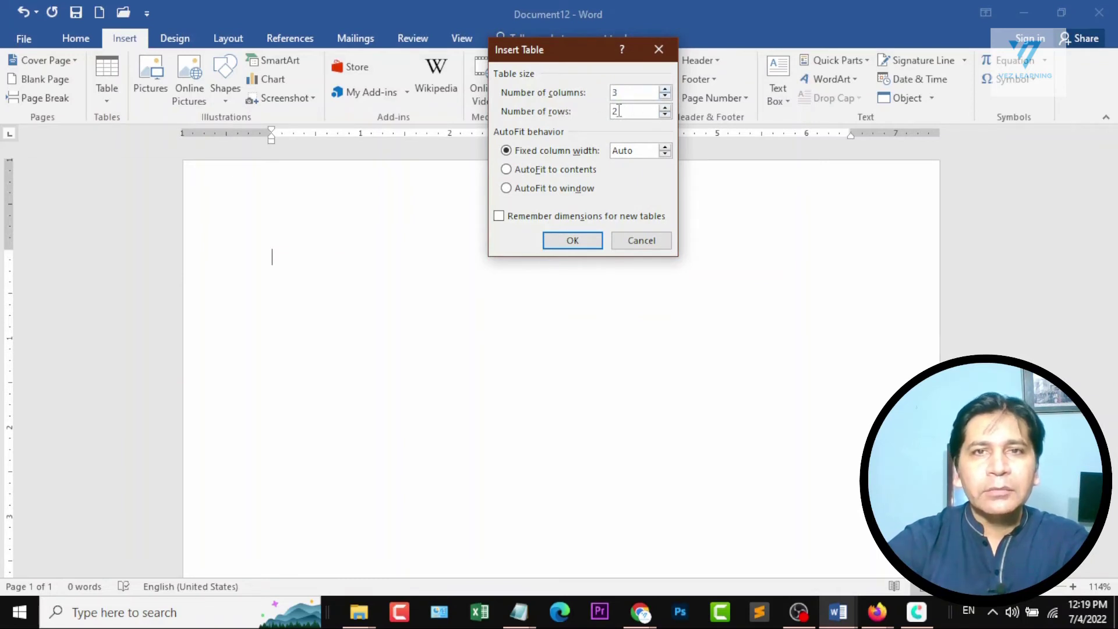
left_click(558, 240)
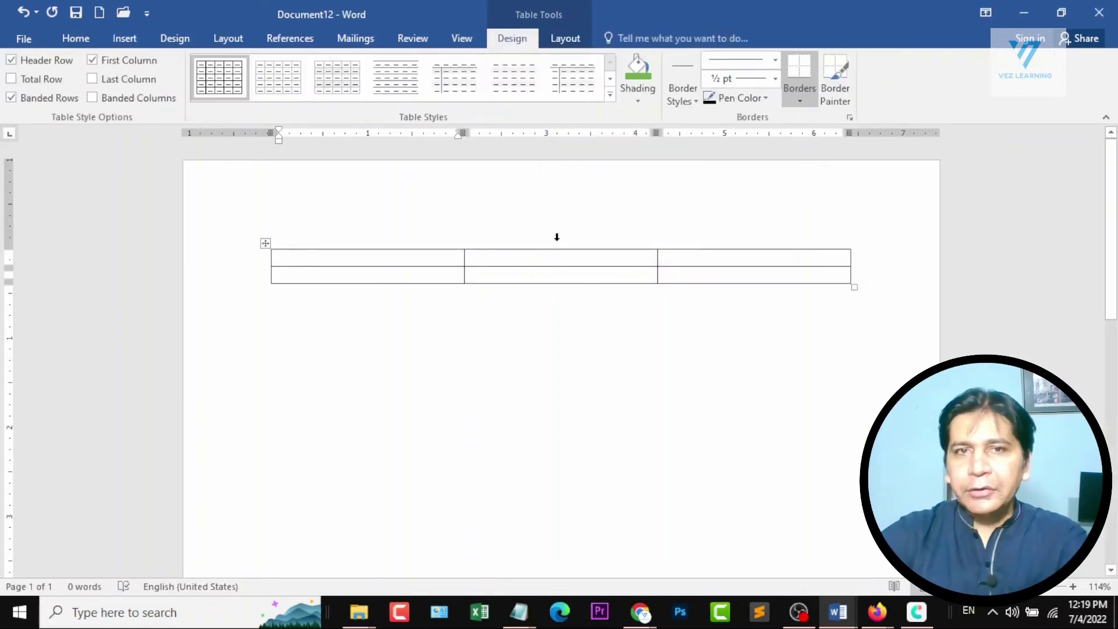
key("ctrl+a")
key("Delete")
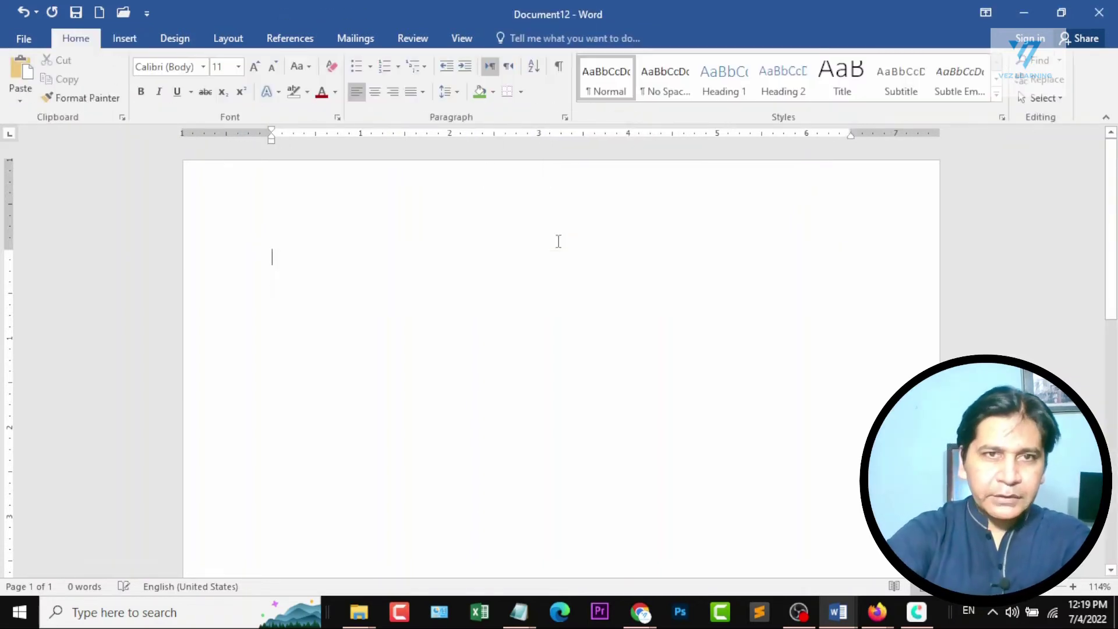
Draw a freehand table frame about 5.34 inches wide and 1.92 inches high on the empty page.
left_click(125, 38)
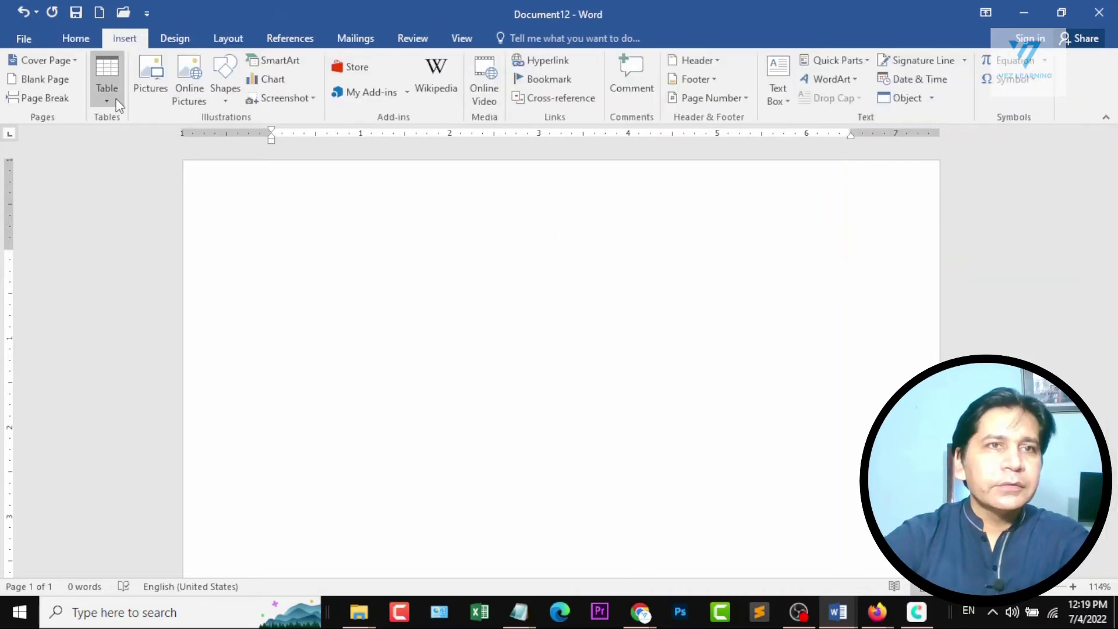
left_click(107, 85)
left_click(160, 283)
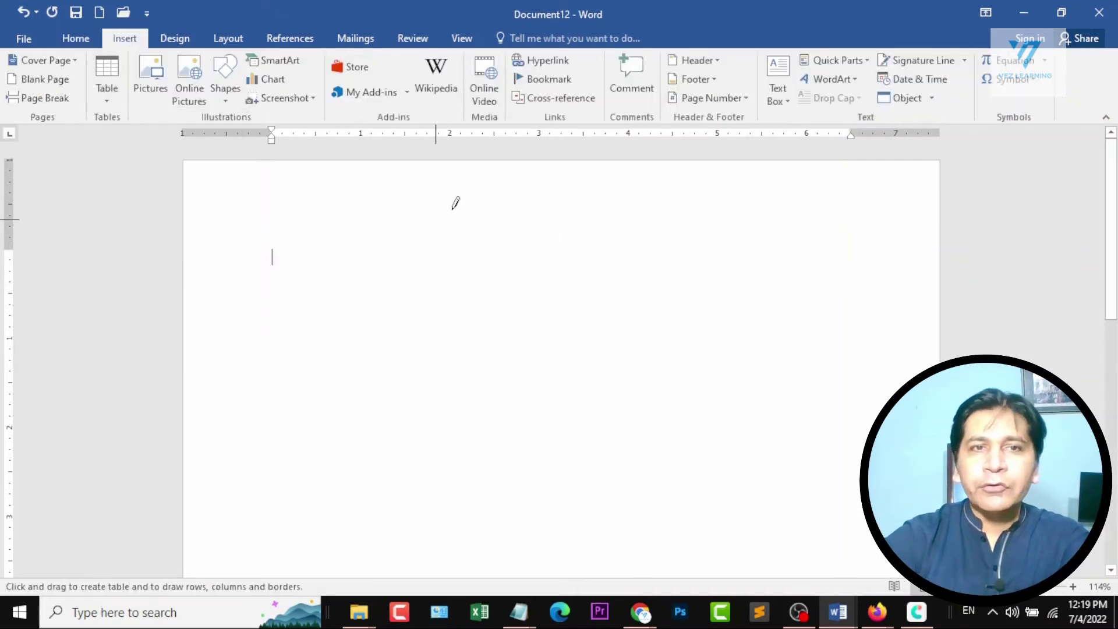
mouse_move(312, 213)
left_mouse_down()
mouse_move(339, 275)
mouse_move(675, 383)
mouse_move(787, 383)
left_mouse_up()
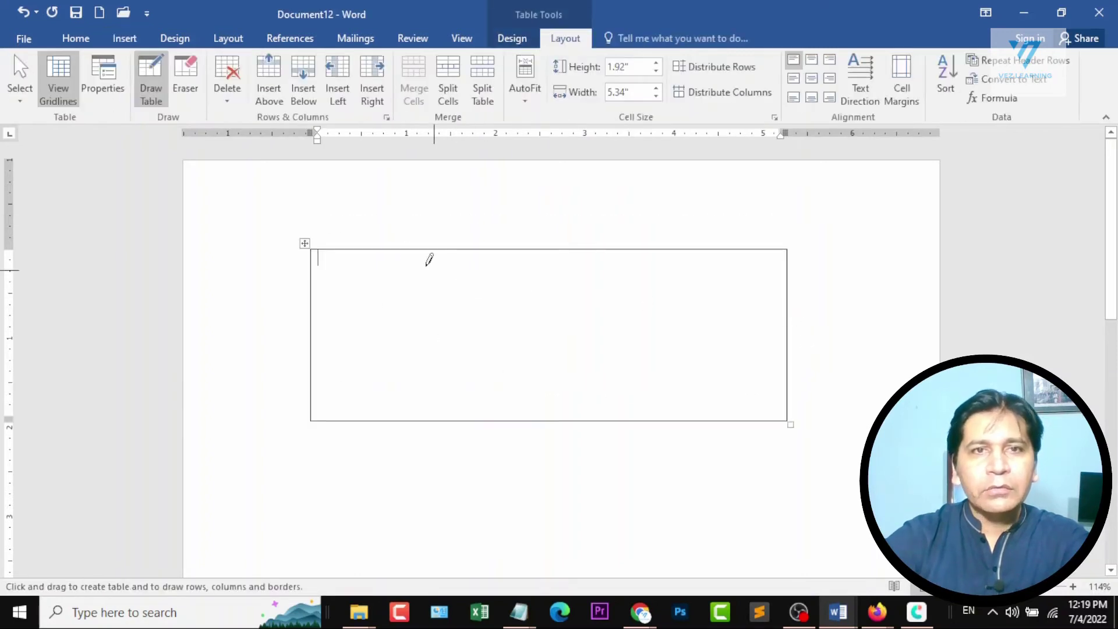
Divide the drawn table frame into four columns and three rows with three vertical and two horizontal lines.
left_click_drag(396, 250, 393, 419)
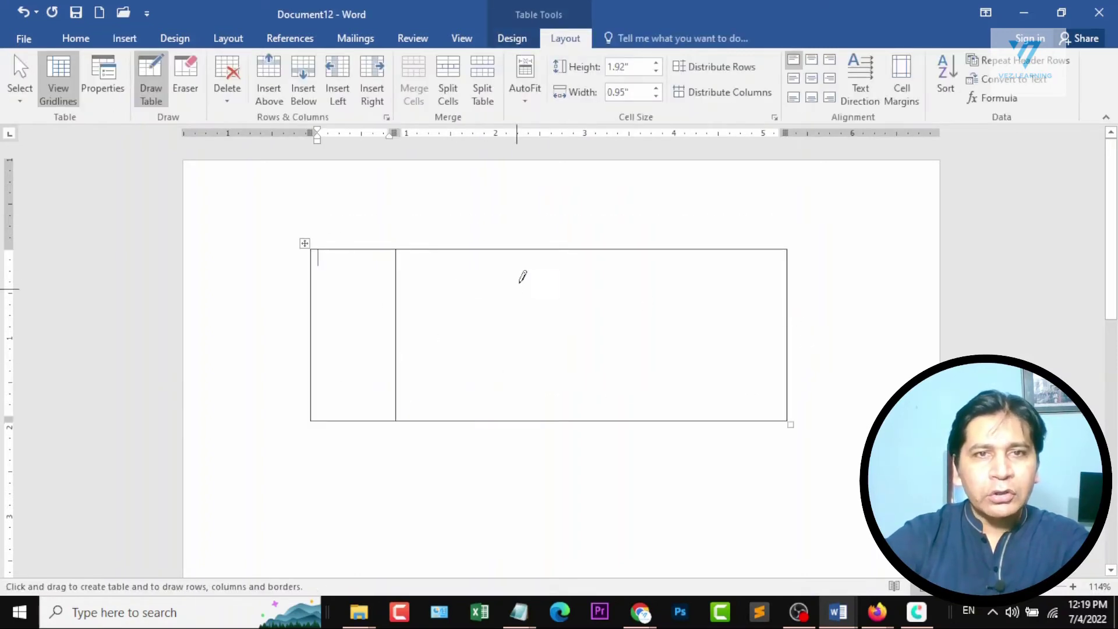
left_click_drag(511, 256, 505, 401)
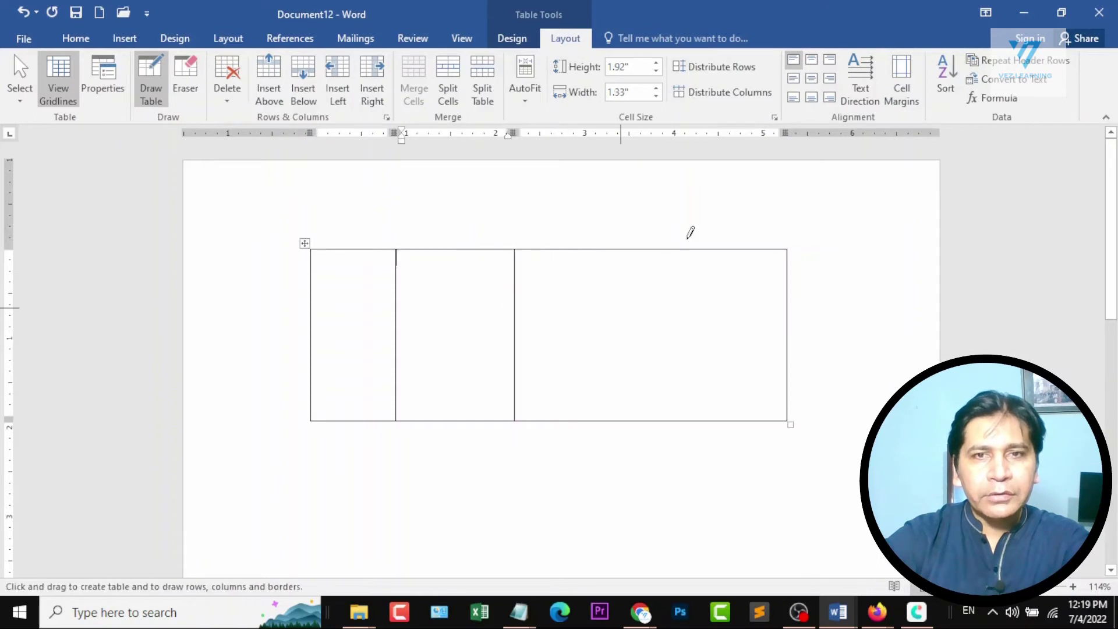
left_click_drag(650, 251, 641, 387)
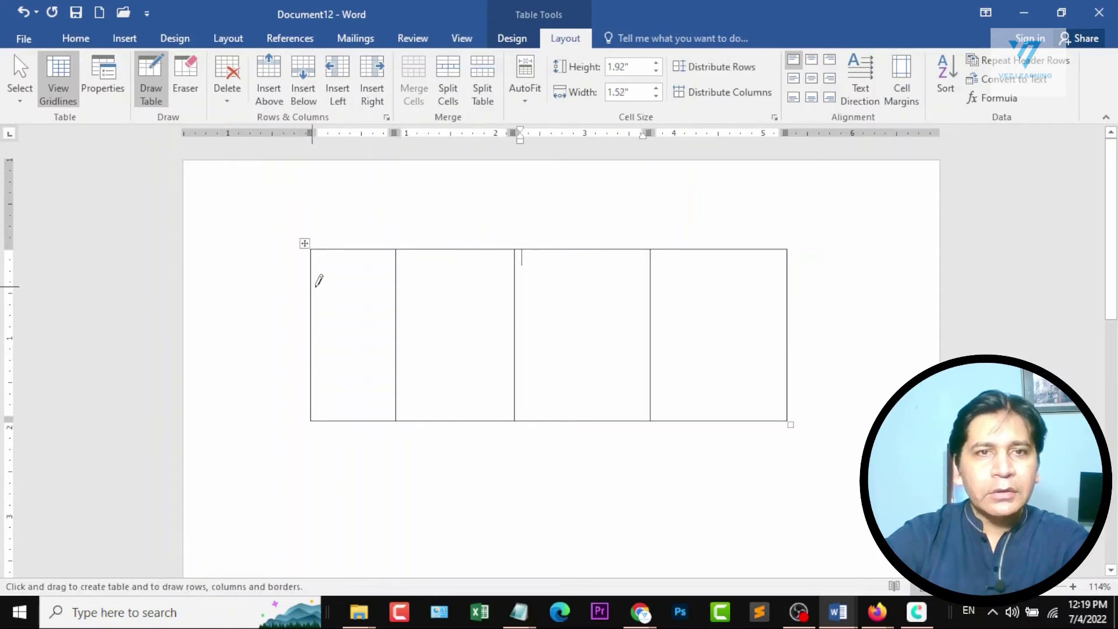
left_click_drag(314, 310, 748, 313)
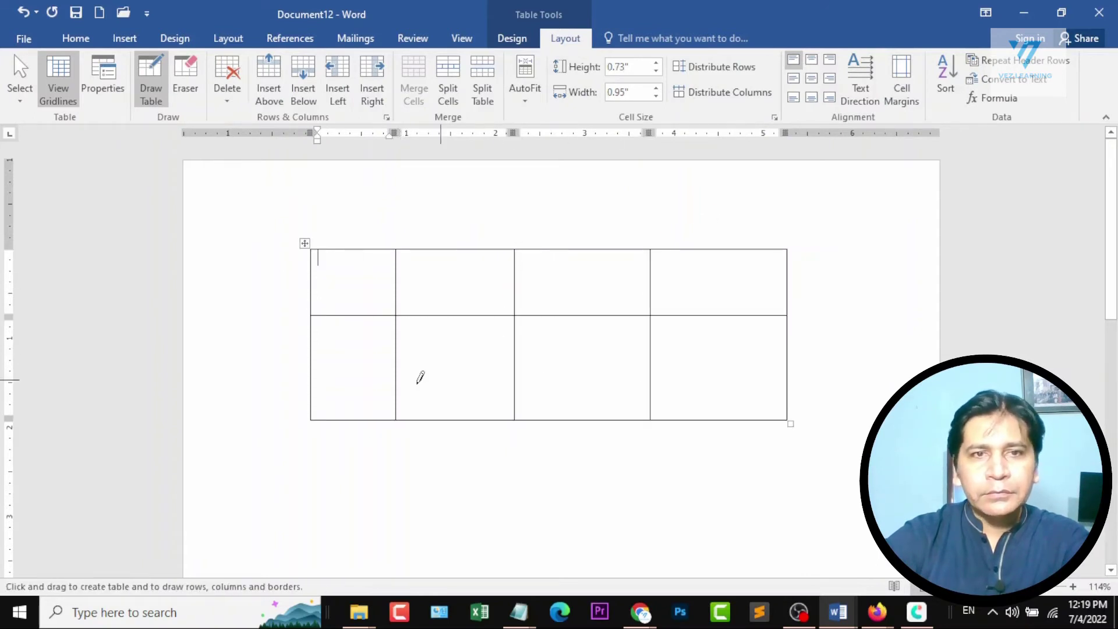
left_click_drag(316, 368, 762, 357)
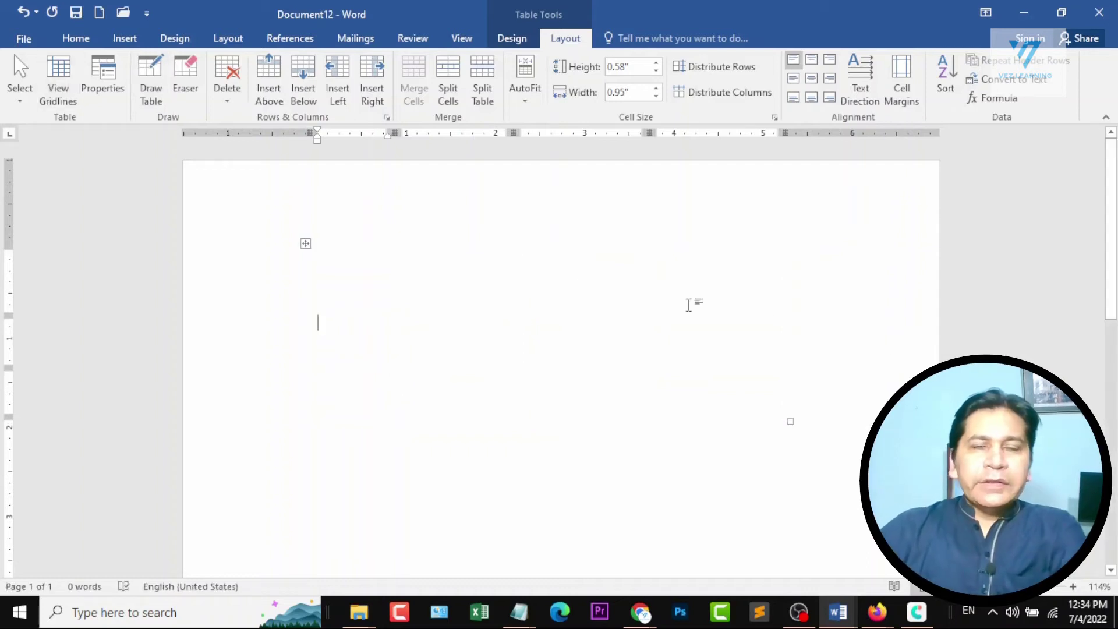
Try a table with 5 columns and 3 rows inside the drawn table, and clear the page again.
left_click(125, 38)
left_click(102, 86)
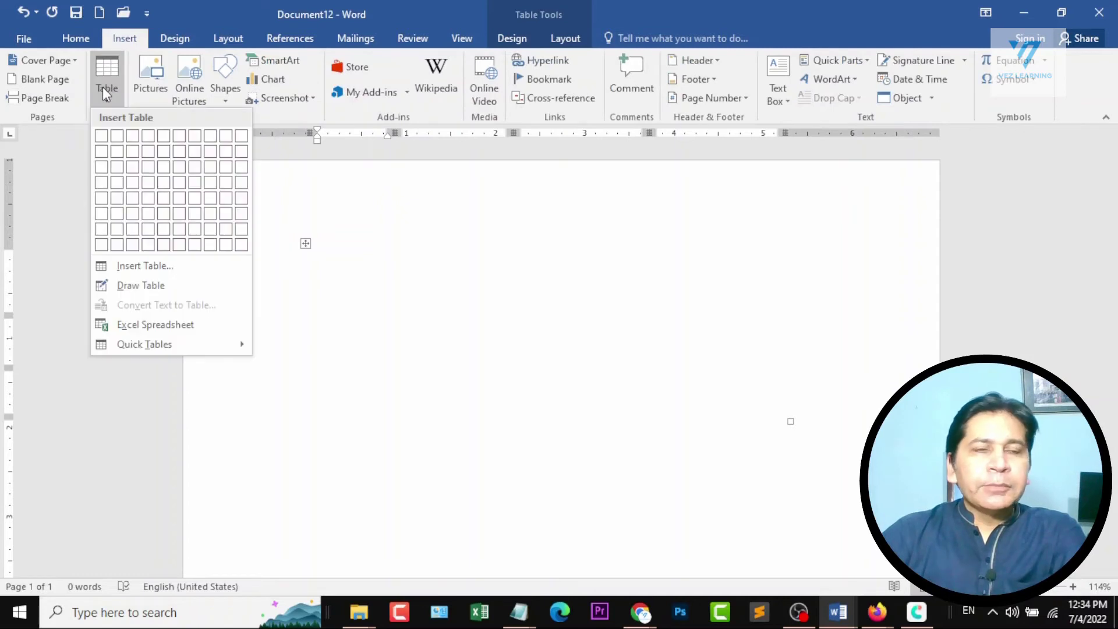
left_click(164, 182)
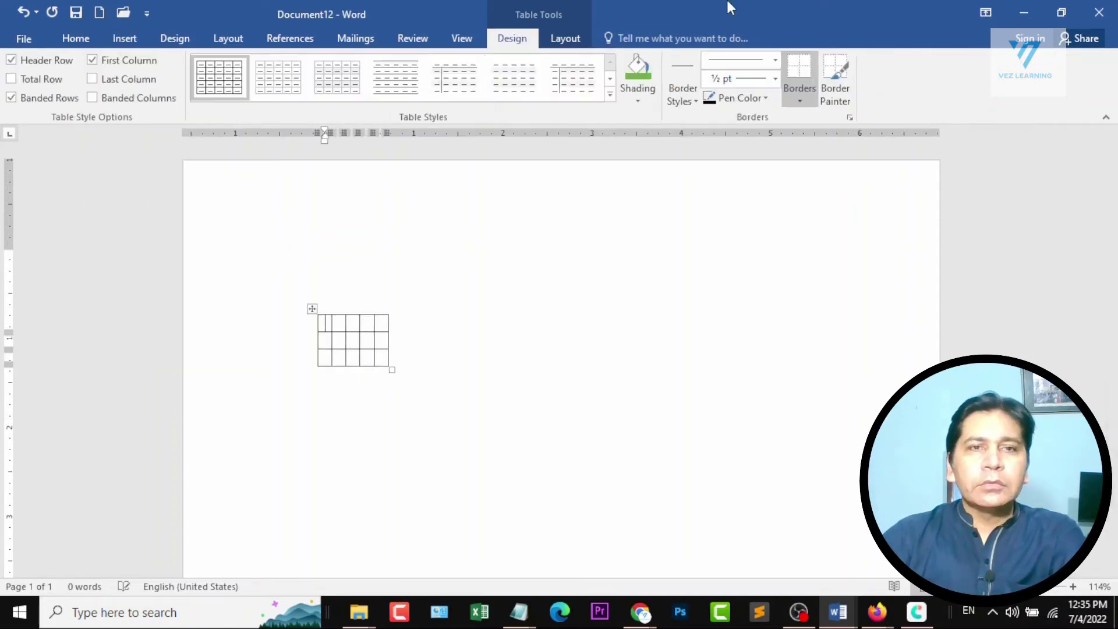
key("ctrl+z")
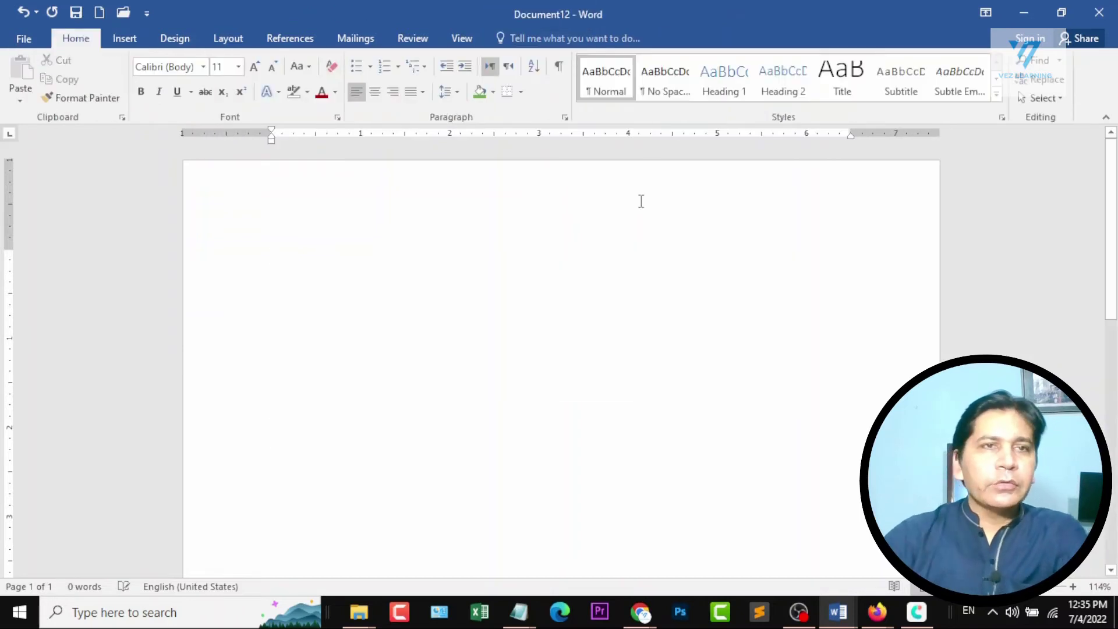
Insert a table with 5 columns and 4 rows on the empty page.
left_click(125, 37)
left_click(110, 93)
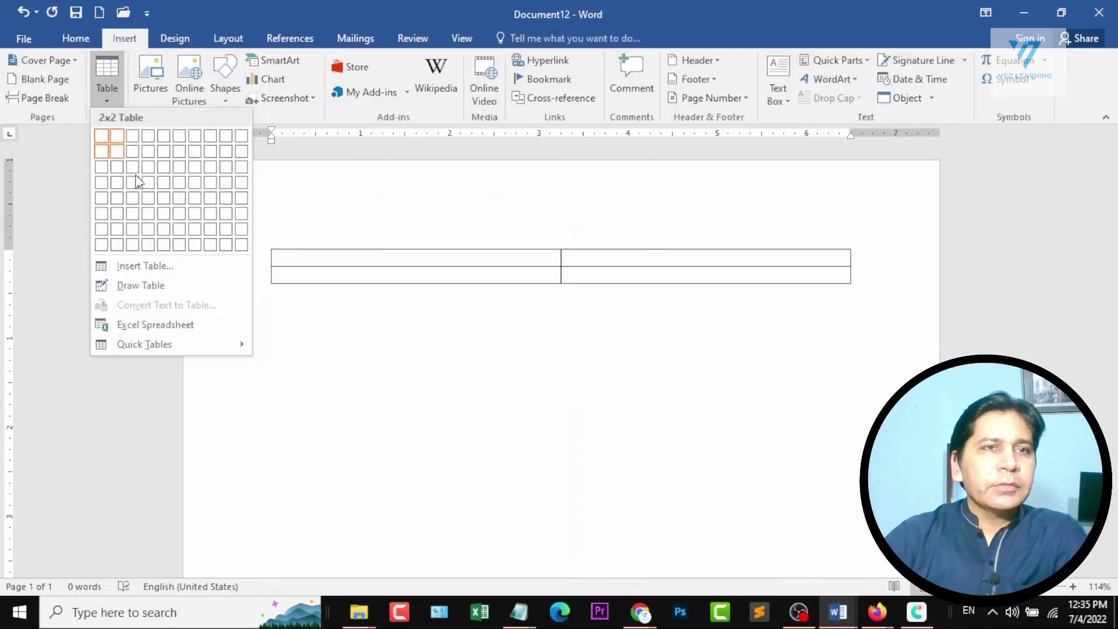
left_click(171, 179)
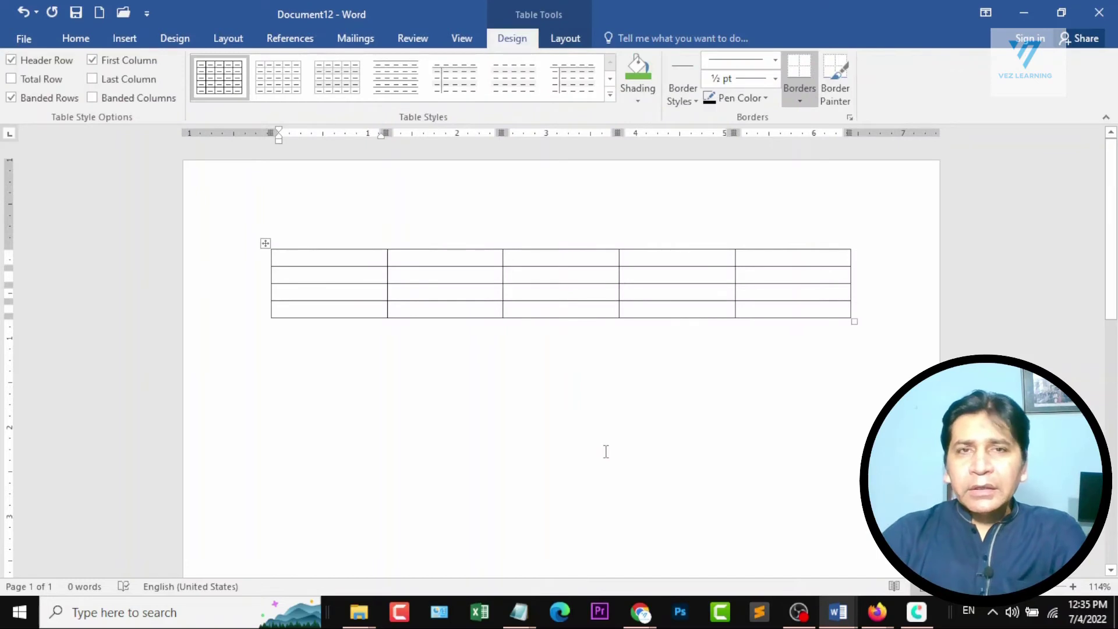
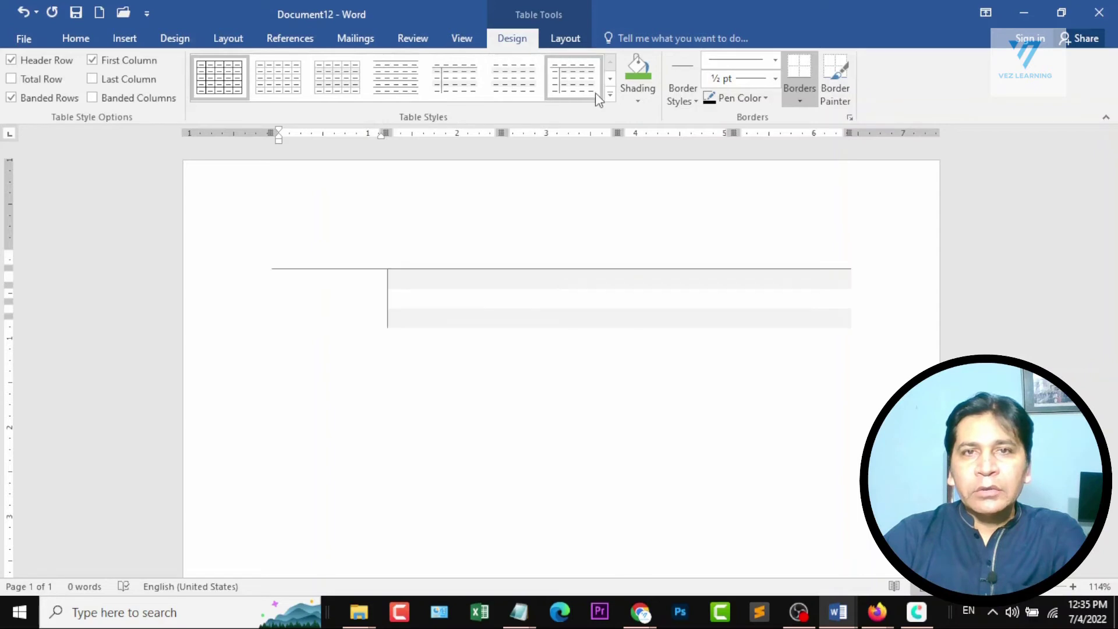
Apply the light-blue grid table style with shaded header and first column, and enter "Column 1", "ABC" and "123" in the first cells.
left_click(609, 95)
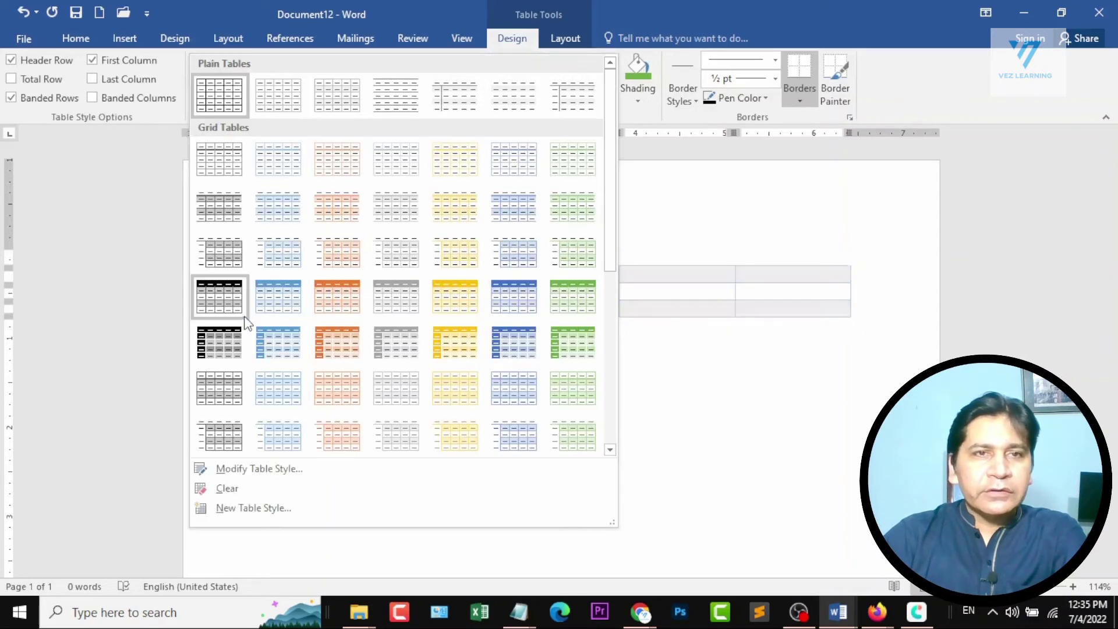
left_click(288, 347)
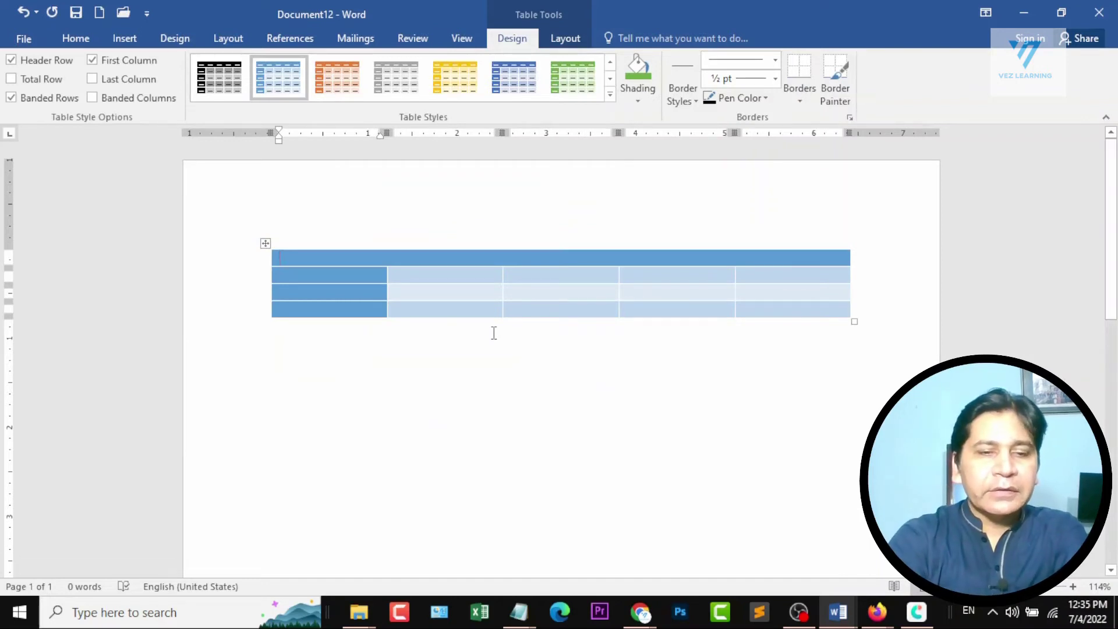
type("Colu")
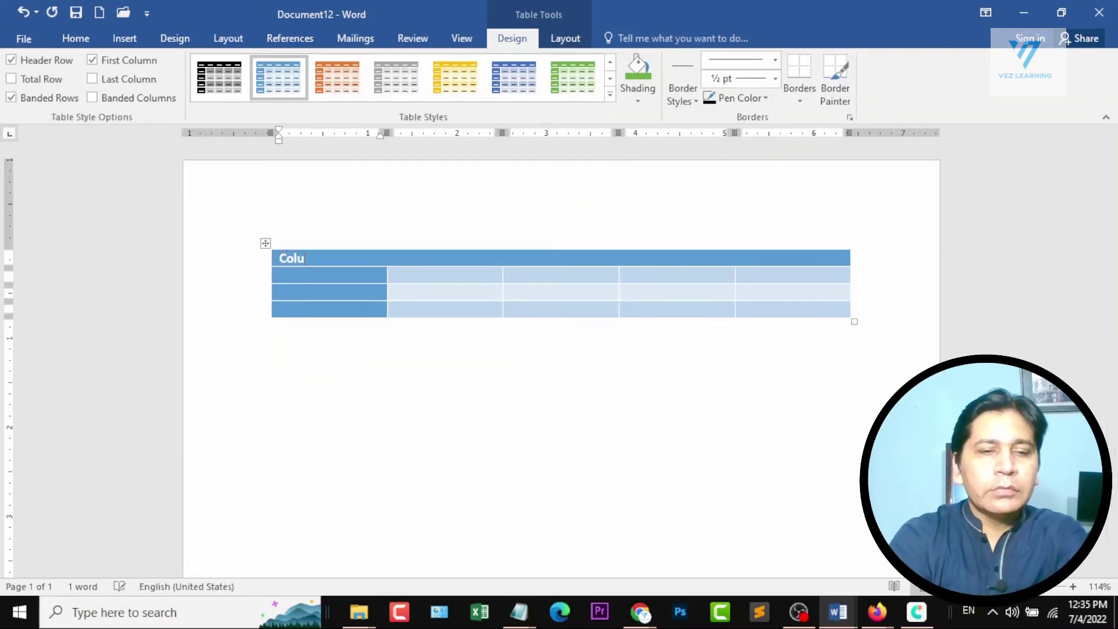
type("mn 1")
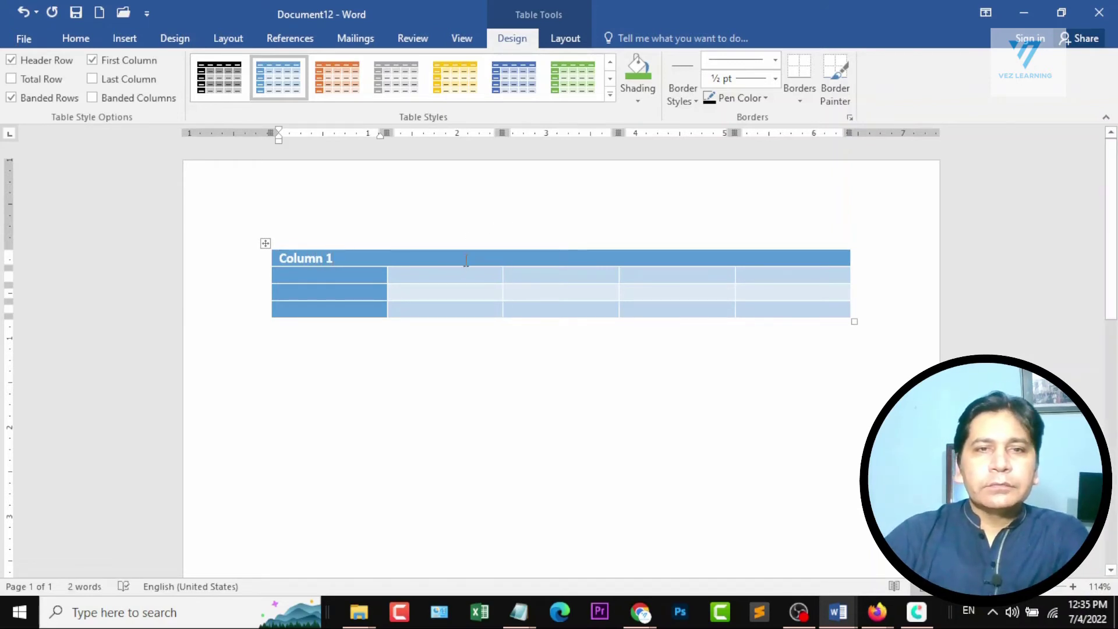
mouse_move(499, 223)
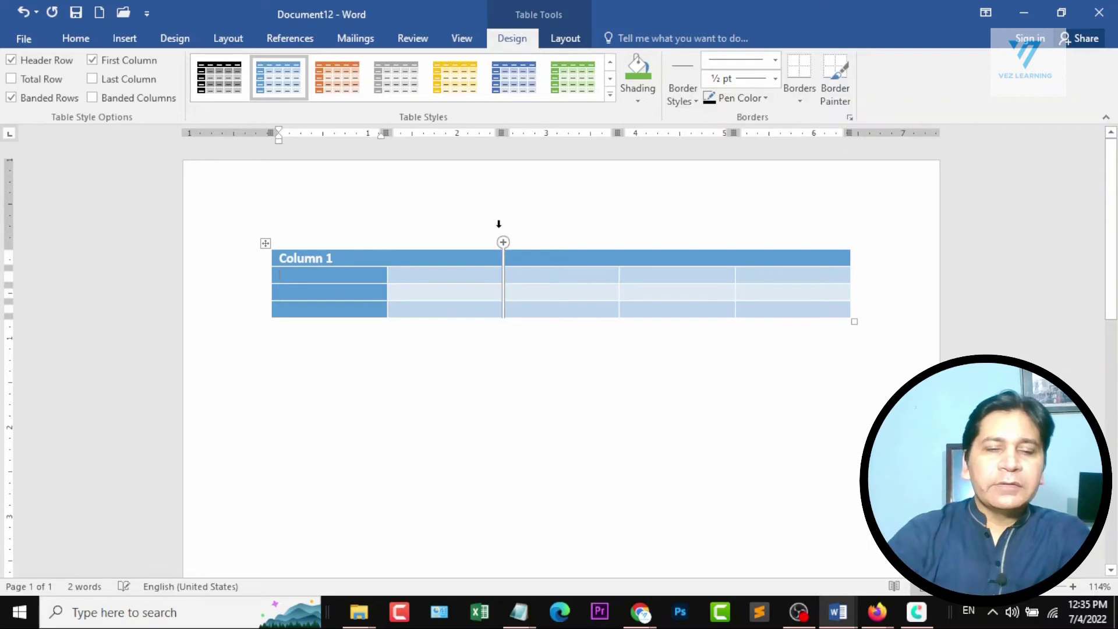
type("ABC")
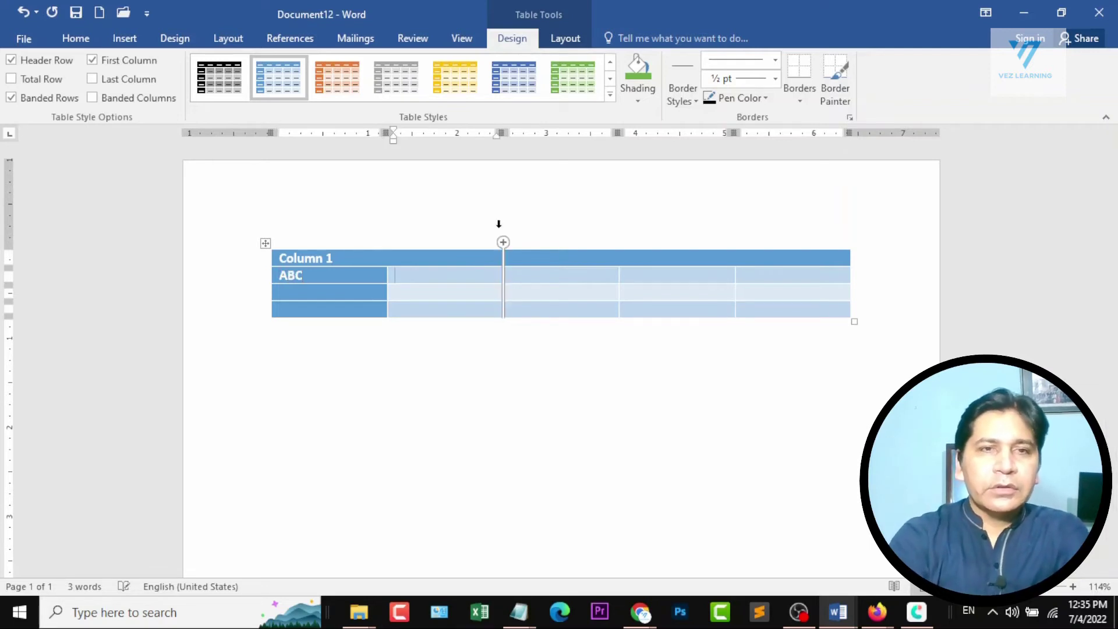
type("123")
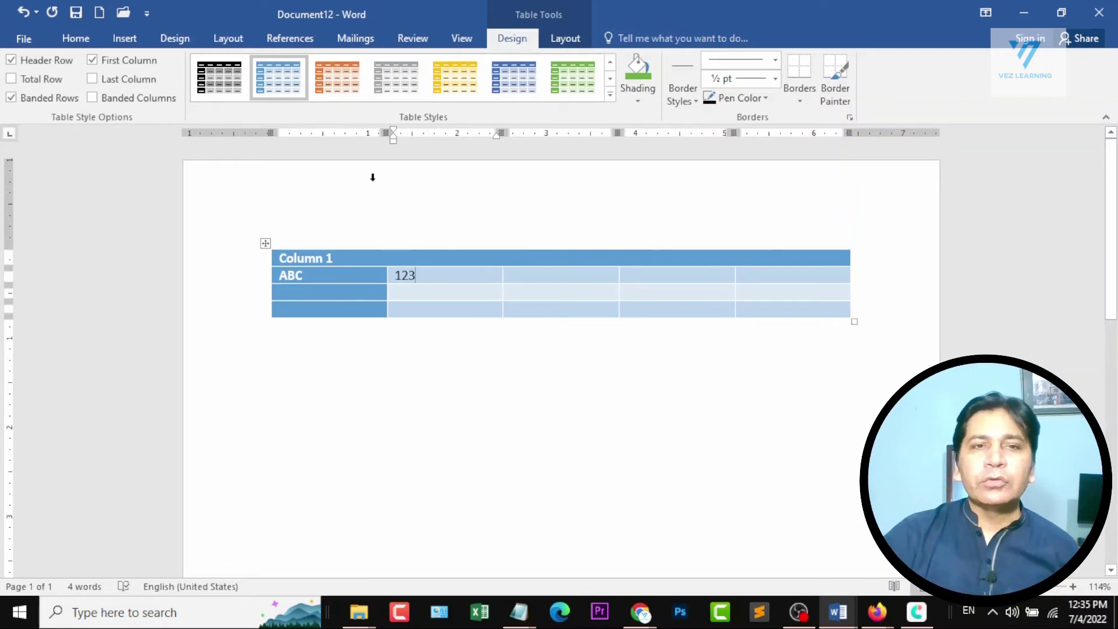
Switch the whole table to the dark blue variant of its style and add four rows at its end.
left_click(266, 244)
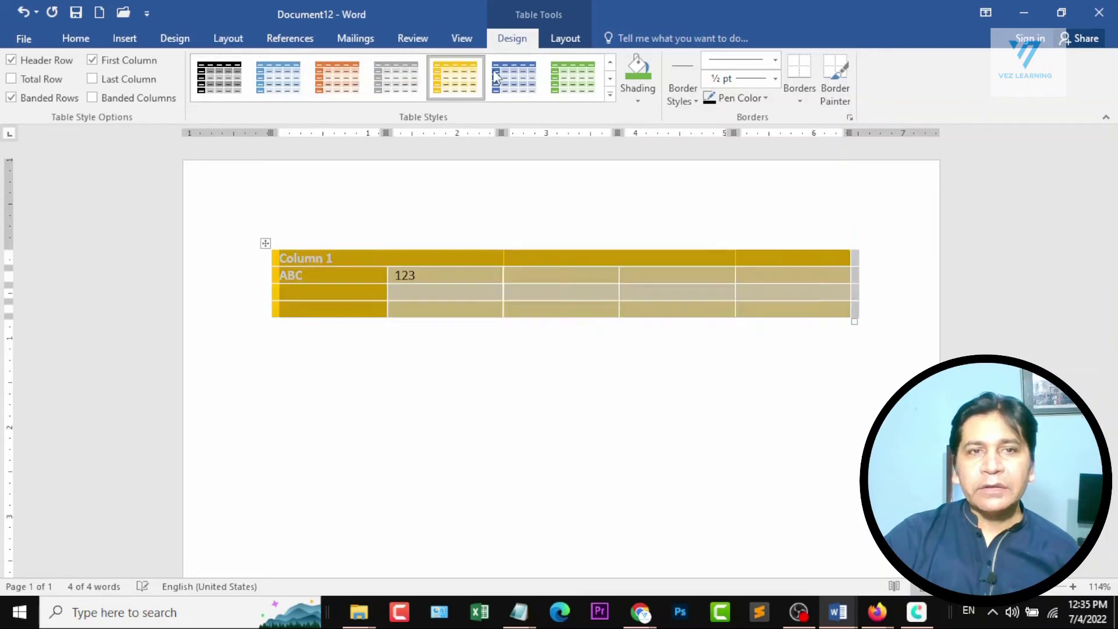
left_click(518, 77)
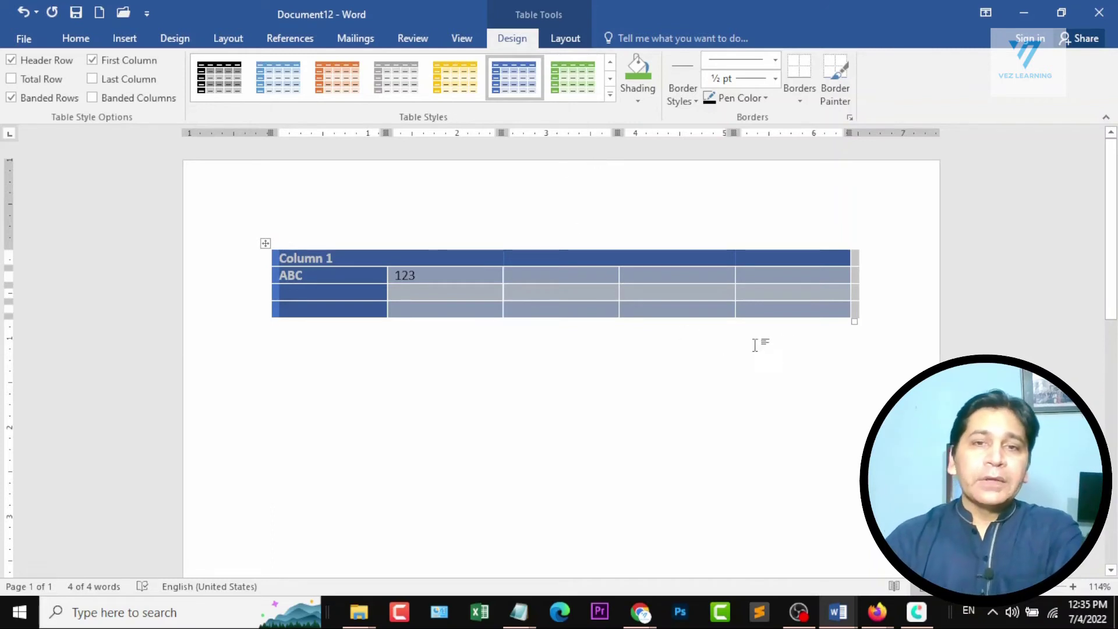
left_click(800, 297)
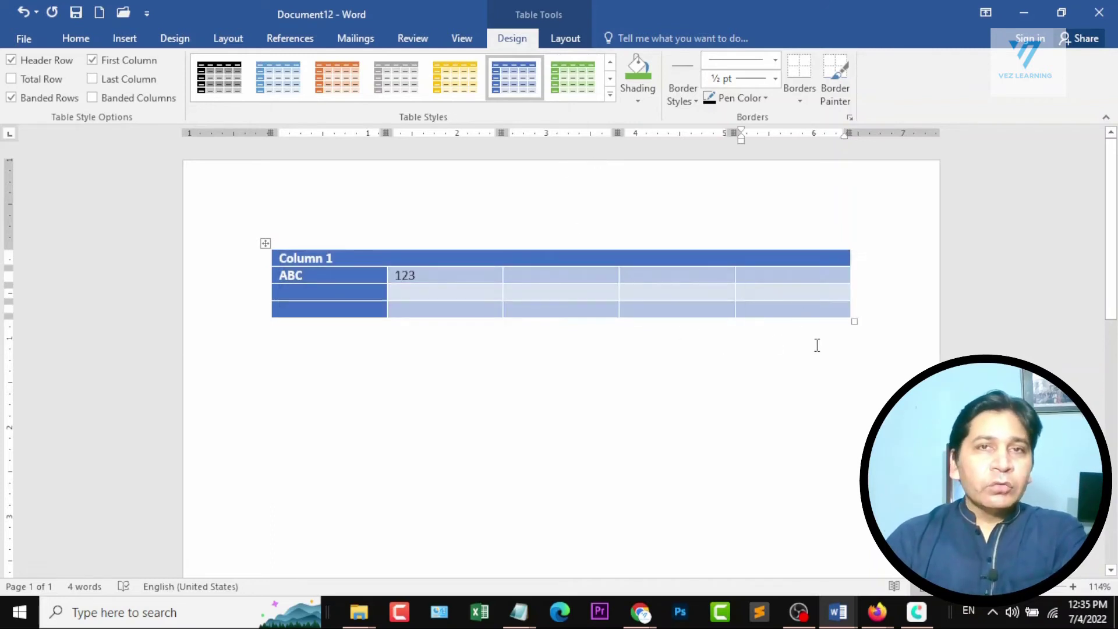
key("Tab")
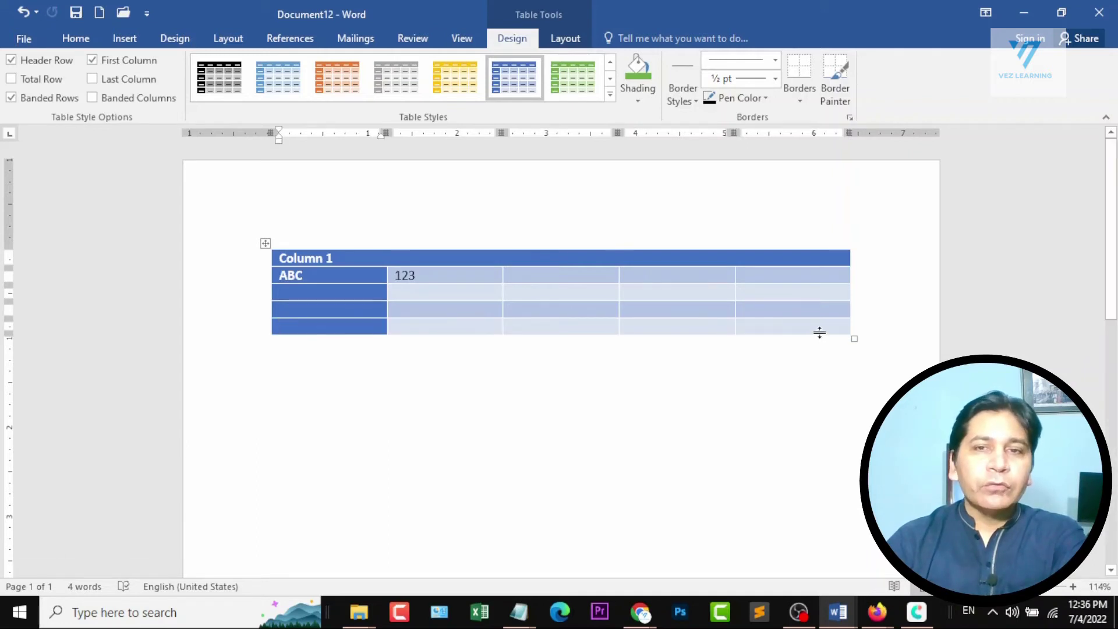
left_click(821, 331)
key("Tab")
left_click(817, 346)
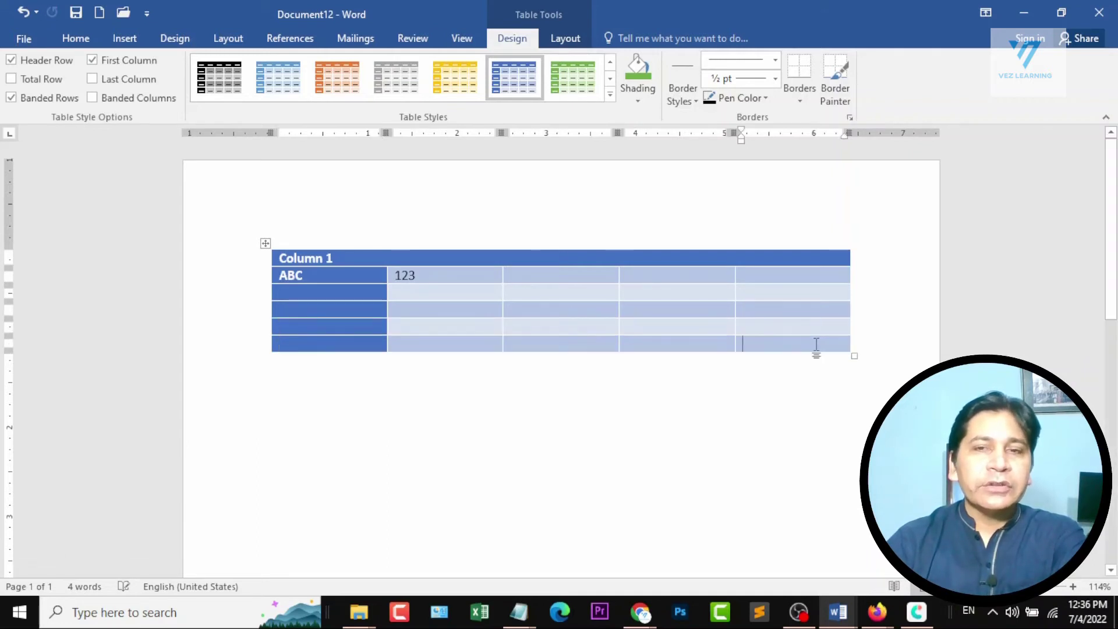
key("Tab")
left_click(818, 357)
key("Tab")
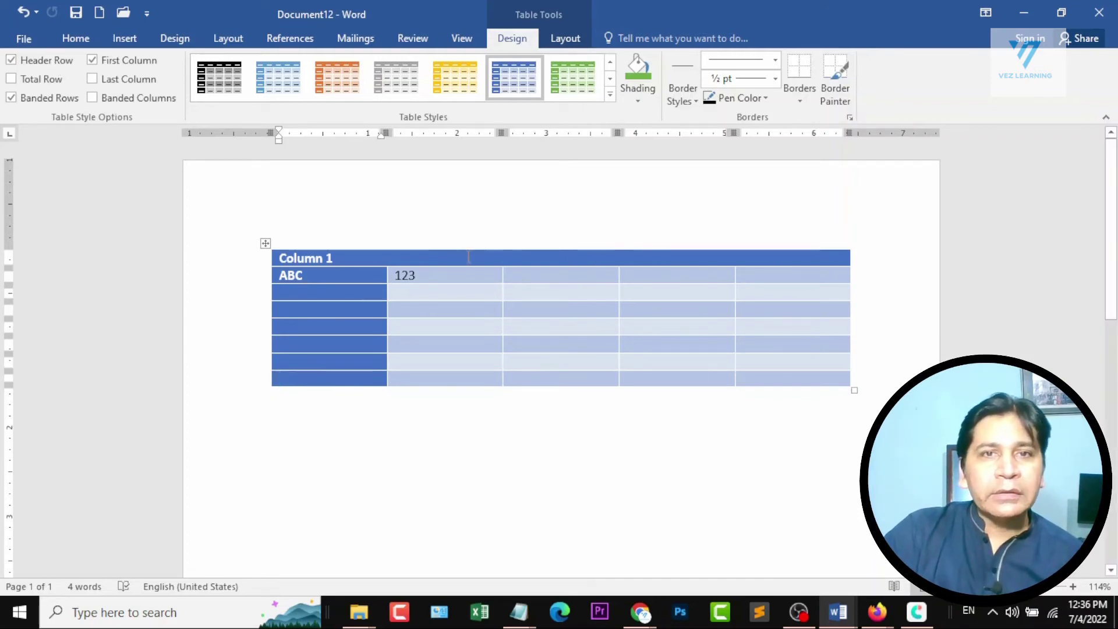
Try the table without Header Row and Banded Rows and with Total Row, restoring each style option.
left_click(31, 66)
left_click(31, 65)
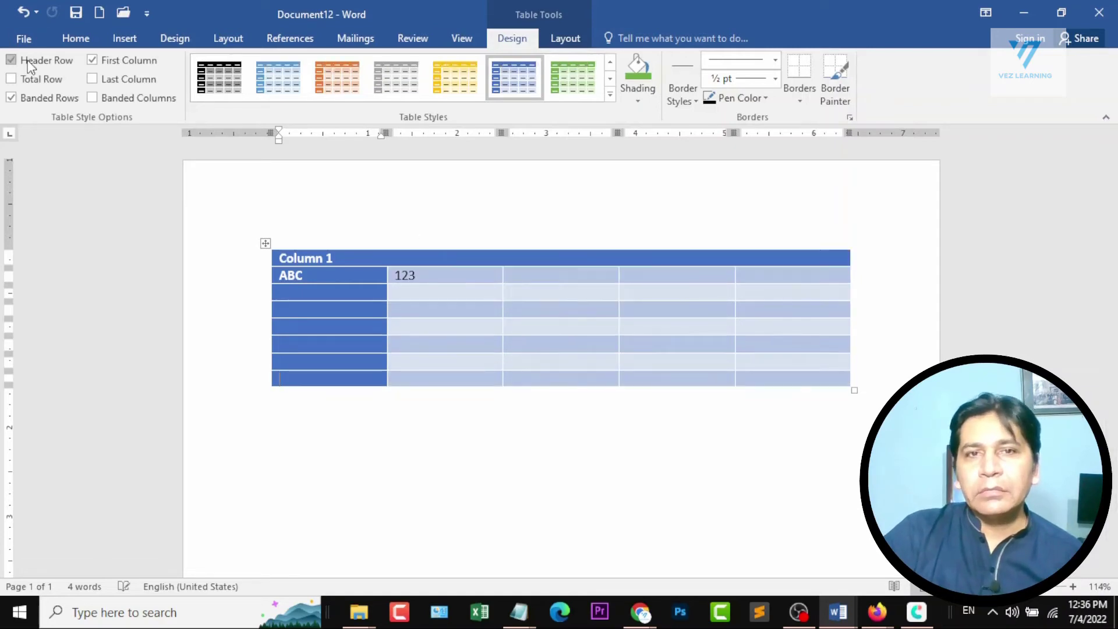
left_click(30, 63)
left_click(32, 62)
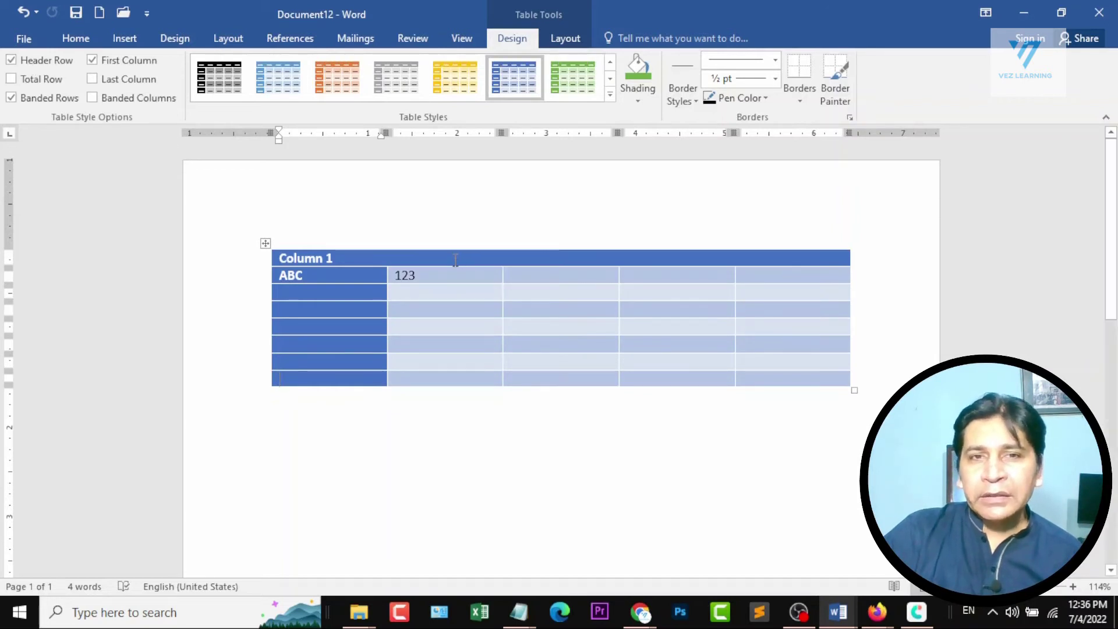
left_click(39, 81)
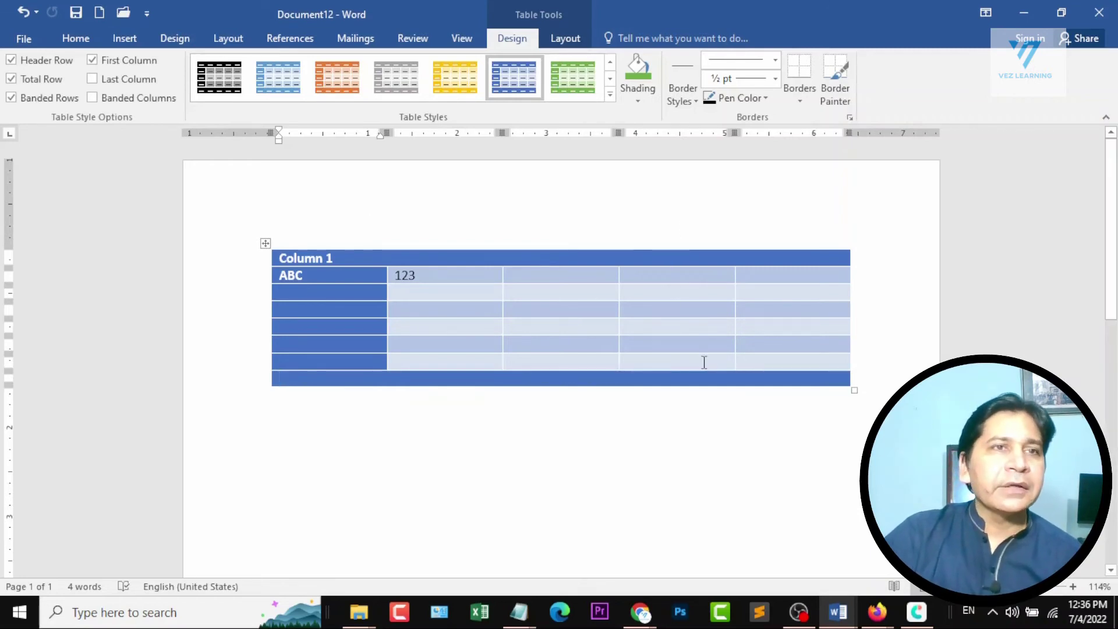
left_click(26, 79)
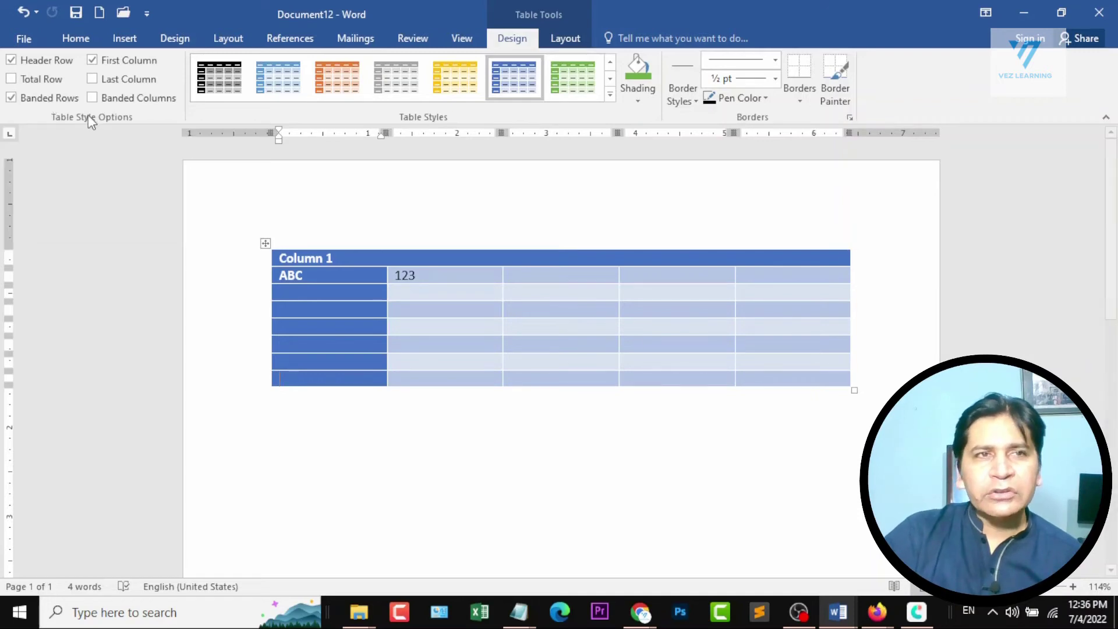
left_click(63, 99)
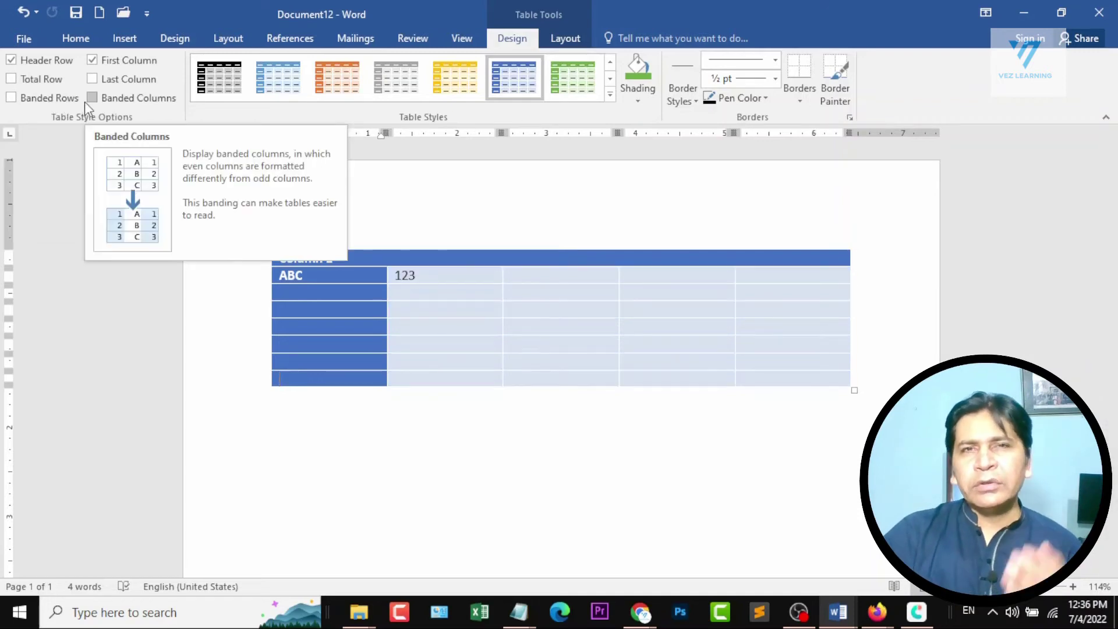
left_click(58, 99)
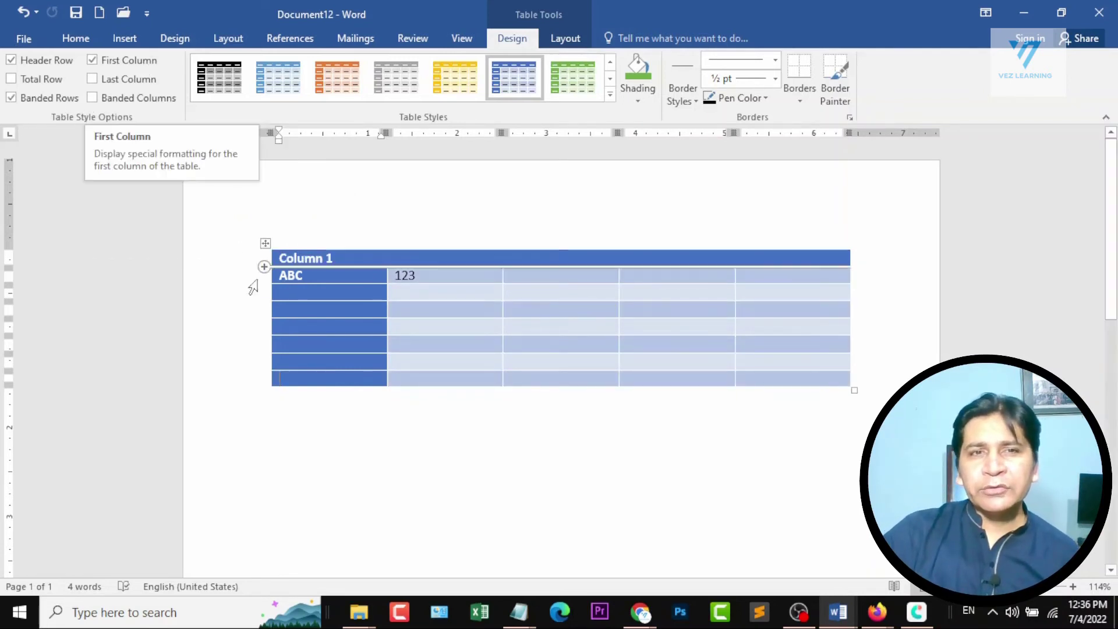
Turn off the table's First Column option, try Last Column on and off, and turn on Banded Columns.
left_click(92, 60)
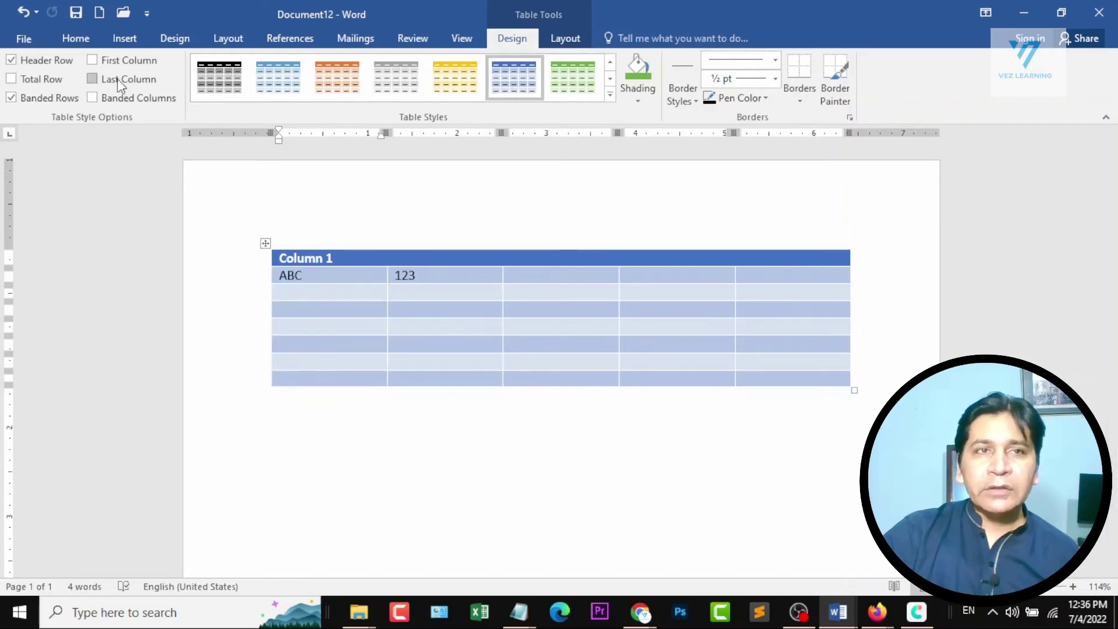
left_click(137, 79)
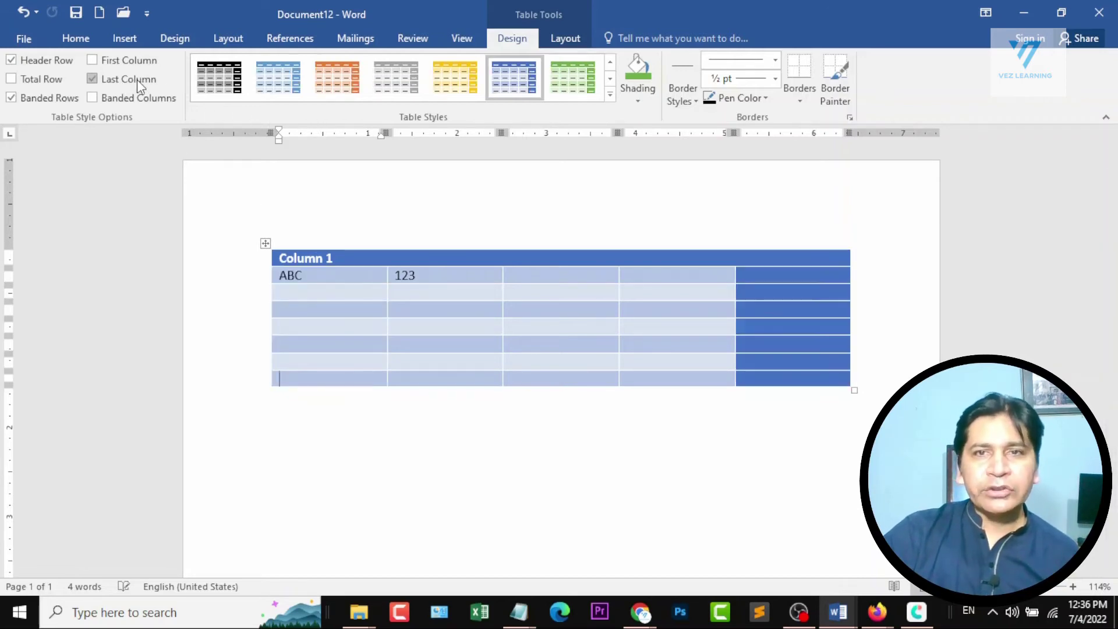
left_click(137, 79)
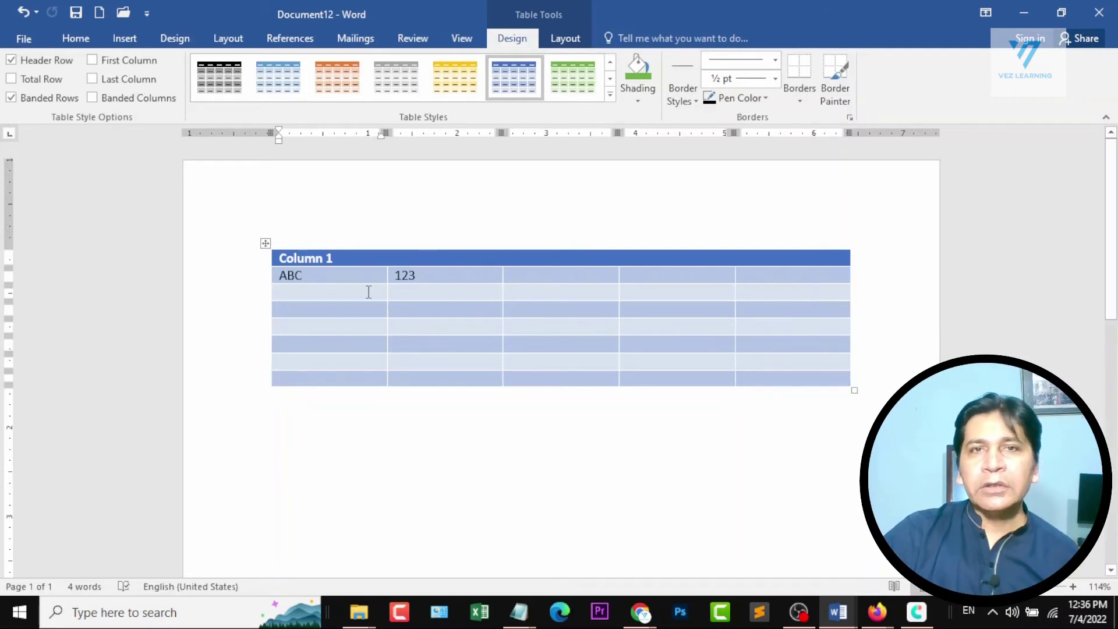
left_click(140, 99)
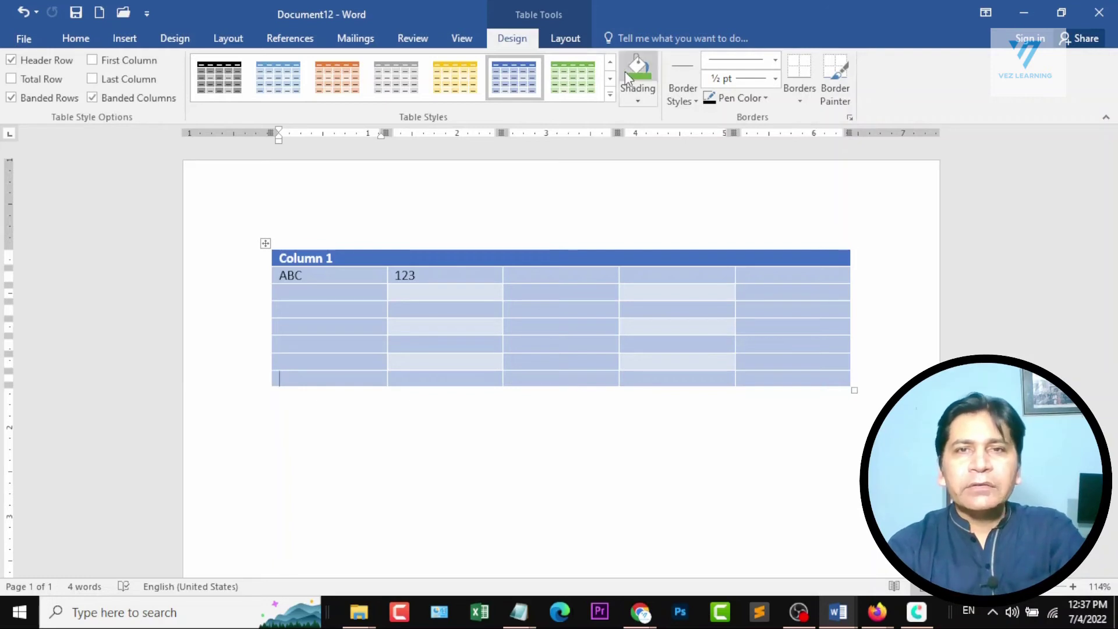
Shade the whole table row containing ABC and 123 with the orange theme color.
left_click(636, 100)
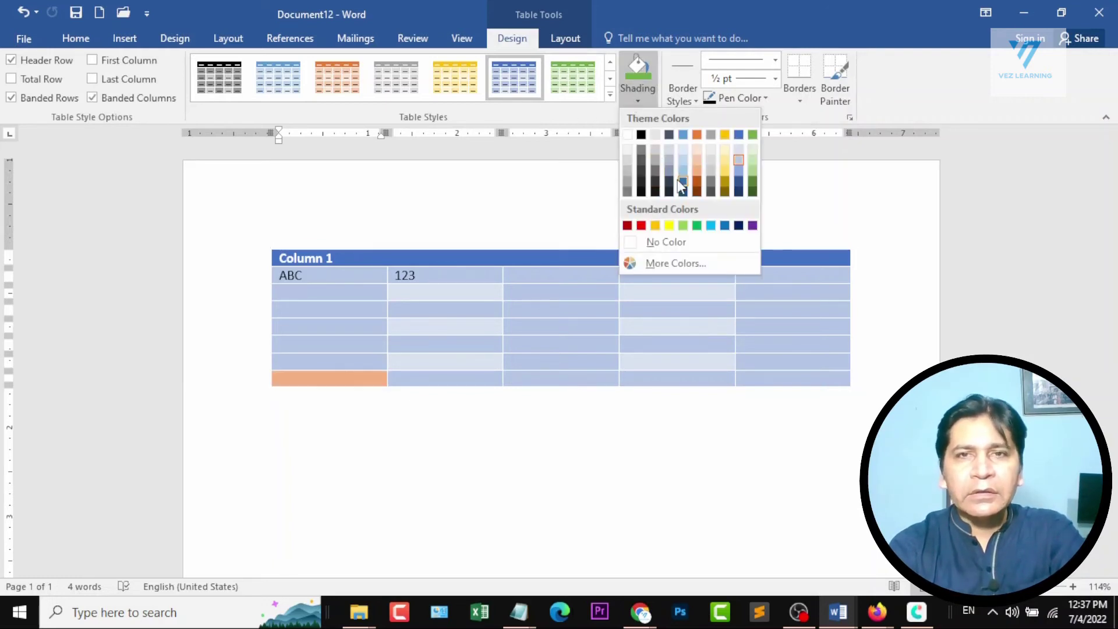
key("Escape")
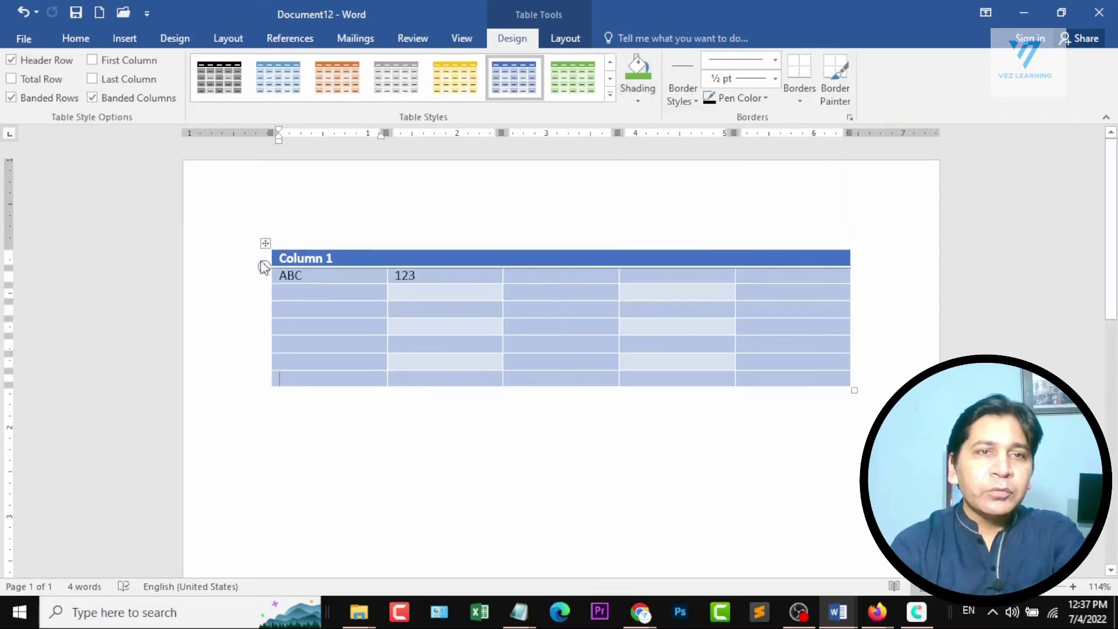
mouse_move(262, 294)
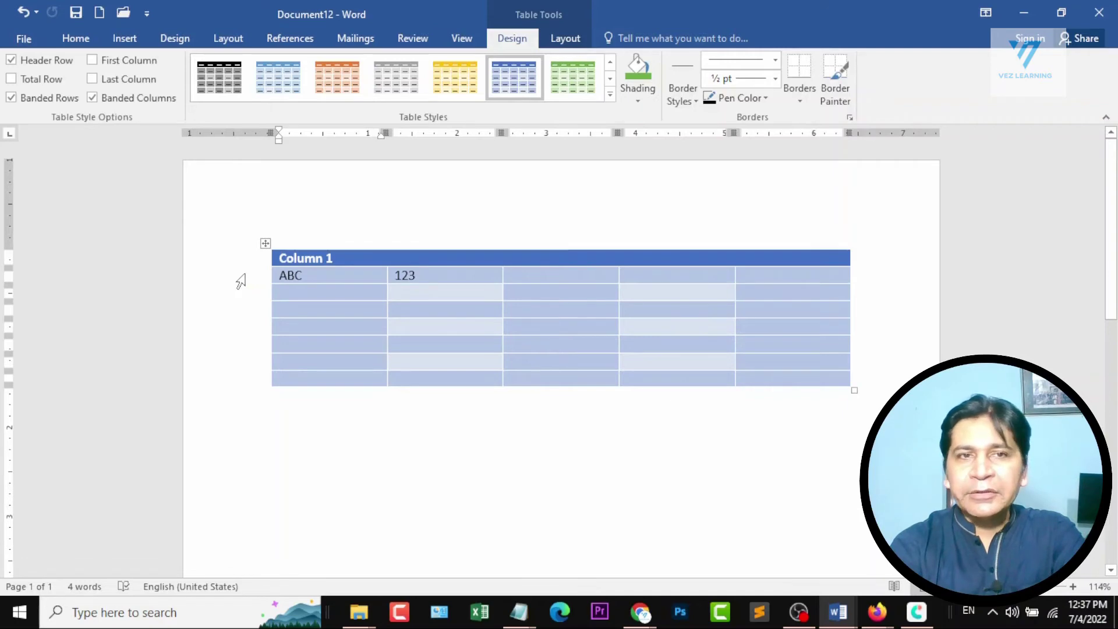
left_click(241, 282)
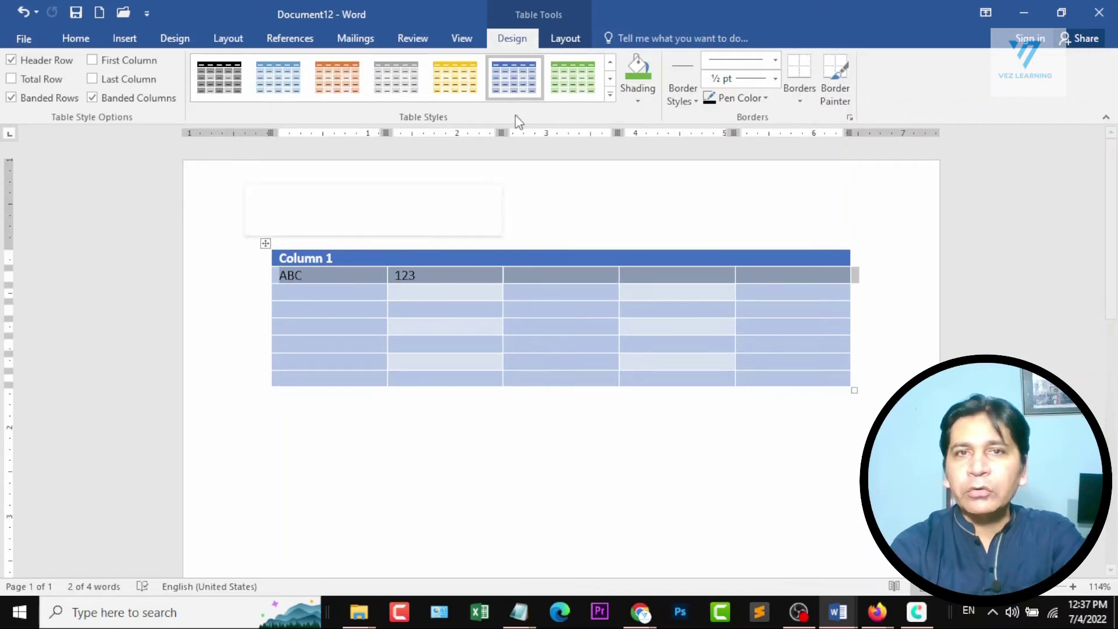
left_click(638, 101)
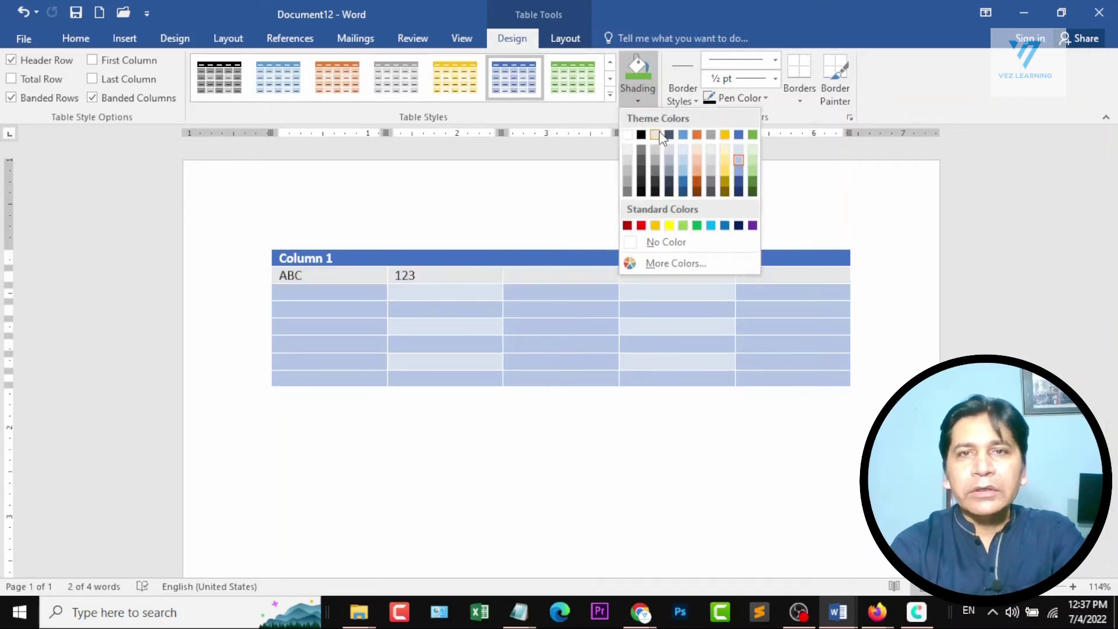
left_click(697, 135)
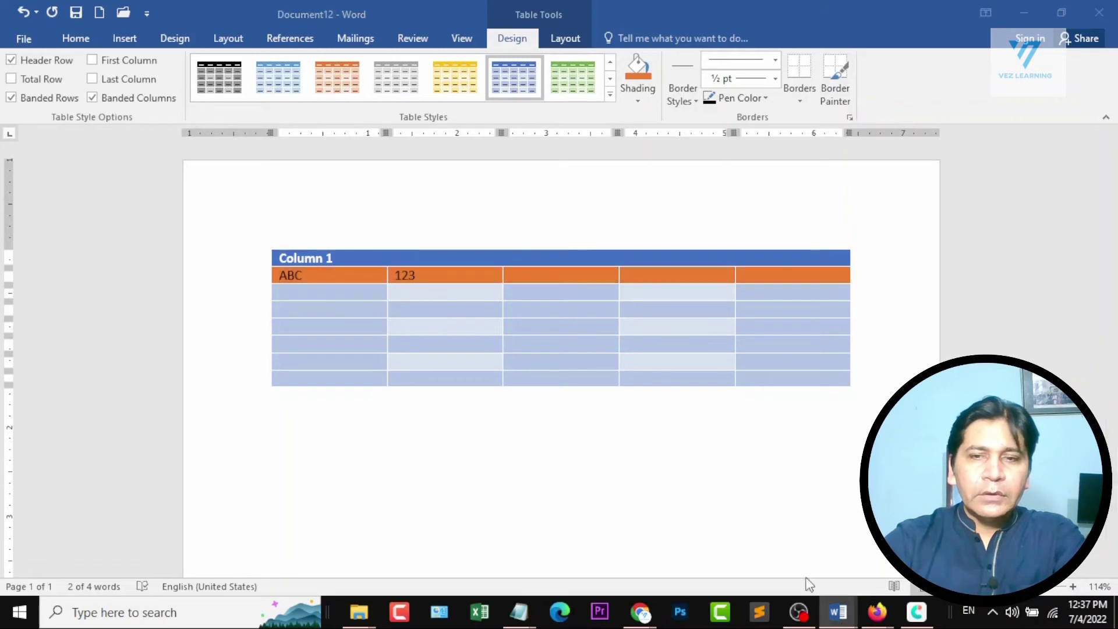
Check the Section 5 topics in the outline of Document1 and return to the table document.
mouse_move(837, 610)
left_click(680, 553)
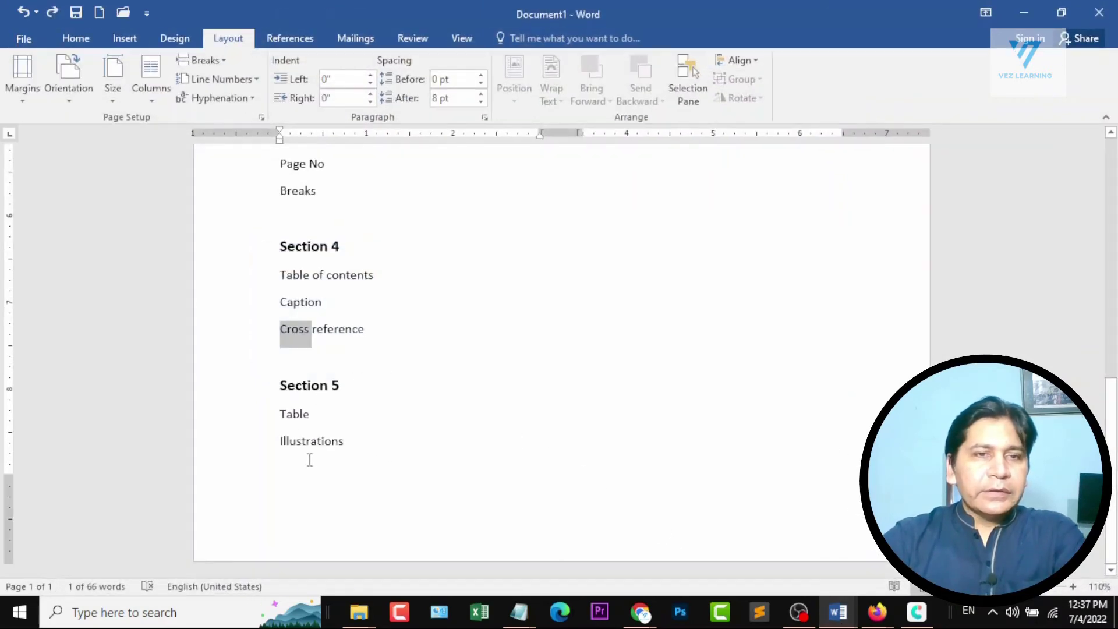
left_click(1024, 12)
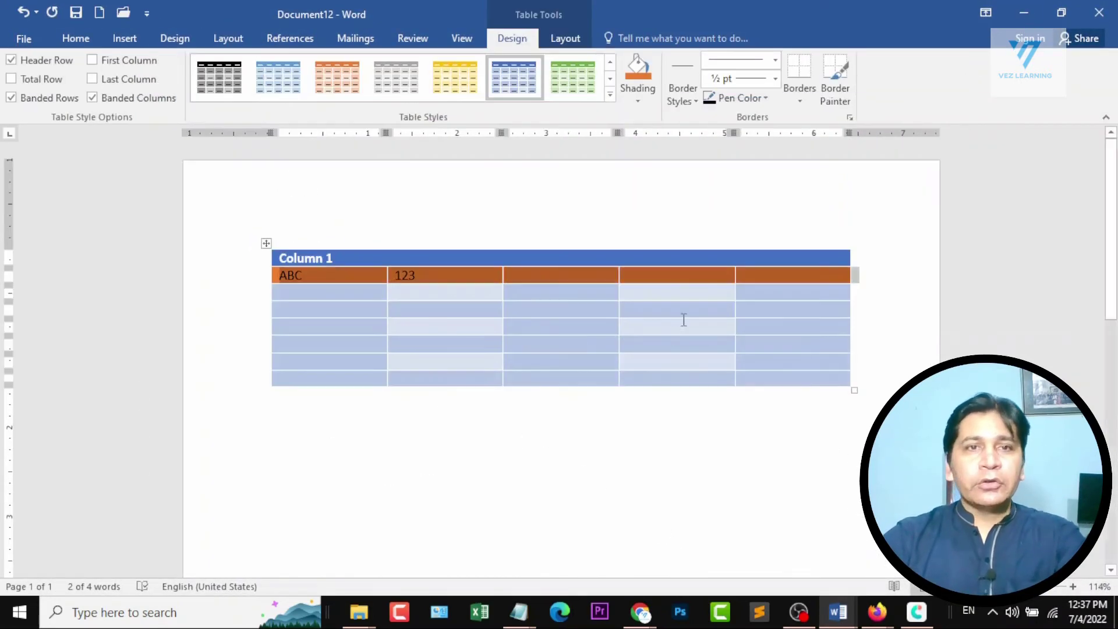
Clear the page and insert the picture 4k-Wallpapers-For-Desktop.jpg from the Pictures folder.
key("ctrl+a")
key("Delete")
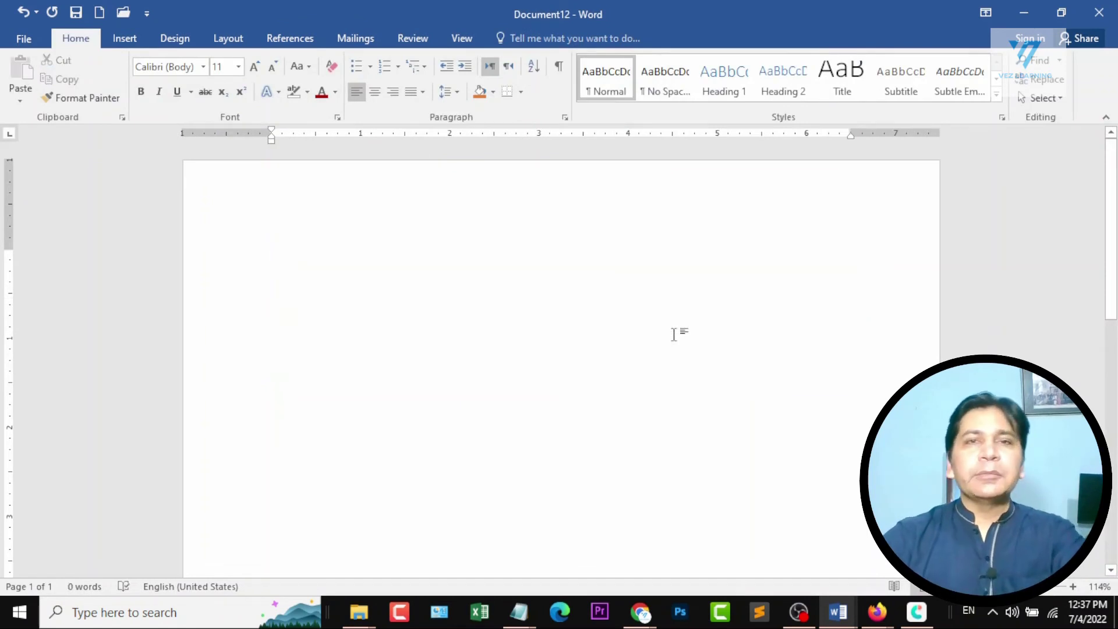
left_click(110, 32)
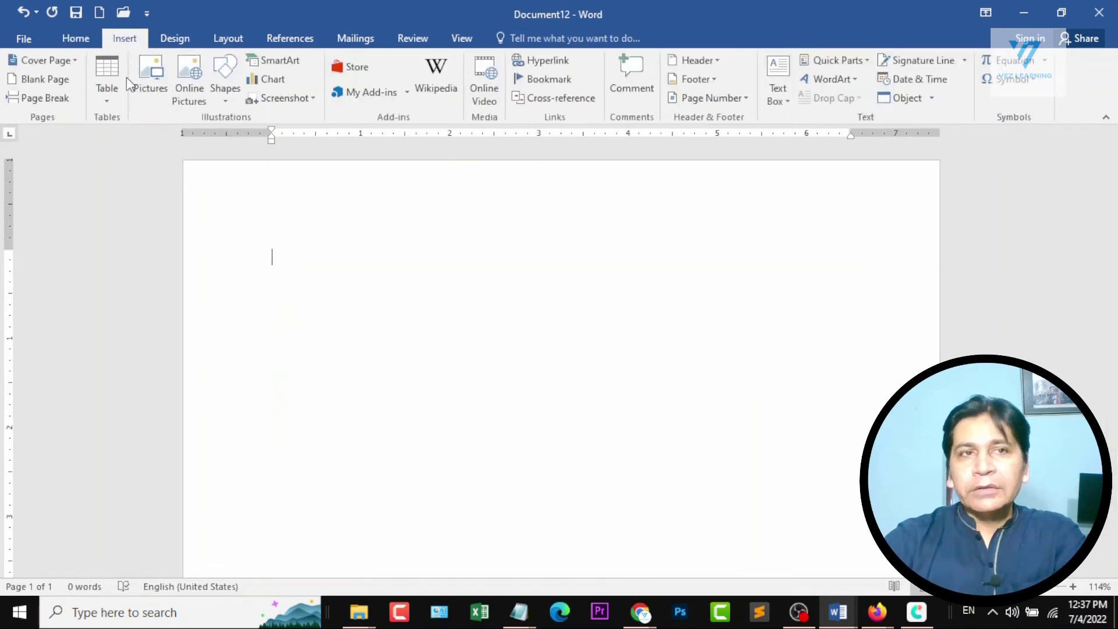
left_click(152, 70)
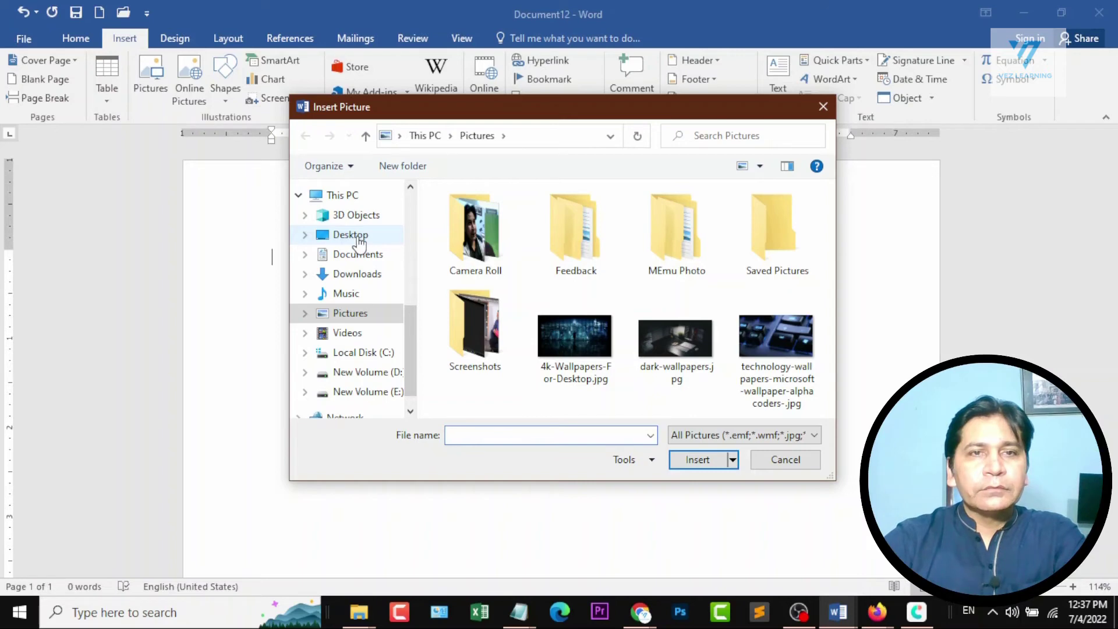
left_click(569, 328)
double_click(568, 328)
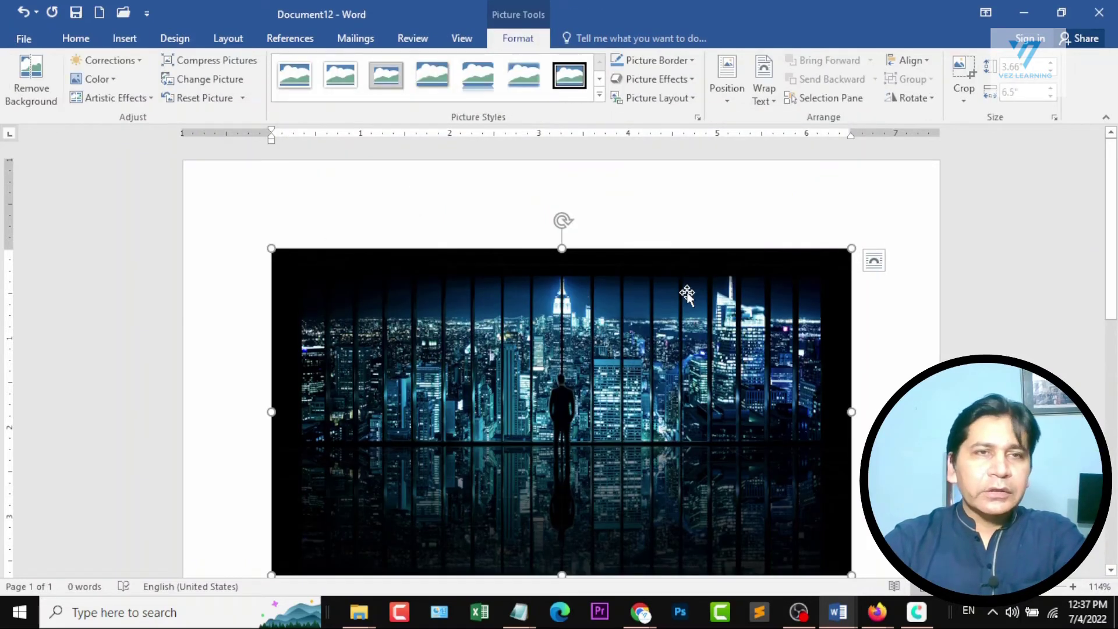
Delete the wallpaper picture and insert the picture of two stacked iPhones from a Bing image search for iphone.
key("Delete")
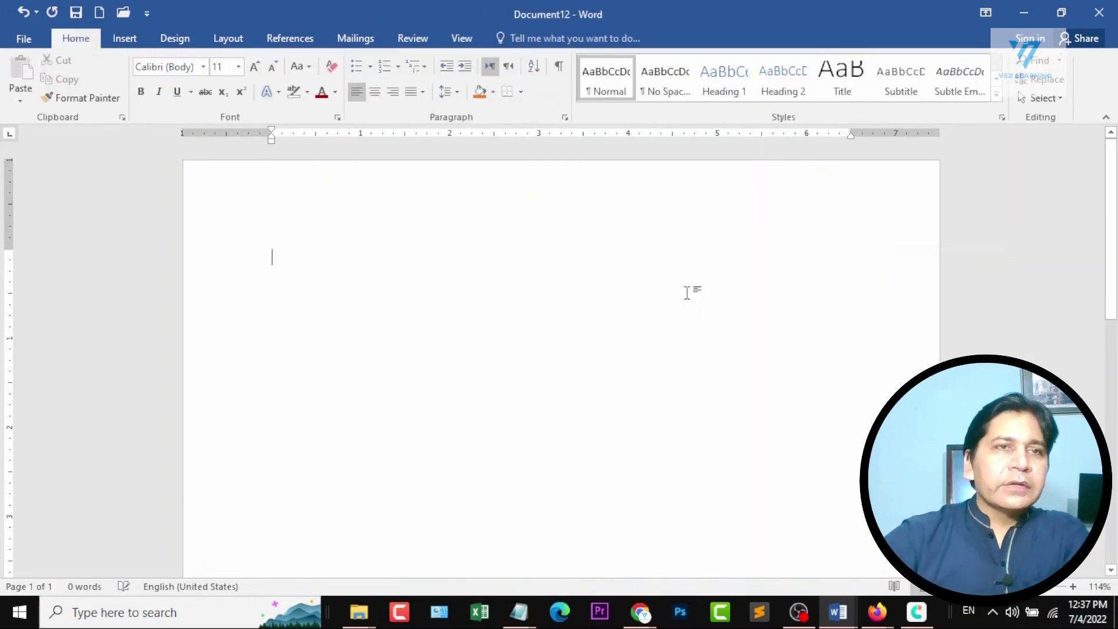
left_click(124, 39)
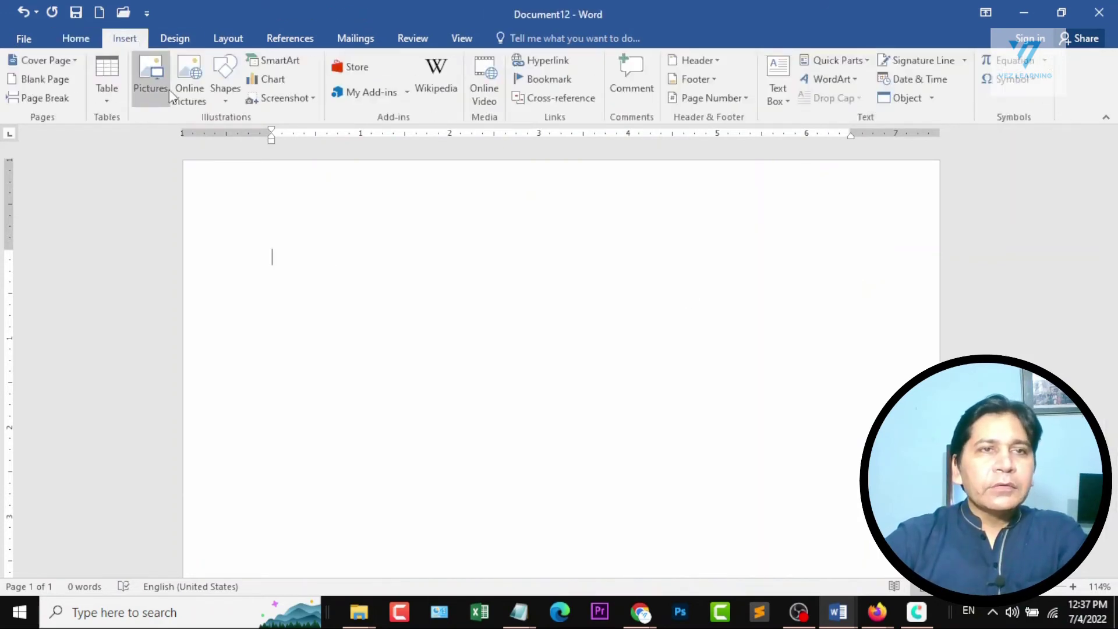
left_click(205, 72)
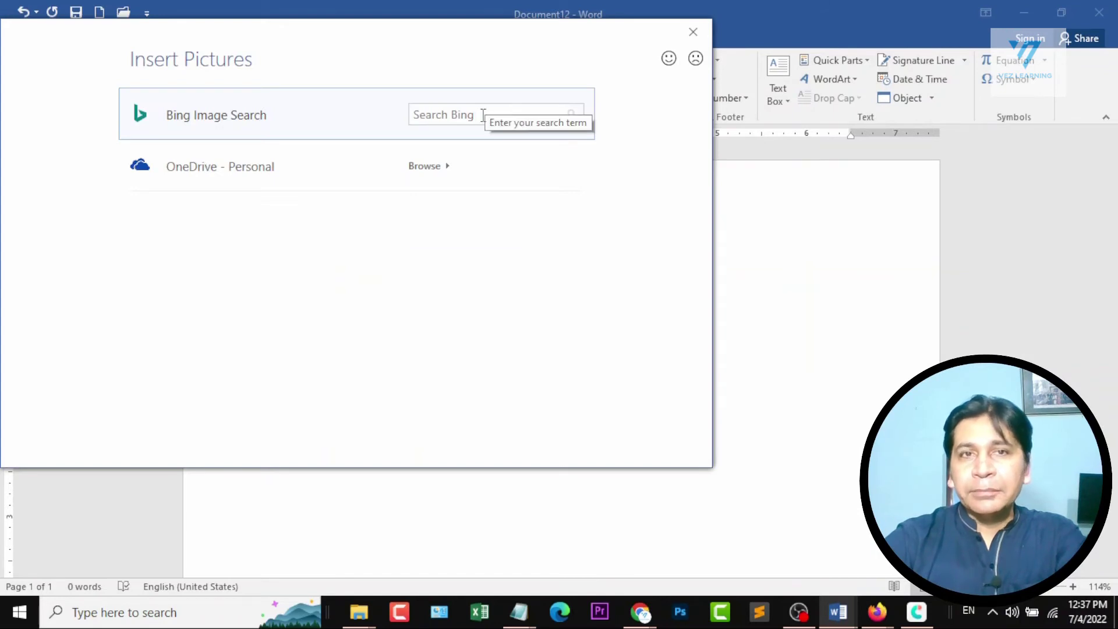
left_click(483, 115)
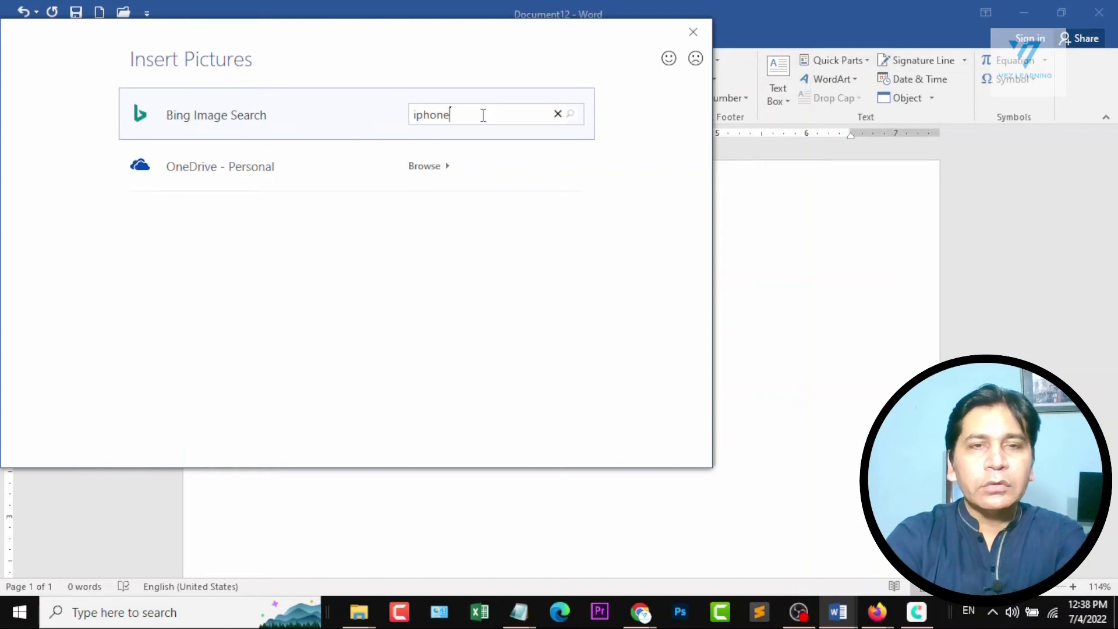
type("iphone")
key("Return")
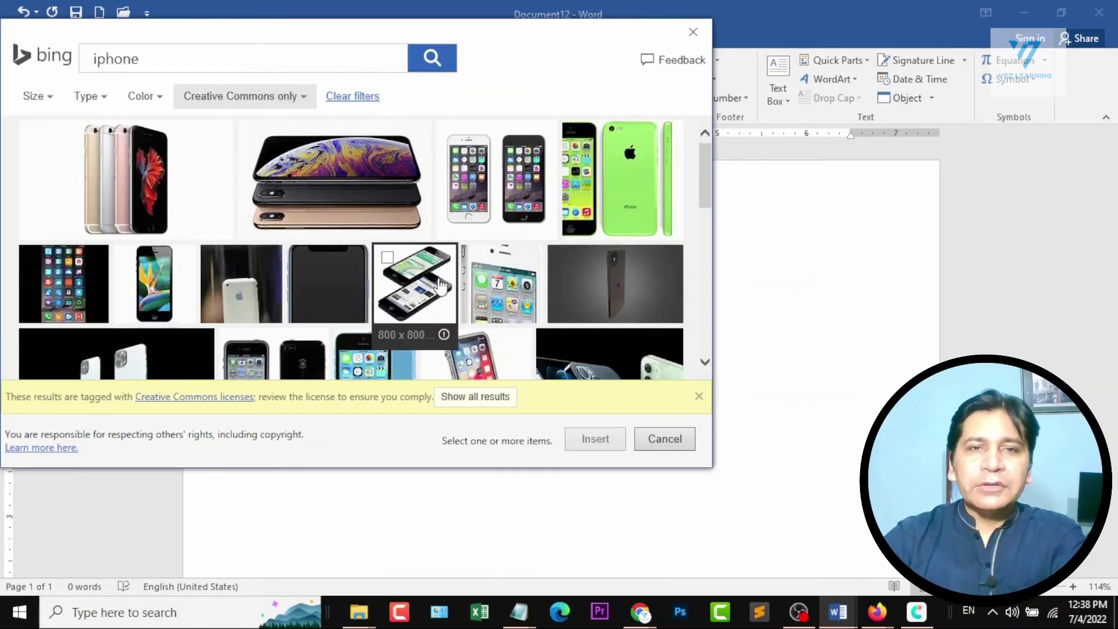
left_click(391, 257)
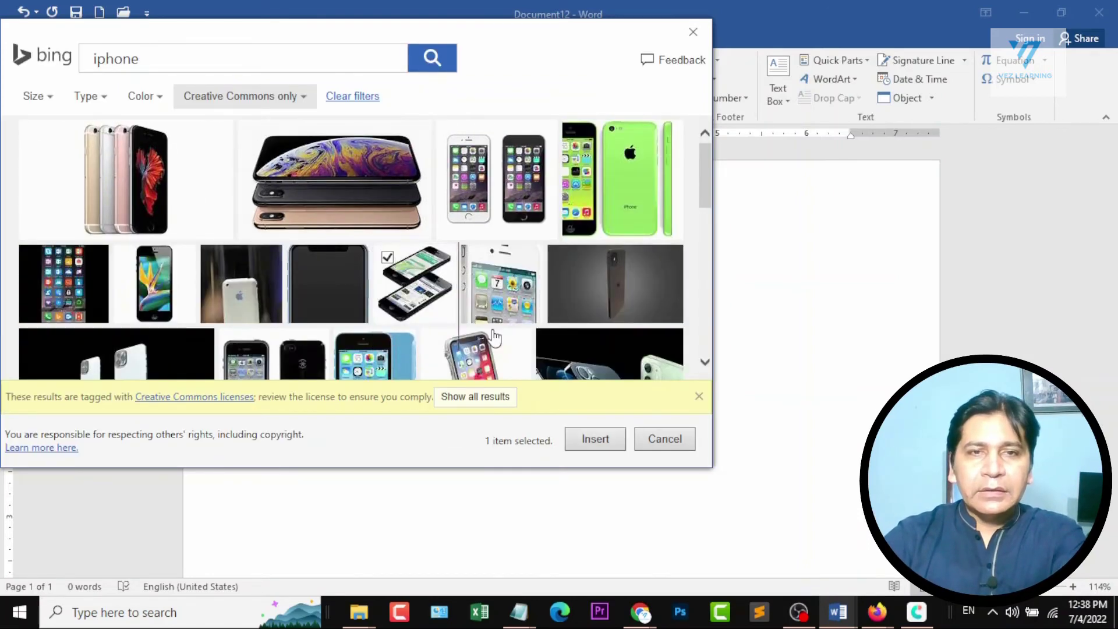
left_click(595, 439)
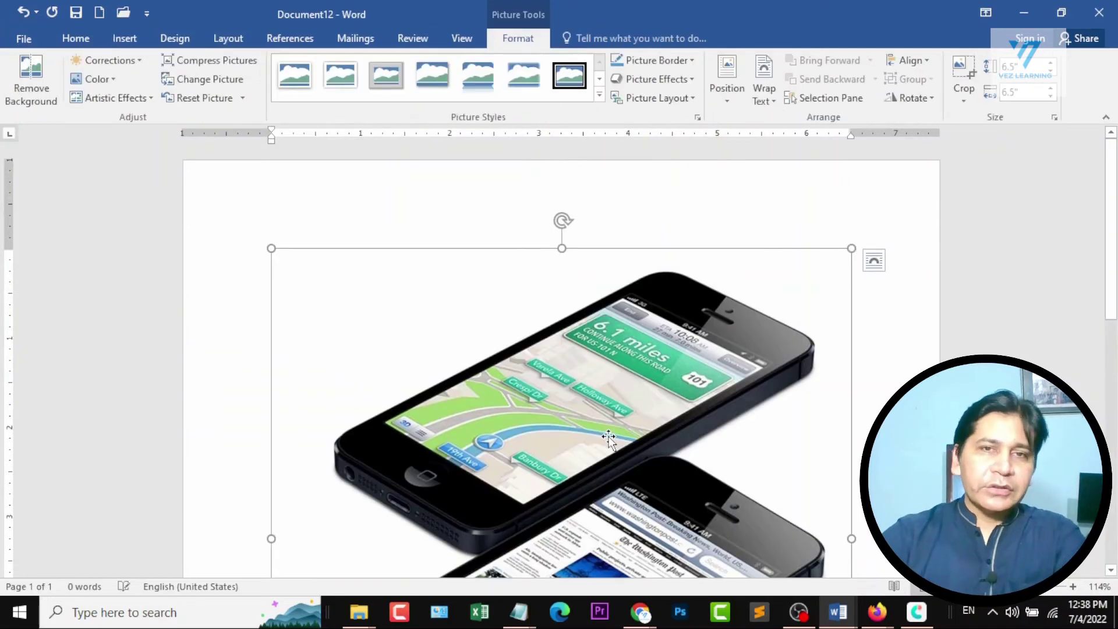
Delete the iPhone picture and draw a smiley face basic shape about 2.7 inches wide near the top center of the page.
key("Delete")
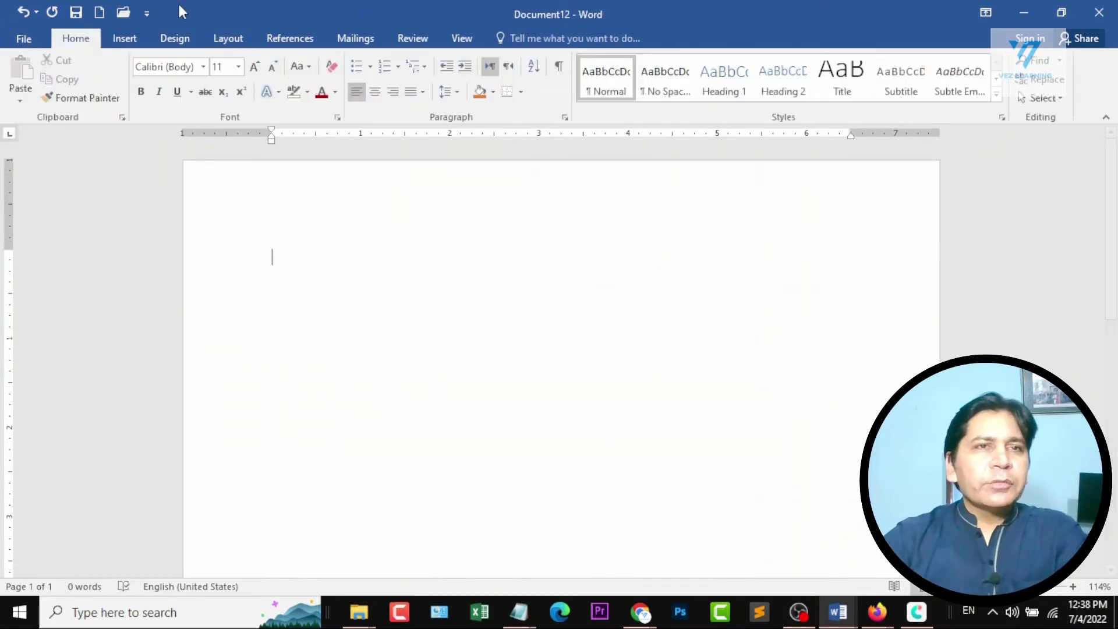
left_click(129, 36)
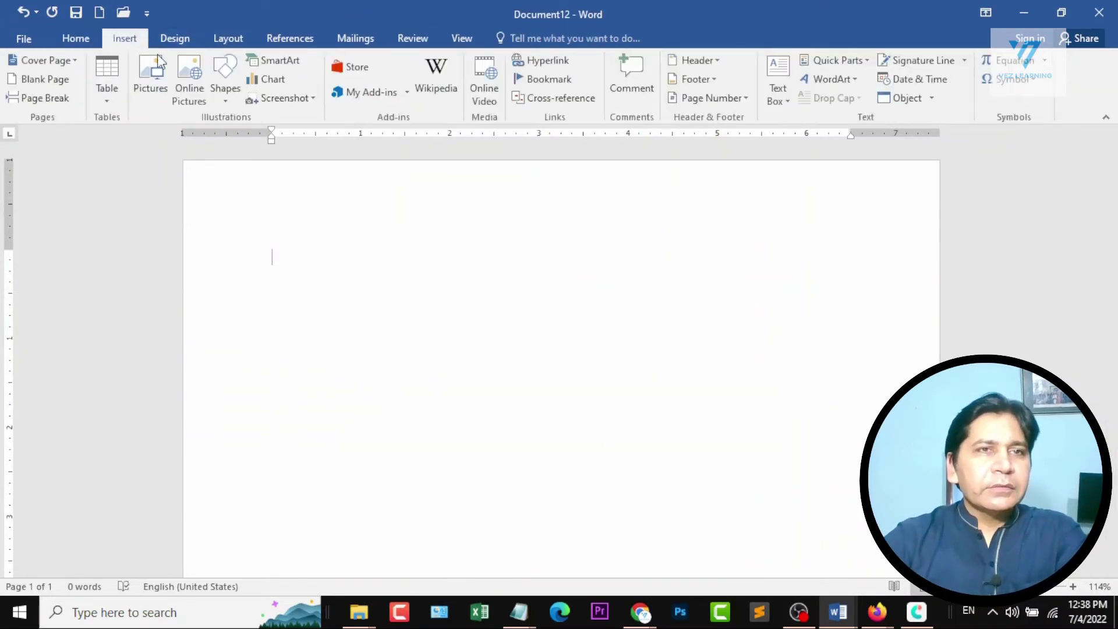
left_click(222, 93)
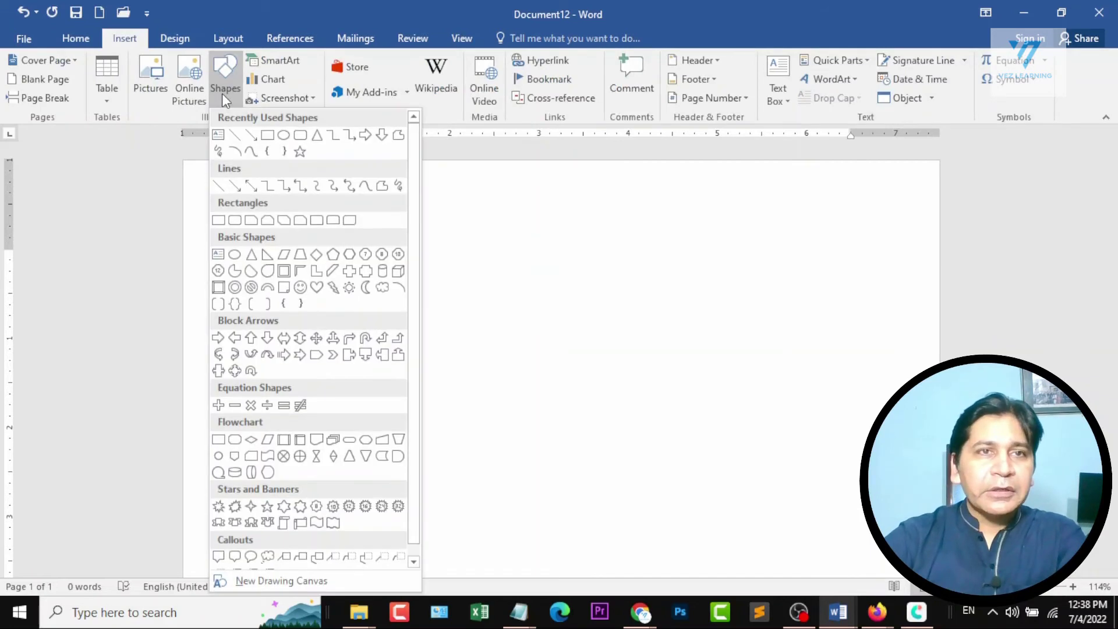
left_click(300, 287)
left_click_drag(428, 202, 671, 444)
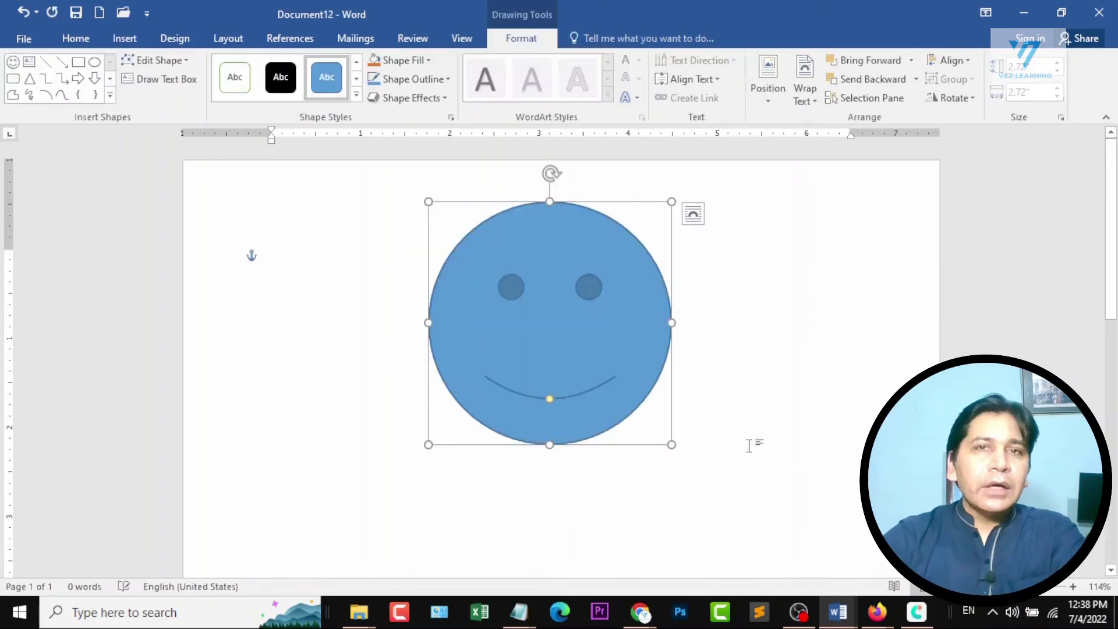
Try the solid black theme style and the gray gradient theme style on the smiley face.
left_click(280, 78)
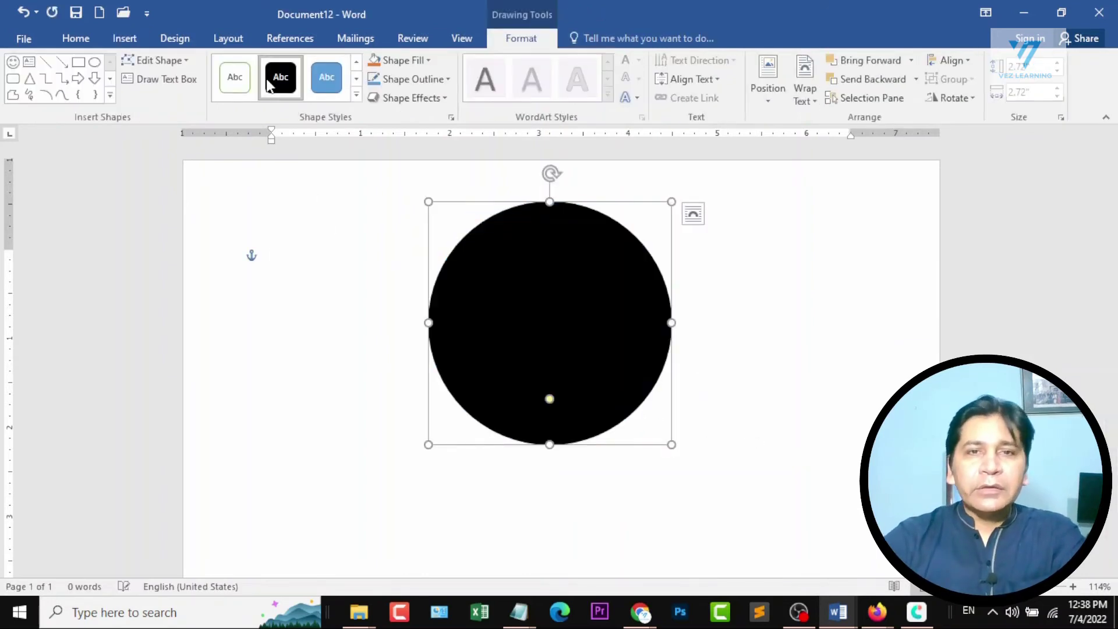
left_click(357, 95)
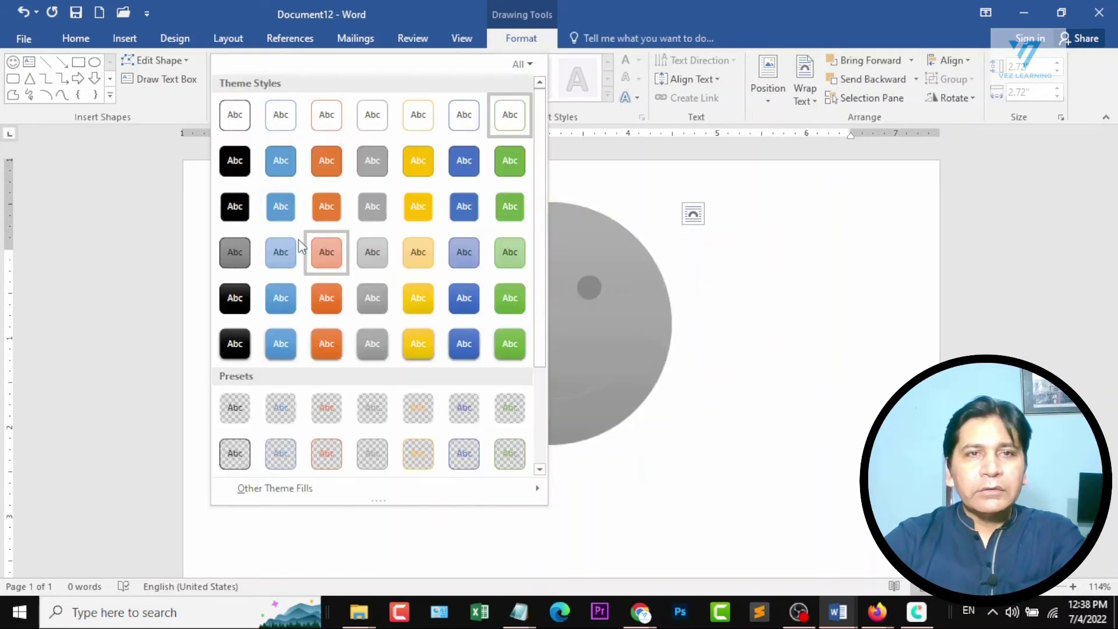
left_click(394, 272)
left_click(557, 356)
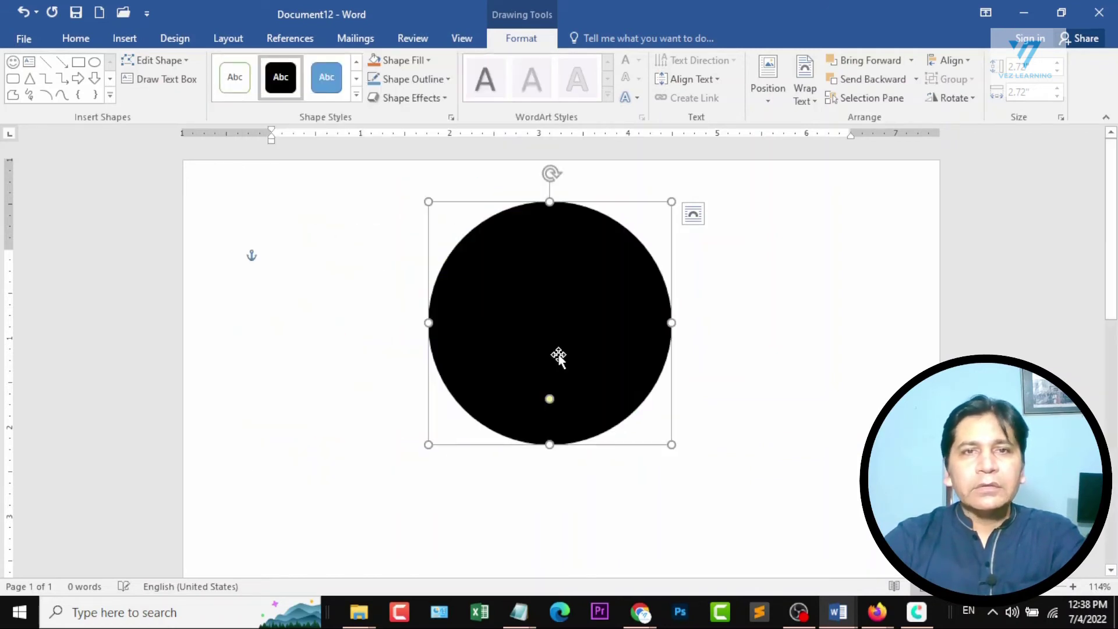
left_click(356, 95)
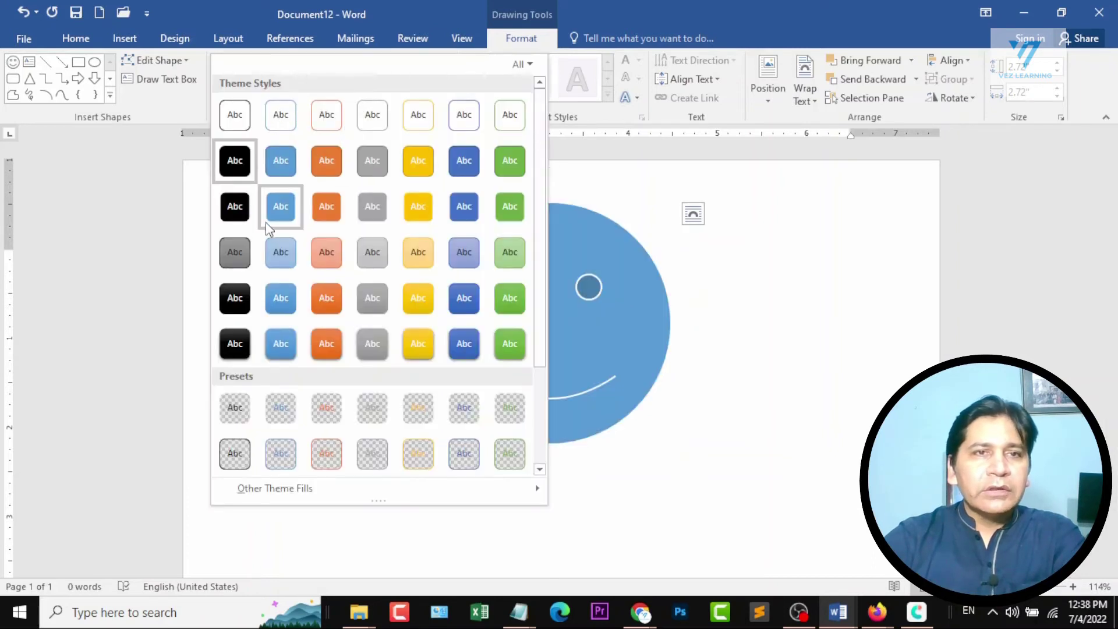
left_click(232, 250)
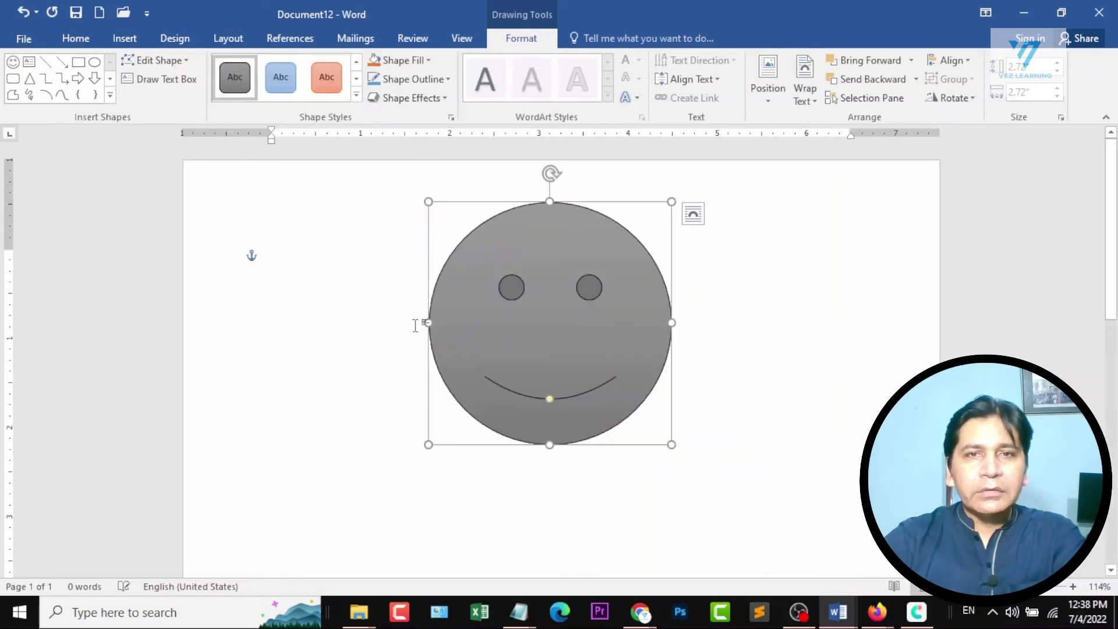
Try the black theme style with white outlines on the smiley face and switch it to the solid blue style.
left_click(356, 95)
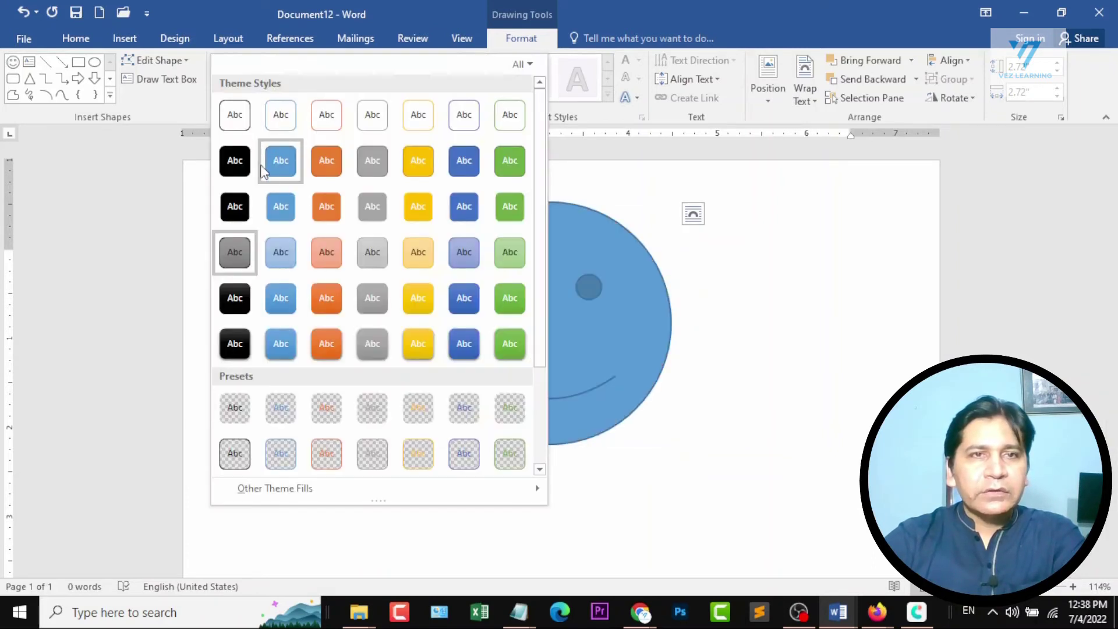
left_click(231, 219)
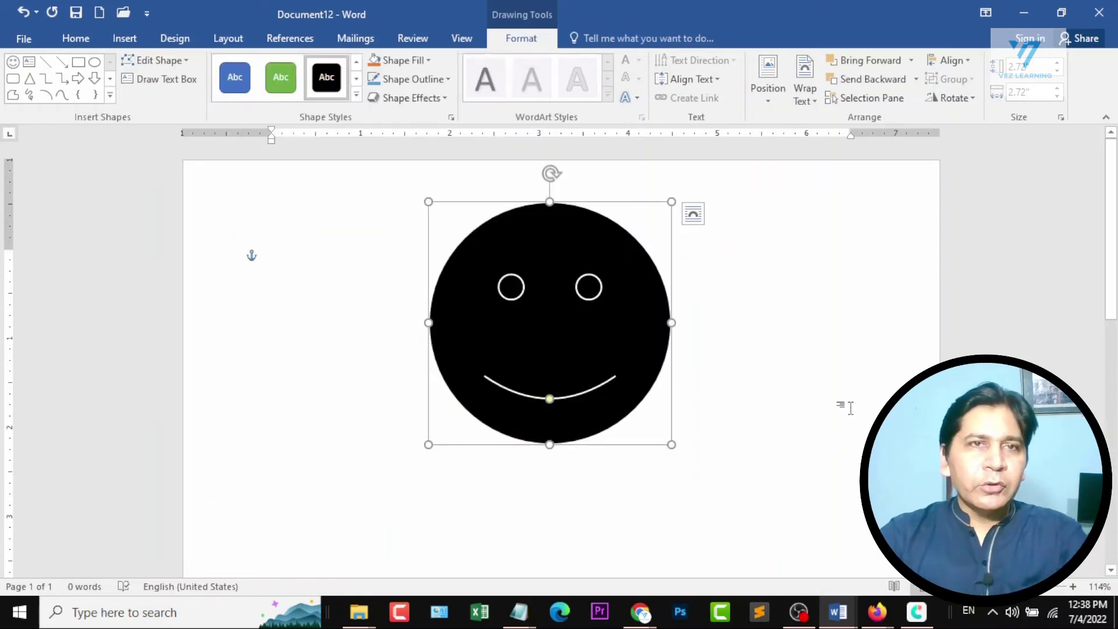
left_click(229, 82)
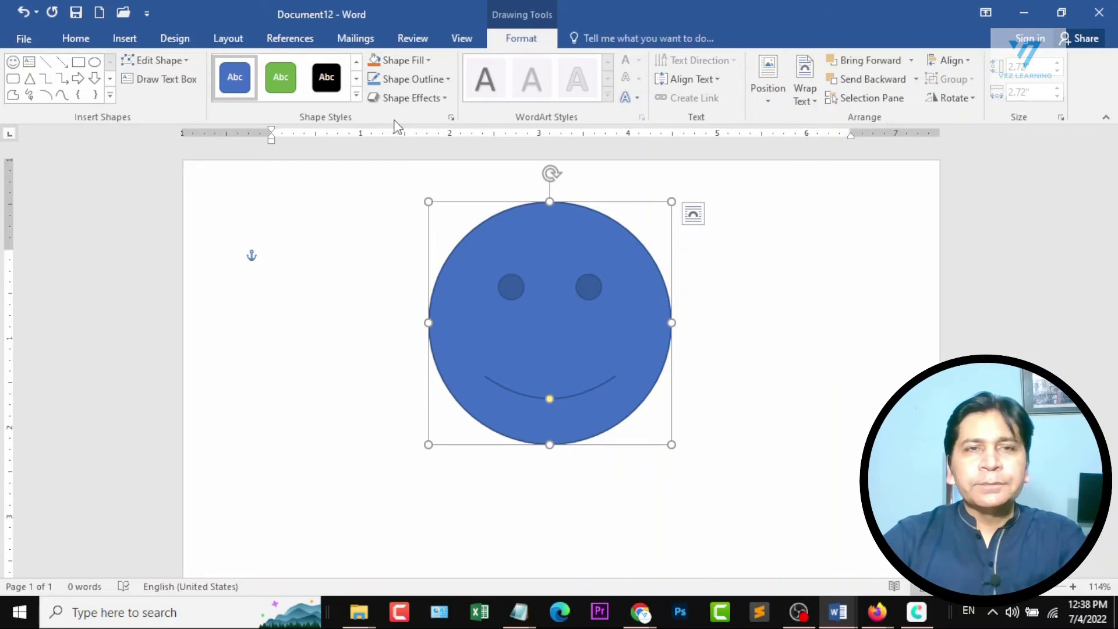
Fill the smiley face with the standard orange, try a light green outline, and set the outline to standard dark blue.
left_click(428, 61)
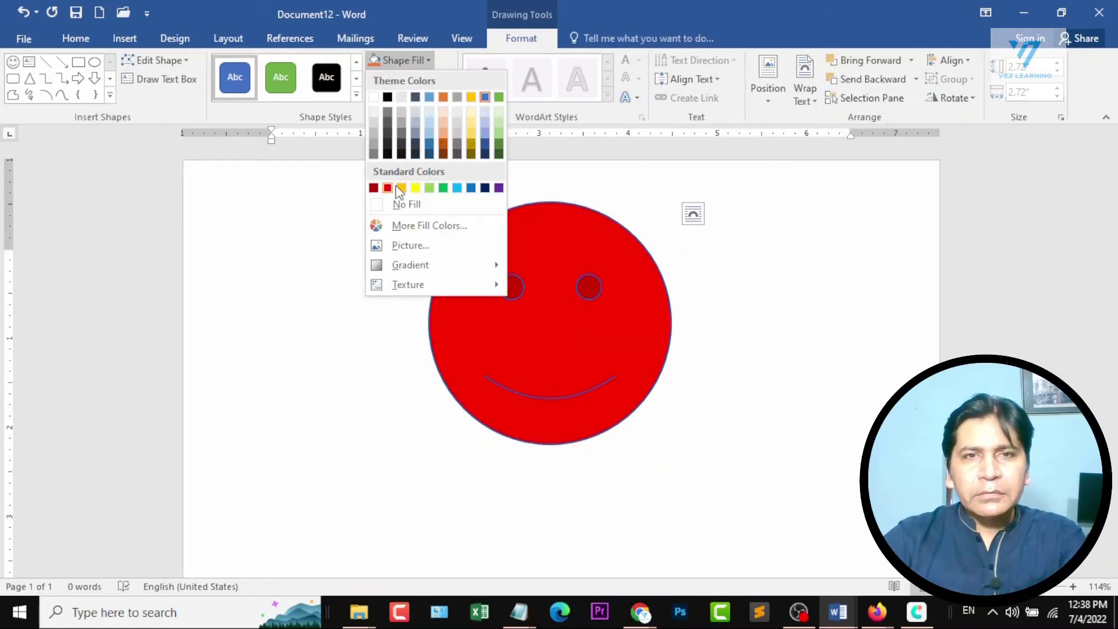
key("Escape")
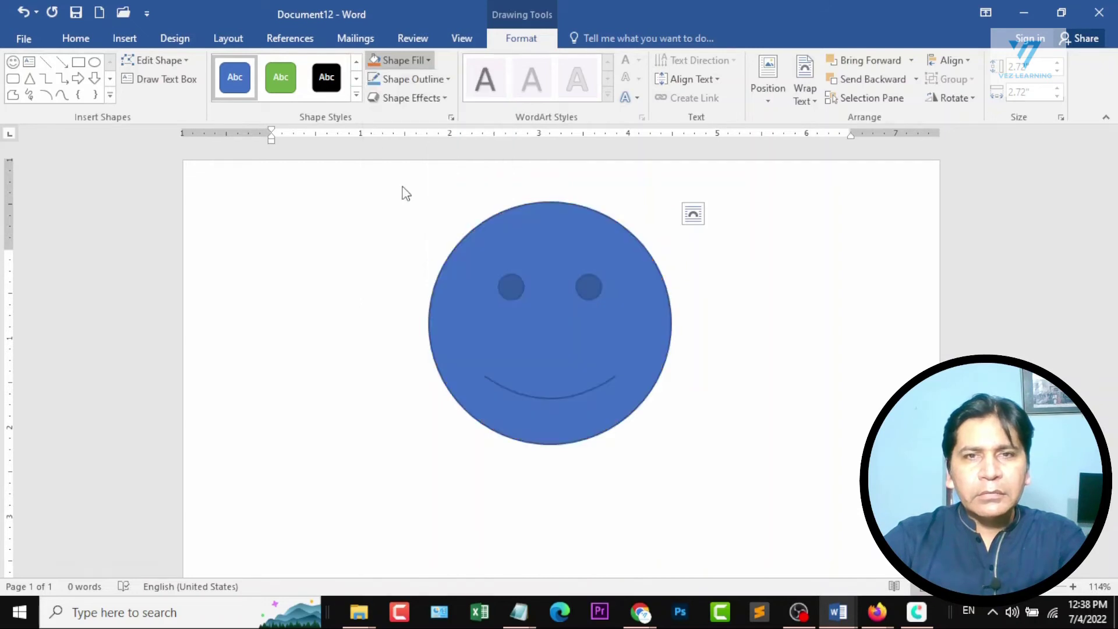
left_click(446, 80)
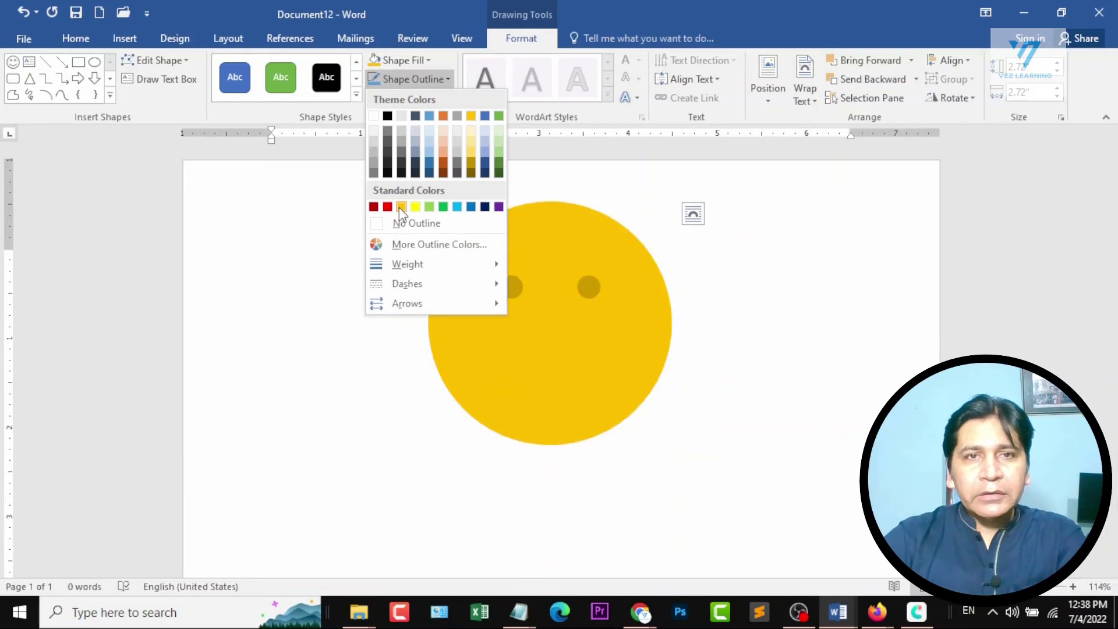
left_click(429, 206)
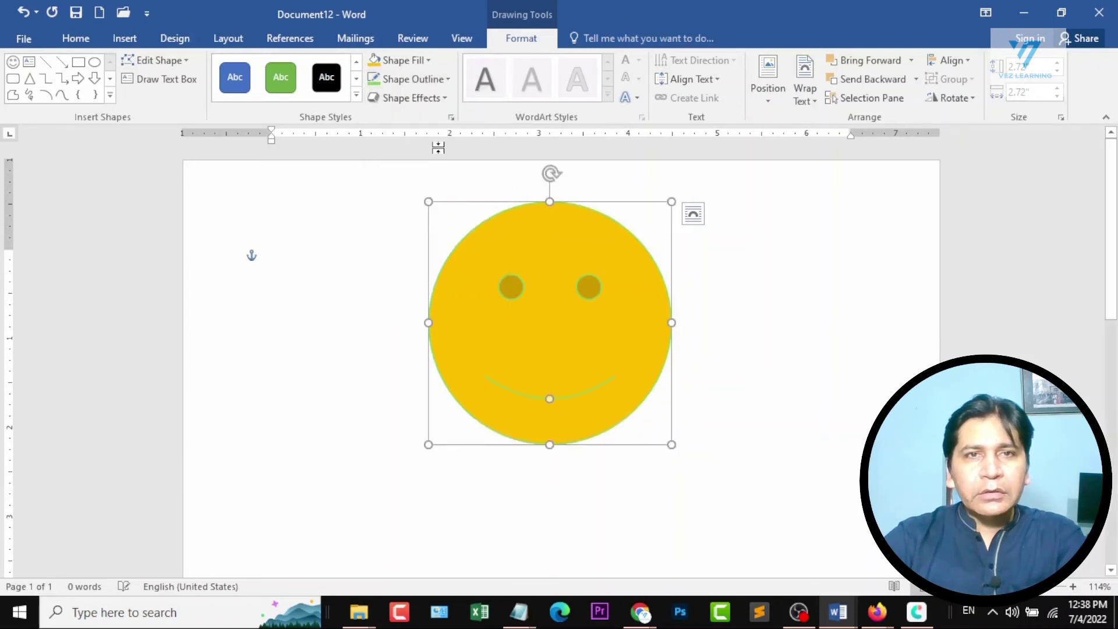
left_click(448, 81)
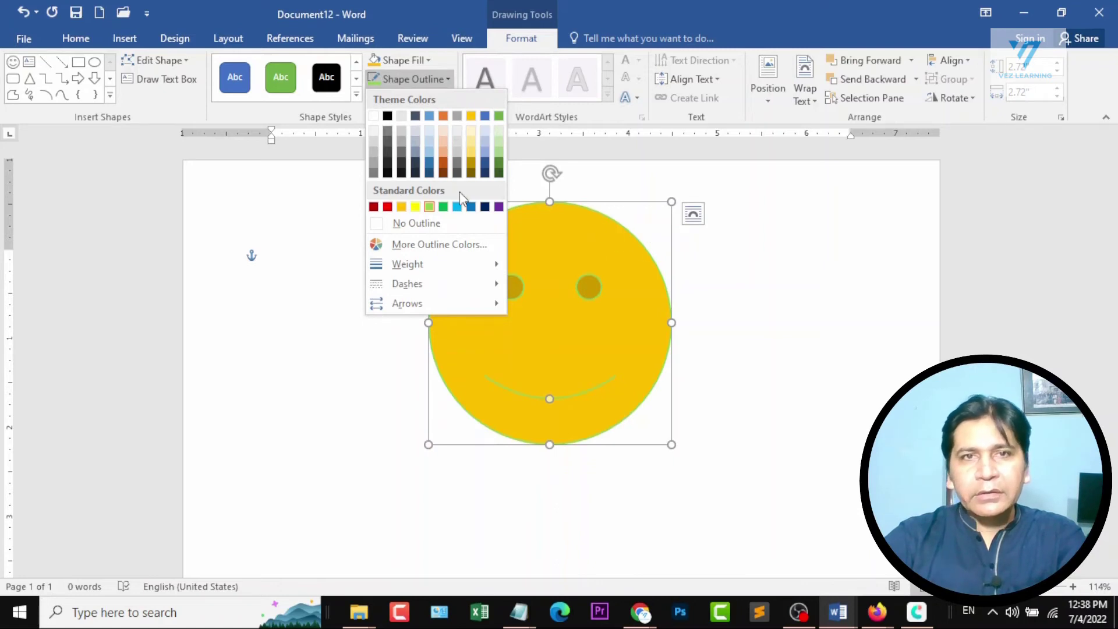
left_click(485, 207)
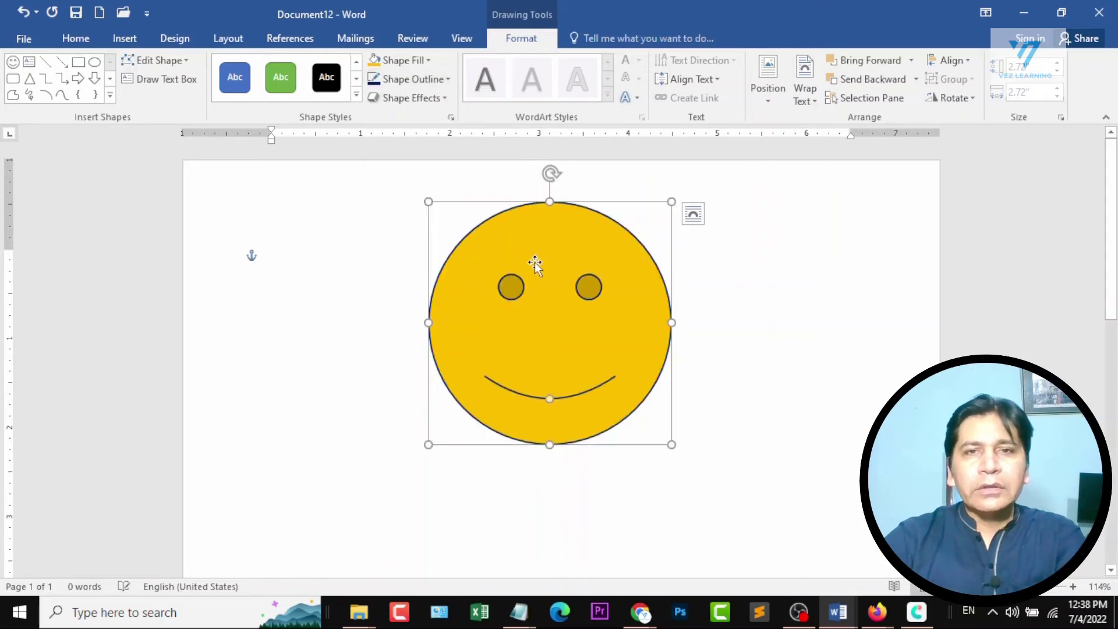
Try the first and last 3-D effect presets of the third preset row on the smiley face.
left_click(440, 101)
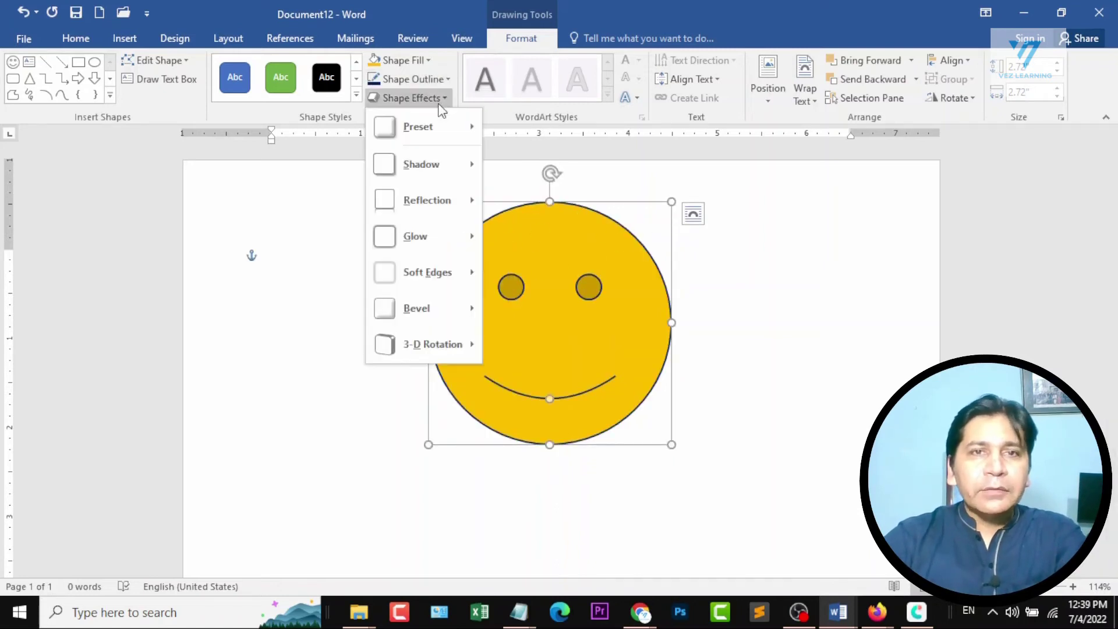
mouse_move(438, 131)
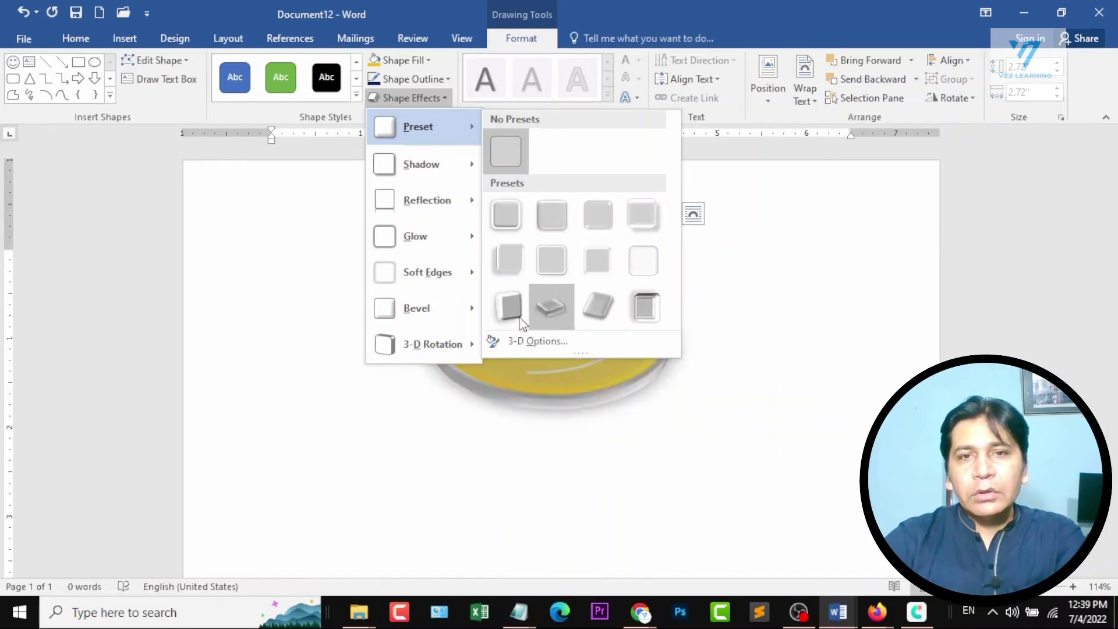
left_click(548, 308)
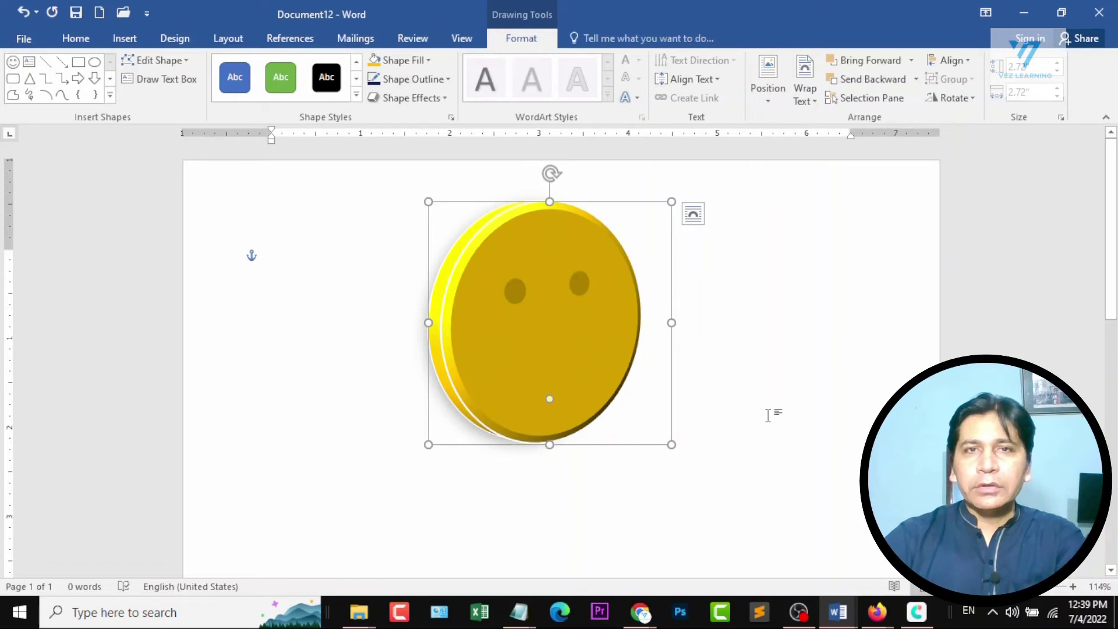
left_click(434, 98)
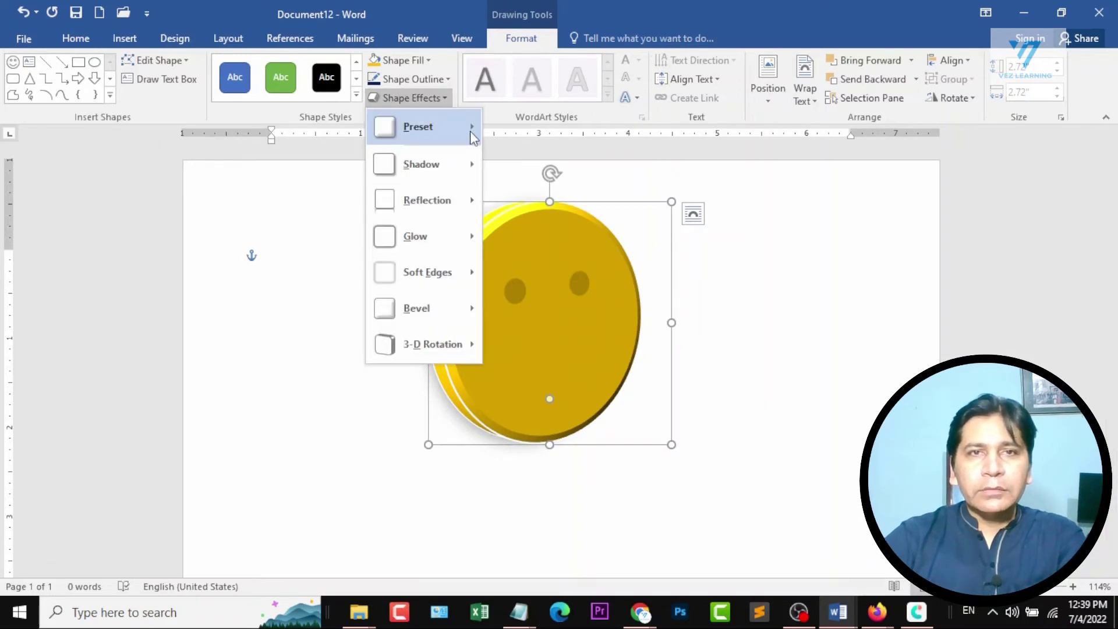
mouse_move(466, 127)
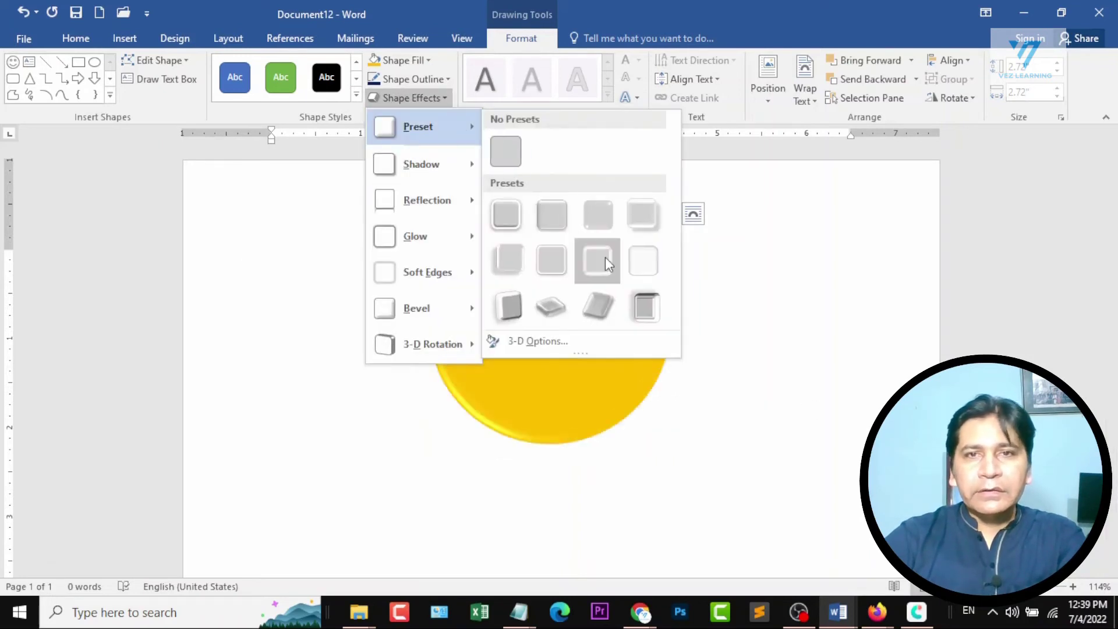
left_click(651, 306)
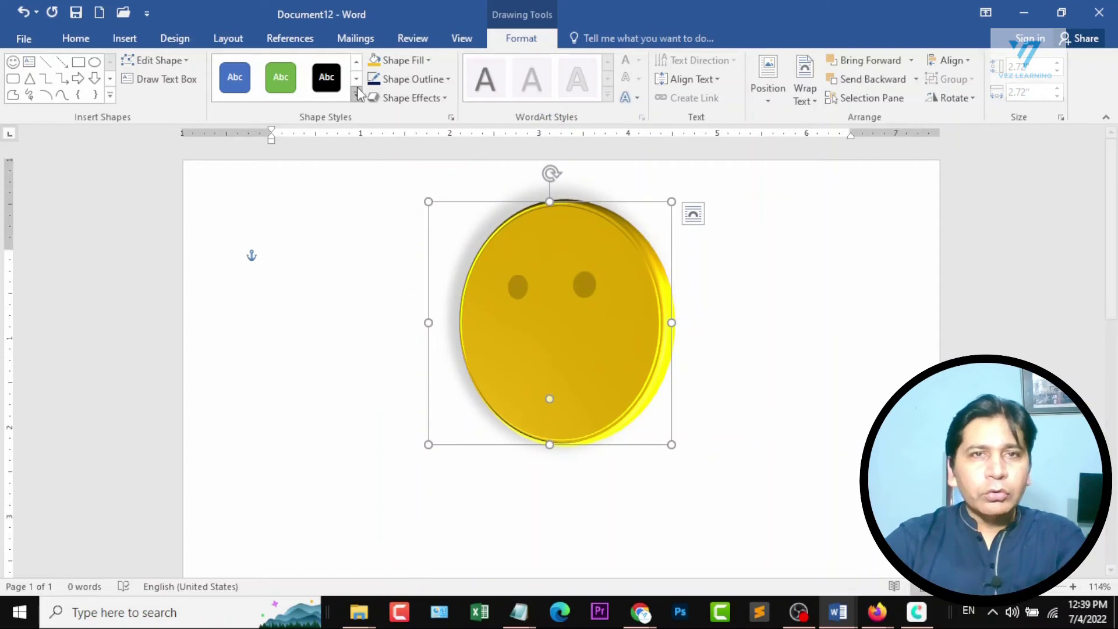
Apply the third effect preset of the third preset row to the smiley face.
left_click(425, 96)
mouse_move(453, 143)
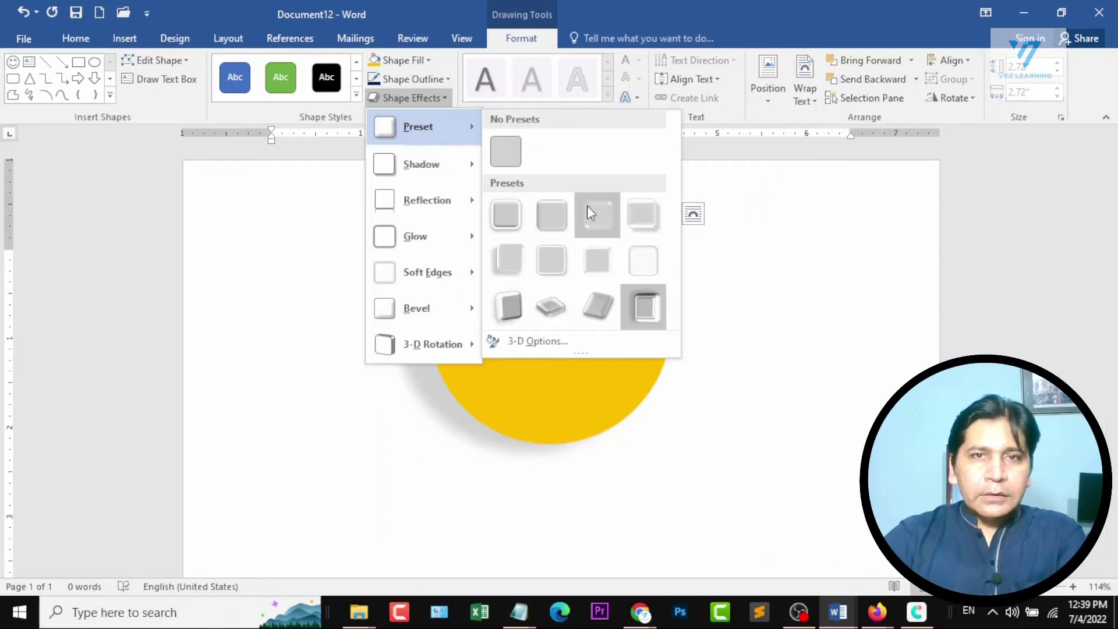
left_click(594, 302)
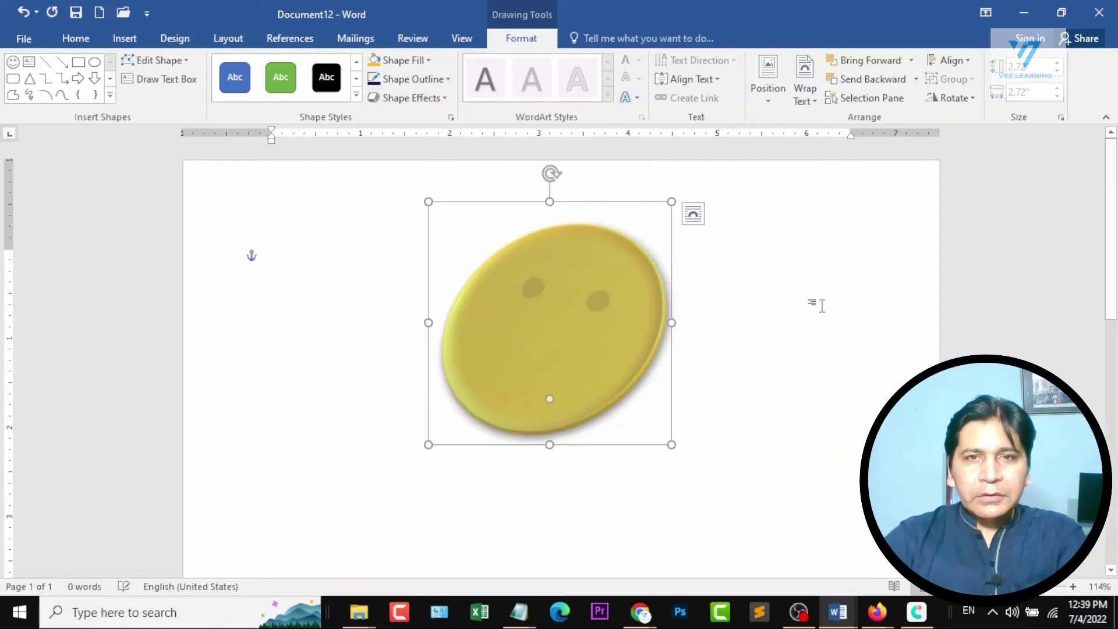
Apply the outer shadow in the middle of the first row and the second reflection variation of the first row to the smiley face.
left_click(429, 98)
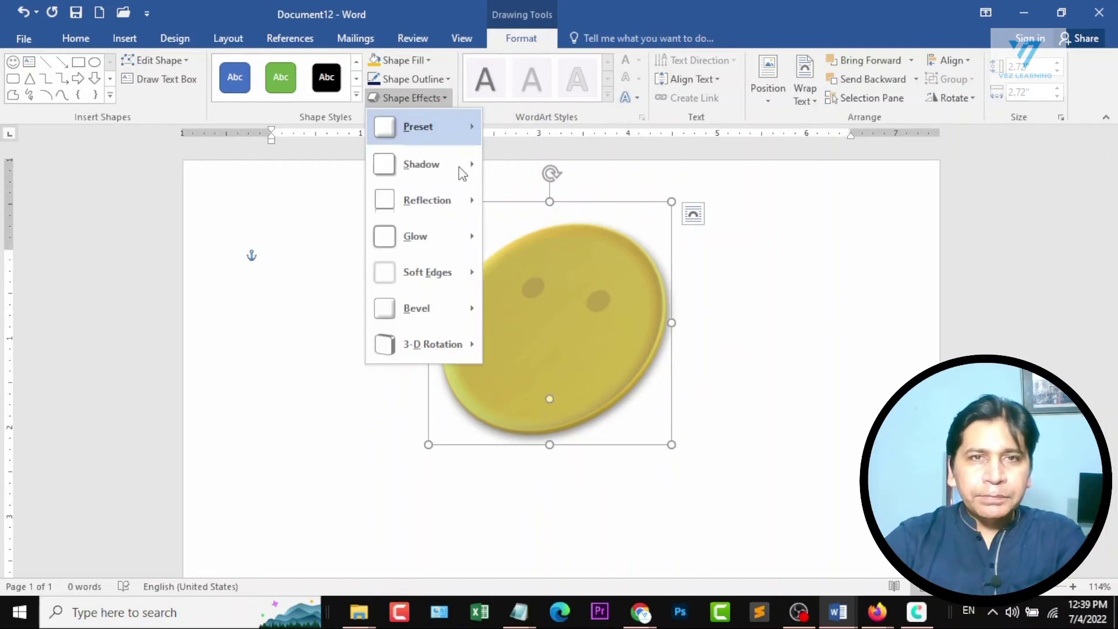
mouse_move(466, 169)
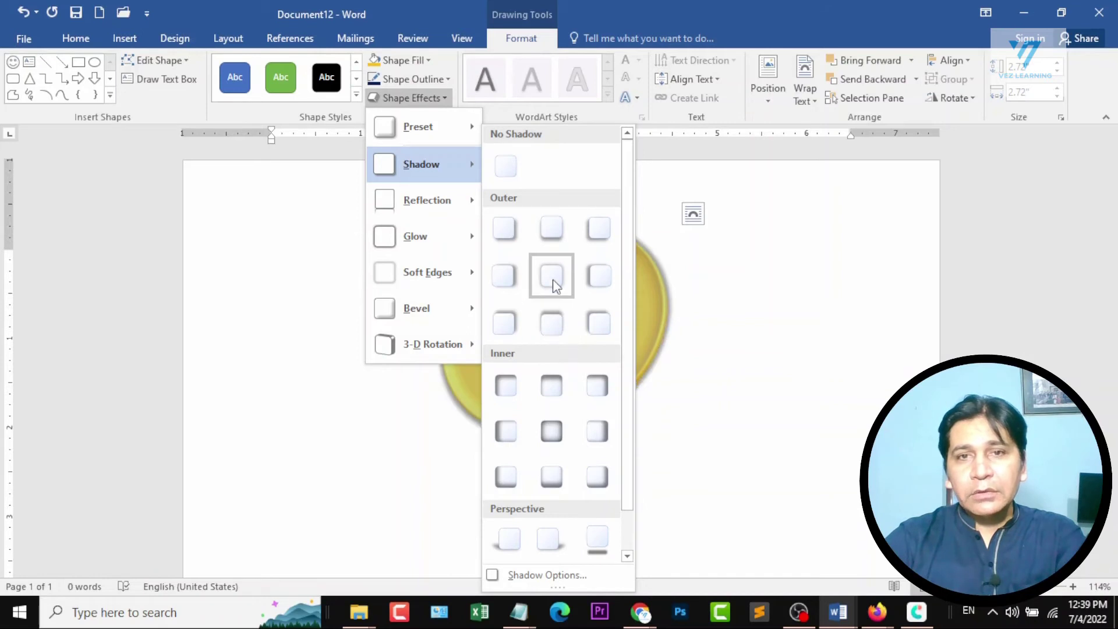
left_click(551, 229)
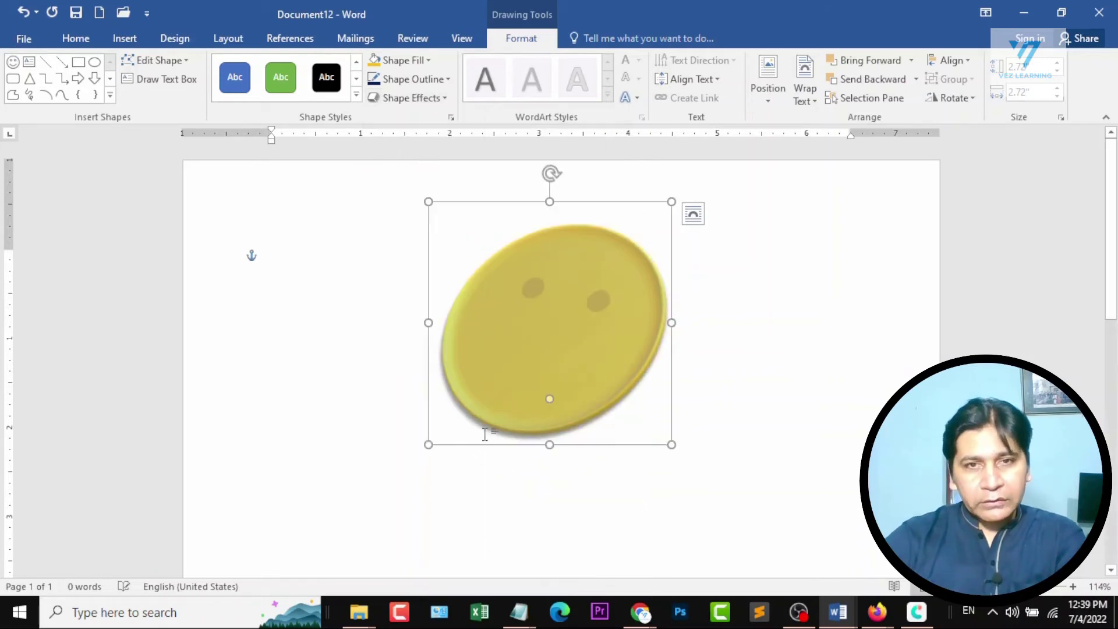
left_click(434, 95)
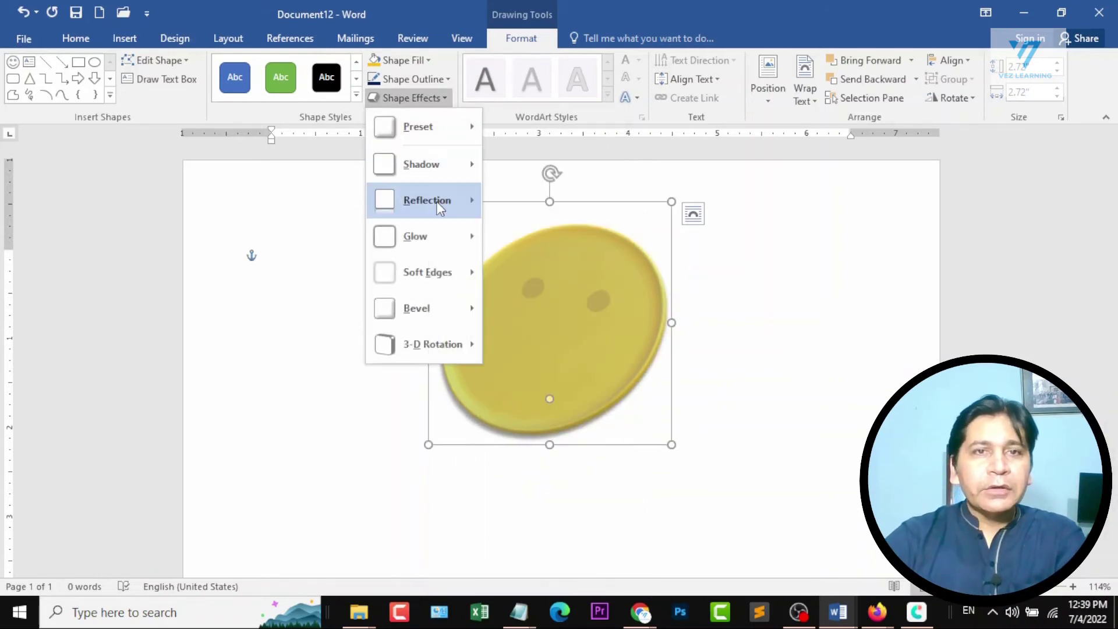
mouse_move(440, 208)
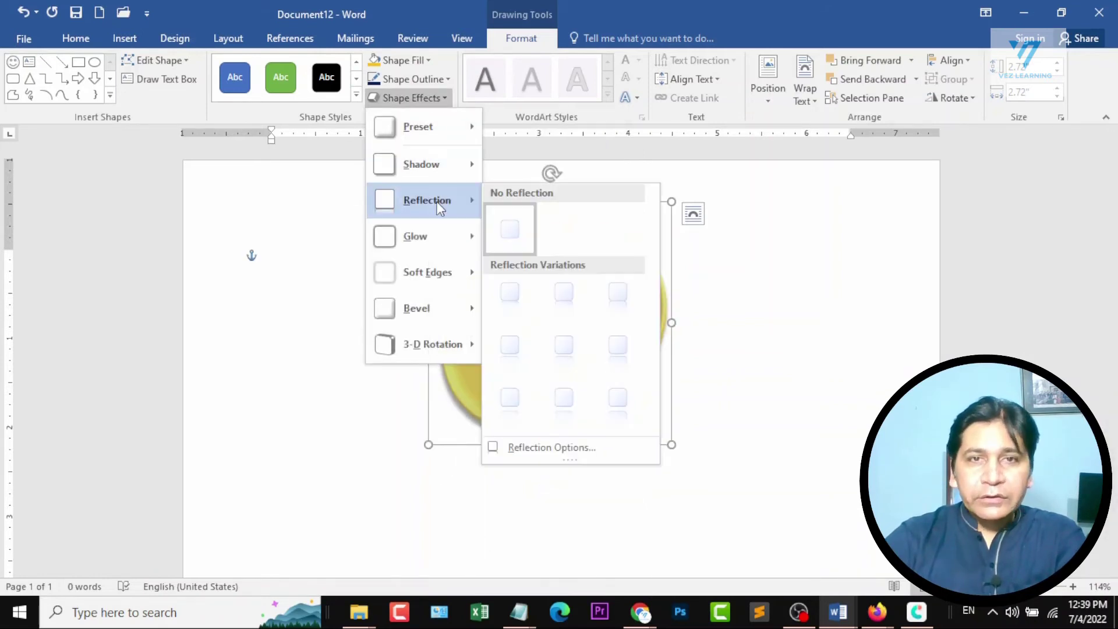
left_click(564, 314)
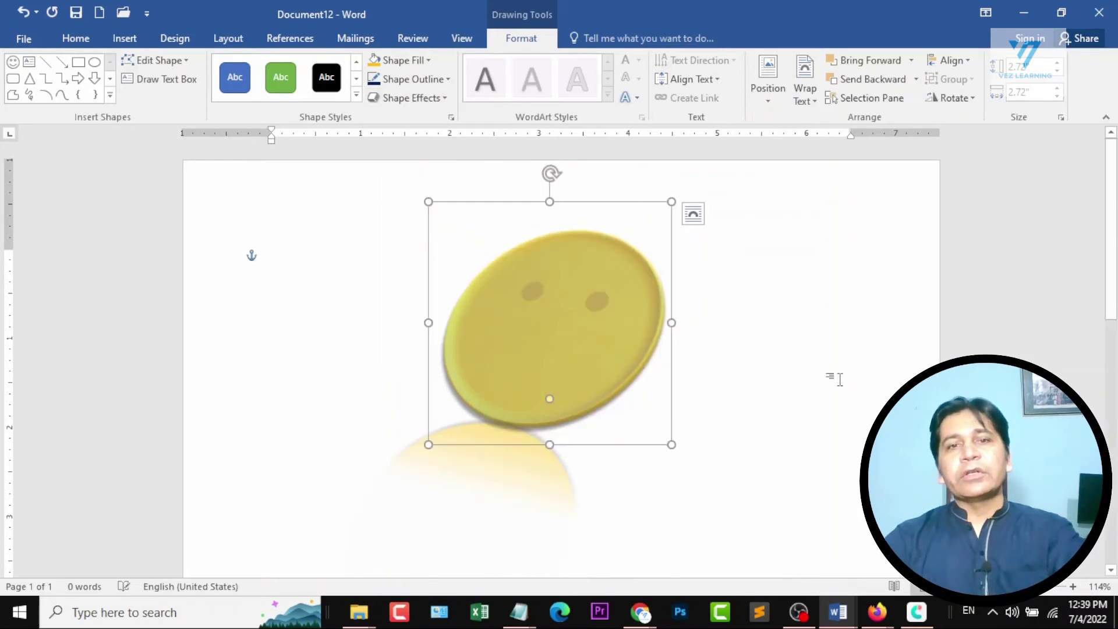
Add the blue glow variation from the second row, fifth column, to the smiley face.
left_click(438, 100)
mouse_move(432, 235)
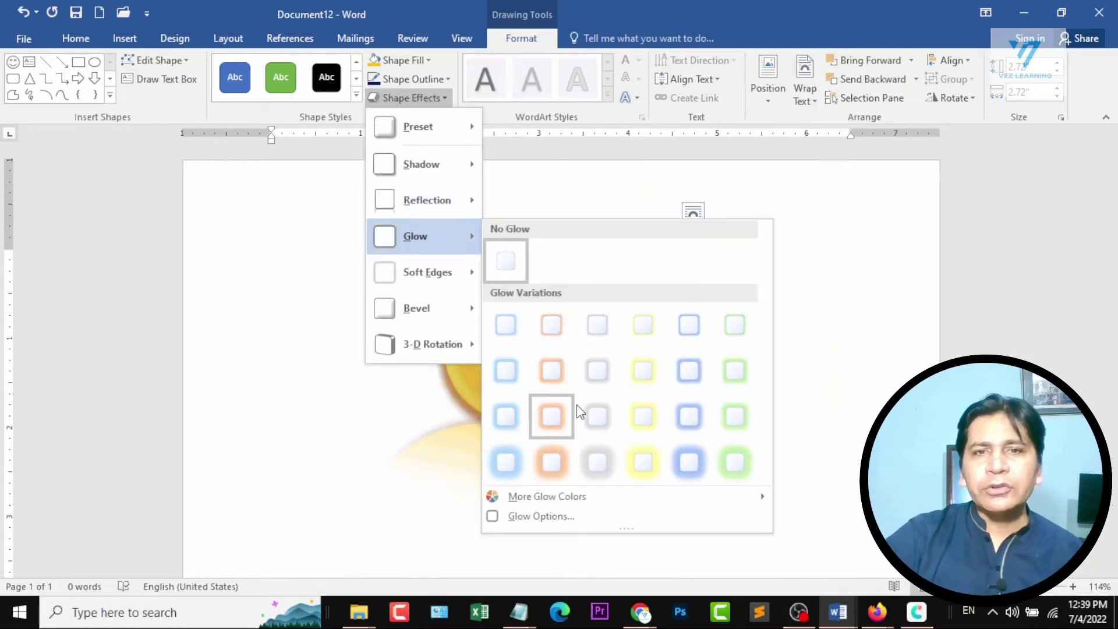
left_click(690, 376)
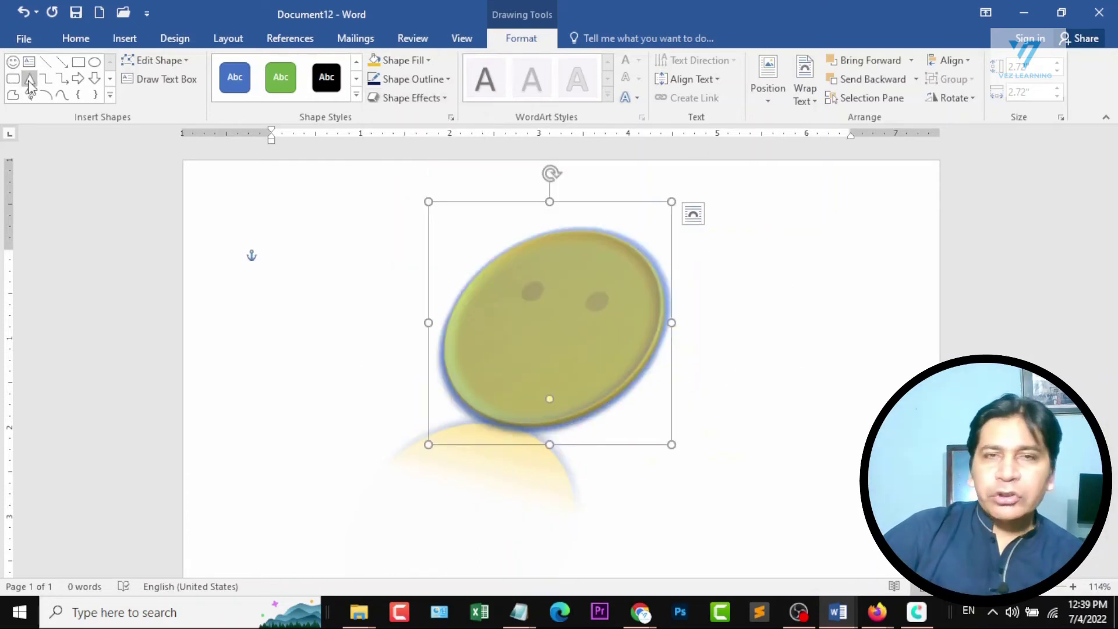
Delete everything on the page, including the formatted smiley face.
left_click(130, 45)
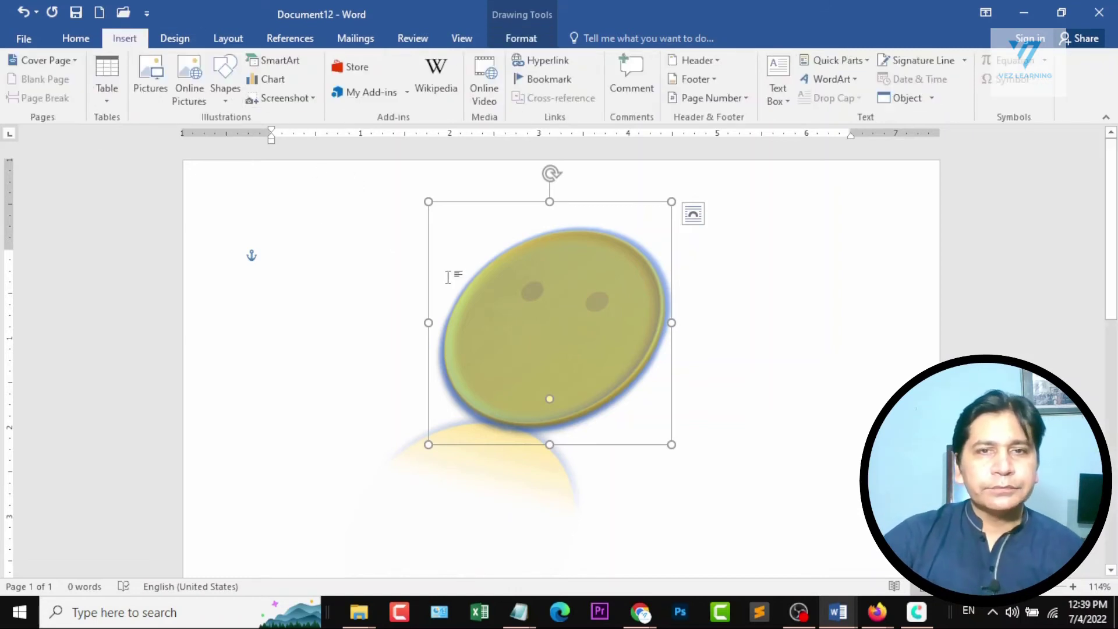
key("ctrl+a")
key("Delete")
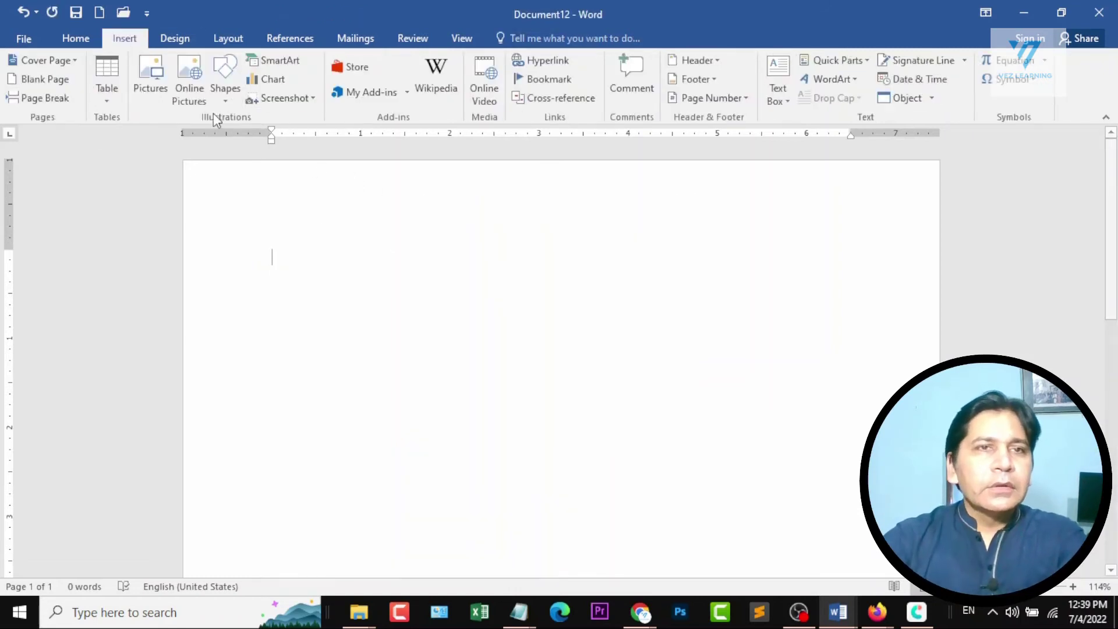
Insert an Alternating Hexagons SmartArt graphic from the List category.
left_click(272, 64)
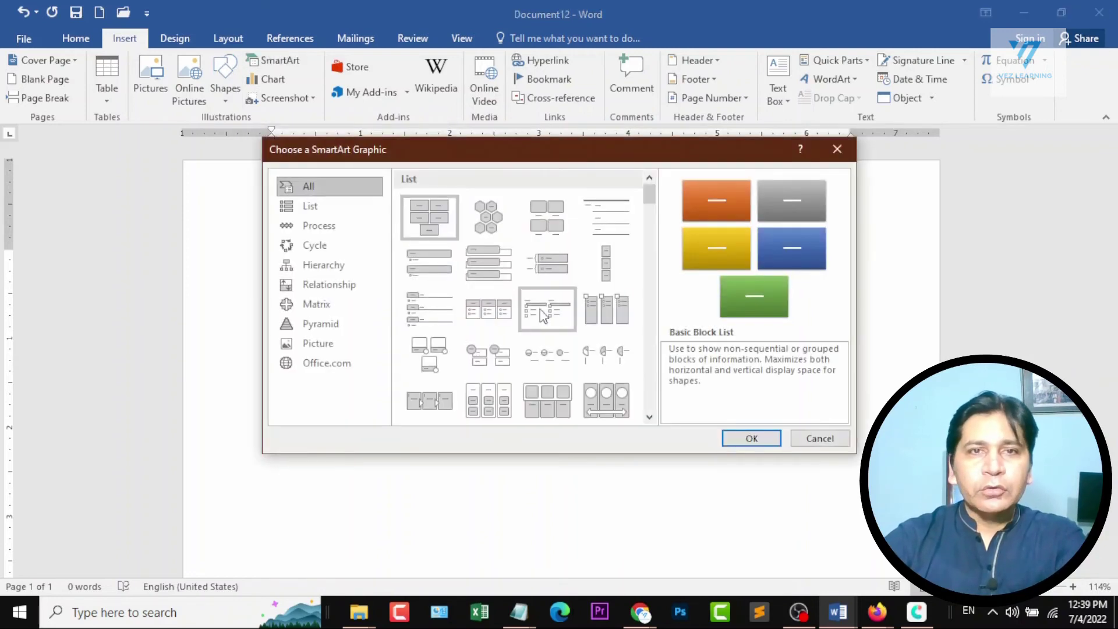
left_click(324, 237)
left_click(324, 225)
left_click(319, 208)
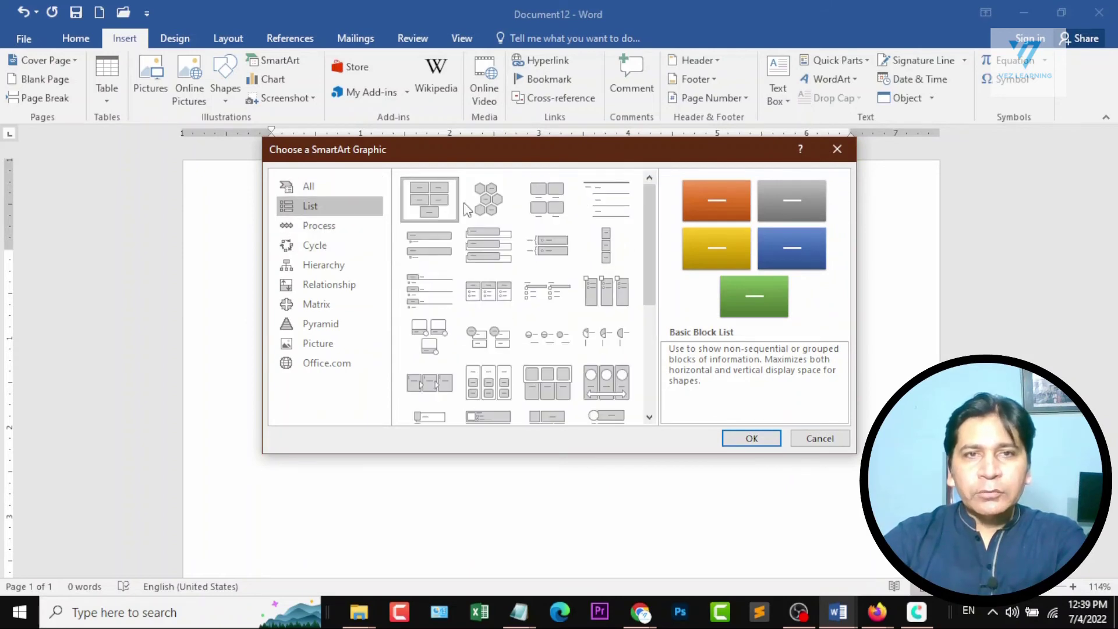
left_click(492, 207)
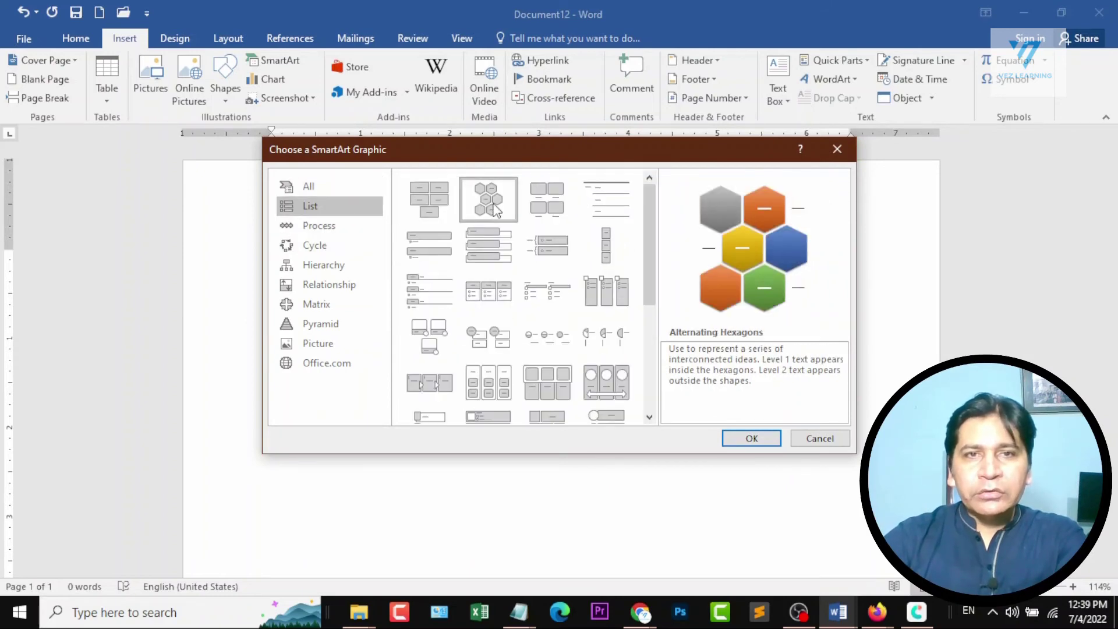
left_click(752, 439)
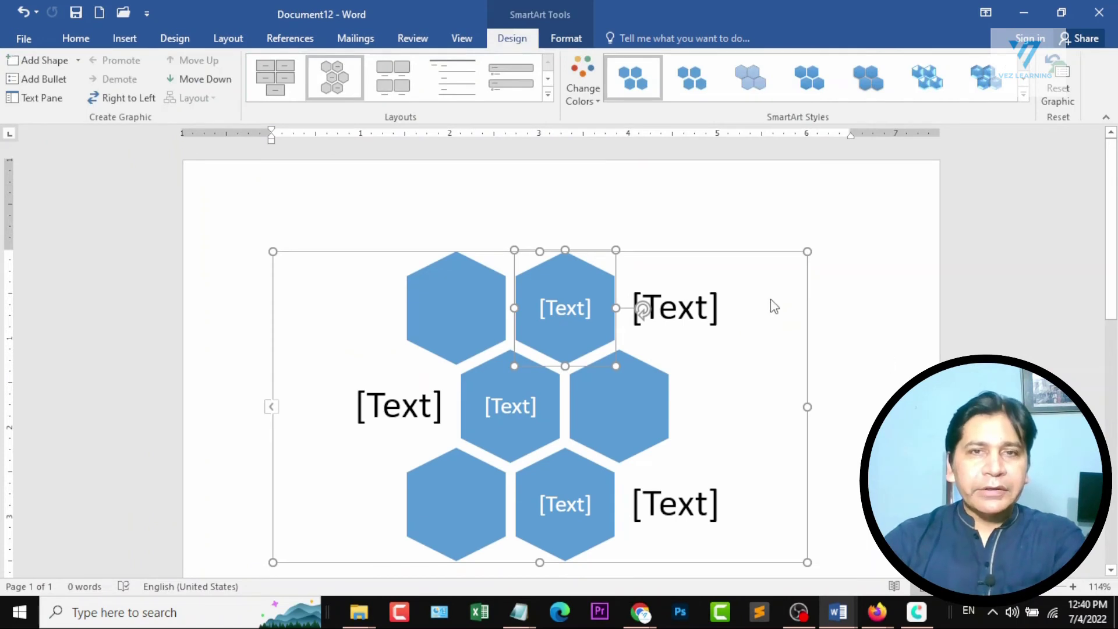
Enter First in the upper text hexagon, Second in the middle one, and Third in the text area beside First.
left_click(567, 308)
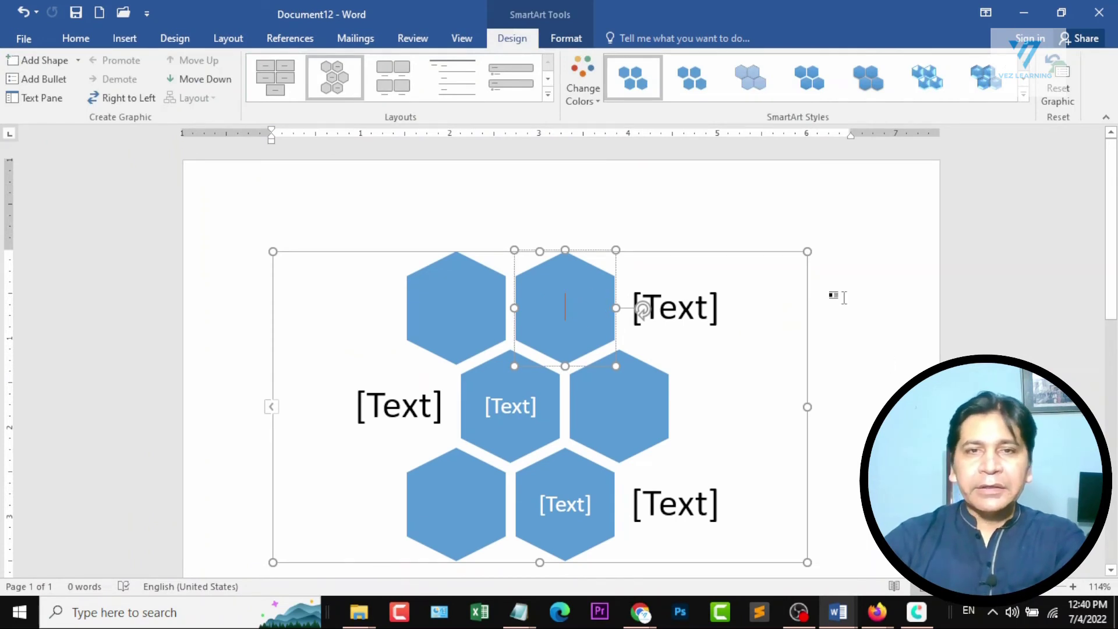
type("First")
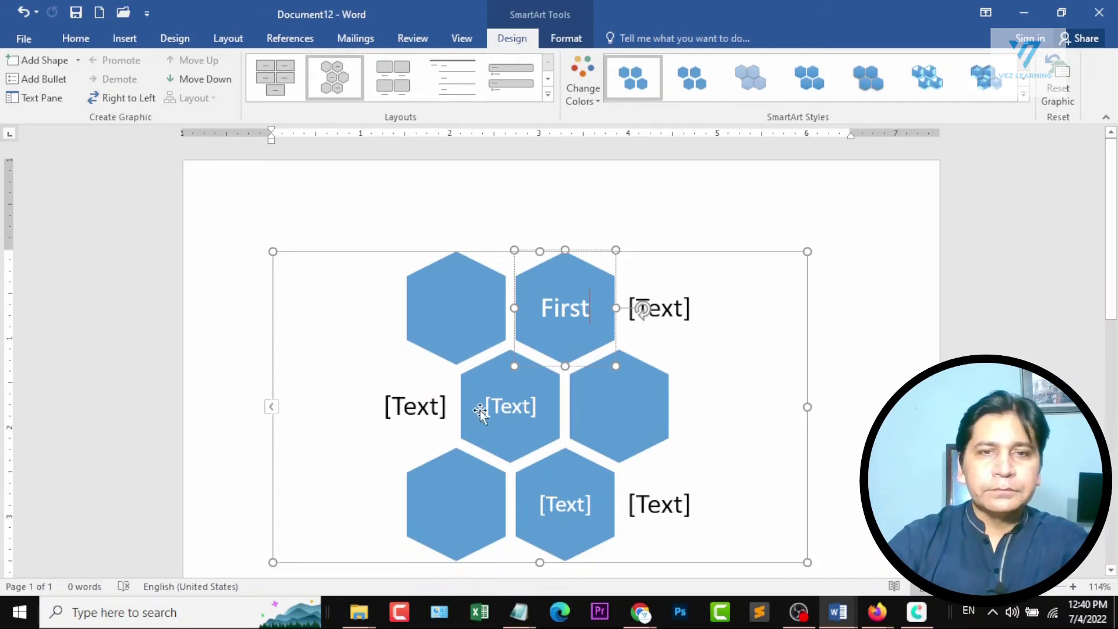
left_click(504, 408)
type("Second")
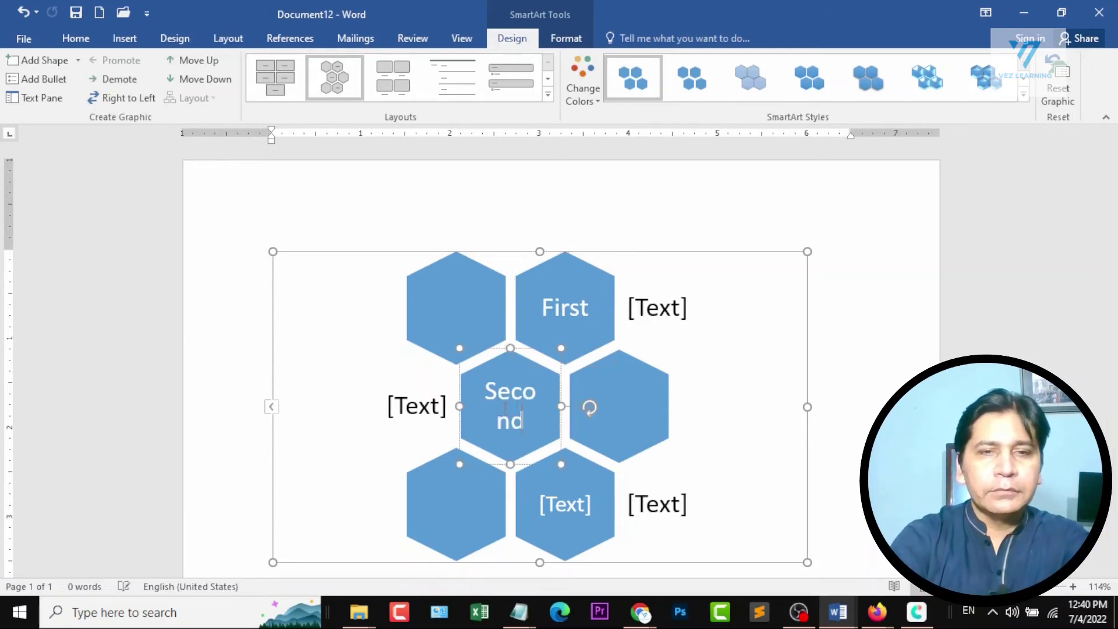
left_click(644, 307)
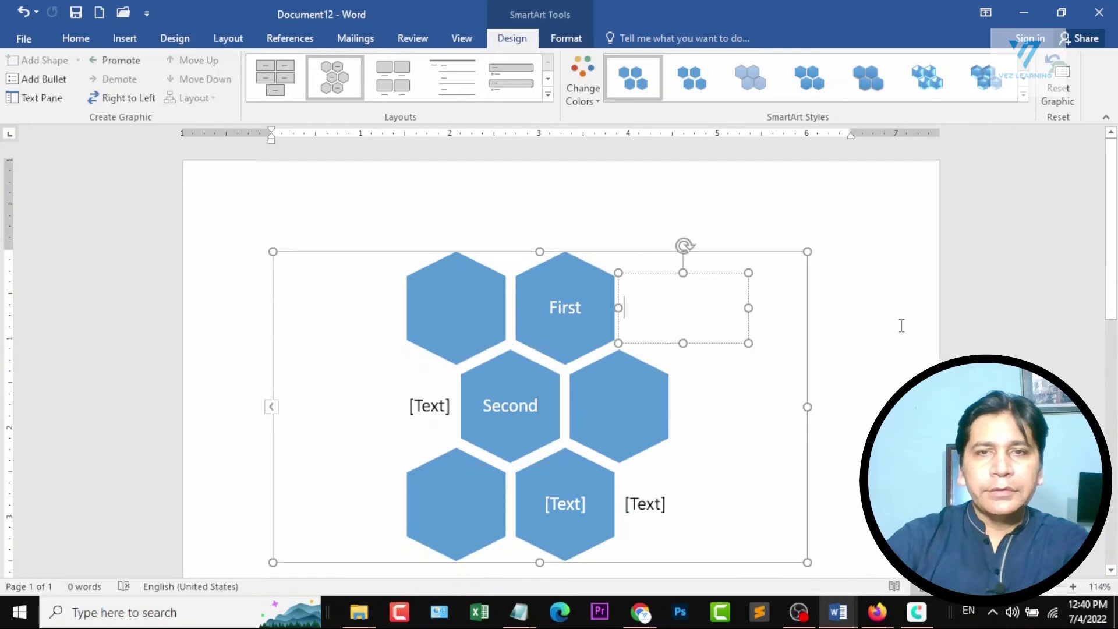
type("Third")
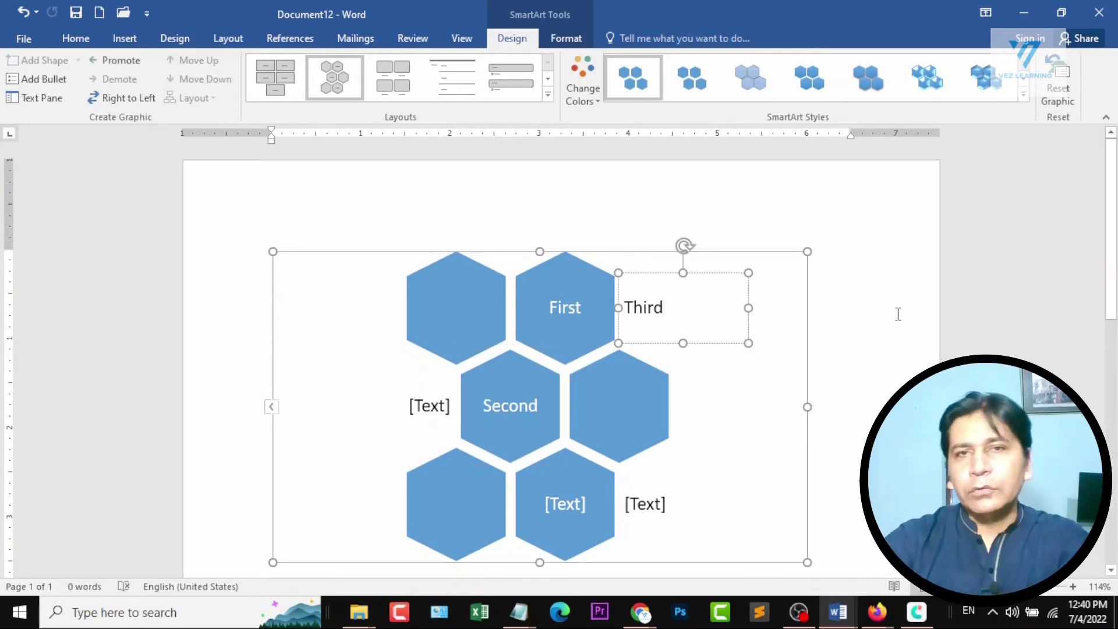
left_click(951, 325)
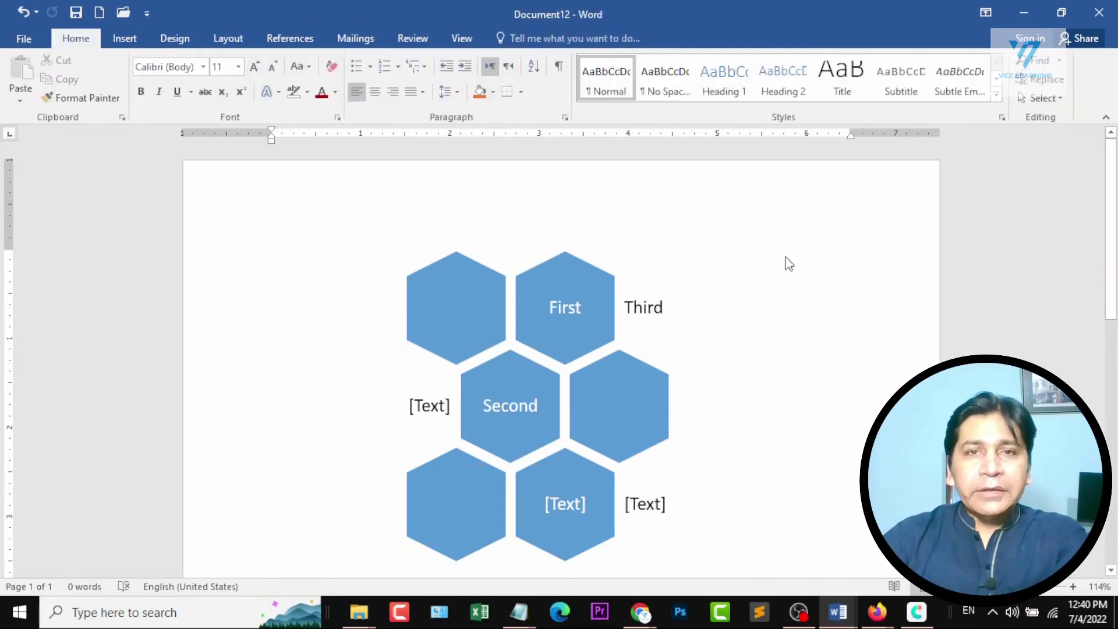
Apply the last 3-D SmartArt style, with the tilted perspective, to the whole hexagon graphic.
left_click(450, 301)
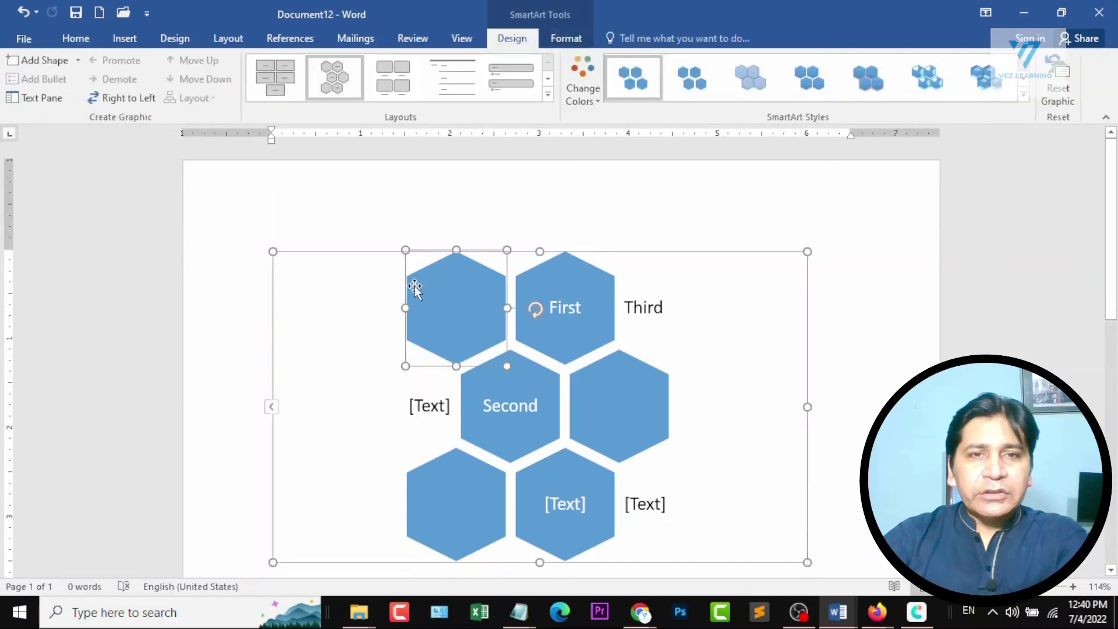
left_click(305, 251)
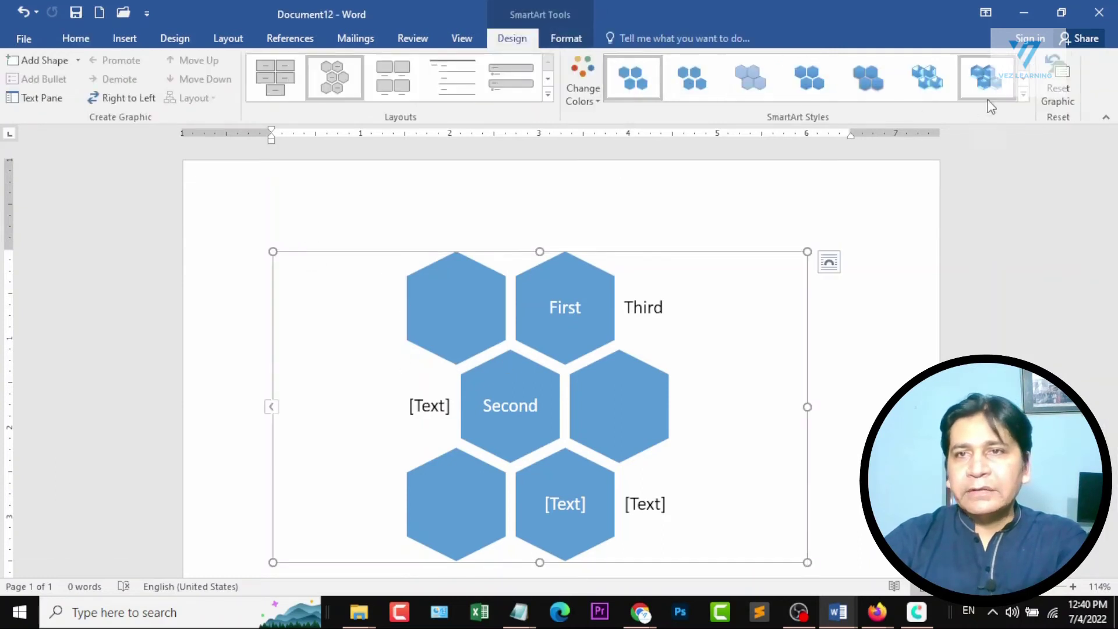
left_click(1024, 94)
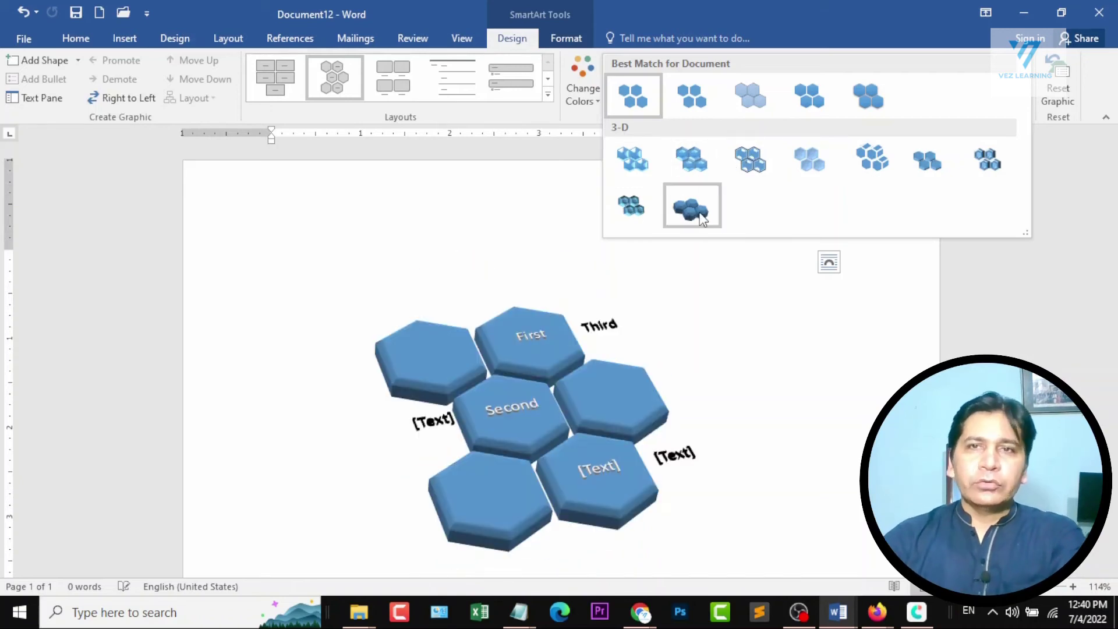
left_click(702, 218)
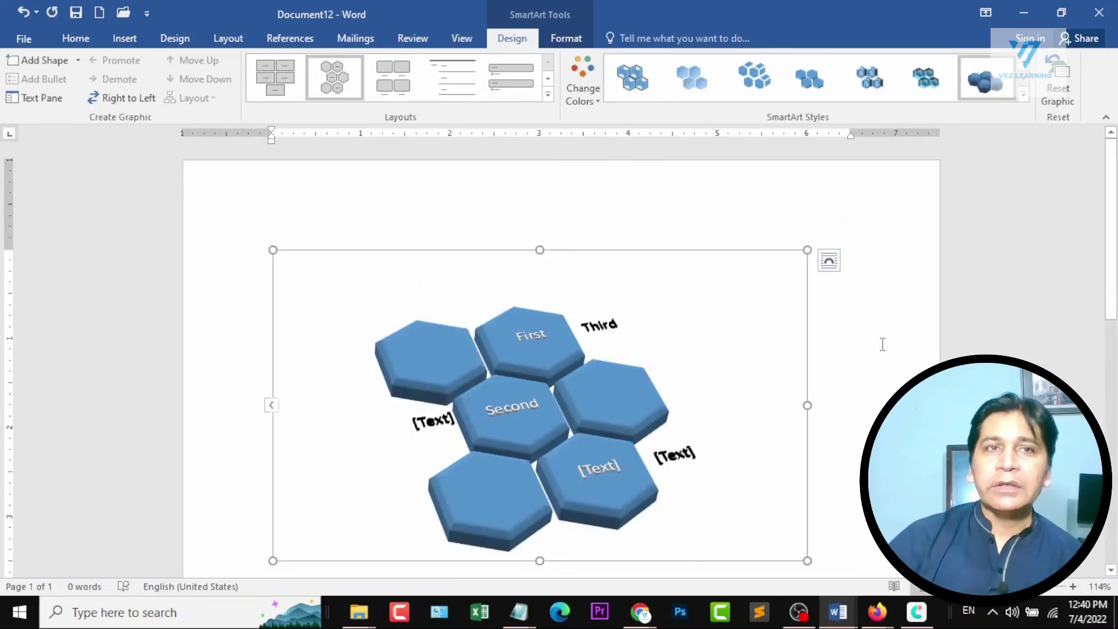
Delete the hexagon graphic and insert a Radial Venn SmartArt graphic from the Cycle category.
key("Delete")
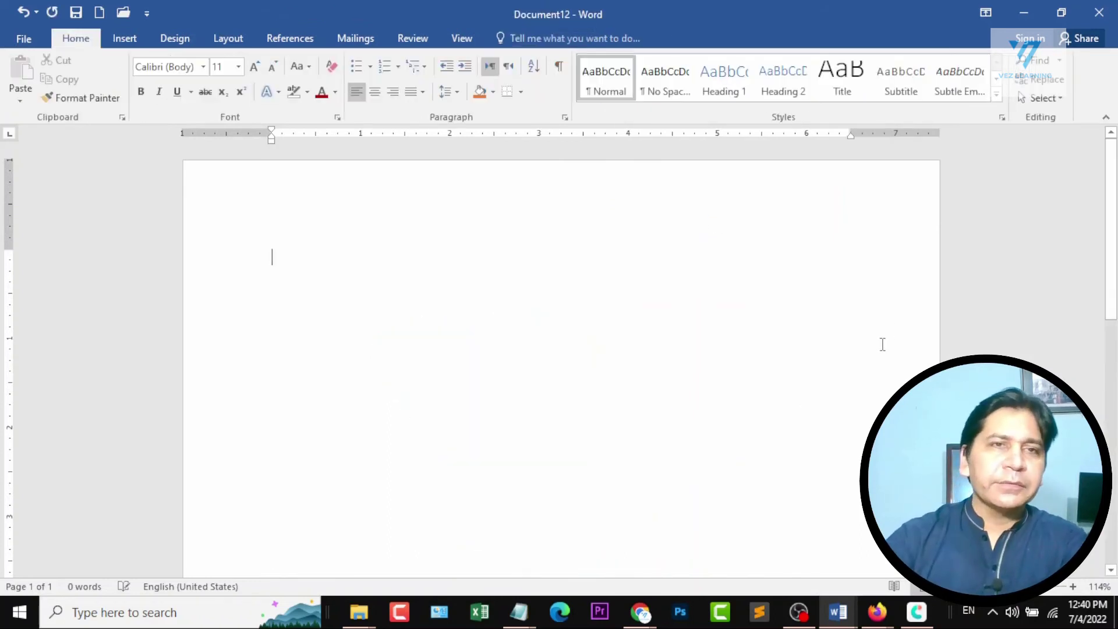
left_click(125, 38)
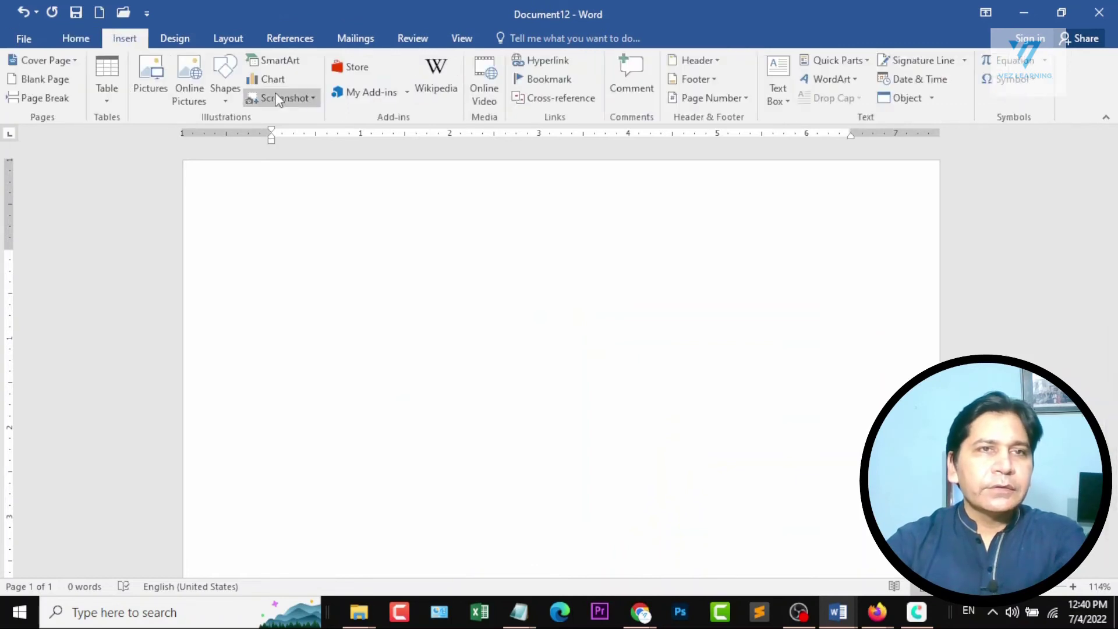
left_click(294, 67)
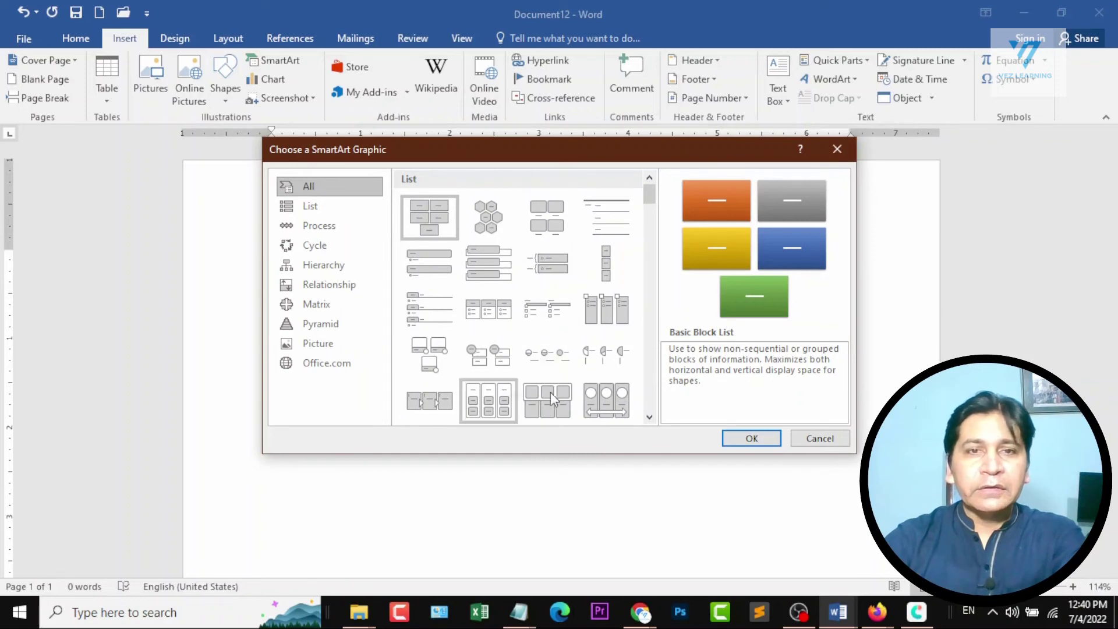
left_click(319, 208)
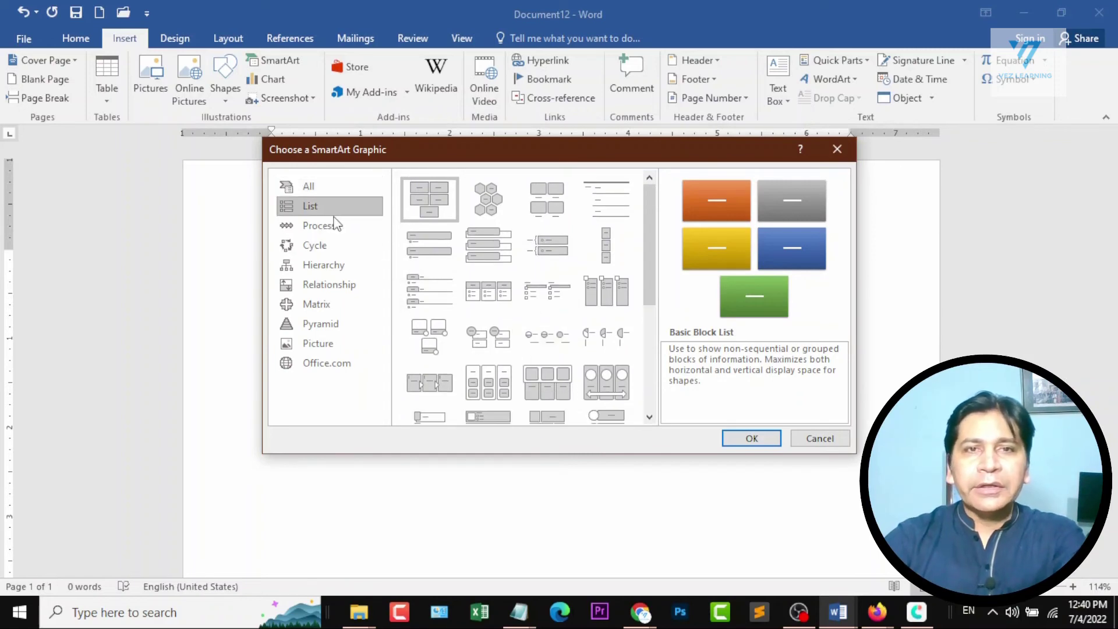
left_click(336, 227)
left_click(334, 244)
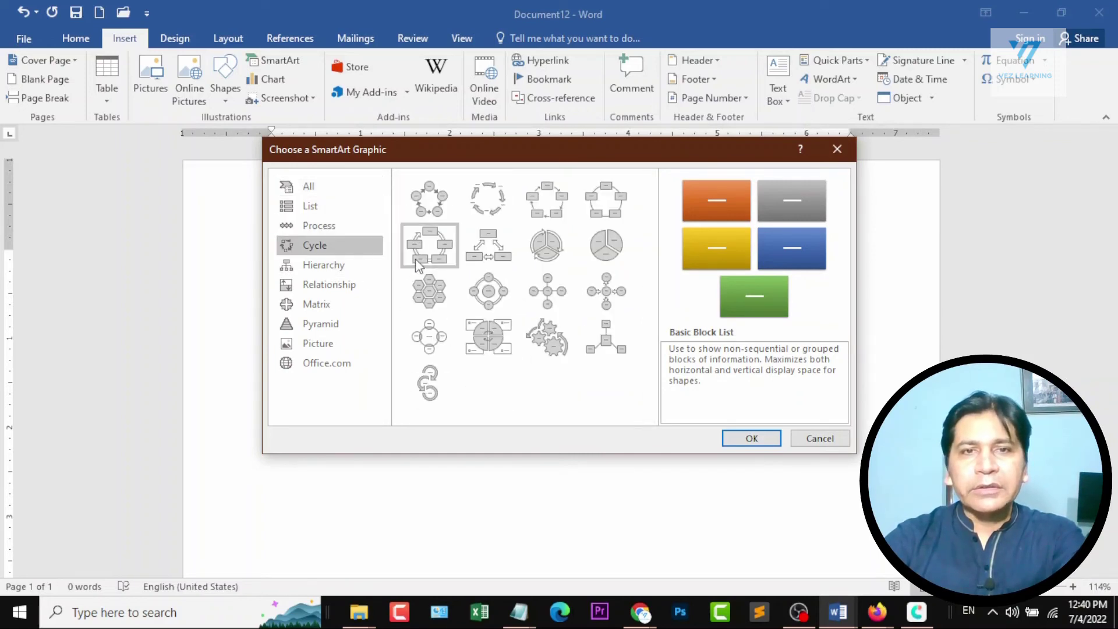
left_click(429, 336)
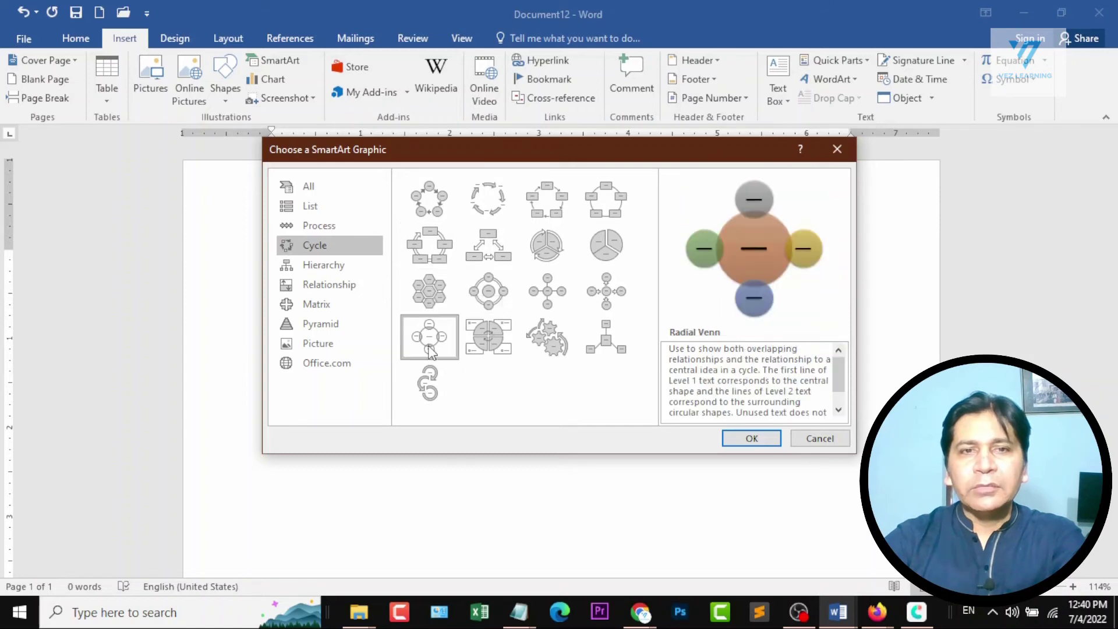
left_click(750, 437)
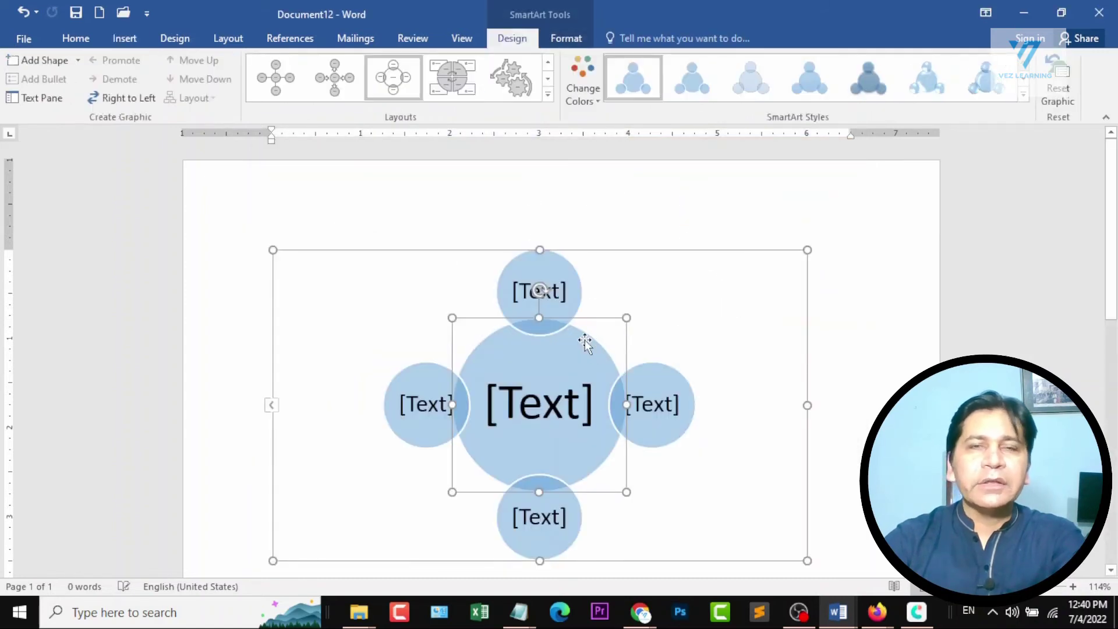
Apply the seventh 3-D SmartArt style of the first row to the Radial Venn graphic.
left_click(1023, 94)
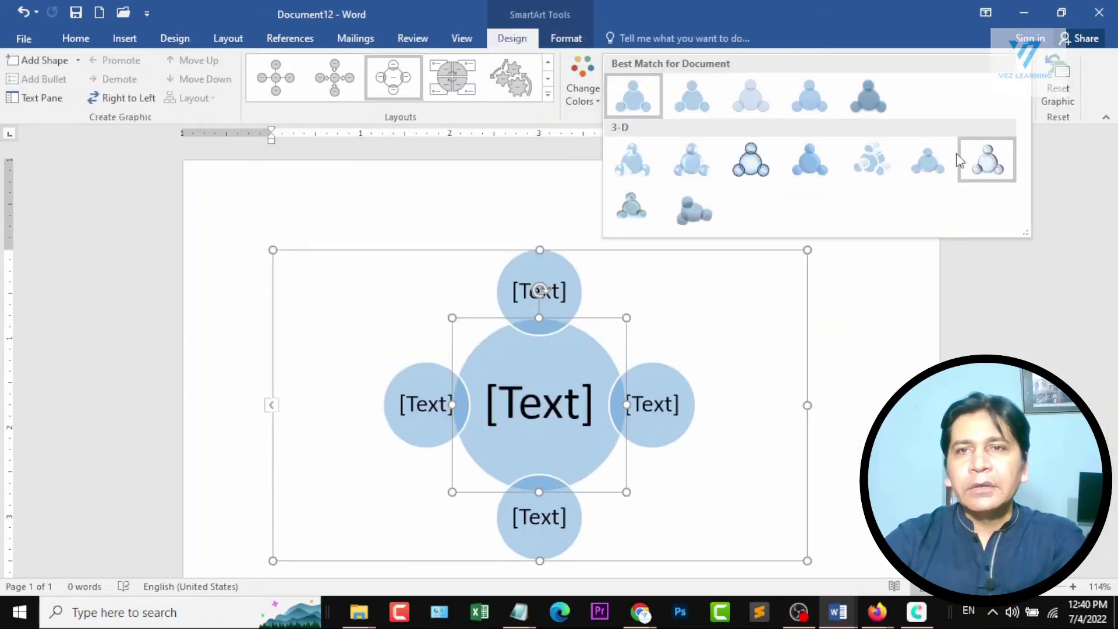
left_click(999, 169)
Recolor the Radial Venn graphic with a blue outlined accent variation and change its layout to the four-quadrant circle with corner text boxes.
left_click(582, 82)
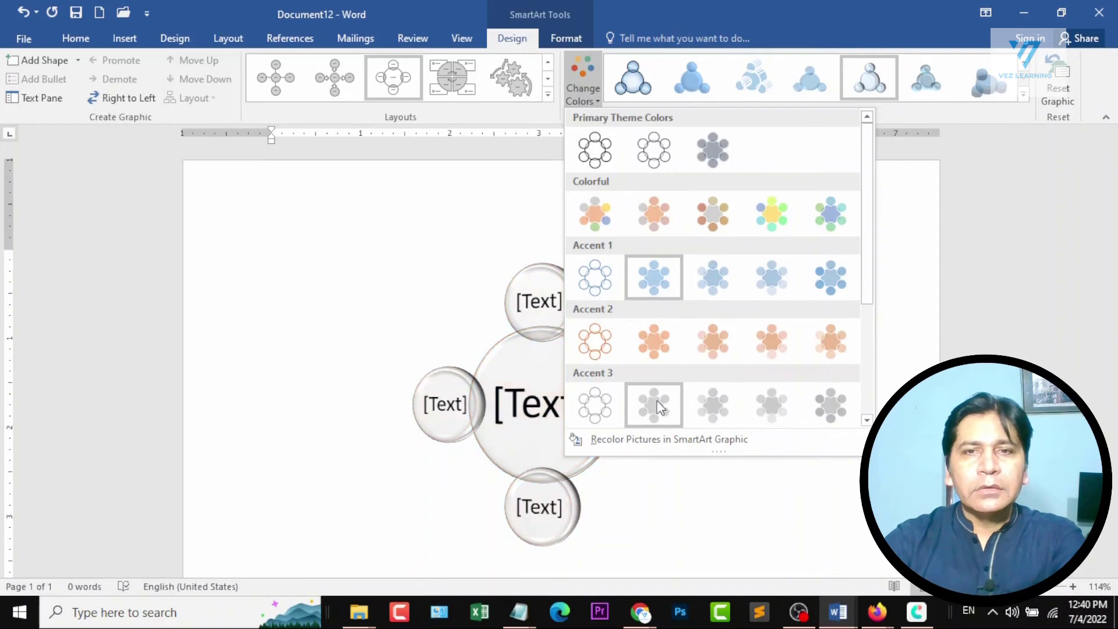
scroll(776, 284, "down", 3)
left_click(603, 354)
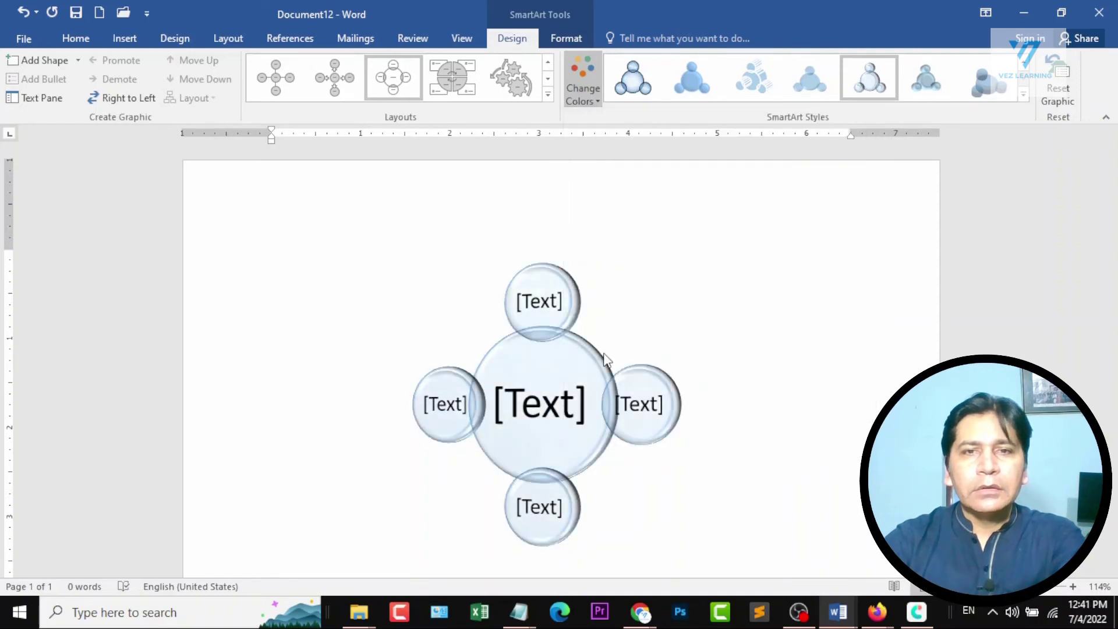
left_click(441, 82)
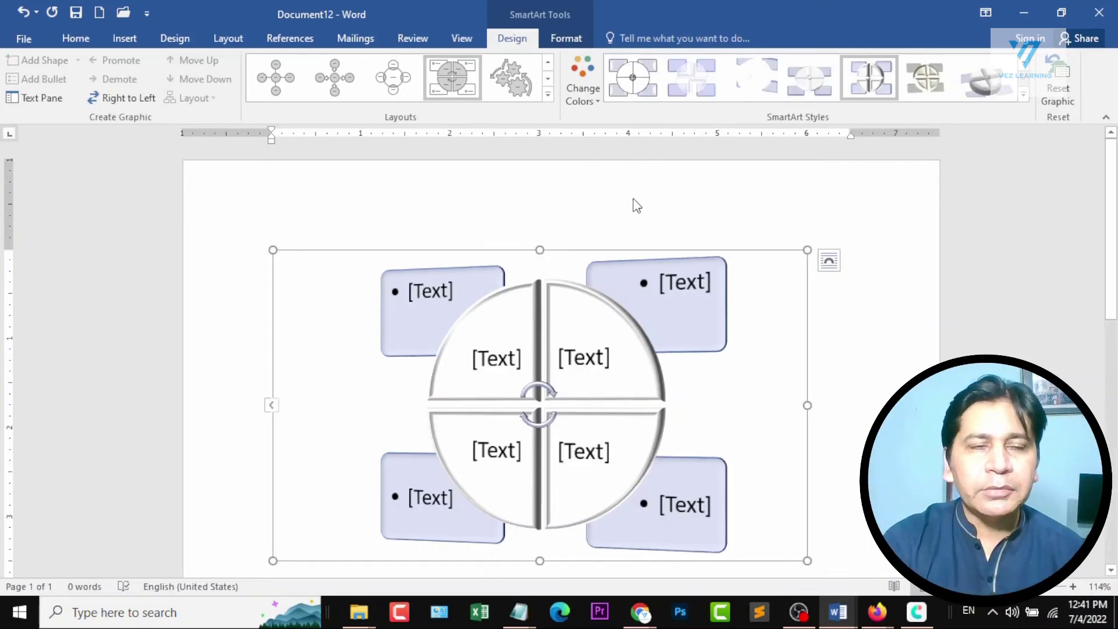
Delete the four-quadrant SmartArt graphic and start inserting a chart in its place.
key("Delete")
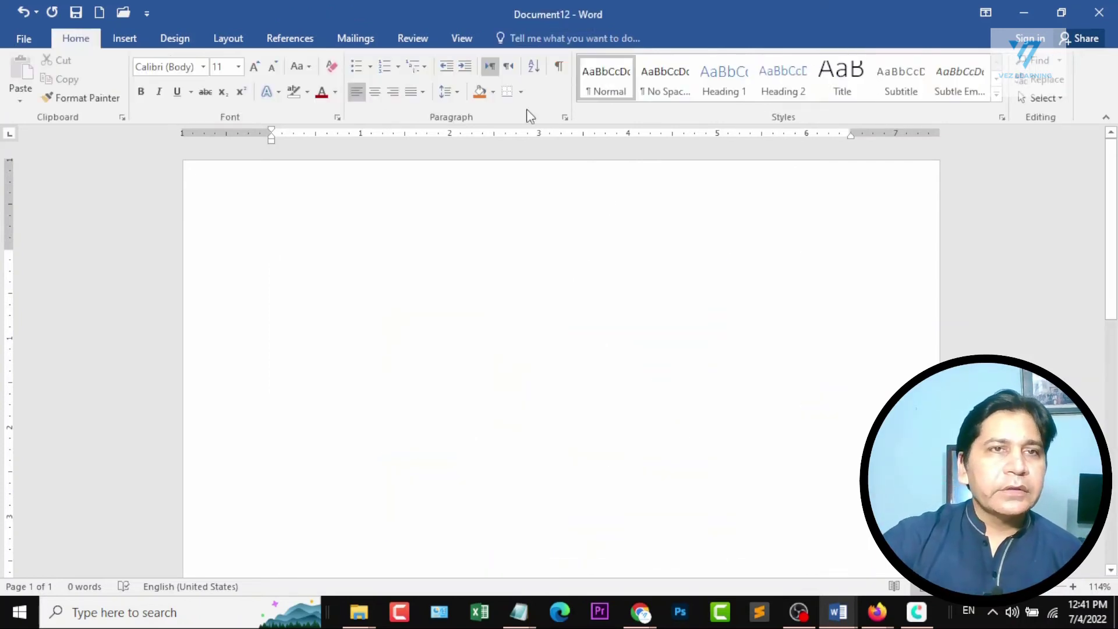
left_click(125, 39)
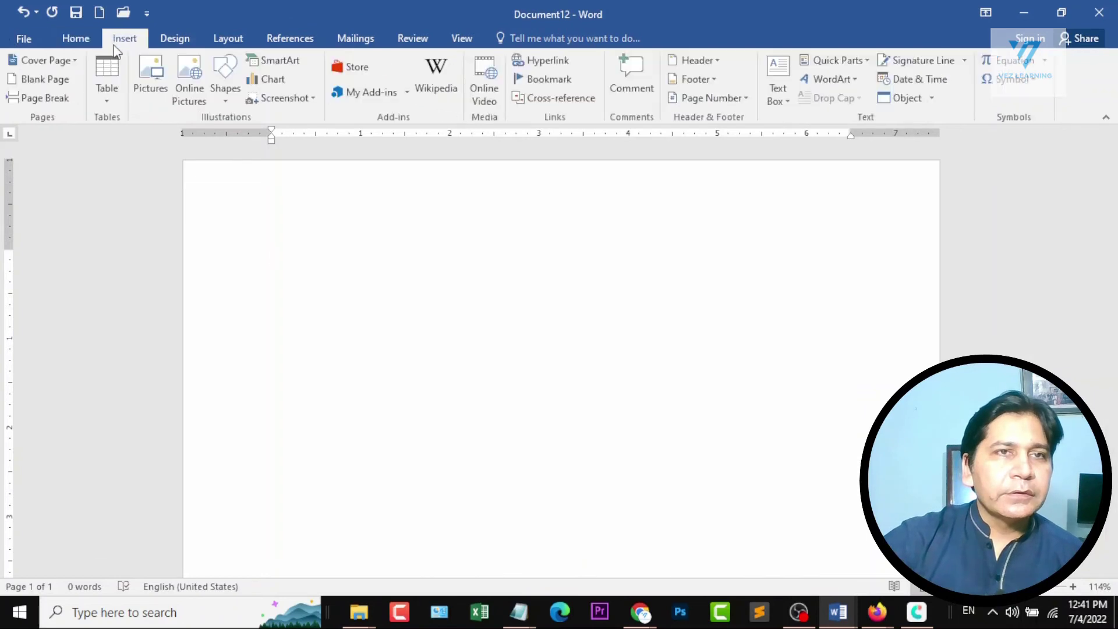
left_click(277, 85)
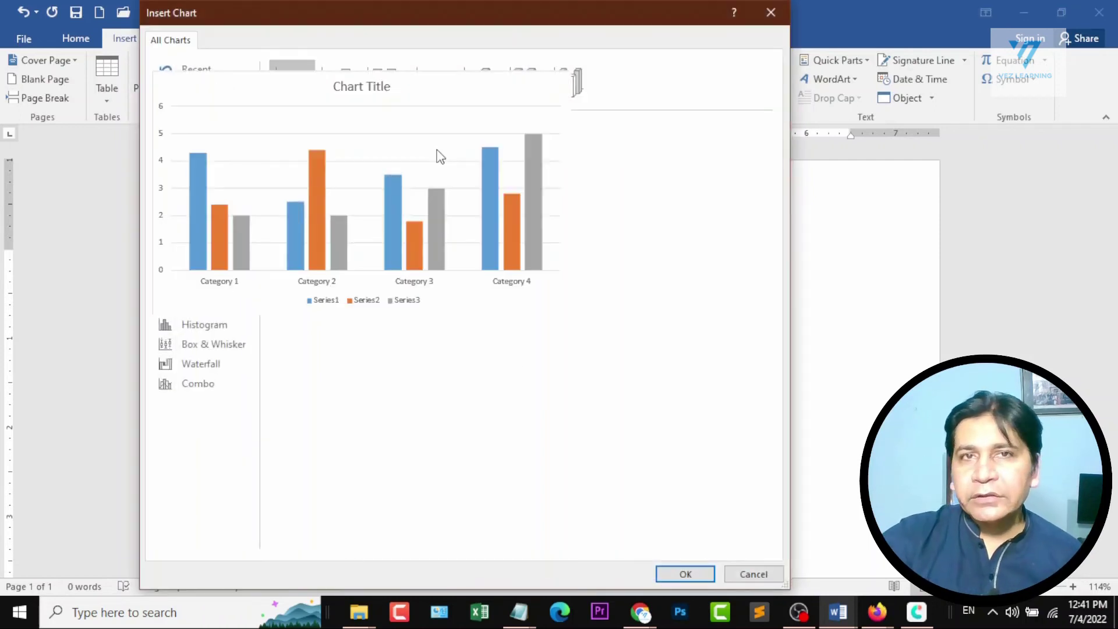
Browse the chart categories on offer, including pie, line, area, surface, treemap, histogram and waterfall.
left_click(198, 164)
left_click(190, 149)
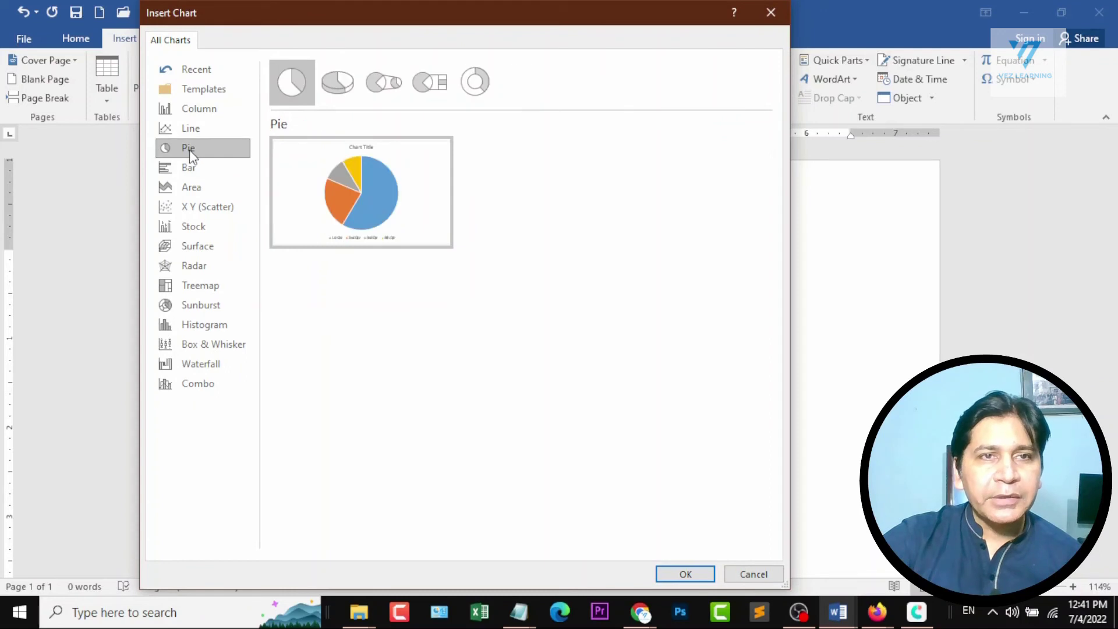
left_click(193, 129)
left_click(195, 186)
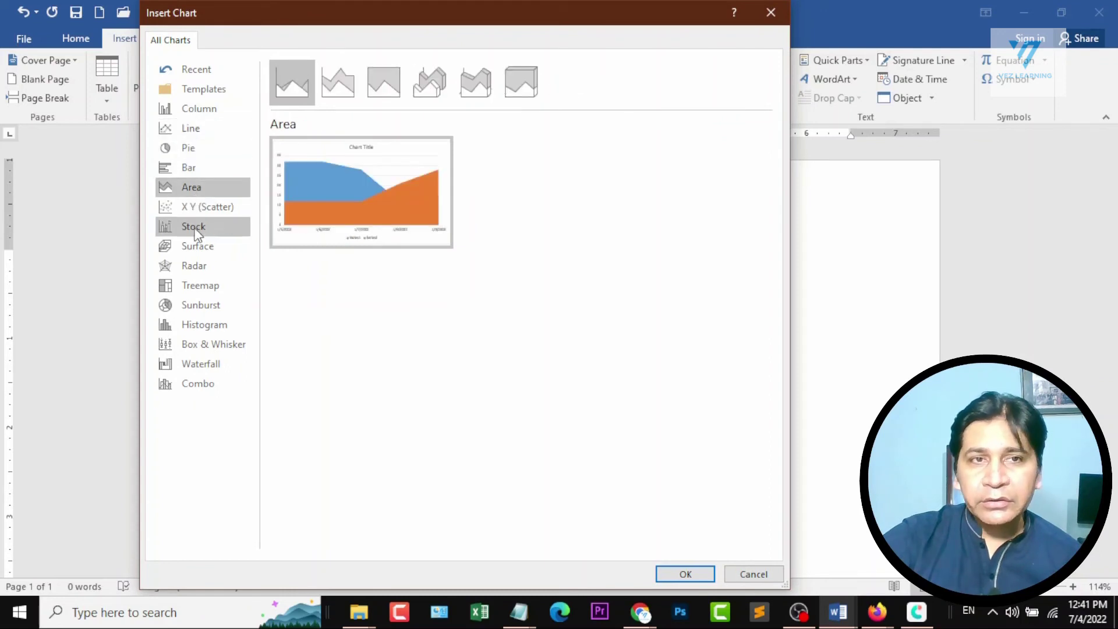
left_click(194, 247)
left_click(194, 284)
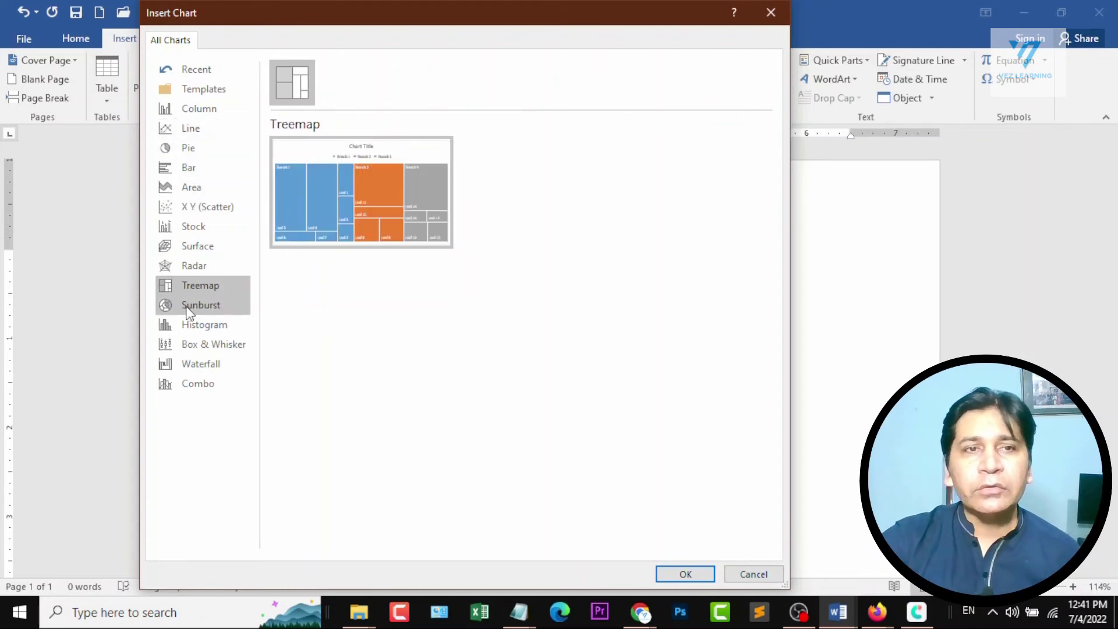
left_click(198, 324)
left_click(199, 363)
left_click(193, 186)
left_click(189, 148)
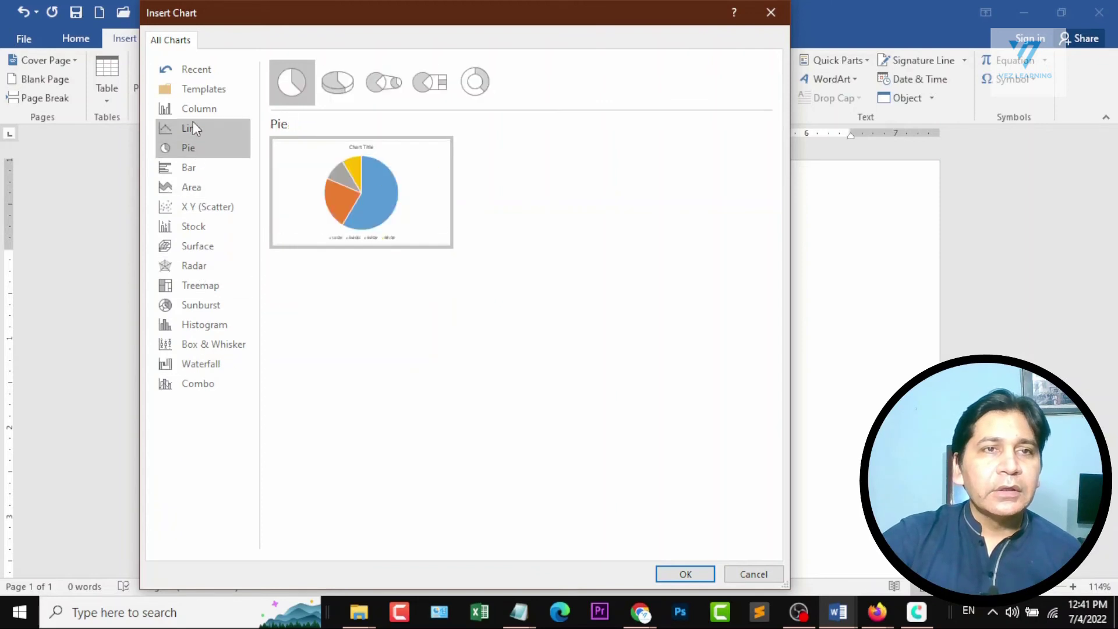
left_click(193, 124)
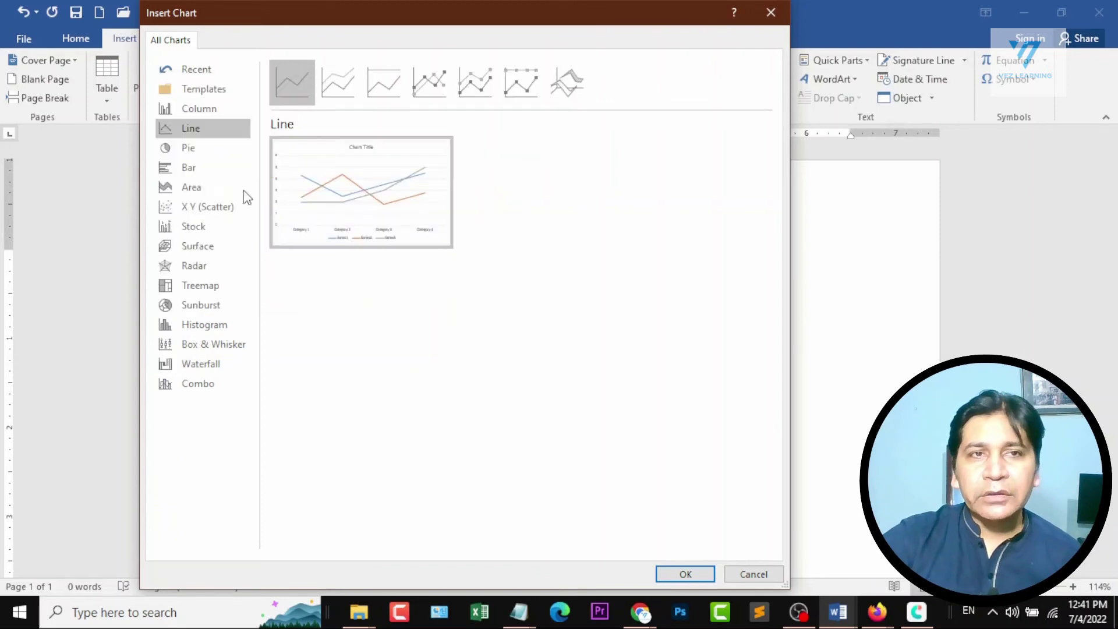
Insert a Clustered Column chart into the document.
left_click(193, 112)
mouse_move(366, 200)
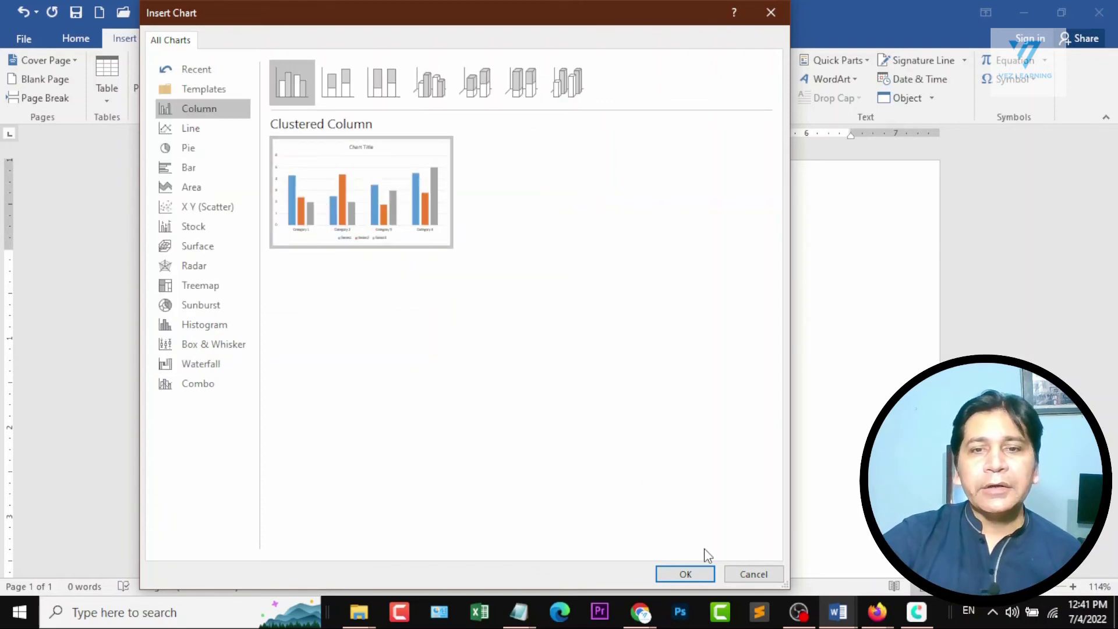
left_click(687, 574)
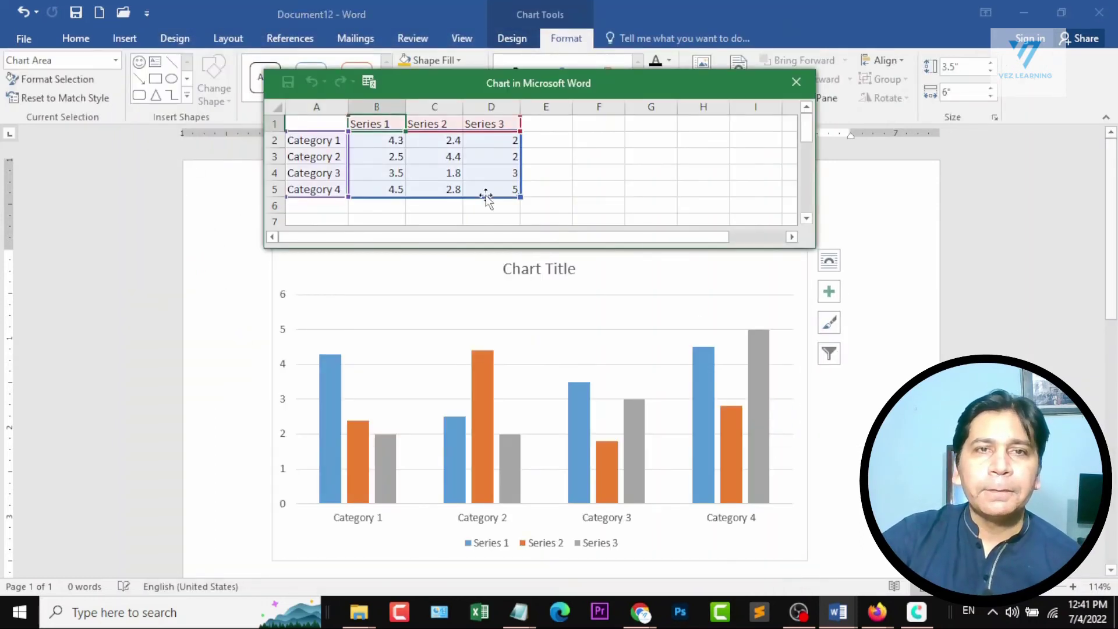
In the chart data, set B2 to 10, B3 to 1, C3 to 8 and D5 to 22.
left_click(395, 146)
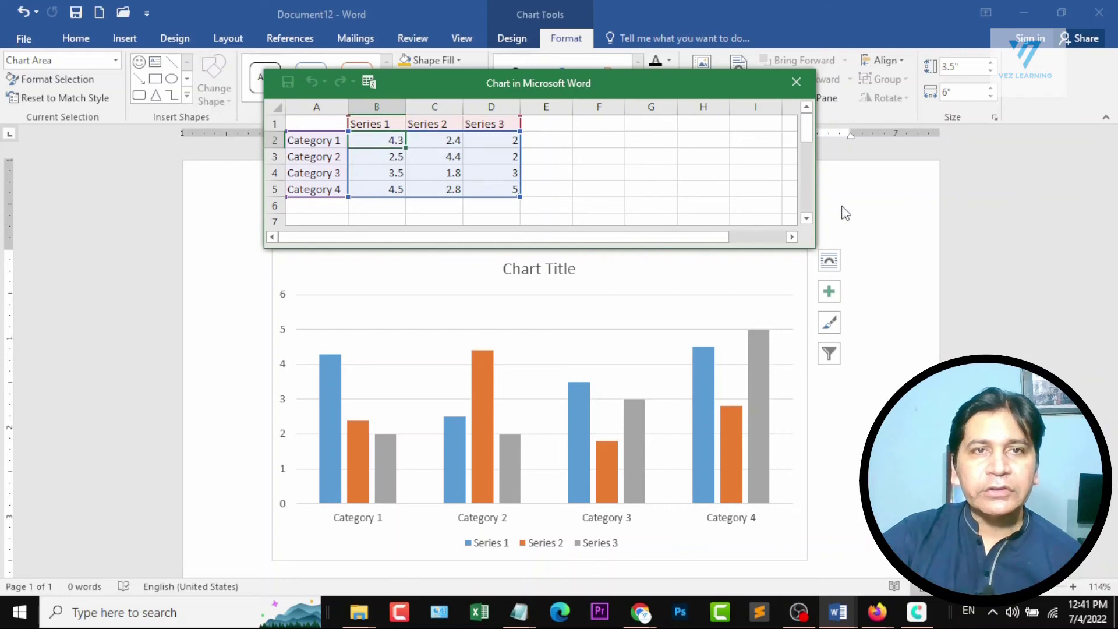
type("10")
key("Return")
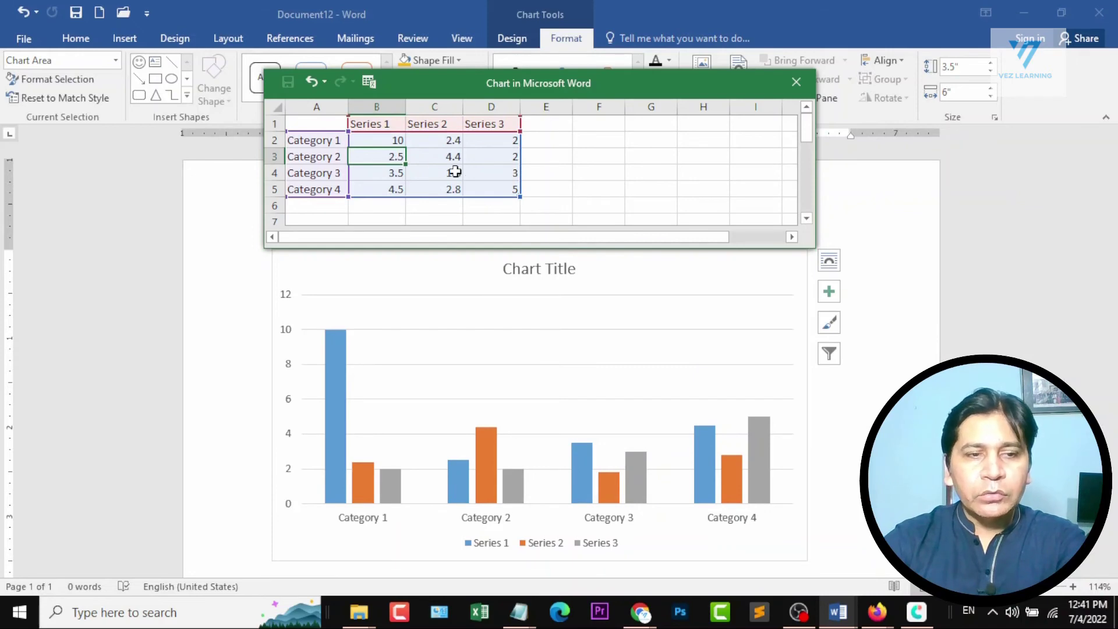
type("1")
key("Tab")
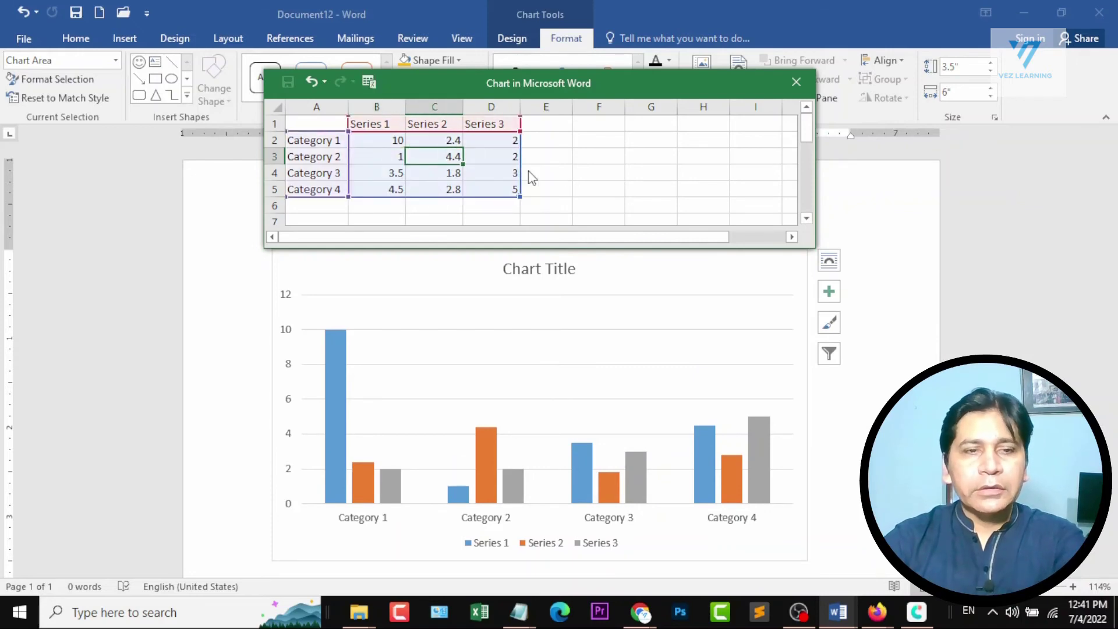
type("8")
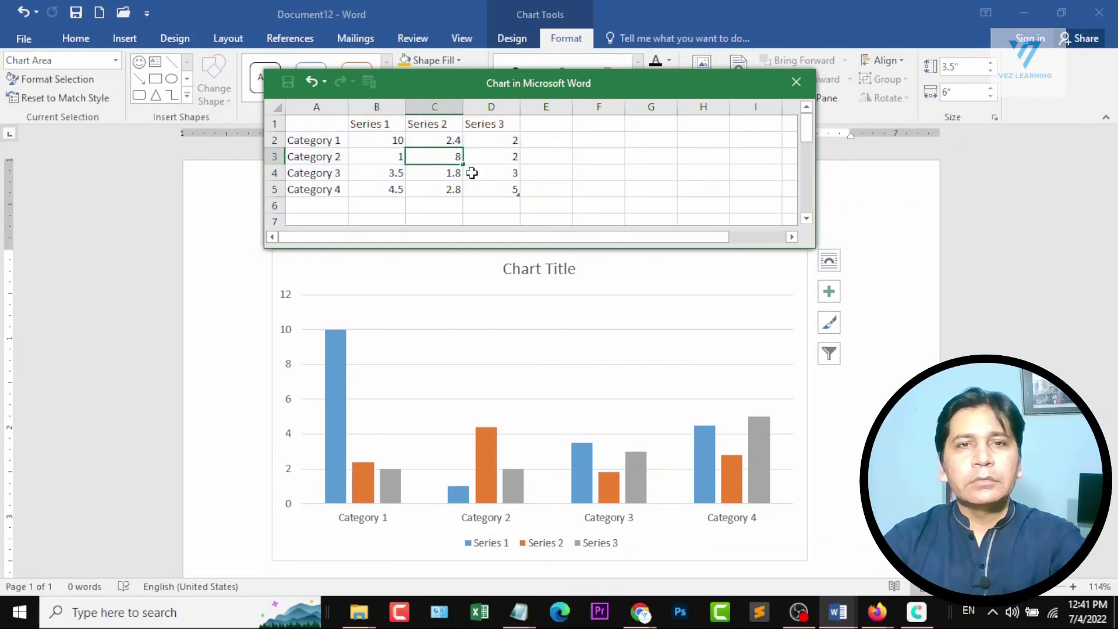
left_click(497, 187)
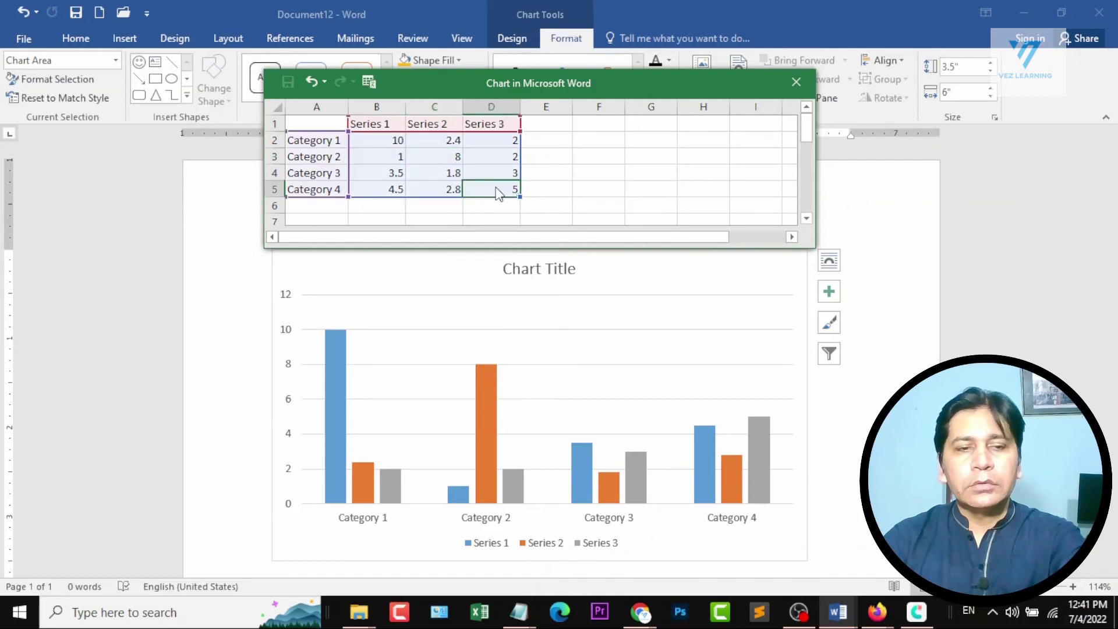
type("22")
key("Return")
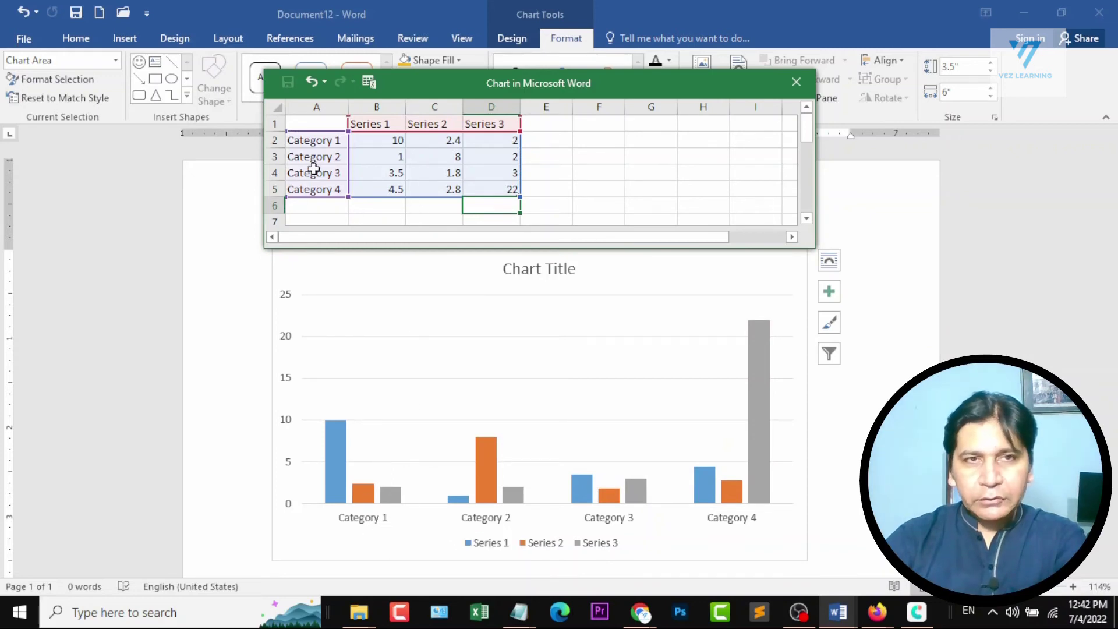
Rename the Category 1 label in the chart data as Student 1 and close the data sheet.
left_click(321, 144)
type("St")
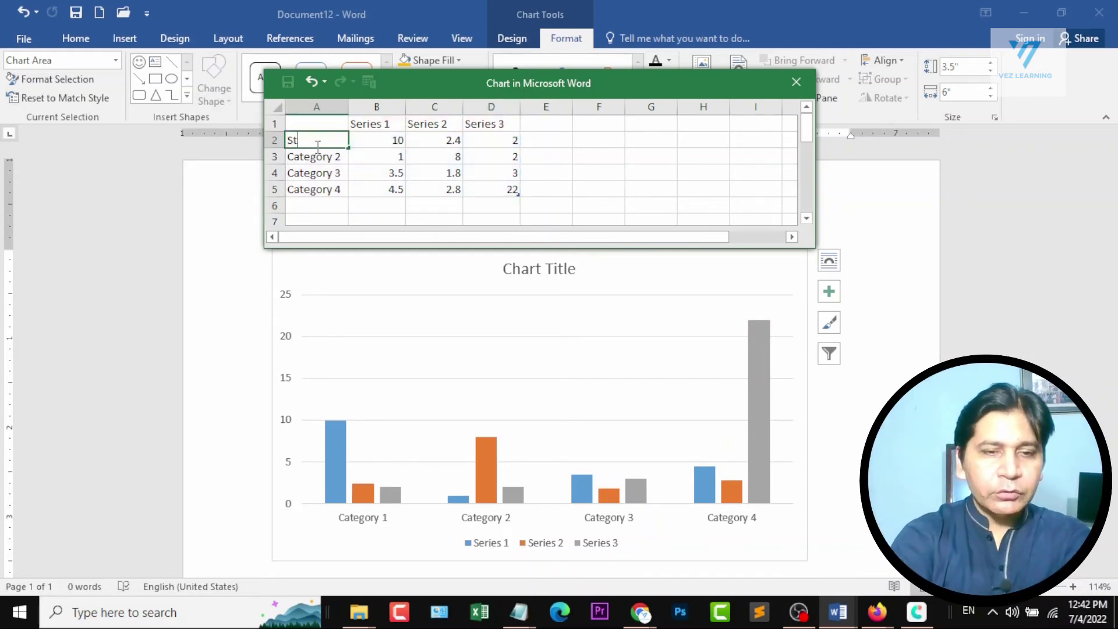
type("udent 1")
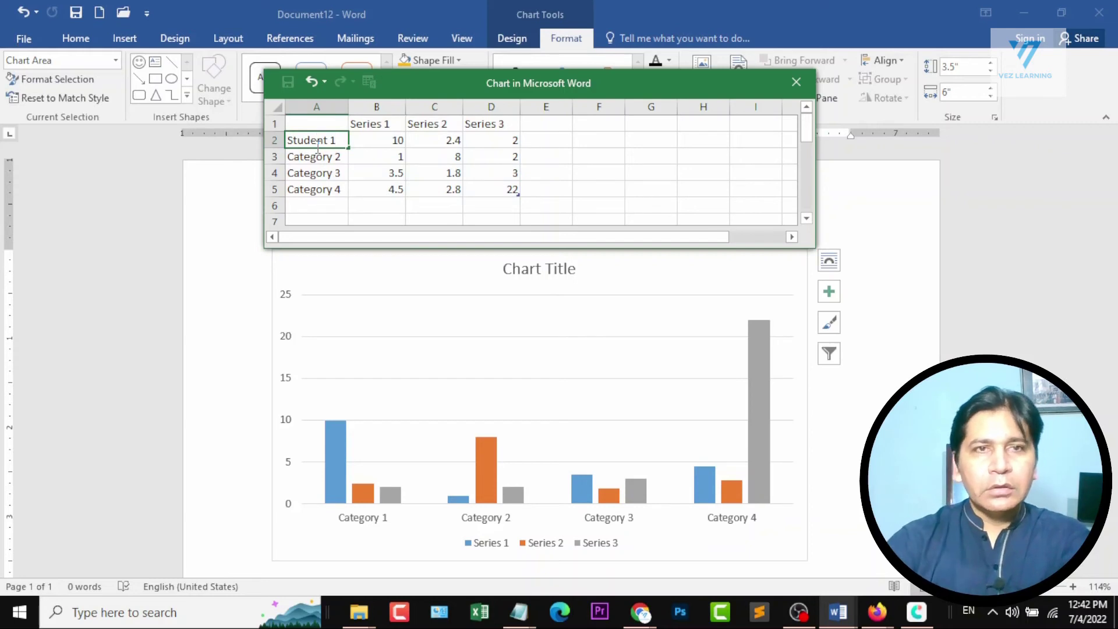
key("Return")
key("Return")
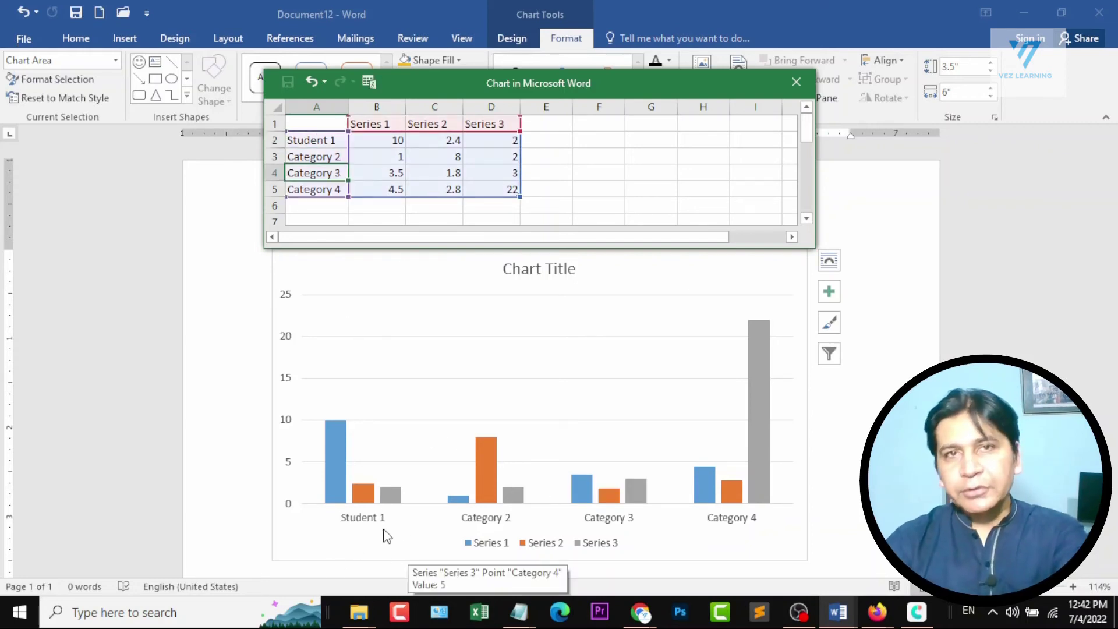
left_click(796, 82)
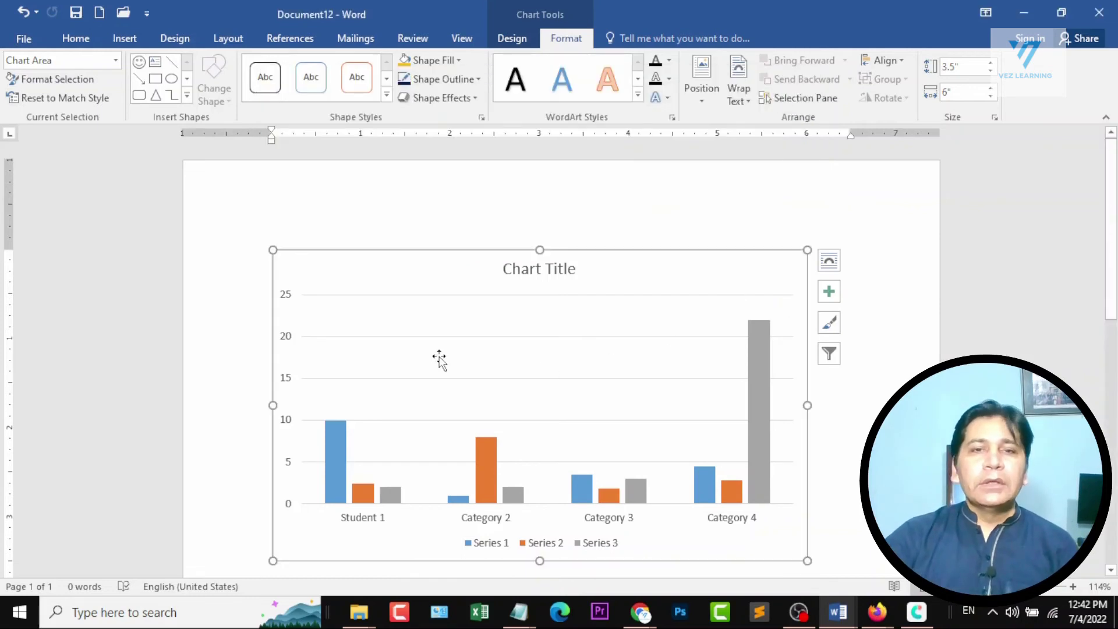
Preview the gallery of chart styles on the column chart.
left_click(512, 36)
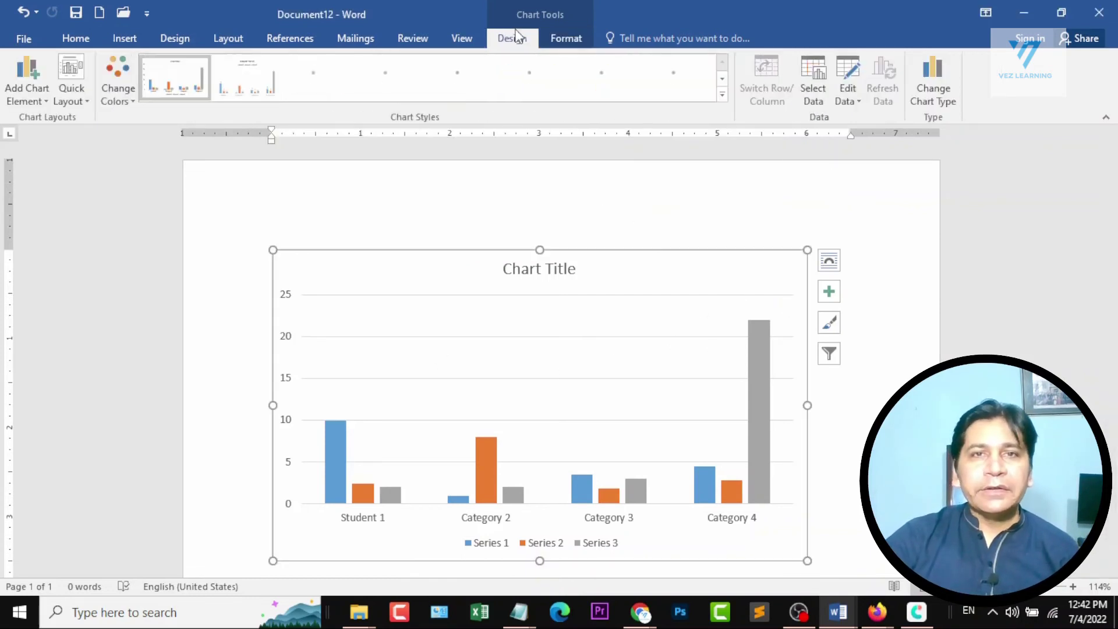
left_click(723, 95)
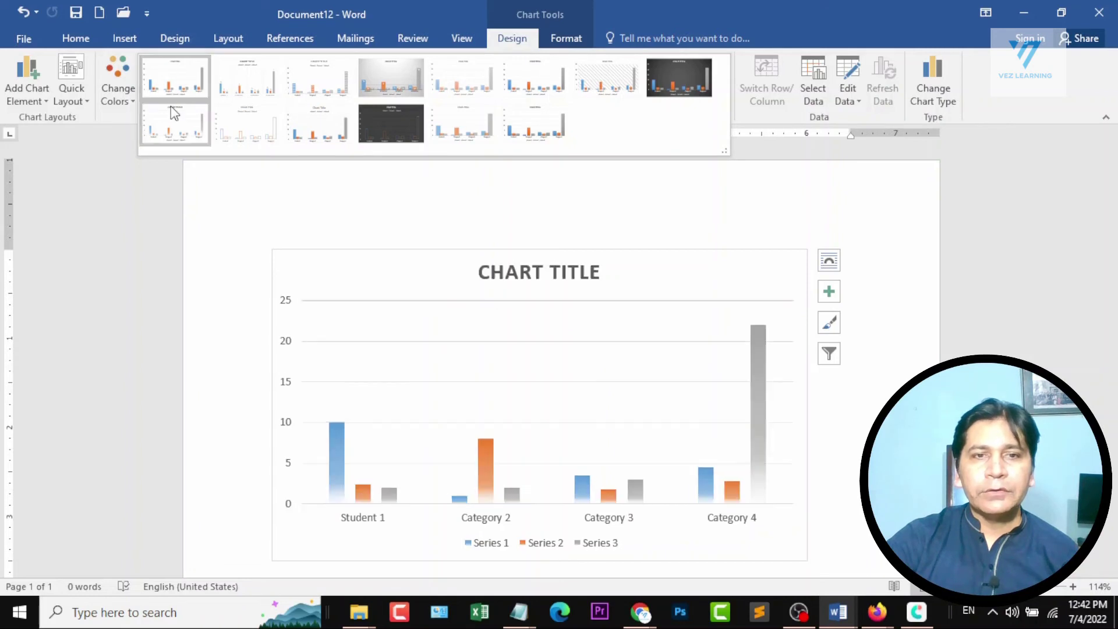
left_click(561, 38)
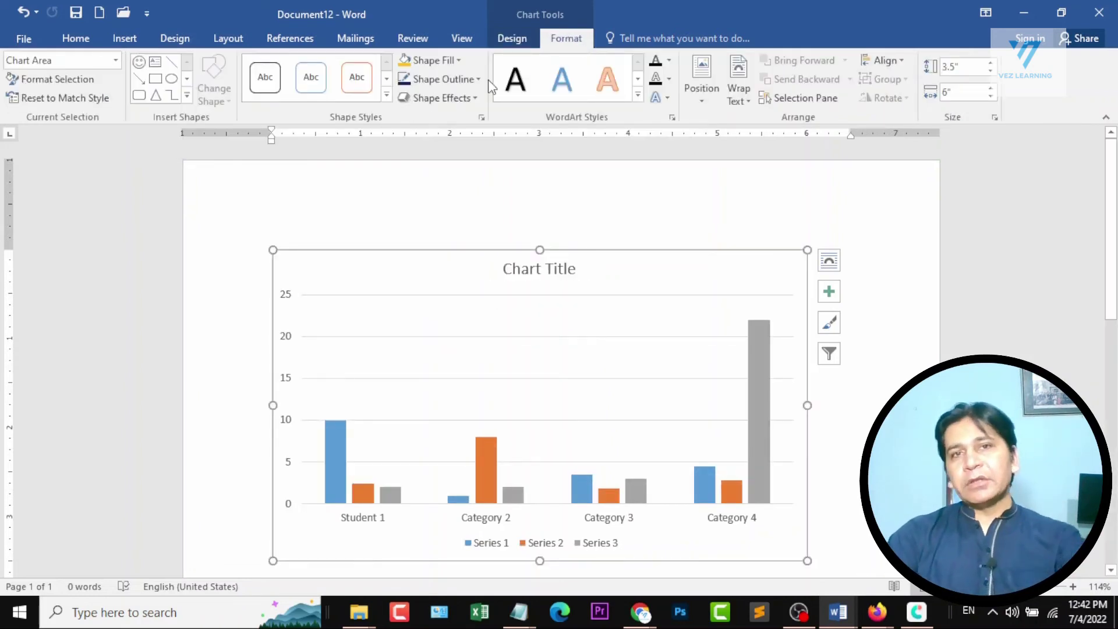
Give the Series 2 bars the blue outlined shape style and the darkest orange theme fill, and deselect the chart.
left_click(494, 466)
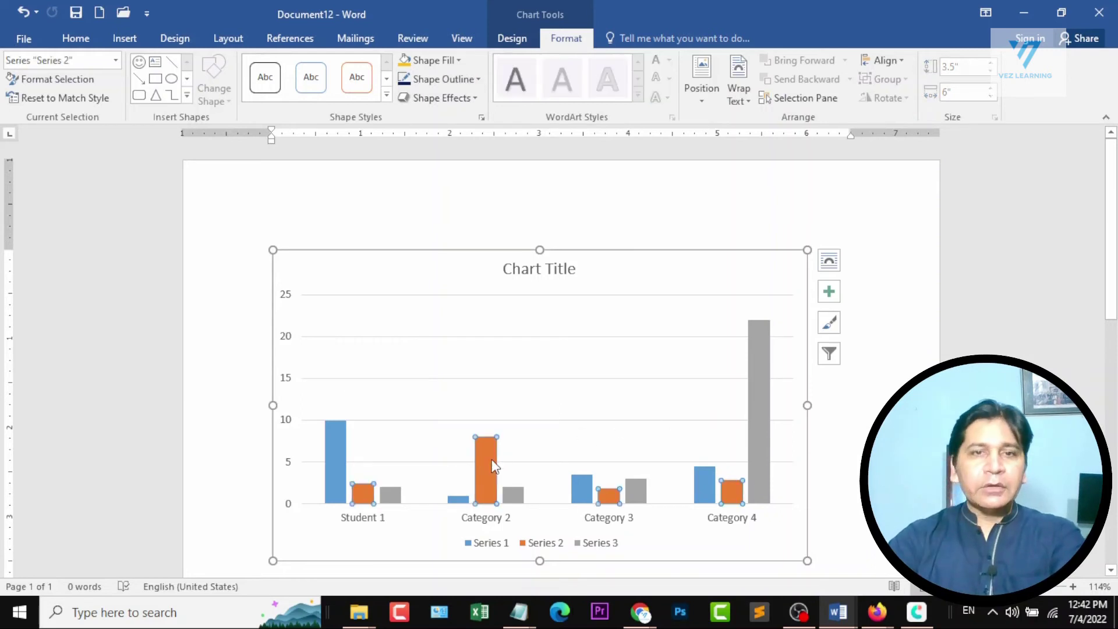
left_click(386, 95)
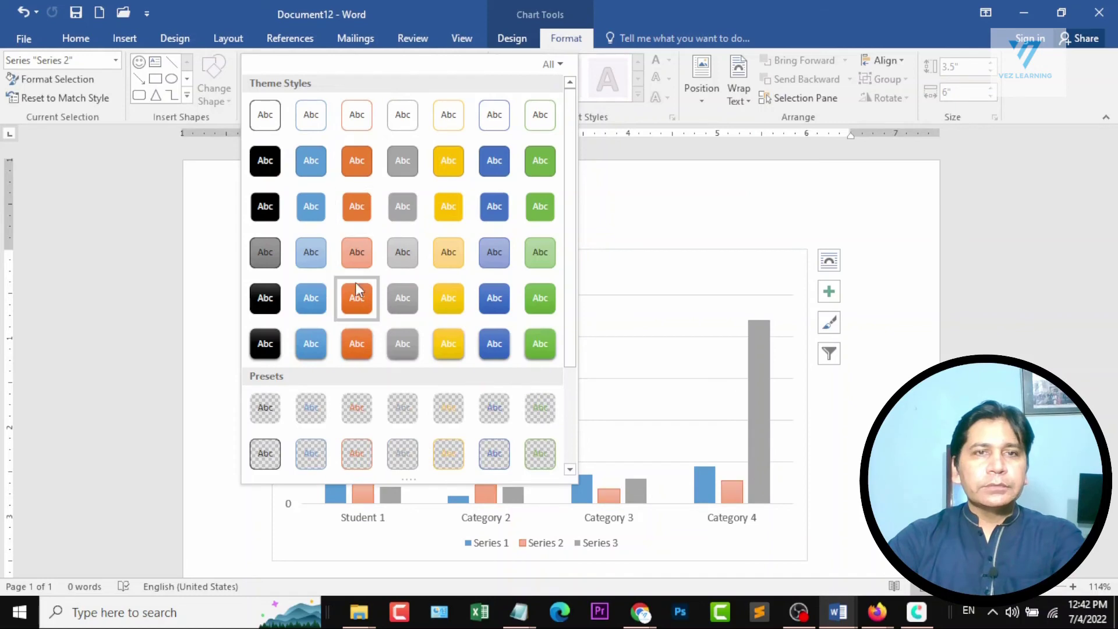
left_click(321, 121)
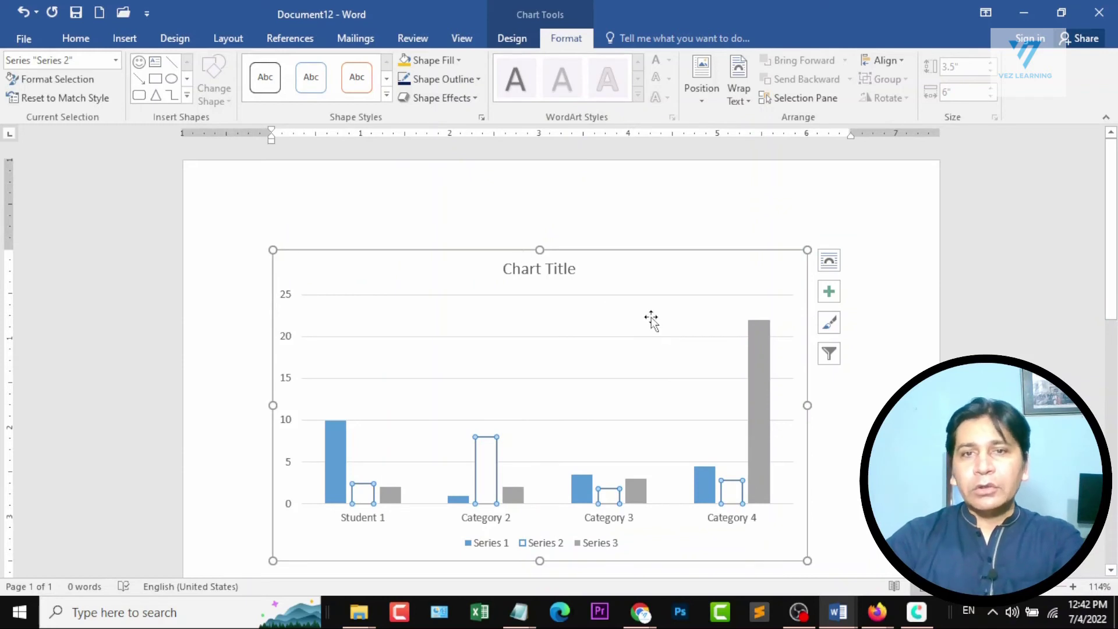
left_click(449, 61)
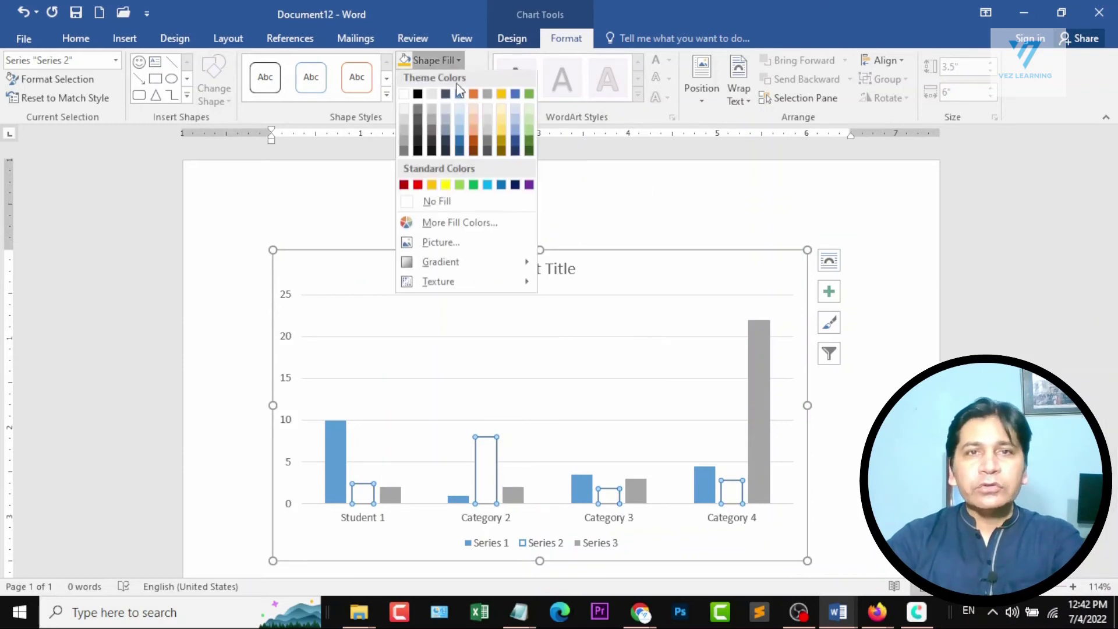
left_click(472, 155)
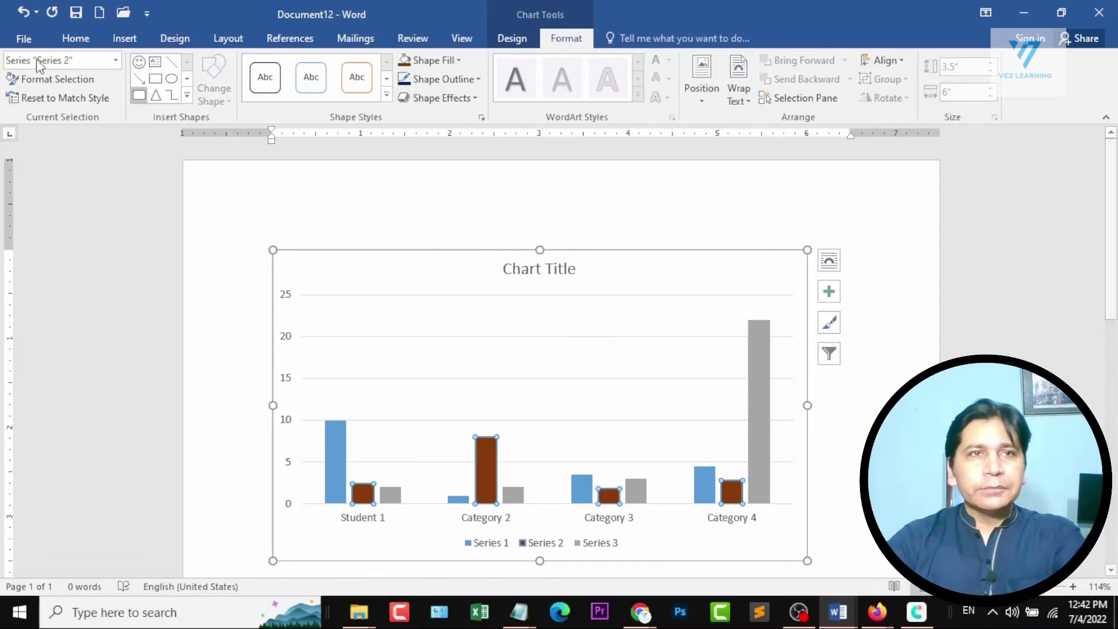
left_click(143, 40)
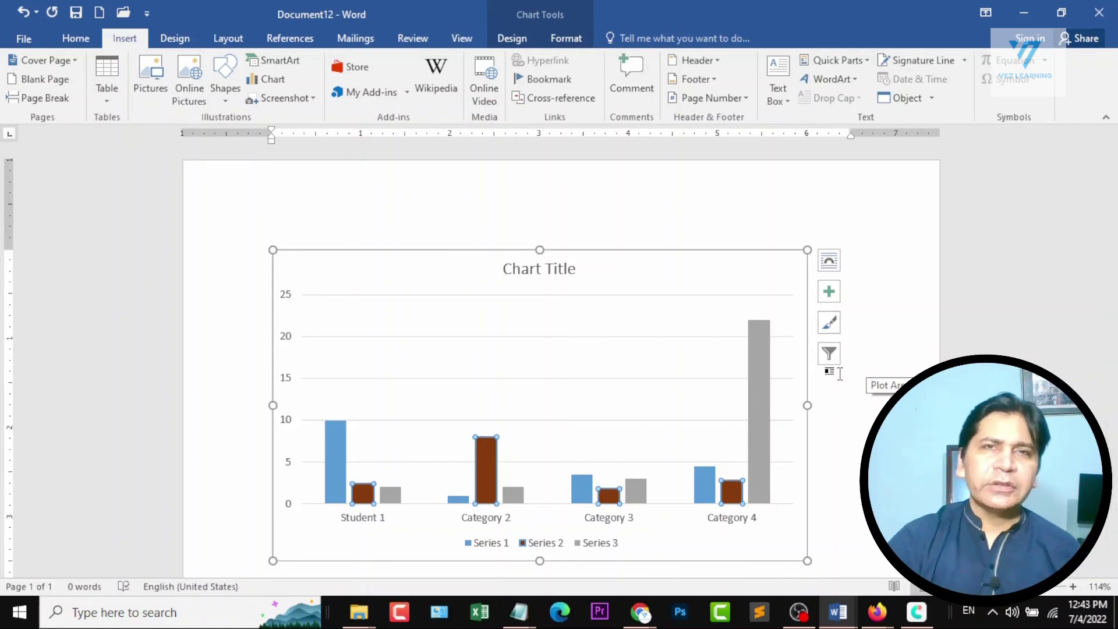
left_click(839, 373)
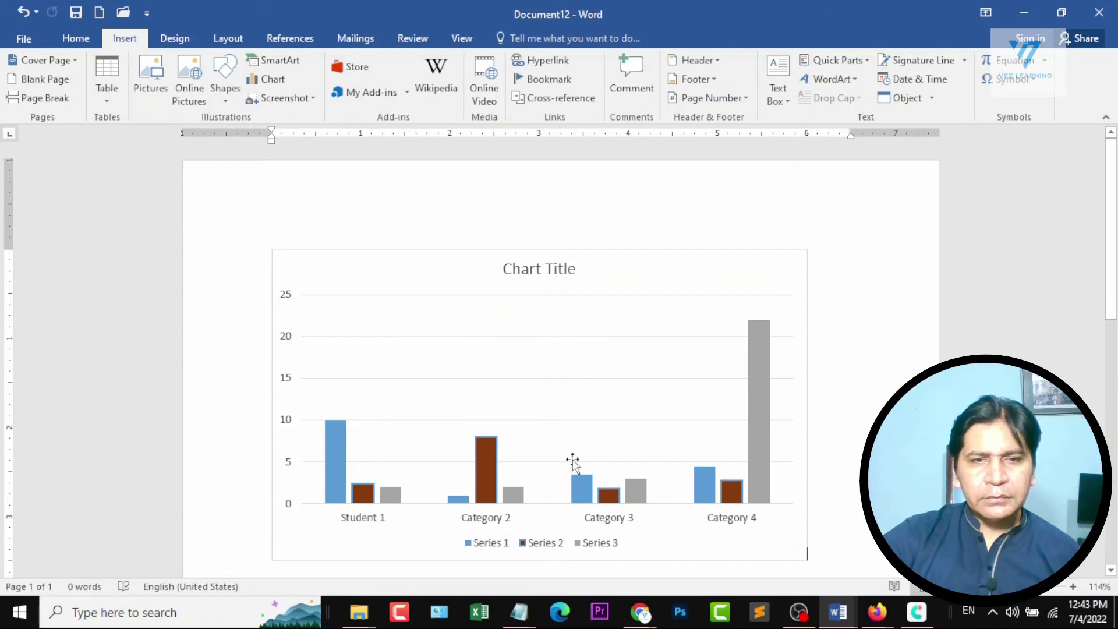
Launch Notepad with the Windows Run command notepad.
mouse_move(756, 358)
key("super+r")
type("notepa")
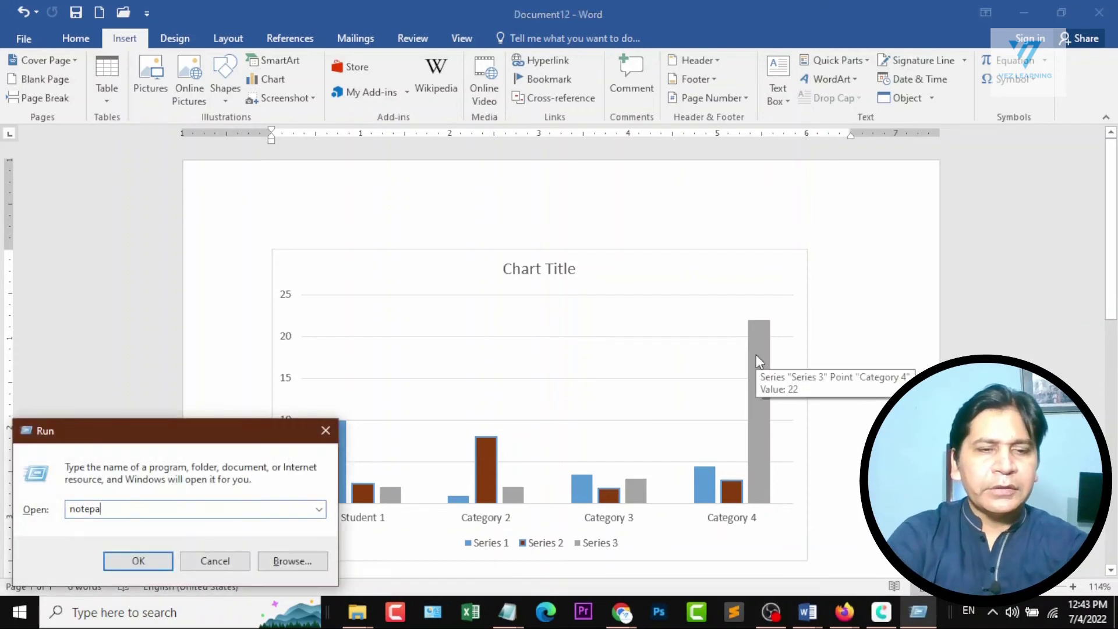
type("d")
key("Return")
Write "some data" in the blank Notepad file, and move and enlarge its window over the Word page.
type("some dda")
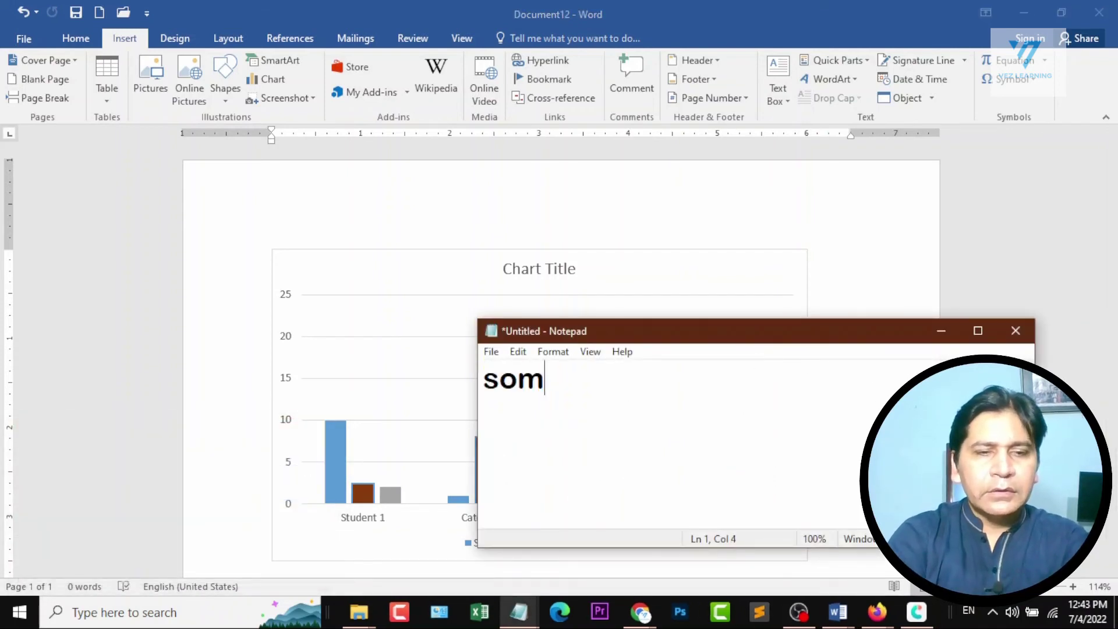
key("BackSpace")
key("BackSpace")
type("ata")
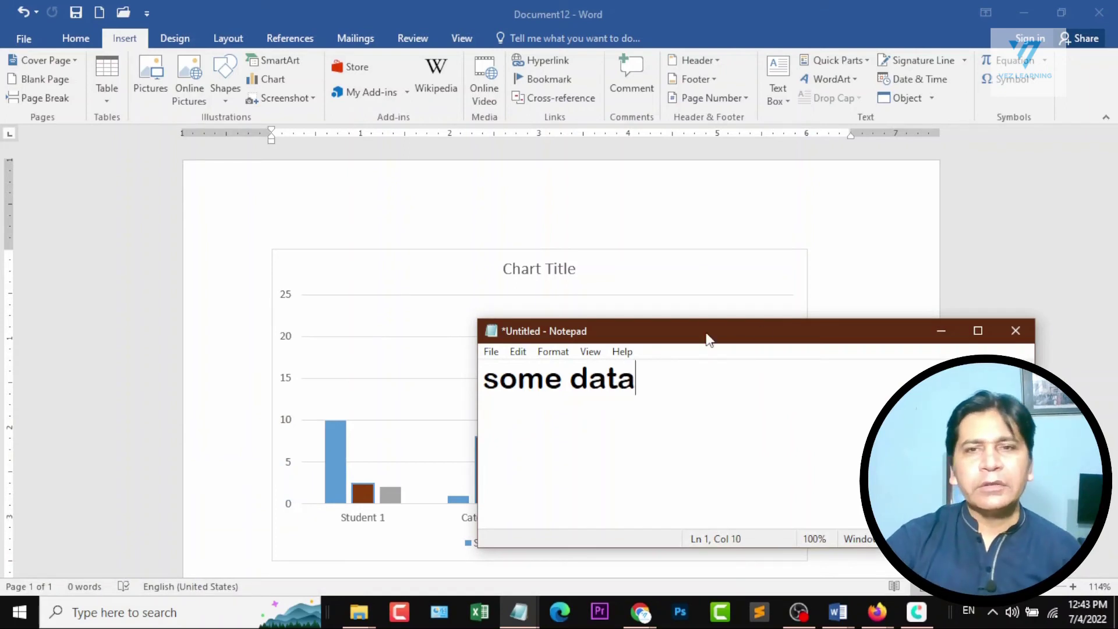
left_click_drag(706, 337, 506, 139)
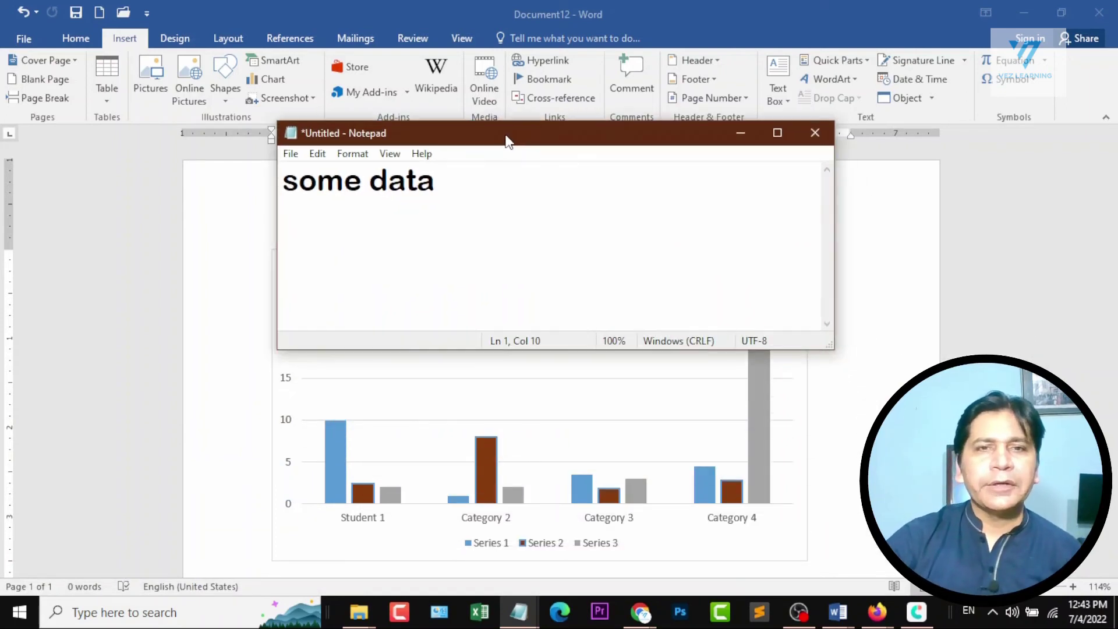
left_click_drag(827, 349, 878, 433)
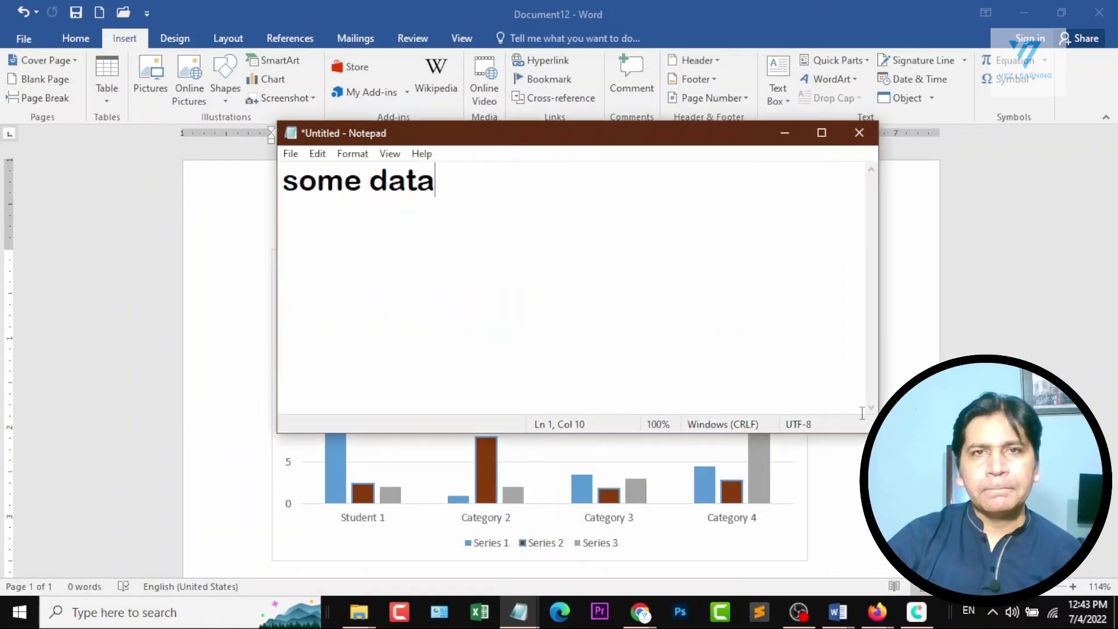
Bring Document12 in Word back to the front and undo the chart so the page is blank.
left_click(657, 7)
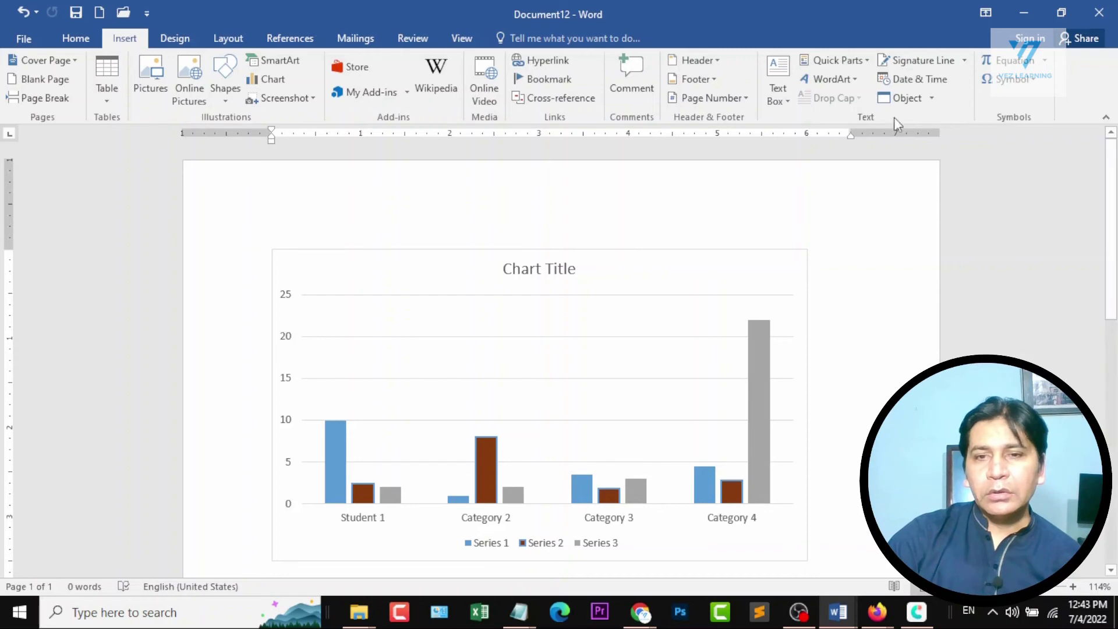
left_click(1024, 13)
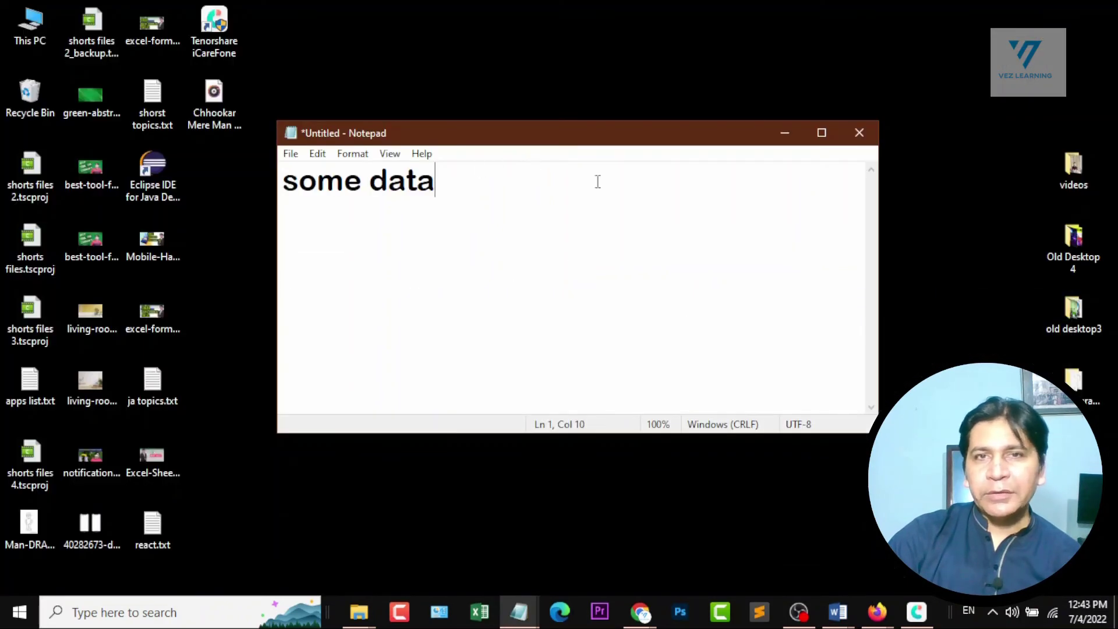
left_click(839, 612)
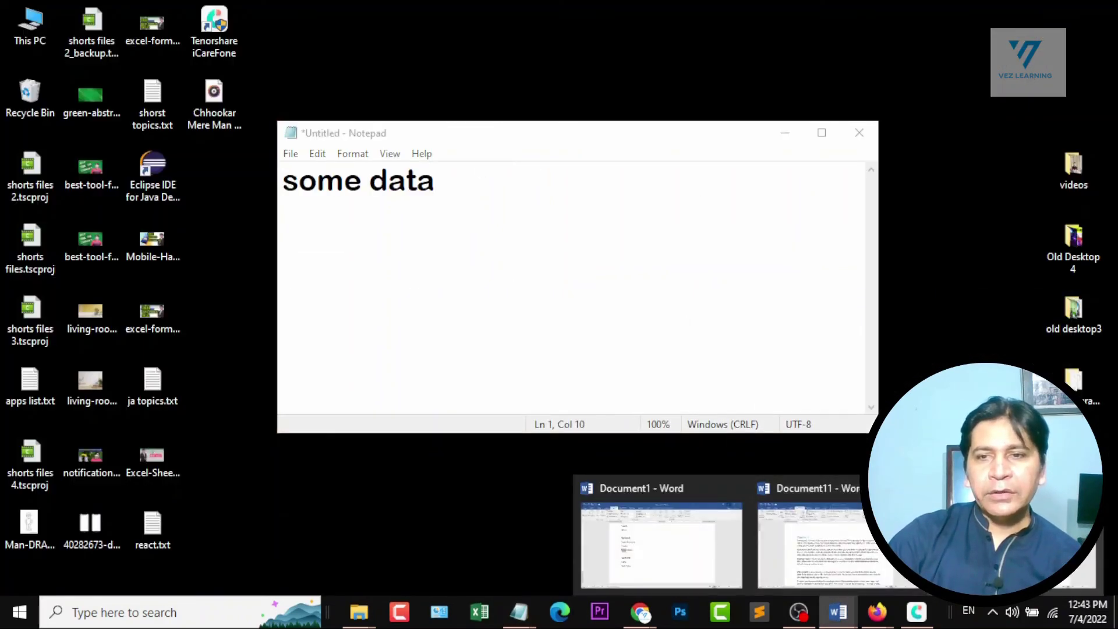
left_click(1013, 542)
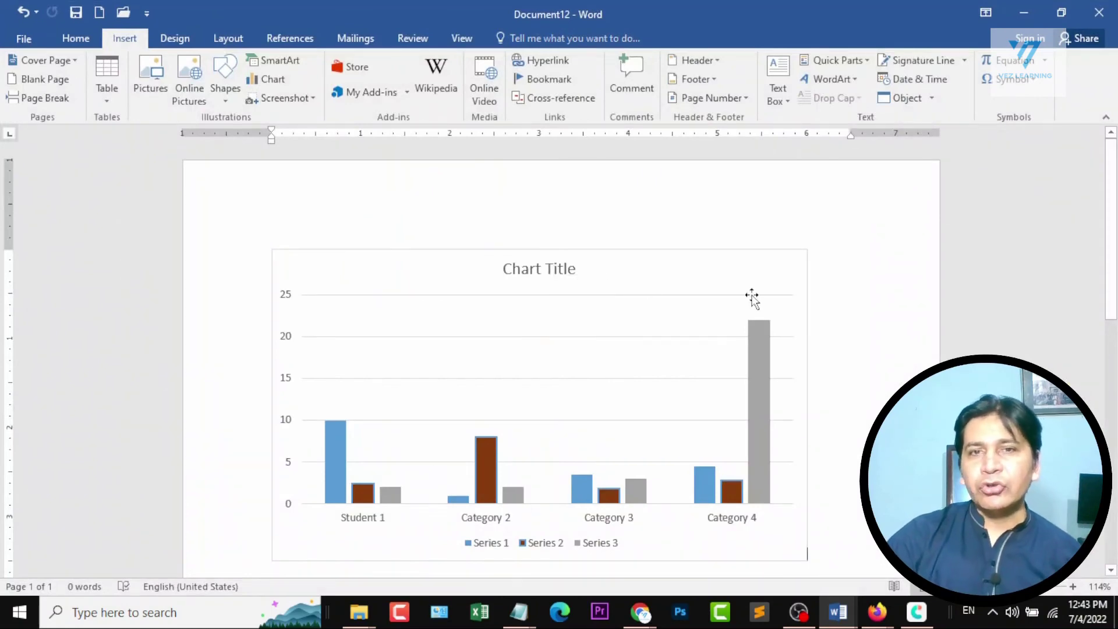
key("ctrl+z")
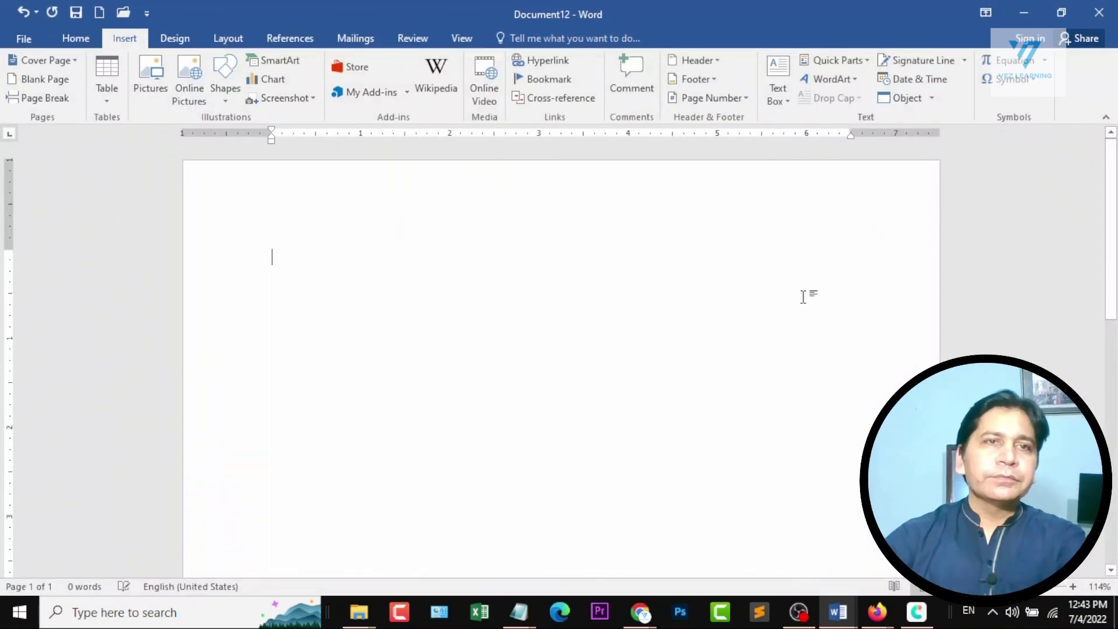
Insert a screenshot of the open Notepad window on the blank page, and delete the picture.
left_click(295, 96)
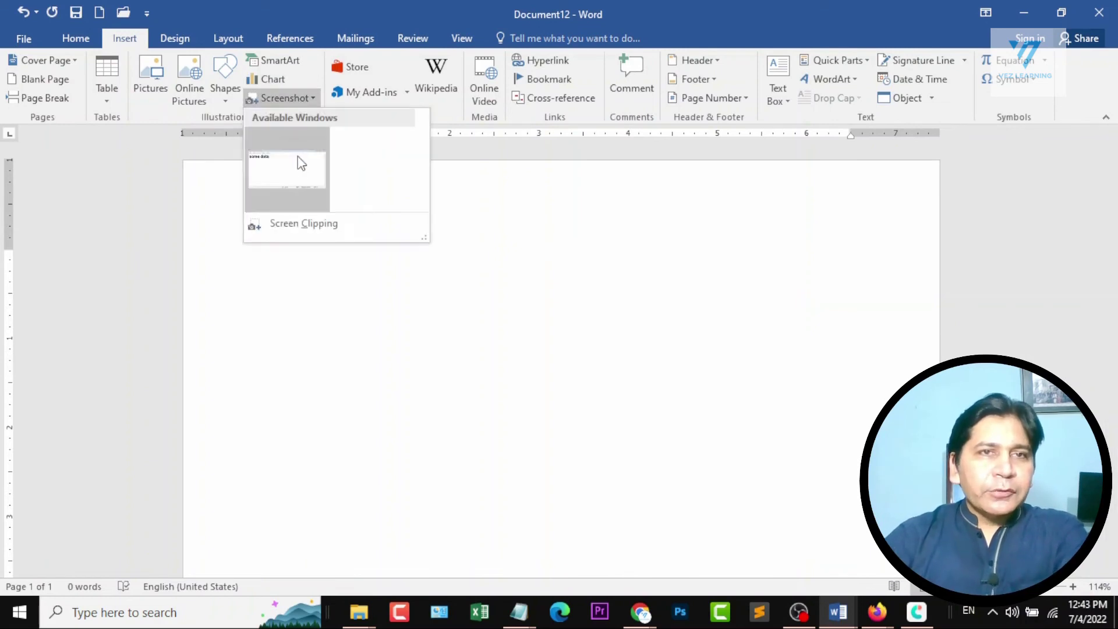
left_click(297, 181)
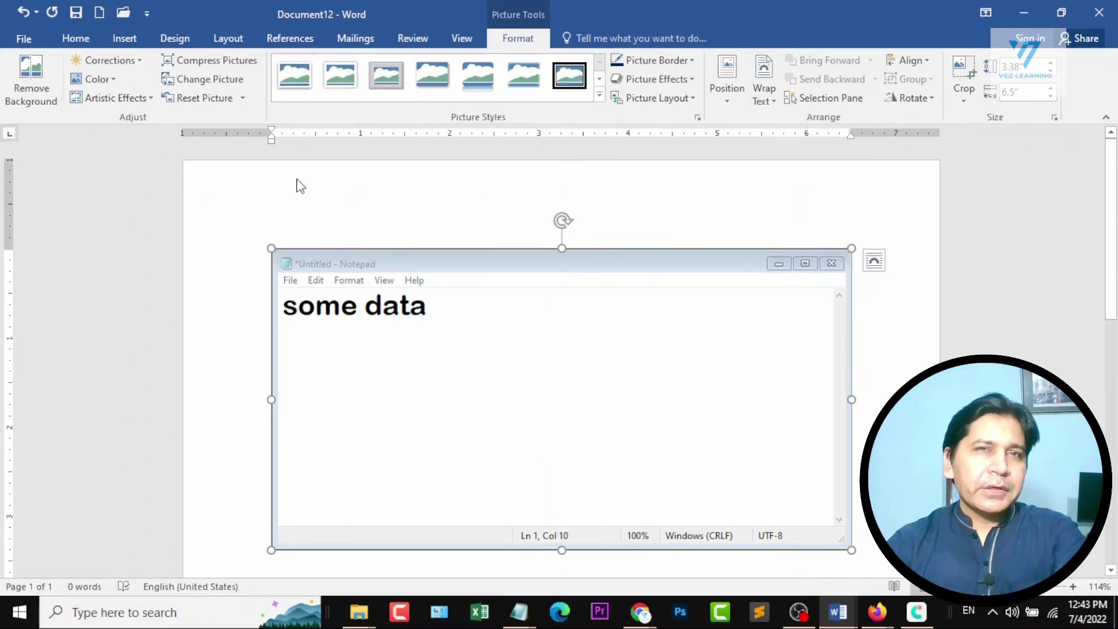
key("Delete")
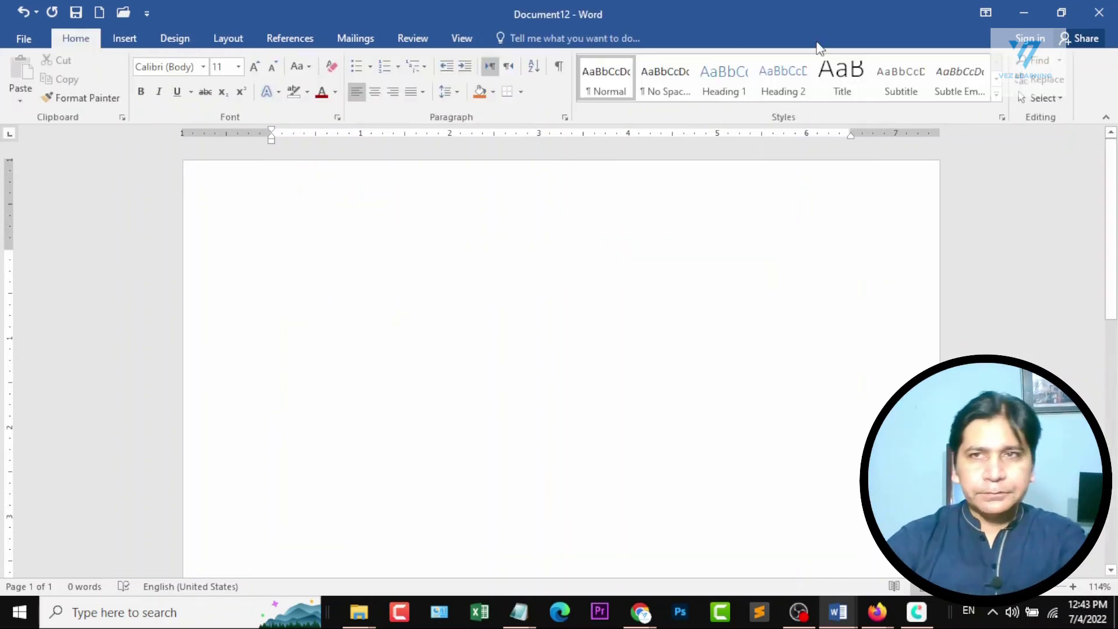
Create a blank Excel workbook and enter "sdxasd" in cell H5 and "hhtr634" in cell C4.
left_click(1013, 14)
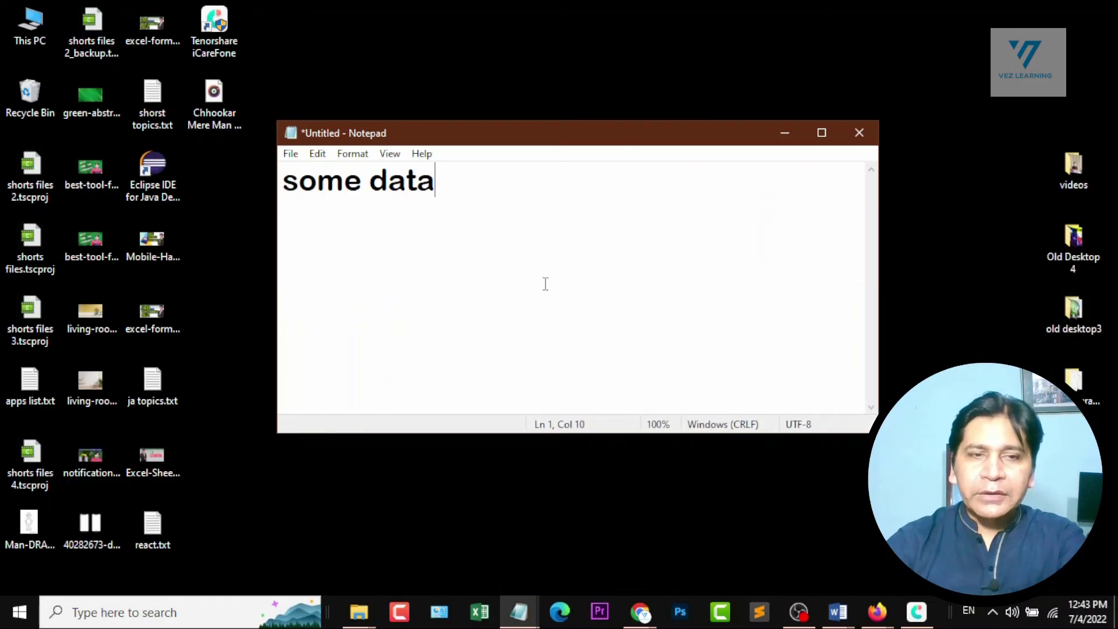
left_click(480, 612)
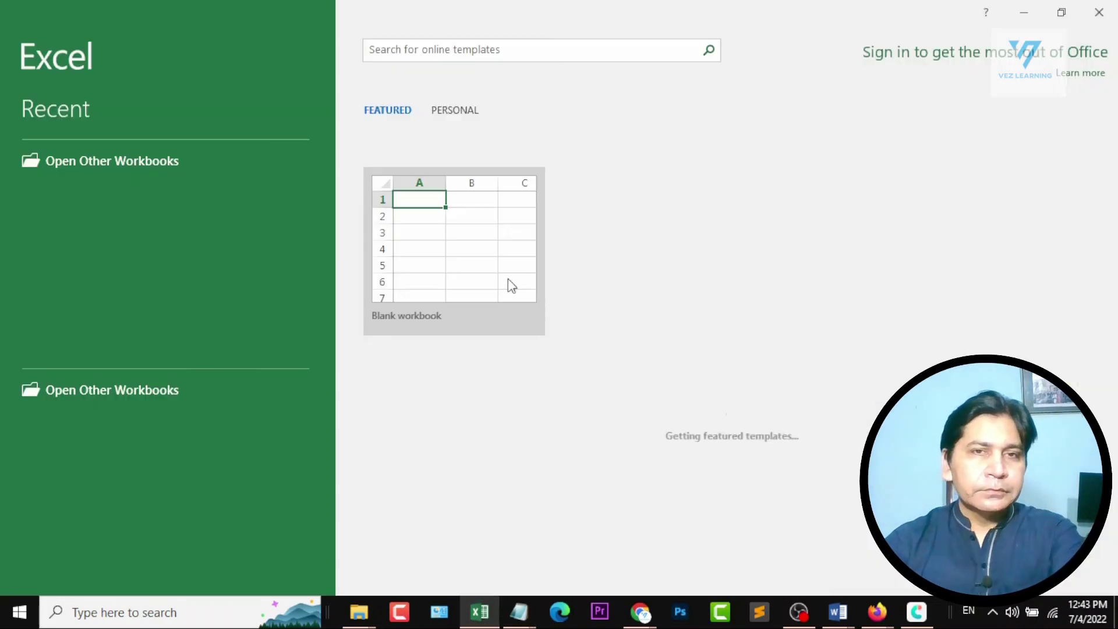
left_click(470, 234)
left_click(402, 253)
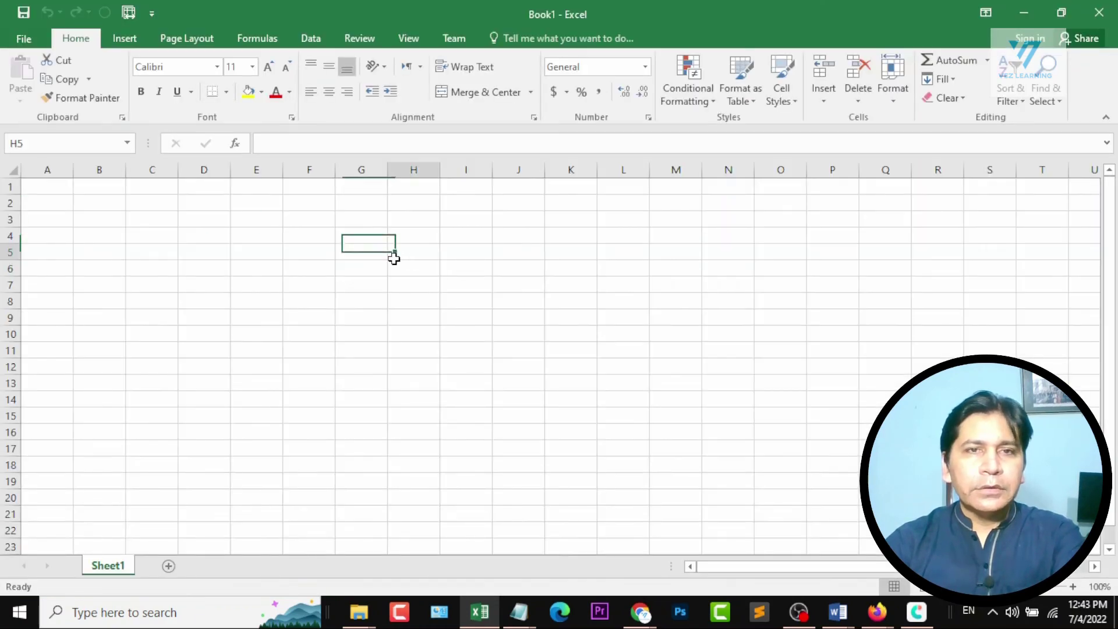
type("sdxasd")
key("Return")
left_click(150, 233)
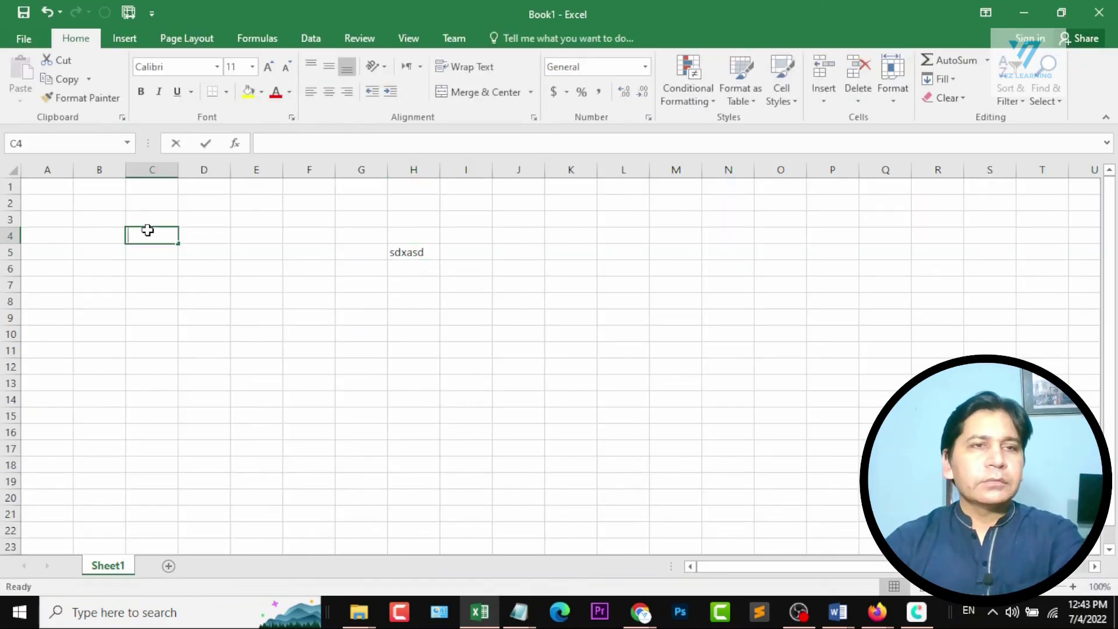
type("hhtr634")
key("Return")
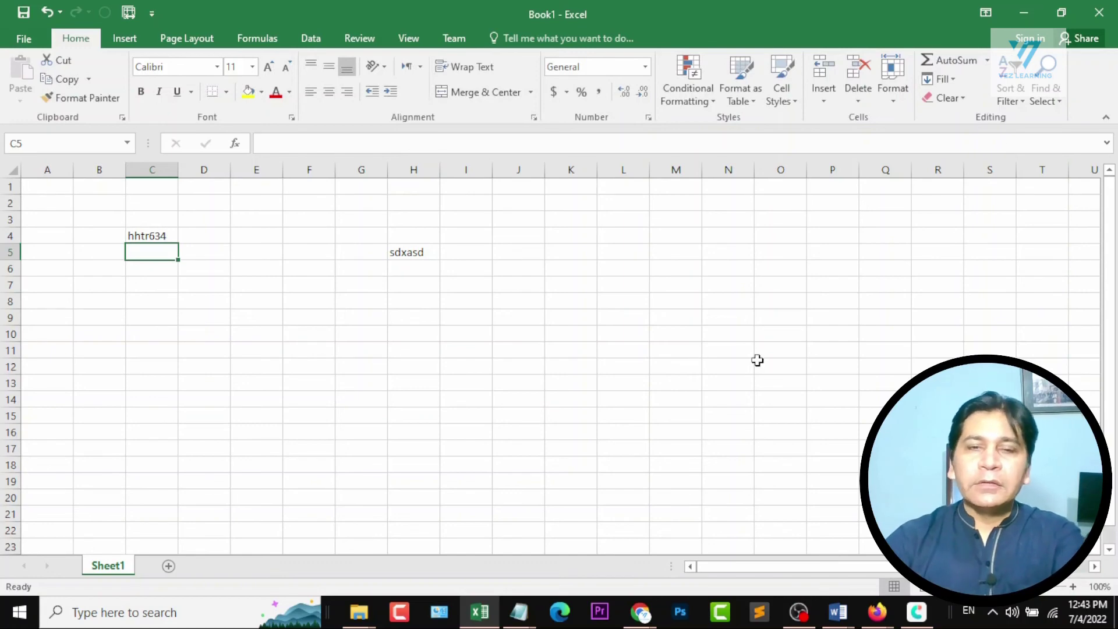
Bring Notepad to the front, return to Document12 in Word, and insert a screenshot of the Excel window.
left_click(519, 611)
left_click(661, 536)
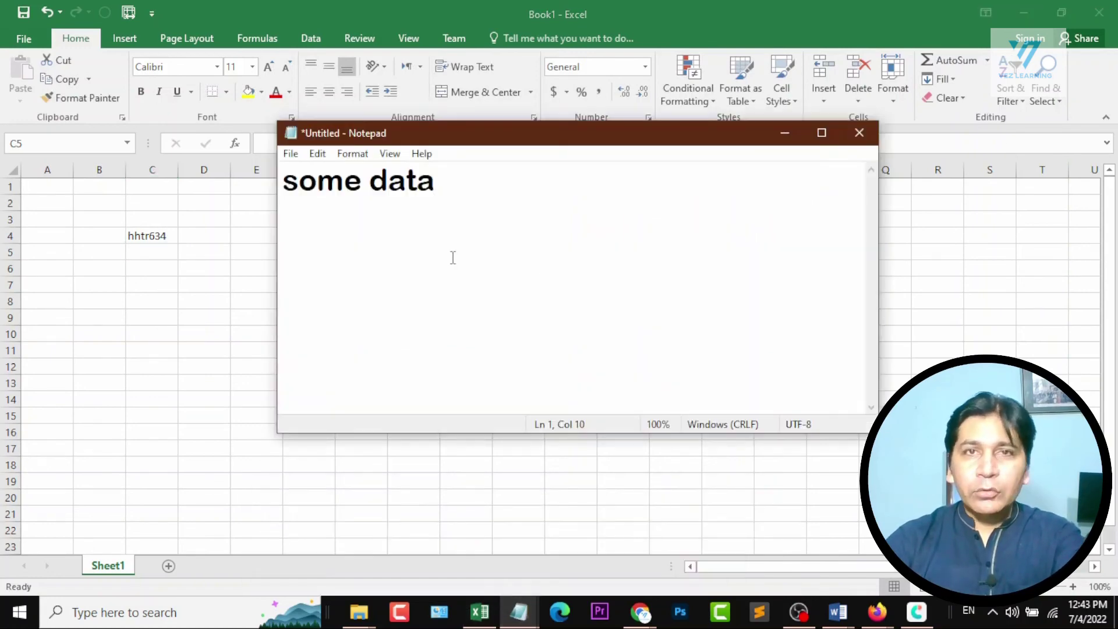
left_click(837, 611)
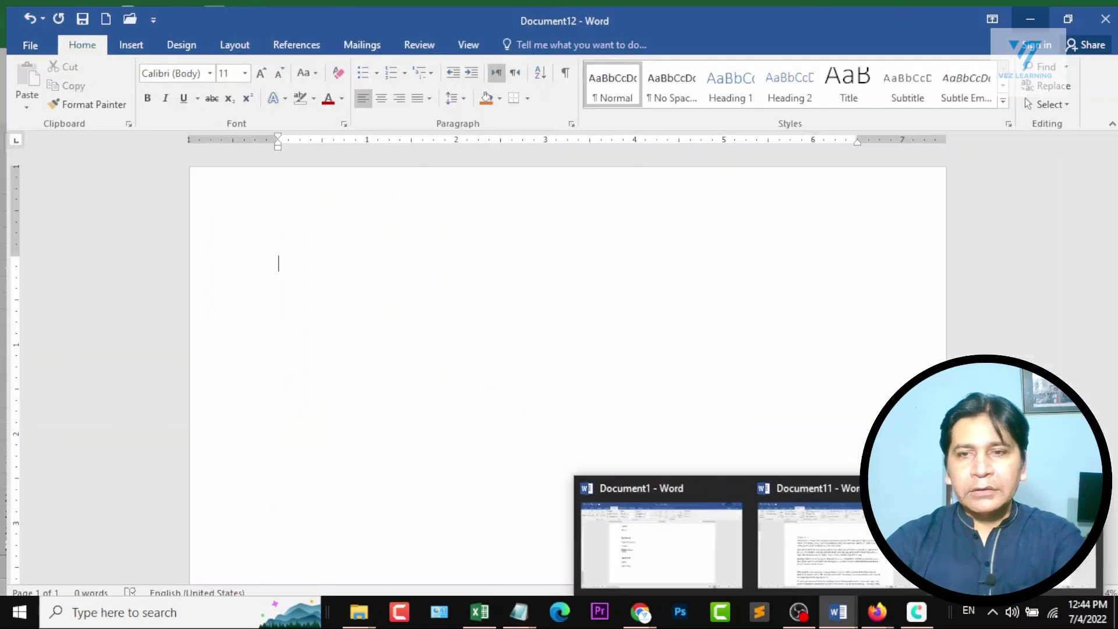
left_click(1019, 542)
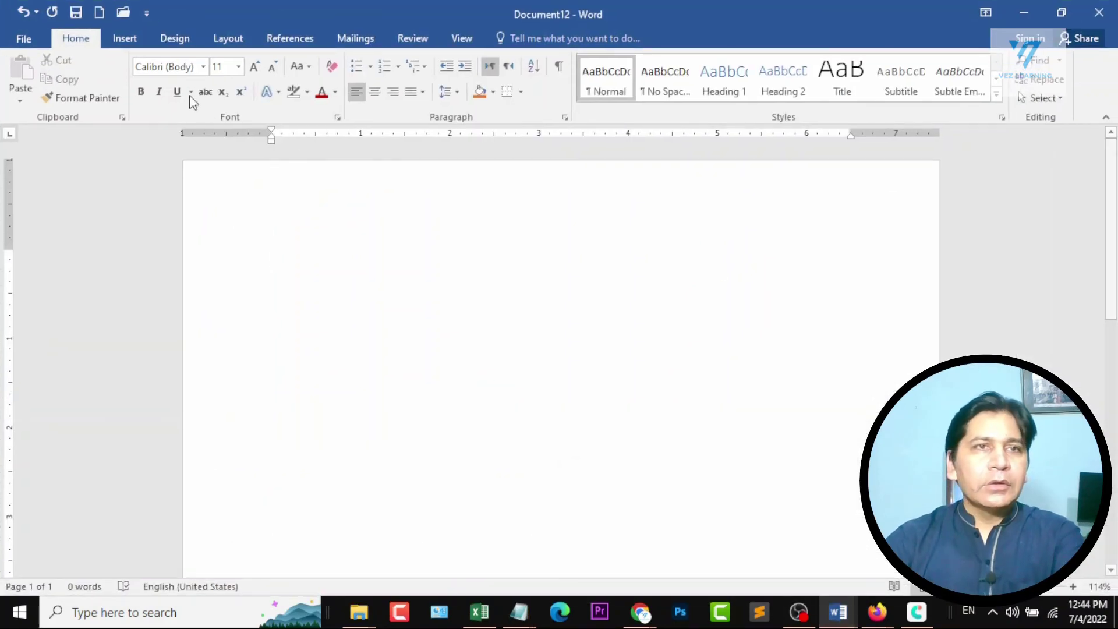
left_click(124, 38)
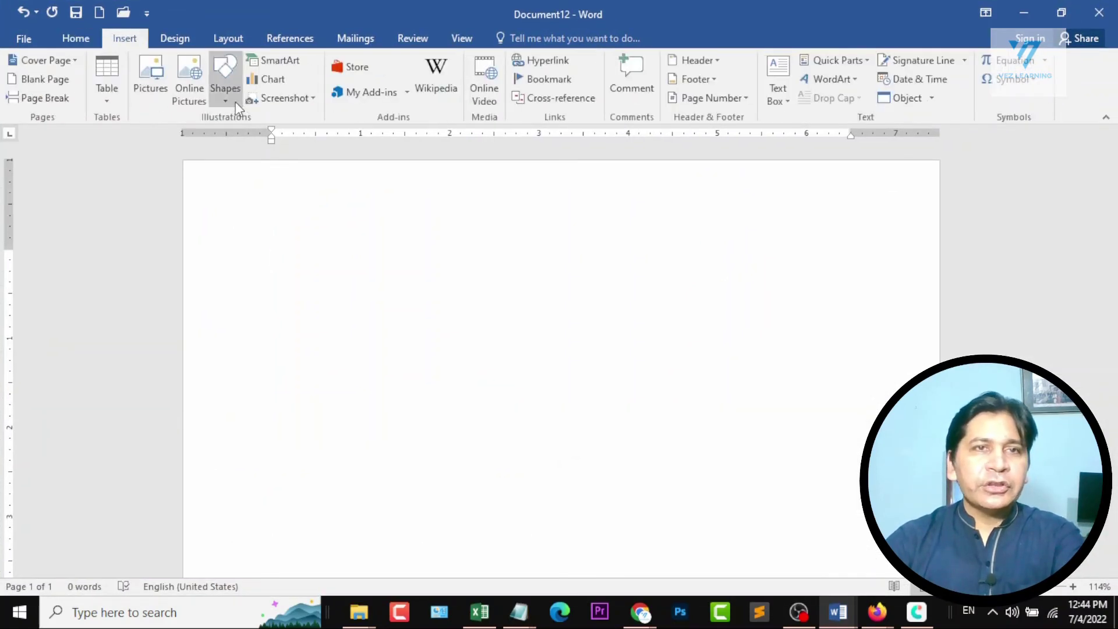
left_click(317, 103)
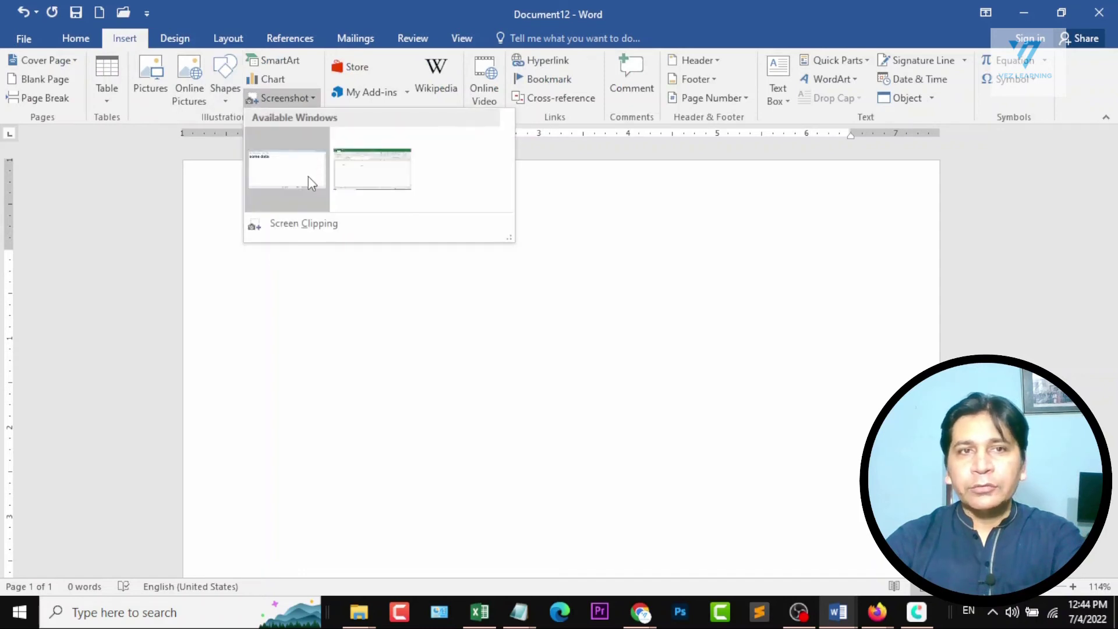
left_click(372, 177)
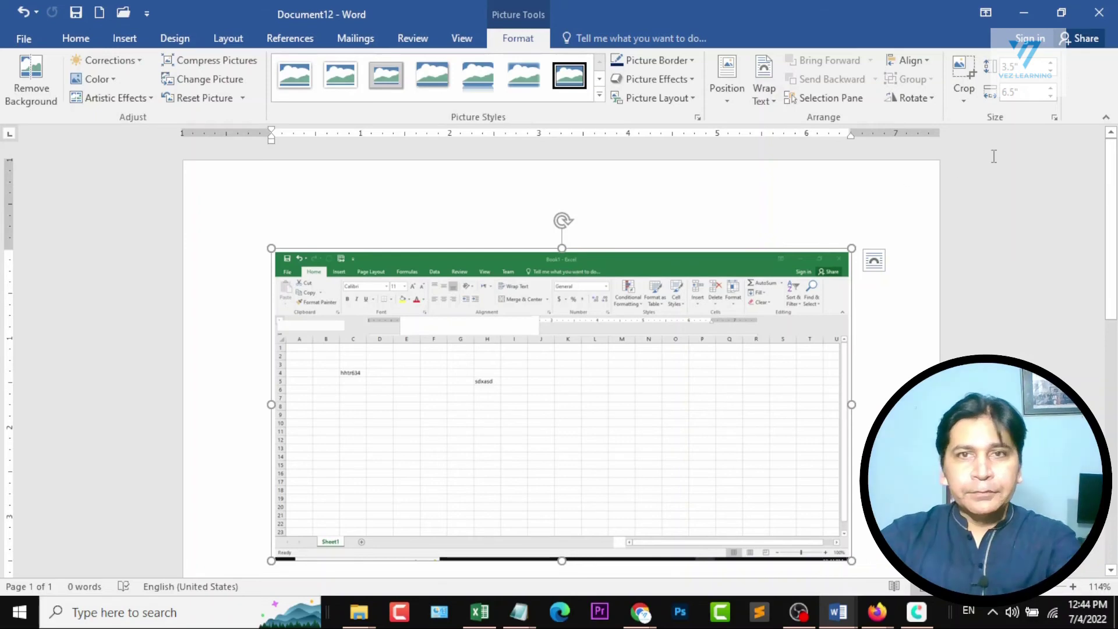
Switch to Document1 and review the course outline from Section 5 back up to the Ms Word title.
left_click(838, 611)
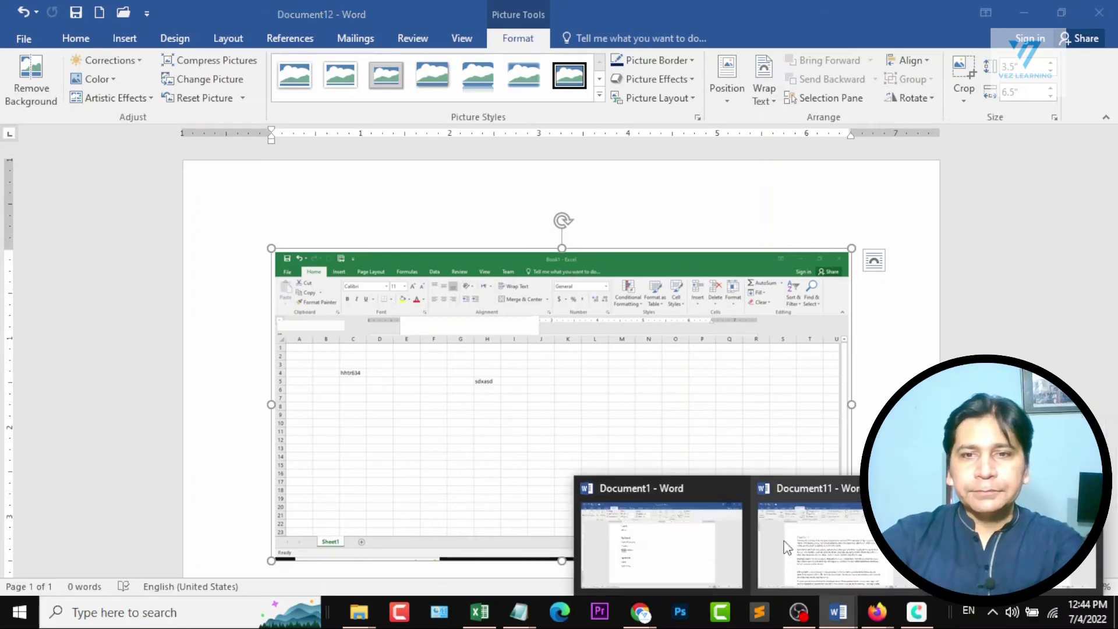
left_click(669, 541)
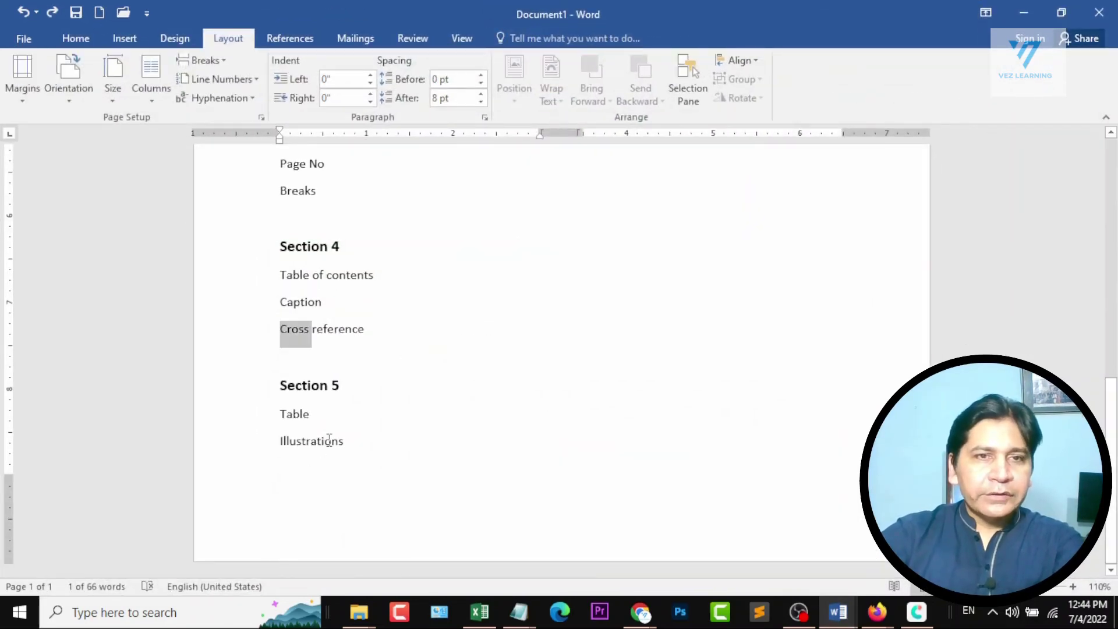
left_click(467, 395)
scroll(518, 357, "up", 10)
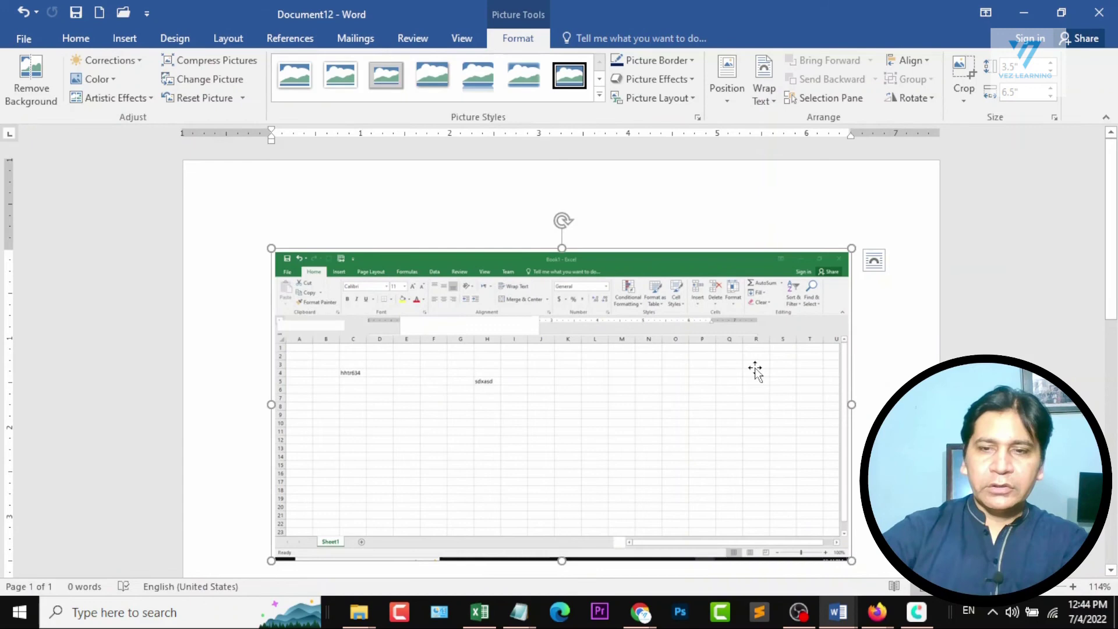
Undo the Excel screenshot in Document12 and apply a light blue theme colour as the page colour.
key("ctrl+z")
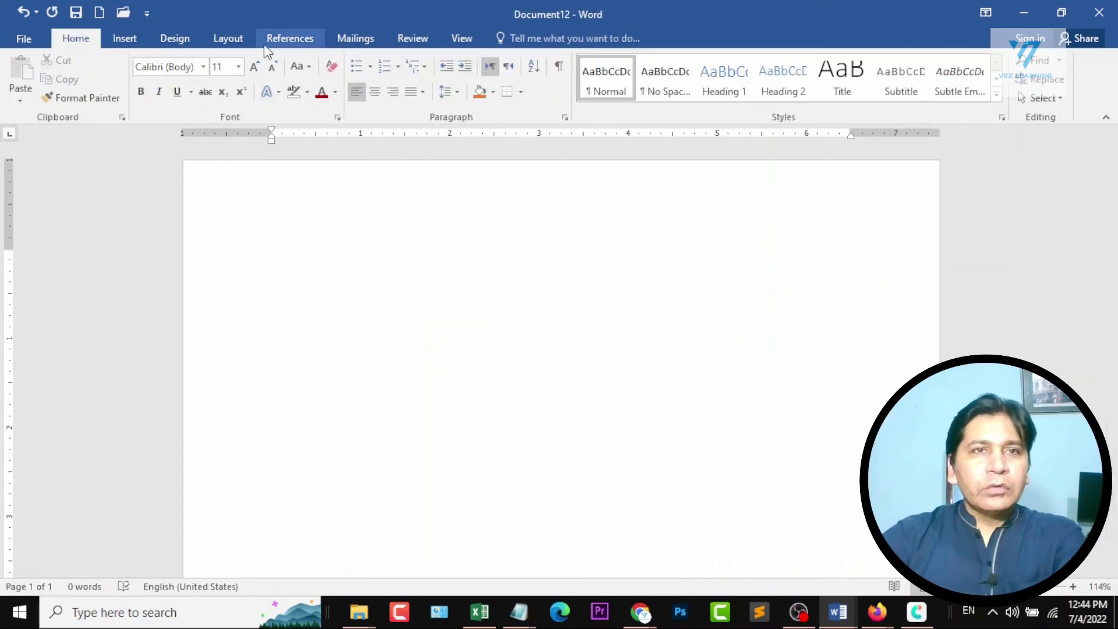
left_click(224, 45)
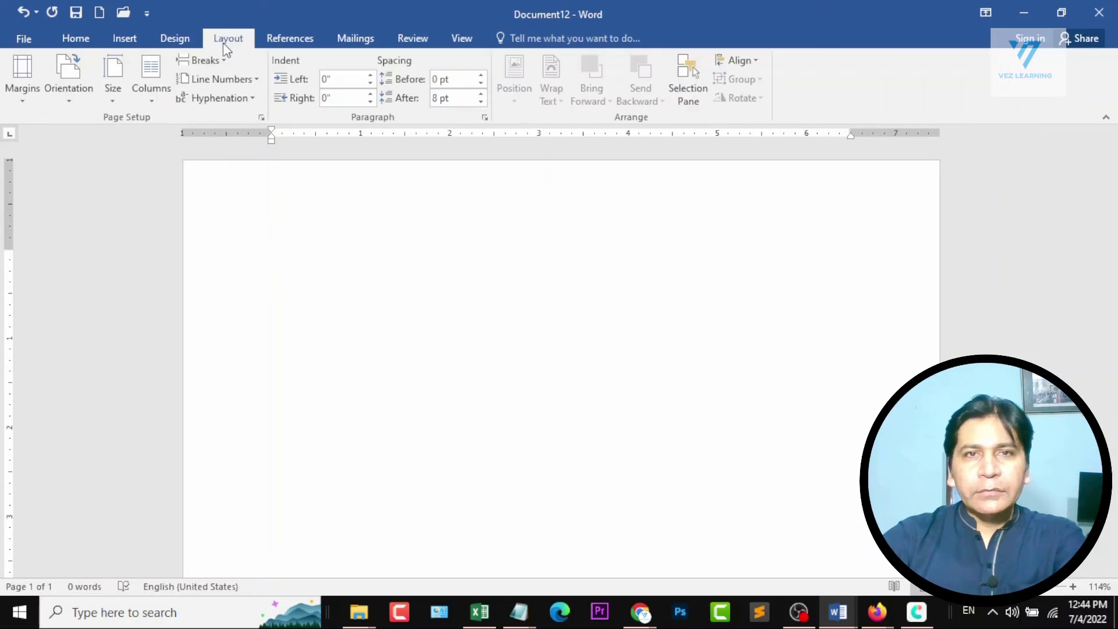
left_click(172, 36)
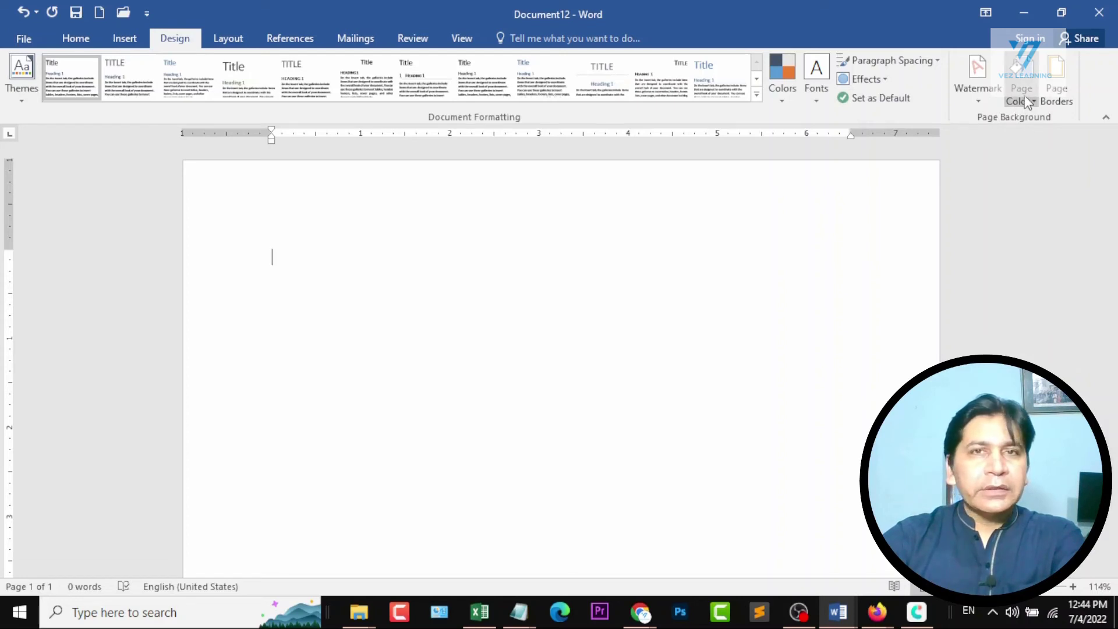
scroll(591, 249, "down", 8)
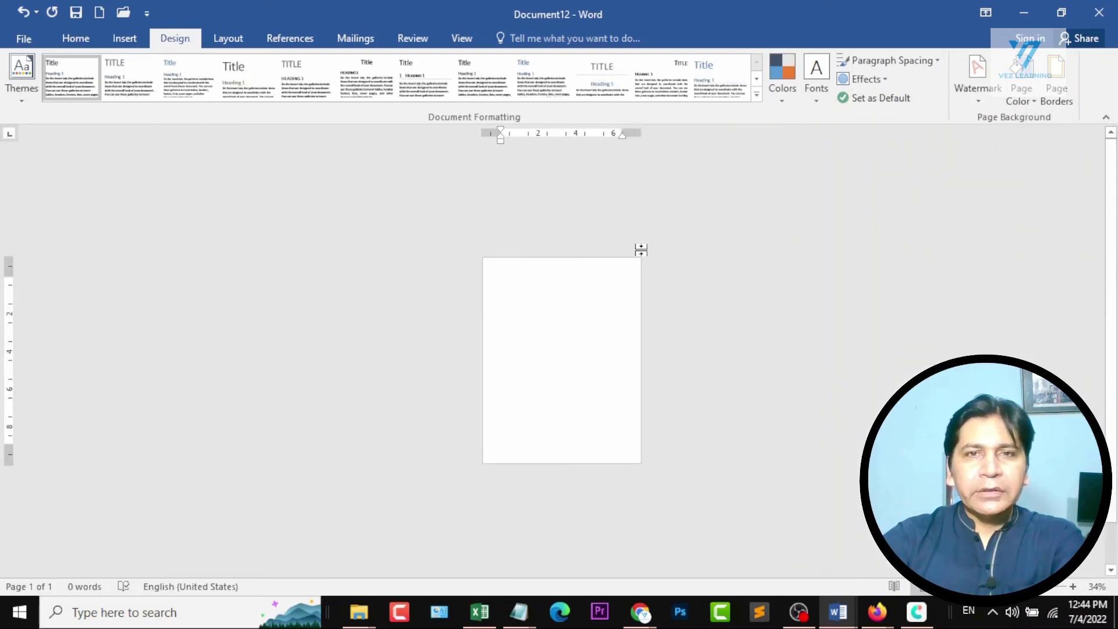
scroll(641, 249, "up", 1)
left_click(1022, 101)
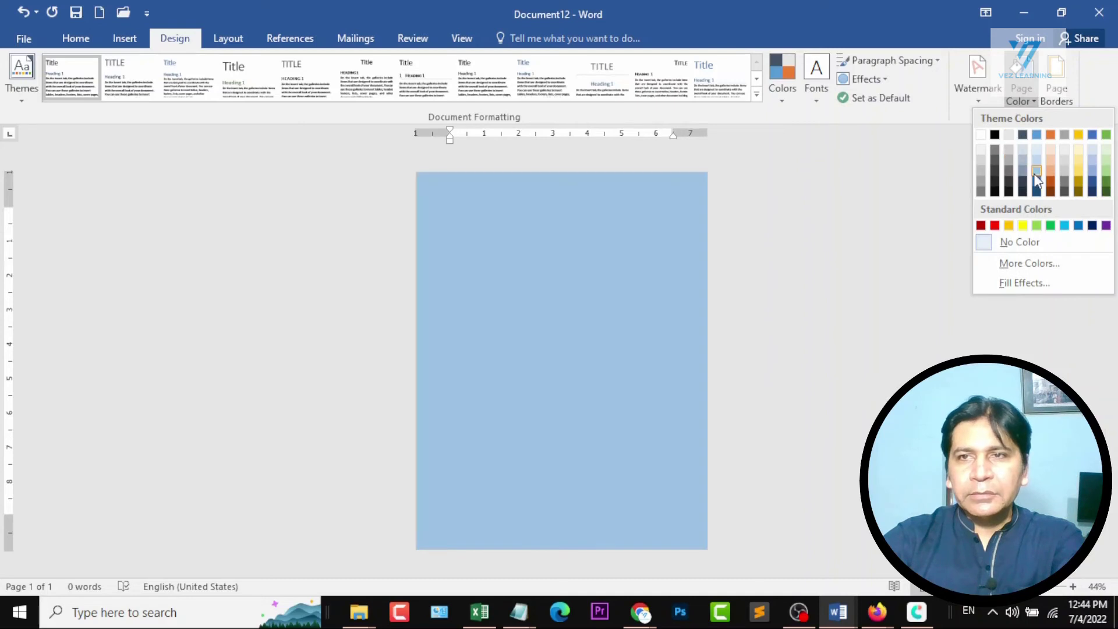
left_click(1035, 171)
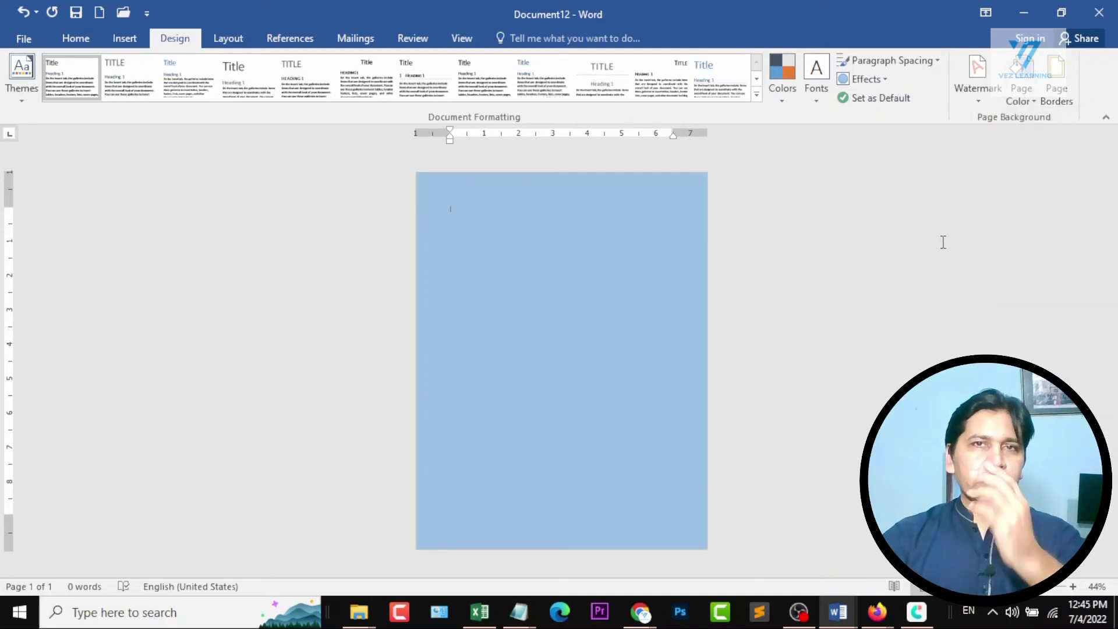
Change the page colour to standard red, and return it to the white theme colour.
left_click(1020, 100)
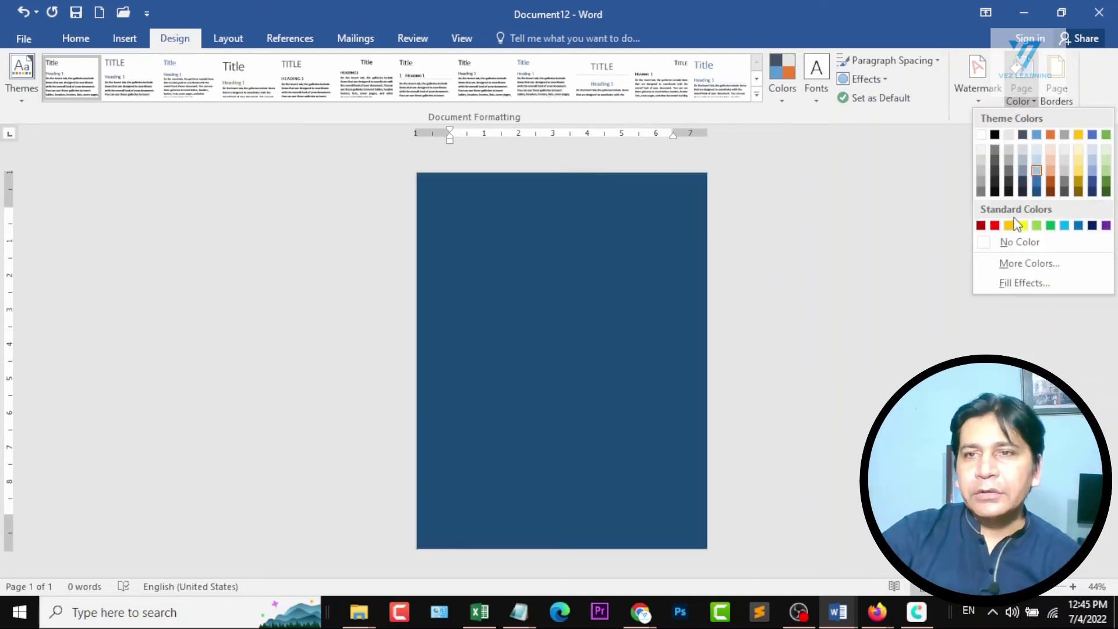
left_click(995, 226)
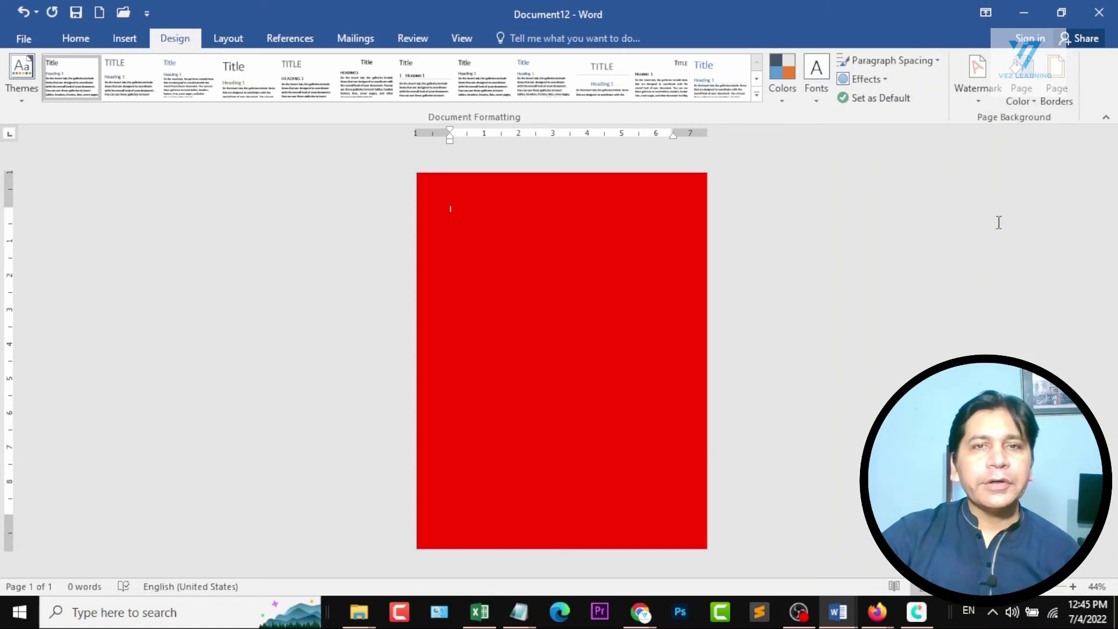
left_click(1021, 81)
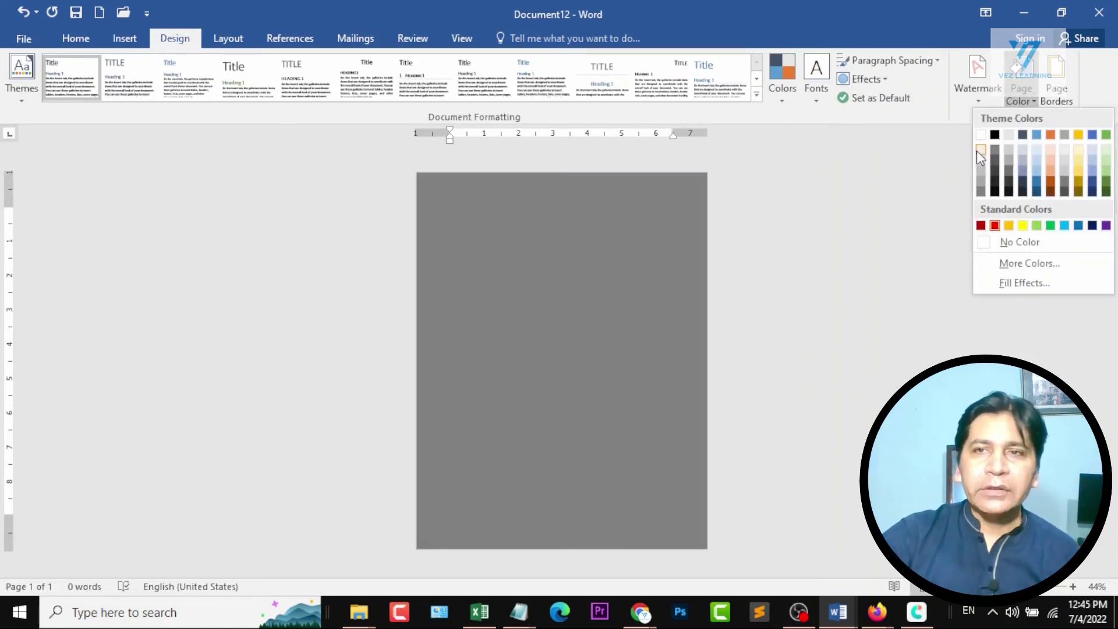
left_click(980, 134)
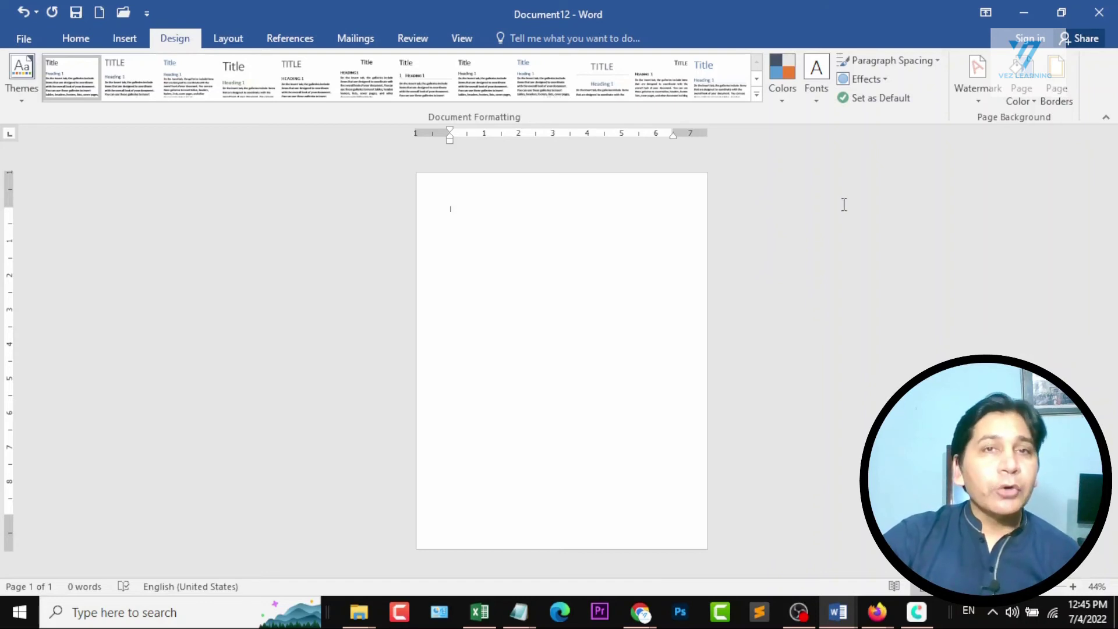
Add a Box page border with a solid ½ pt line in automatic colour to the whole document.
left_click(1056, 85)
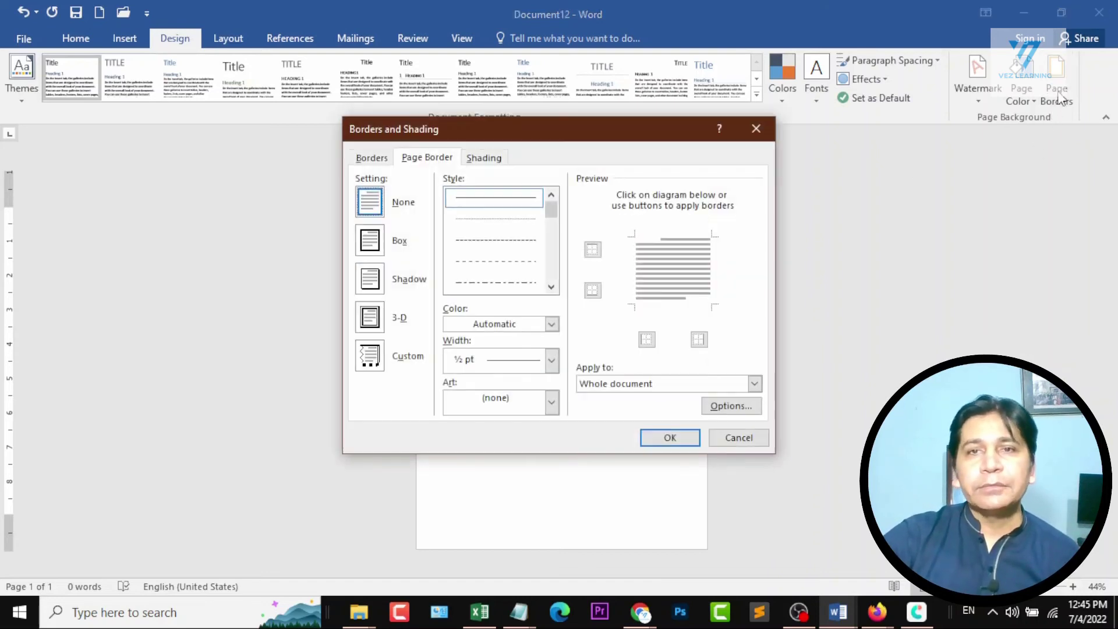
left_click(508, 202)
left_click(372, 251)
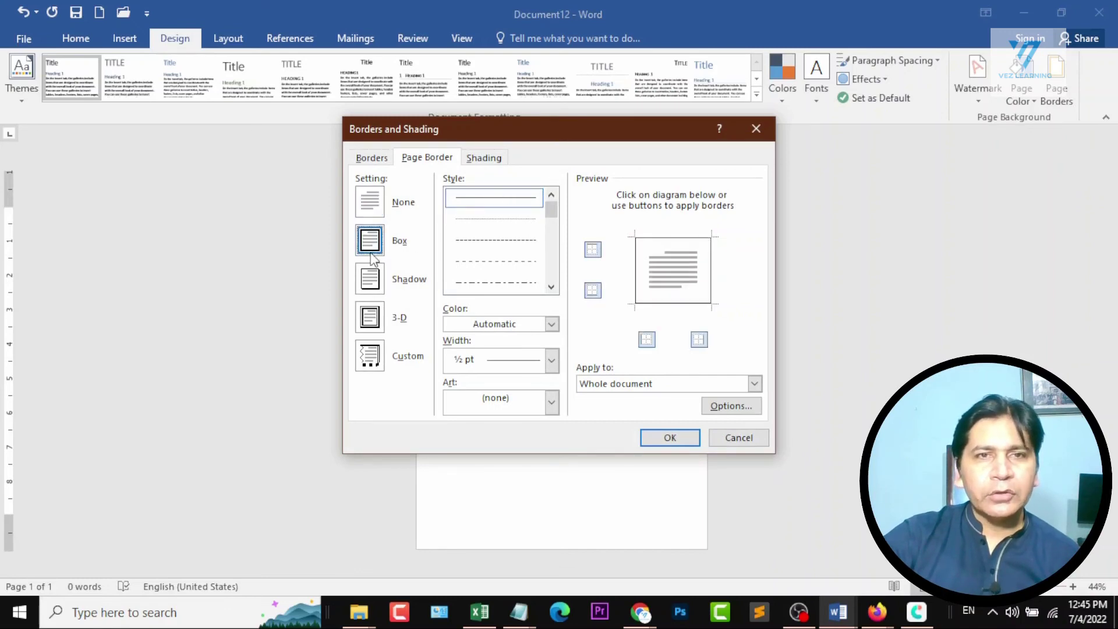
left_click(659, 440)
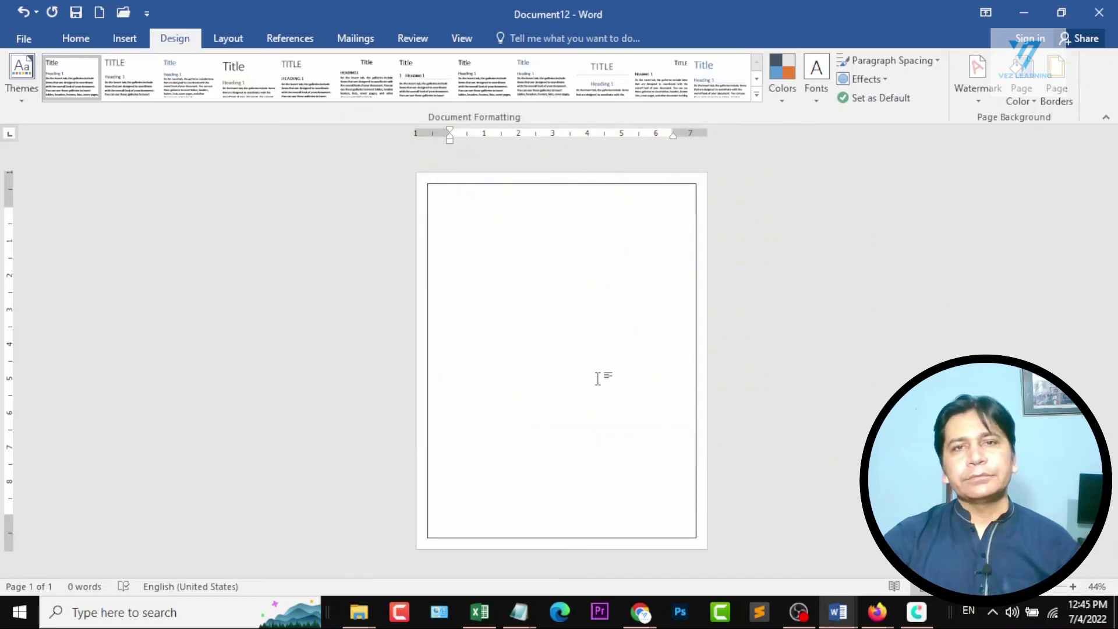
Undo the solid page border and apply a dashed ½ pt Box page border to the whole document.
key("ctrl+z")
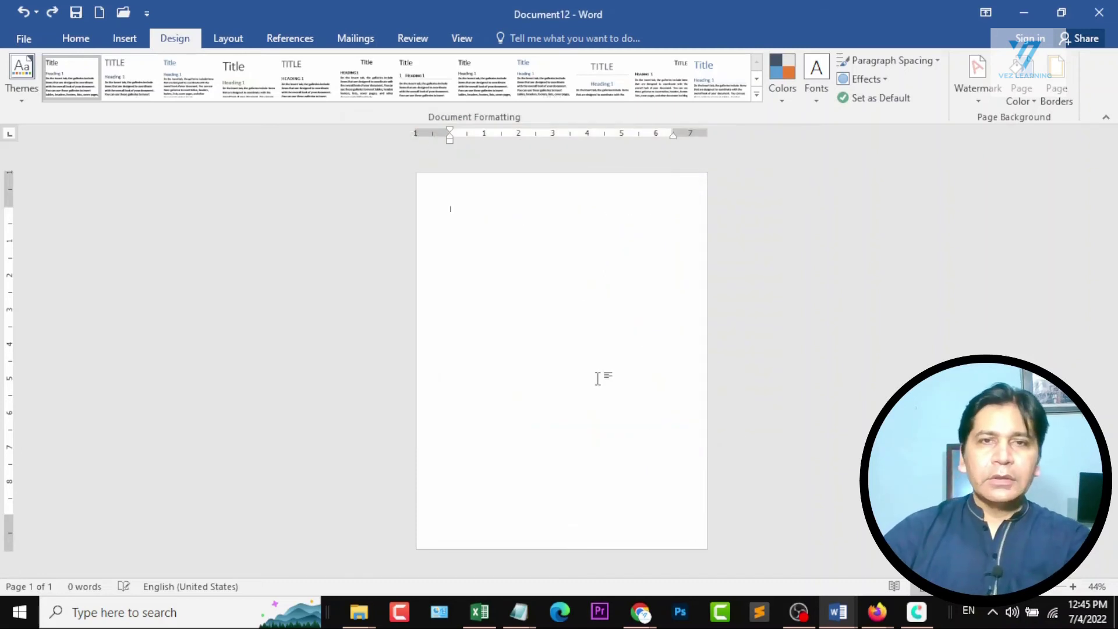
left_click(1055, 100)
left_click(502, 263)
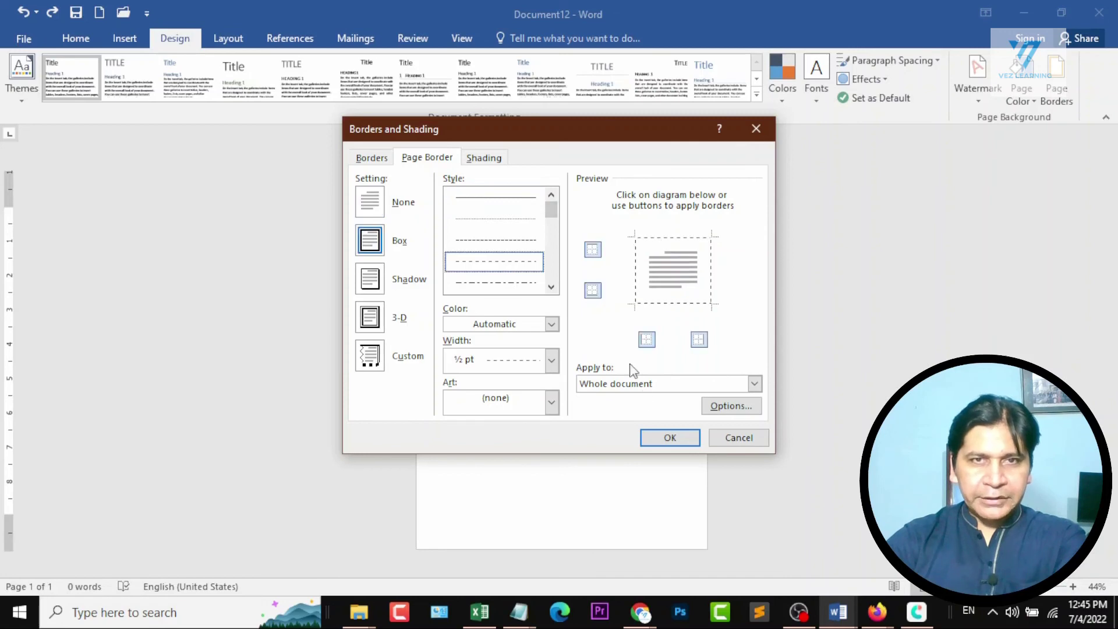
left_click(673, 444)
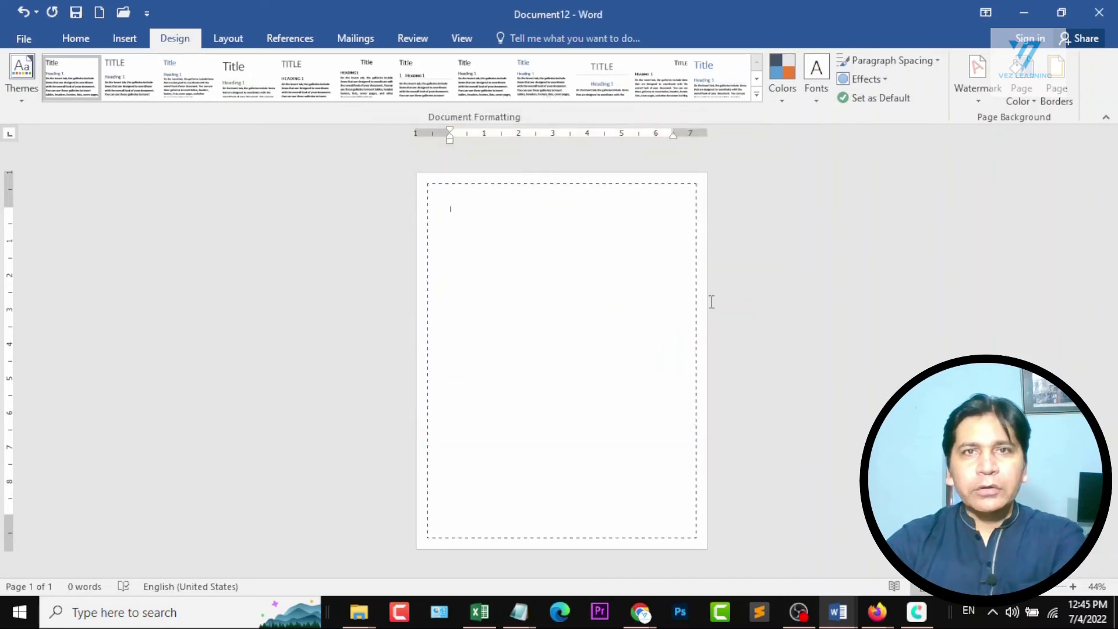
Undo the dashed page border and apply a red 3 pt triple-line Box border to the whole document.
key("ctrl+z")
left_click(1055, 93)
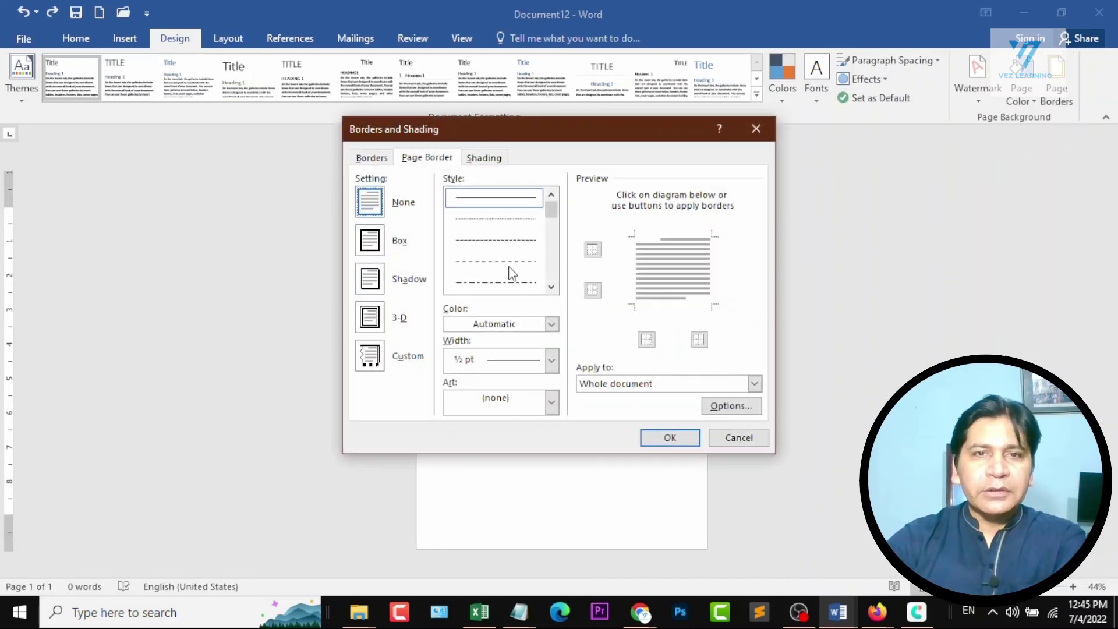
scroll(508, 268, "down", 5)
left_click(511, 281)
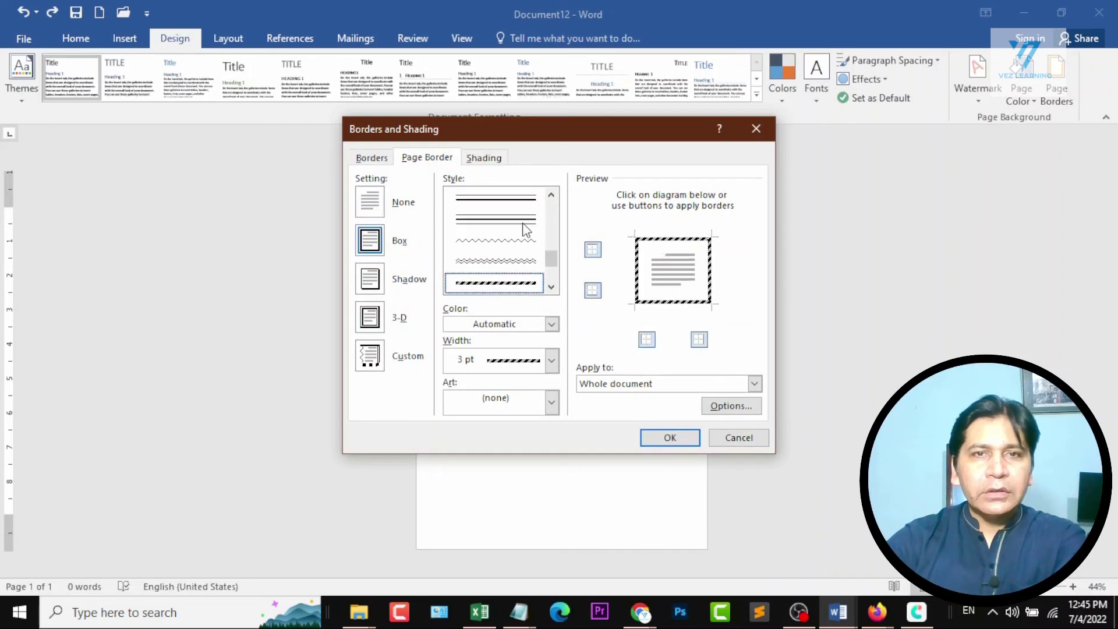
left_click(510, 245)
left_click(514, 200)
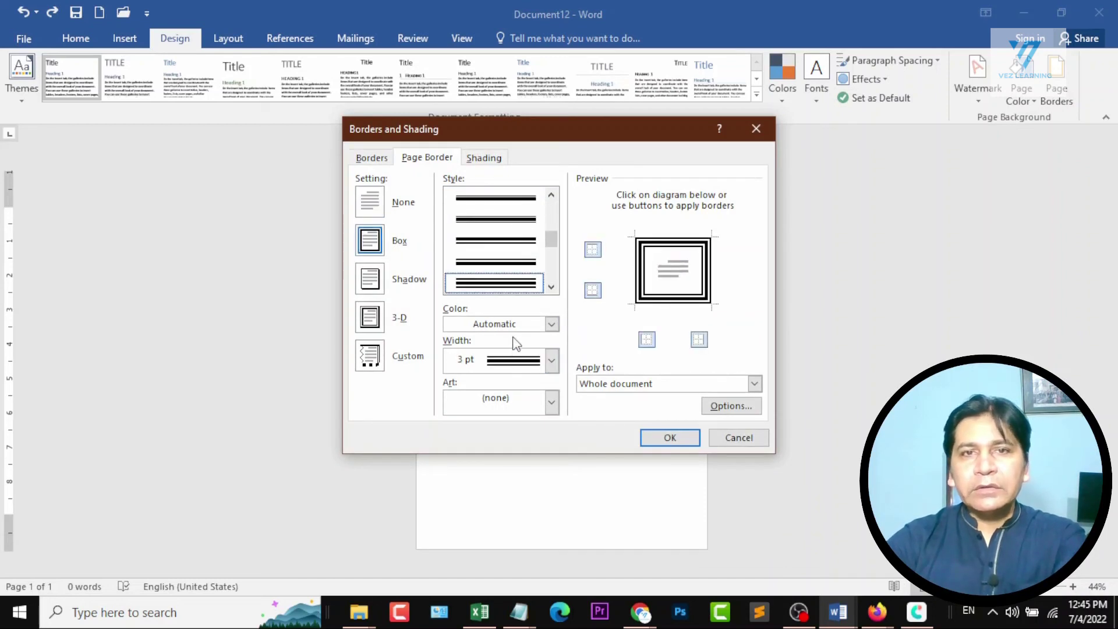
left_click(546, 325)
left_click(464, 469)
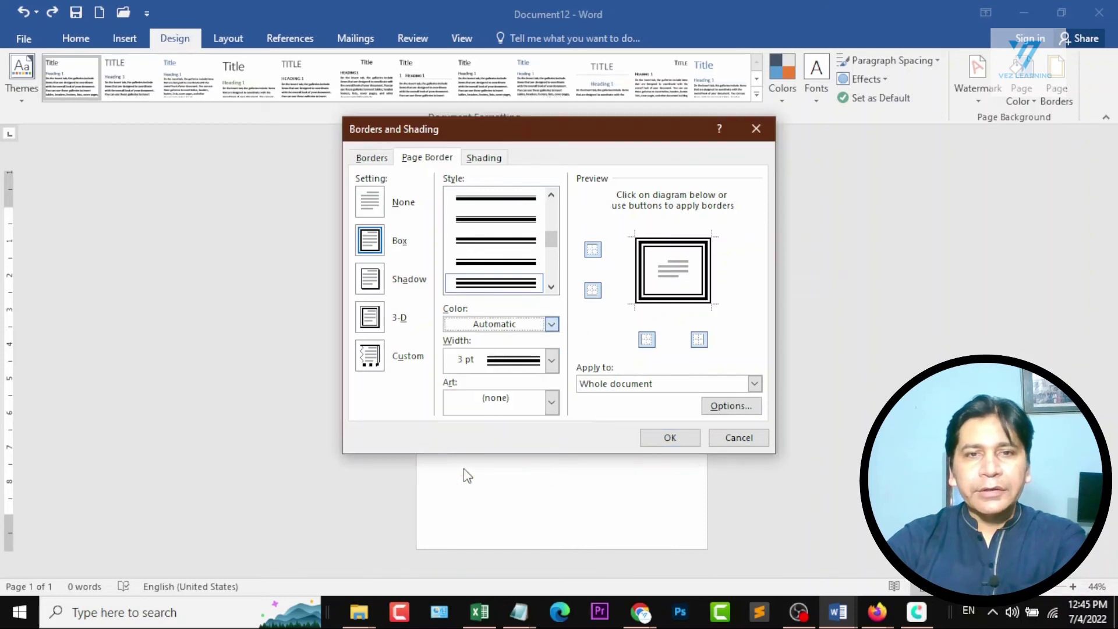
left_click(668, 439)
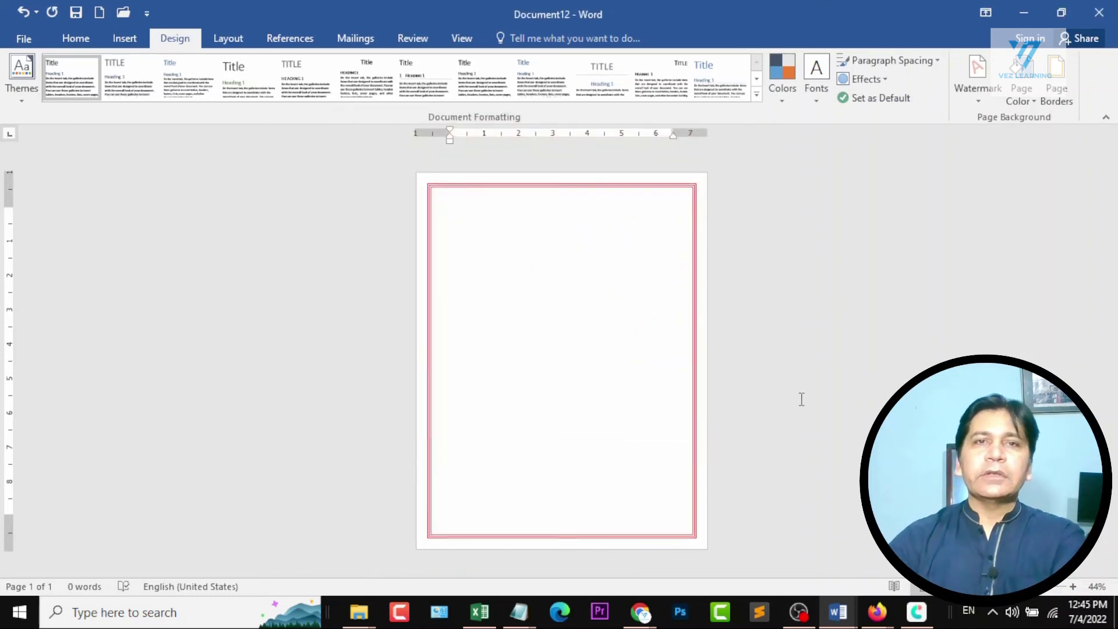
Undo the red page border and apply a 24 pt art border with a white vine pattern on black.
key("ctrl+z")
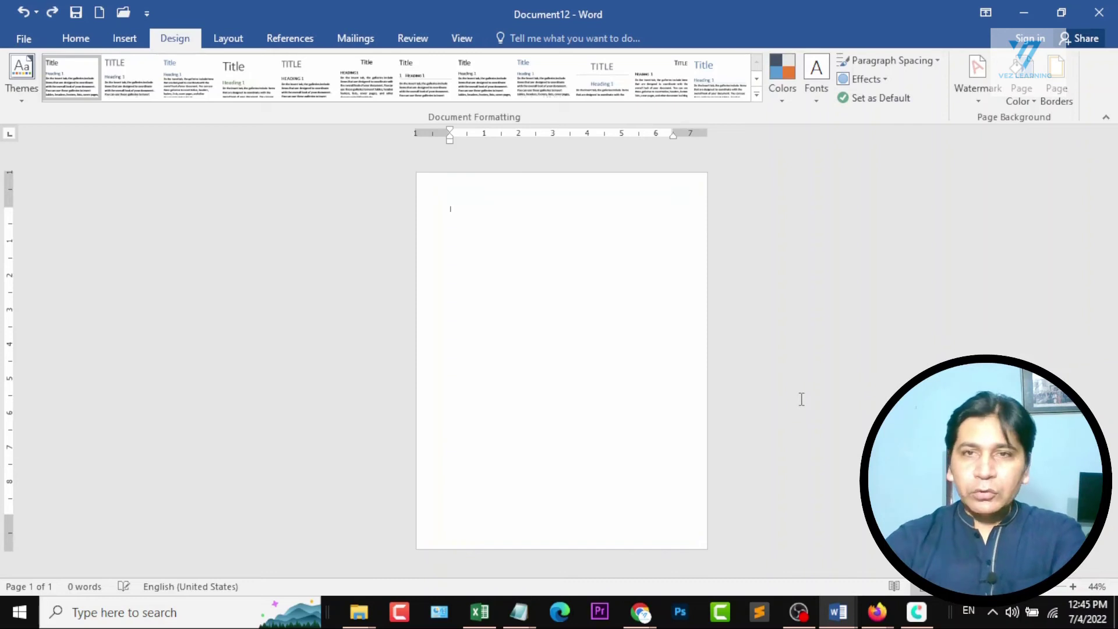
left_click(1056, 87)
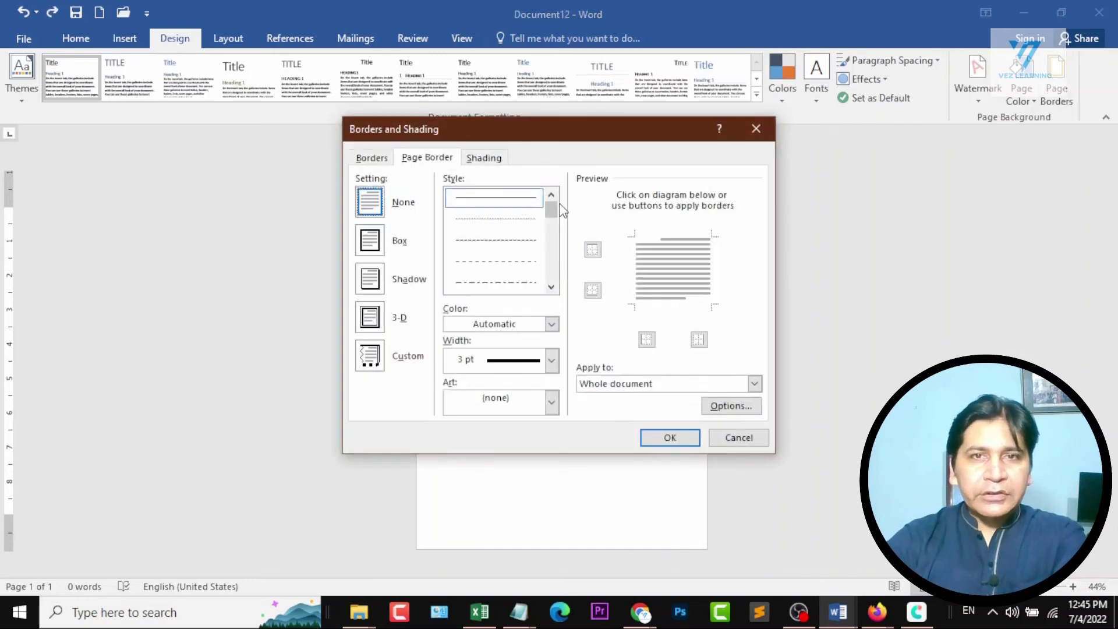
left_click_drag(553, 209, 551, 252)
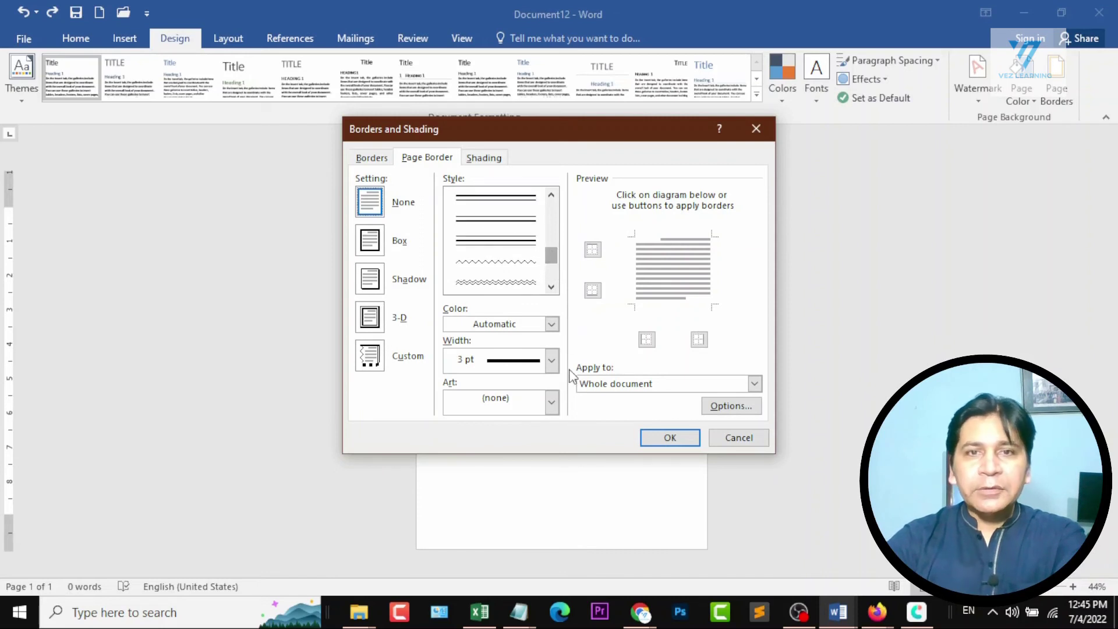
left_click(552, 402)
scroll(516, 473, "down", 2)
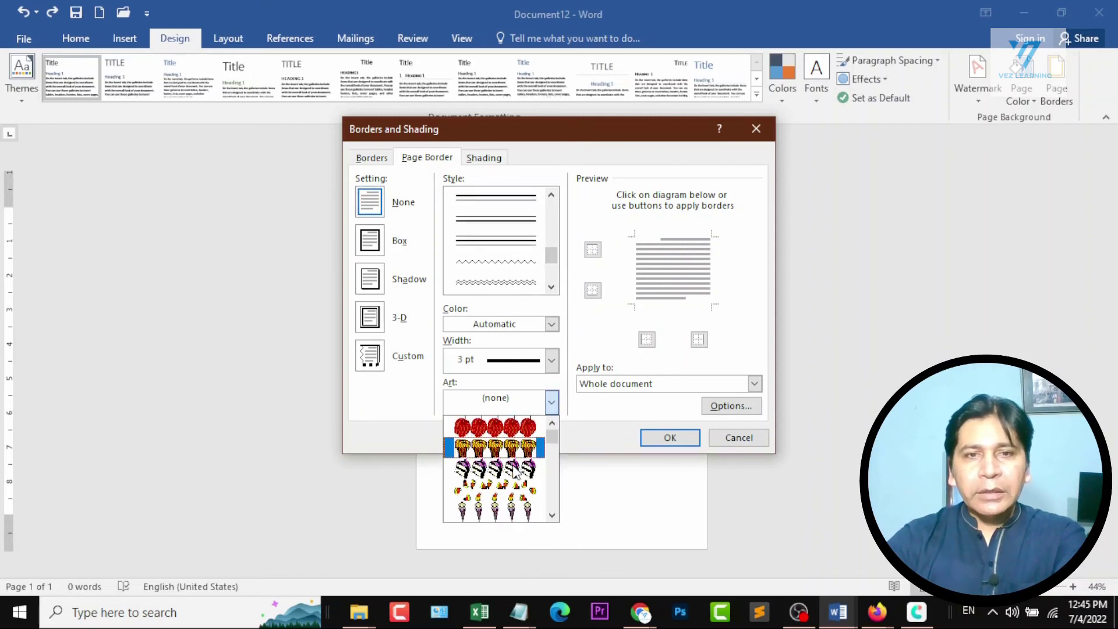
scroll(515, 469, "down", 1)
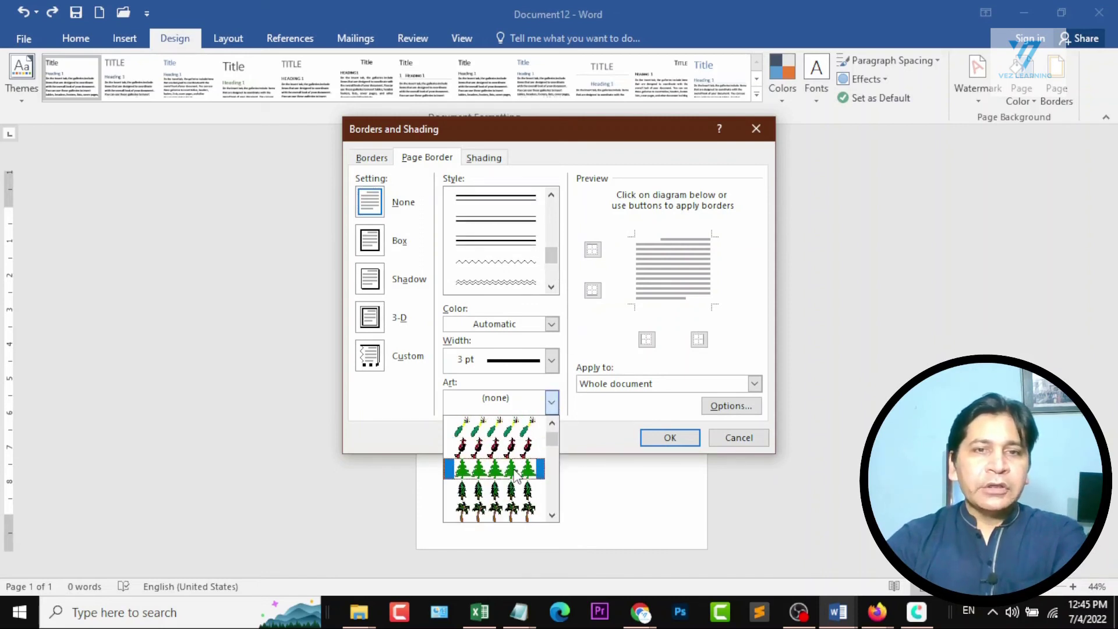
scroll(515, 474, "down", 6)
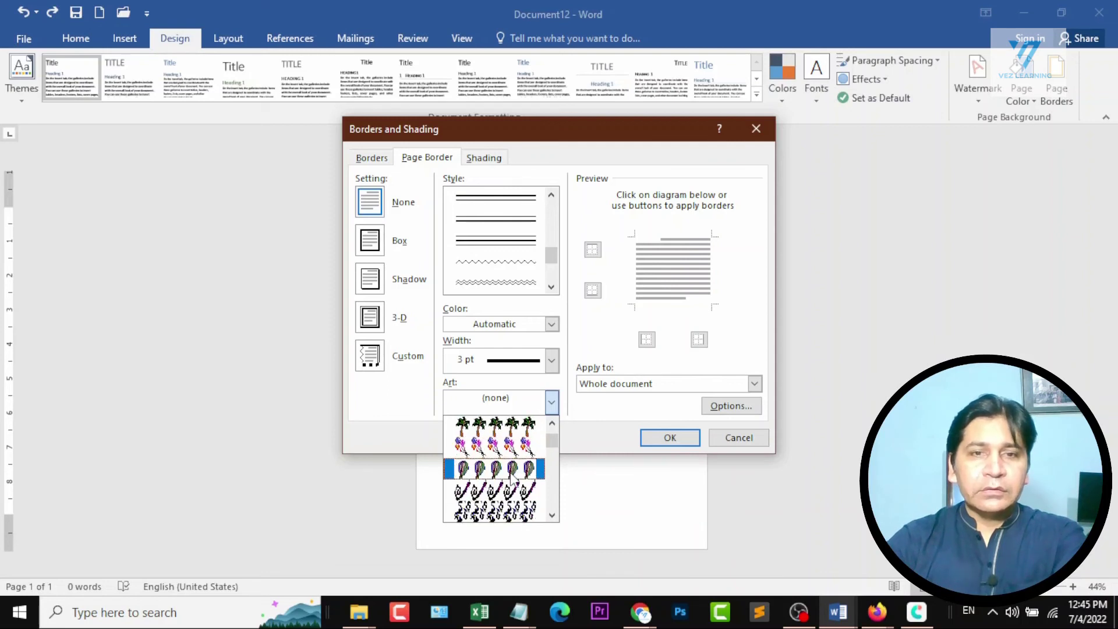
scroll(512, 480, "down", 8)
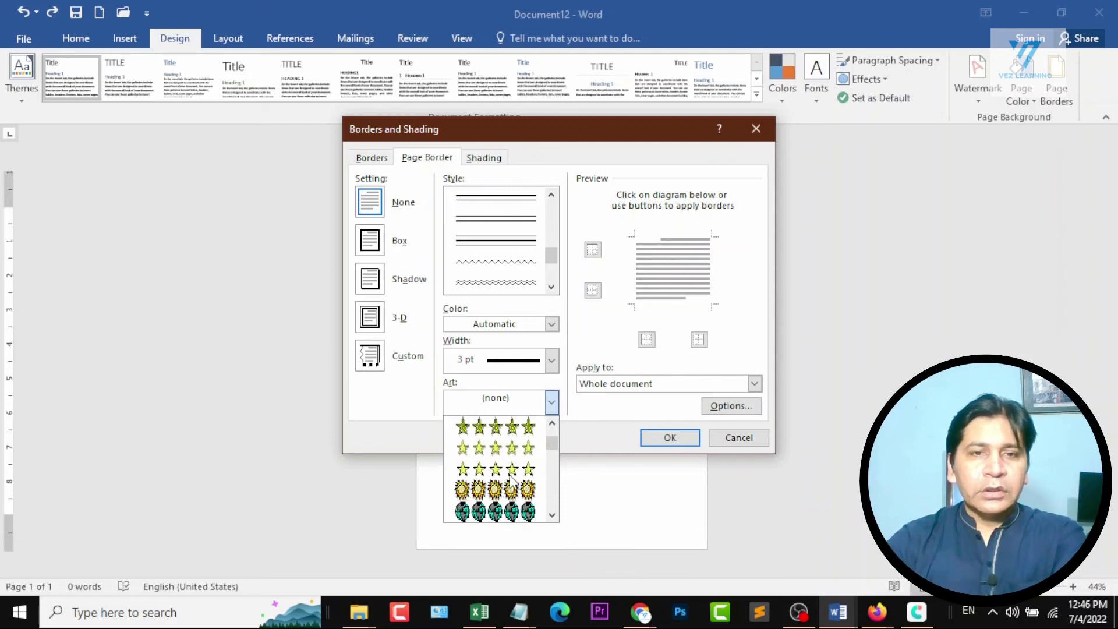
scroll(511, 482, "down", 8)
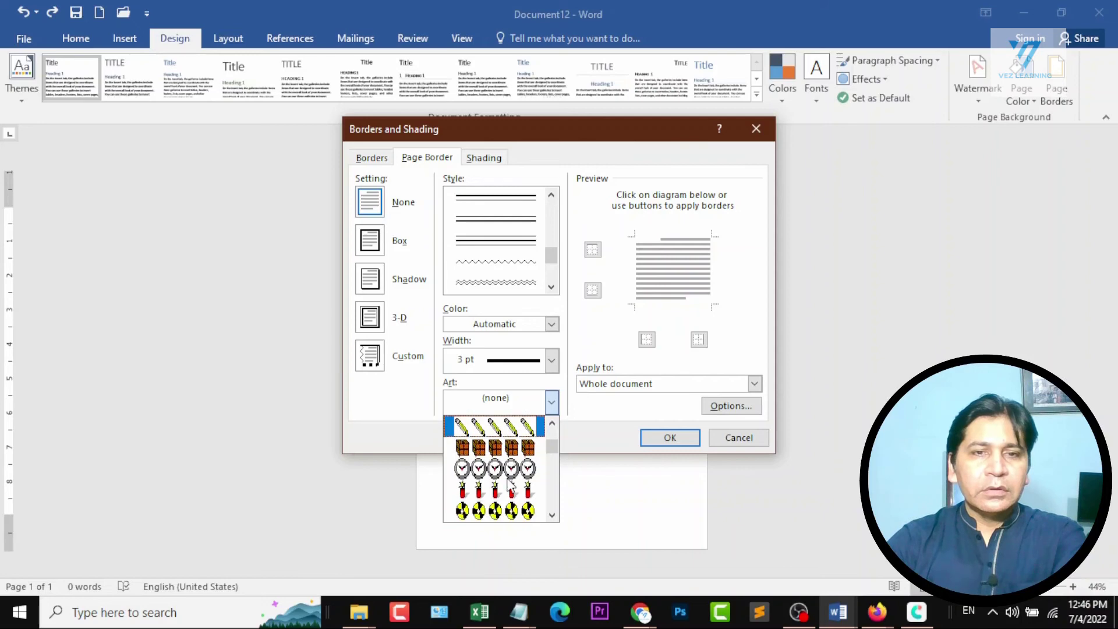
scroll(511, 482, "down", 8)
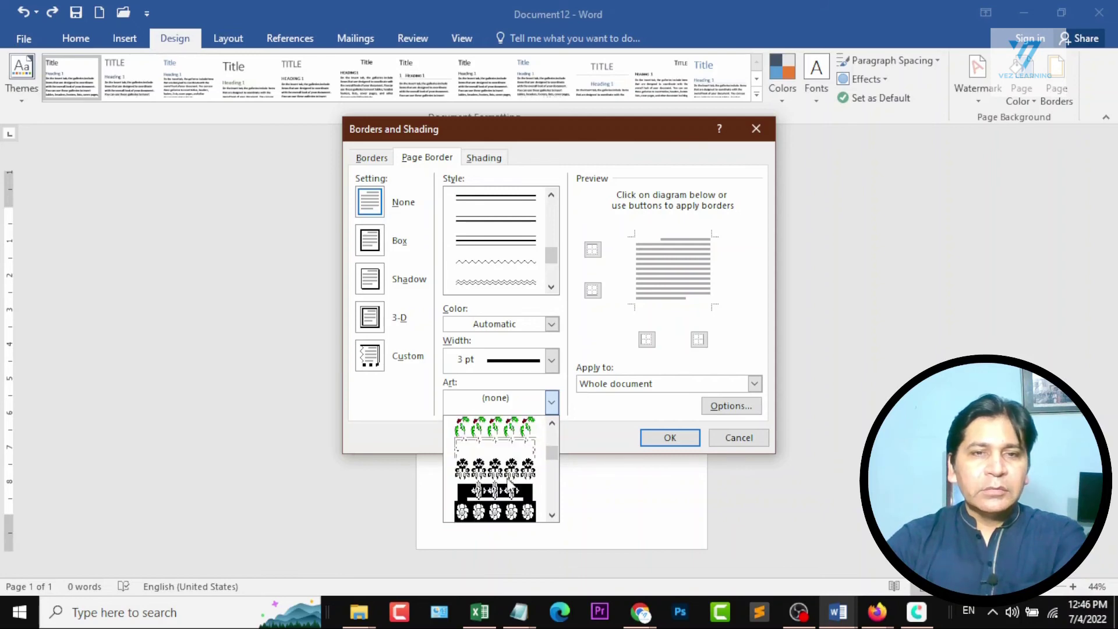
scroll(510, 483, "up", 2)
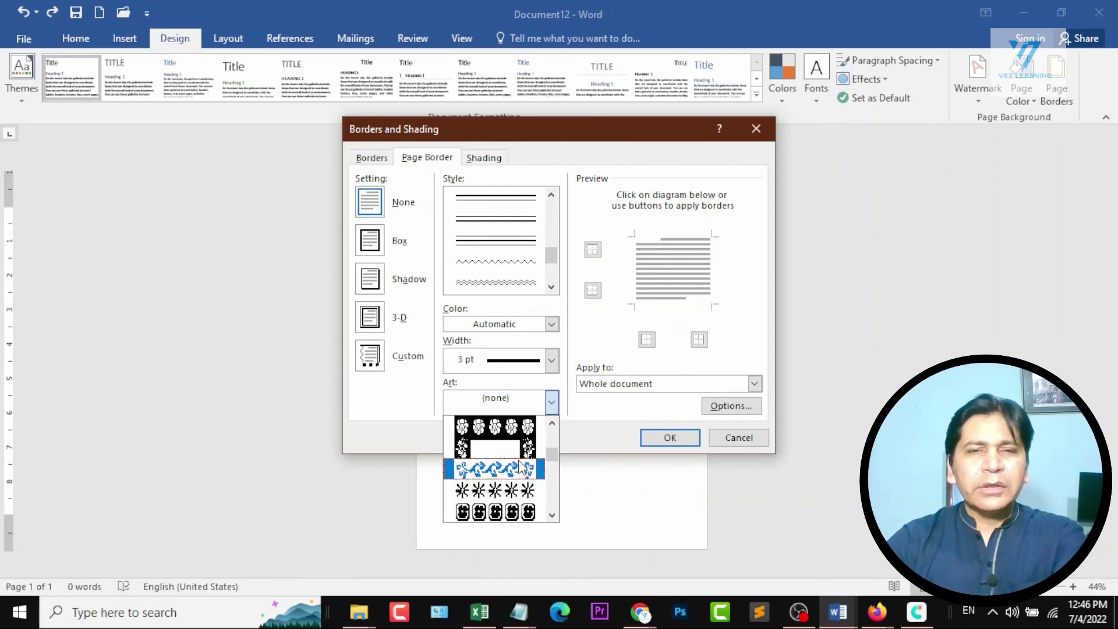
left_click(496, 470)
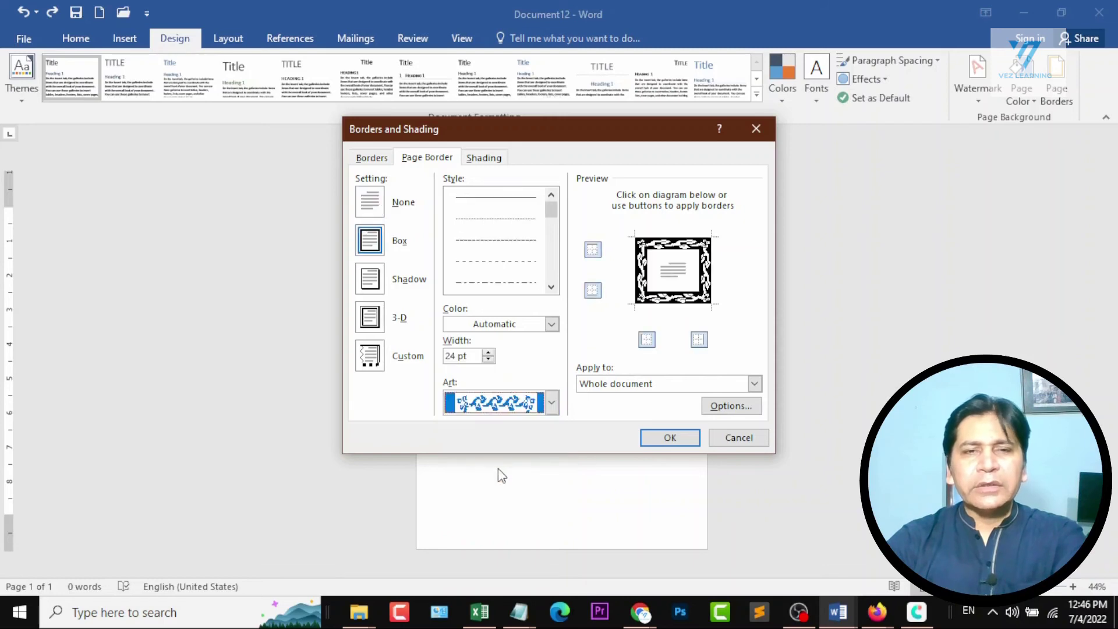
left_click(664, 446)
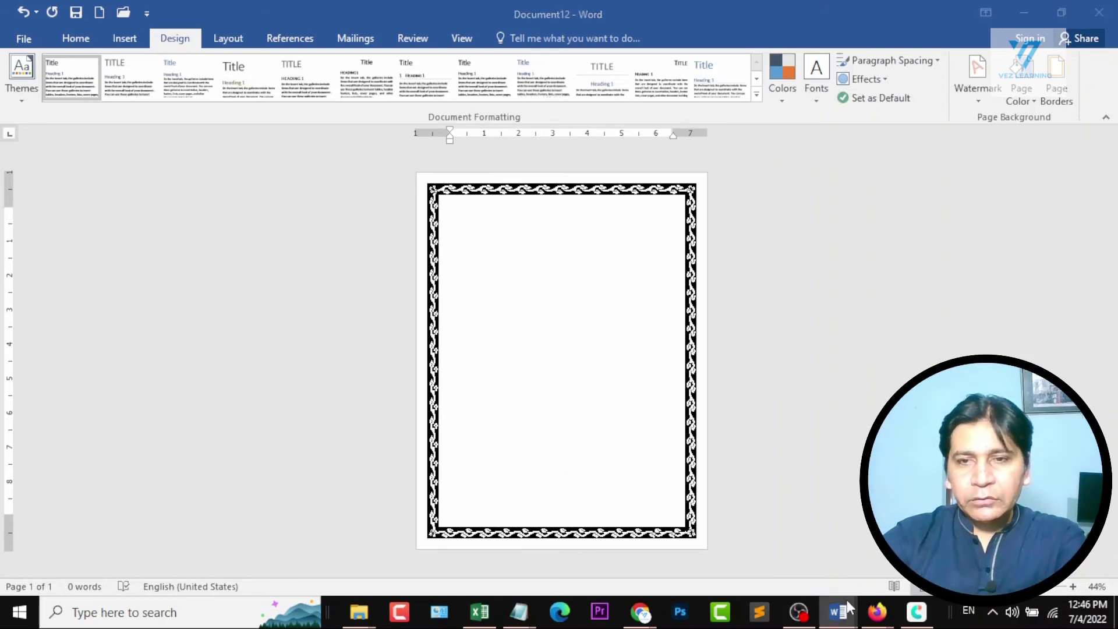
Switch to Document1 to check the Section 6 topics in the course outline, and return to Document12.
mouse_move(838, 612)
left_click(704, 536)
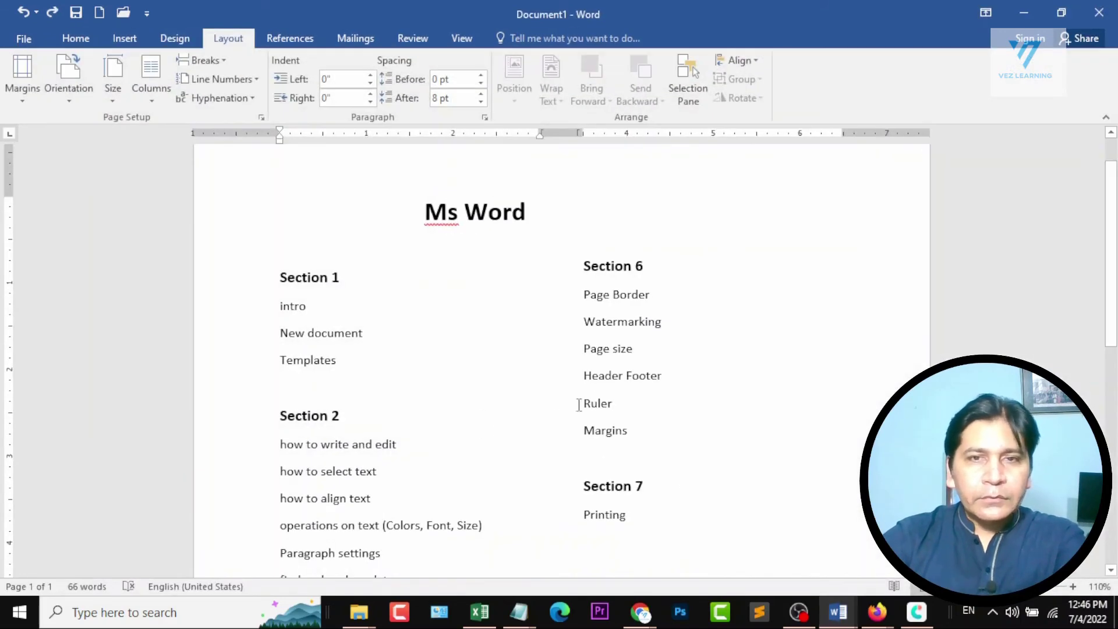
left_click(1030, 10)
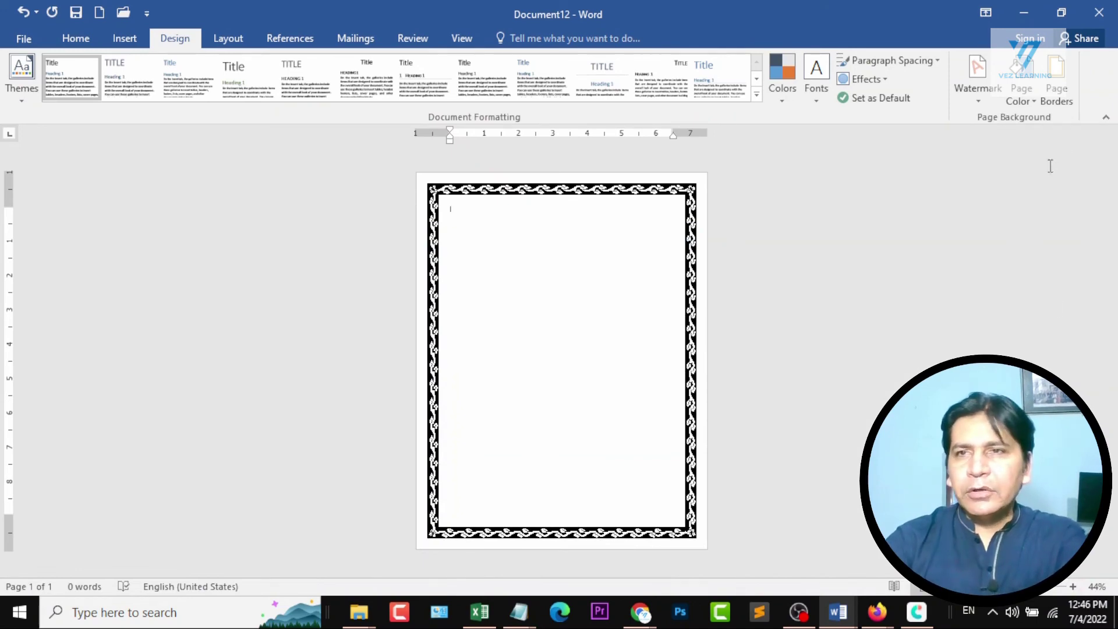
Remove the art page border from the whole document by choosing the None setting.
left_click(1055, 87)
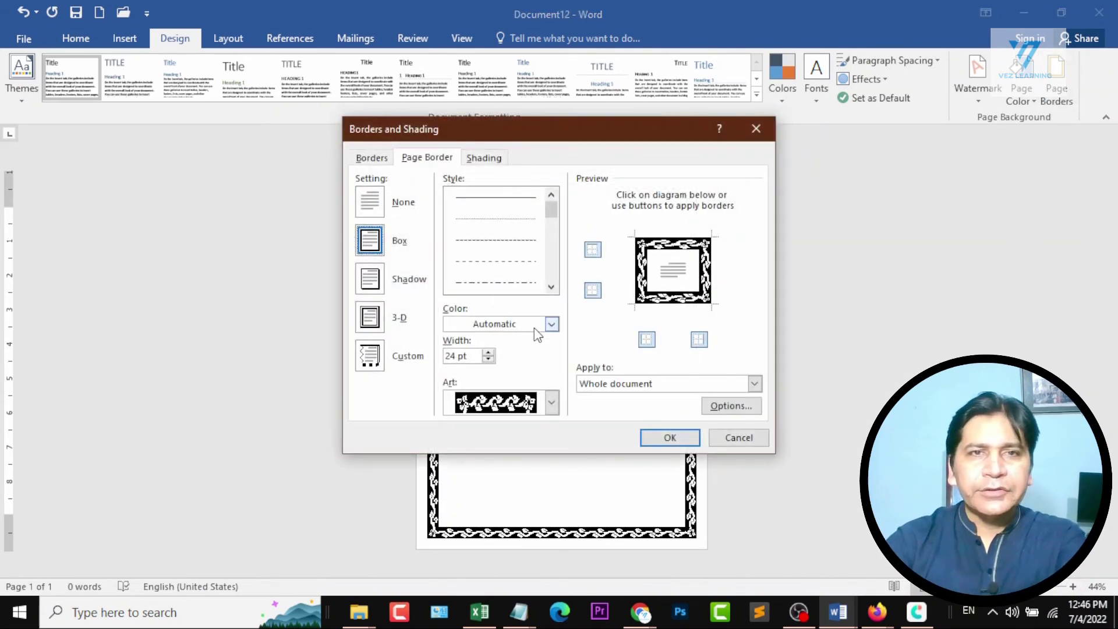
left_click(387, 206)
left_click(669, 437)
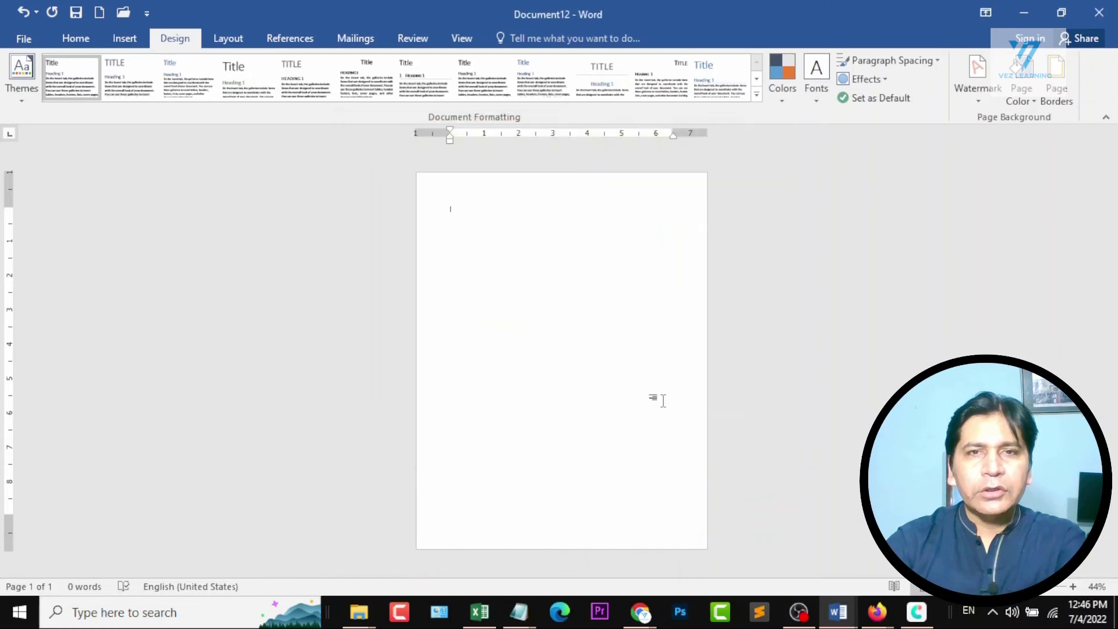
Generate sample text with =rand() and paste copies of it until the document fills four pages.
scroll(519, 186, "up", 3, "ctrl")
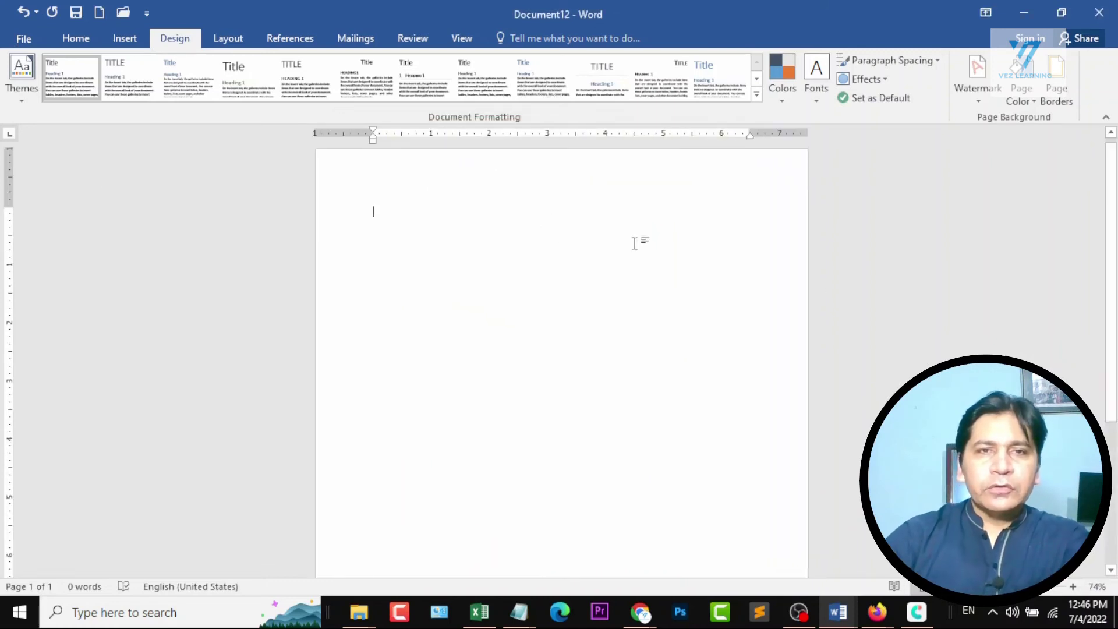
type("=rand(")
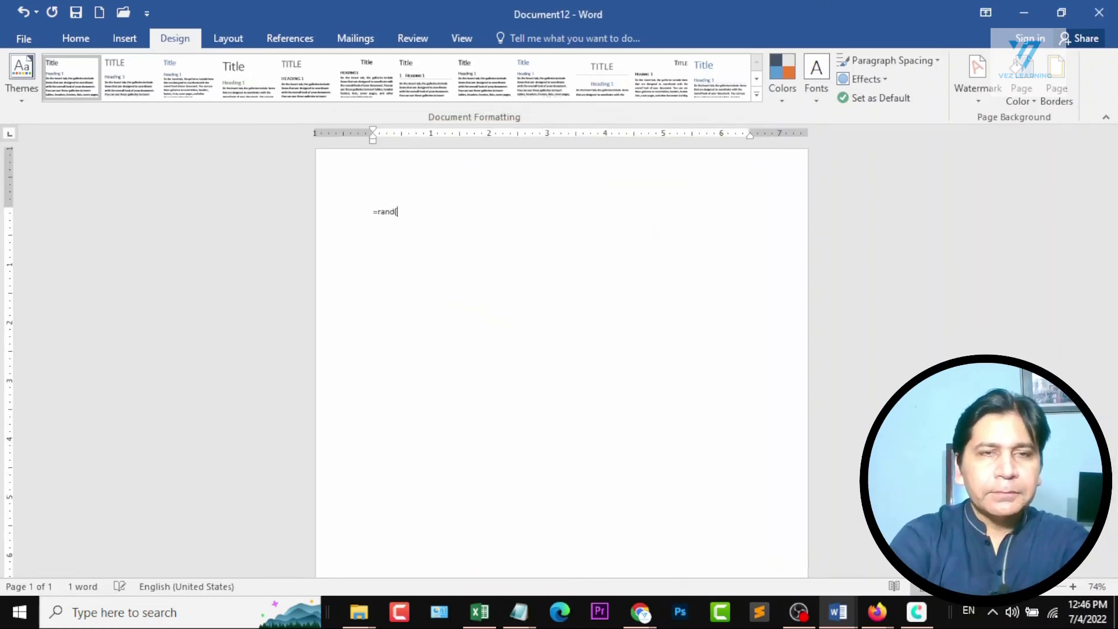
type(")")
key("Return")
key("ctrl+a")
key("ctrl+c")
key("ctrl+v")
key("ctrl+v")
key("ctrl+v")
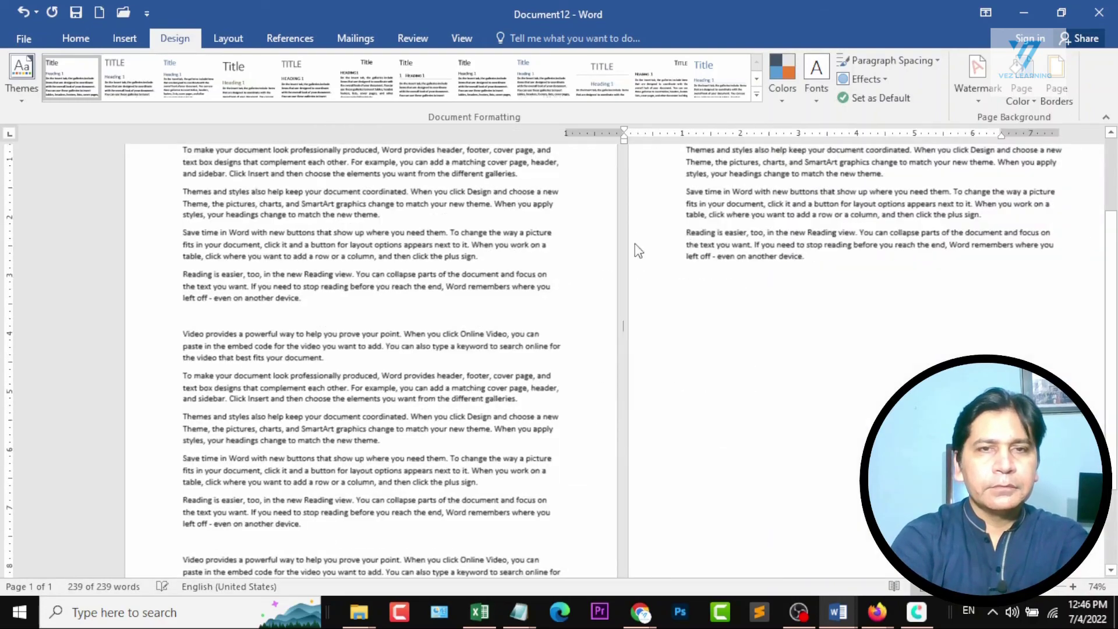
scroll(637, 251, "down", 4, "ctrl")
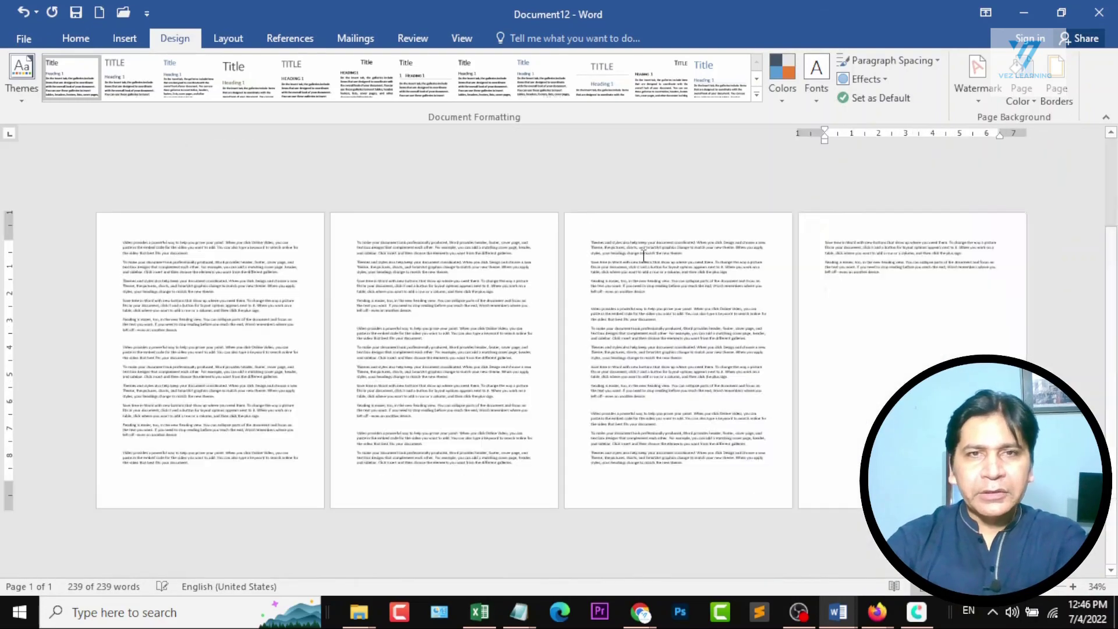
scroll(644, 255, "down", 2, "ctrl")
scroll(643, 256, "up", 2, "ctrl")
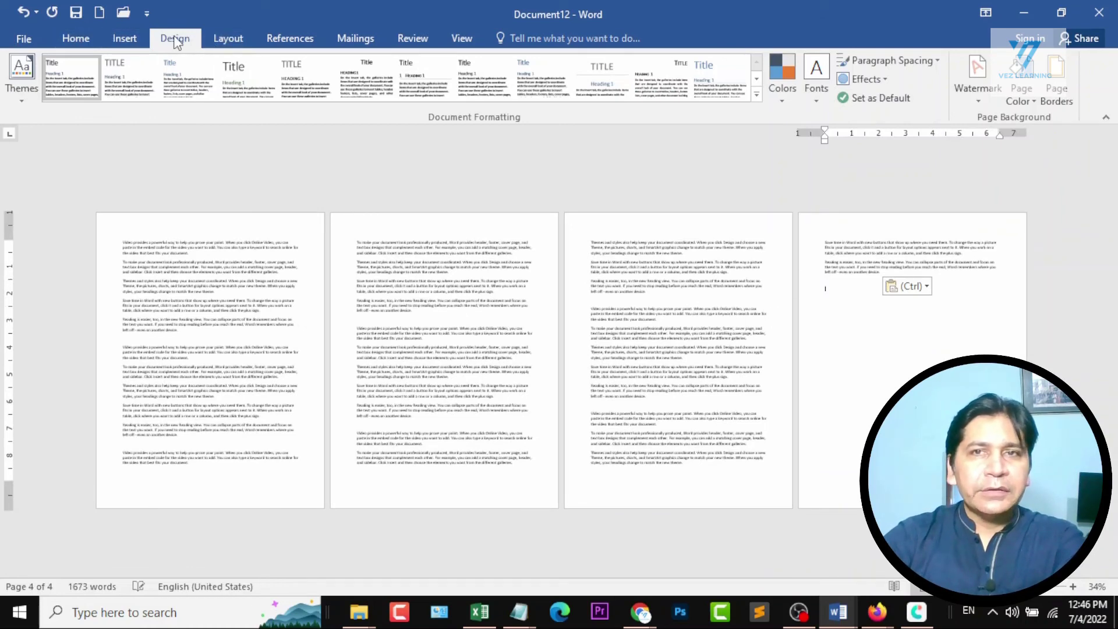
Apply the built-in CONFIDENTIAL 1 watermark to the pages, and undo it.
left_click(982, 89)
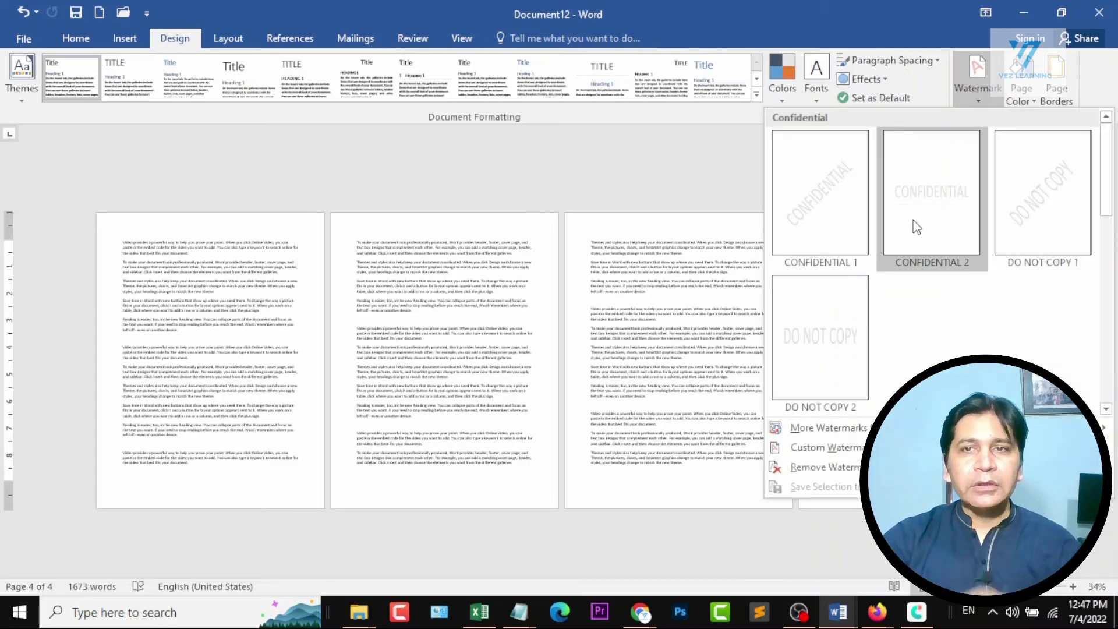
left_click(843, 208)
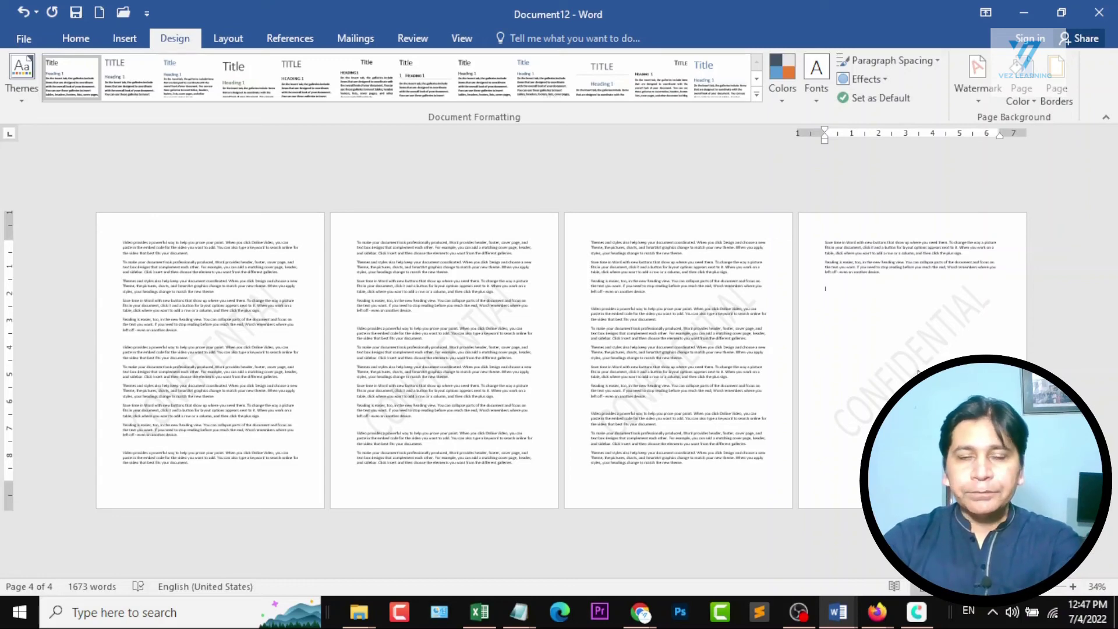
key("ctrl+z")
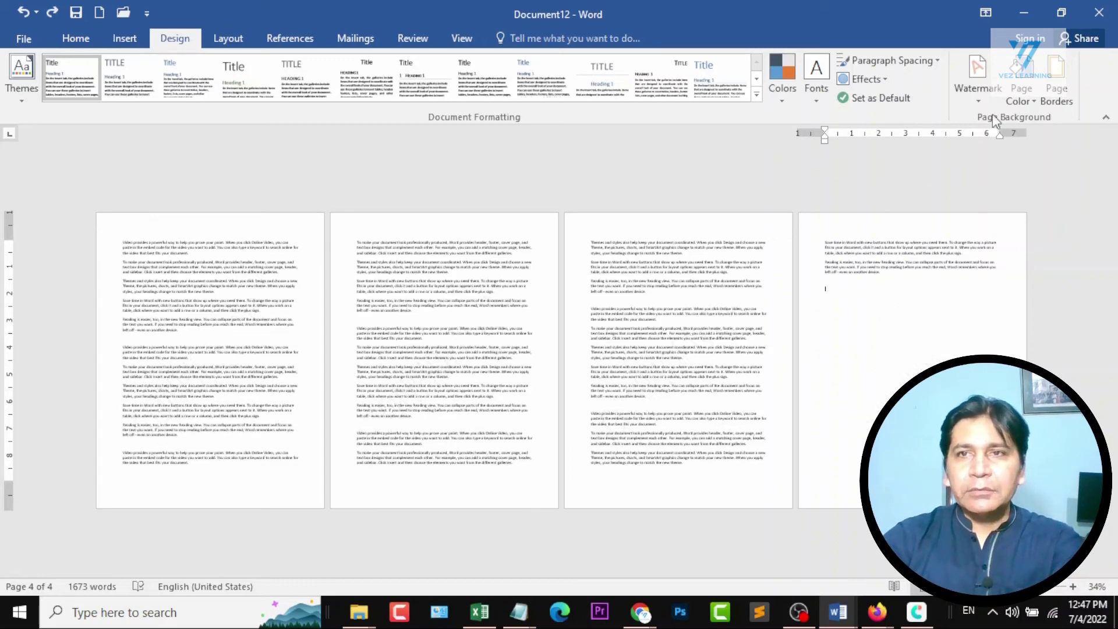
Set up a custom text watermark for the document, entering the person's full name as the watermark text.
left_click(977, 100)
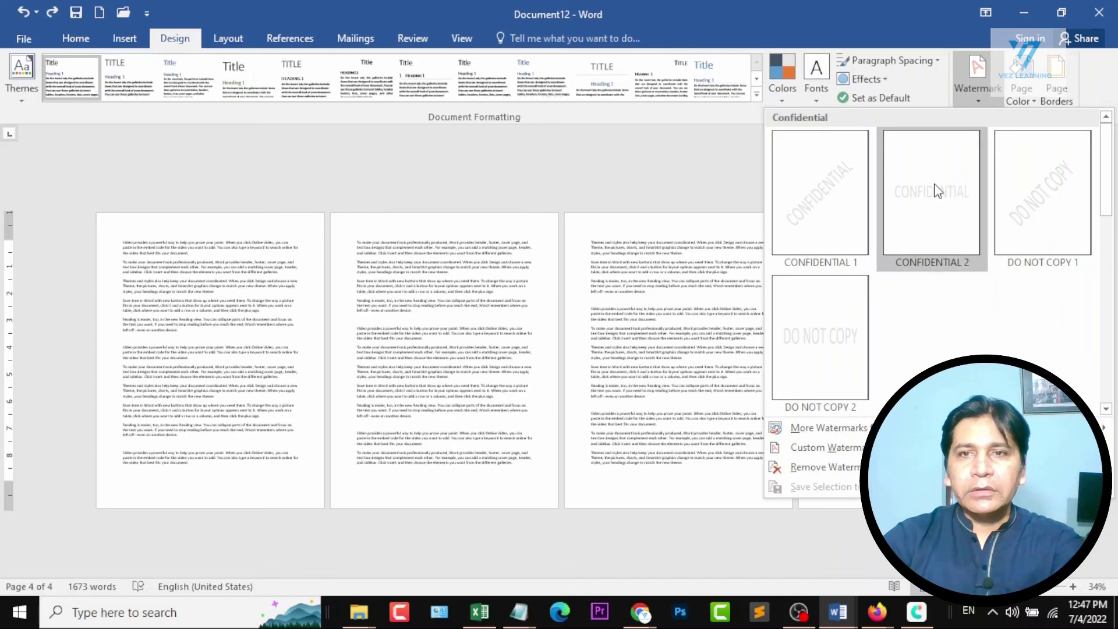
left_click(796, 447)
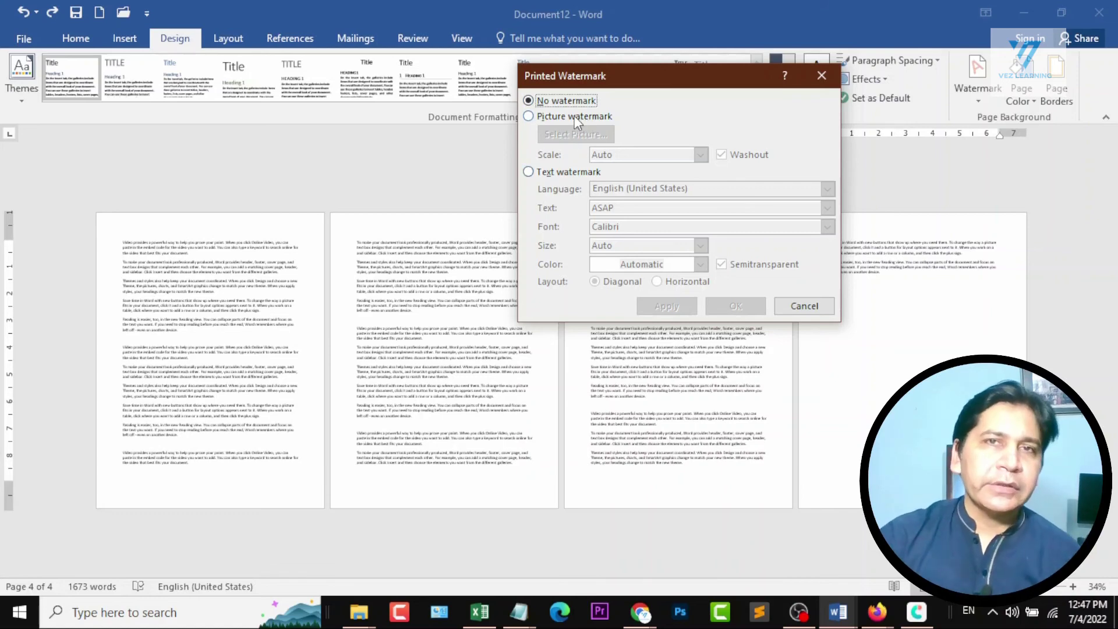
left_click(584, 173)
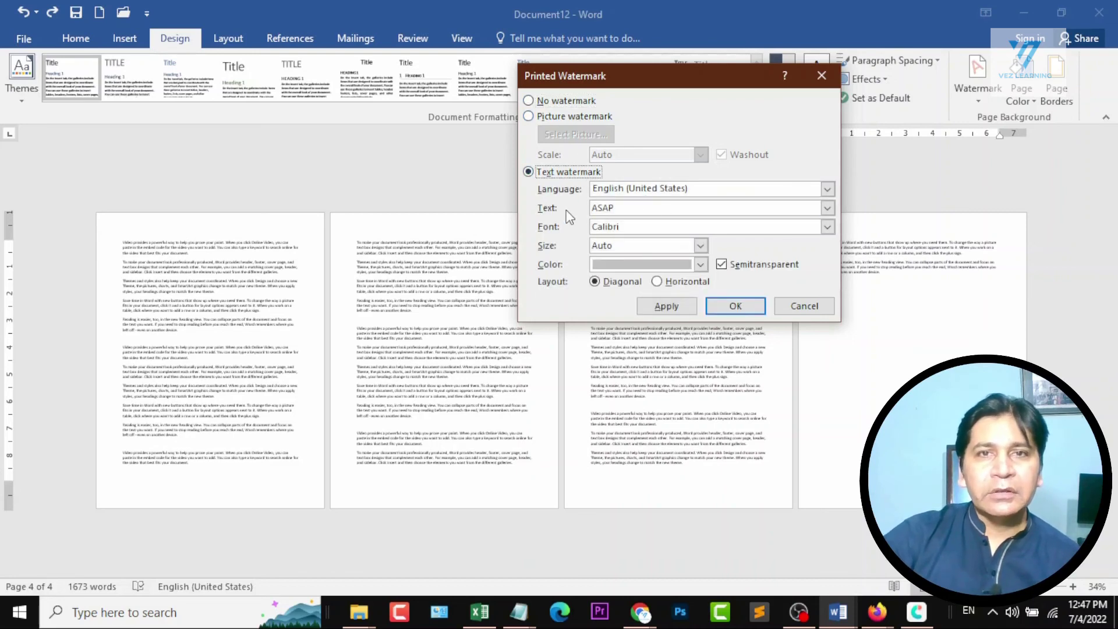
left_click(629, 208)
double_click(637, 208)
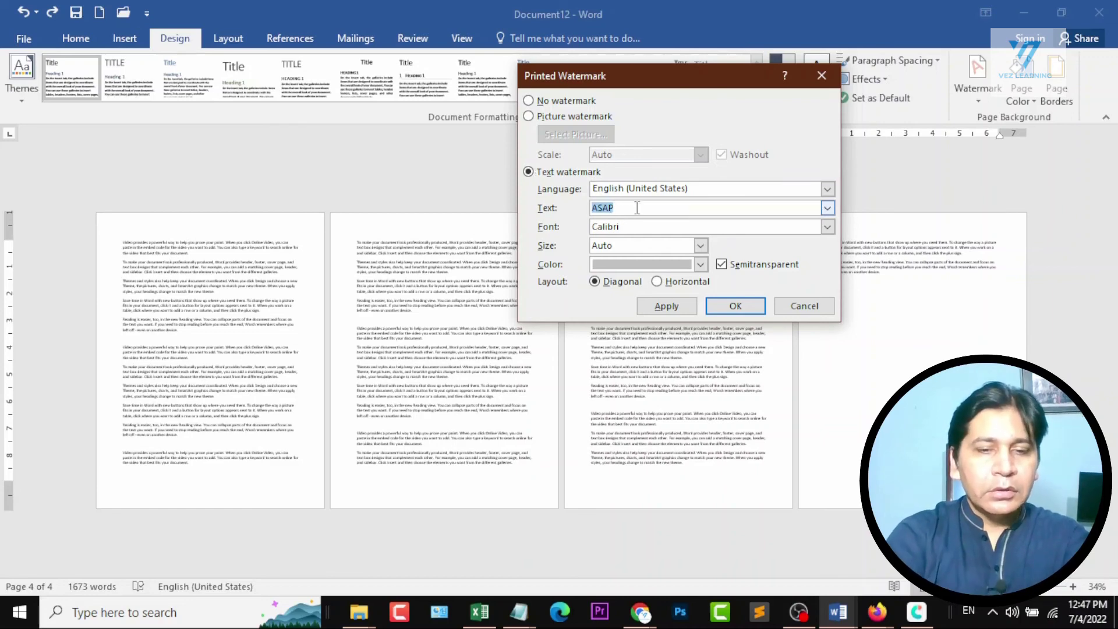
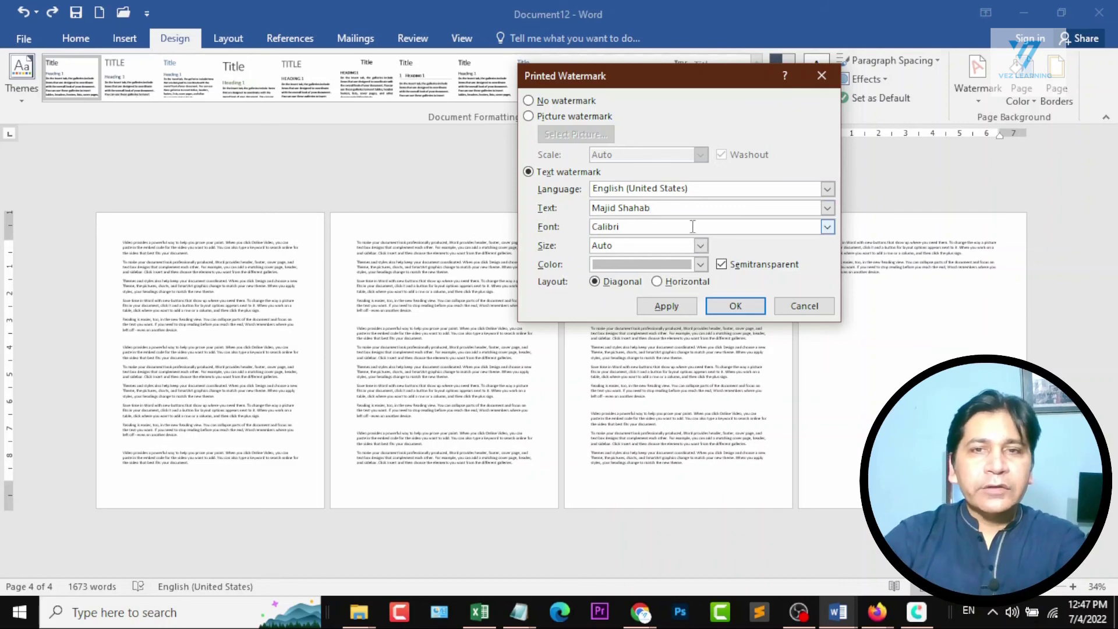
Set the text watermark's font to Comic Sans MS and its color to red, keeping the Auto size, and apply it.
left_click(827, 226)
scroll(675, 274, "down", 4)
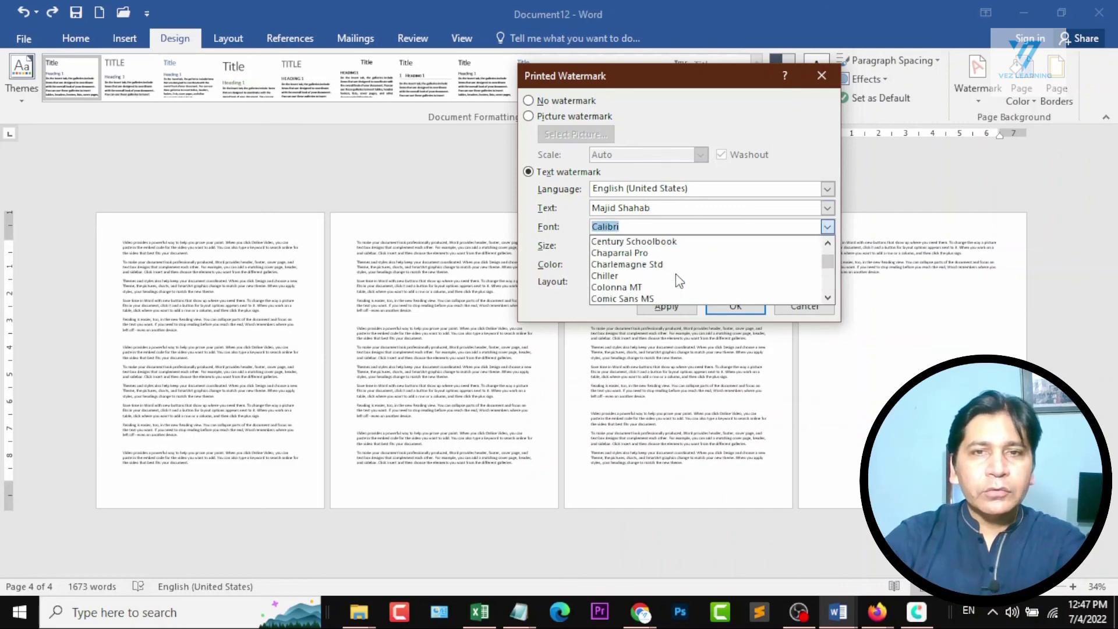
left_click(655, 298)
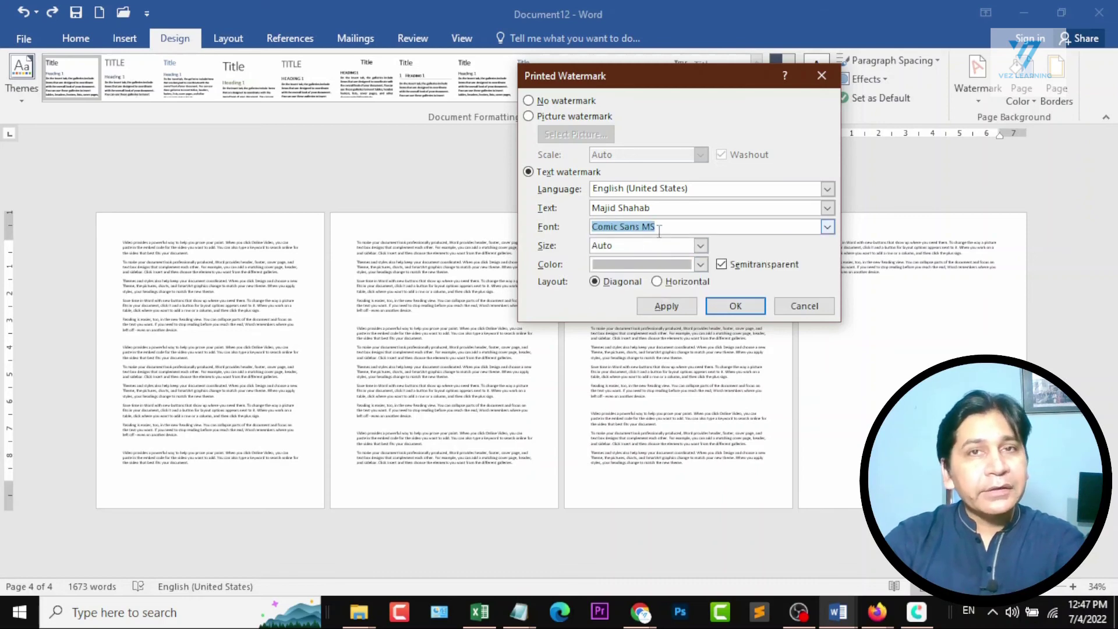
left_click(701, 245)
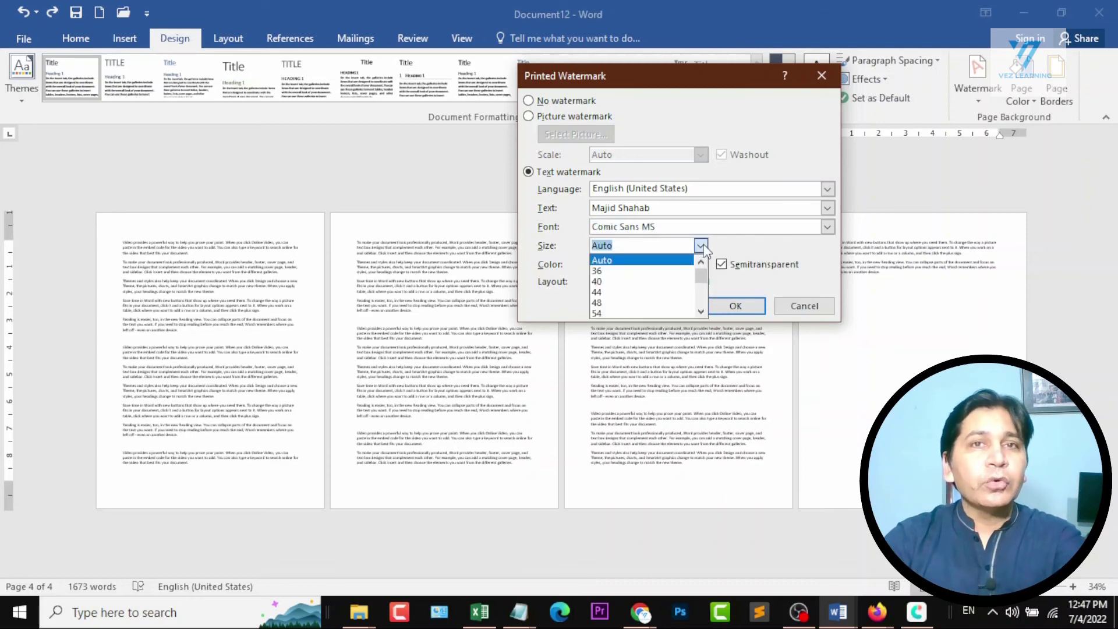
left_click(701, 246)
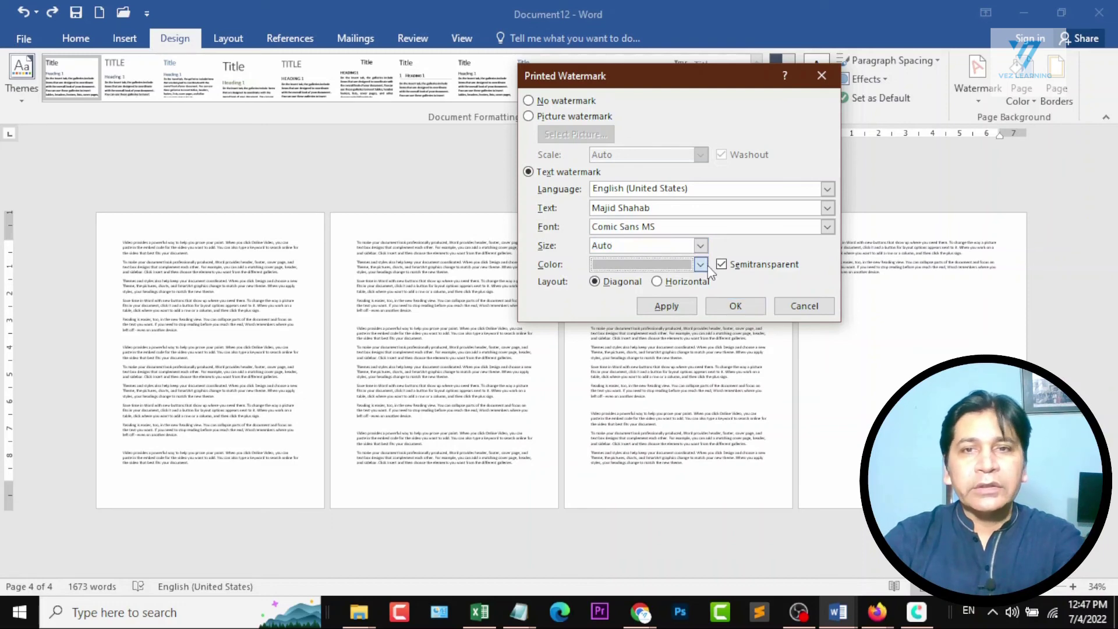
left_click(700, 265)
left_click(612, 411)
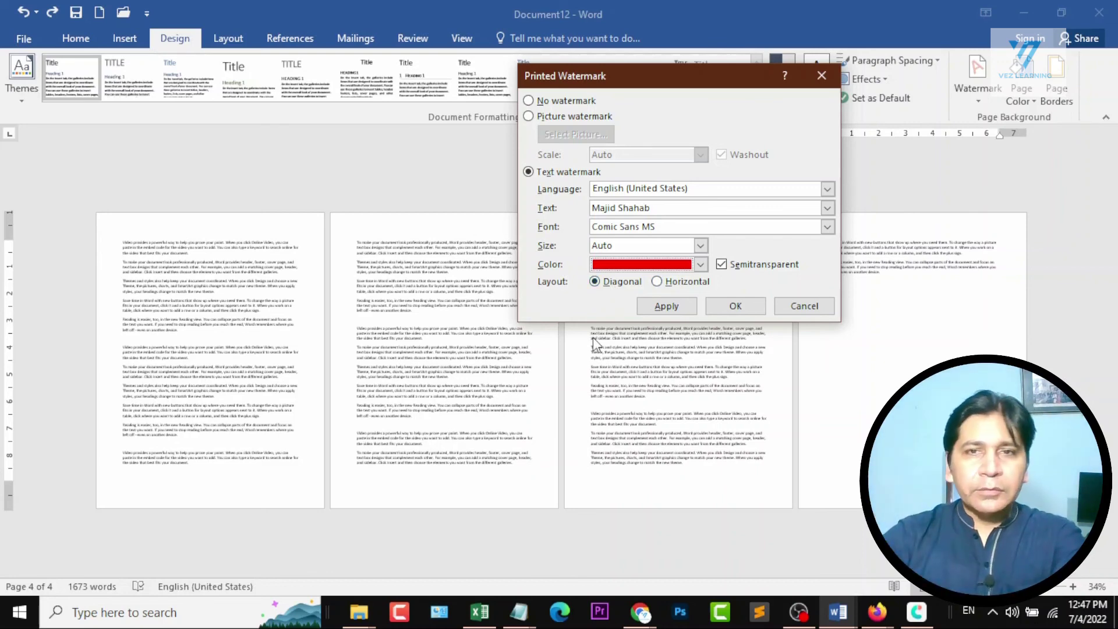
left_click(671, 308)
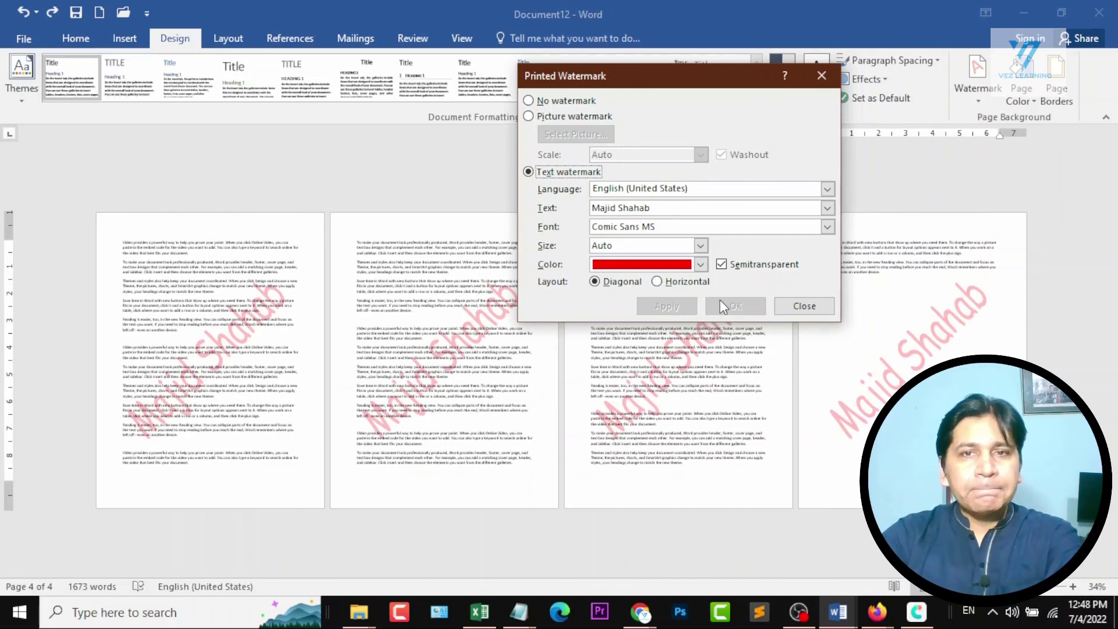
Try the text watermark without Semitransparent and in Horizontal layout, and reapply it as semitransparent and Diagonal.
left_click(751, 268)
left_click(666, 307)
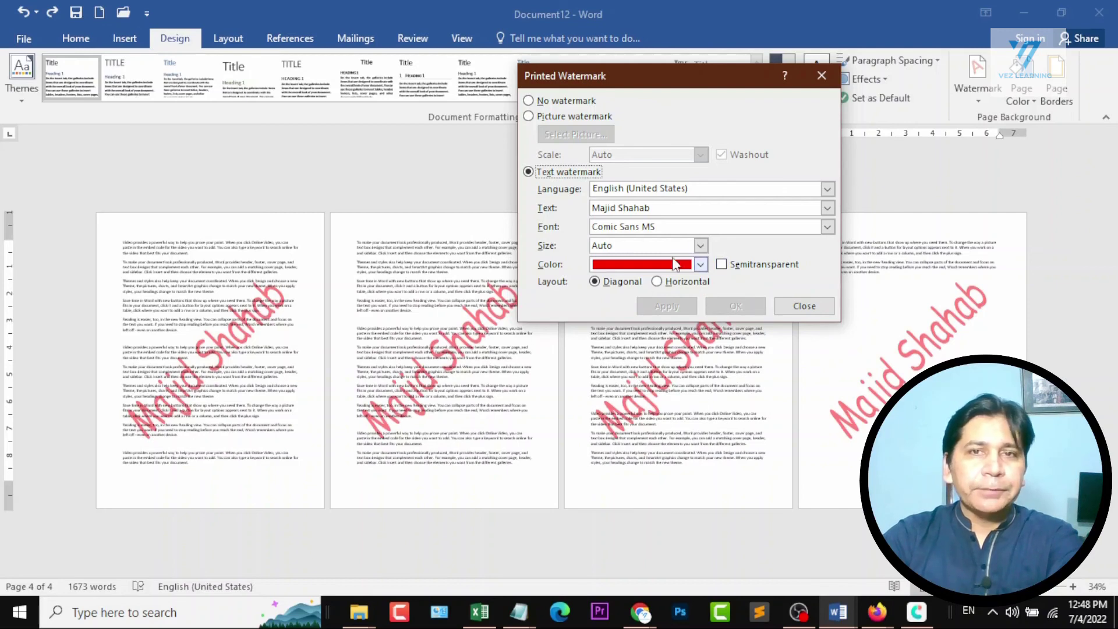
left_click(735, 266)
left_click(657, 282)
left_click(681, 308)
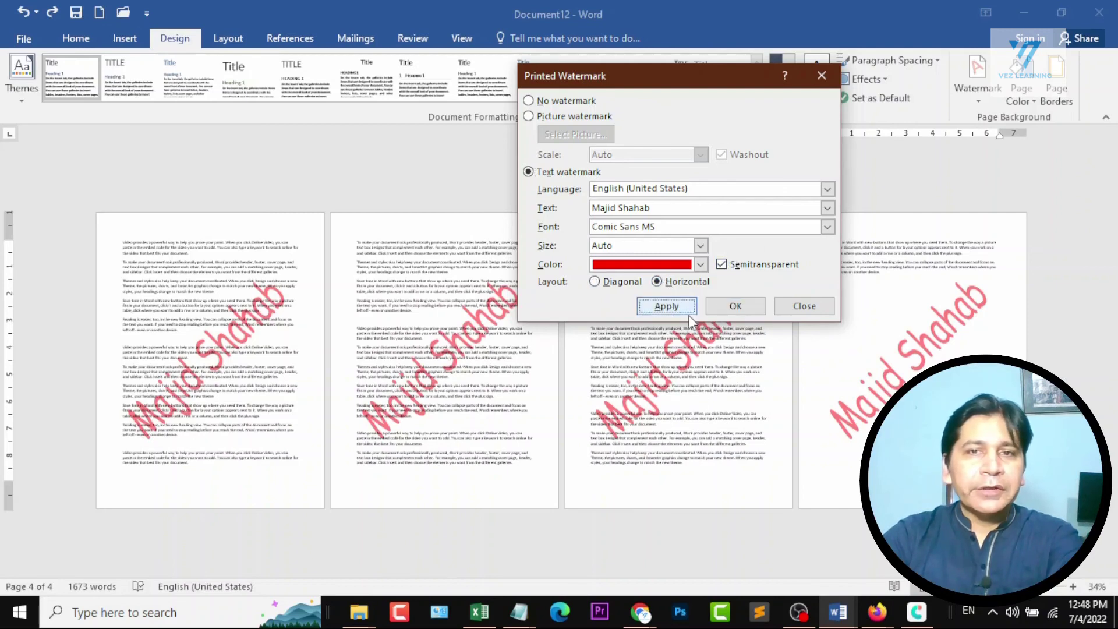
left_click(631, 281)
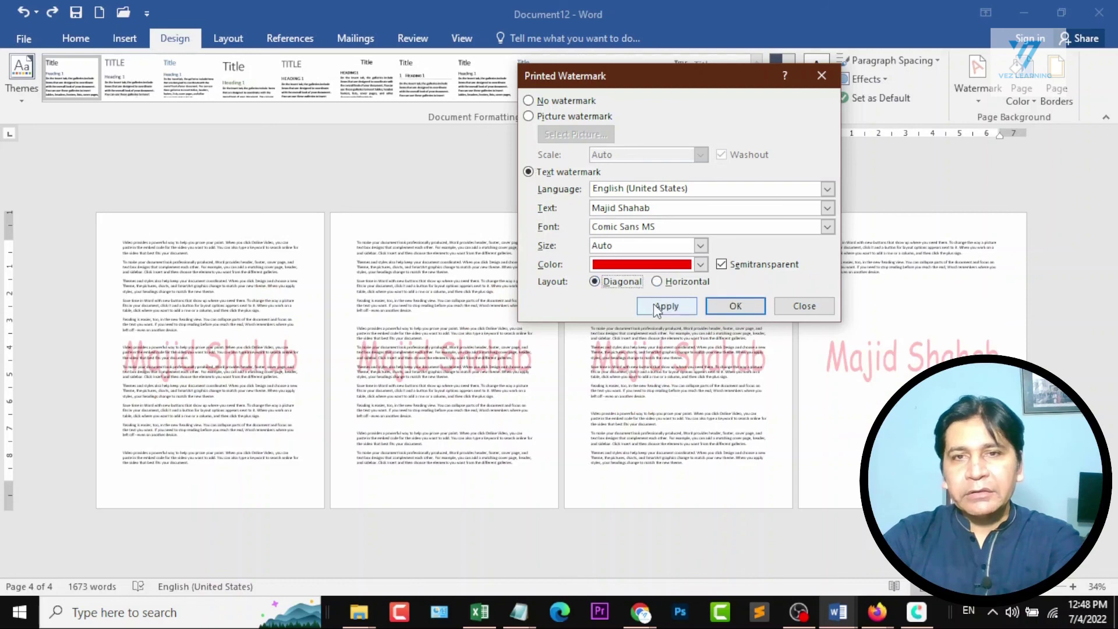
left_click(656, 307)
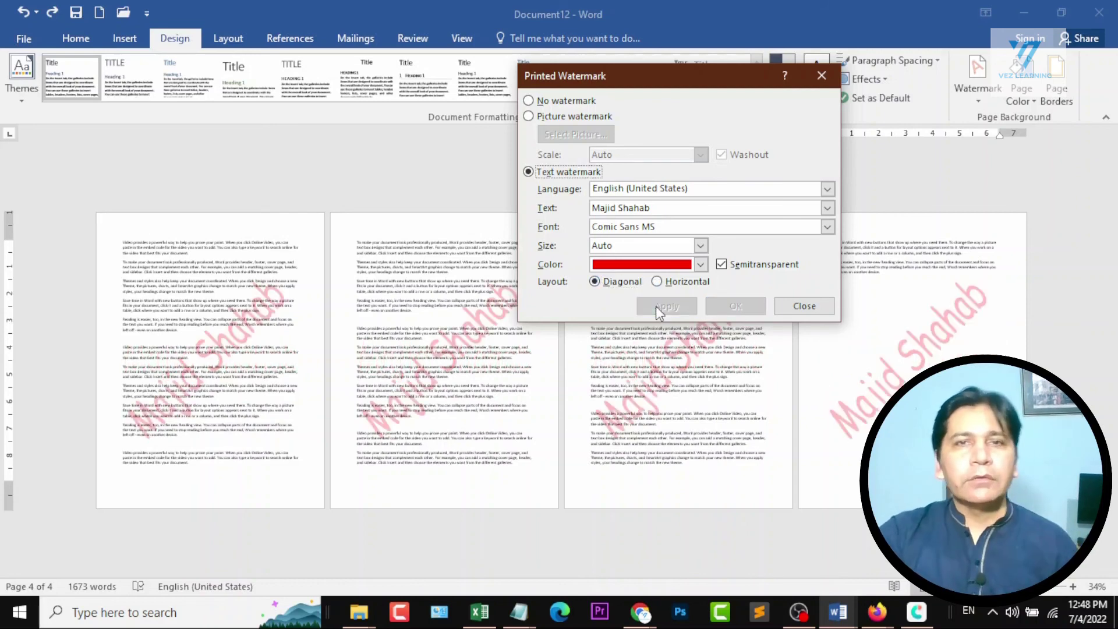
Replace the text with a Washout picture watermark, using the image of two stacked phones from a Bing search for "iphone", and apply it.
left_click(530, 115)
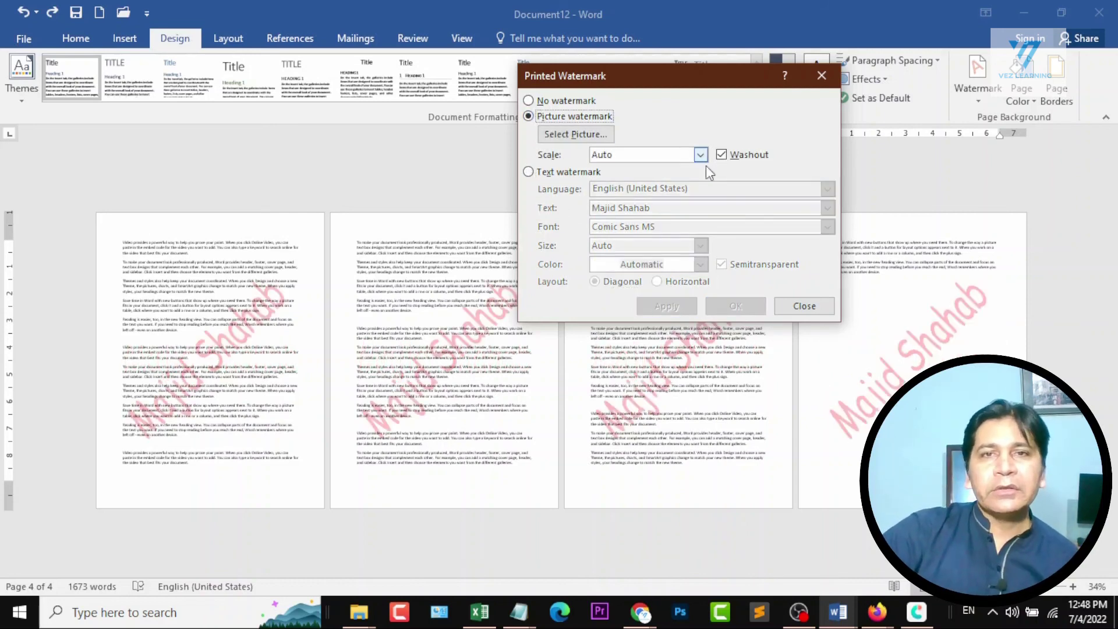
left_click(576, 135)
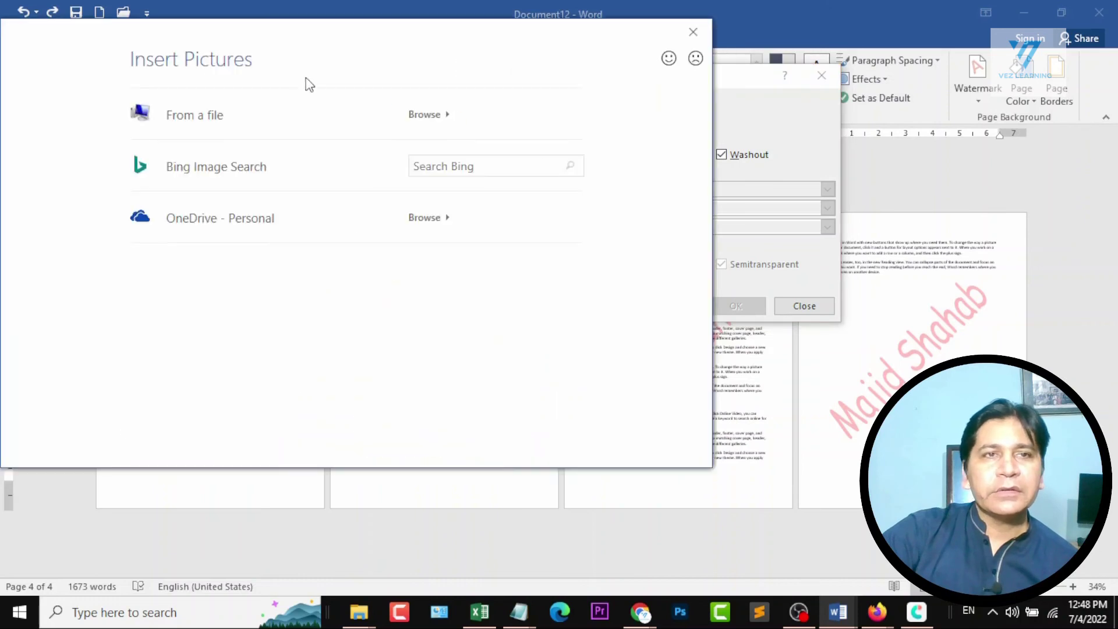
left_click(456, 165)
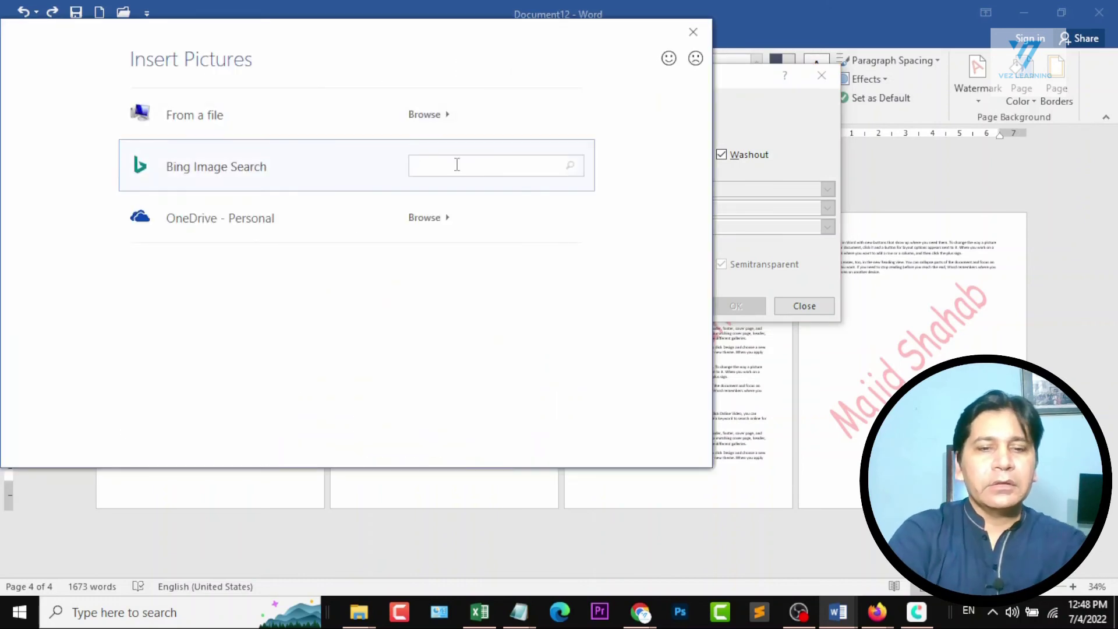
type("iphone")
key("Return")
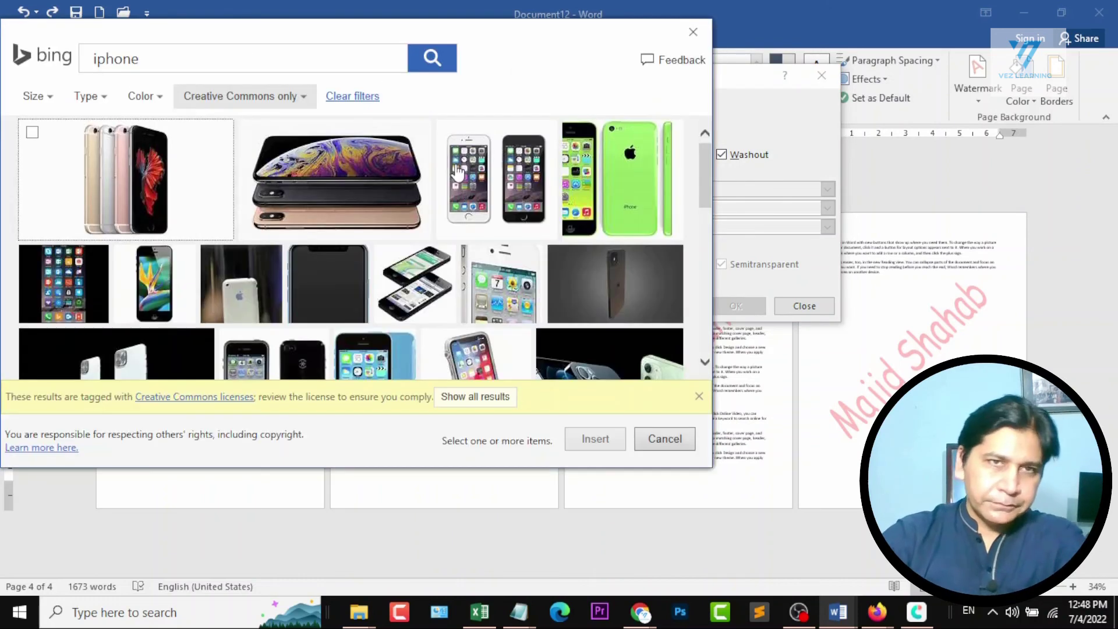
left_click(428, 278)
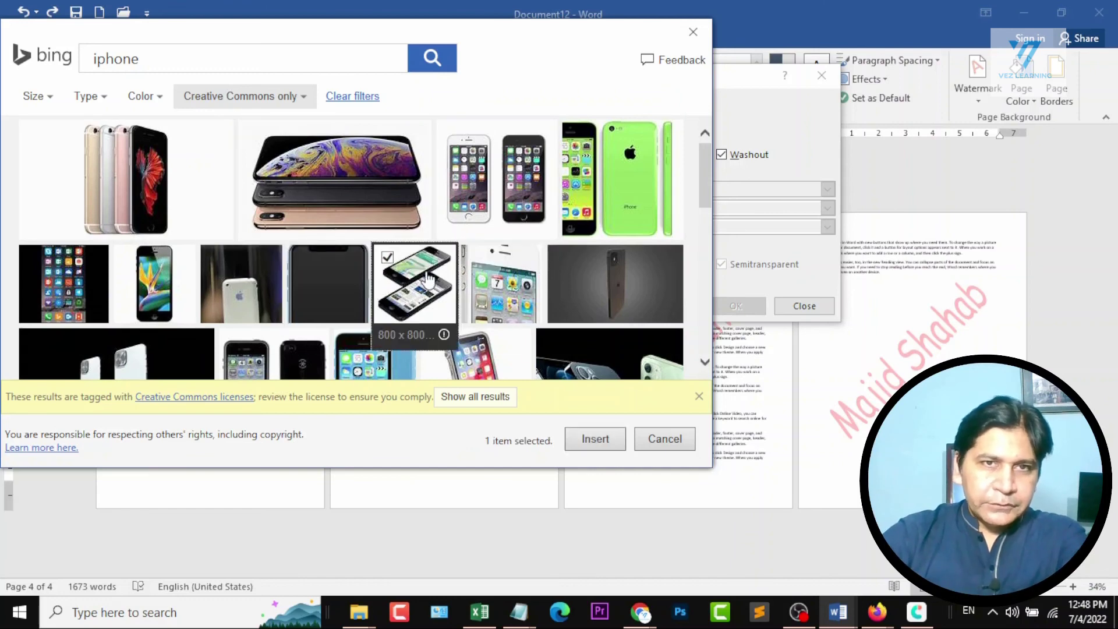
left_click(612, 434)
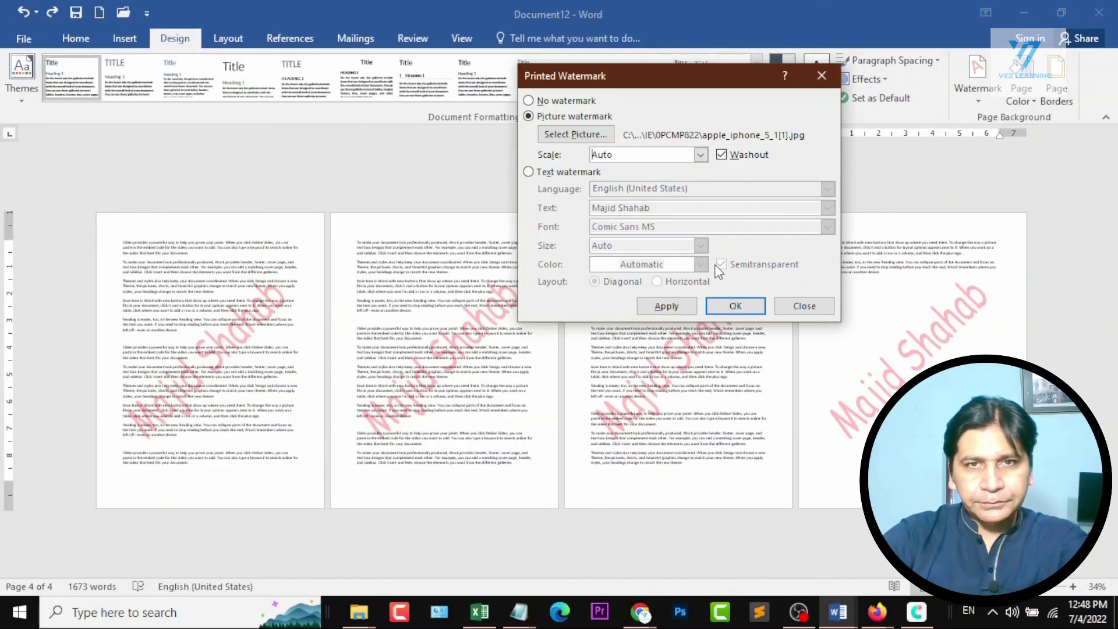
left_click(667, 313)
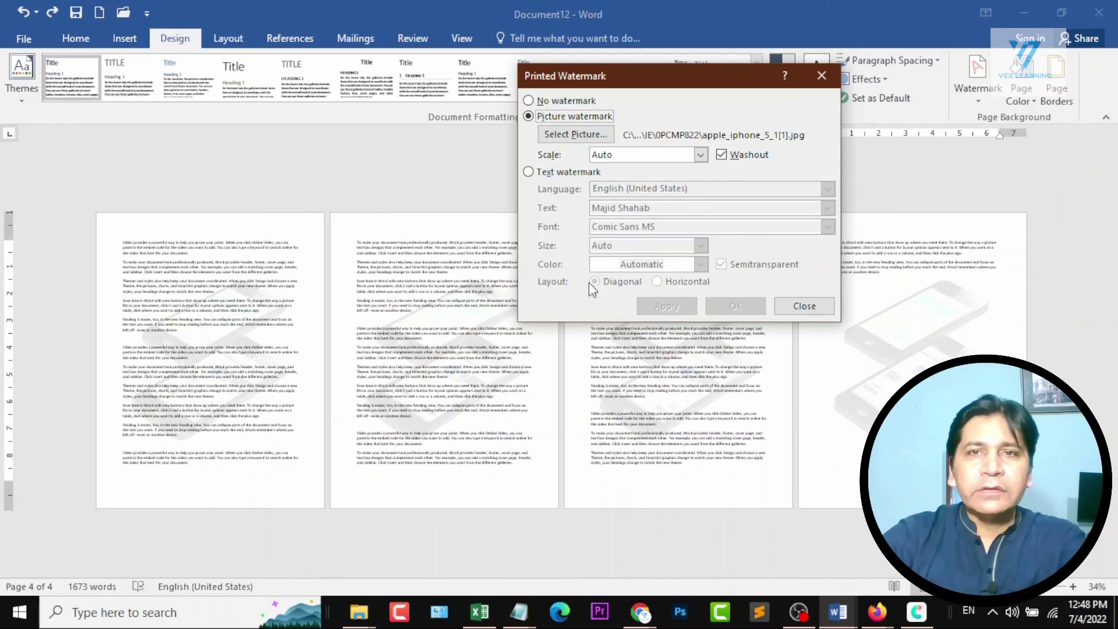
Apply the picture watermark without Washout for comparison, and reapply it with Washout before closing the watermark settings.
left_click(734, 155)
left_click(668, 305)
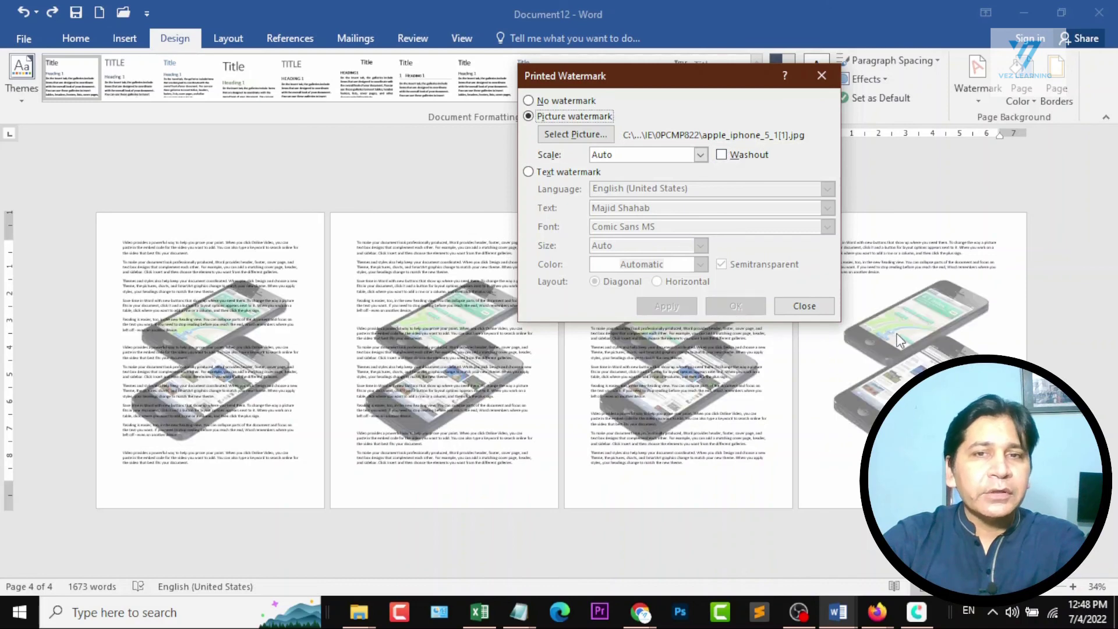
left_click(751, 156)
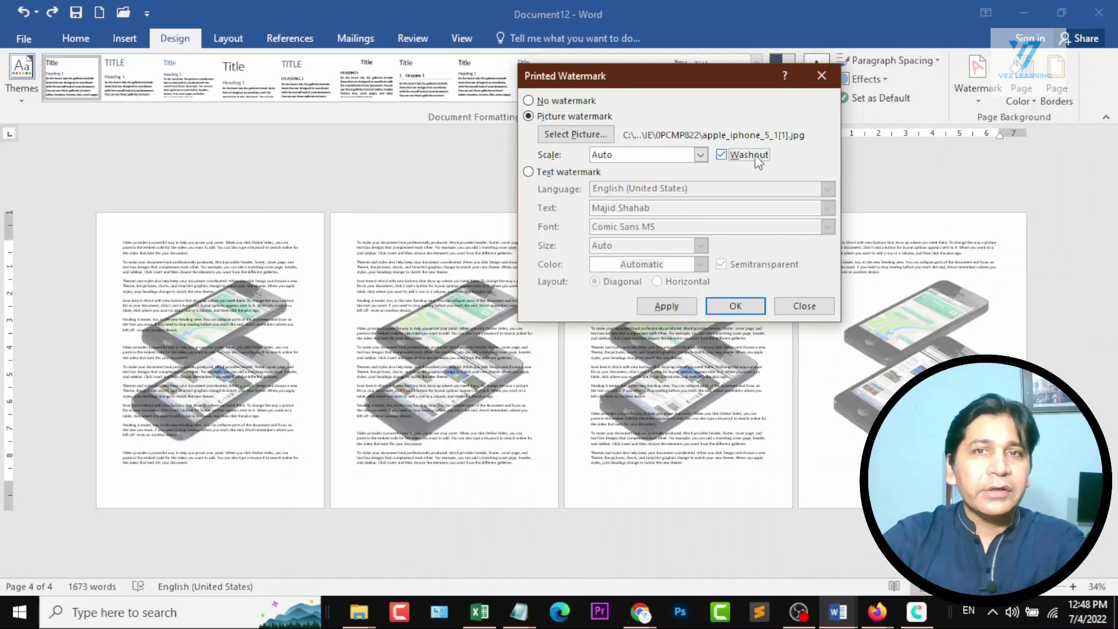
left_click(665, 308)
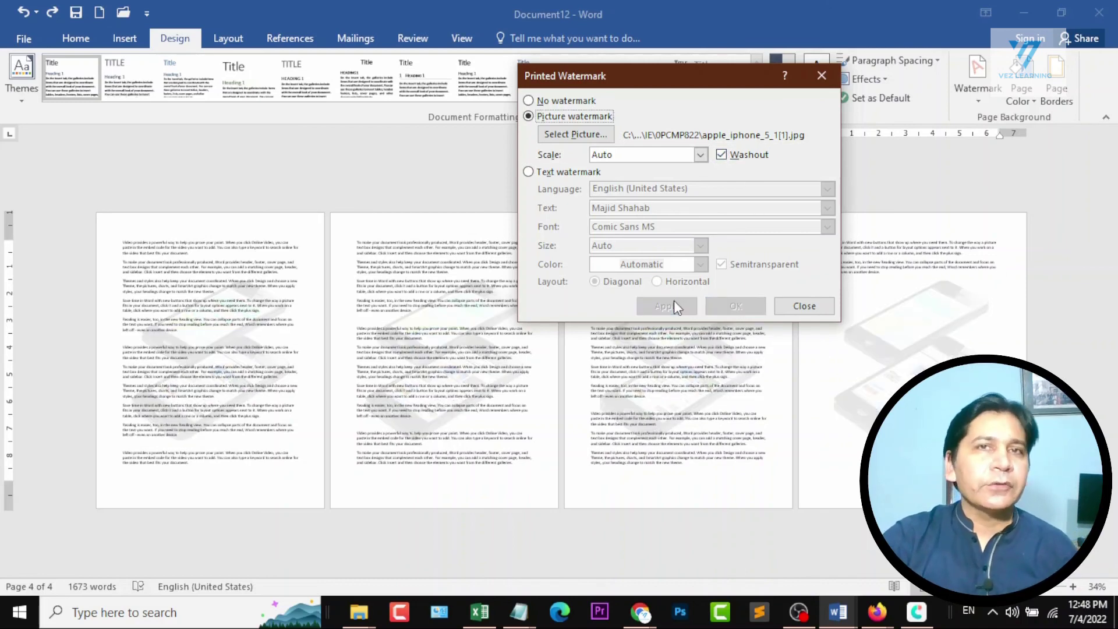
left_click(801, 308)
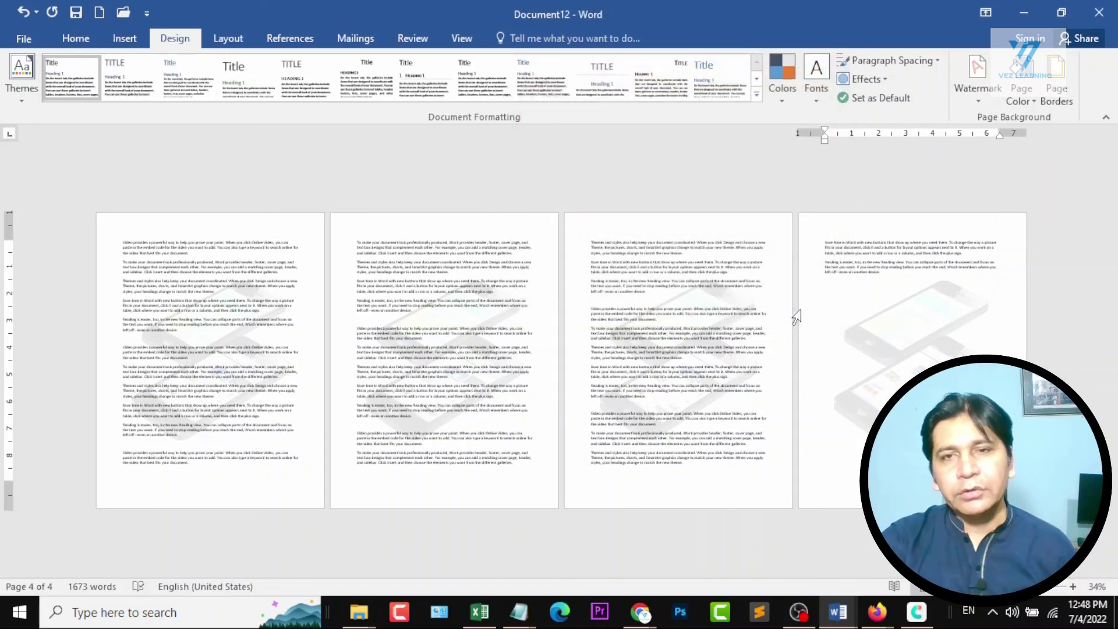
Check the next Section 6 topic in Document1's course outline and return to Document12.
mouse_move(853, 599)
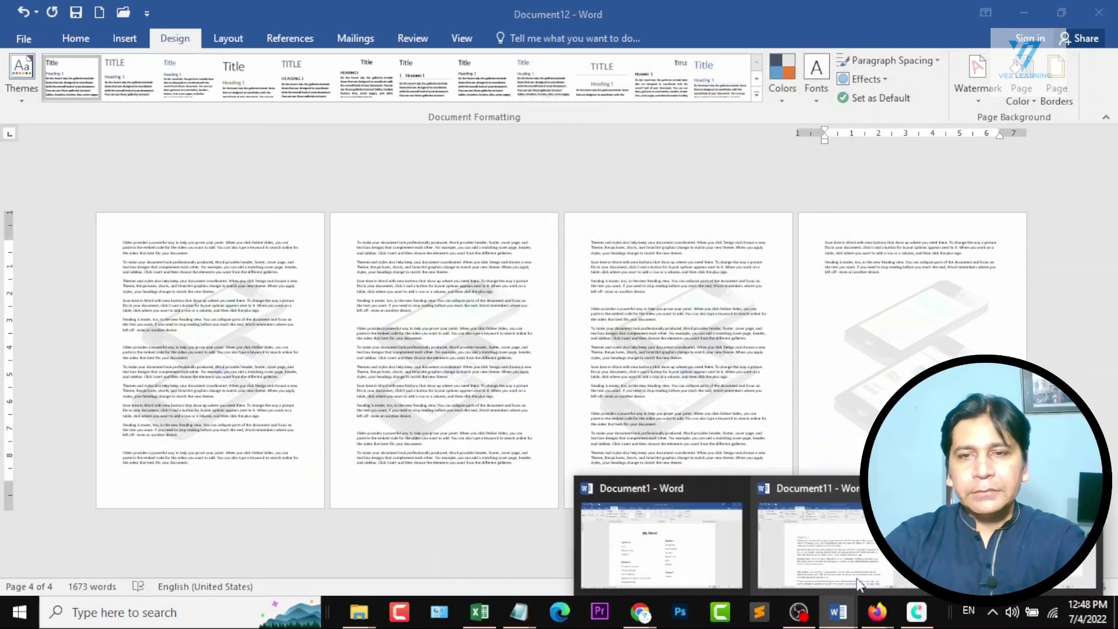
left_click(664, 542)
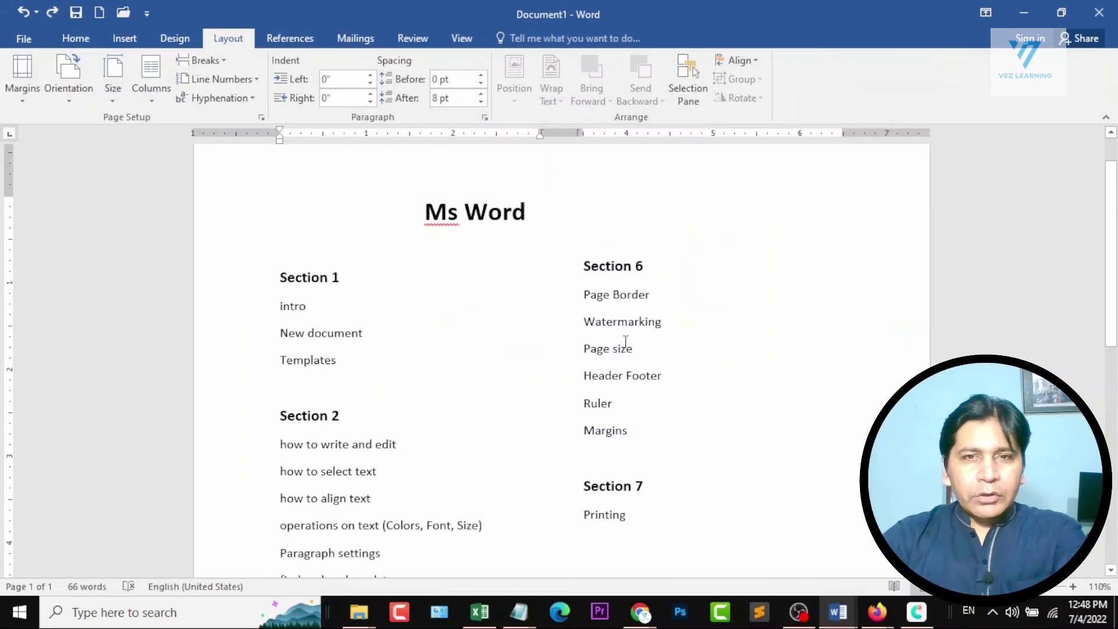
left_click(1024, 12)
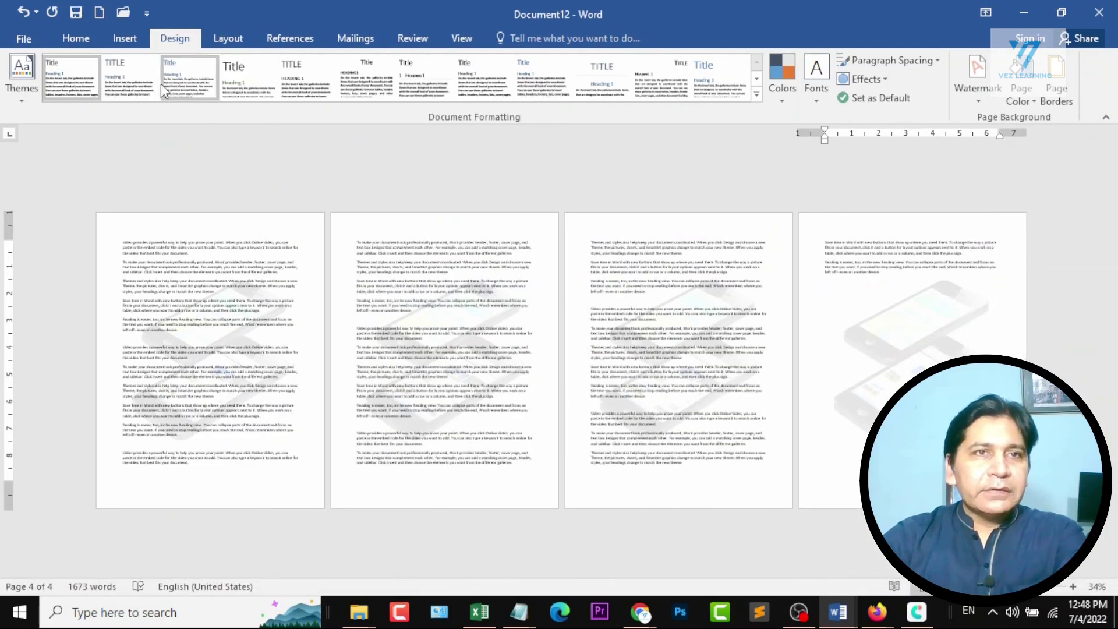
Set the document's paper size to Legal, 8.5" x 14", and look over the other available paper sizes.
left_click(215, 40)
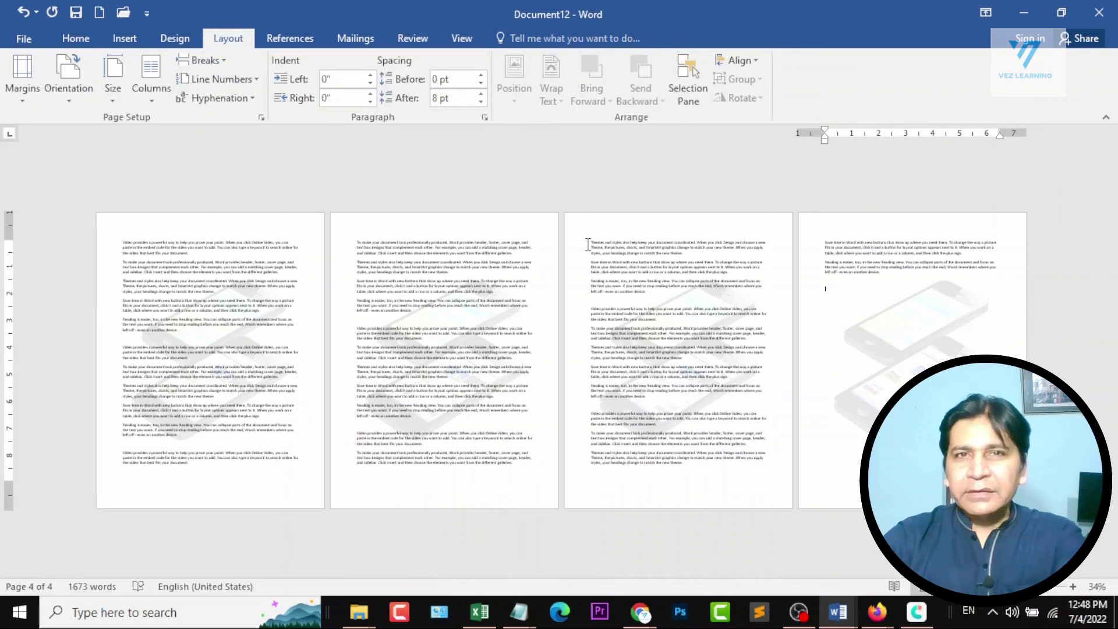
left_click(123, 89)
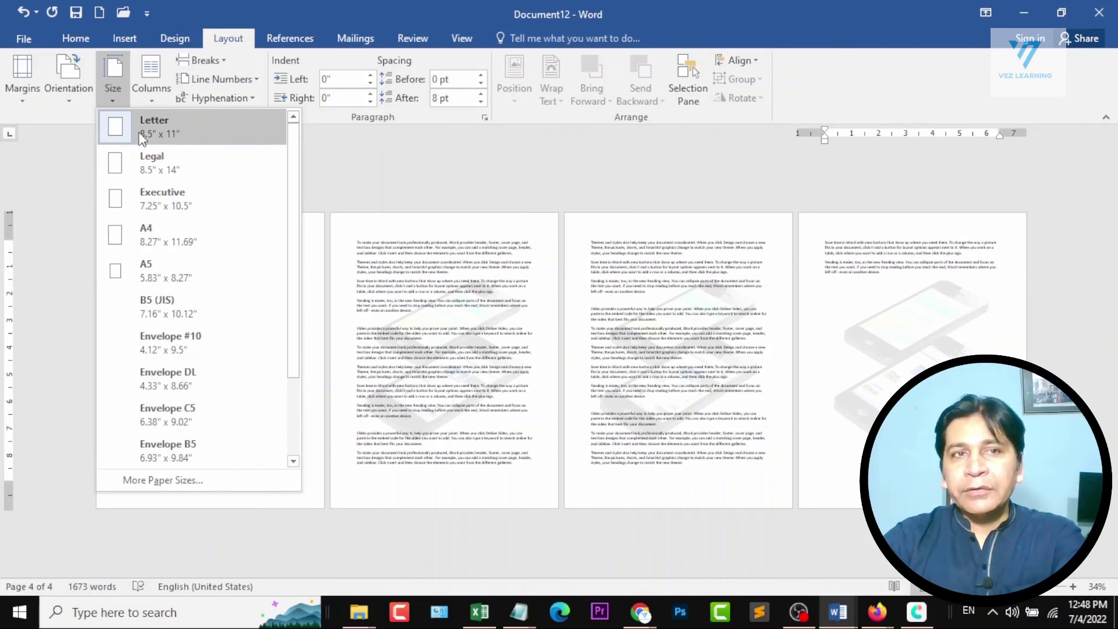
left_click(173, 174)
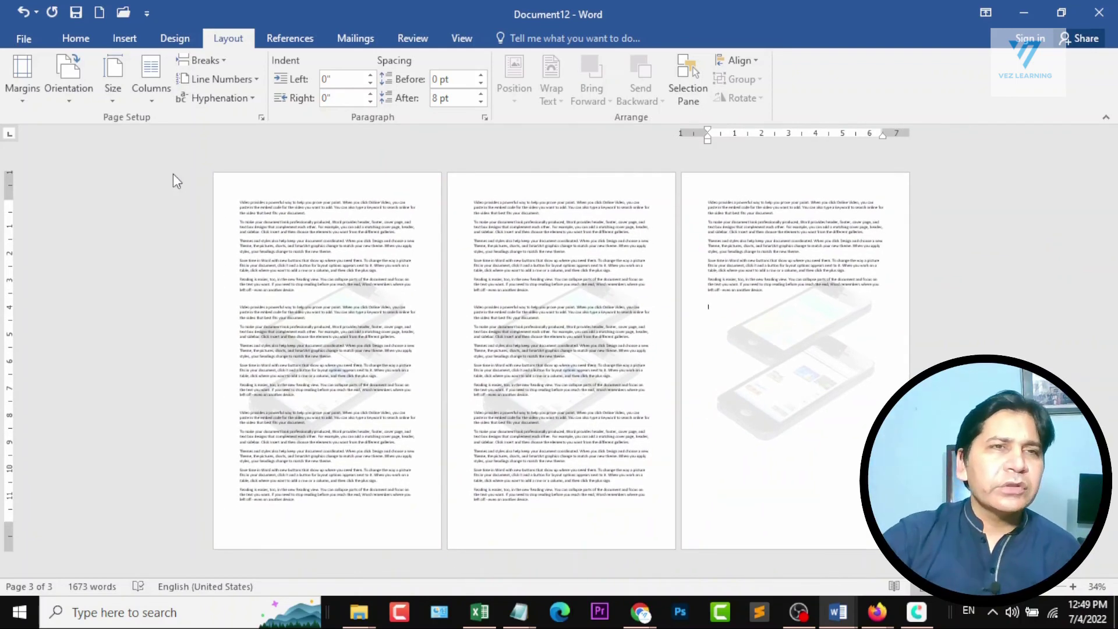
left_click(117, 90)
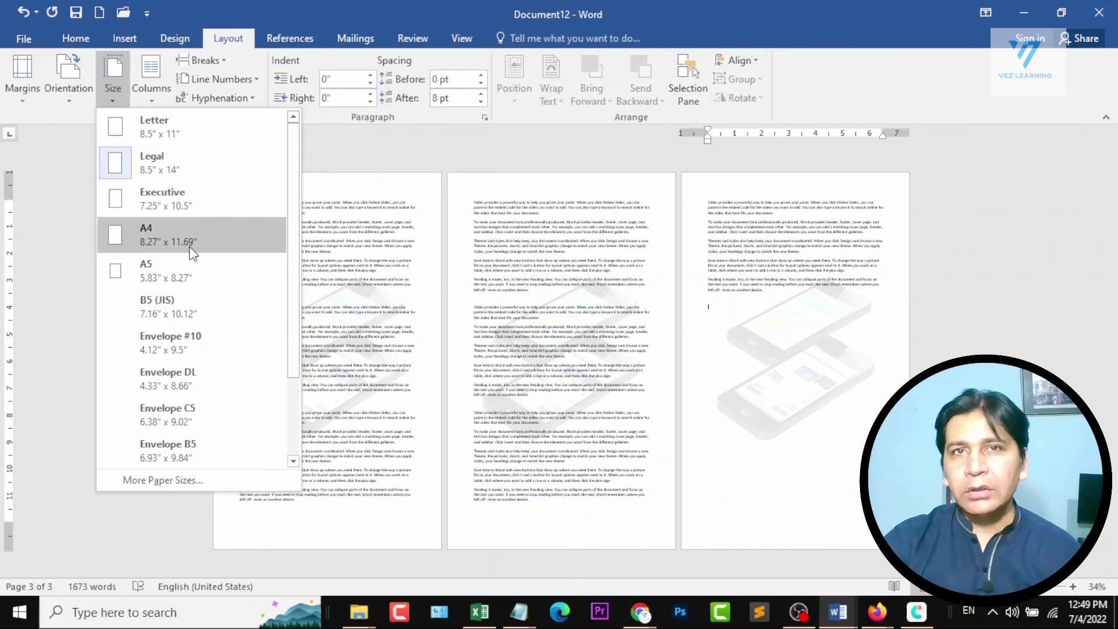
left_click(835, 3)
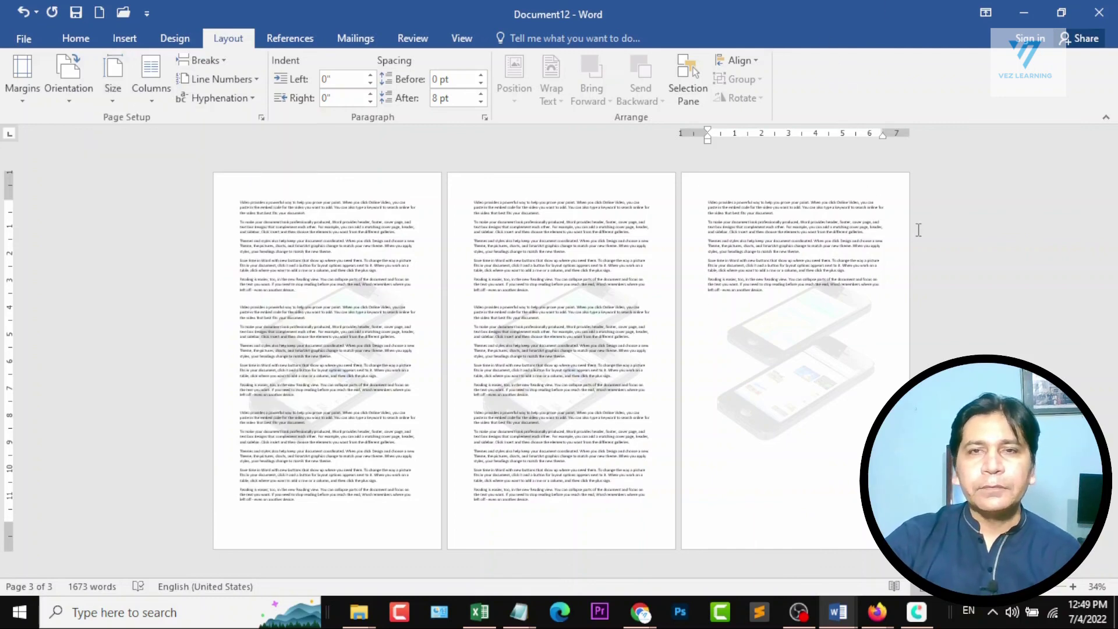
Switch to Document1 to check the topic that follows Page size in Section 6 of the outline.
mouse_move(838, 611)
left_click(740, 549)
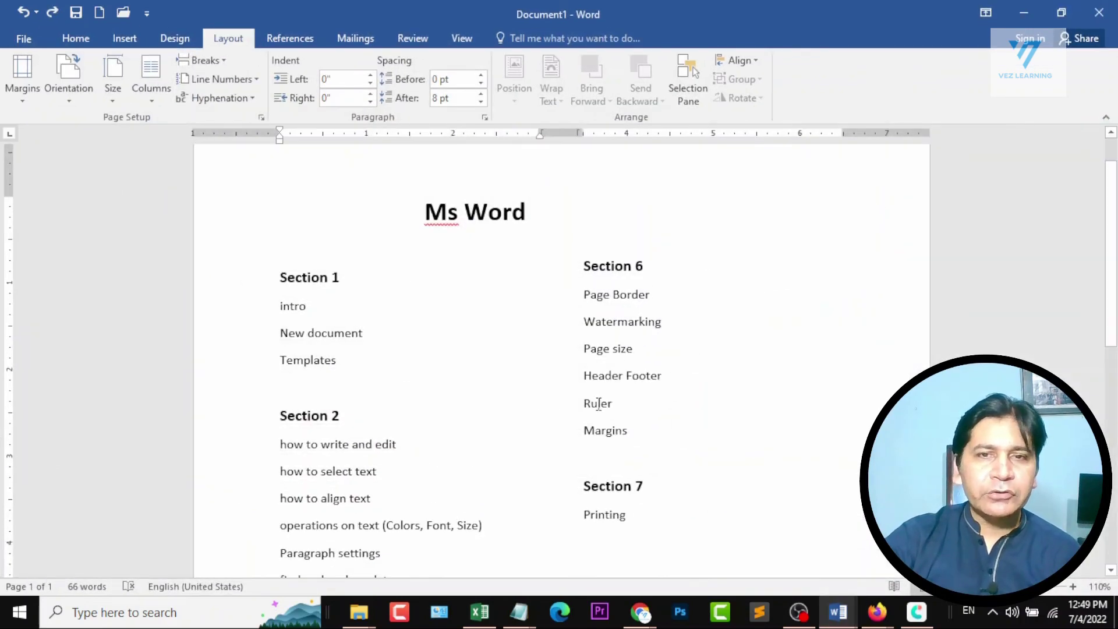
Return to Document12, set its paper size to Letter, 8.5" x 11", and look over the resized pages.
left_click(1016, 17)
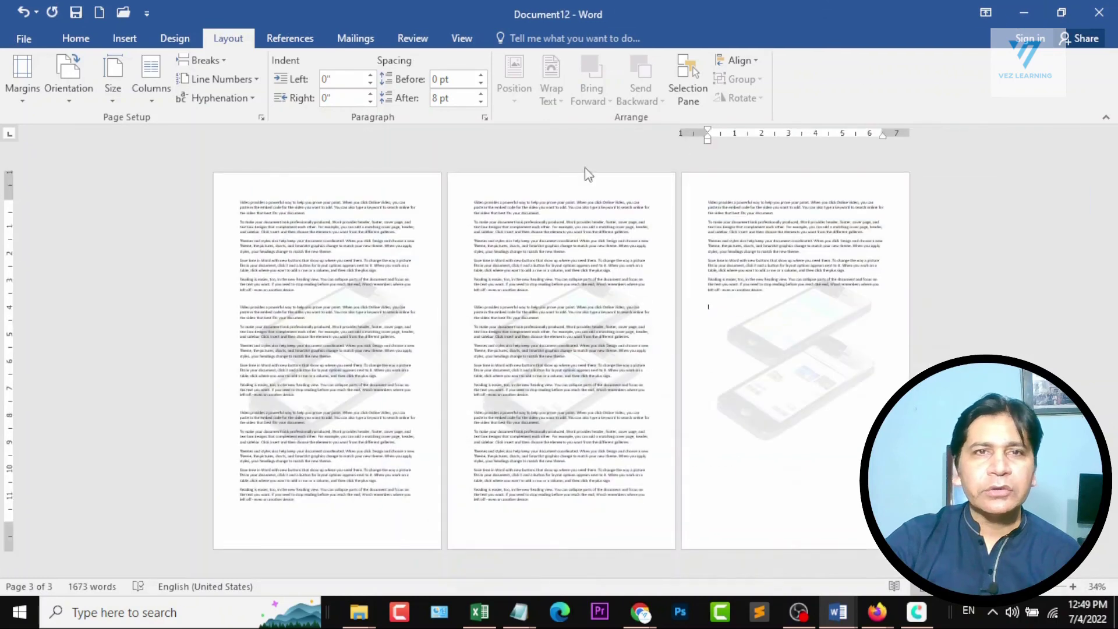
left_click(113, 86)
left_click(193, 129)
scroll(321, 285, "up", 6)
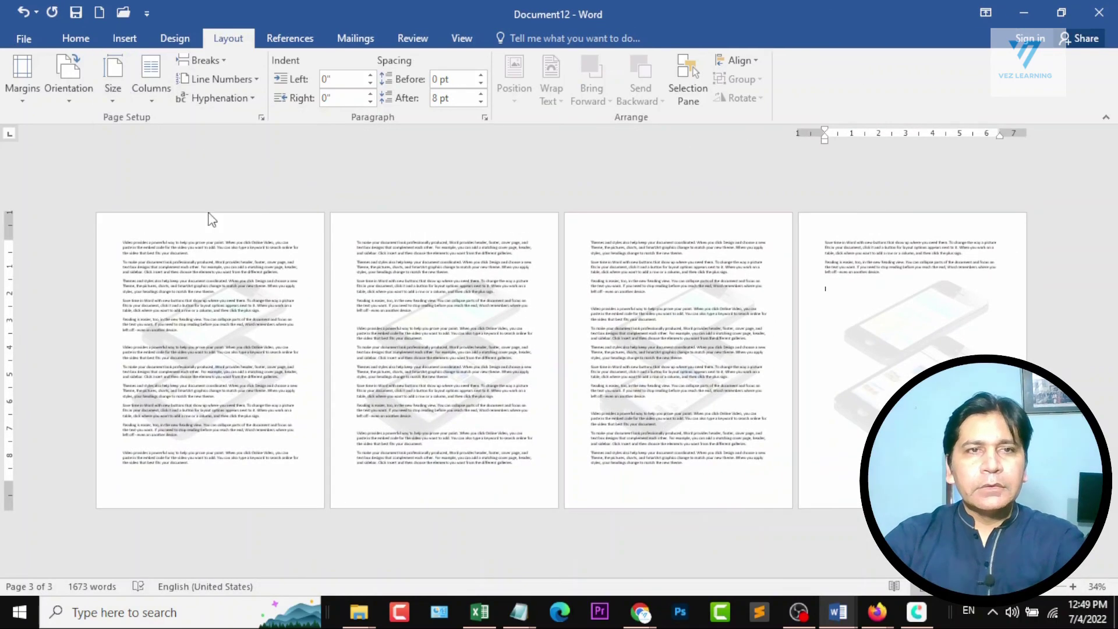
scroll(668, 329, "up", 10)
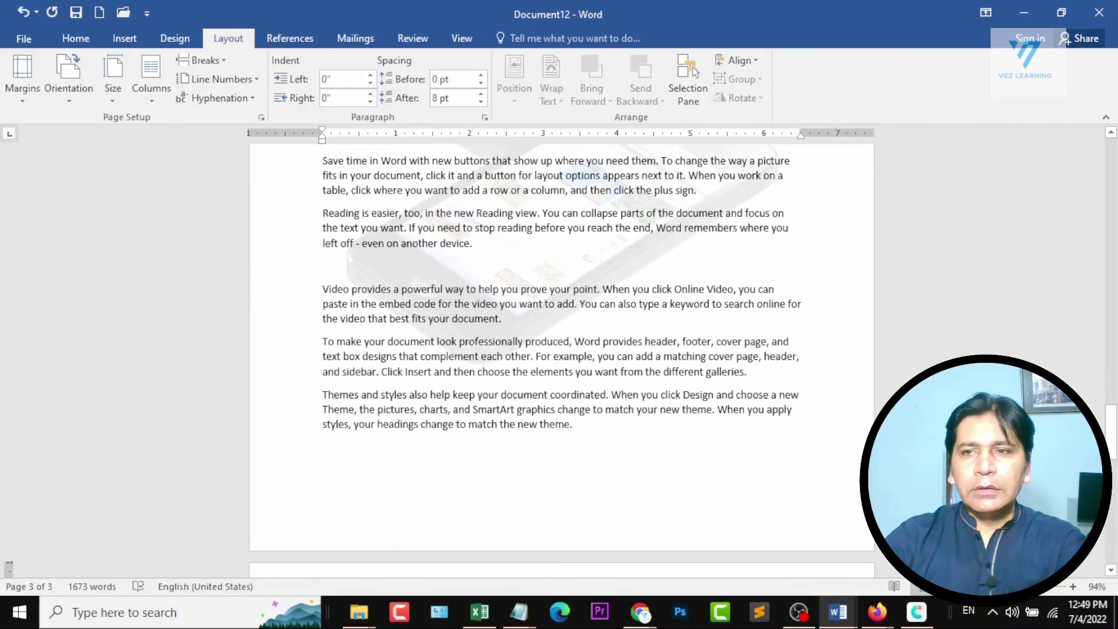
left_click_drag(1084, 203, 1104, 150)
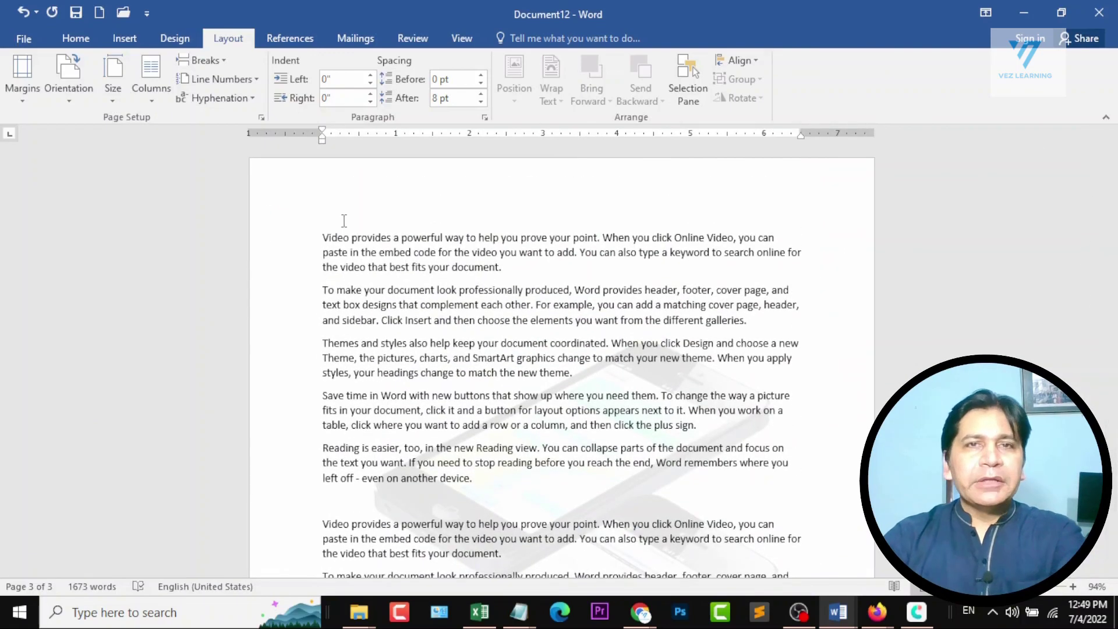
scroll(191, 254, "down", 20)
scroll(190, 254, "down", 4)
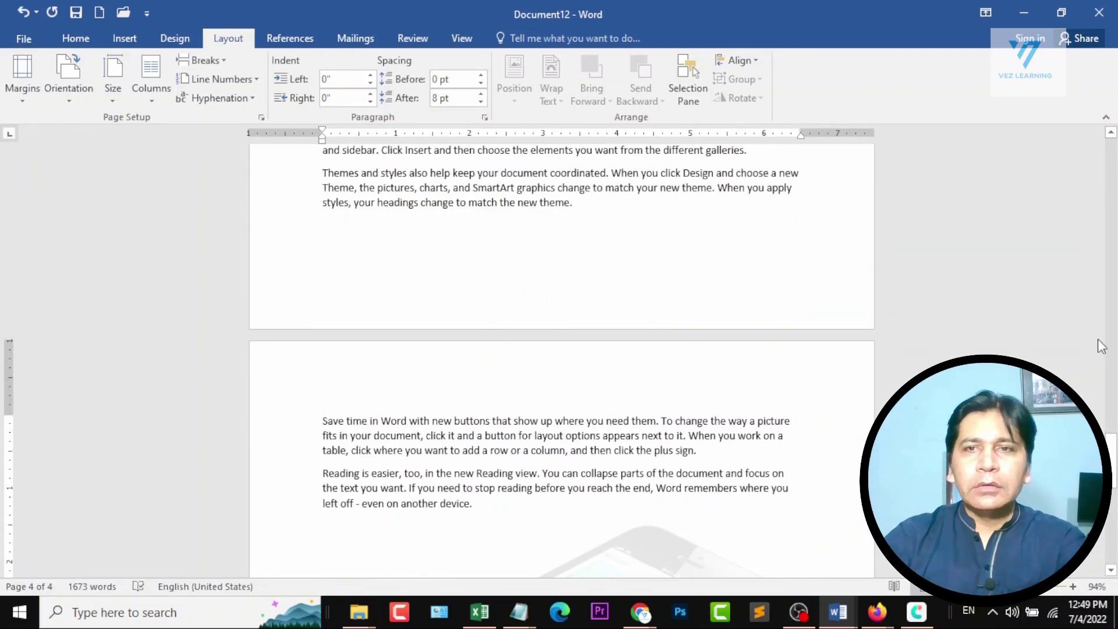
left_click_drag(1111, 446, 1116, 262)
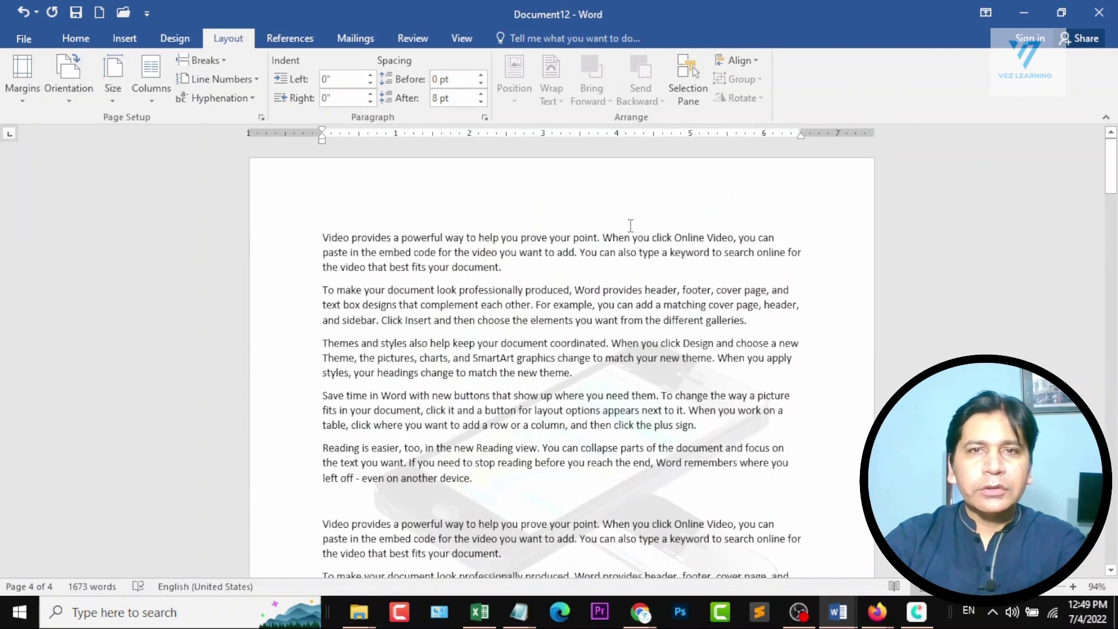
Hide the ruler and show it again, and move the right page margin outward to about 7.2" on the horizontal ruler.
left_click(457, 38)
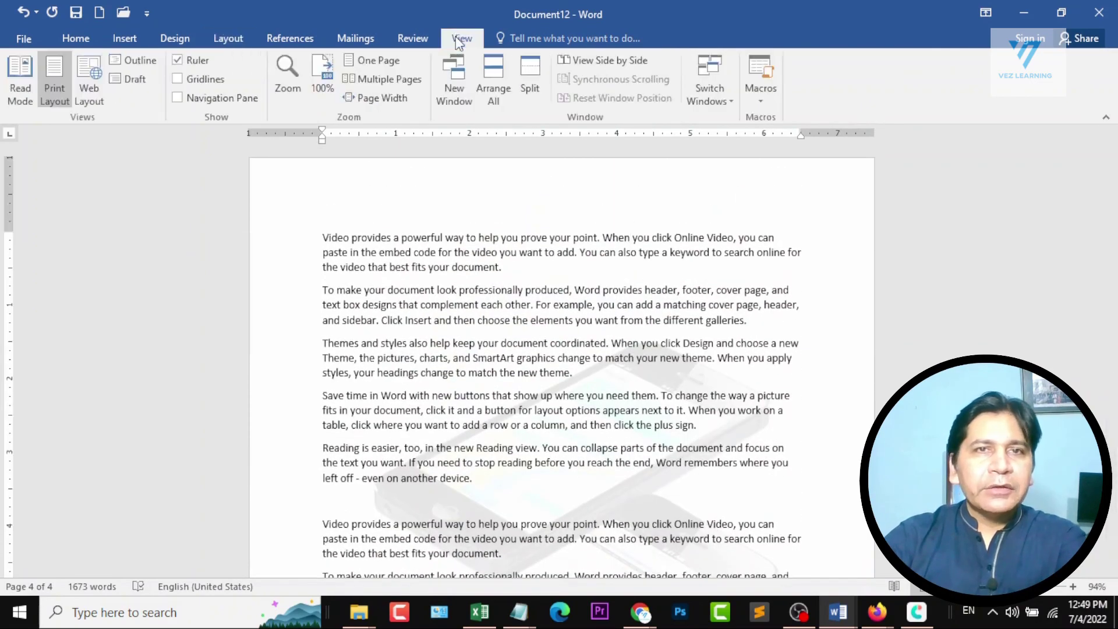
left_click(191, 61)
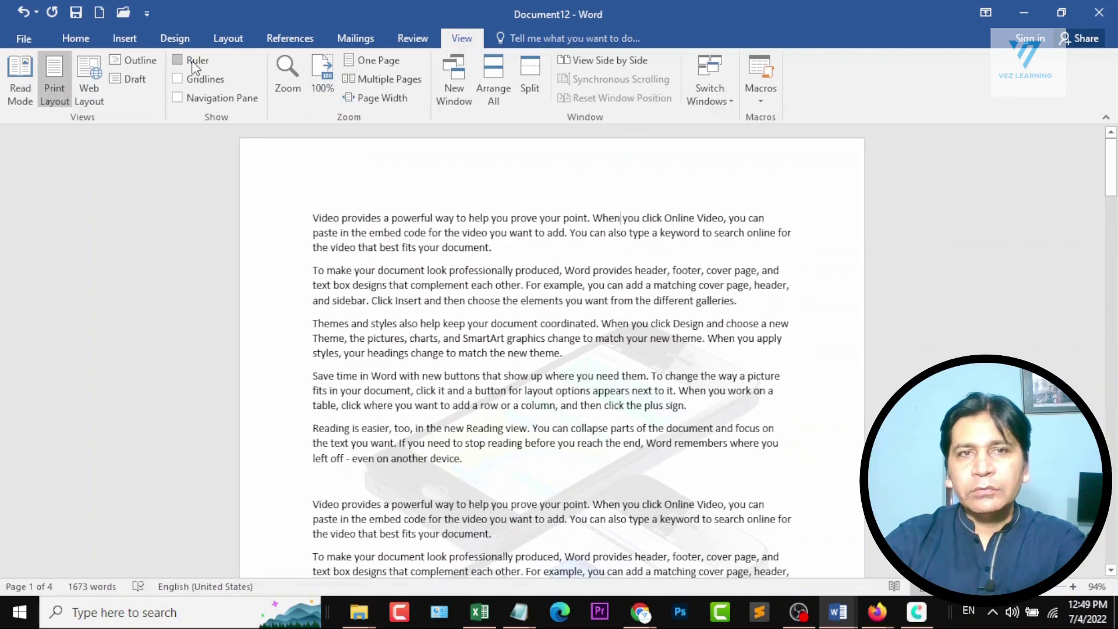
left_click(204, 63)
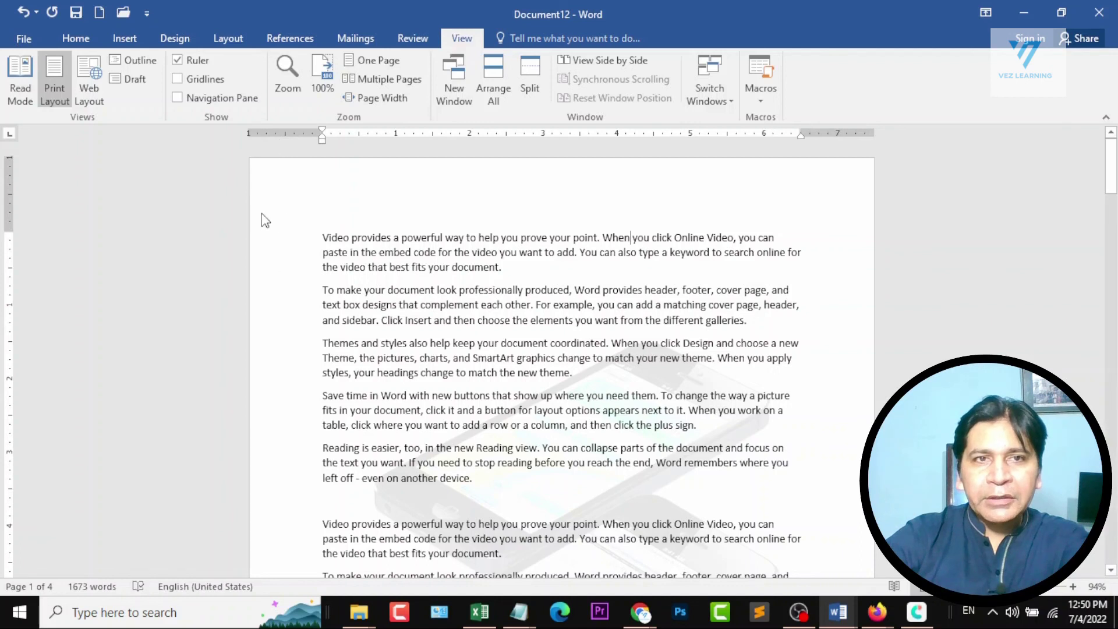
left_click(321, 131)
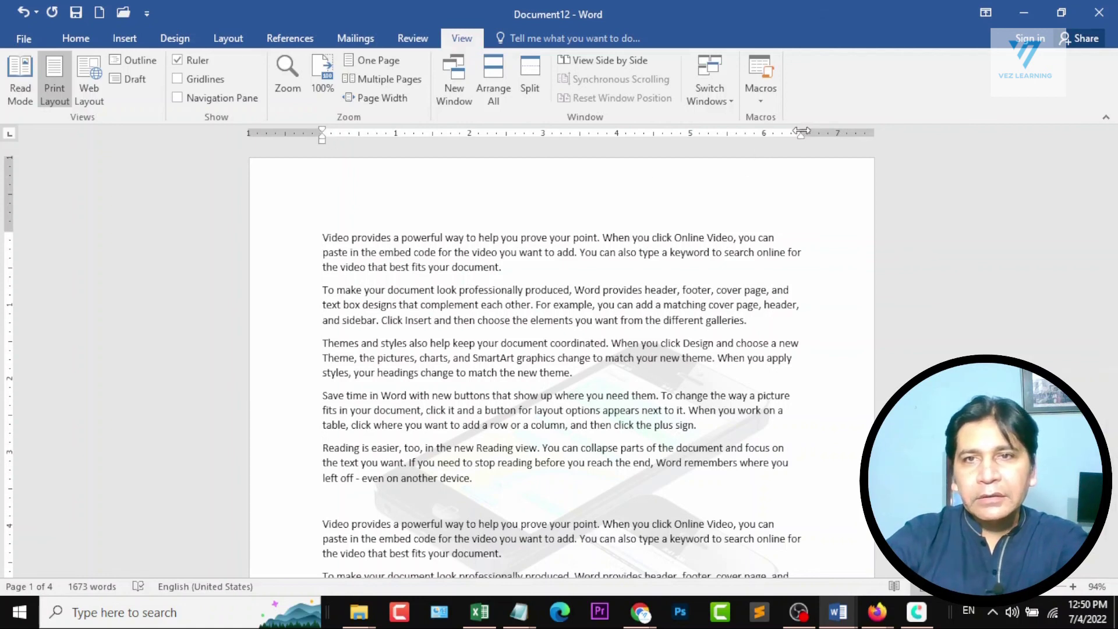
left_click_drag(802, 131, 854, 138)
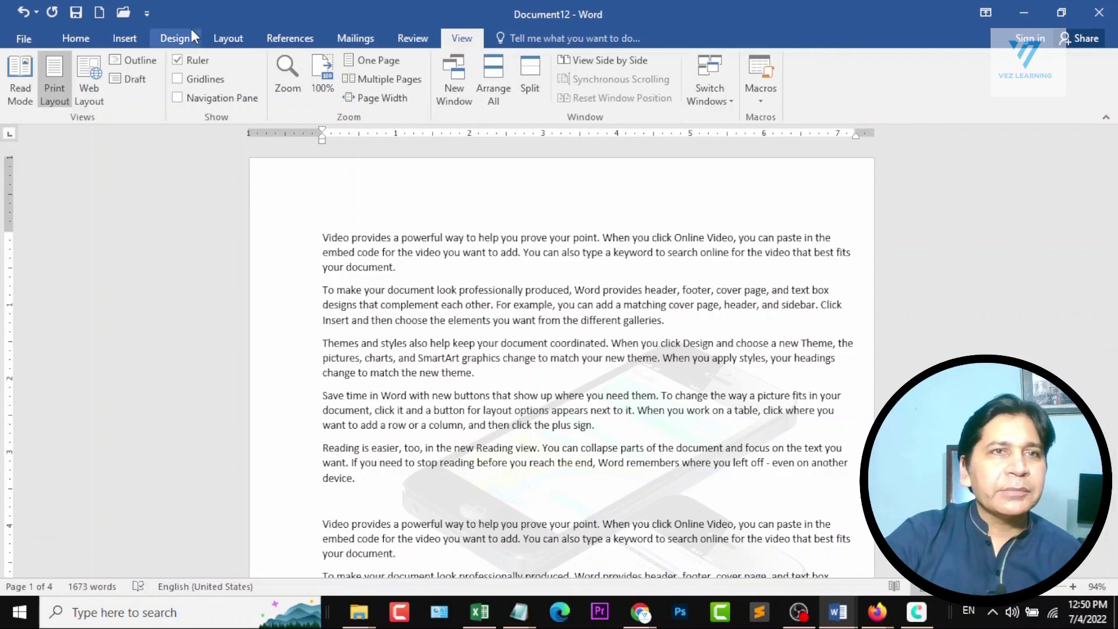
Apply the Narrow margin preset of 0.5" on all sides to the document.
left_click(229, 36)
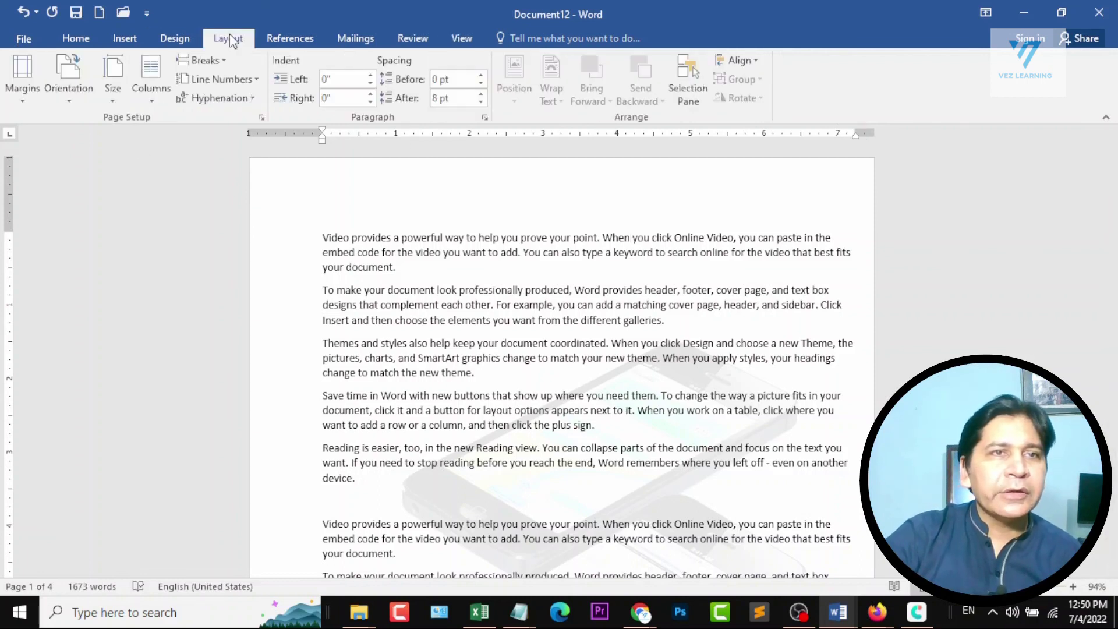
left_click(36, 98)
left_click(72, 146)
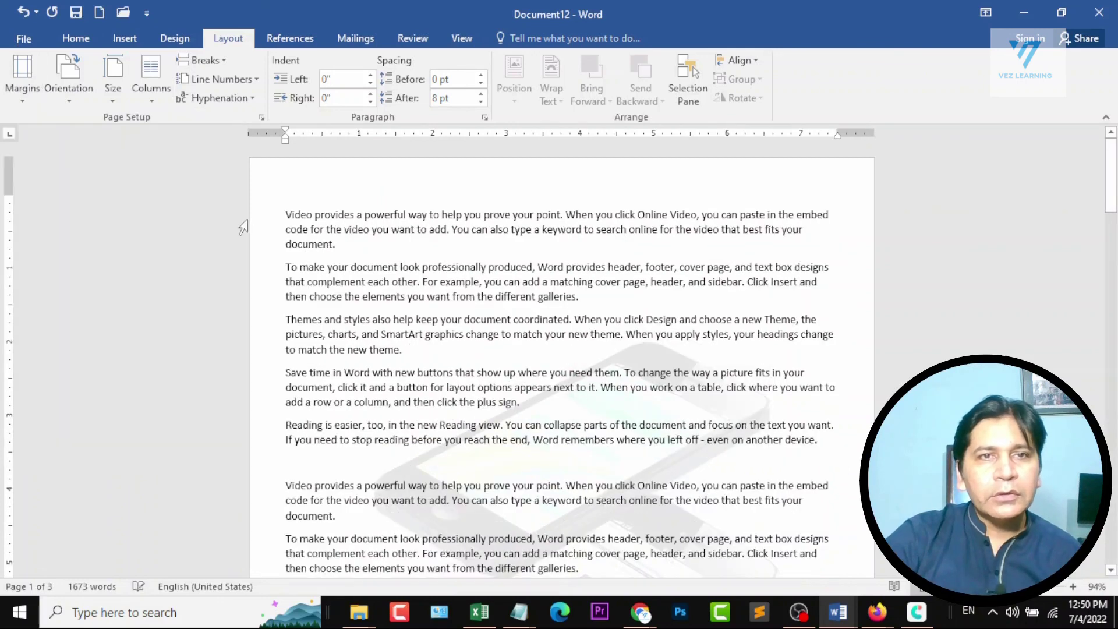
Reduce the bottom page margin slightly and the top page margin to about 0.2" directly on the vertical ruler.
scroll(271, 309, "down", 5)
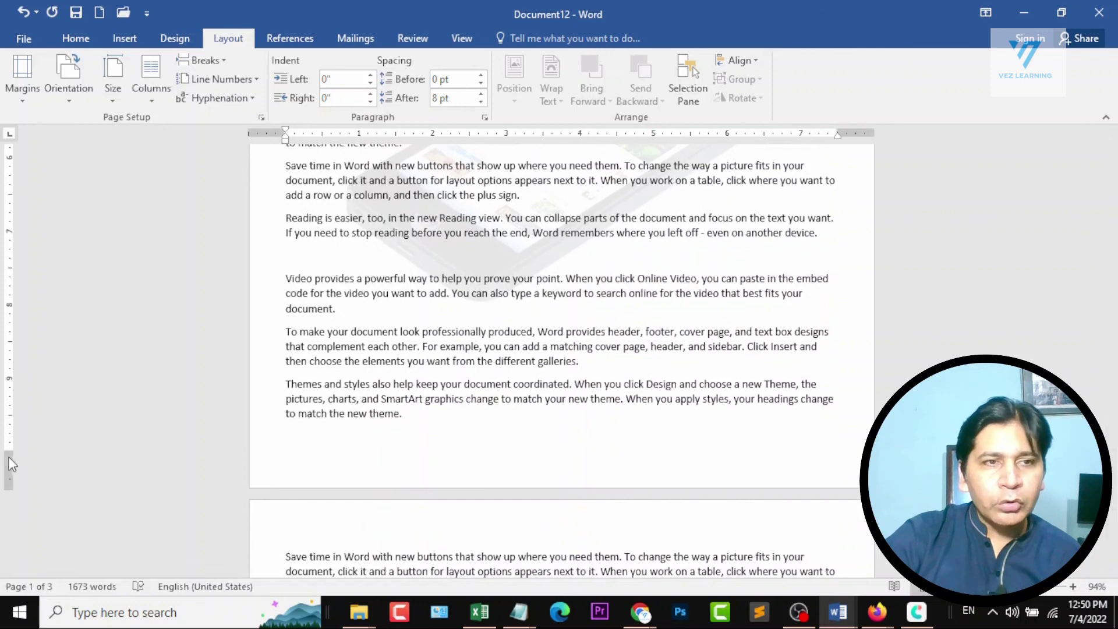
mouse_move(11, 452)
left_mouse_down()
mouse_move(11, 483)
mouse_move(11, 429)
mouse_move(33, 385)
mouse_move(28, 293)
mouse_move(17, 457)
left_mouse_up()
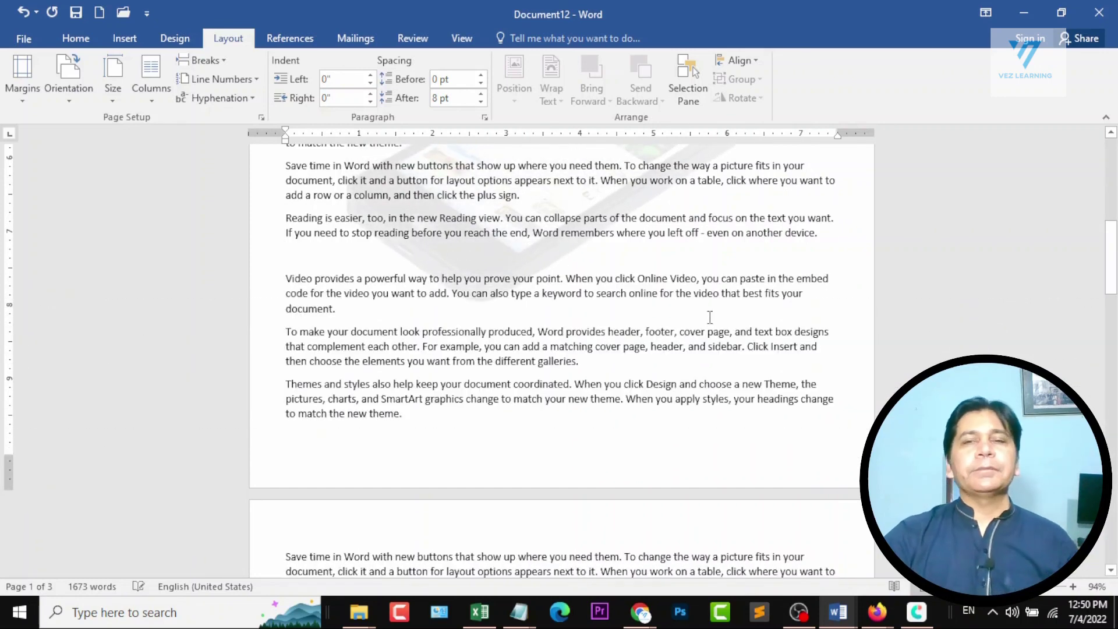
scroll(391, 406, "up", 3)
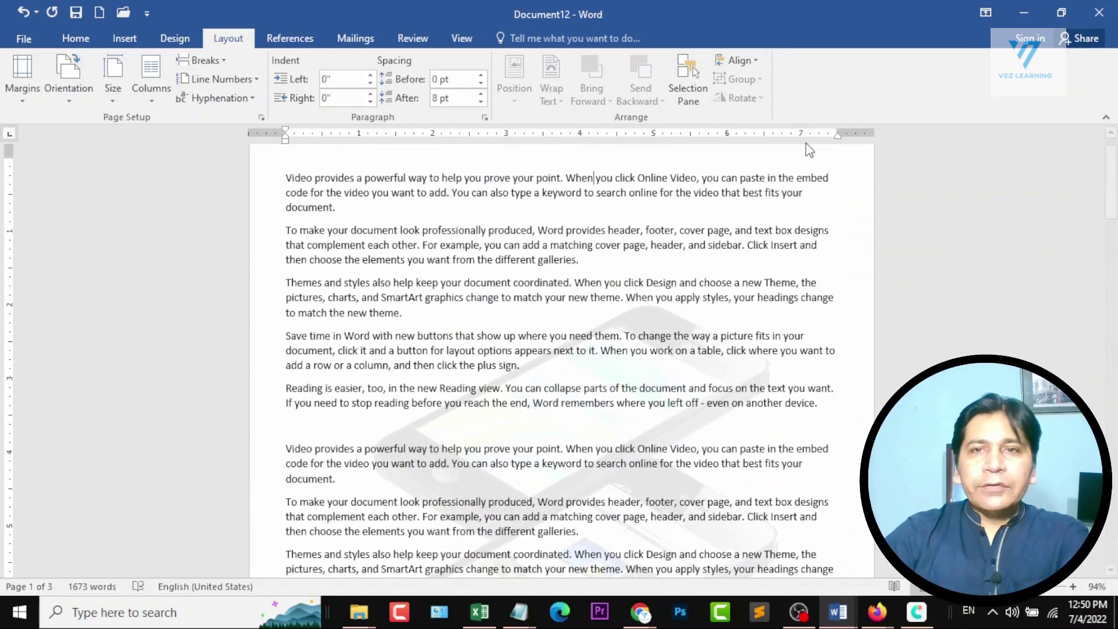
scroll(576, 385, "up", 1)
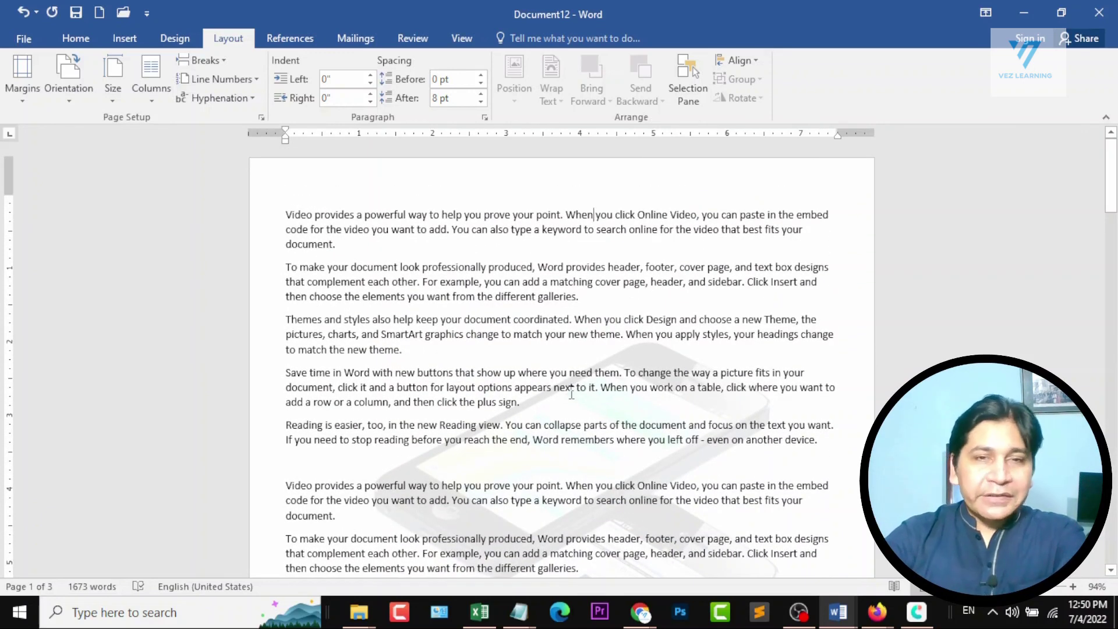
left_click_drag(7, 194, 7, 172)
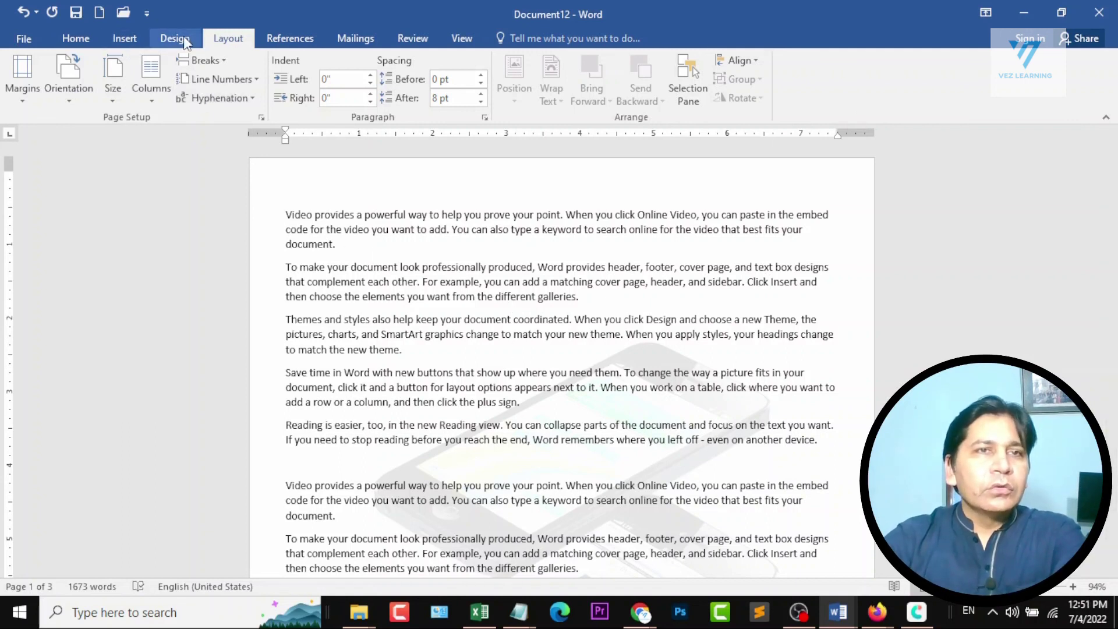
Reapply the Narrow margin preset, and switch the document to the Normal preset with 1" margins on all sides.
left_click(28, 99)
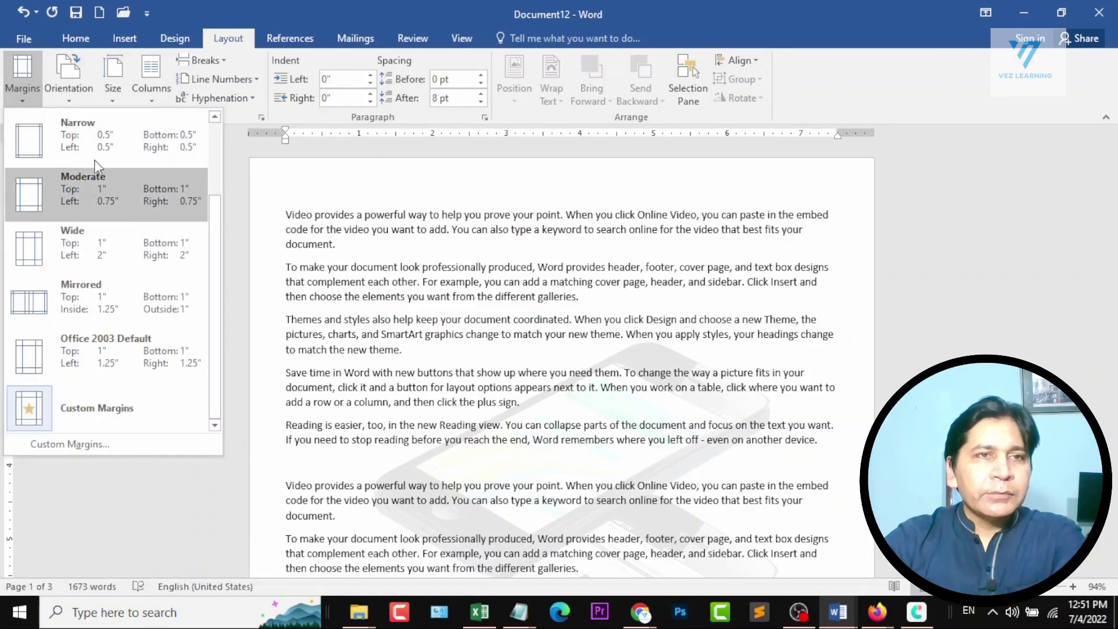
left_click(104, 131)
left_click(22, 96)
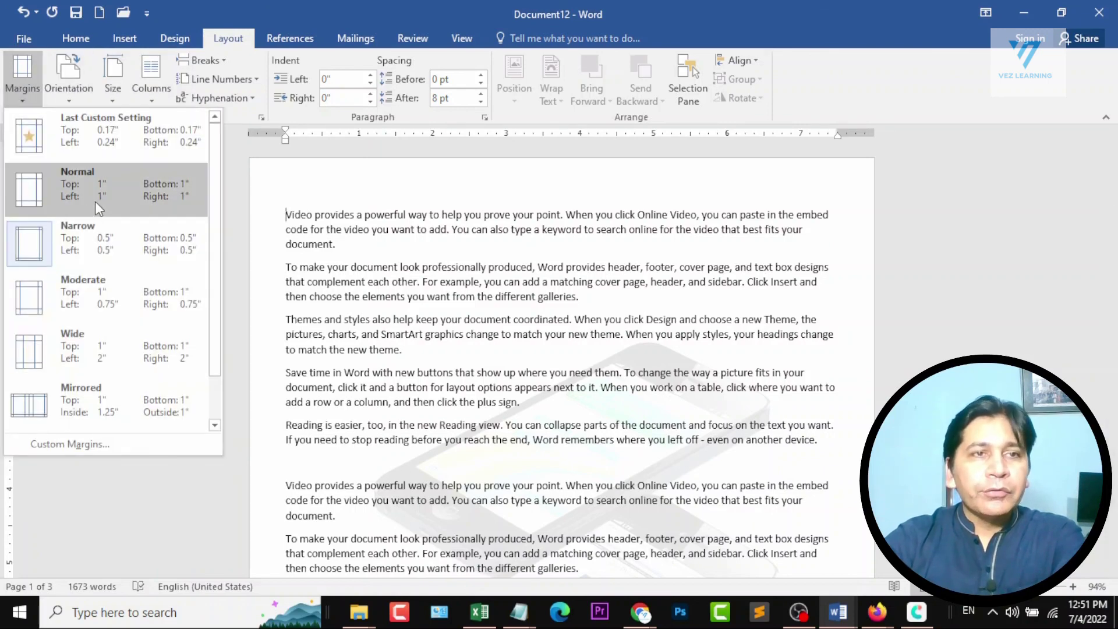
left_click(282, 261)
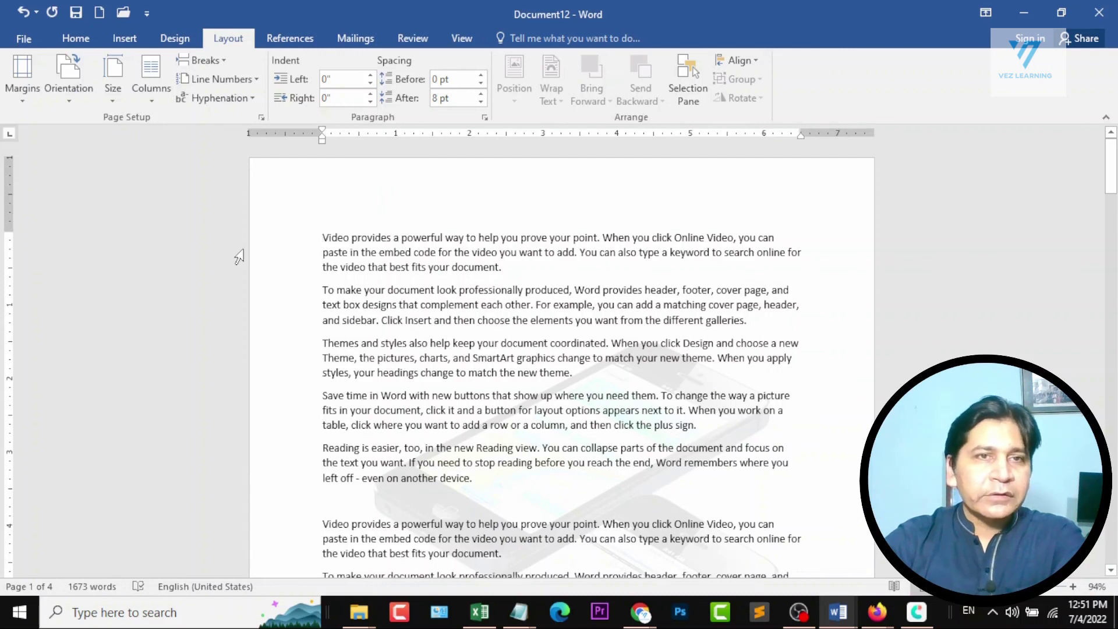
Try the Moderate margin preset, and change the document to the Wide preset with 2" left and right margins.
left_click(17, 100)
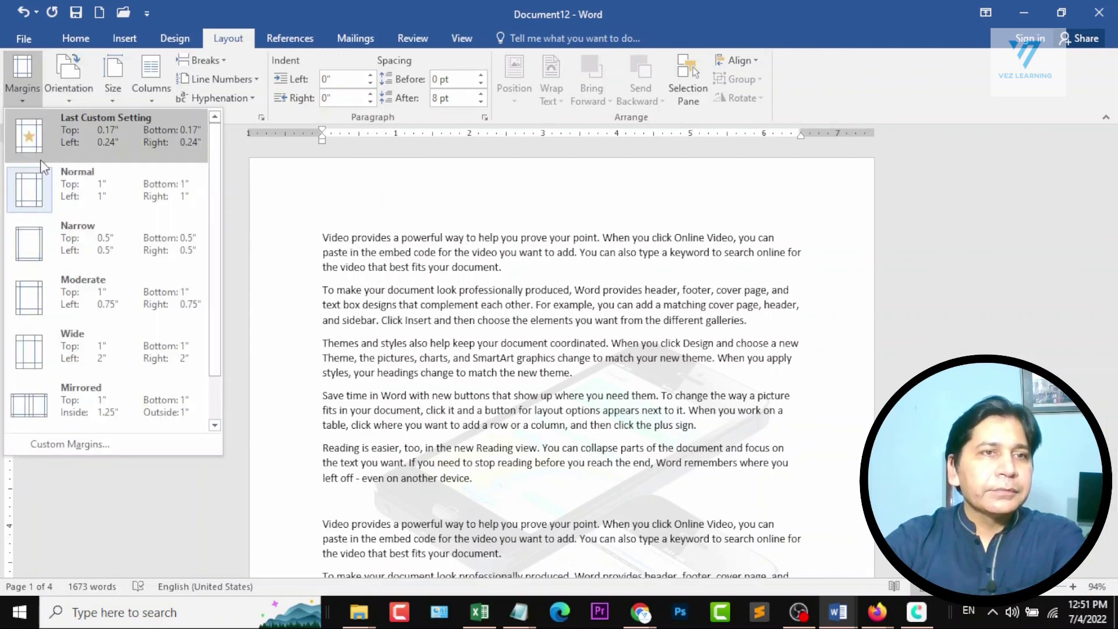
left_click(113, 295)
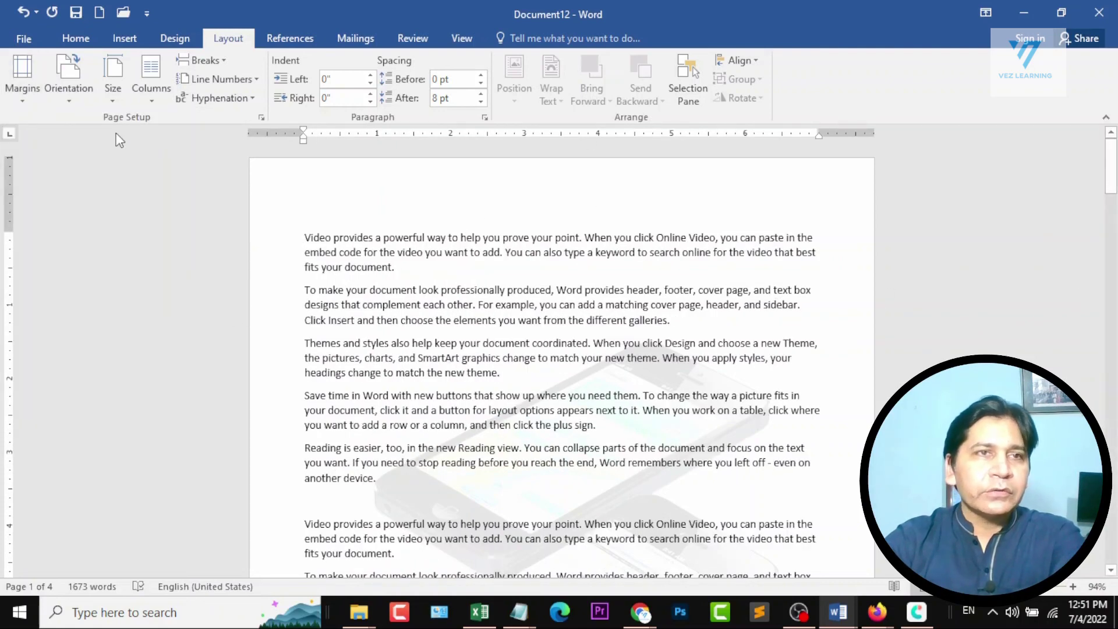
left_click(22, 95)
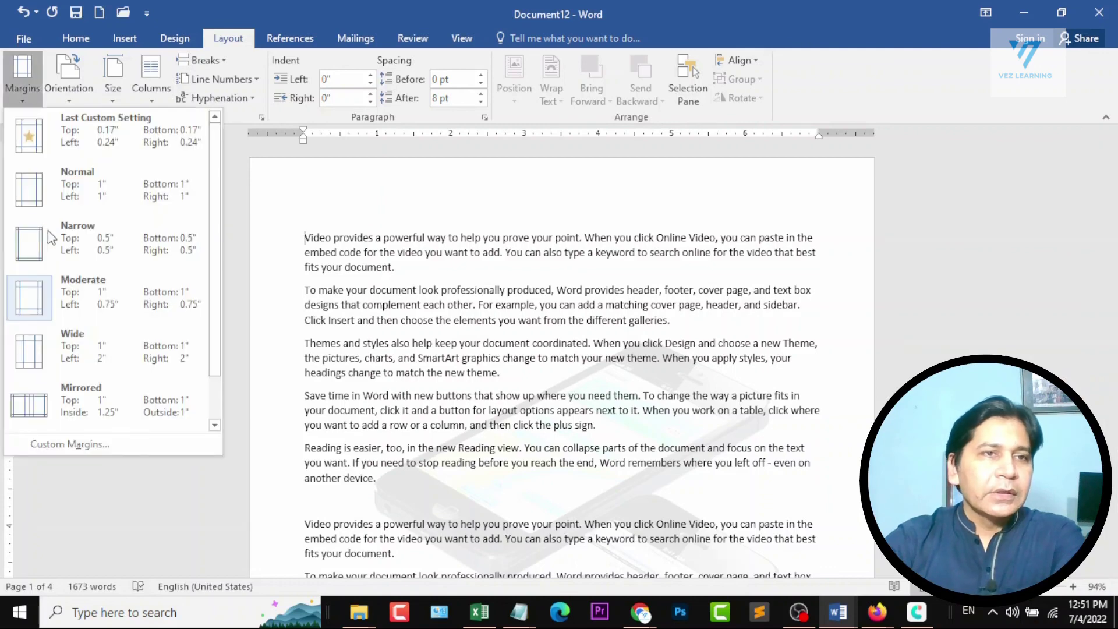
left_click(85, 347)
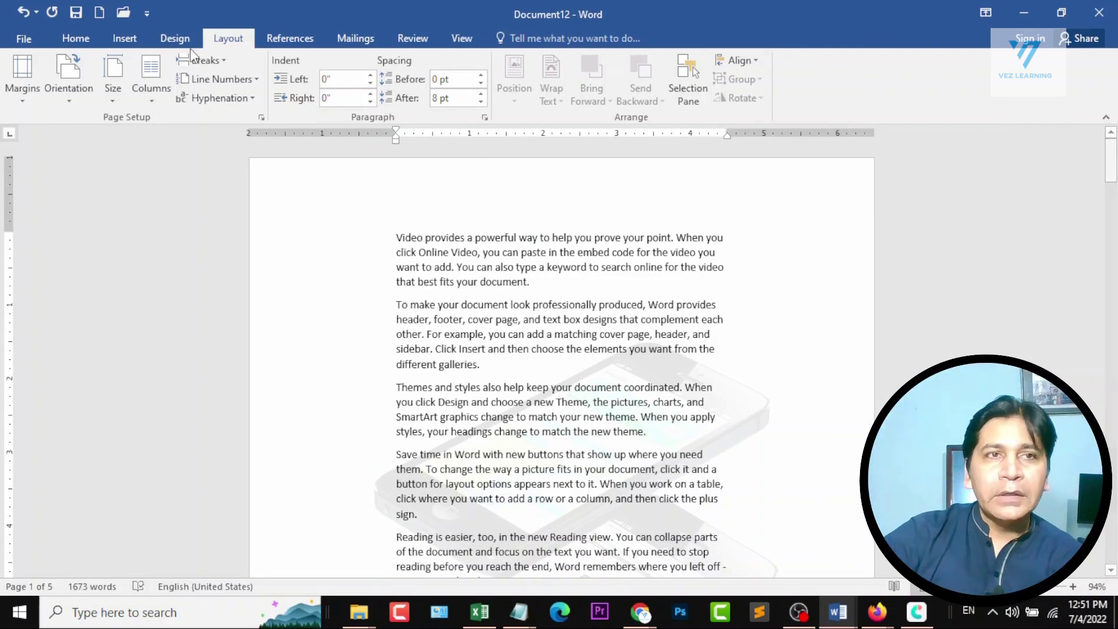
Apply custom margins to the whole document with the top margin set to 0.3" and the left margin to 1.2".
left_click(22, 79)
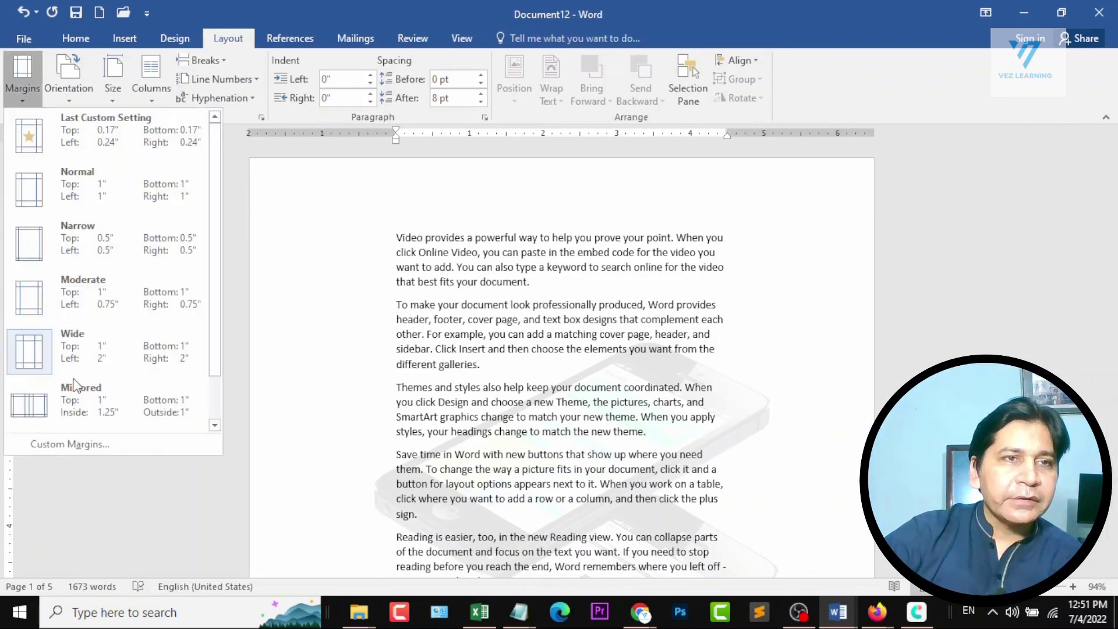
left_click(74, 447)
type("0.3")
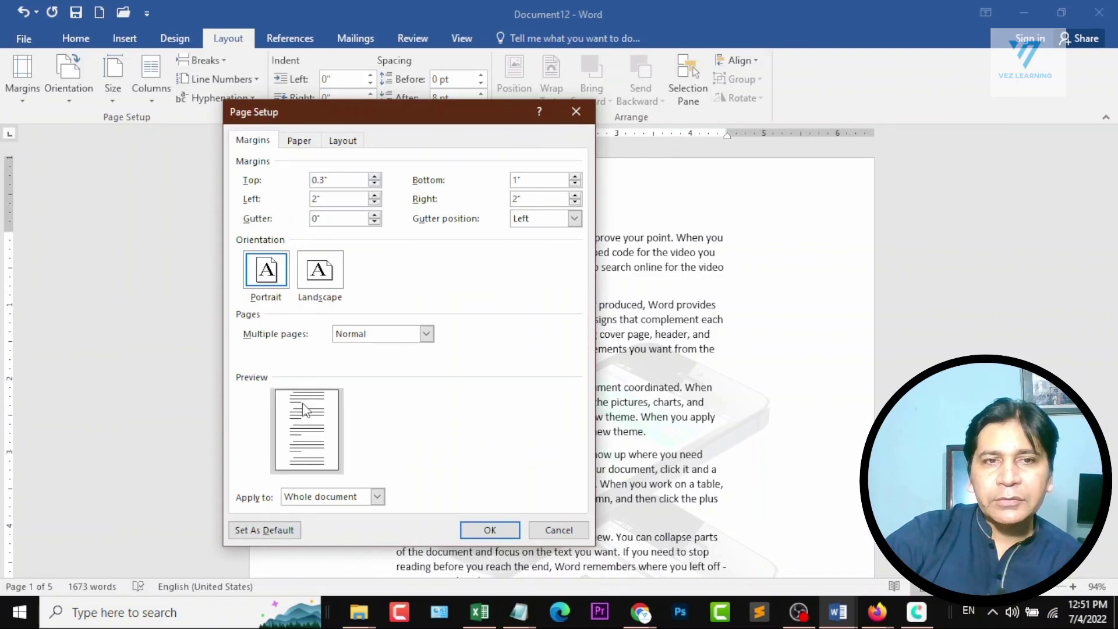
left_click(374, 202)
left_click(375, 202)
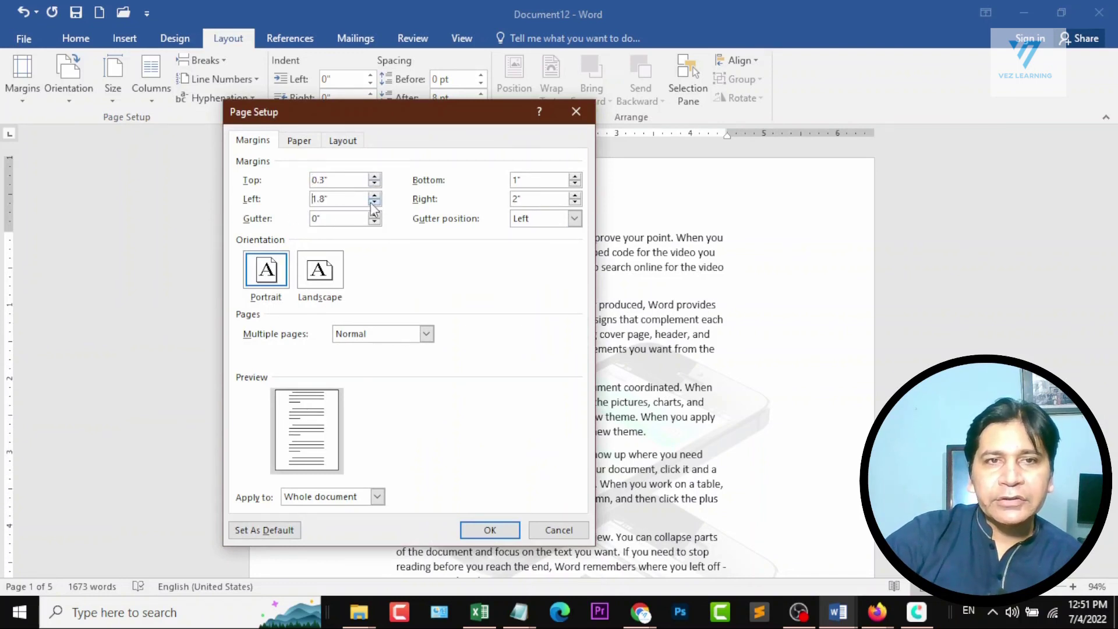
left_click(374, 202)
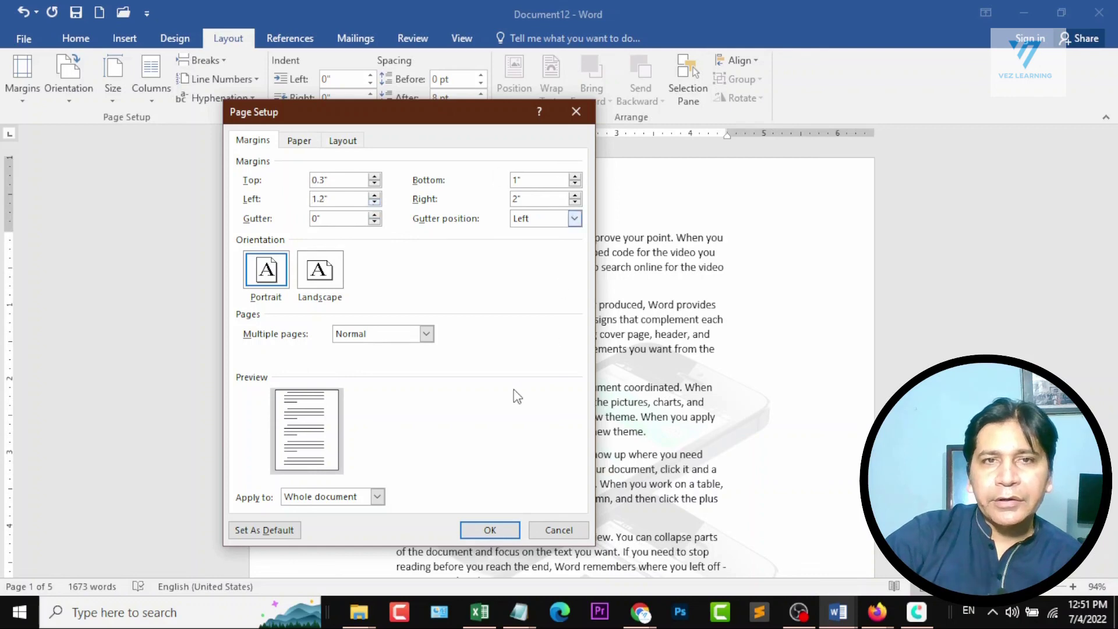
left_click(490, 530)
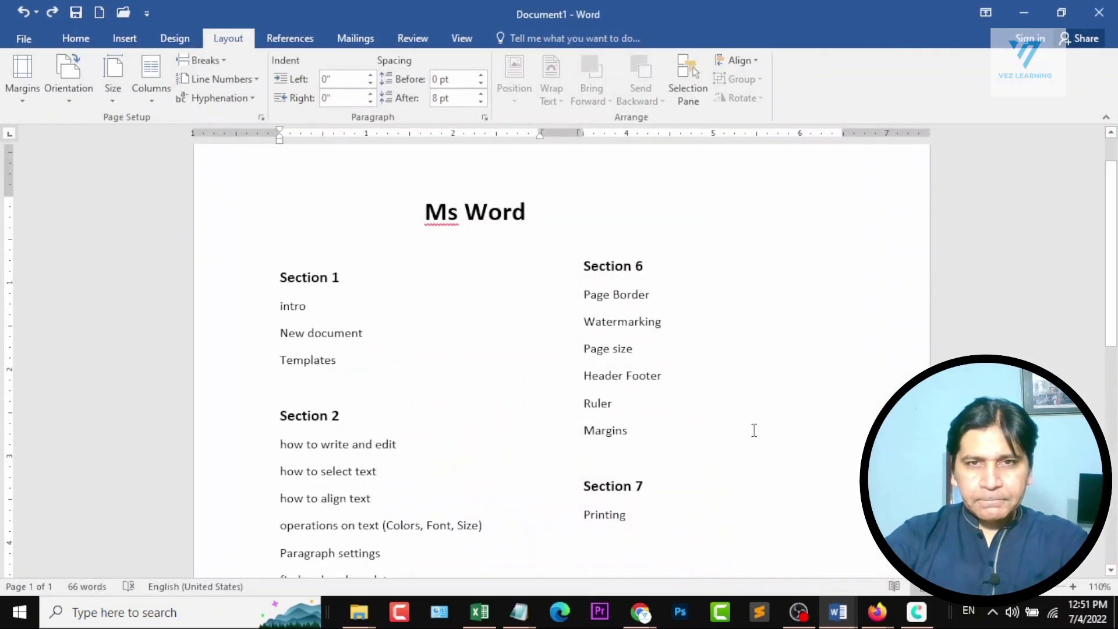
Go from the course outline back to Document12, open its print settings, set the copies to 7, and view the available printers.
scroll(757, 417, "down", 3)
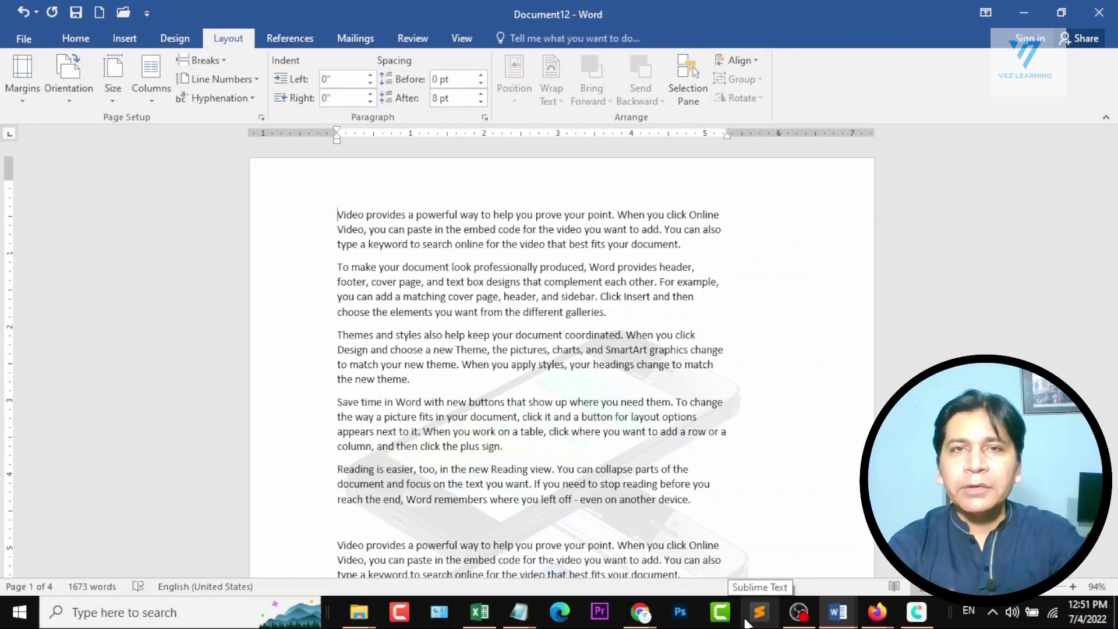
key("ctrl+p")
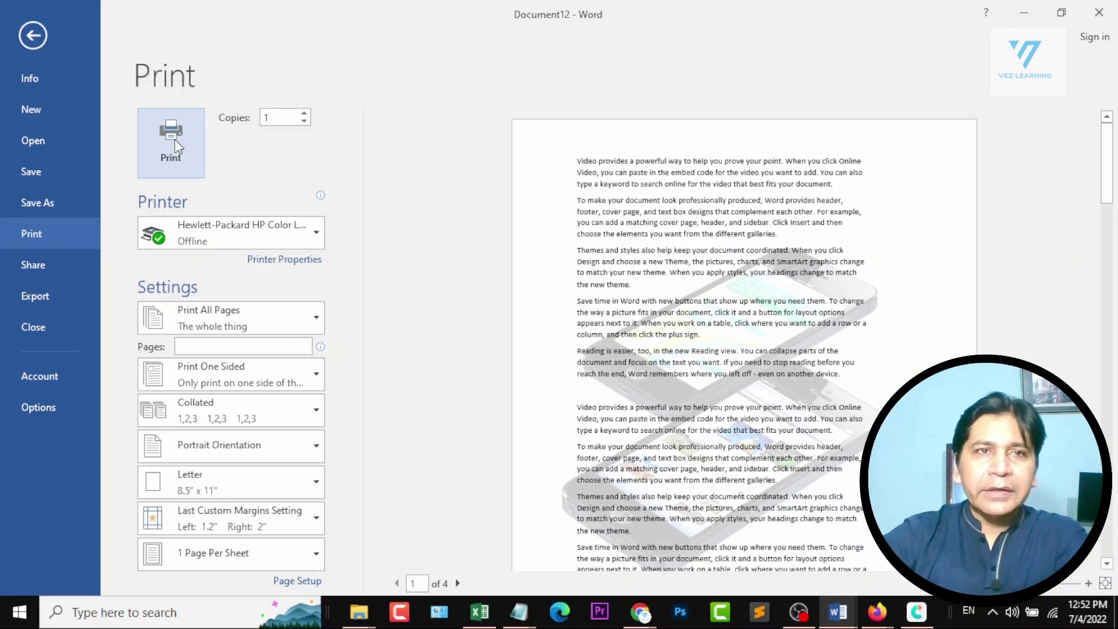
left_click(303, 113)
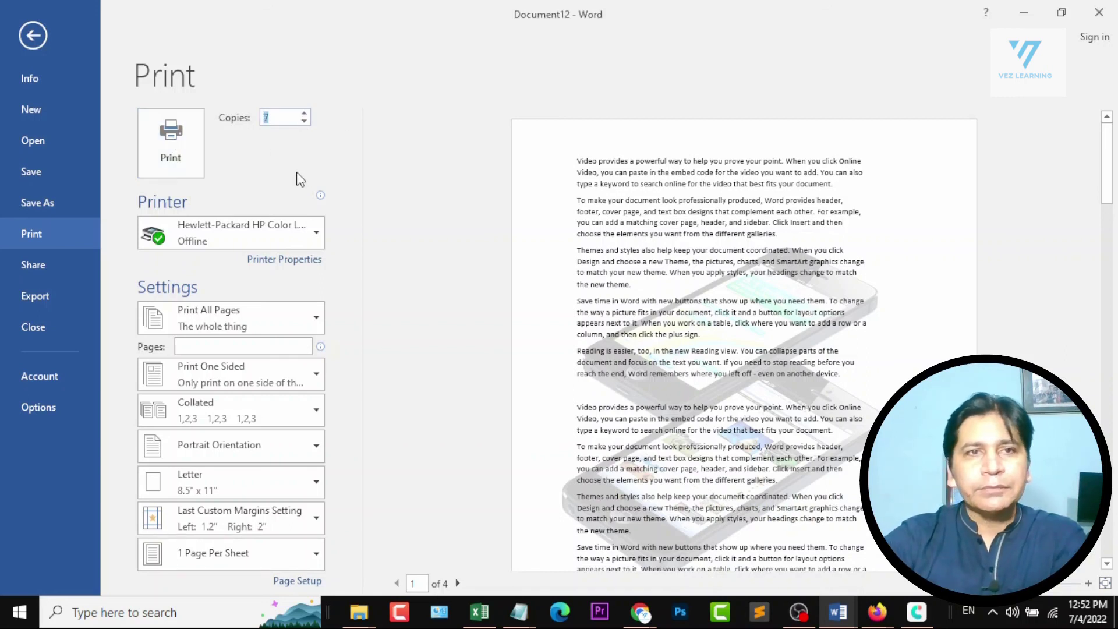
left_click(322, 234)
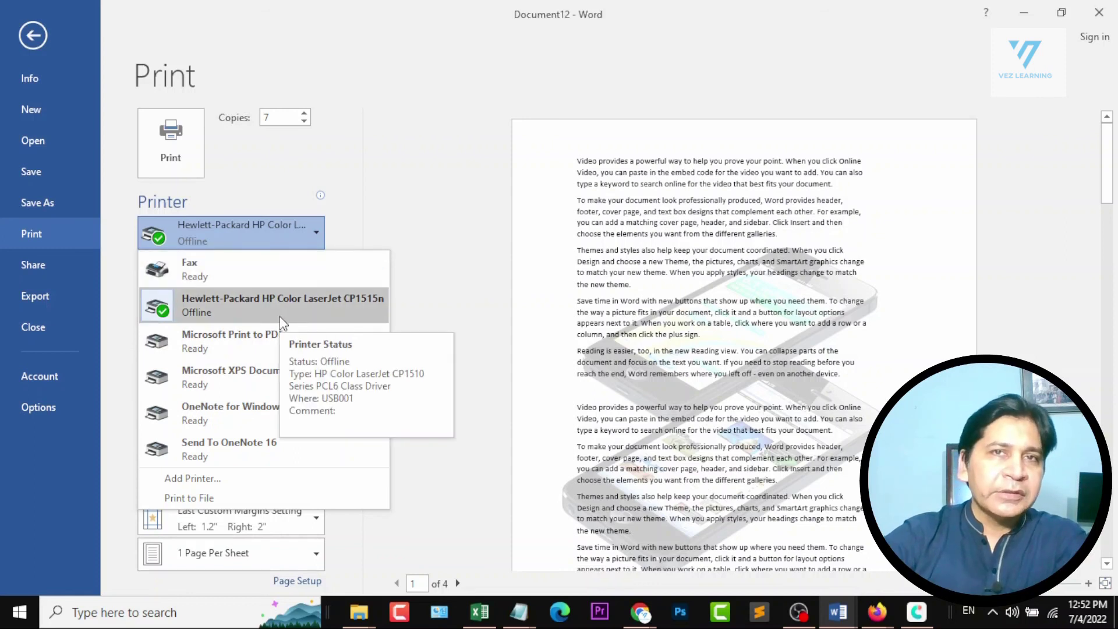
left_click(414, 235)
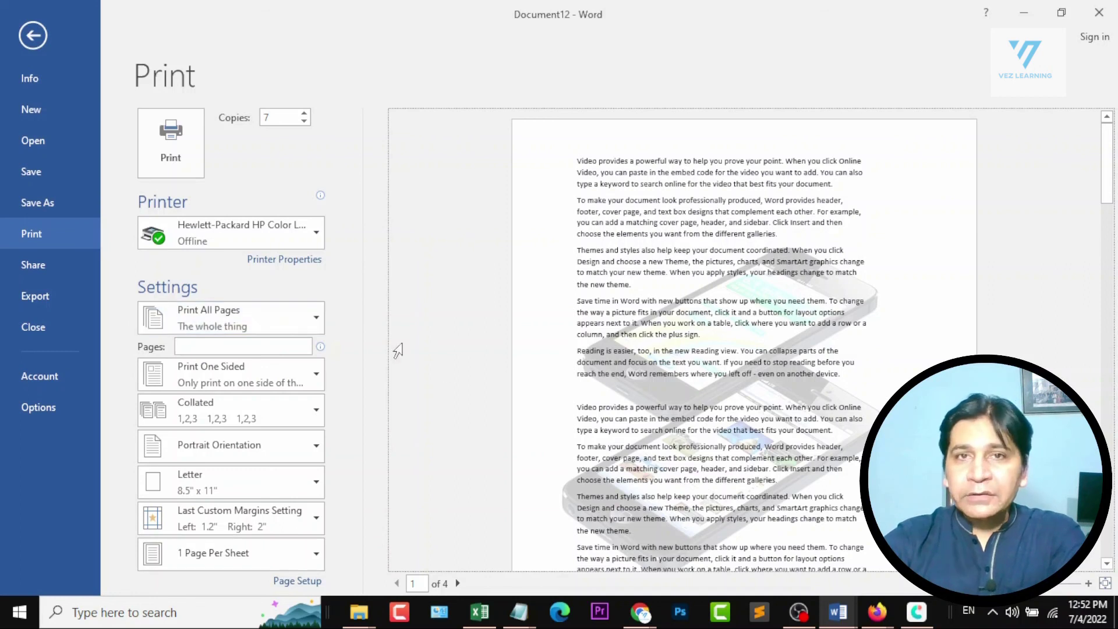
Page through the print preview to page 4 and return to page 1.
left_click(457, 582)
left_click(457, 583)
left_click(459, 583)
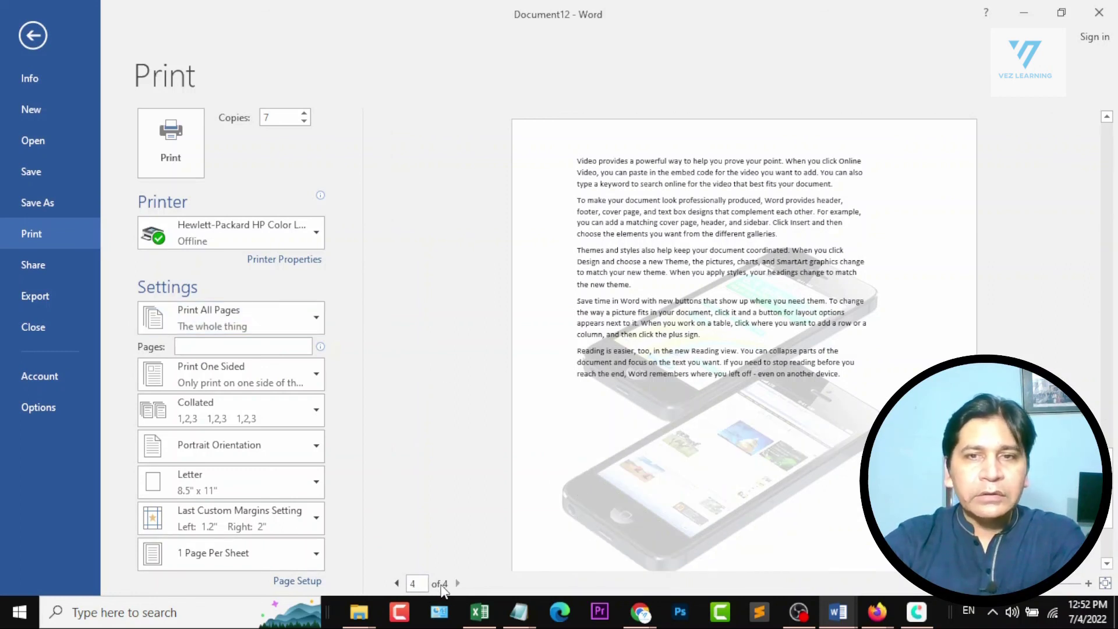
left_click(397, 583)
left_click(397, 583)
left_click(397, 583)
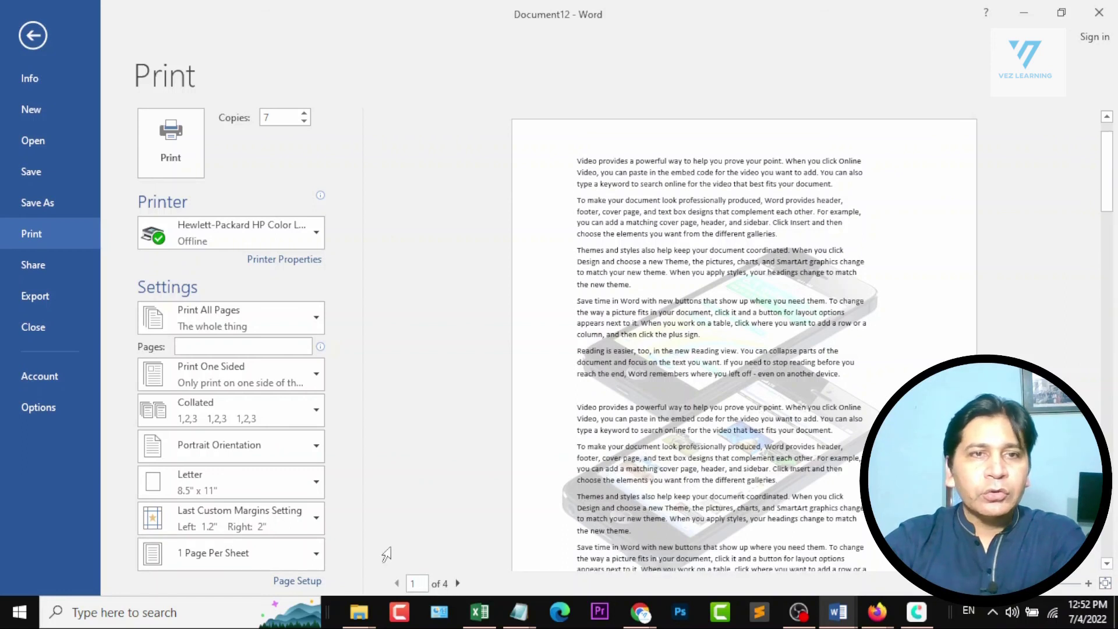
Try limiting the print range to the current page, and switch to a custom print of pages 1,3.
left_click(312, 317)
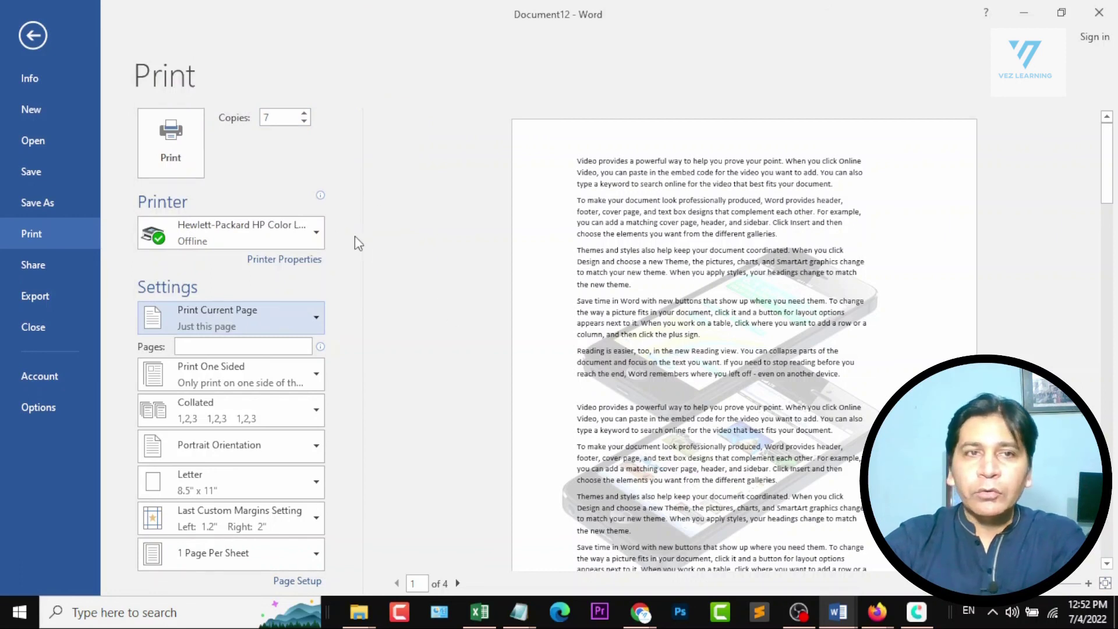
left_click(317, 323)
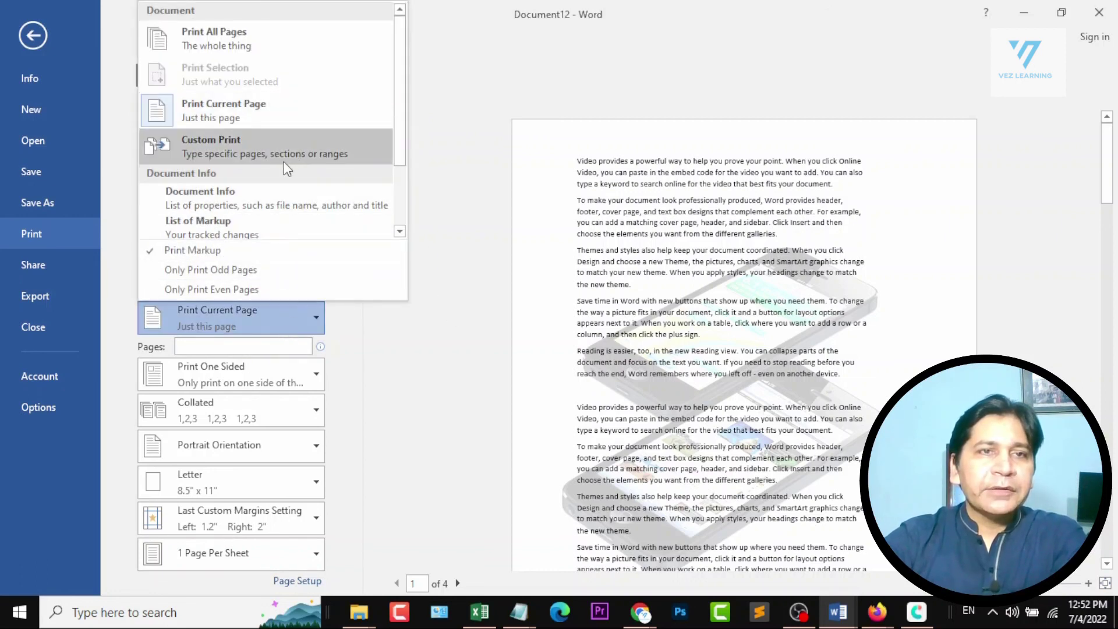
left_click(292, 143)
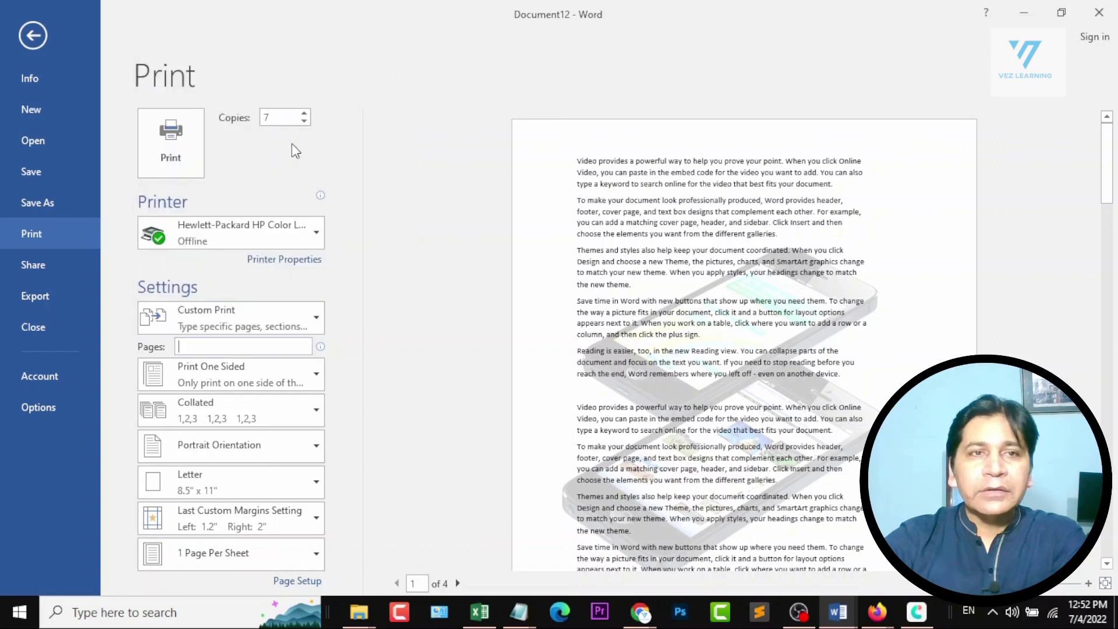
type("1")
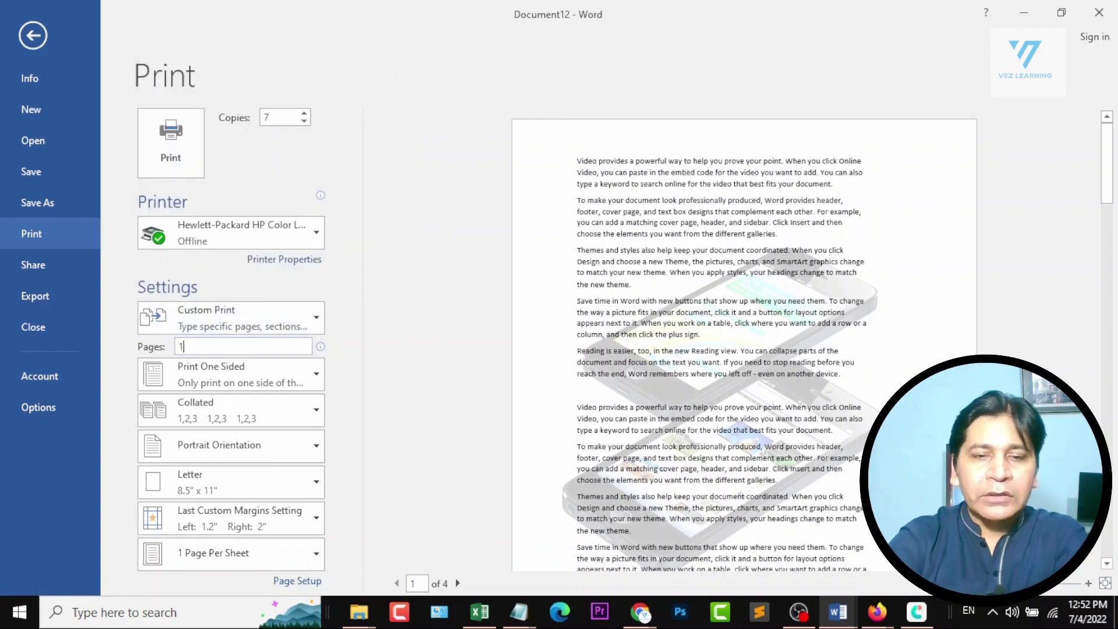
type(",3")
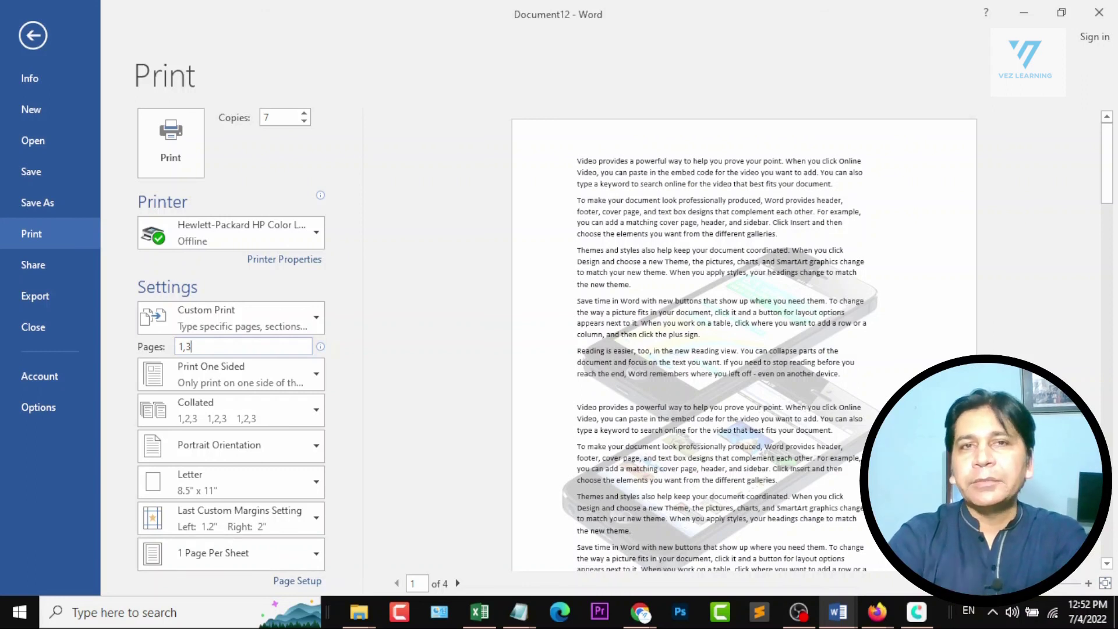
Set the print range back to all pages, and view the one-sided and manual both-sides printing options.
left_click(305, 308)
left_click(235, 30)
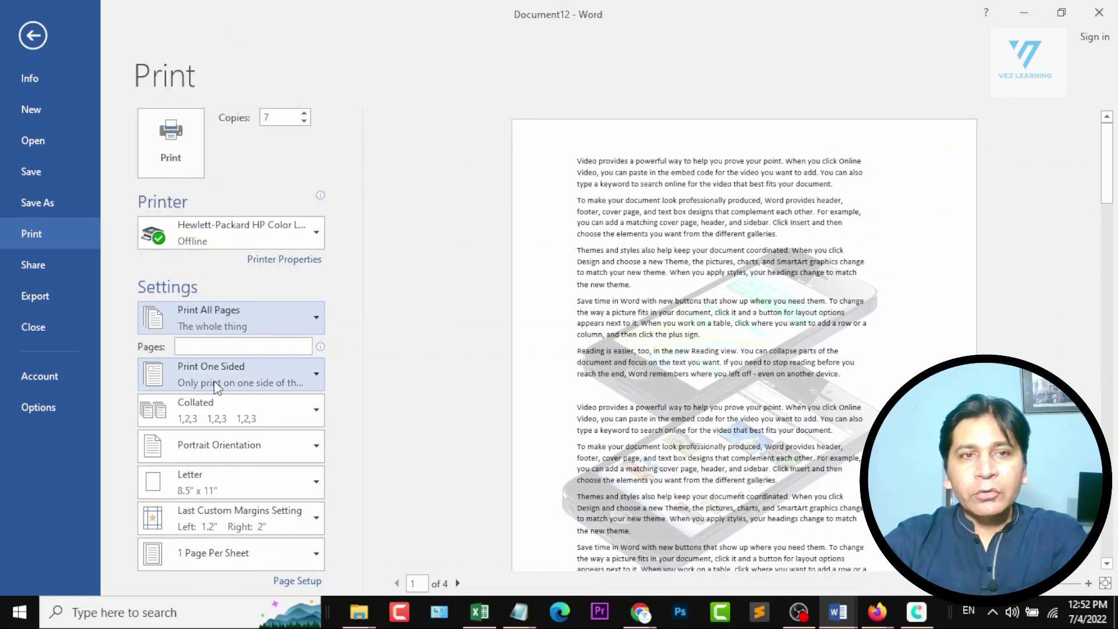
left_click(314, 365)
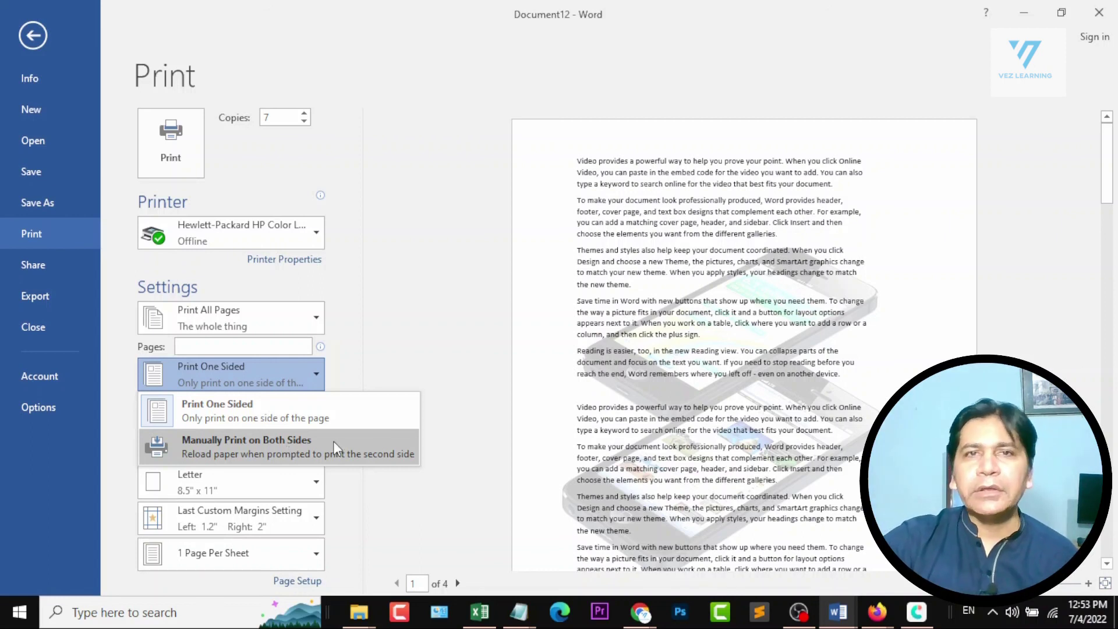
left_click(425, 437)
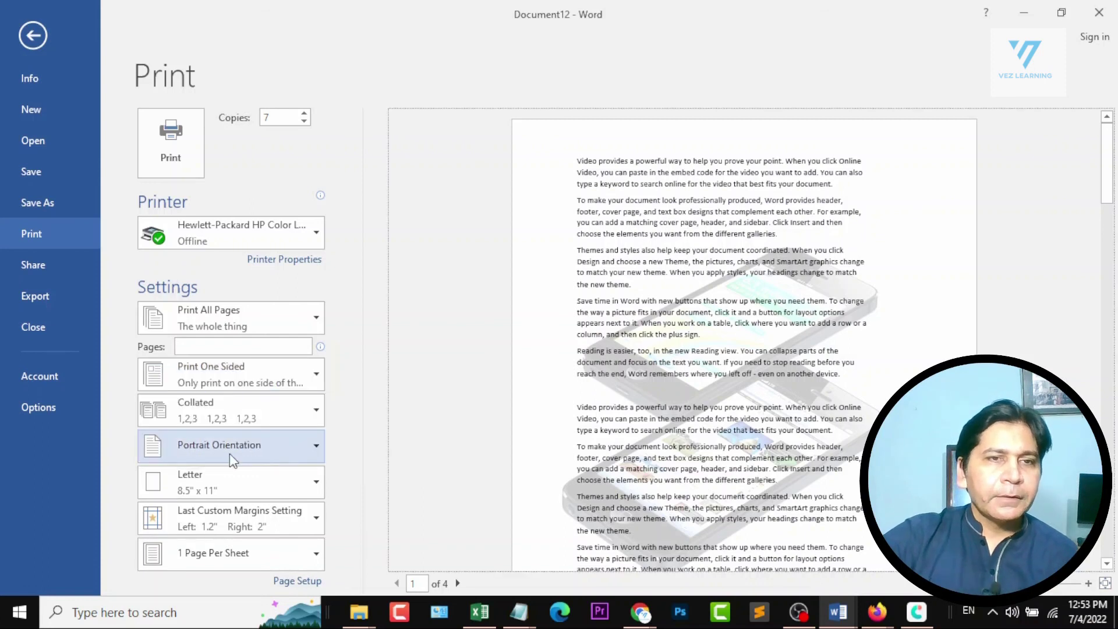
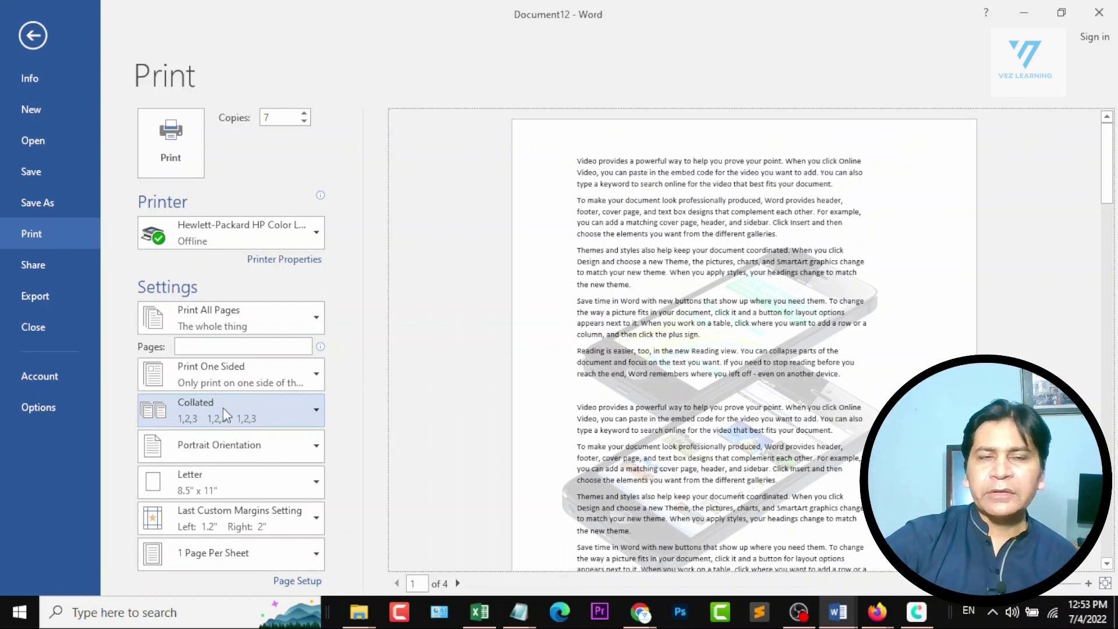
Set the print orientation to landscape and the paper size to Legal, 8.5" x 14".
left_click(299, 446)
left_click(234, 518)
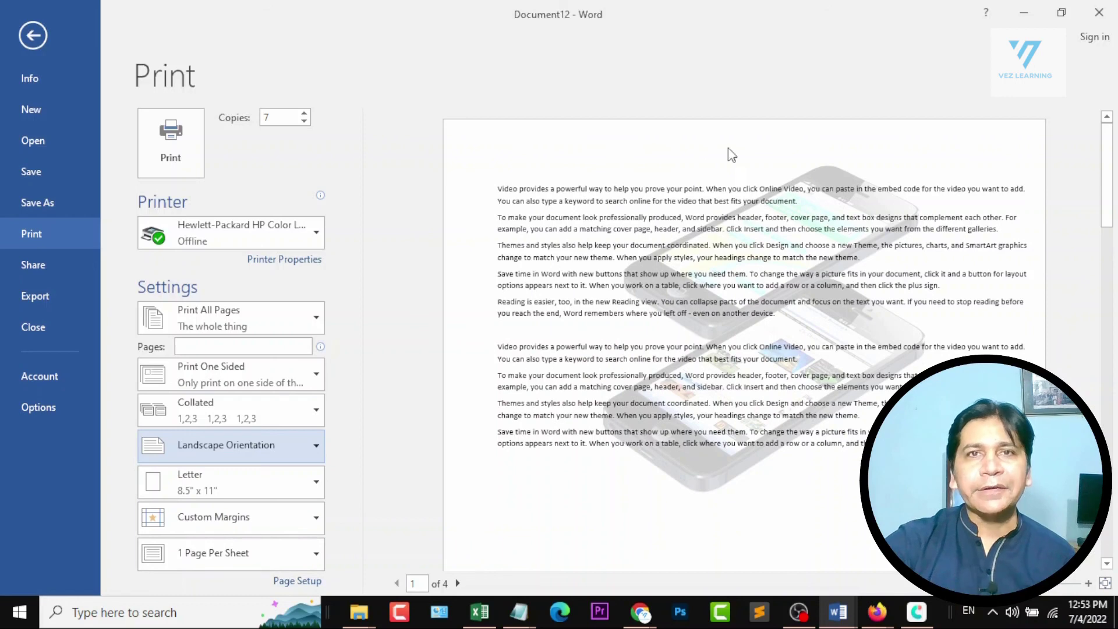
left_click(241, 484)
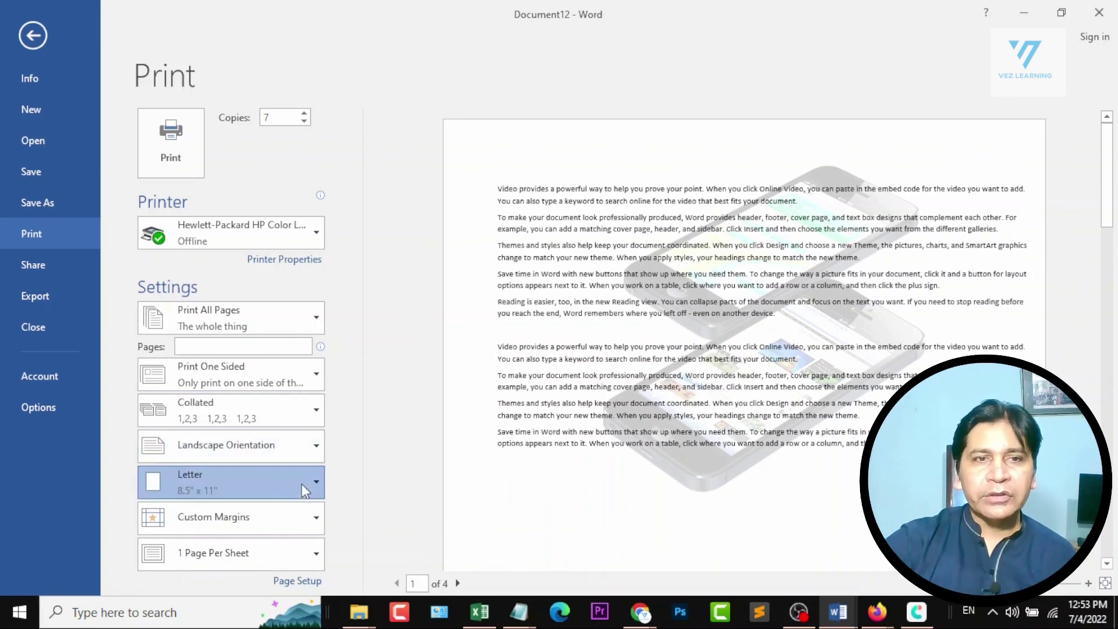
left_click(260, 142)
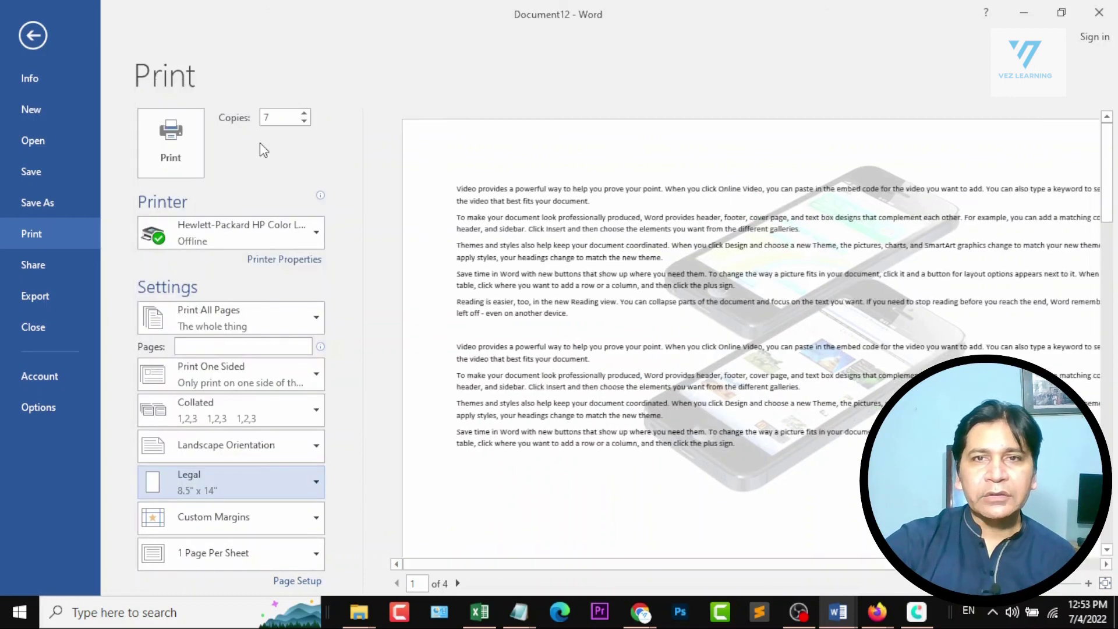
Switch the print orientation to portrait and apply Narrow margins of 0.5".
left_click(298, 442)
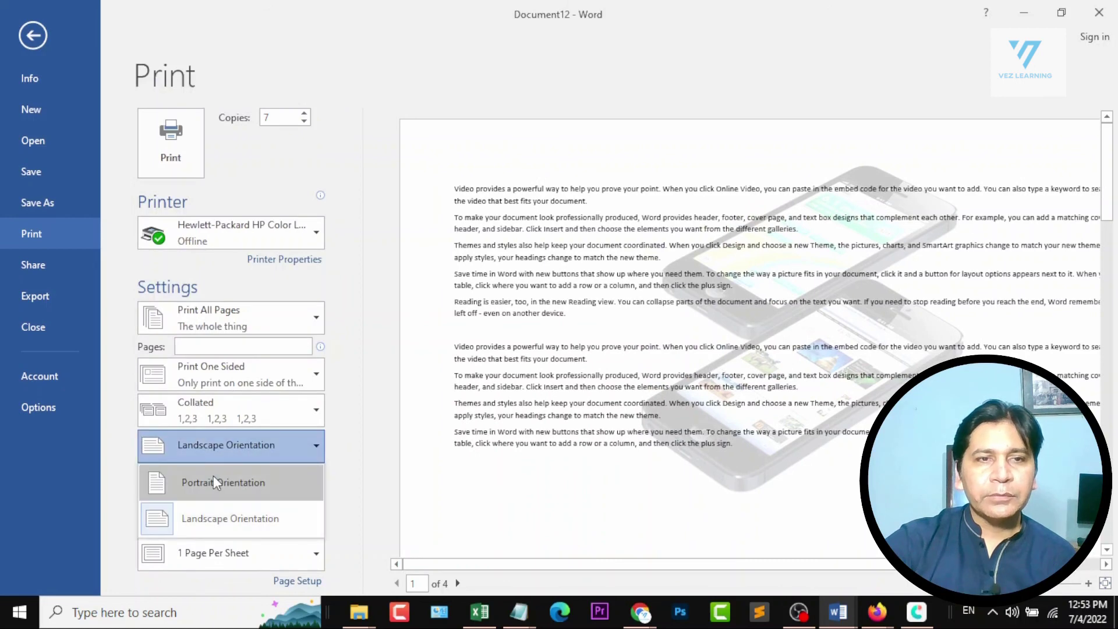
left_click(213, 475)
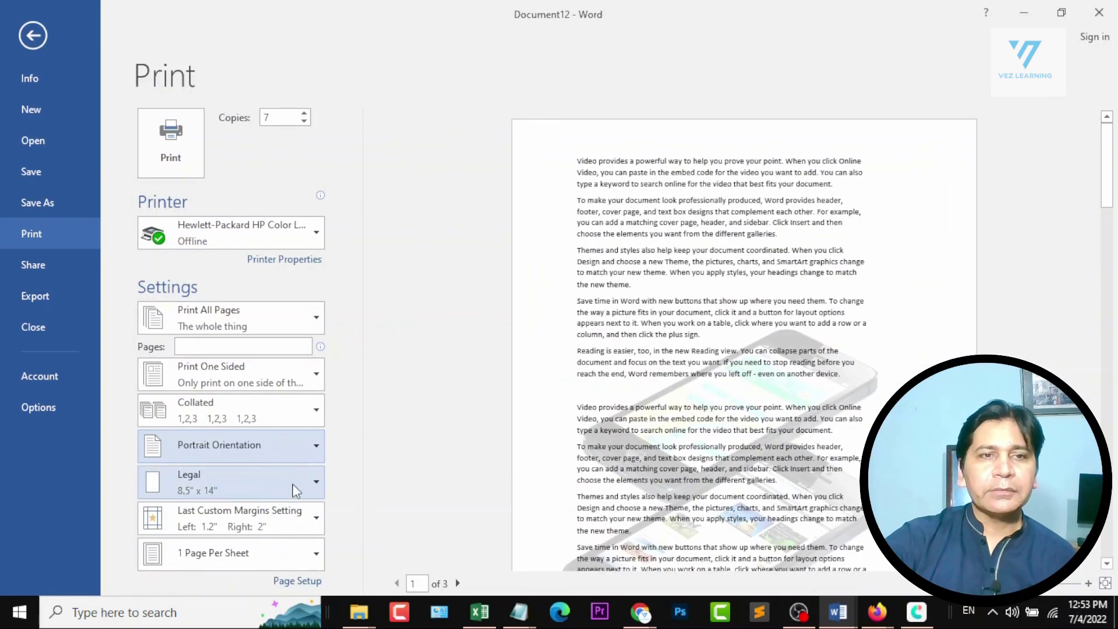
left_click(306, 517)
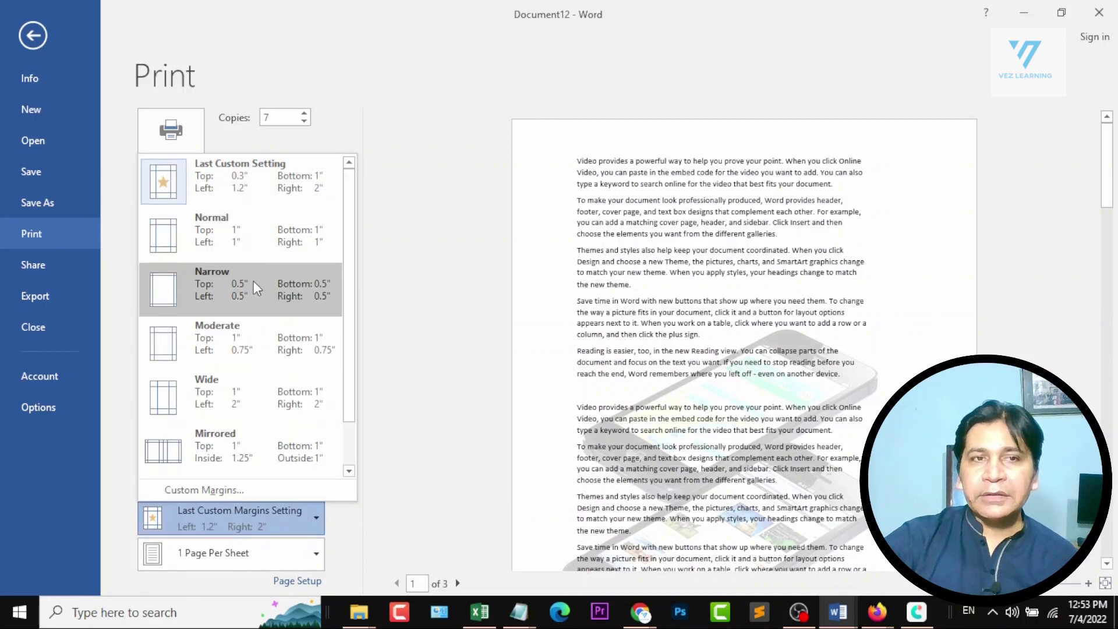
left_click(250, 291)
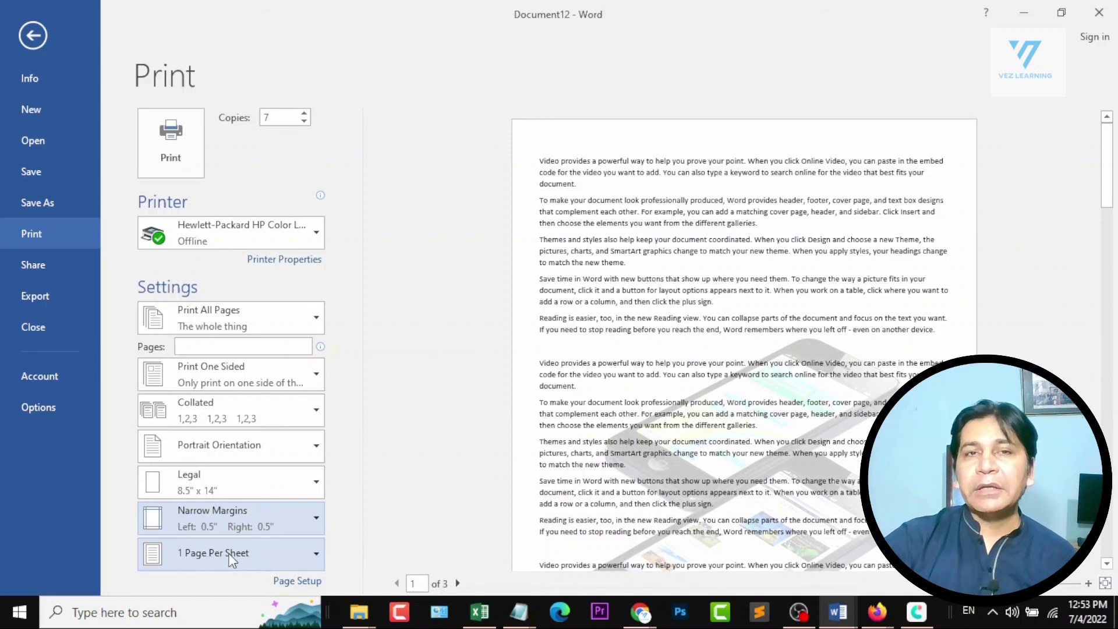
Try 2 pages per sheet for the printout and settle on 4 pages per sheet.
left_click(315, 555)
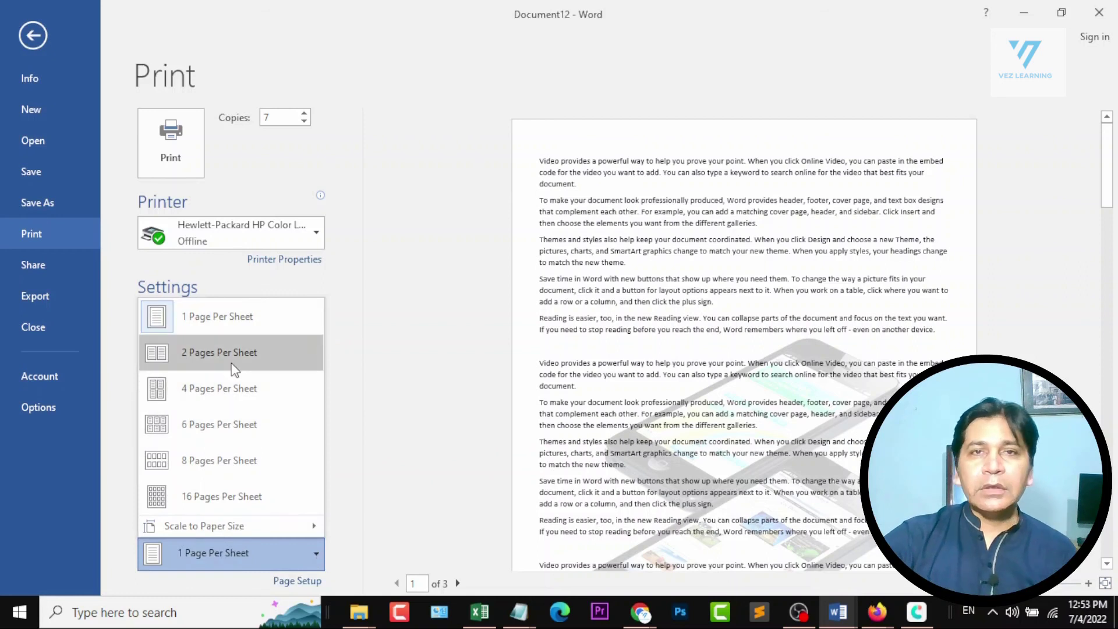
left_click(235, 365)
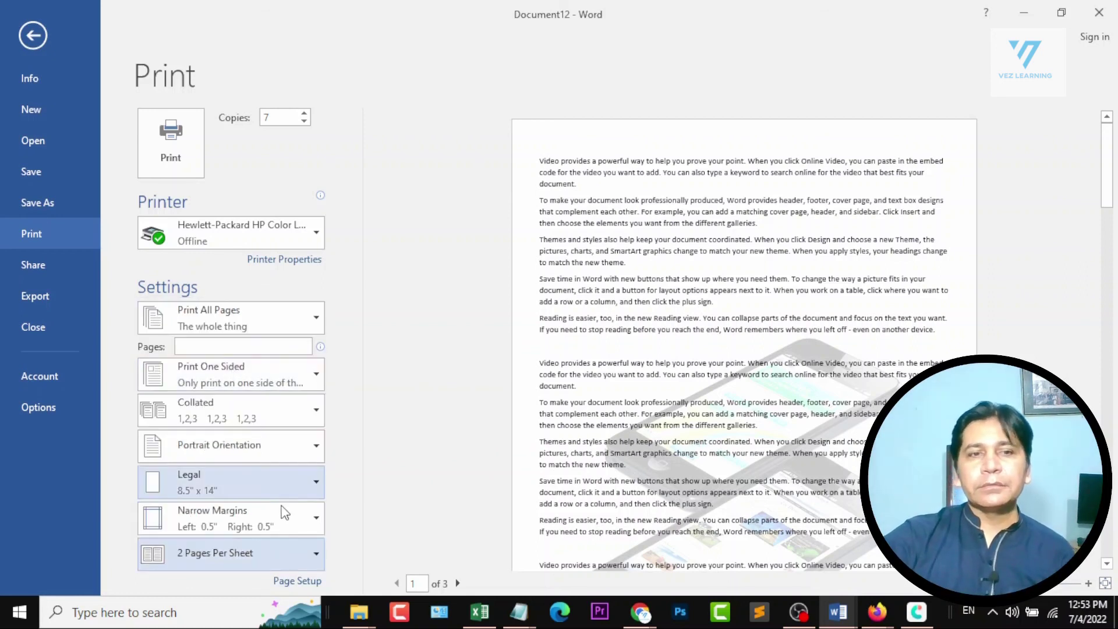
left_click(303, 553)
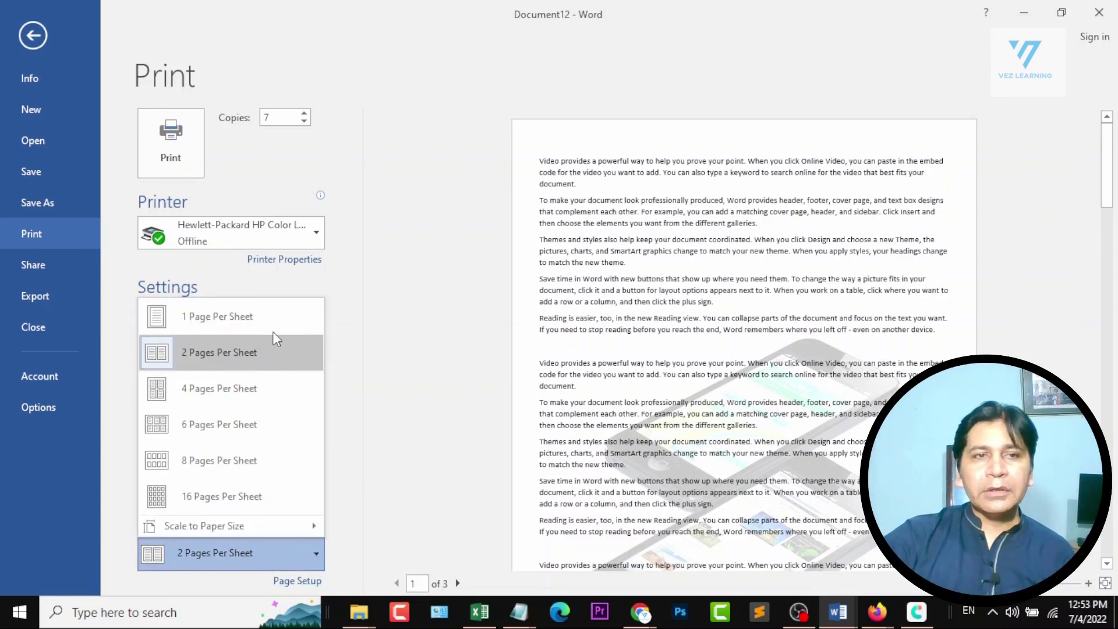
left_click(261, 386)
left_click(284, 565)
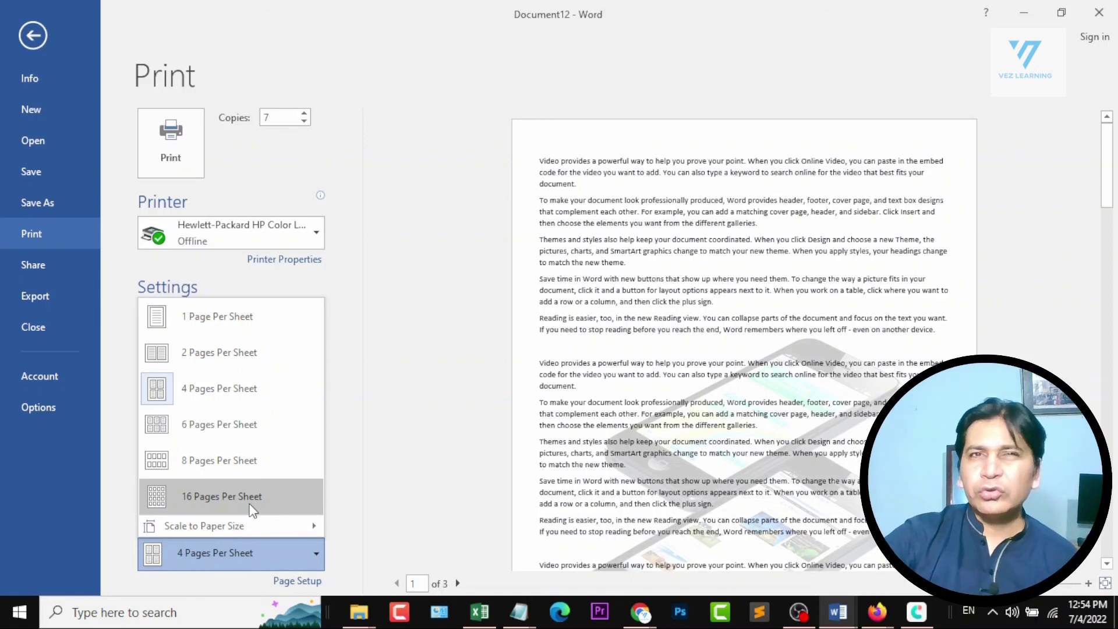
left_click(368, 466)
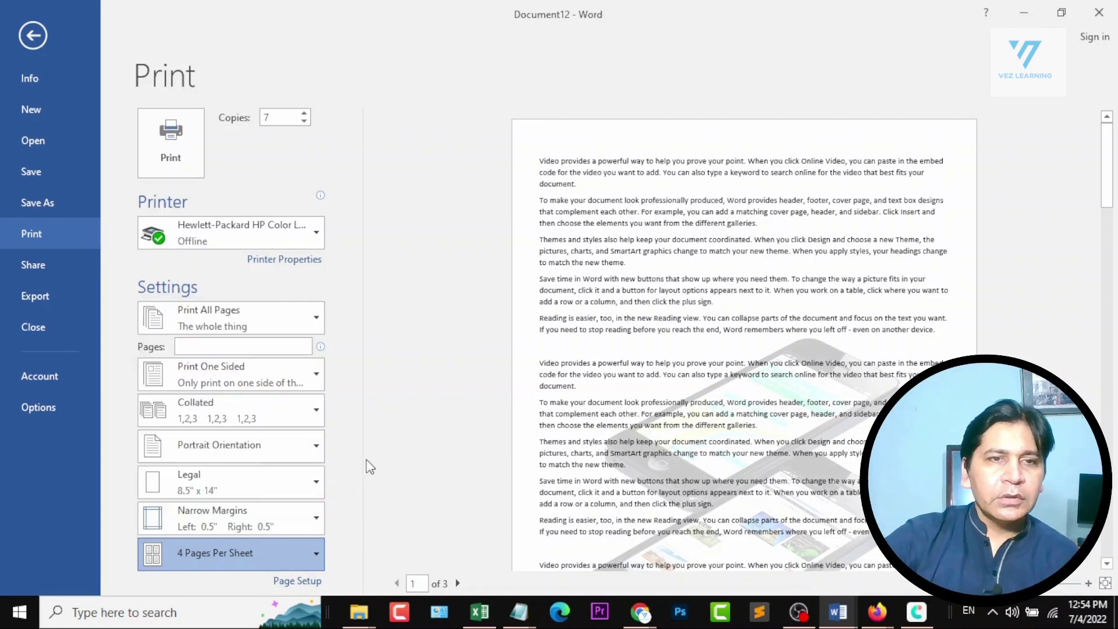
left_click(272, 544)
key("Escape")
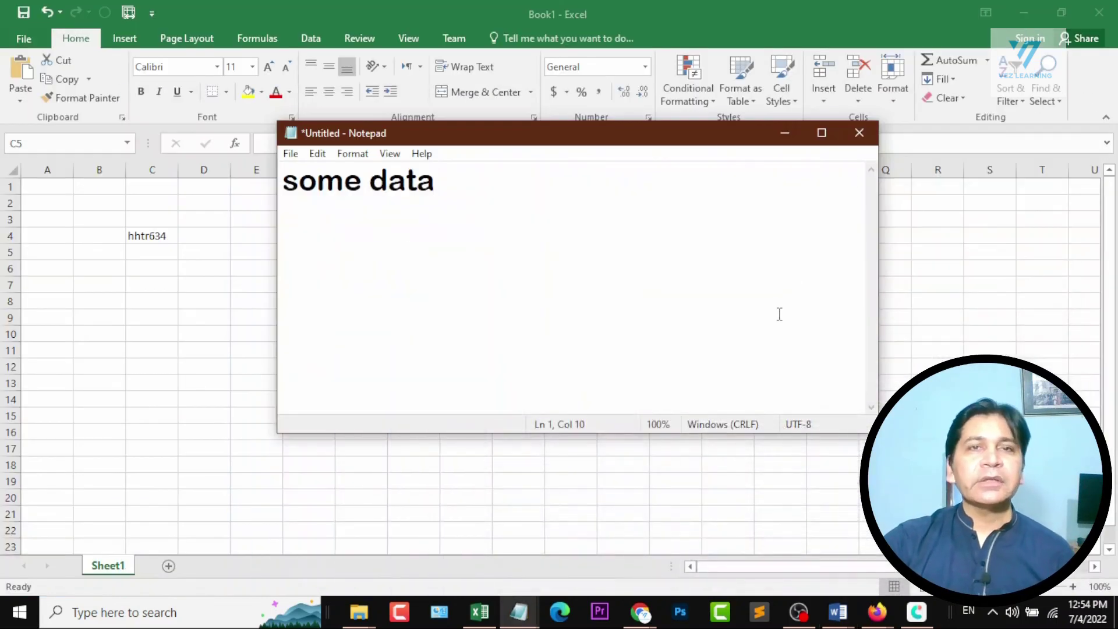
Bring the Excel workbook Book1 to the front and switch to Document11 in Word.
left_click(676, 14)
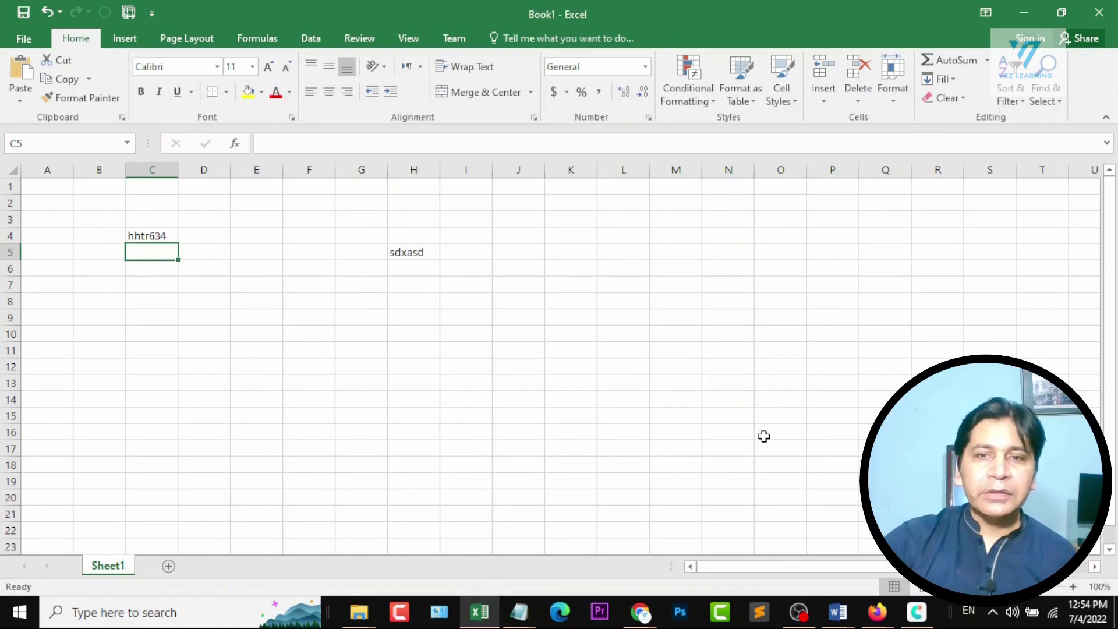
mouse_move(837, 610)
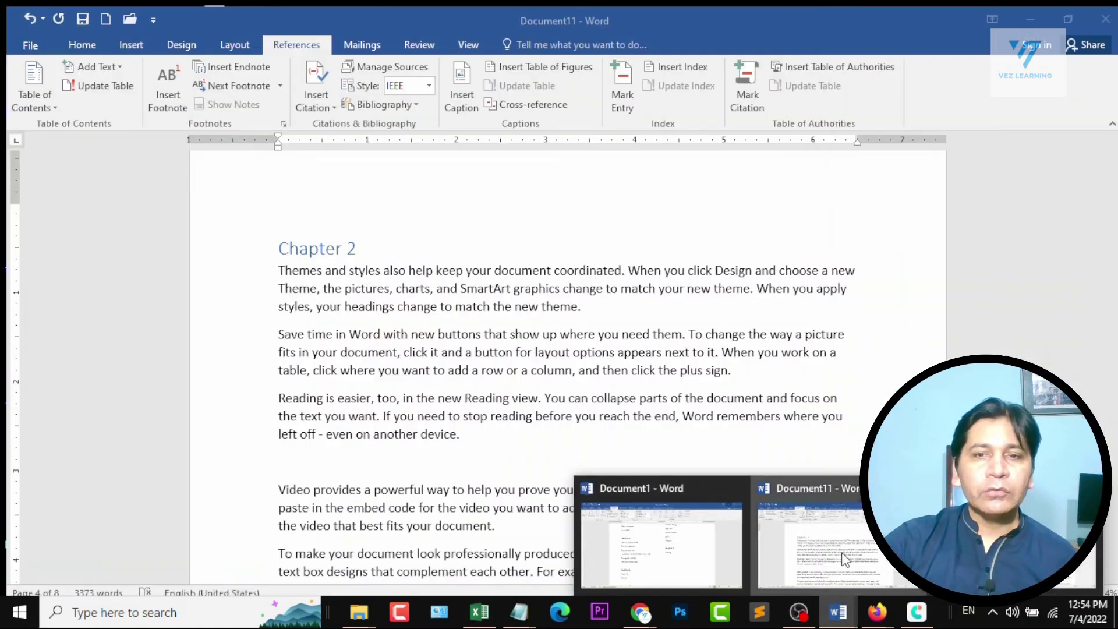
left_click(844, 559)
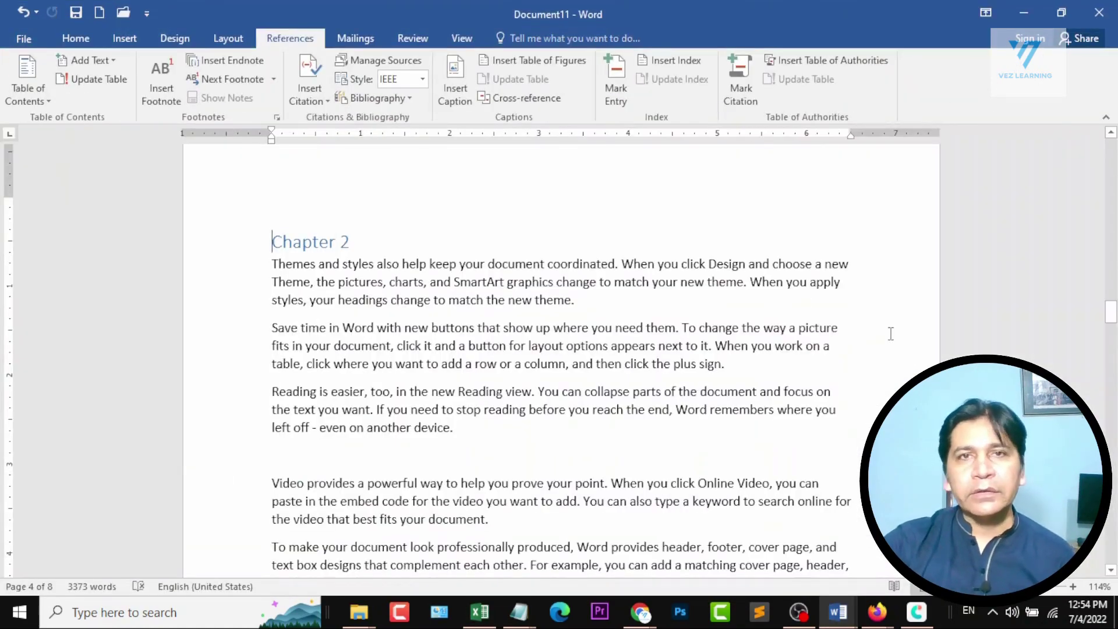